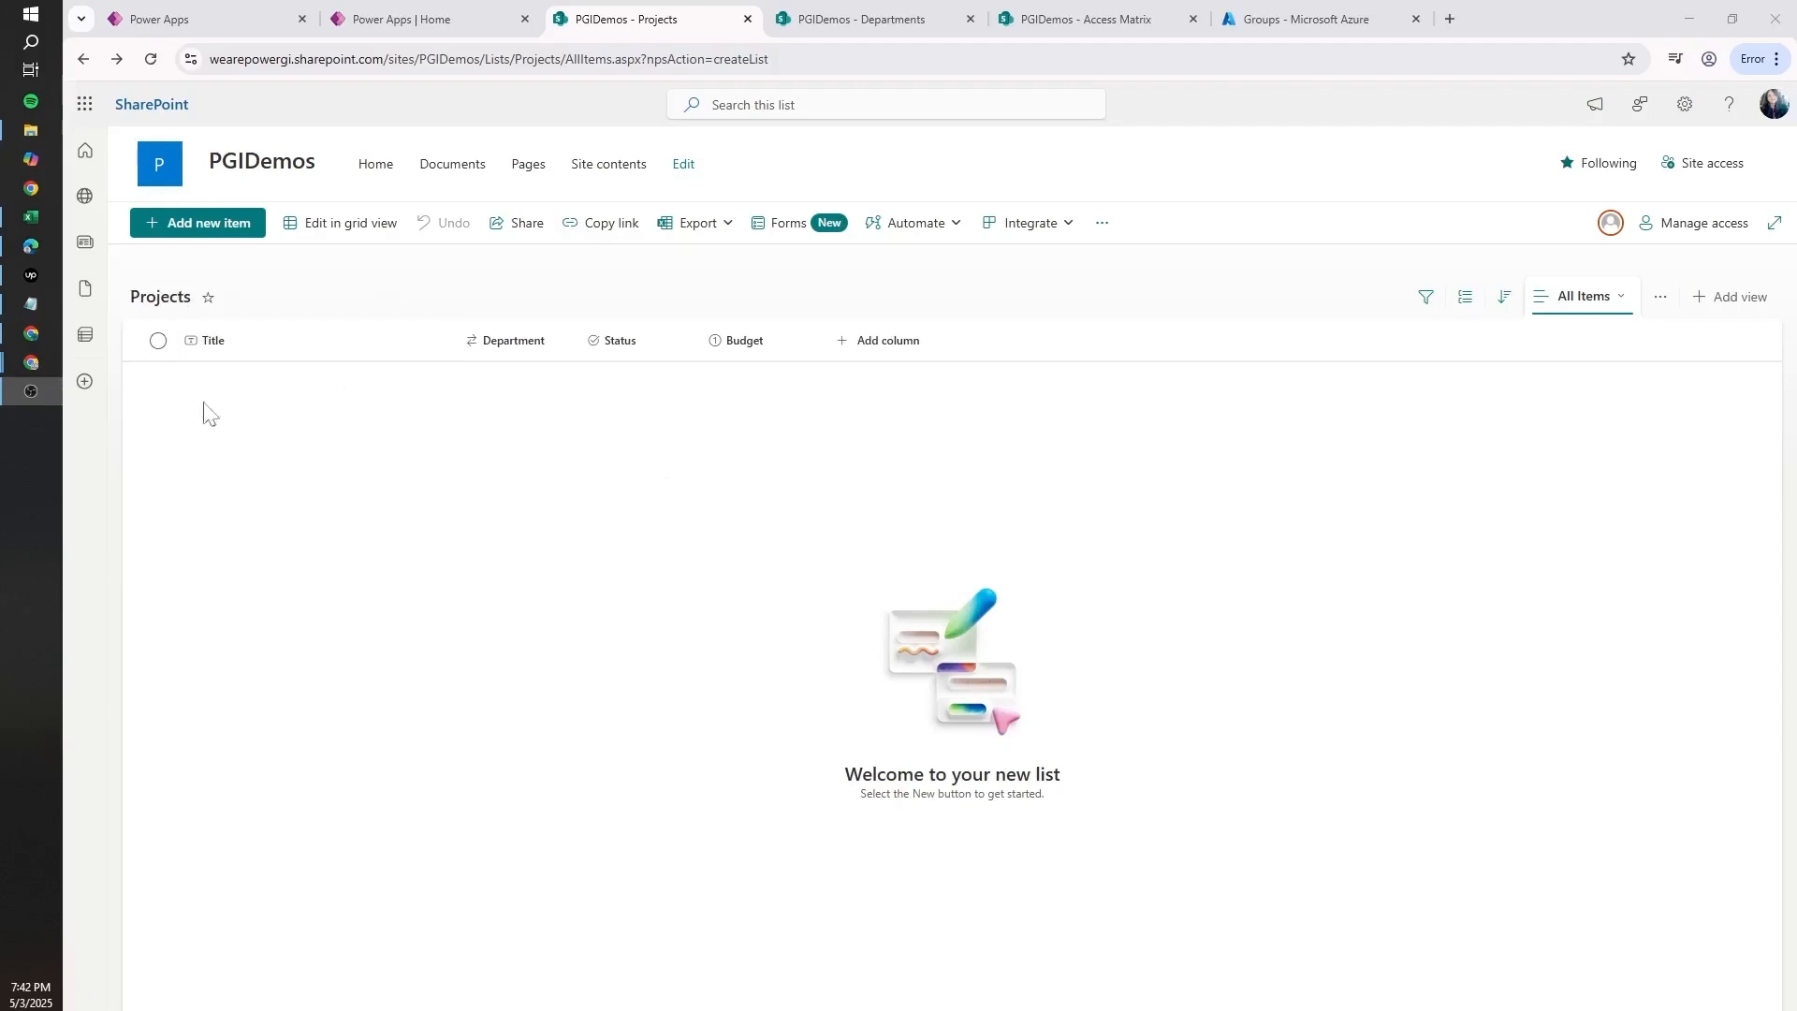
left_click(218, 236)
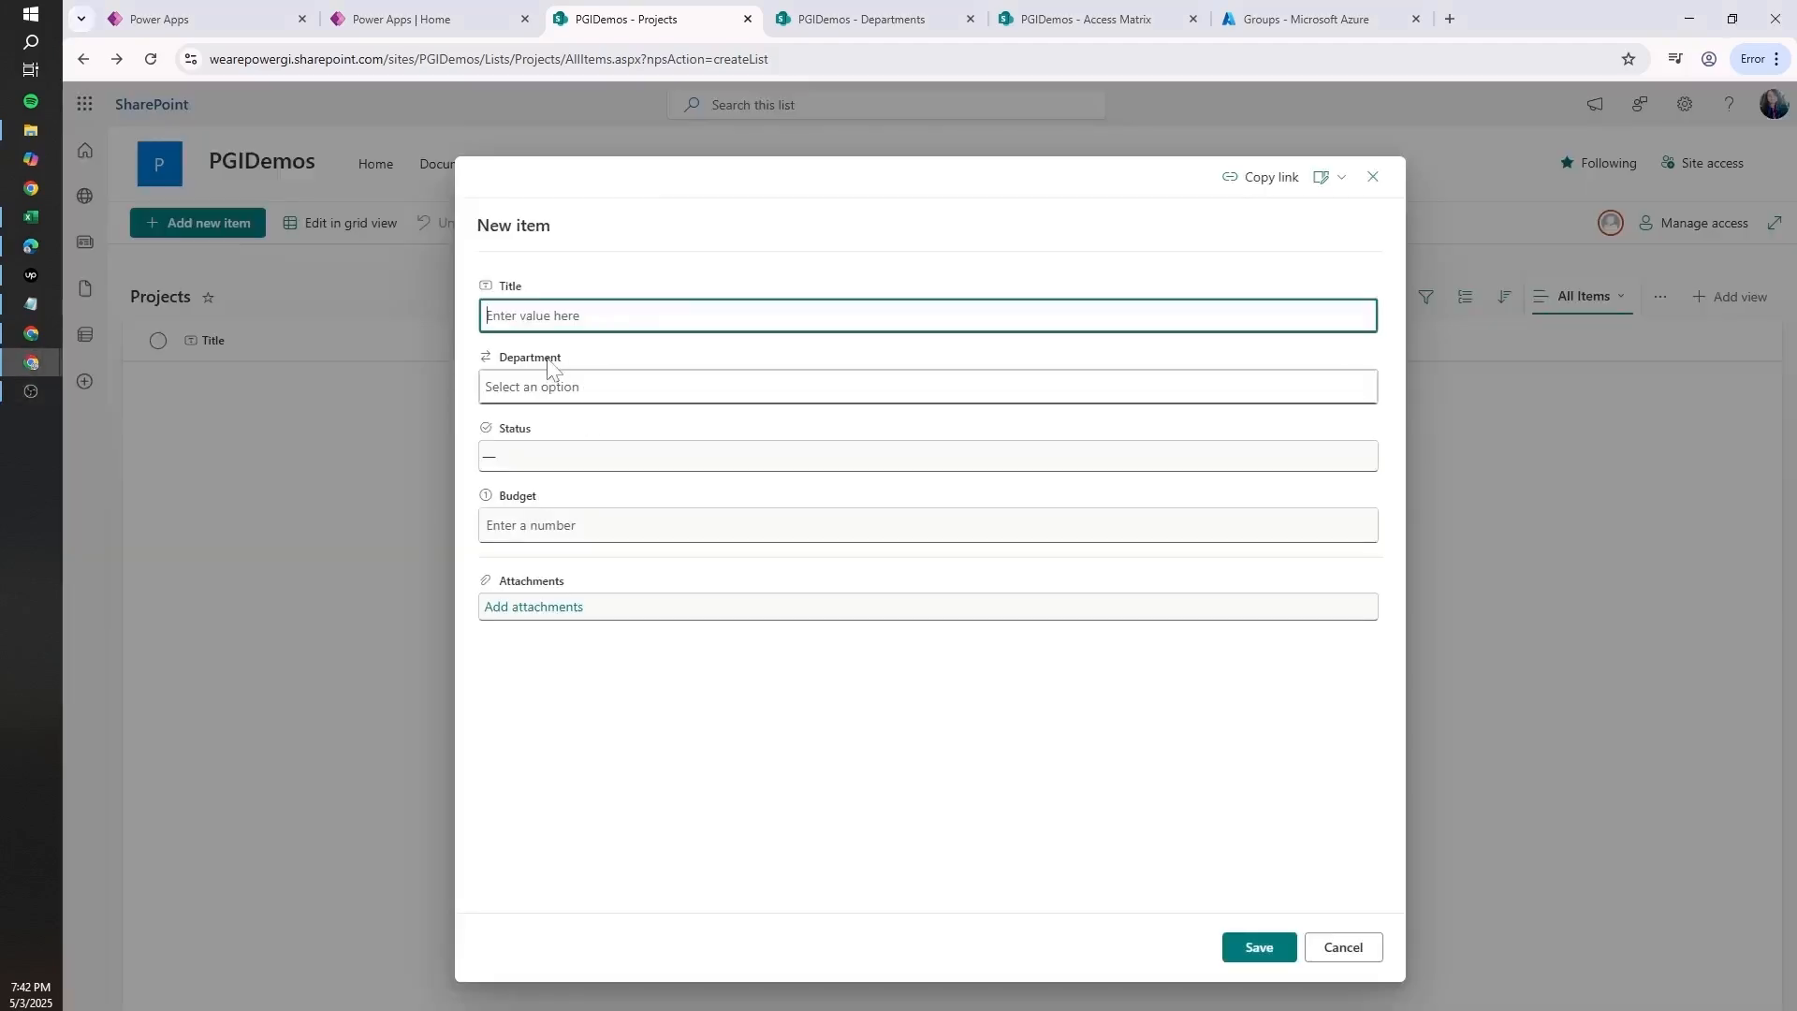
left_click(571, 387)
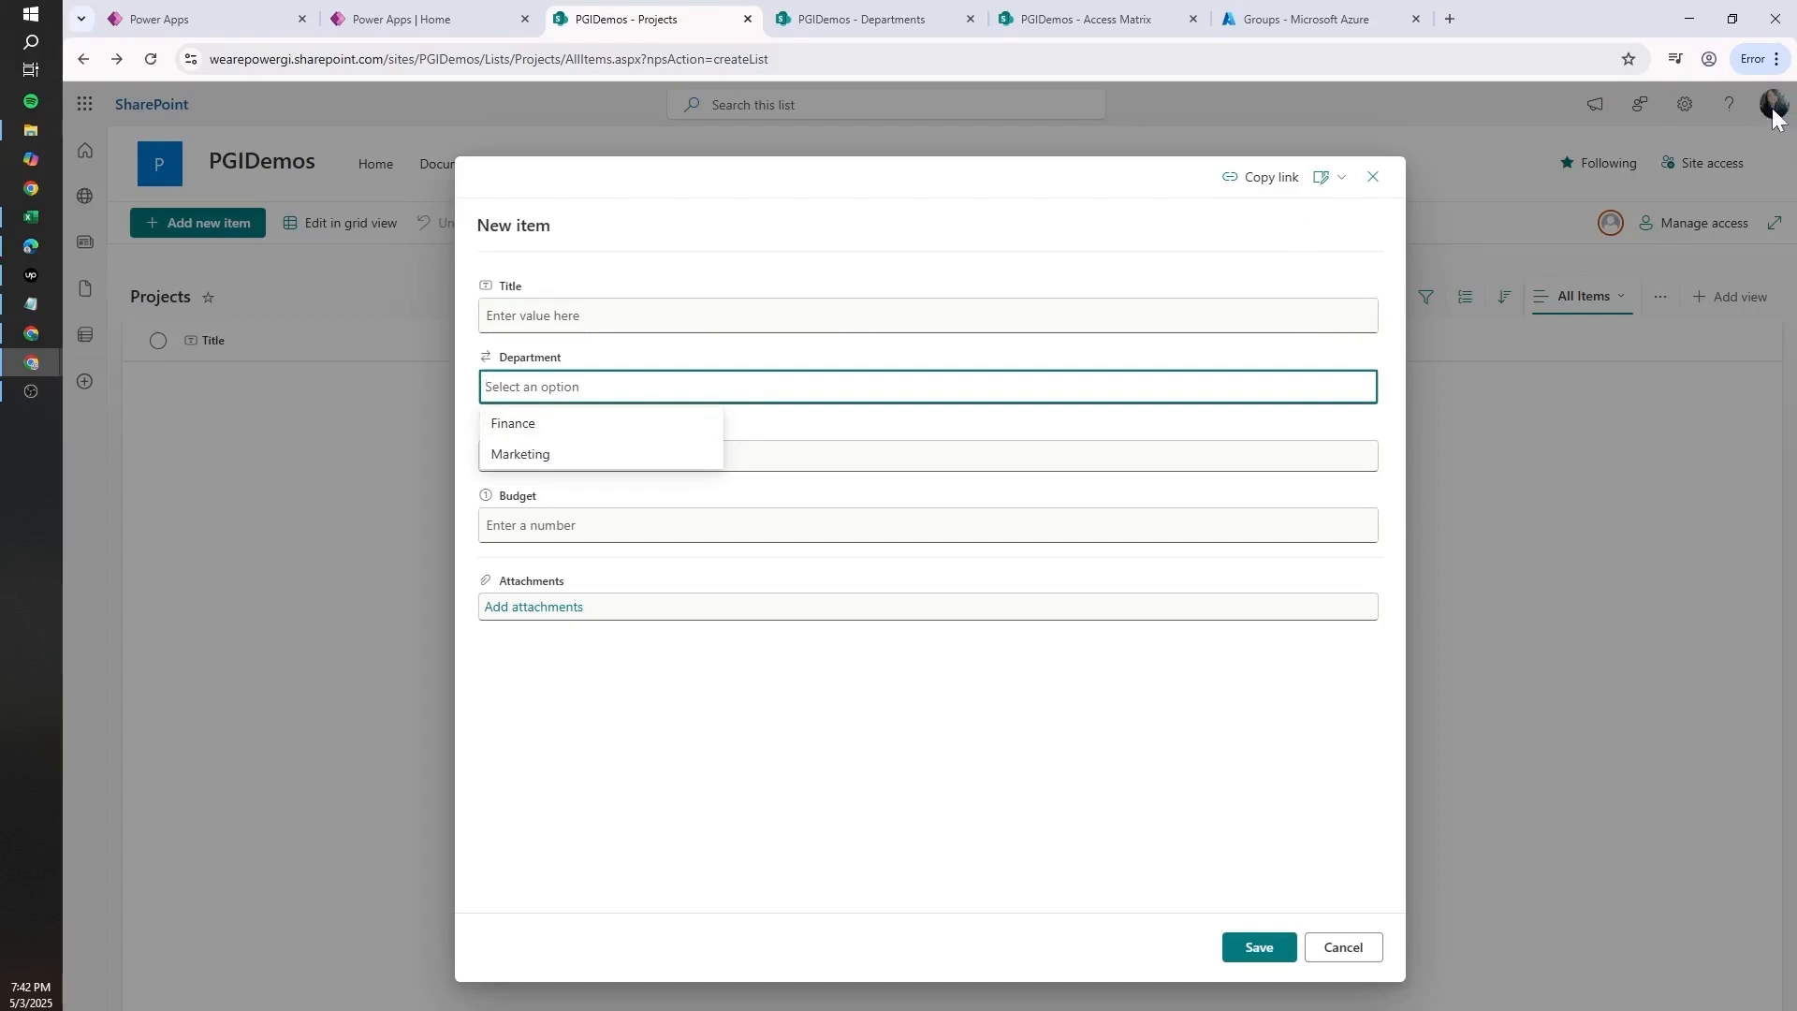
left_click(517, 426)
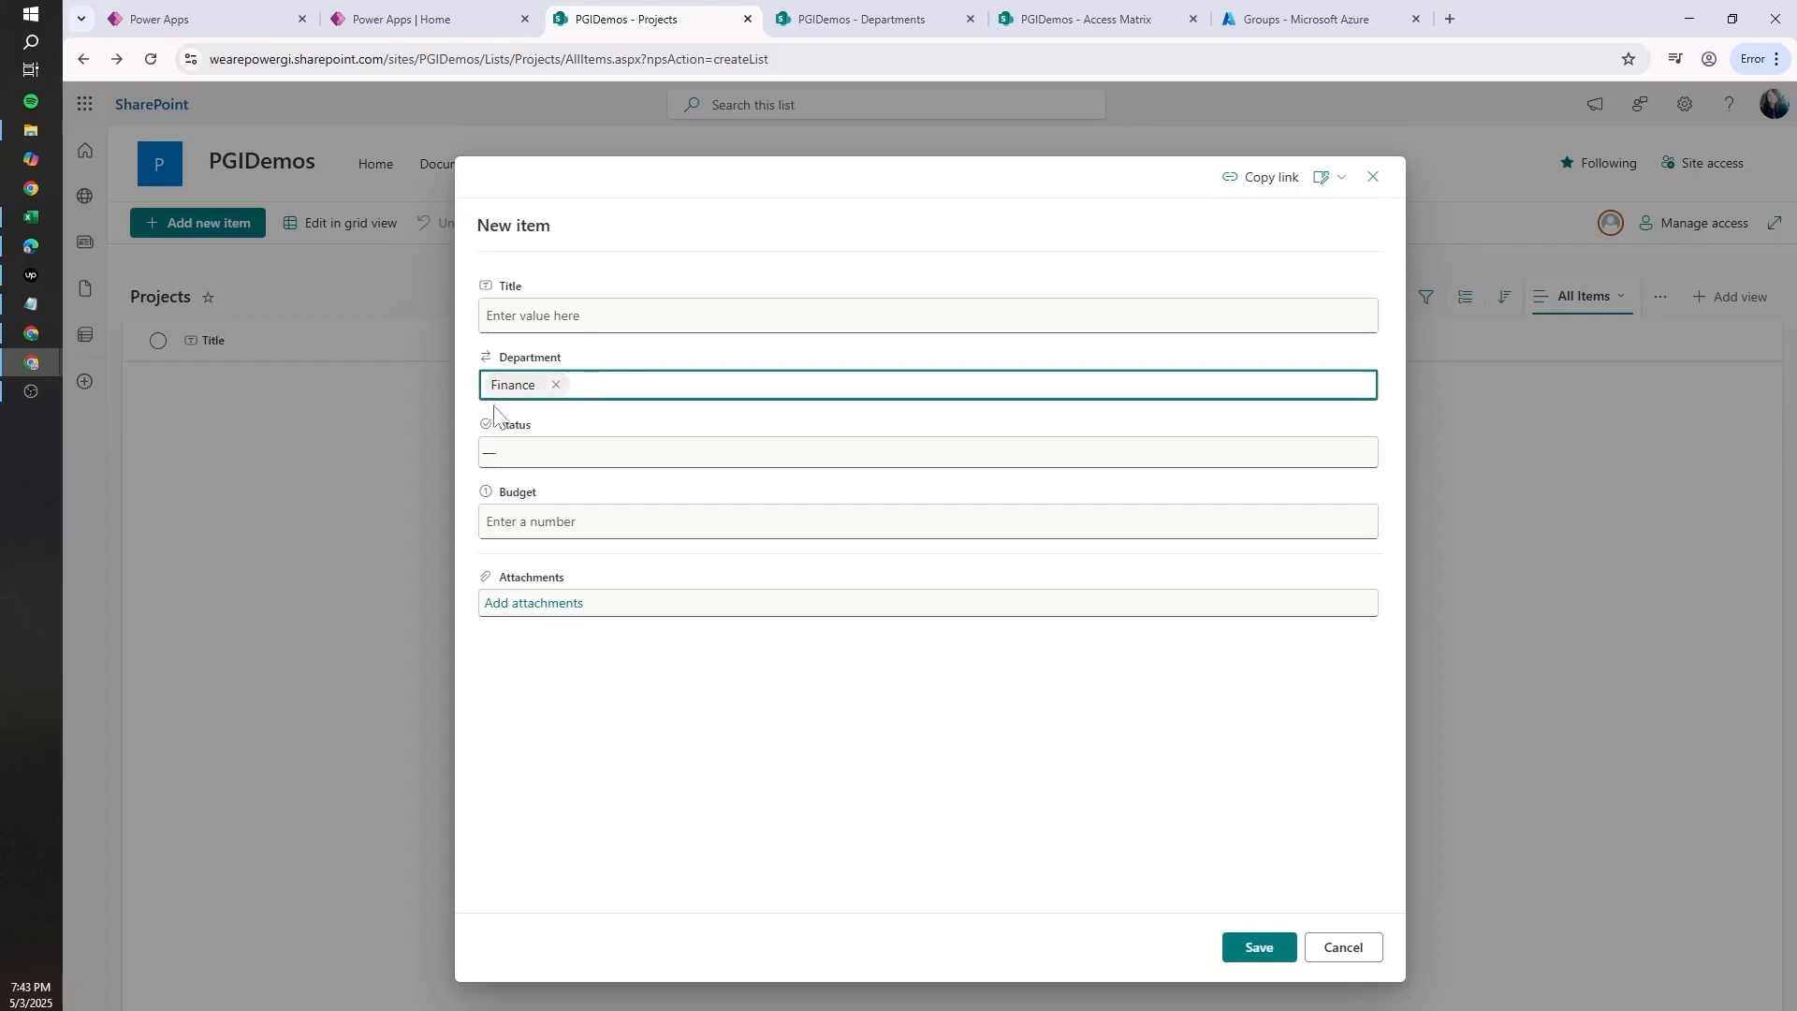
left_click(1373, 177)
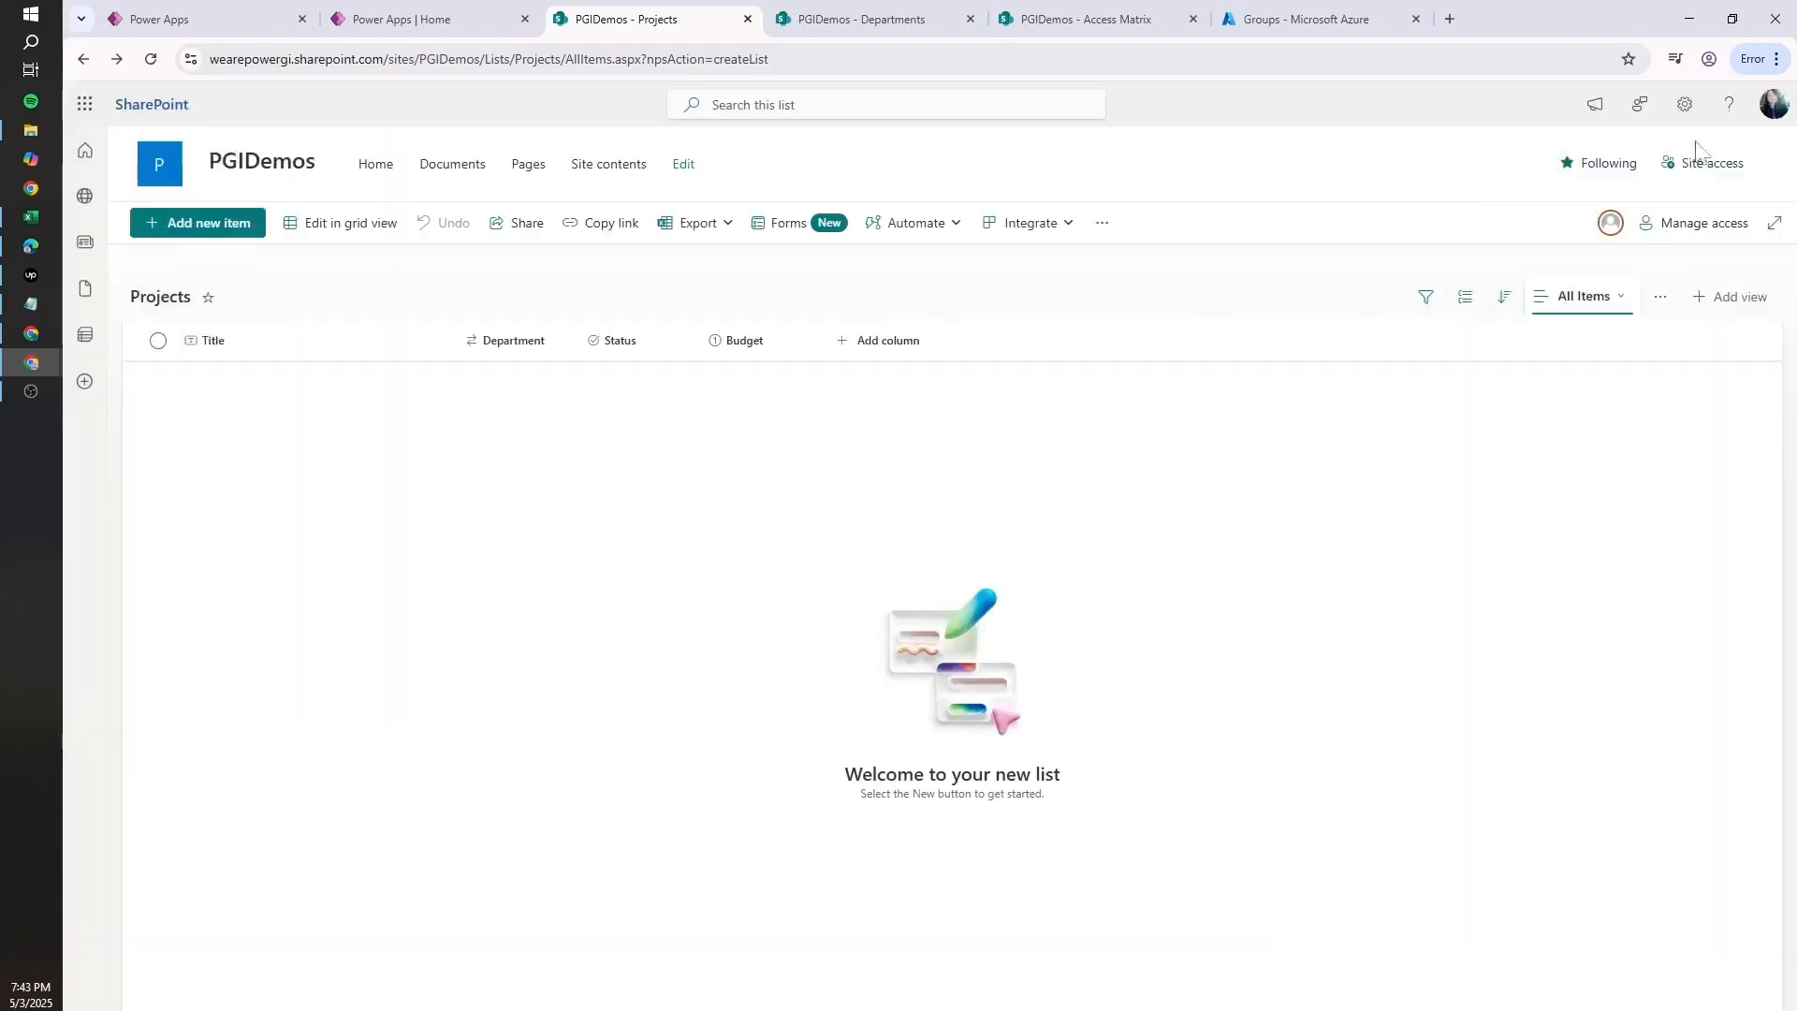
- Check which account is signed in and switch to the incognito window showing the Projects list
left_click(1771, 111)
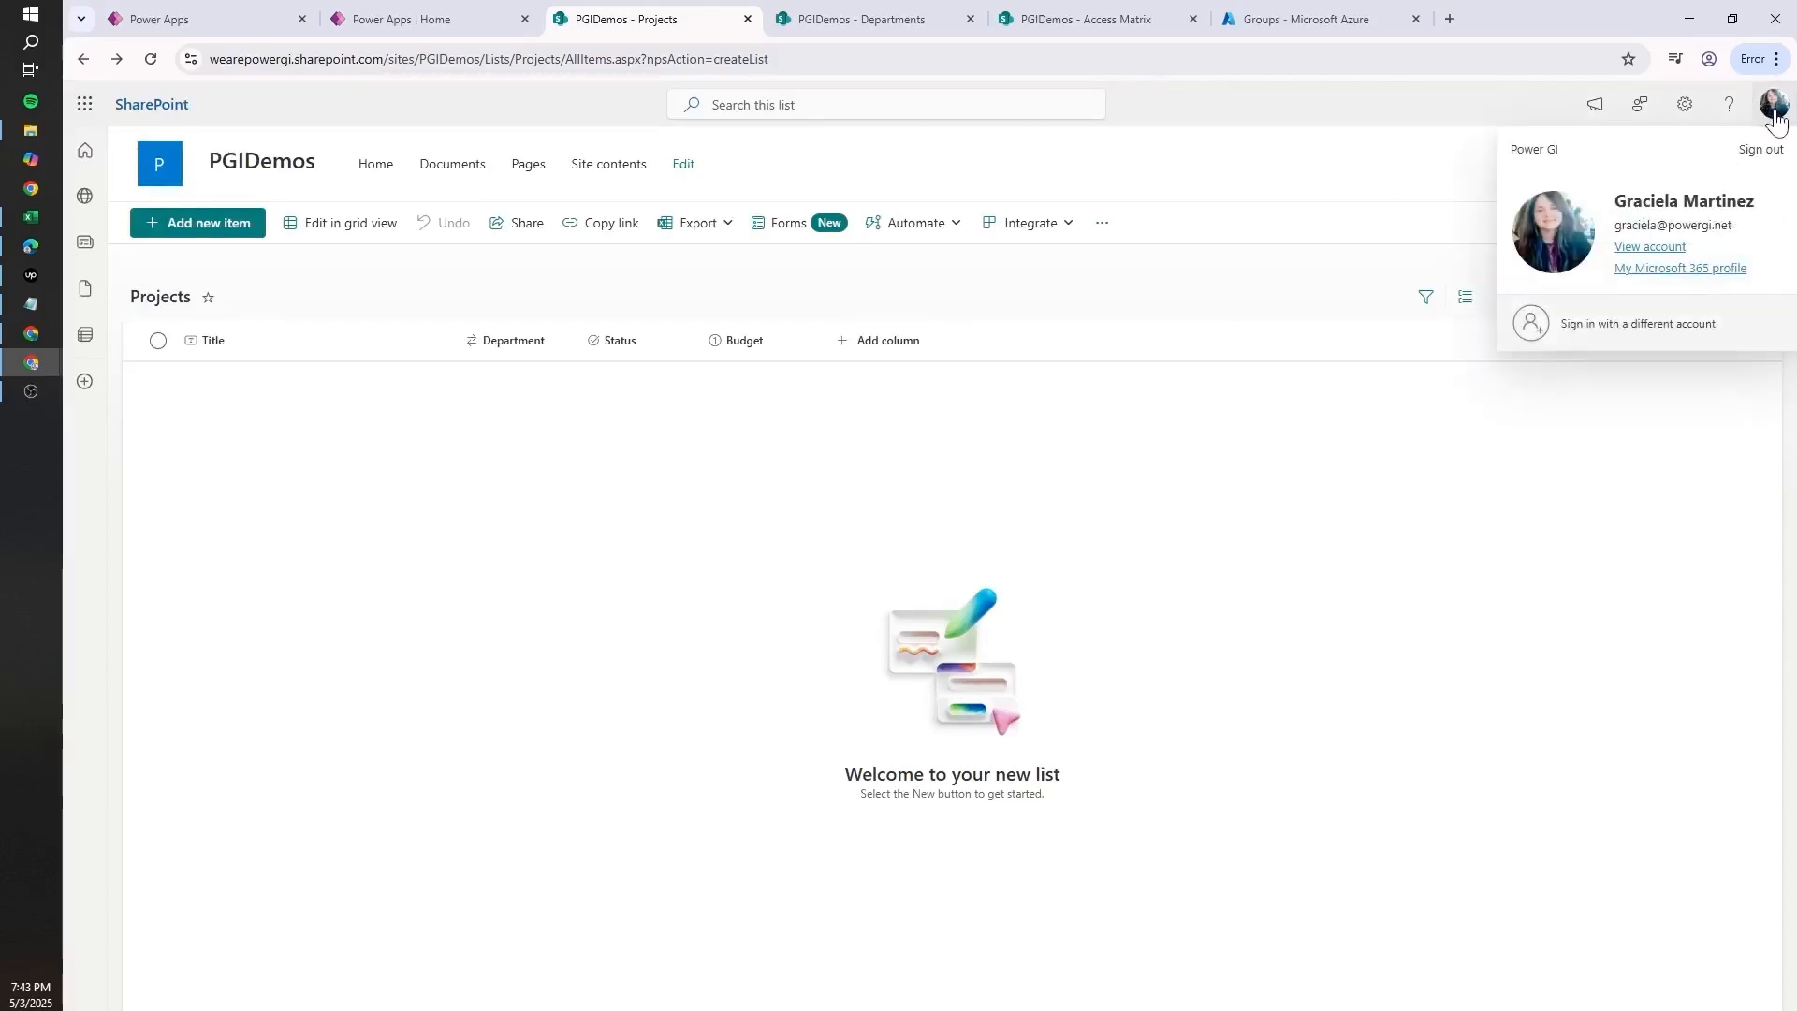
left_click(1774, 110)
left_click(42, 361)
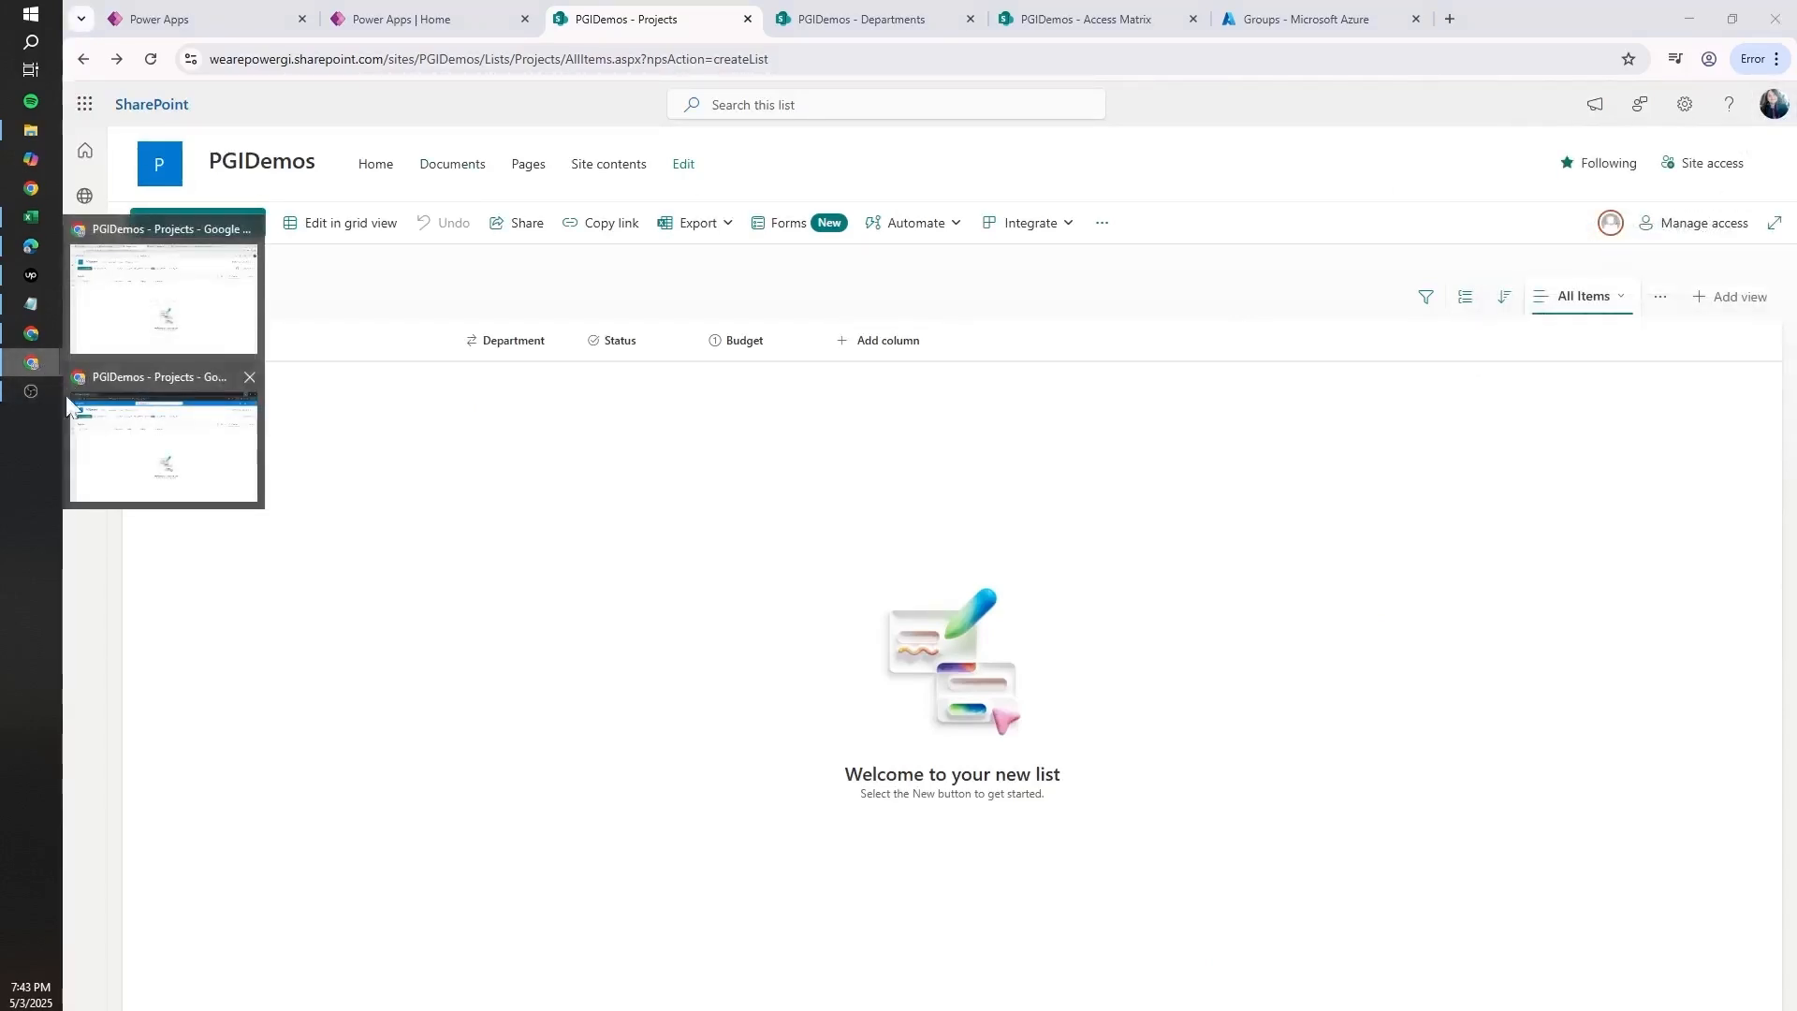
left_click(94, 412)
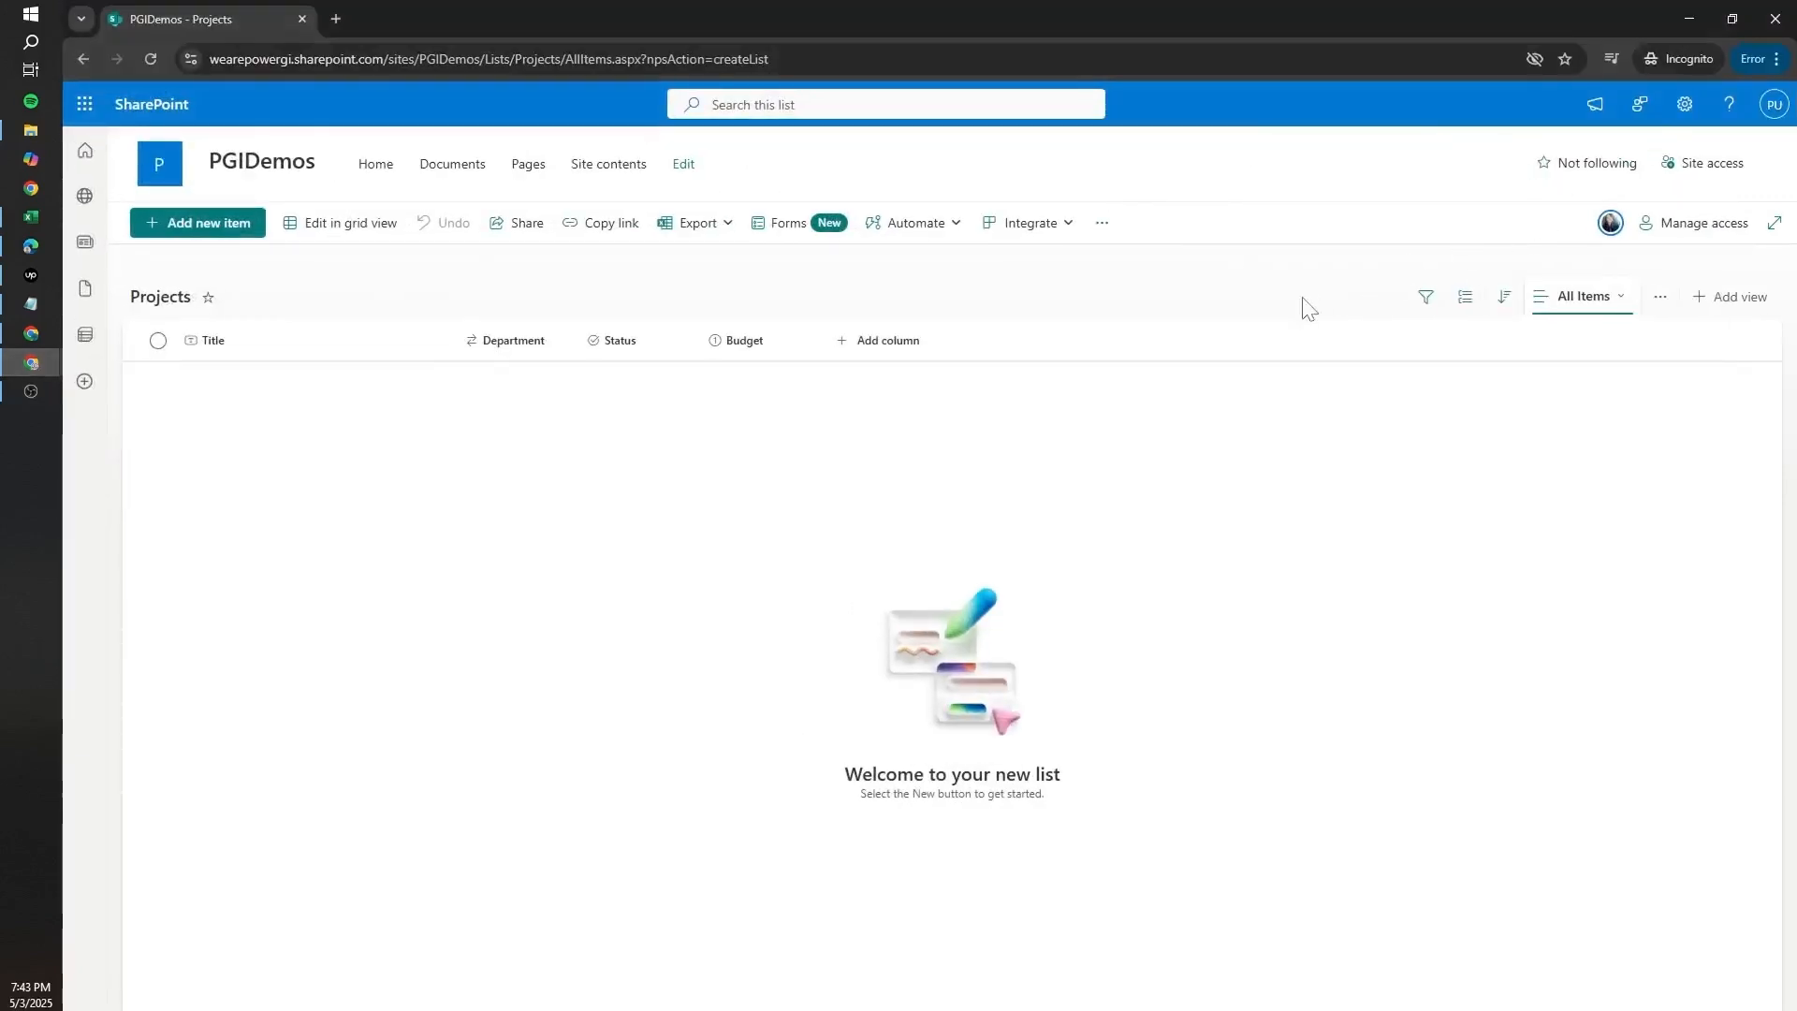
- View who belongs to the site members with limited control in the PGIDemos site access settings
left_click(1708, 169)
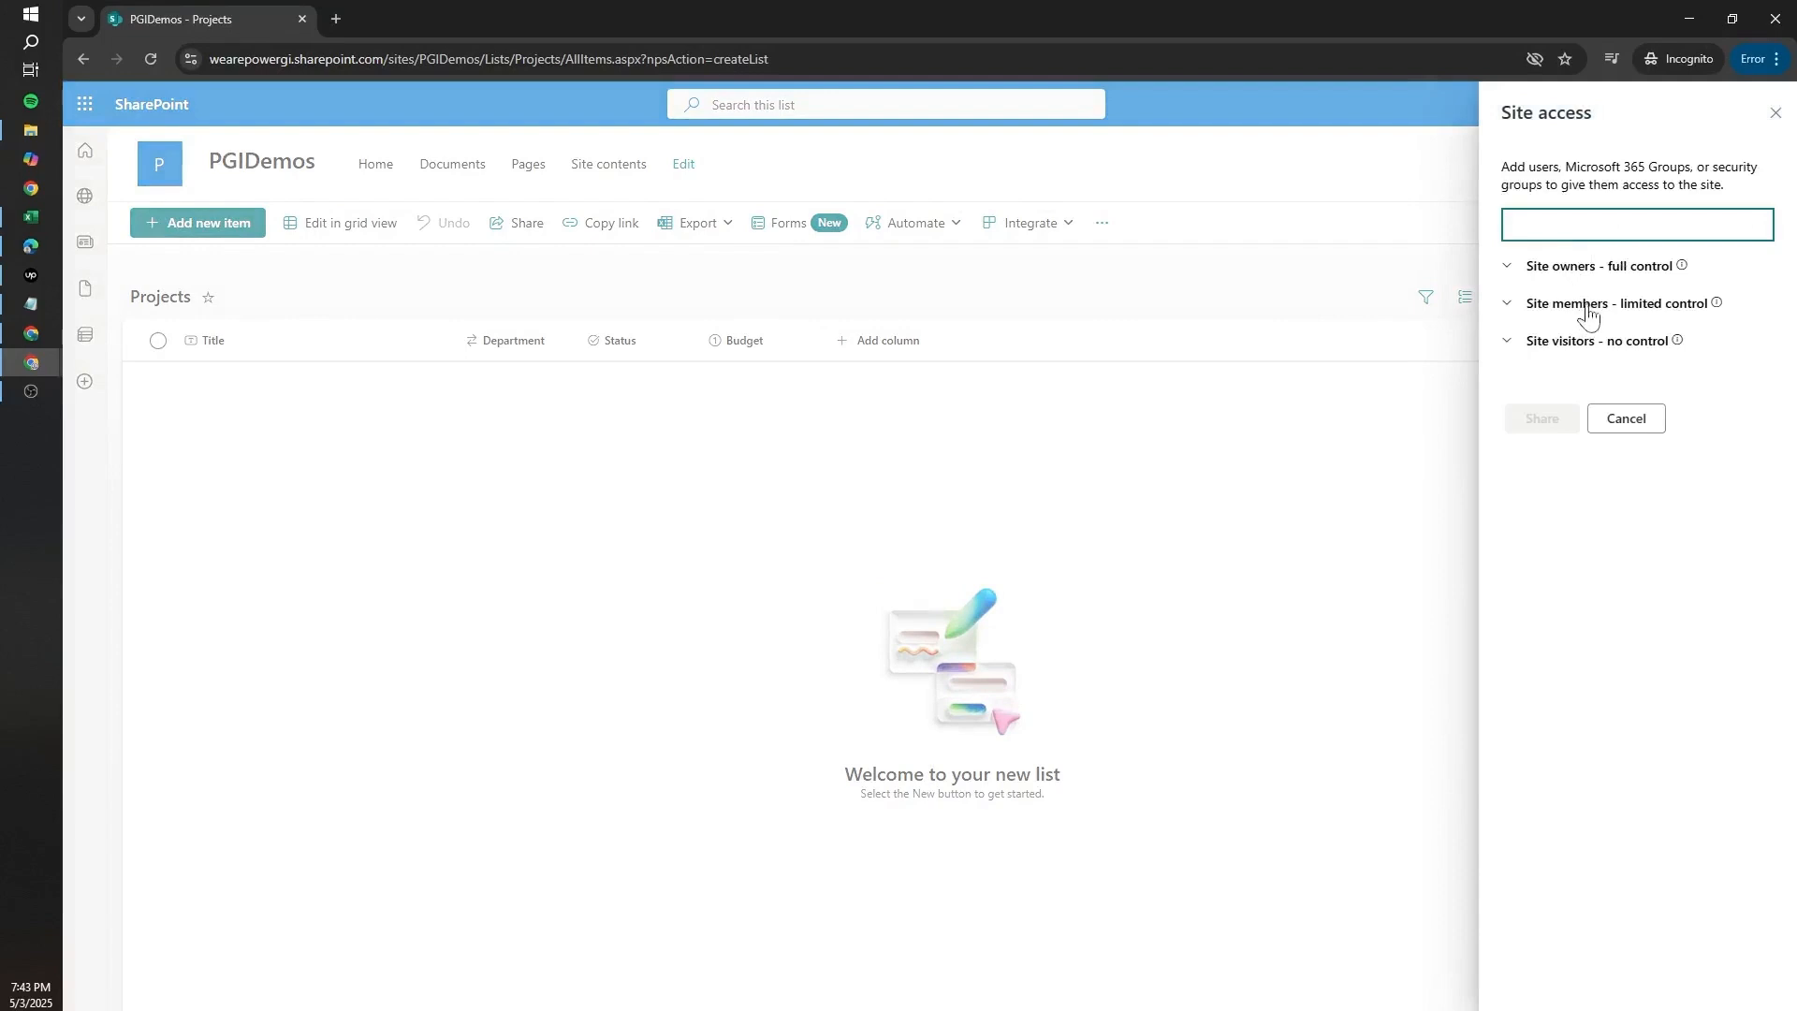
left_click(1589, 314)
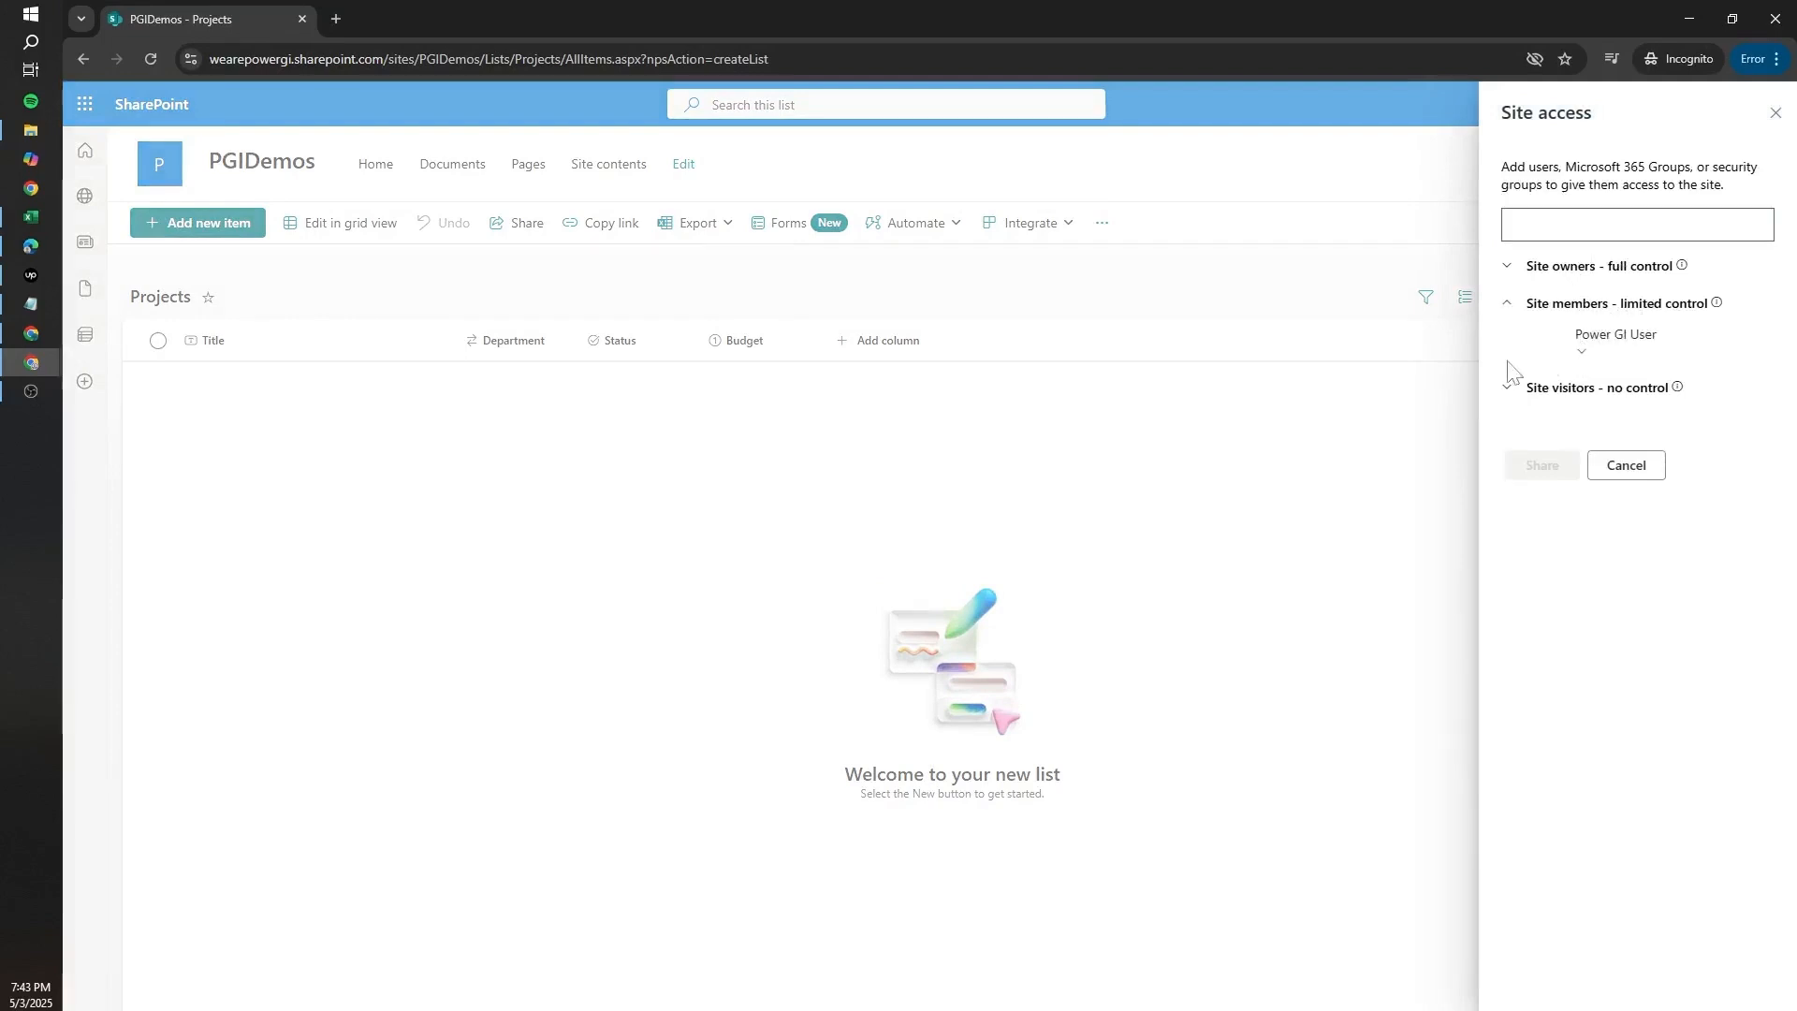
left_click(1275, 453)
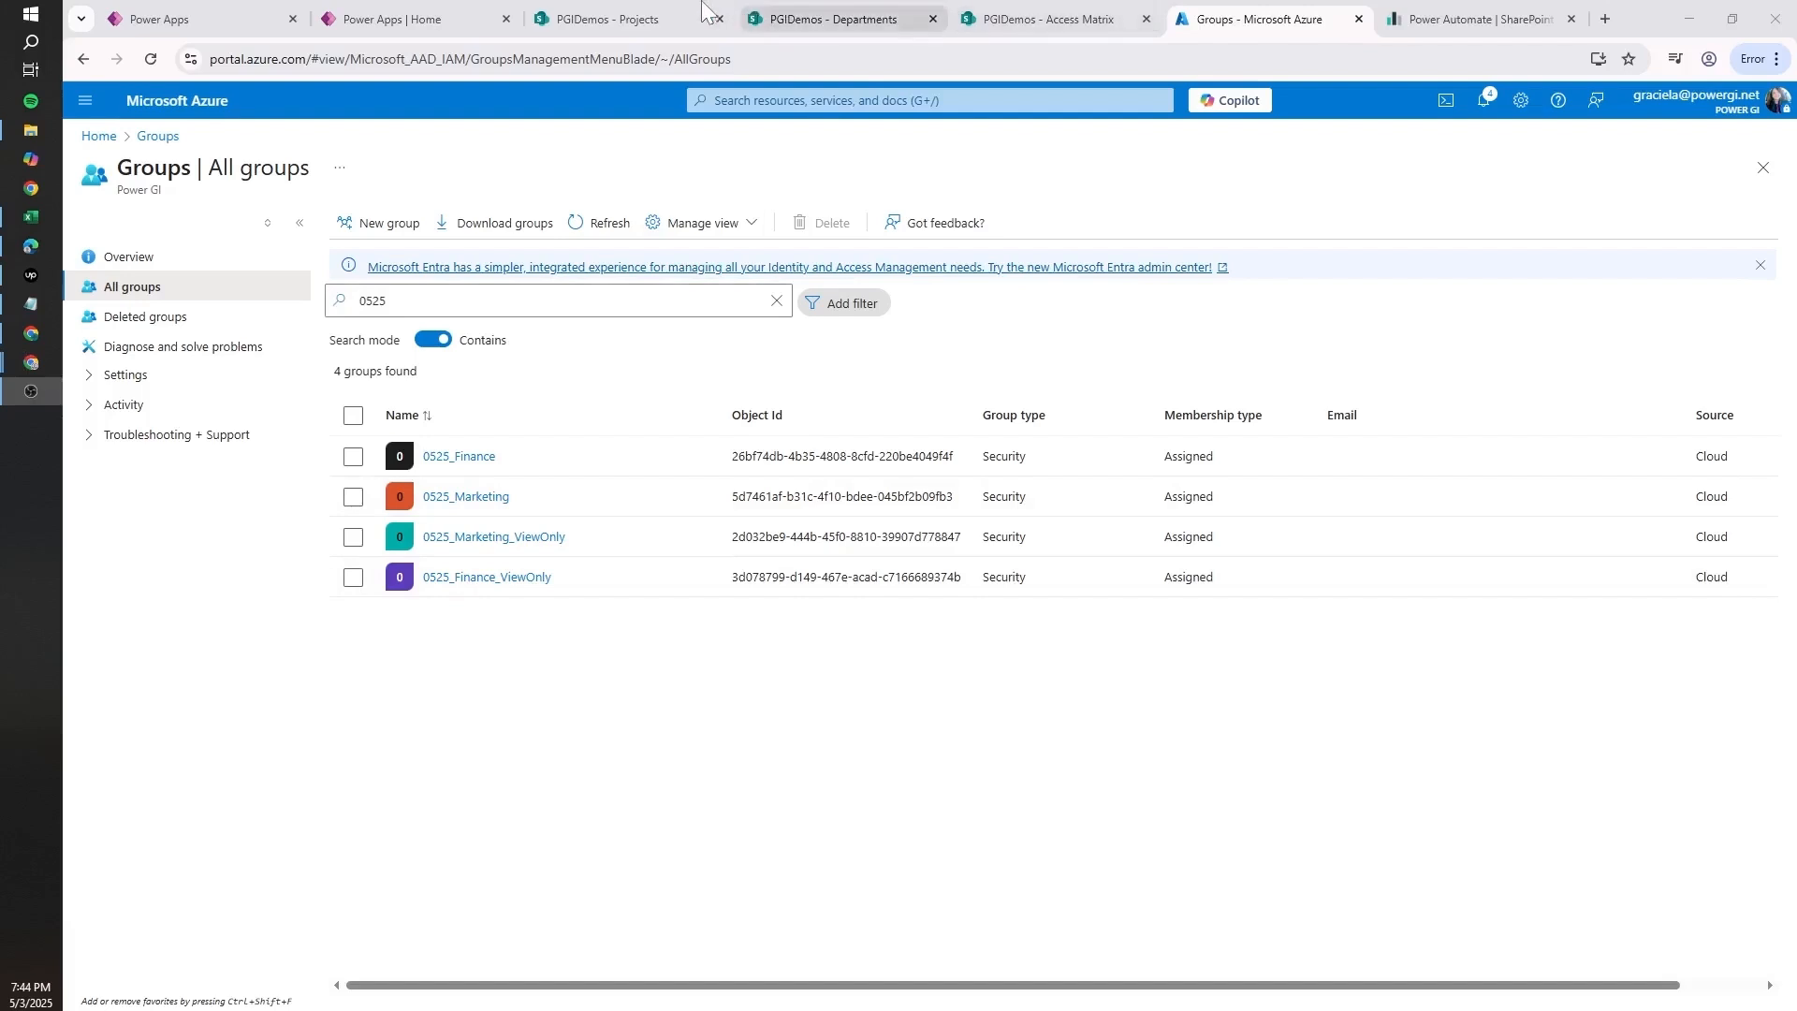
- Switch to the Azure groups list and select the 0525_Finance and 0525_Finance_ViewOnly groups
left_click(617, 18)
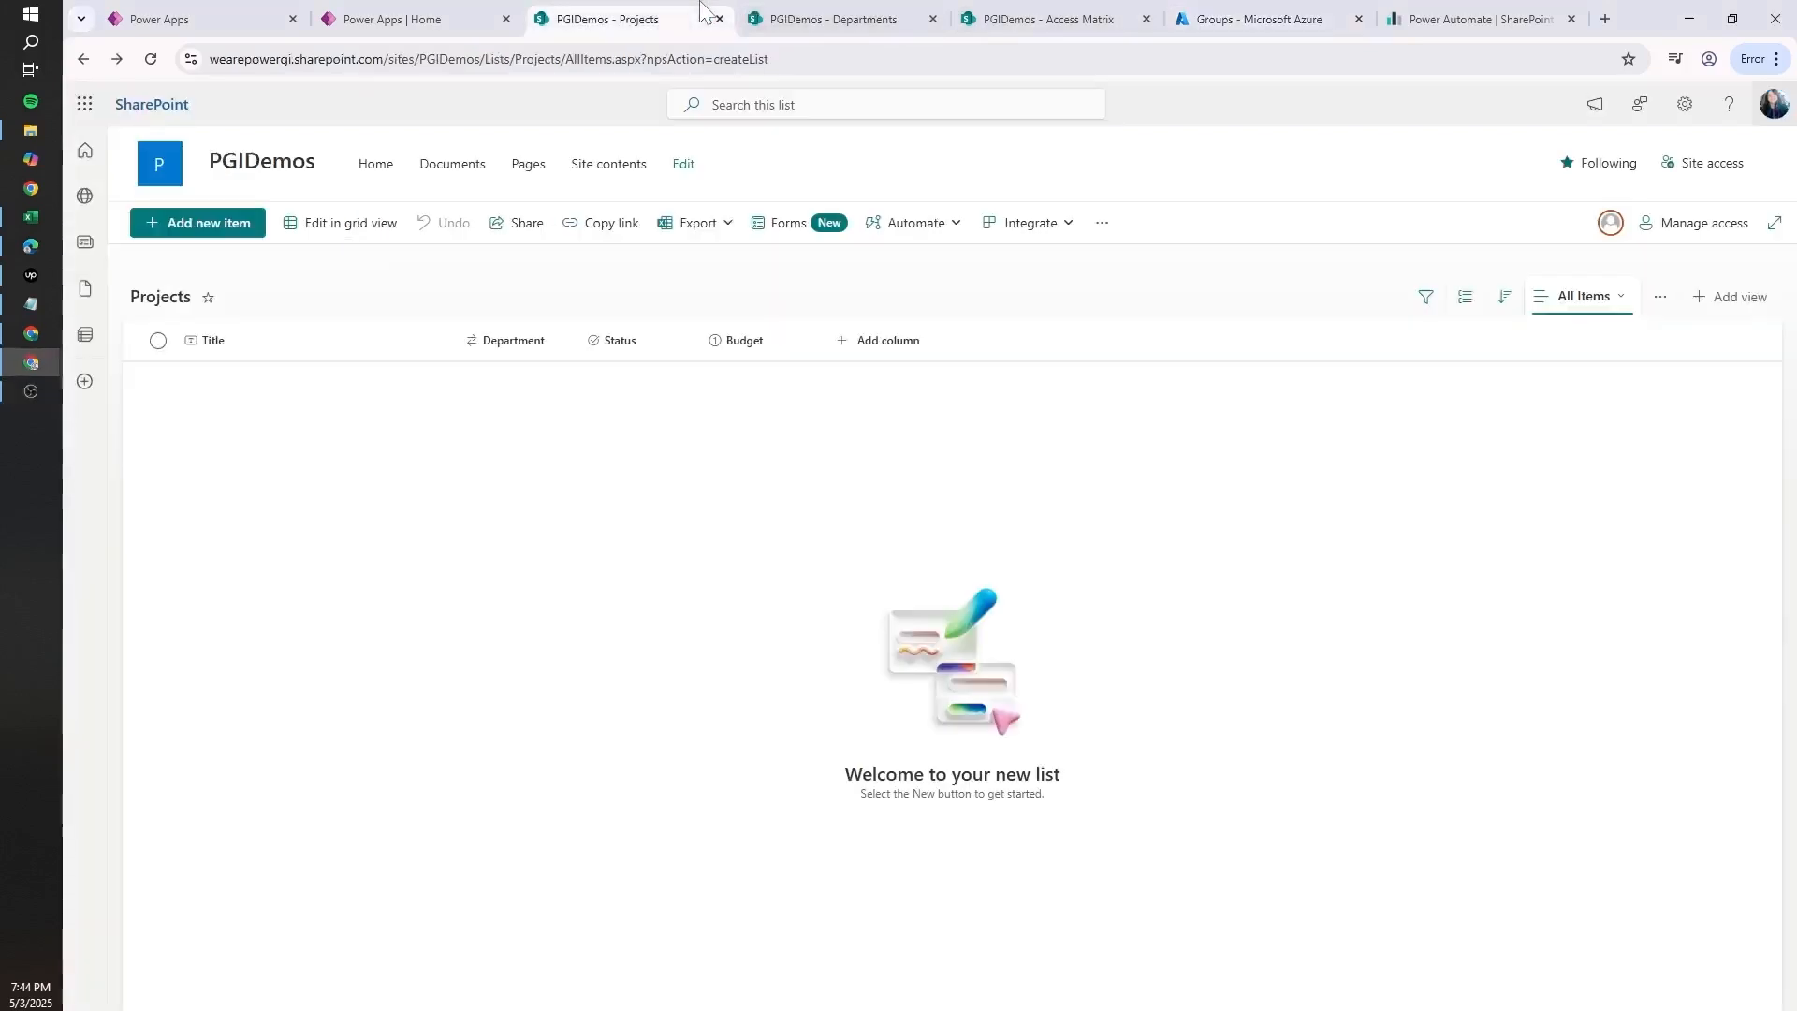
left_click(1269, 13)
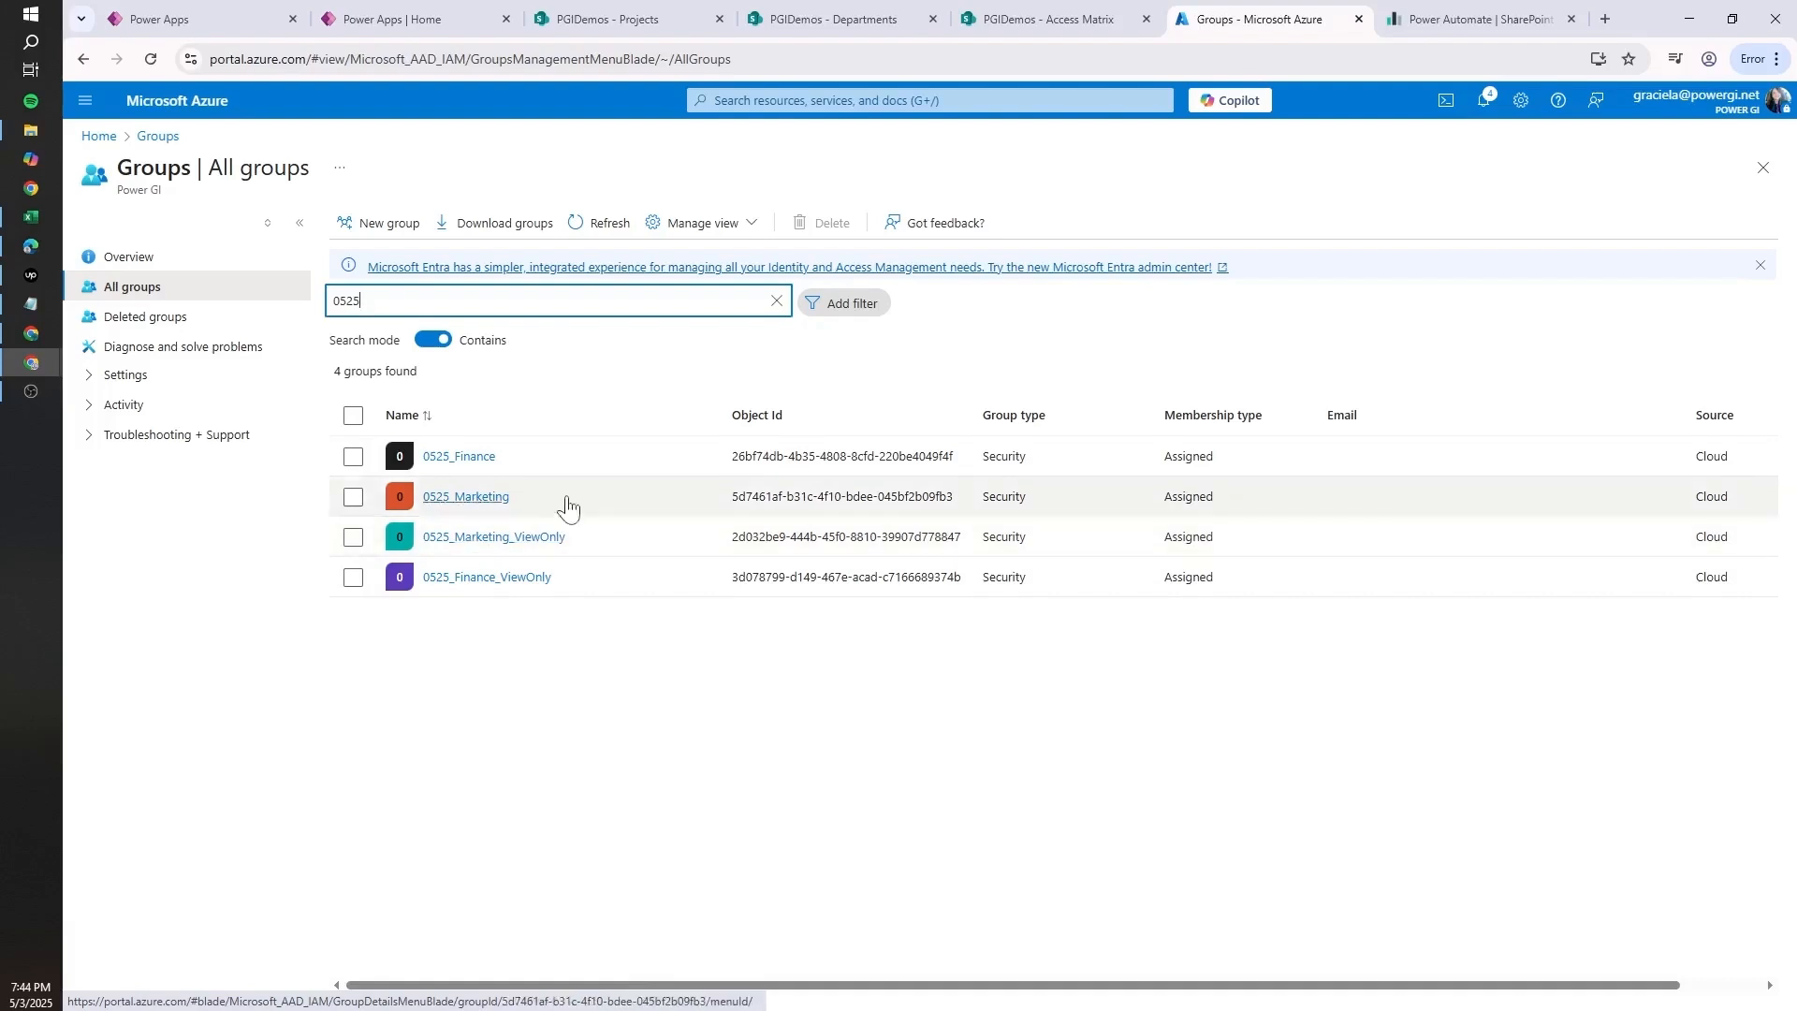
left_click(636, 11)
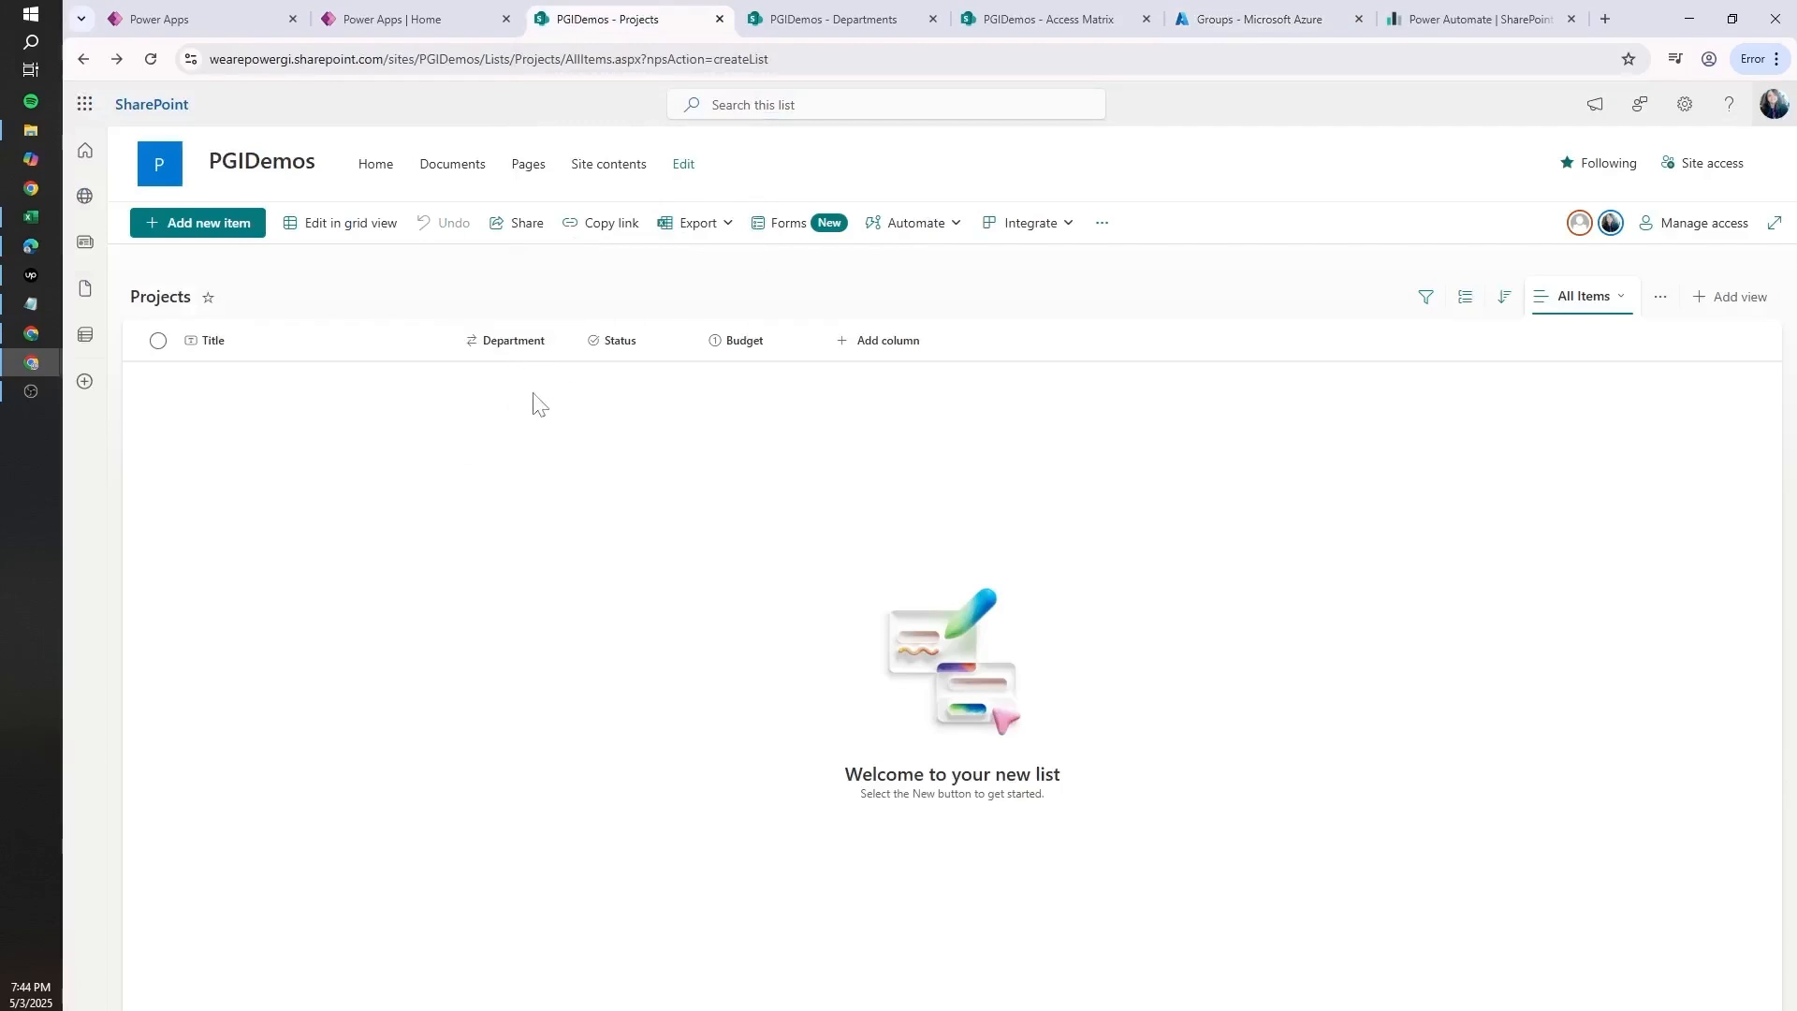
left_click(1254, 18)
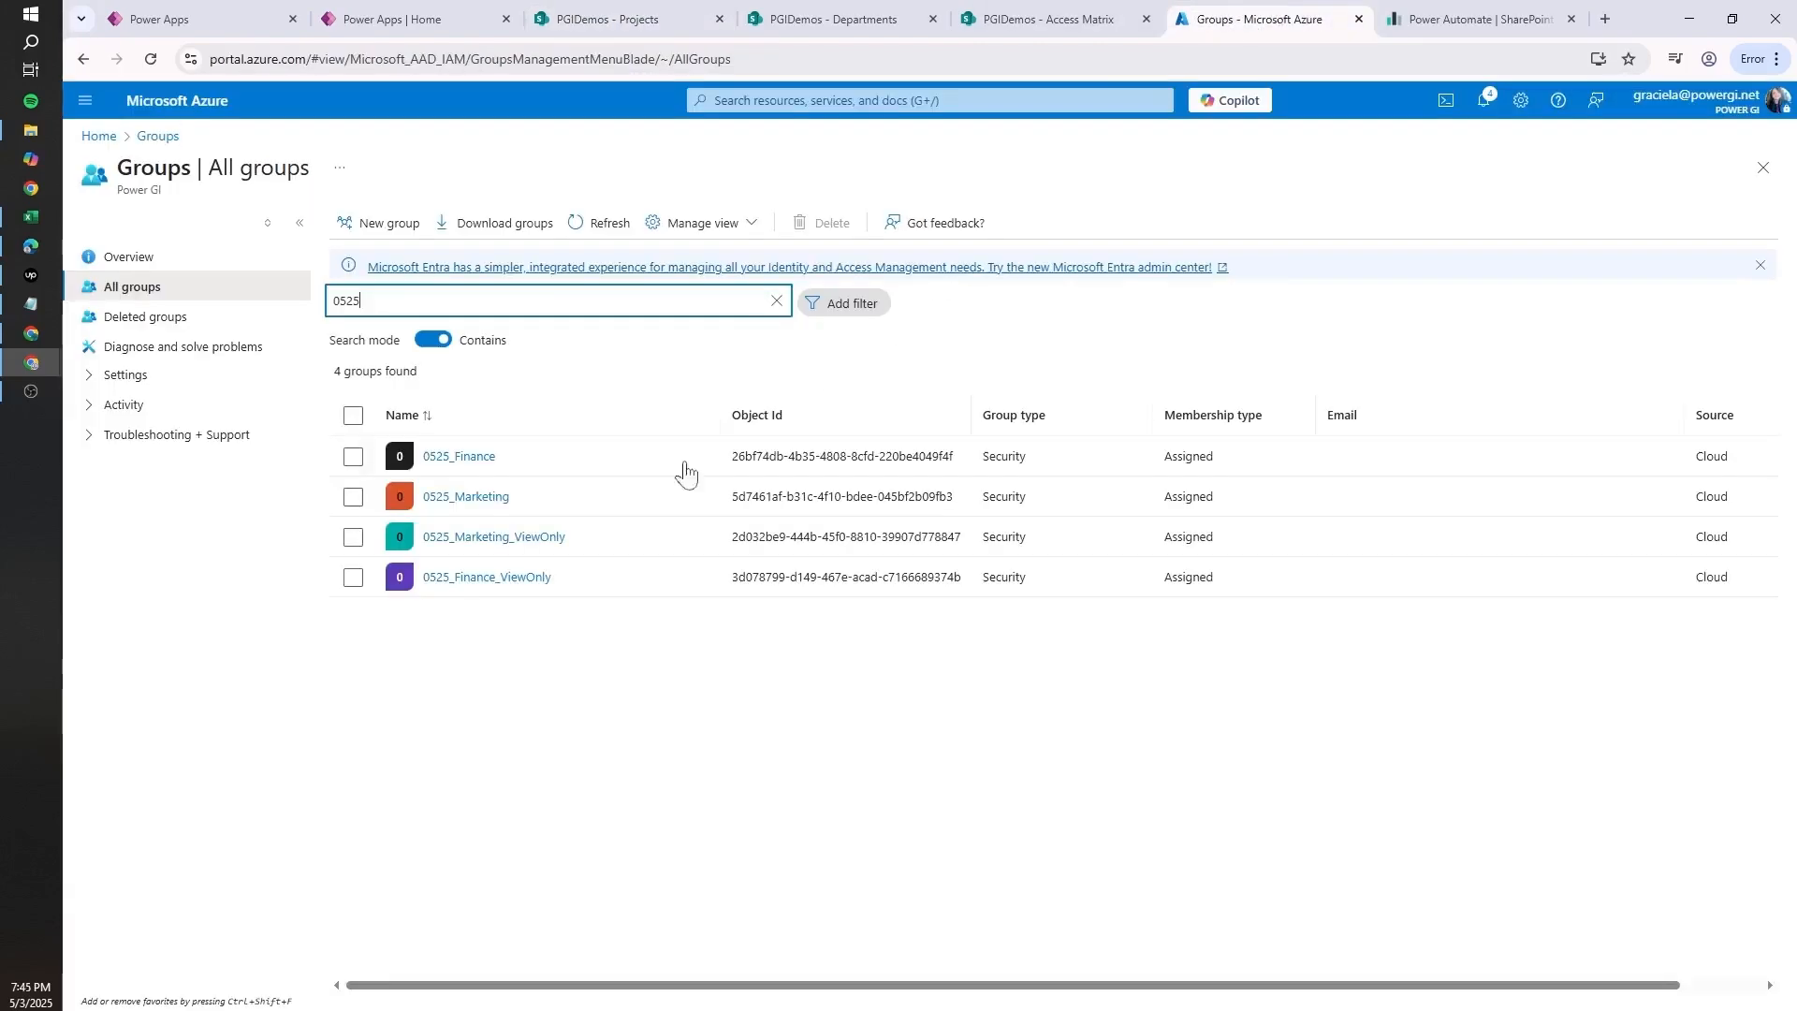
left_click(353, 457)
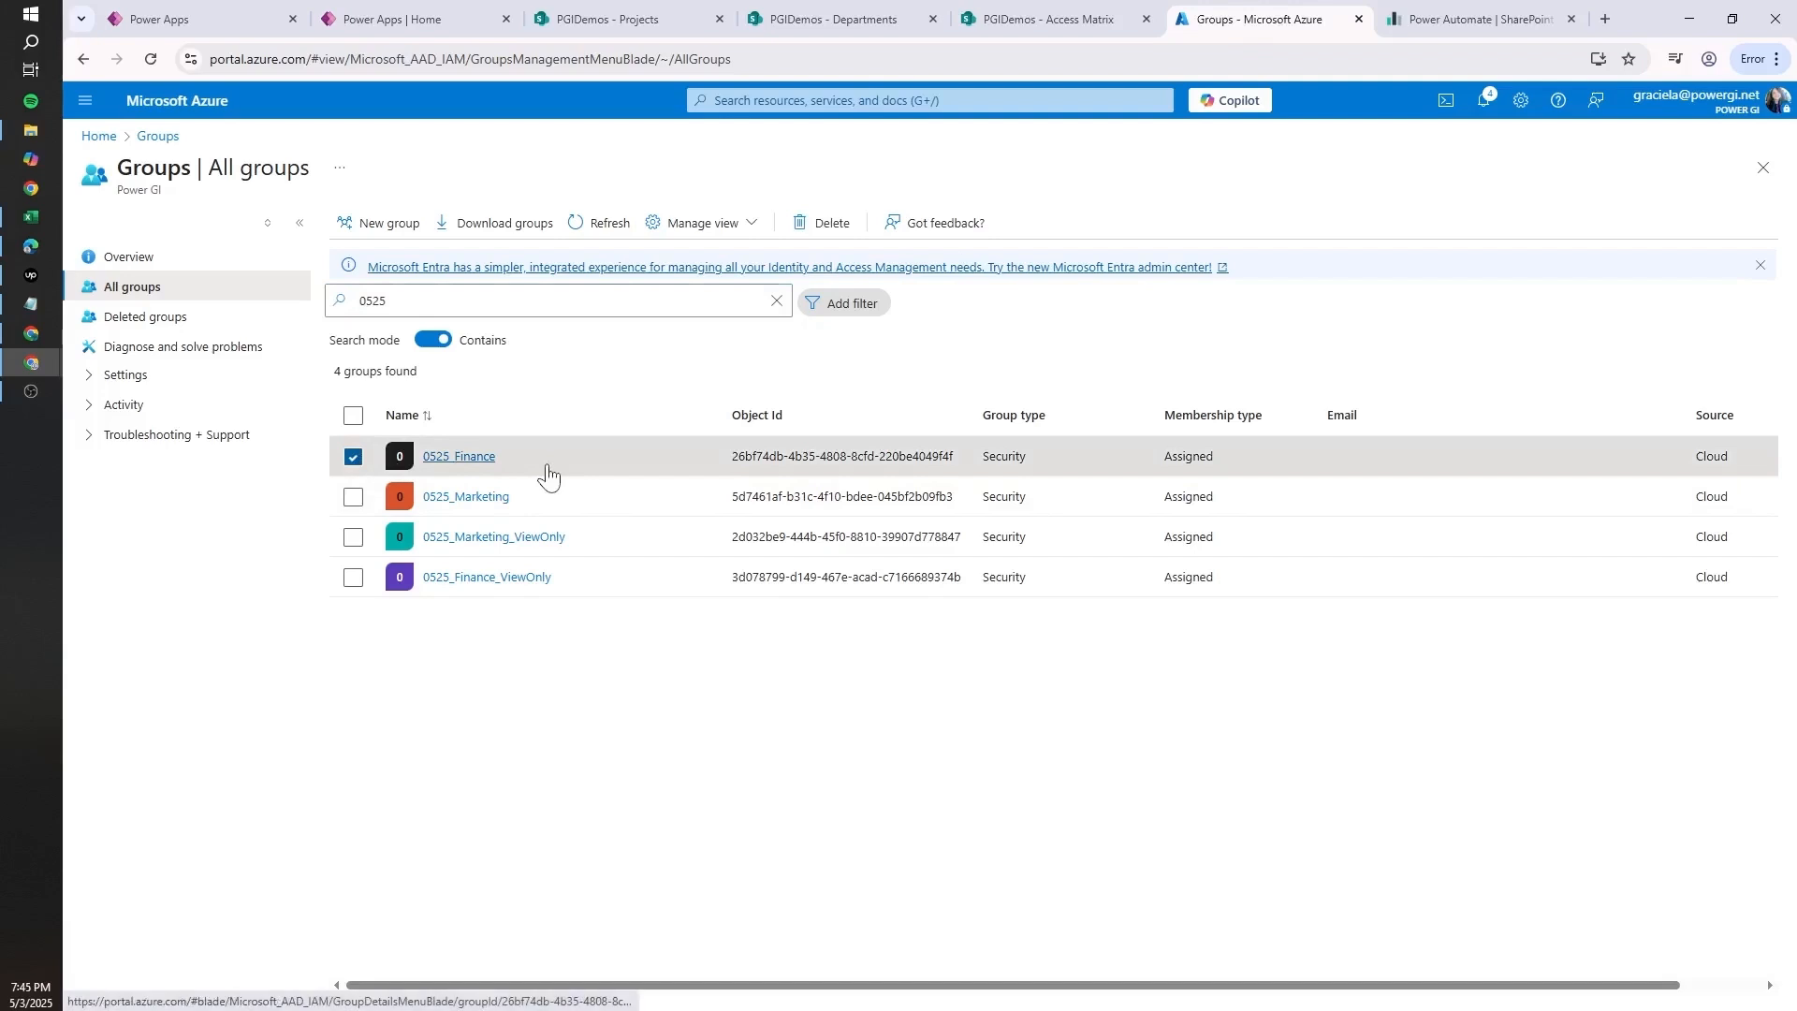
left_click(353, 578)
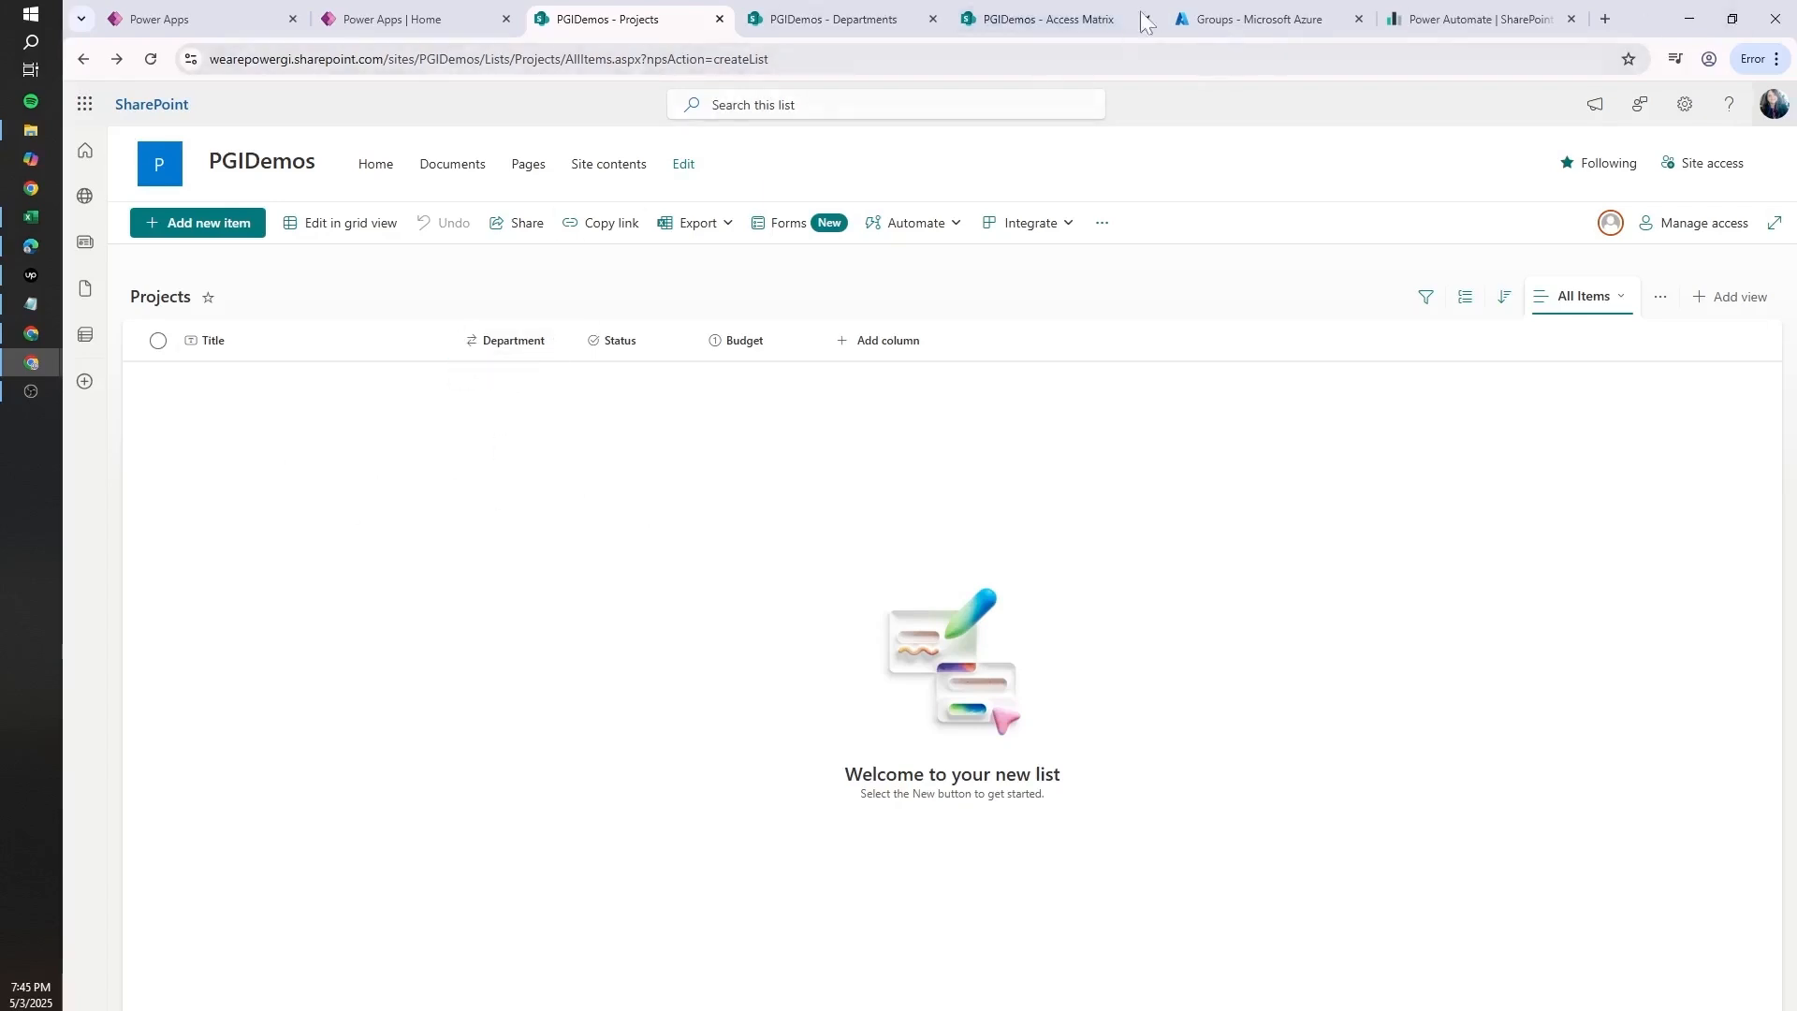
left_click(1236, 19)
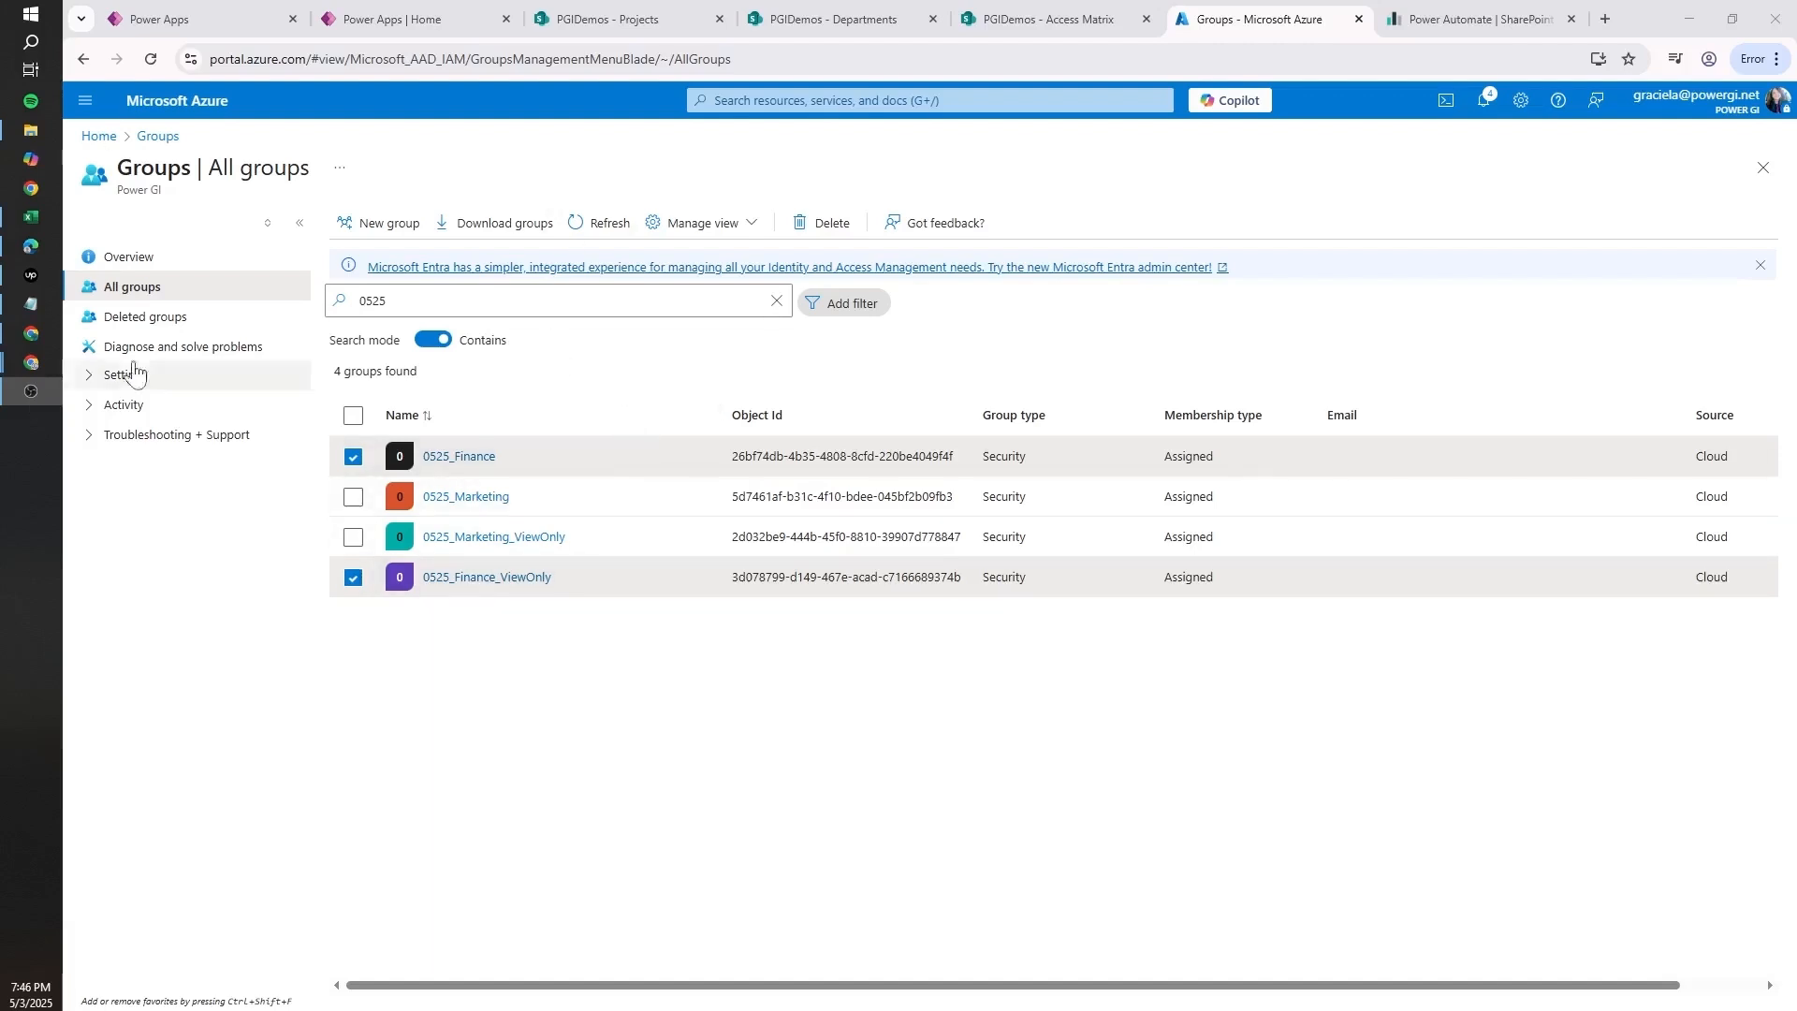
- Add an item titled Test with the department Marketing to the SharePoint Projects list
left_click(617, 19)
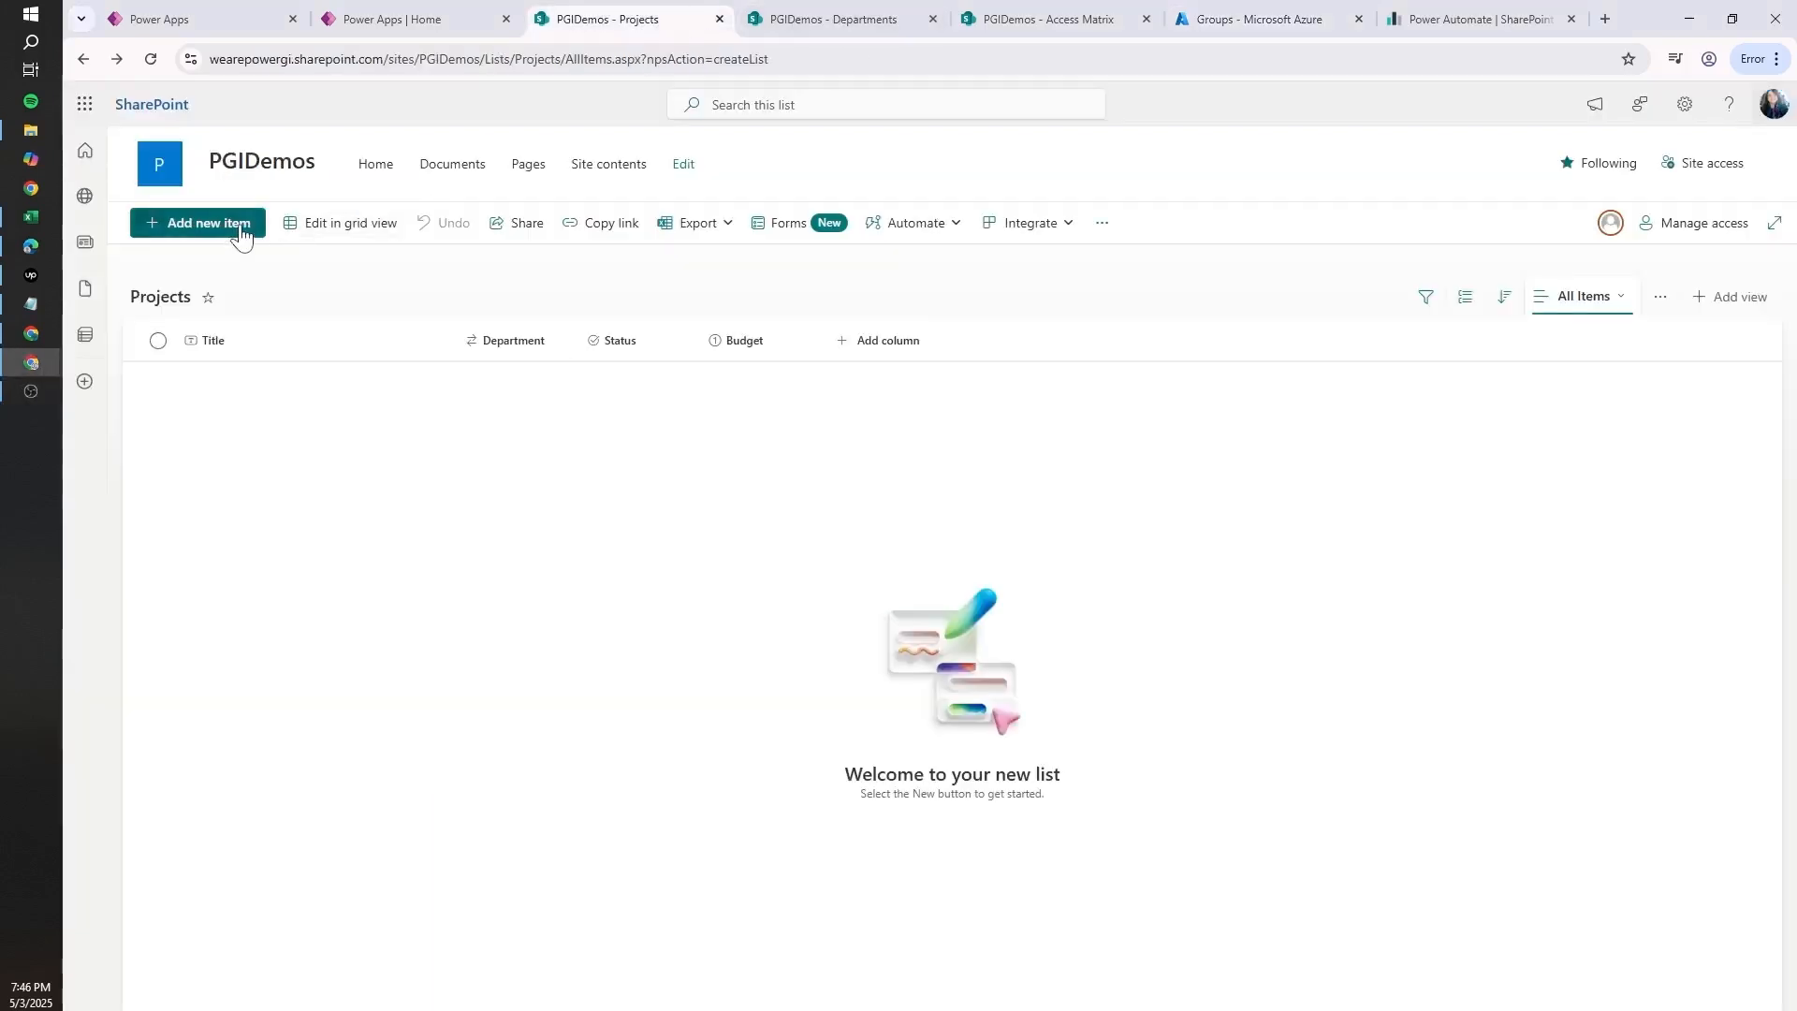
left_click(241, 234)
type("Test")
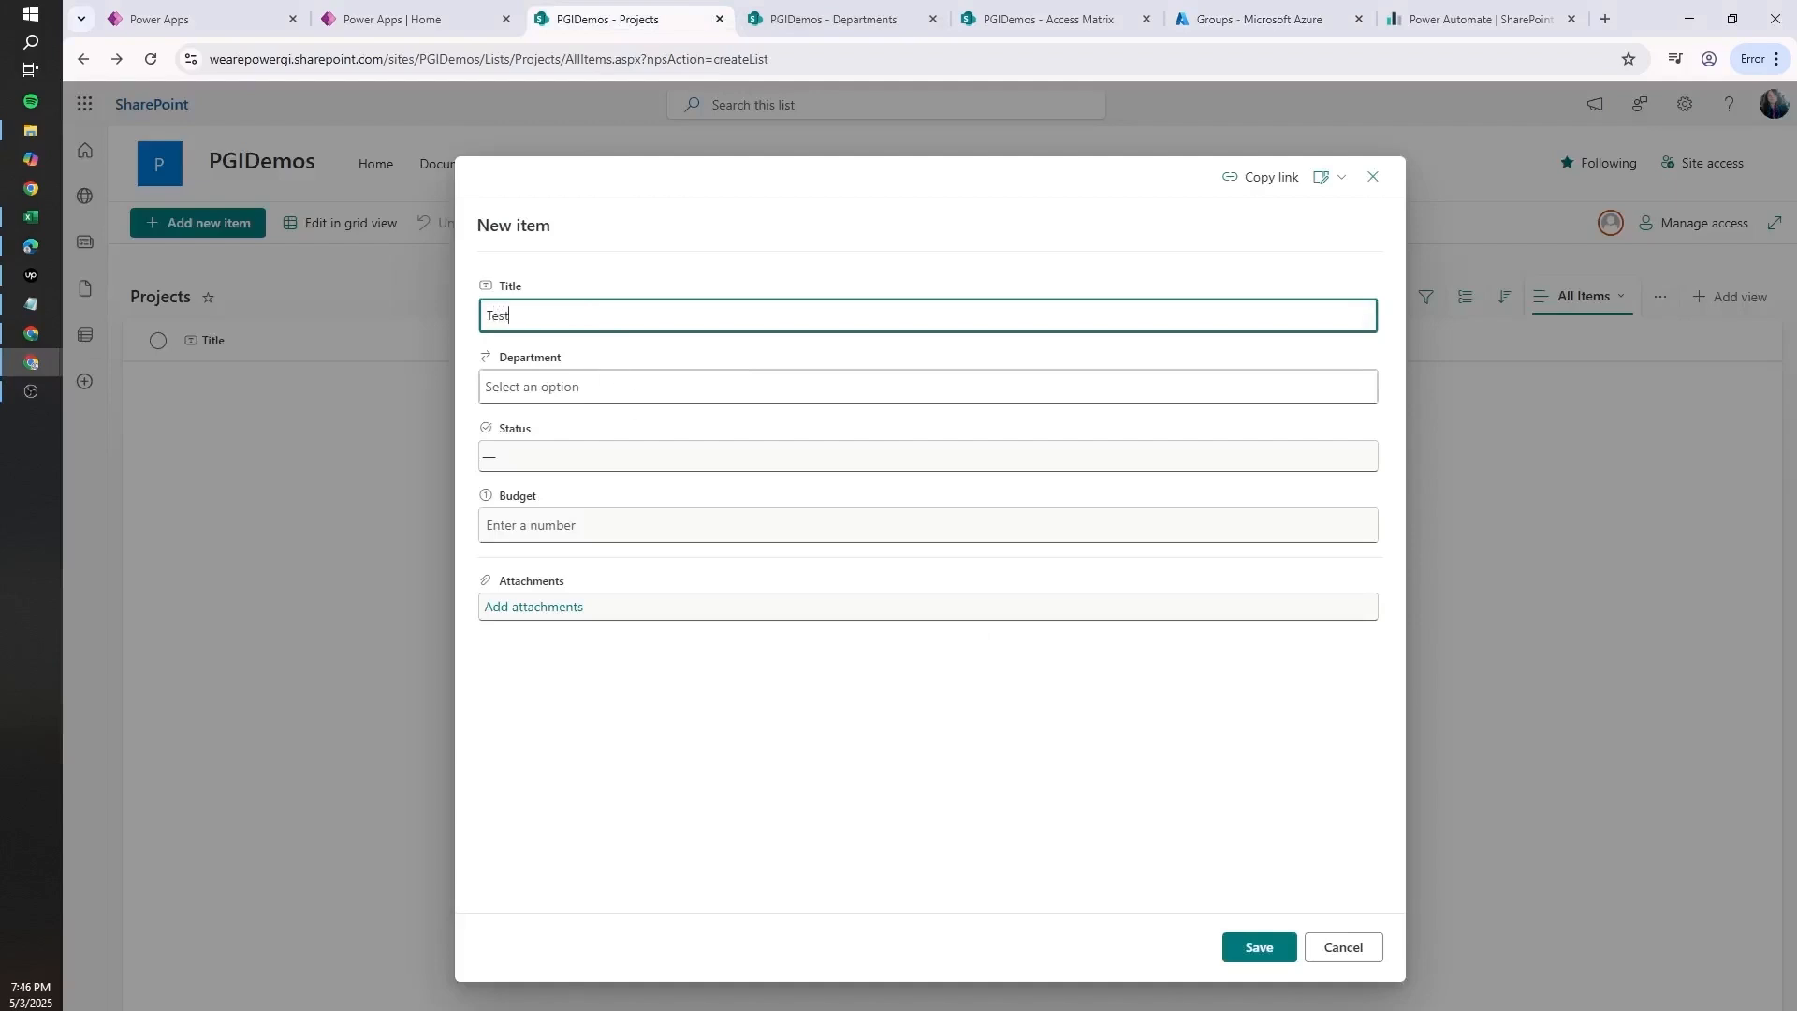
key("Tab")
left_click(602, 447)
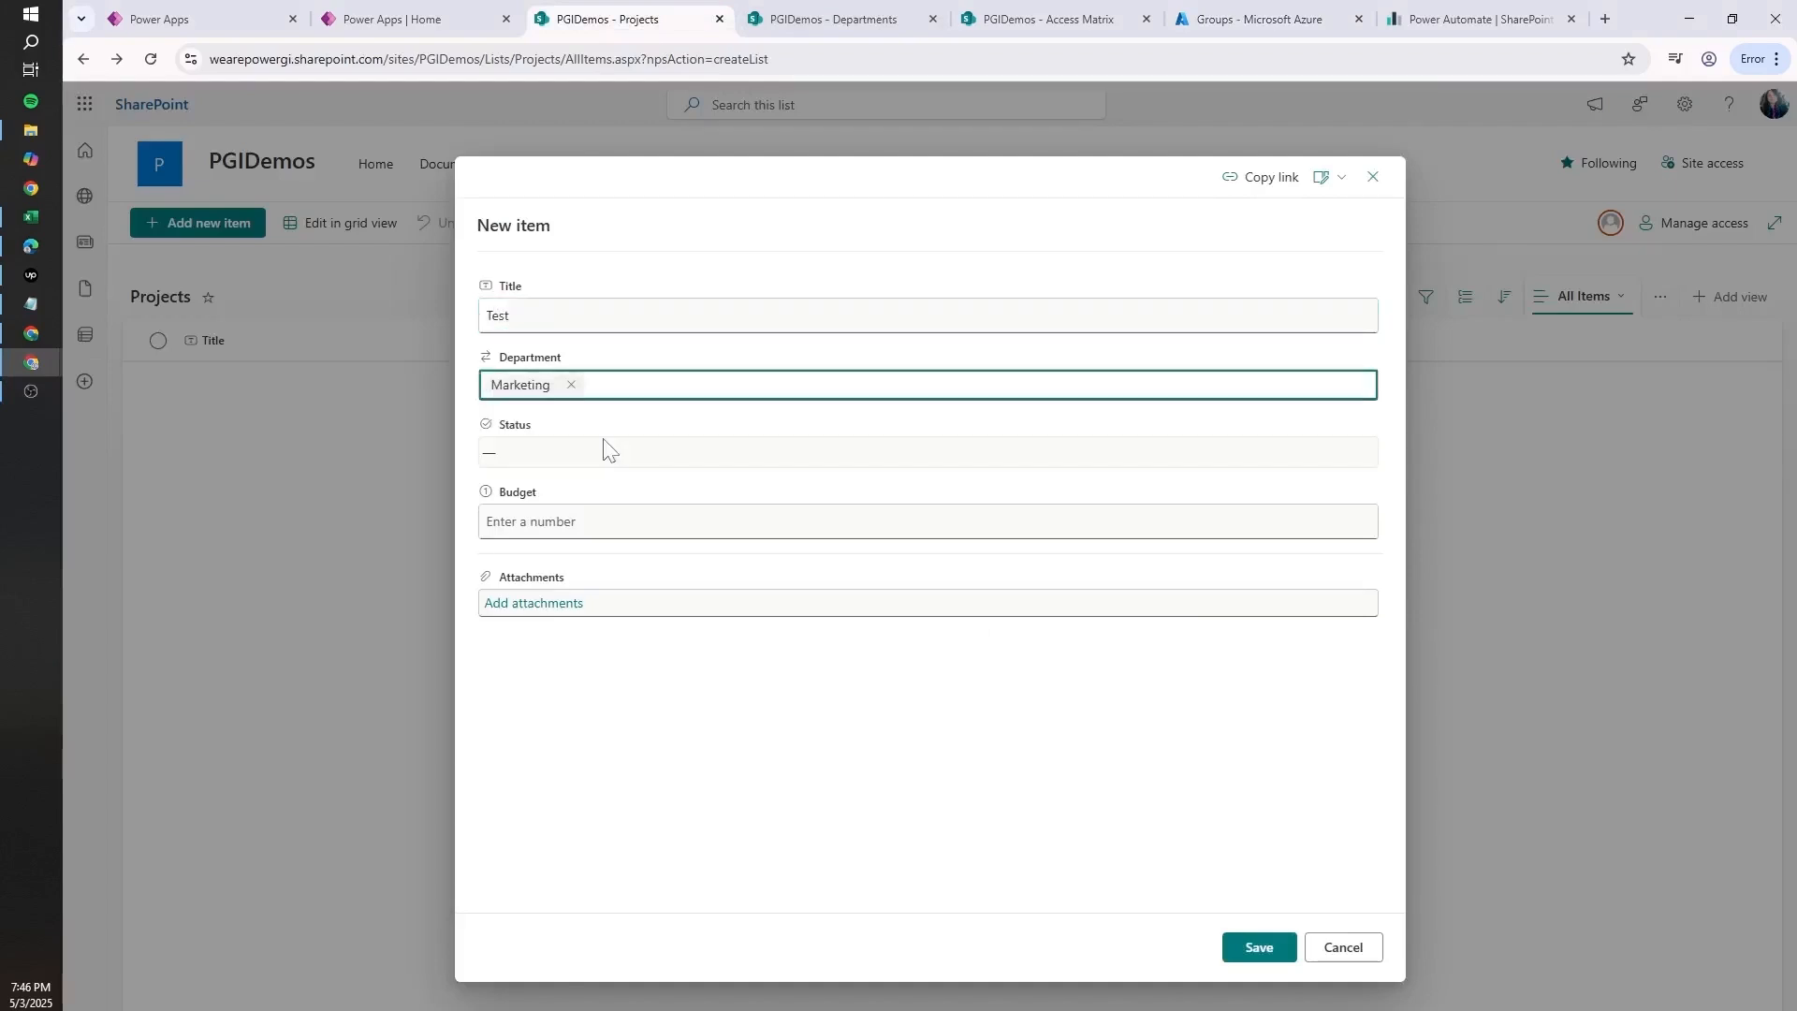
left_click(1257, 949)
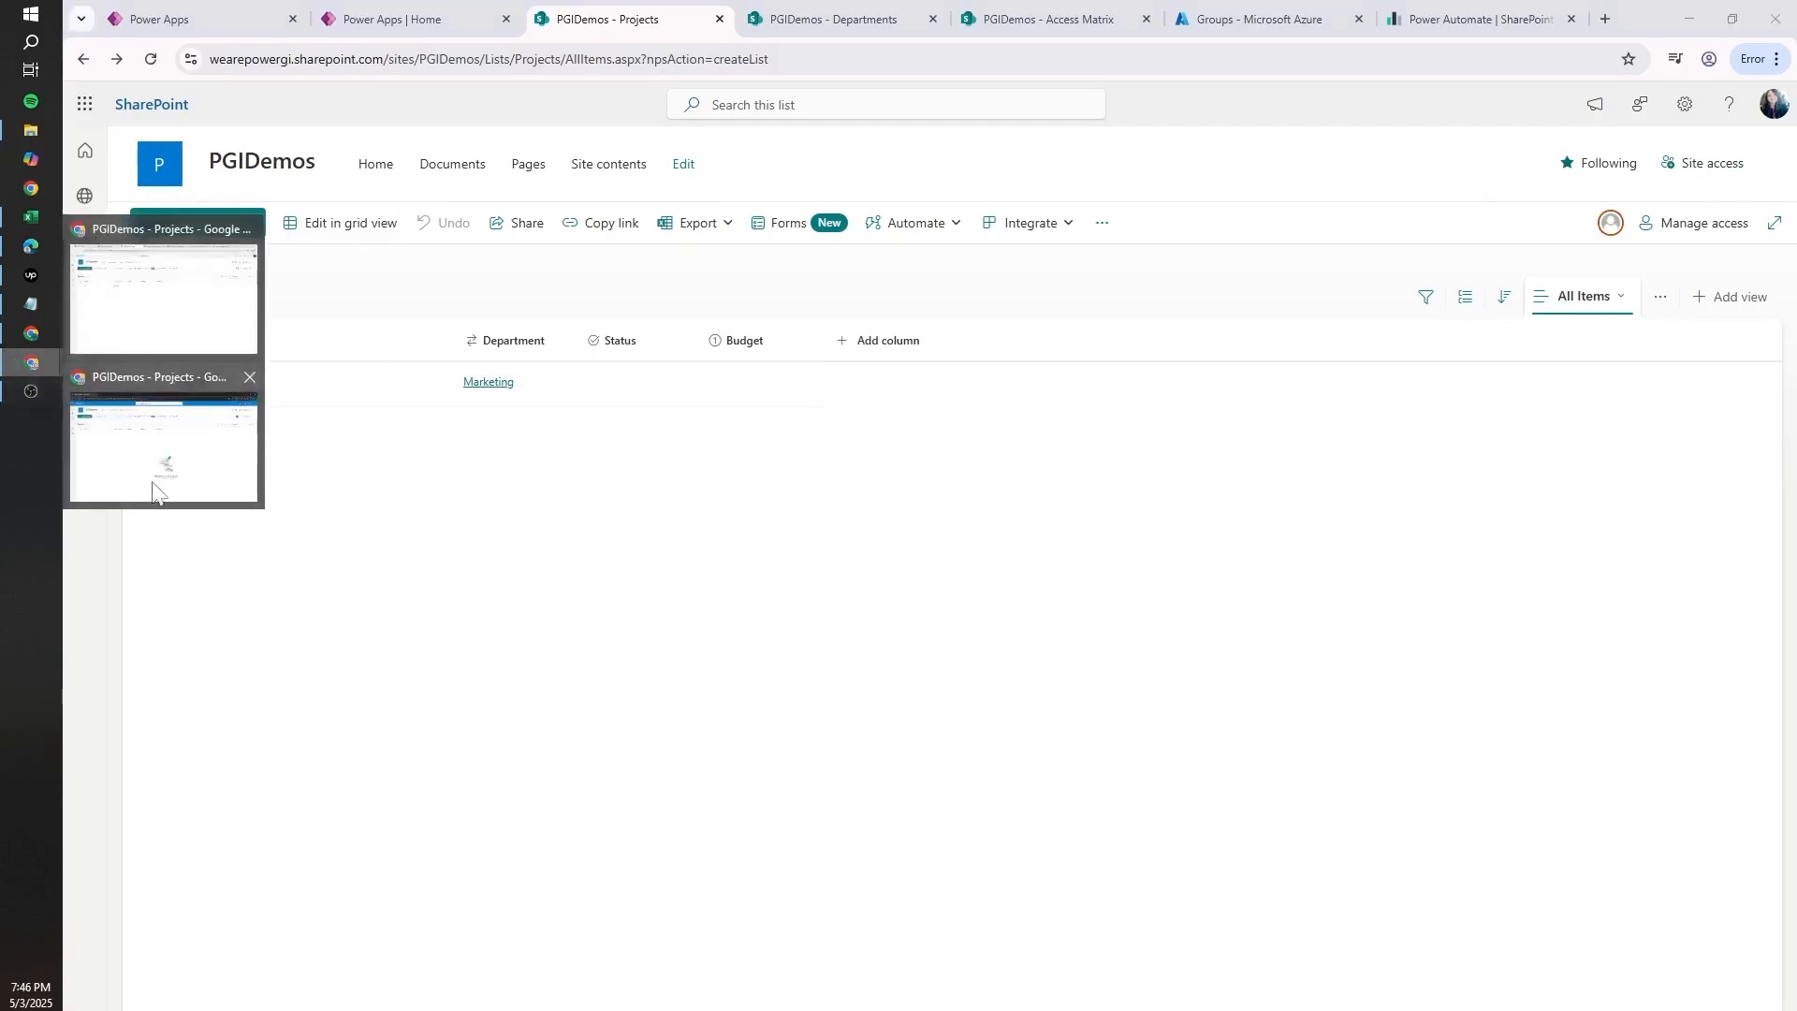
- Reload the Projects list in the incognito window to check whether the other account can see the Test item
left_click(153, 458)
left_click(683, 59)
key("Return")
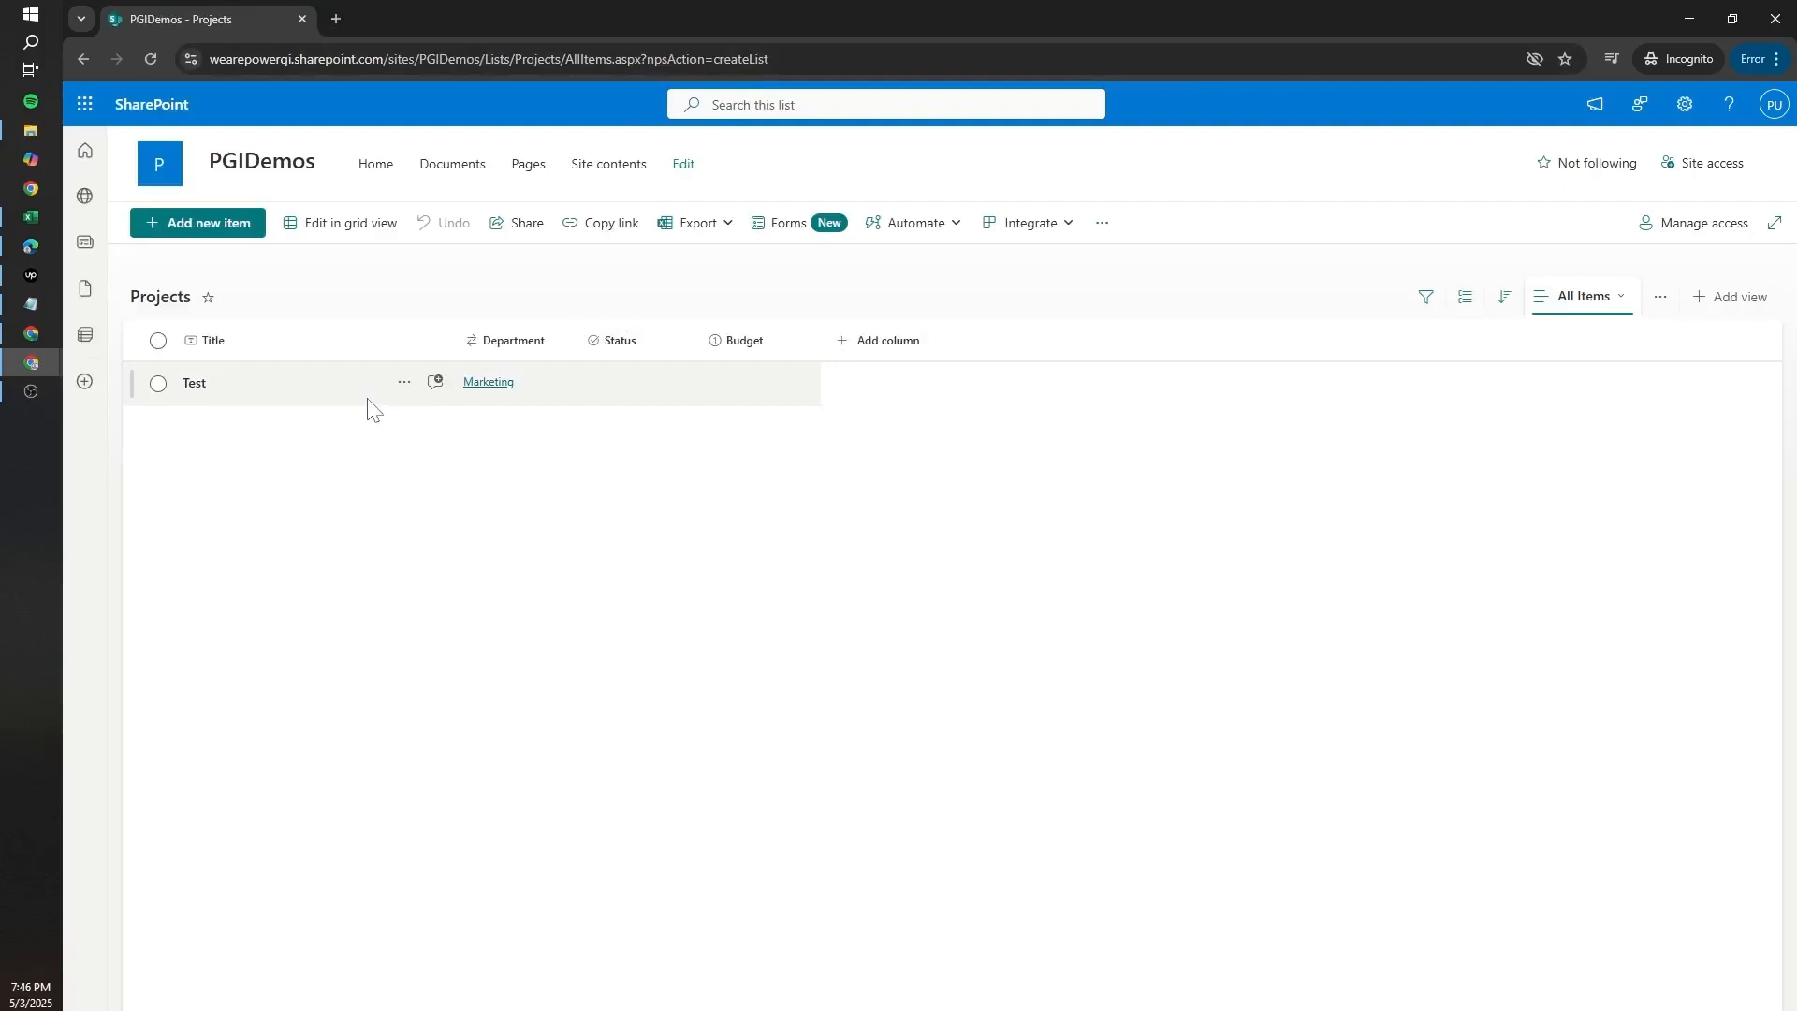
- Back in the owner's window, stop sharing the Test item and review its remaining group and people access
key("alt+Tab")
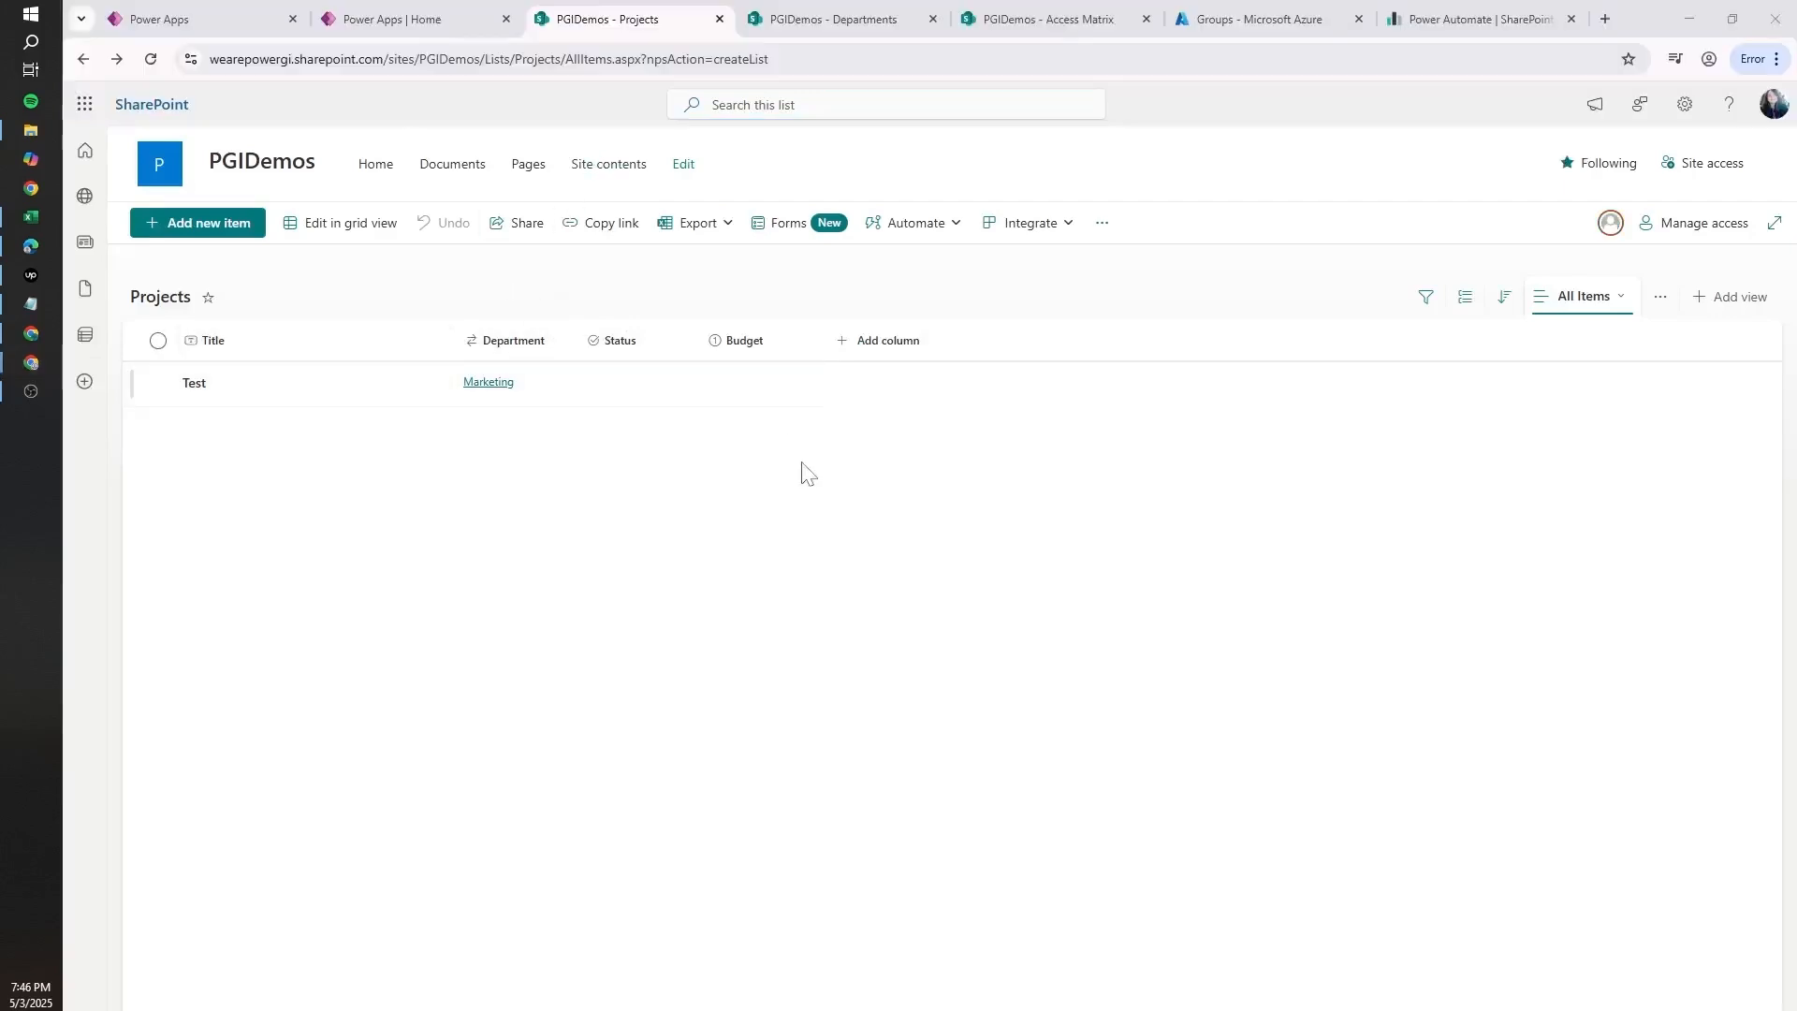
right_click(287, 400)
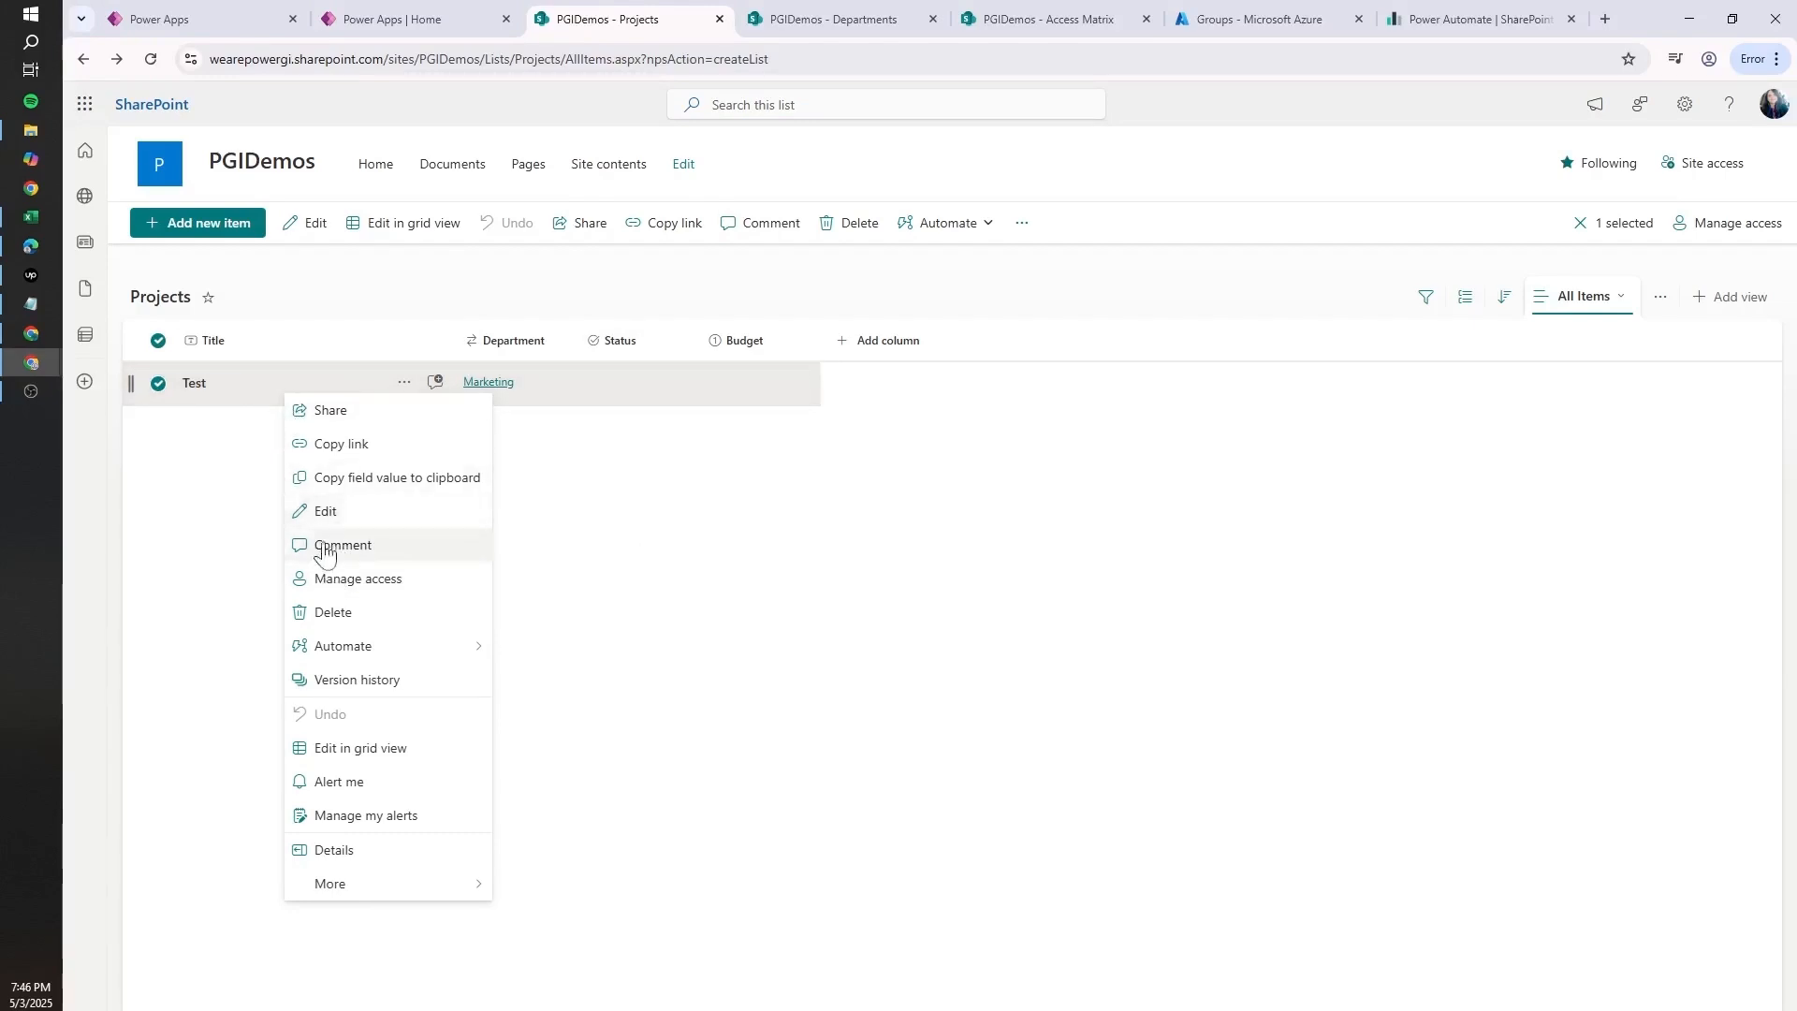
left_click(384, 581)
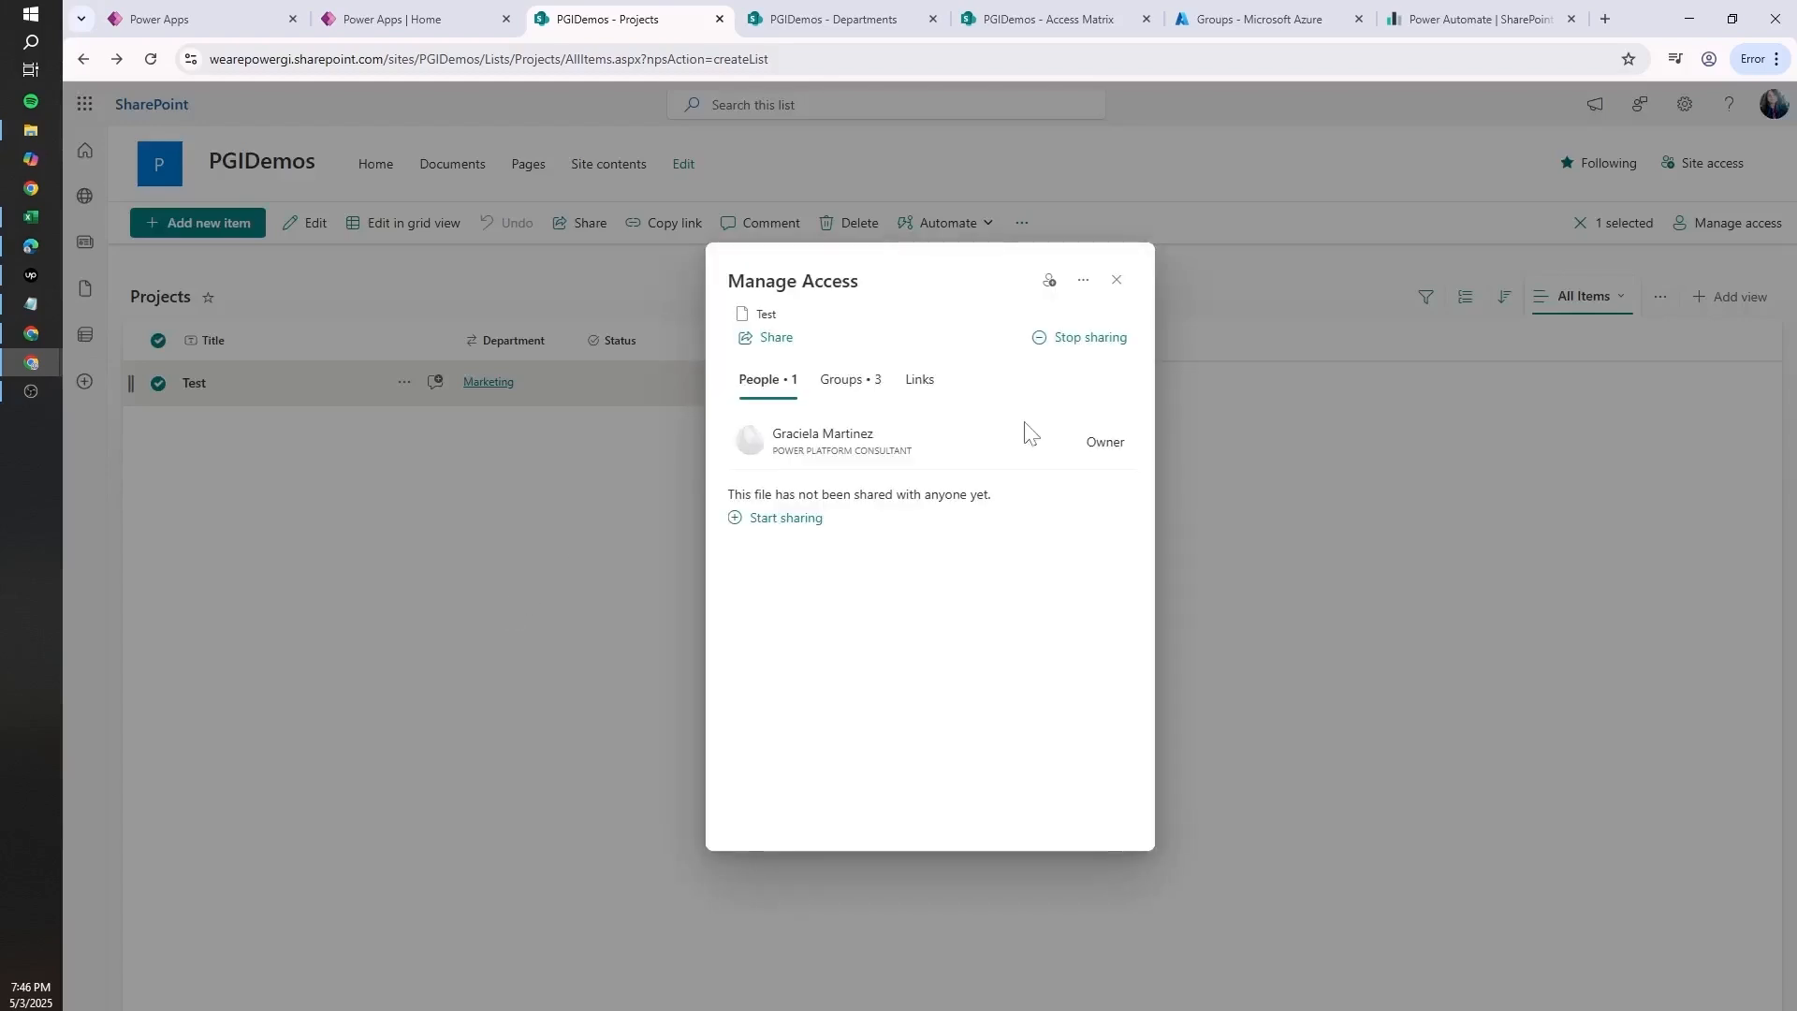
left_click(1084, 346)
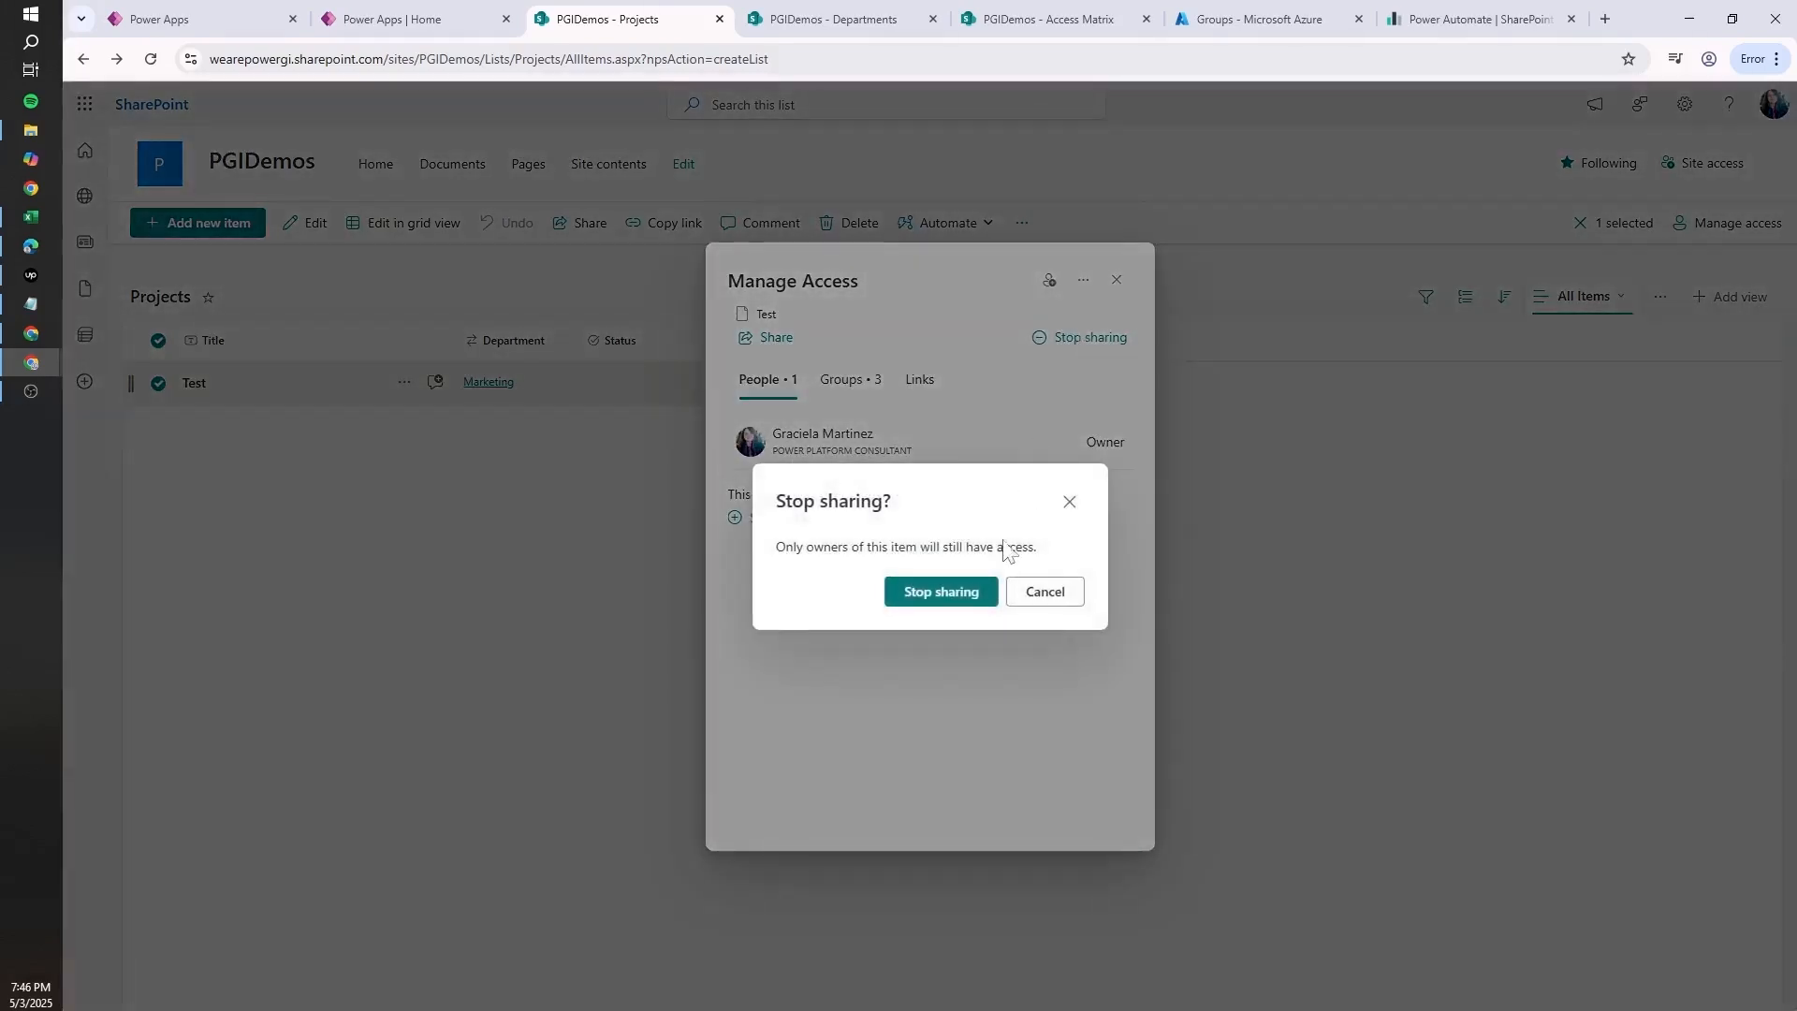
left_click(963, 591)
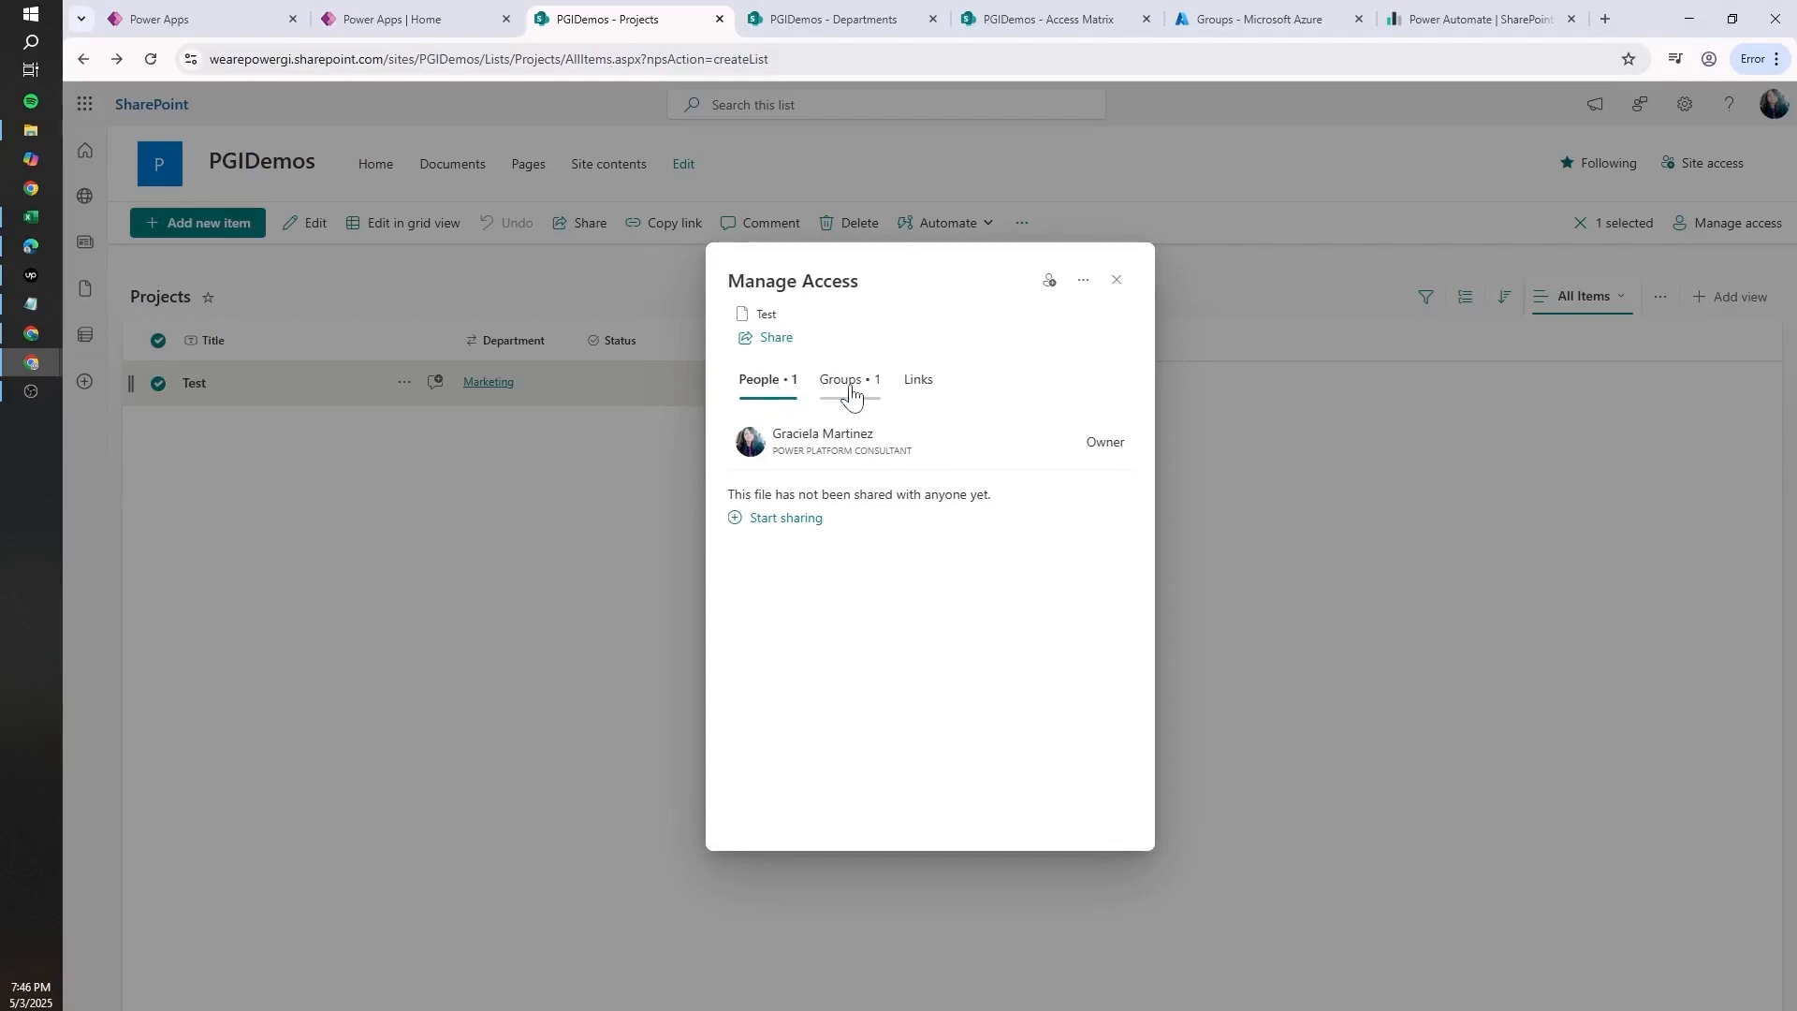
left_click(851, 391)
left_click(760, 379)
left_click(1118, 280)
- Reload the incognito window's Projects list to check the Test item's visibility with sharing stopped
key("alt+Tab")
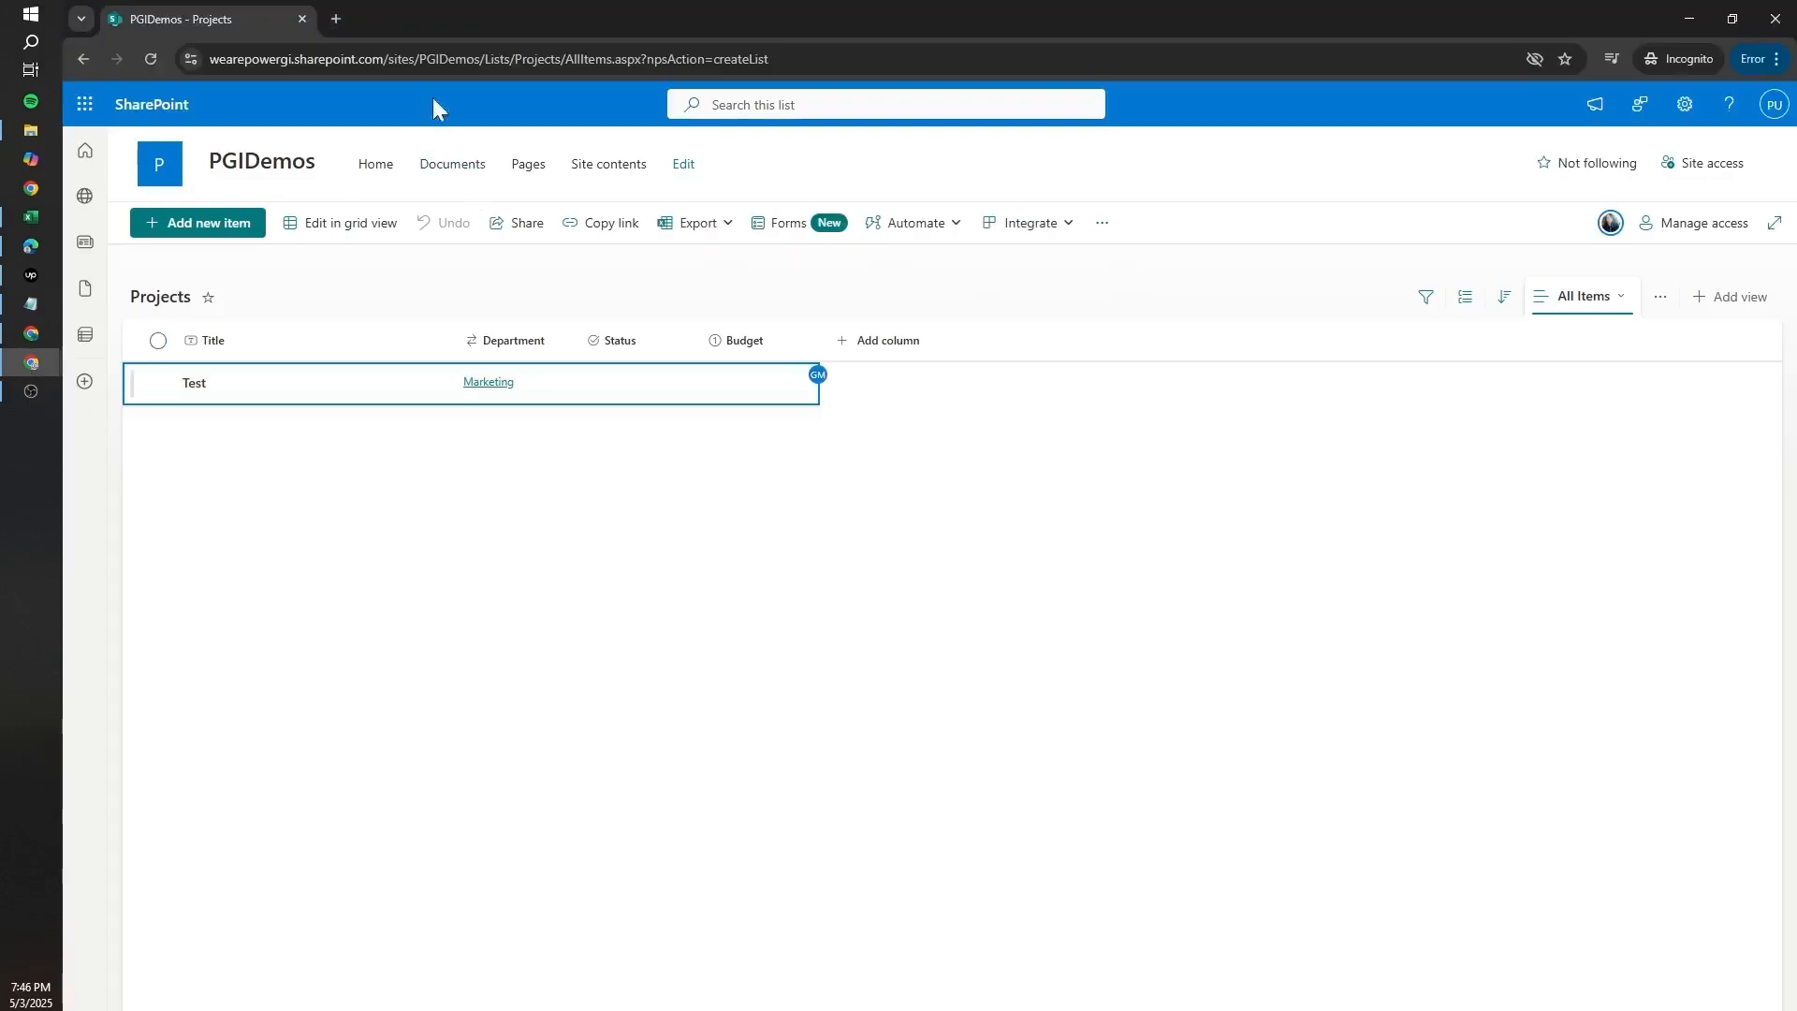
left_click(444, 59)
key("Return")
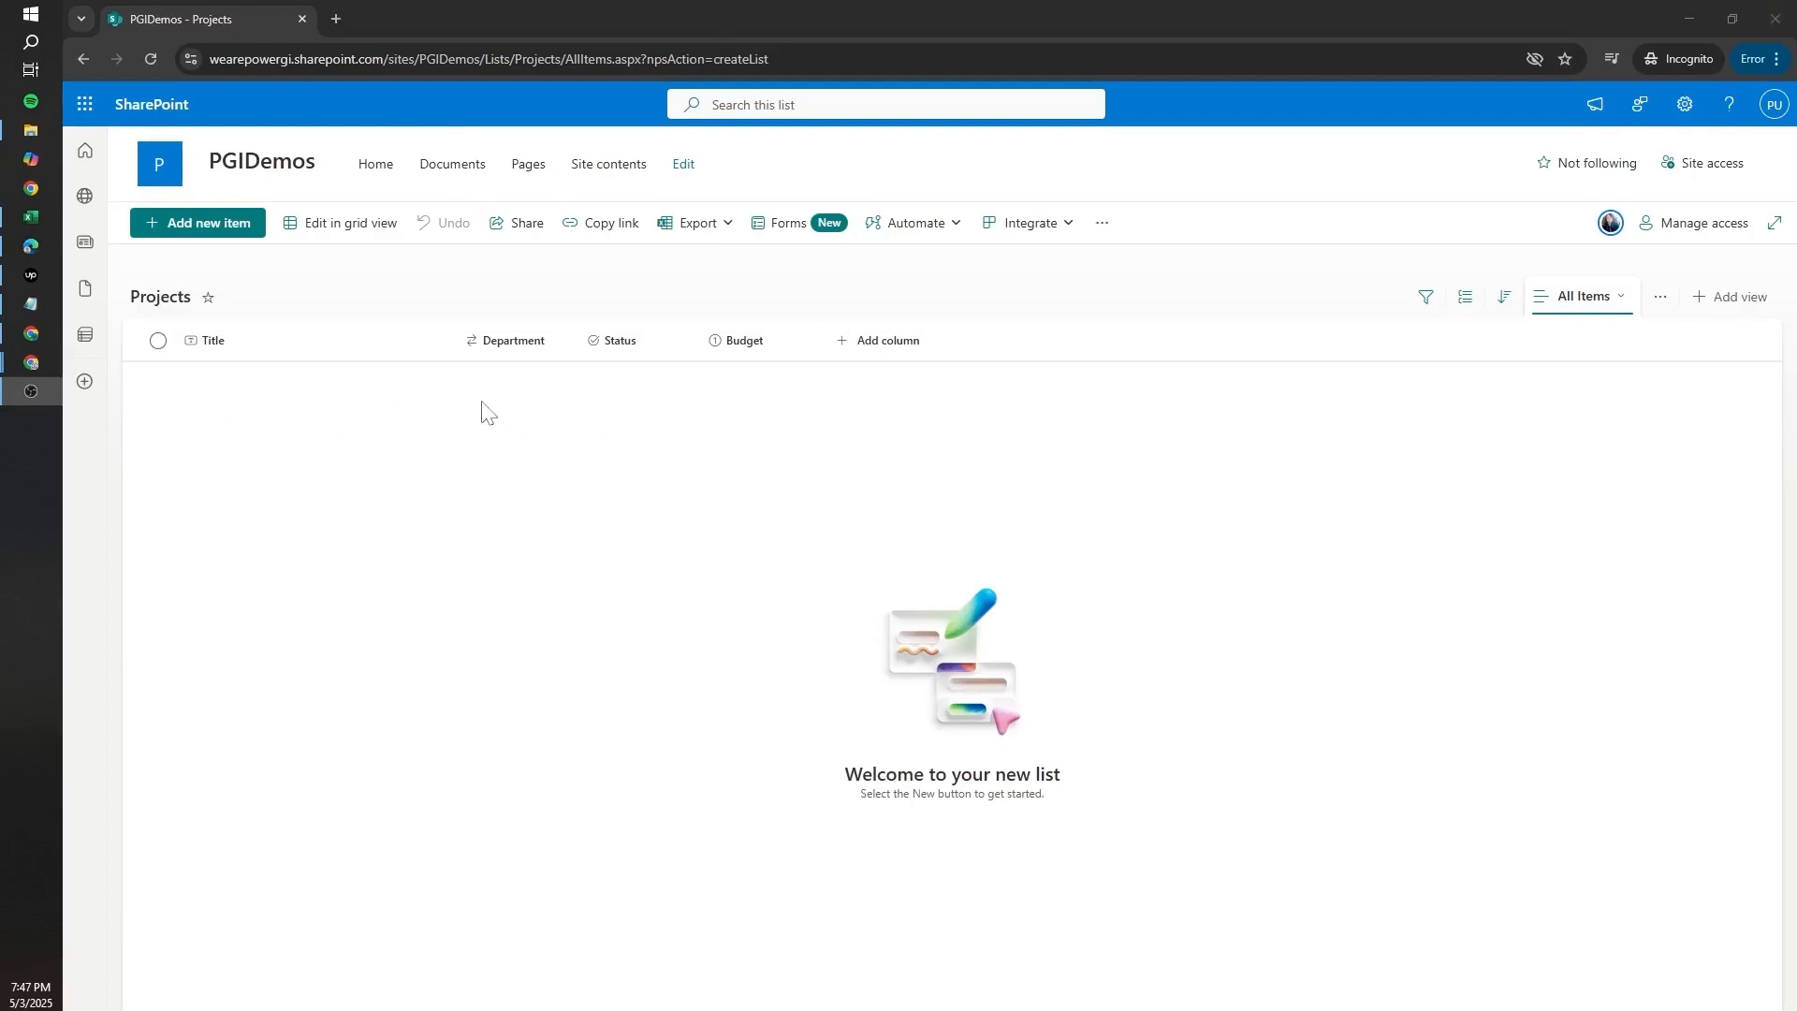
- In the owner's window, grant Power GI User access to the Test item without notifying people
left_click(1688, 18)
right_click(236, 386)
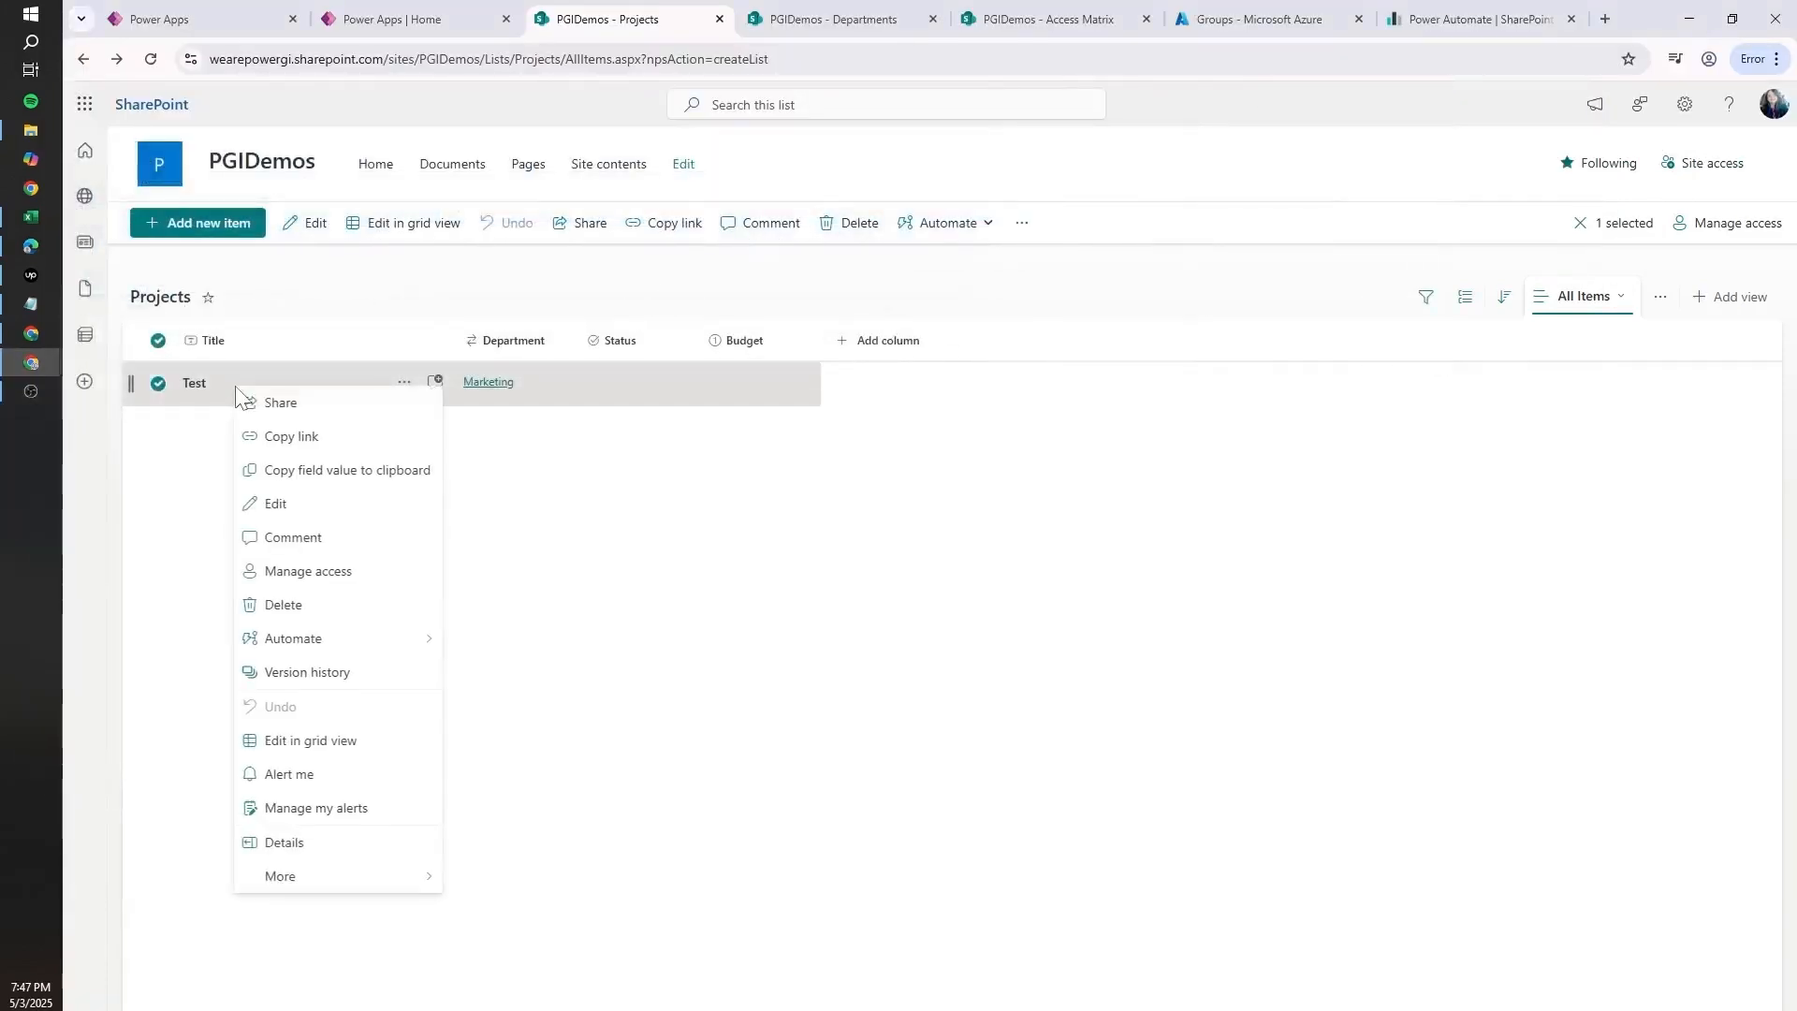
left_click(313, 571)
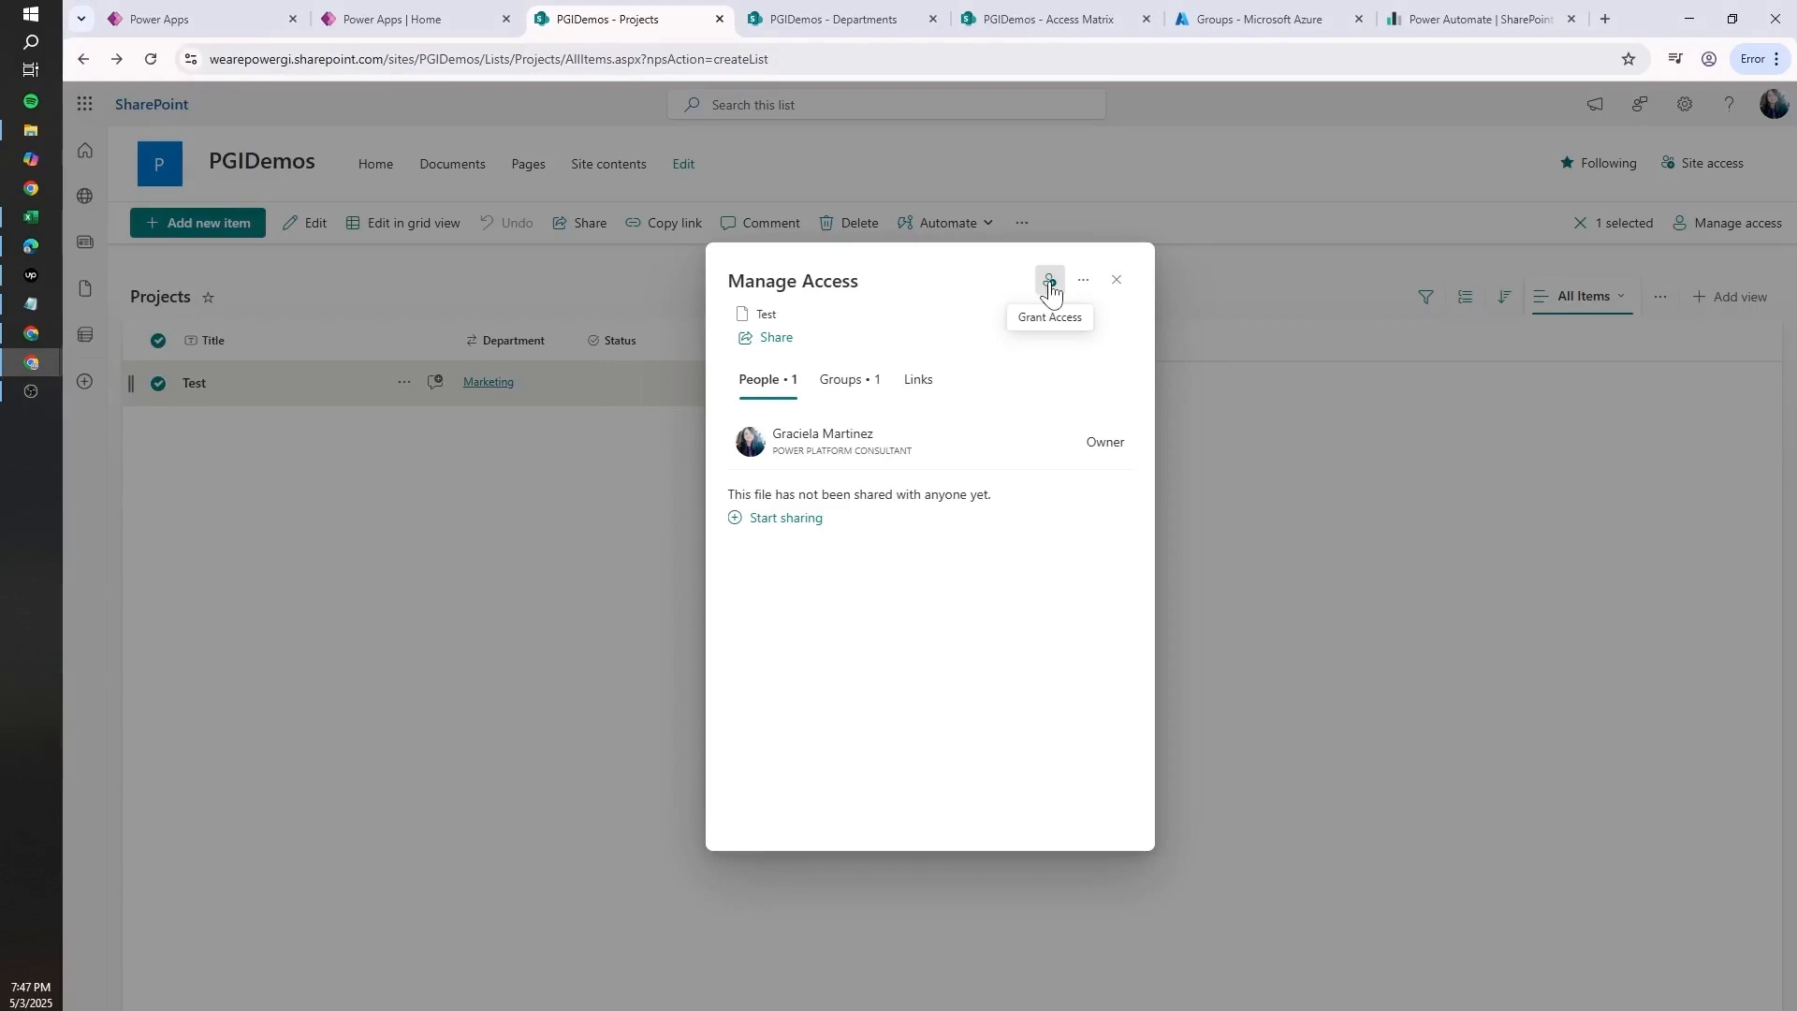
left_click(1050, 283)
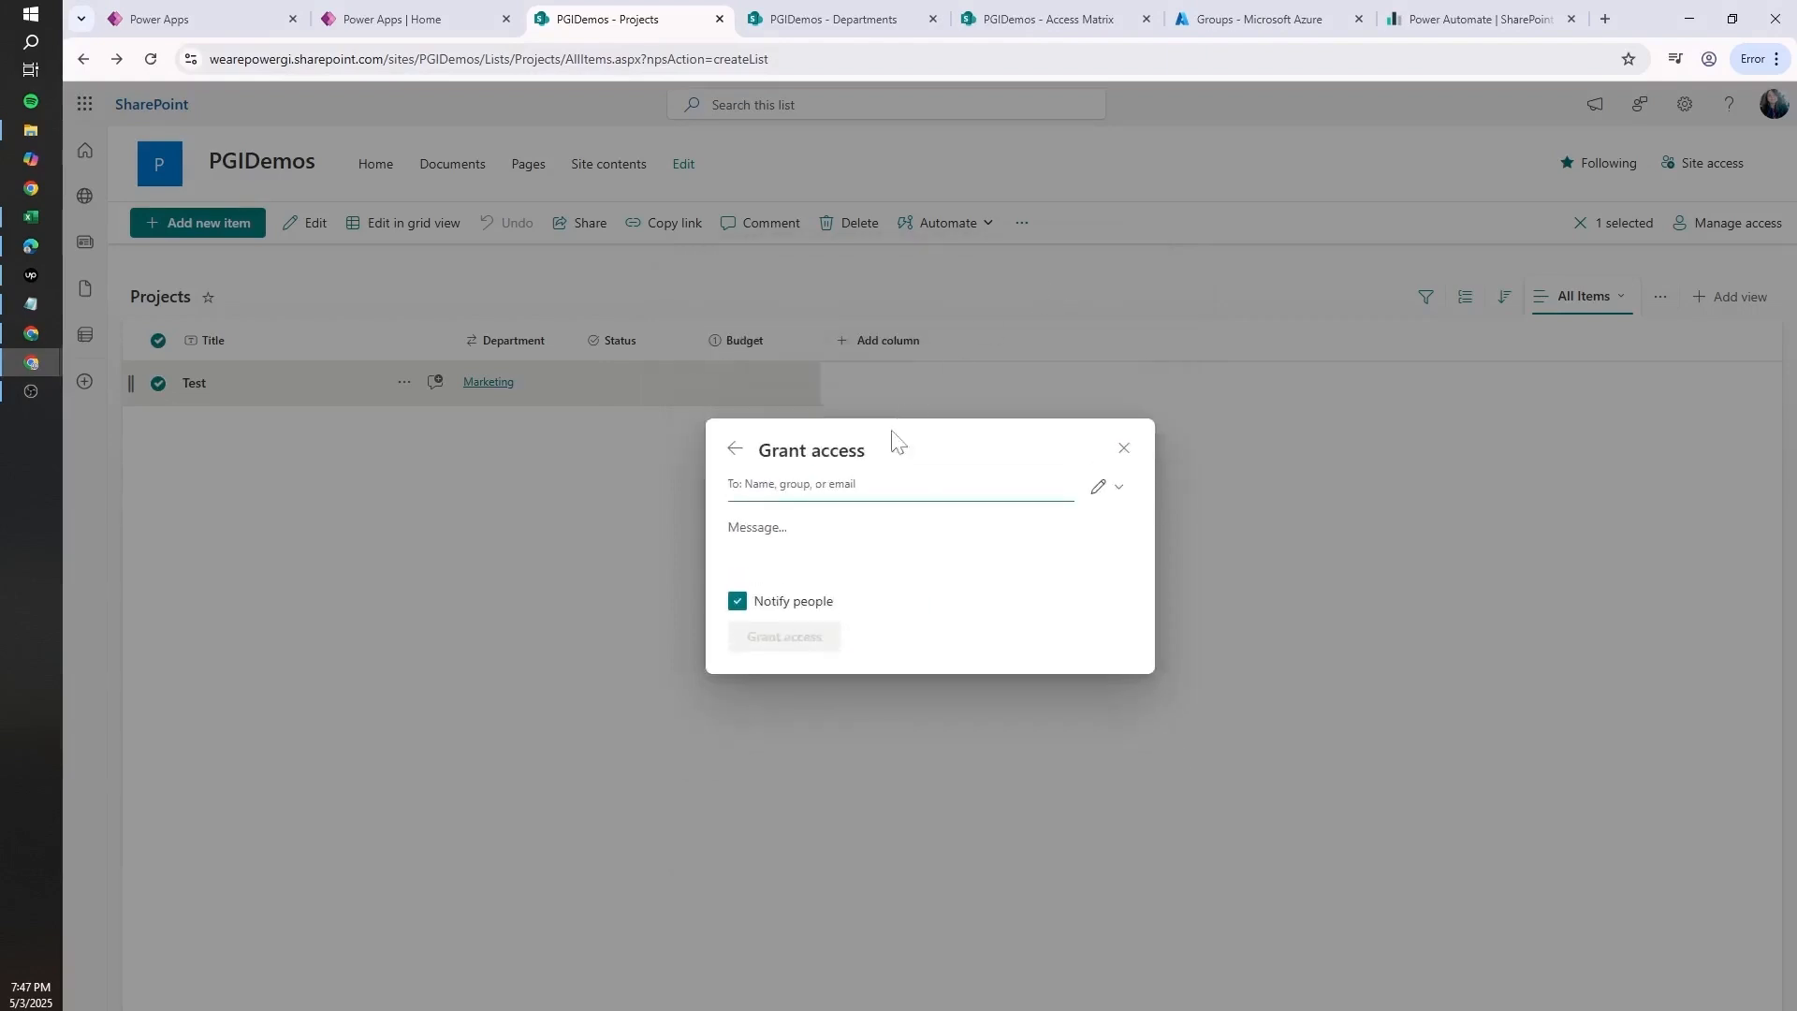
type("pgiuser")
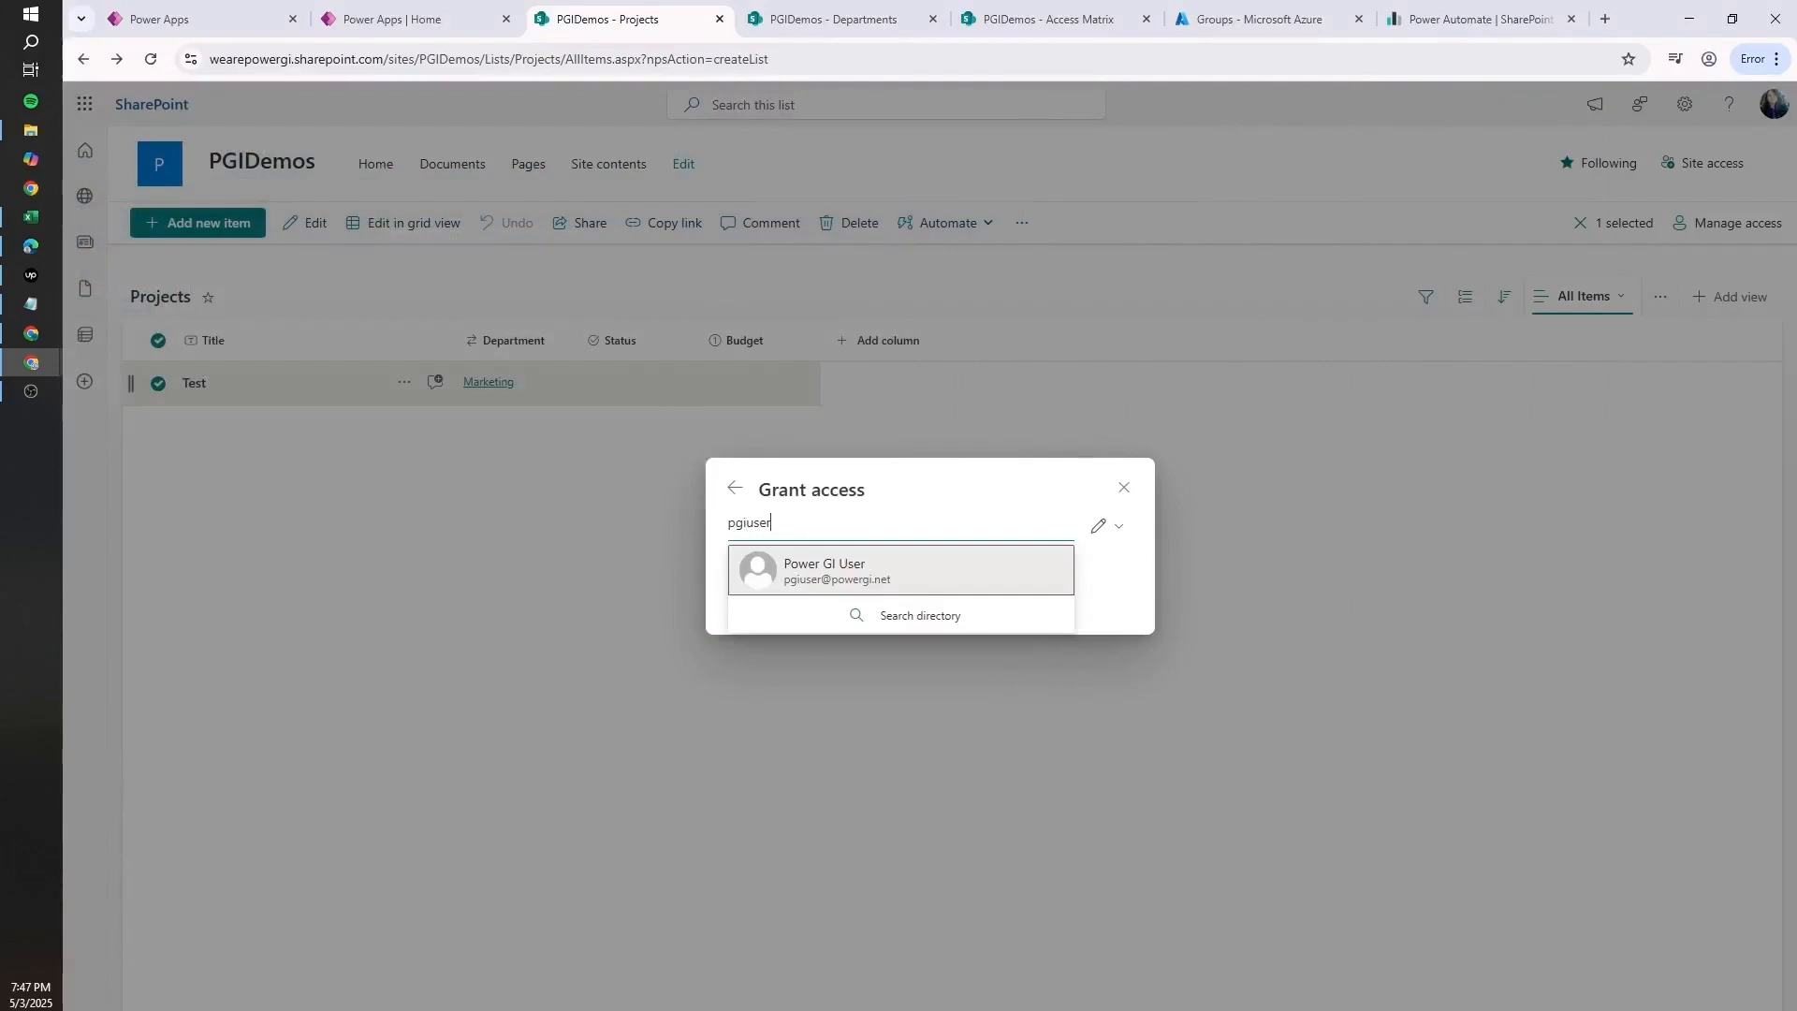
left_click(865, 584)
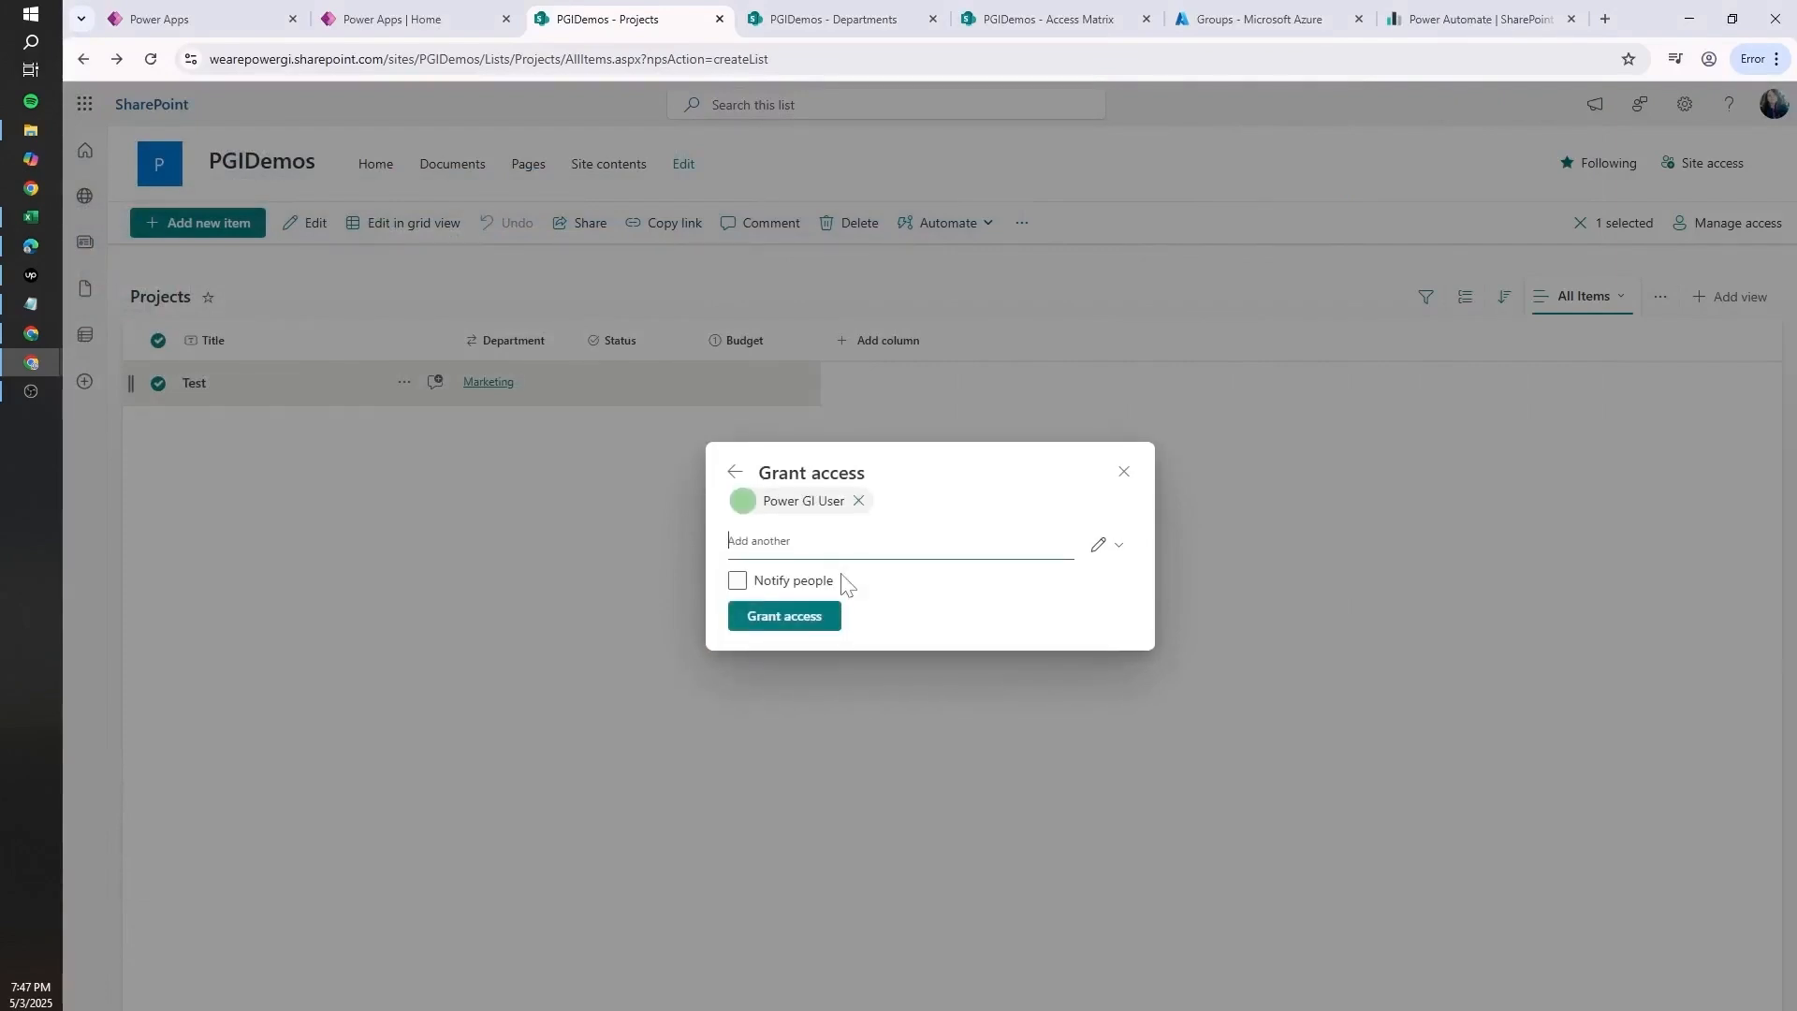
left_click(809, 625)
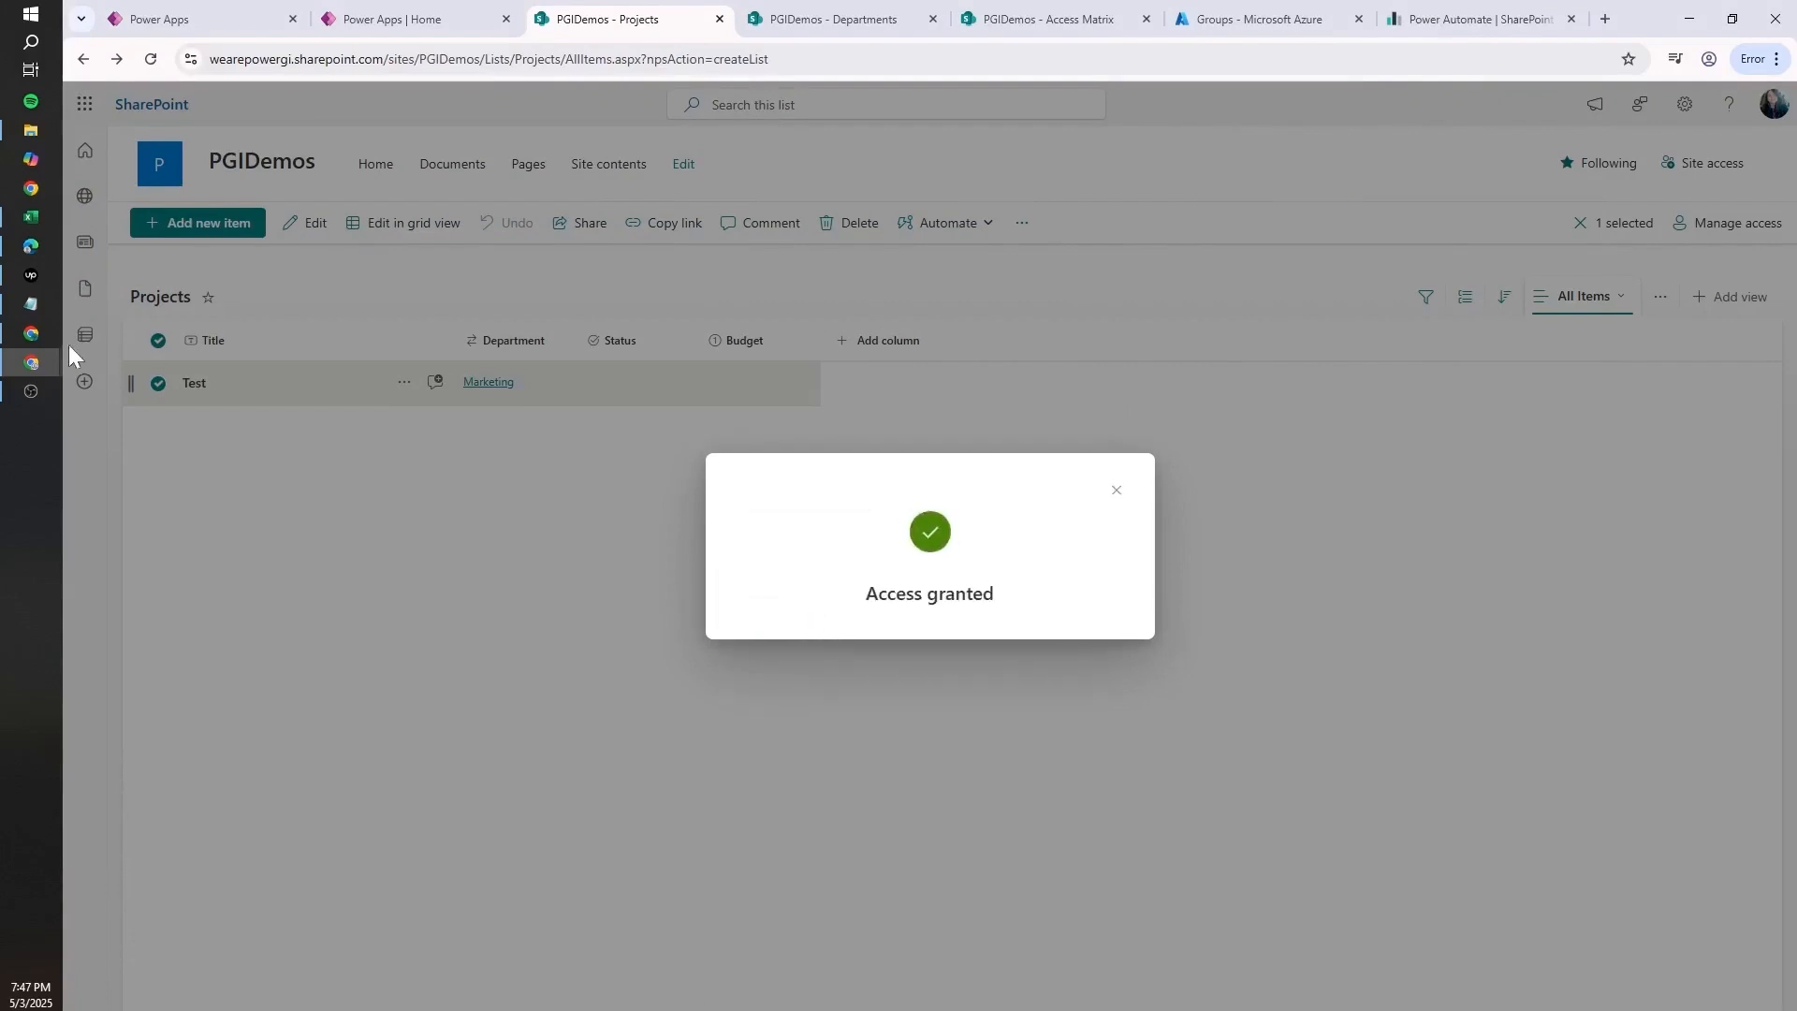
- Reload the Projects list in the incognito window to check the Test item's visibility with direct access granted
mouse_move(48, 358)
left_click(155, 449)
left_click(404, 56)
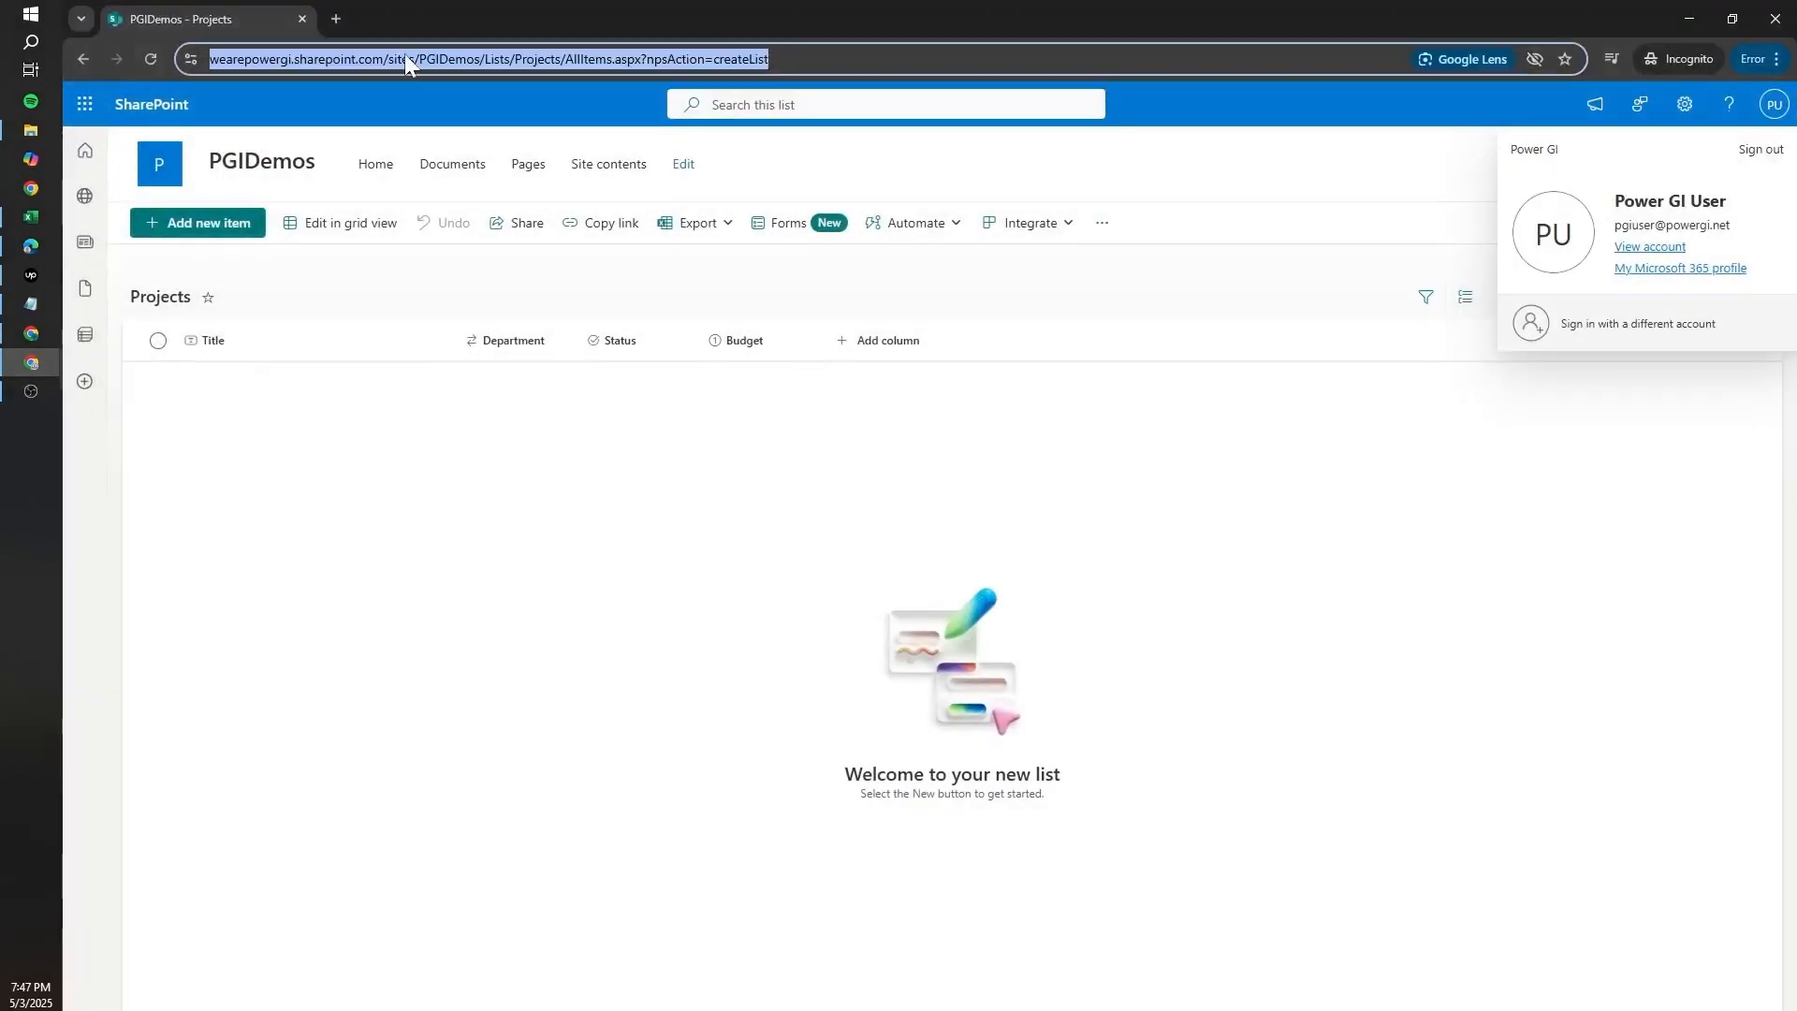
key("Return")
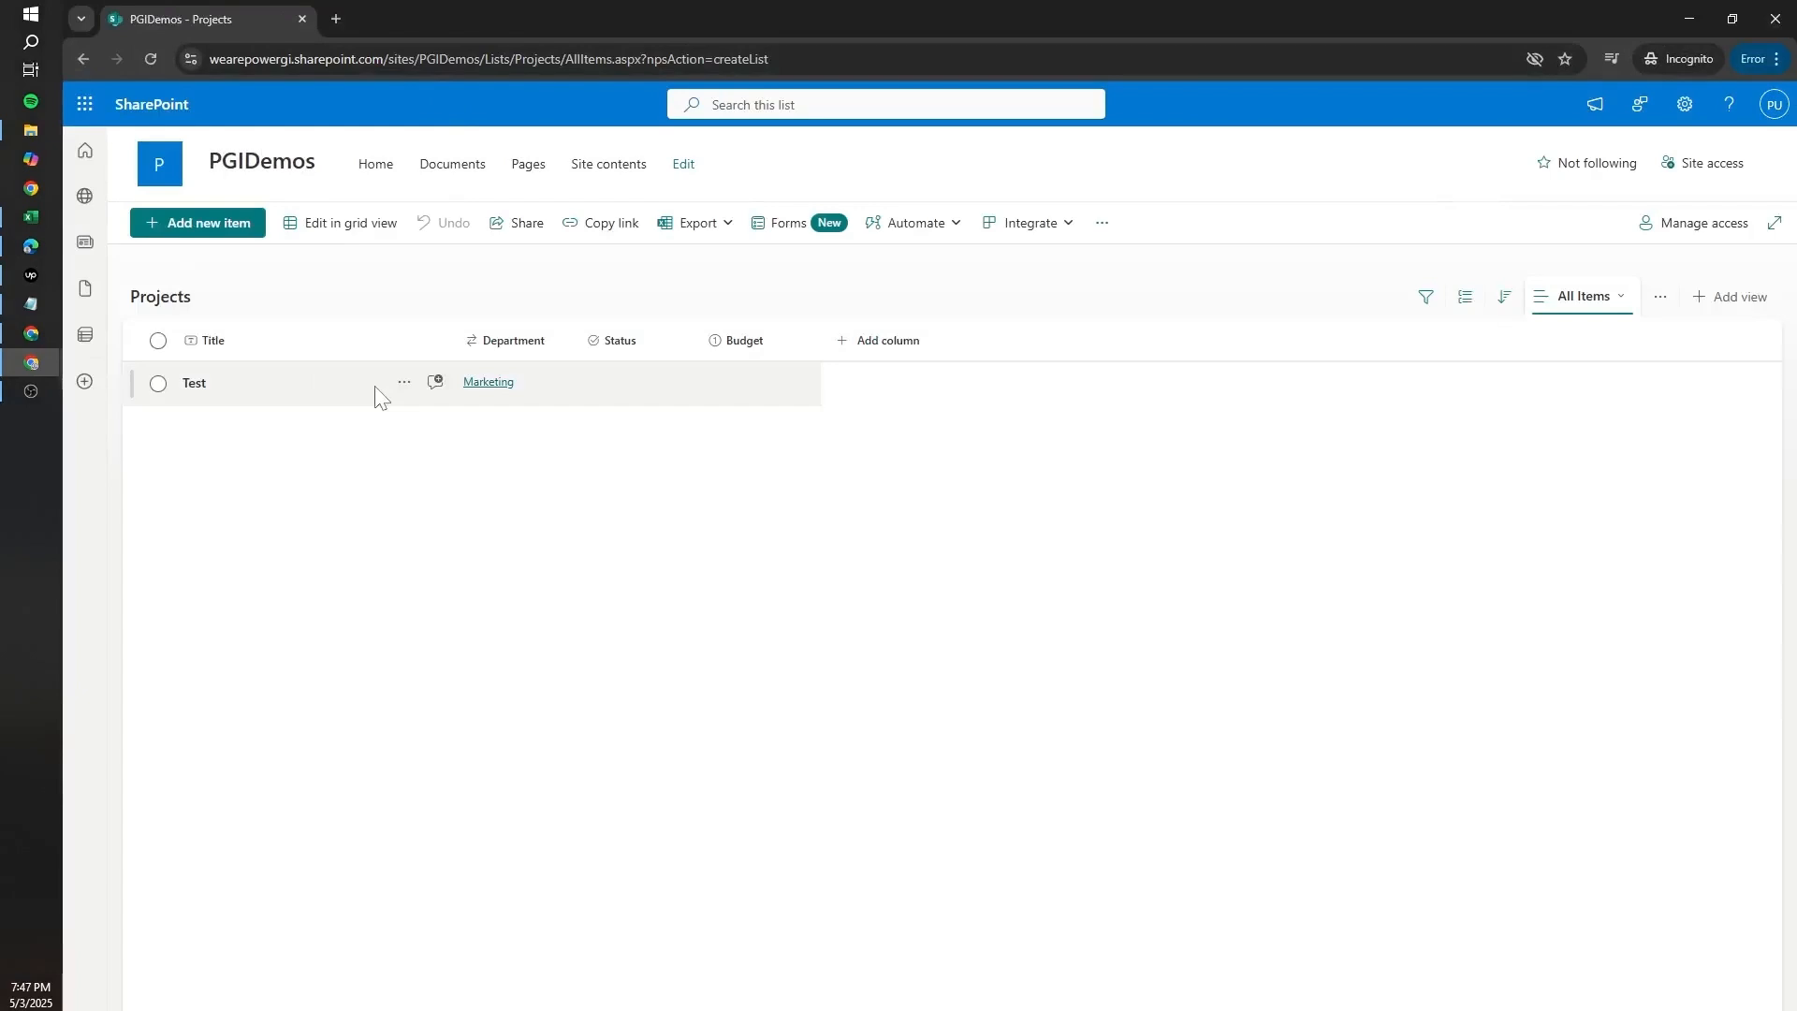
- In the owner's window, change Power GI User's direct access to the Test item to Can view
key("alt+Tab")
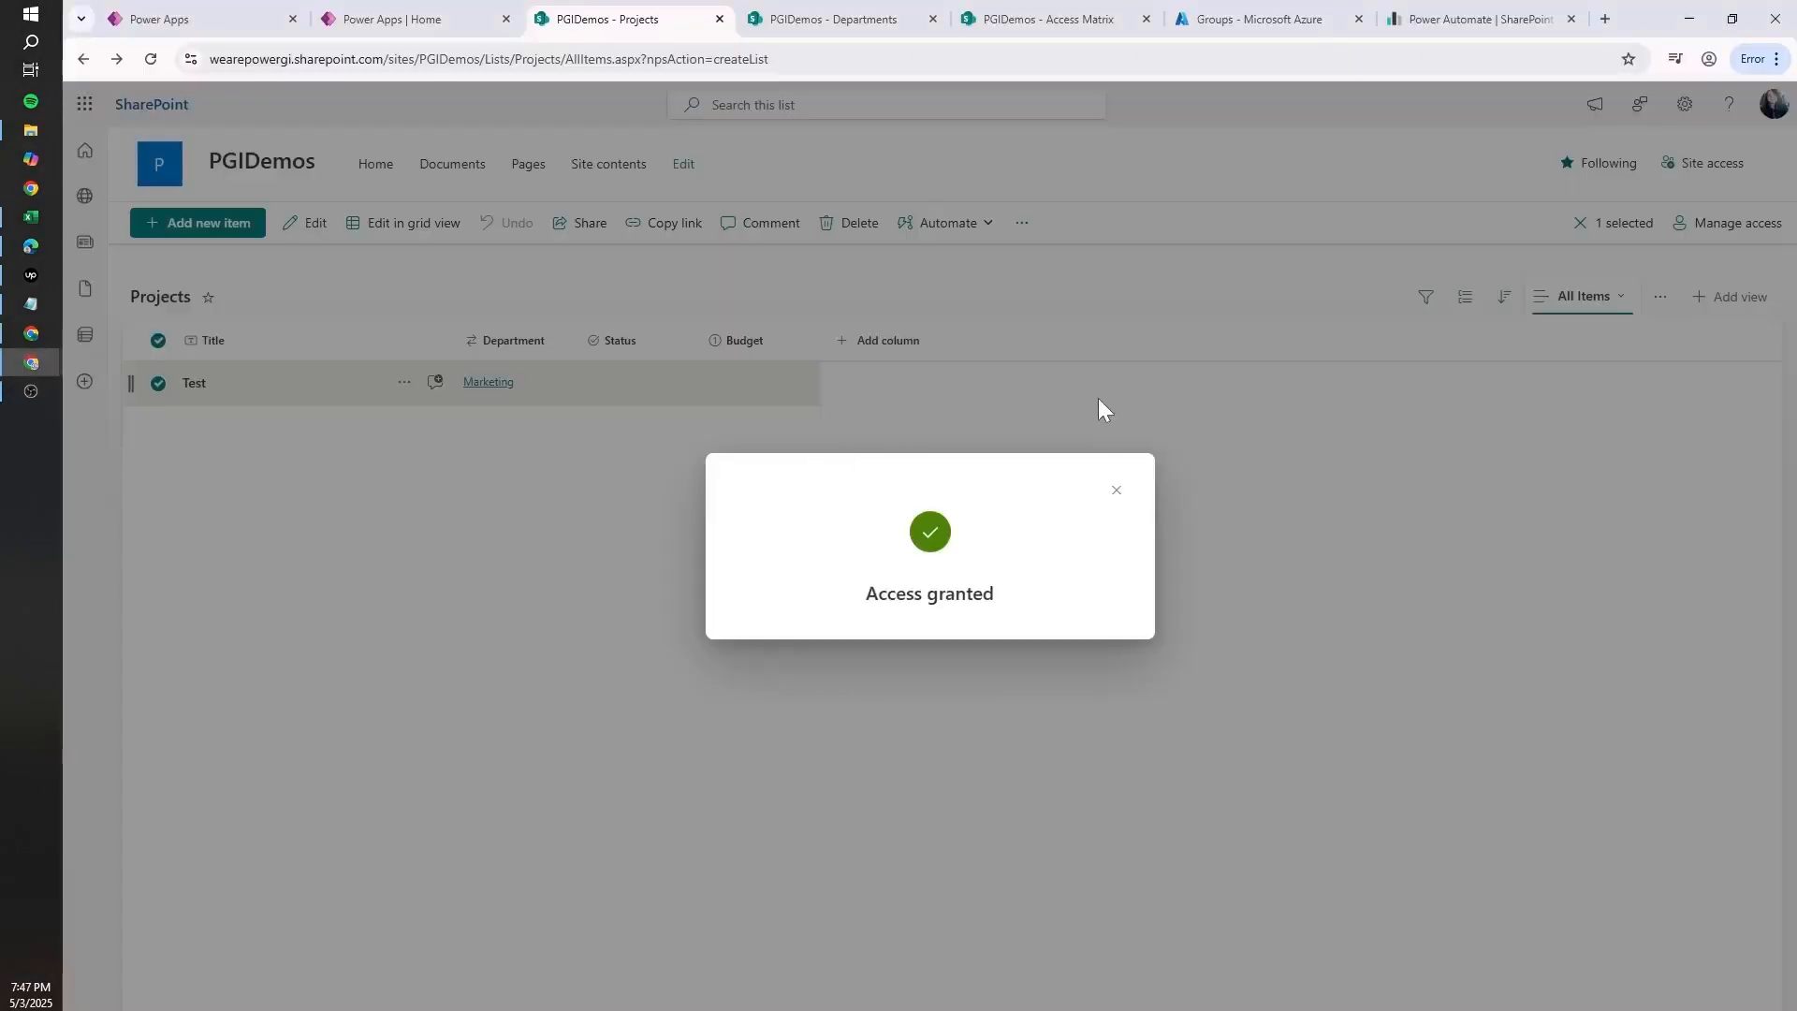
left_click(1117, 488)
right_click(572, 386)
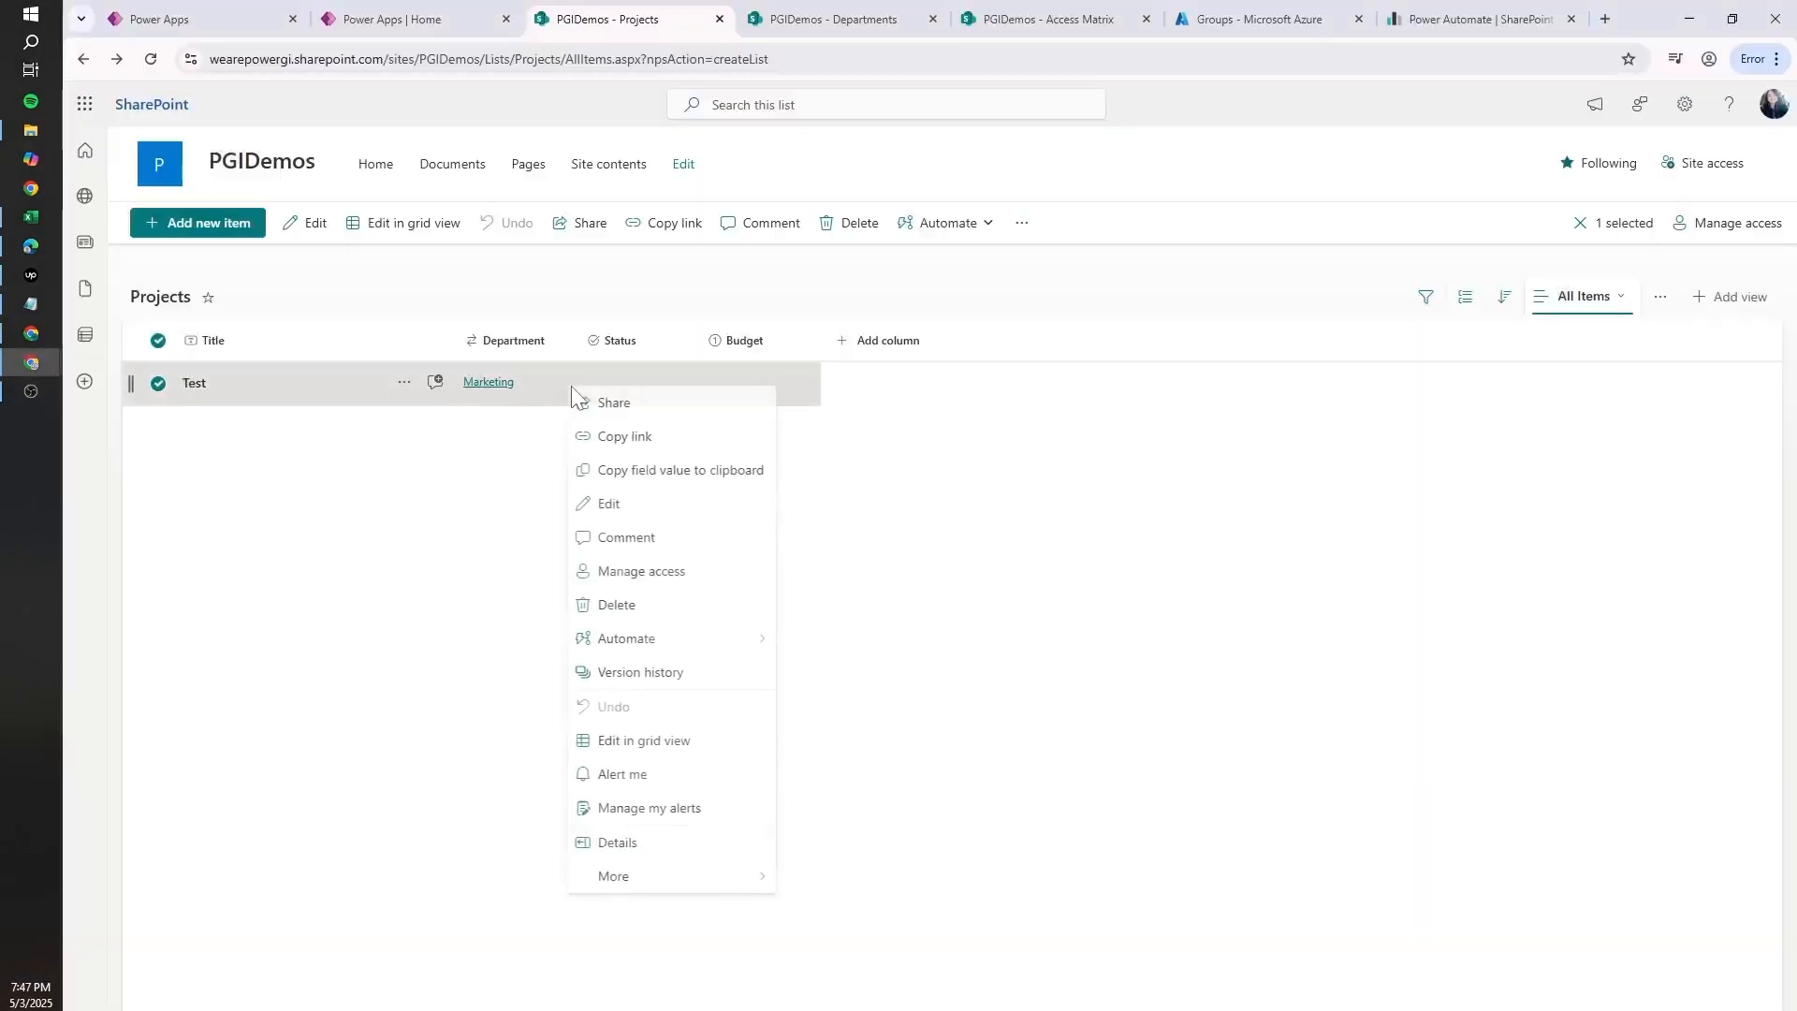
left_click(648, 573)
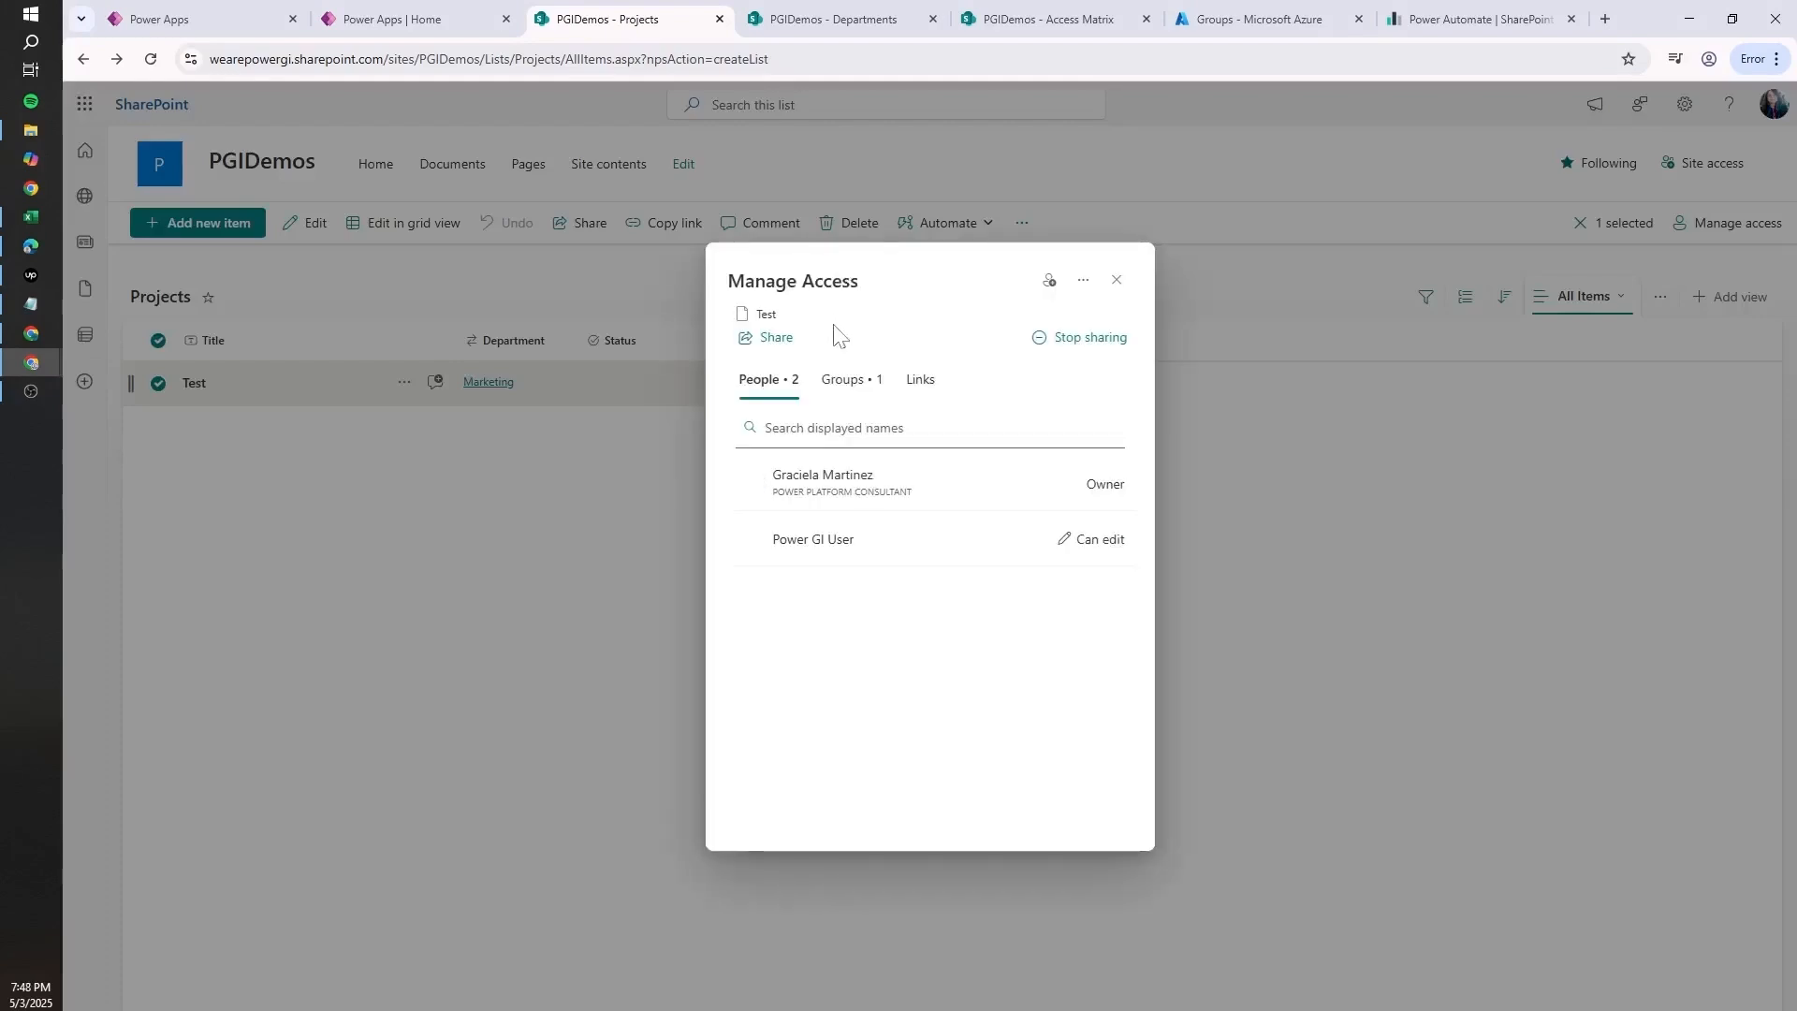
left_click(1041, 553)
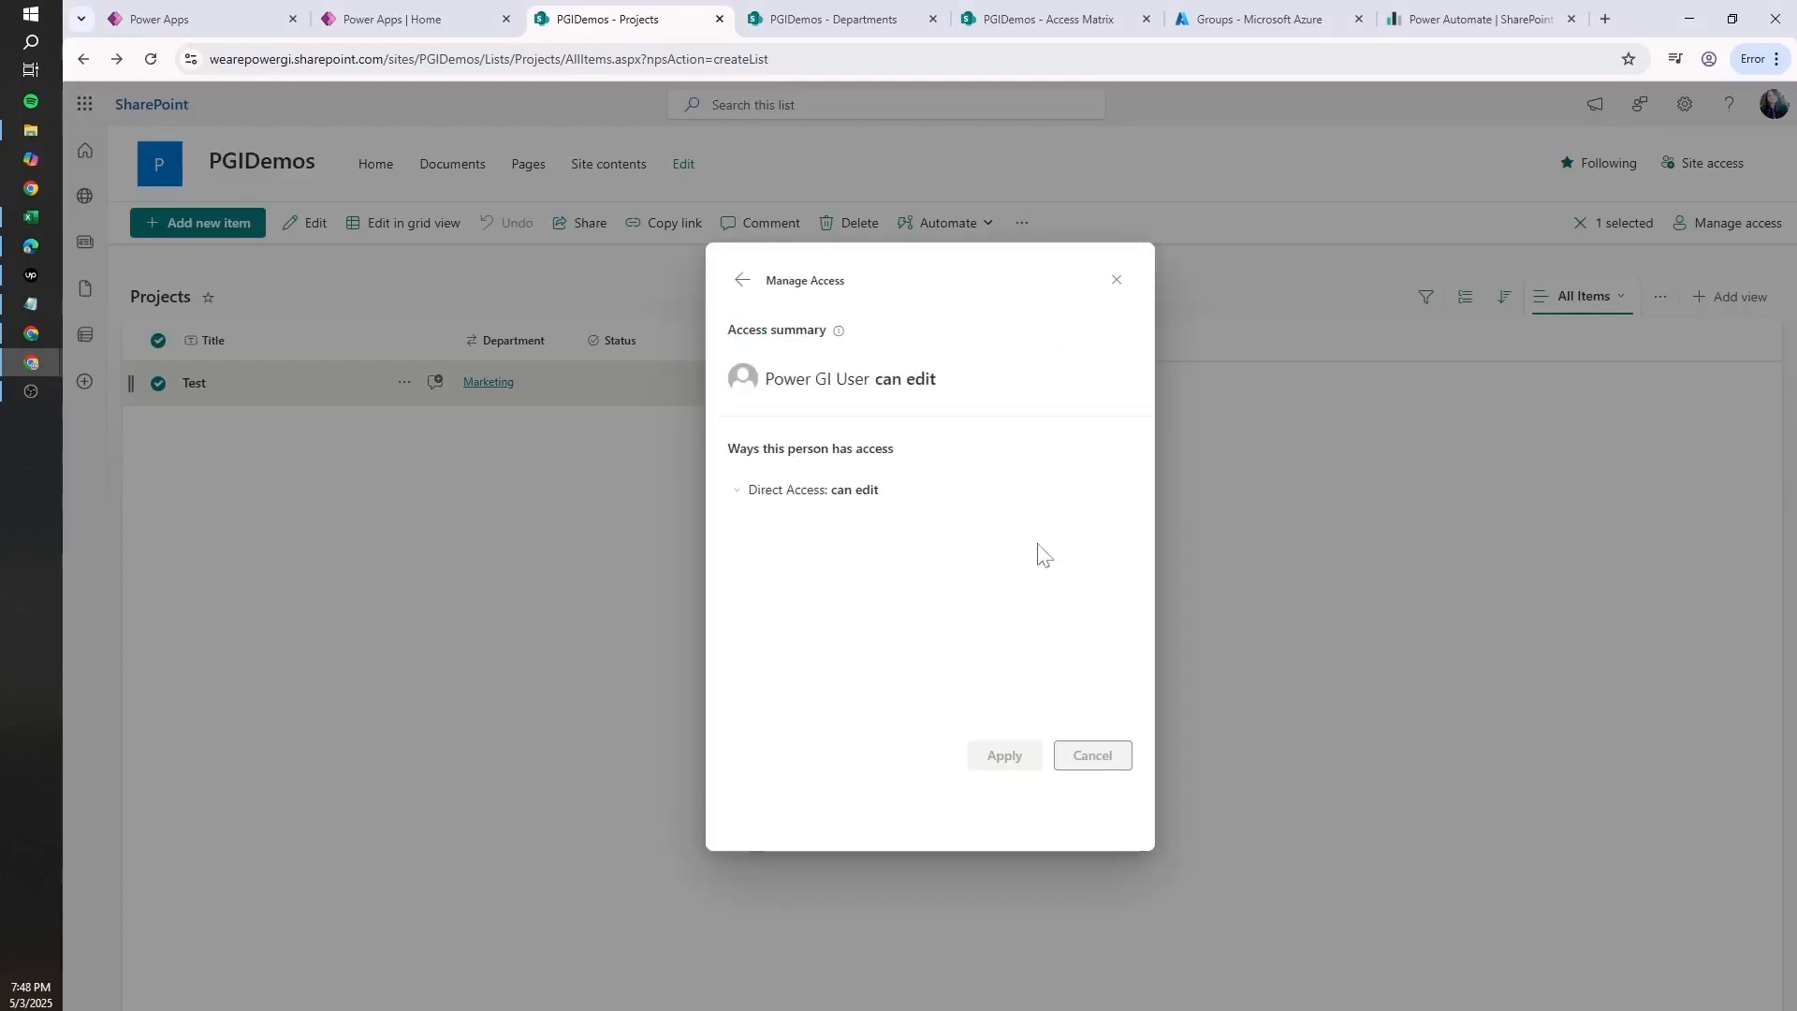
left_click(823, 488)
left_click(810, 608)
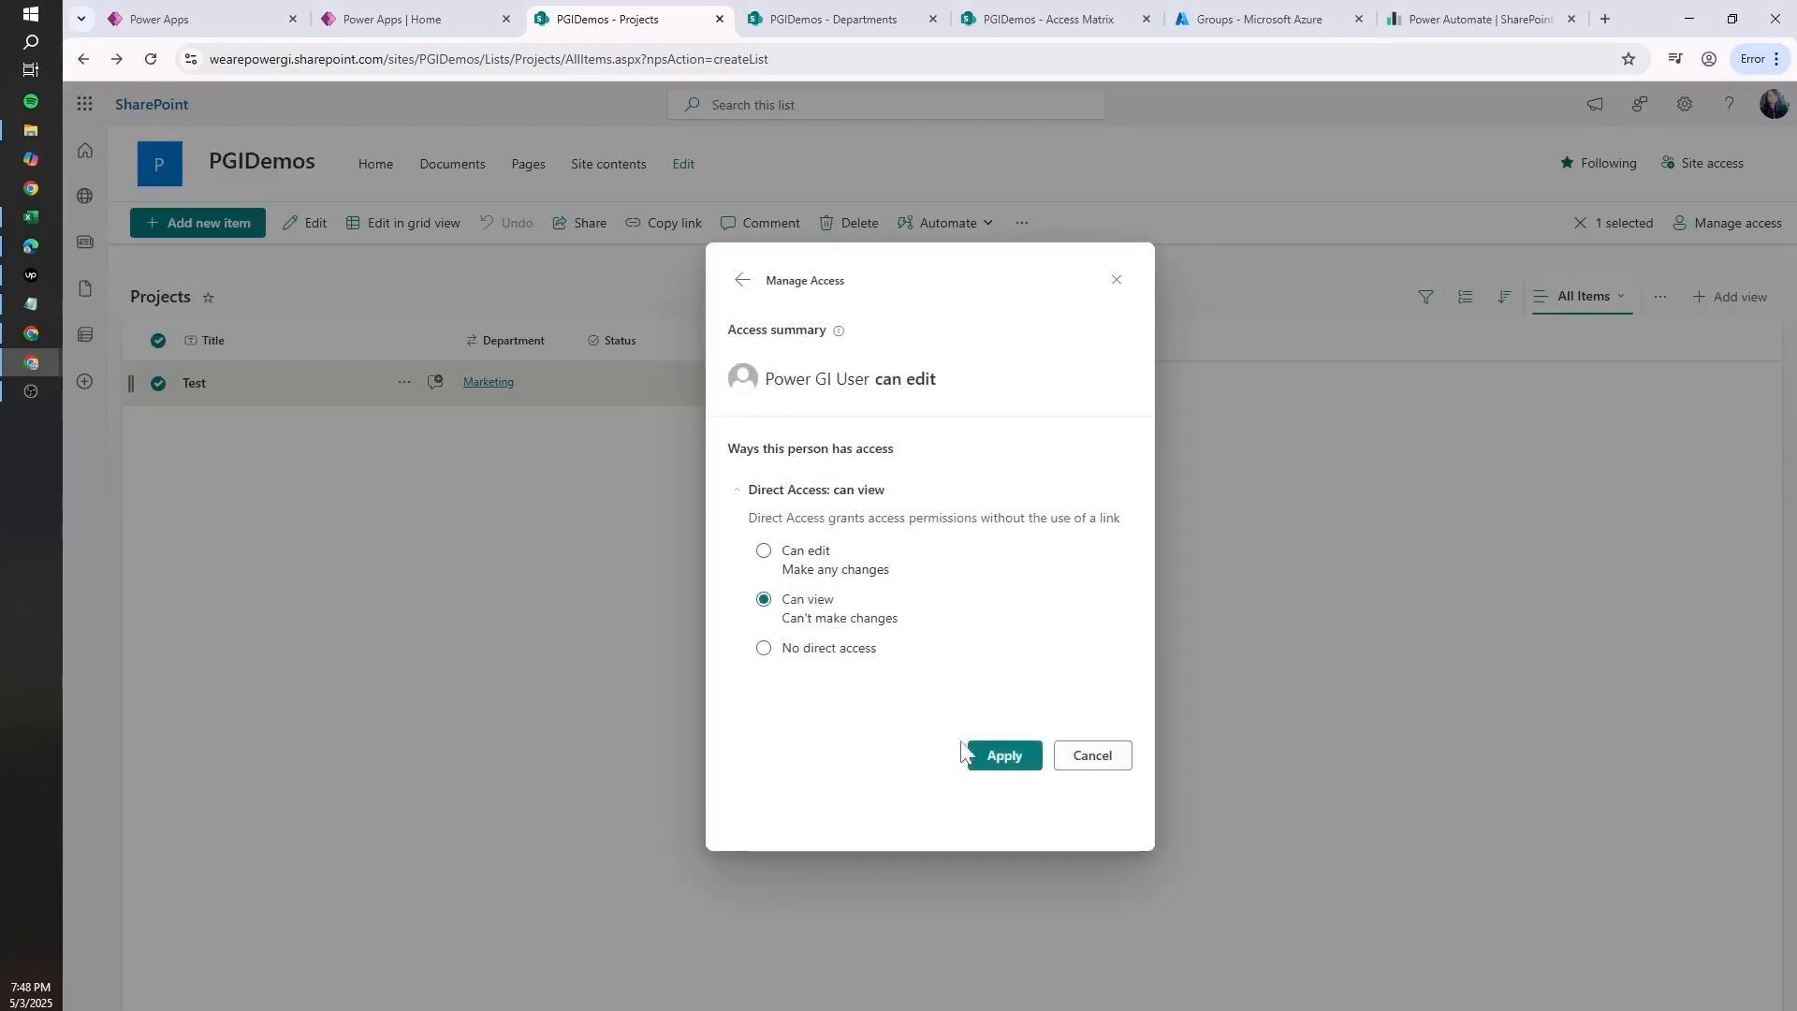
left_click(1009, 760)
- Switch to the incognito window and open the Test item's details to check whether its Status can be edited
key("alt+Tab")
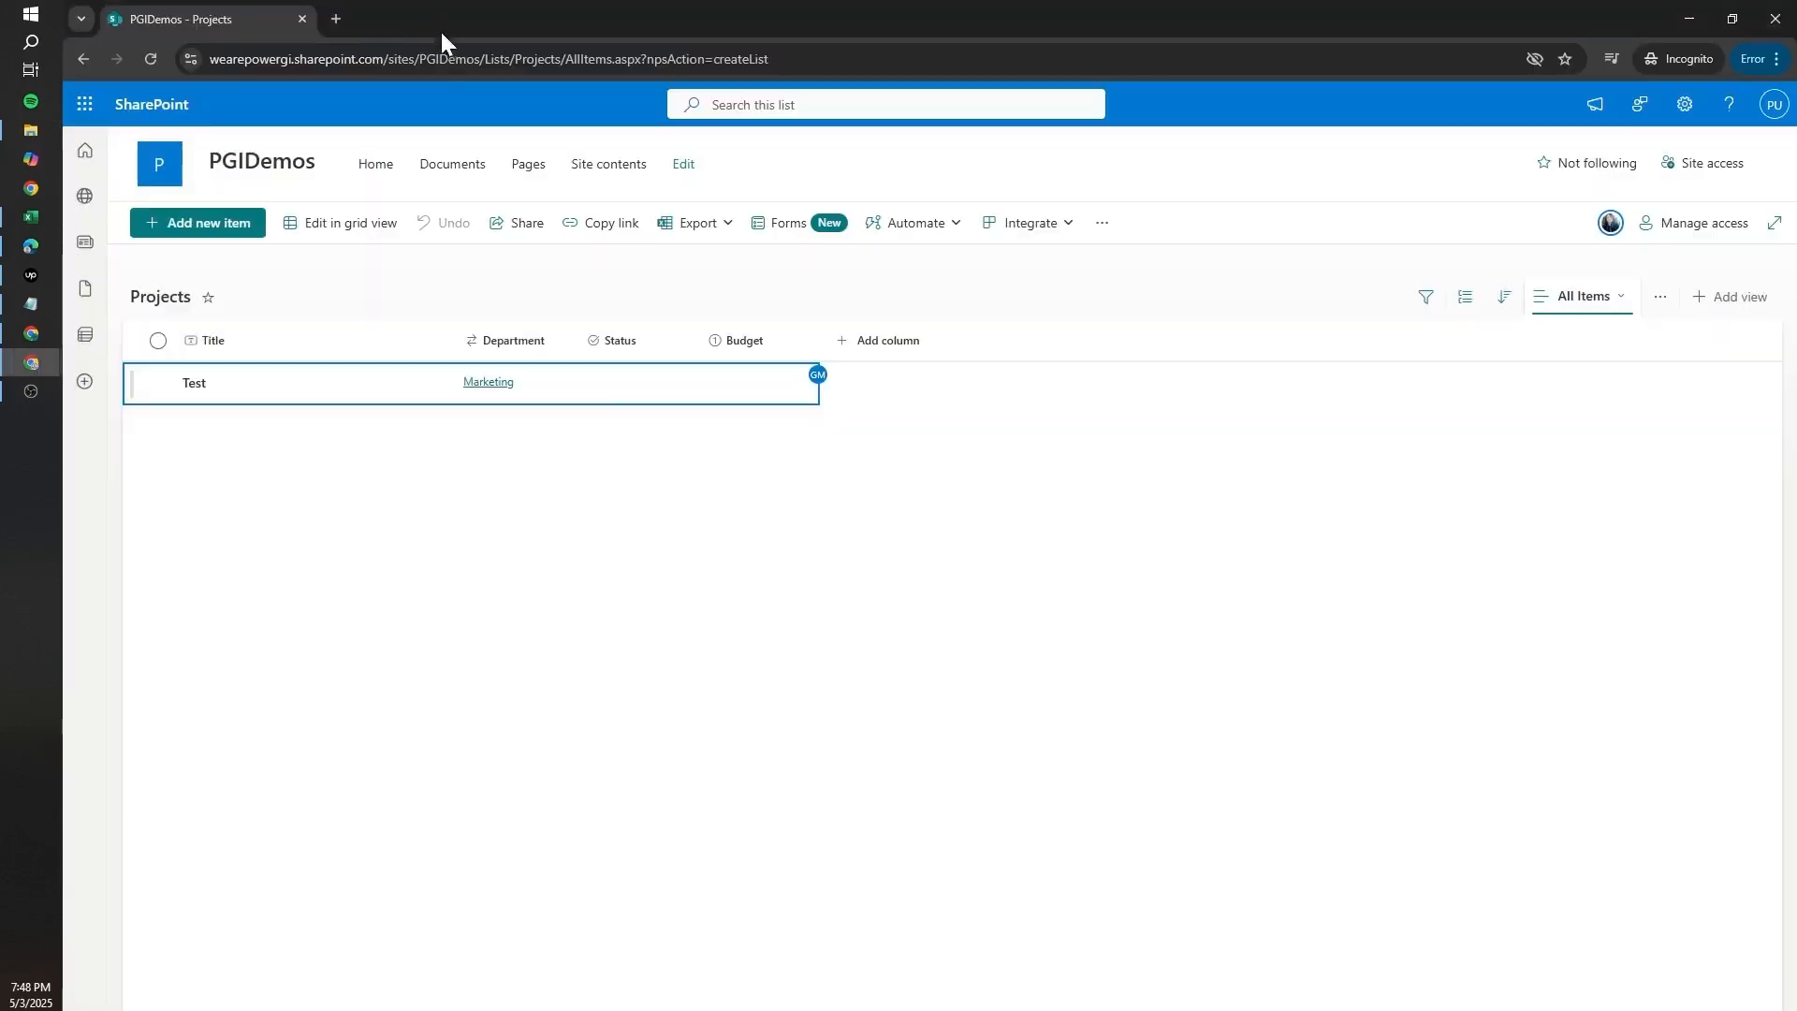
left_click(599, 378)
left_click(597, 385)
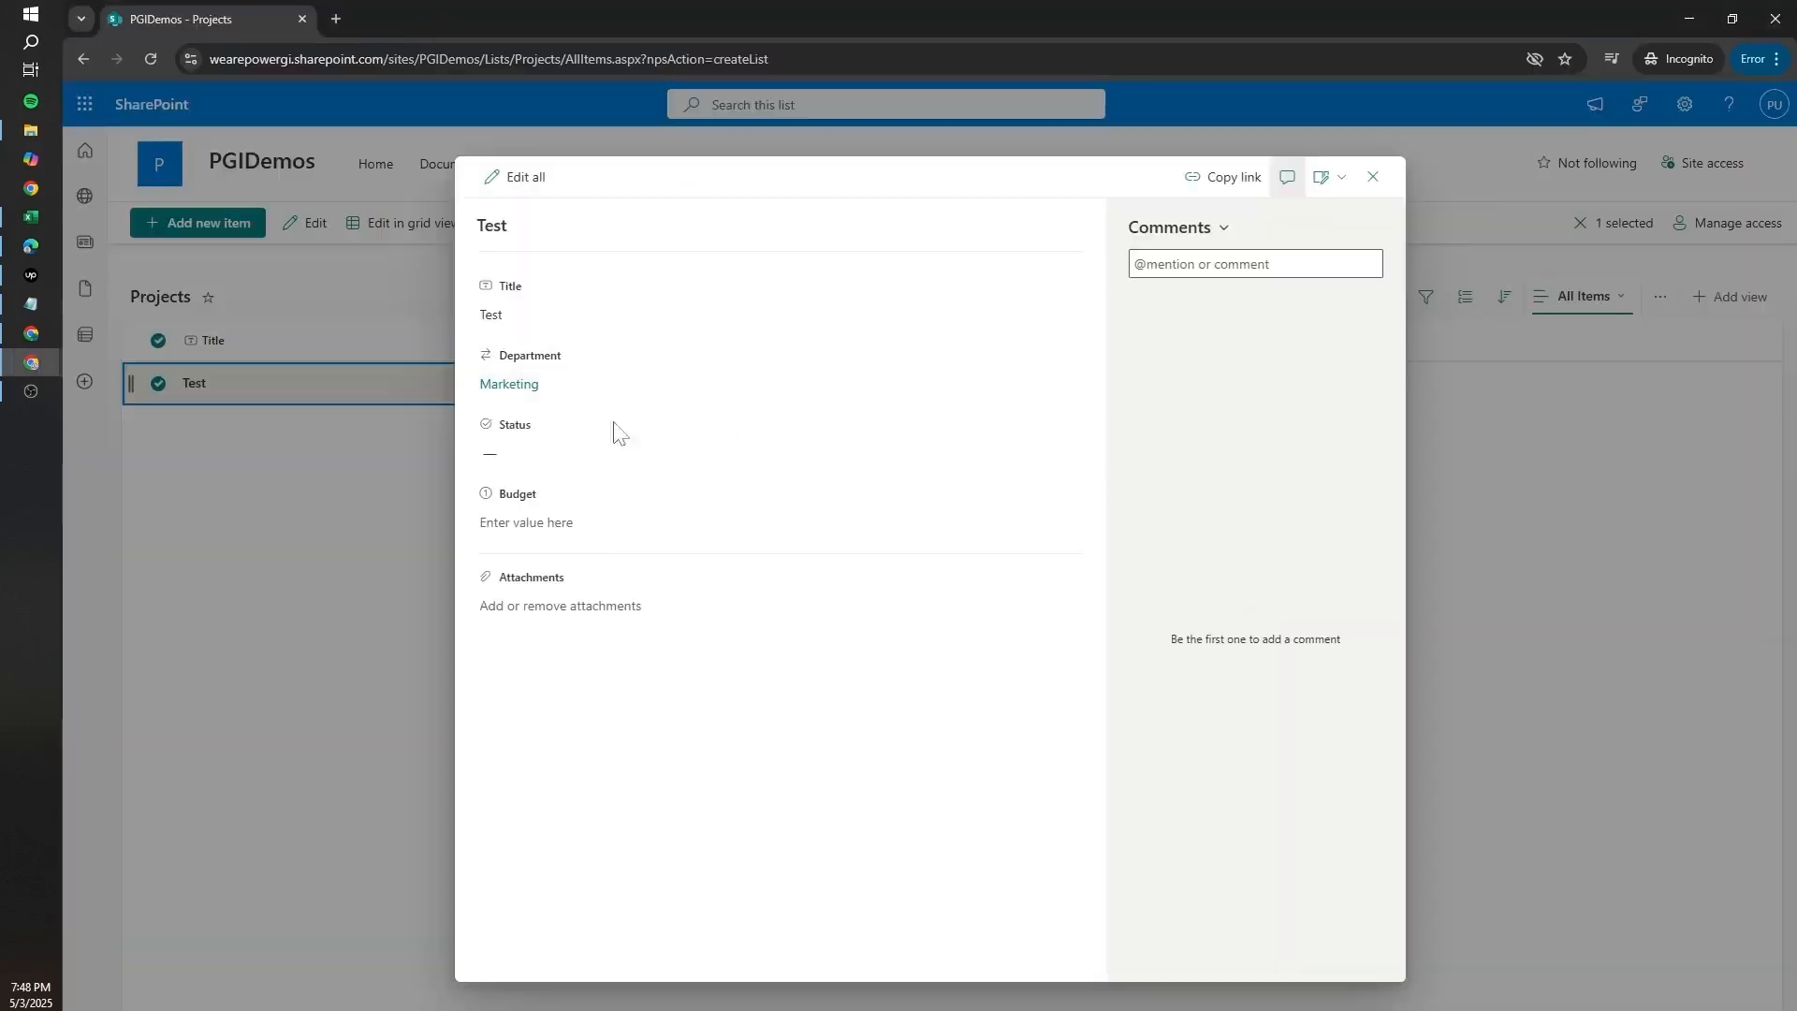
left_click(510, 459)
left_click(406, 448)
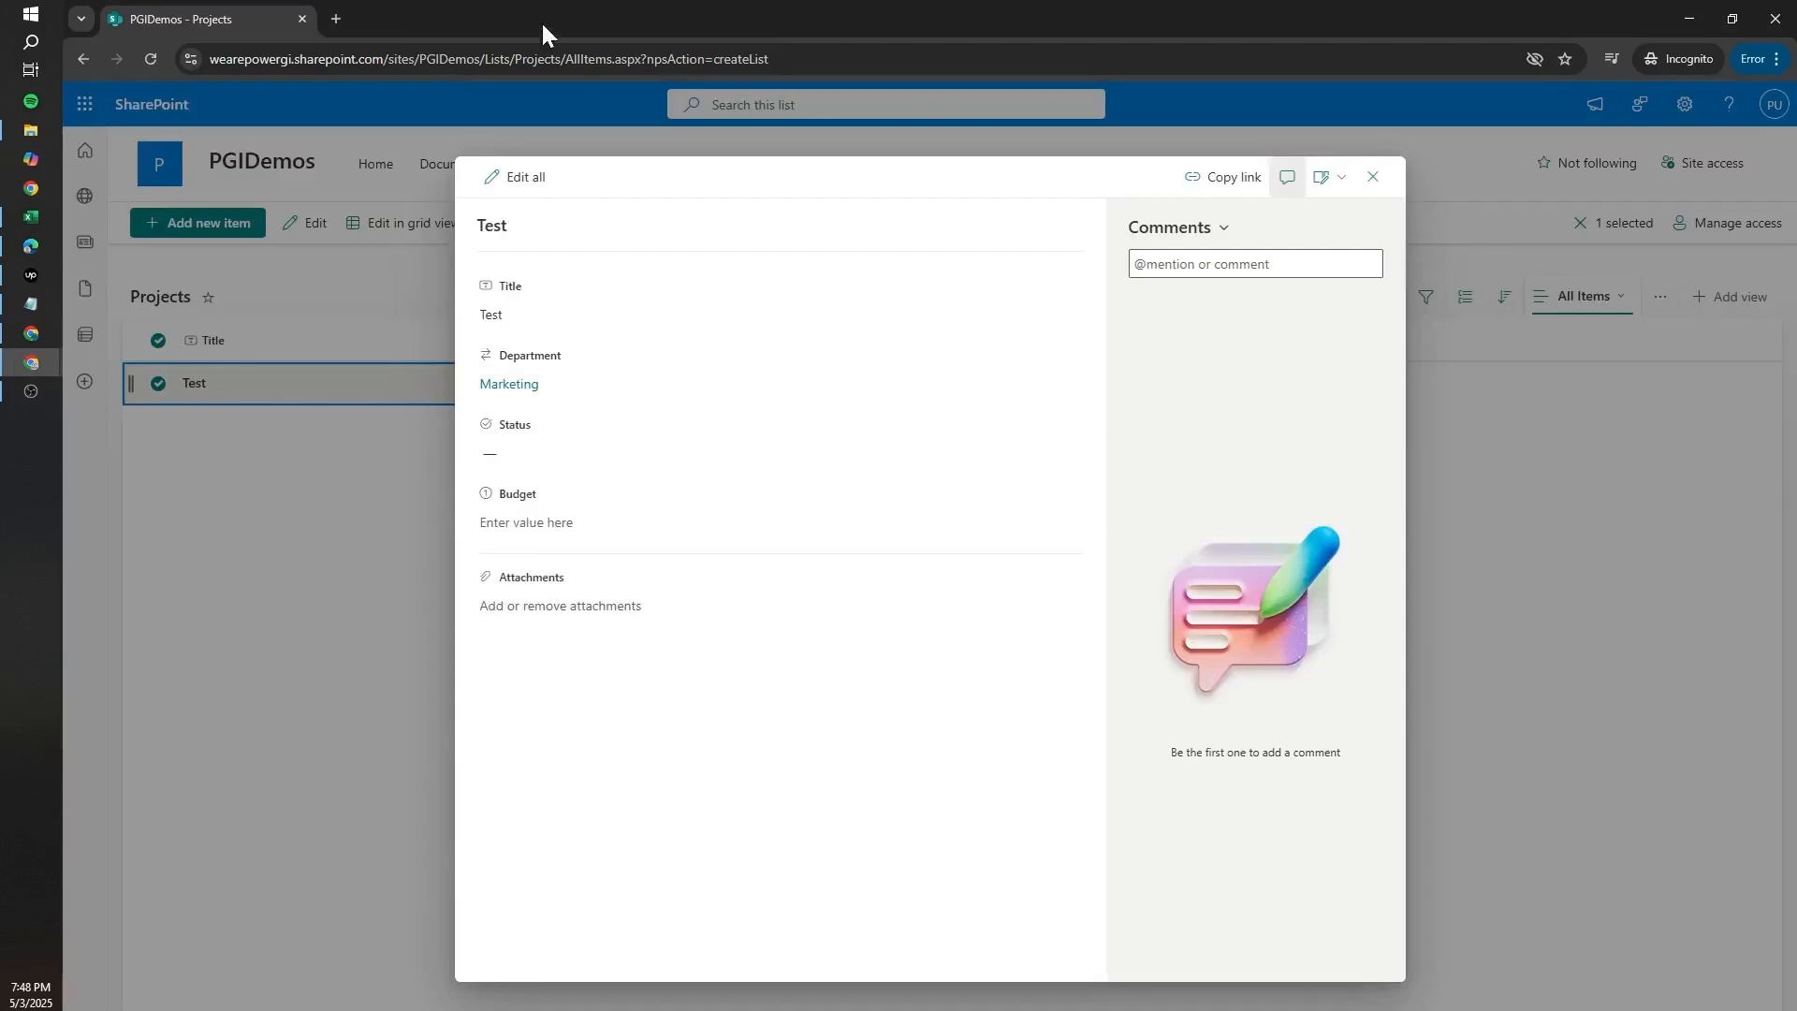
- Reload the incognito Projects list and reopen the Test item to check its Status, Budget and Title fields for edit access
left_click(526, 59)
key("Return")
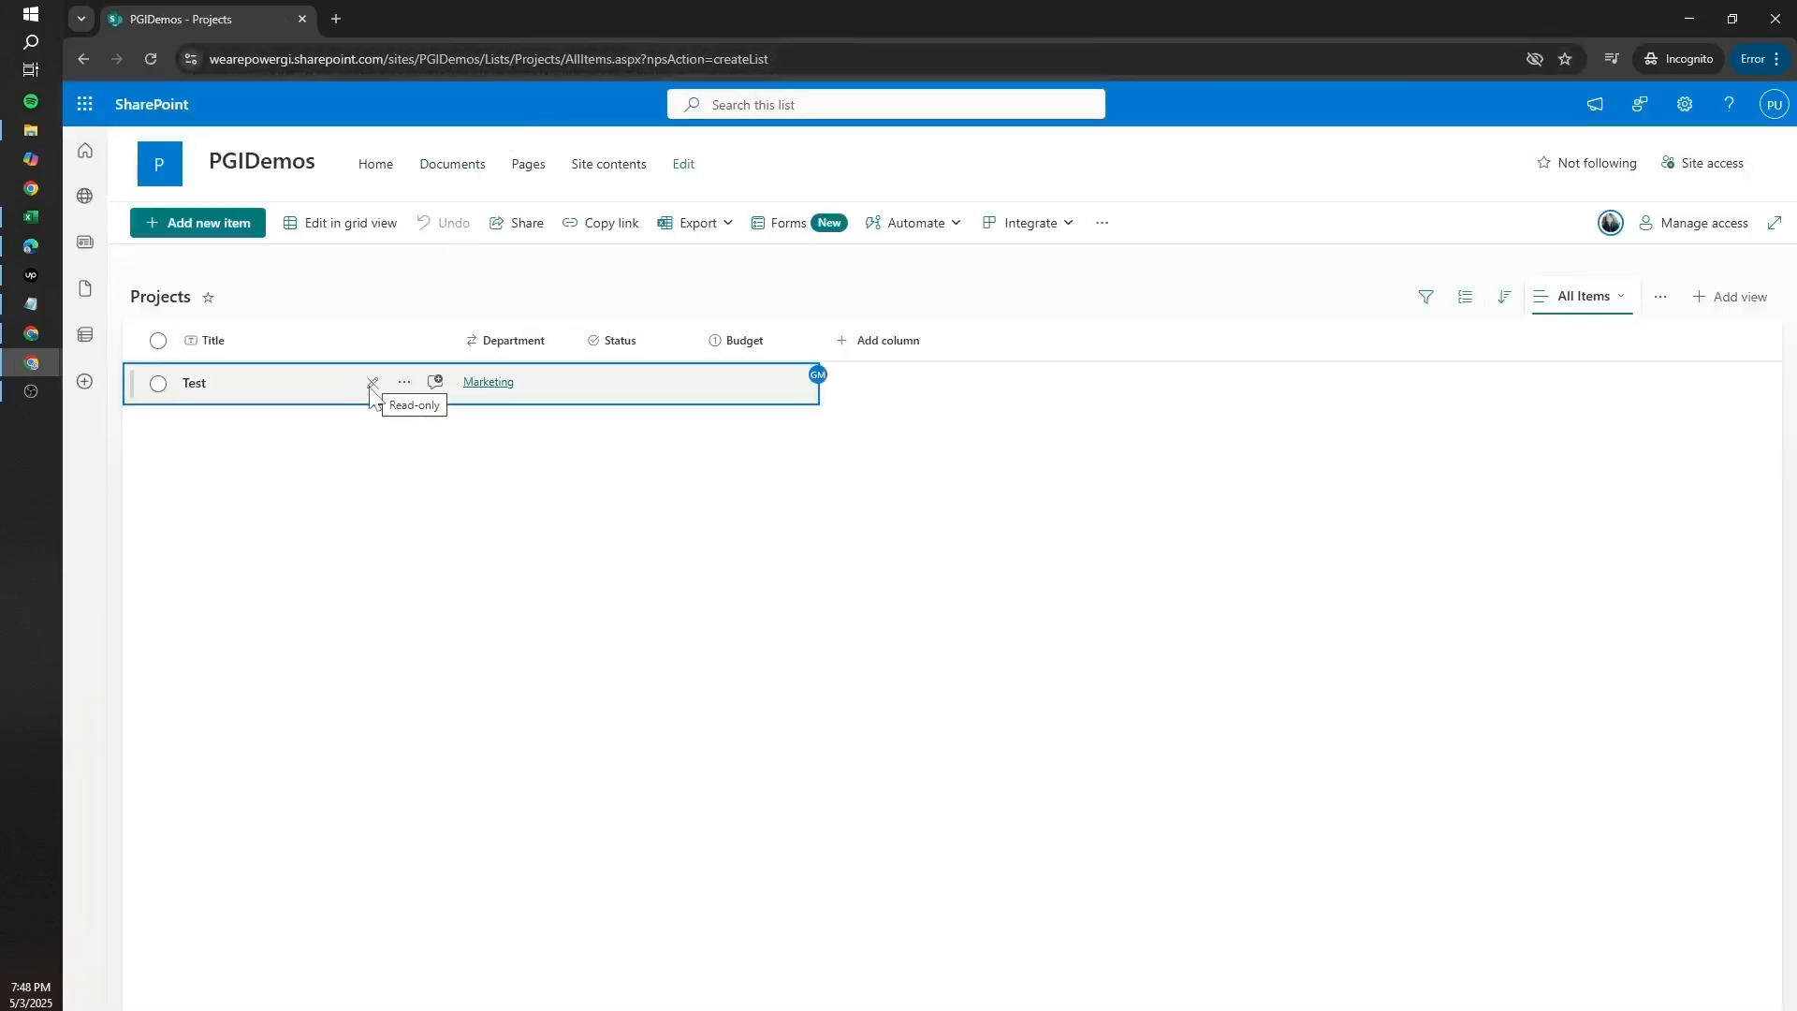
left_click(599, 386)
left_click(582, 456)
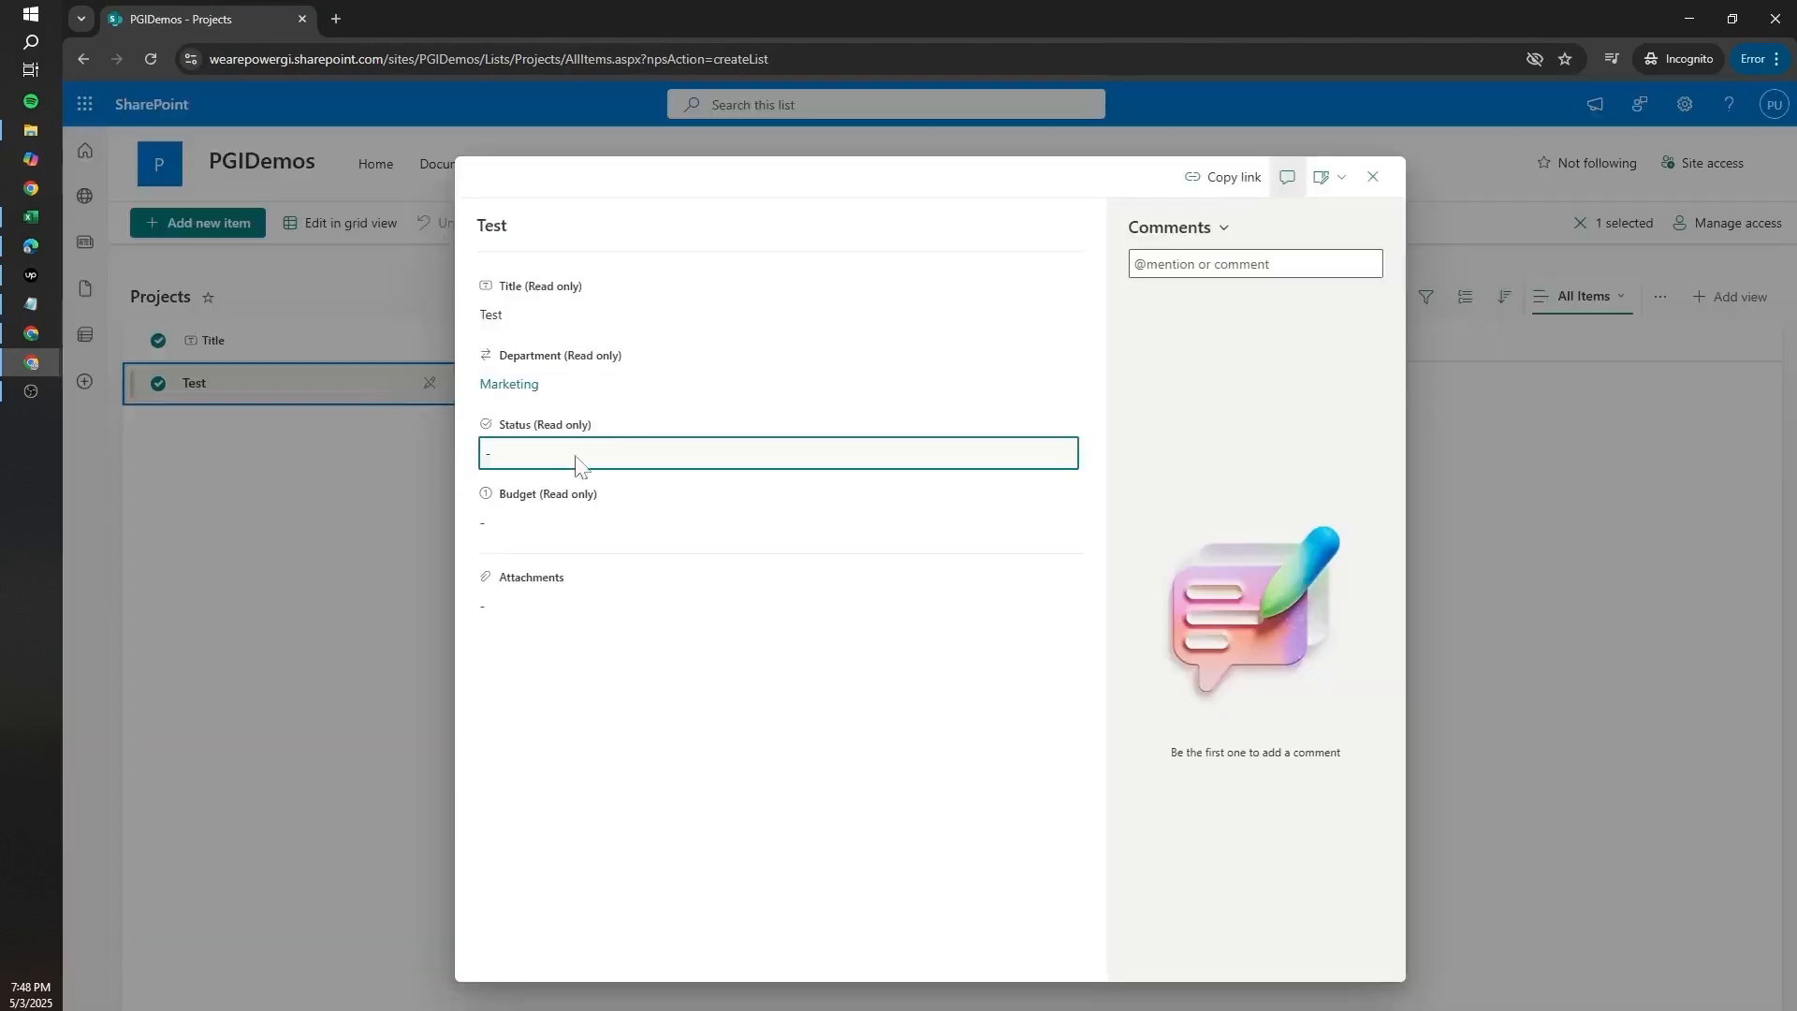
left_click(557, 524)
left_click(520, 318)
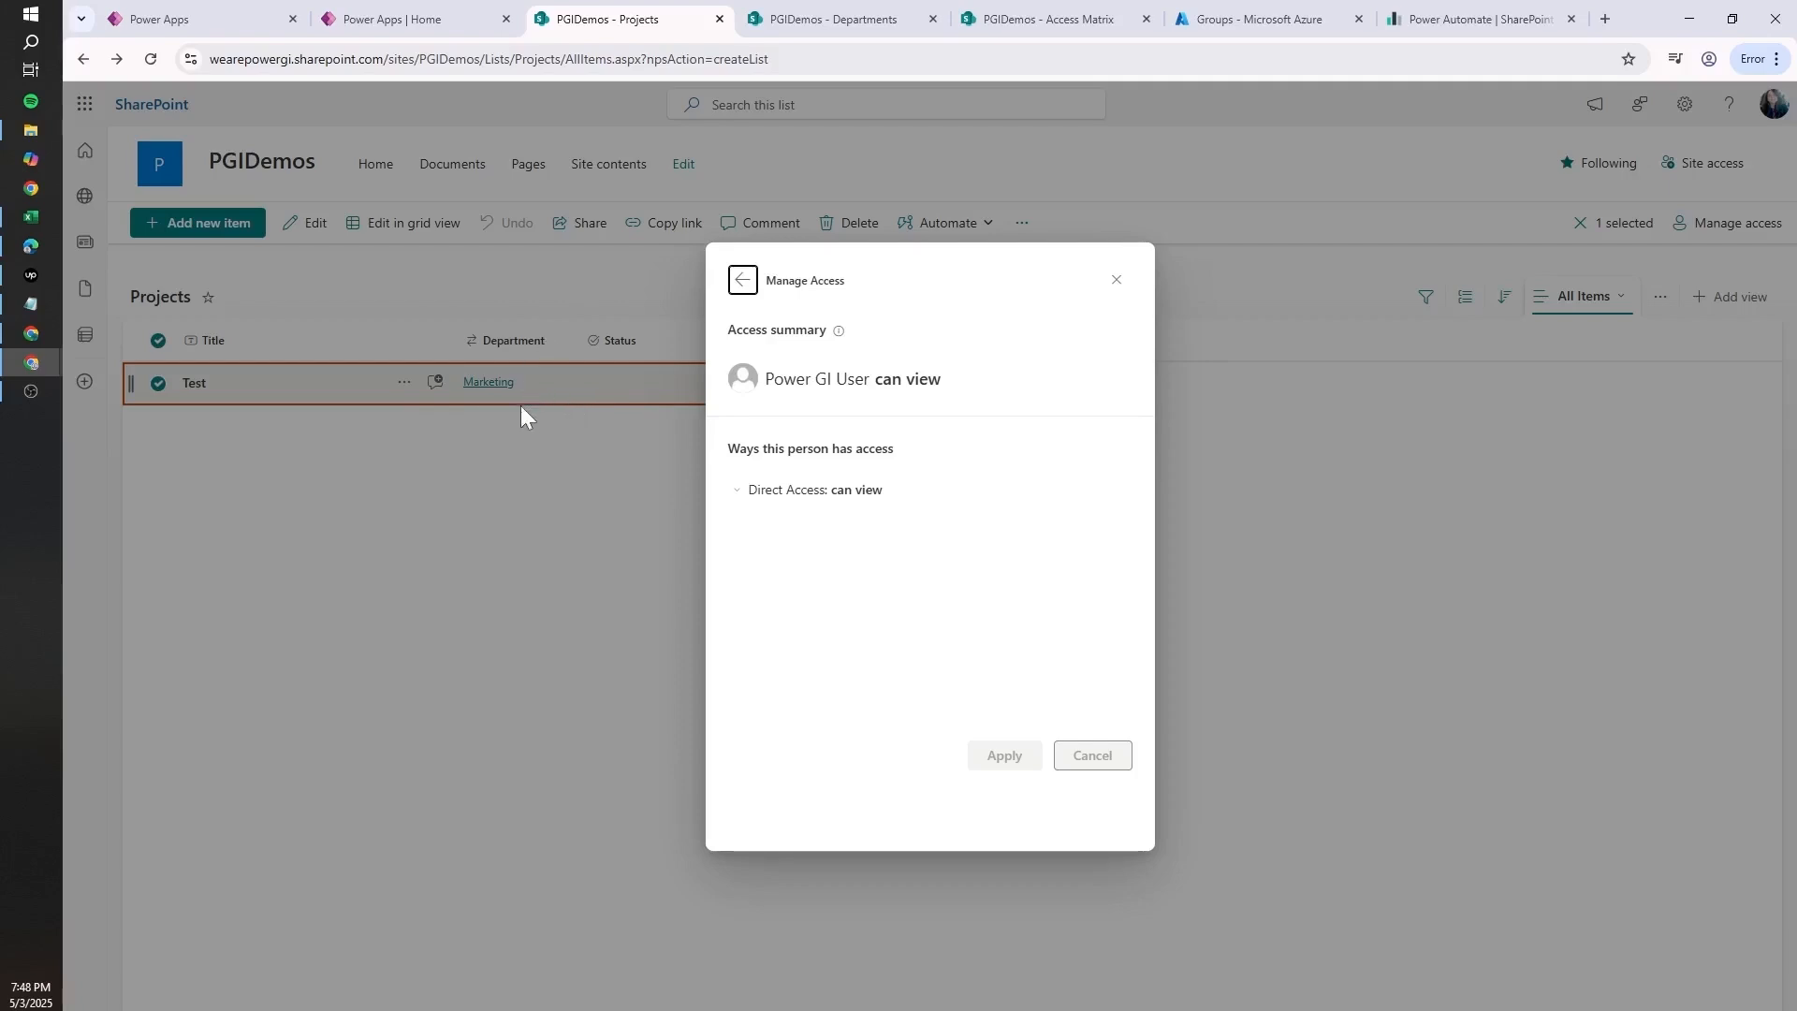
- Look over the 0525 security groups in Microsoft Azure, and stop sharing the Test item in the Projects list
left_click(743, 281)
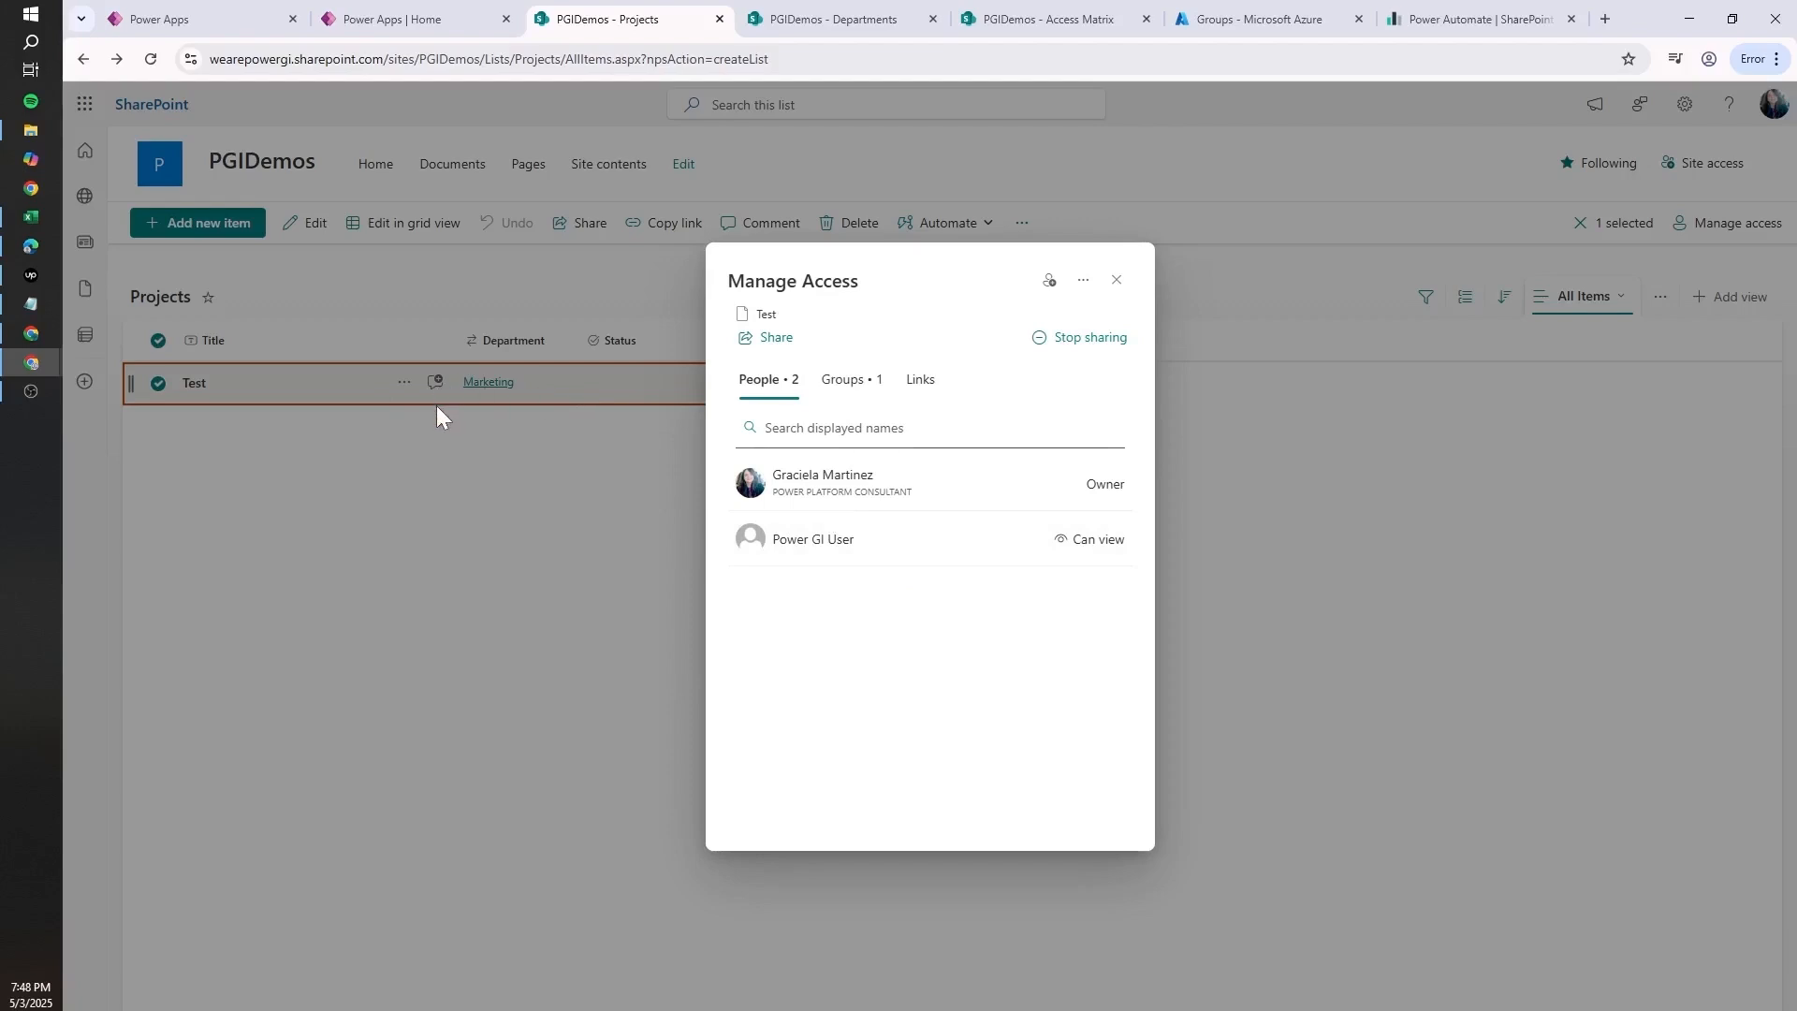
left_click(1259, 19)
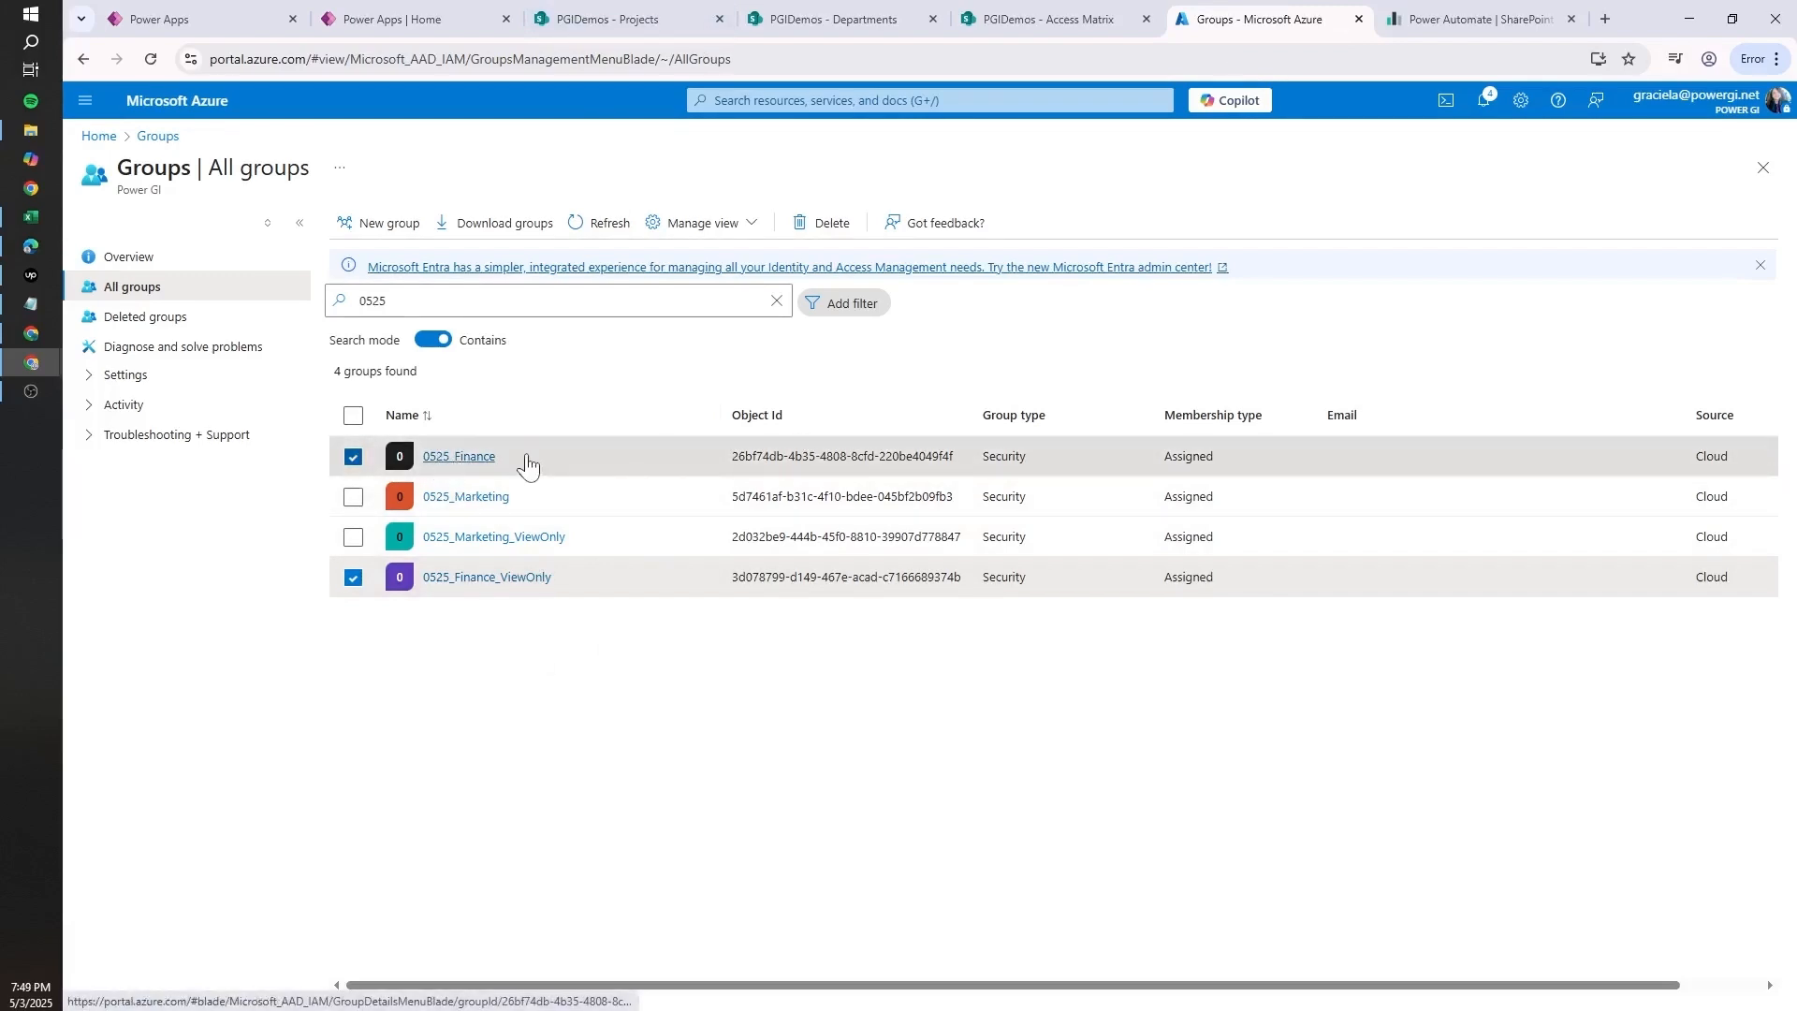
left_click(609, 18)
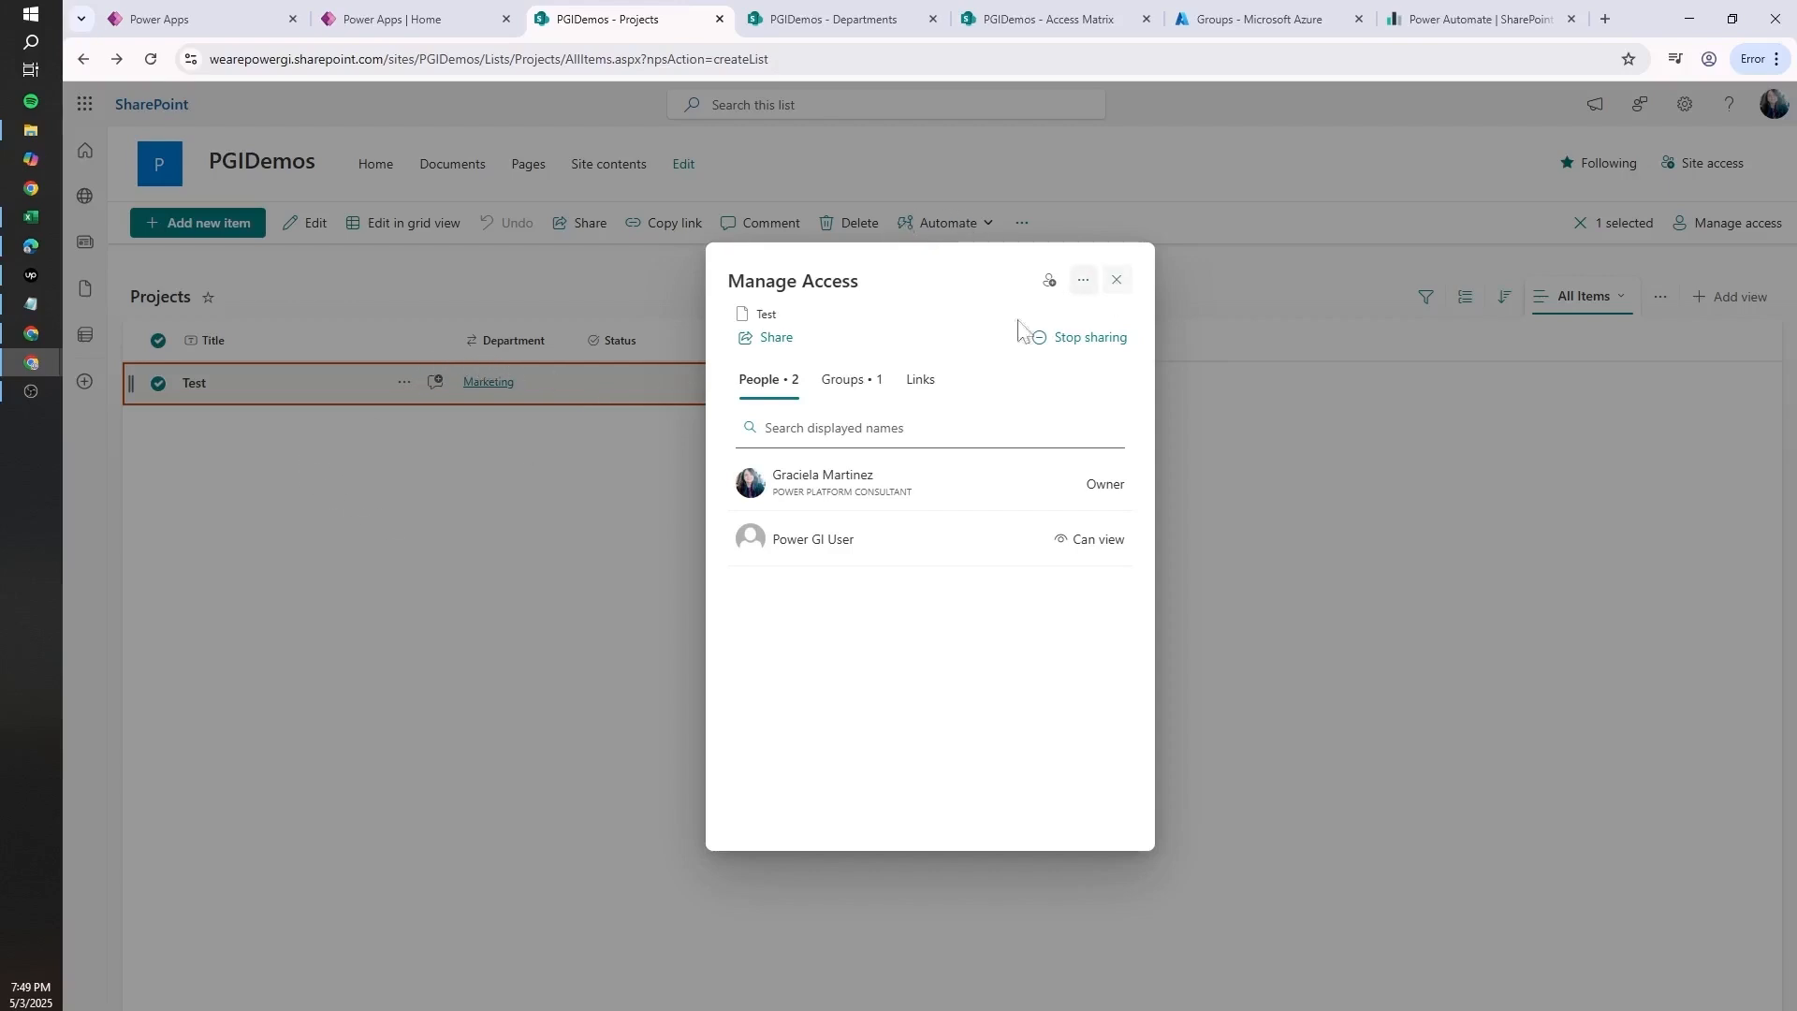
left_click(1095, 339)
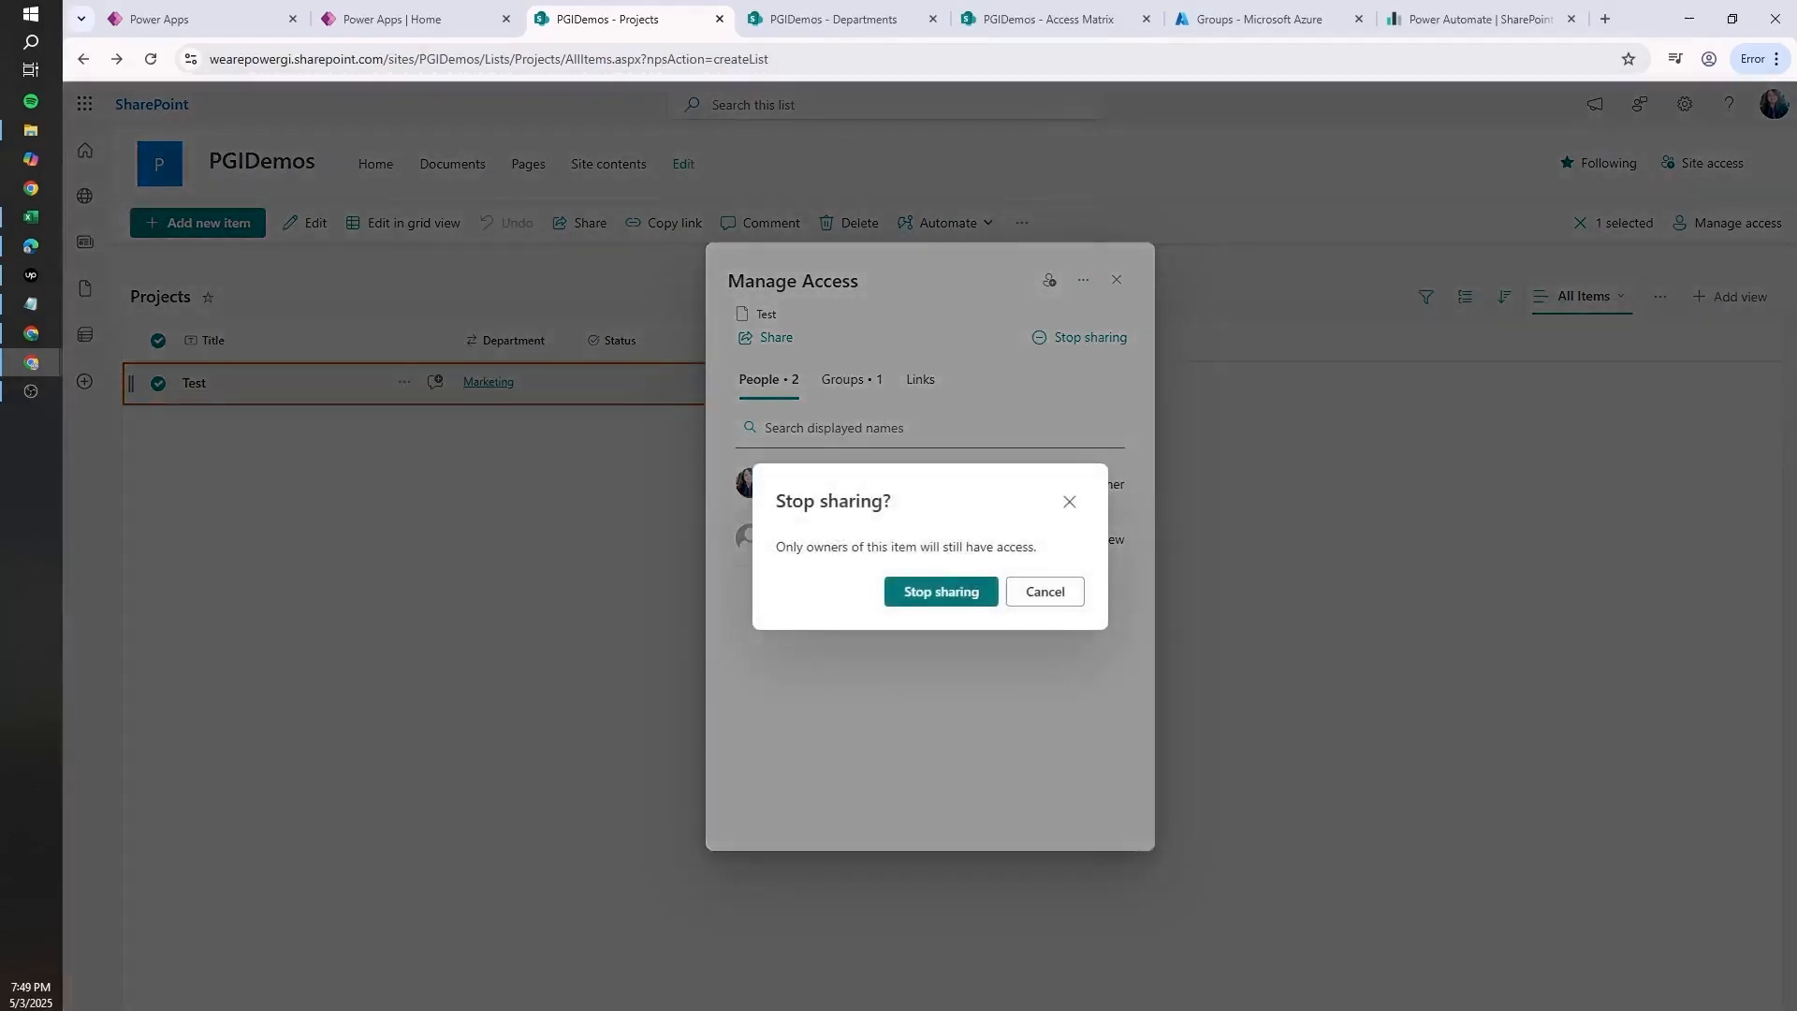
left_click(960, 594)
- Grant the 0525_Marketing group access to the Test item without notifying people
right_click(640, 391)
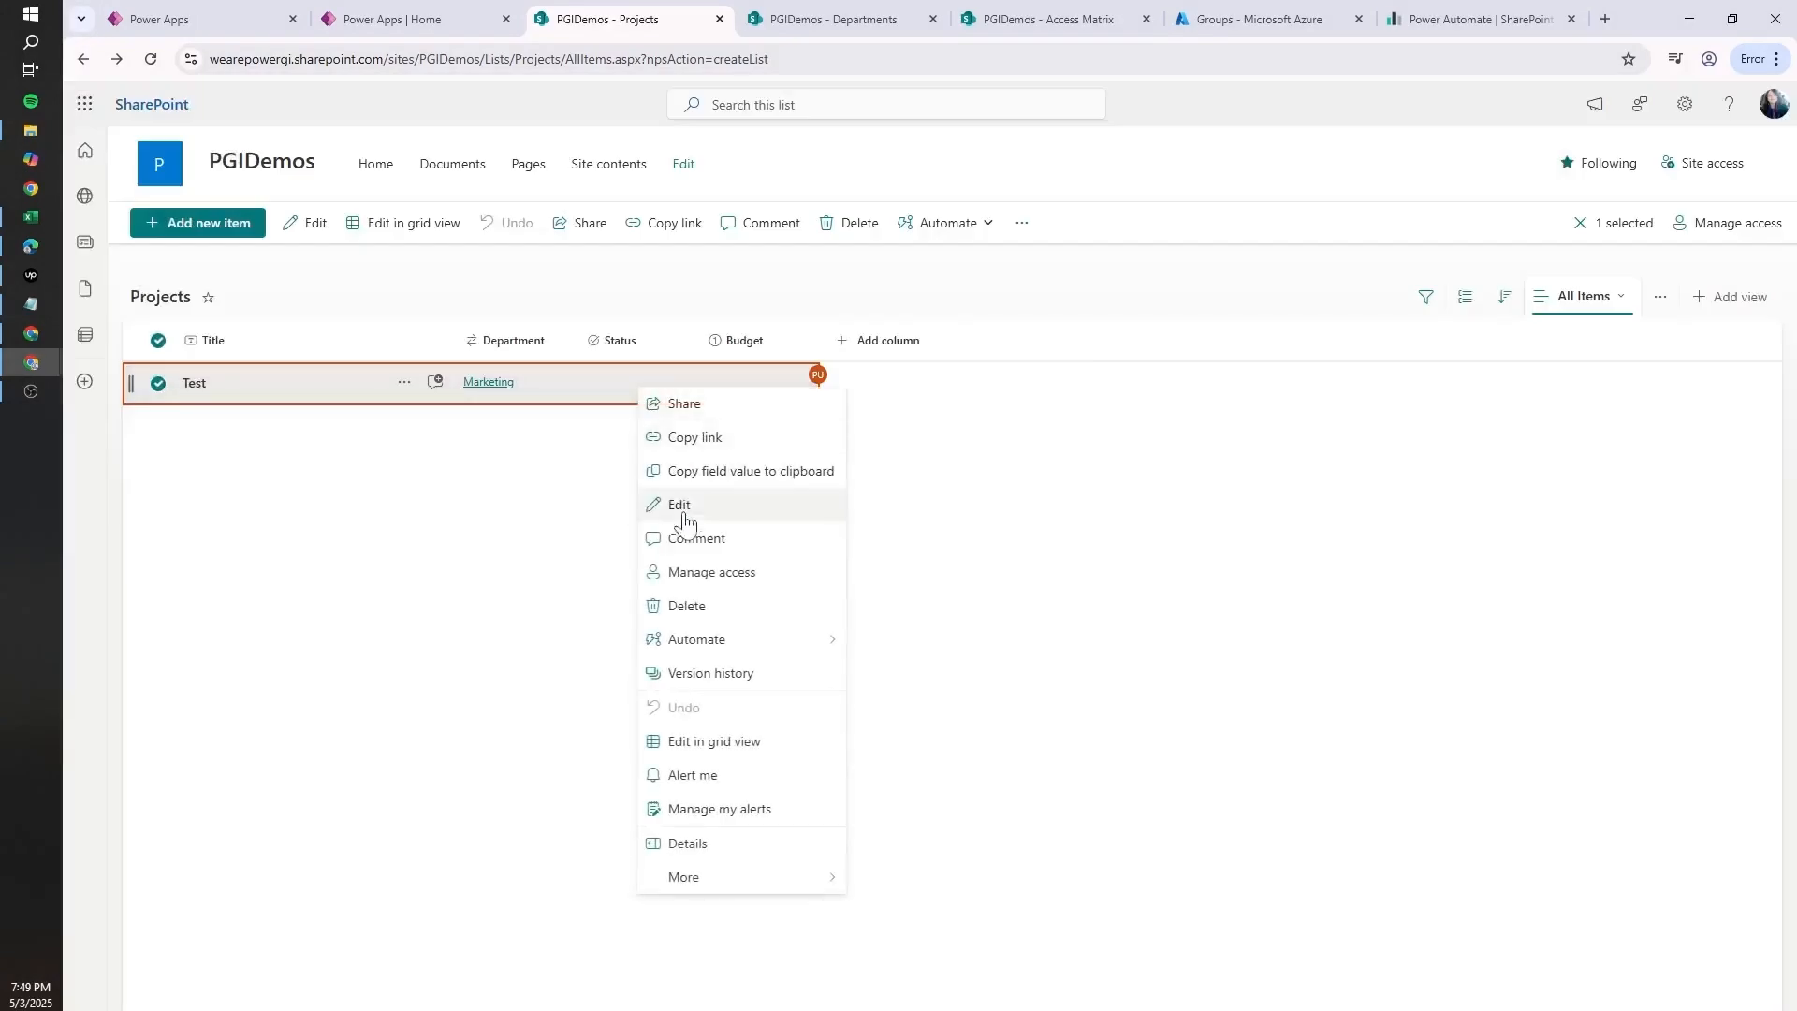
left_click(739, 572)
left_click(1049, 283)
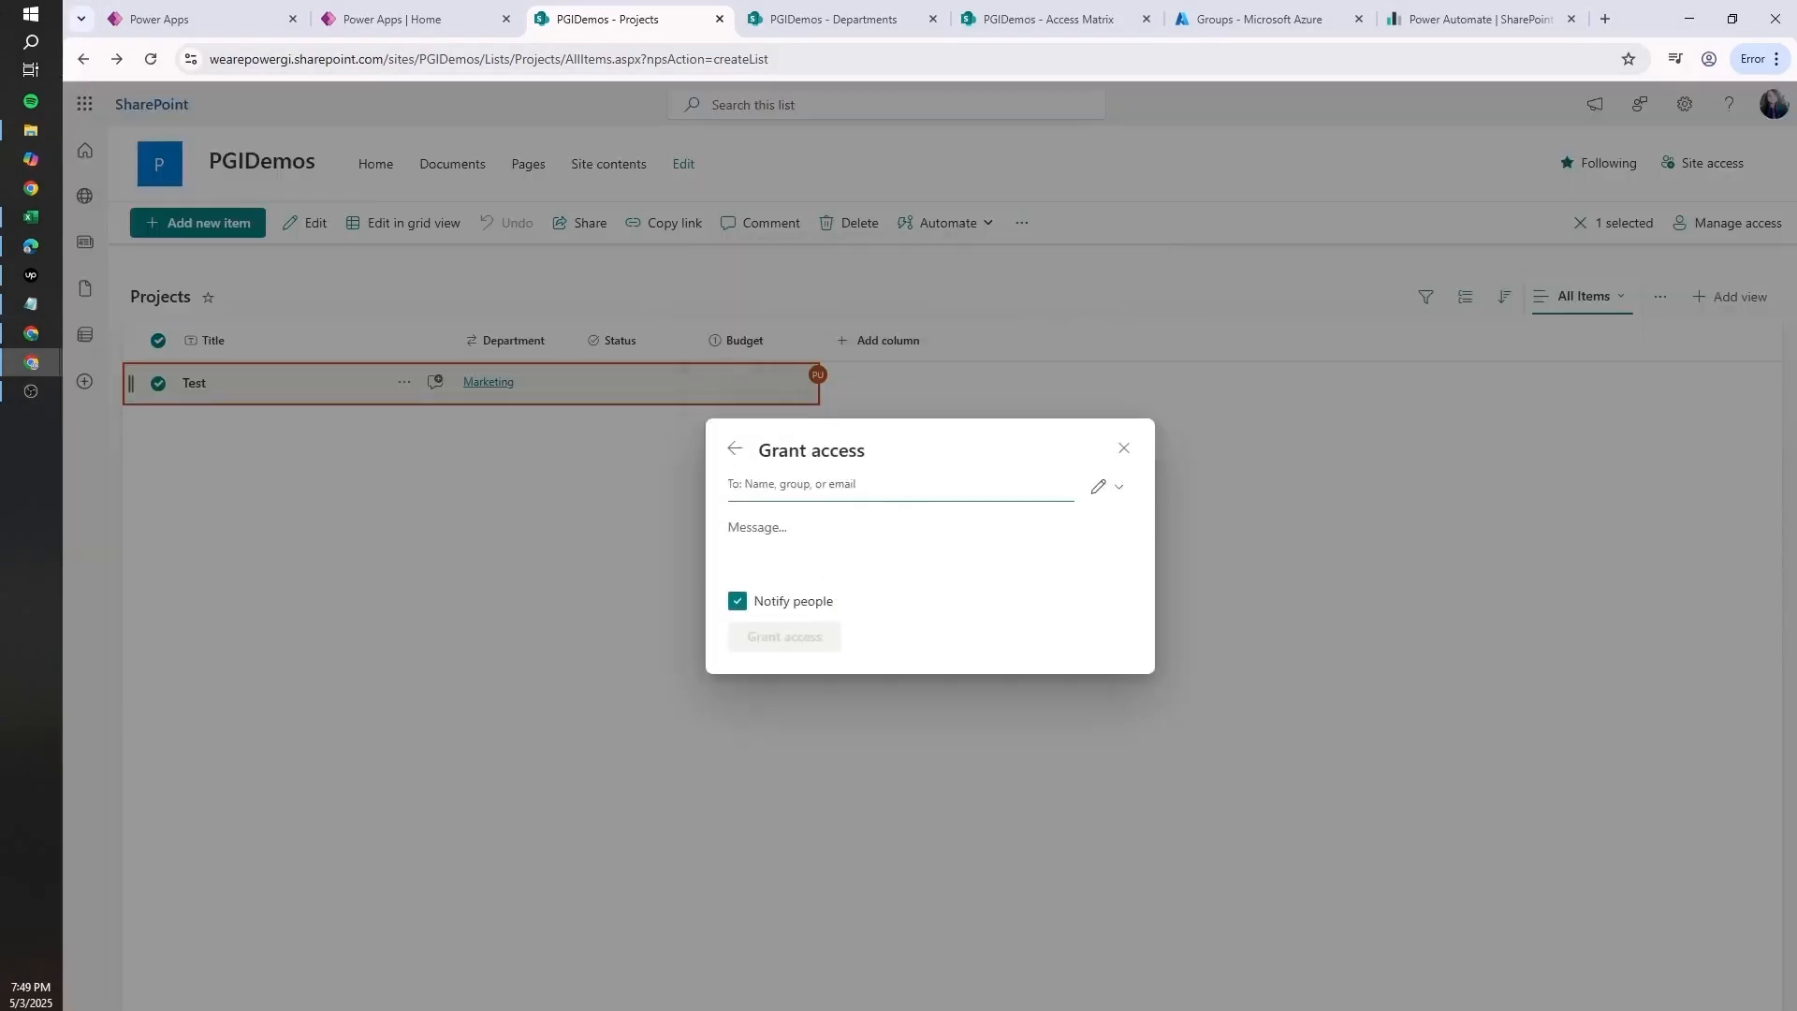
type("0525")
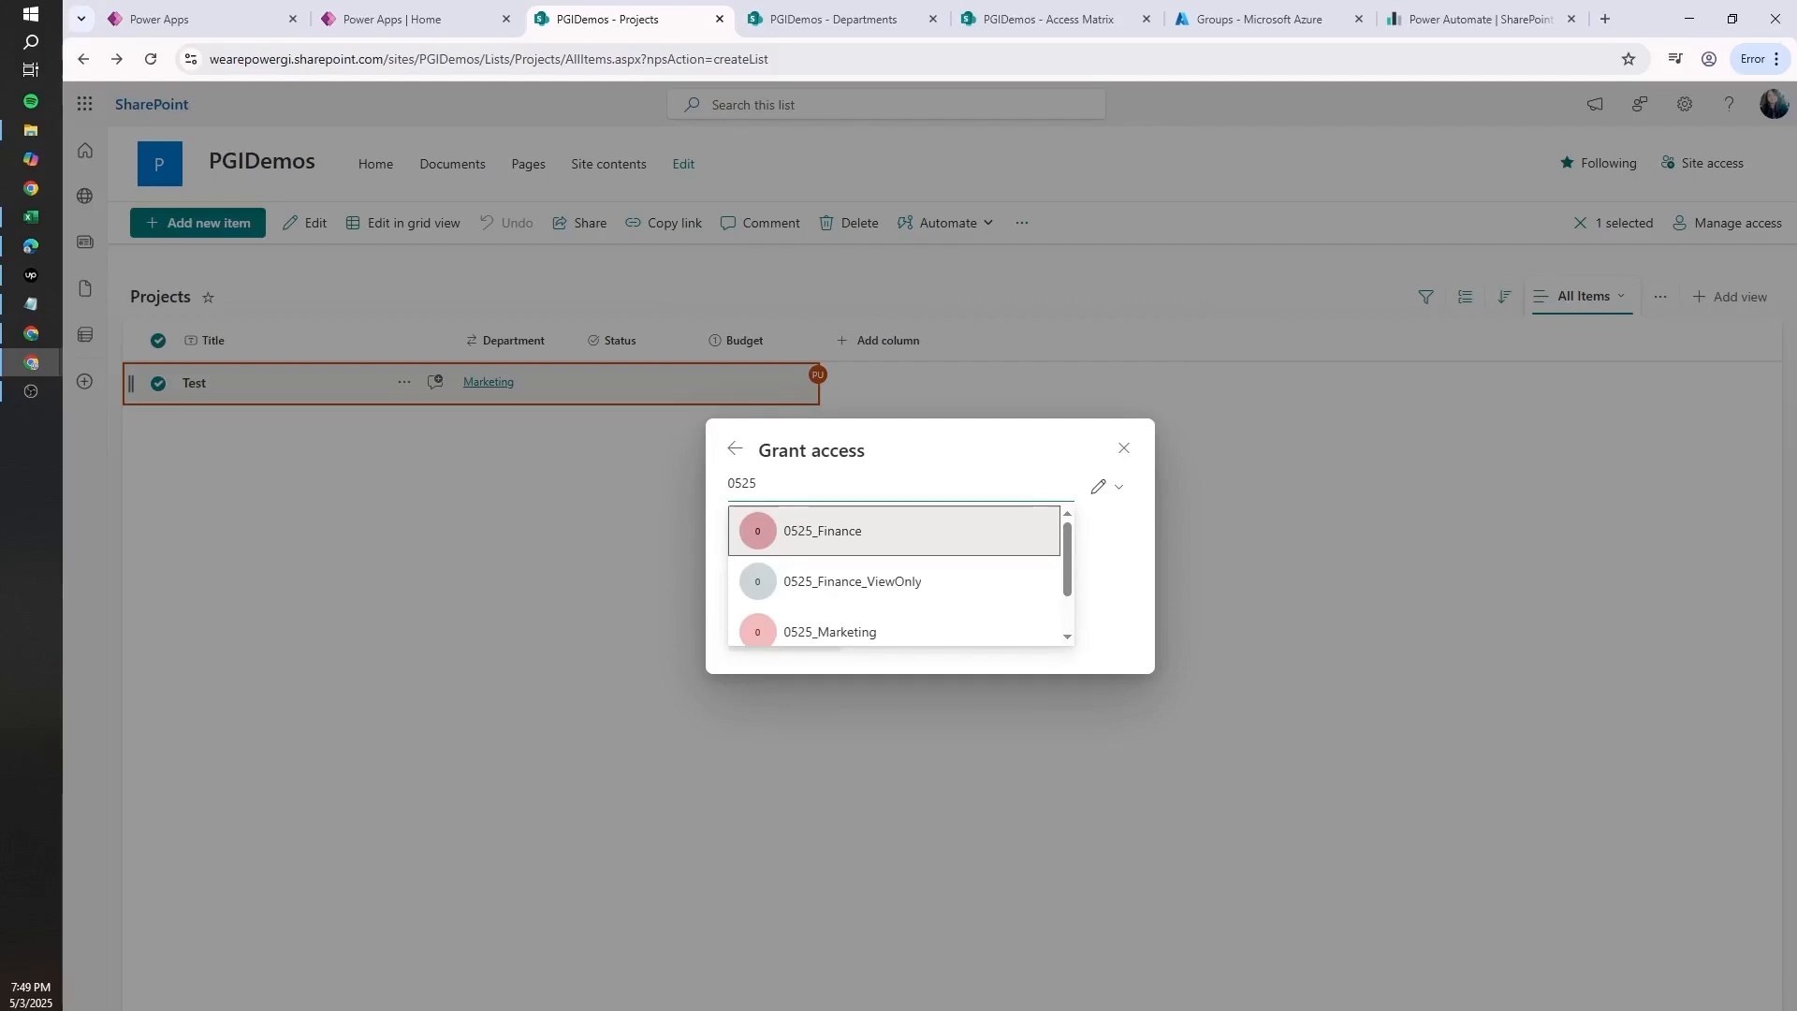
scroll(1067, 543, "down", 1)
scroll(1067, 534, "up", 1)
left_click(843, 636)
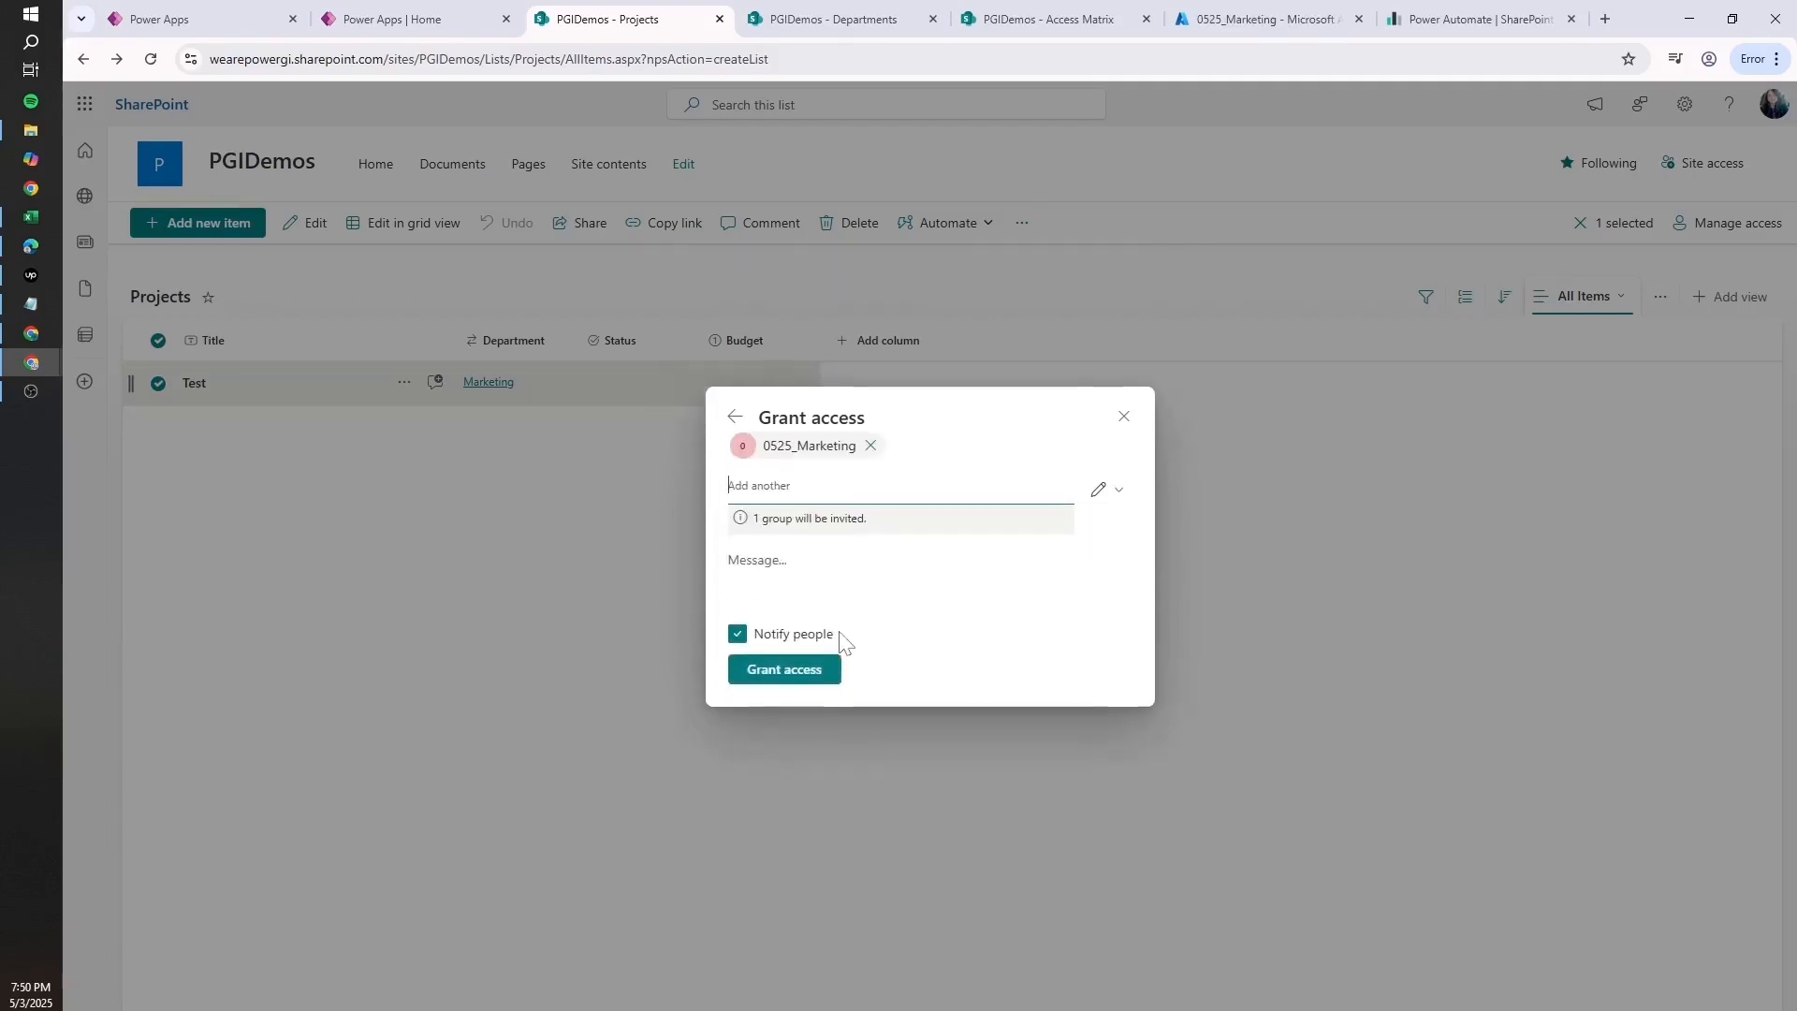
left_click(760, 634)
left_click(821, 644)
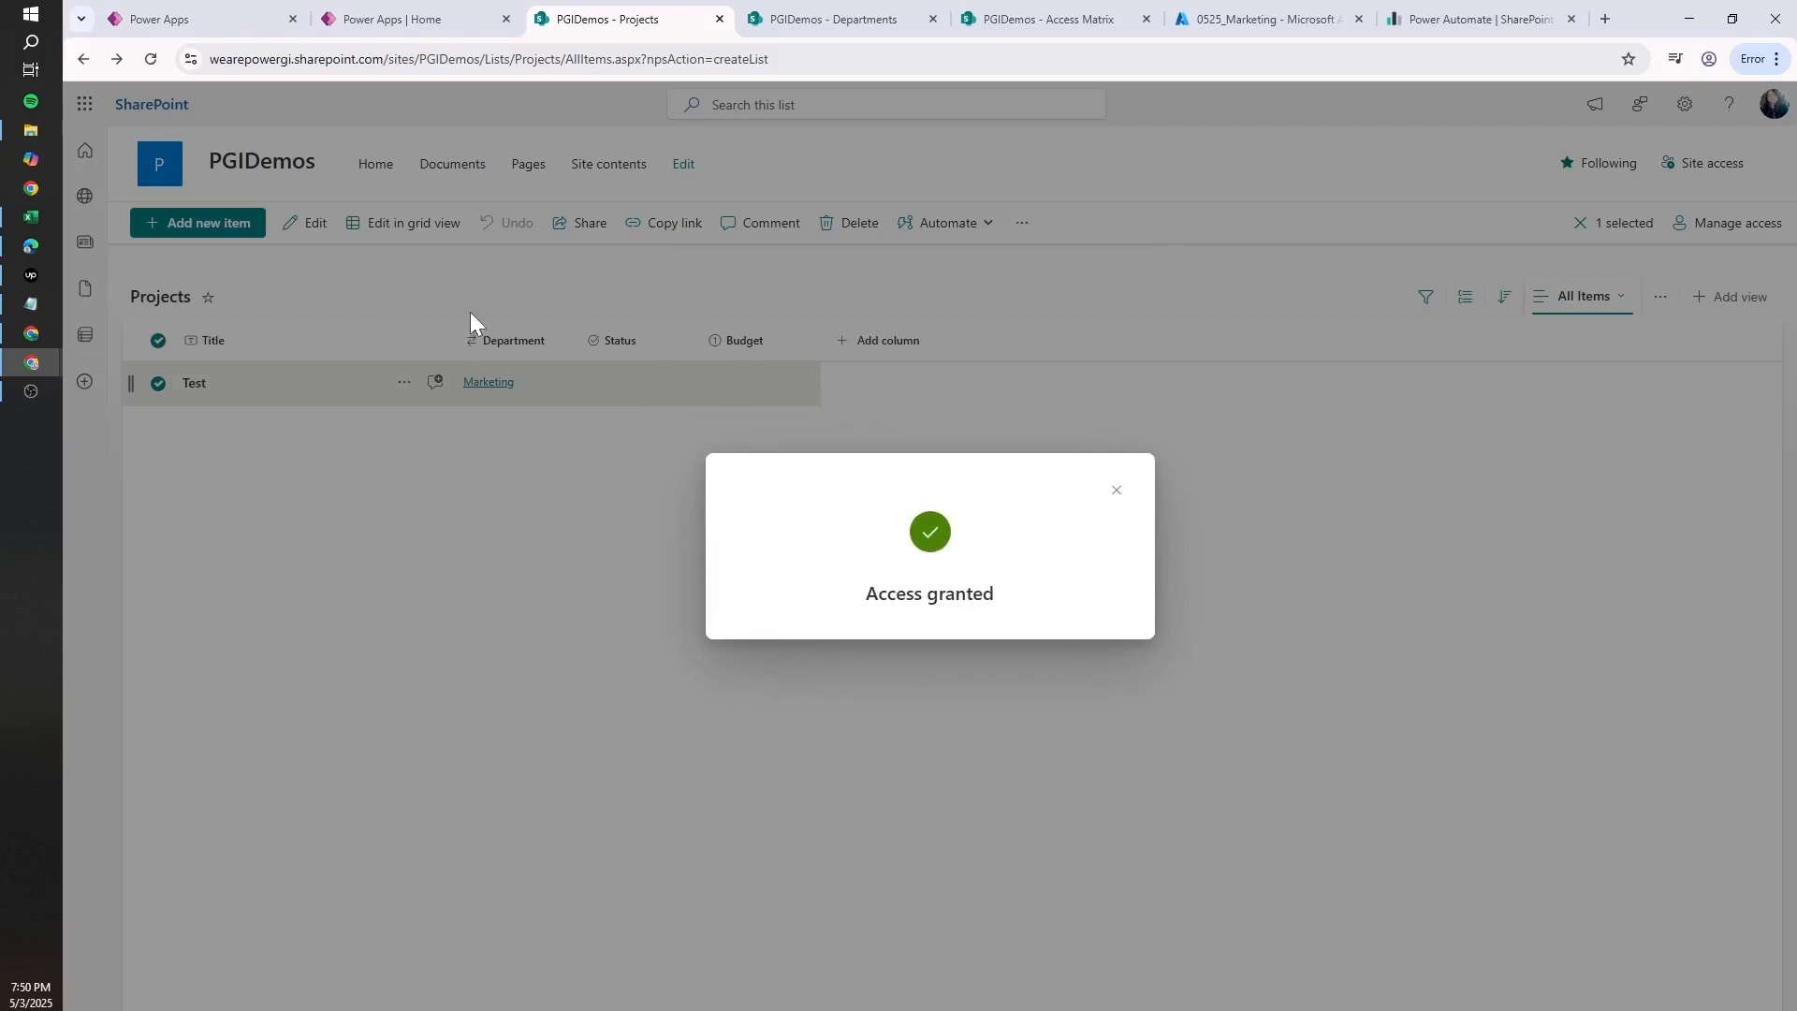
- View the 0525_Marketing group's members in Azure and reload the incognito Projects list to check the Test item's visibility through group access
left_click(1259, 19)
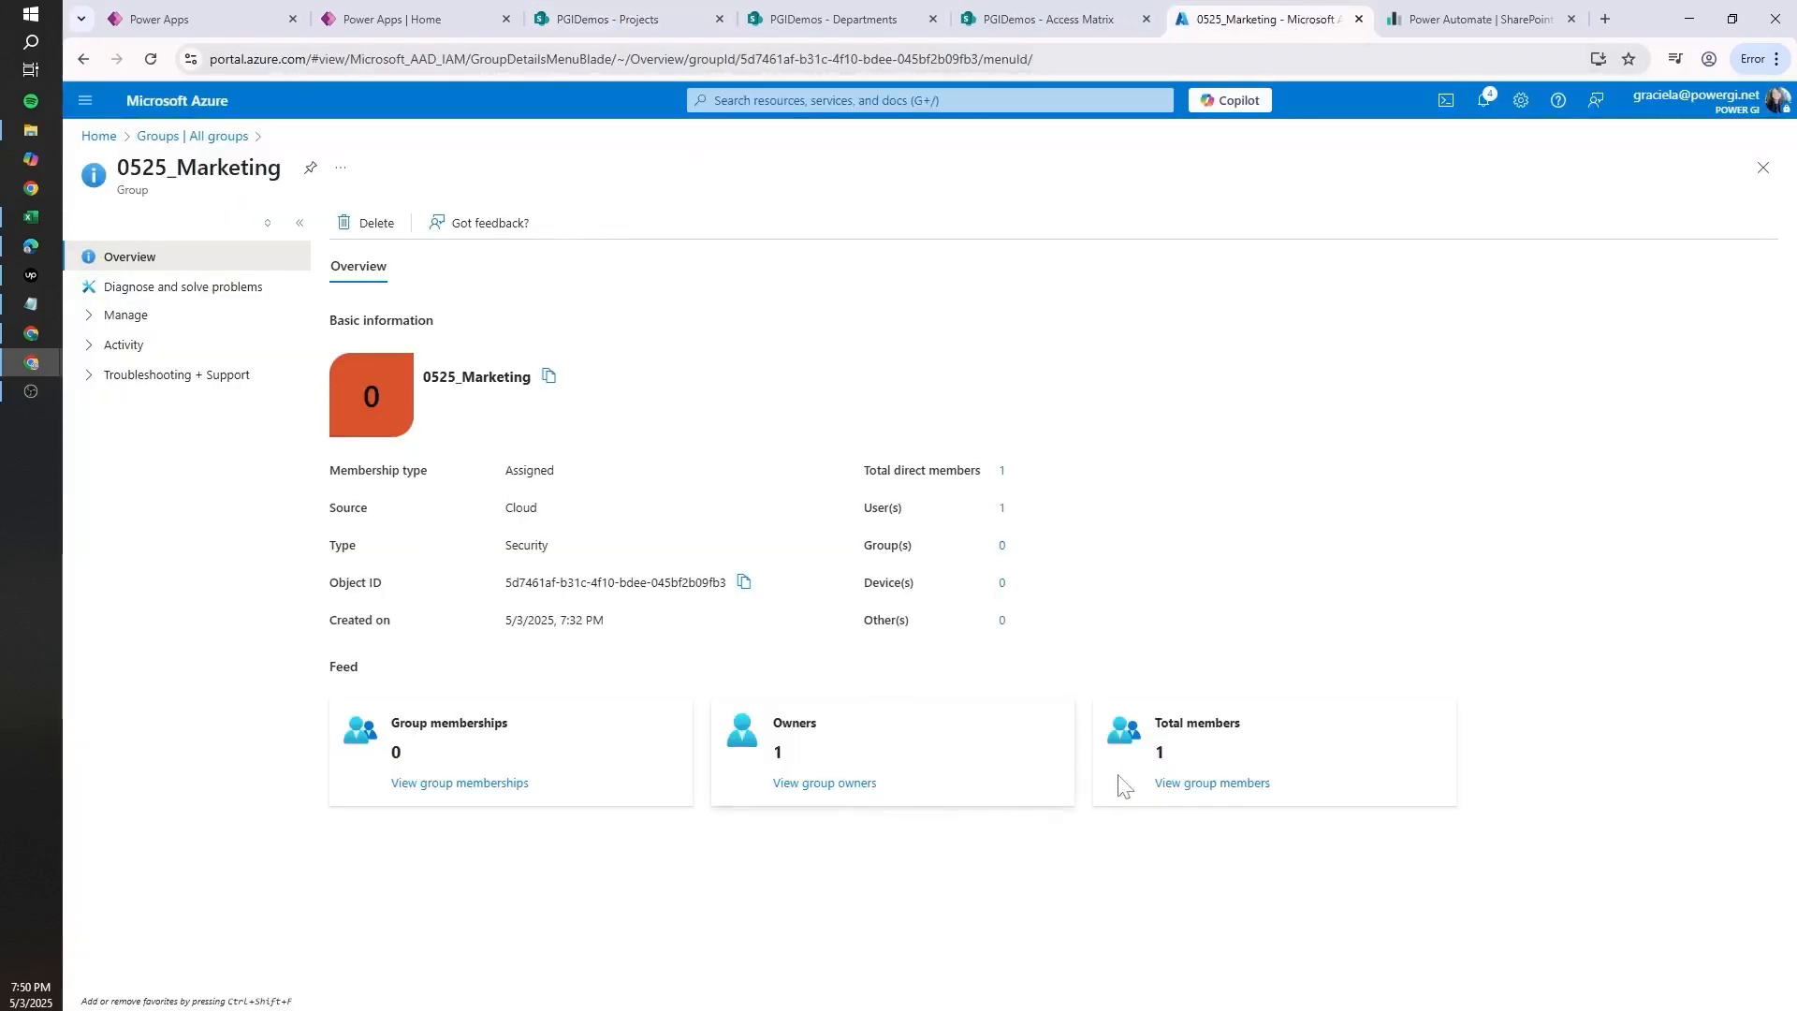
left_click(1198, 783)
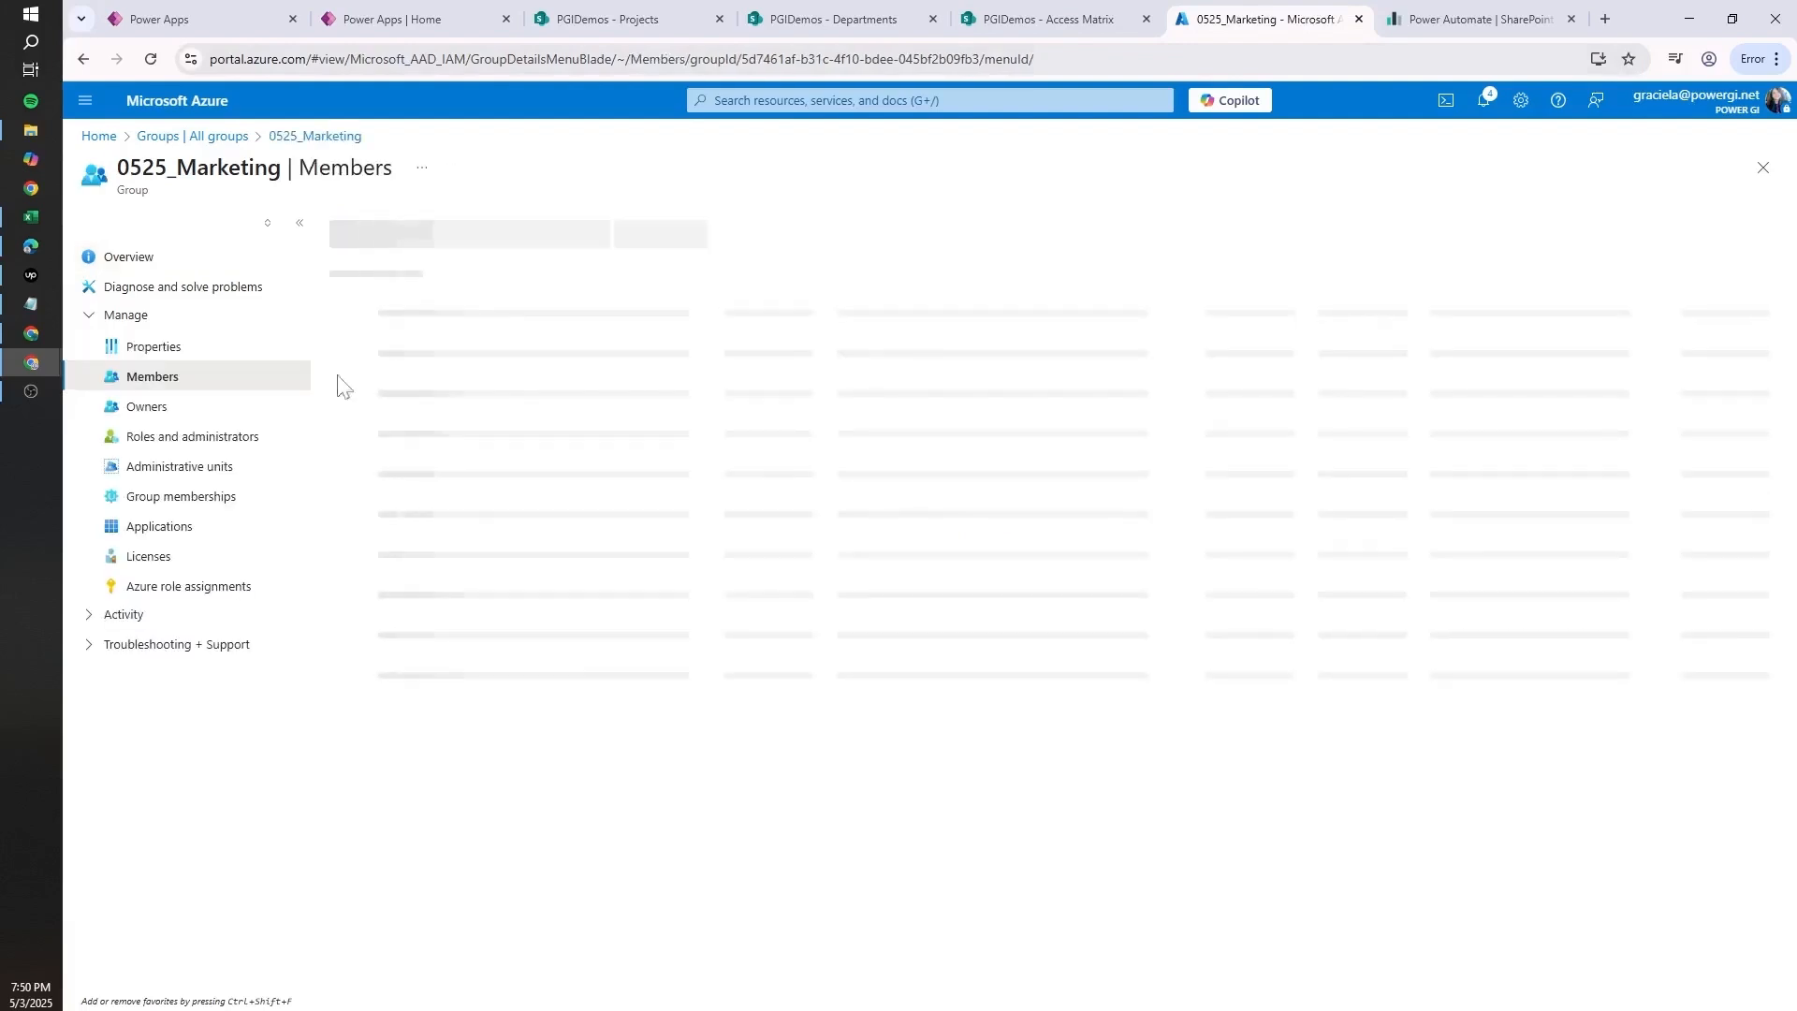
key("alt+Tab")
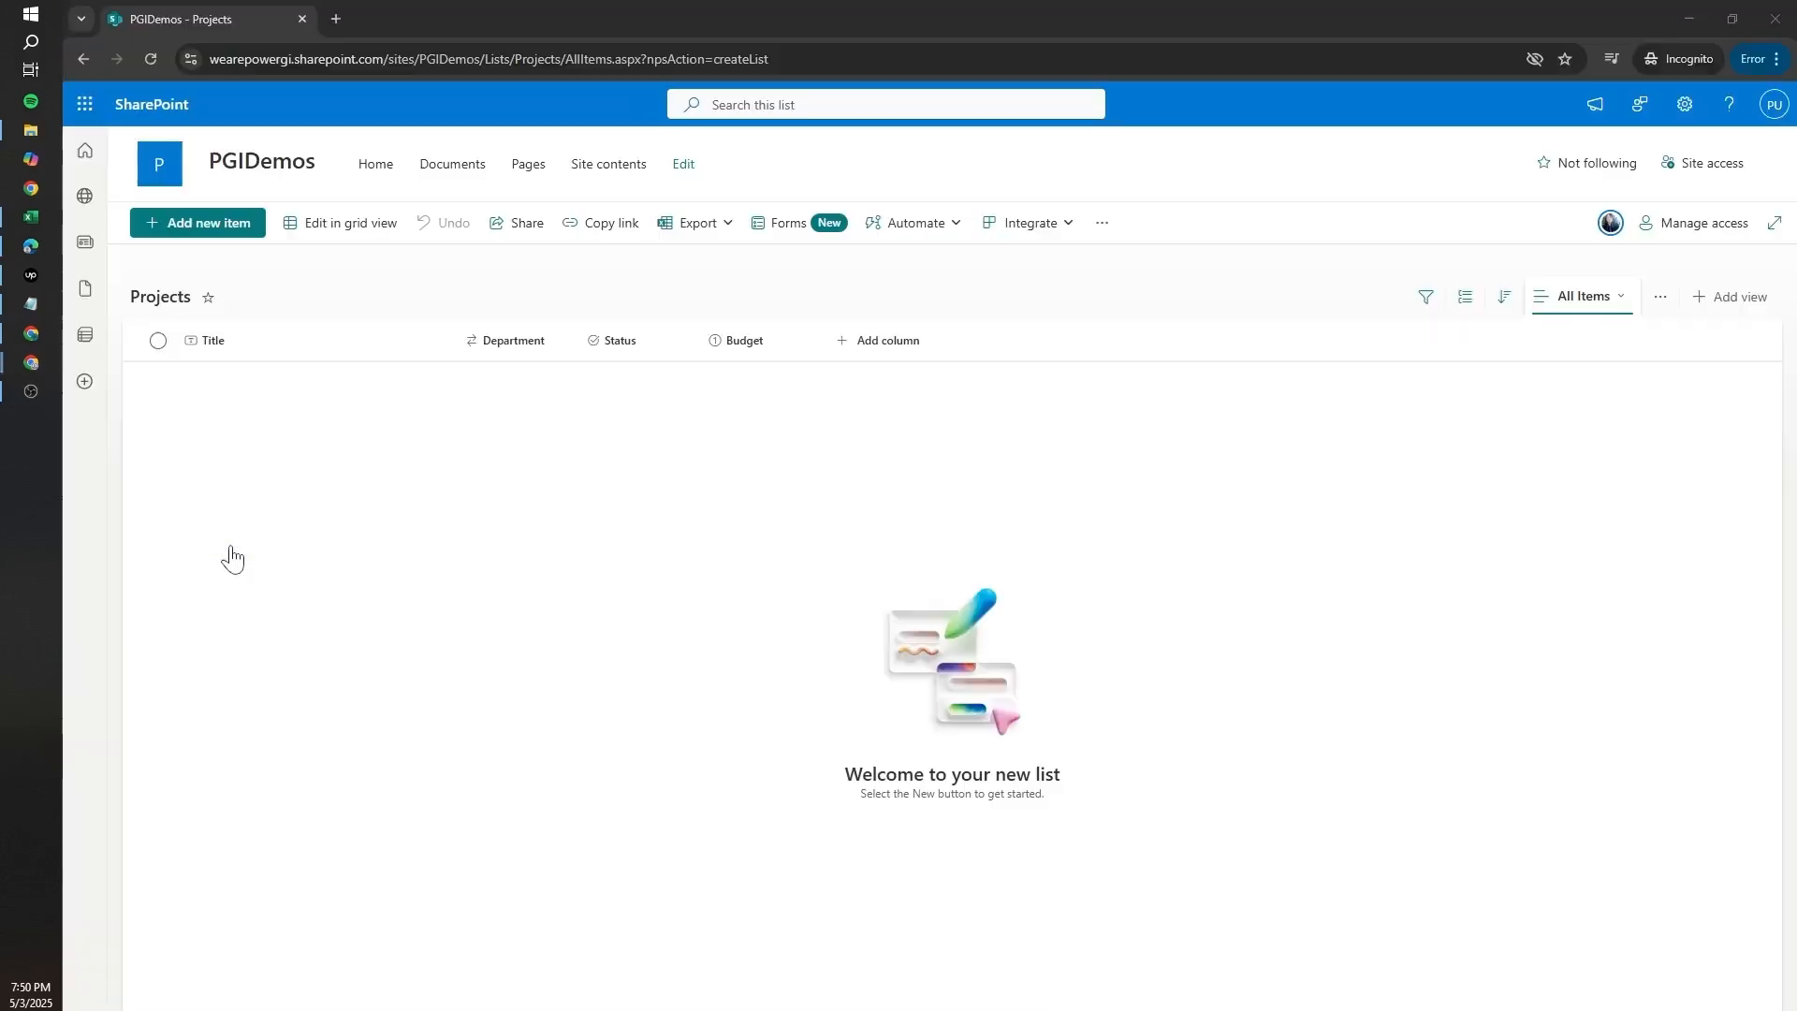
left_click(412, 59)
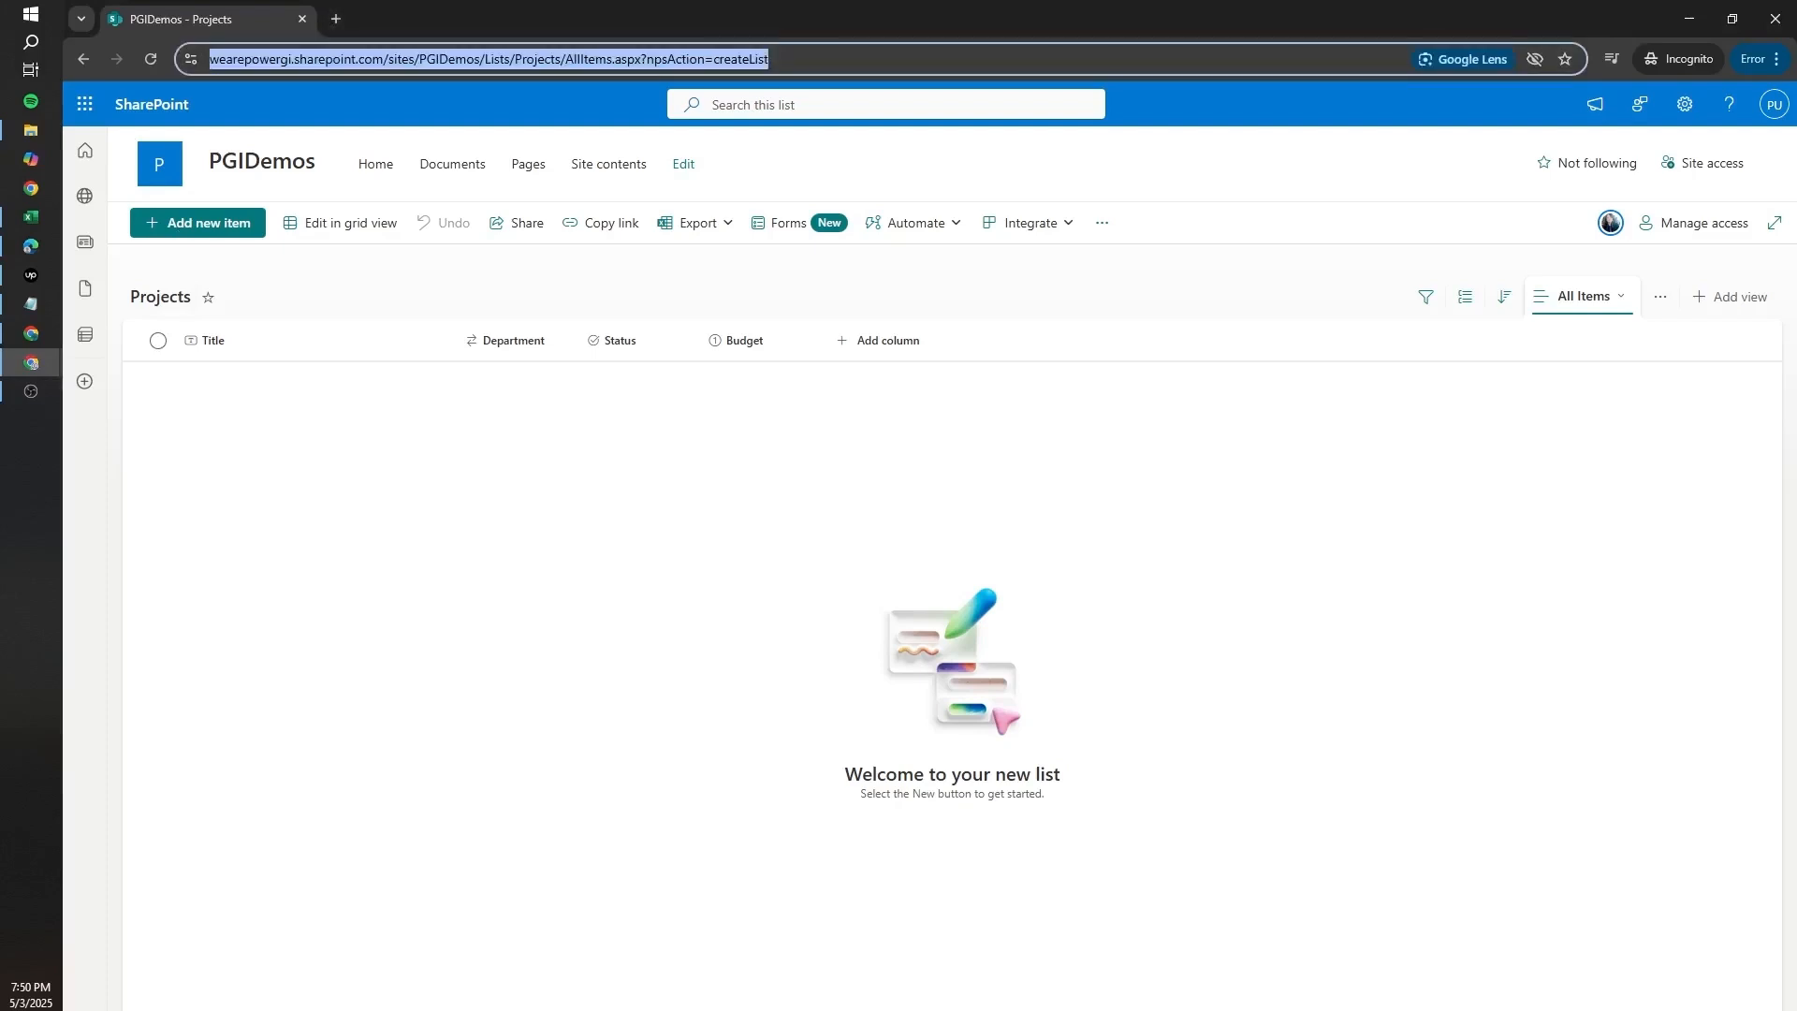
key("Return")
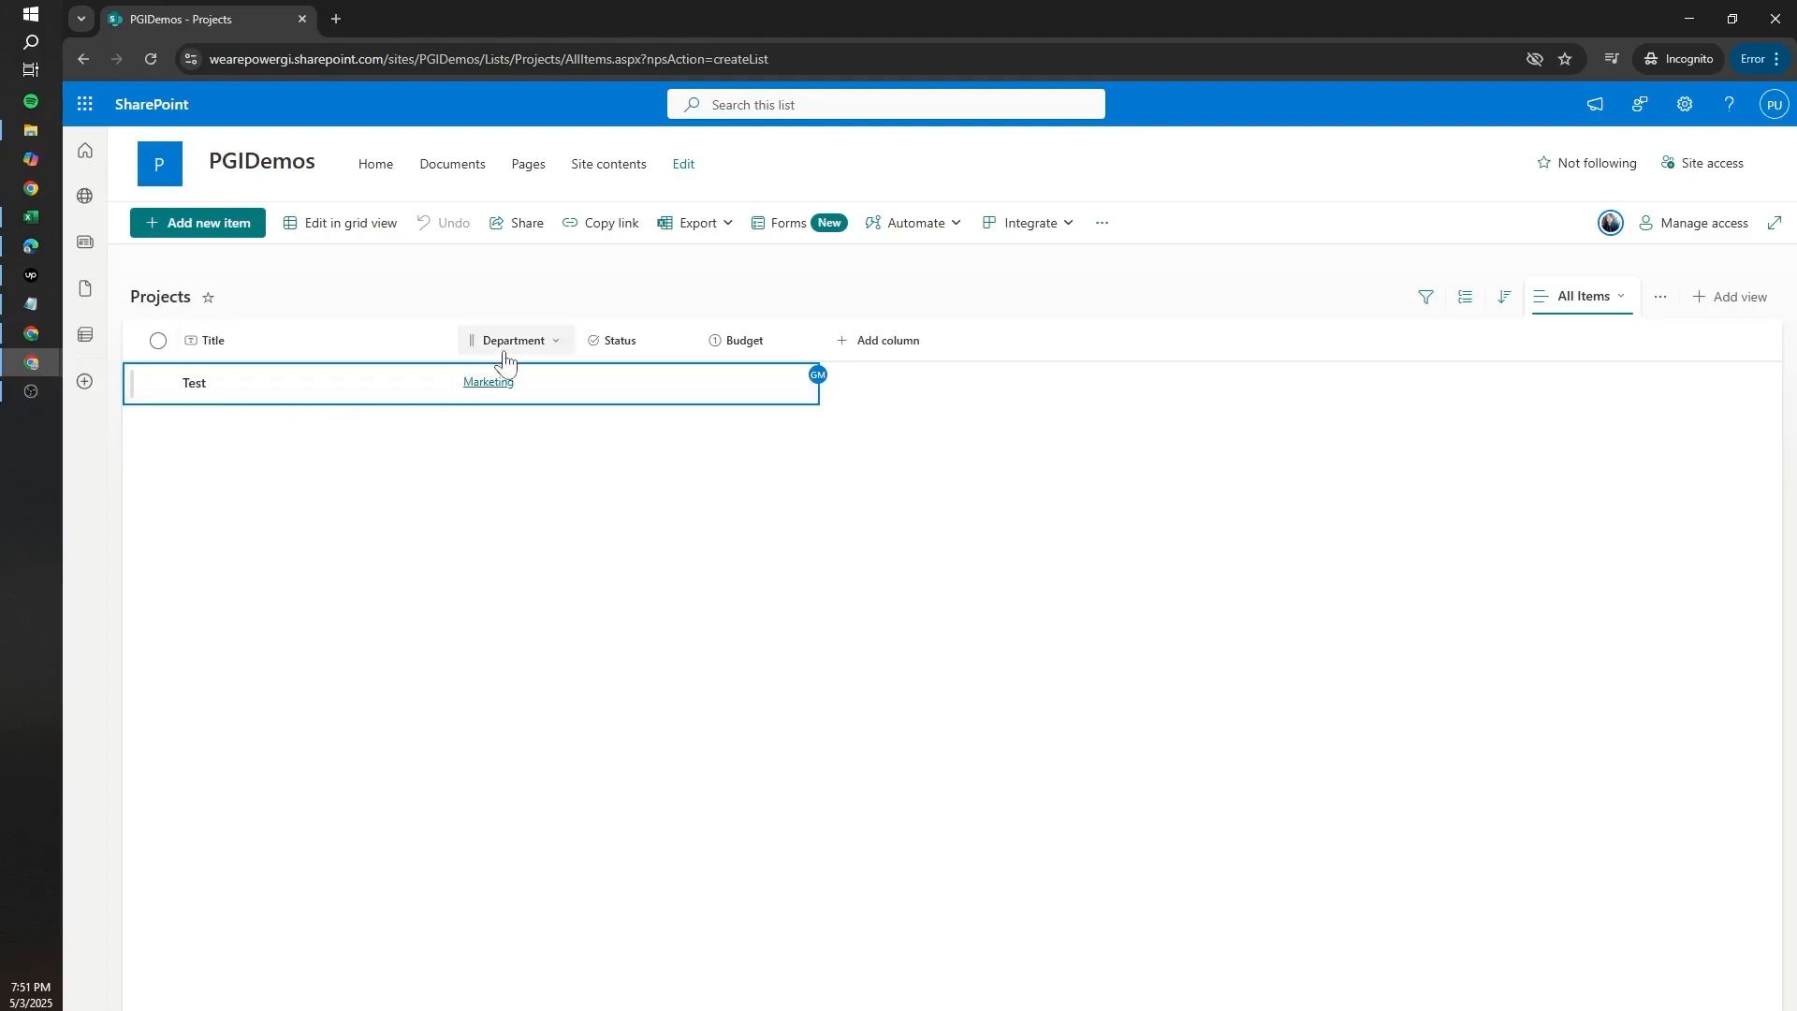
key("alt+Tab")
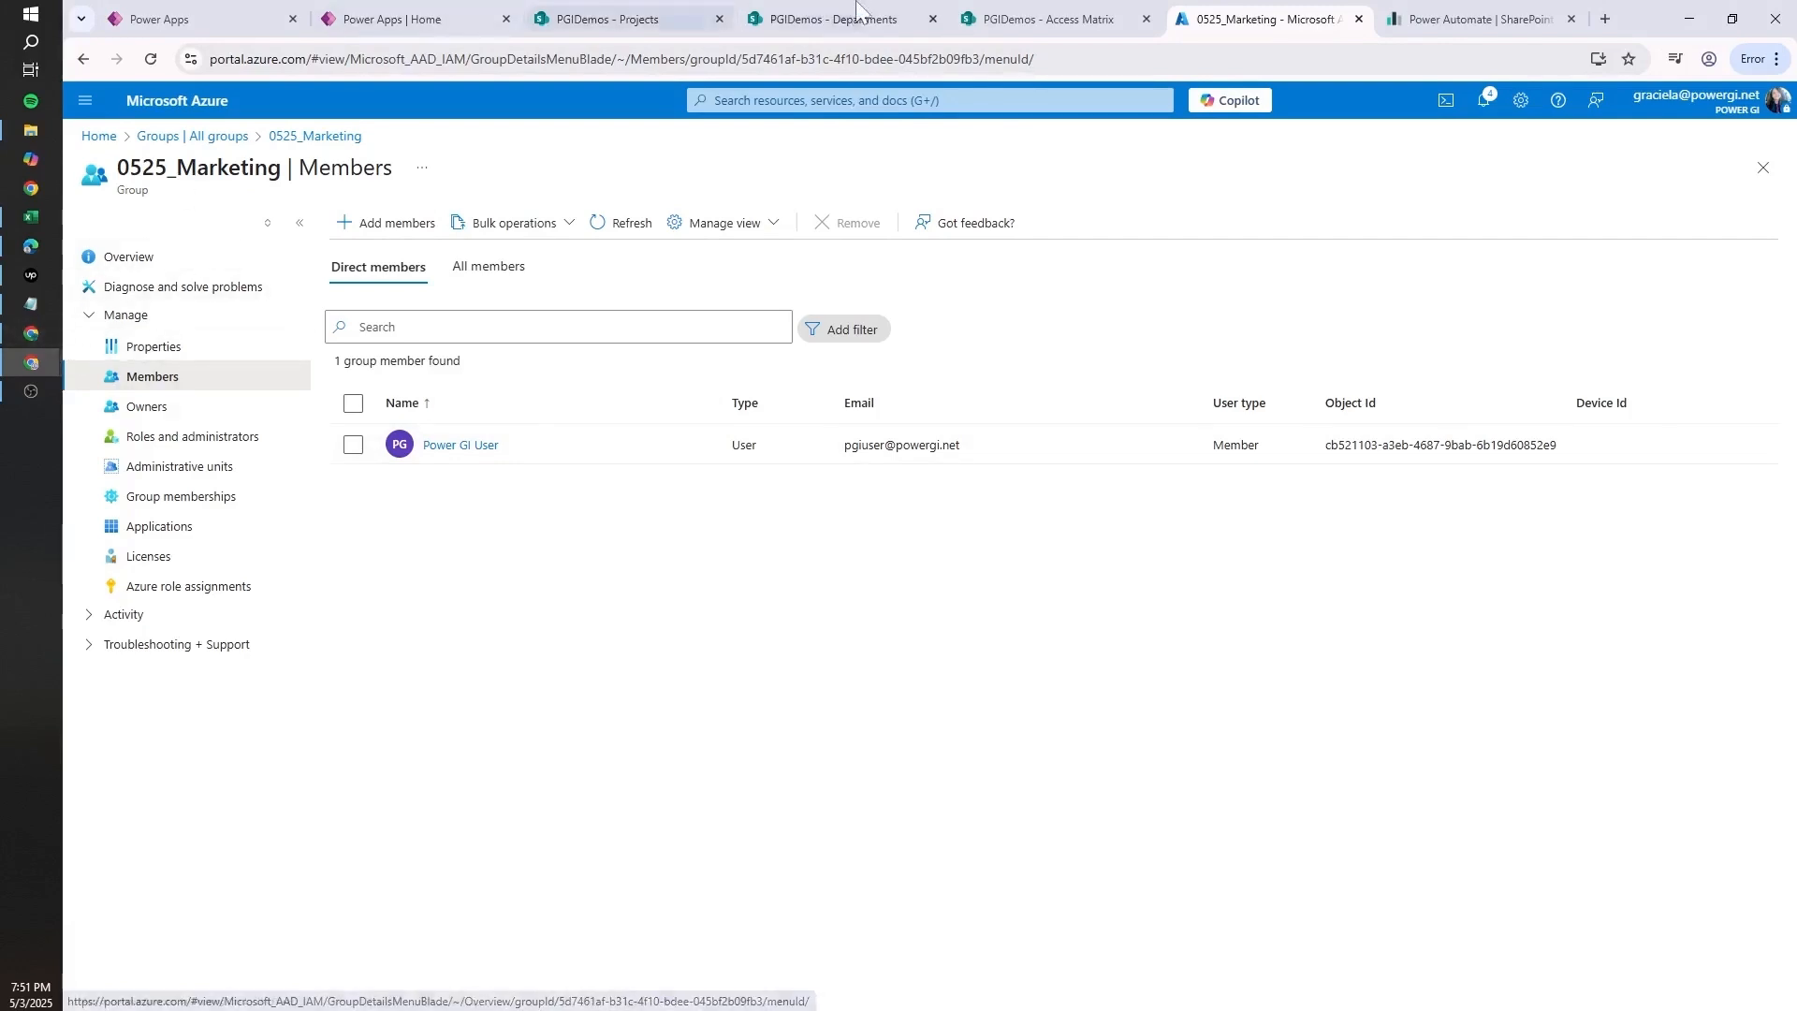
- Start a new Lookup column in the Access Matrix list, checking the entries of the Departments list along the way
left_click(1044, 11)
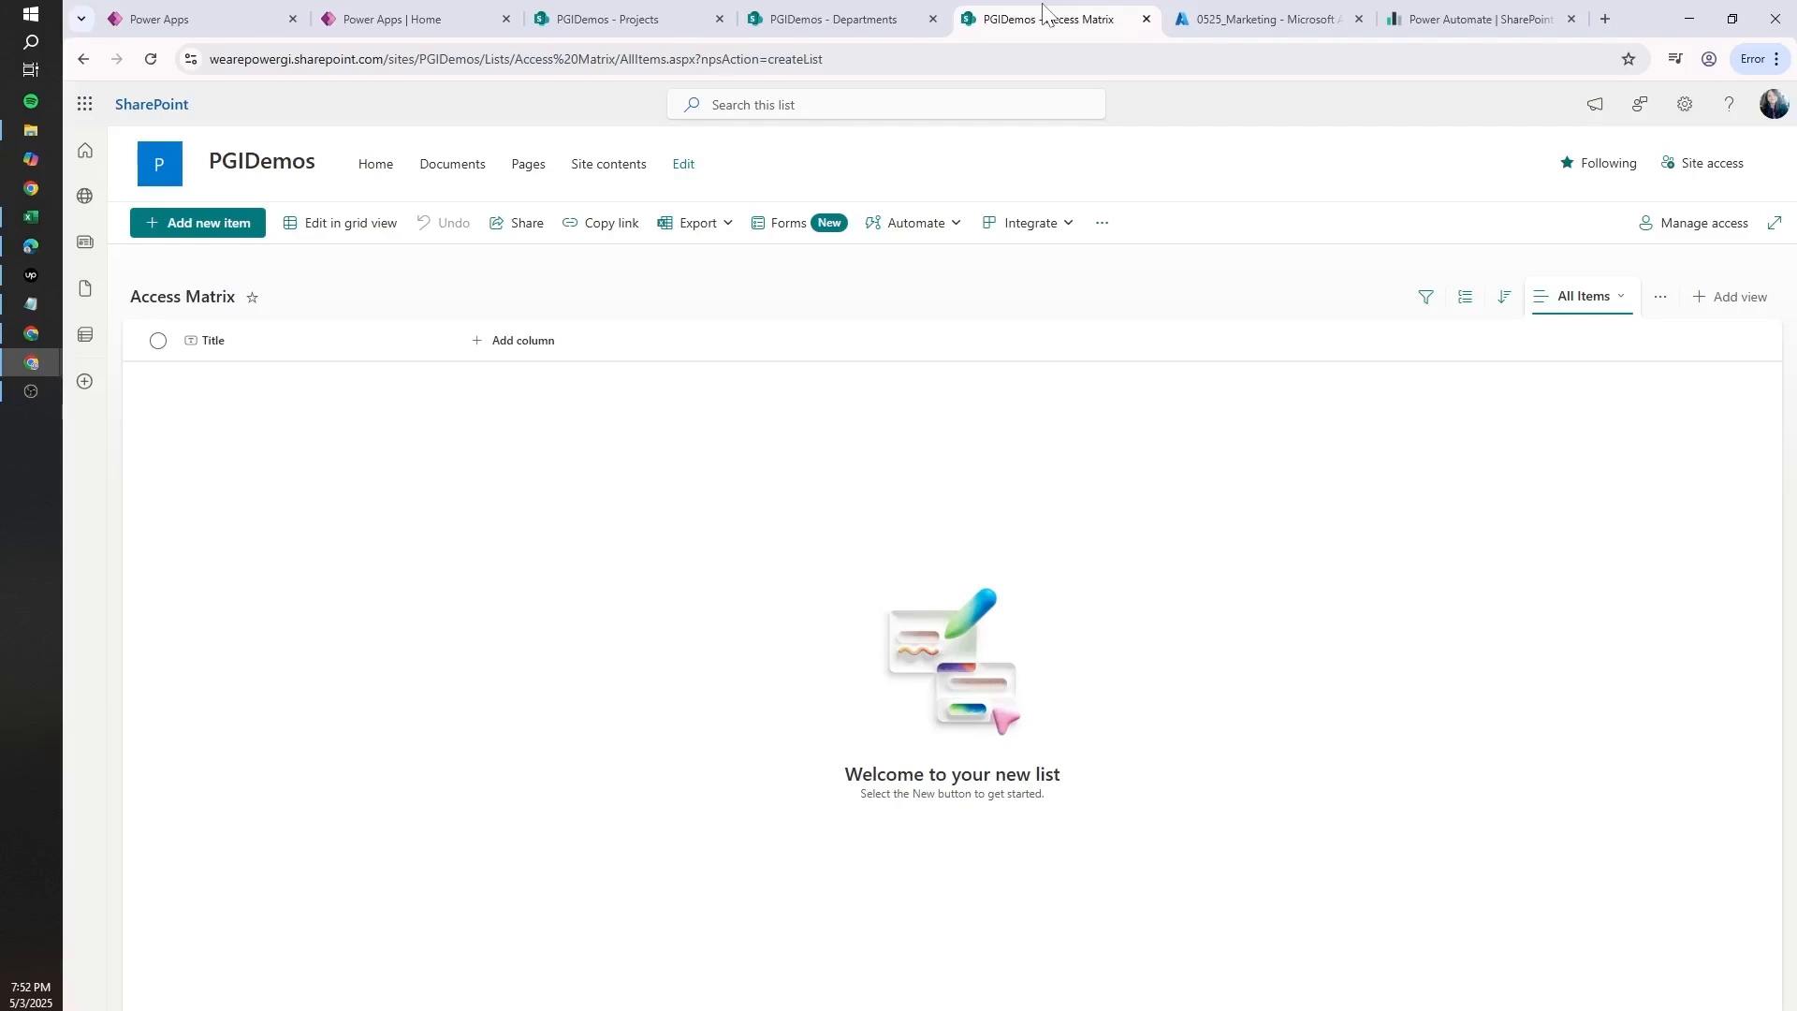
left_click(588, 354)
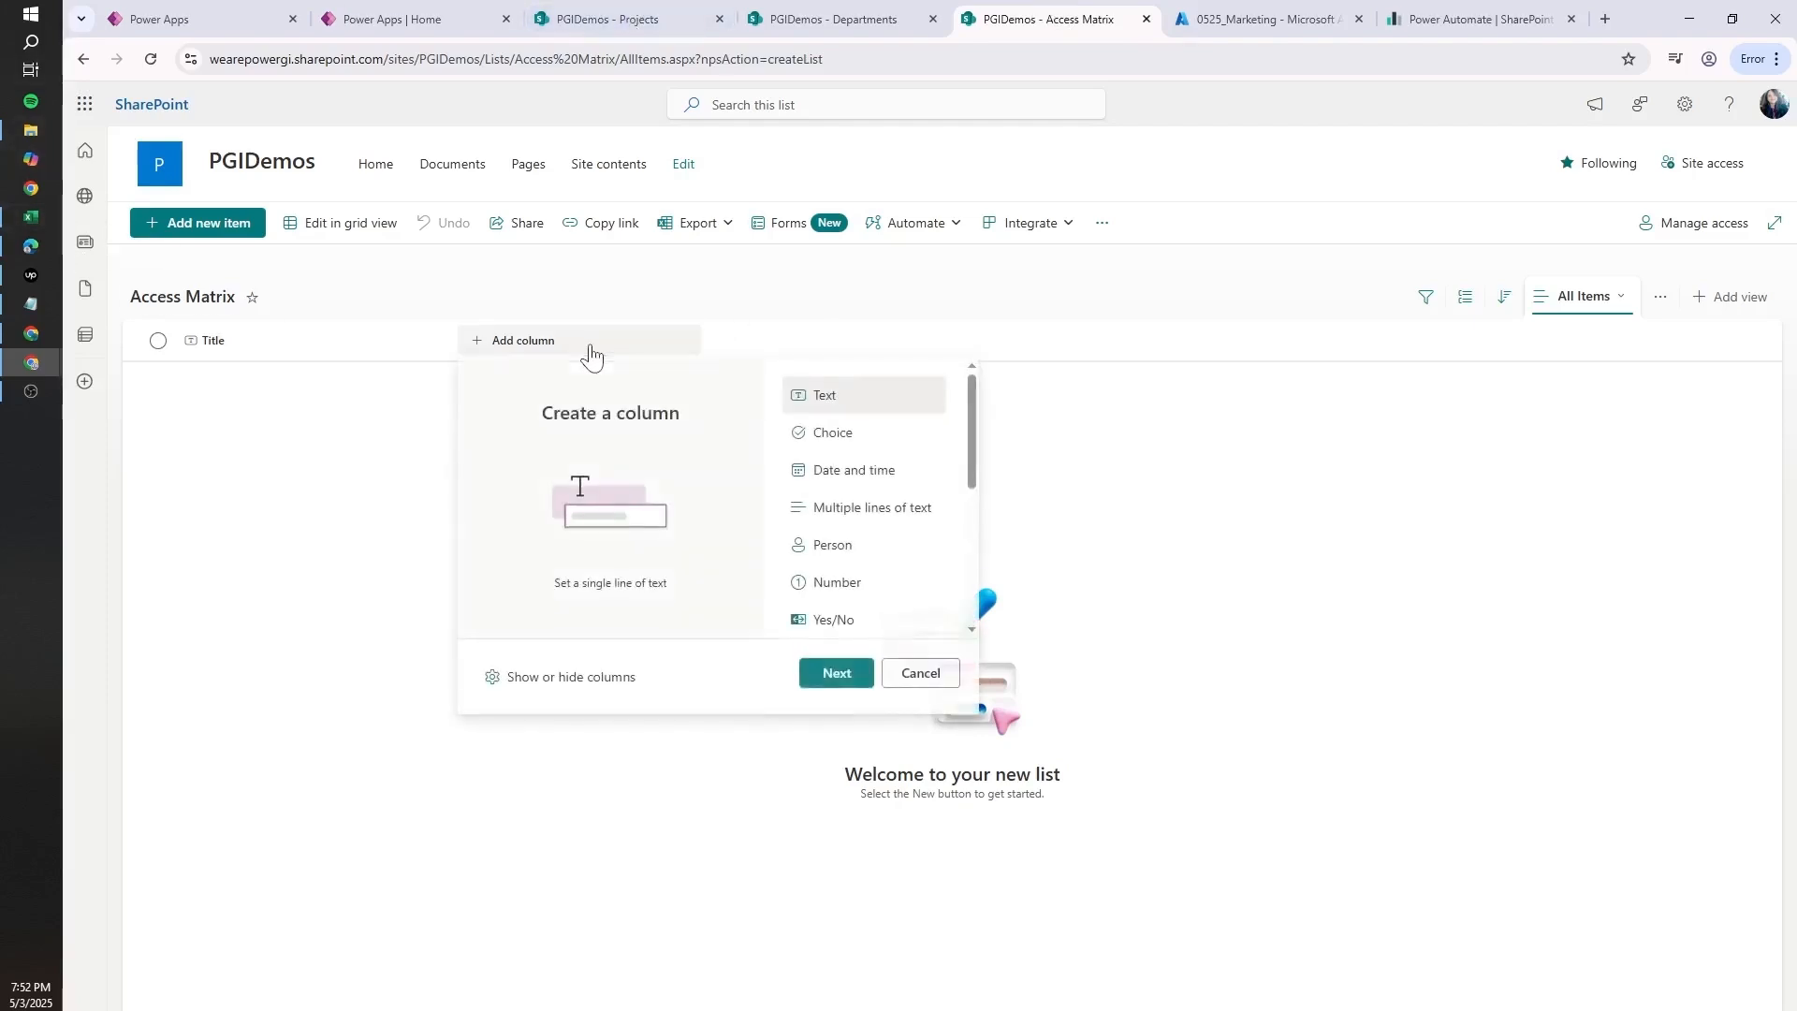
left_click(833, 19)
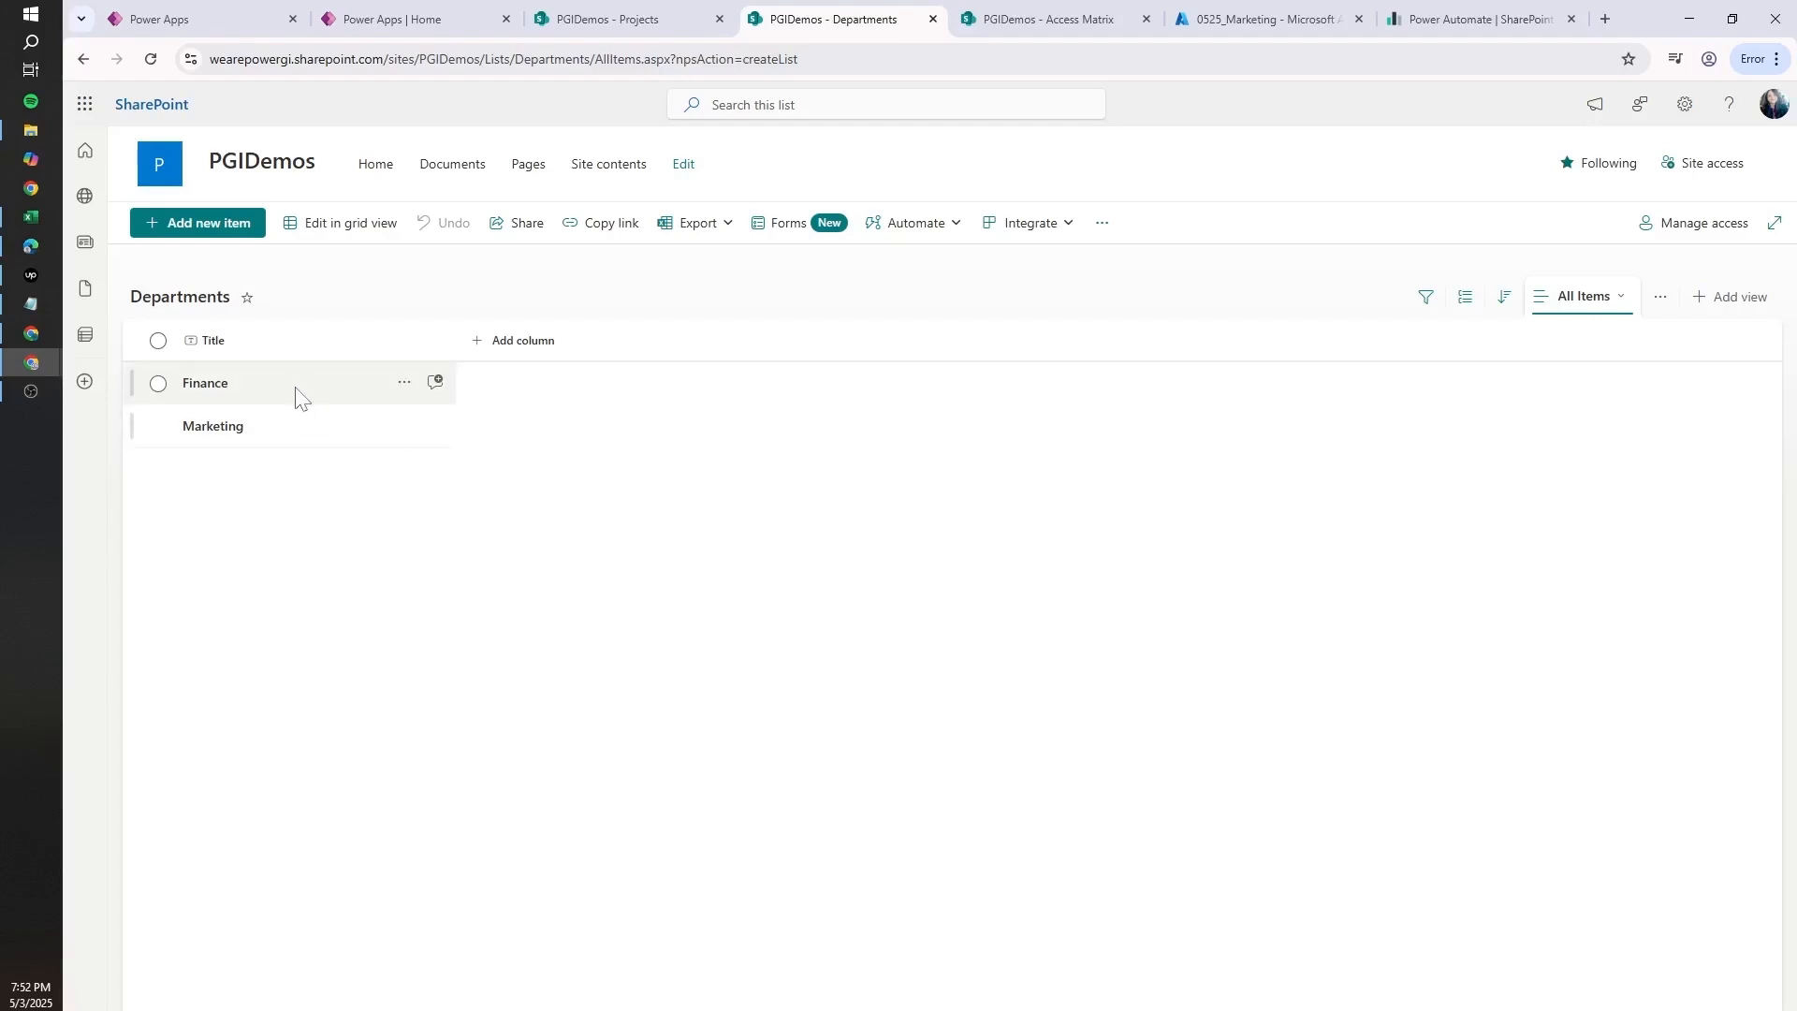
left_click(1030, 18)
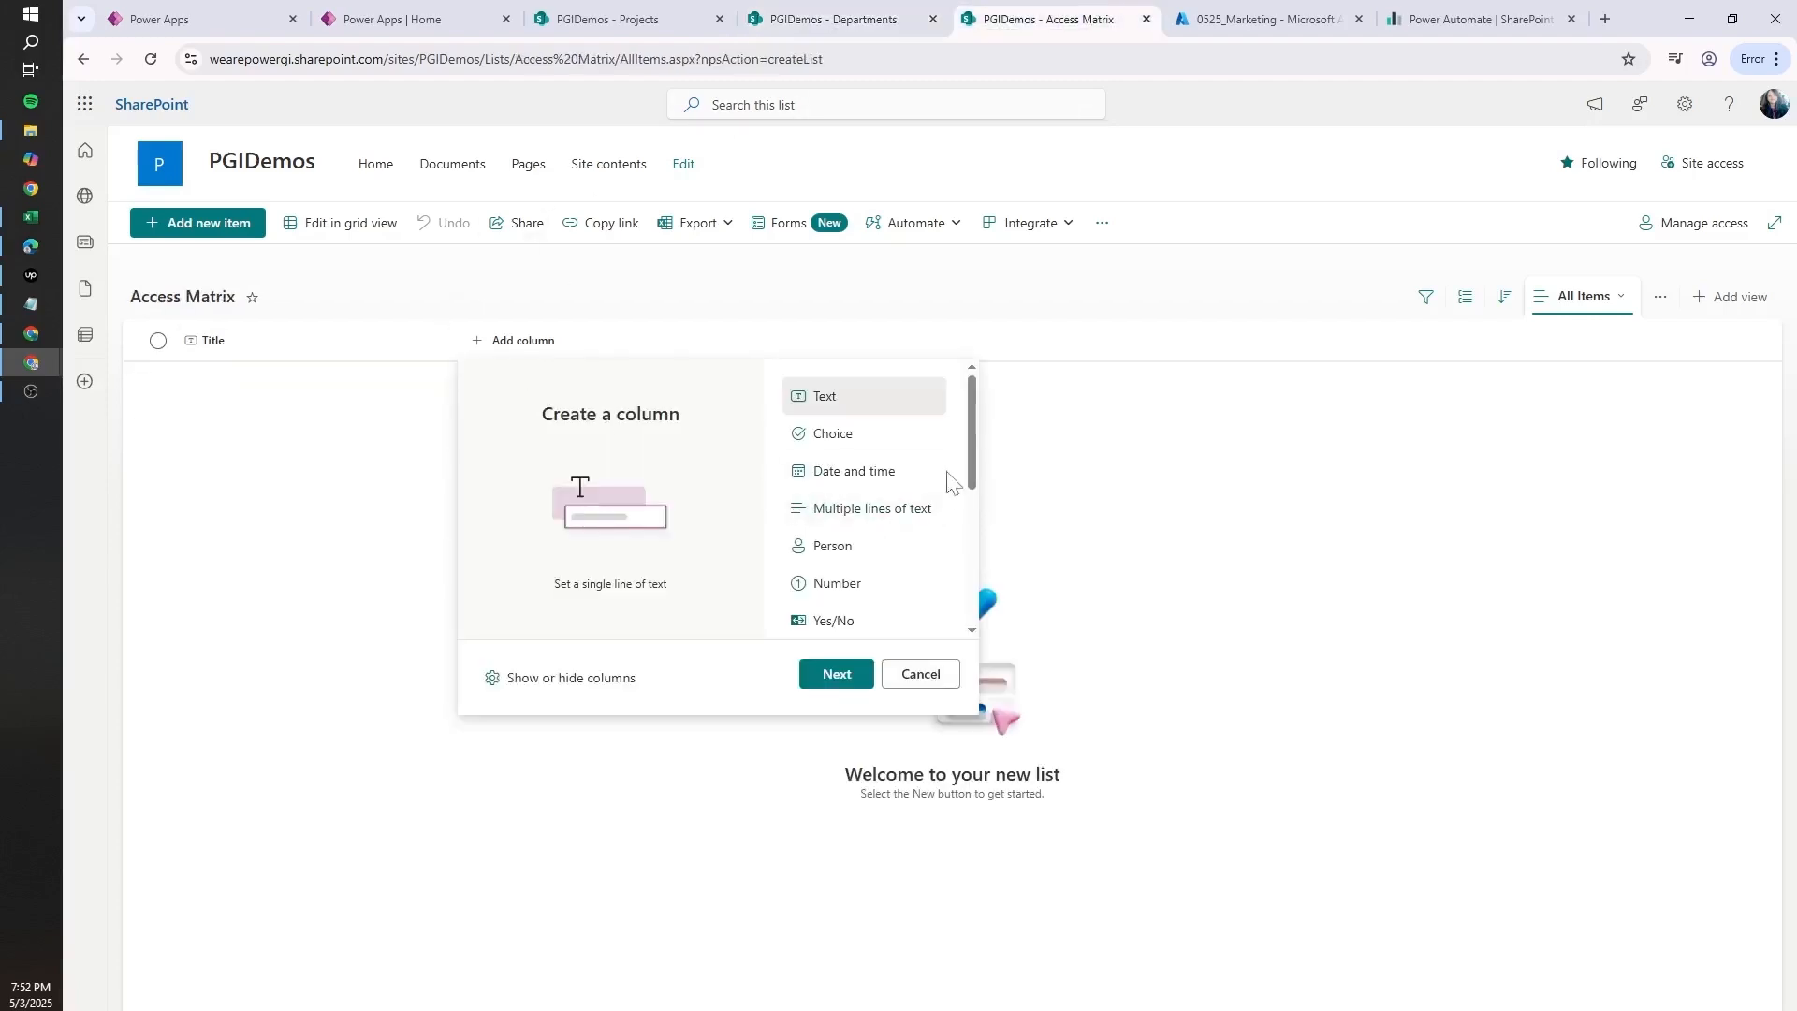
left_click_drag(971, 460, 973, 591)
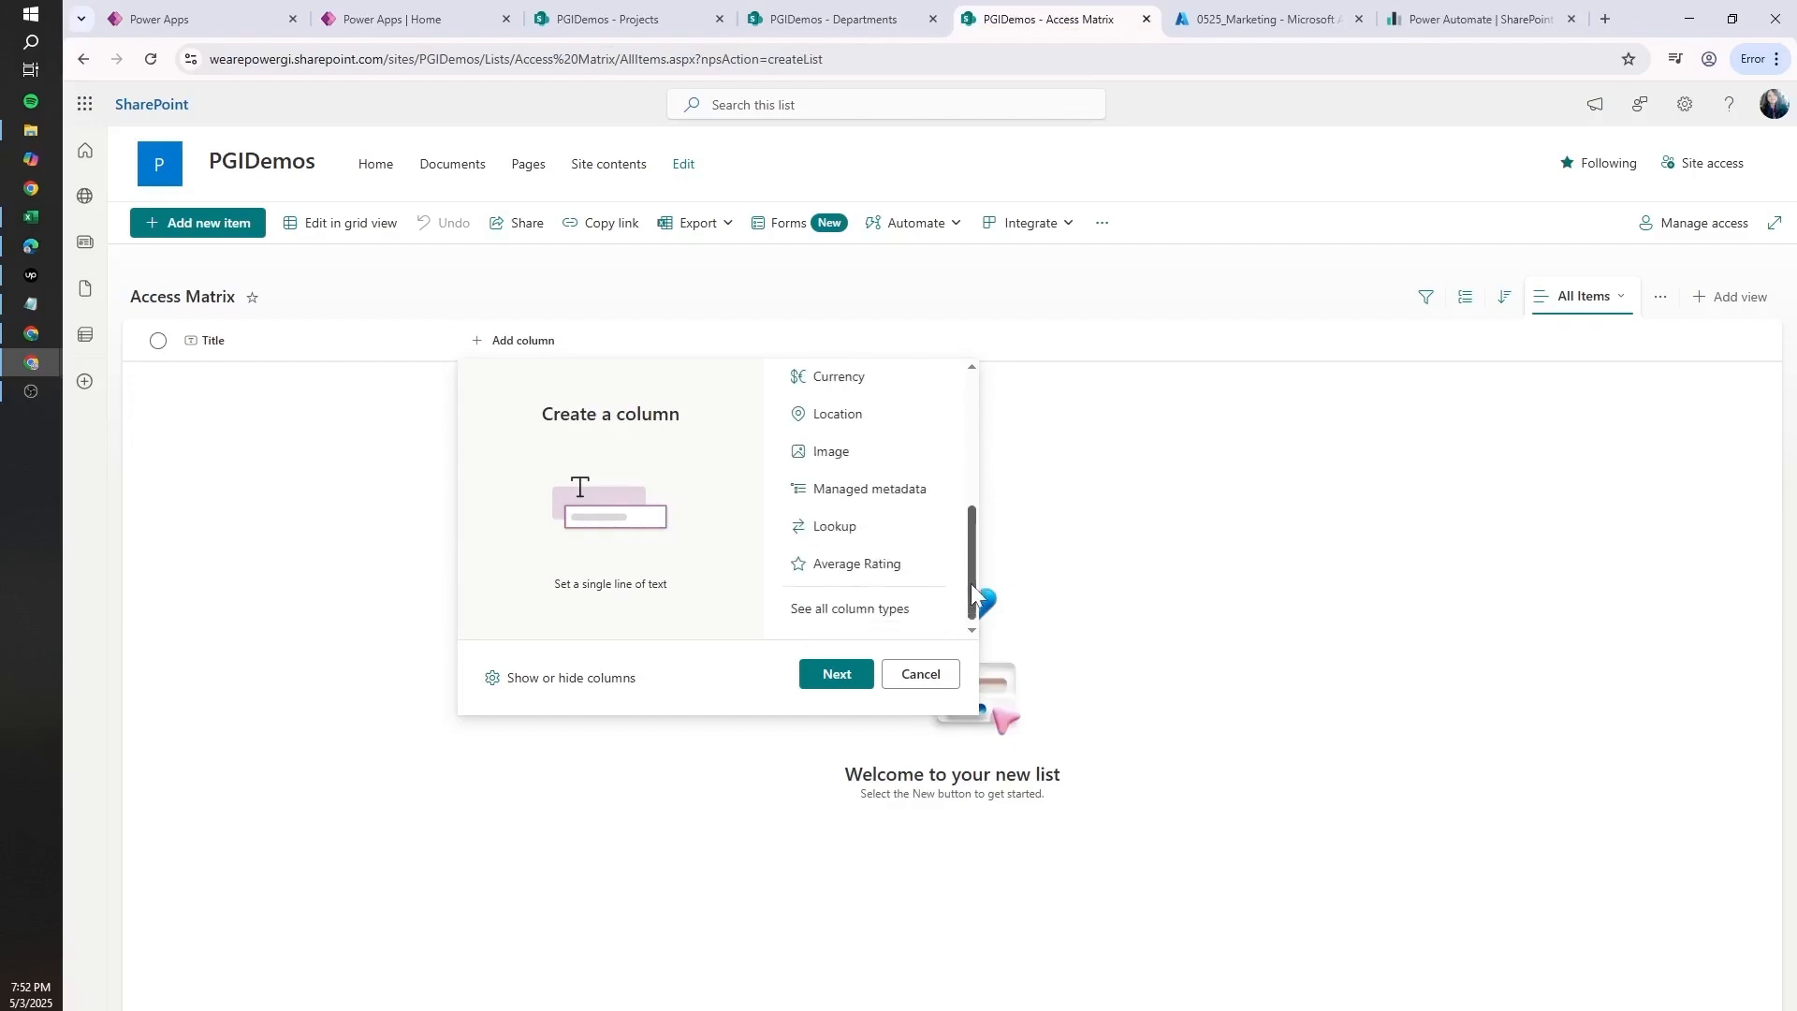
left_click(828, 527)
left_click(836, 674)
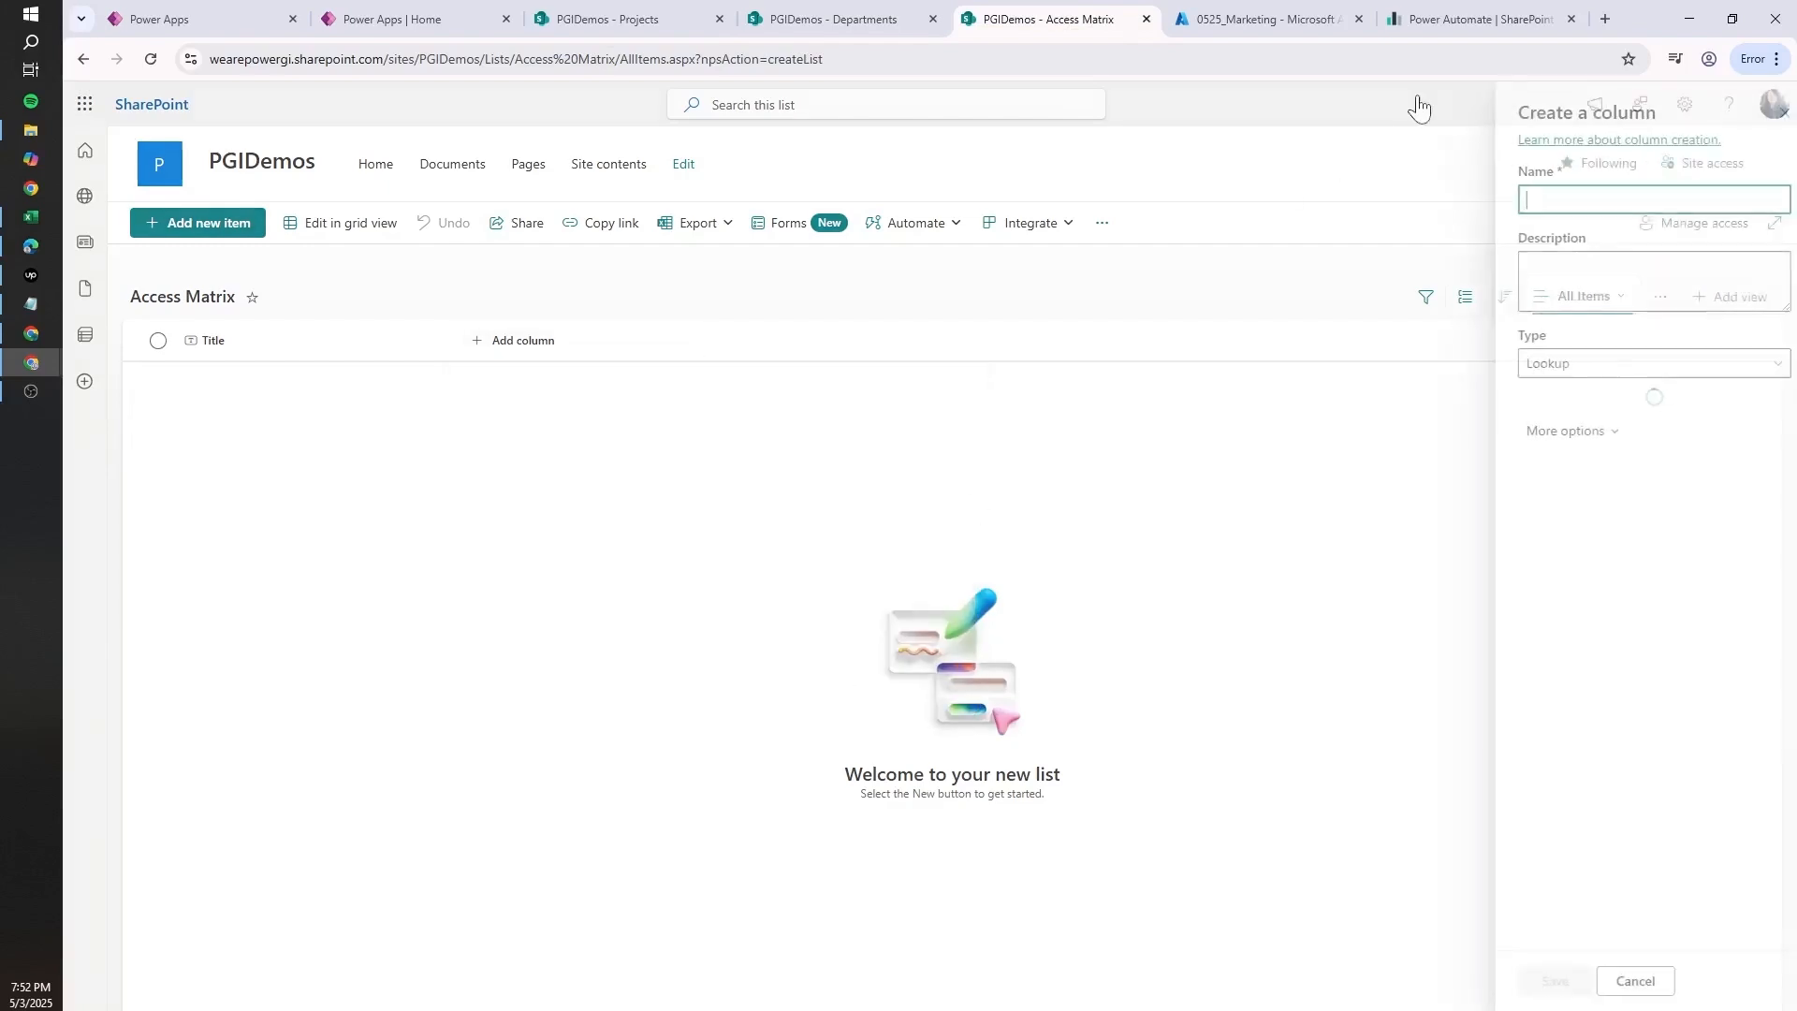
- Name the lookup column Department, source it from the Title column of the Departments list, and save it
type("De")
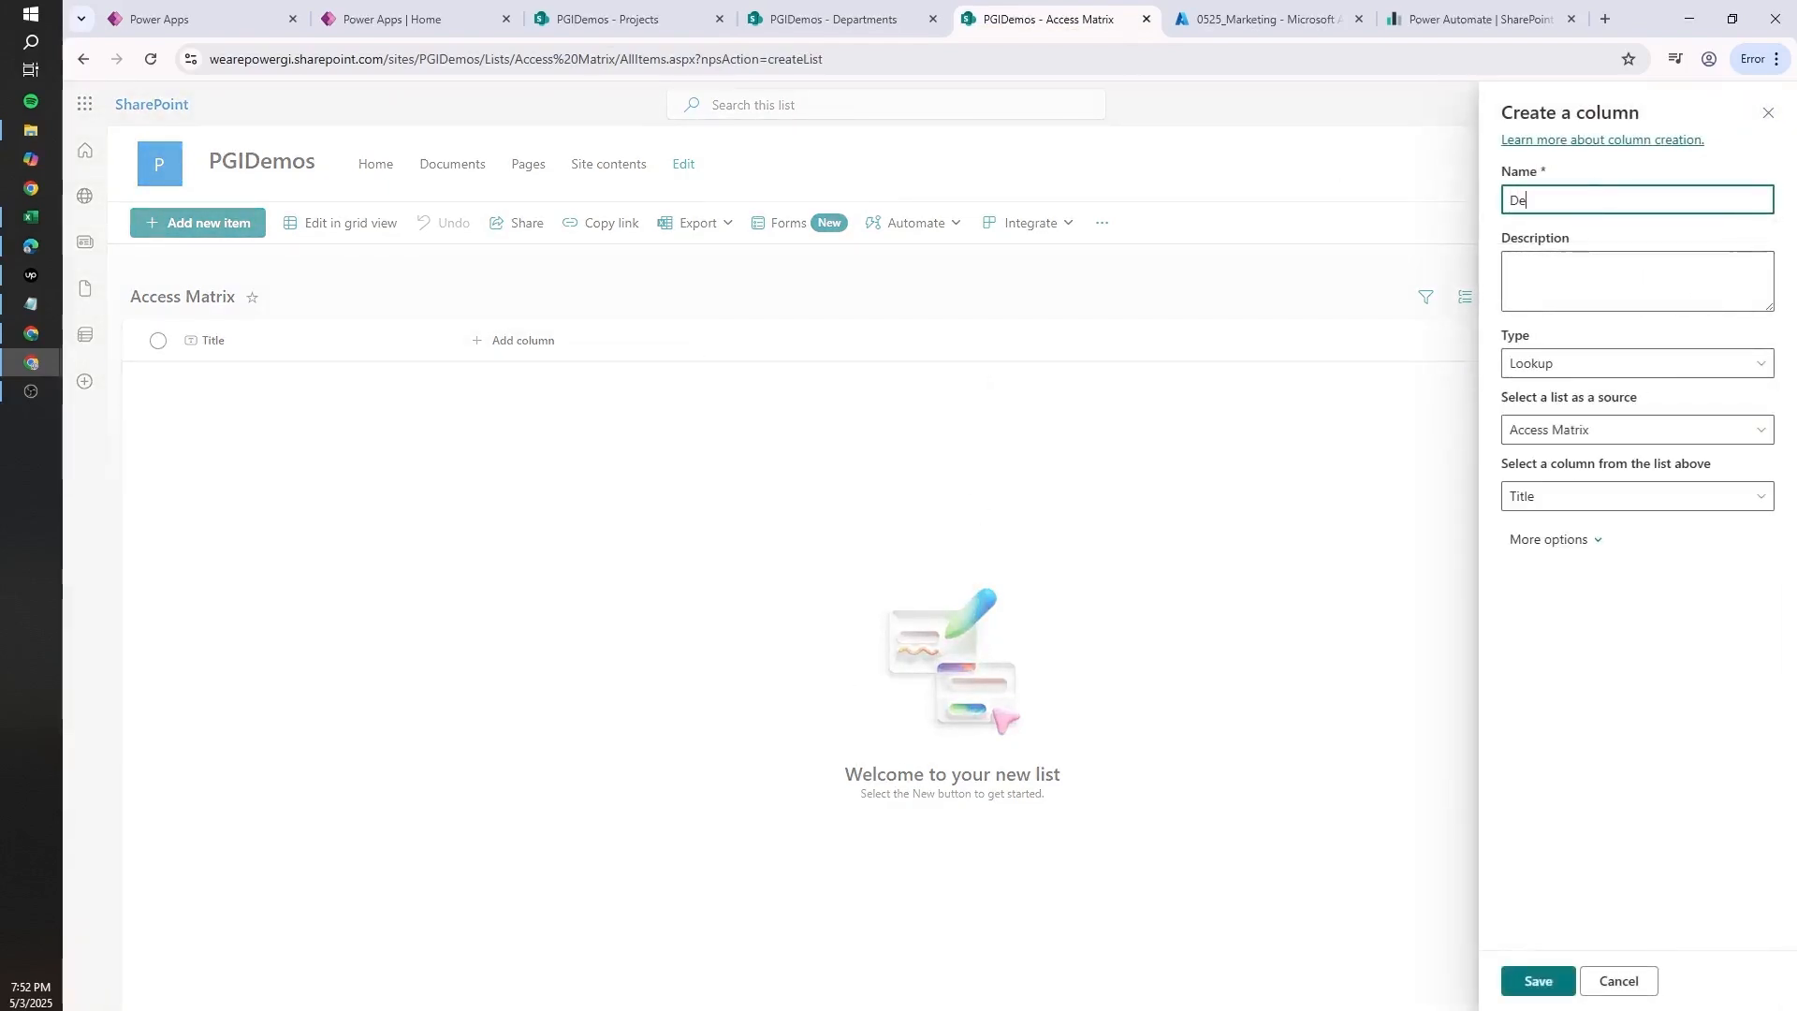
type("partment")
left_click(1552, 432)
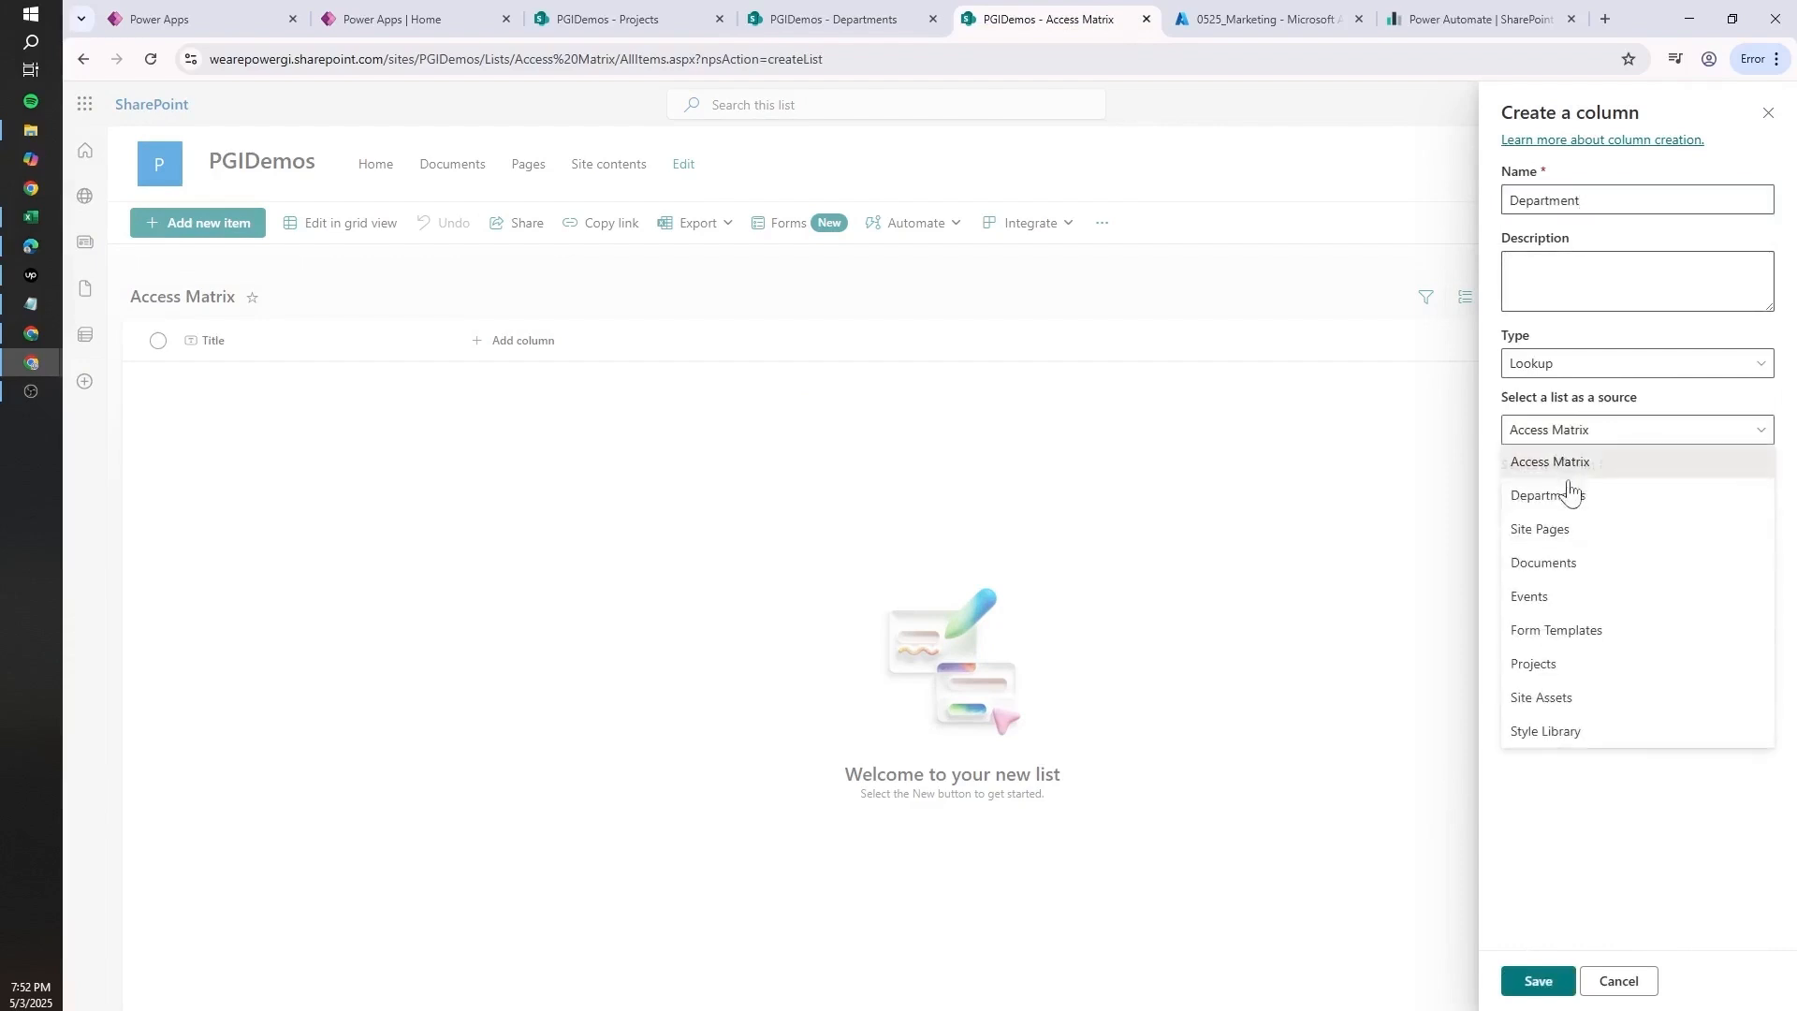
left_click(1556, 496)
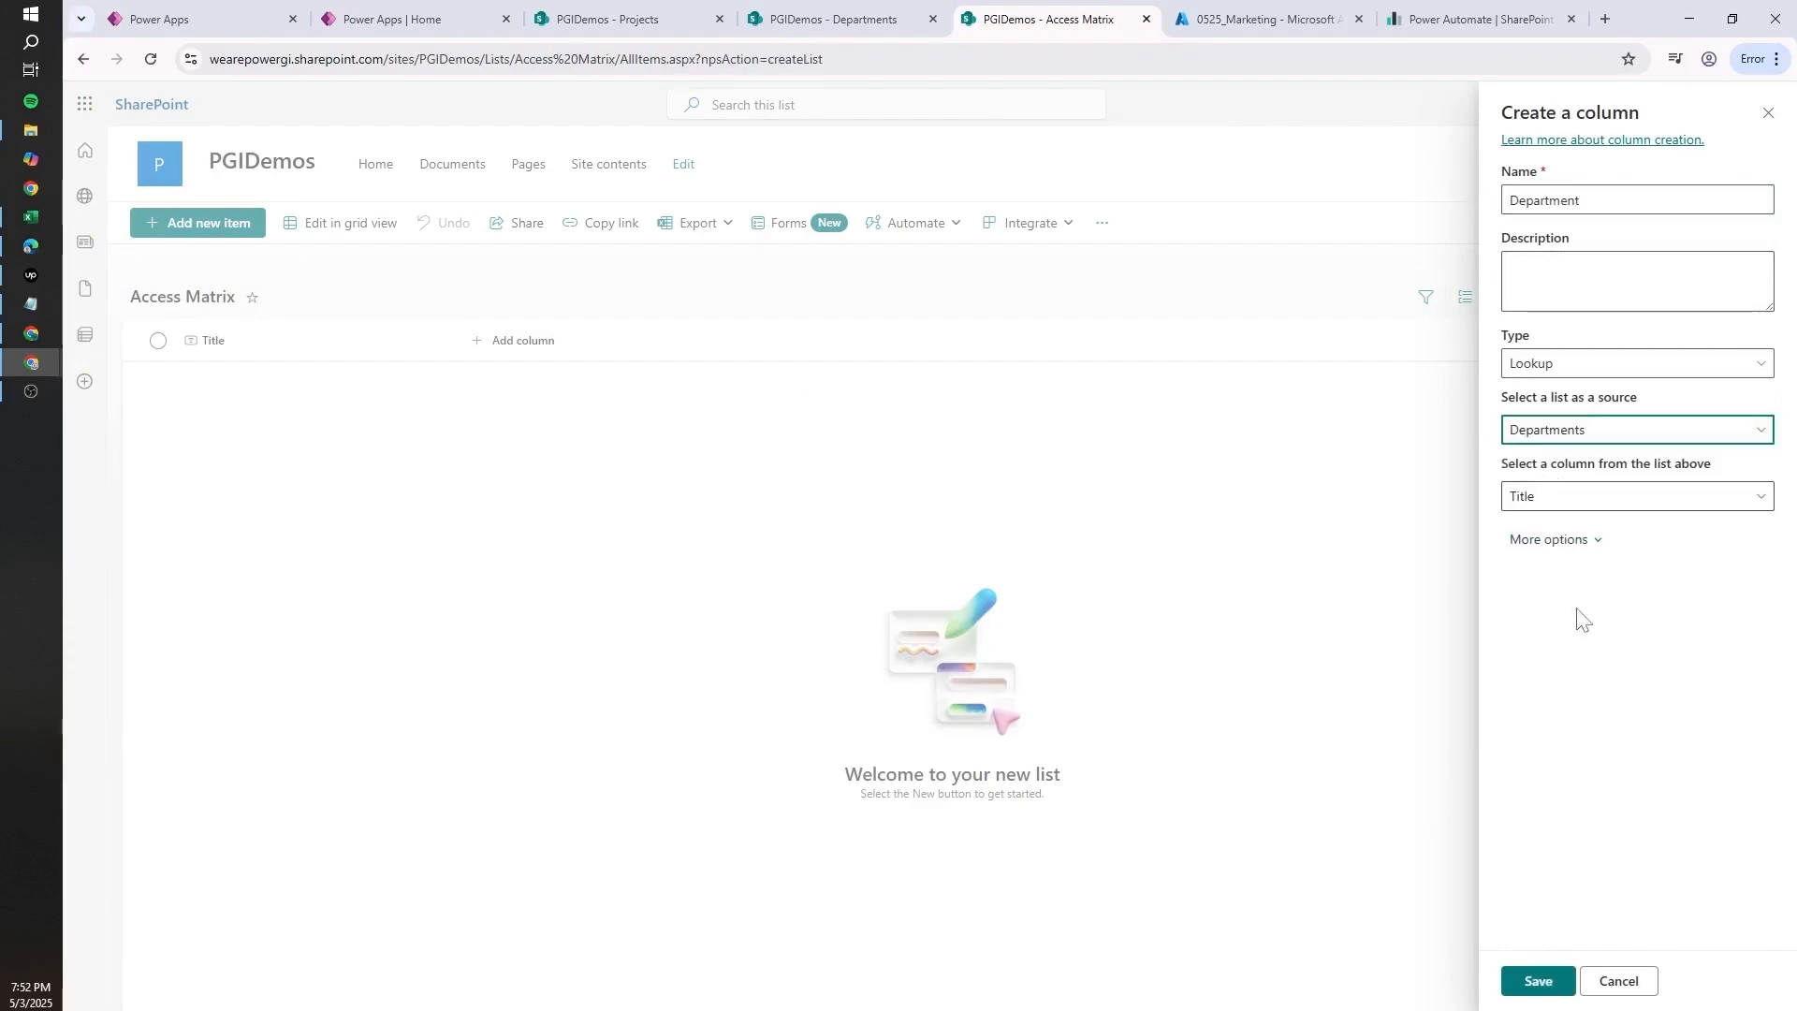
left_click(1561, 510)
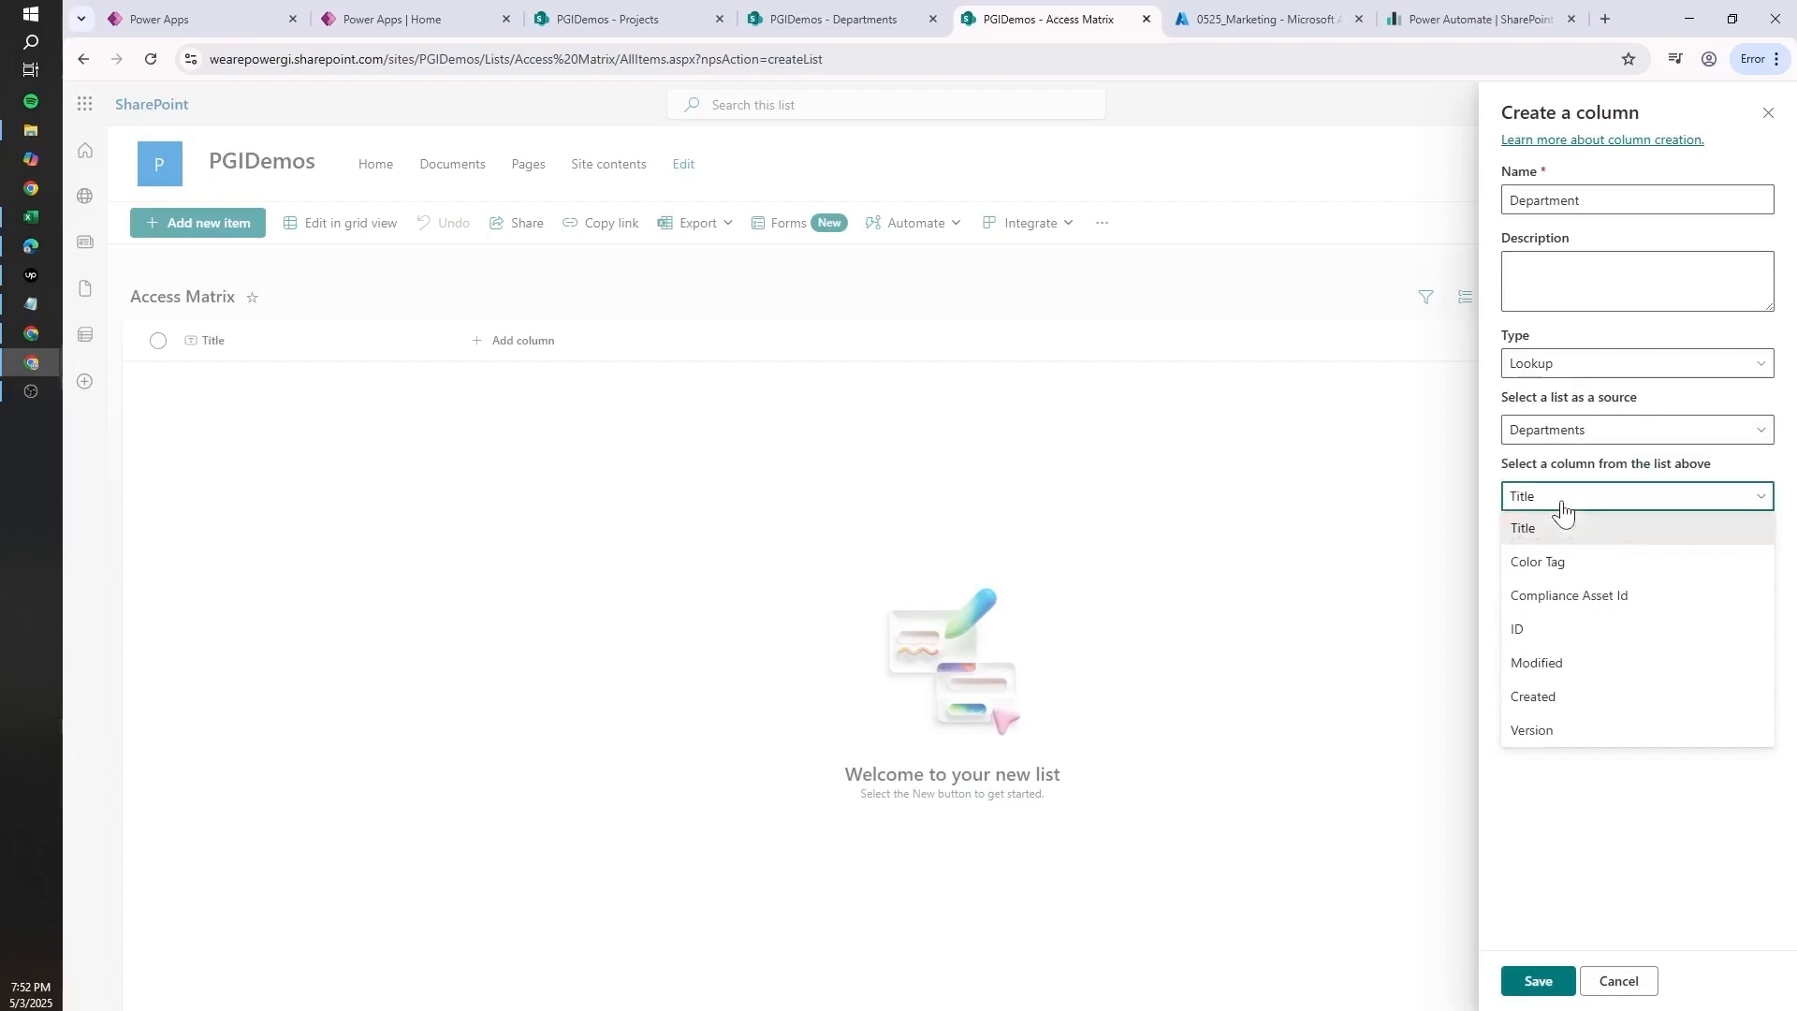
left_click(1563, 525)
left_click(896, 11)
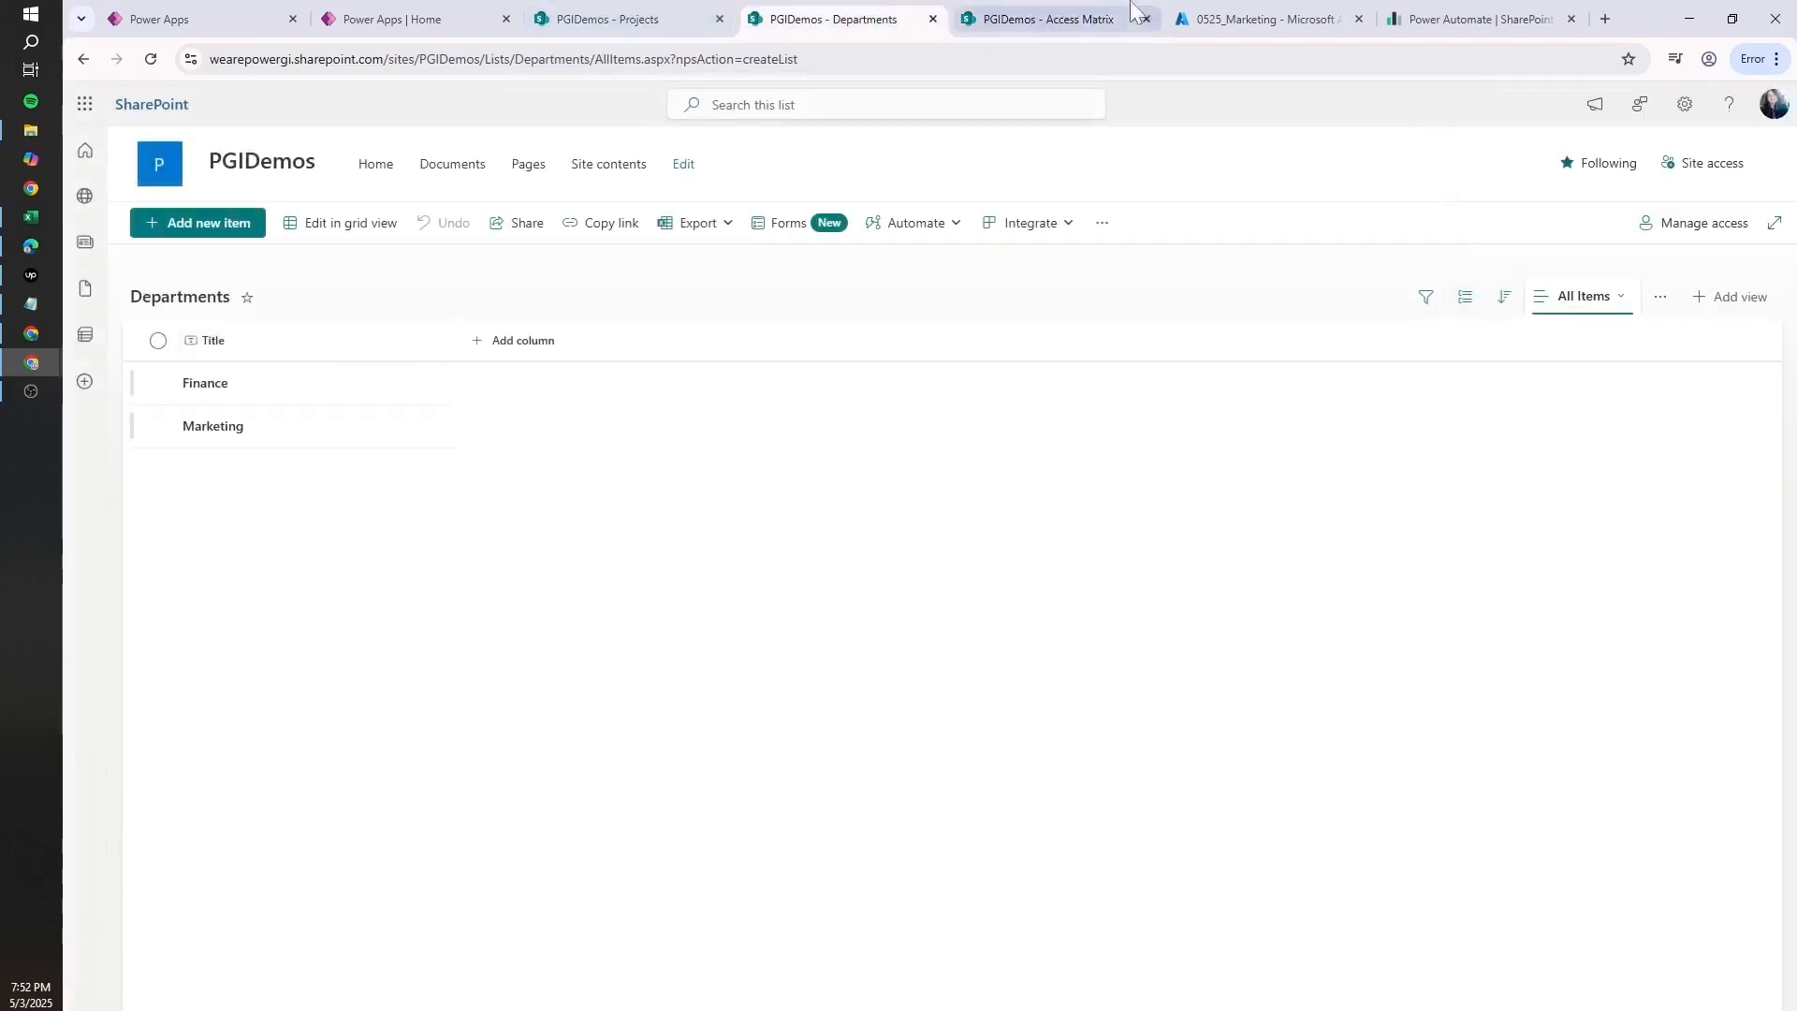
left_click(1067, 18)
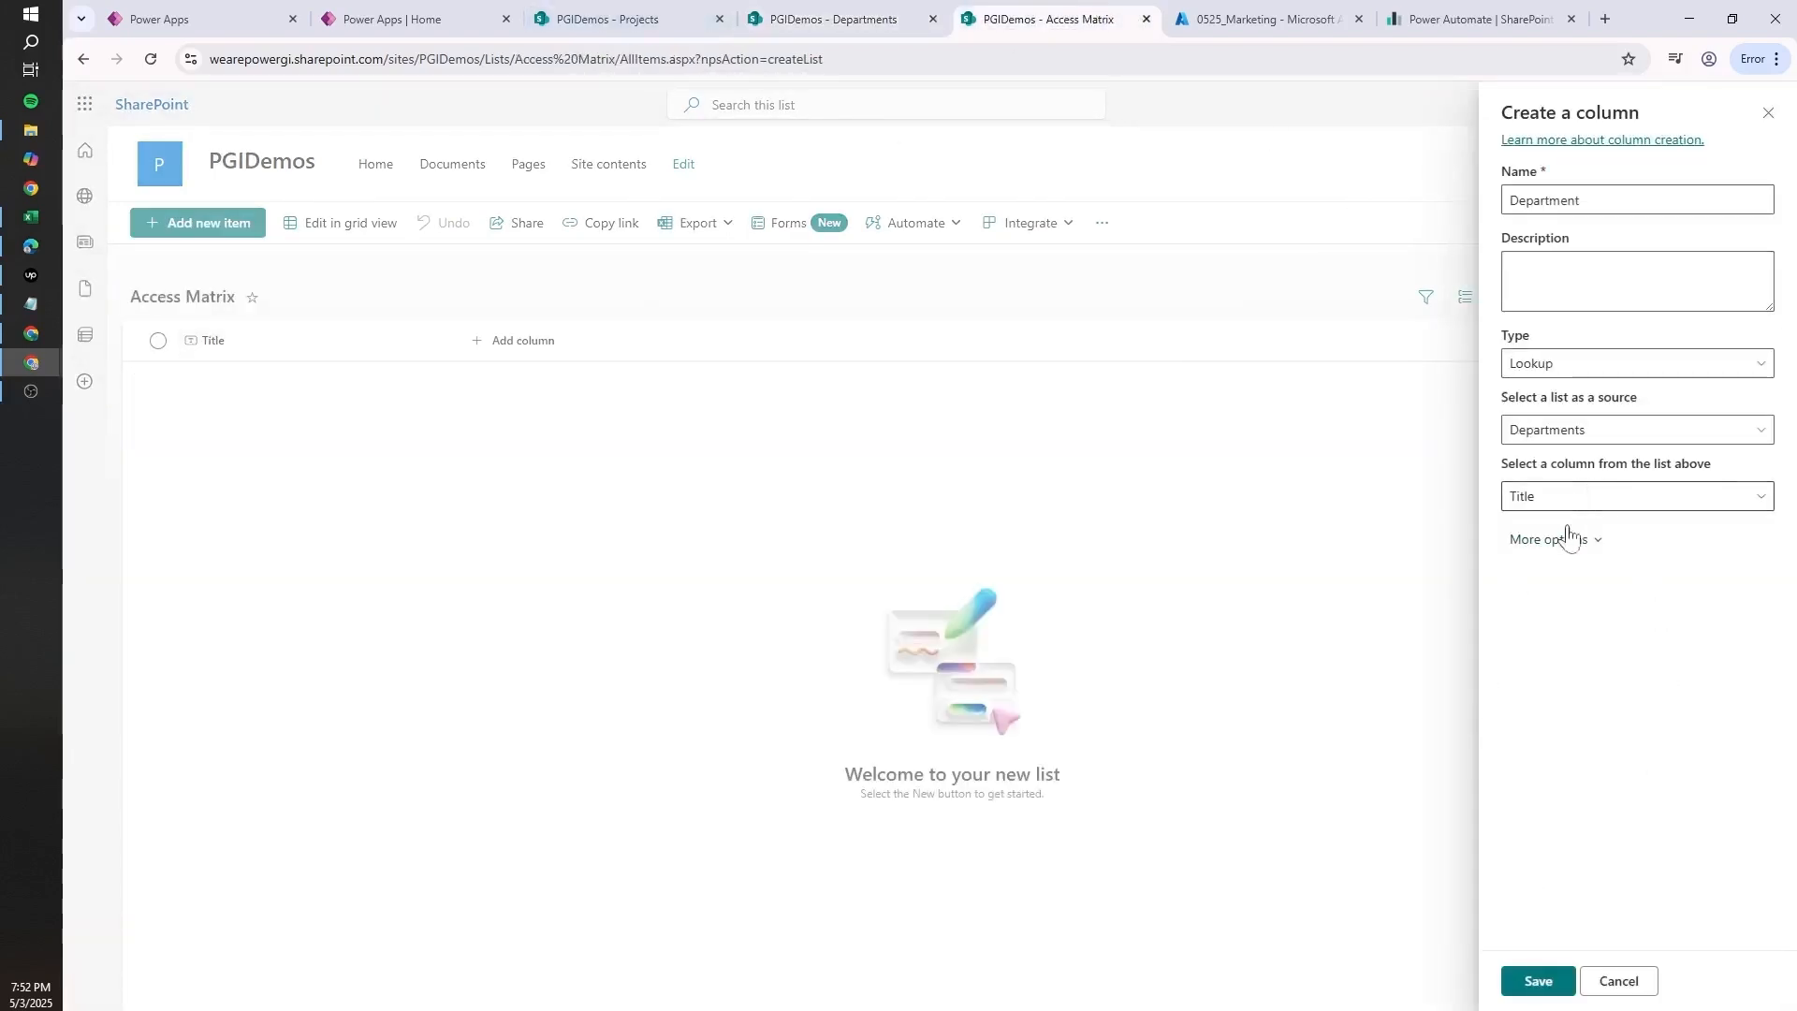
left_click(1539, 980)
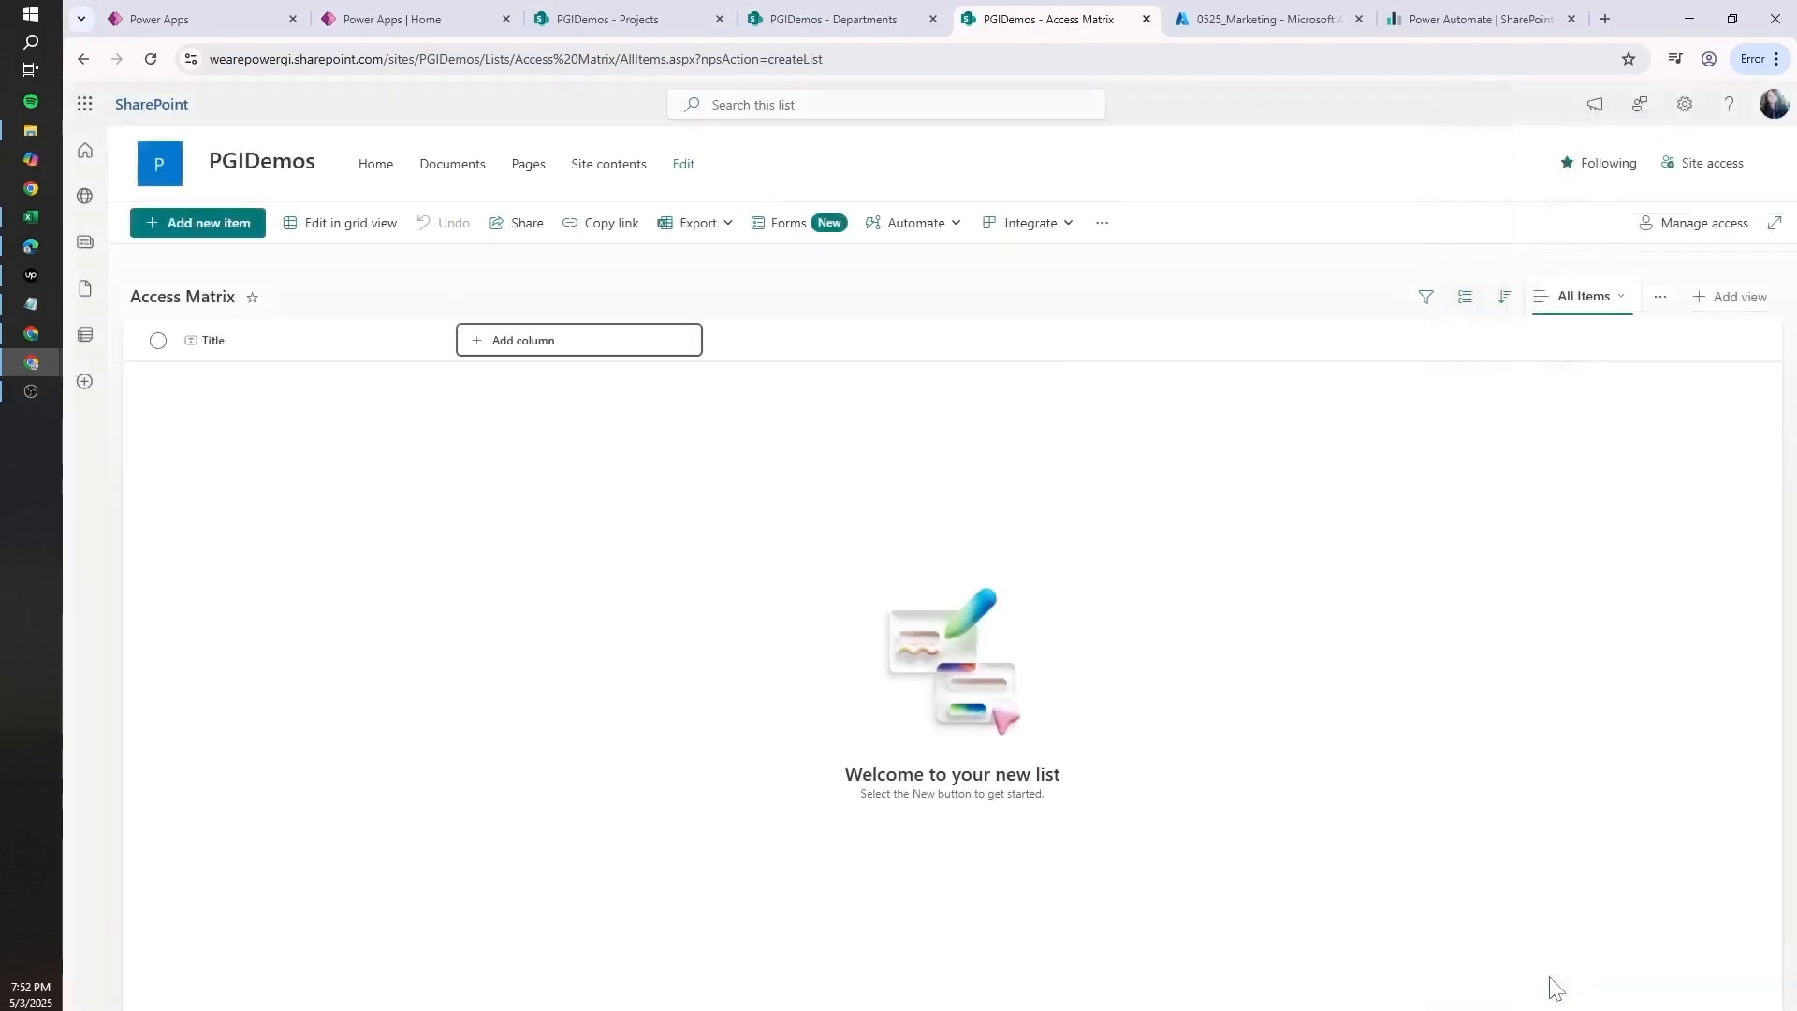
- Add a Choice column named Access_Type to the Access Matrix list with only the choices View and Edit
left_click(627, 343)
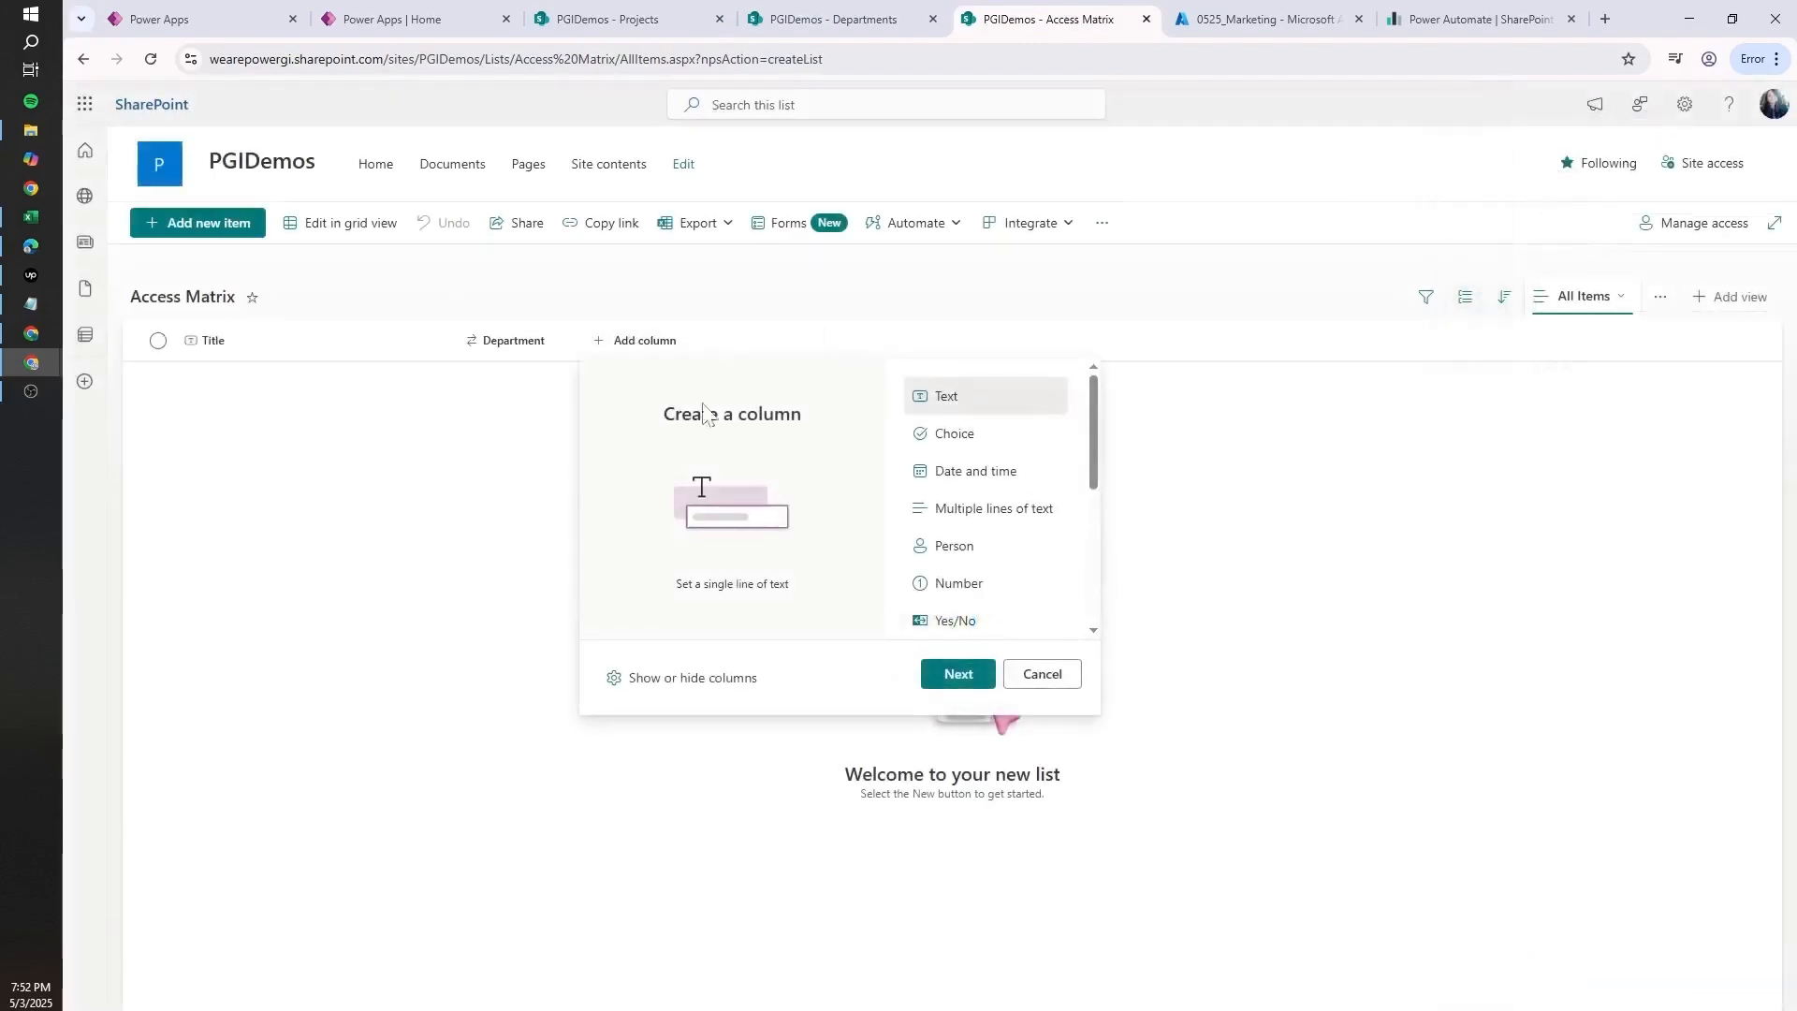
left_click(988, 447)
left_click(983, 678)
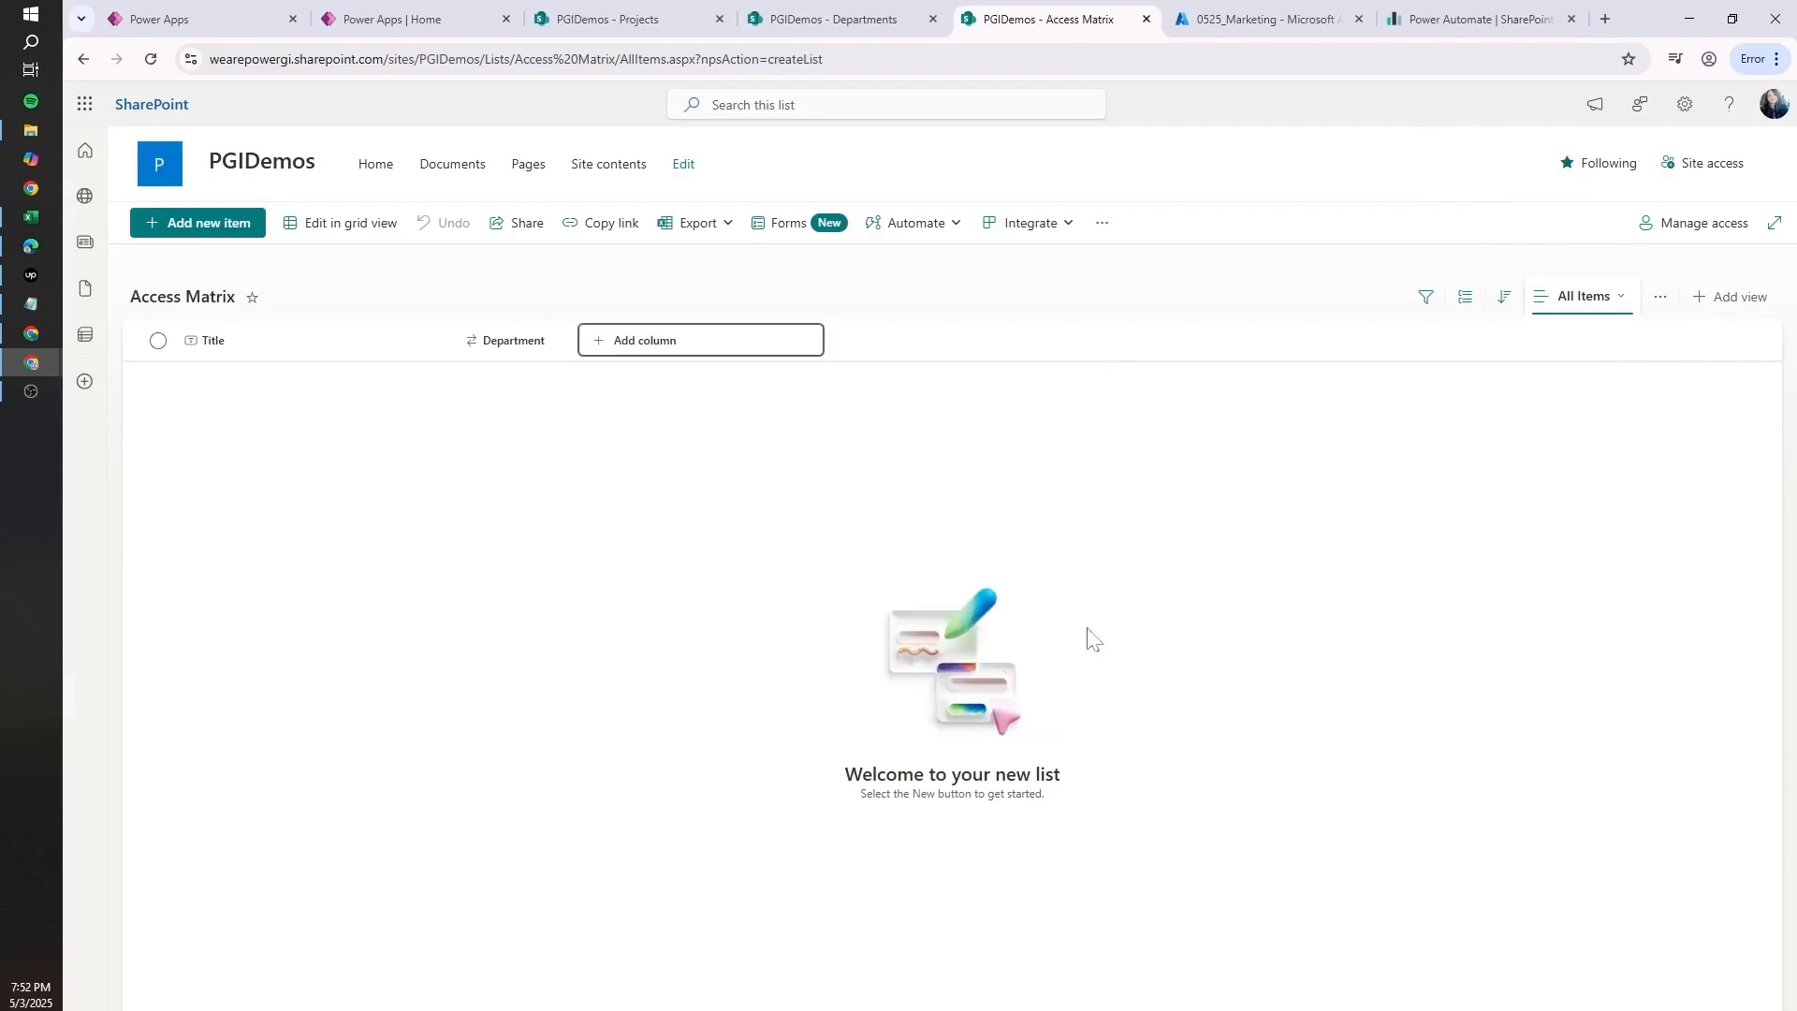
type("Access")
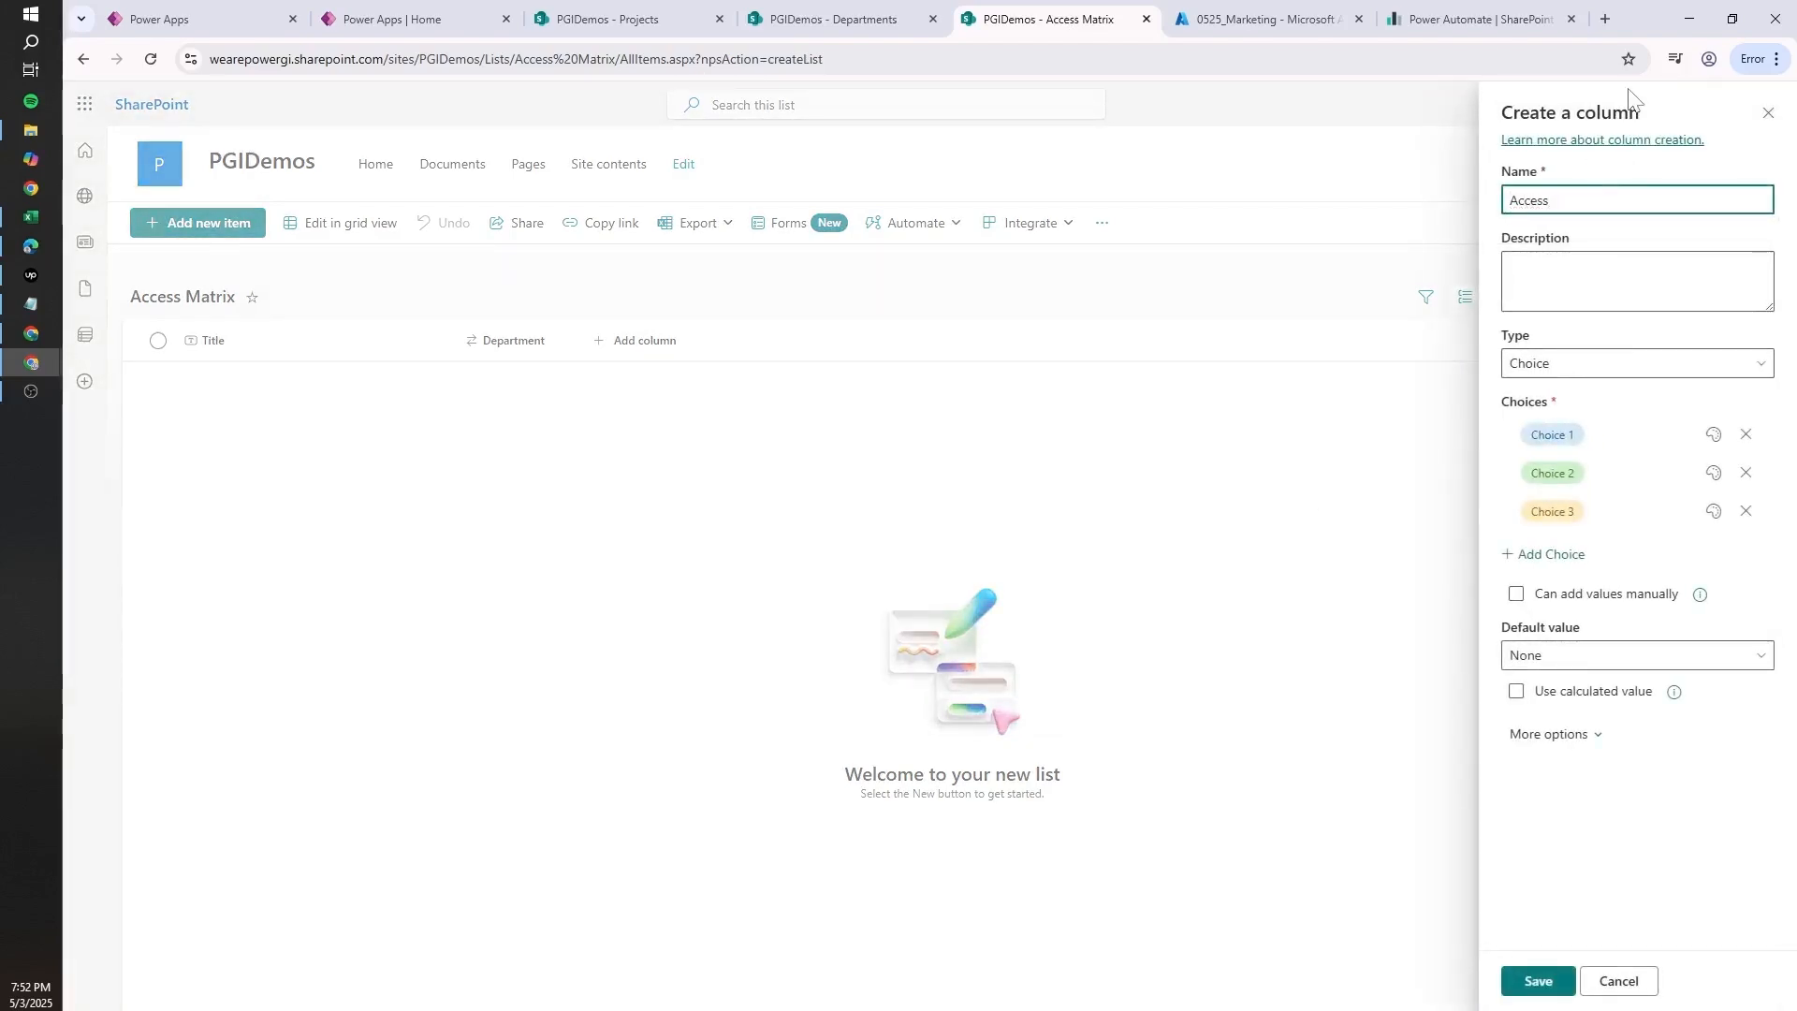
type("_Type")
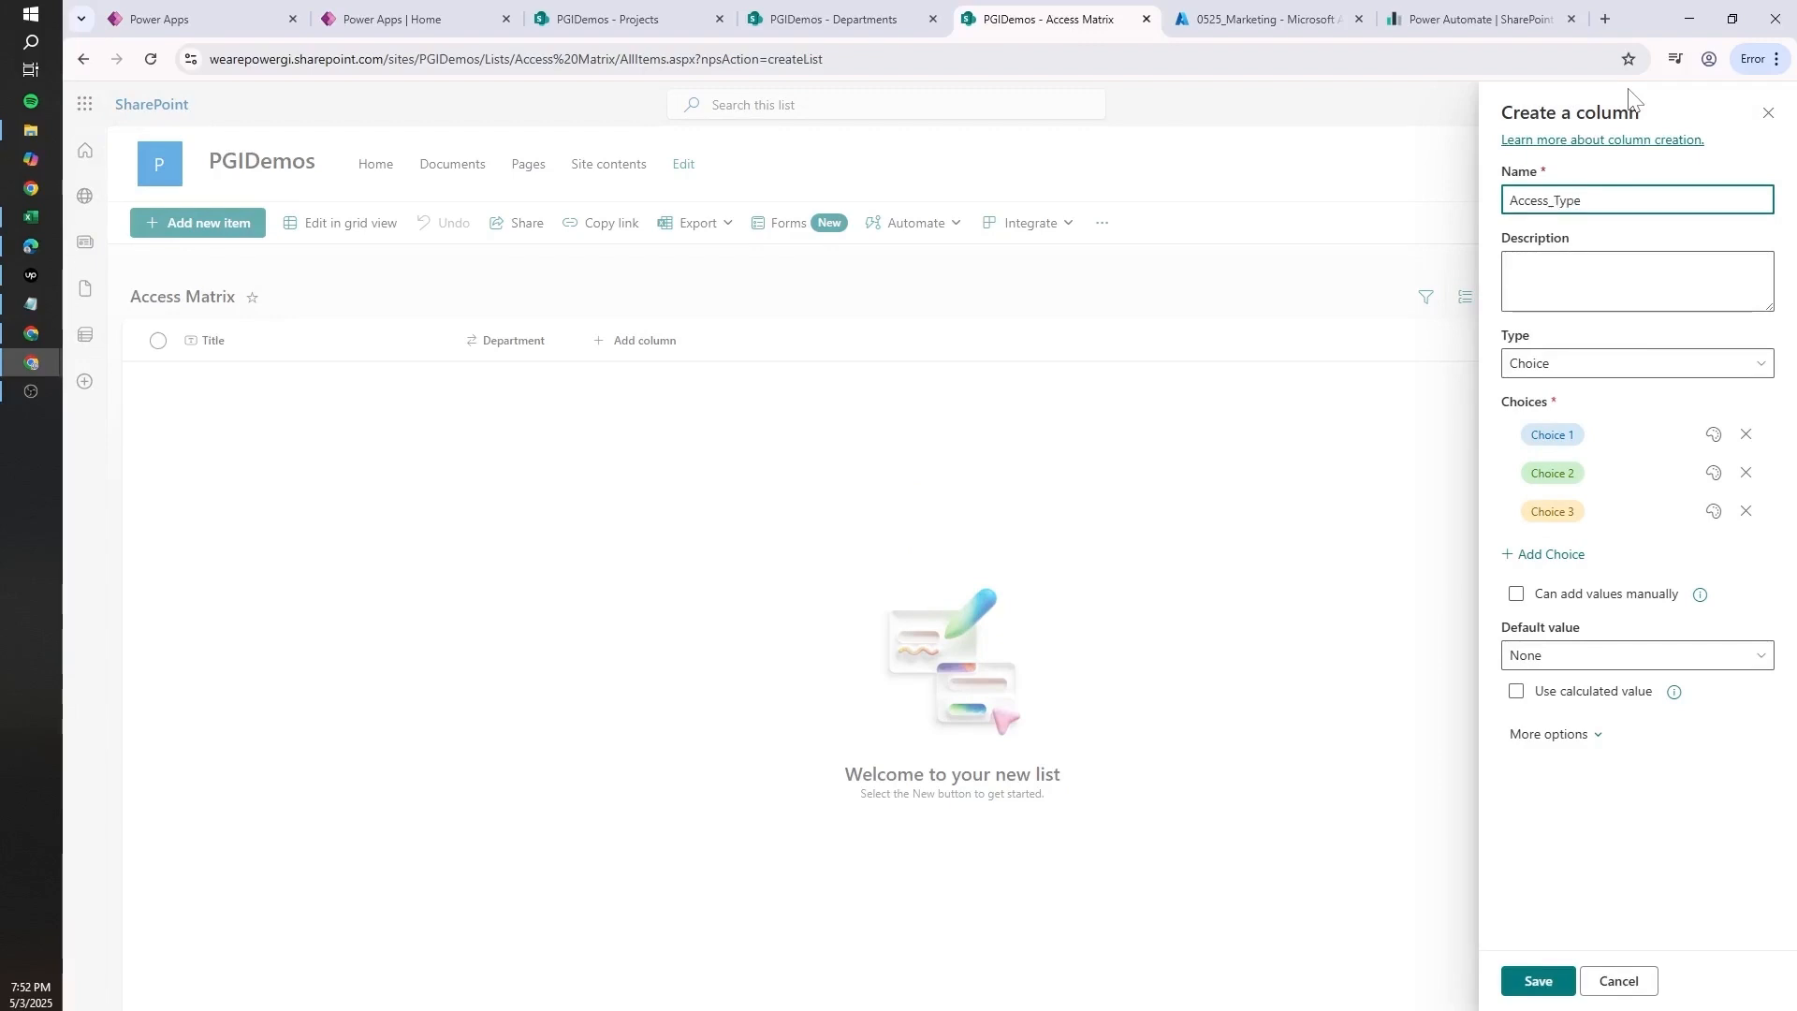
left_click(1552, 434)
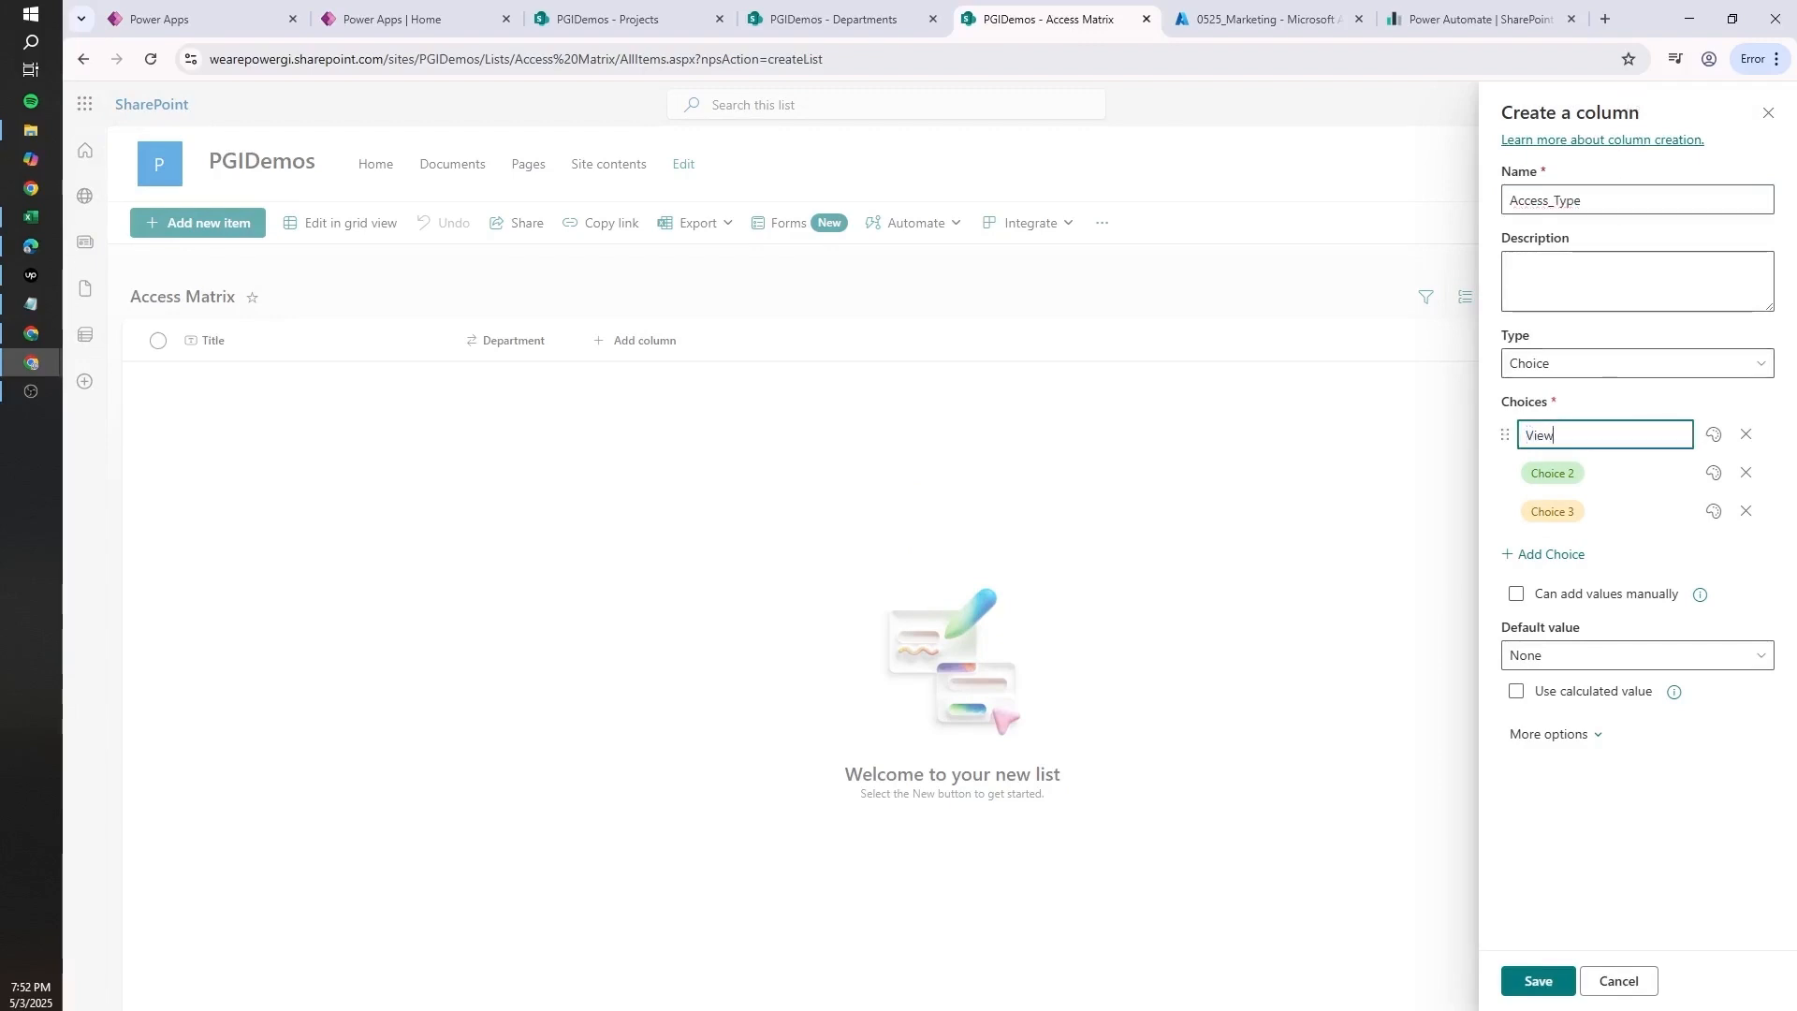
key("Return")
type("Edit")
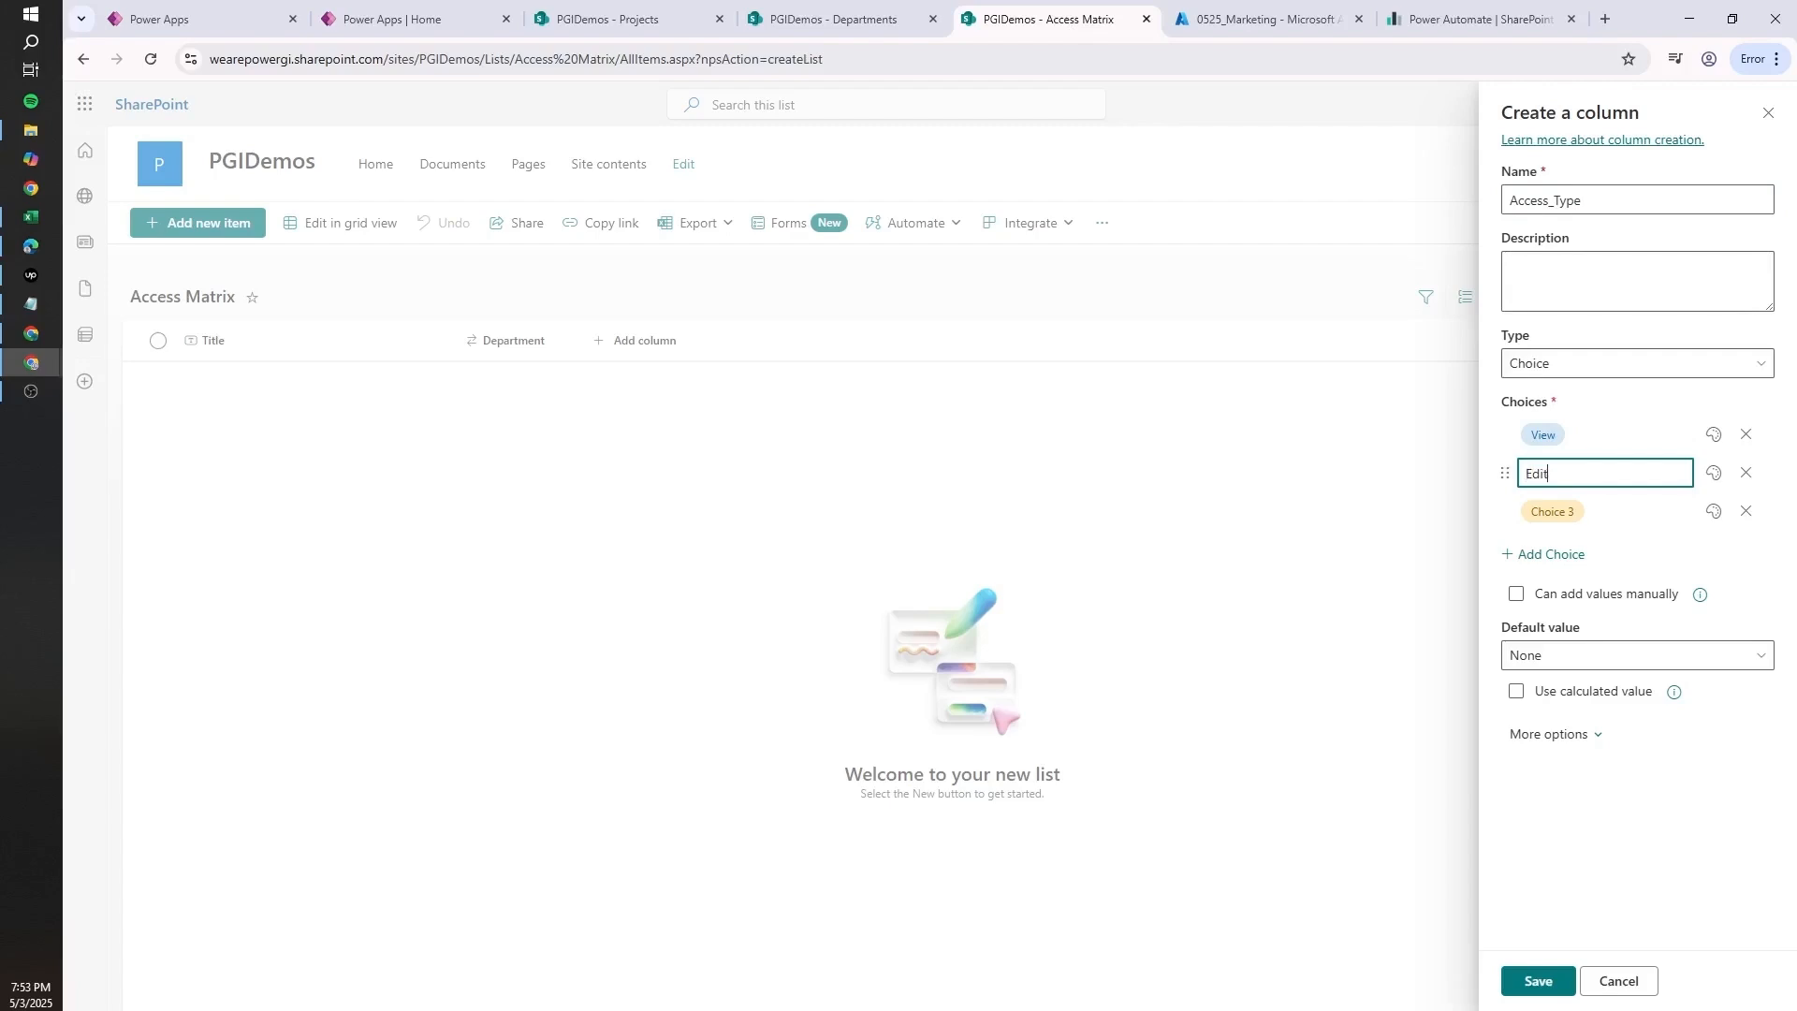
left_click(1746, 511)
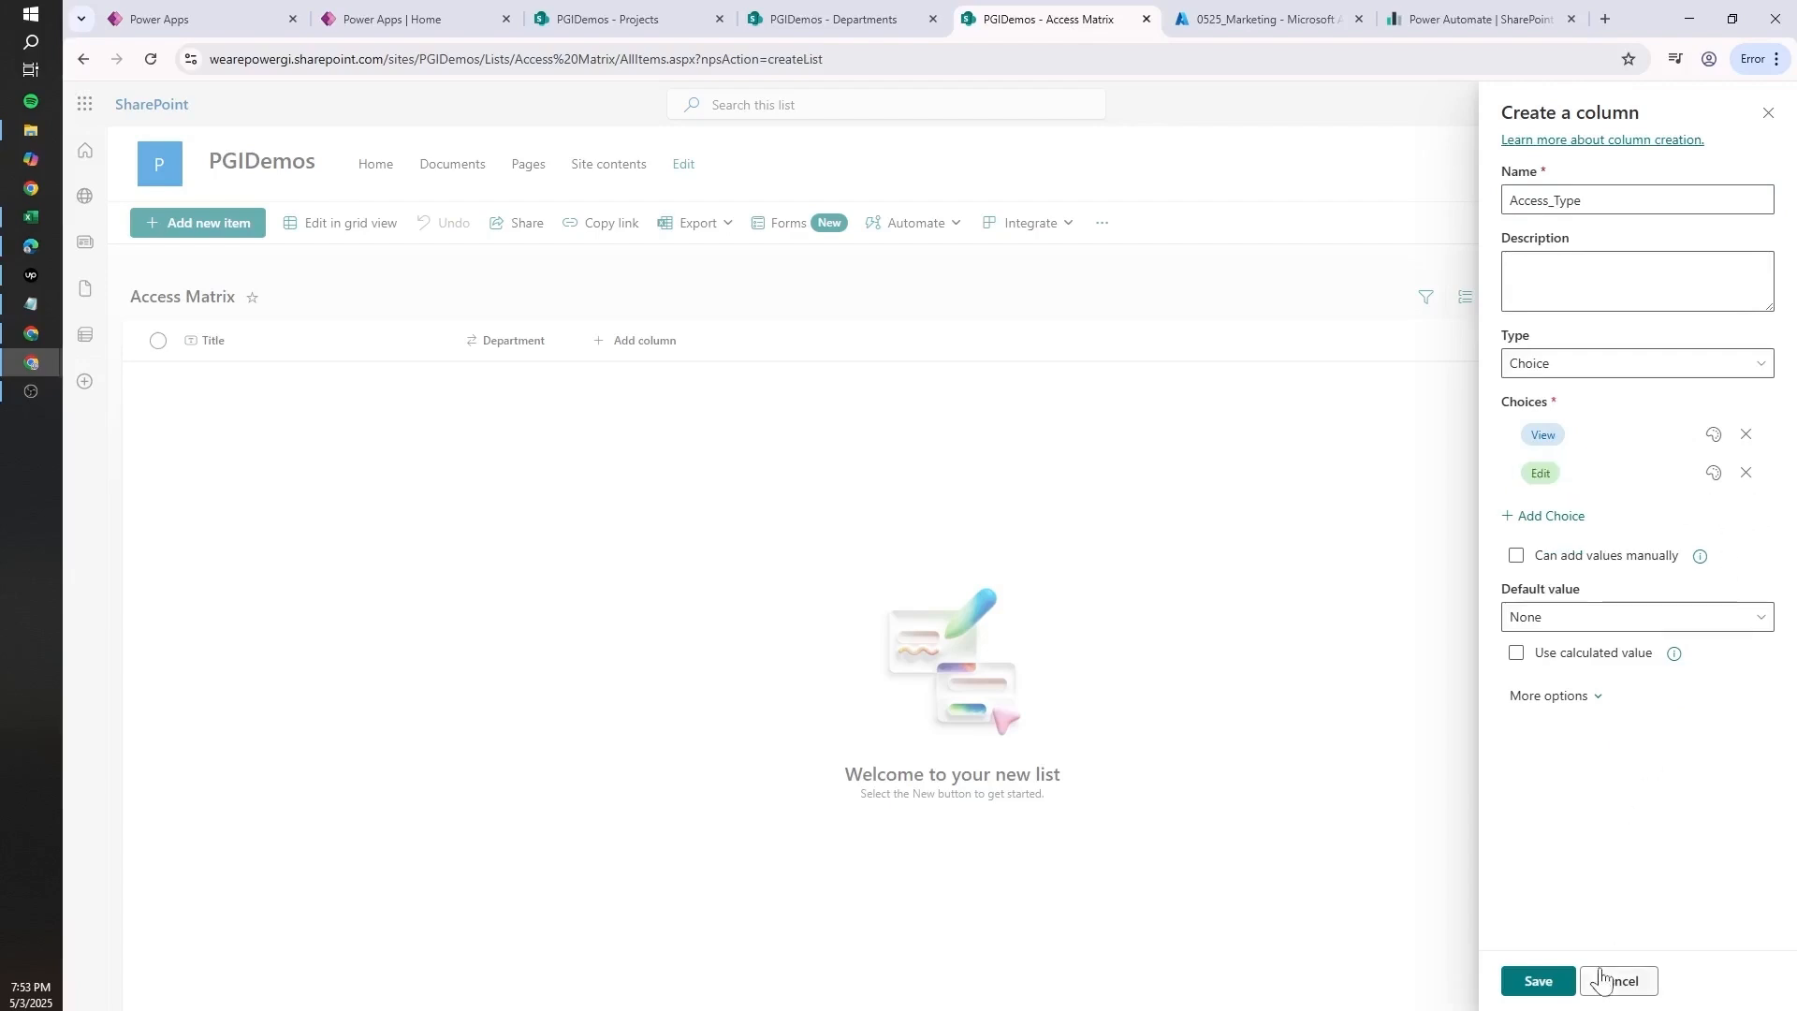
left_click(1542, 981)
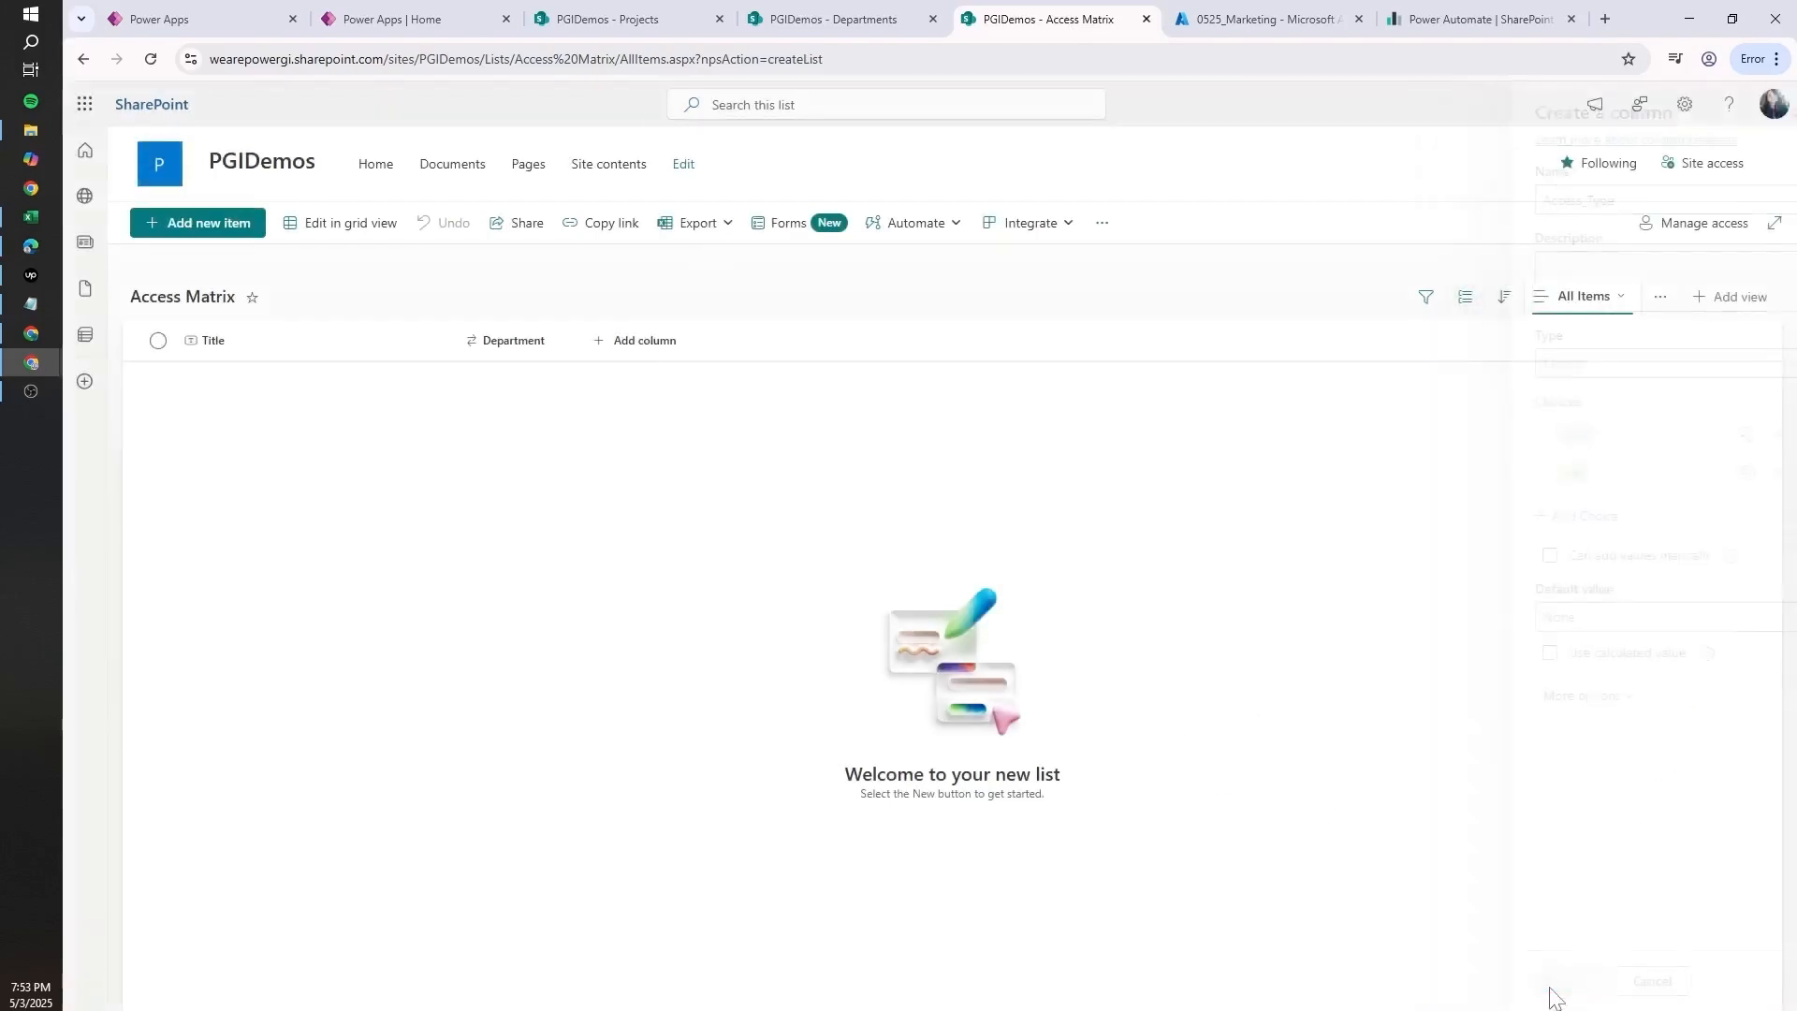
- Check the new item form, close it, and add a single-line text column named Group_Id to the Access Matrix list
left_click(220, 224)
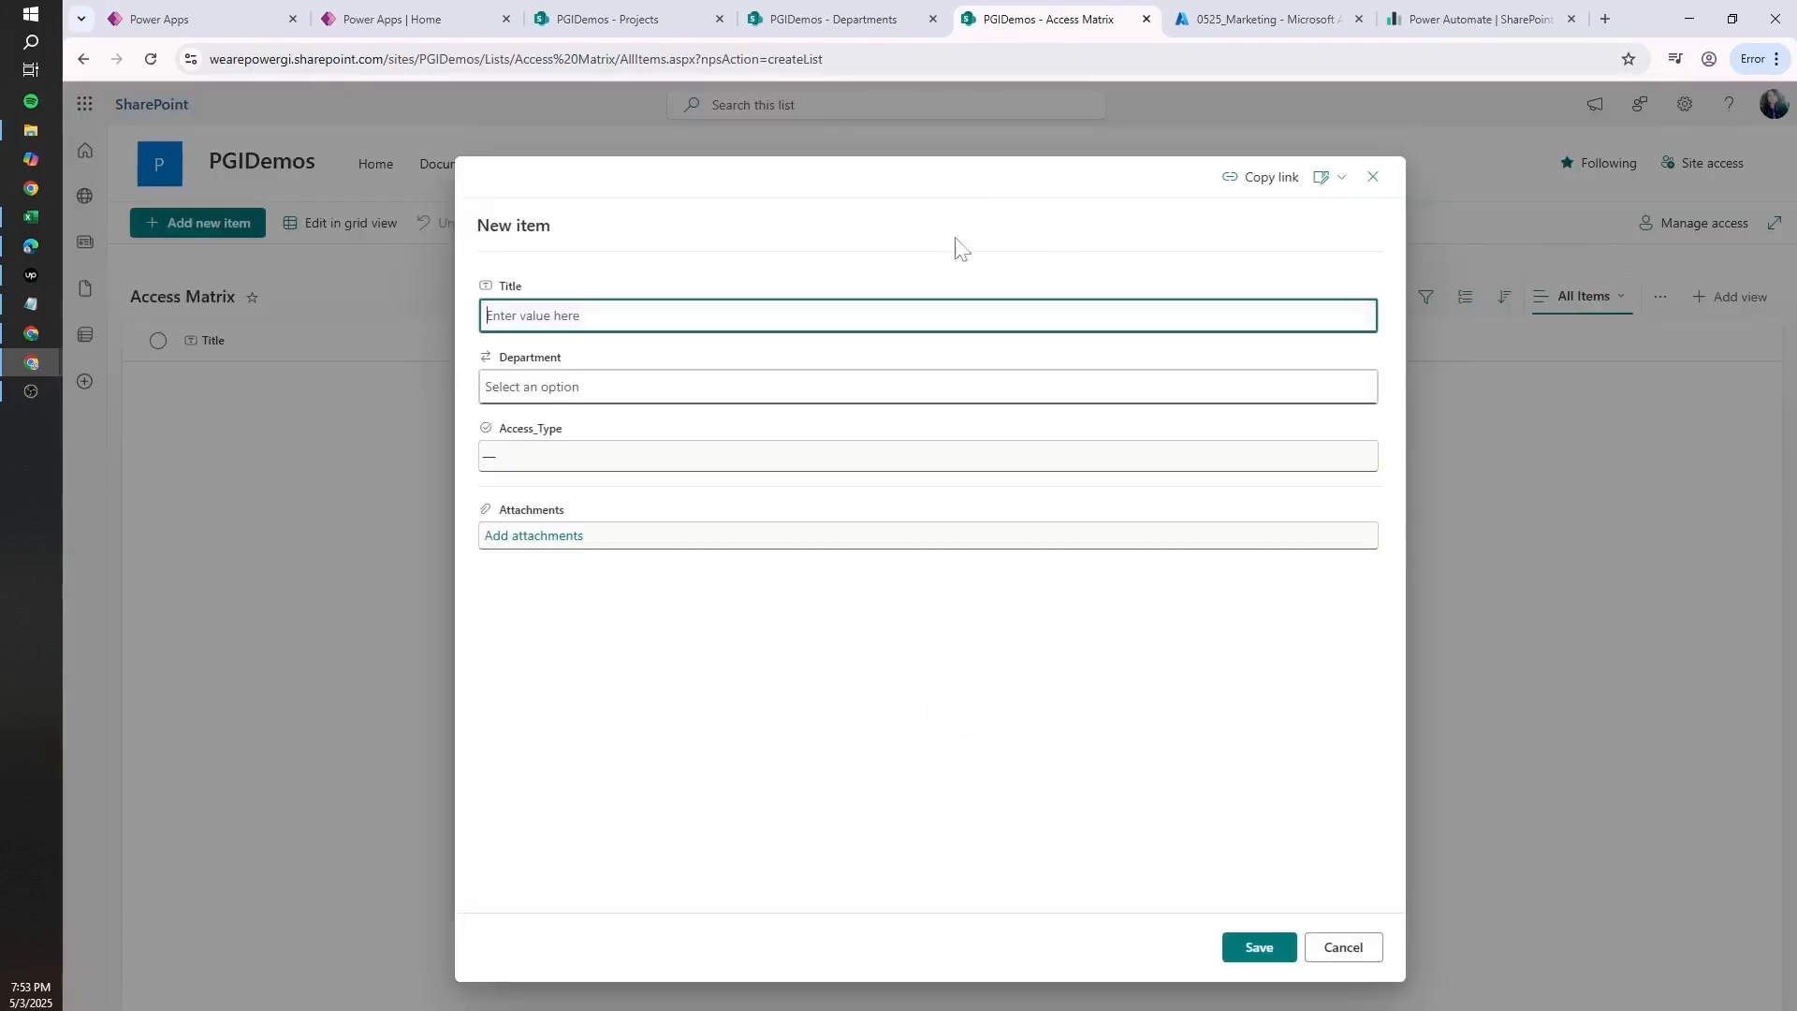
left_click(1372, 177)
left_click(732, 349)
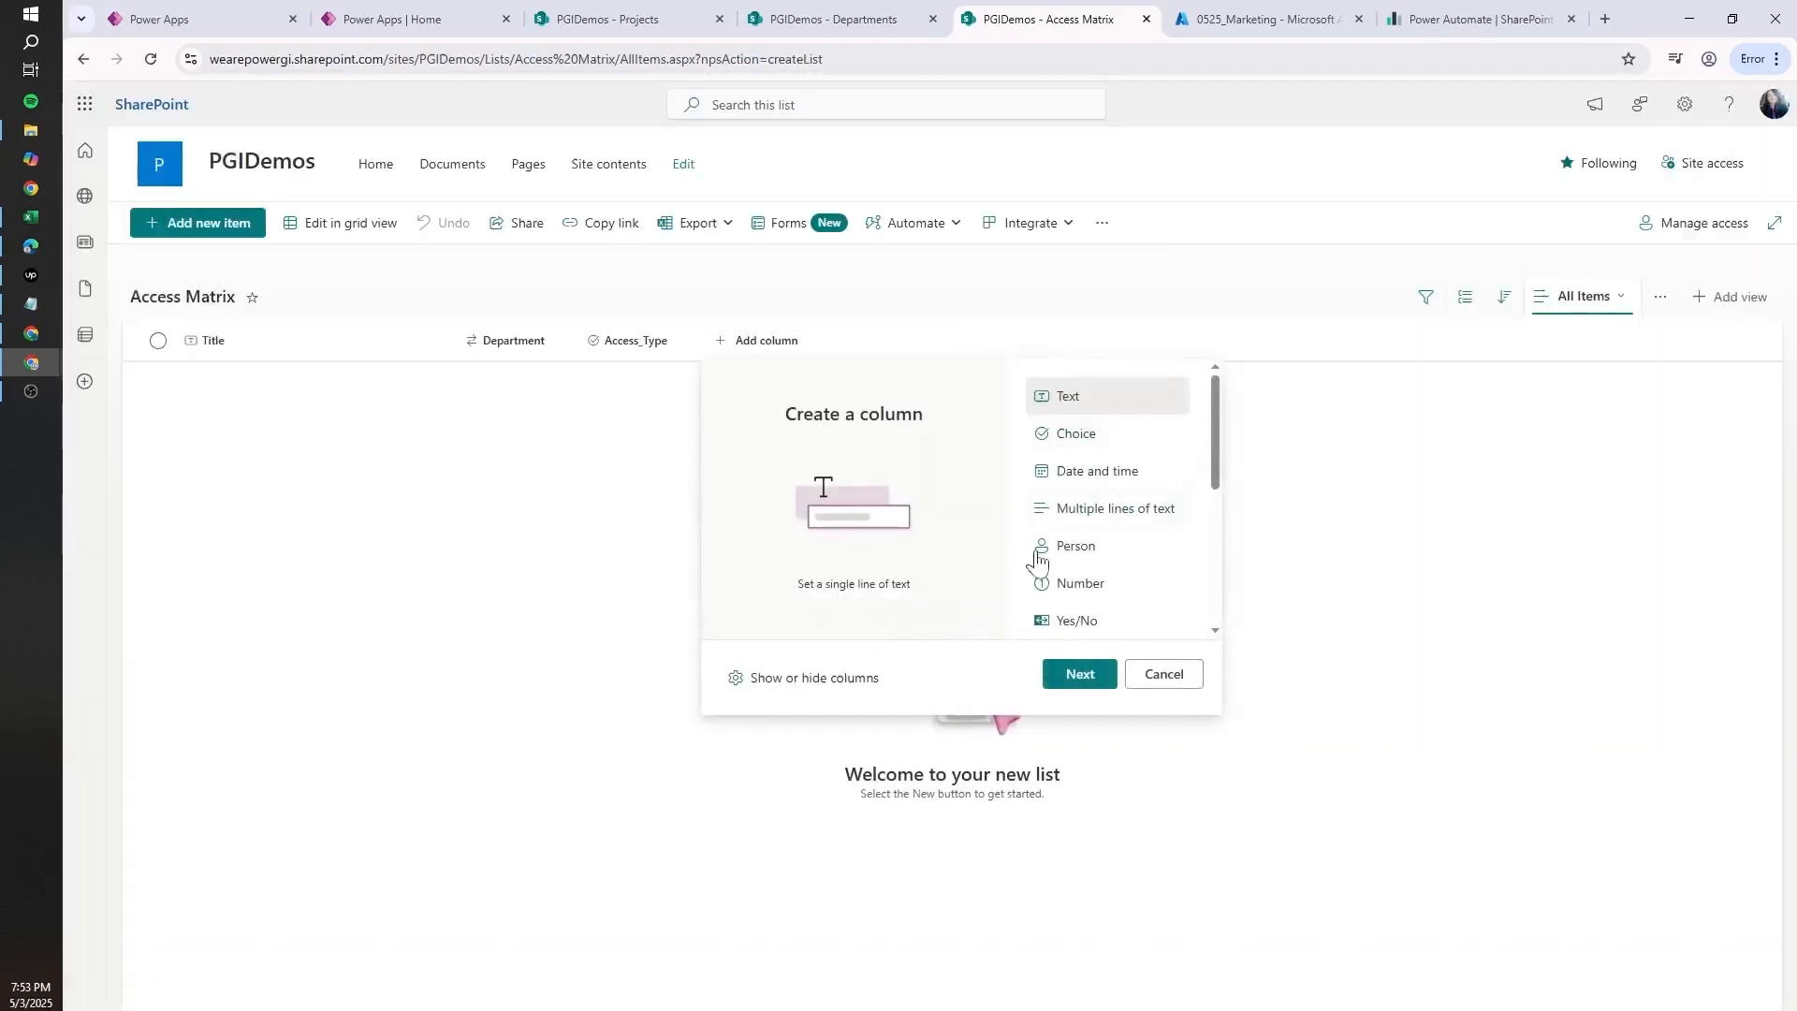
left_click(1079, 674)
type("Group")
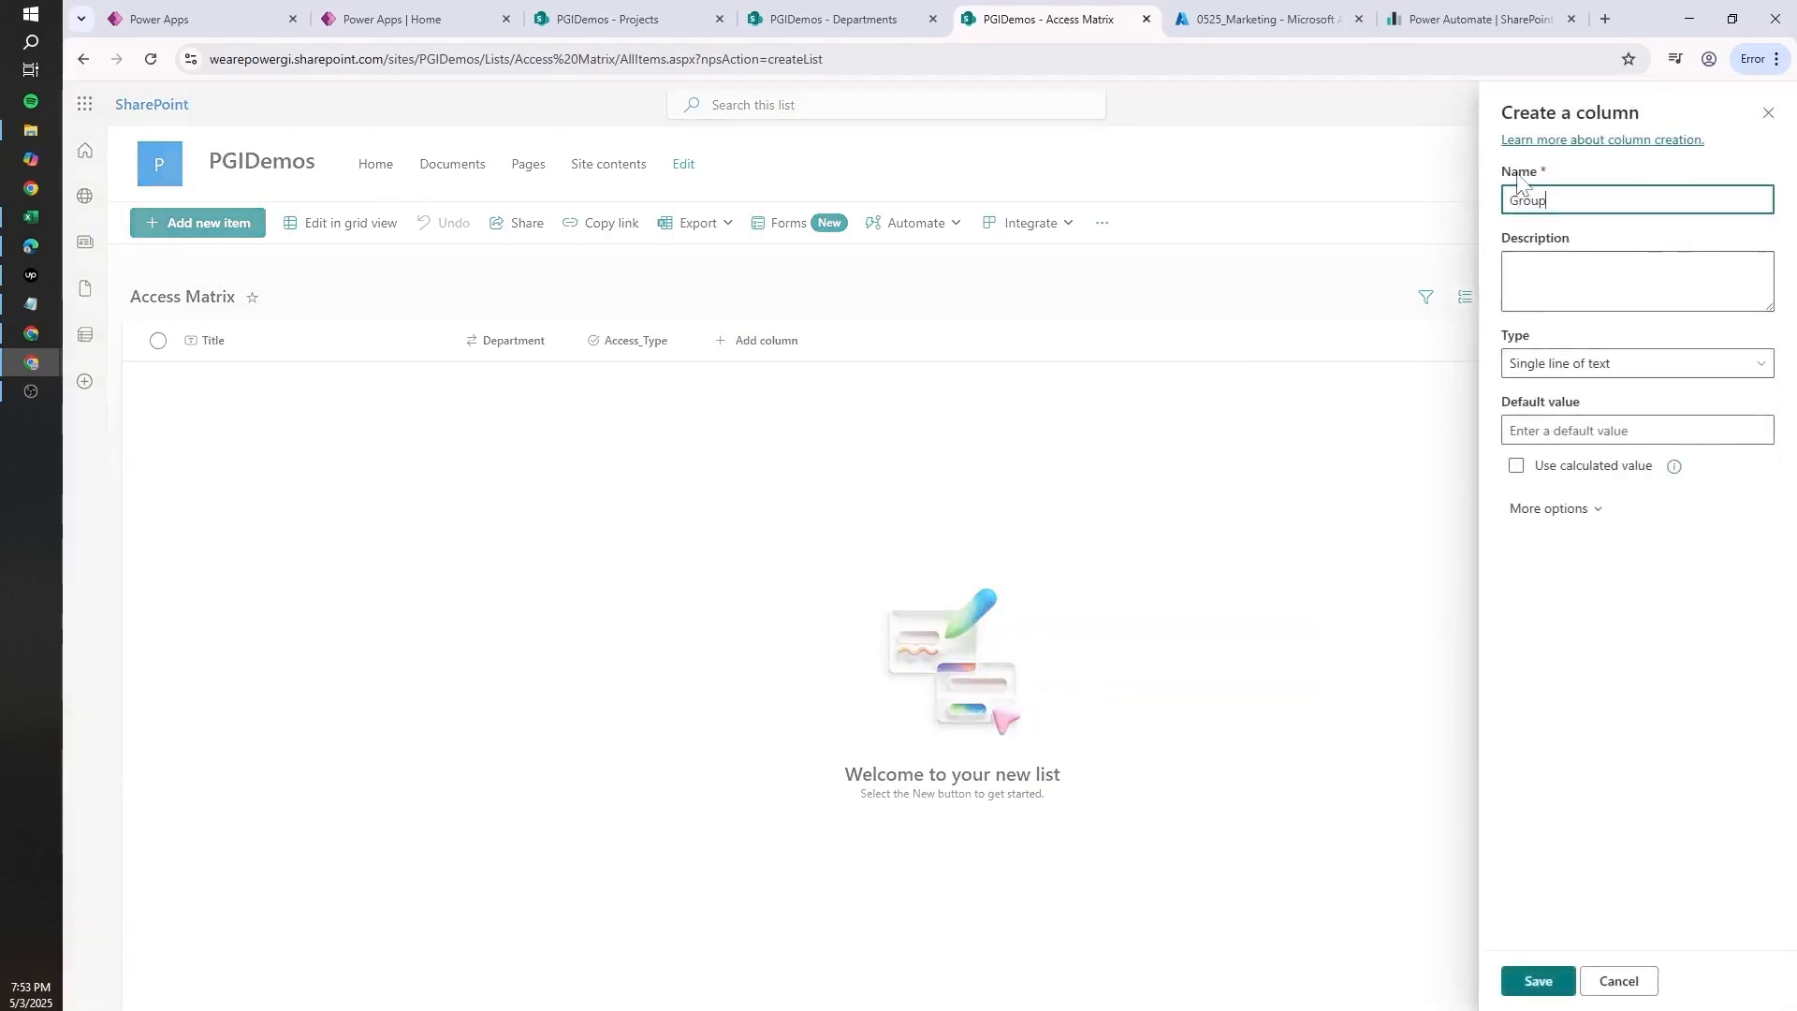
type("_Id")
left_click(1540, 981)
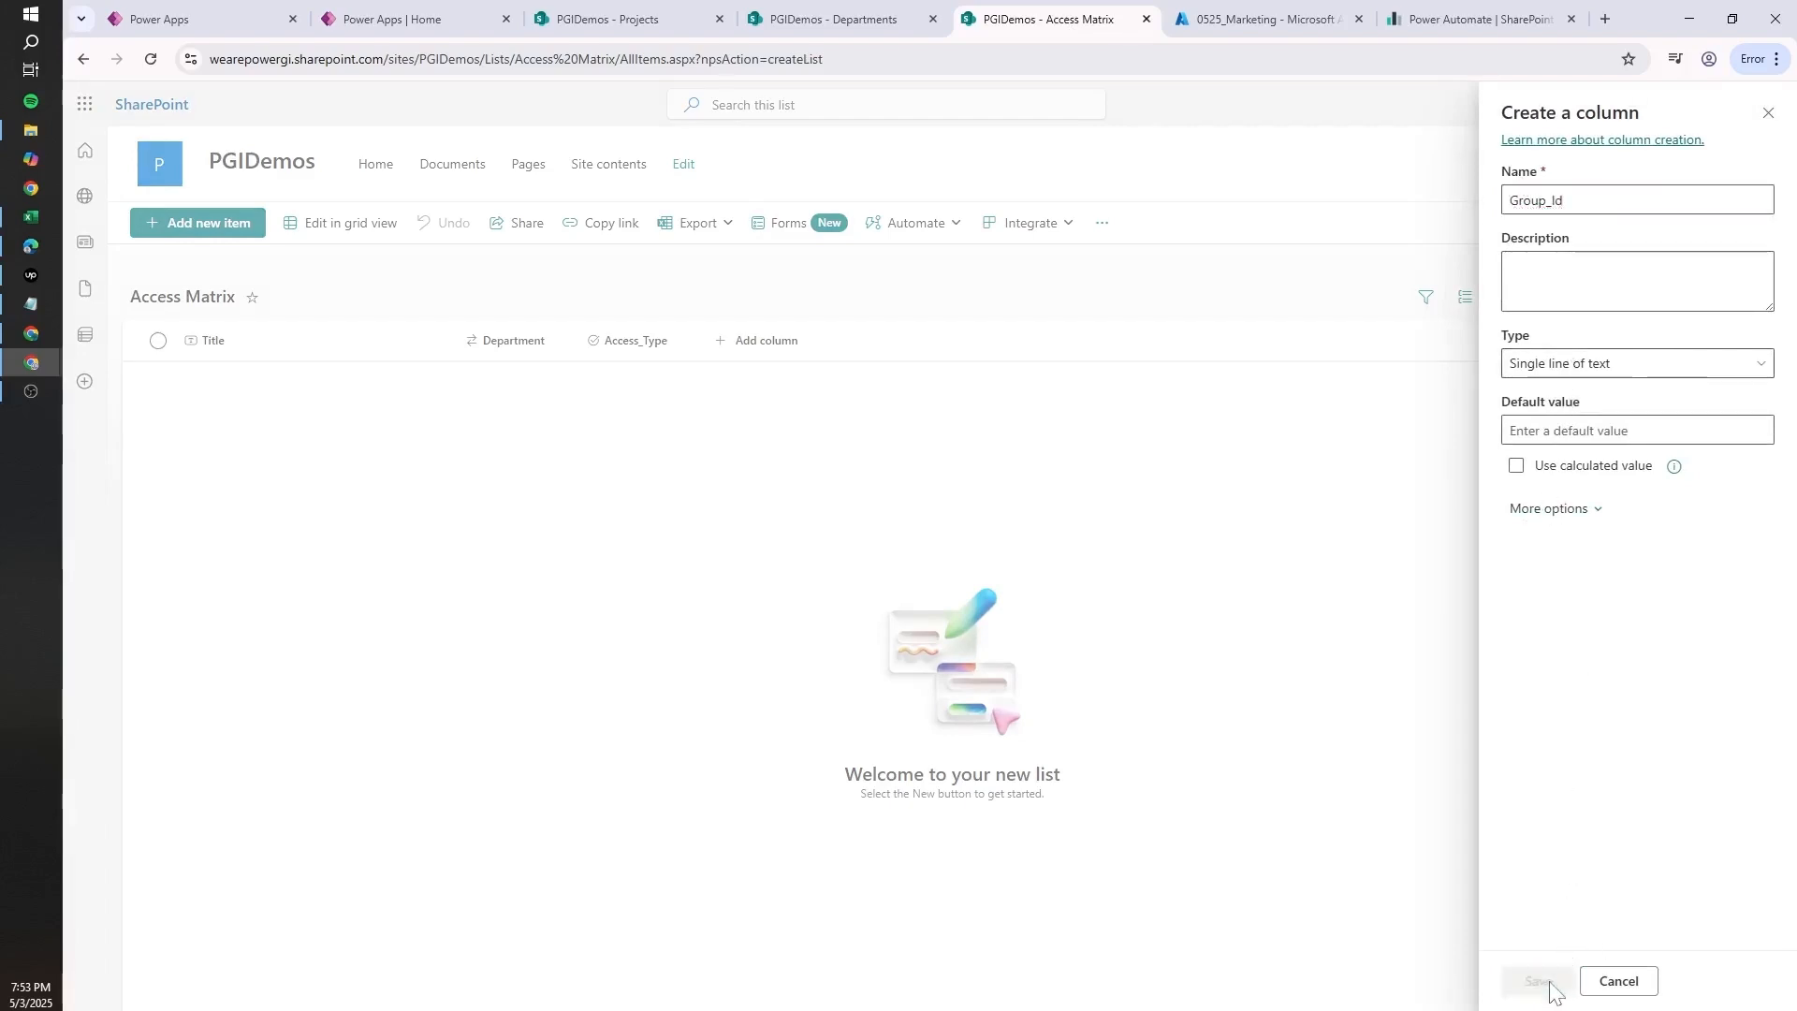
- Hide the Title column in the Access Matrix list's view
left_click(243, 345)
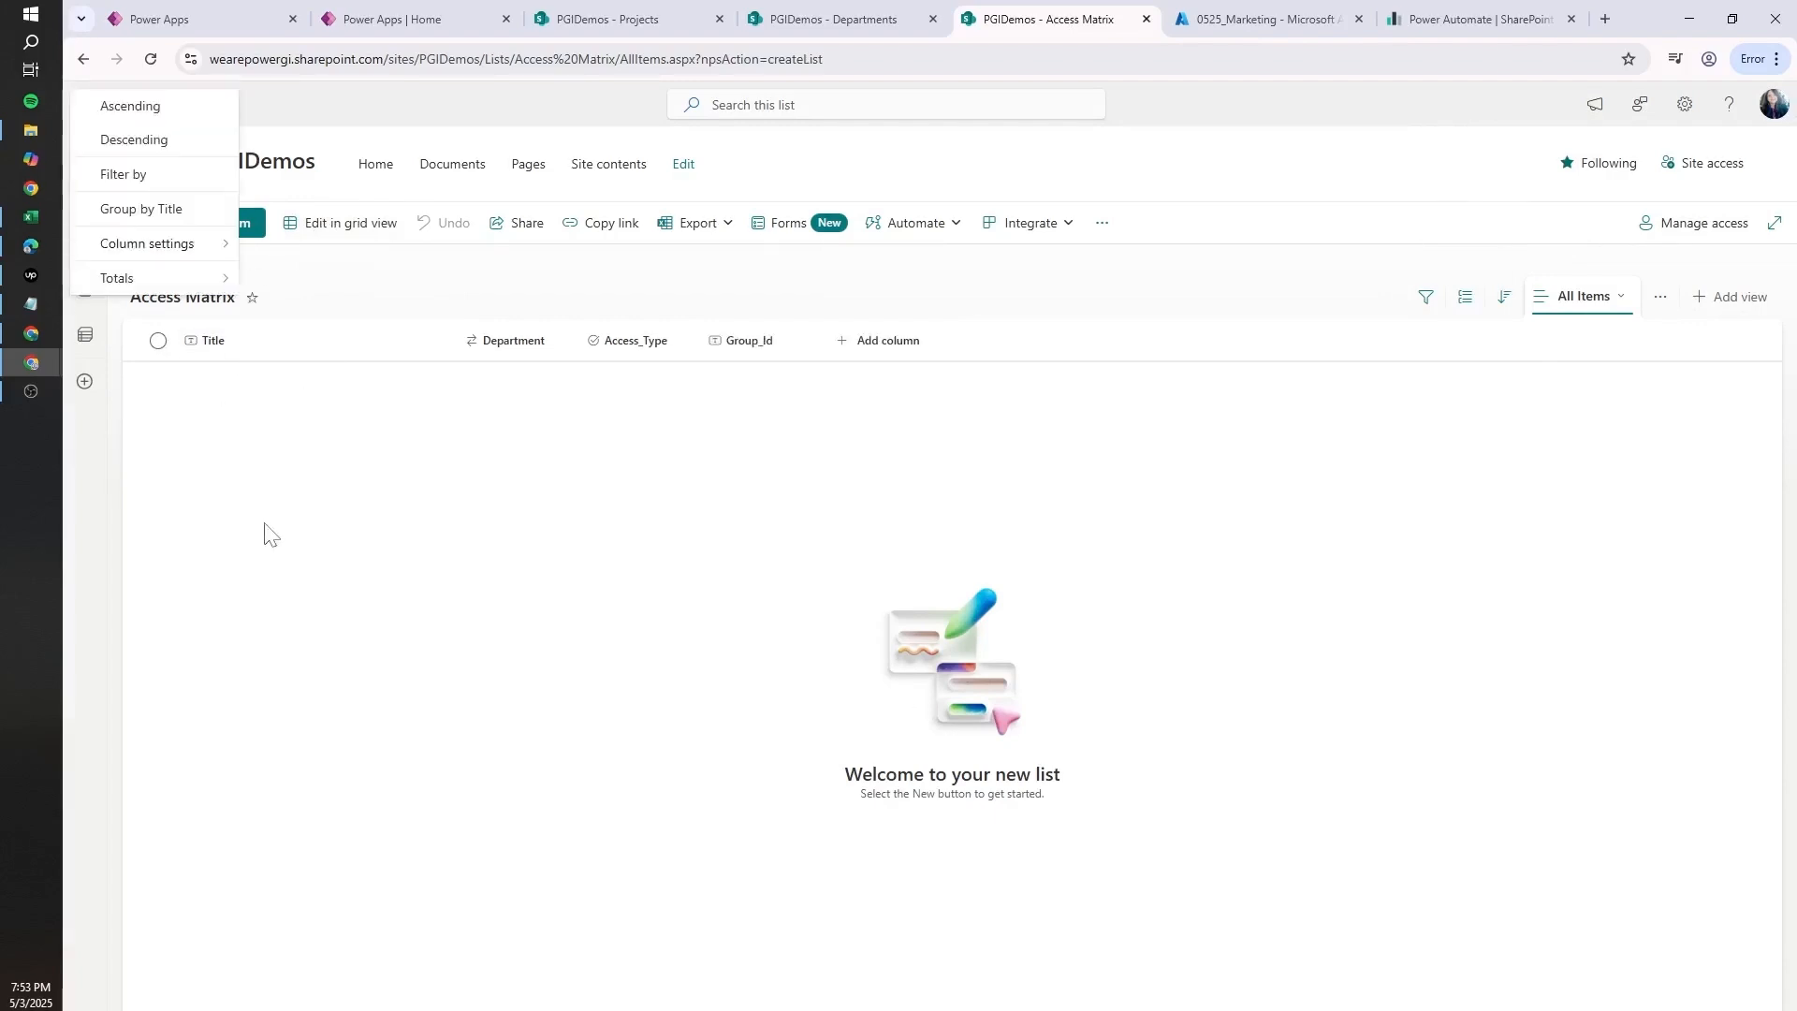
mouse_move(166, 245)
left_click(278, 266)
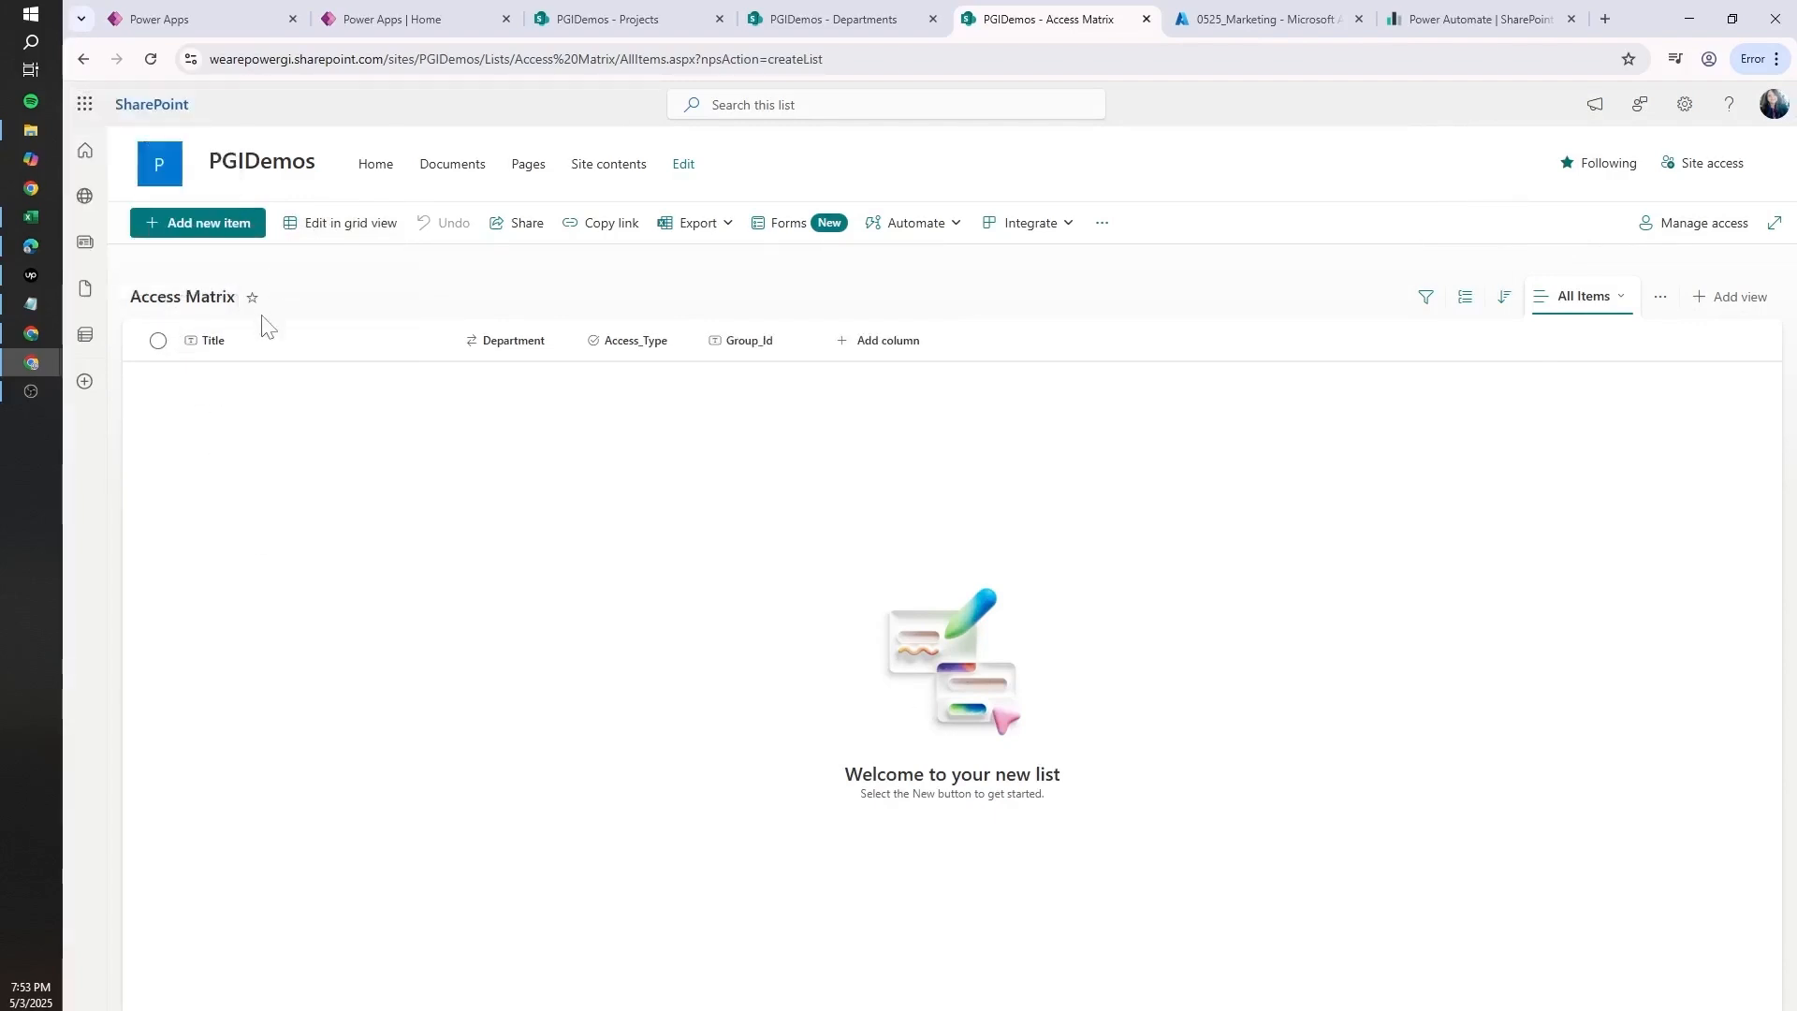
- Switch the Access Matrix list to grid editing and fill the first row with department Finance and access type View
left_click(364, 232)
left_click(233, 389)
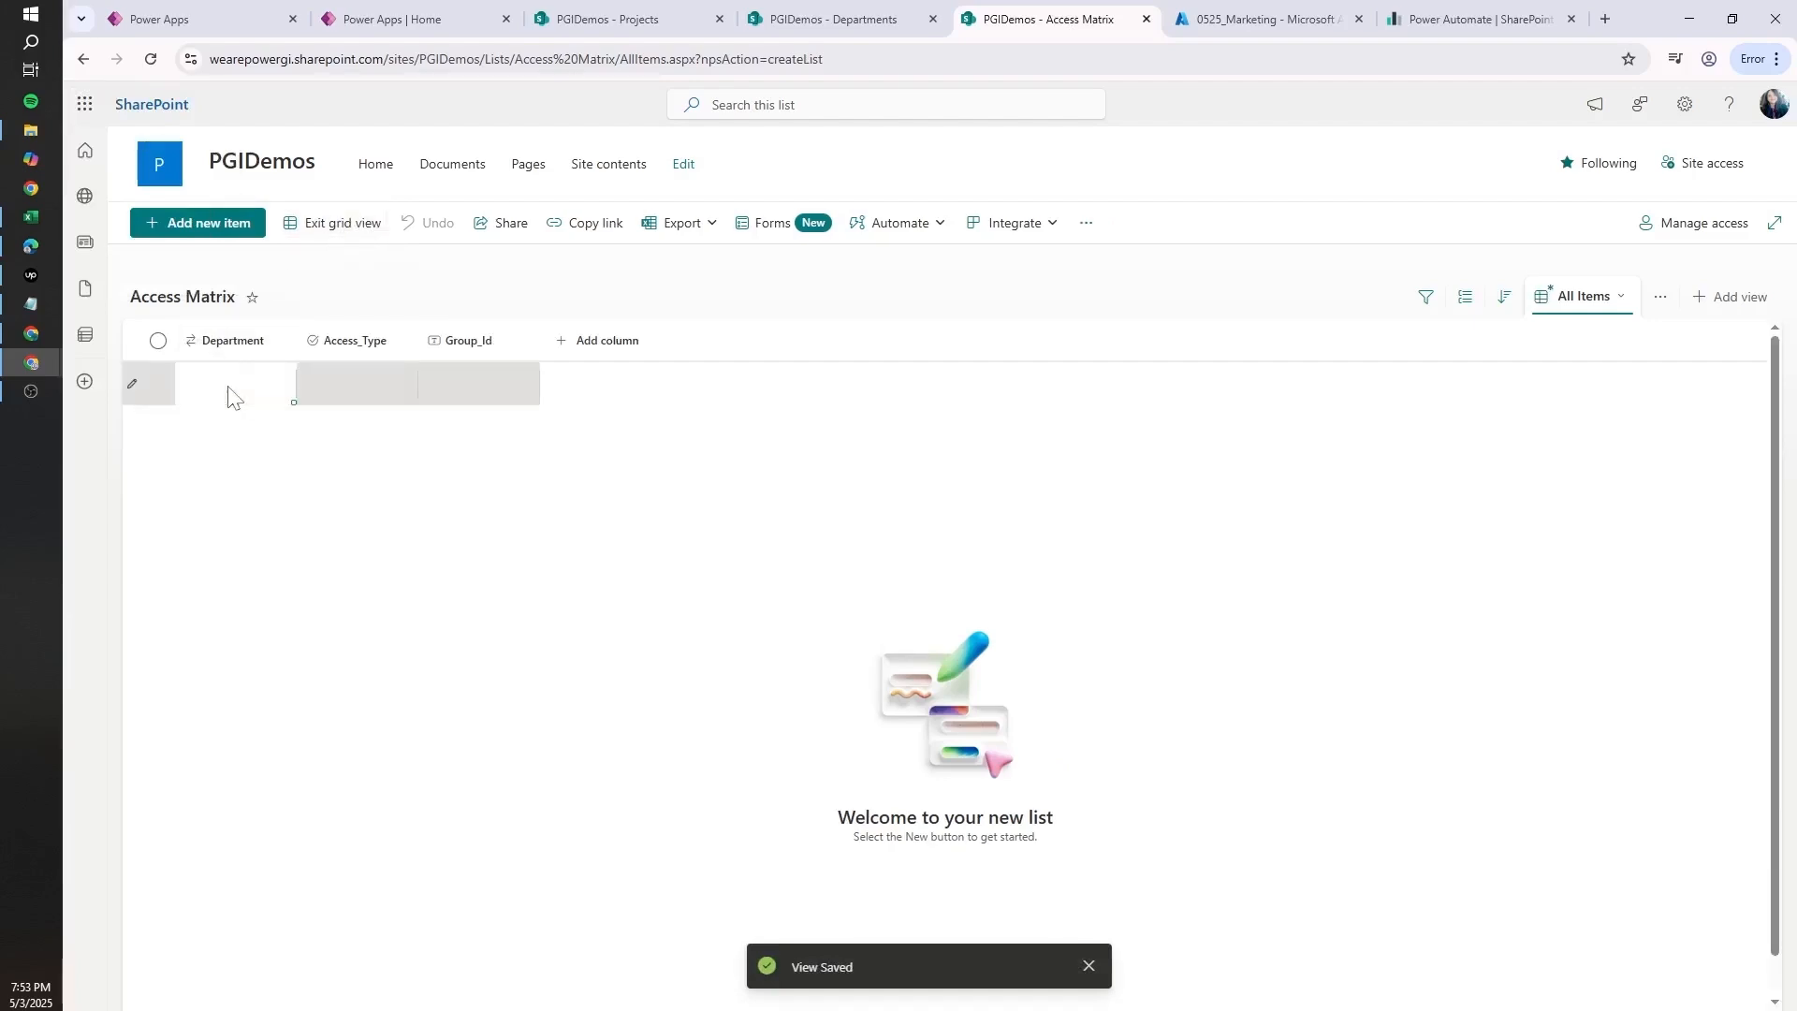
left_click(243, 380)
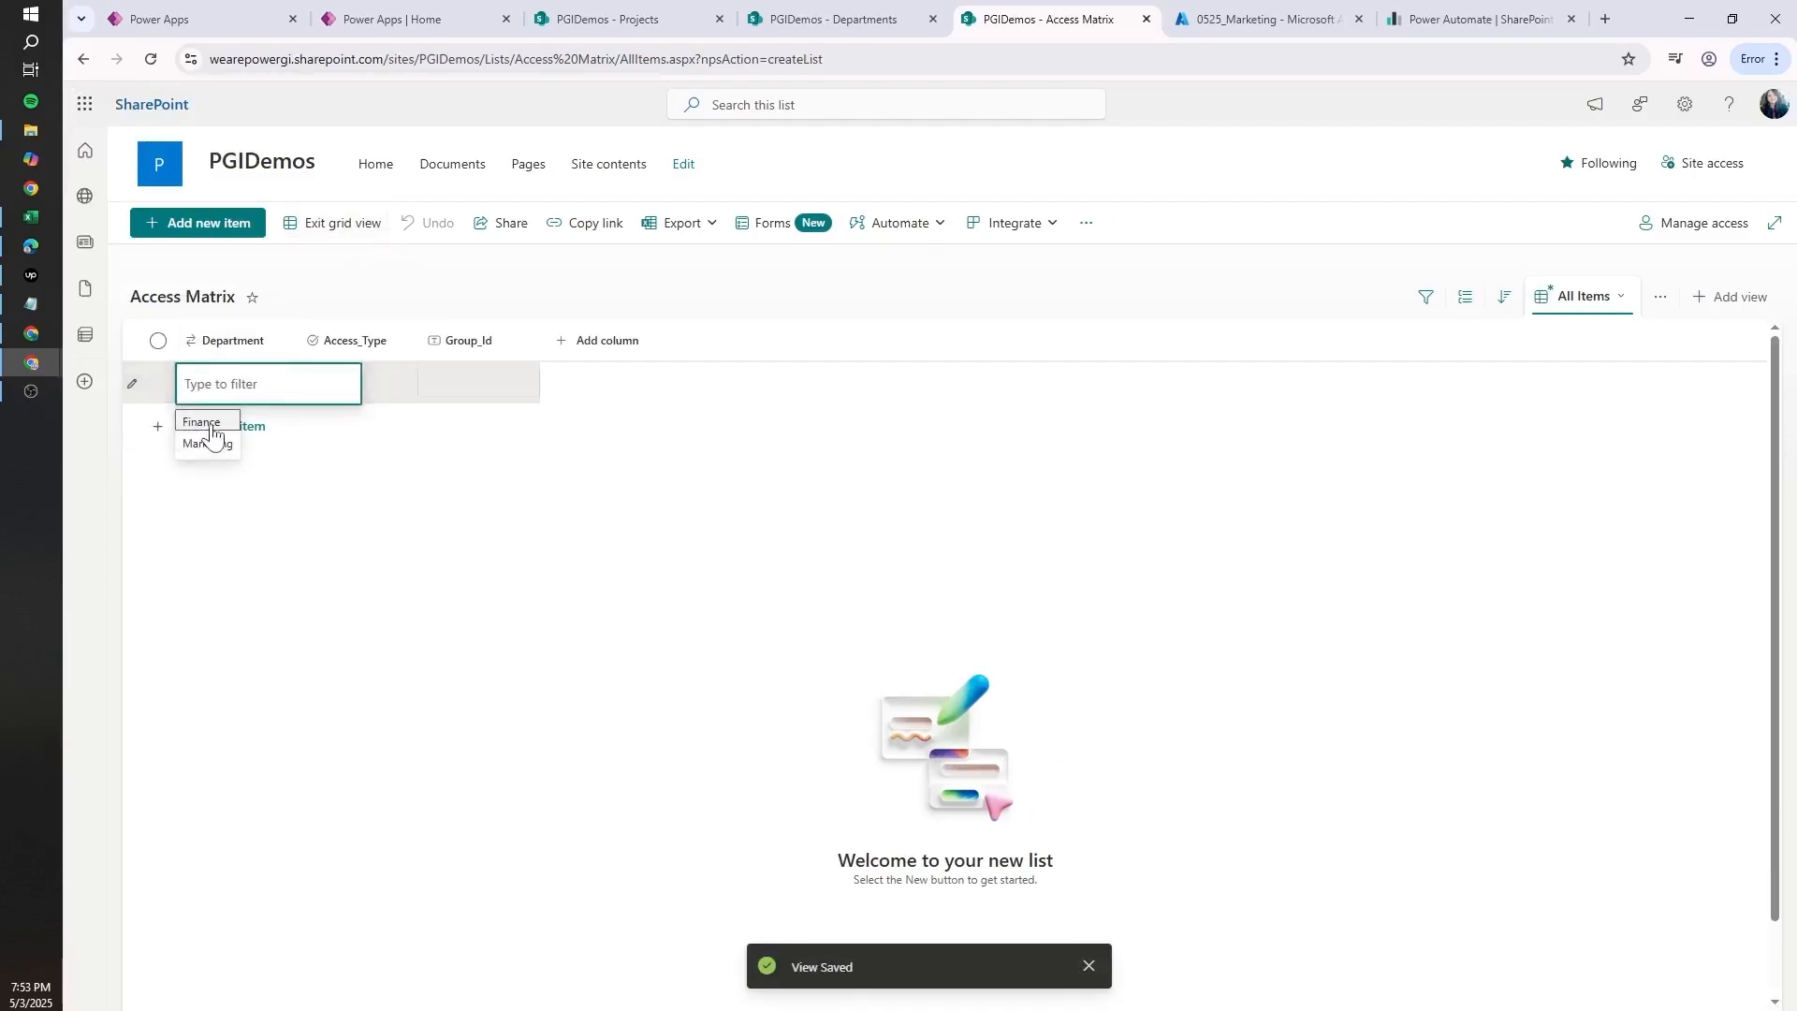
left_click(201, 418)
left_click(320, 397)
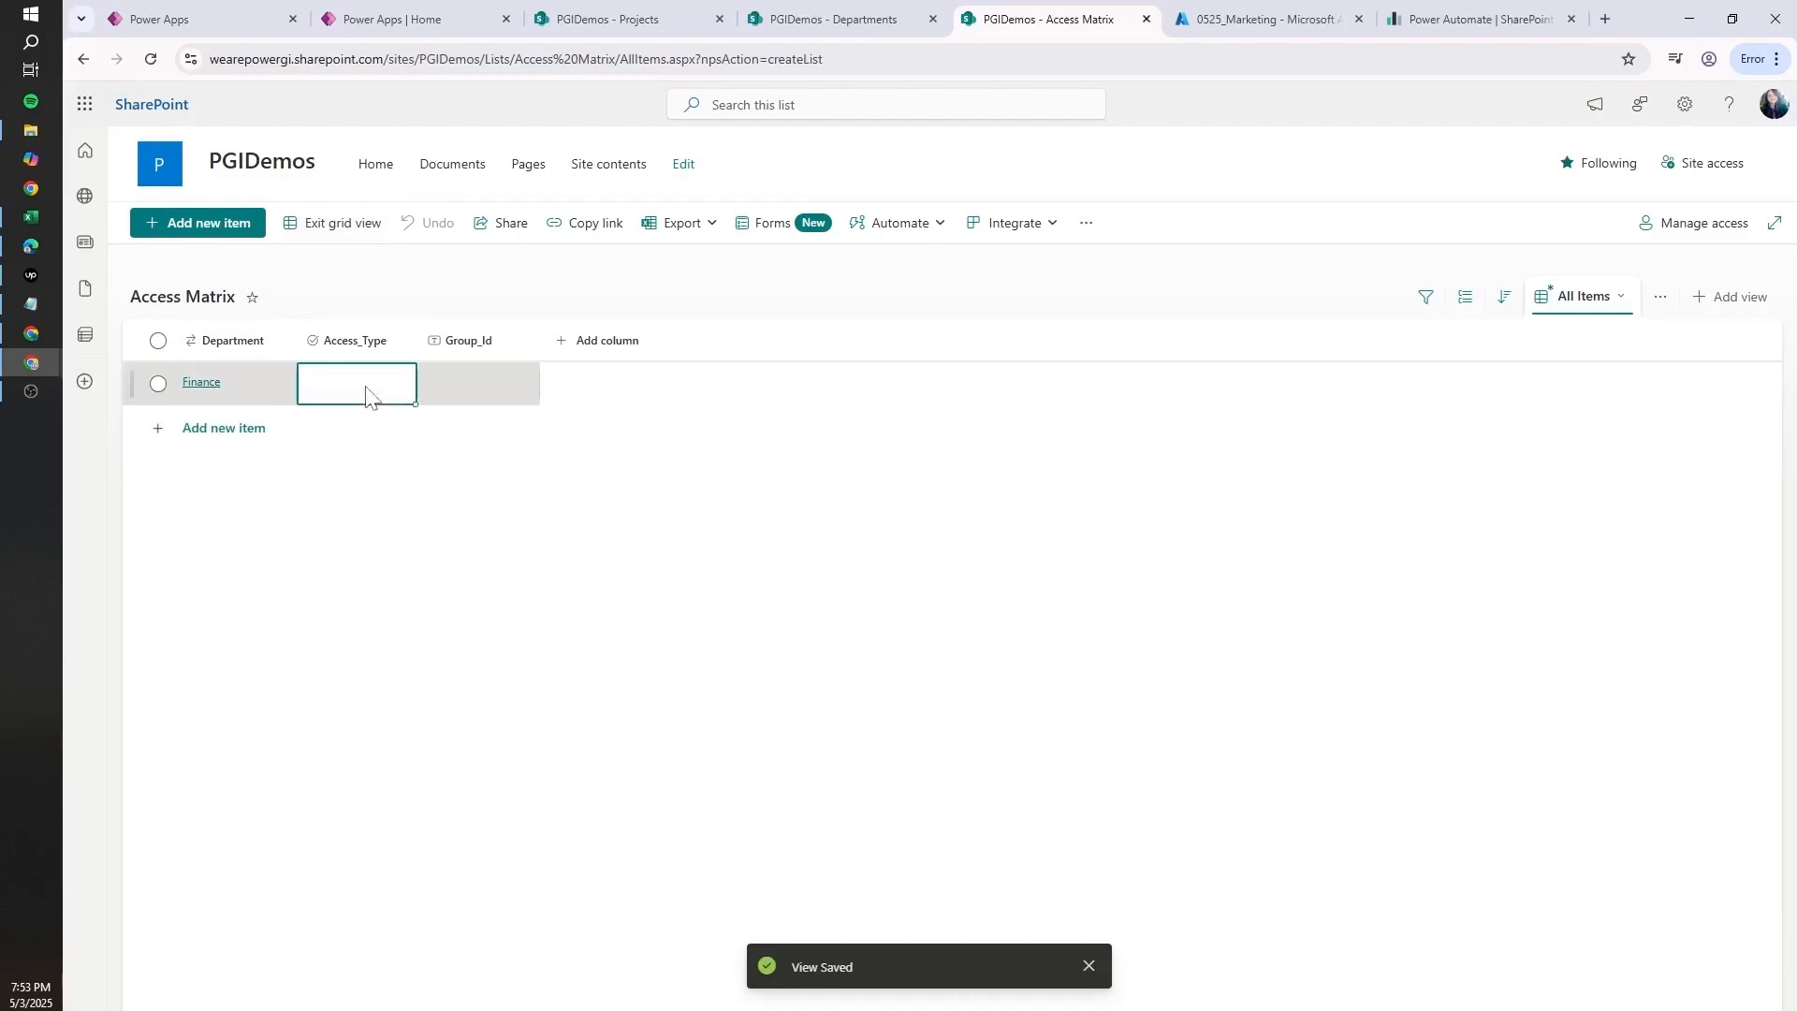
left_click(369, 393)
left_click(343, 433)
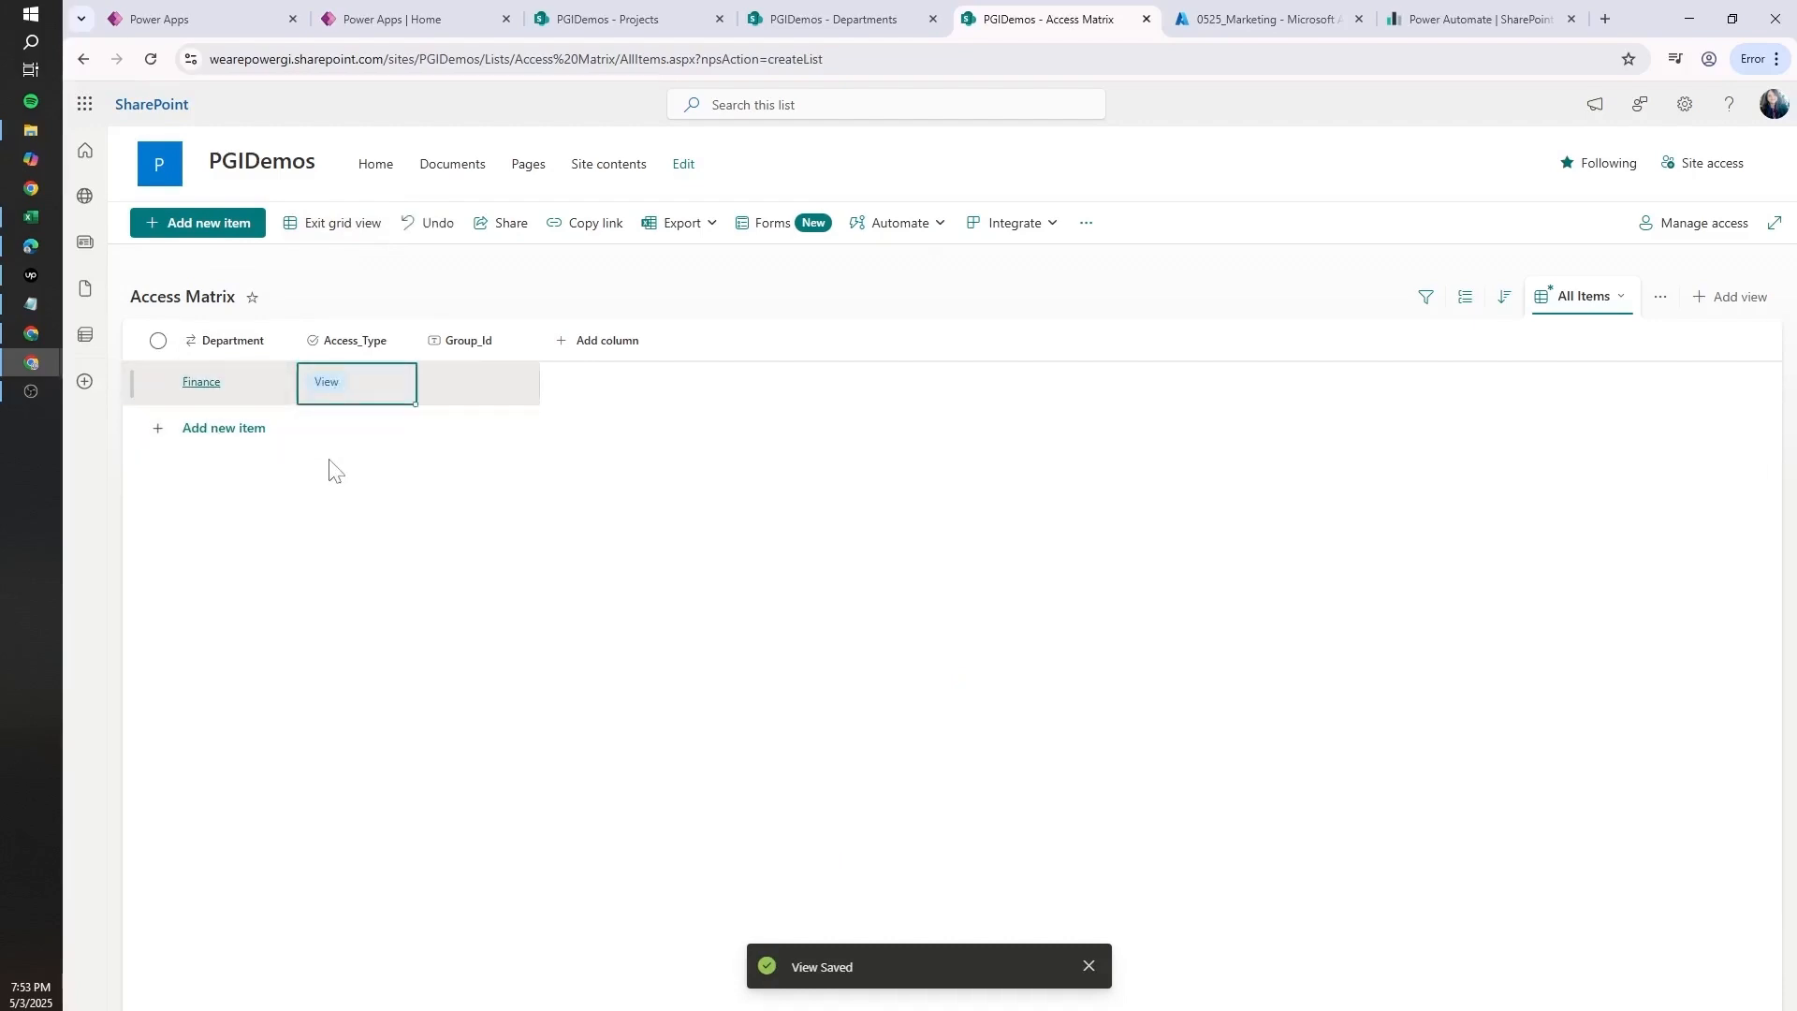
- Add a second Access Matrix row with department Finance and access type Edit
left_click(229, 429)
left_click(225, 430)
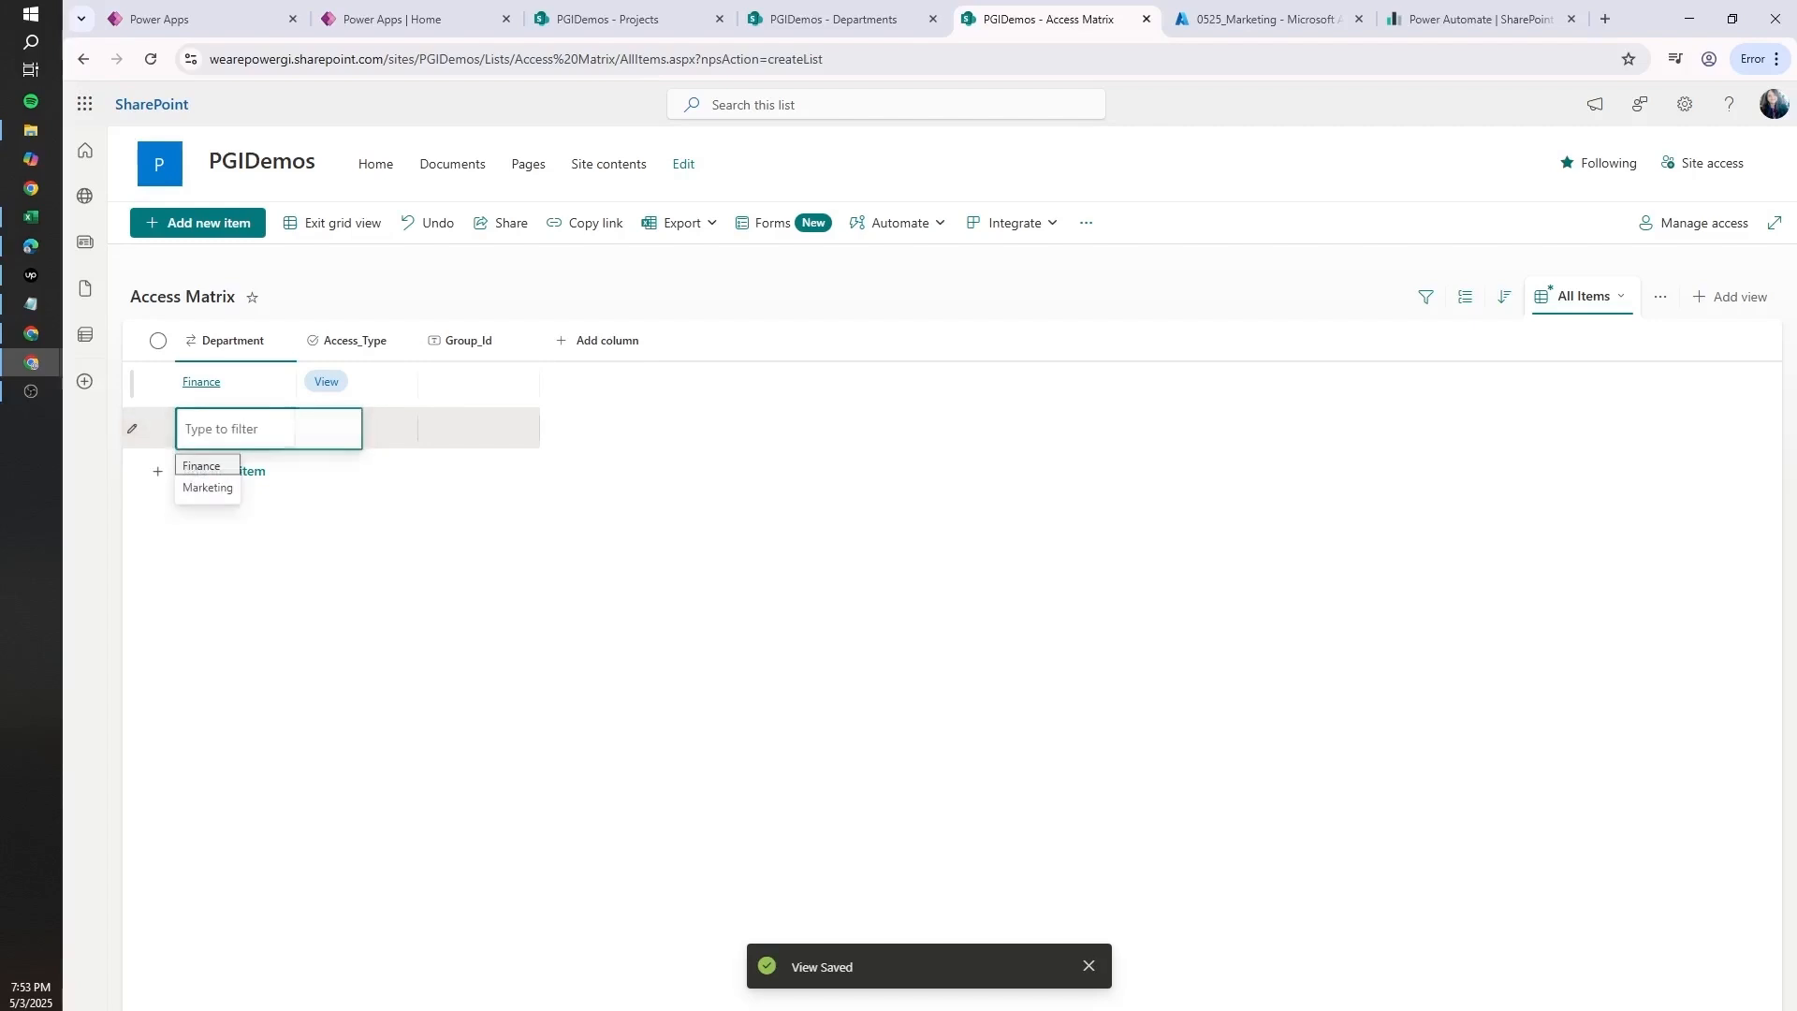
left_click(200, 469)
left_click(358, 438)
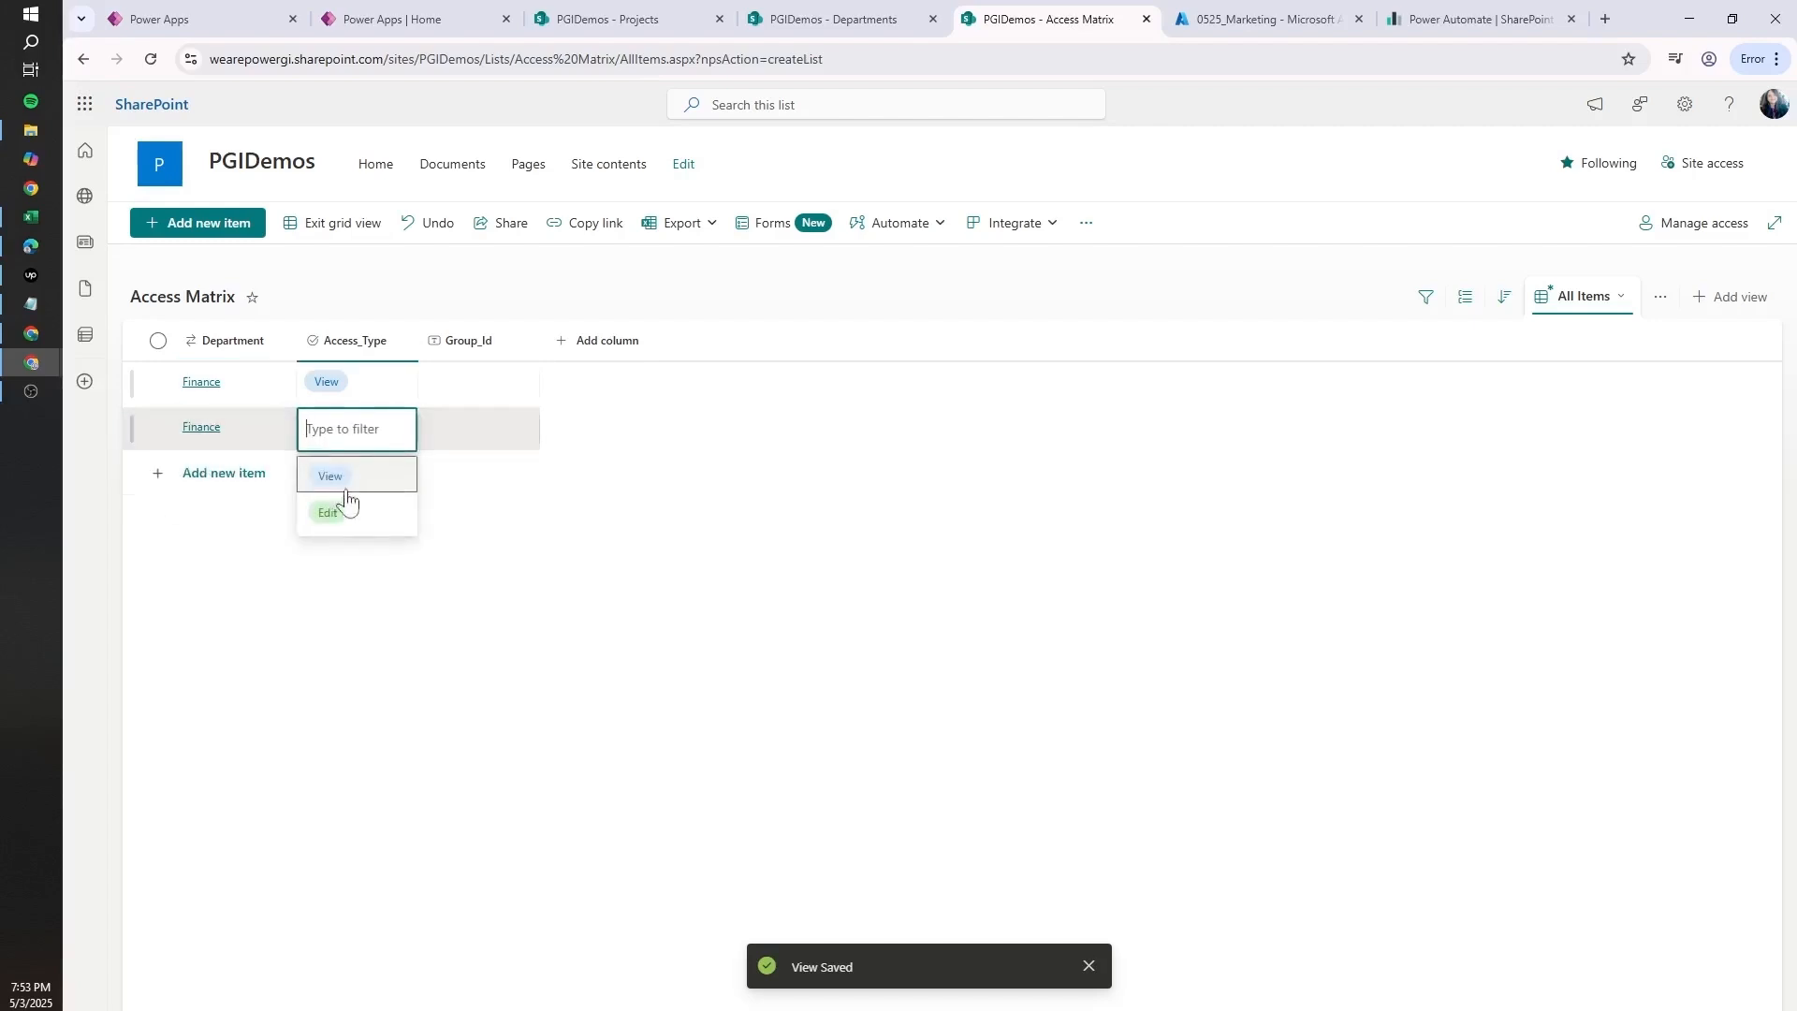
left_click(339, 508)
- Add a third Access Matrix row with department Marketing and access type View
left_click(244, 477)
left_click(220, 473)
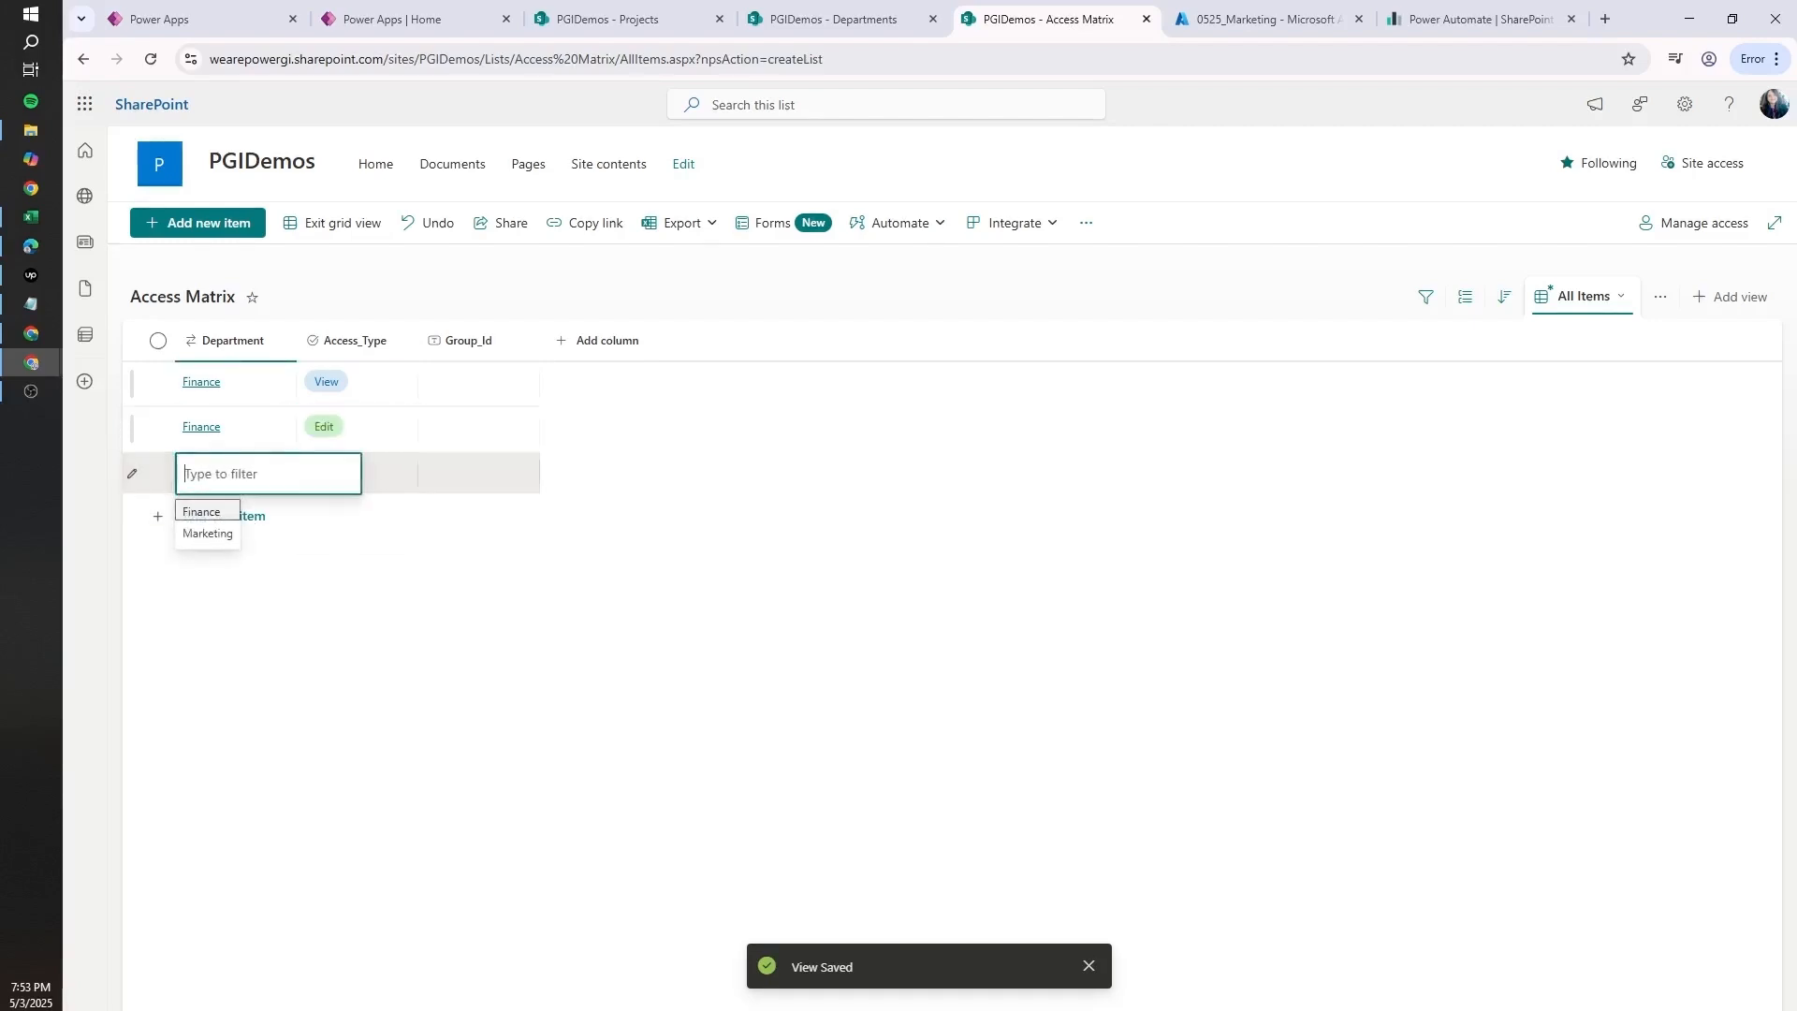
left_click(201, 537)
left_click(375, 473)
left_click(370, 518)
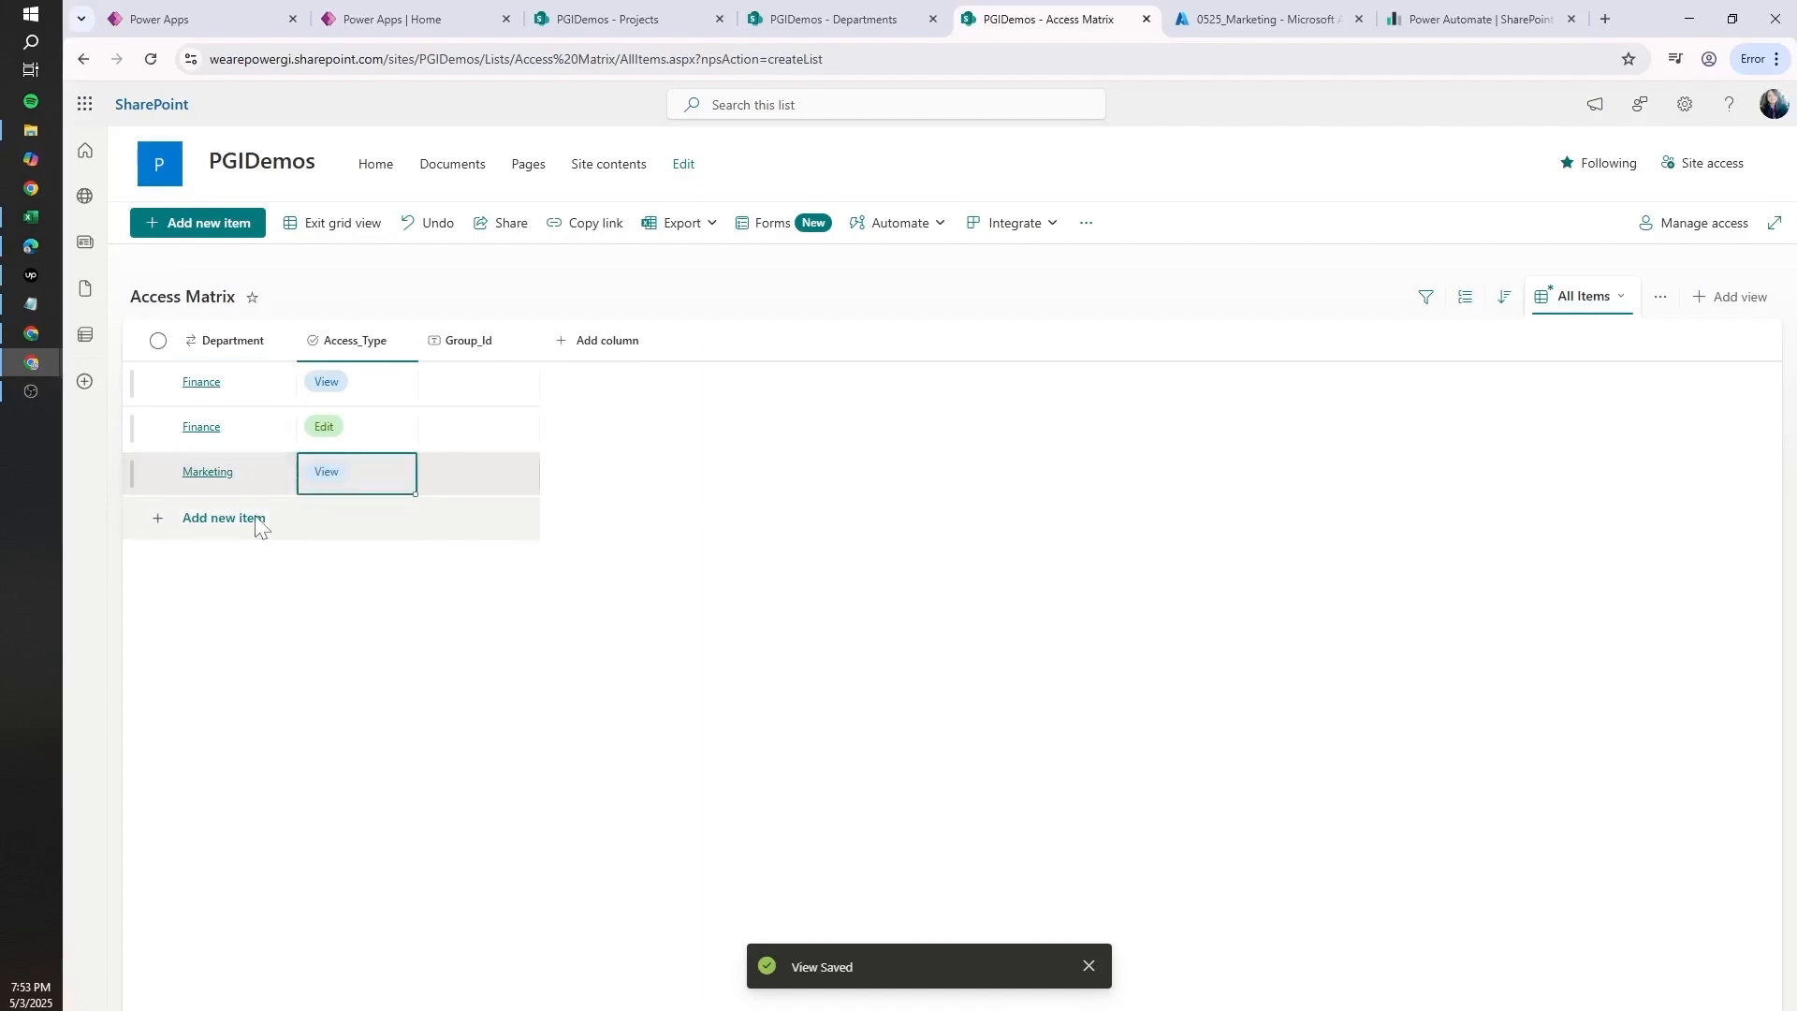
- Add a fourth Access Matrix row with department Marketing and access type Edit, and widen the Group_Id column
left_click(254, 520)
left_click(255, 520)
left_click(237, 573)
left_click(353, 522)
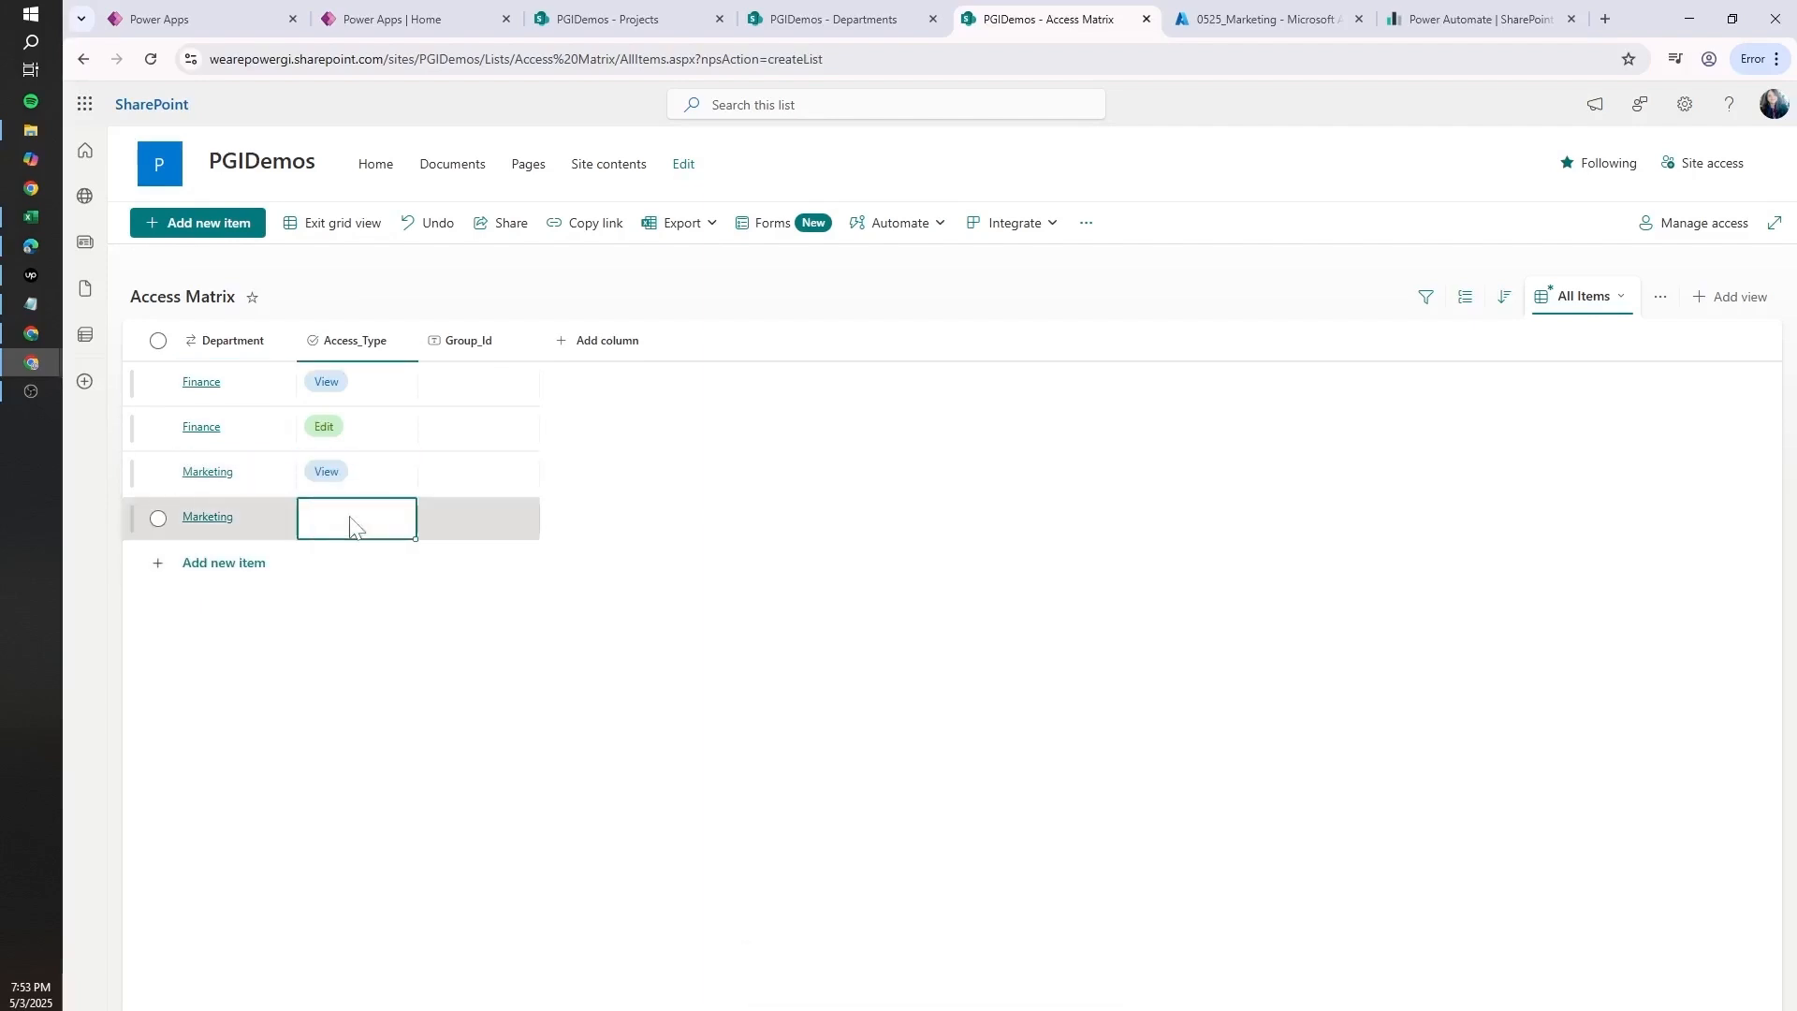
left_click(328, 602)
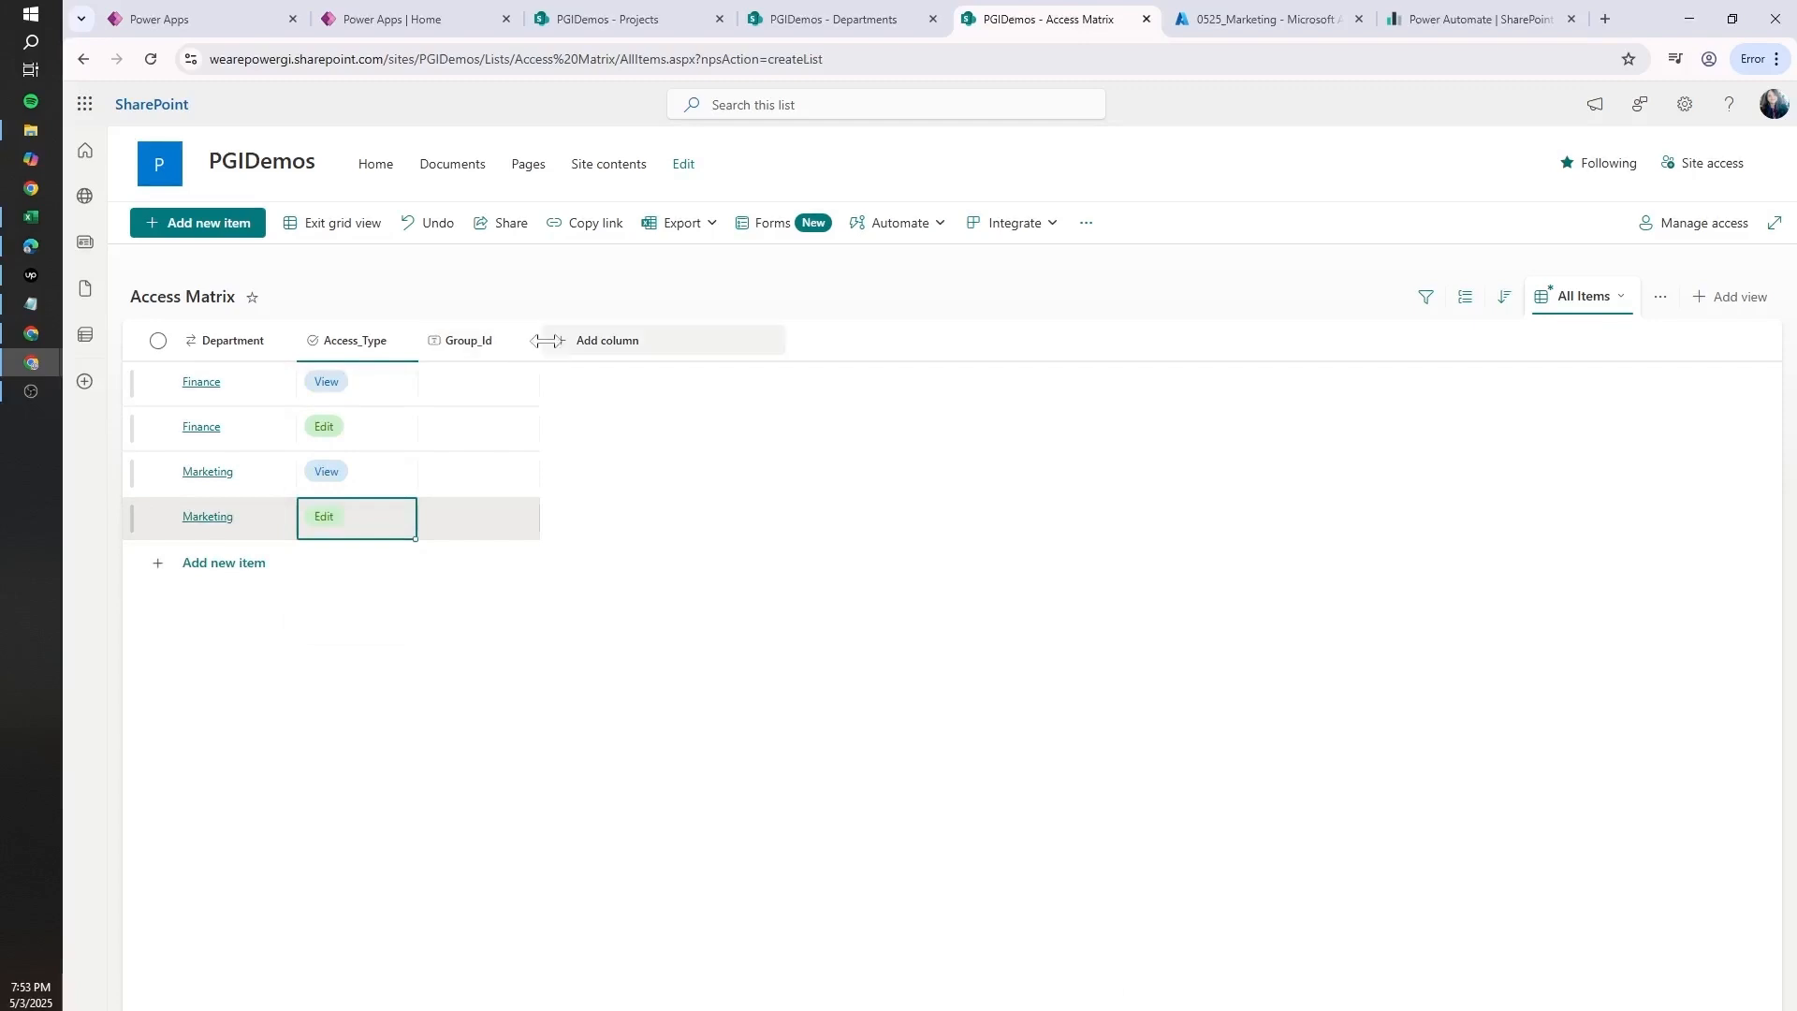
left_click_drag(540, 339, 730, 340)
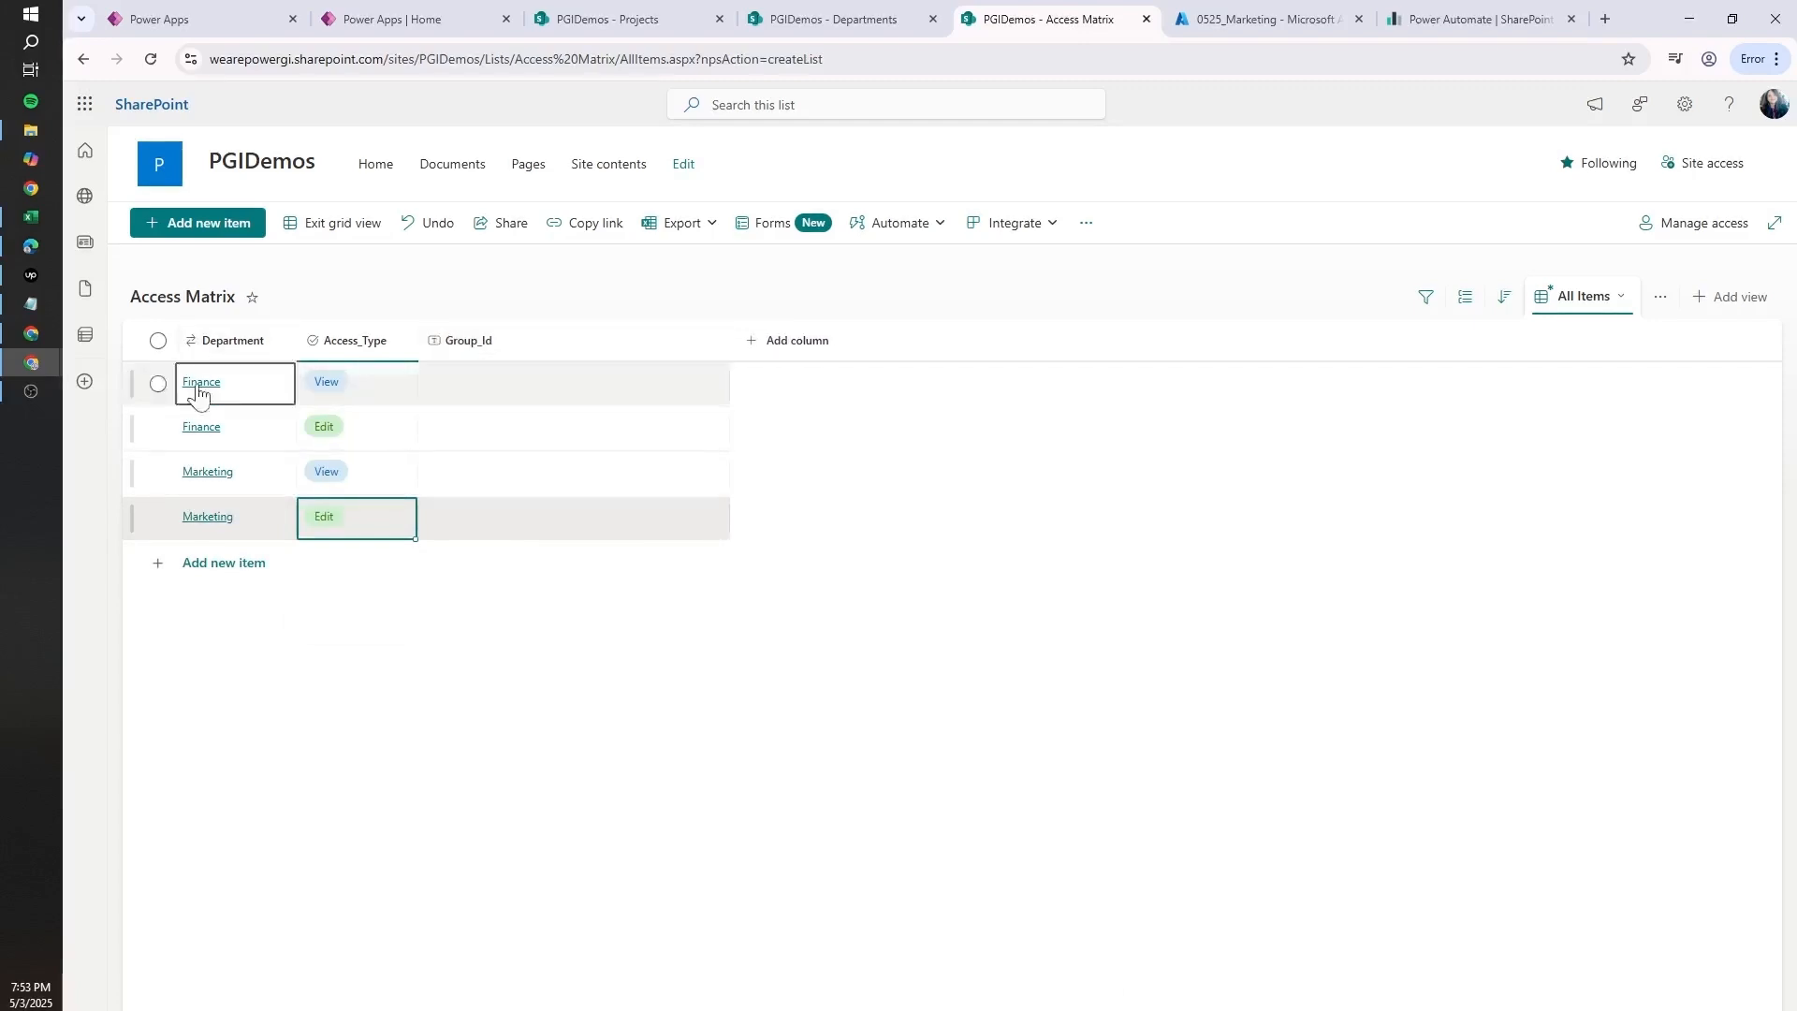
- Copy the 0525_Marketing group's object ID from the Azure portal into the Group_Id of the Marketing View row in Access Matrix
left_click(1280, 13)
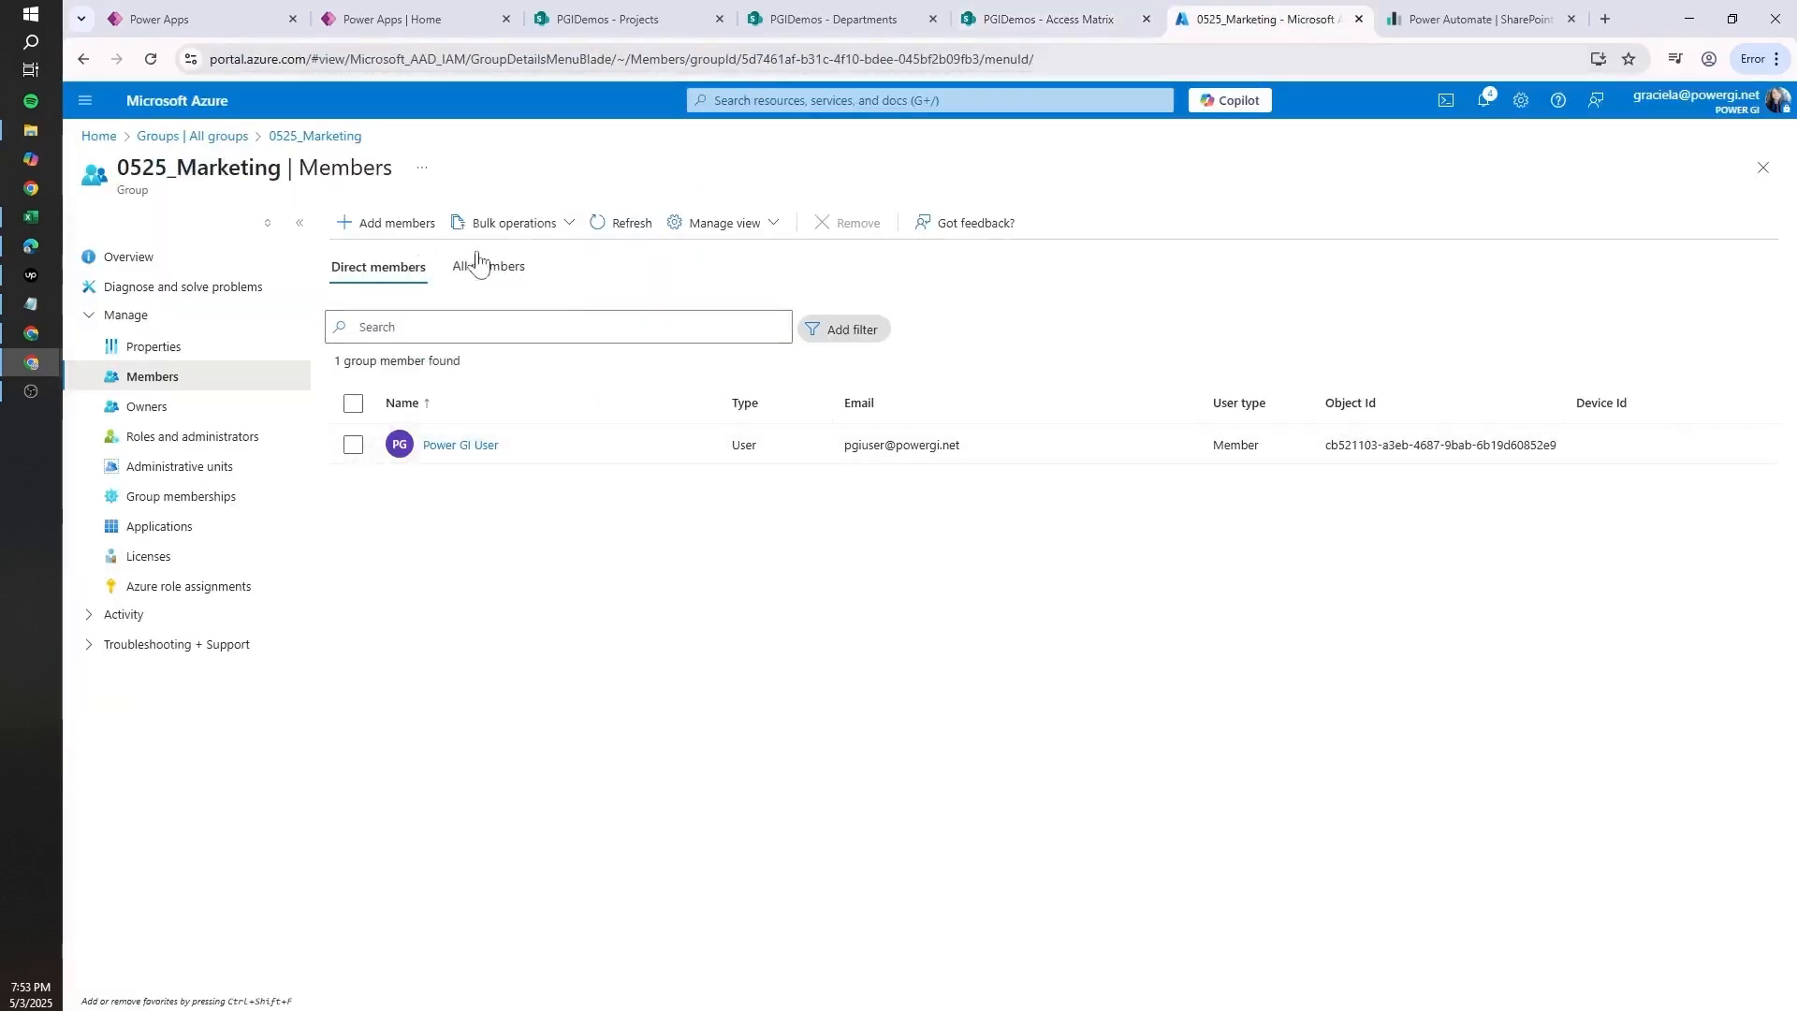
left_click(178, 348)
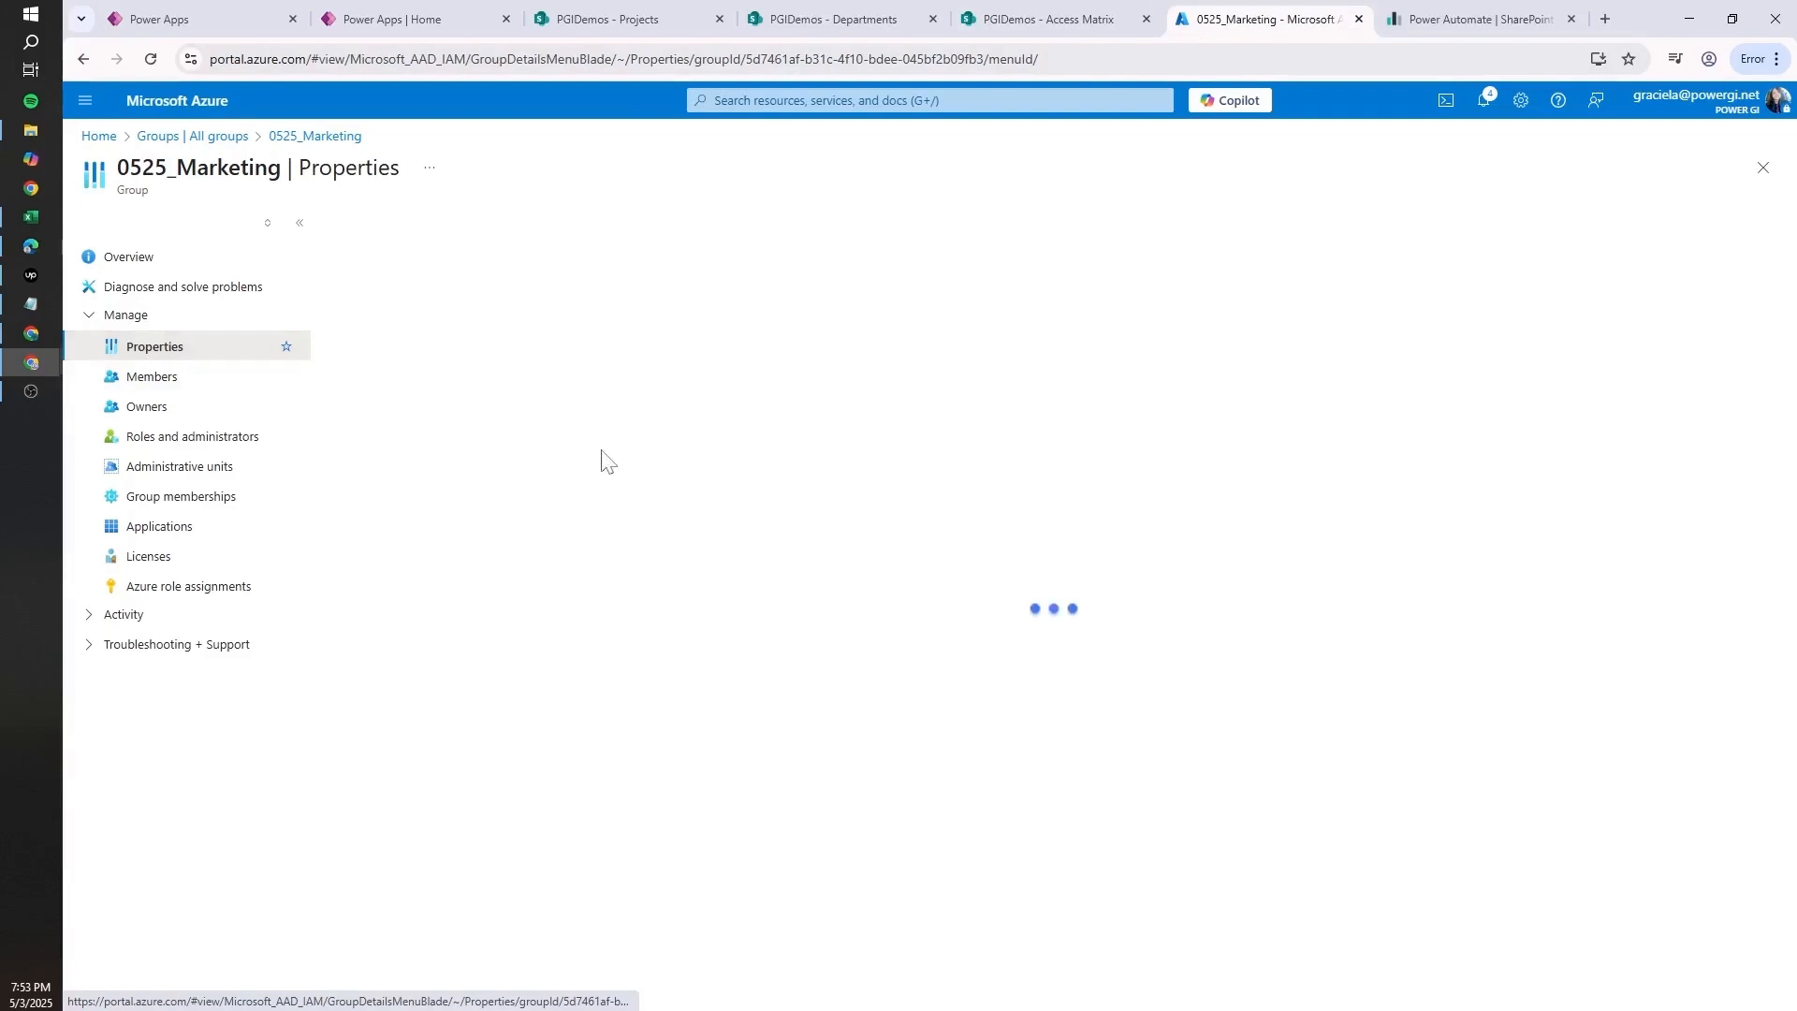
left_click(934, 528)
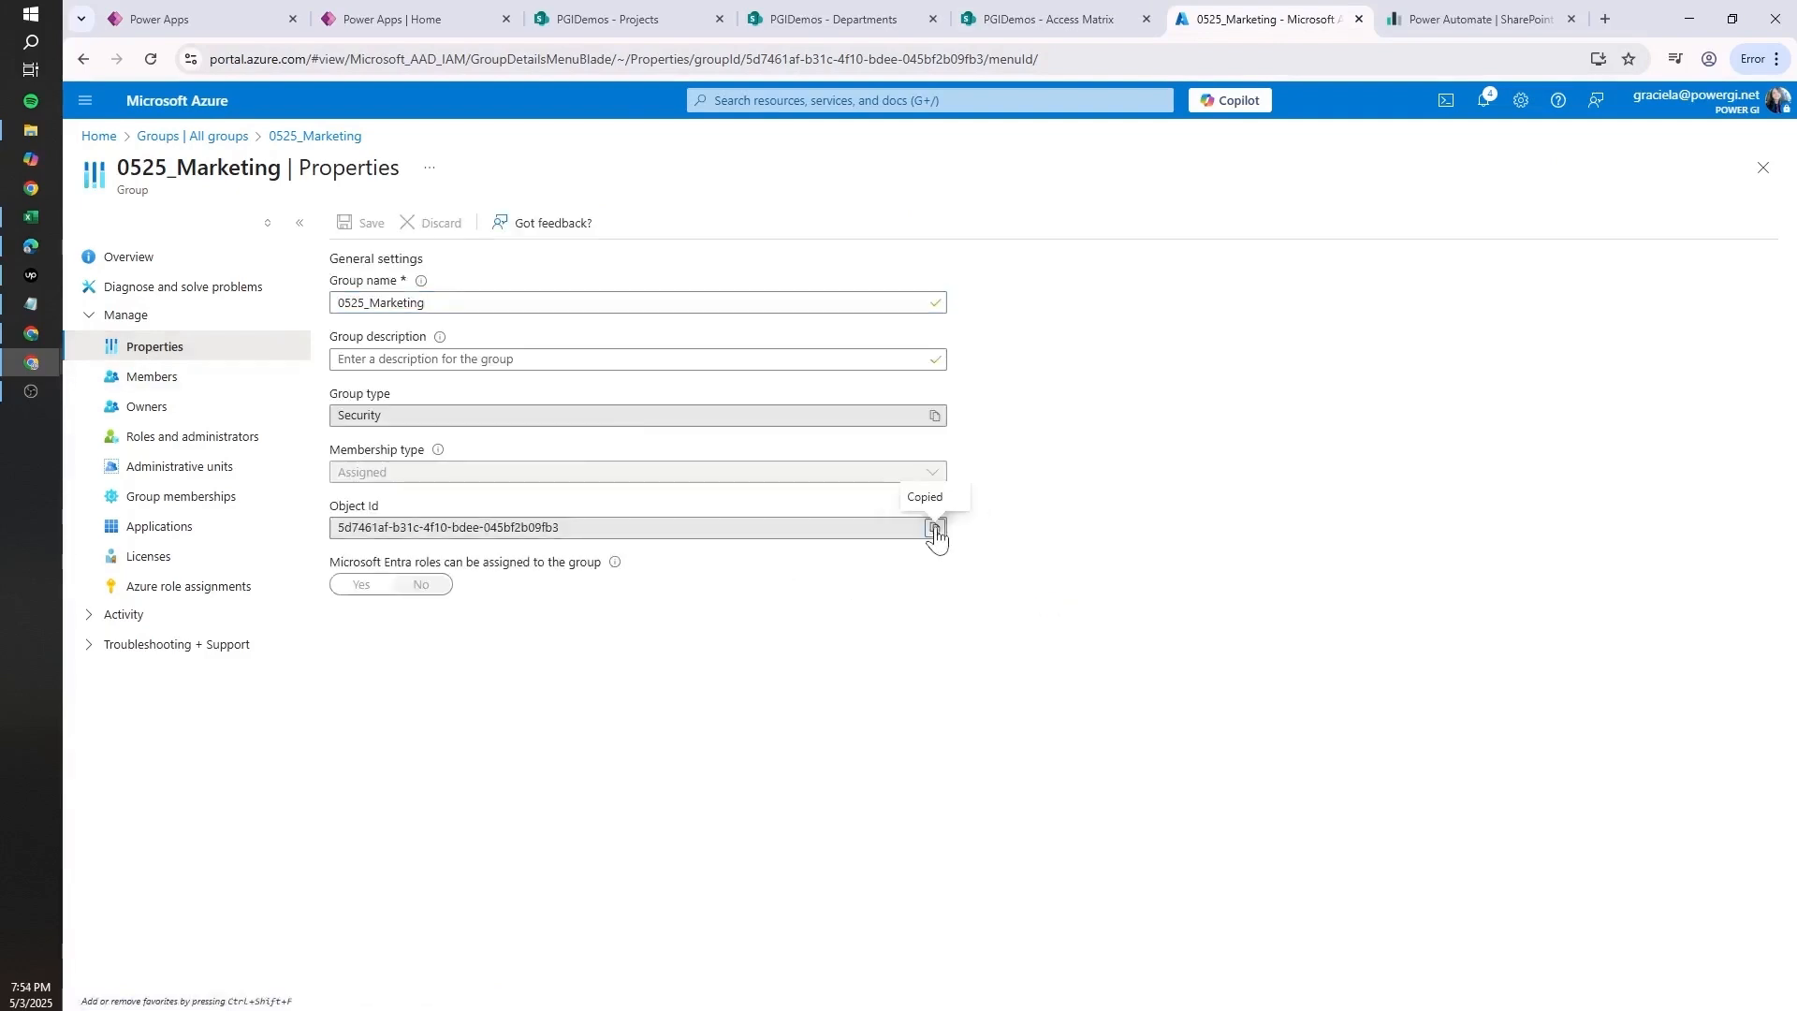
left_click(1056, 19)
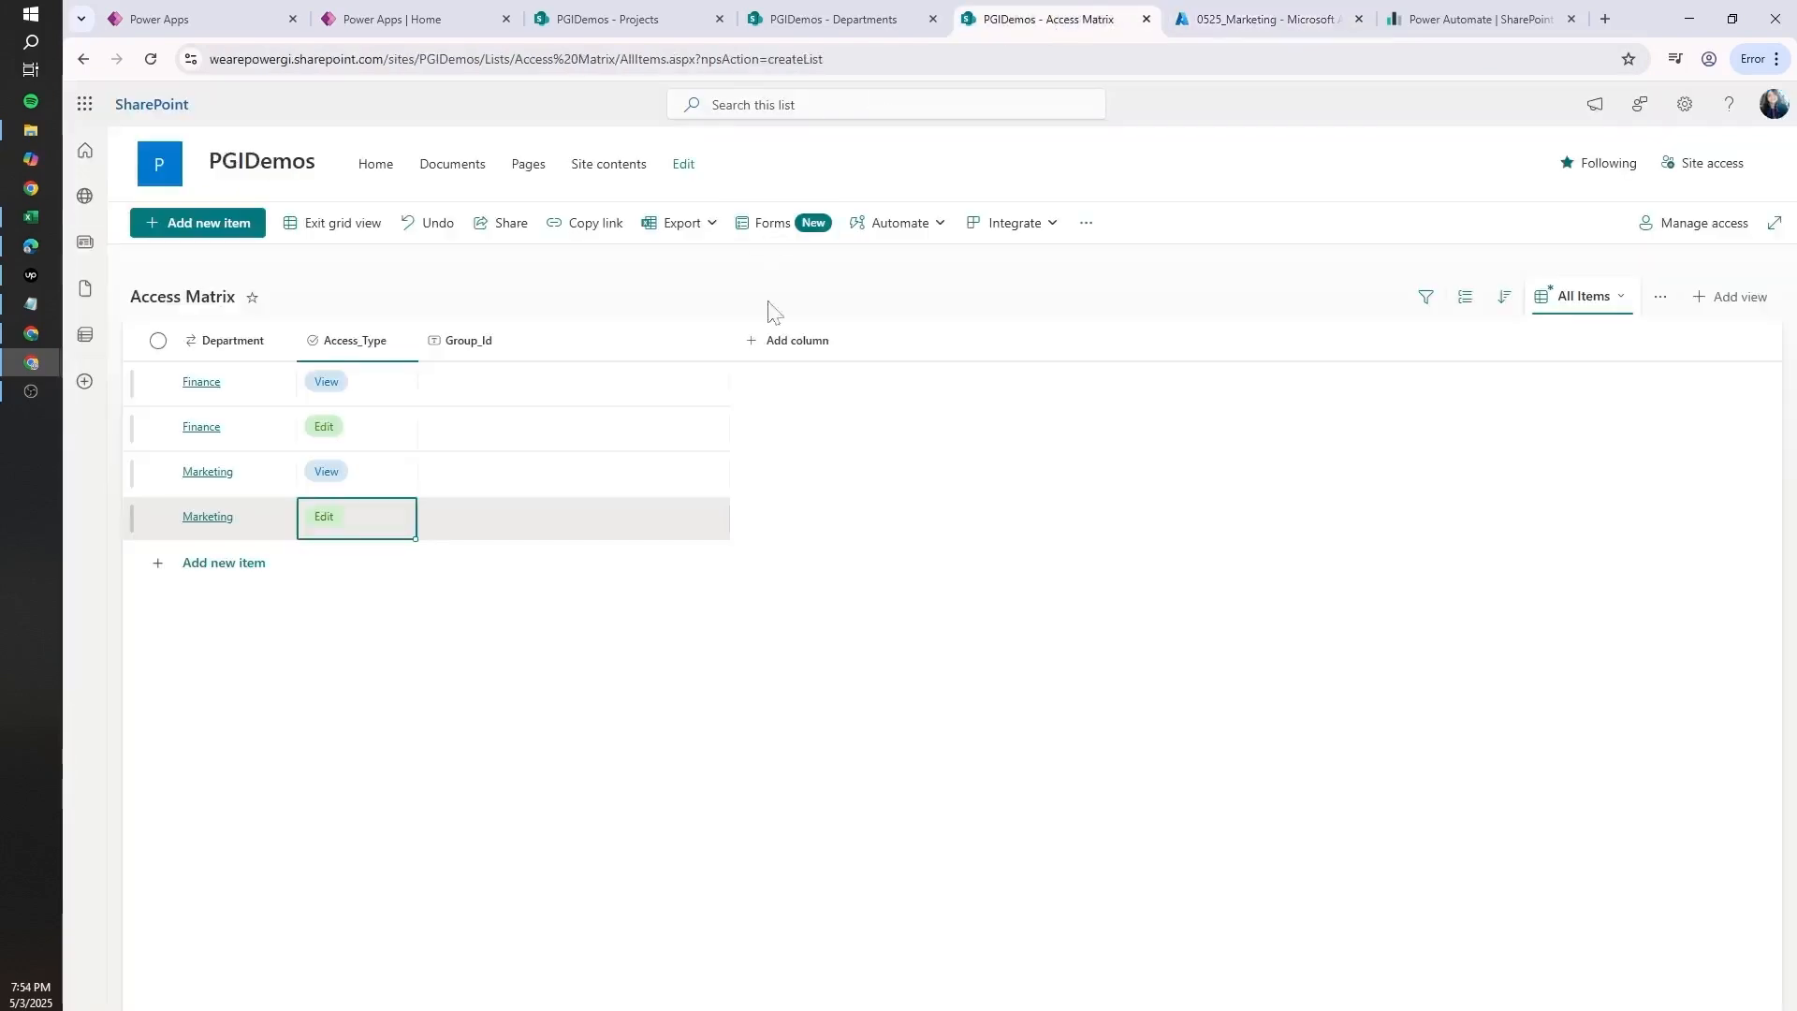
left_click(603, 485)
key("ctrl+v")
- Return to the Azure portal's list of all groups and filter it by 0525
left_click(1329, 17)
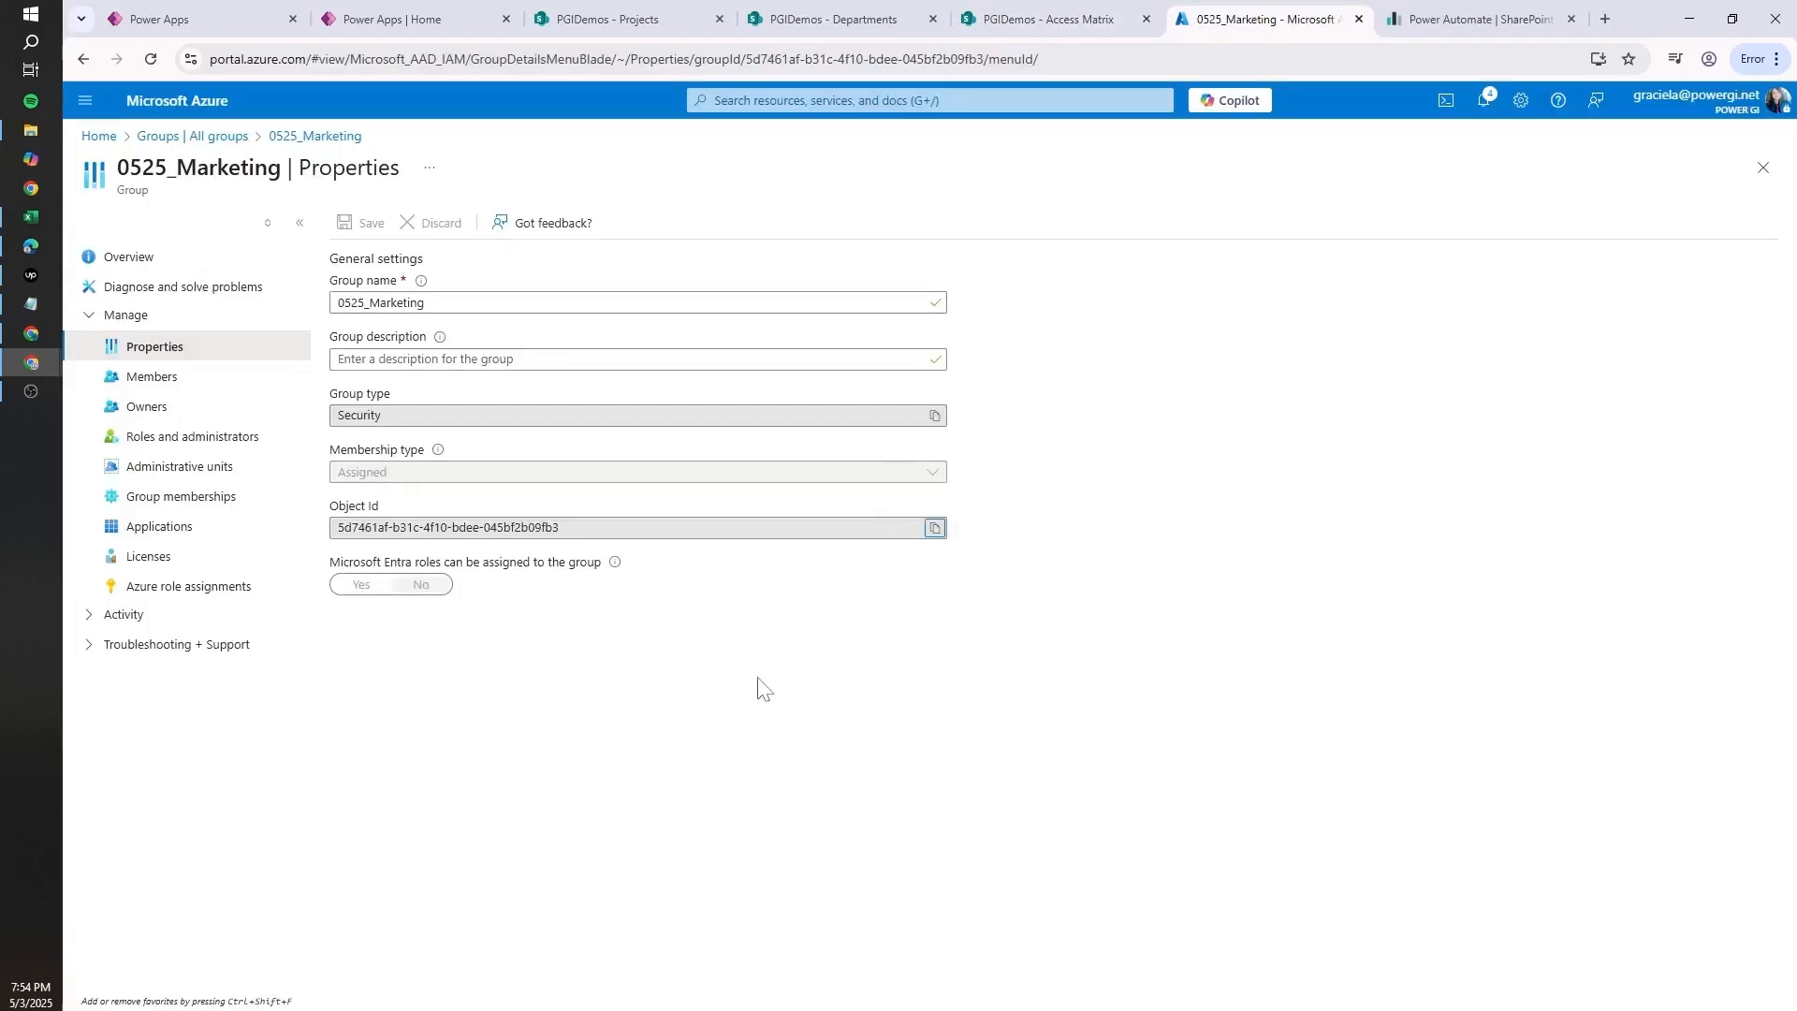
key("alt+Left")
key("alt+Left")
key("alt+Left")
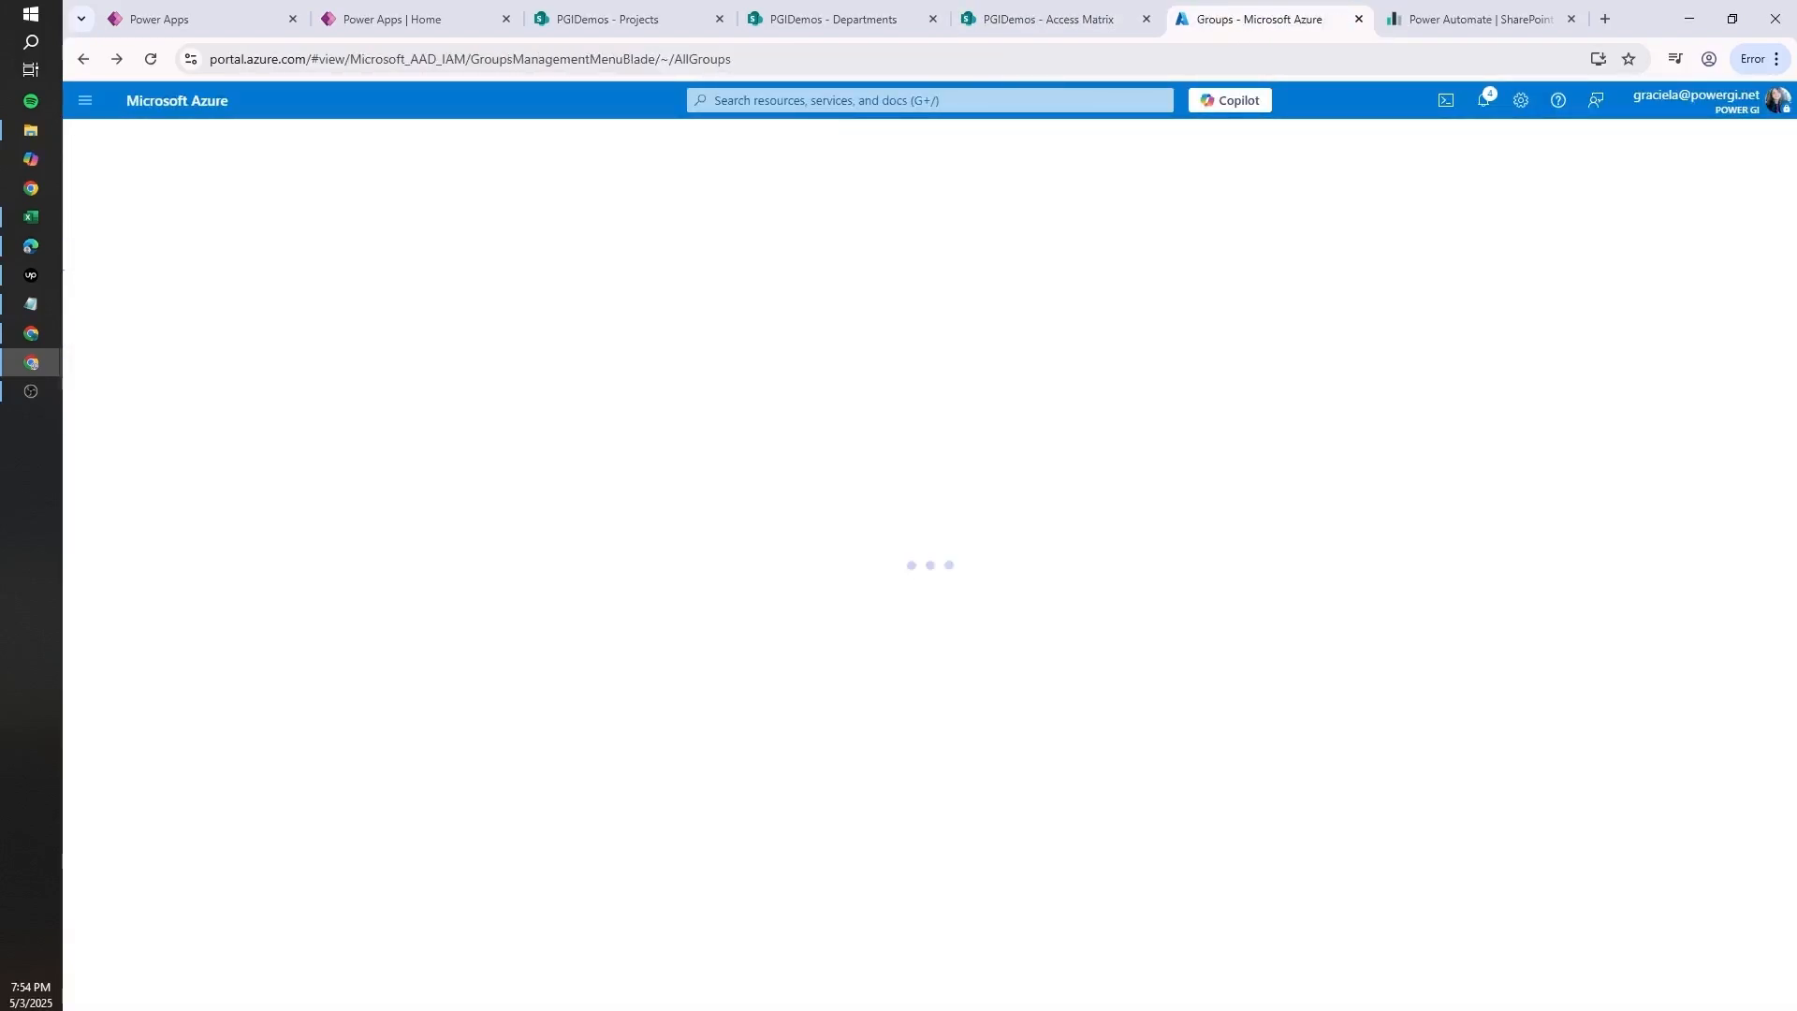
type("0525")
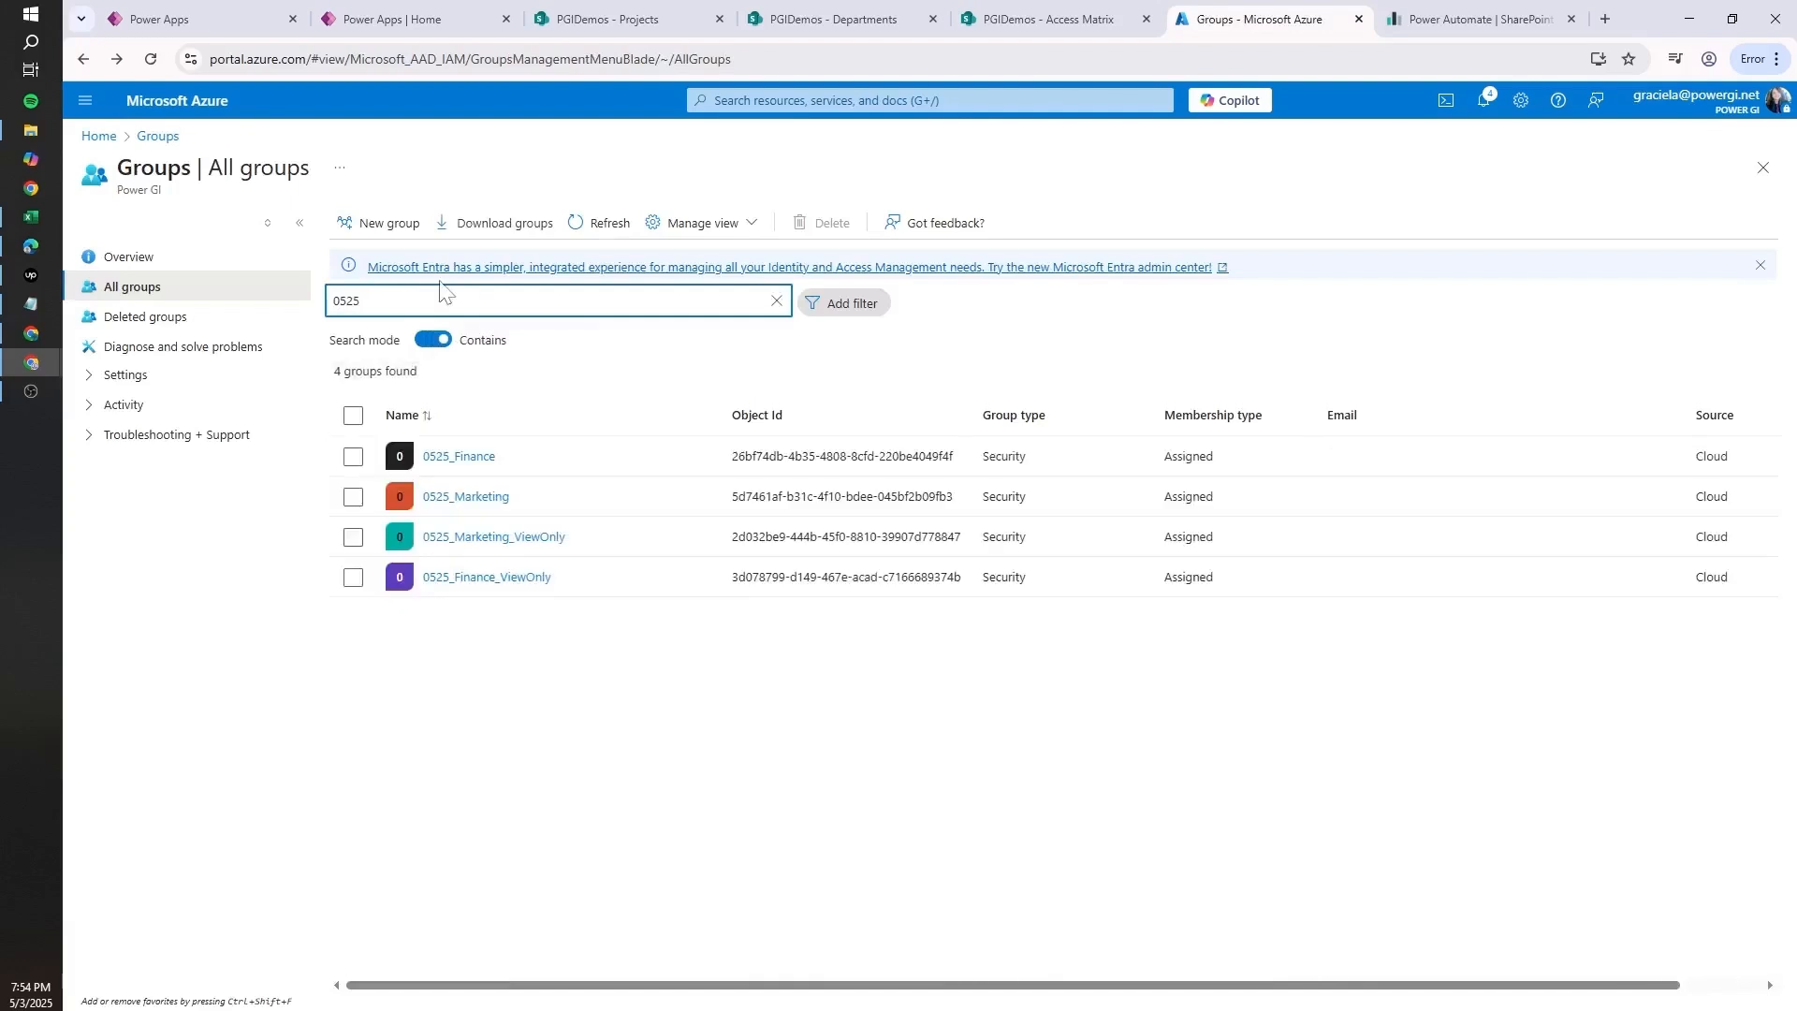
- Copy the 0525_Finance group's object ID into the Group_Id of the Finance View row in the SharePoint Access Matrix list
right_click(481, 457)
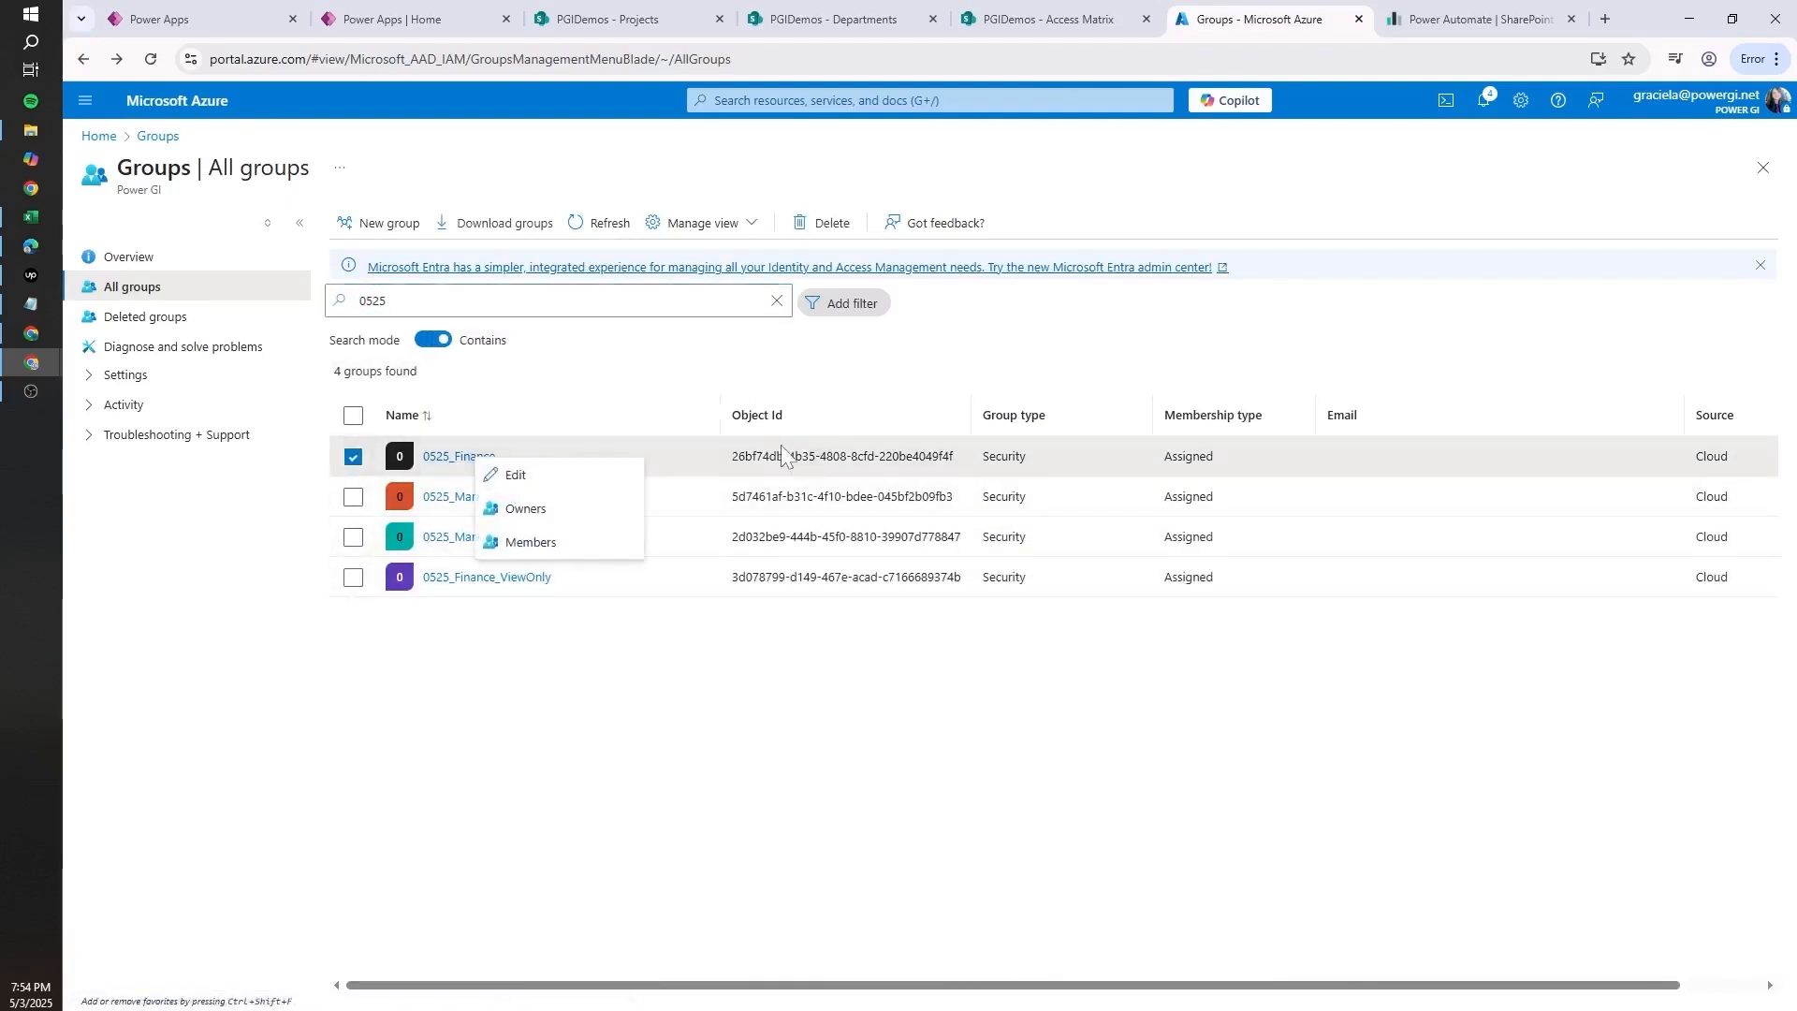
left_click(939, 398)
left_click_drag(731, 457, 954, 457)
key("ctrl+c")
left_click(1091, 17)
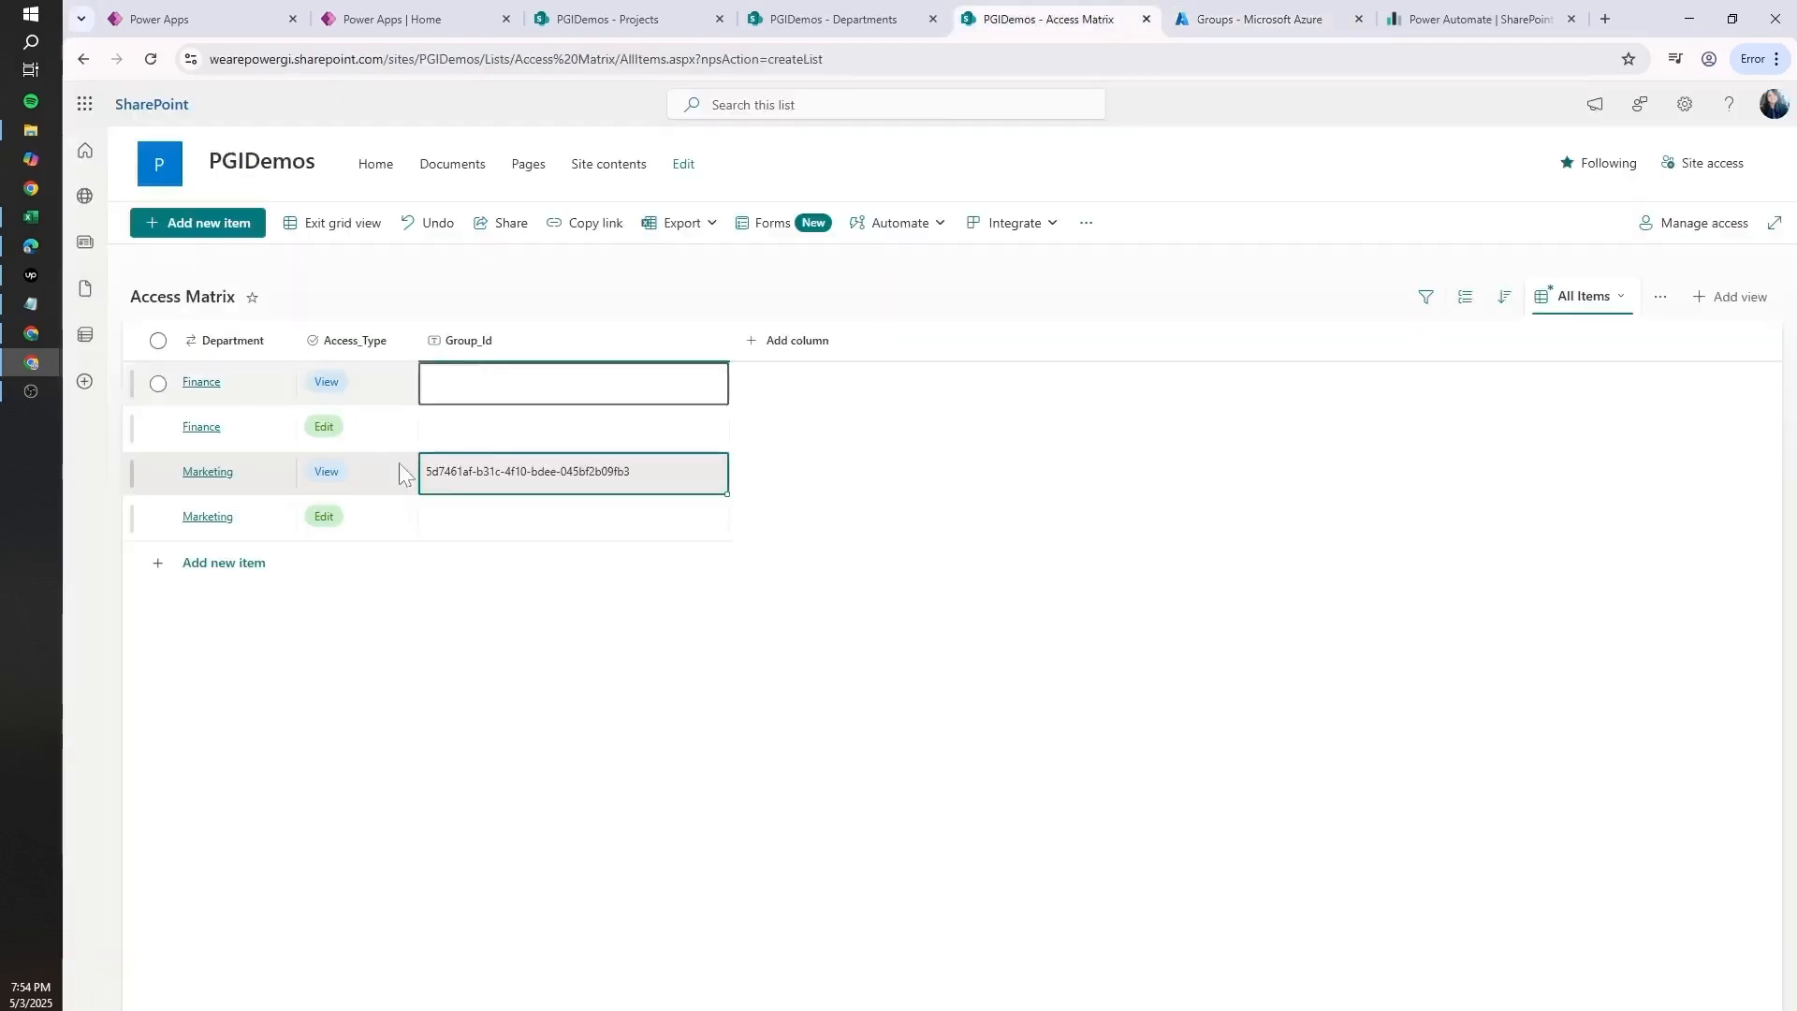
left_click(493, 400)
key("ctrl+v")
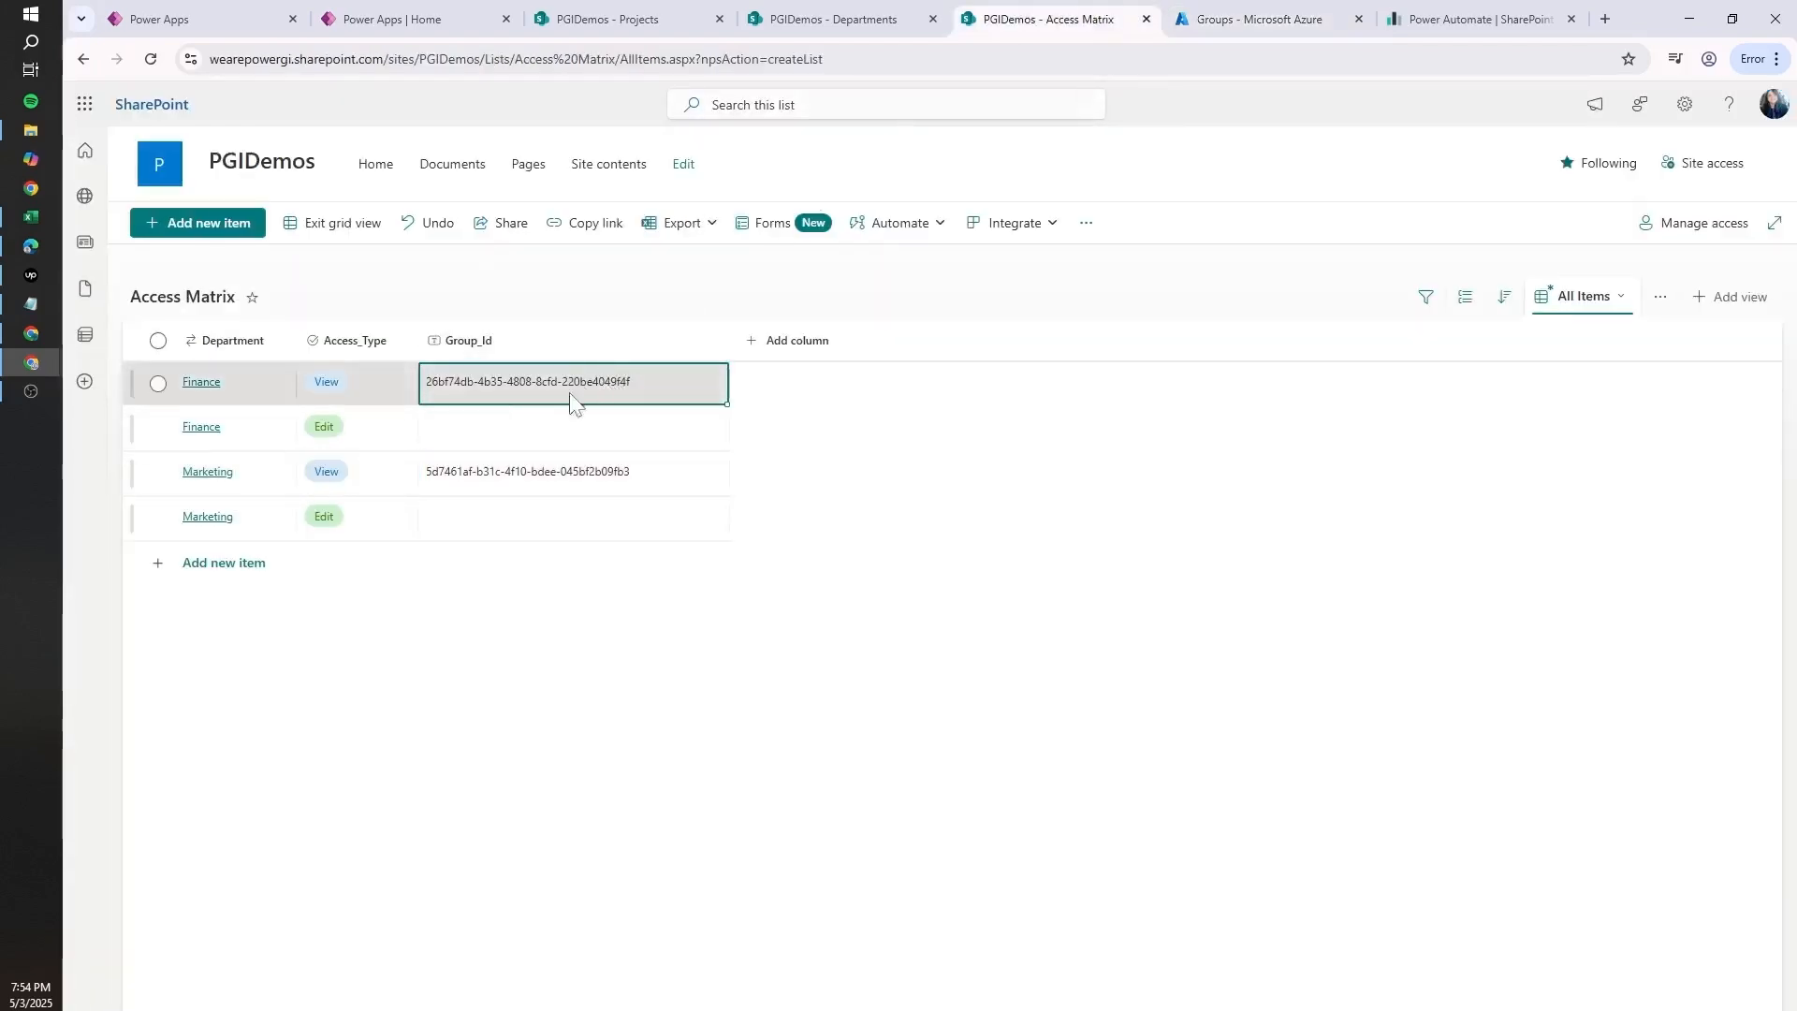
- Move the Marketing and Finance group IDs from their View rows to the matching Edit rows
left_click(524, 475)
left_click(496, 532)
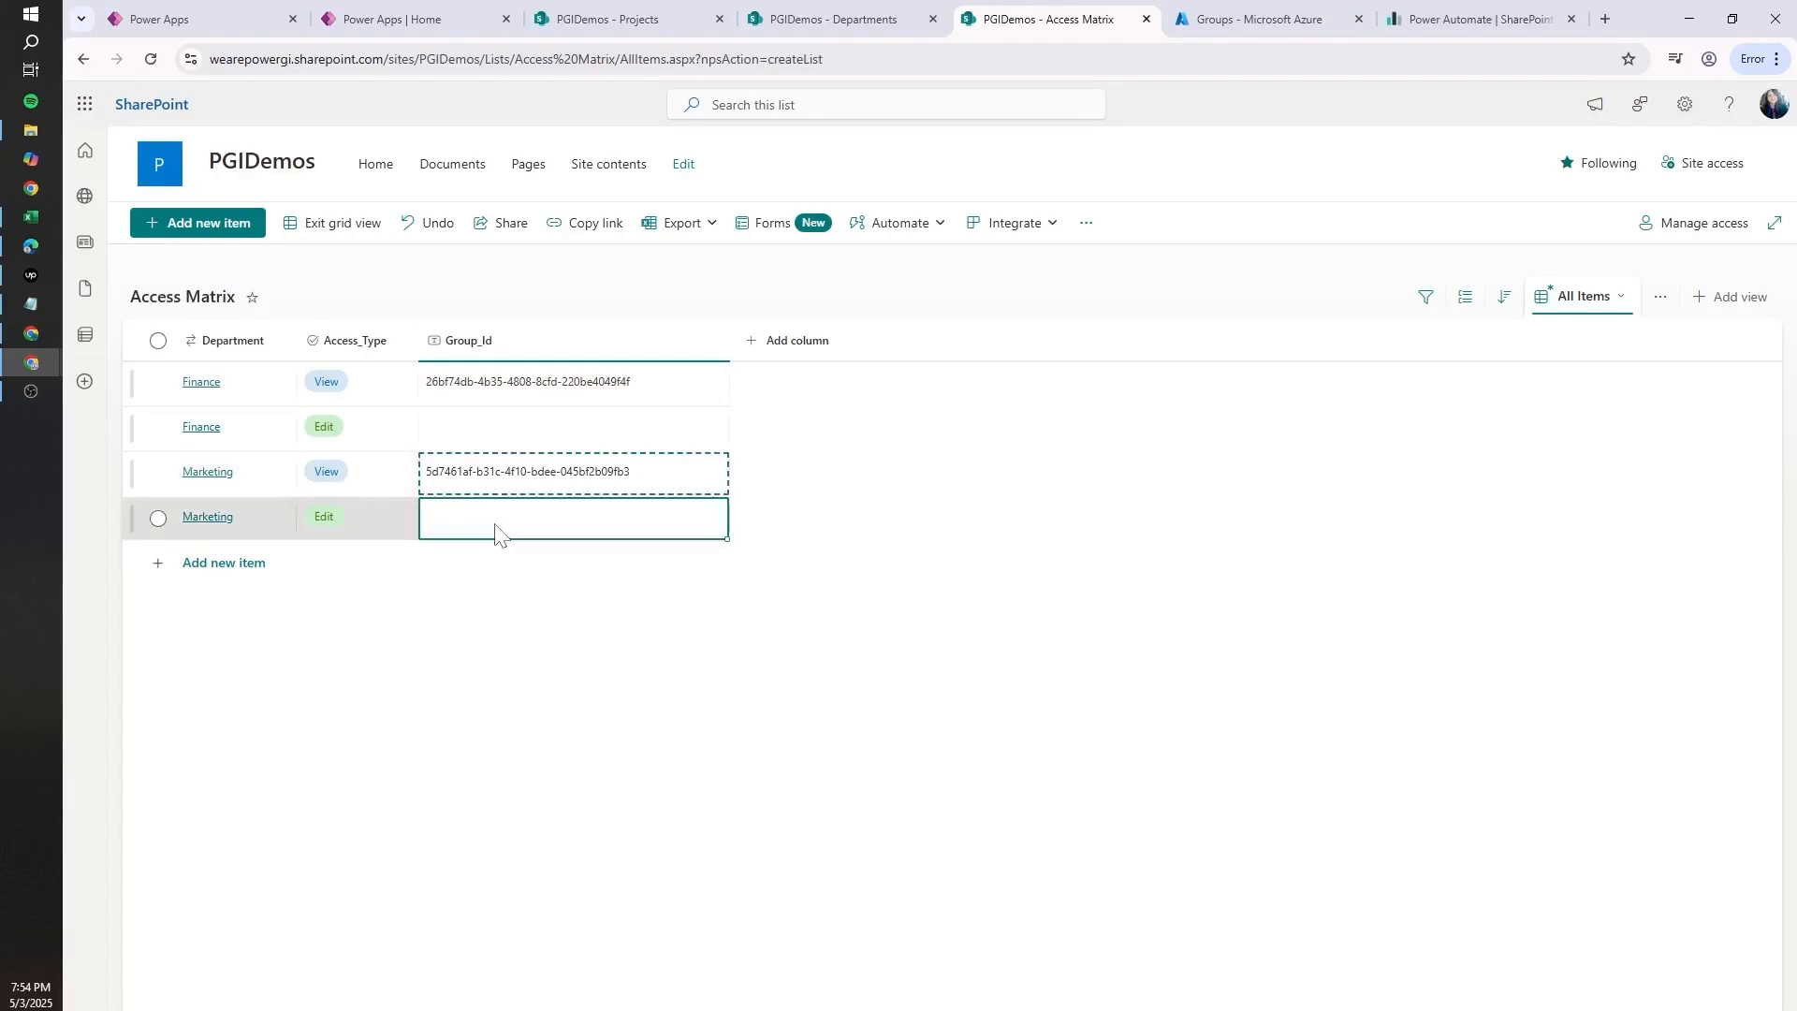
key("ctrl+v")
left_click(481, 392)
key("ctrl+x")
left_click(481, 419)
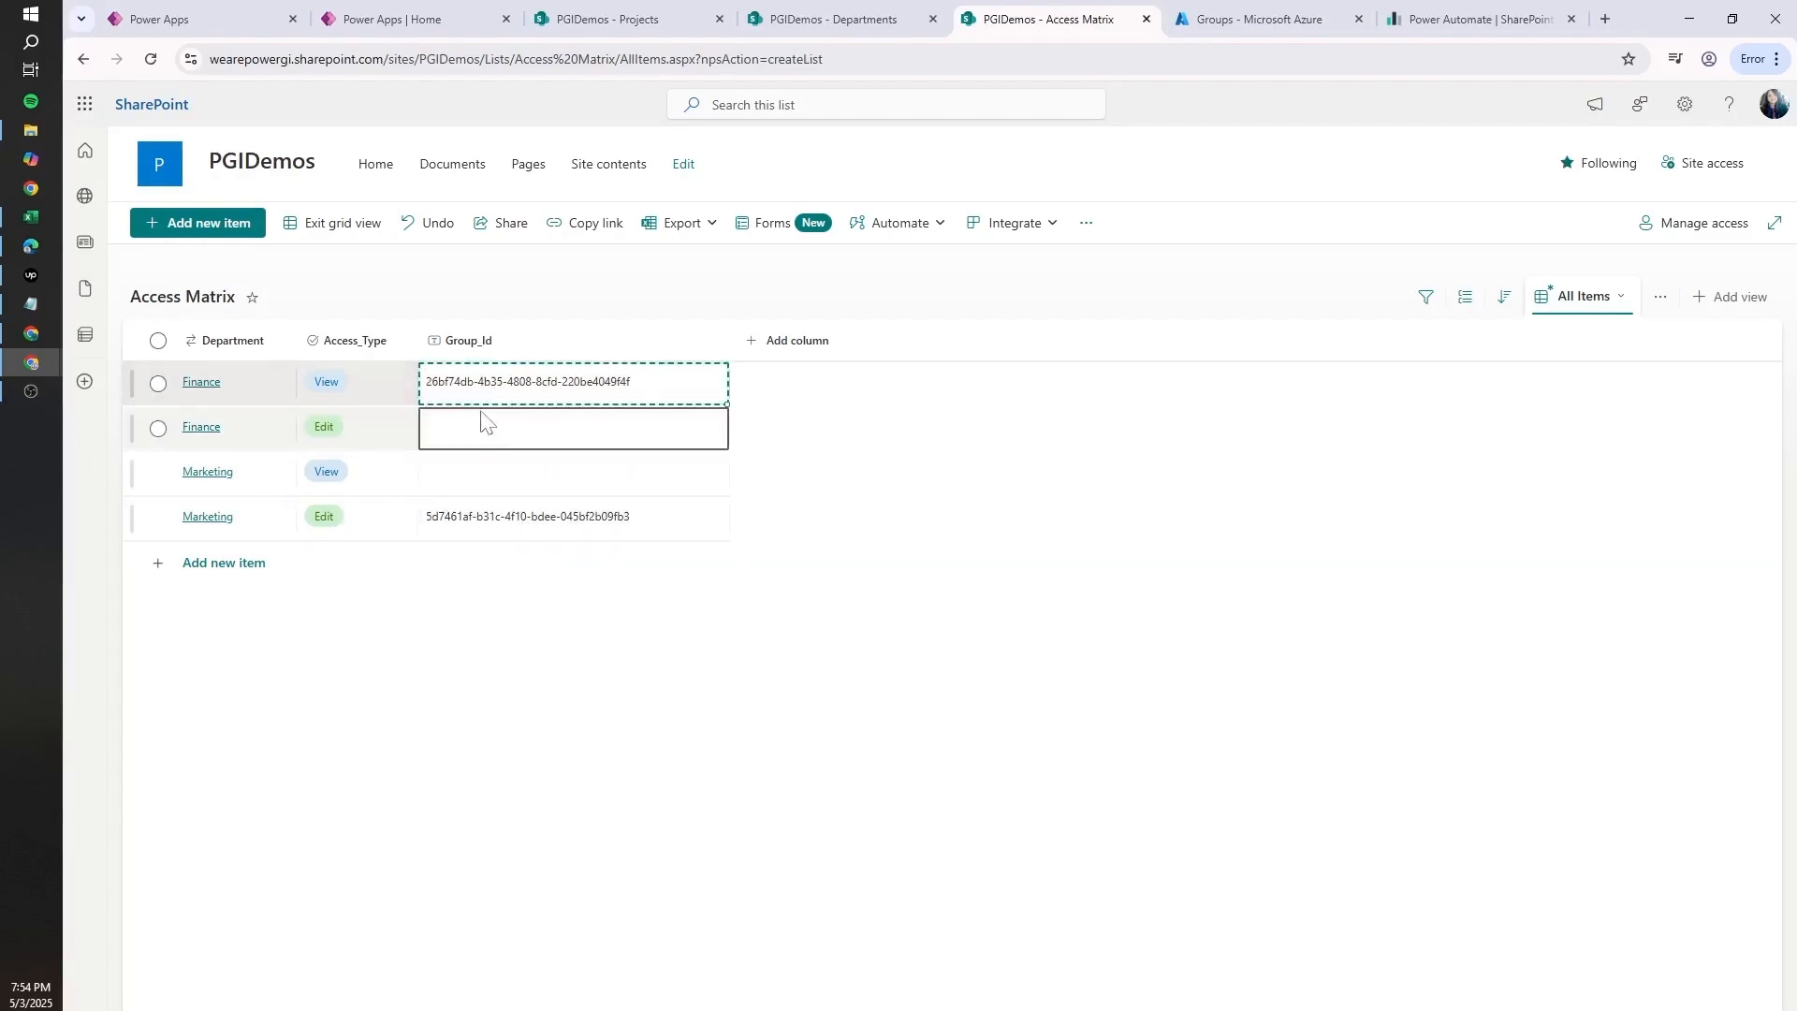
key("ctrl+v")
- Copy the 0525_Finance_ViewOnly group's object ID from the Azure portal into the Group_Id of the Finance View row
left_click(1254, 19)
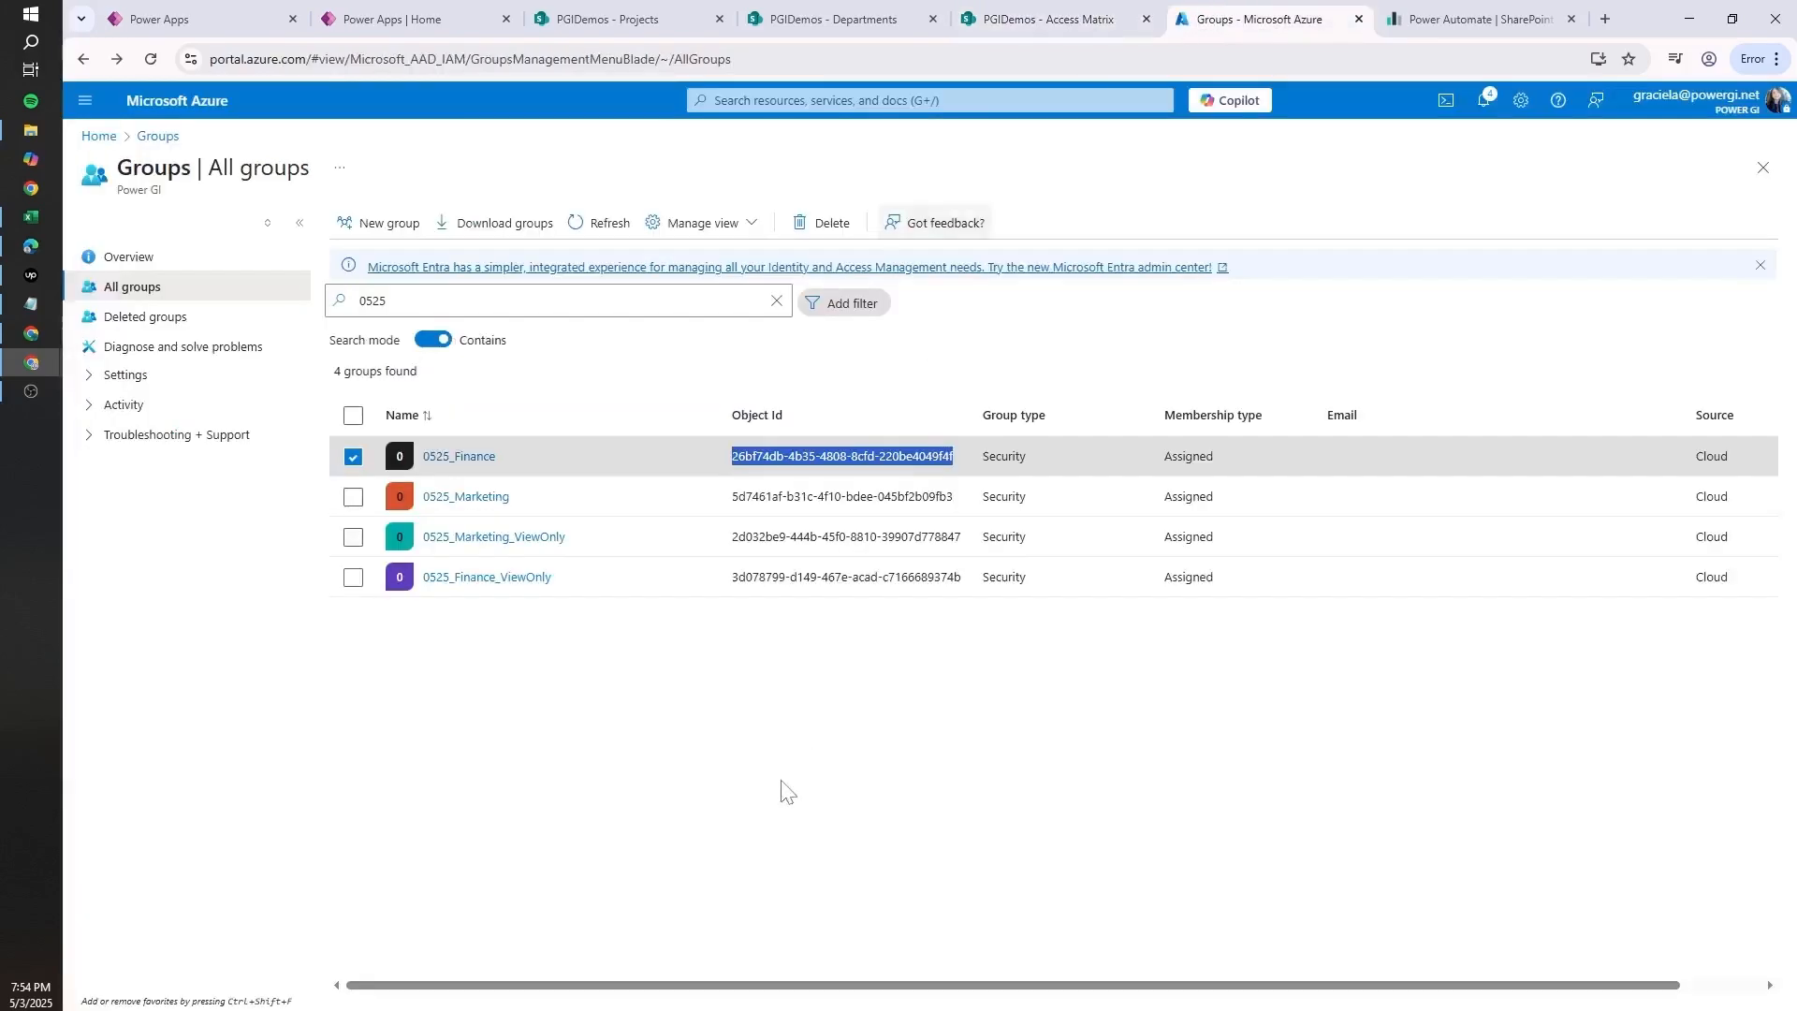
triple_click(846, 577)
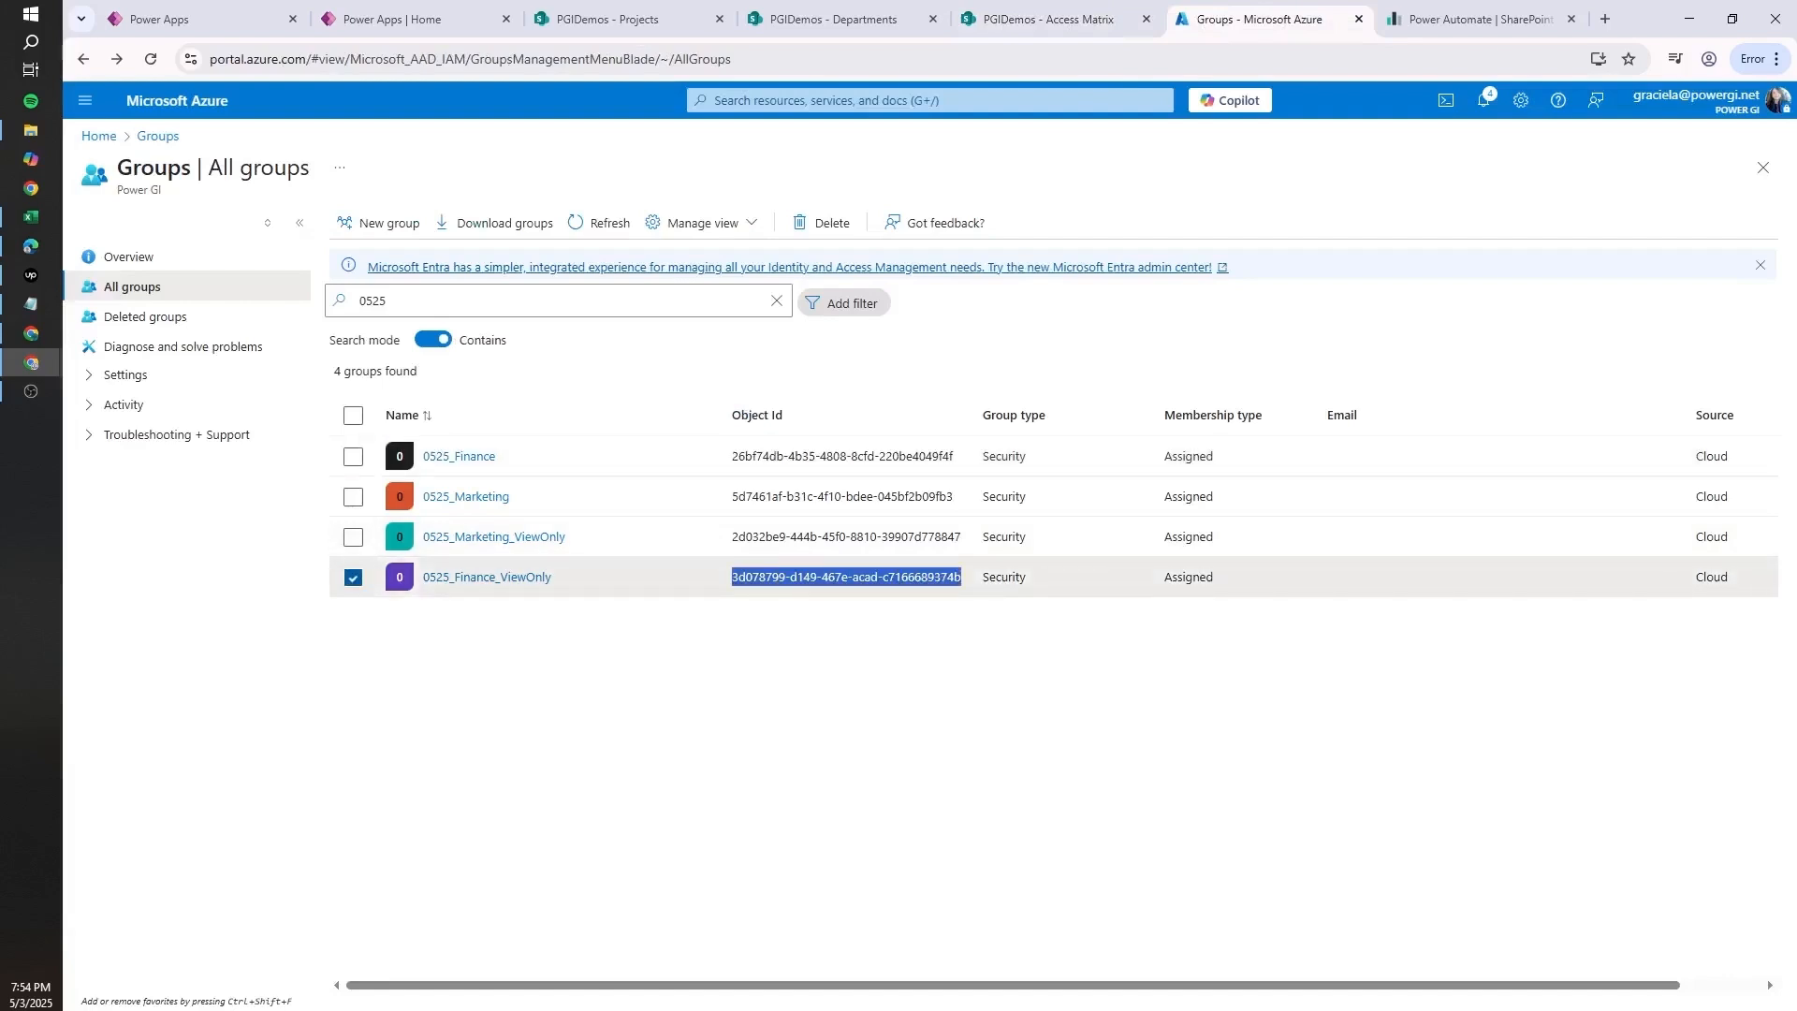
key("ctrl+c")
left_click(1052, 9)
left_click(541, 381)
key("ctrl+v")
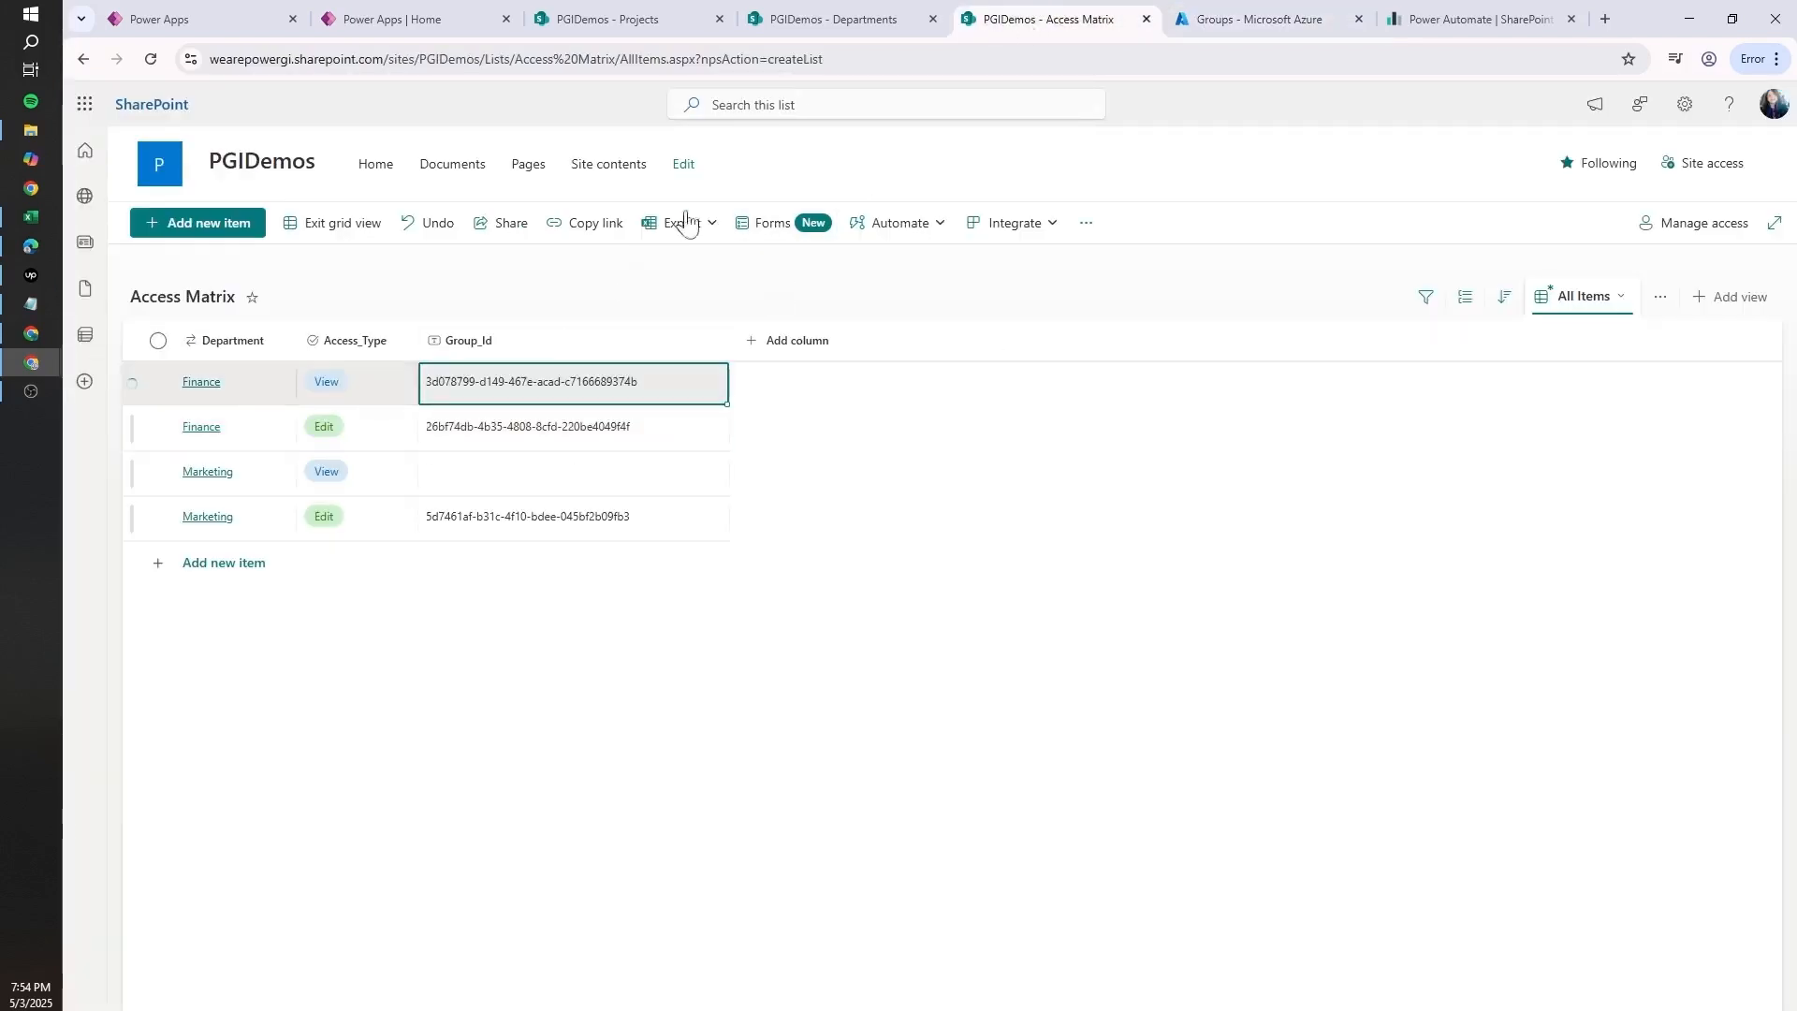
- Copy the 0525_Marketing_ViewOnly group's object ID from the Azure portal into the Group_Id of the Marketing View row
left_click(1282, 5)
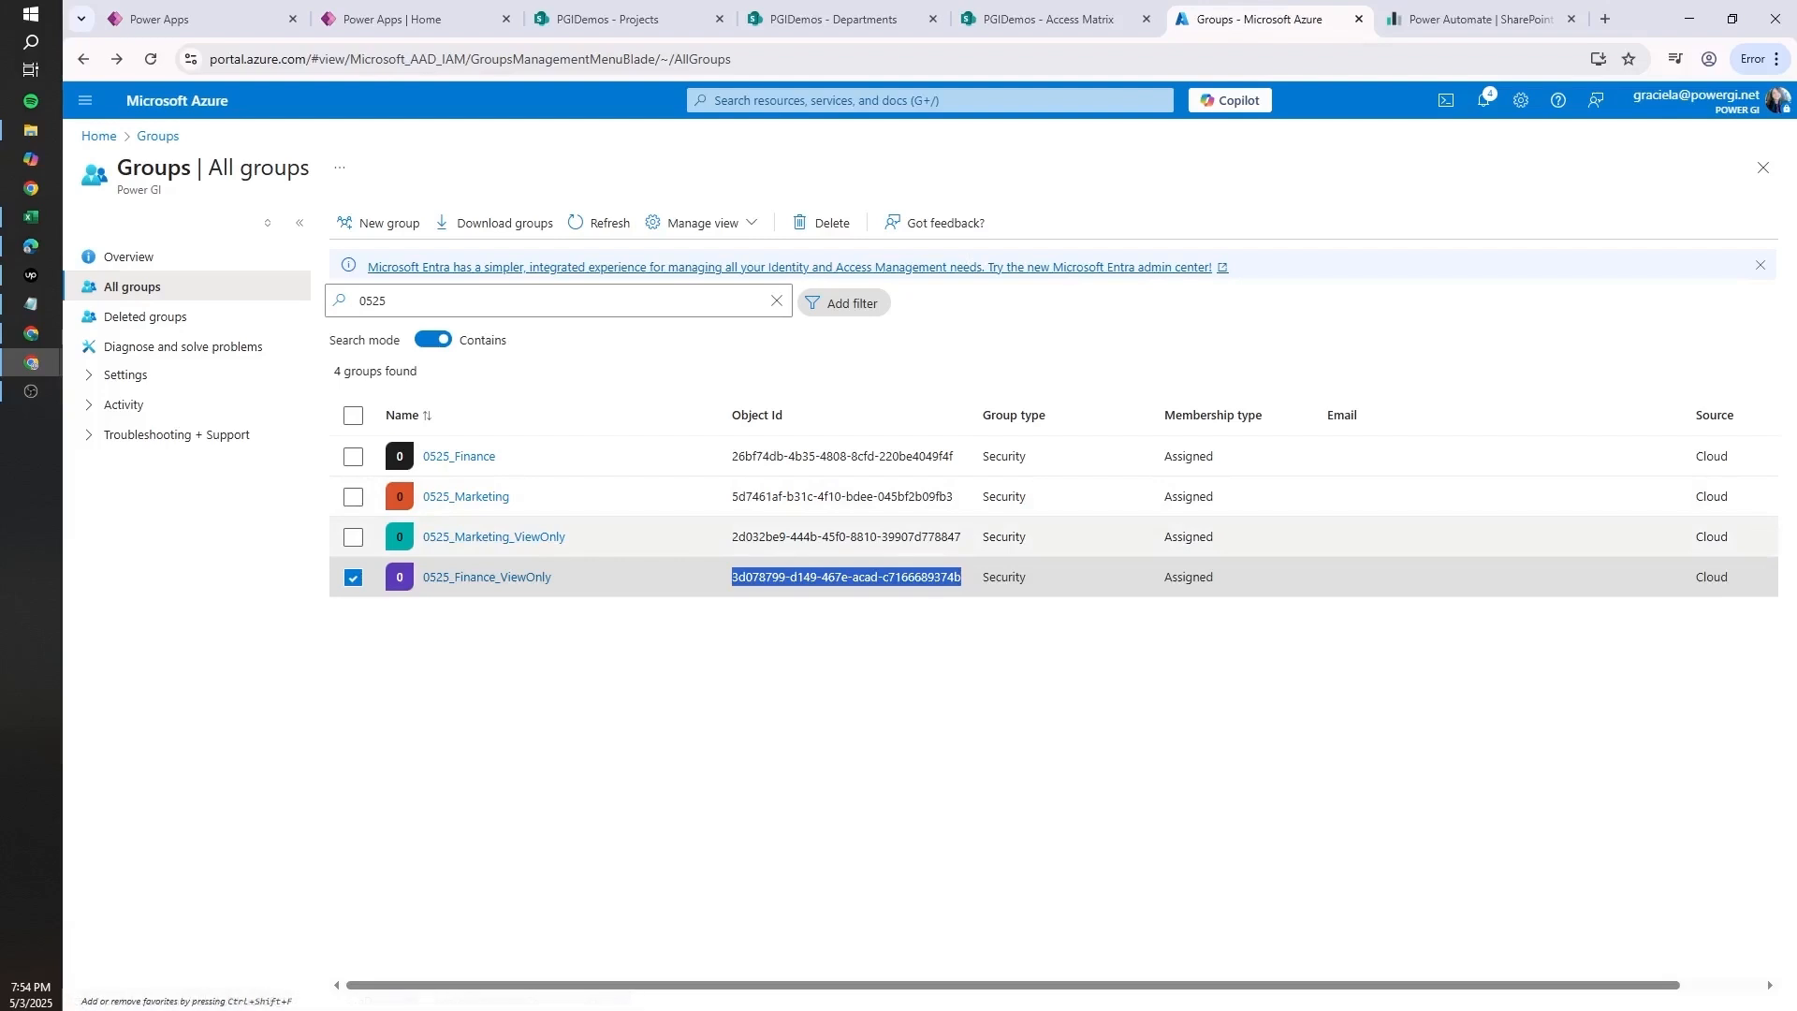
left_click(846, 536)
left_click_drag(732, 536, 921, 536)
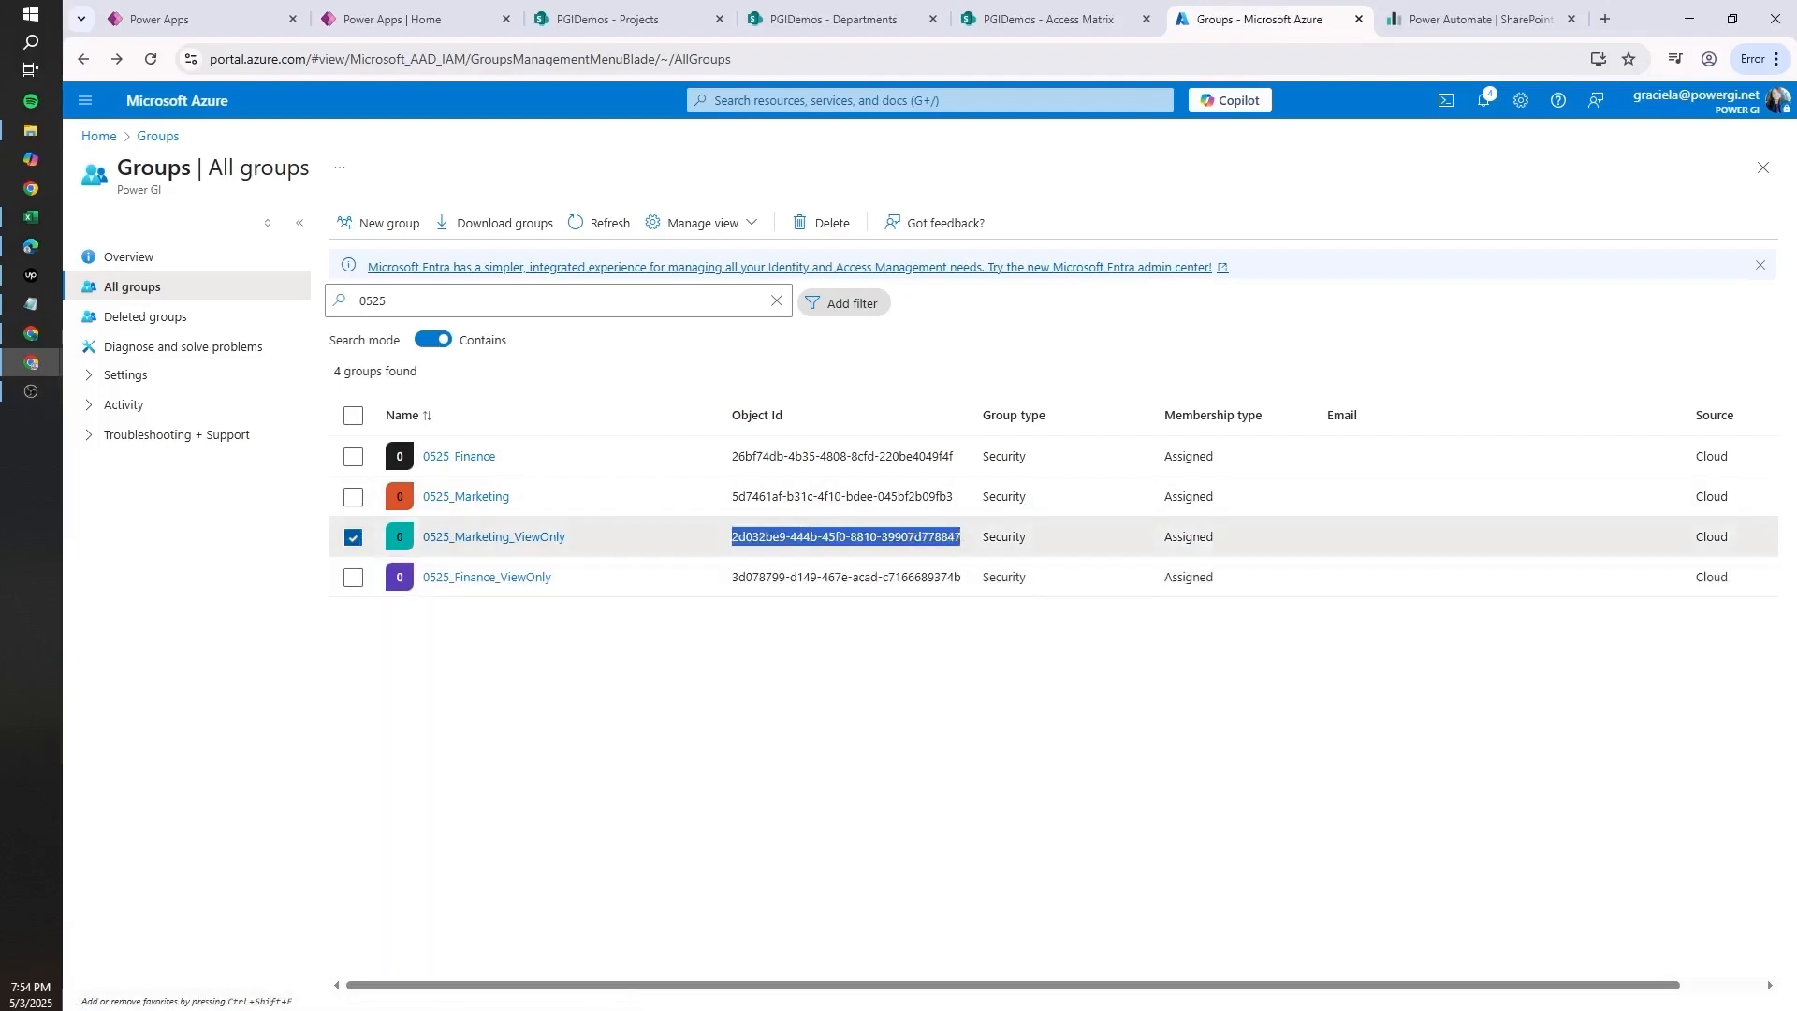
left_click(1048, 18)
key("ctrl+v")
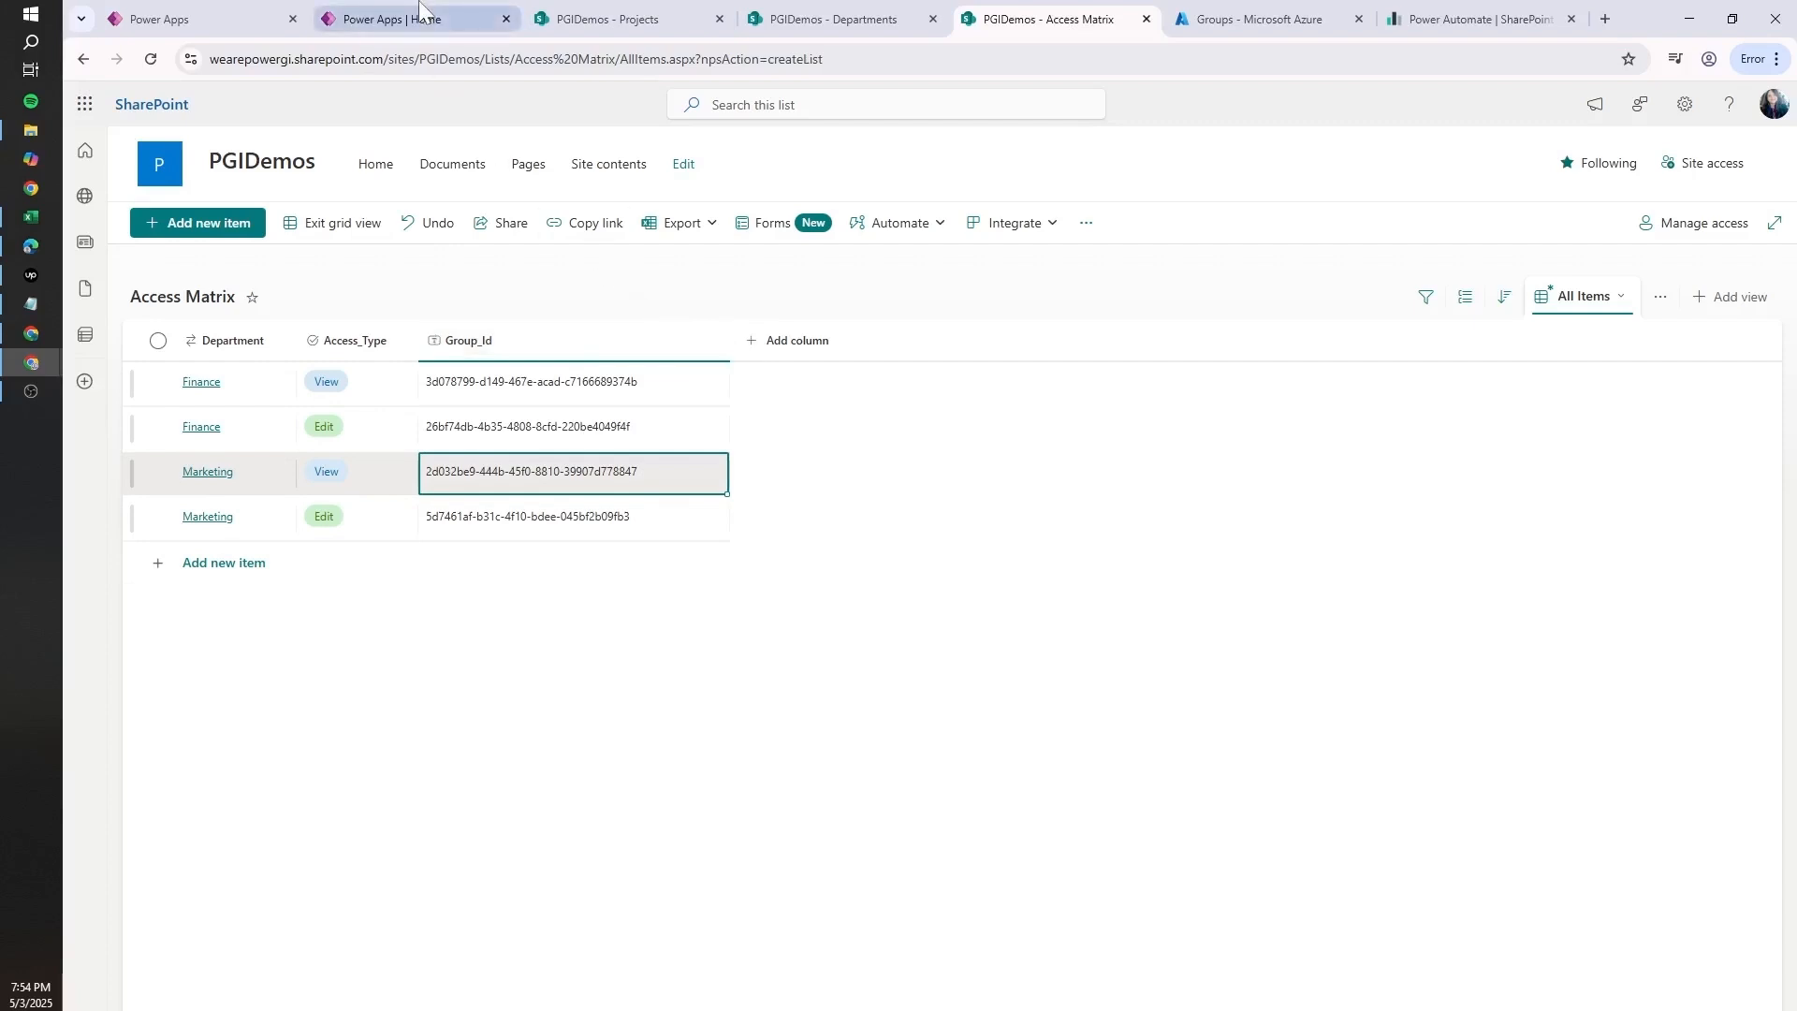
- Look through the Power GI blog article on granting item-level permissions, including the SharePoint HTTP action setup
left_click(1474, 19)
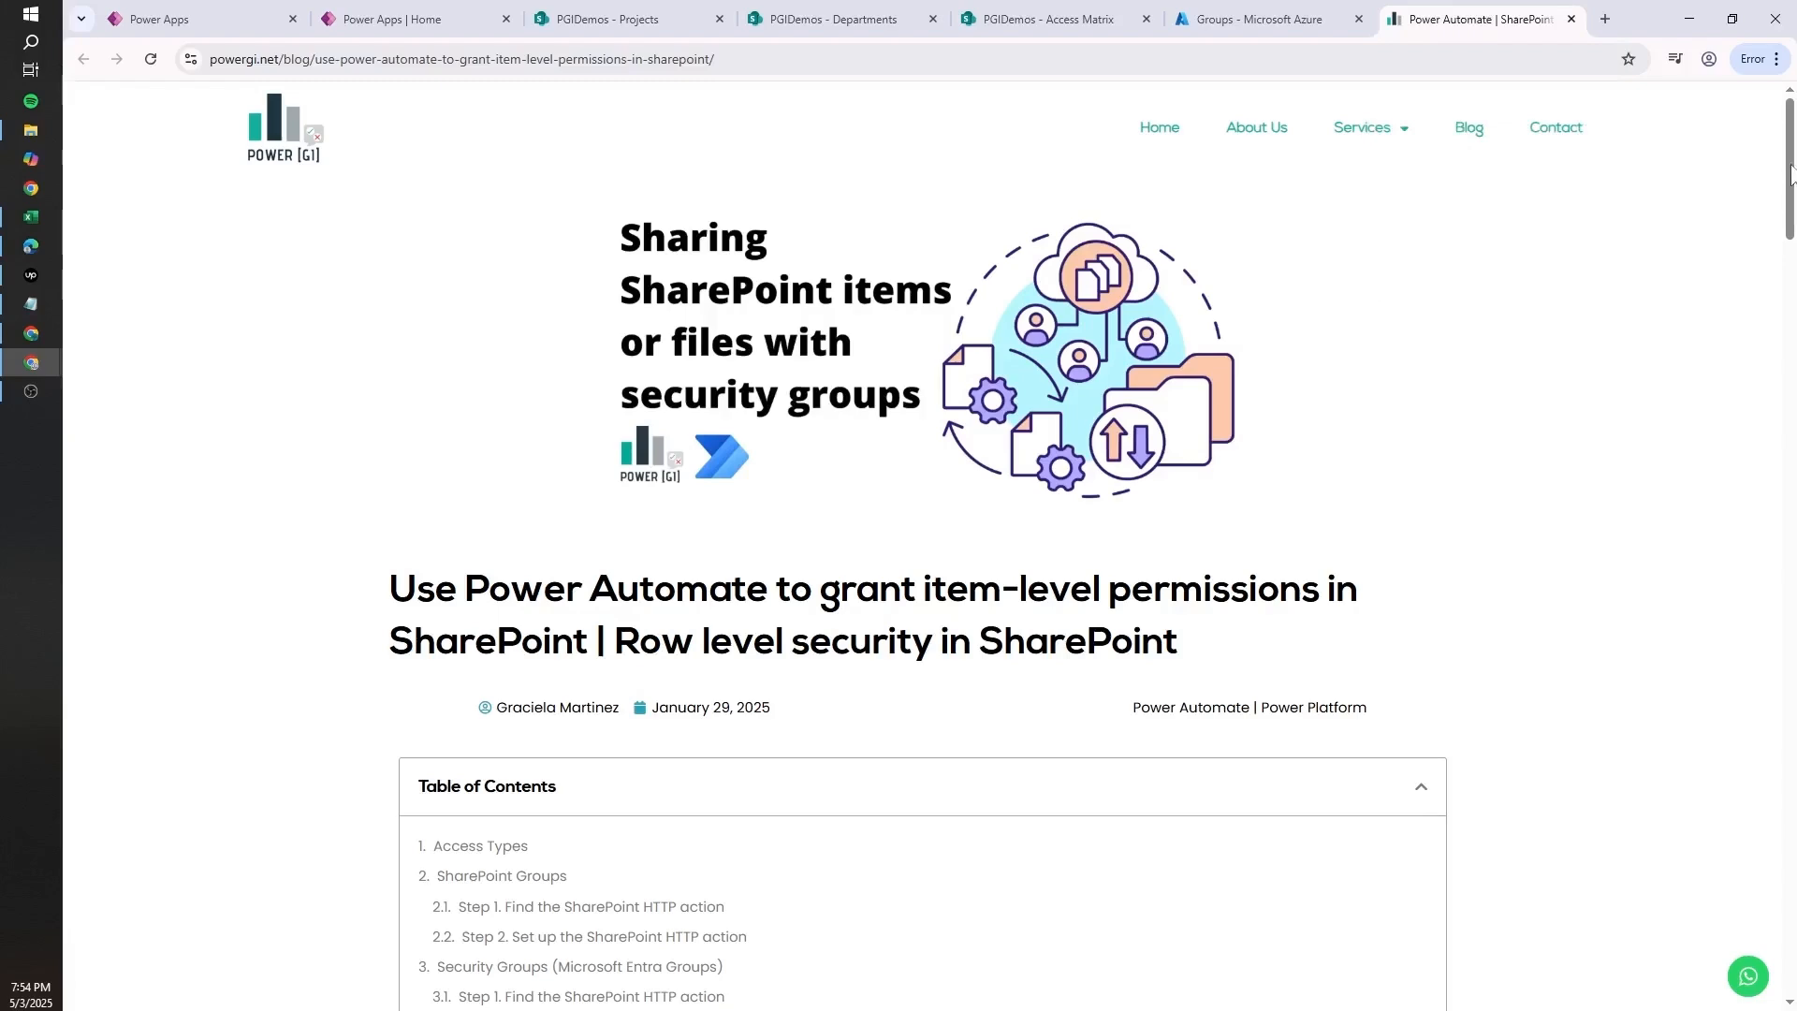
scroll(1790, 173, "down", 8)
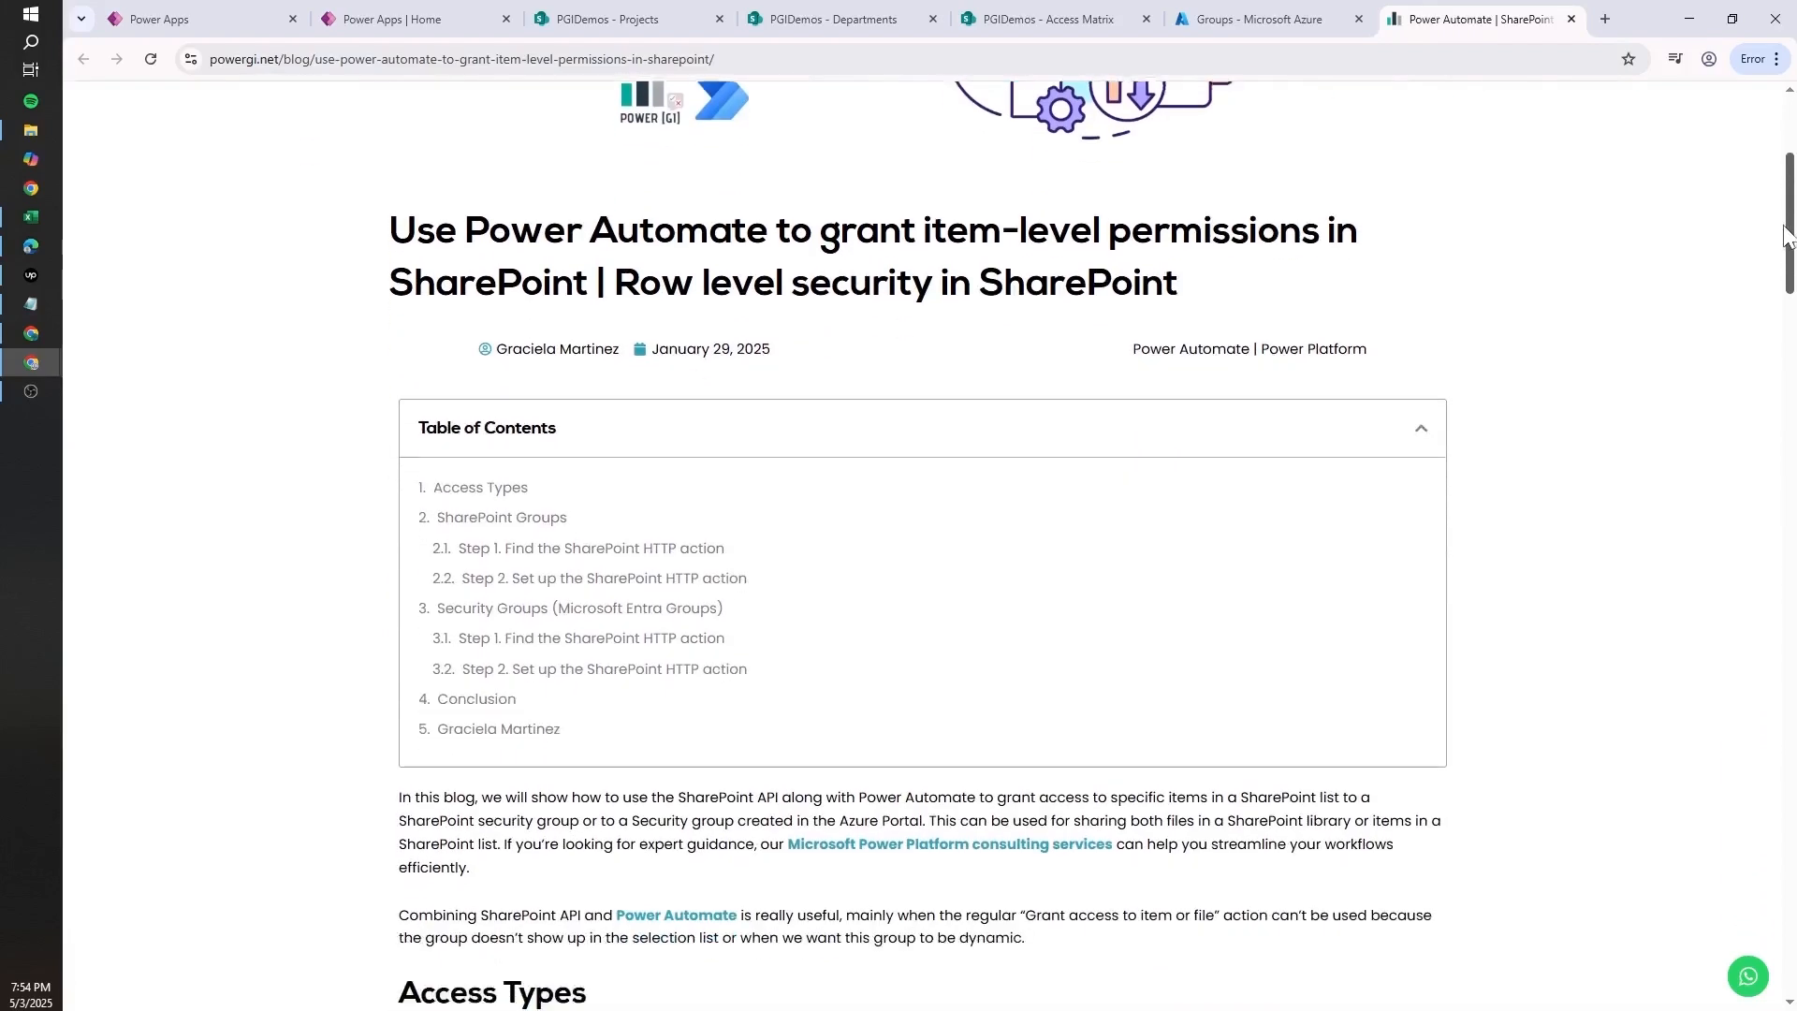
scroll(1754, 412, "down", 13)
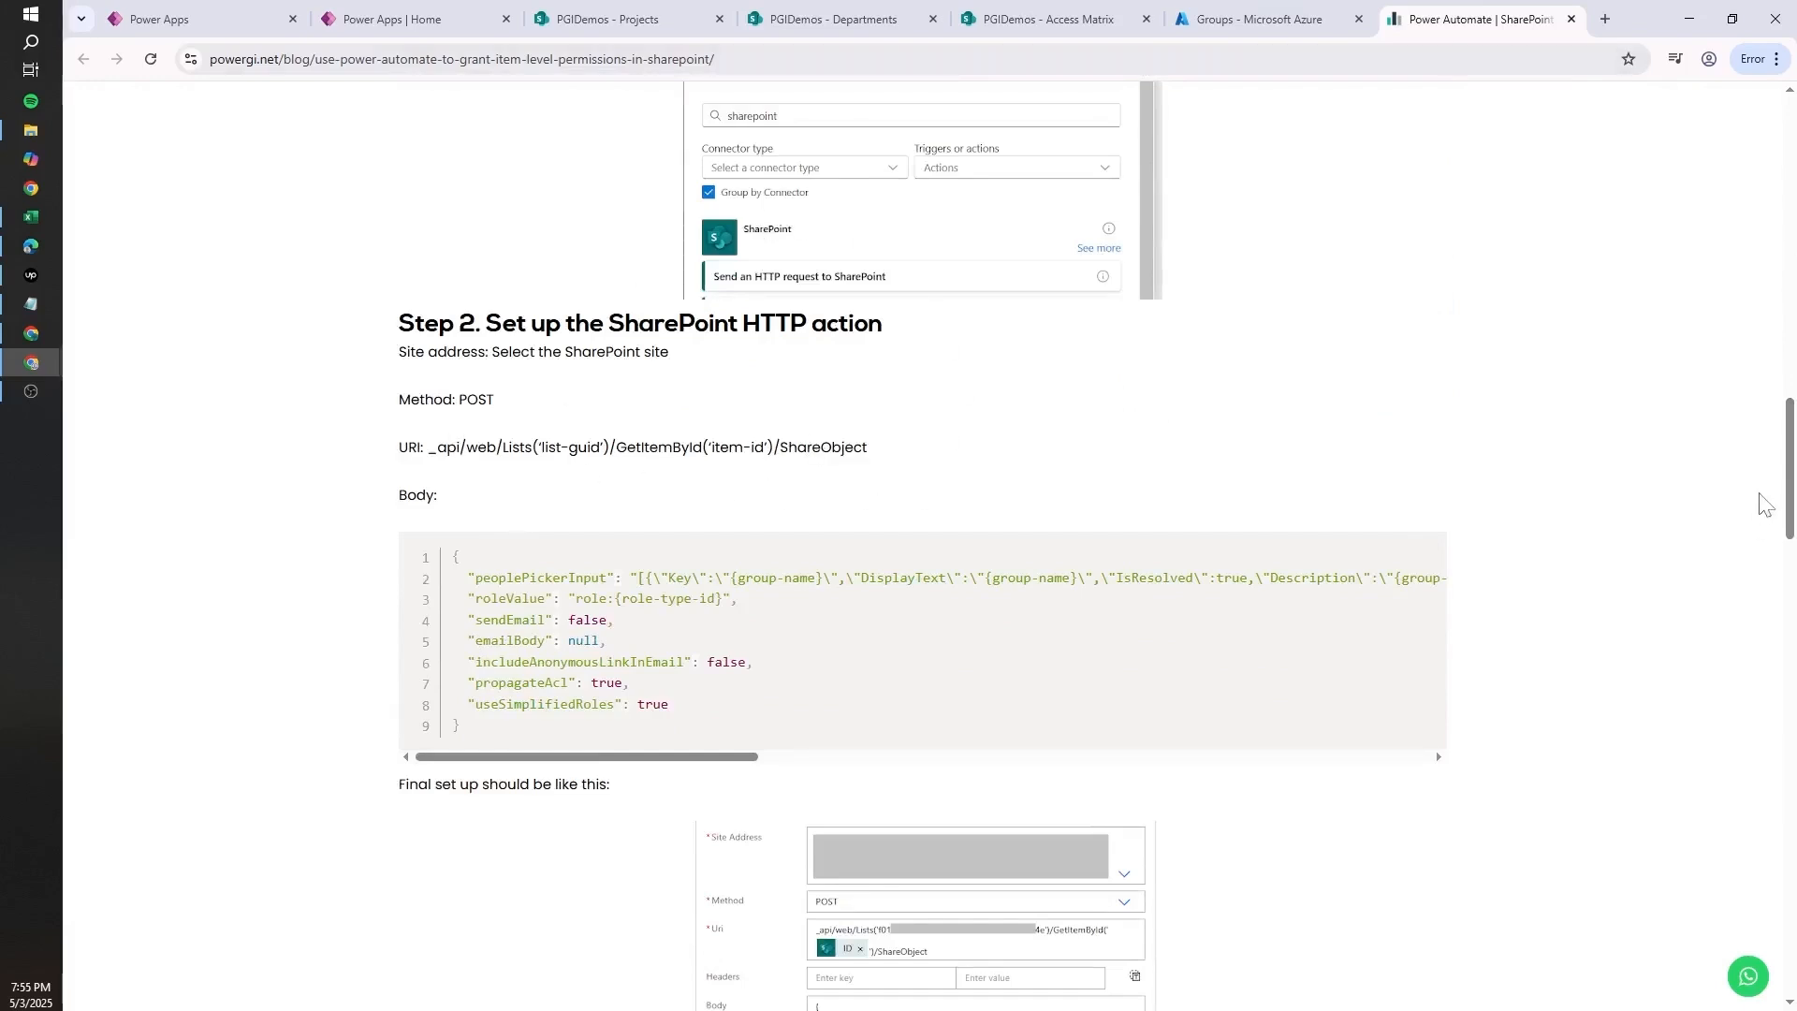
left_click_drag(1790, 469, 1727, 175)
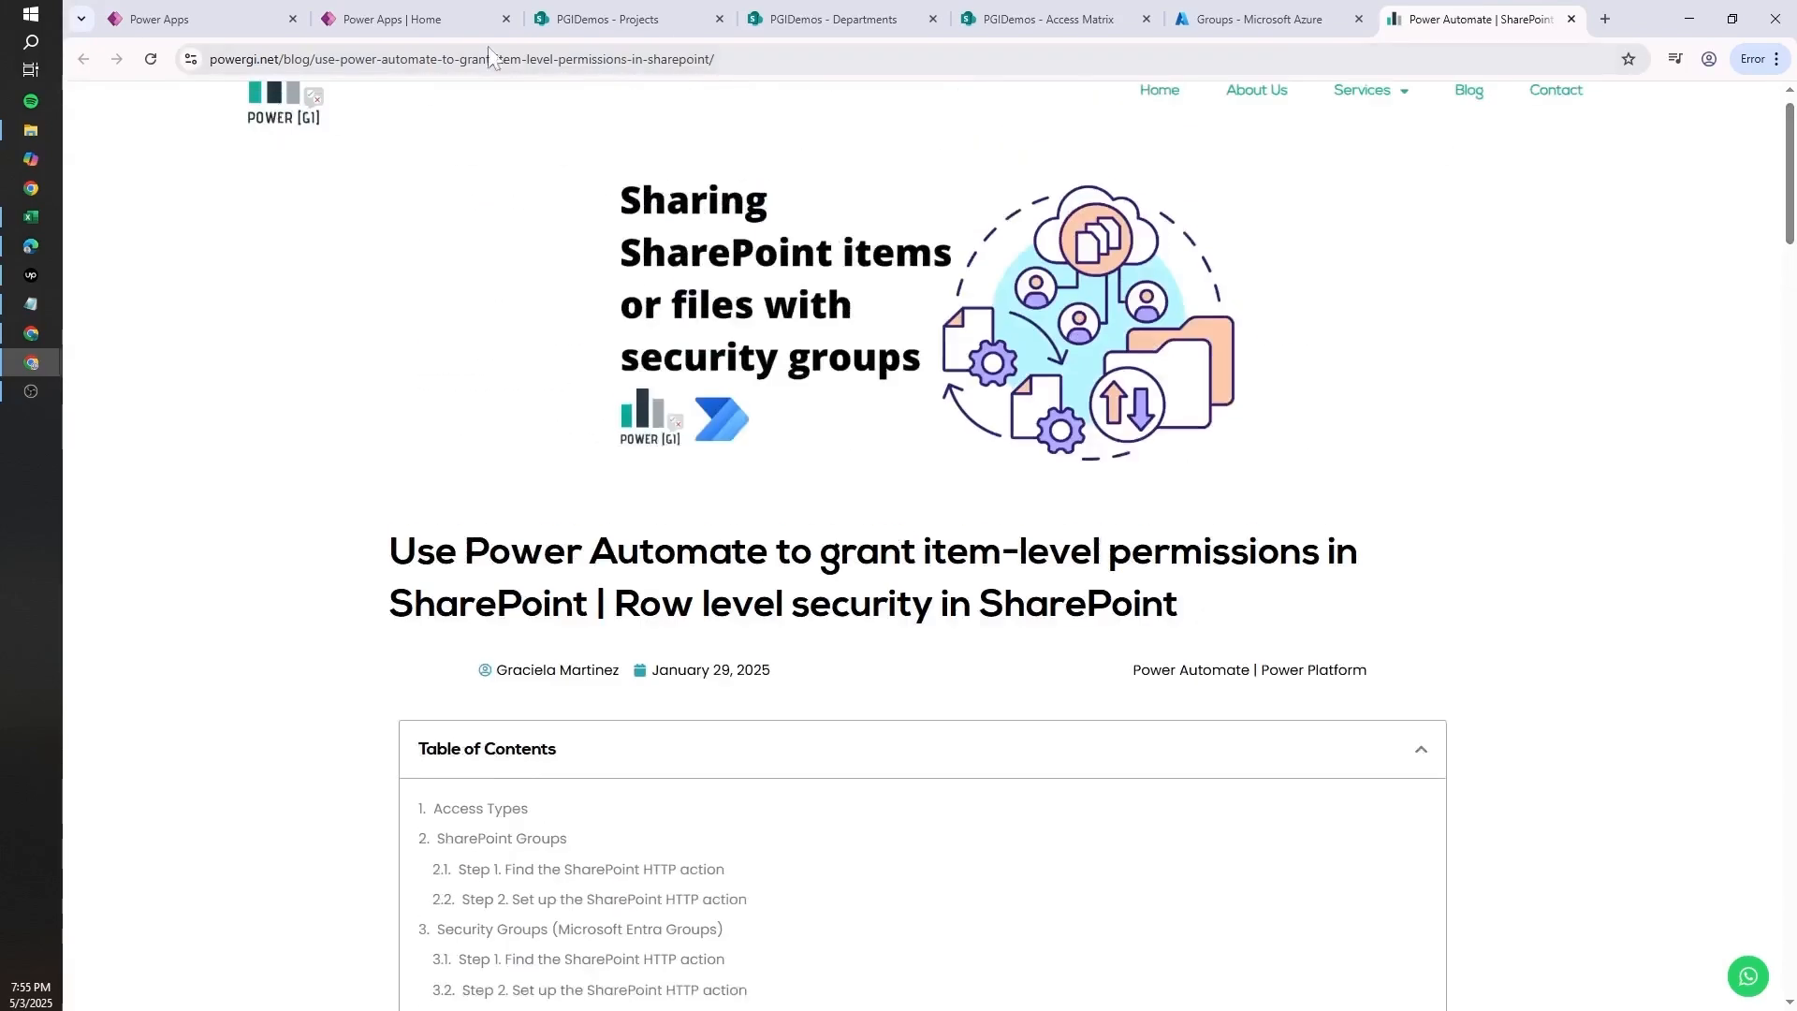
- Open Power Automate from the Power Apps site, close the unneeded Power Apps page, and check the SharePoint Projects list while it loads
left_click(384, 19)
left_click(83, 107)
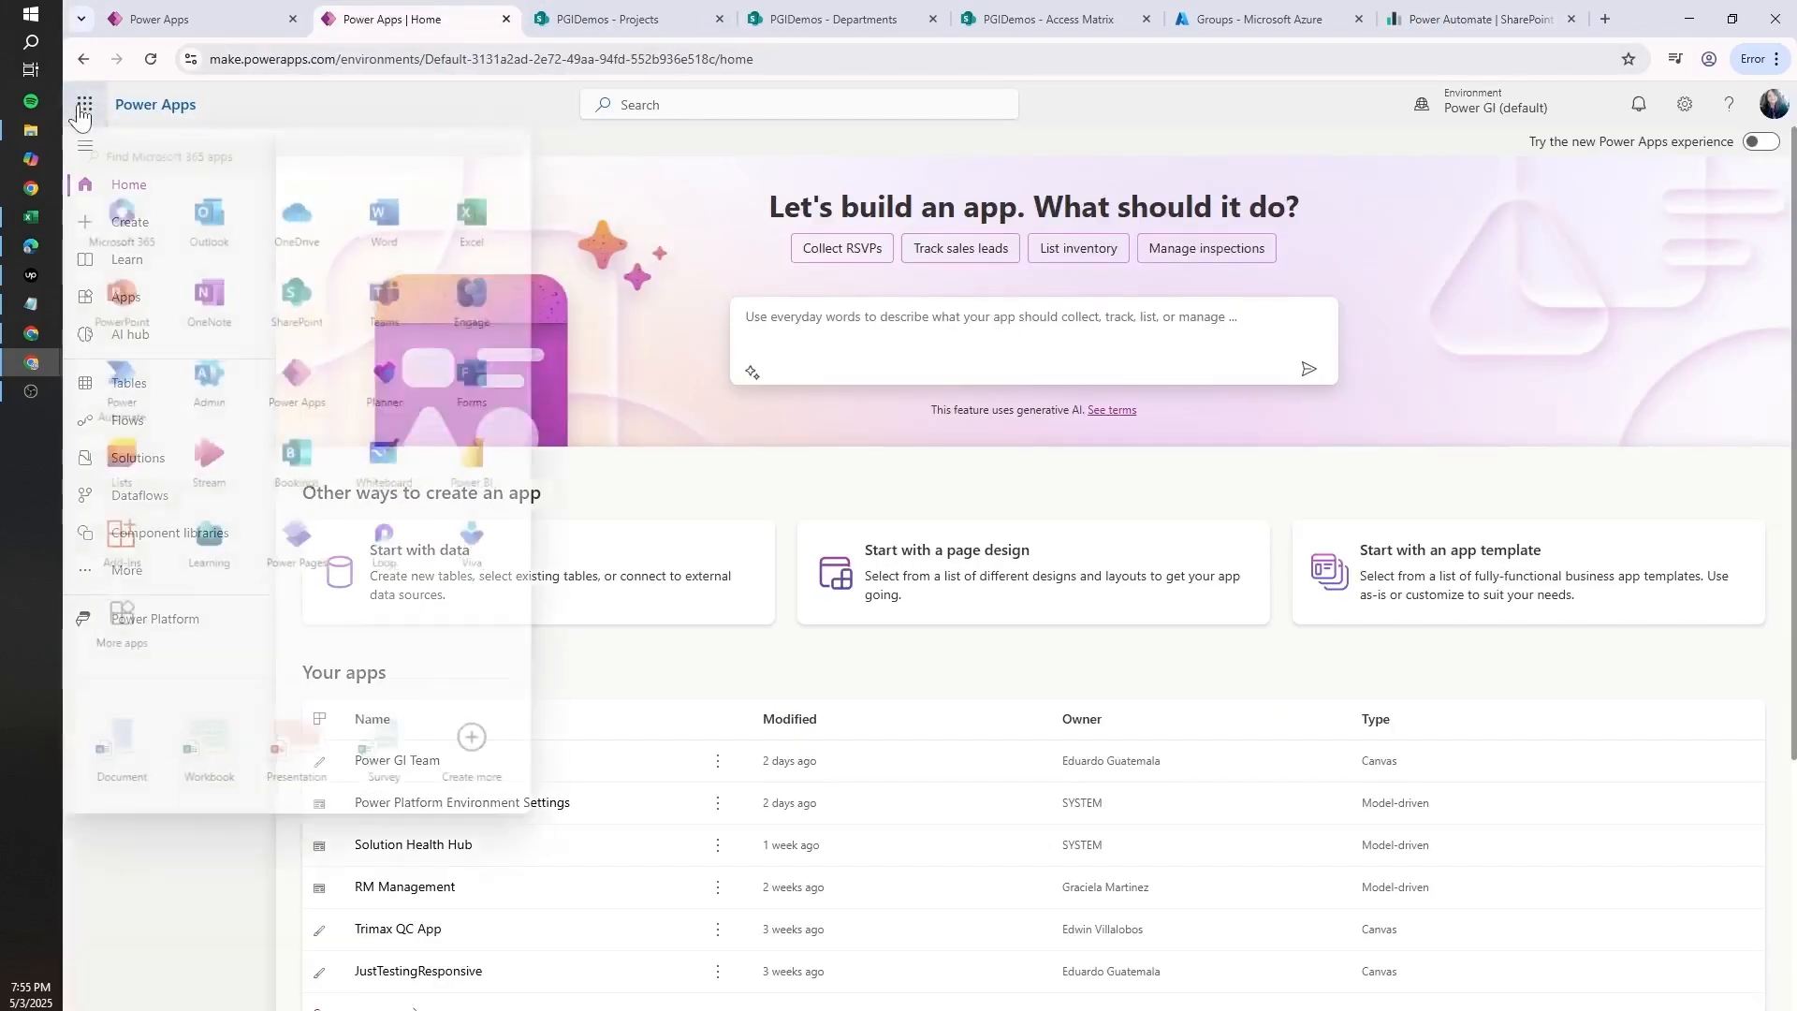
left_click(111, 389)
left_click(266, 19)
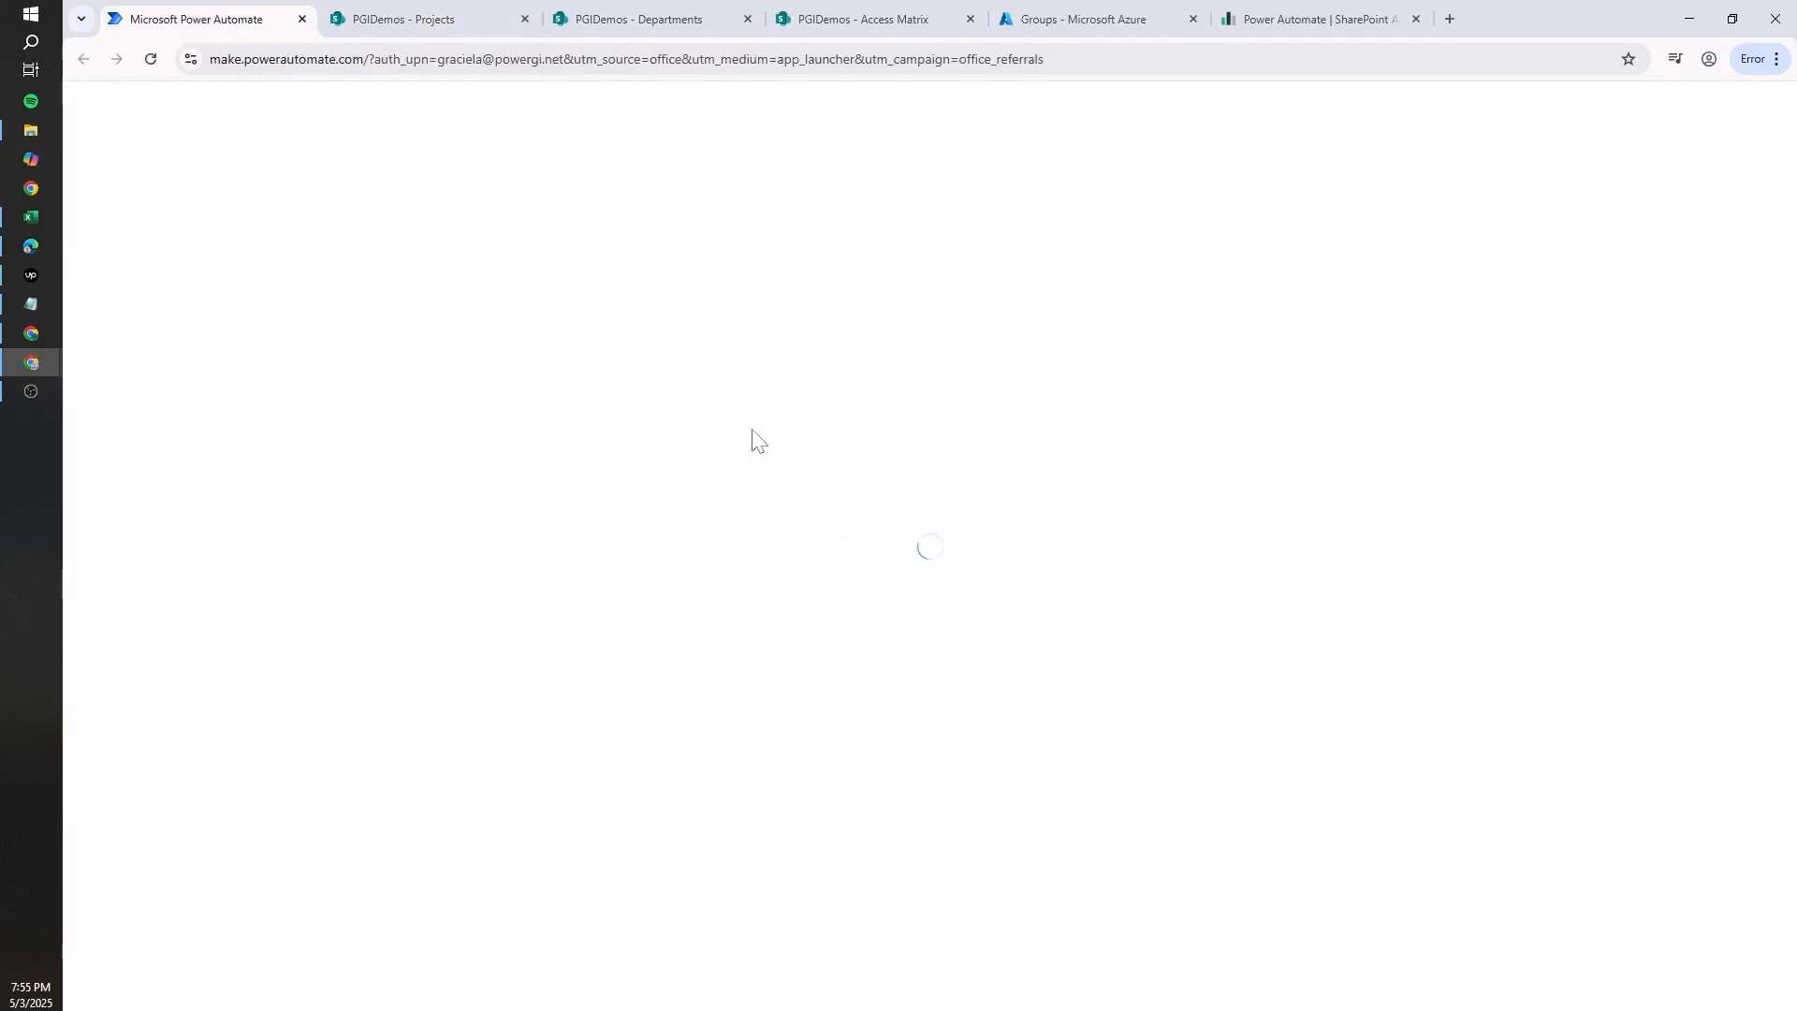
left_click(381, 13)
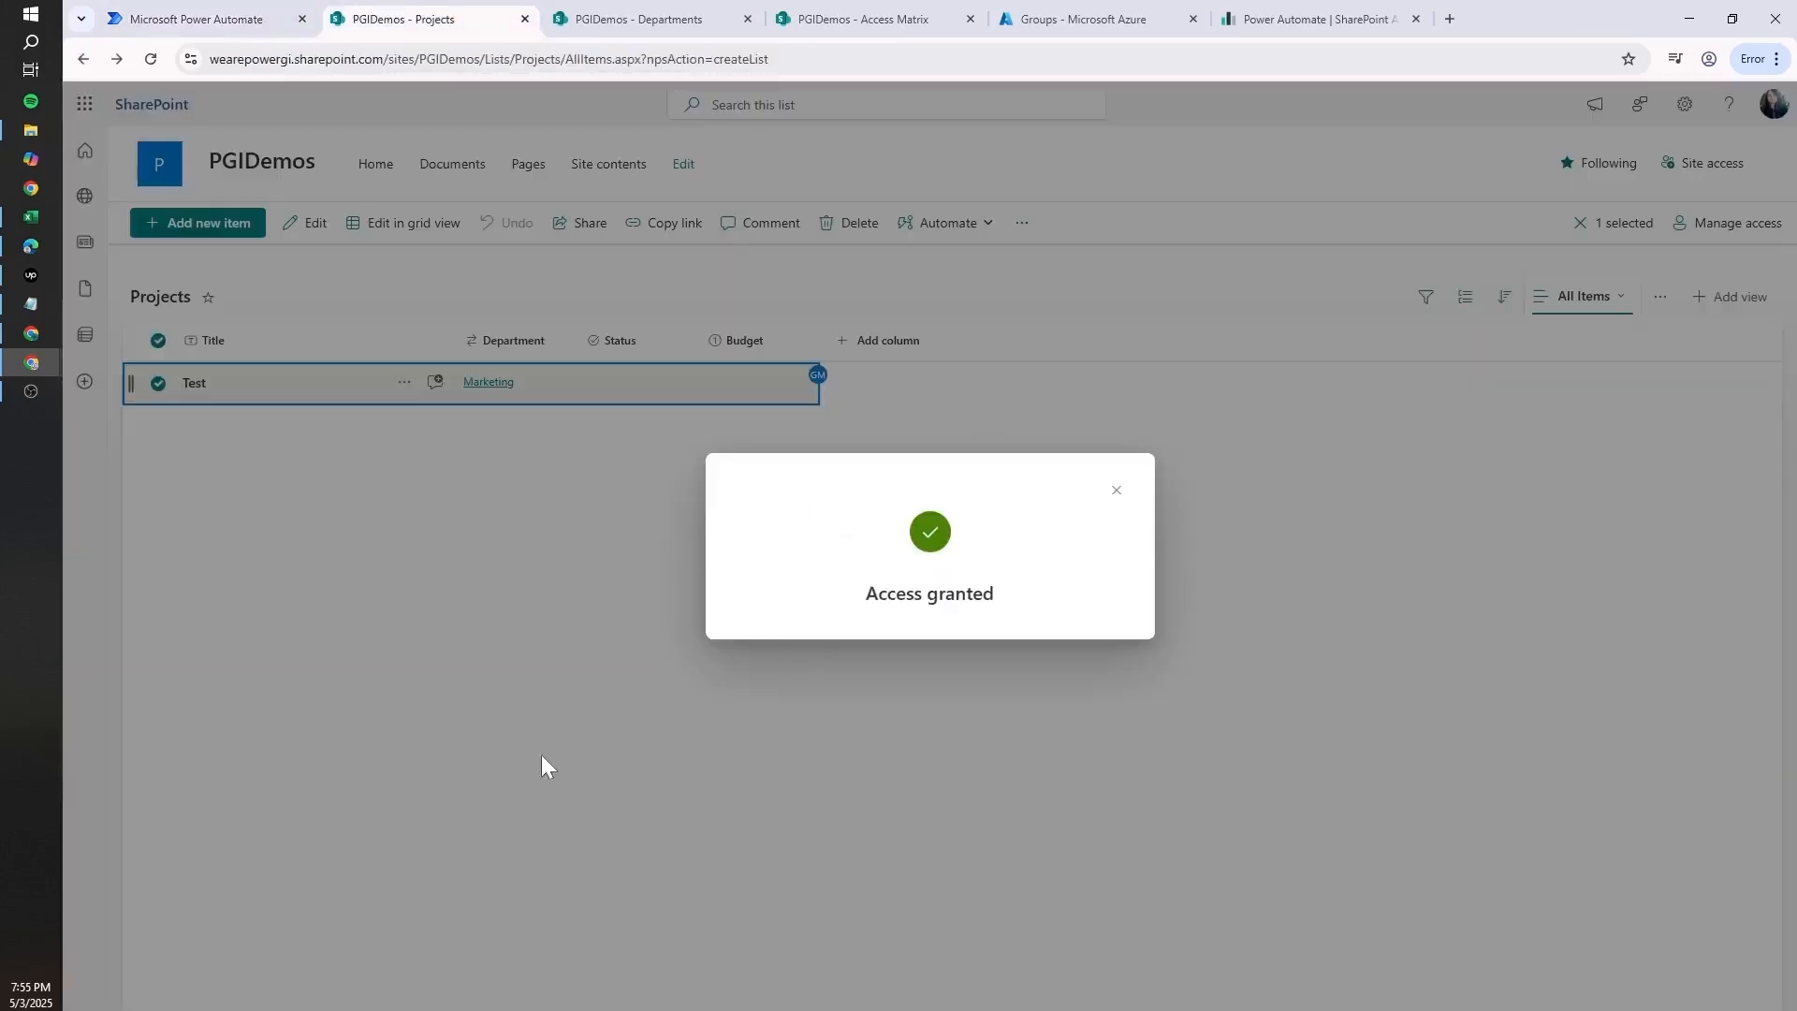
left_click(197, 19)
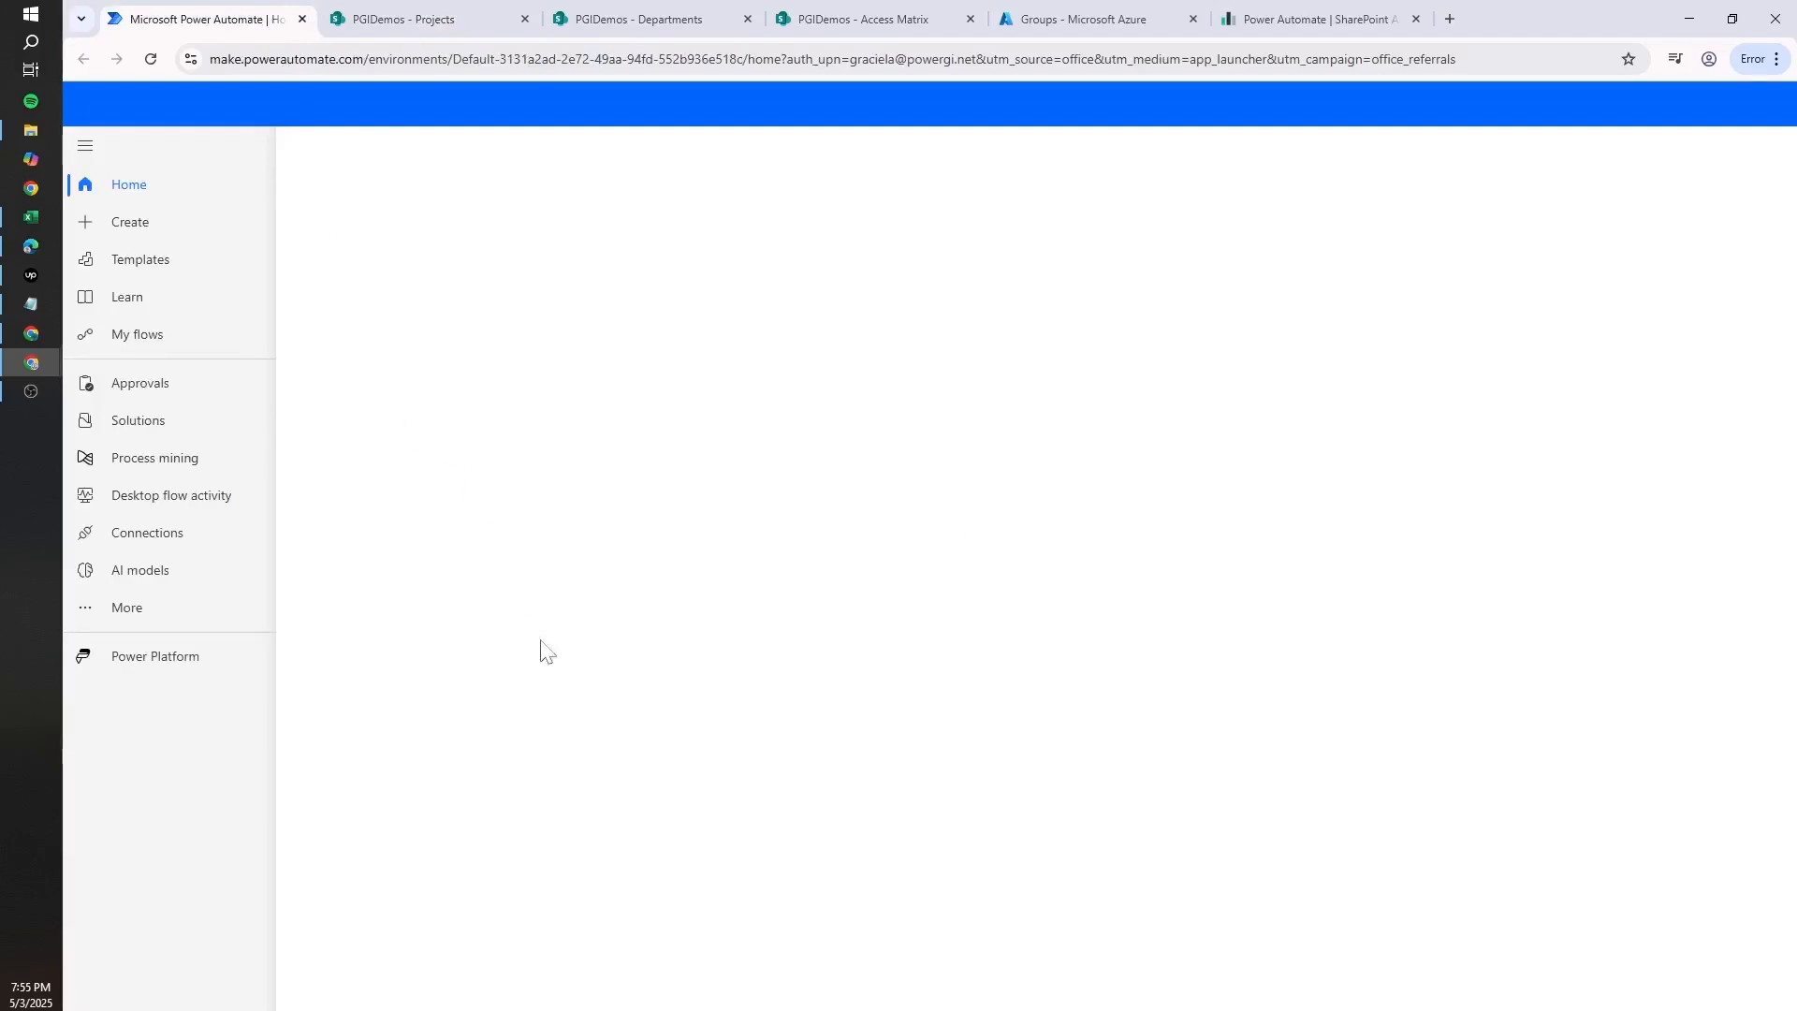
- Create an automated cloud flow named "When project is created assign permissions to department staff" with SharePoint's When an item is created trigger
left_click(177, 345)
left_click(362, 149)
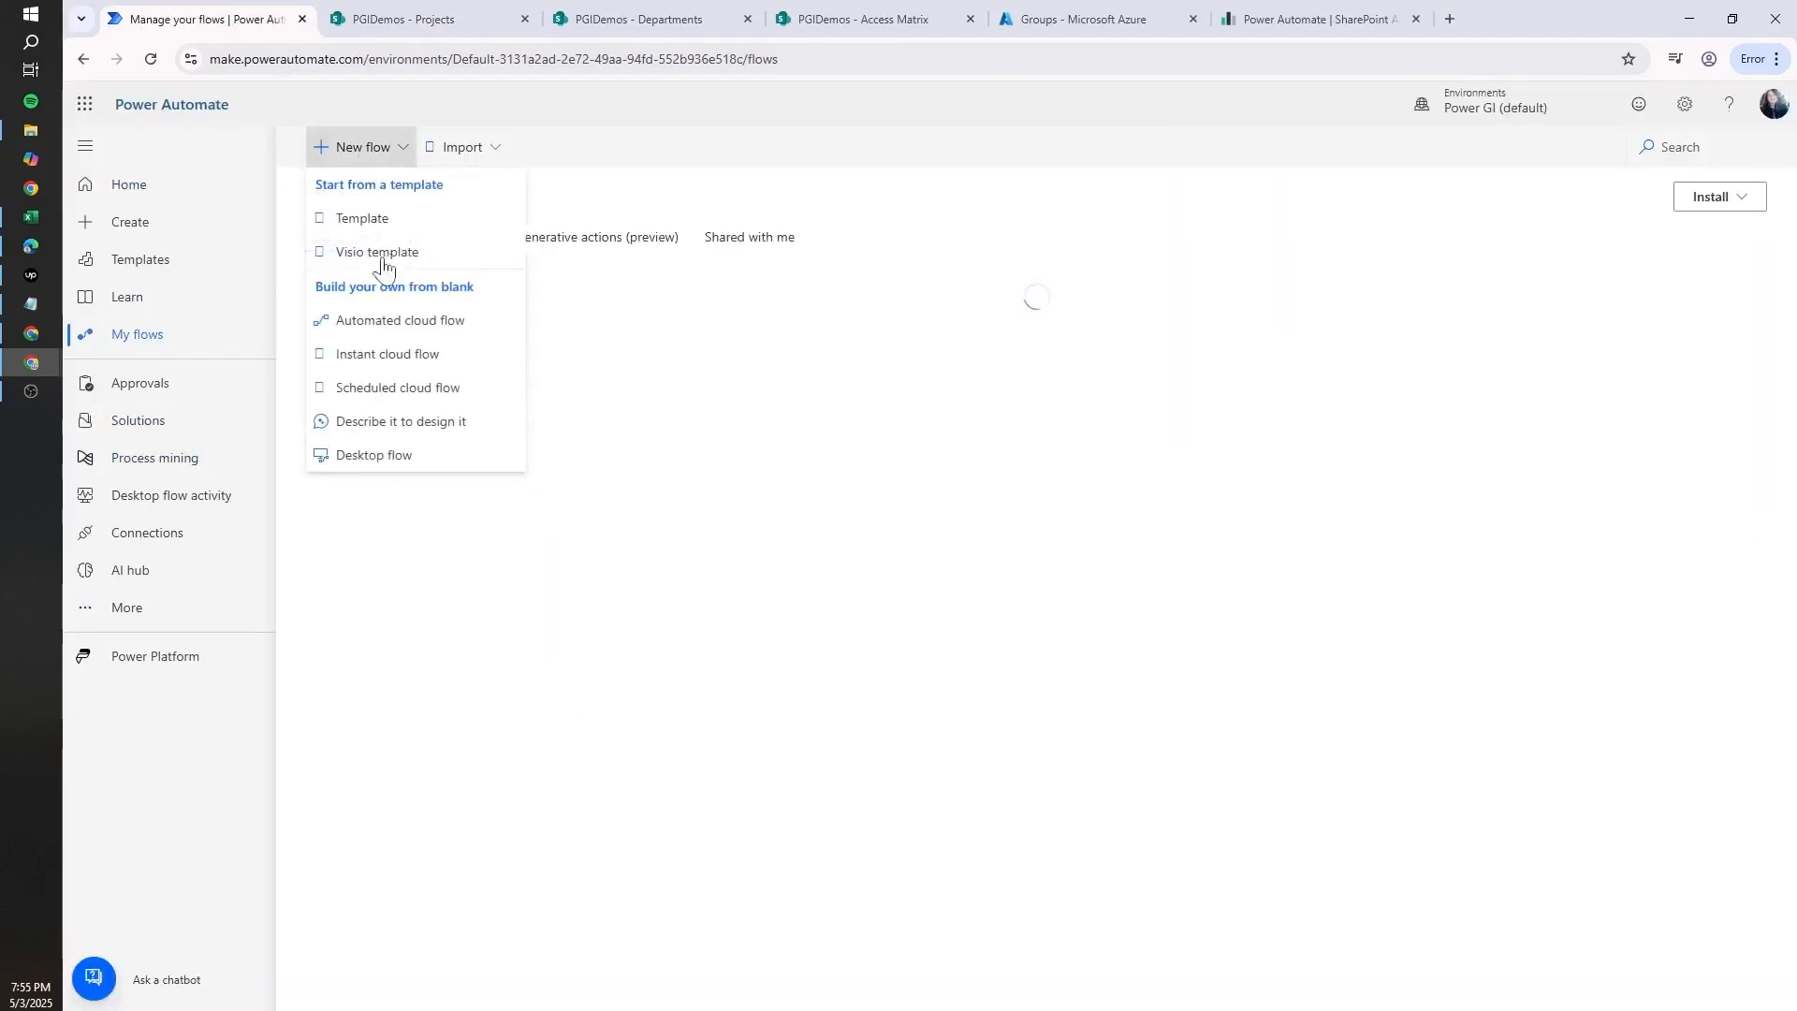
left_click(421, 328)
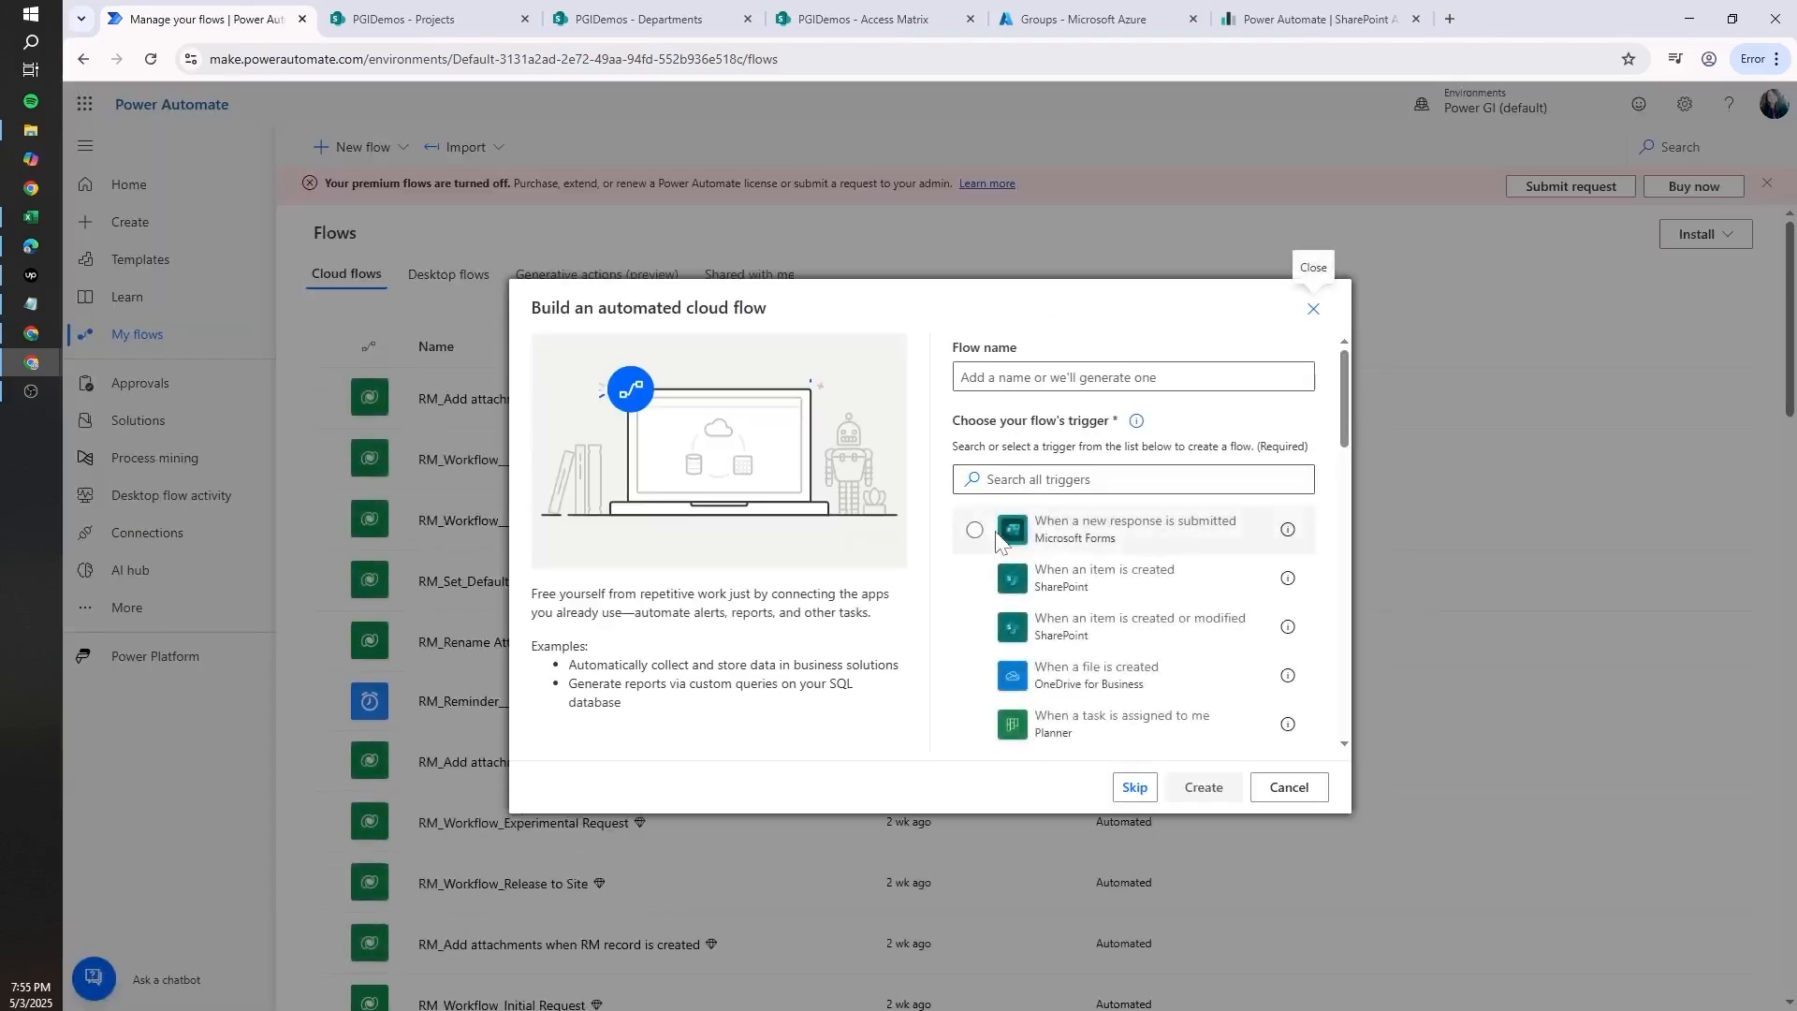
left_click(1098, 588)
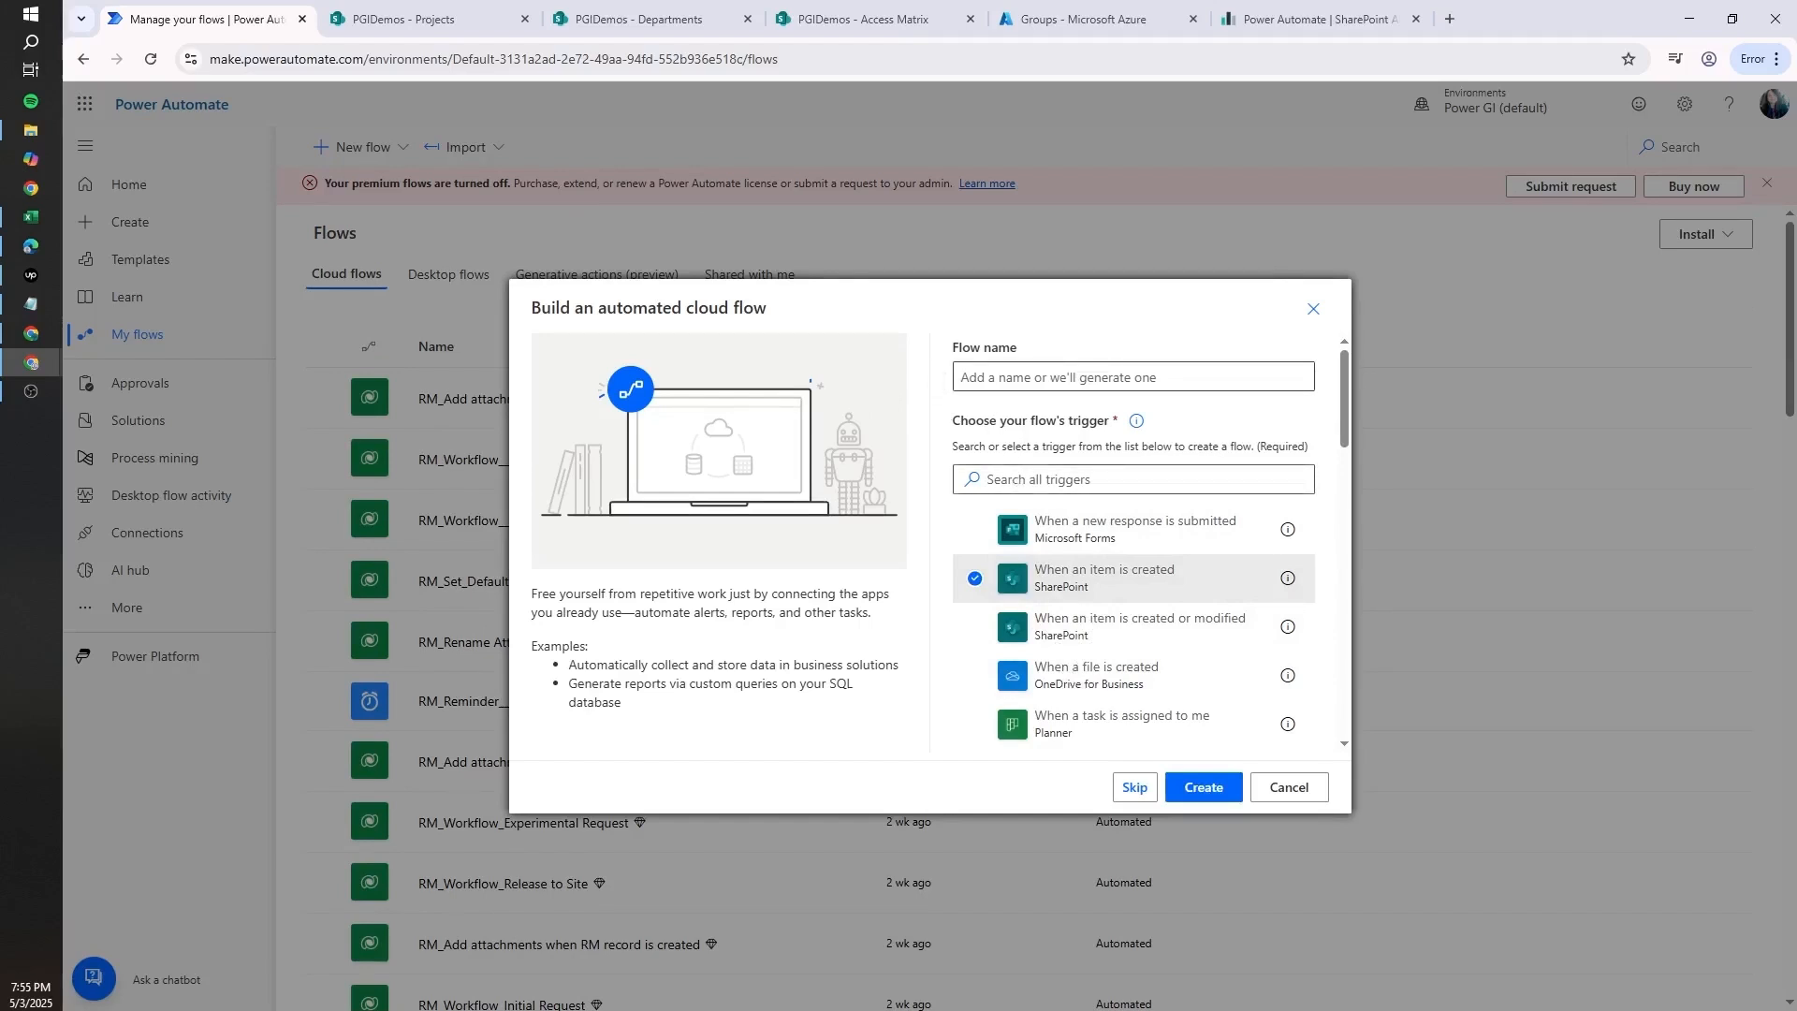
left_click(1133, 377)
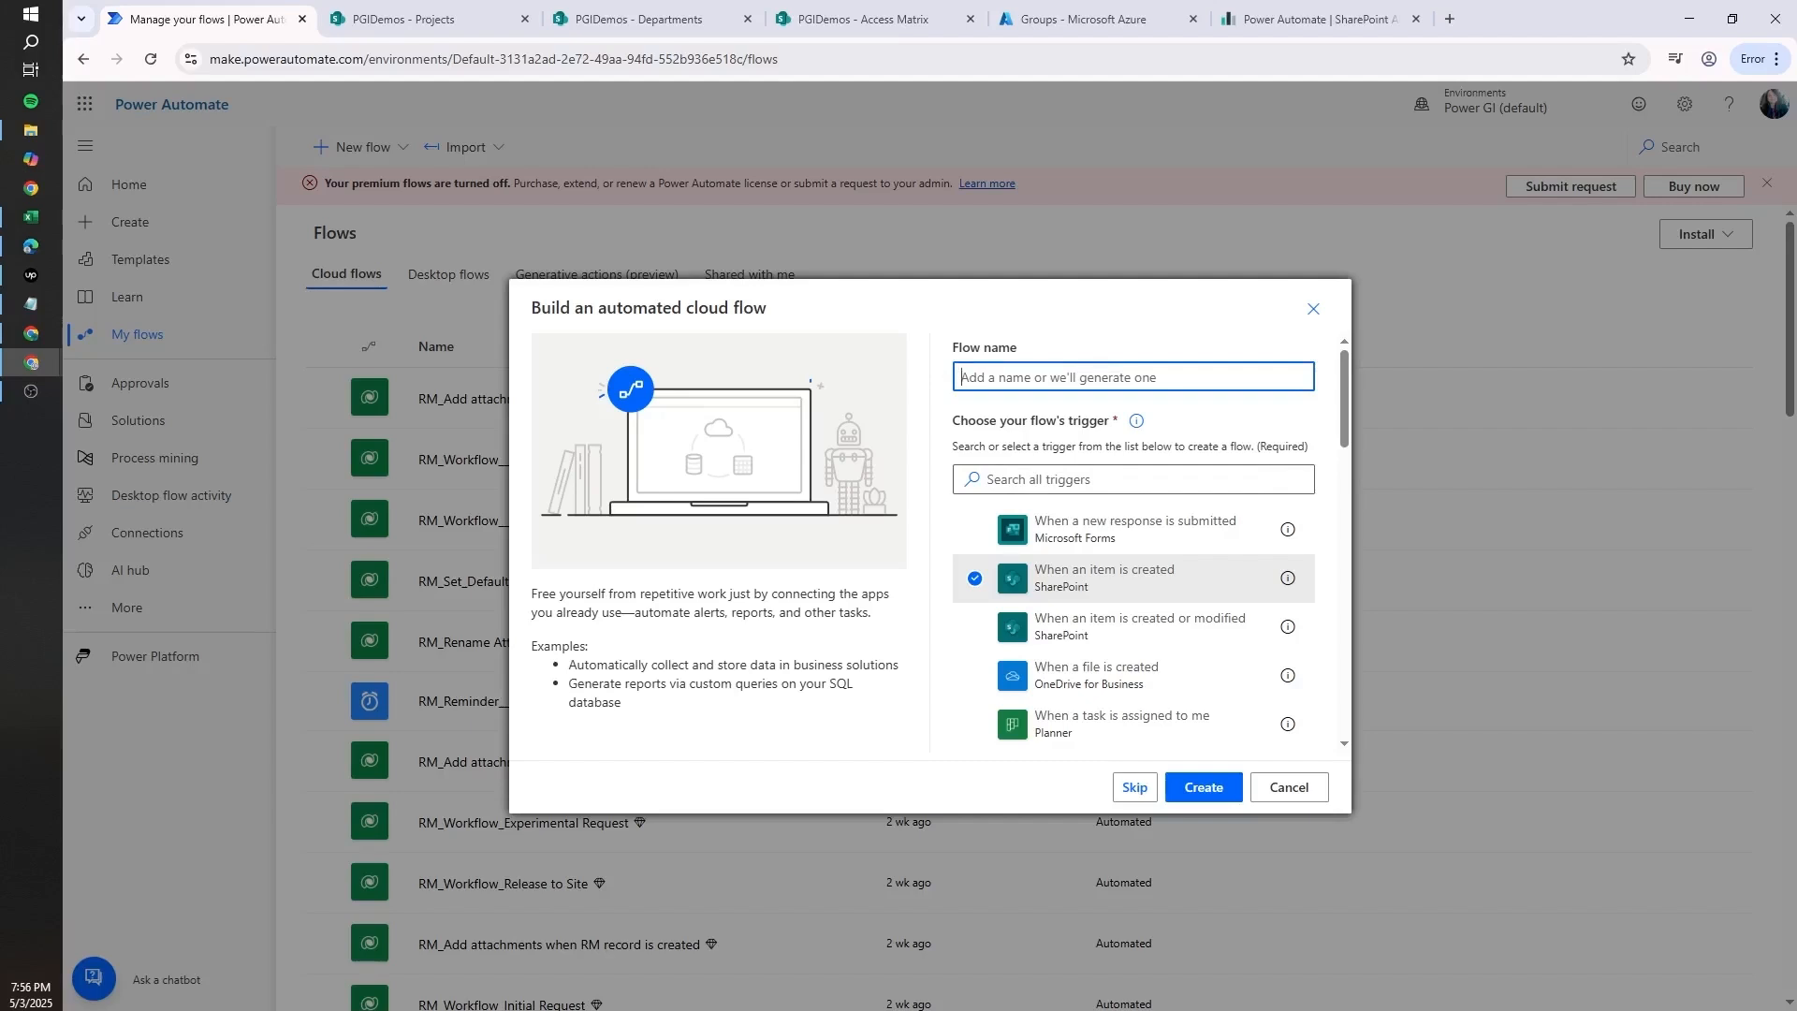
type("When project is created assign permissions to")
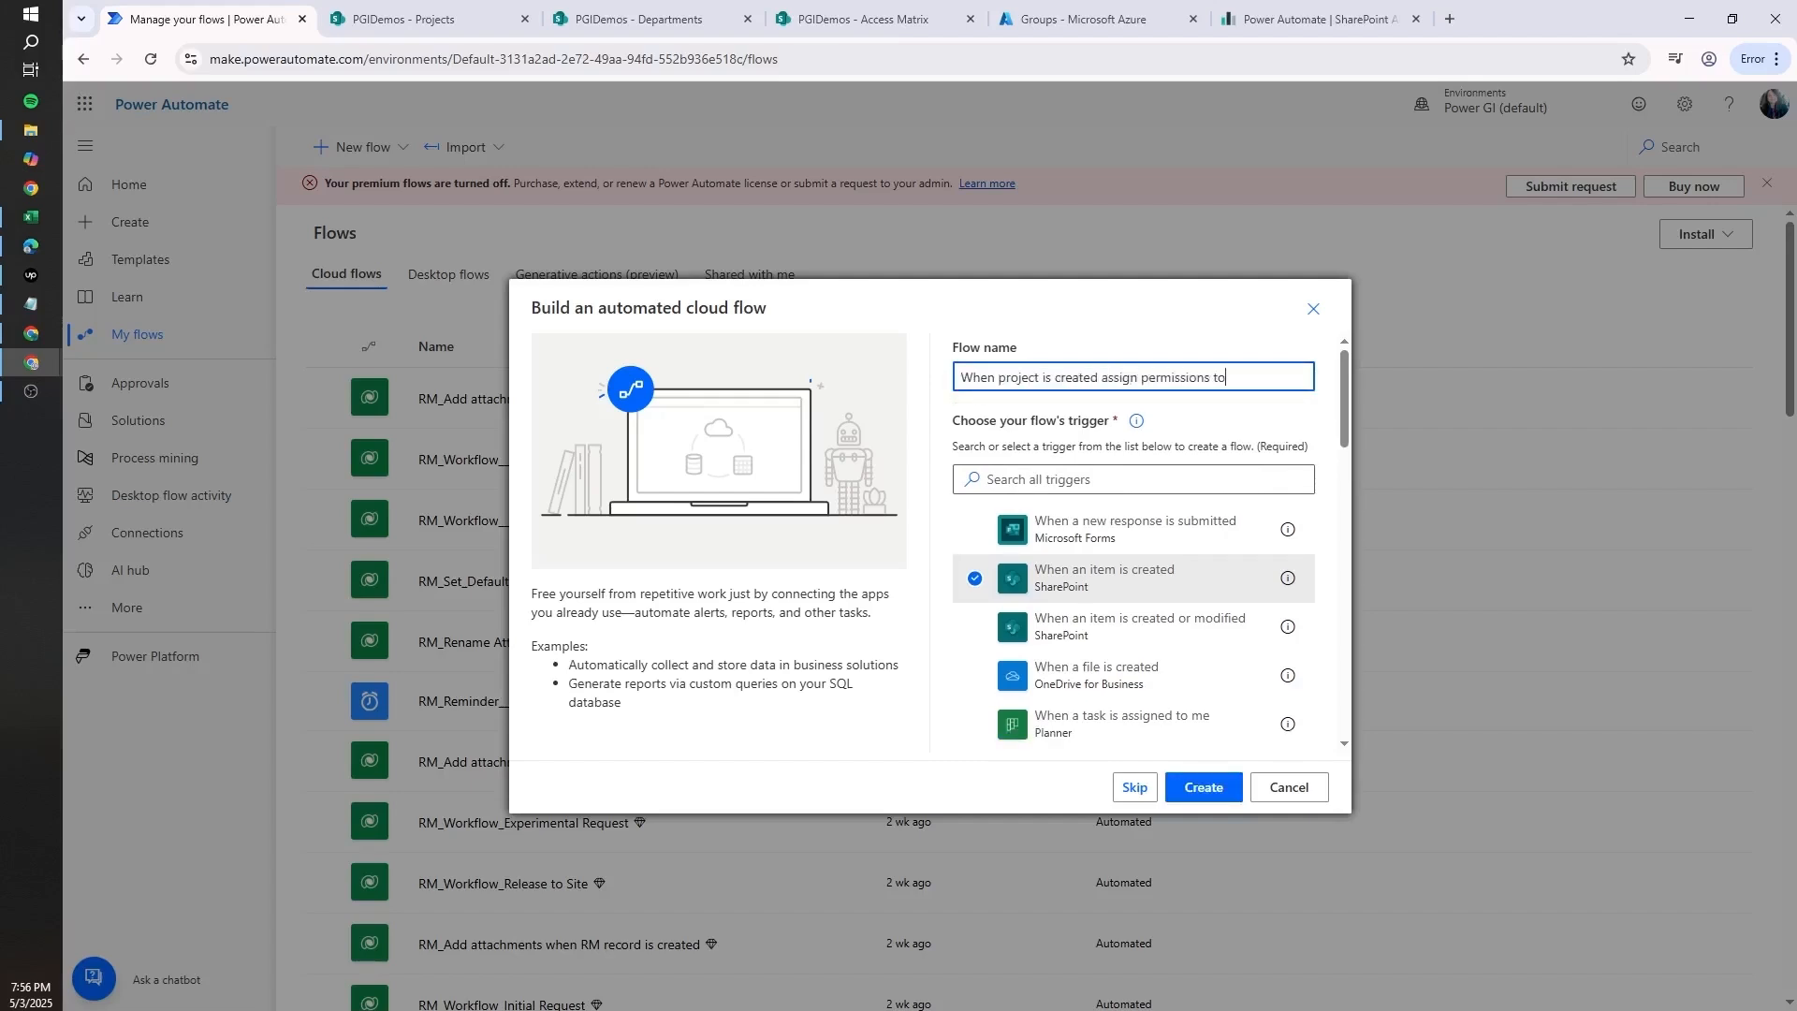
type(" department staff")
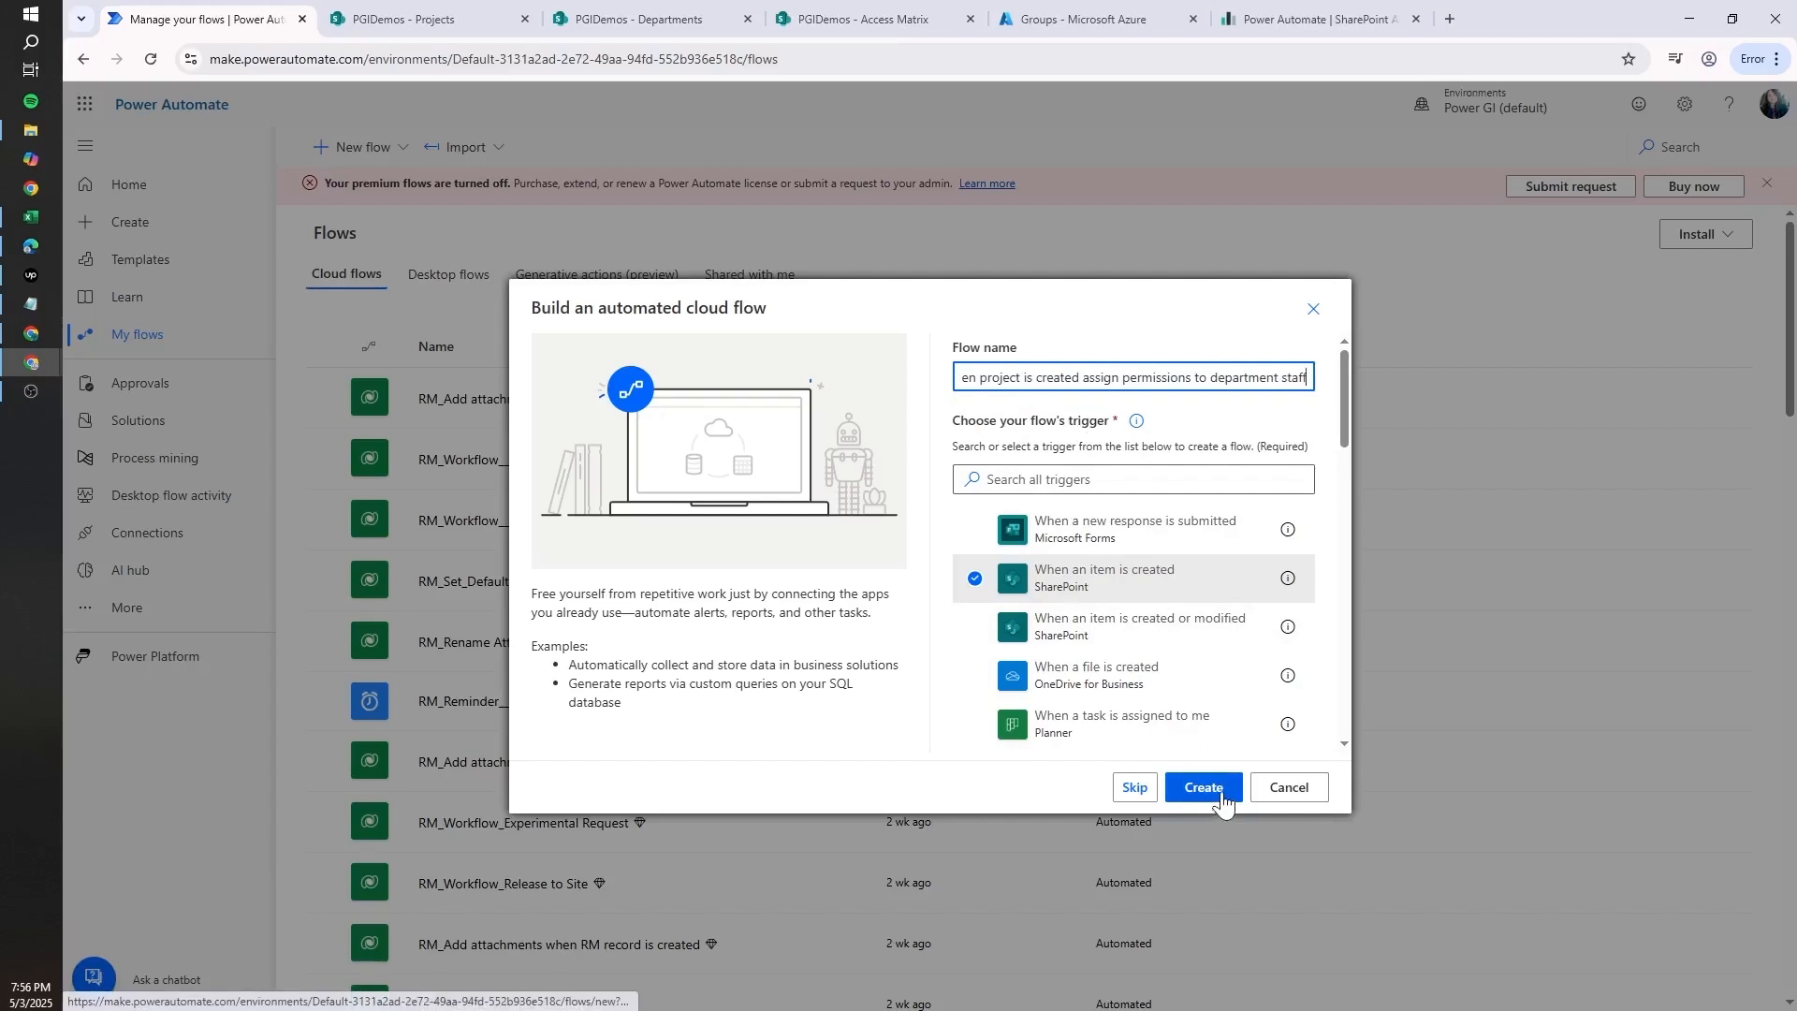
left_click(1204, 787)
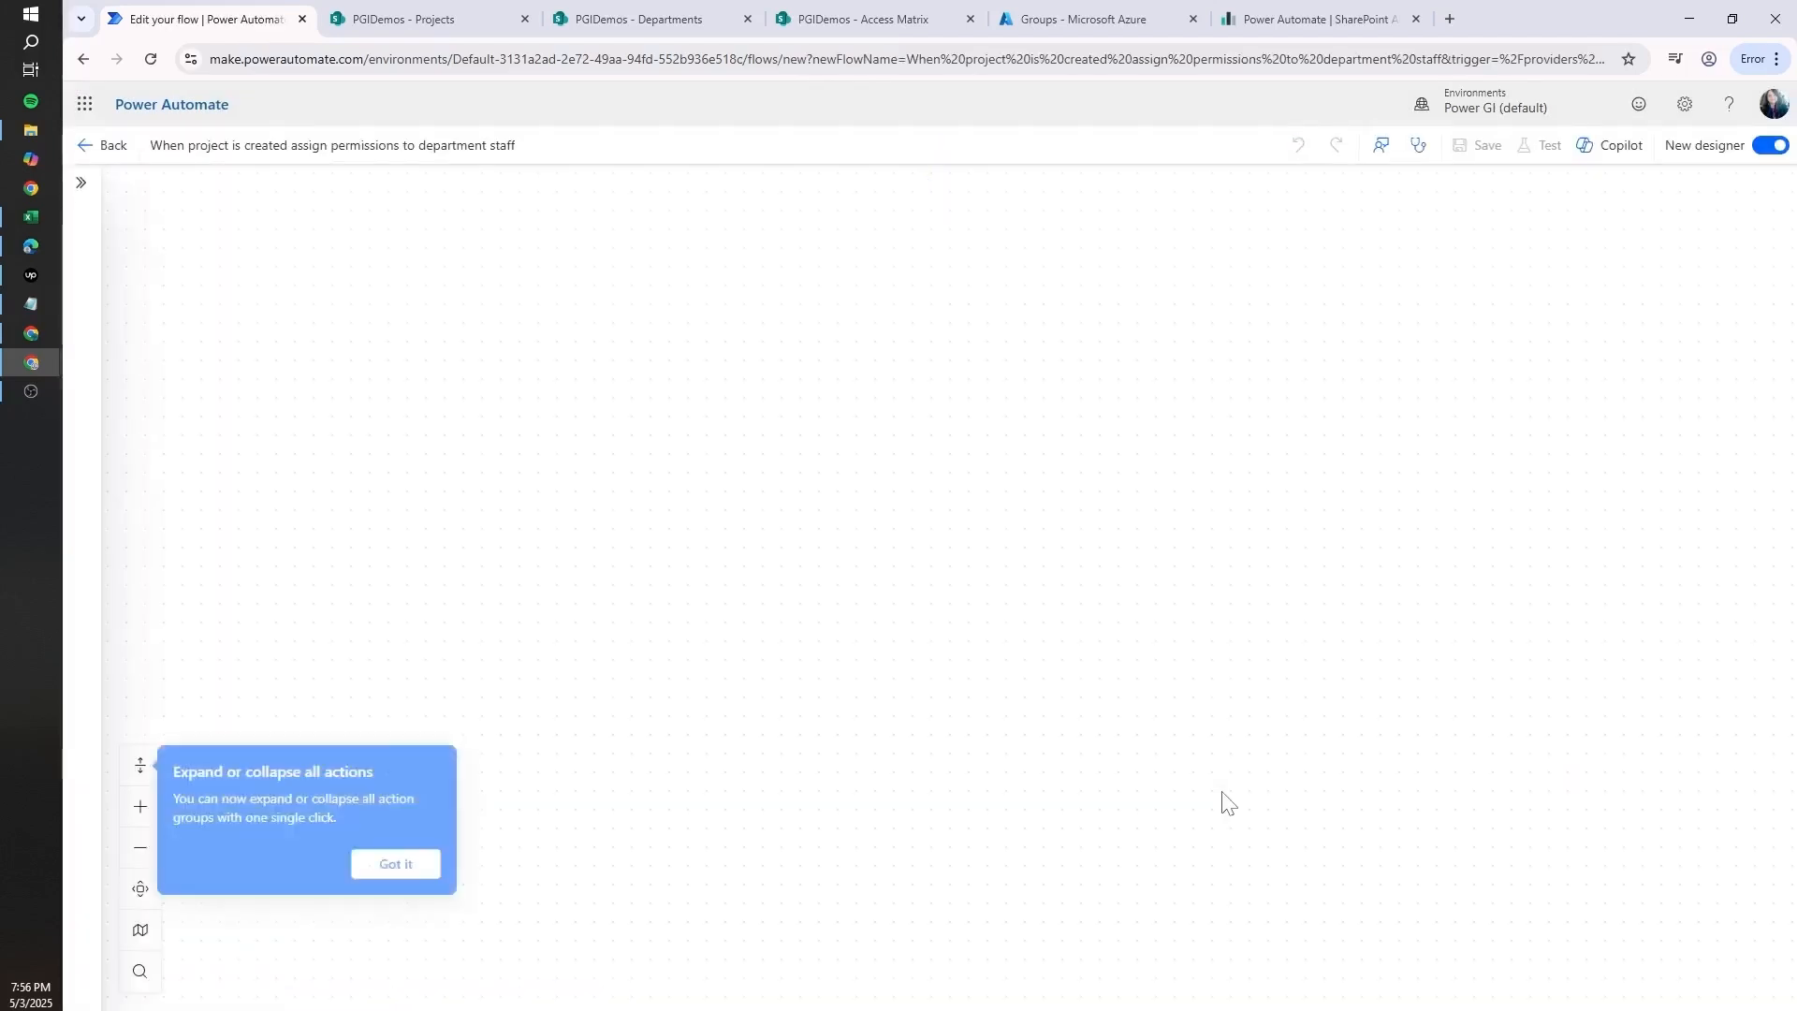
left_click(376, 873)
- Stop sharing the Test item in the SharePoint Projects list so that only its owners keep access
key("ctrl+Tab")
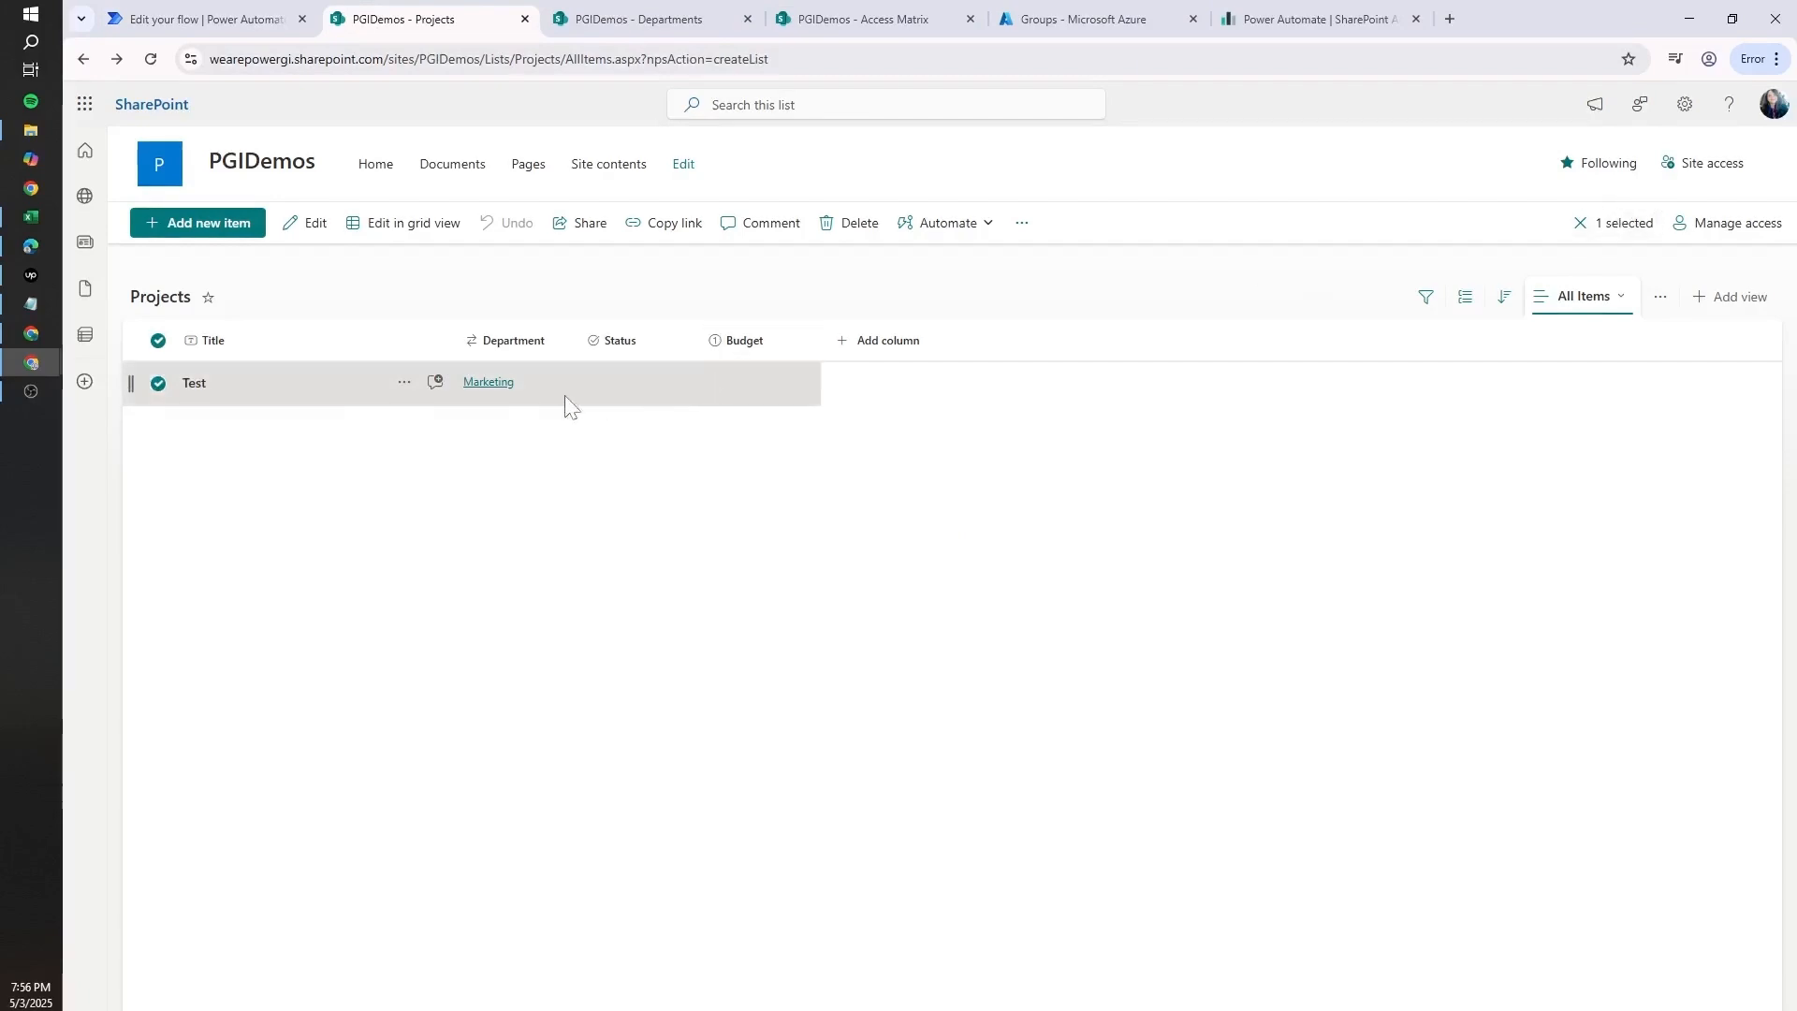
right_click(284, 389)
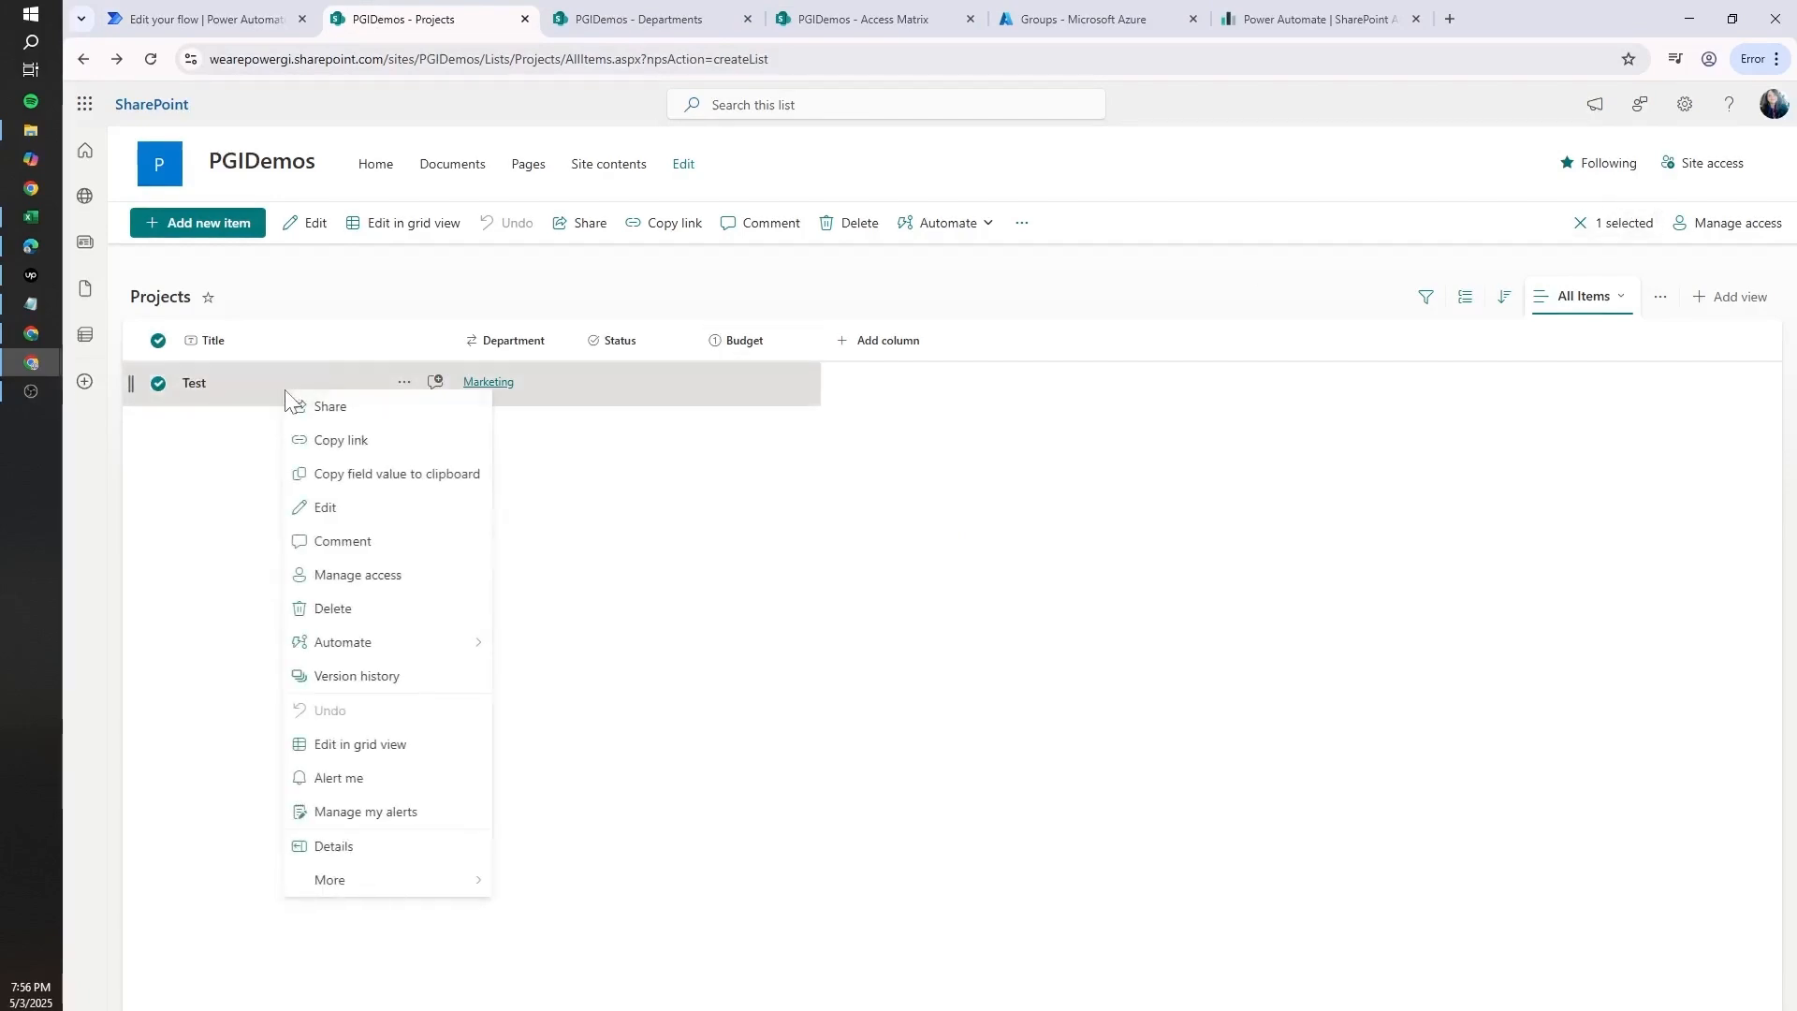
left_click(393, 580)
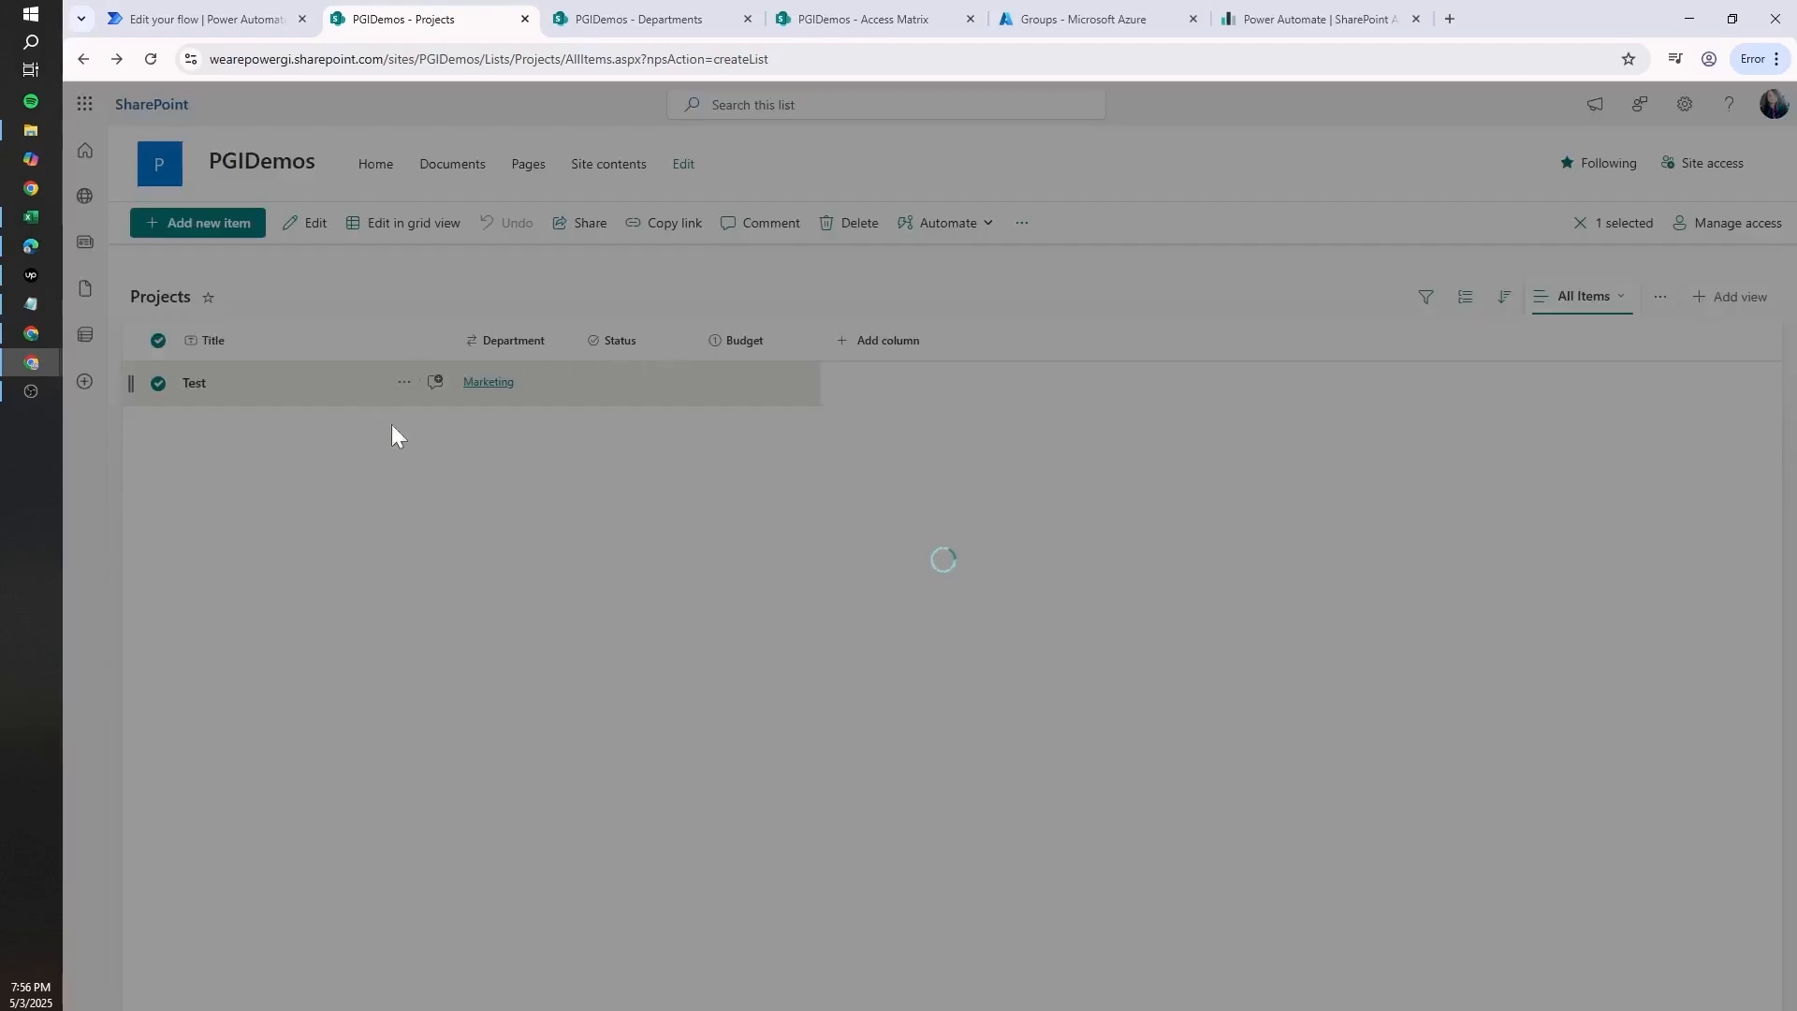
left_click(1109, 336)
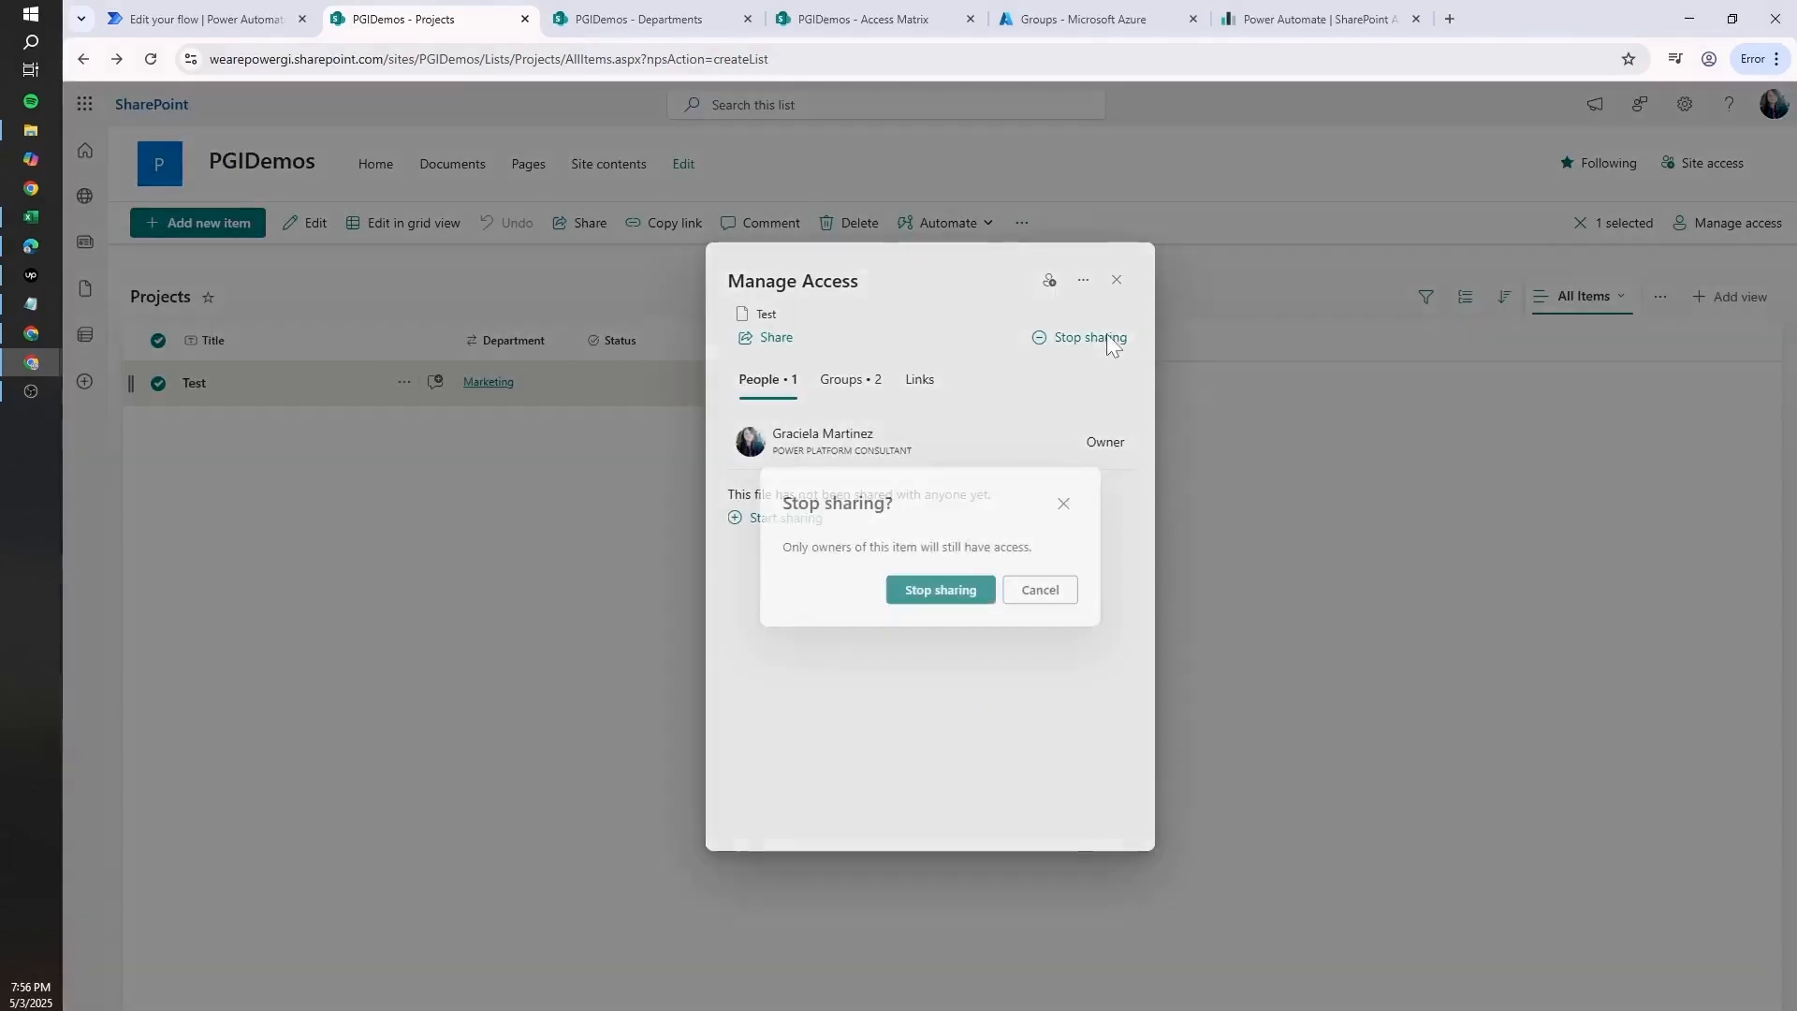
left_click(941, 591)
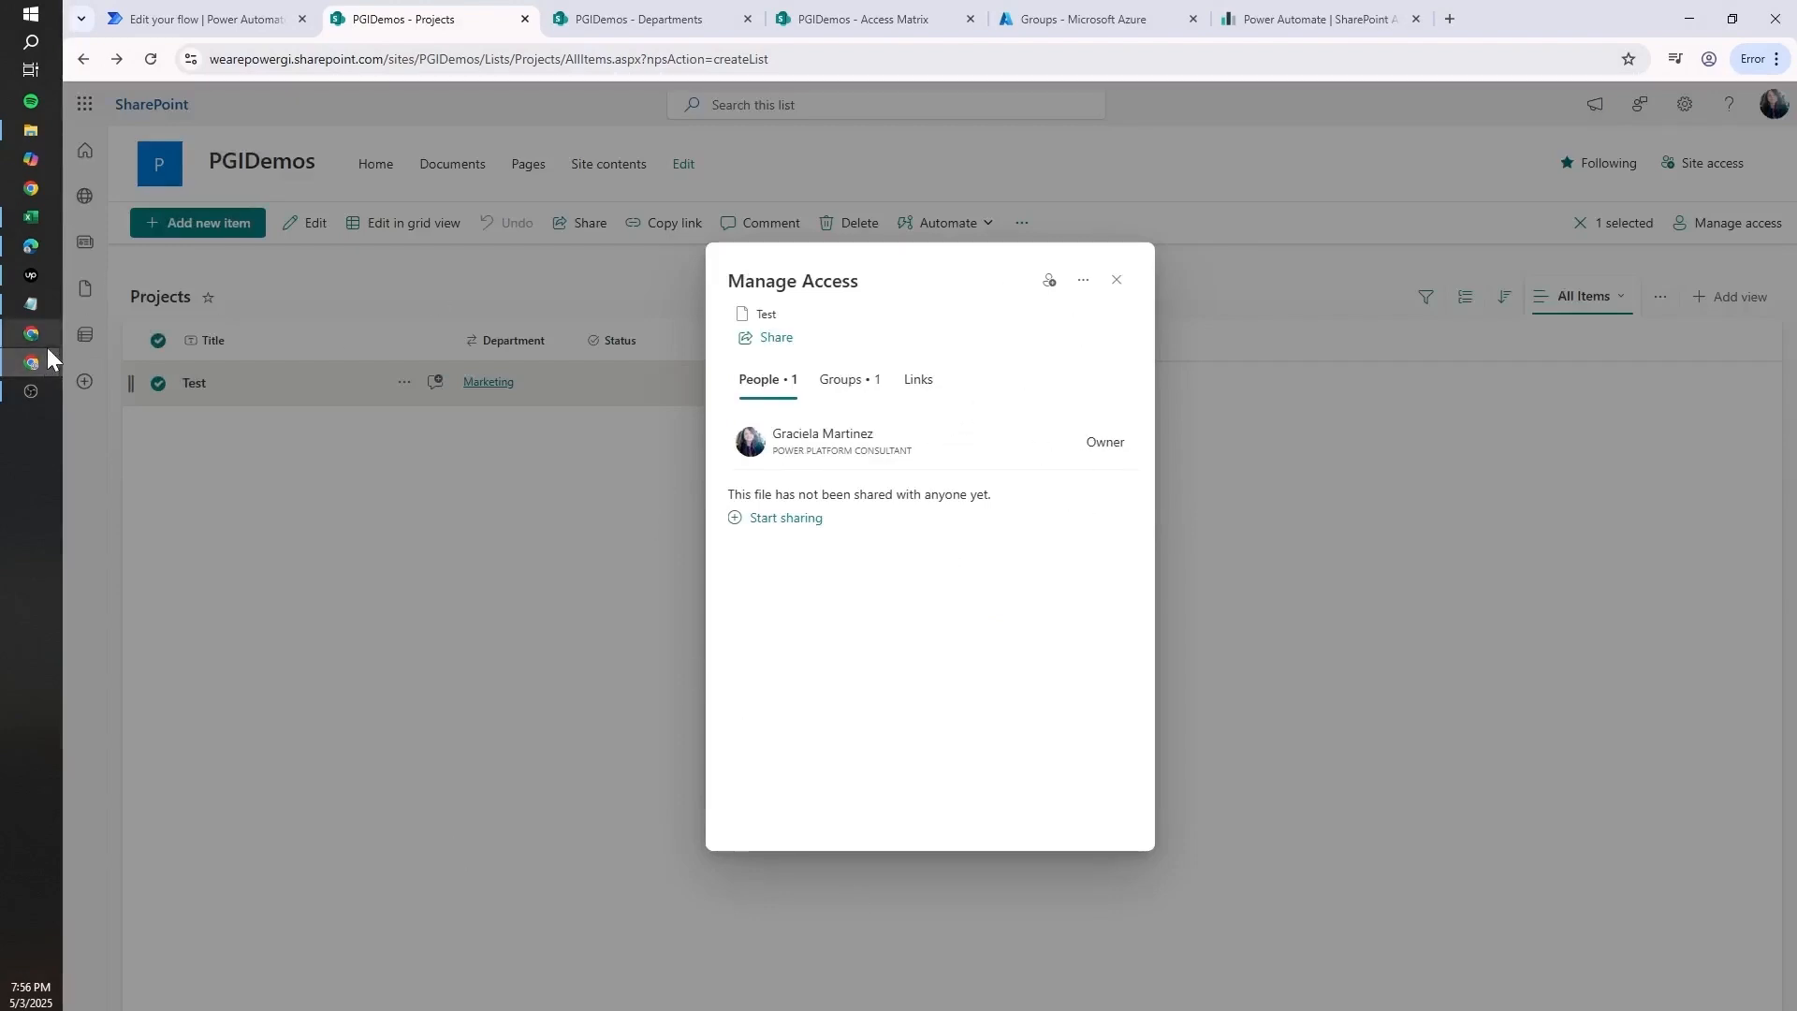
- Reload the Projects list in the incognito window to check the test user's access, and return to the main browser window
mouse_move(48, 359)
left_click(177, 466)
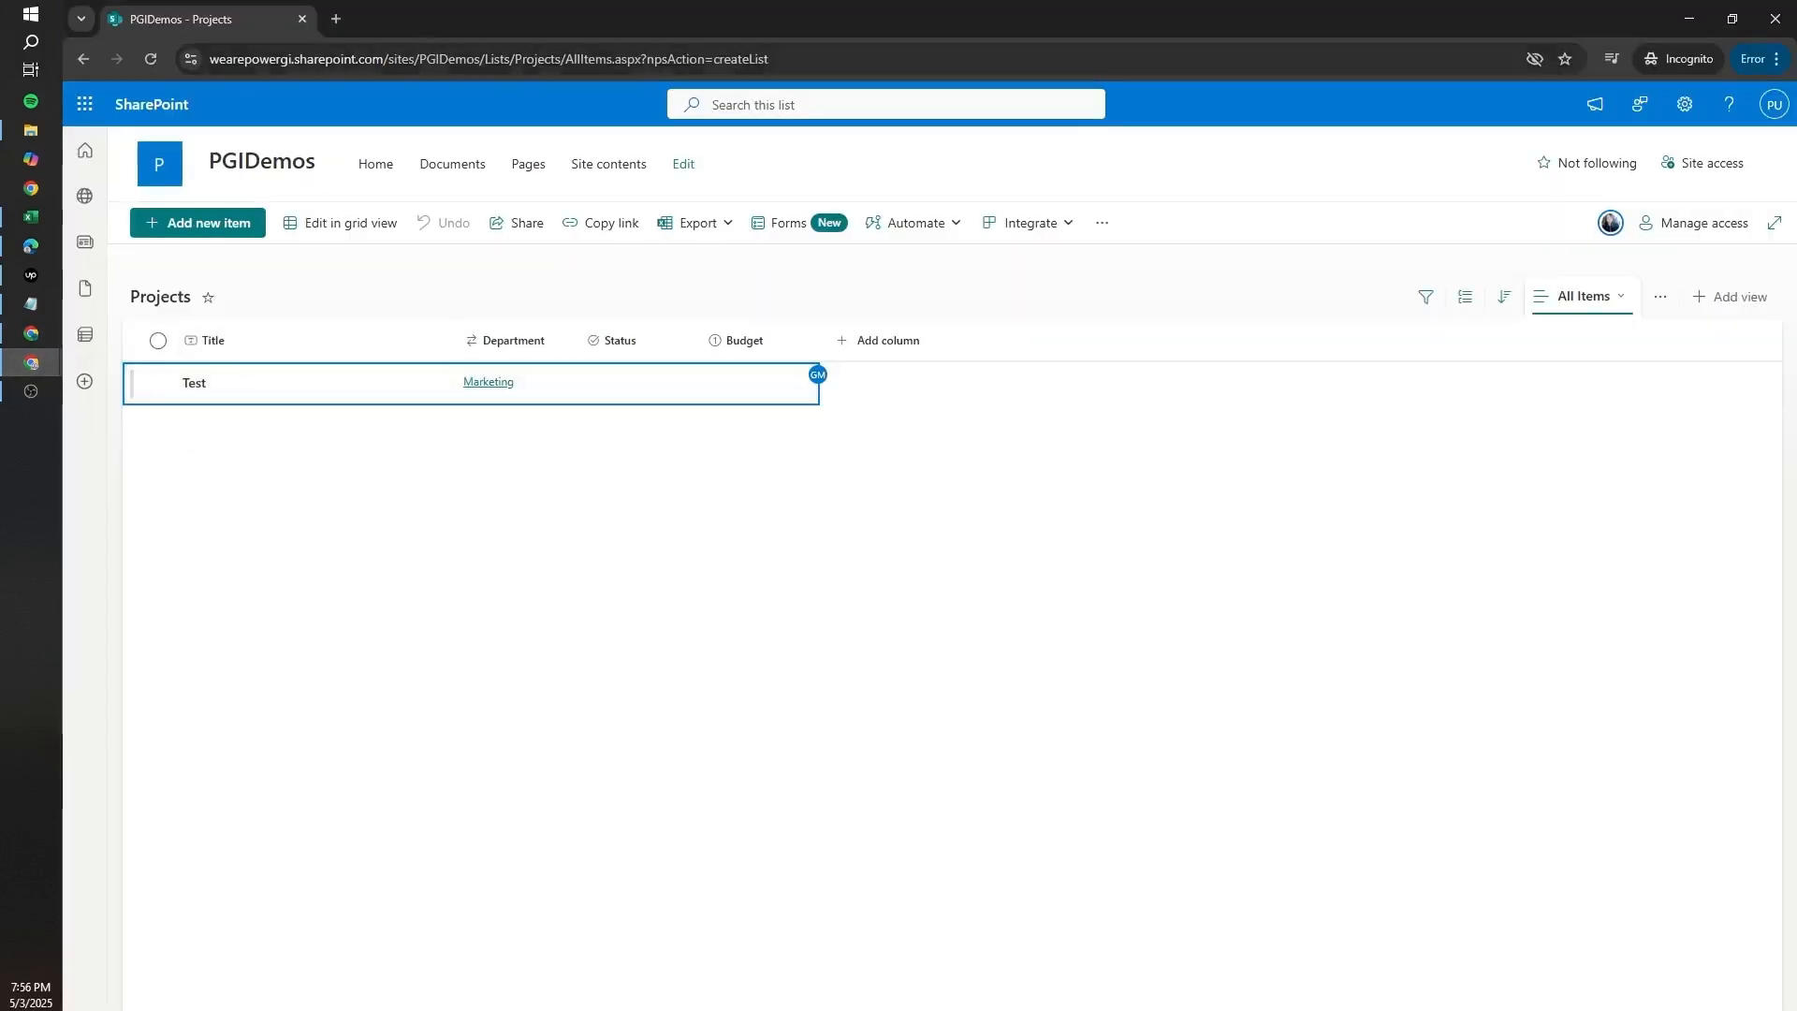
left_click(486, 60)
key("Return")
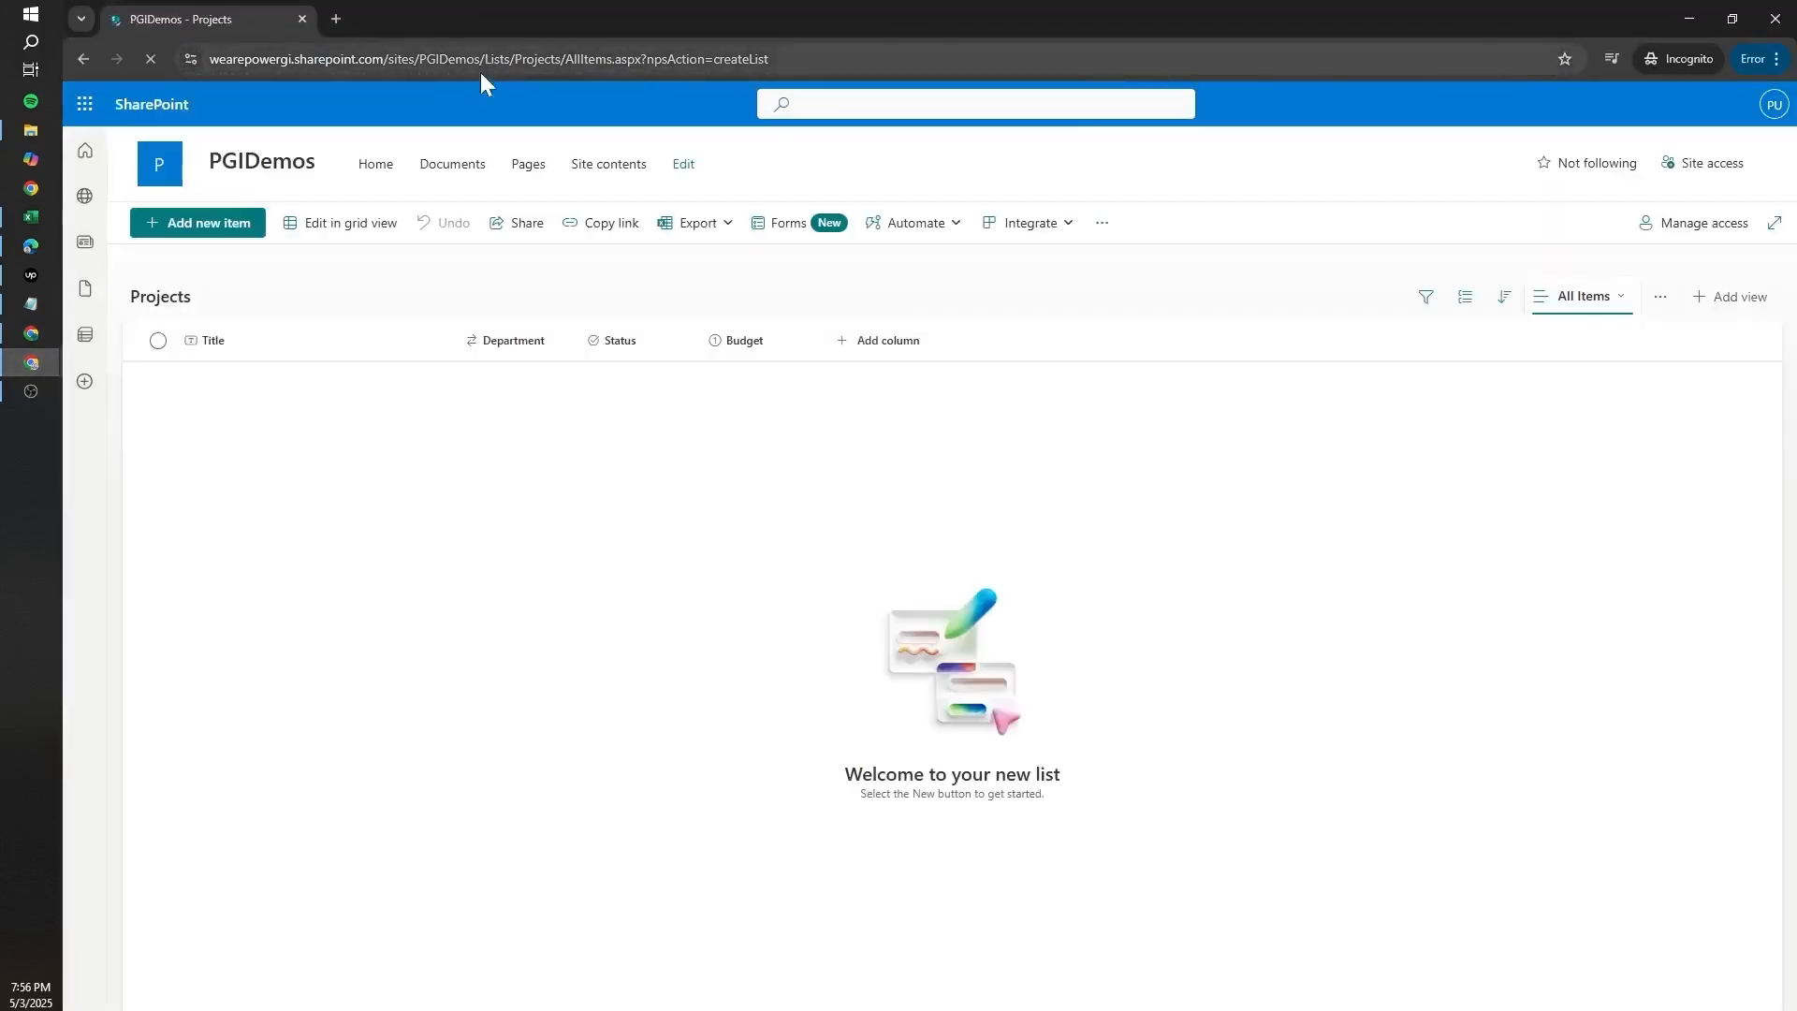
left_click(1689, 19)
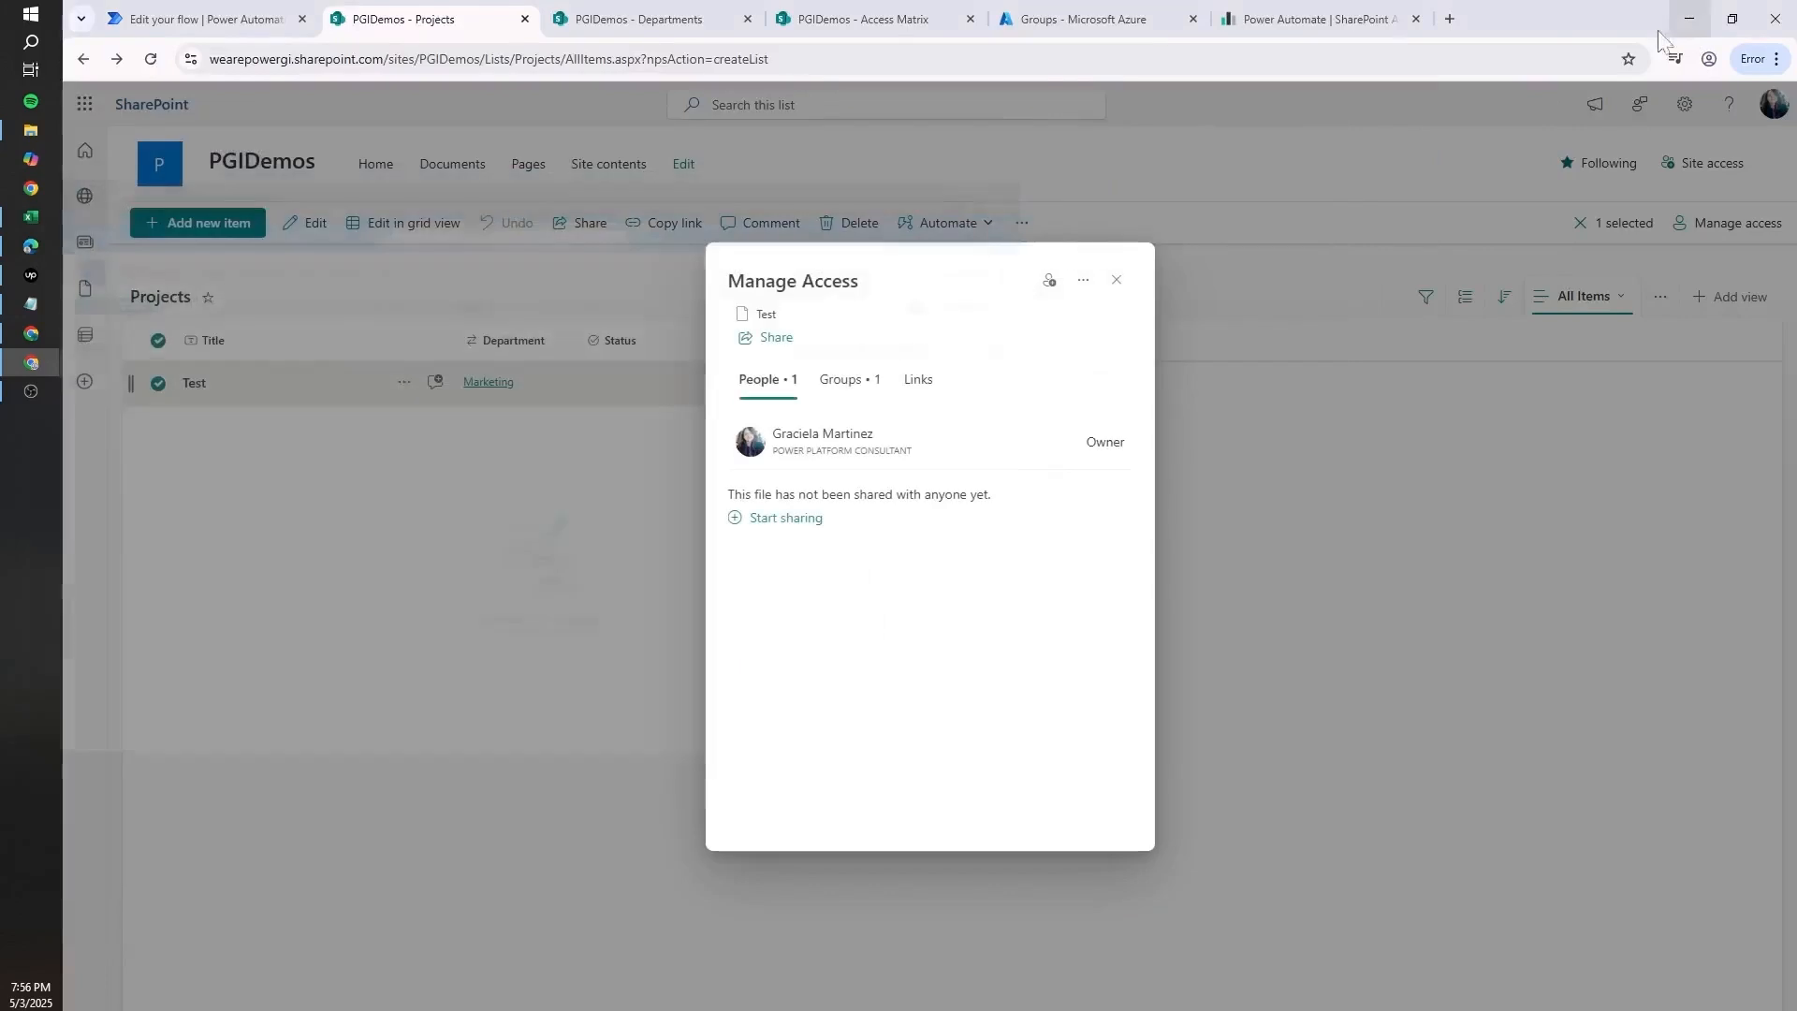
left_click(245, 17)
left_click(948, 243)
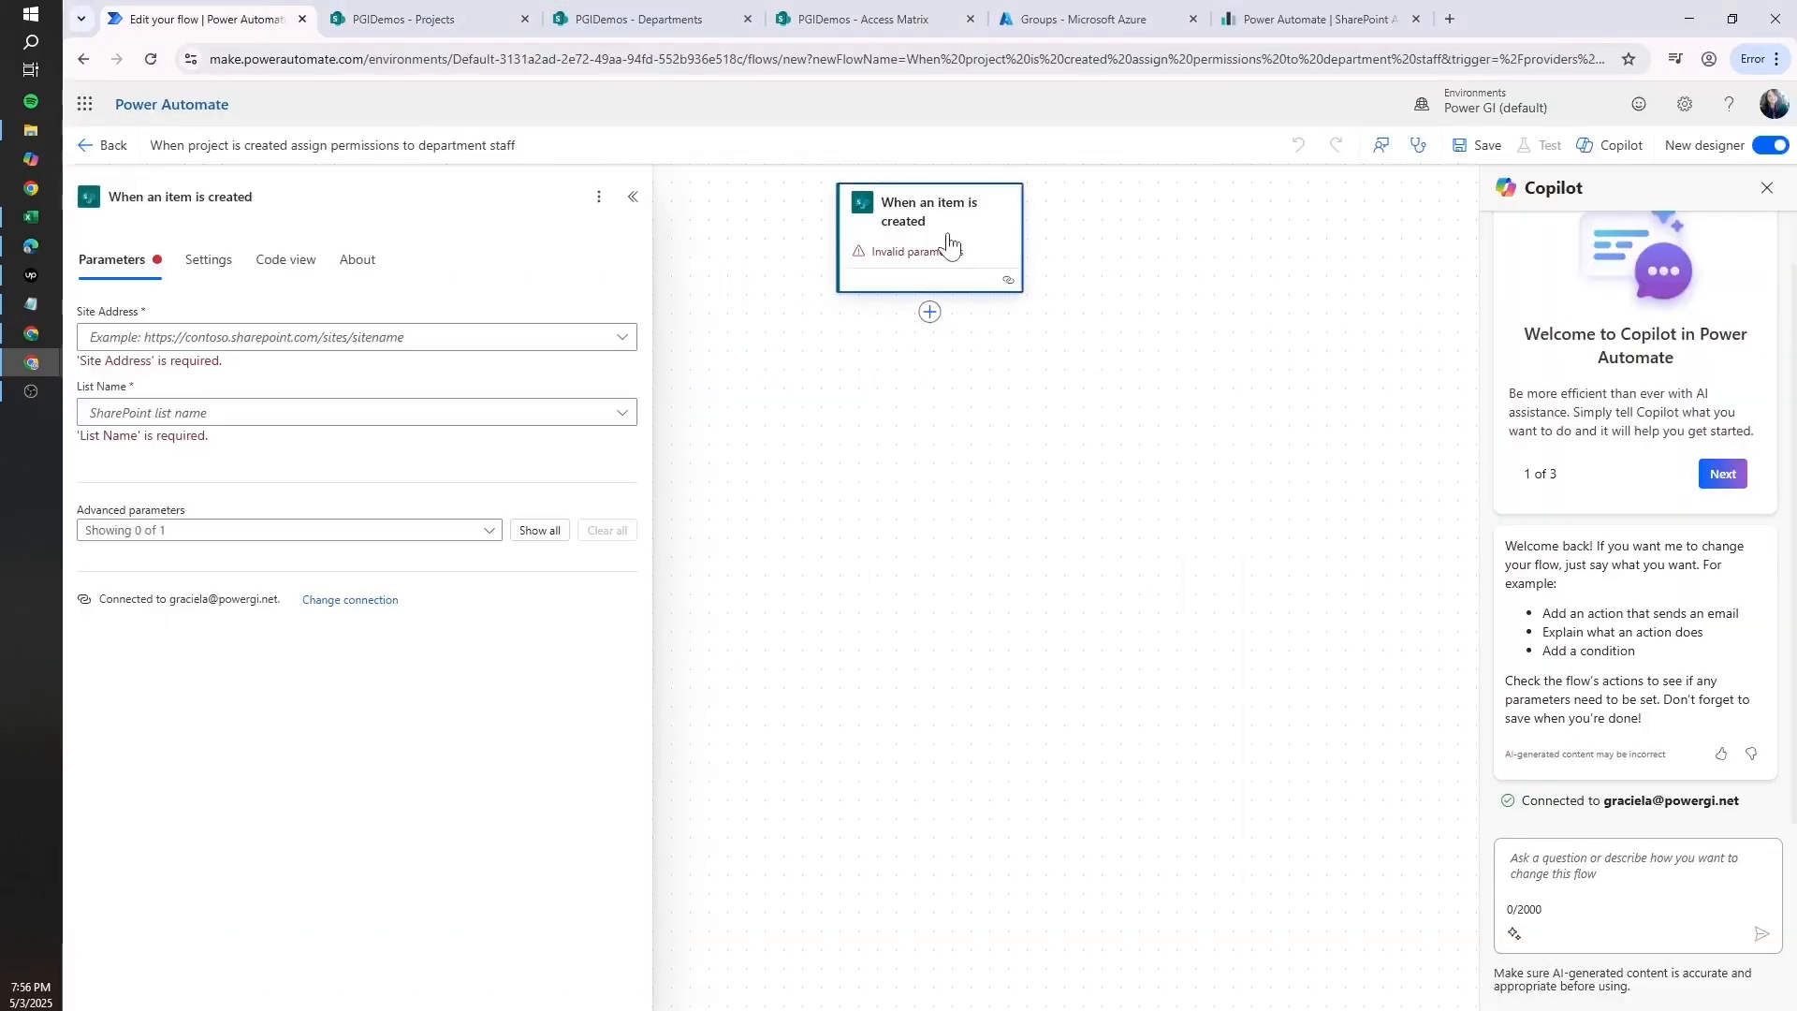
left_click(505, 17)
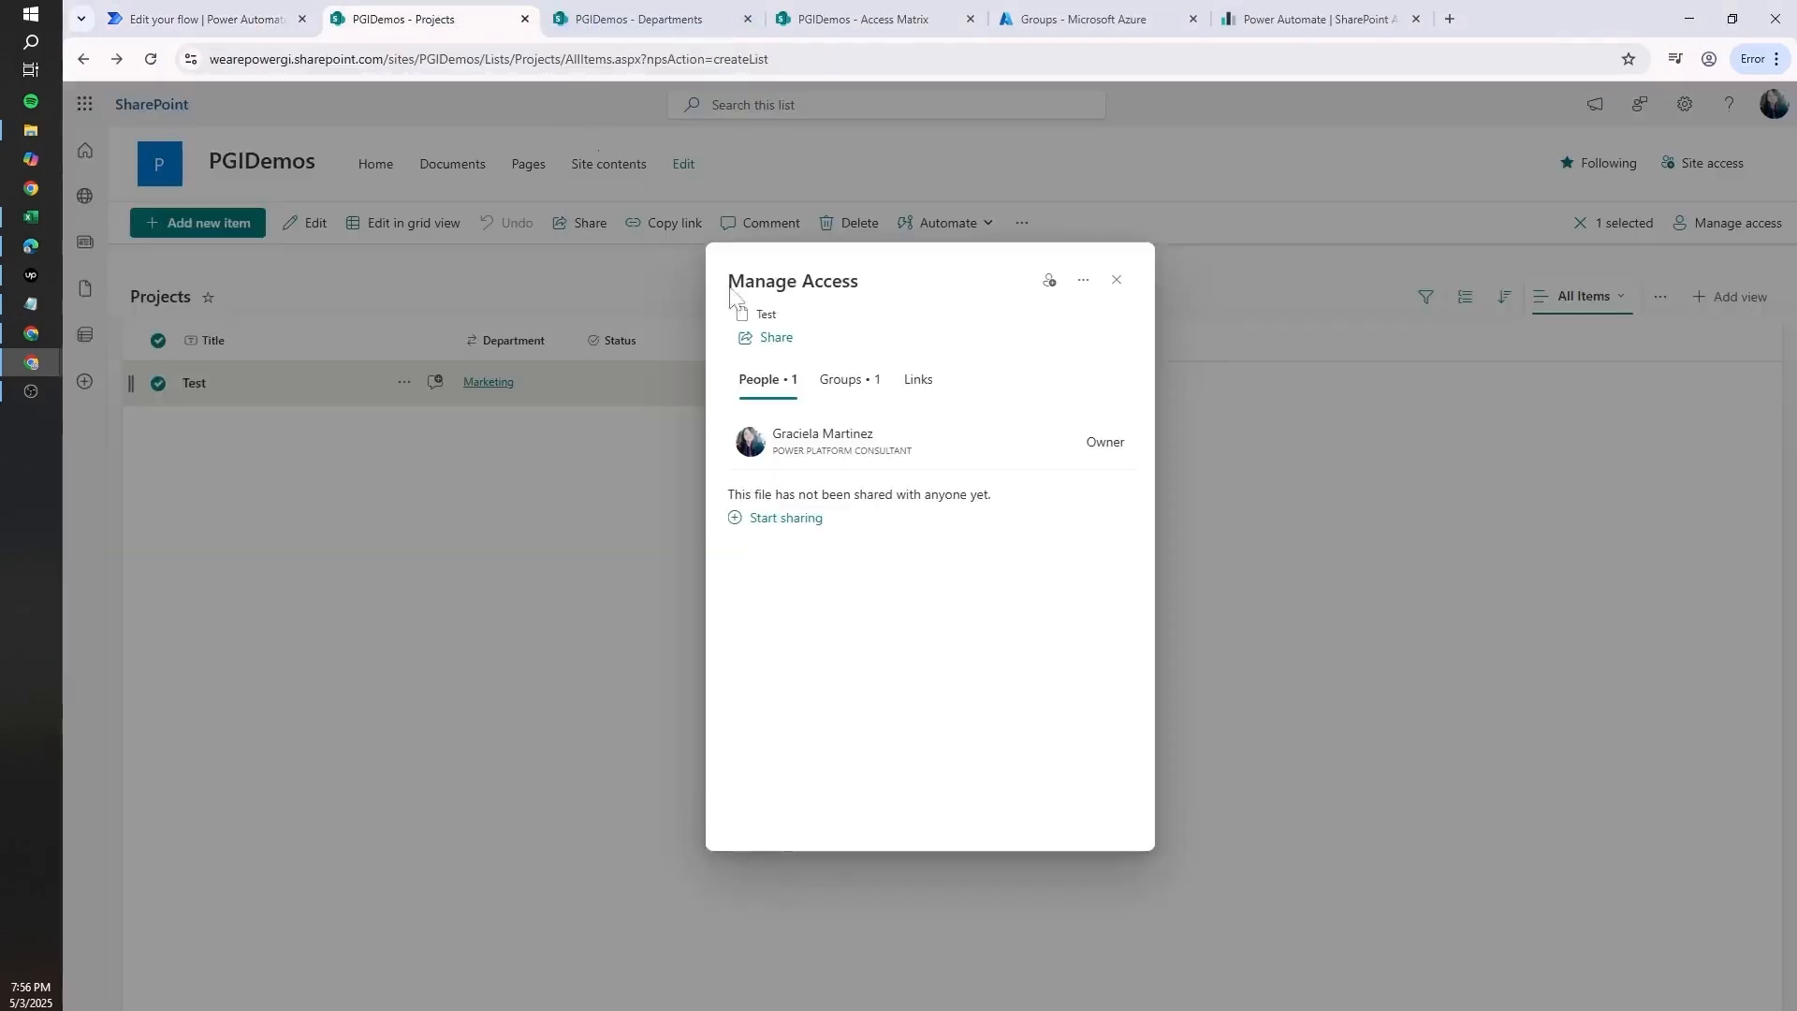
left_click(224, 18)
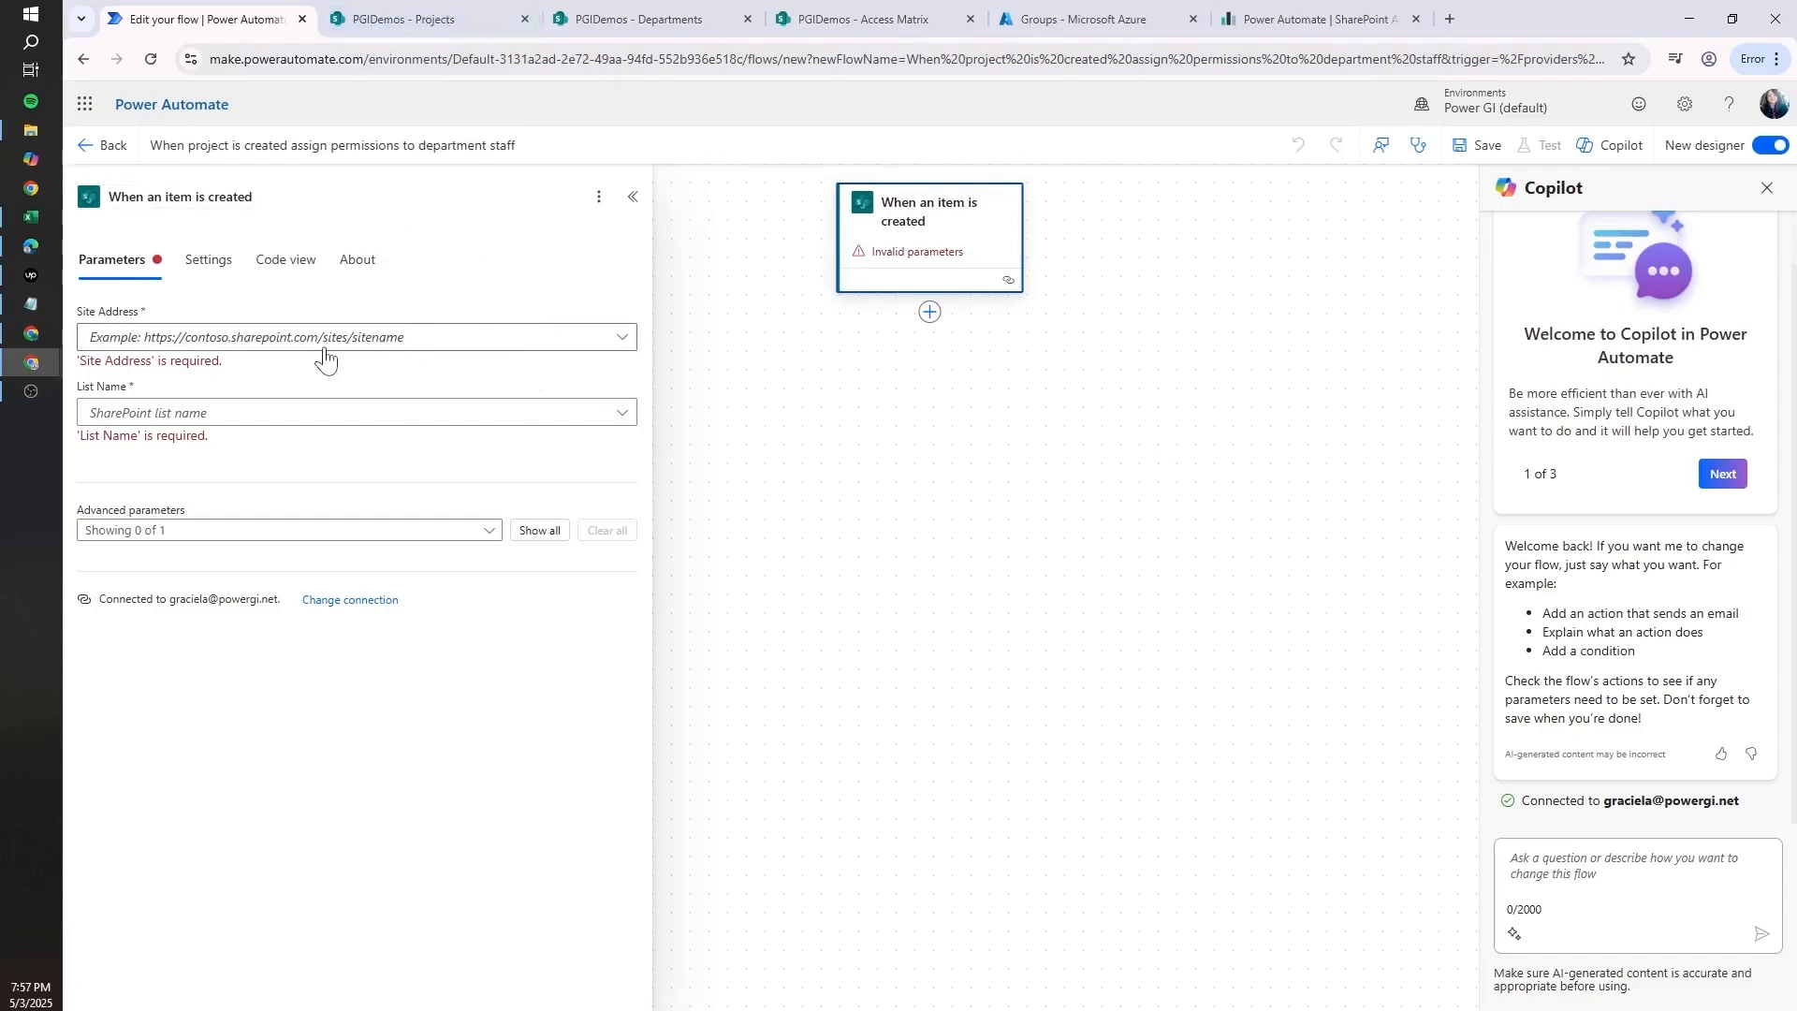
left_click(404, 19)
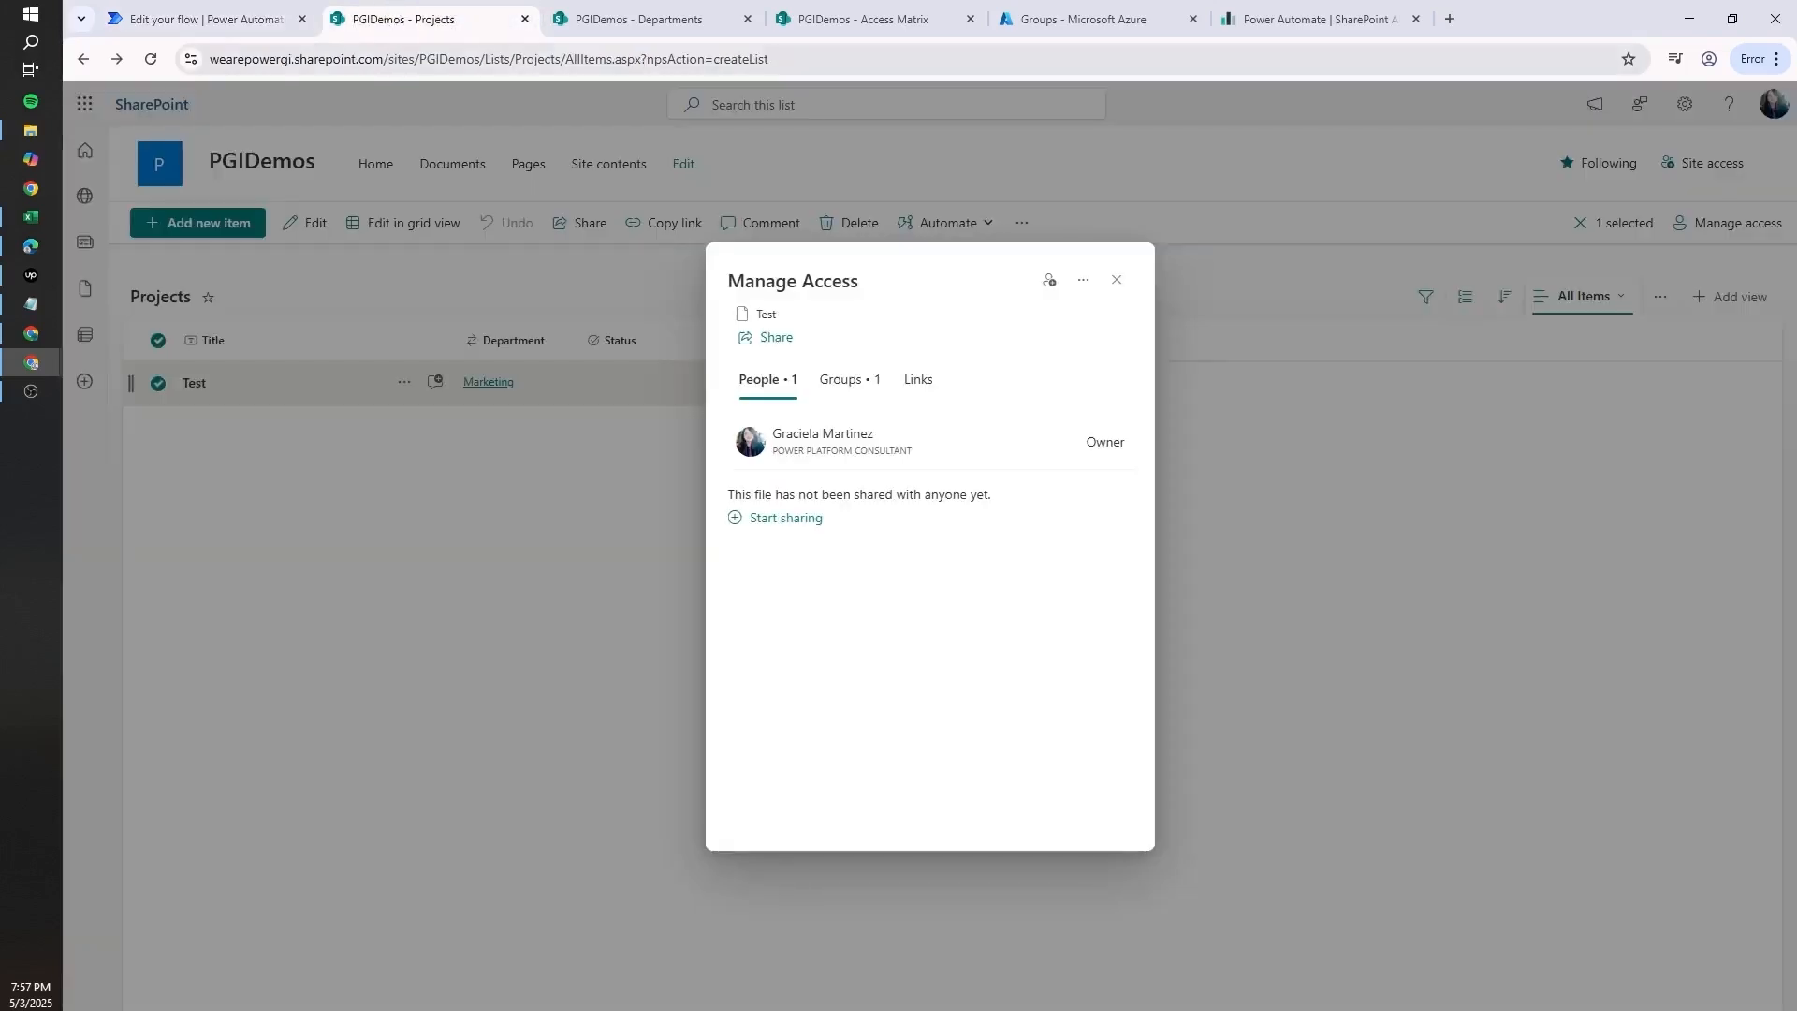
left_click_drag(481, 59, 112, 50)
key("ctrl+c")
left_click(207, 19)
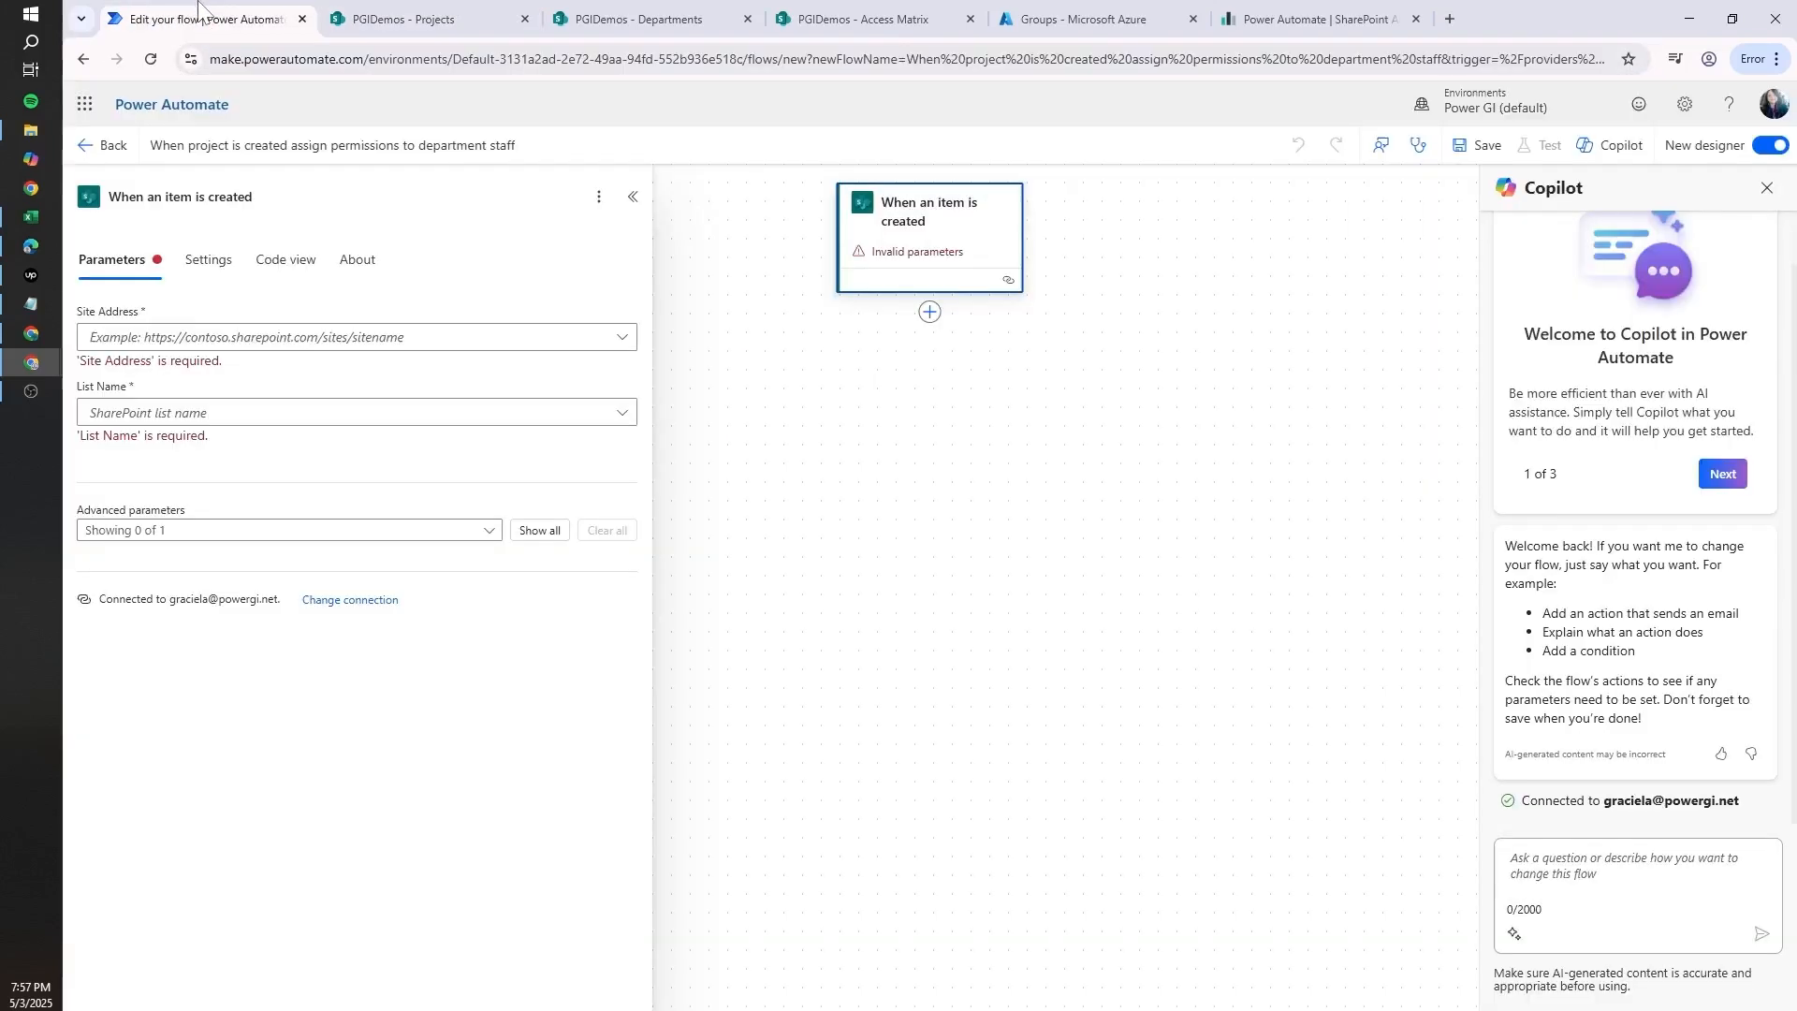
left_click(201, 339)
key("ctrl+v")
left_click(201, 392)
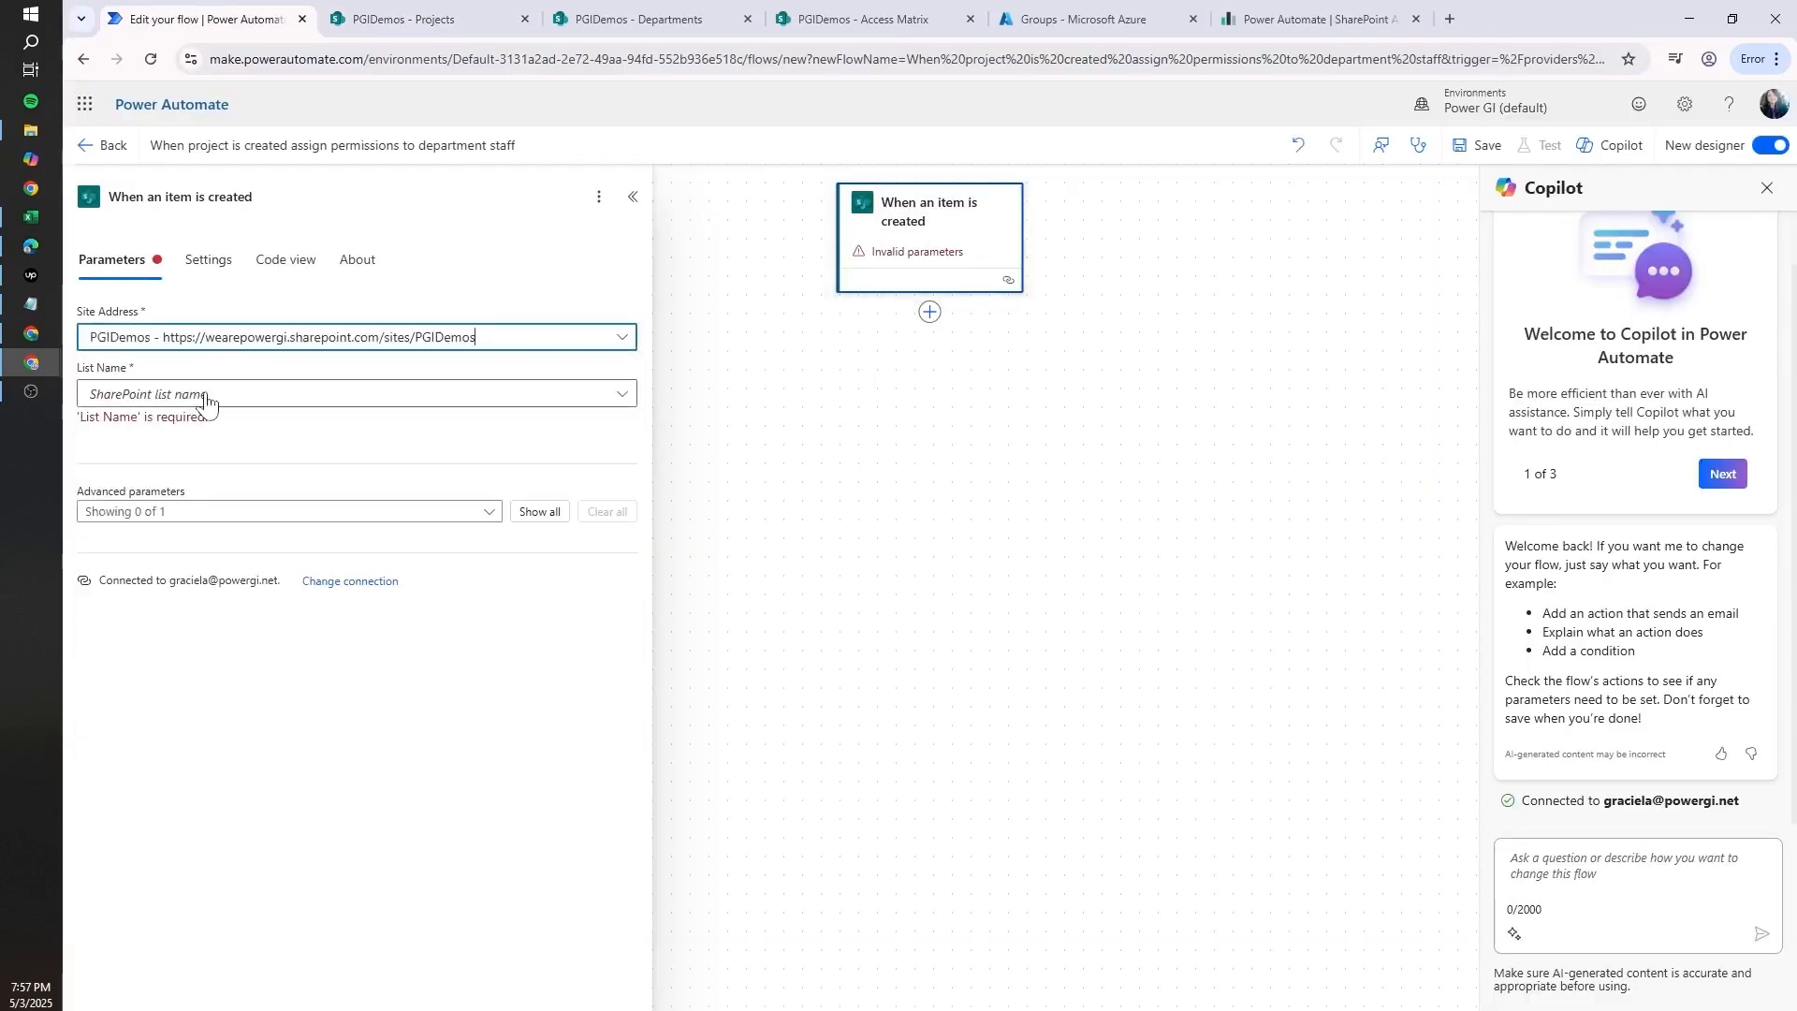
left_click(206, 397)
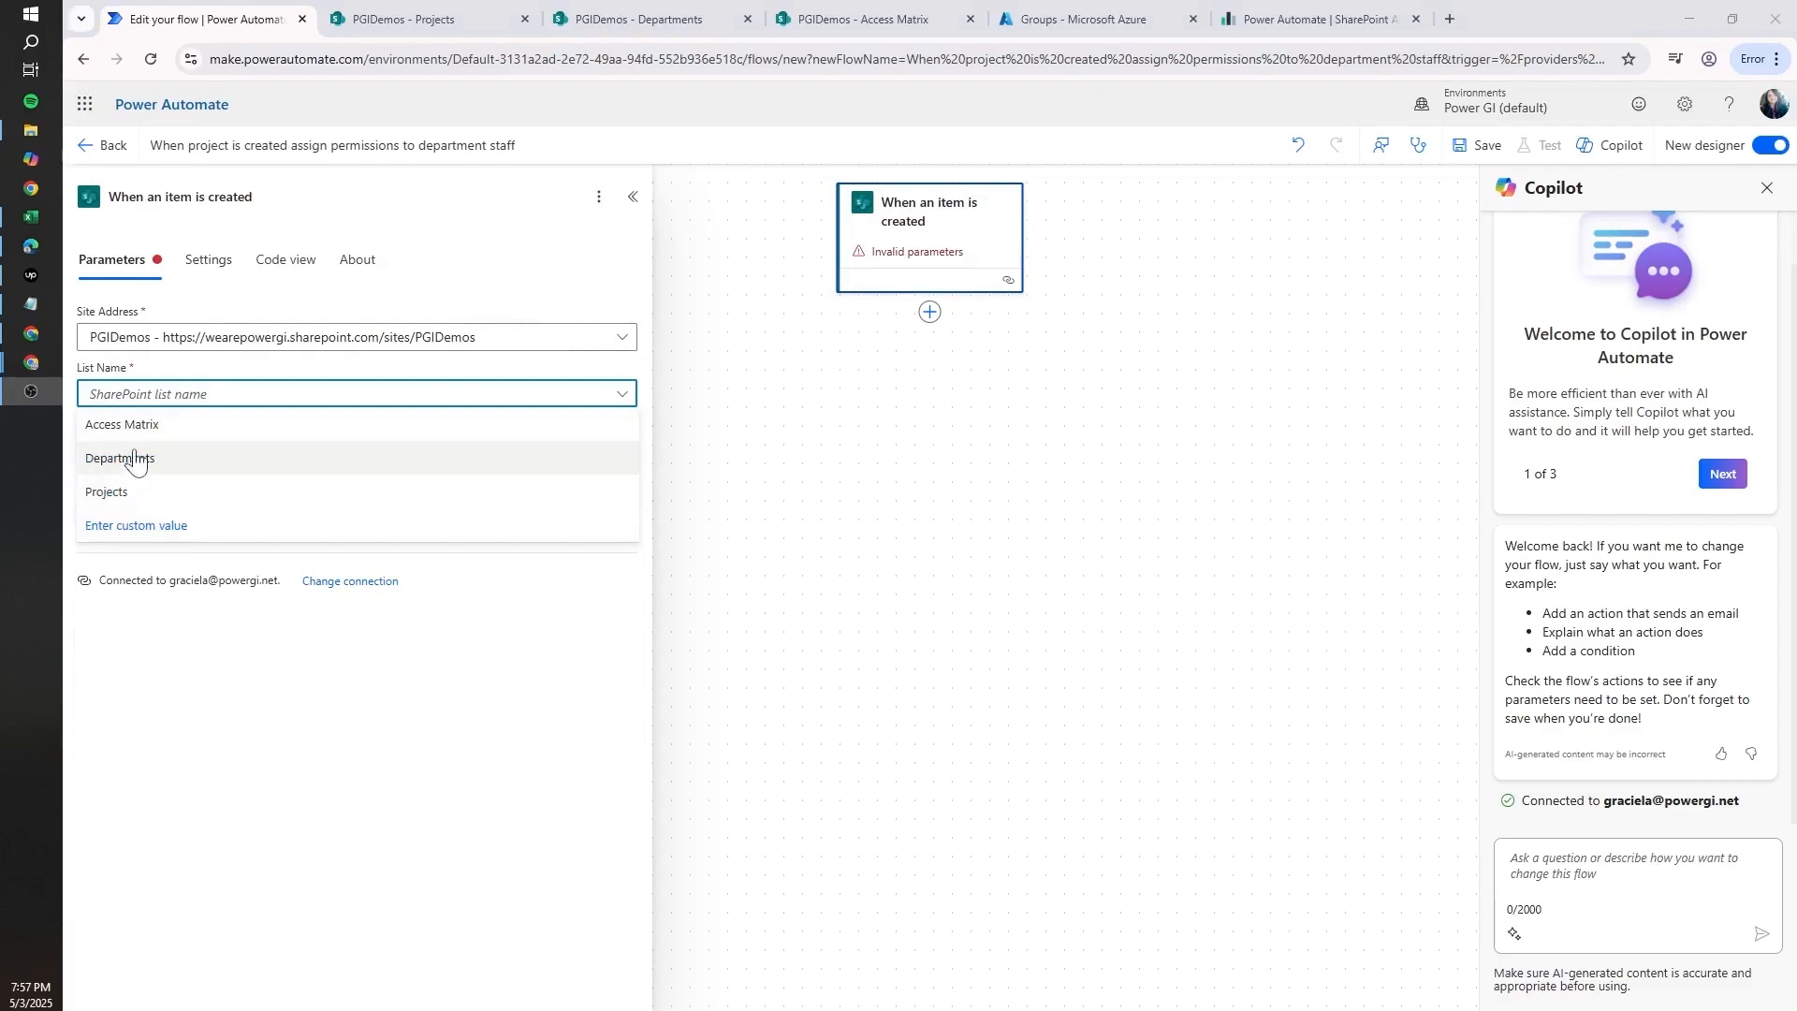
left_click(141, 498)
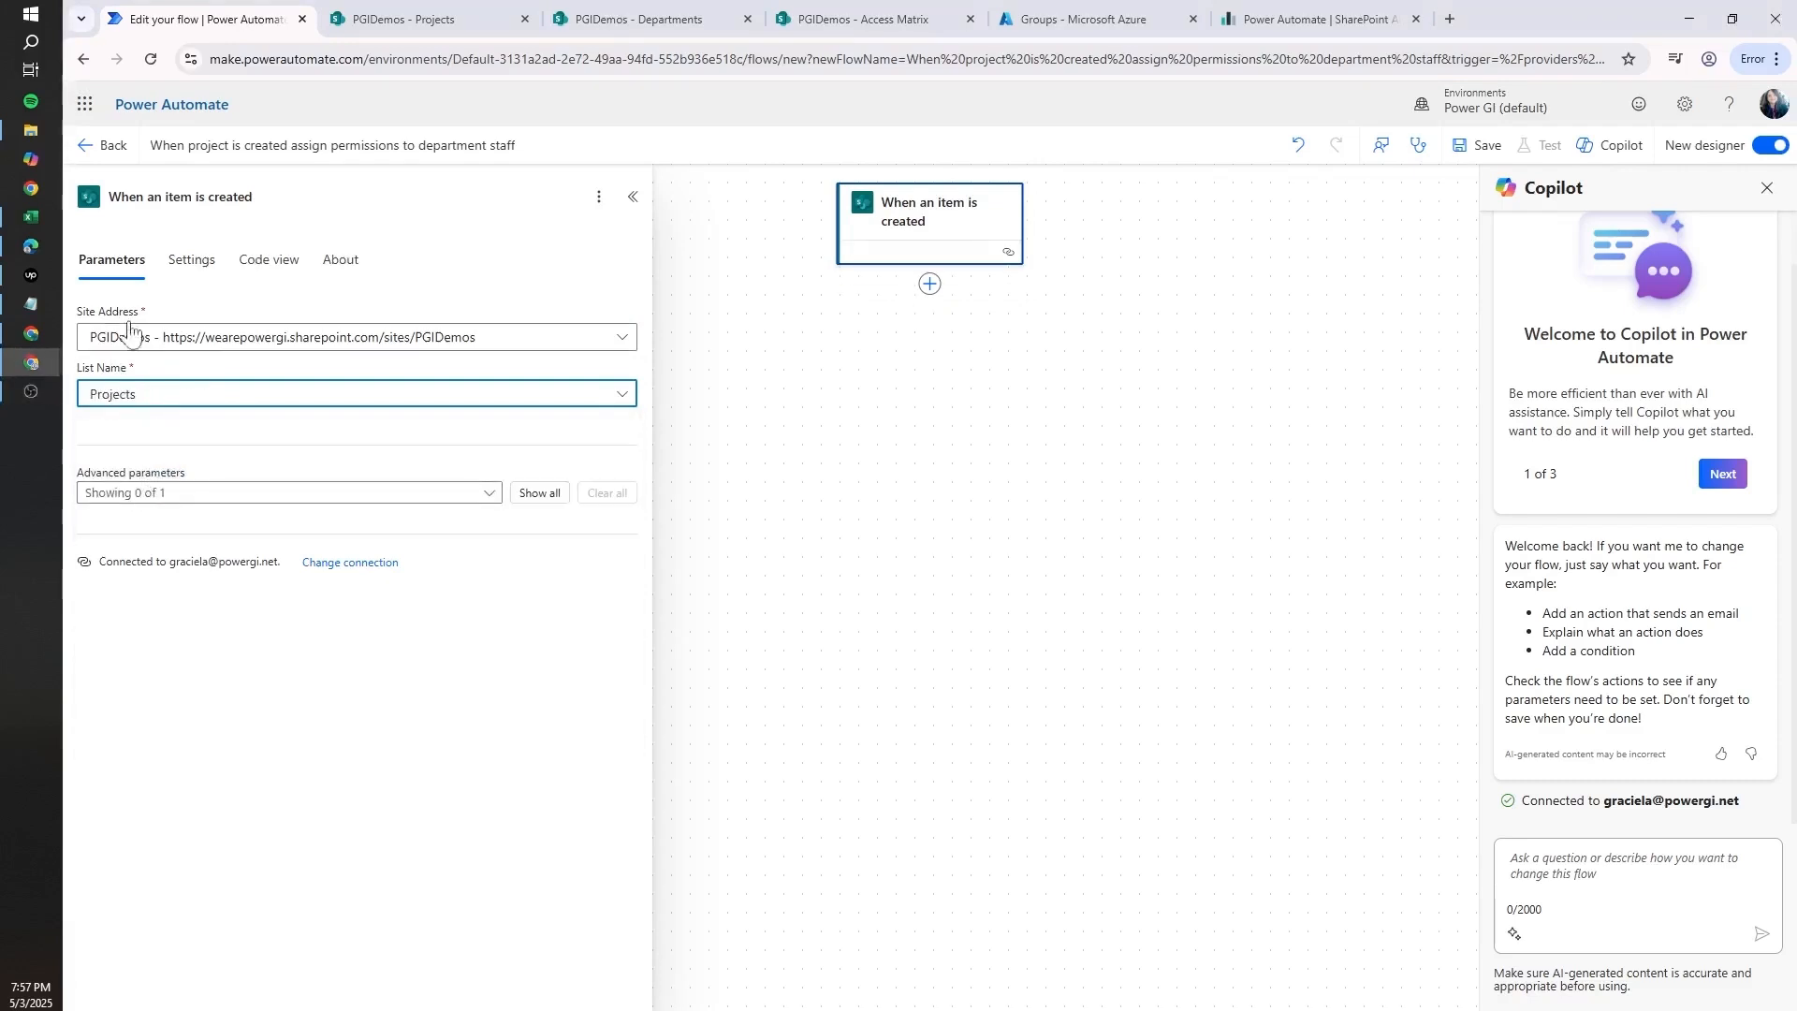
- Add SharePoint's Stop sharing an item or a file action after the When an item is created trigger
left_click(934, 337)
left_click(929, 283)
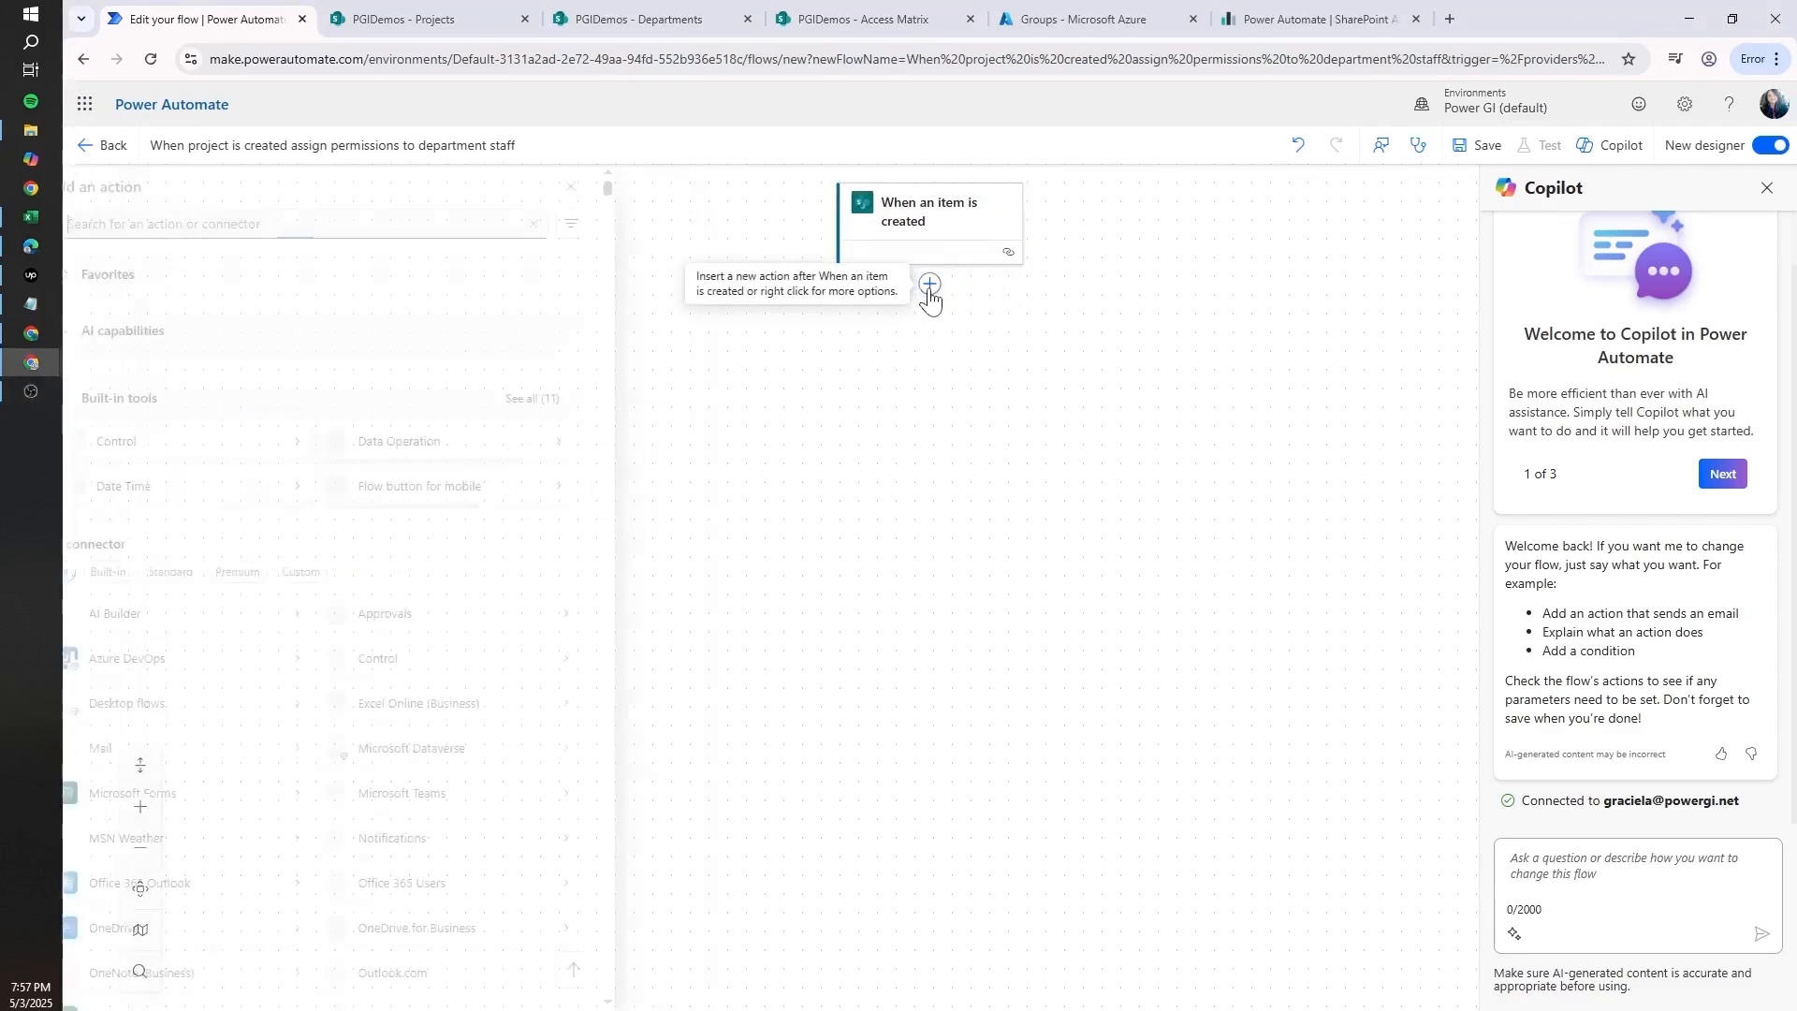
type("sharepoint")
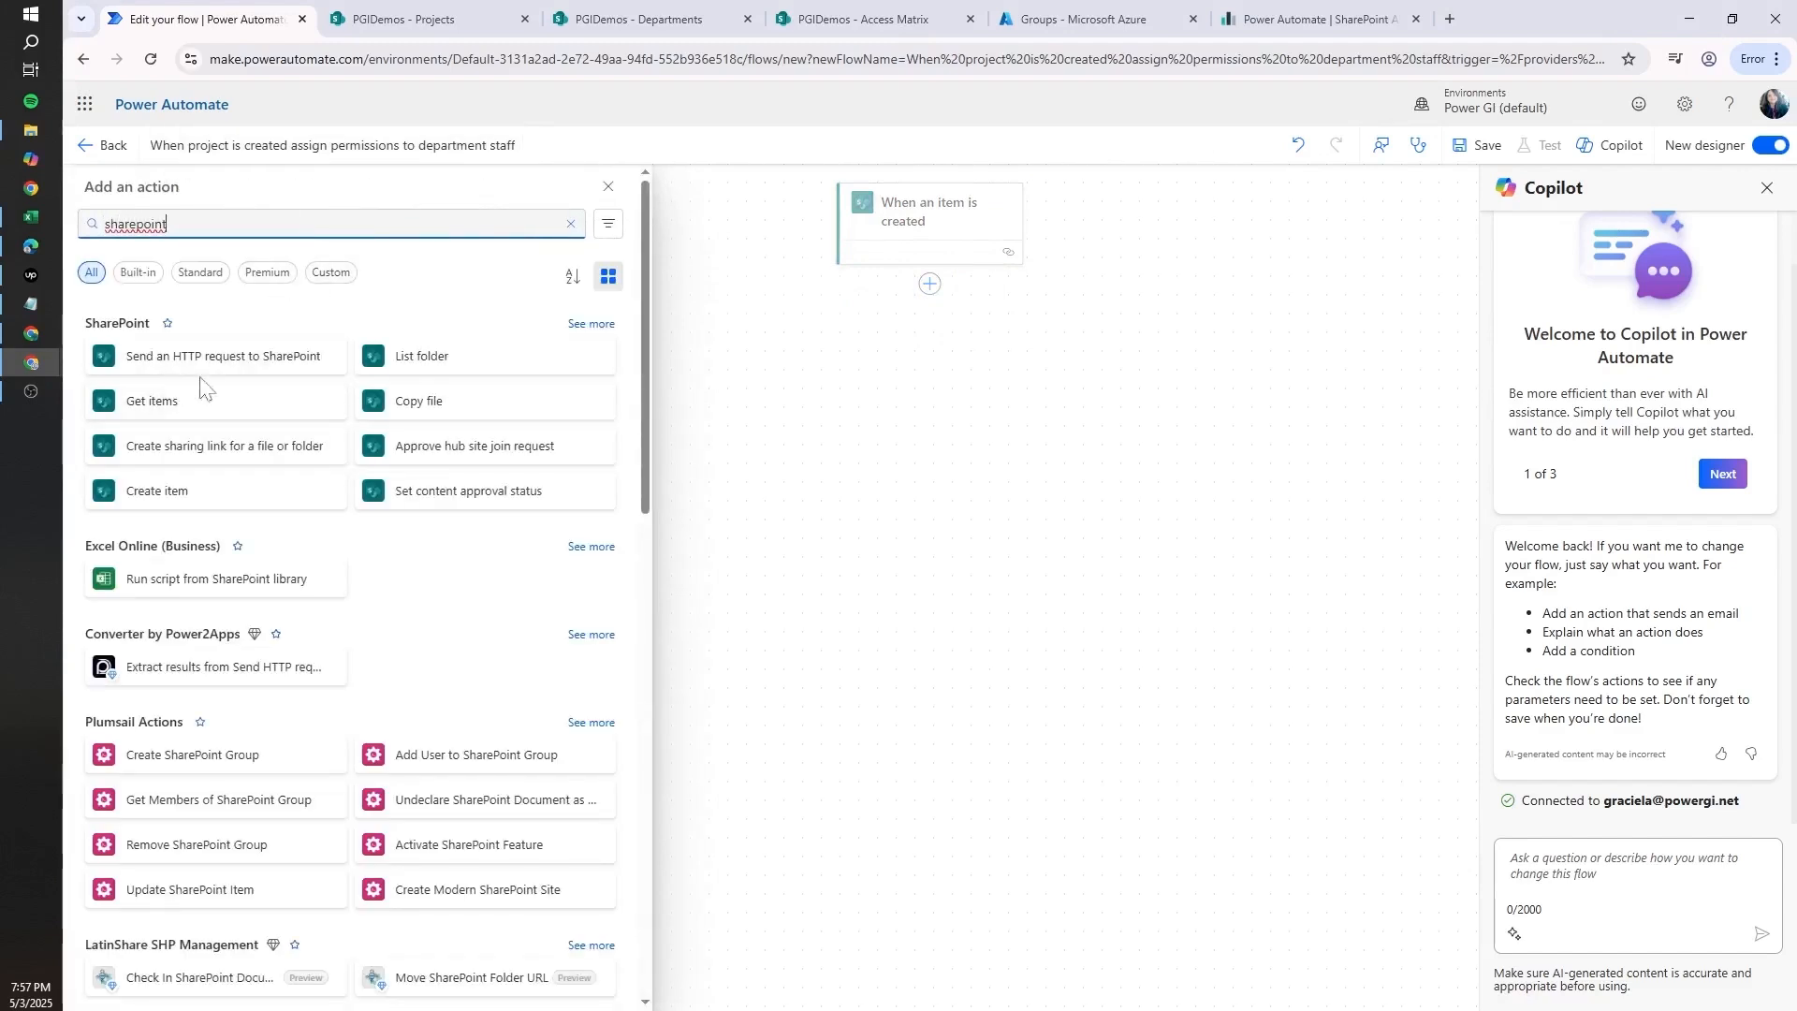
left_click(593, 327)
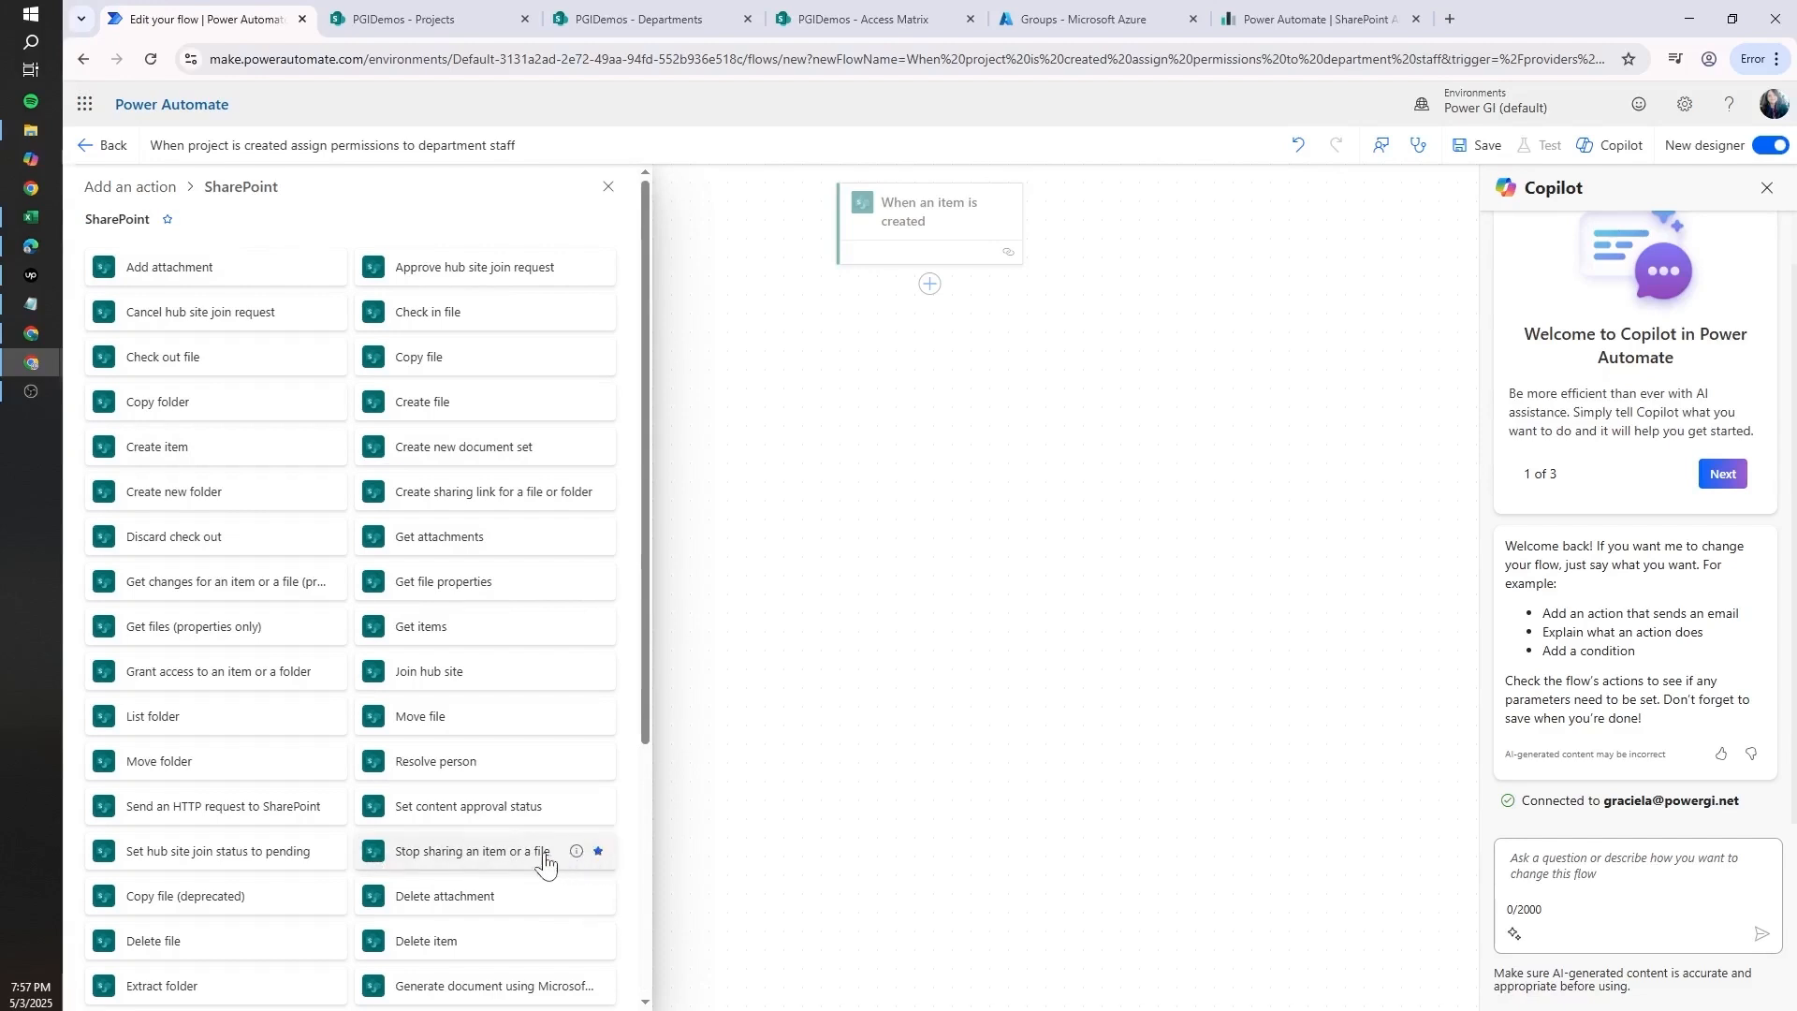
left_click(444, 859)
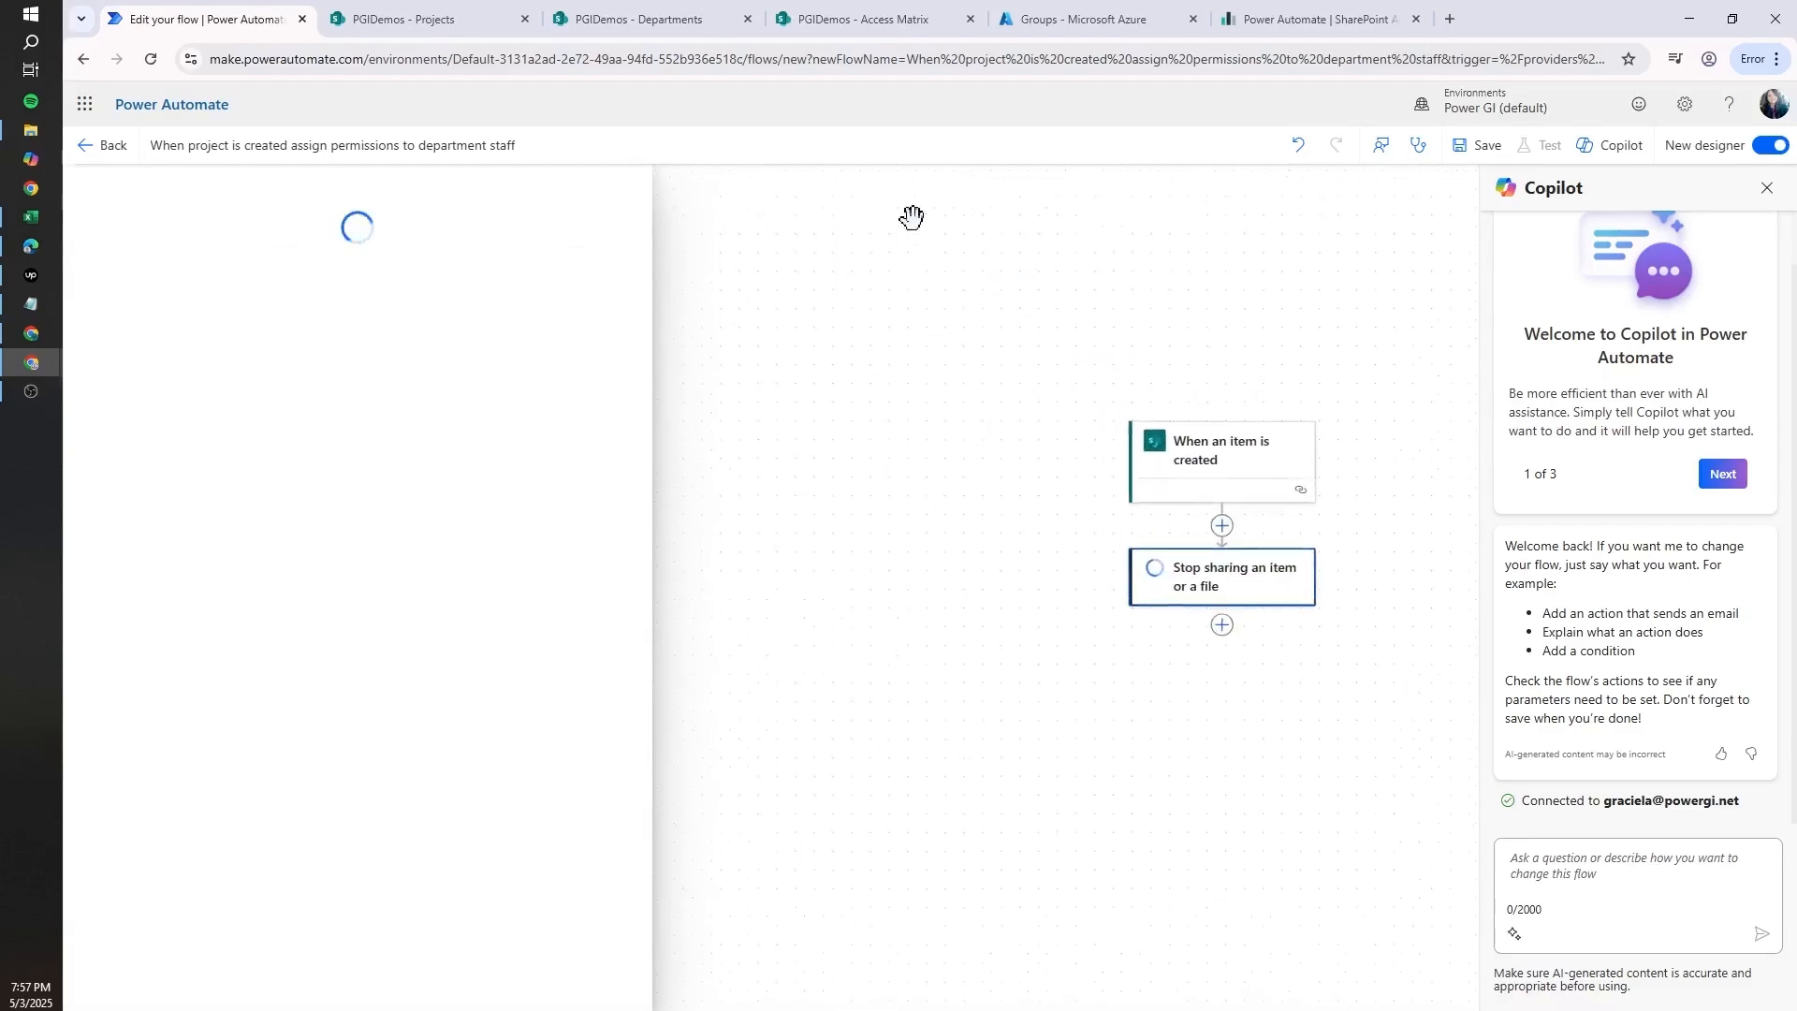
- Set the Stop sharing an item or a file action's site address to PGIDemos and its list to Projects
left_click(234, 344)
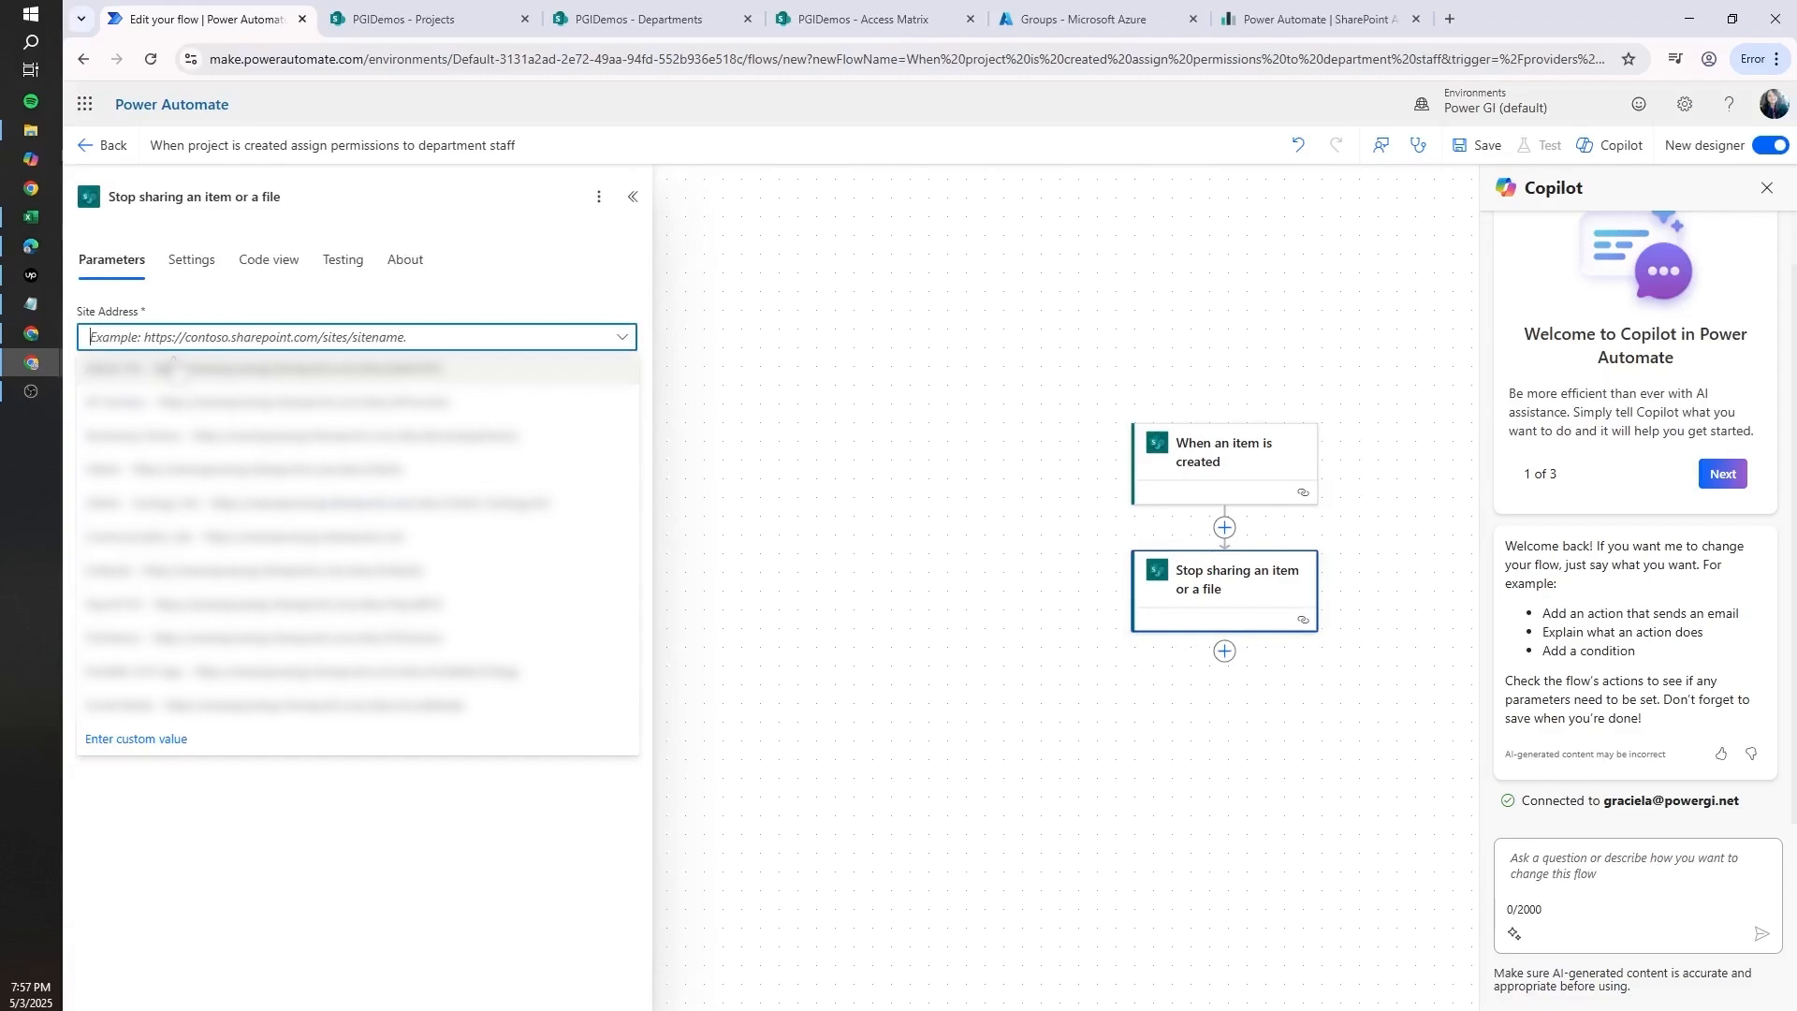
key("ctrl+v")
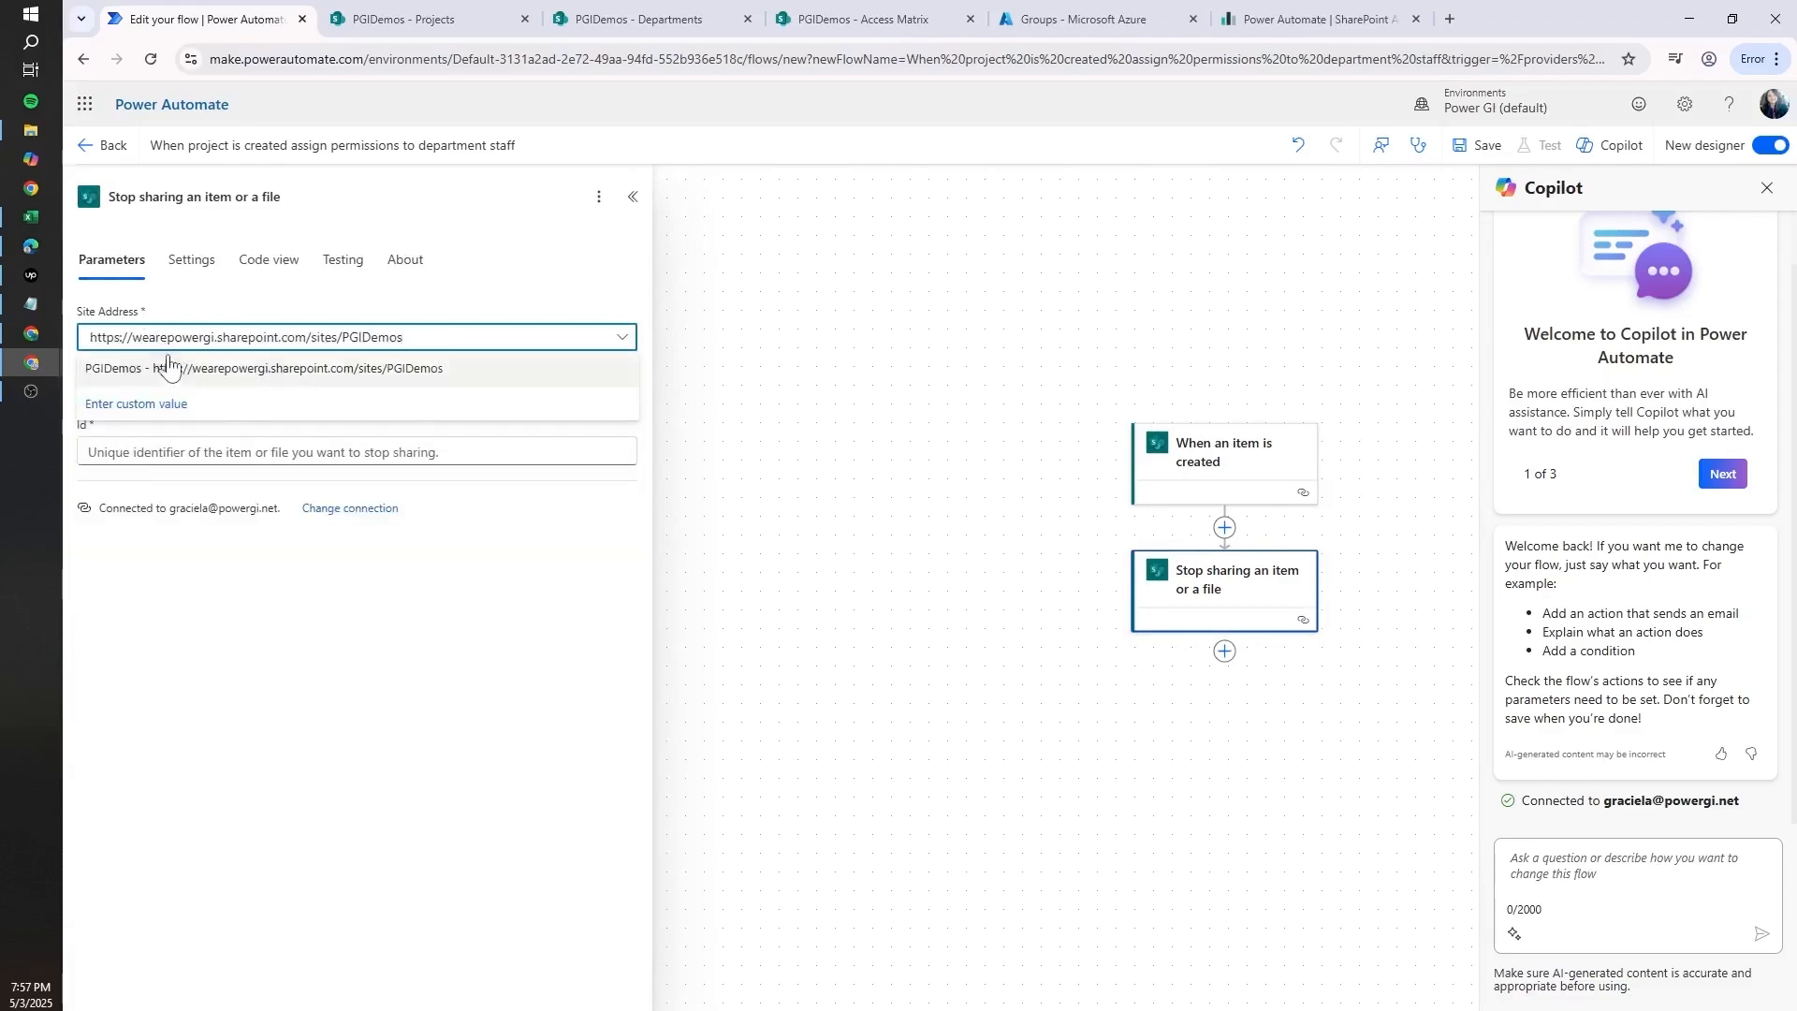
left_click(160, 366)
left_click(150, 394)
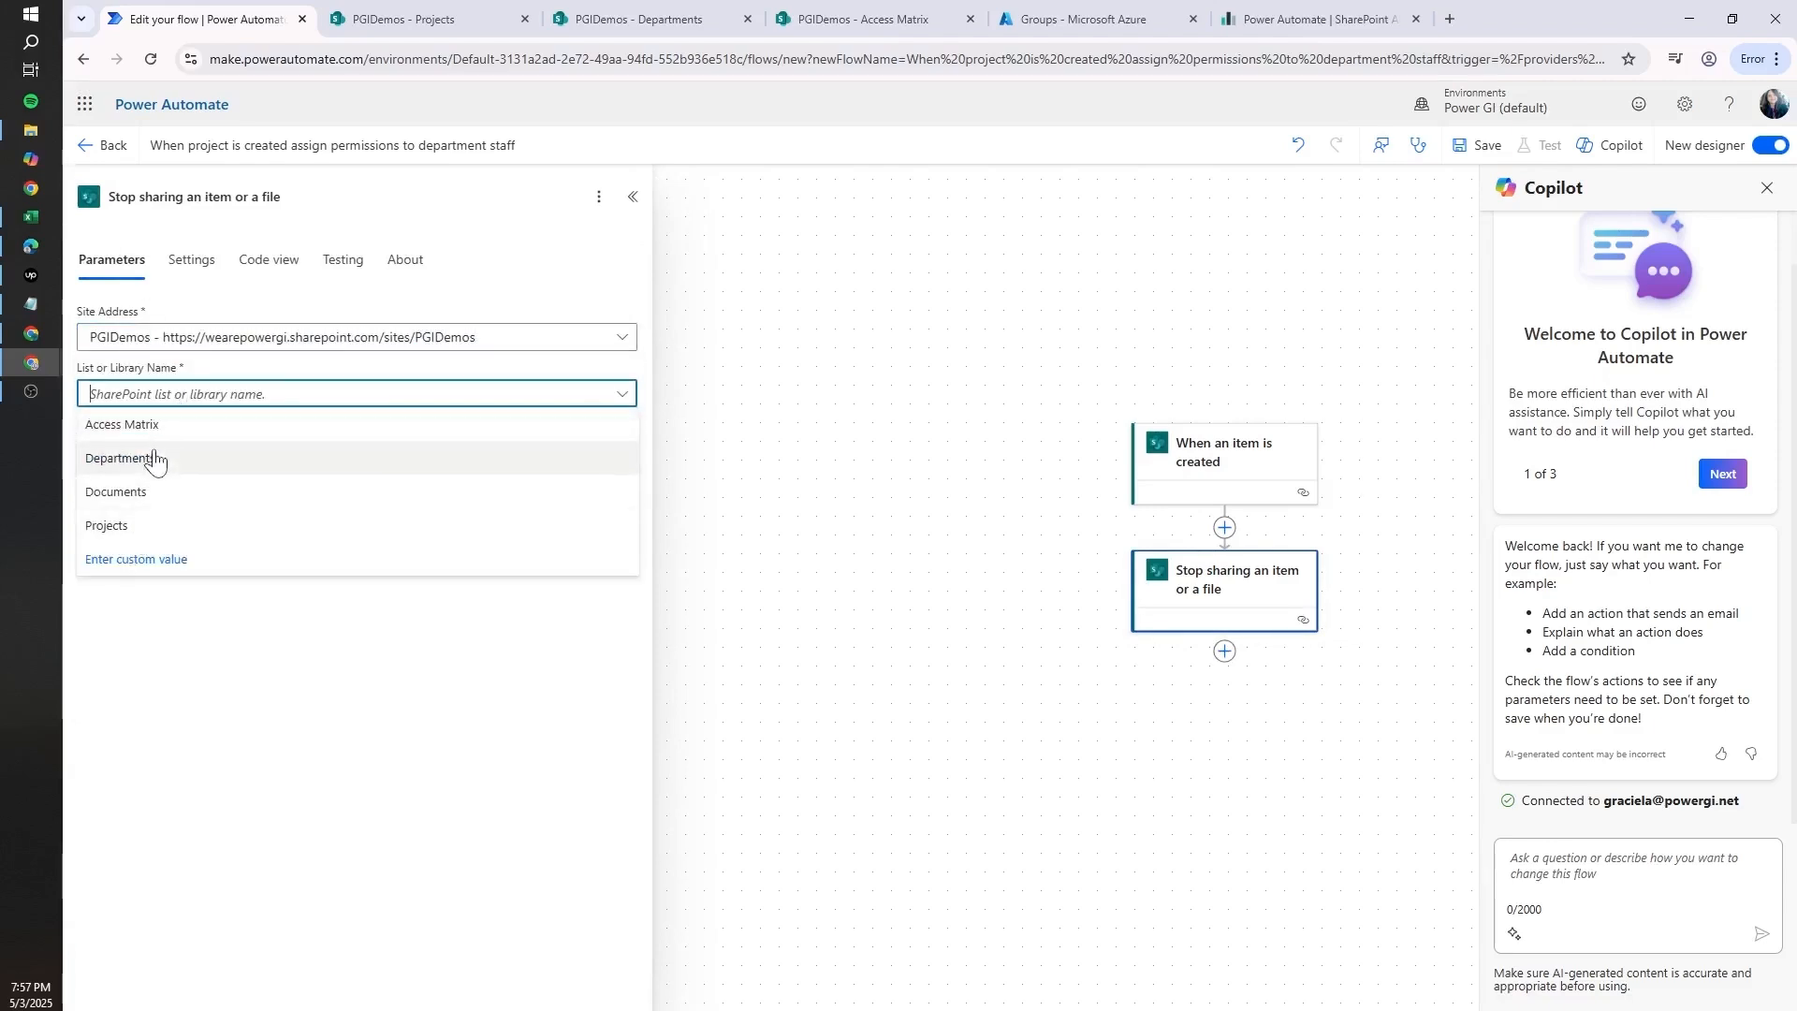
left_click(153, 529)
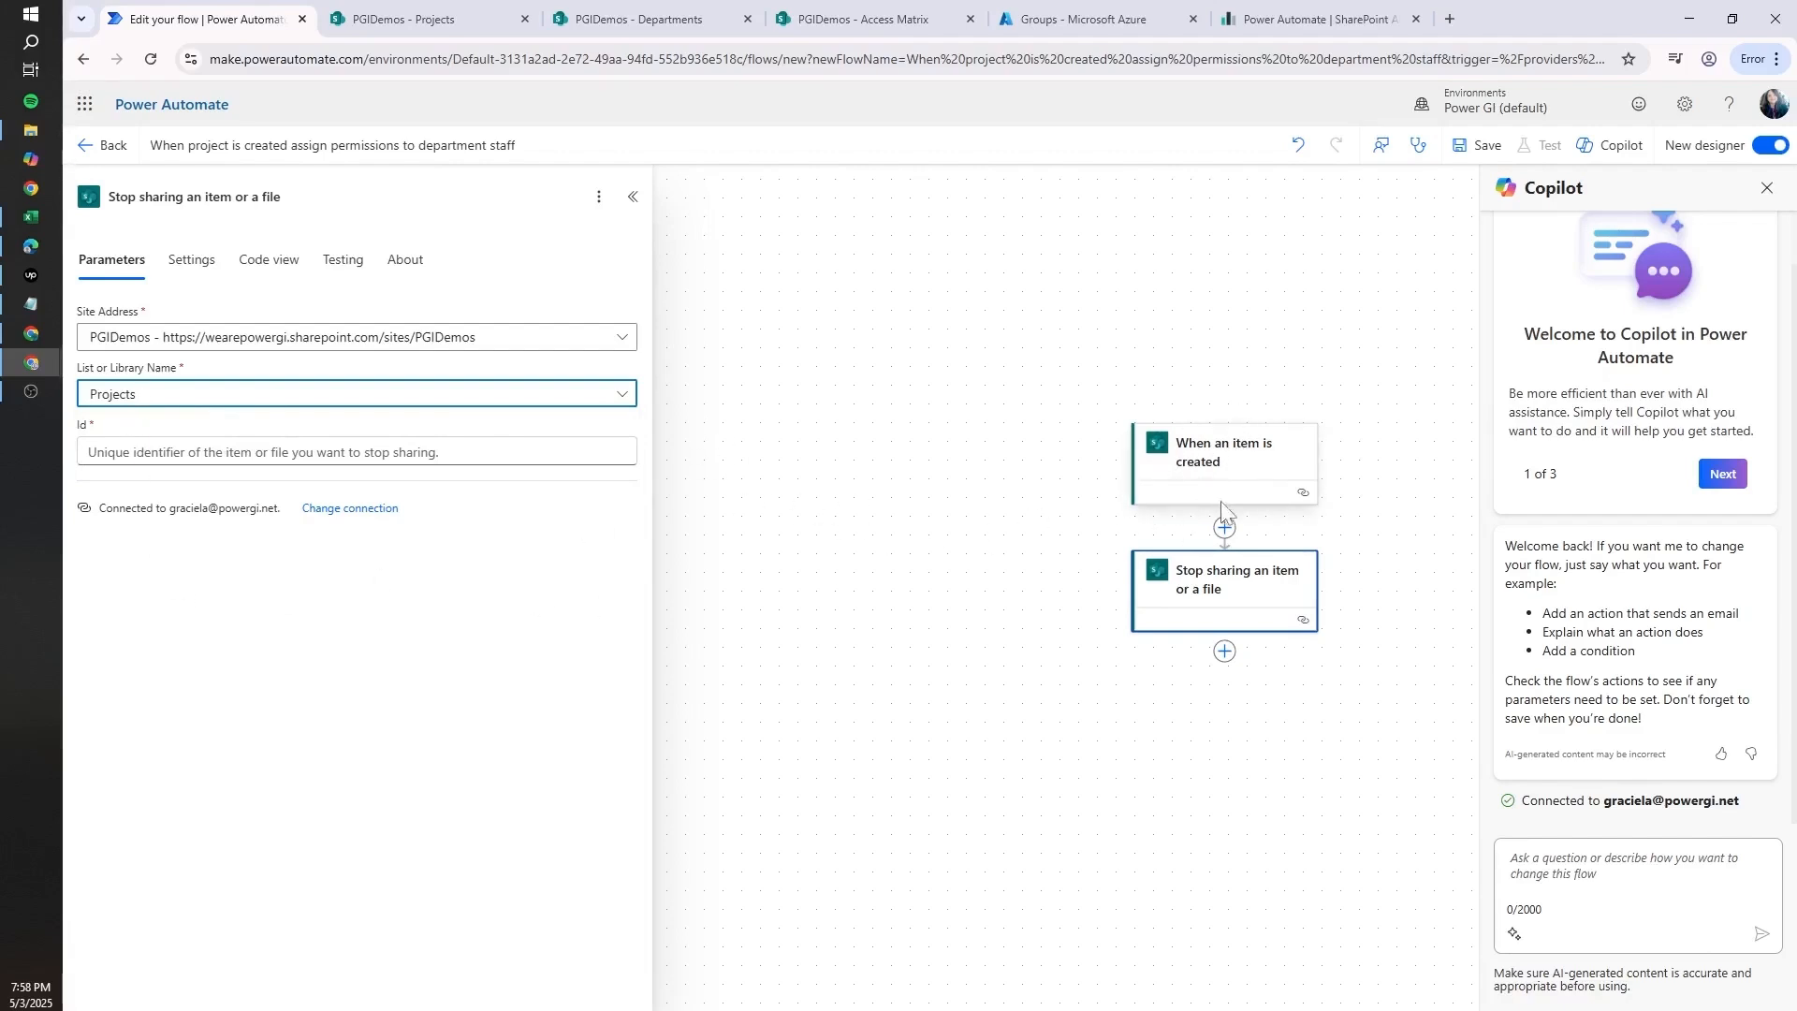
- Set the stop-sharing action's Id to the trigger's dynamic ID value and save the flow
left_click(301, 457)
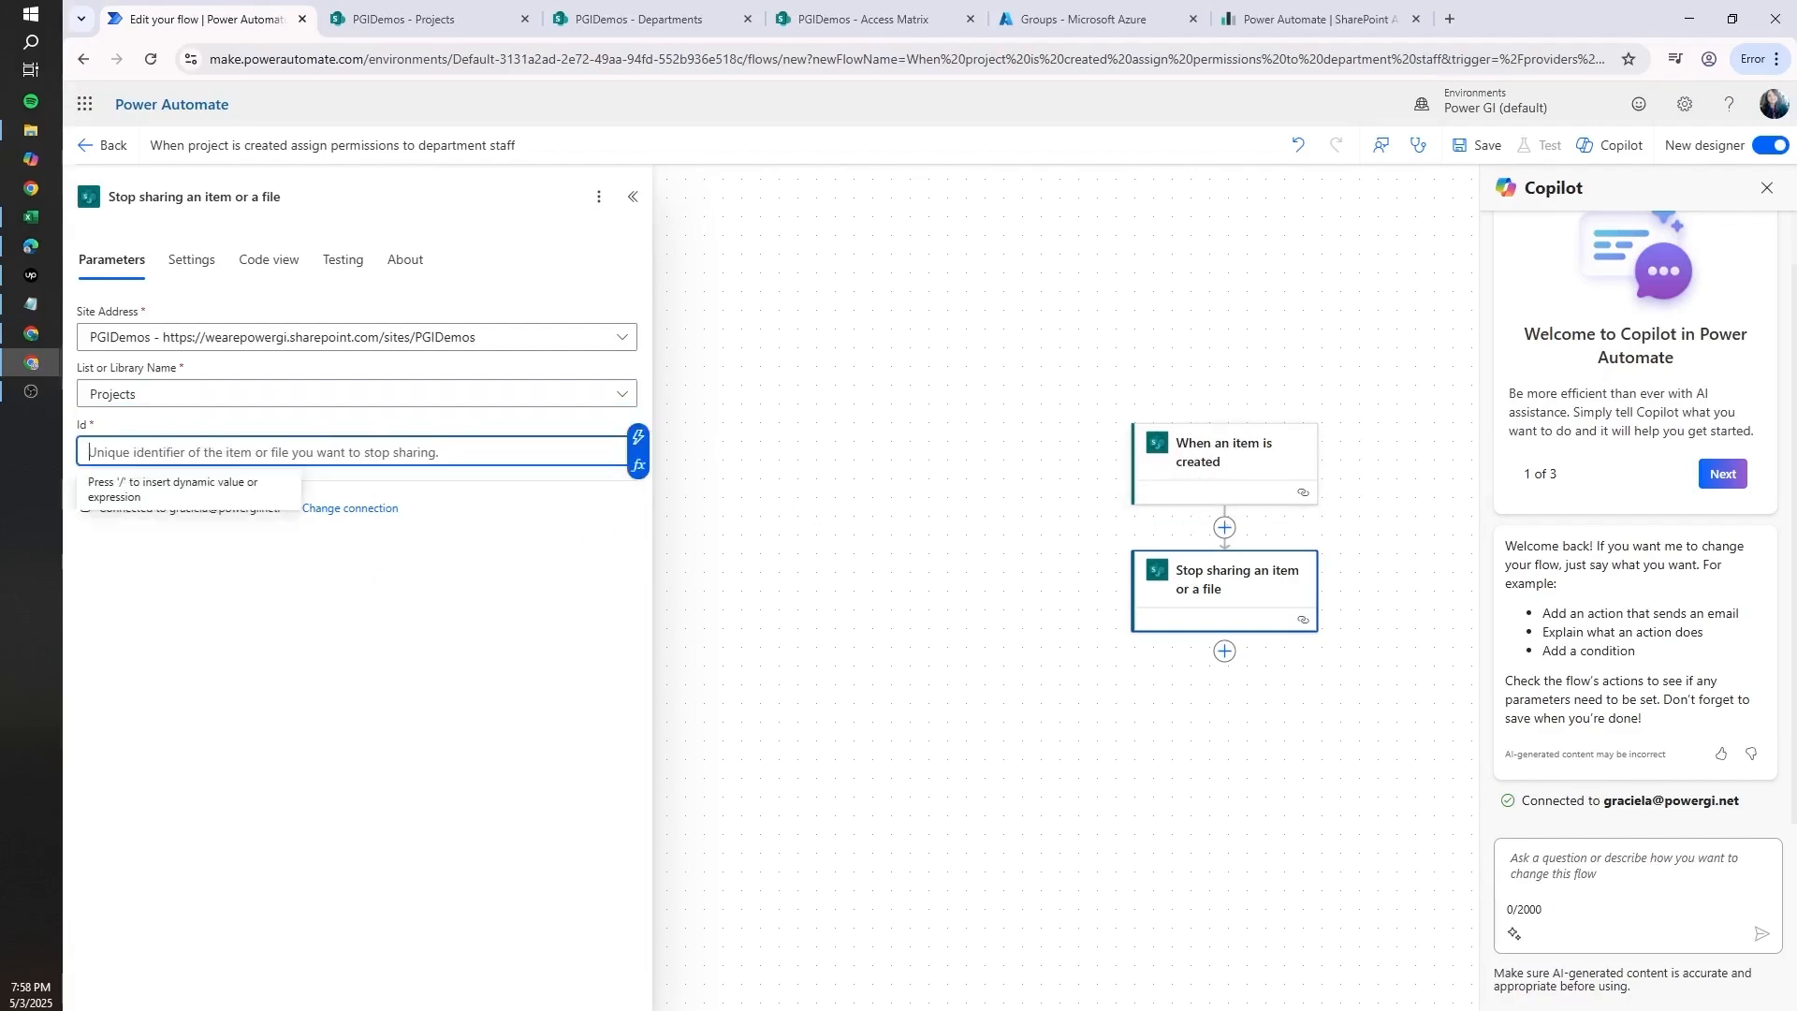
left_click(640, 444)
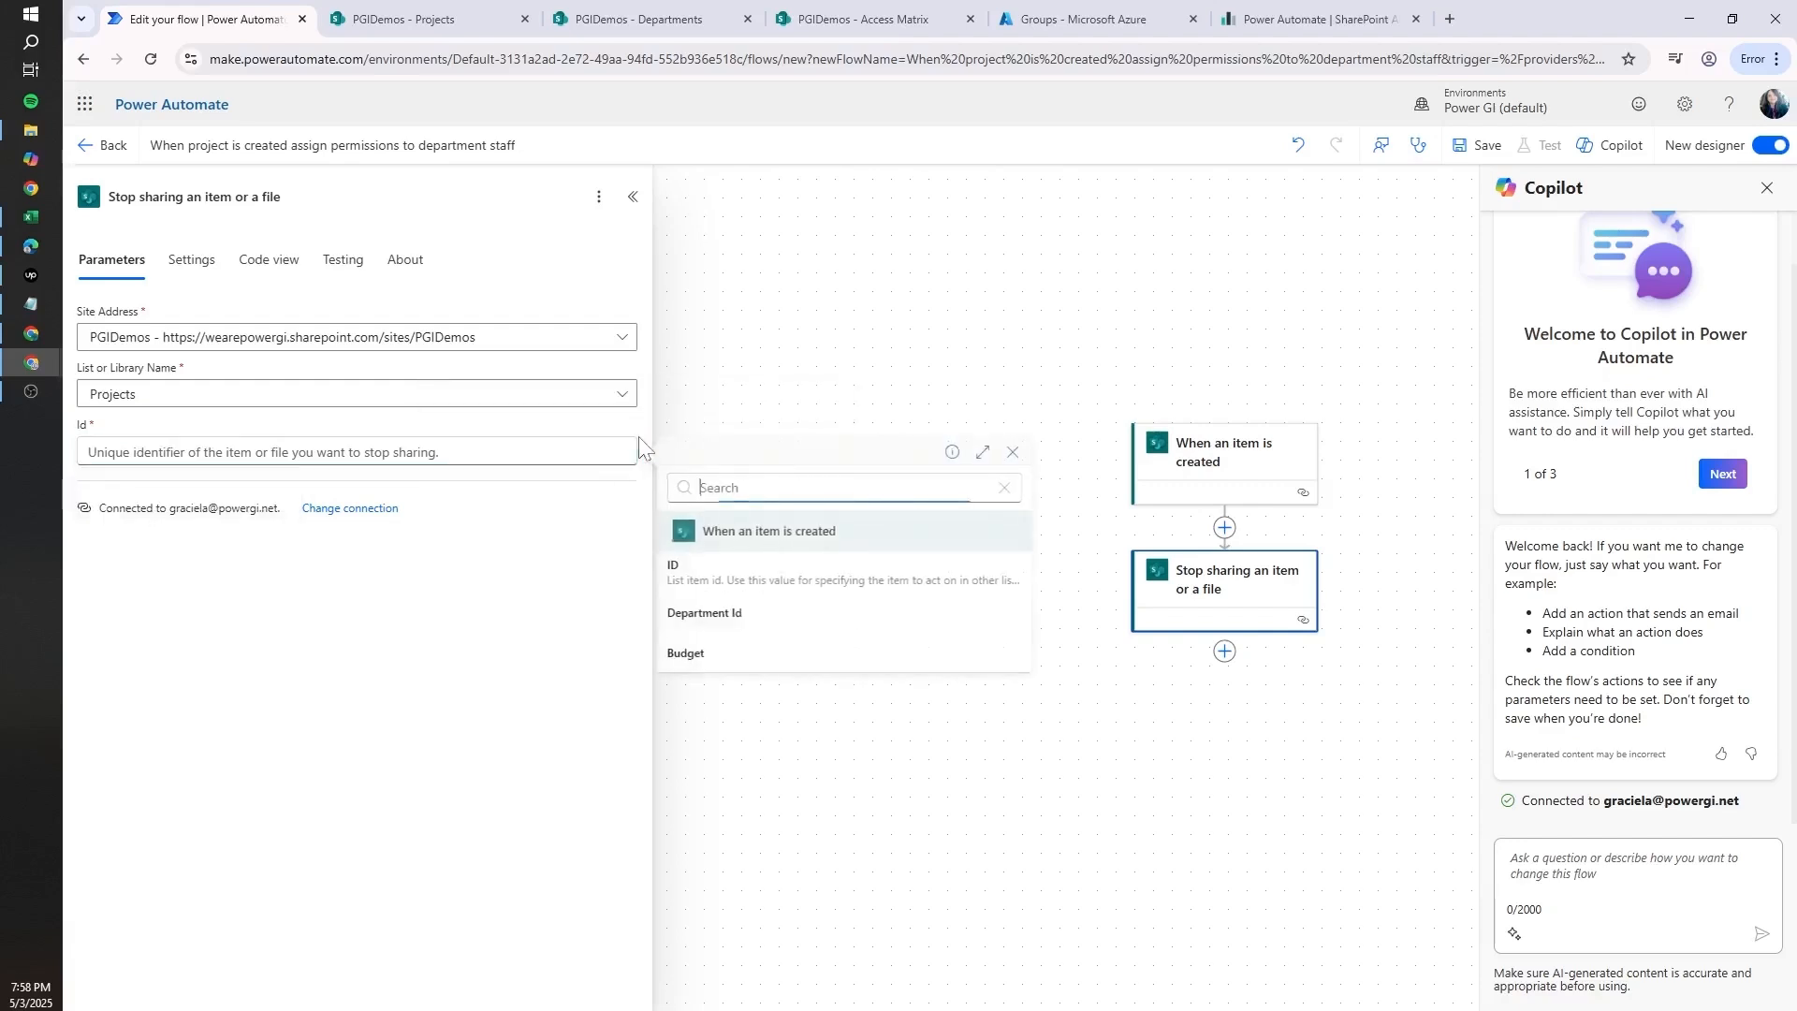
left_click(746, 573)
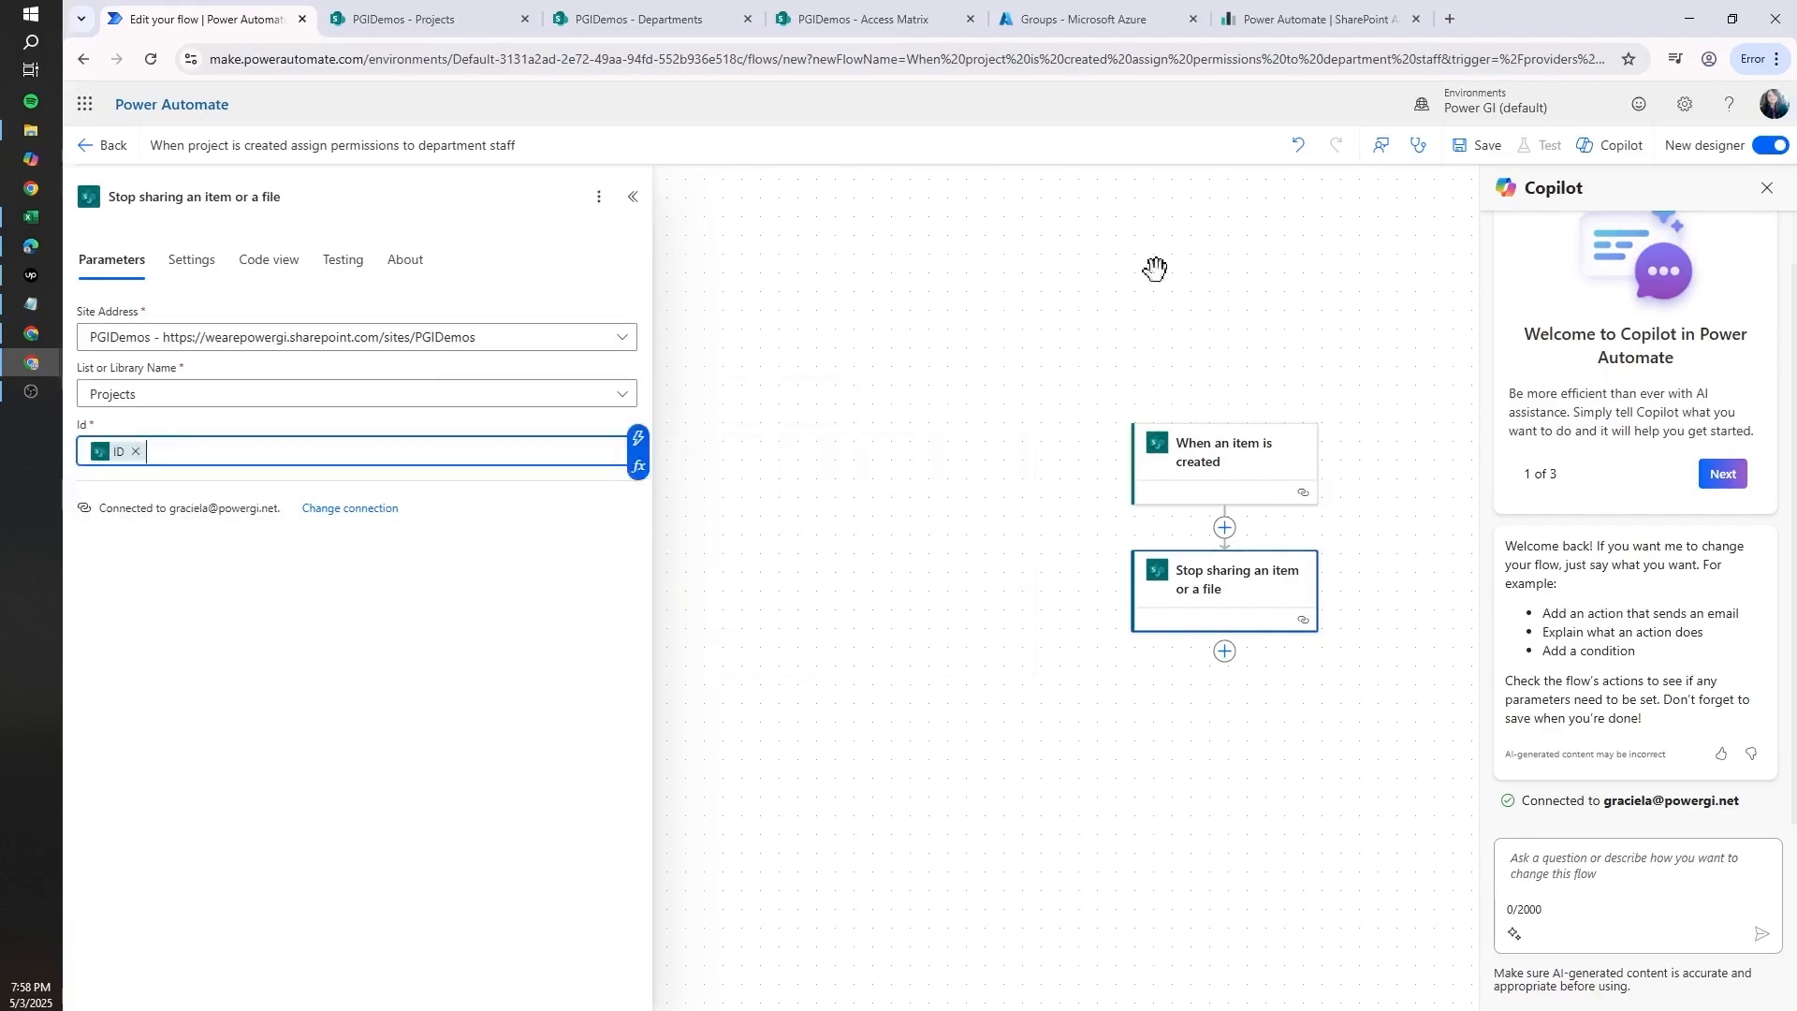
left_click(1479, 145)
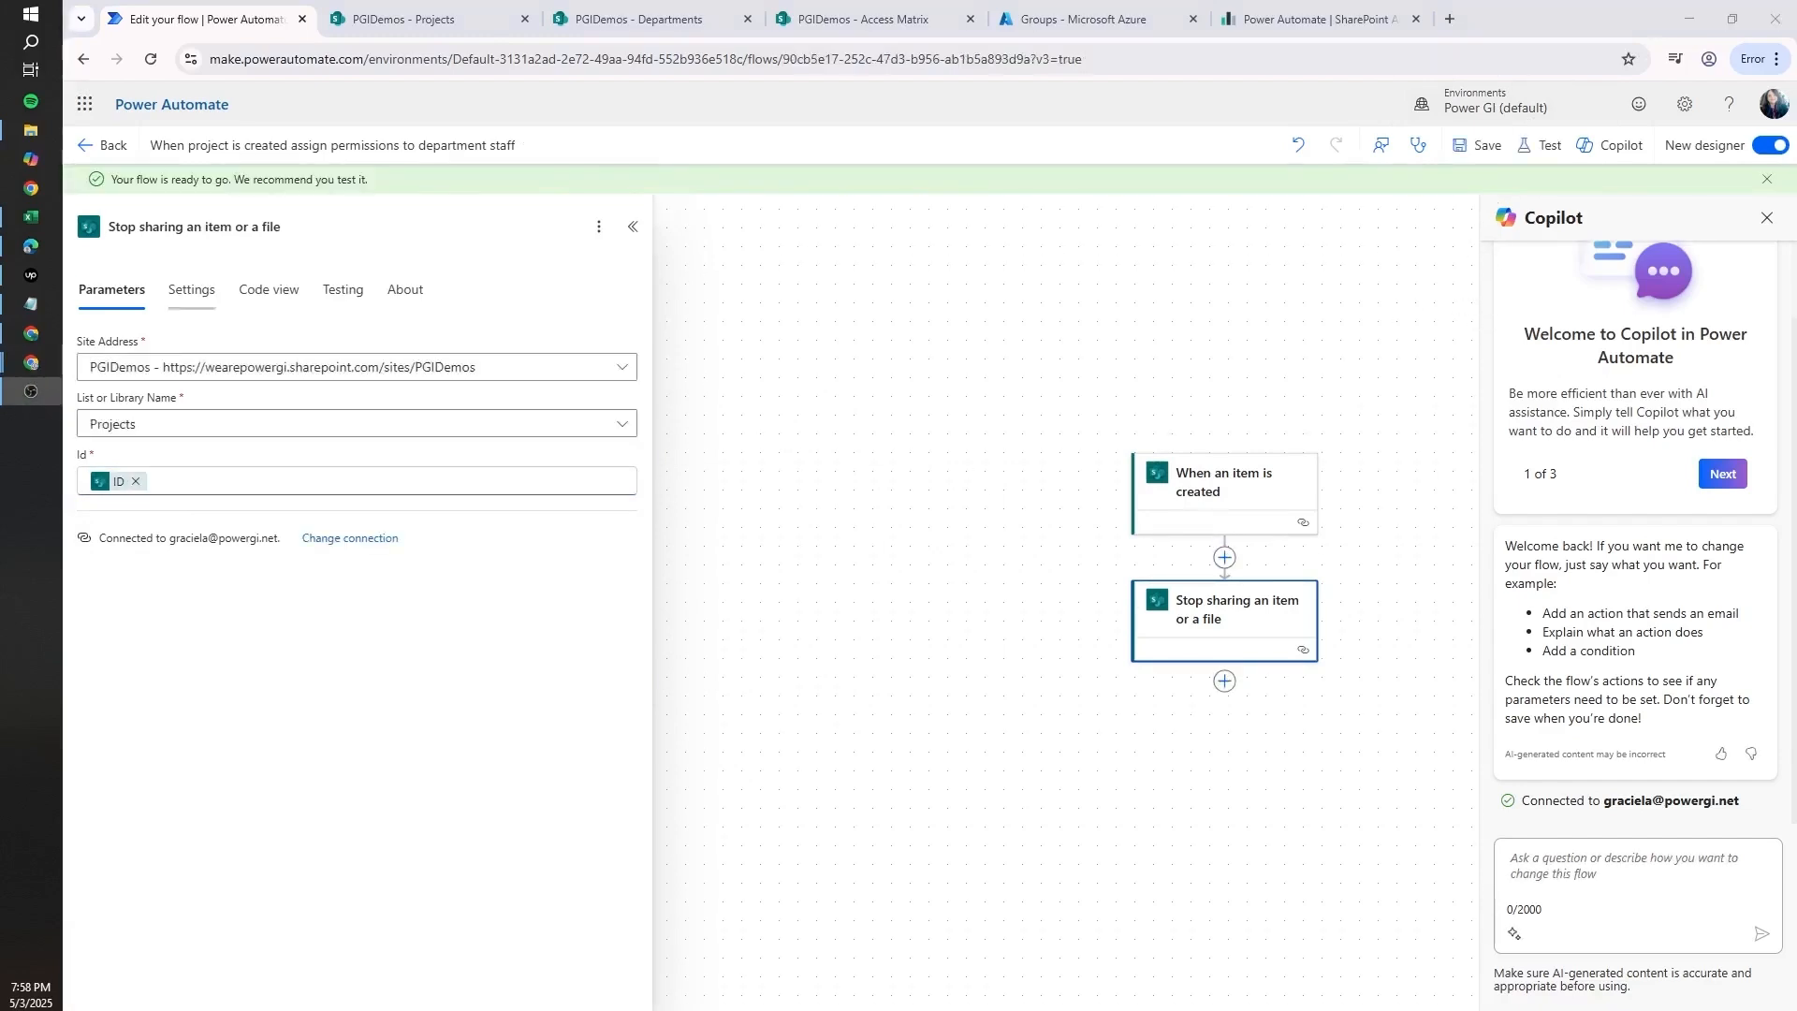
- Start a manual test run of the flow
left_click(1540, 145)
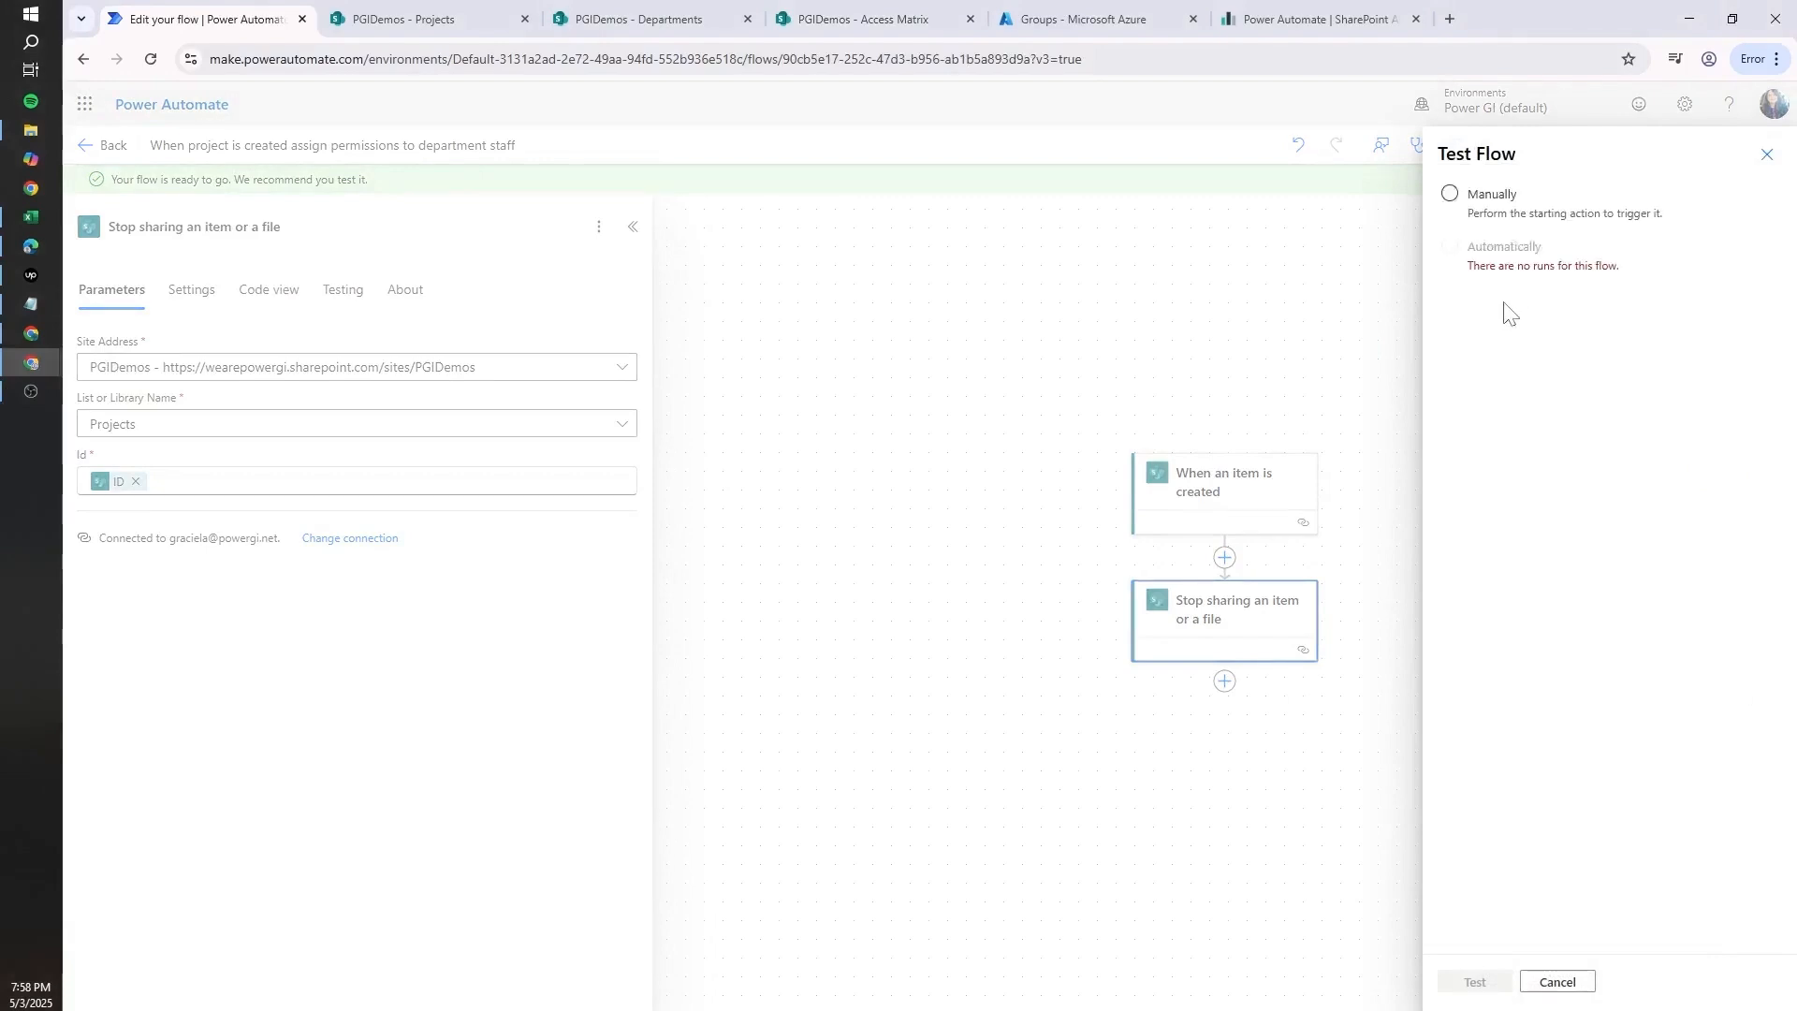
left_click(1507, 202)
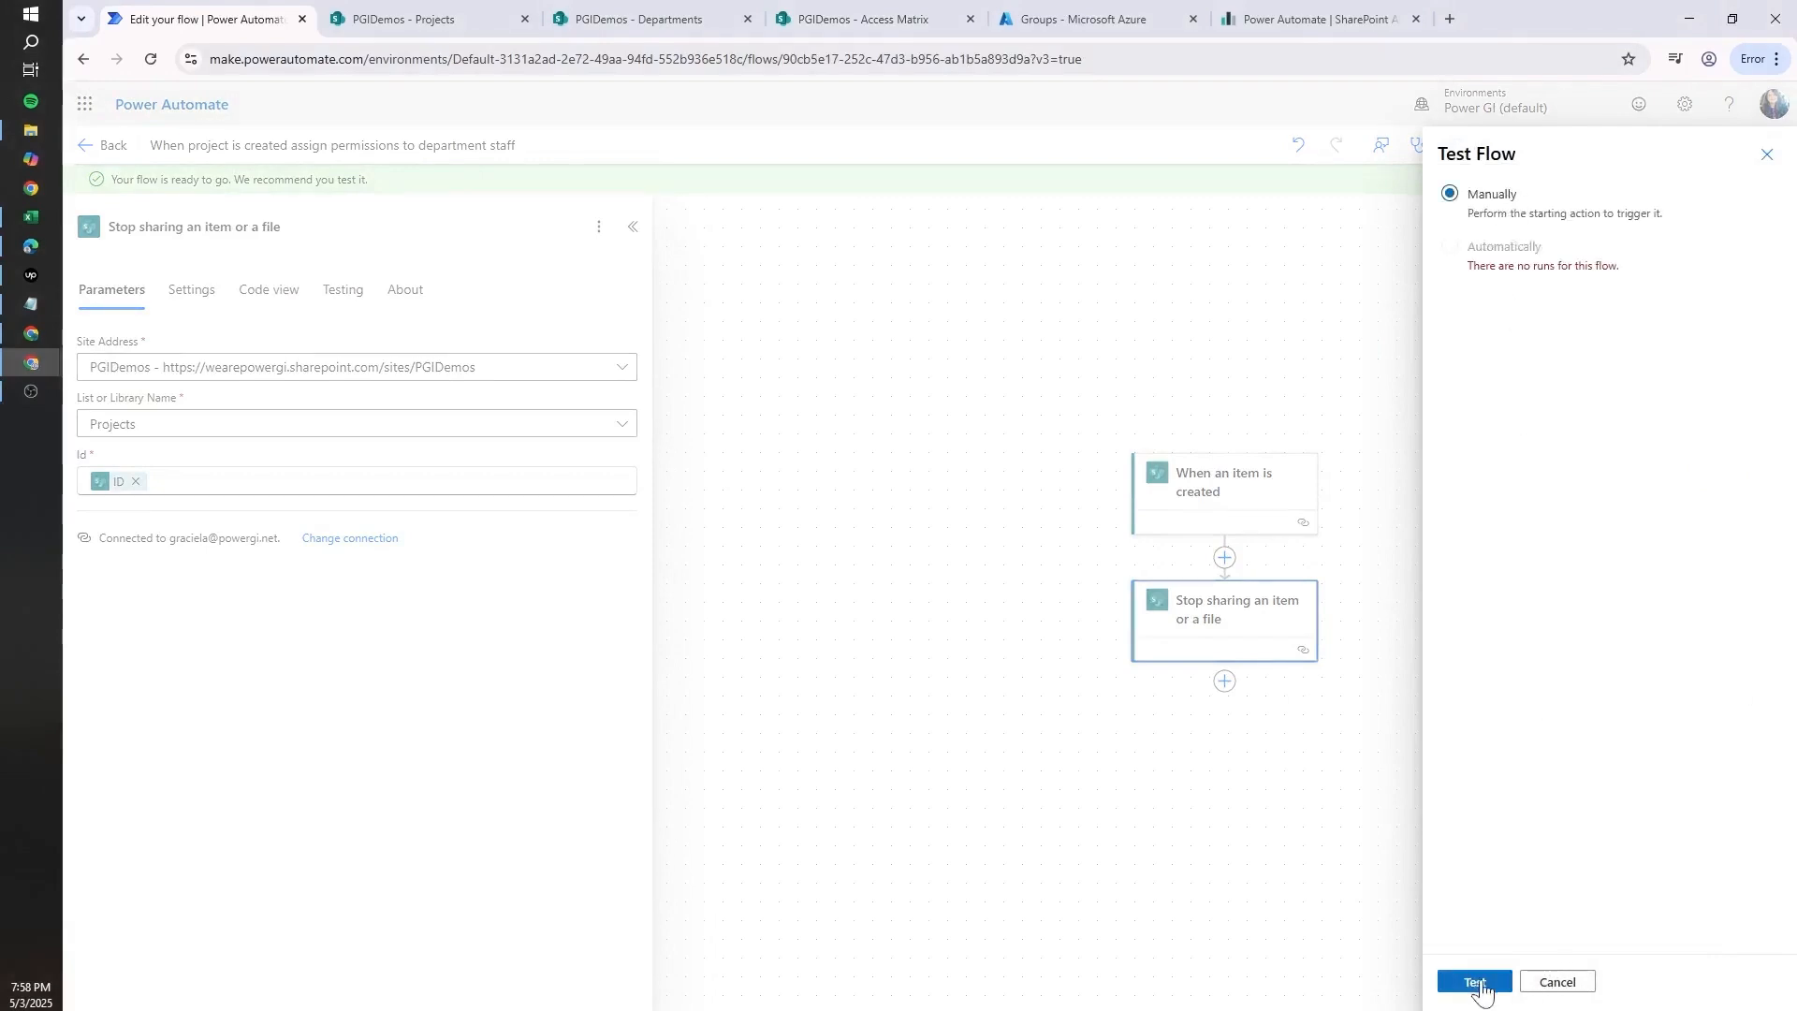
left_click(1476, 981)
- Switch to the SharePoint Projects list, close the access details and create a new item titled Test2
left_click(487, 17)
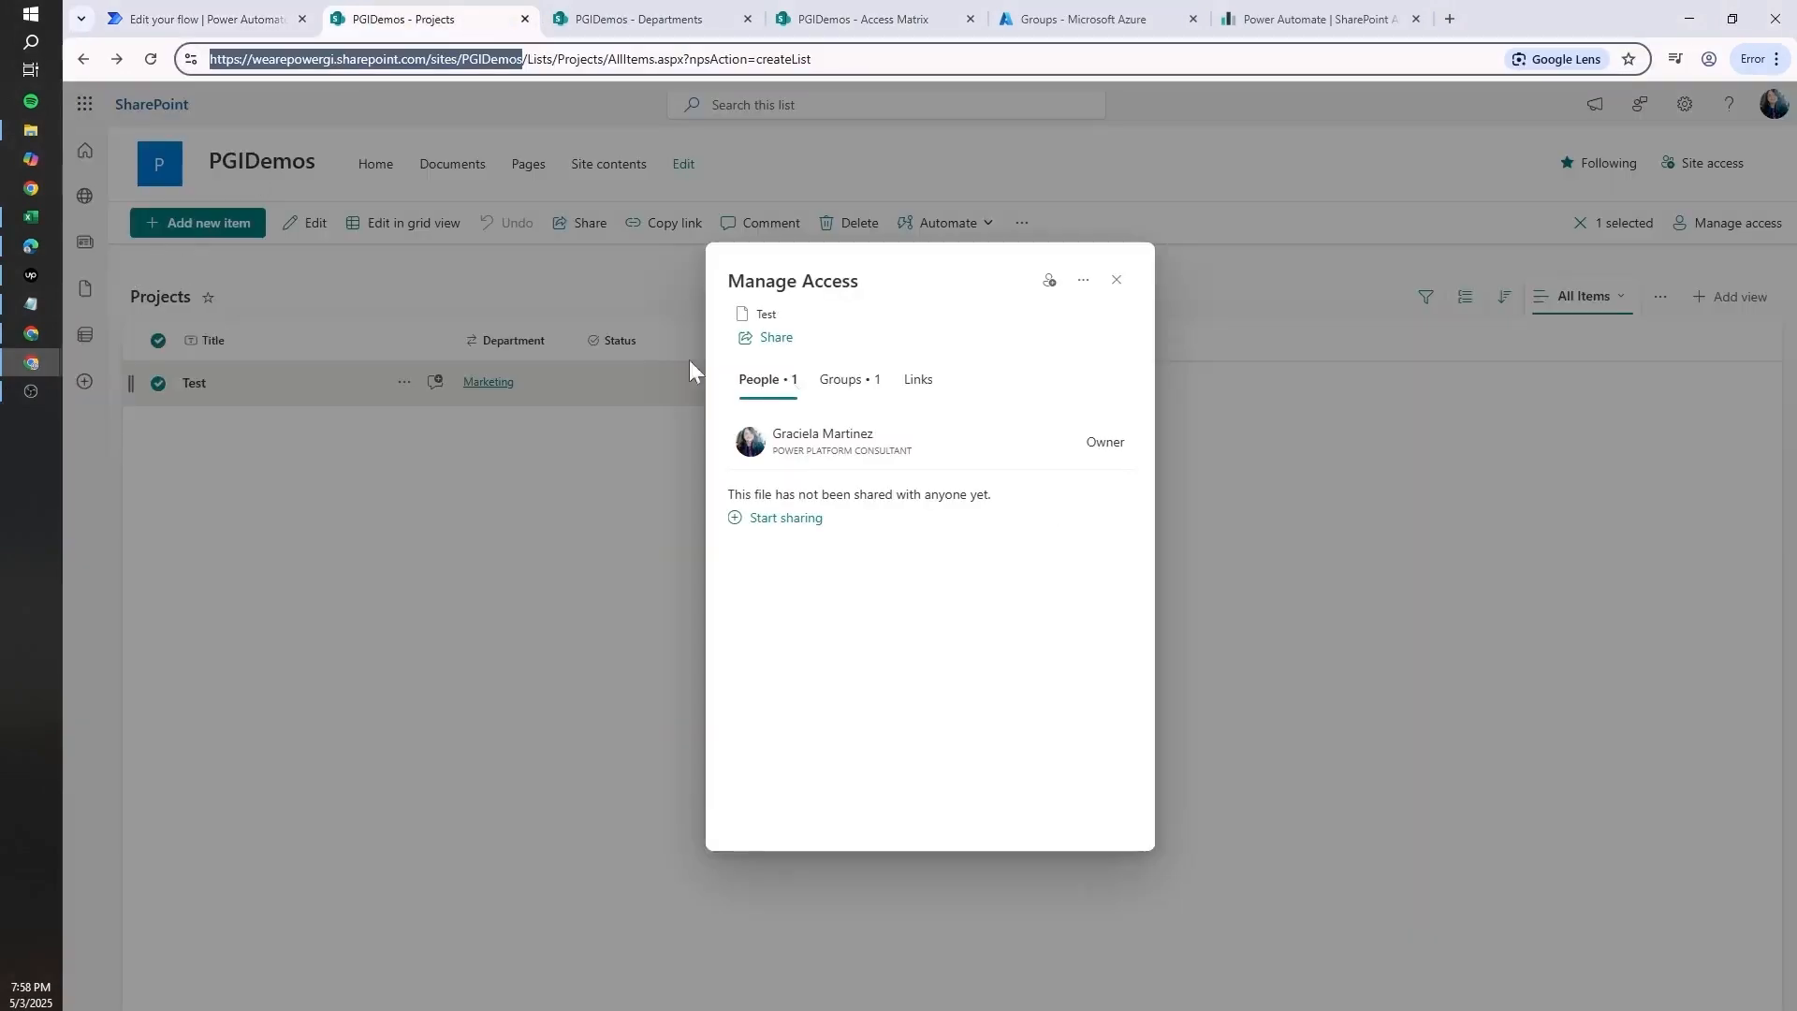
left_click(1117, 280)
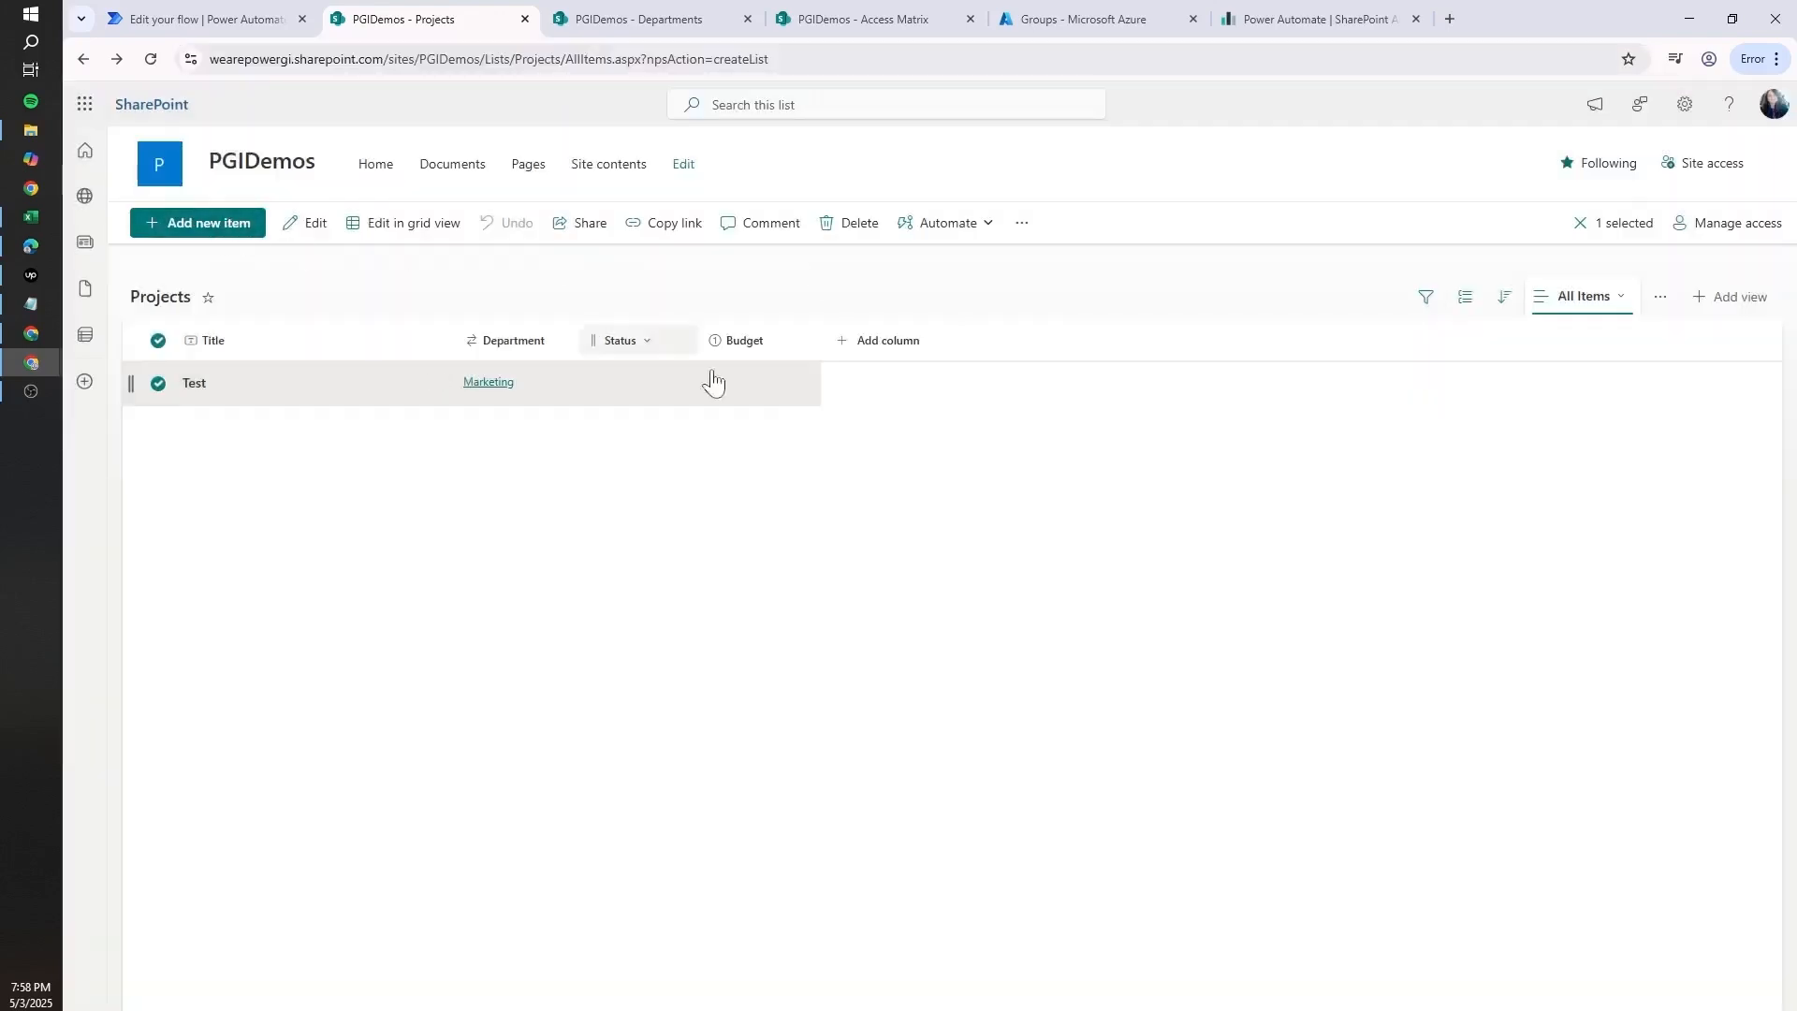
left_click(198, 222)
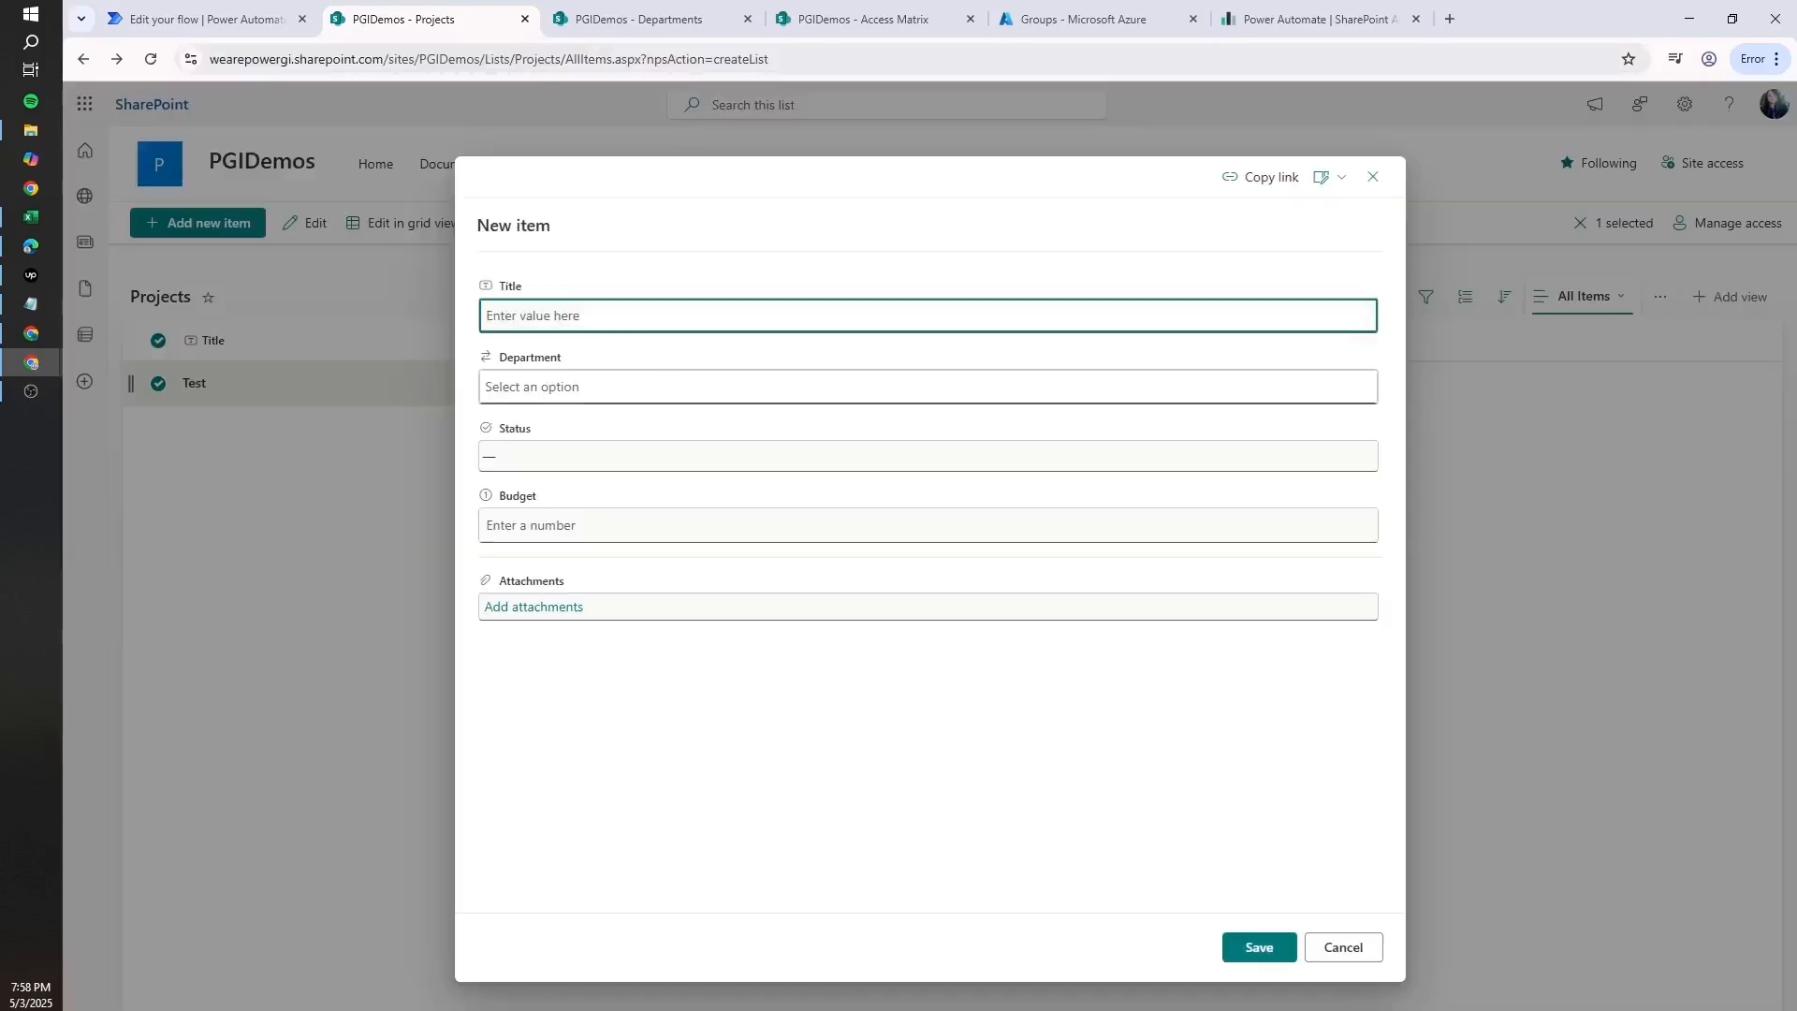
type("Test2")
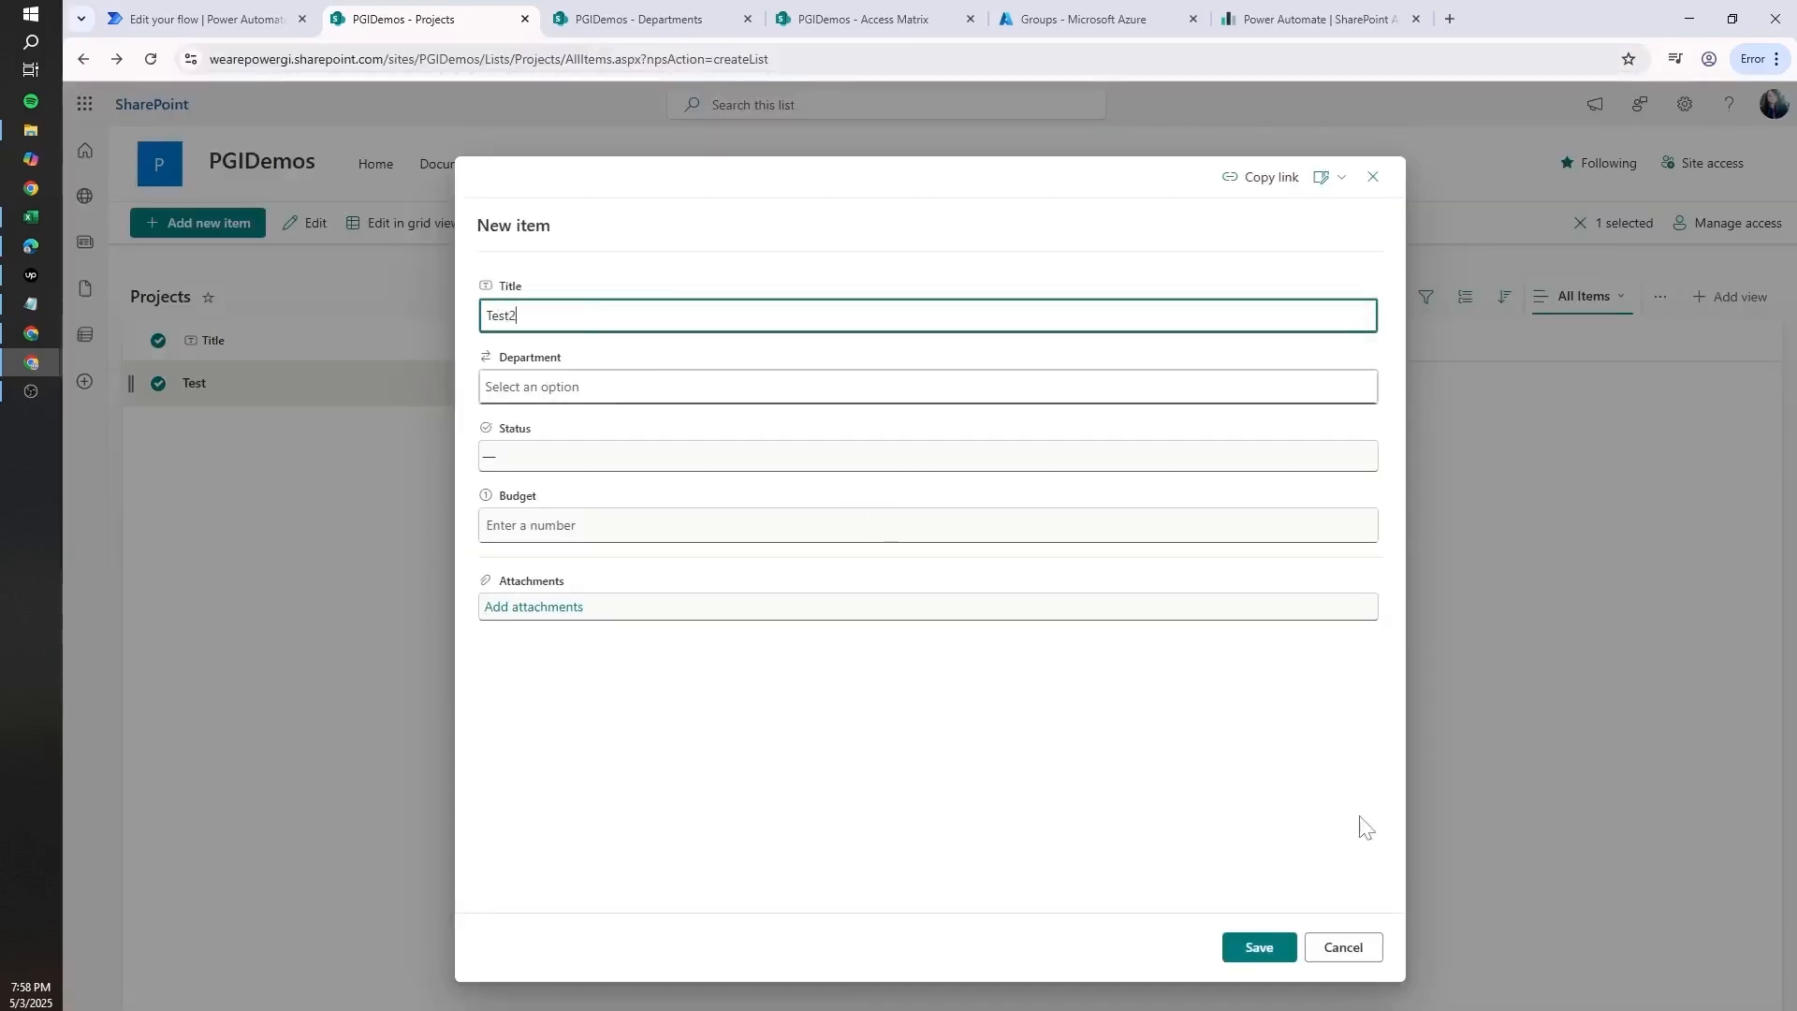
left_click(1264, 947)
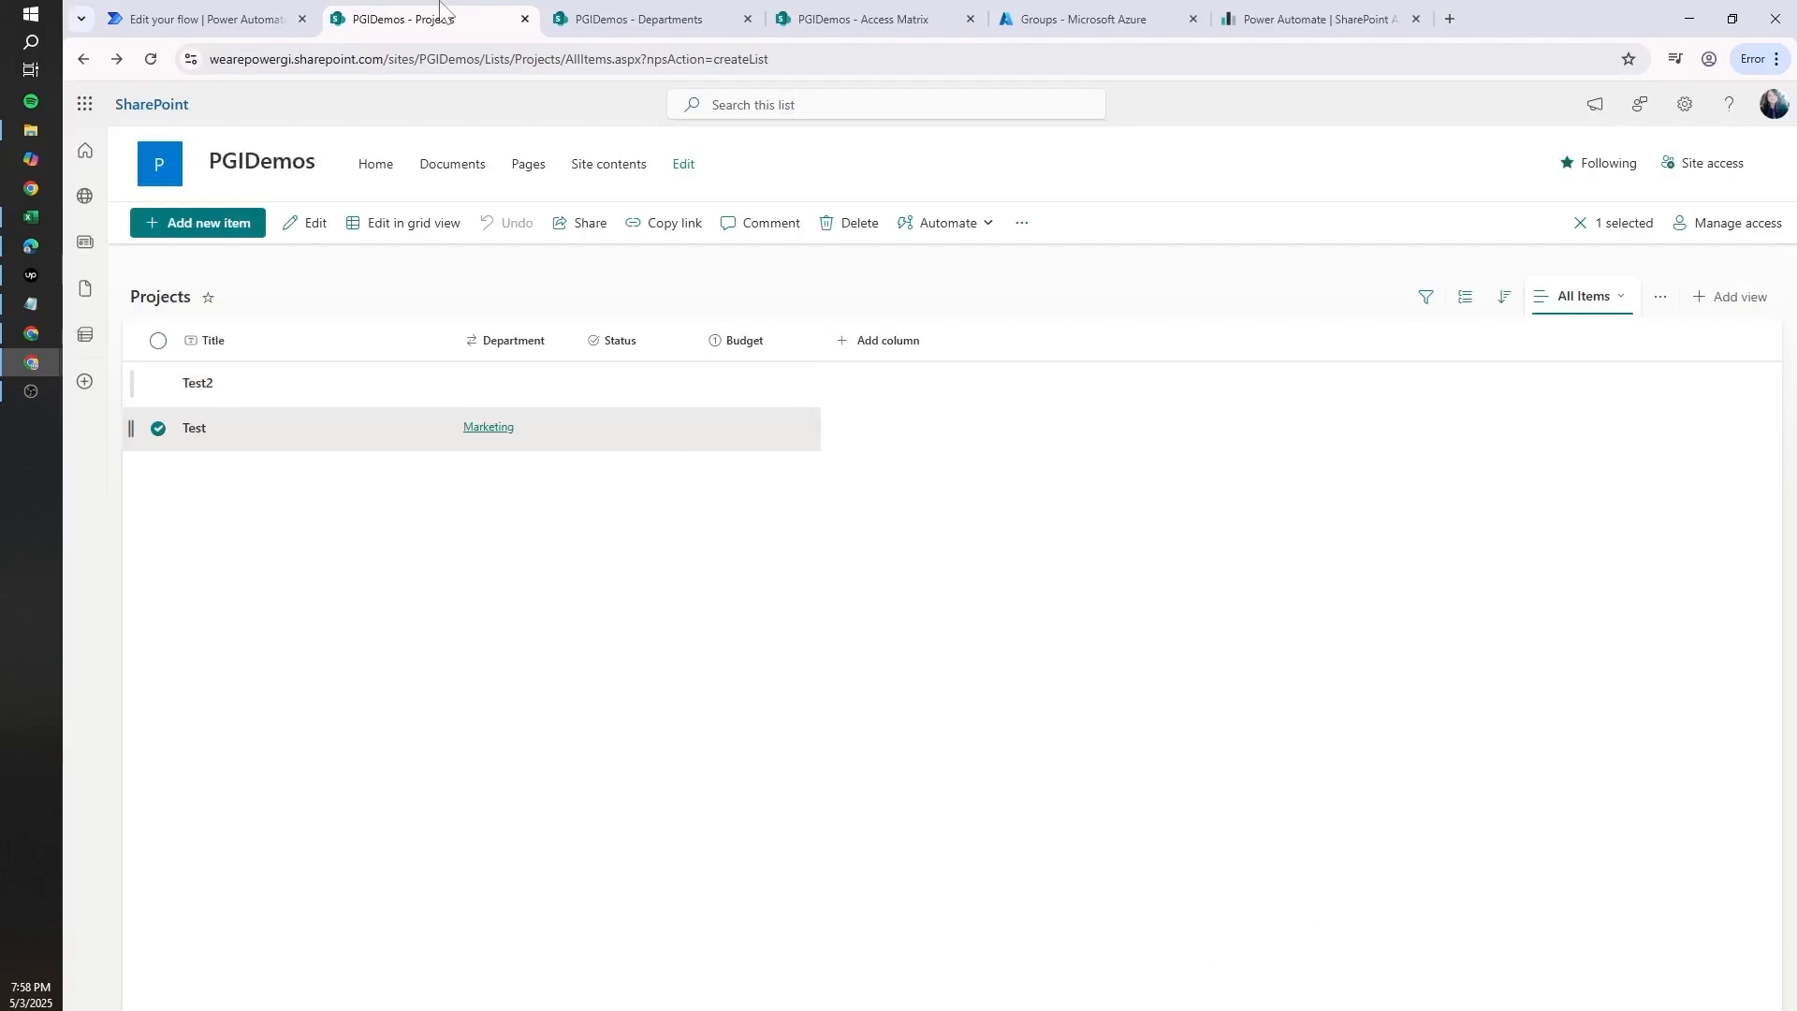
- Return to Power Automate to check the test run's result and dismiss the Copilot pane
left_click(285, 13)
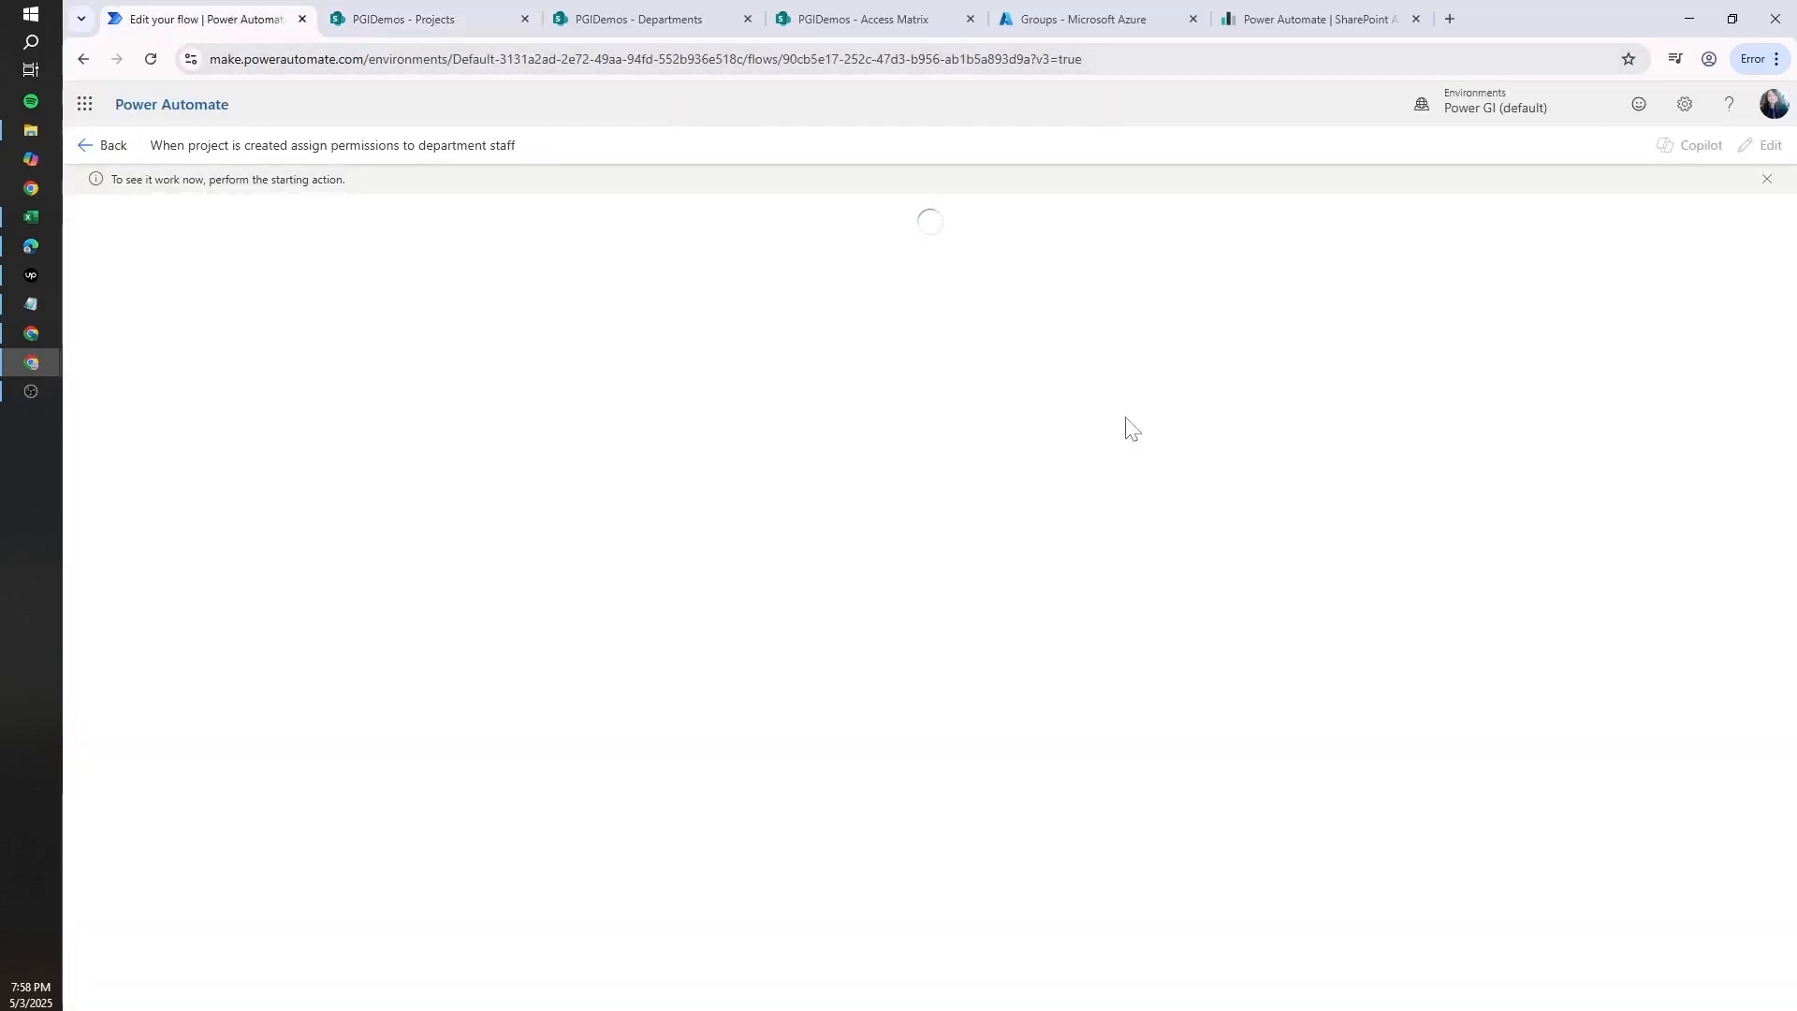
left_click(496, 14)
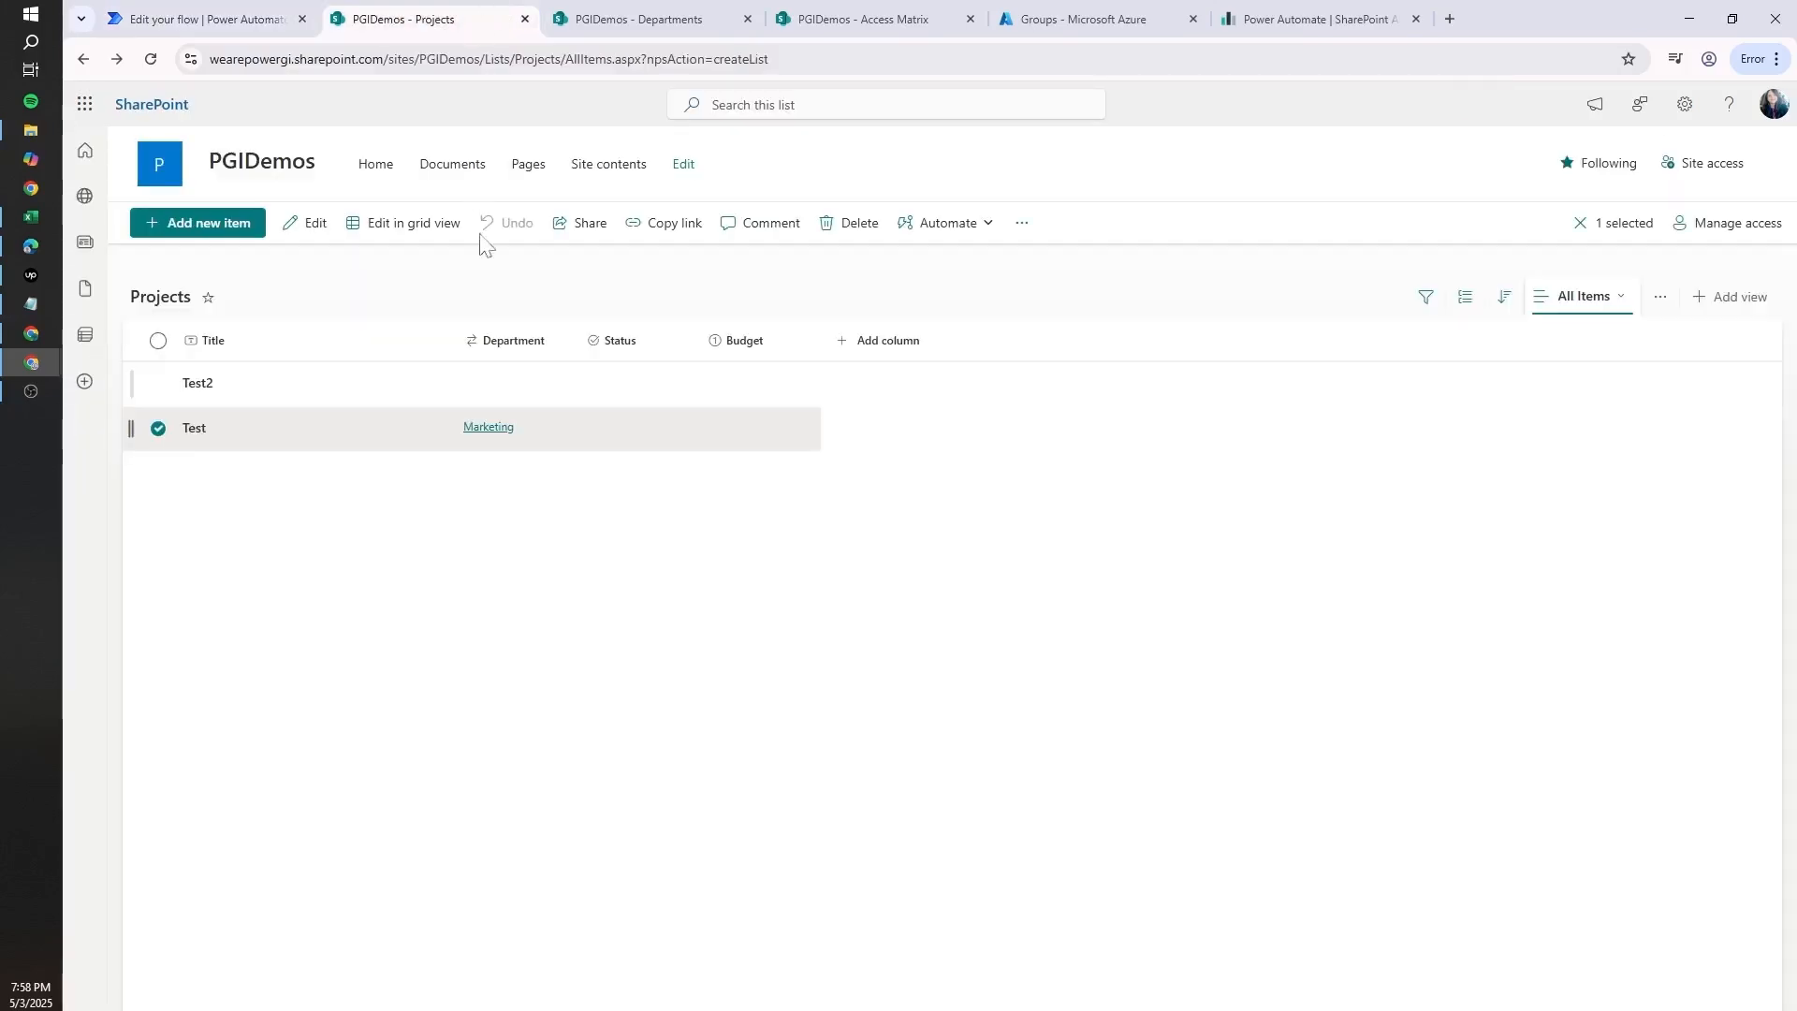
left_click(224, 20)
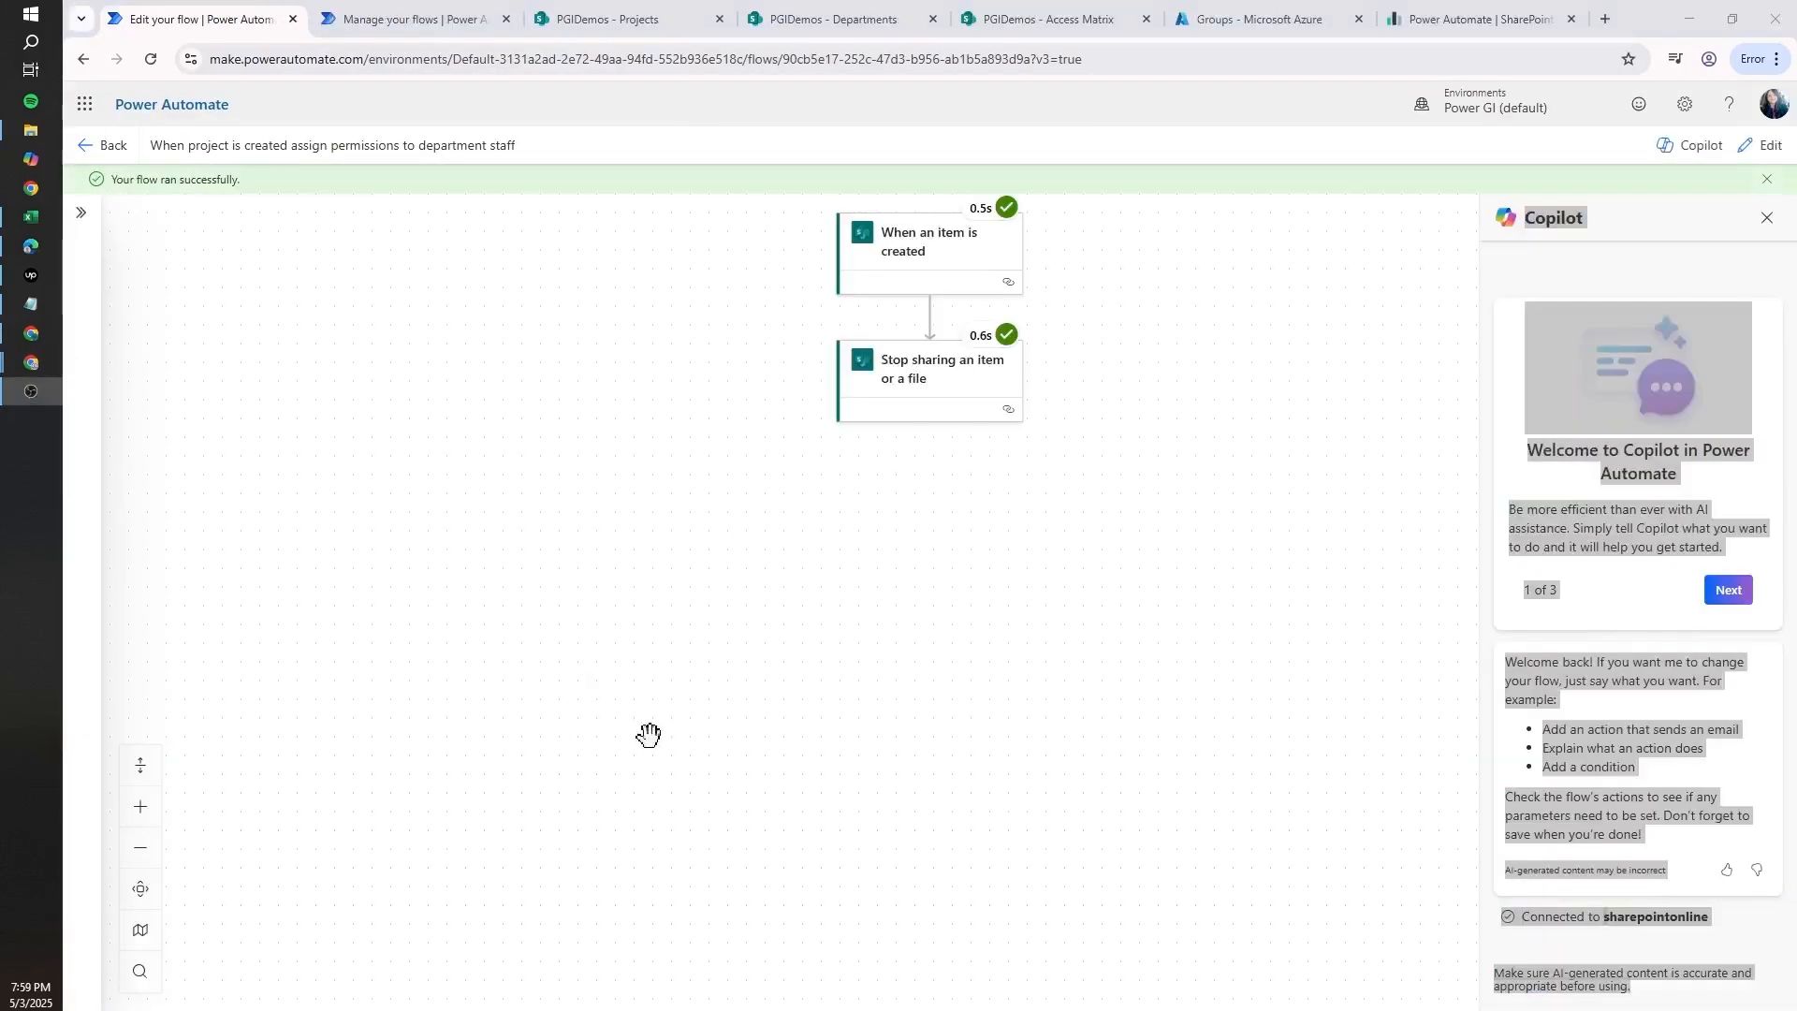
left_click(647, 733)
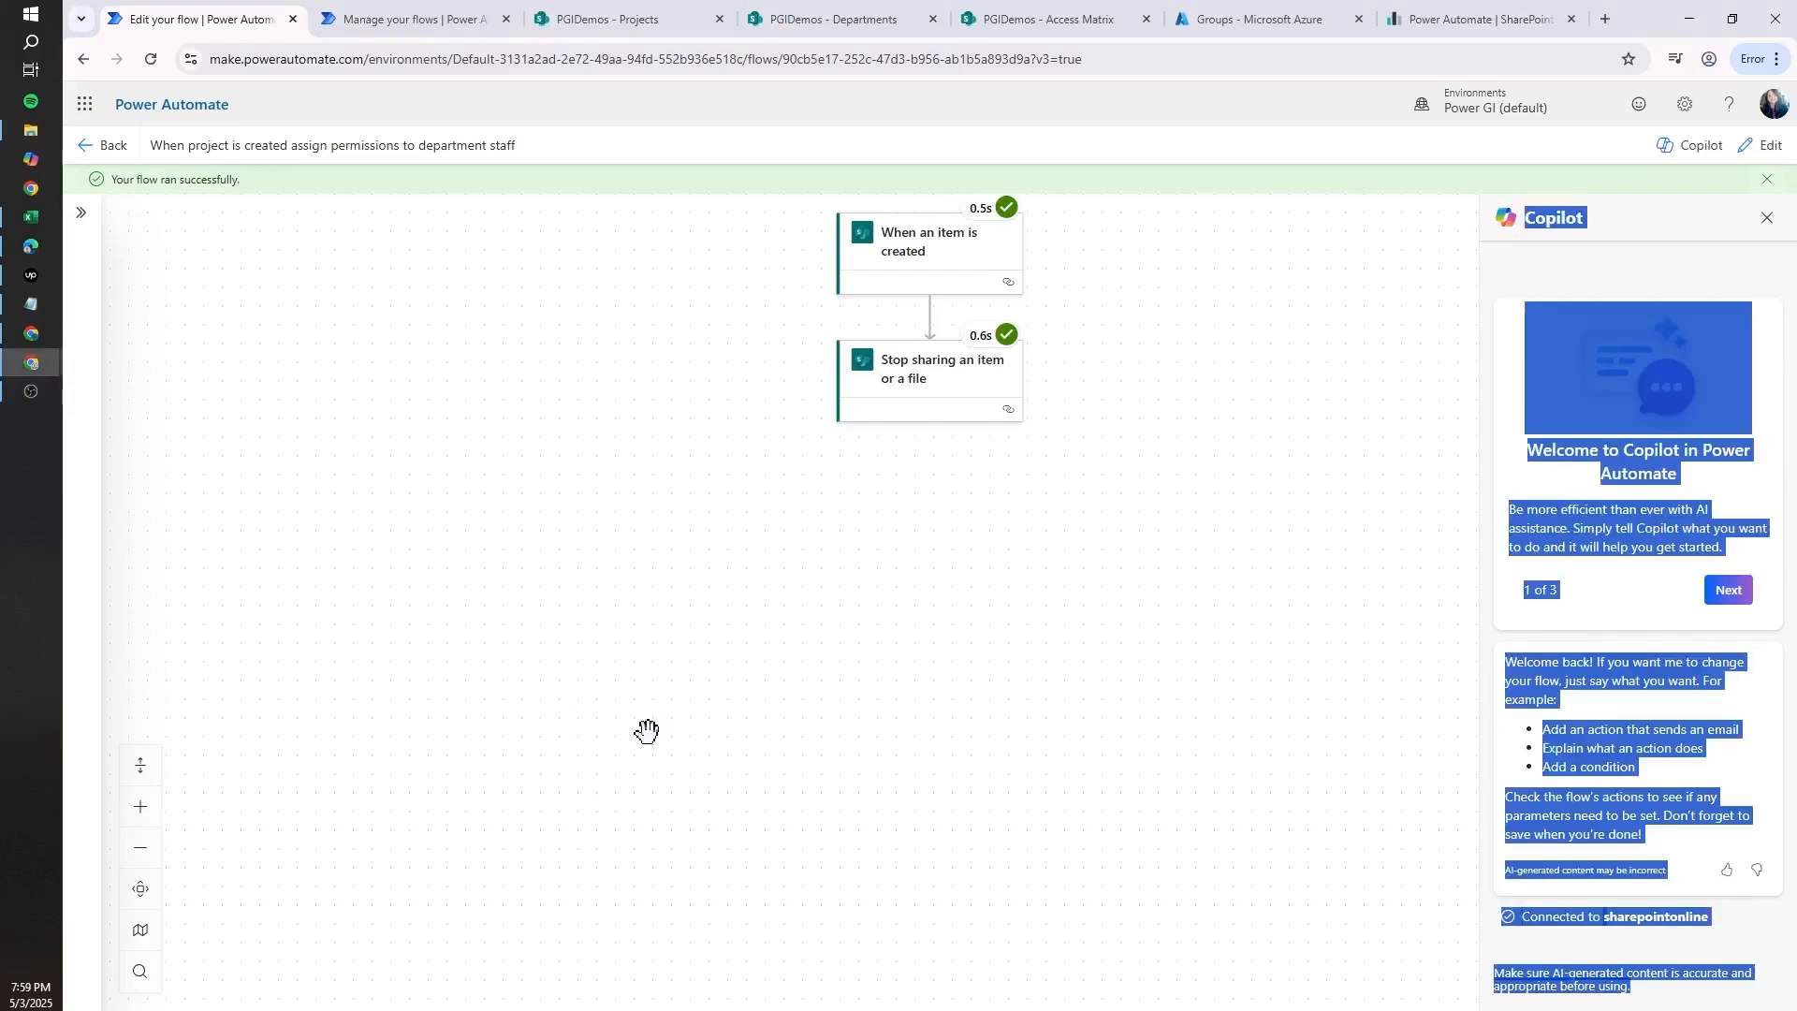
left_click(1768, 219)
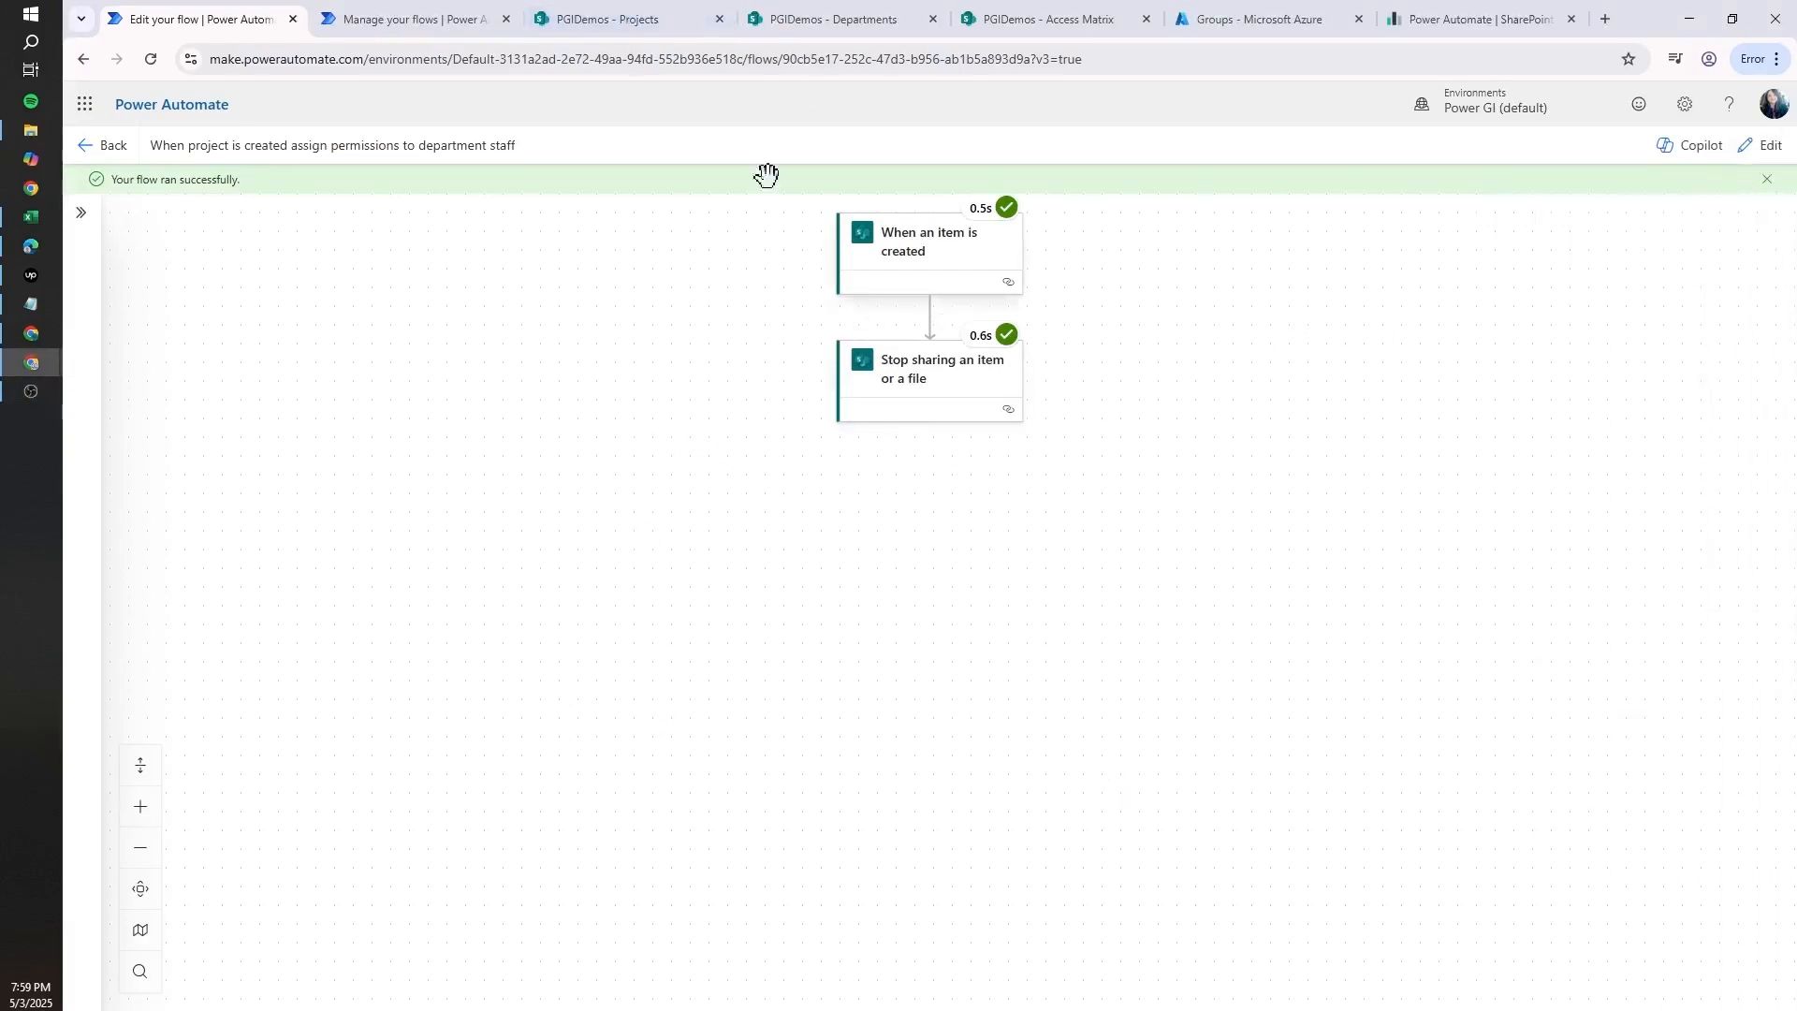
- Reload the SharePoint Projects list and inspect which people and groups have access to the Test2 item
left_click(613, 21)
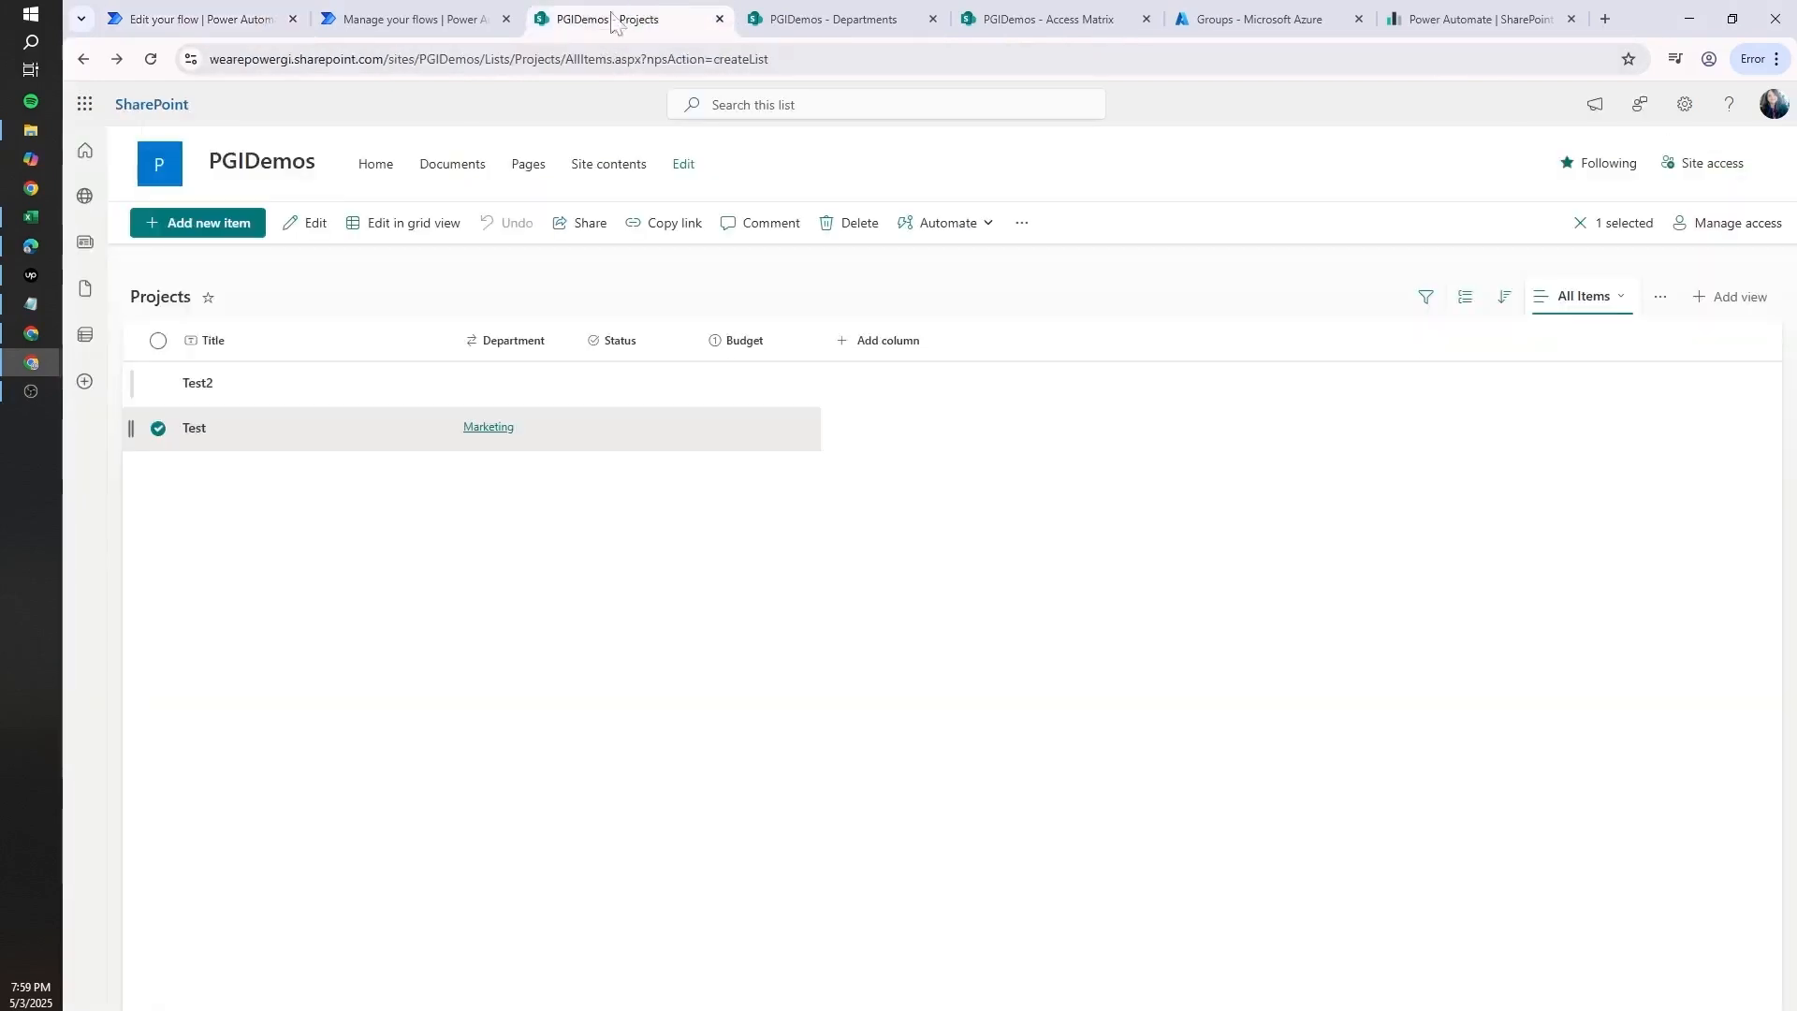
left_click(613, 59)
key("Return")
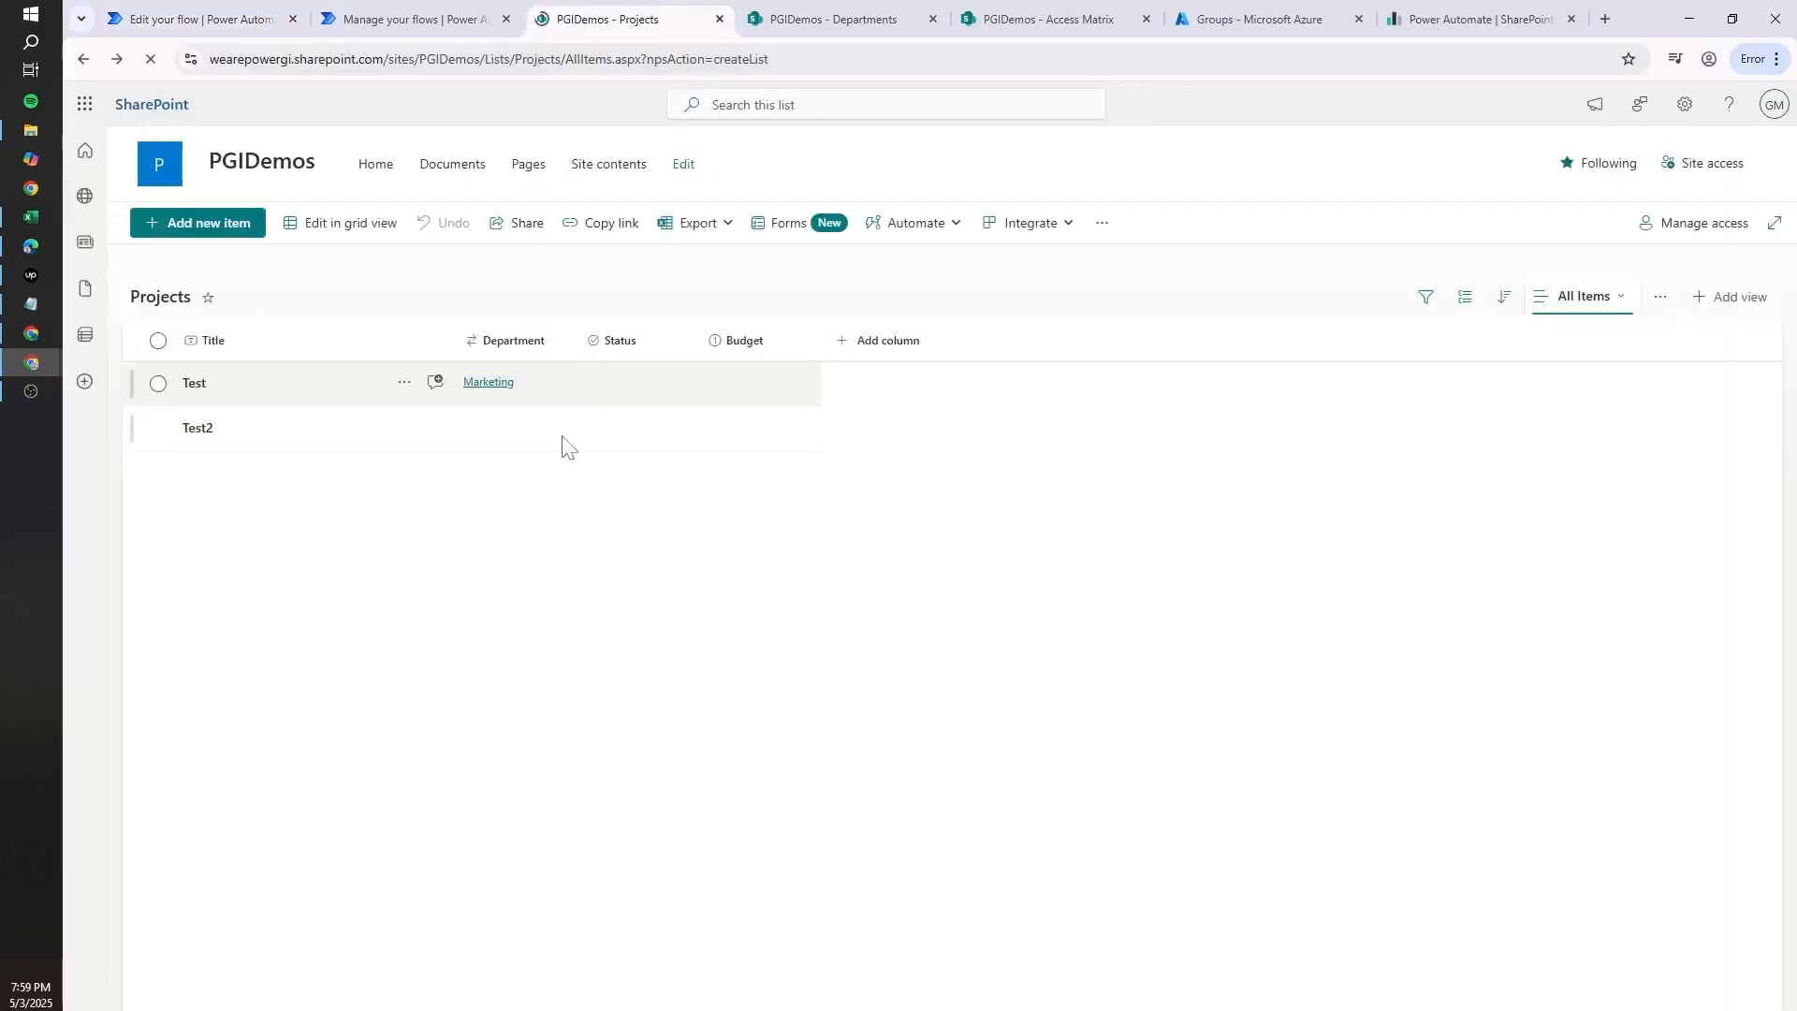
right_click(561, 436)
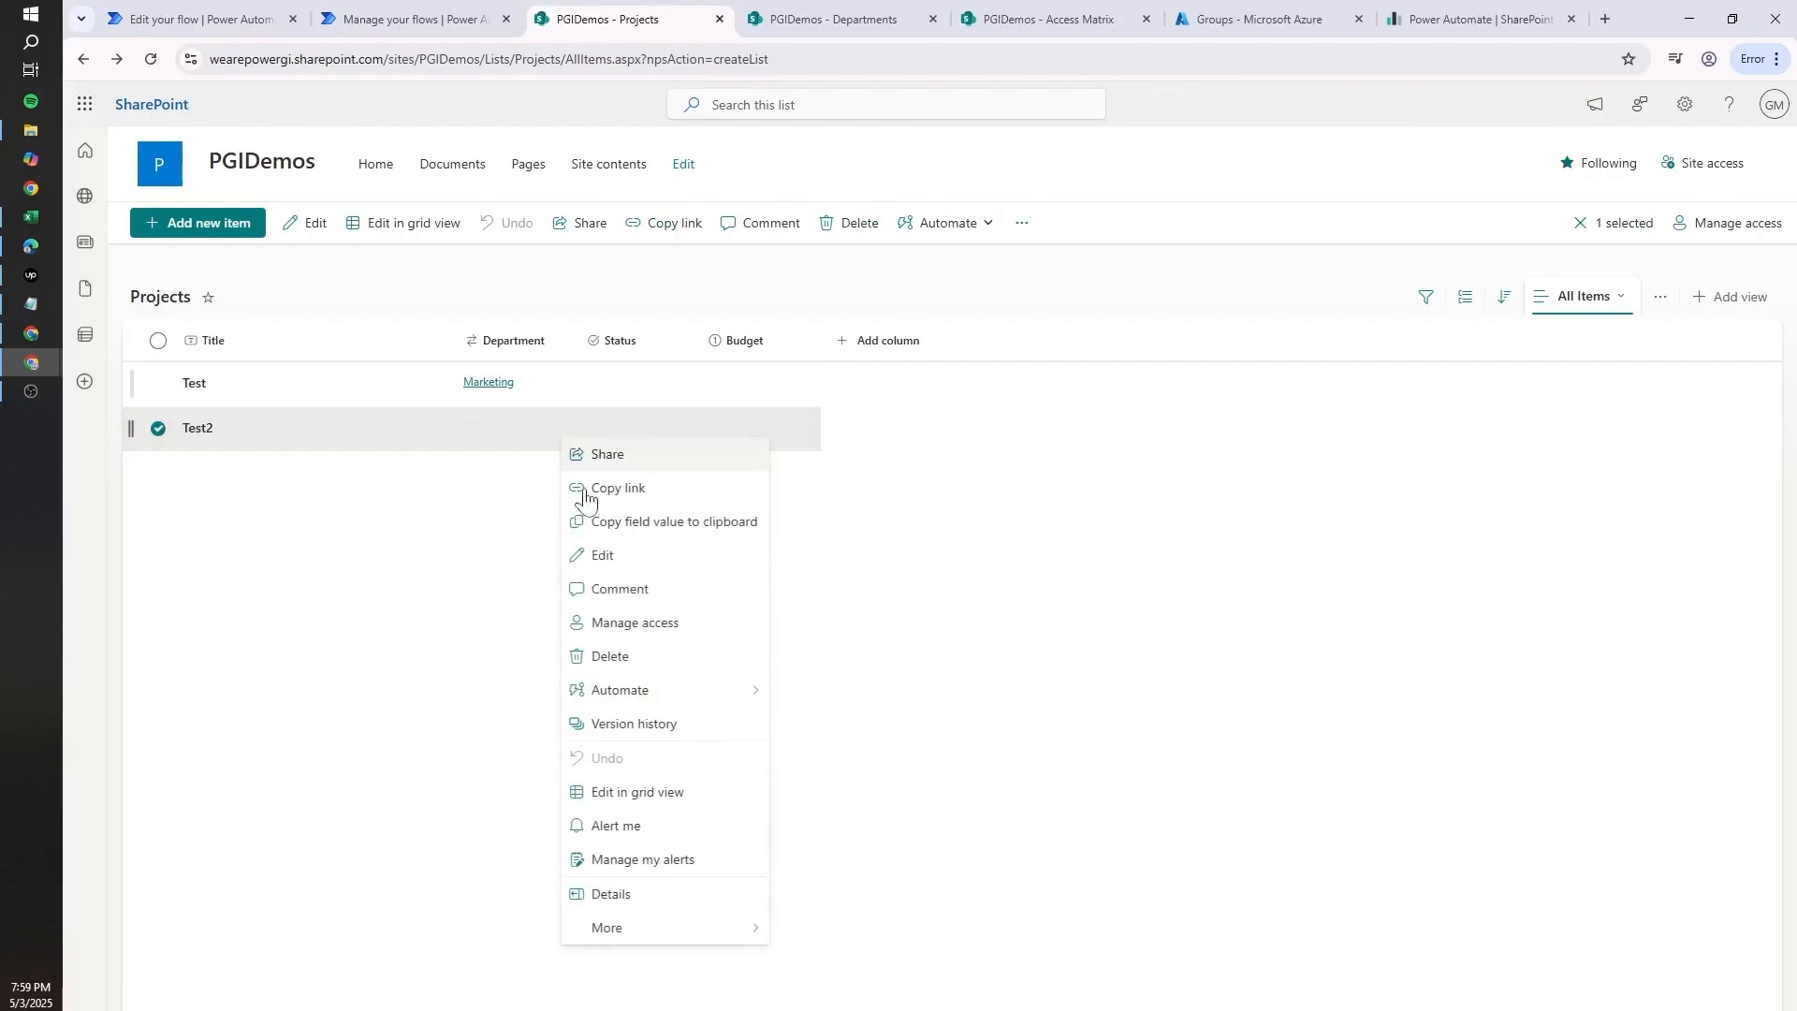
left_click(636, 622)
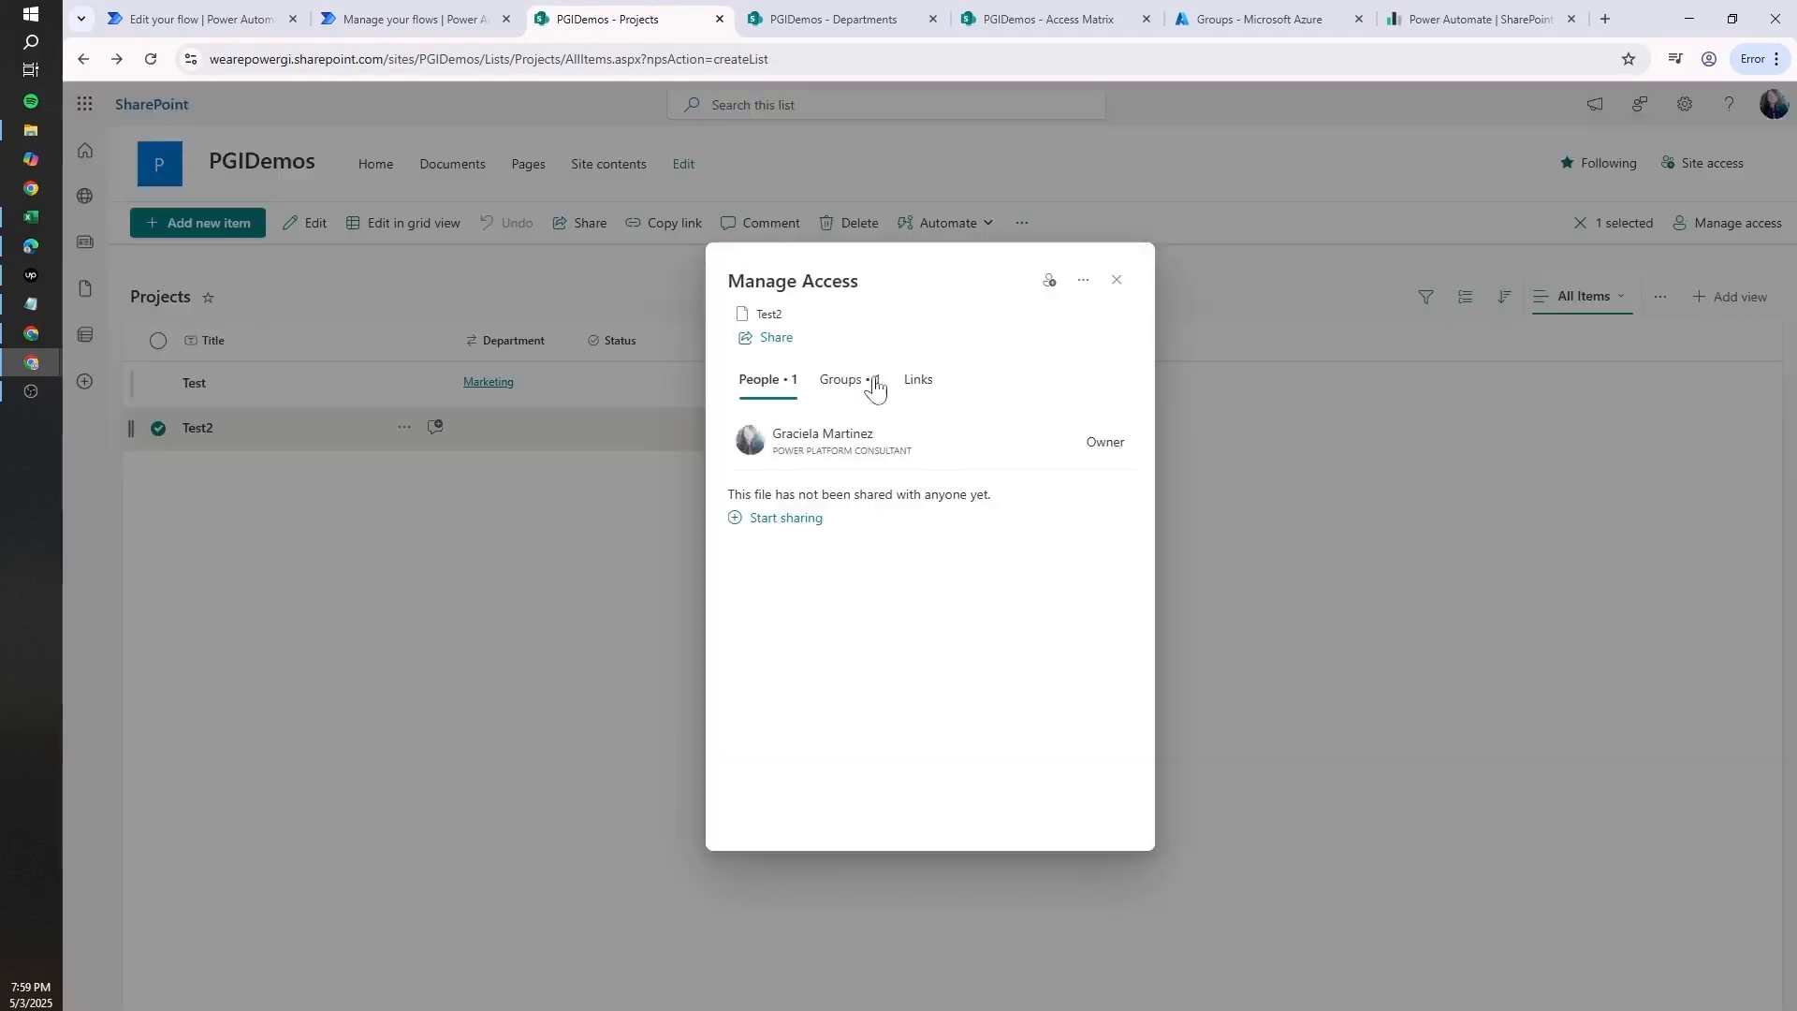
left_click(850, 384)
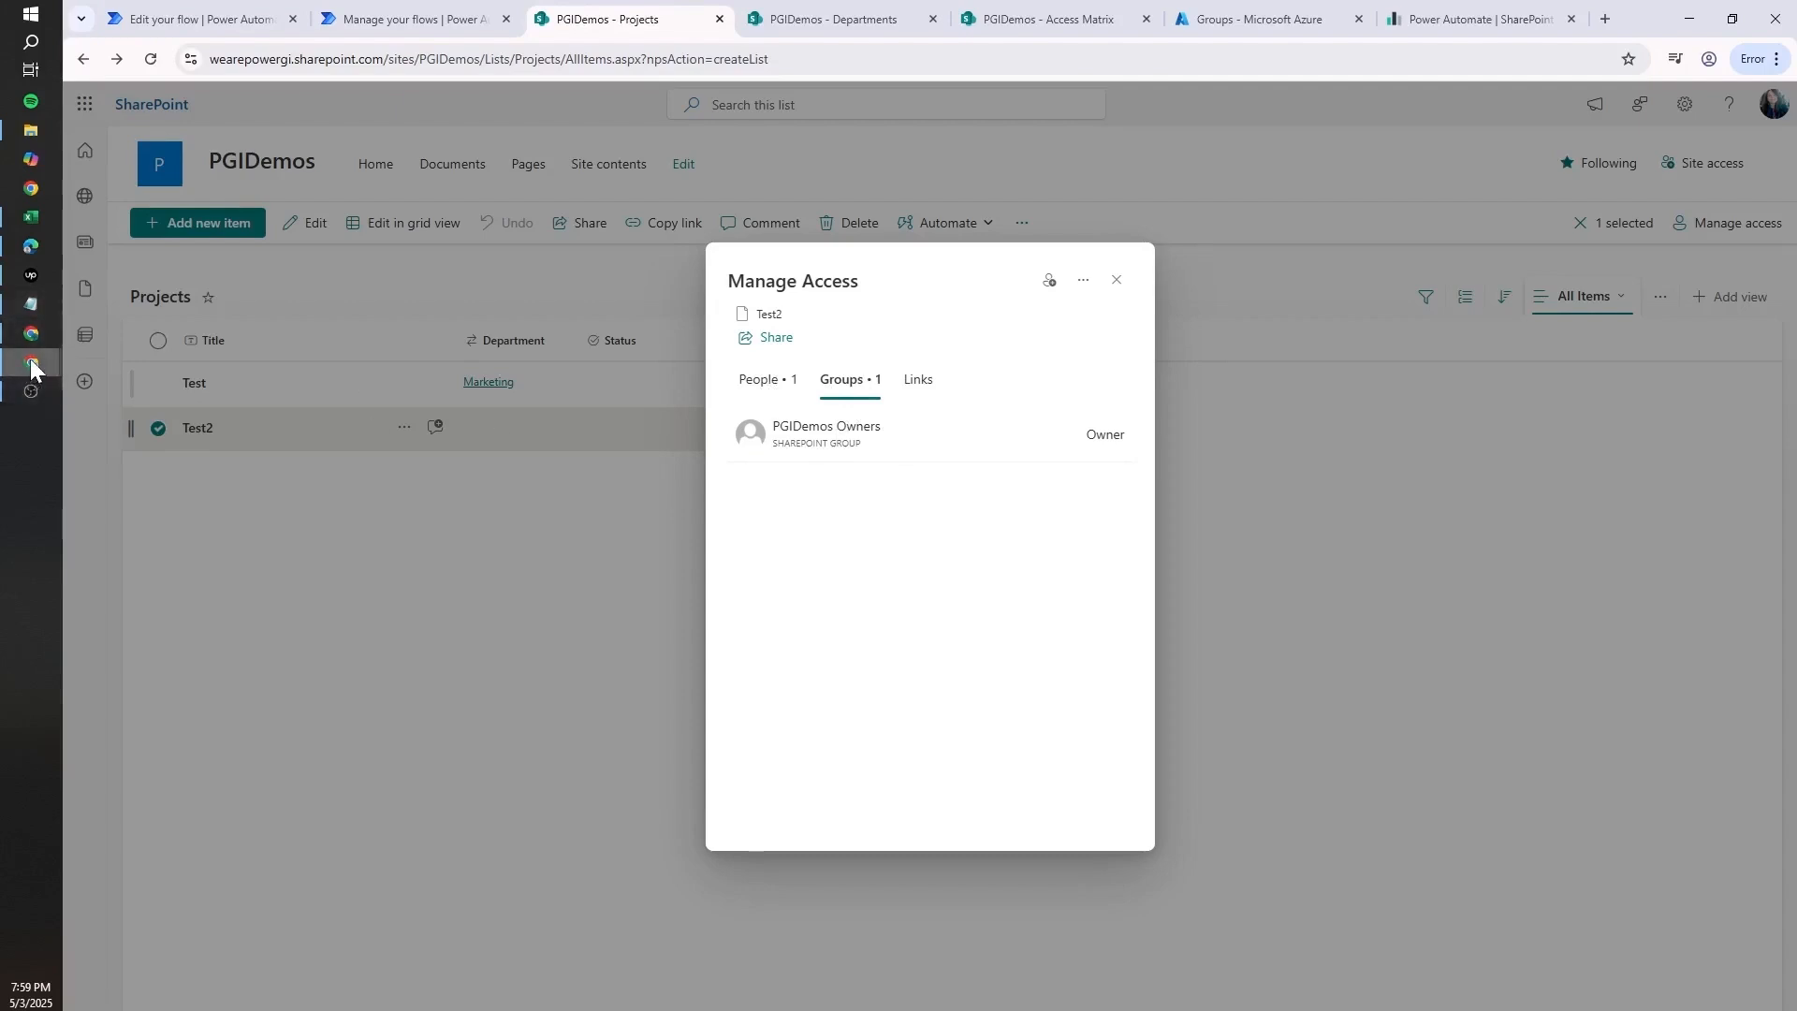
- Reload the Projects list in the incognito session to check which items the test account can see
mouse_move(31, 365)
left_click(166, 460)
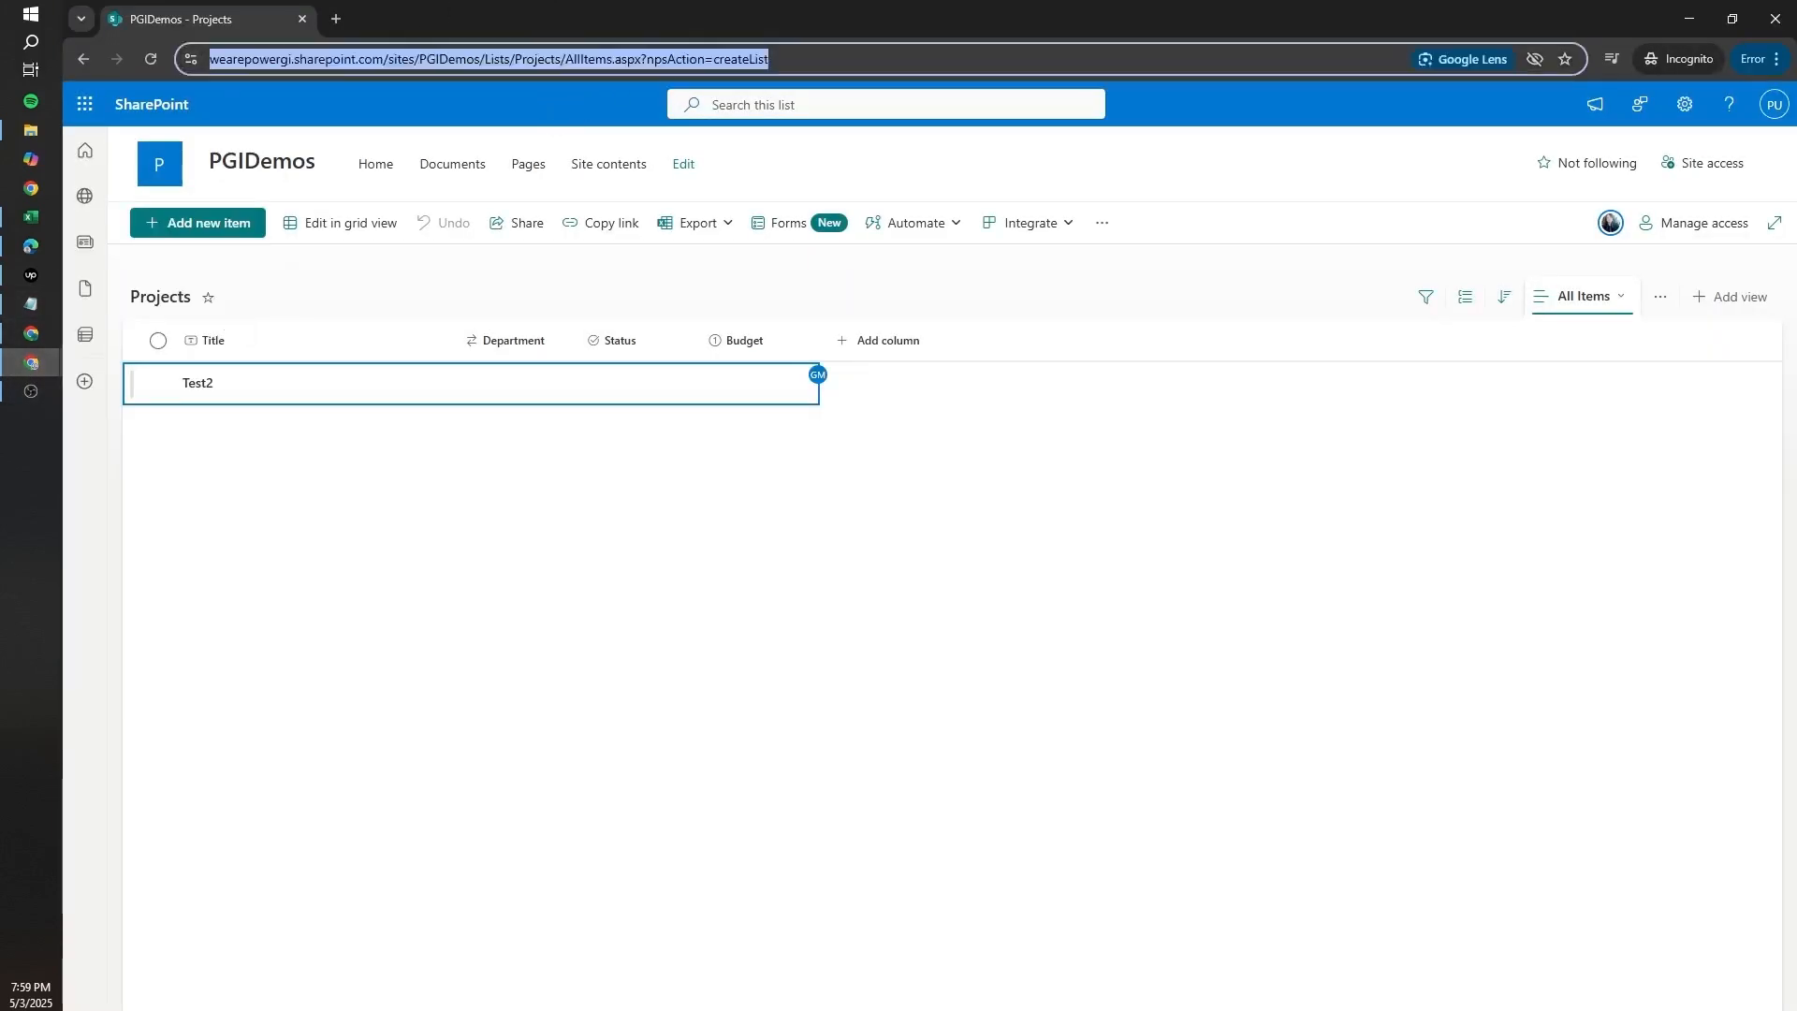
key("Return")
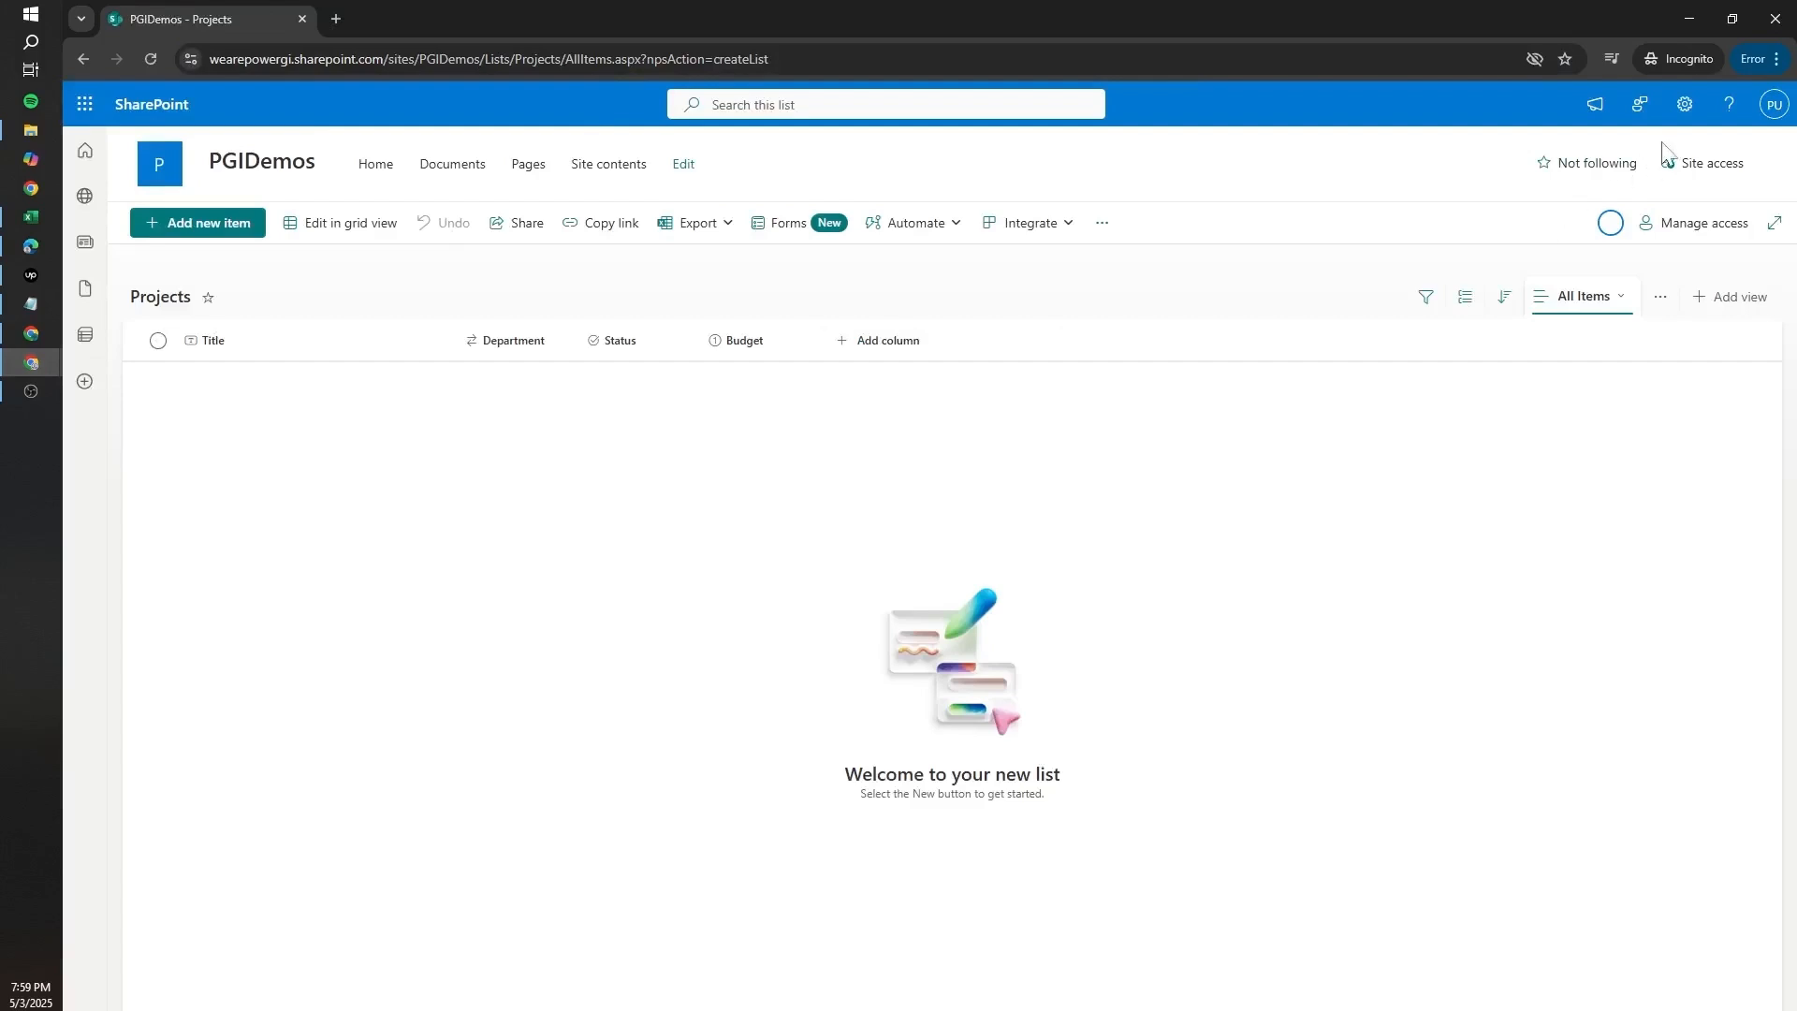
left_click(1690, 20)
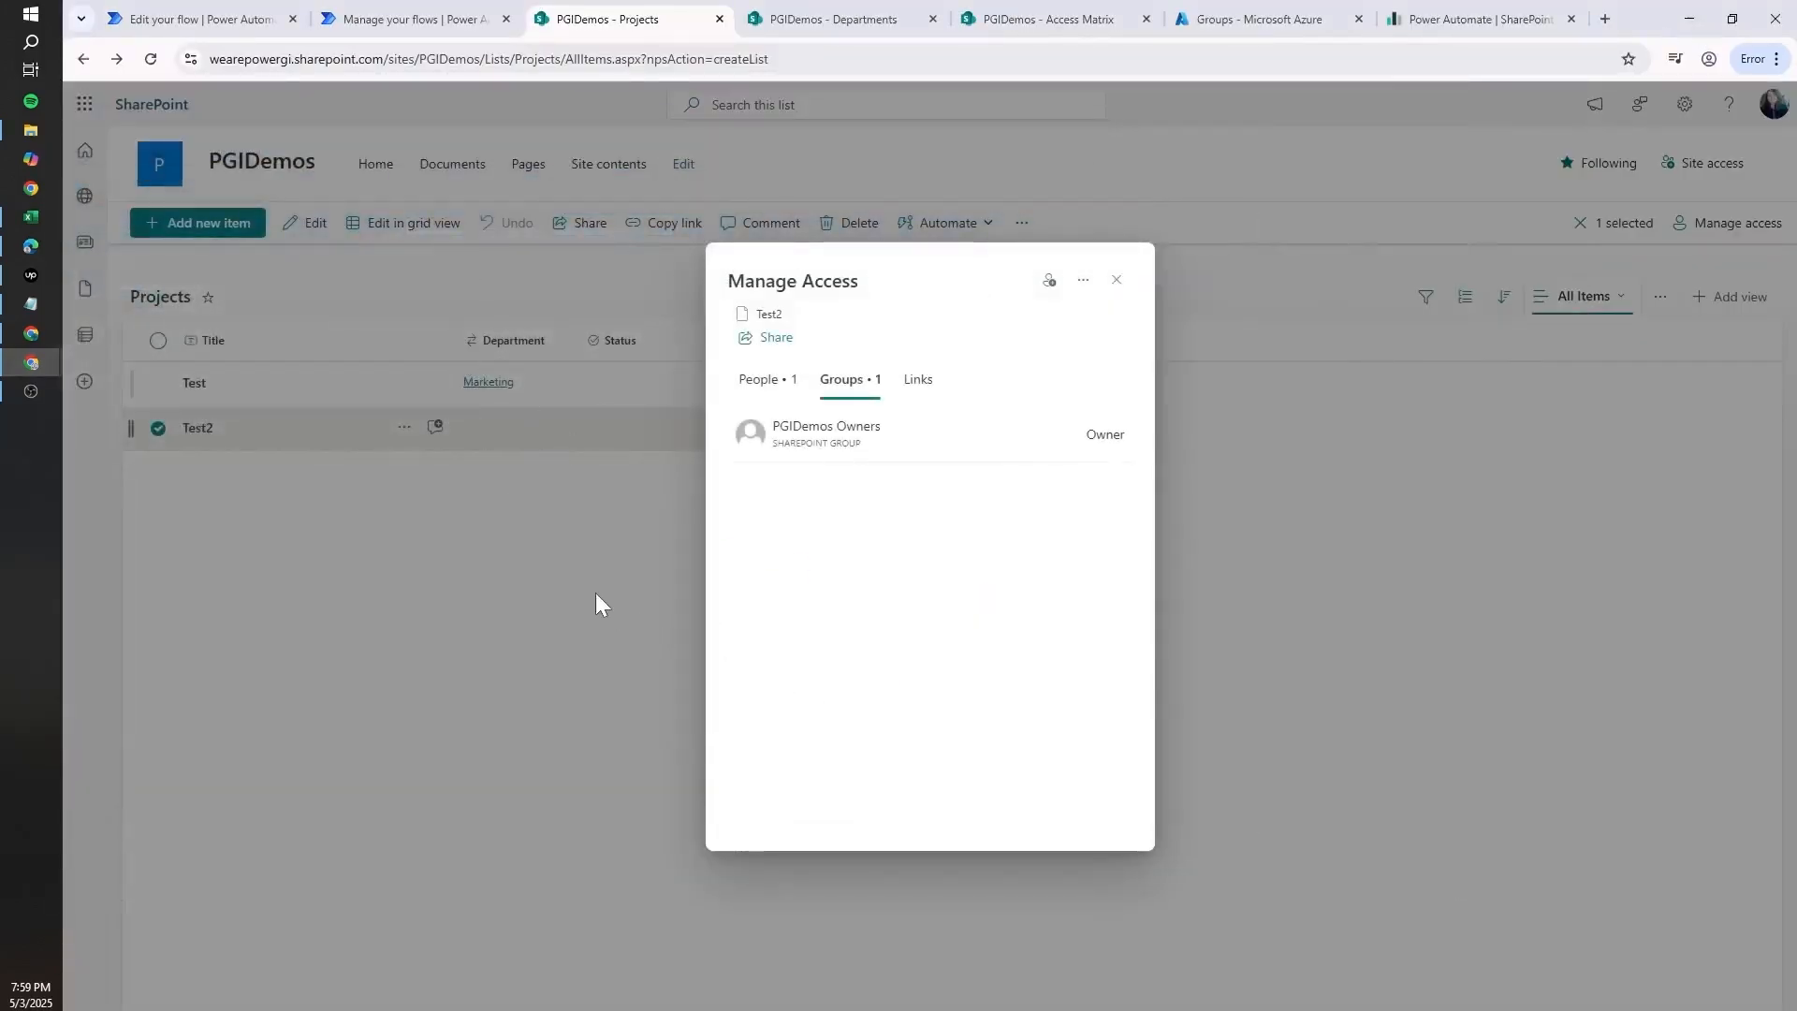
- Back in Power Automate, add SharePoint's Grant access to an item or a folder action after the stop-sharing action
left_click(202, 7)
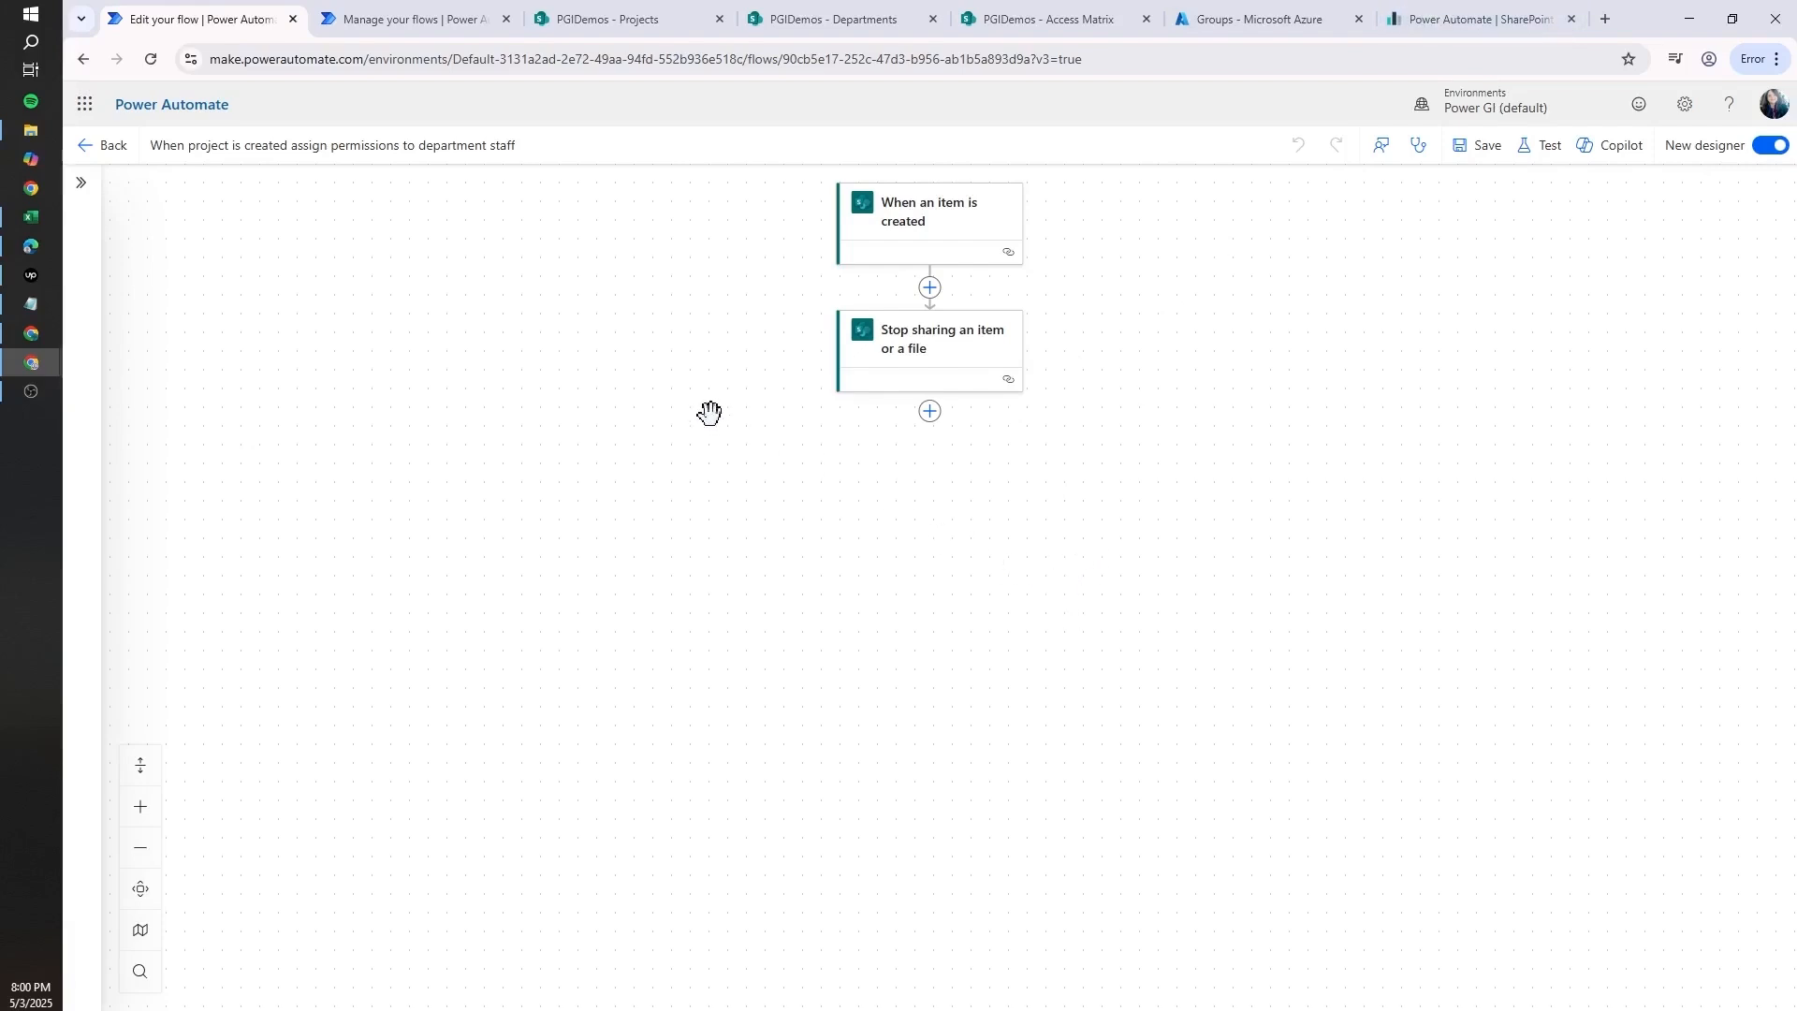
left_click(31, 391)
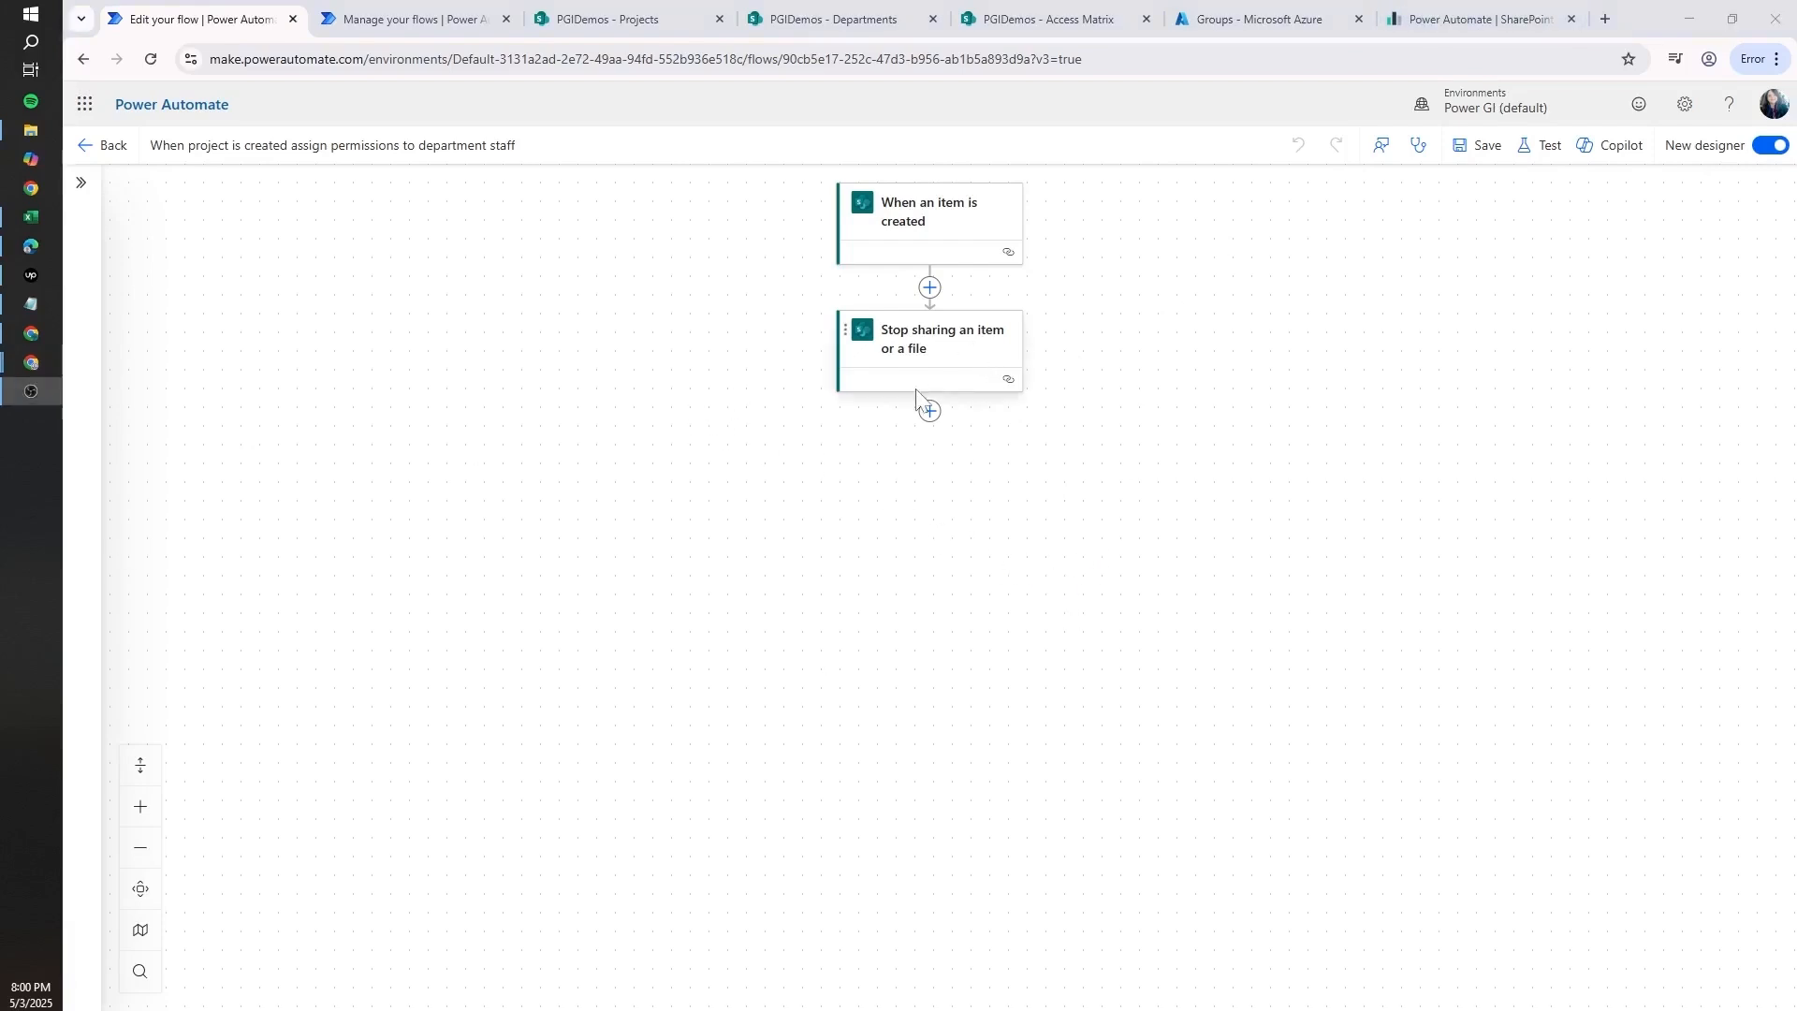
left_click(929, 409)
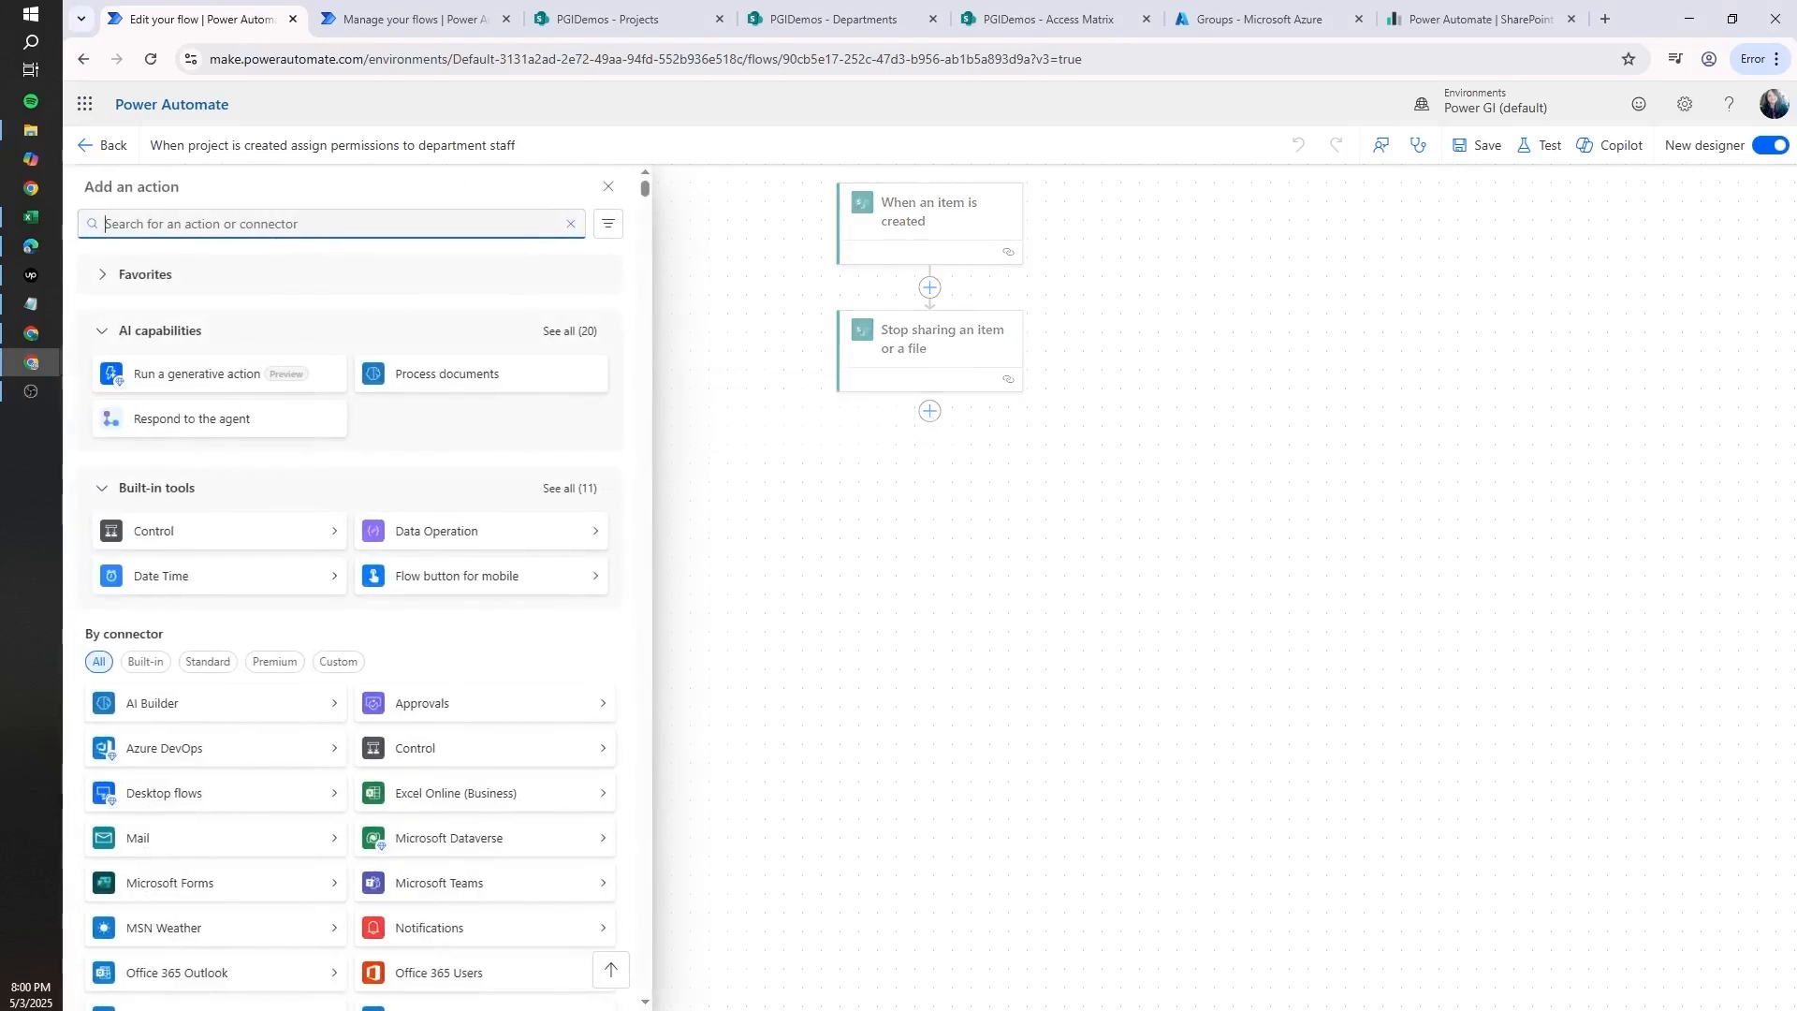
left_click(140, 290)
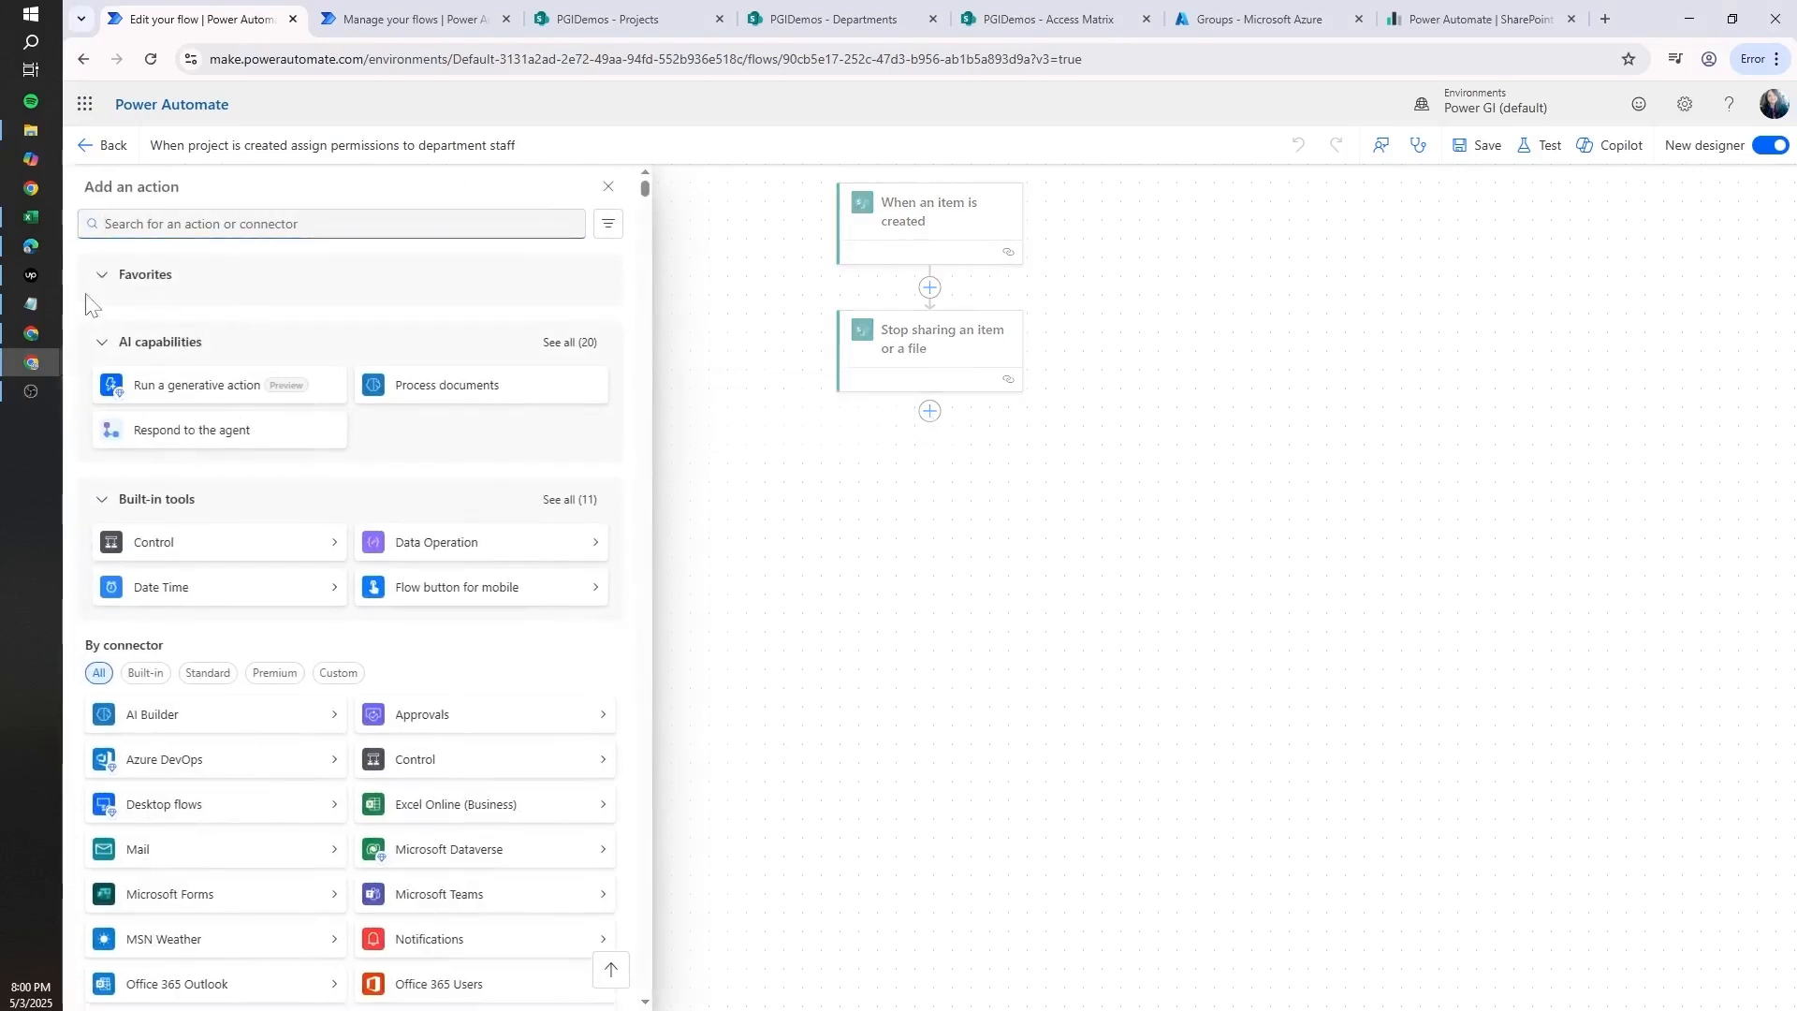
left_click(149, 223)
type("sahe")
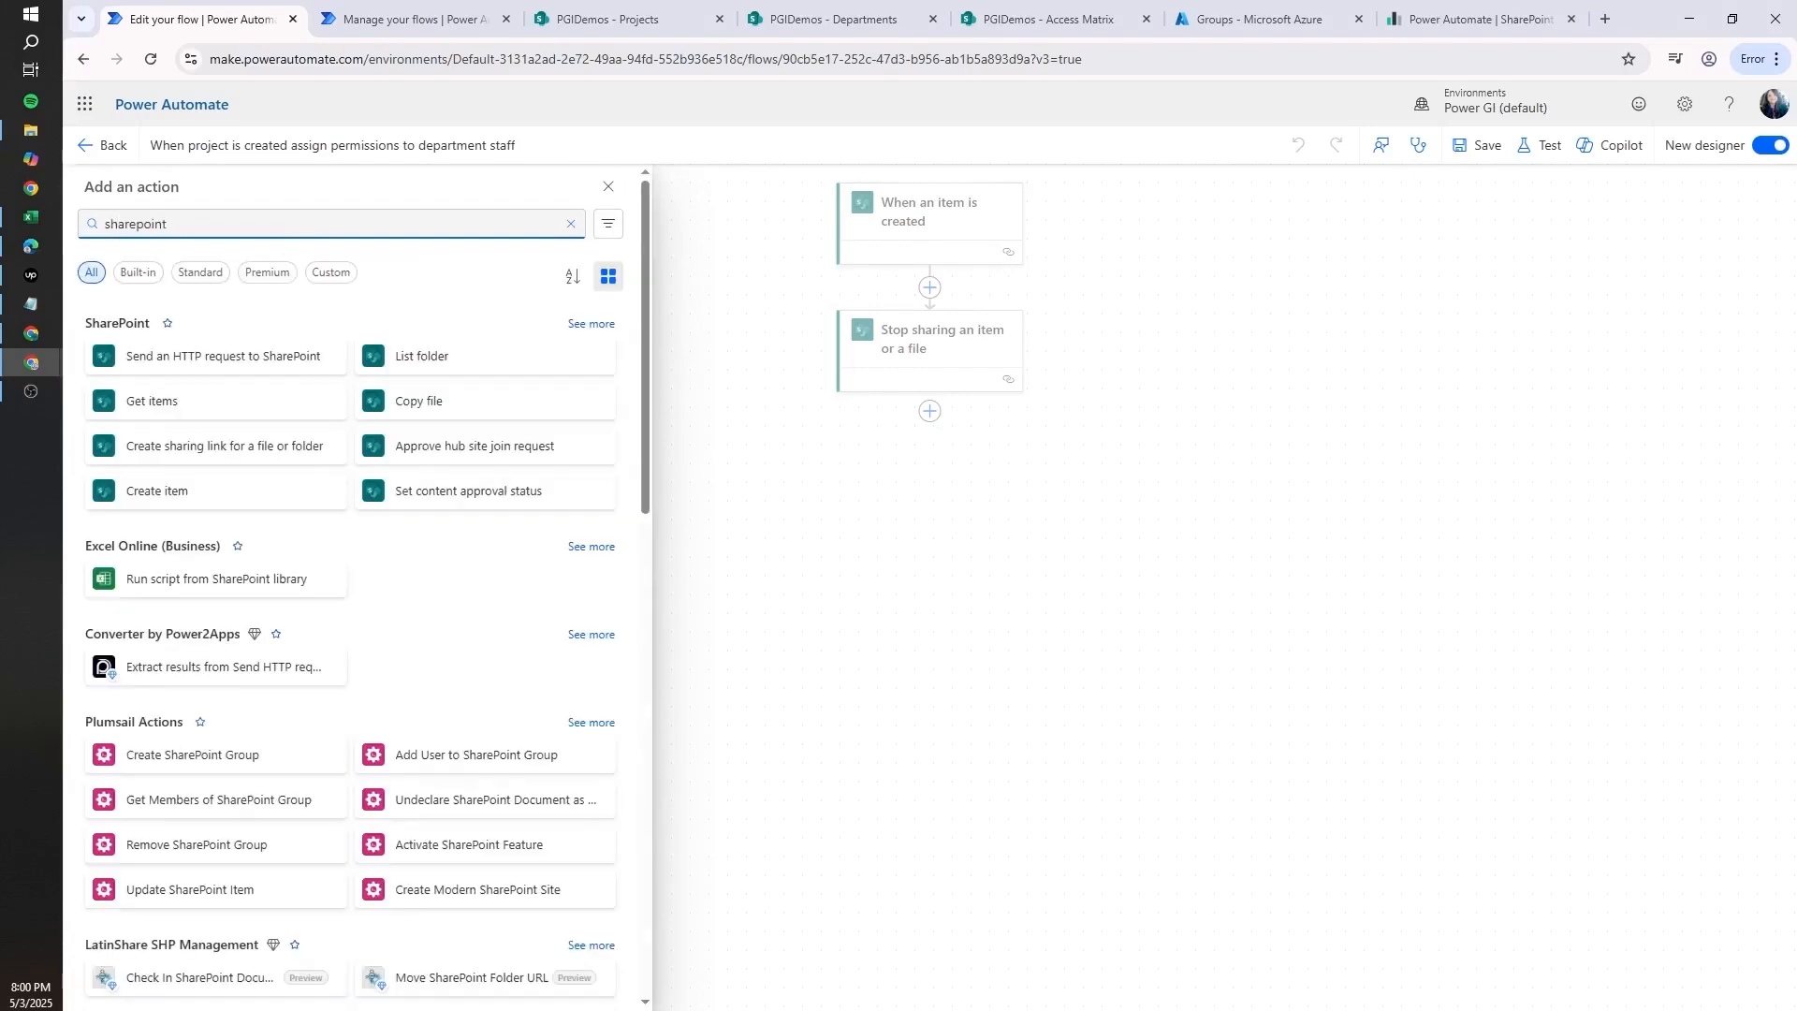
left_click(597, 322)
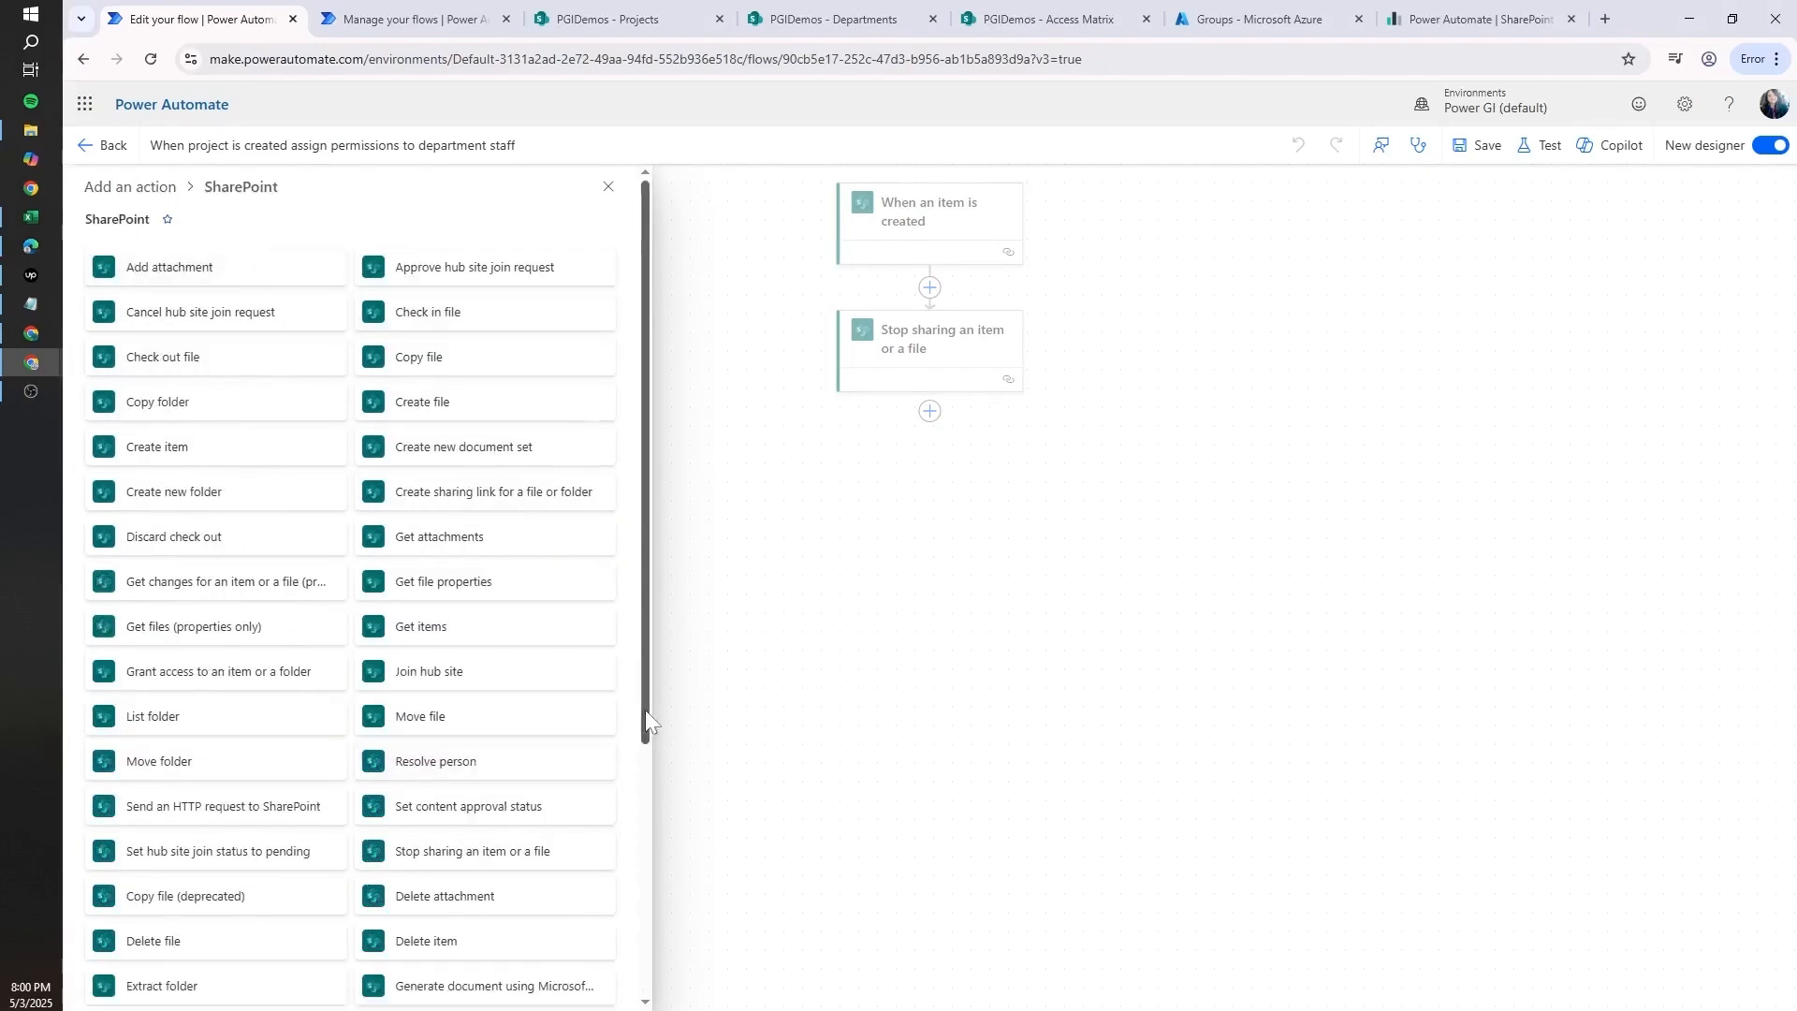
left_click_drag(644, 710, 610, 983)
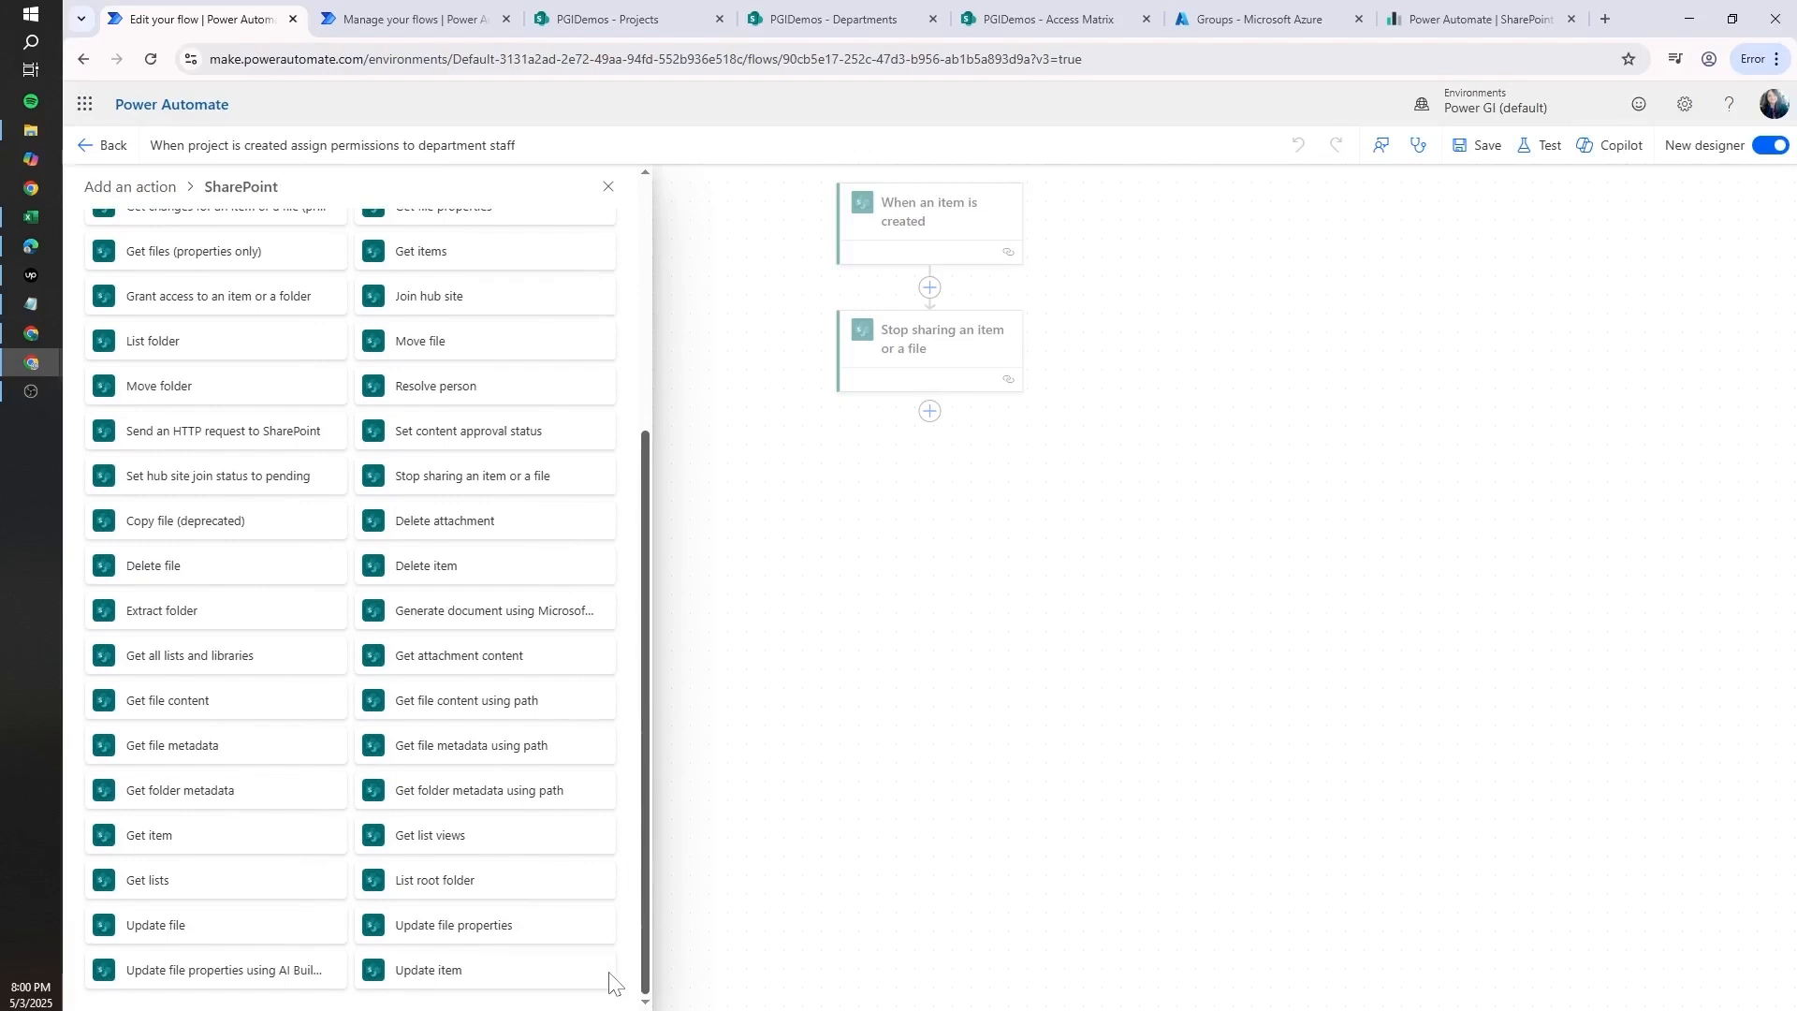
scroll(240, 561, "up", 3)
left_click(191, 607)
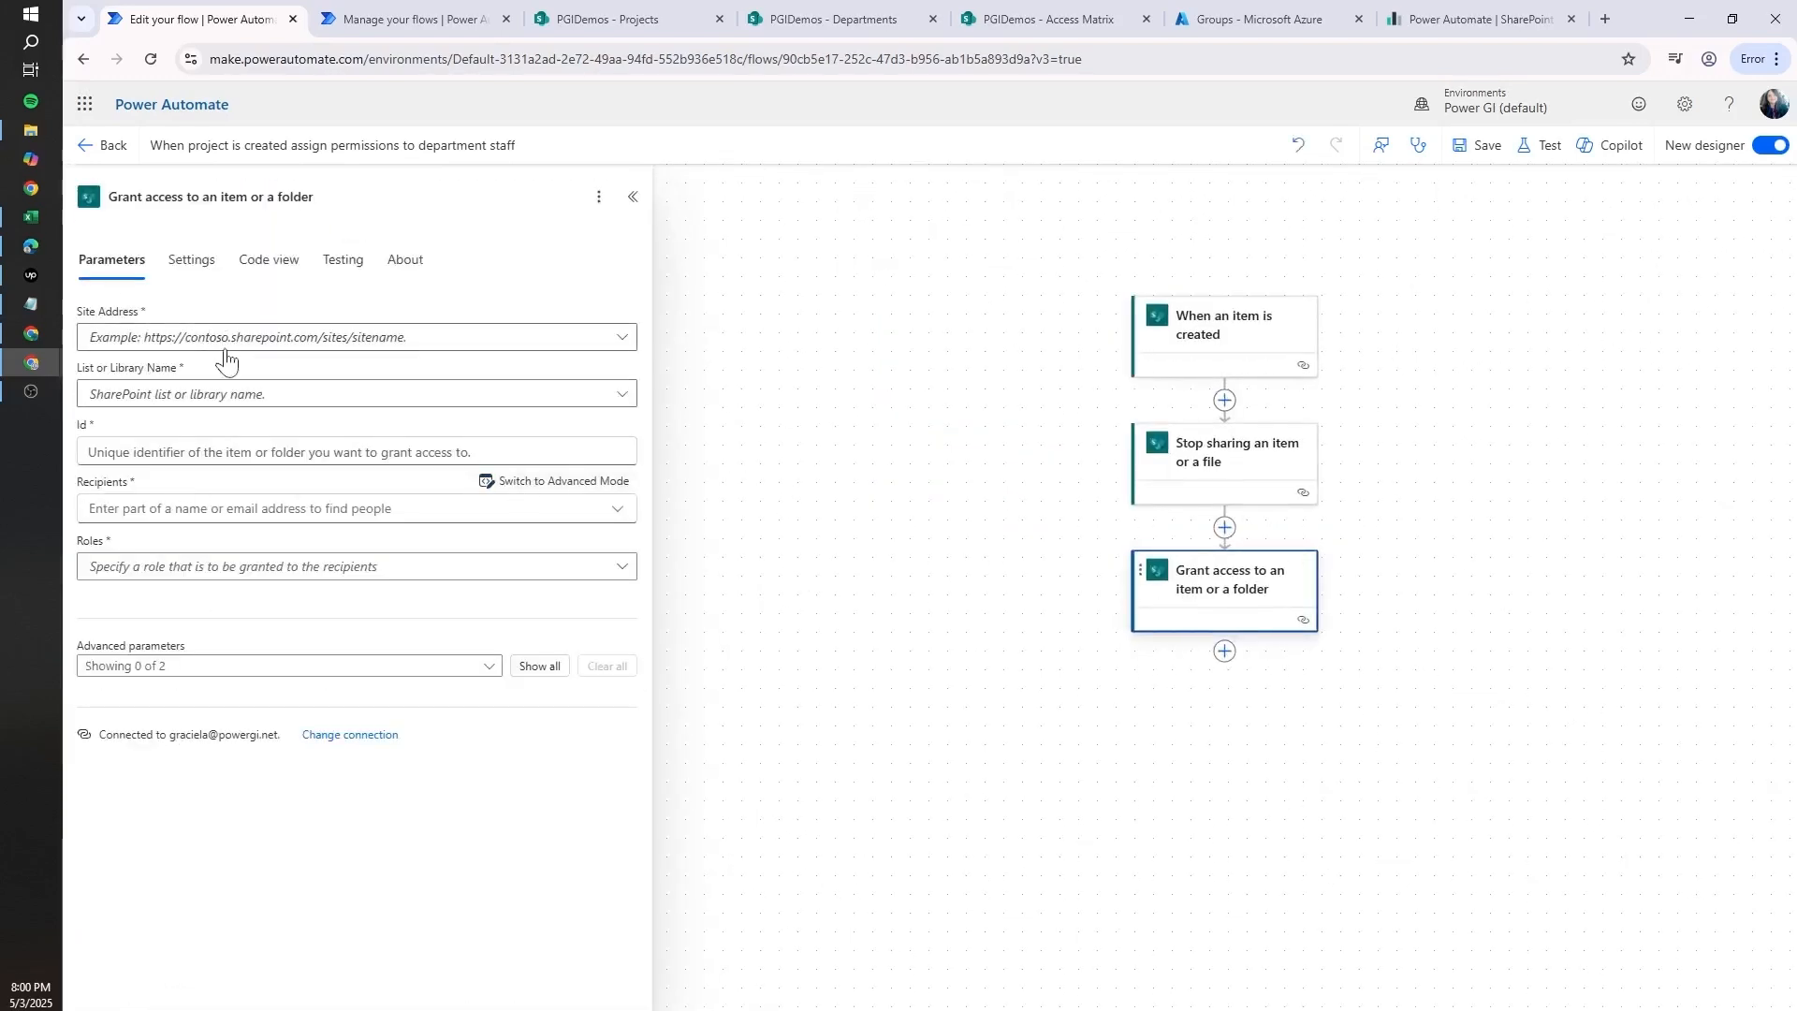
left_click(608, 19)
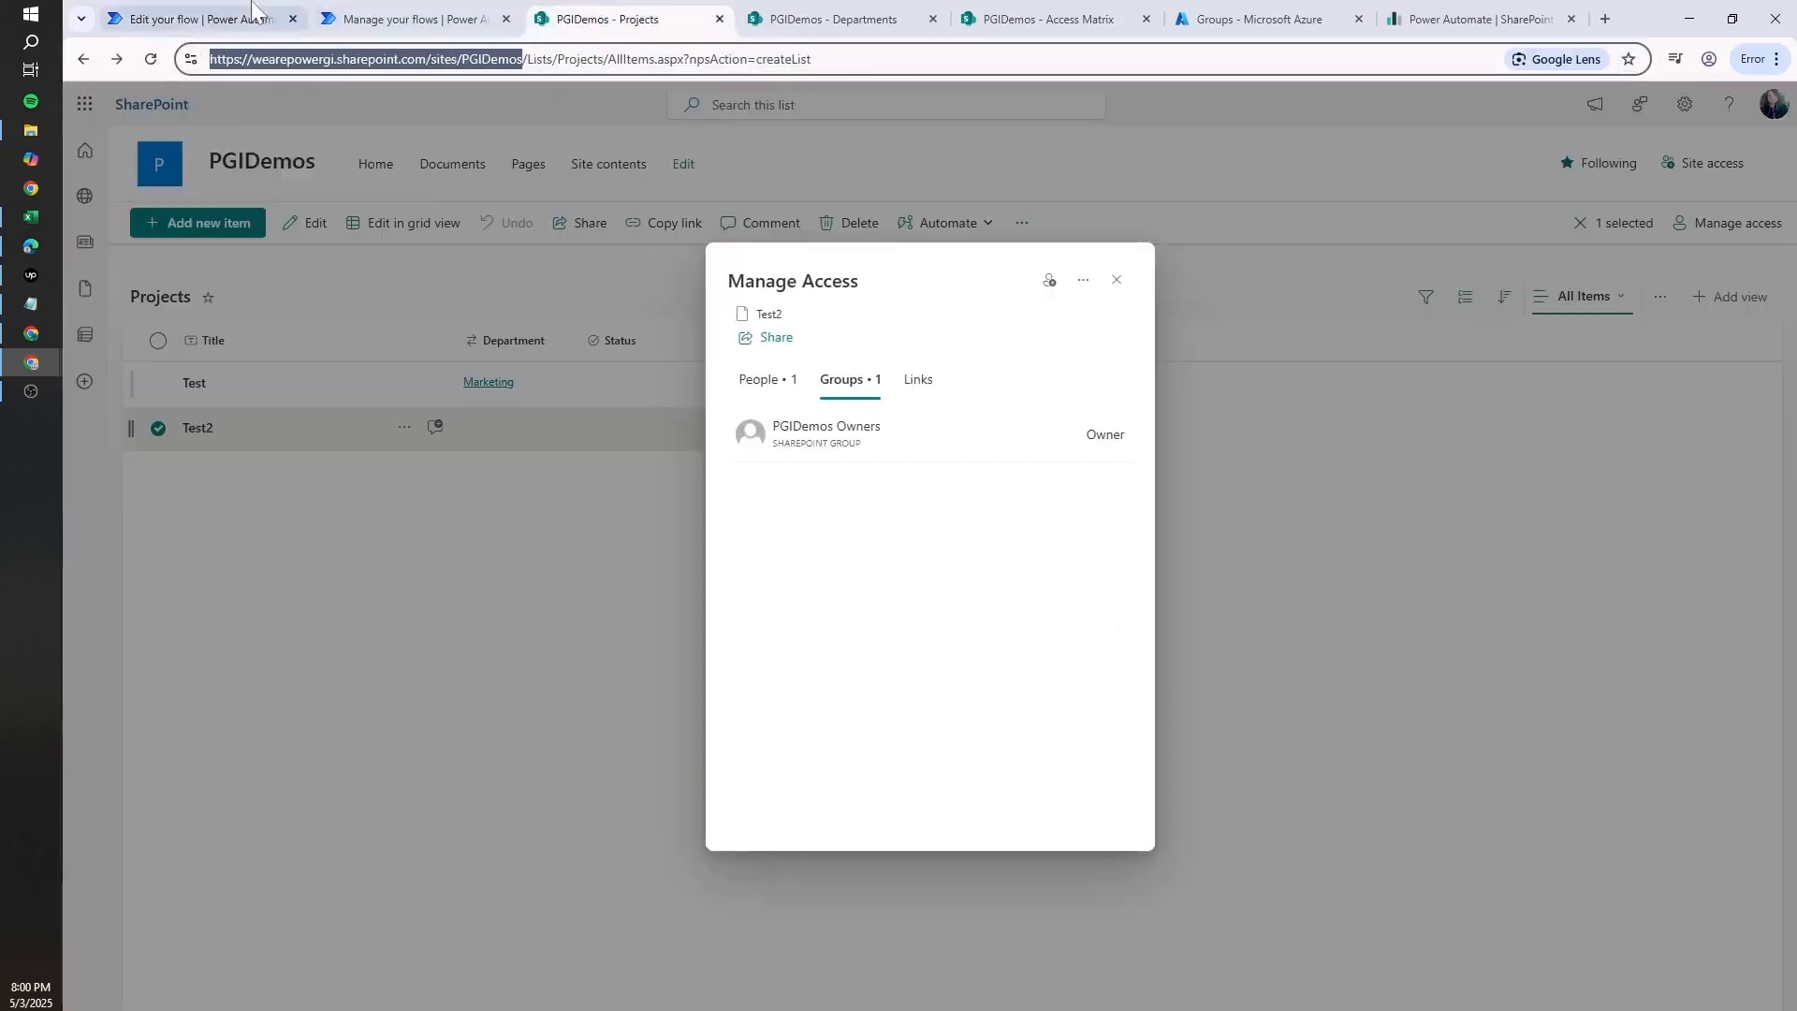
left_click(200, 19)
left_click(252, 340)
type("https://wearepowergi.sharepoint.com/sites/PGIDemos")
left_click(240, 366)
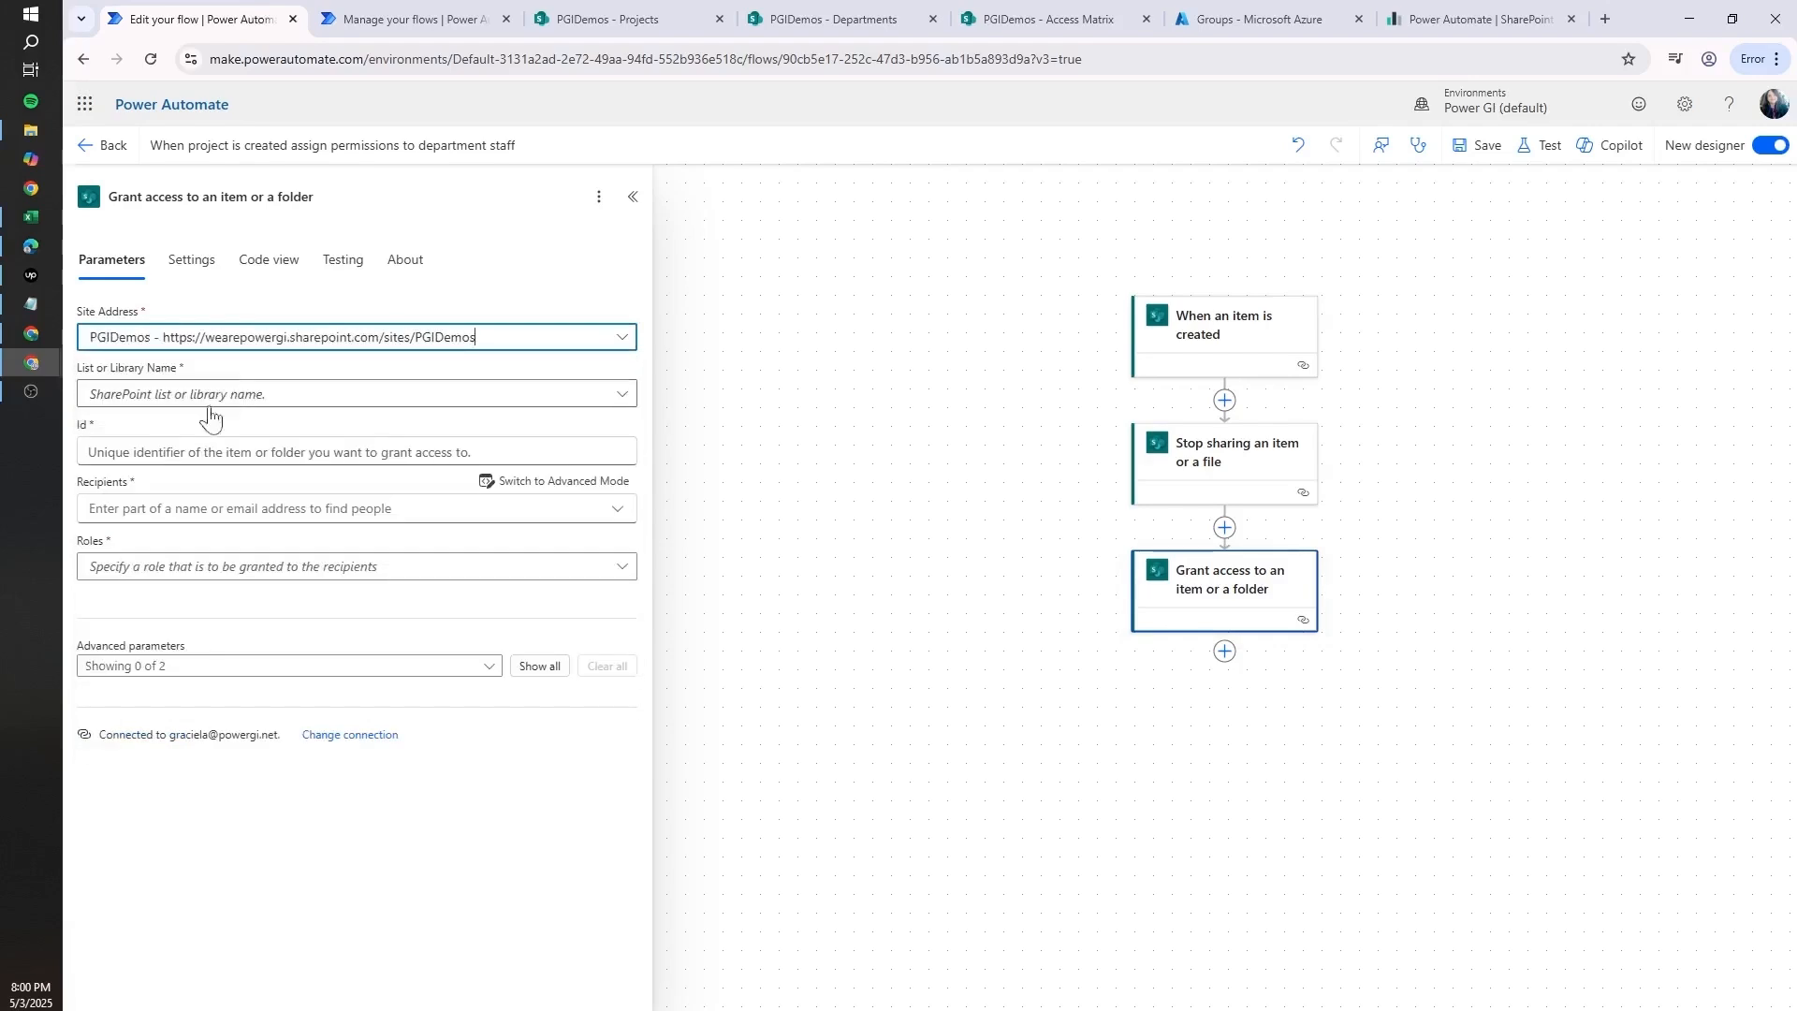
left_click(219, 401)
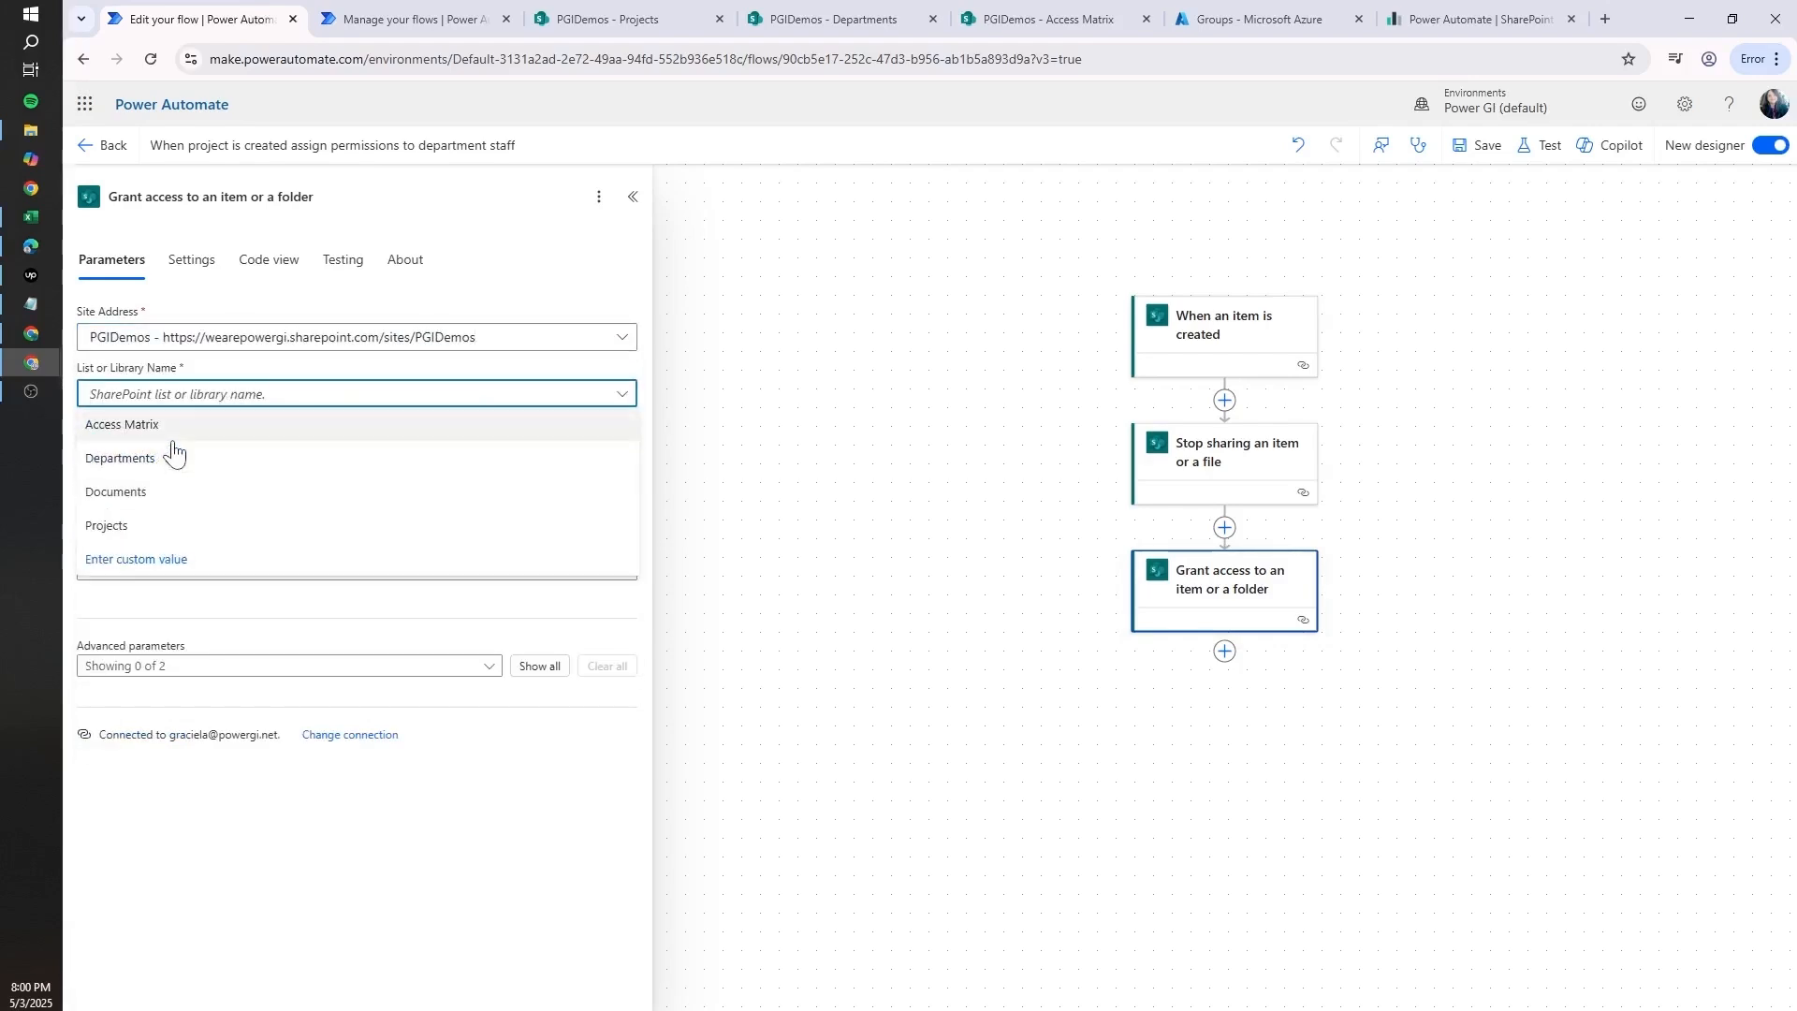
left_click(142, 526)
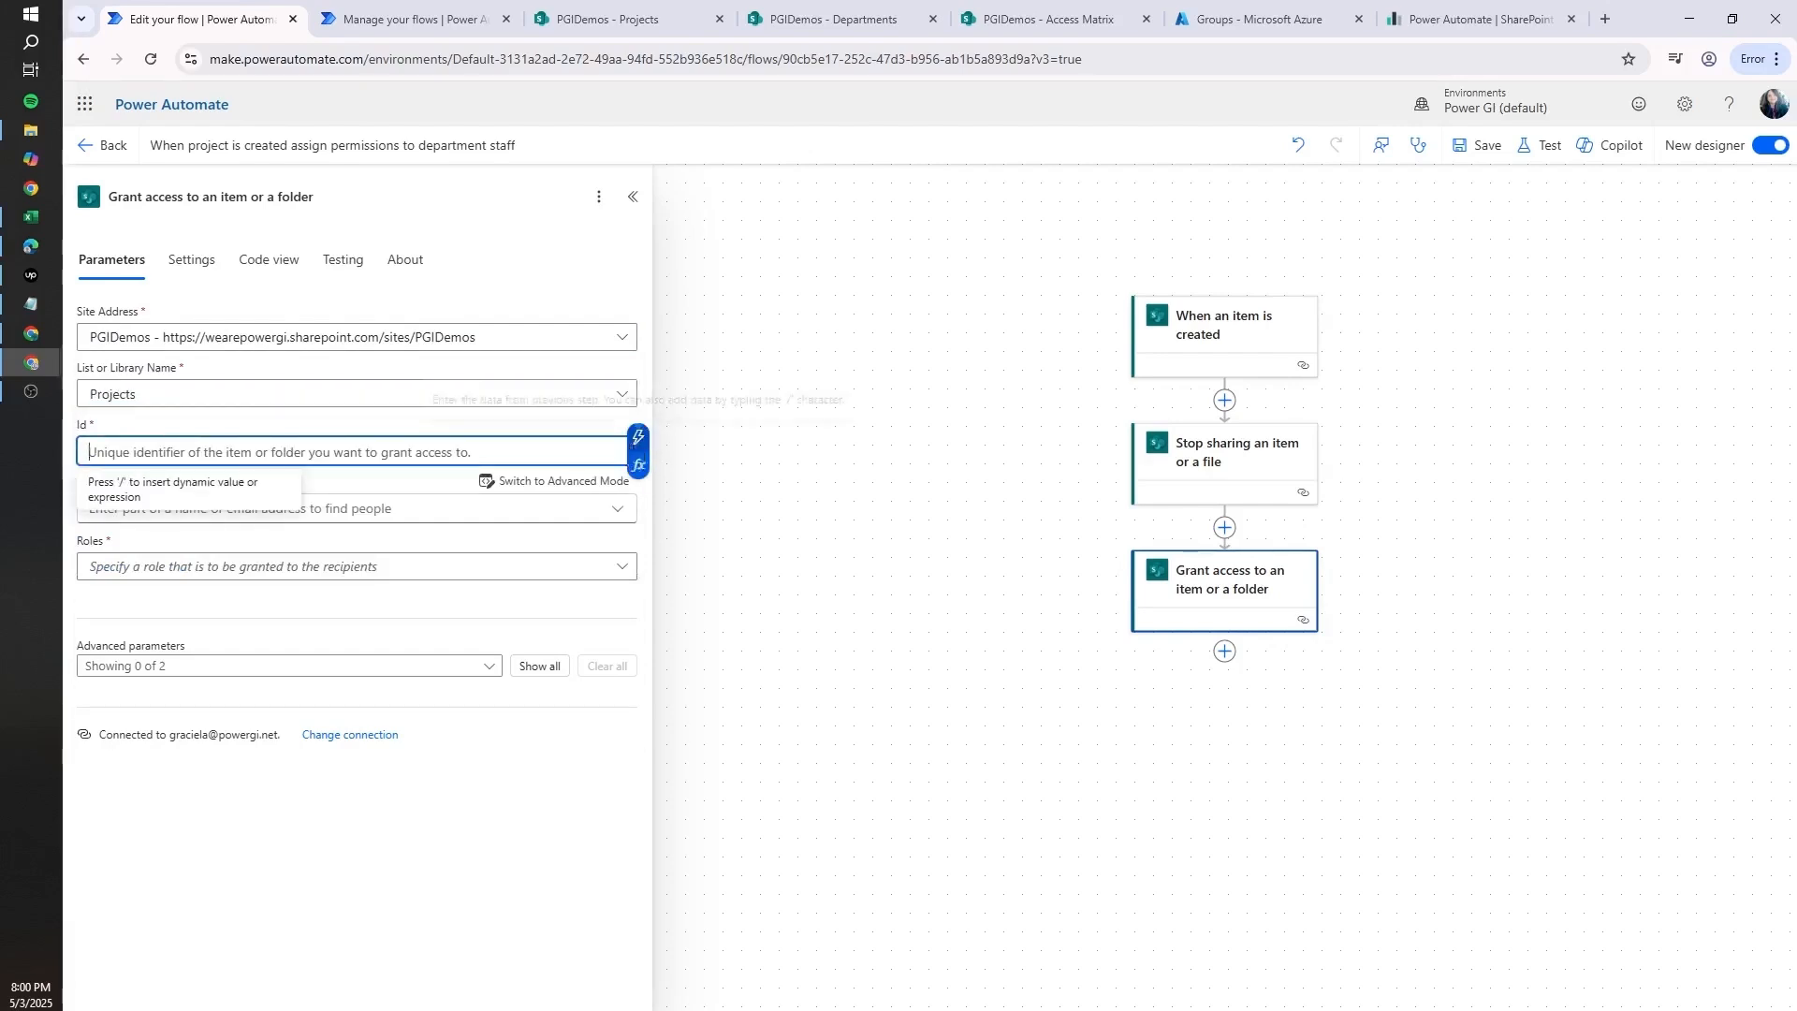
left_click(640, 436)
left_click(733, 573)
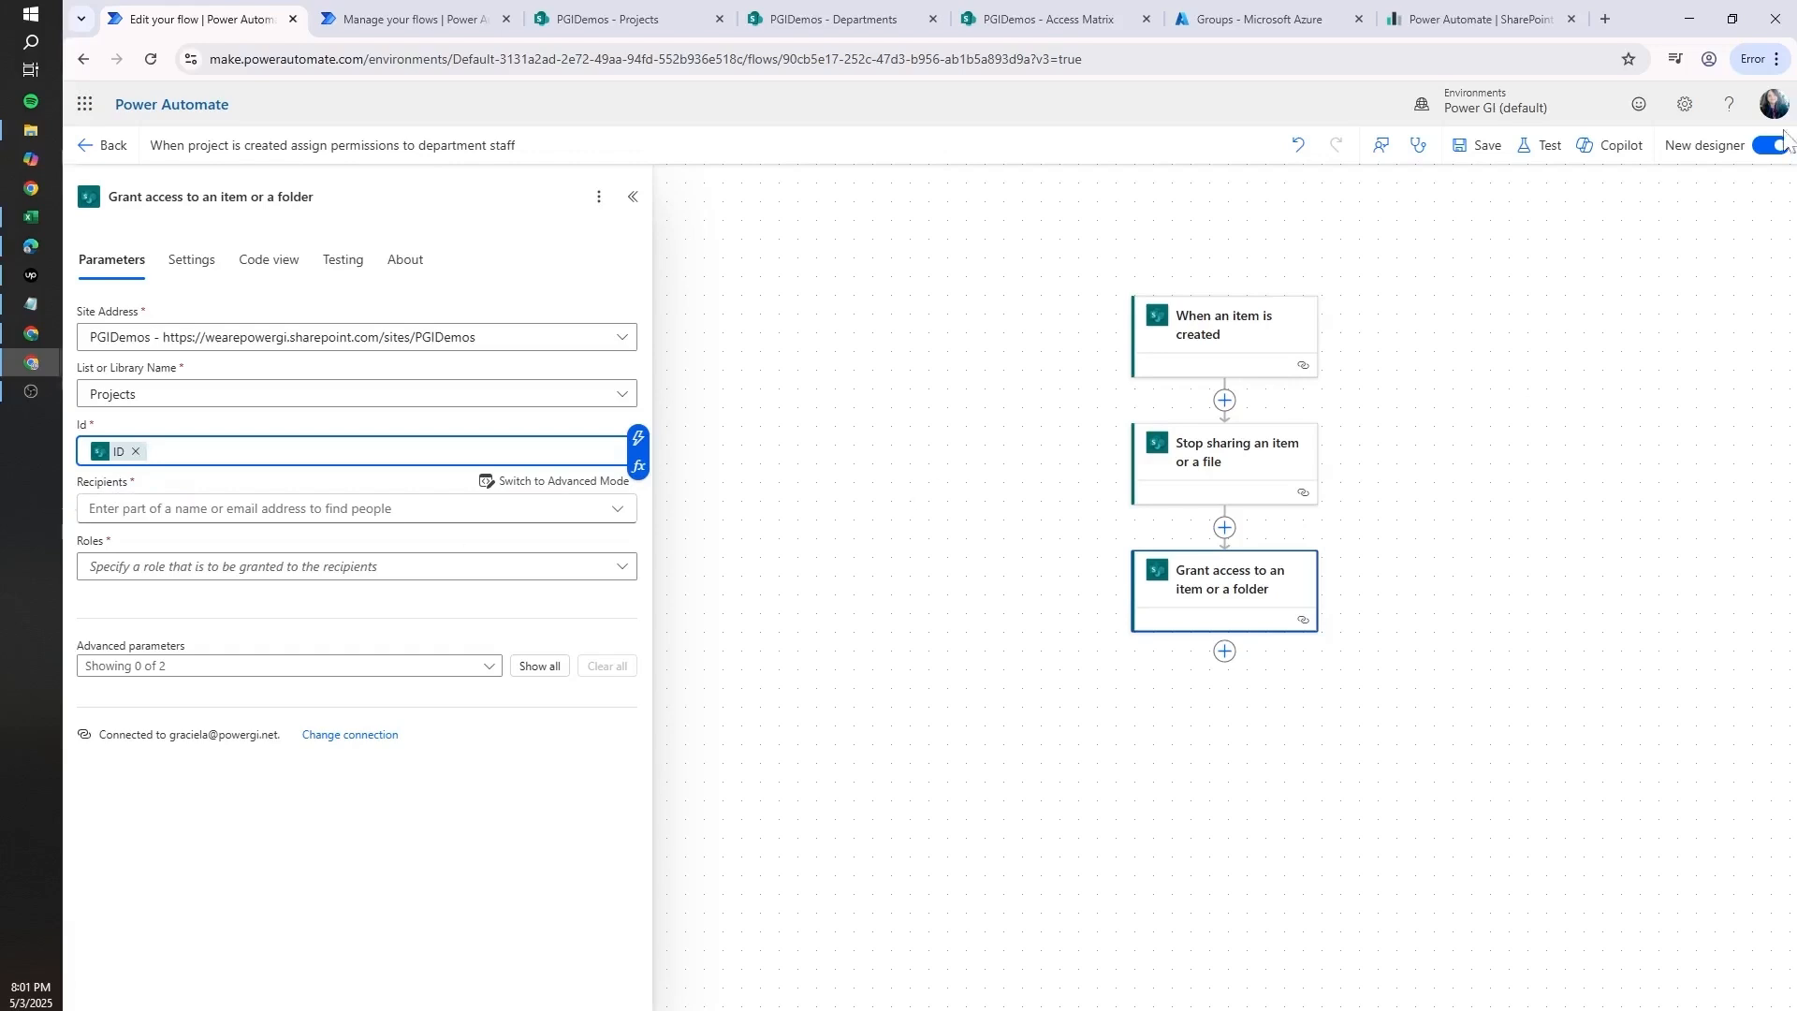
left_click(345, 508)
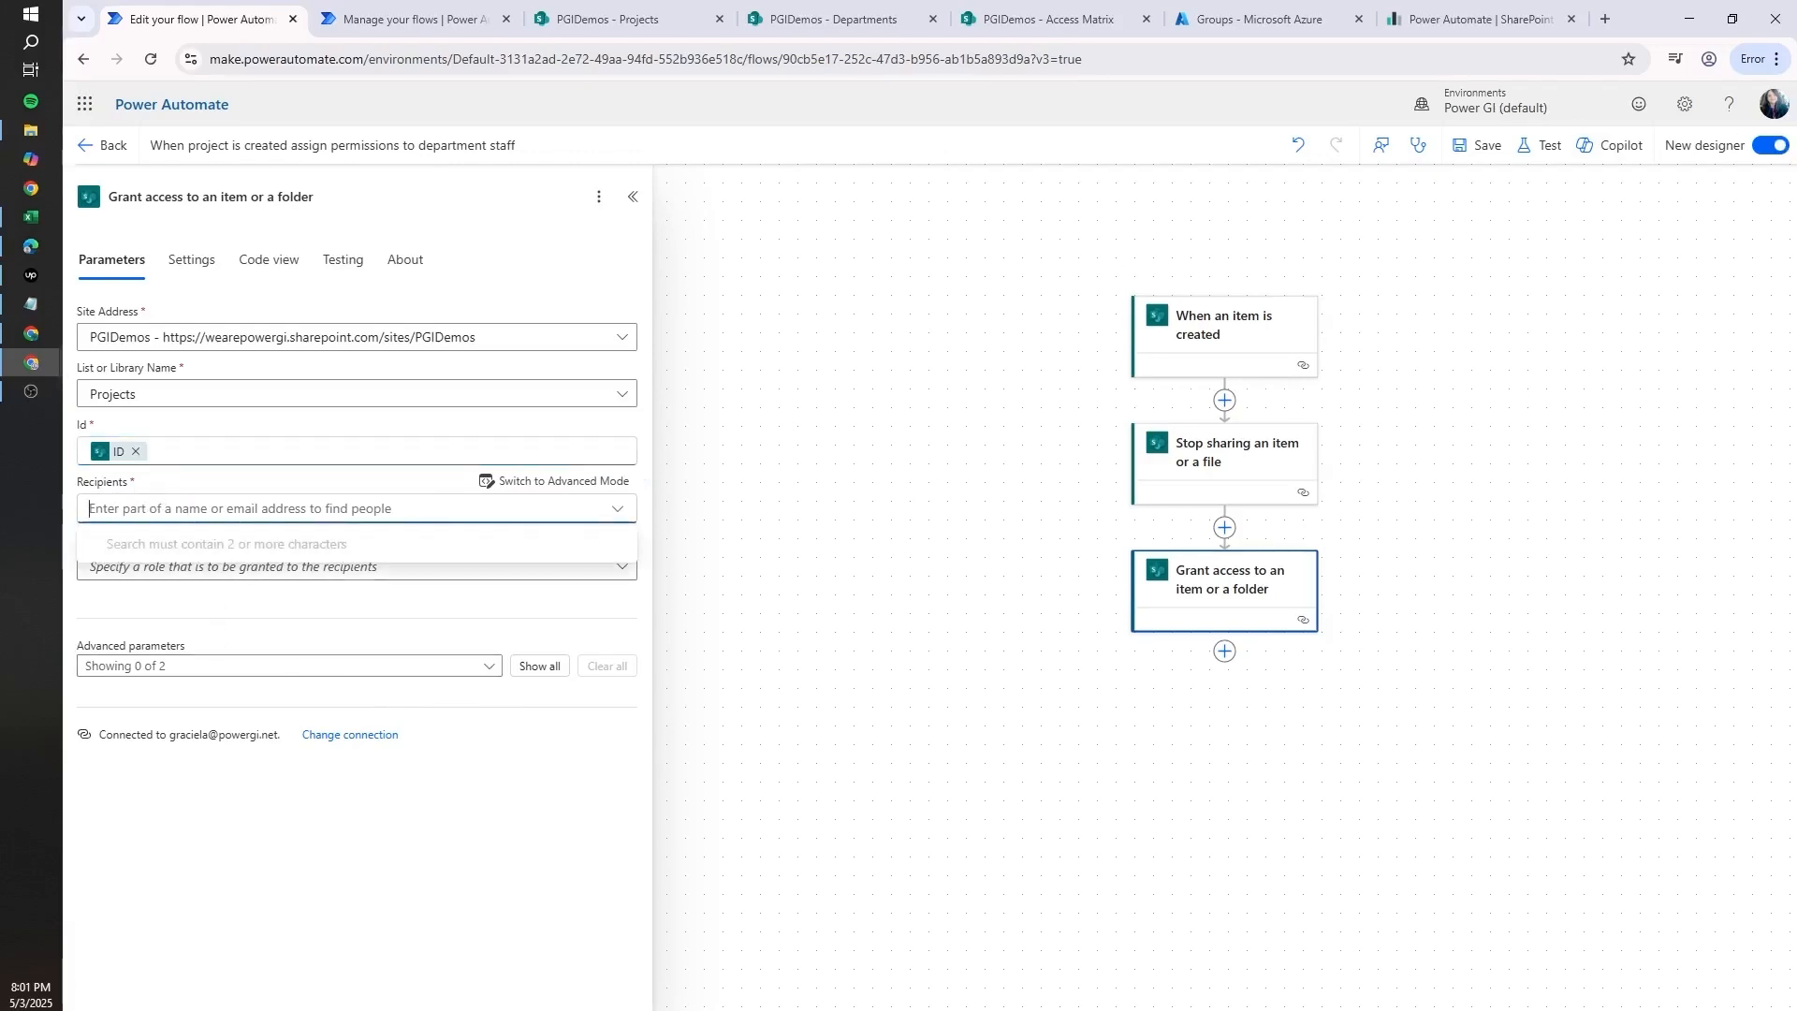
type("ps")
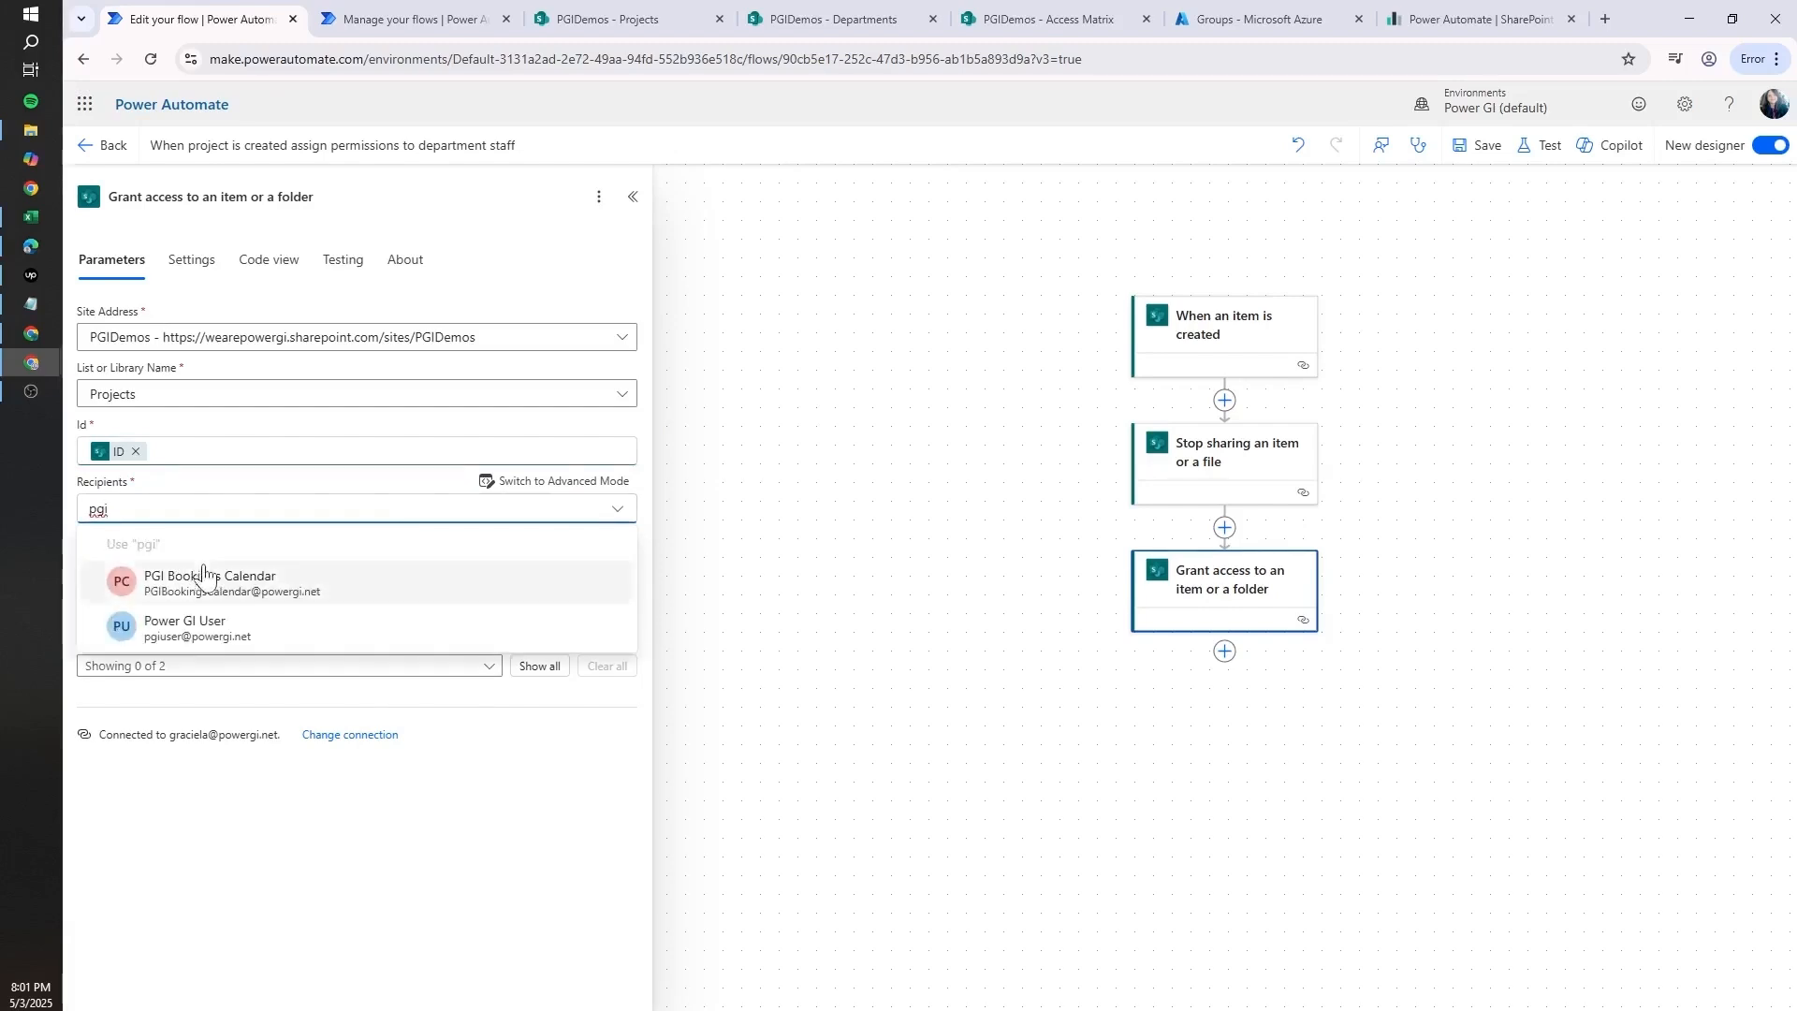
left_click(216, 627)
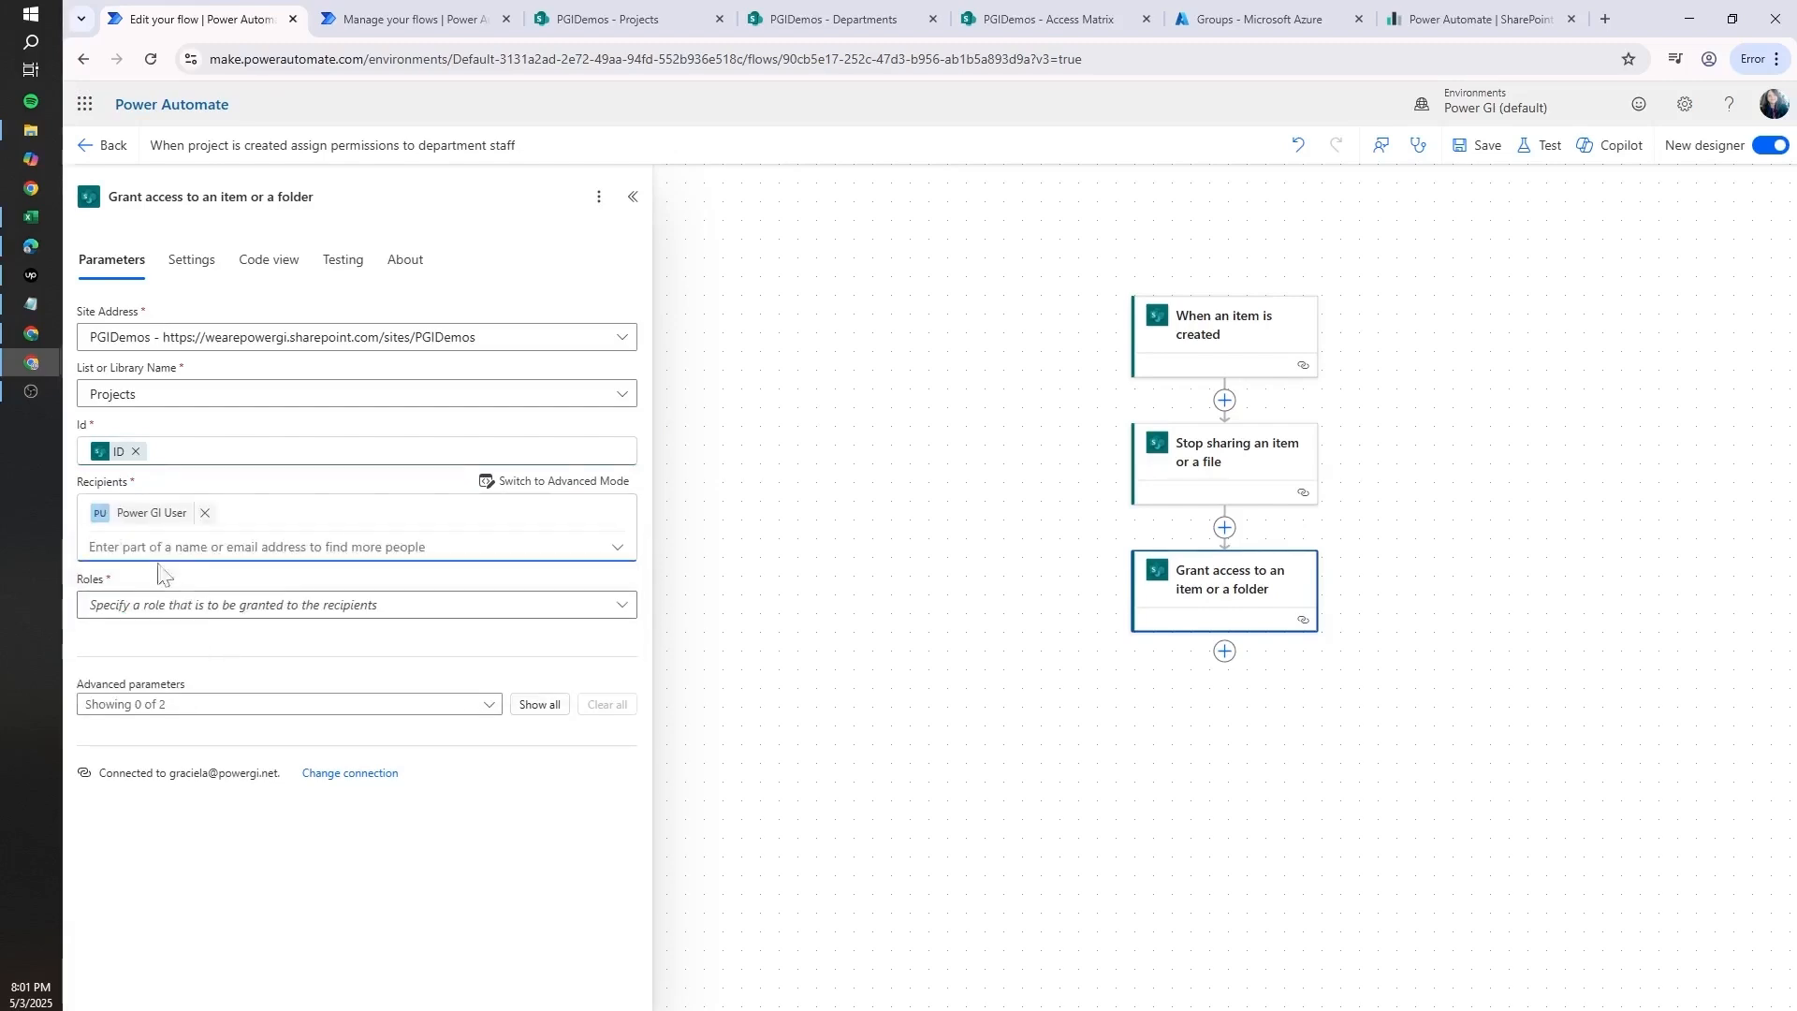
left_click(206, 514)
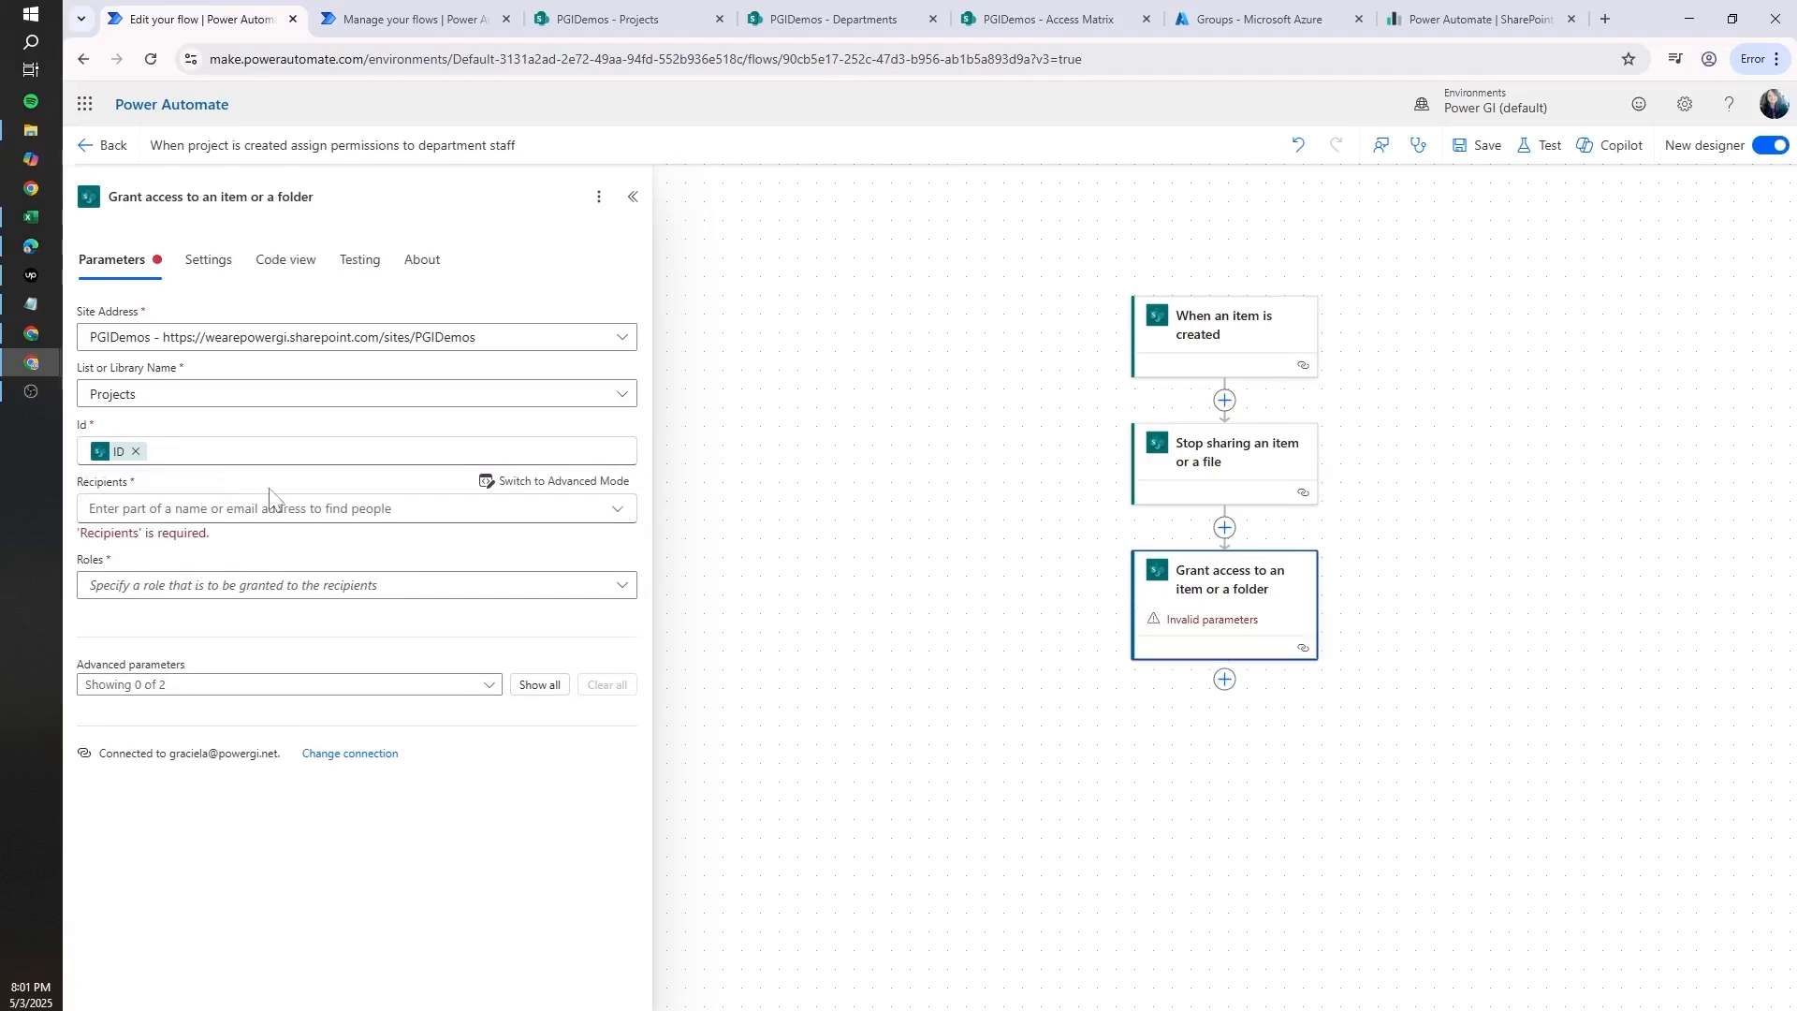
- Search the Grant access action's recipients for 0525, and check the matching security groups in Azure
left_click(224, 509)
type("052")
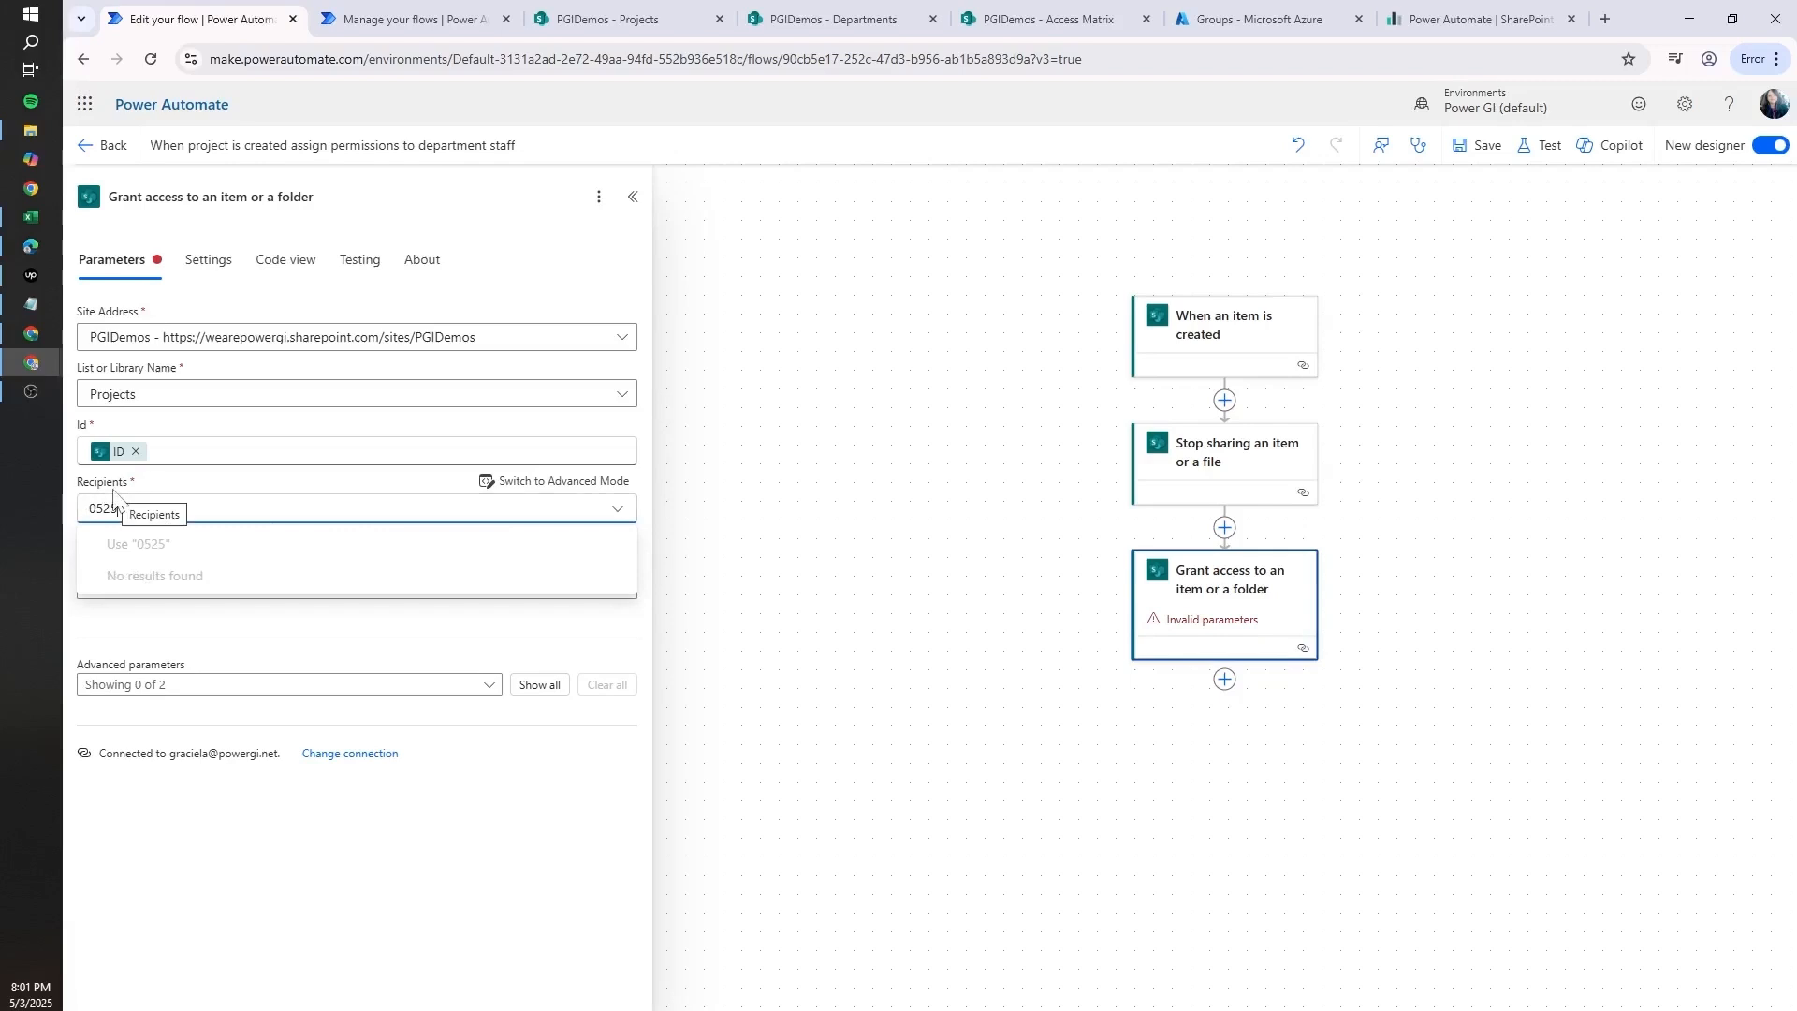
type("5")
left_click(1254, 18)
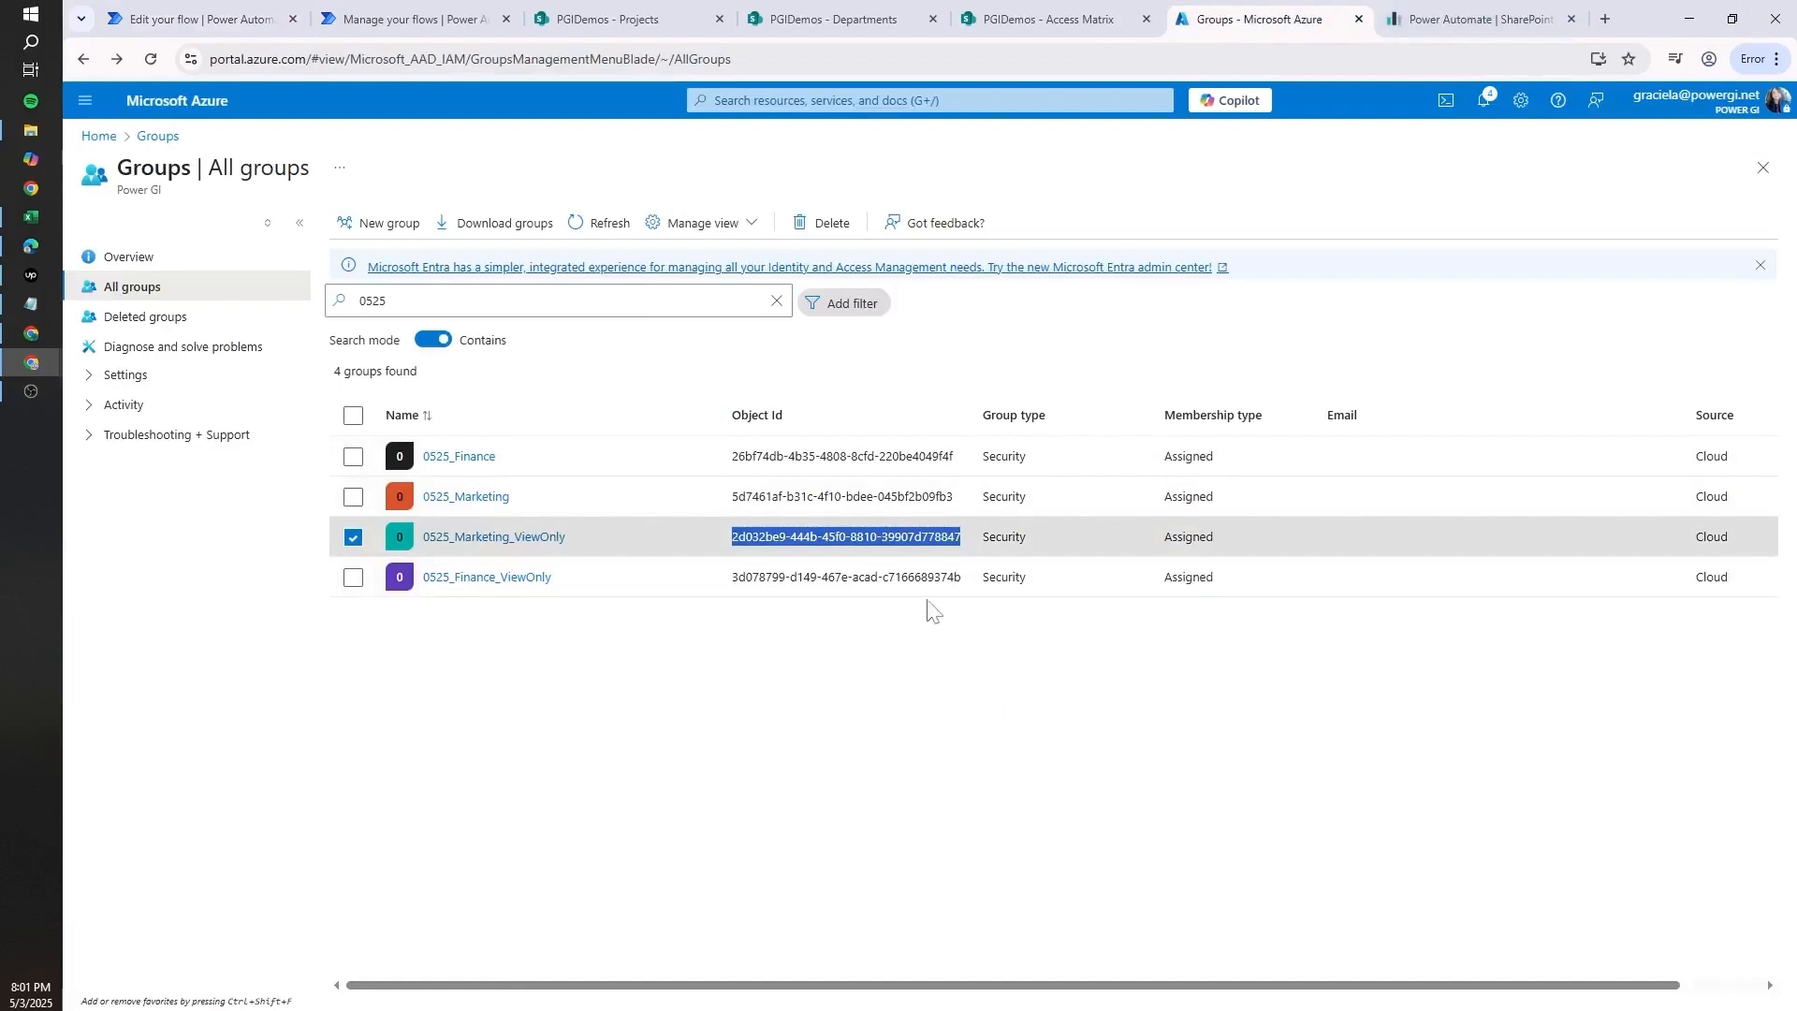
left_click(257, 13)
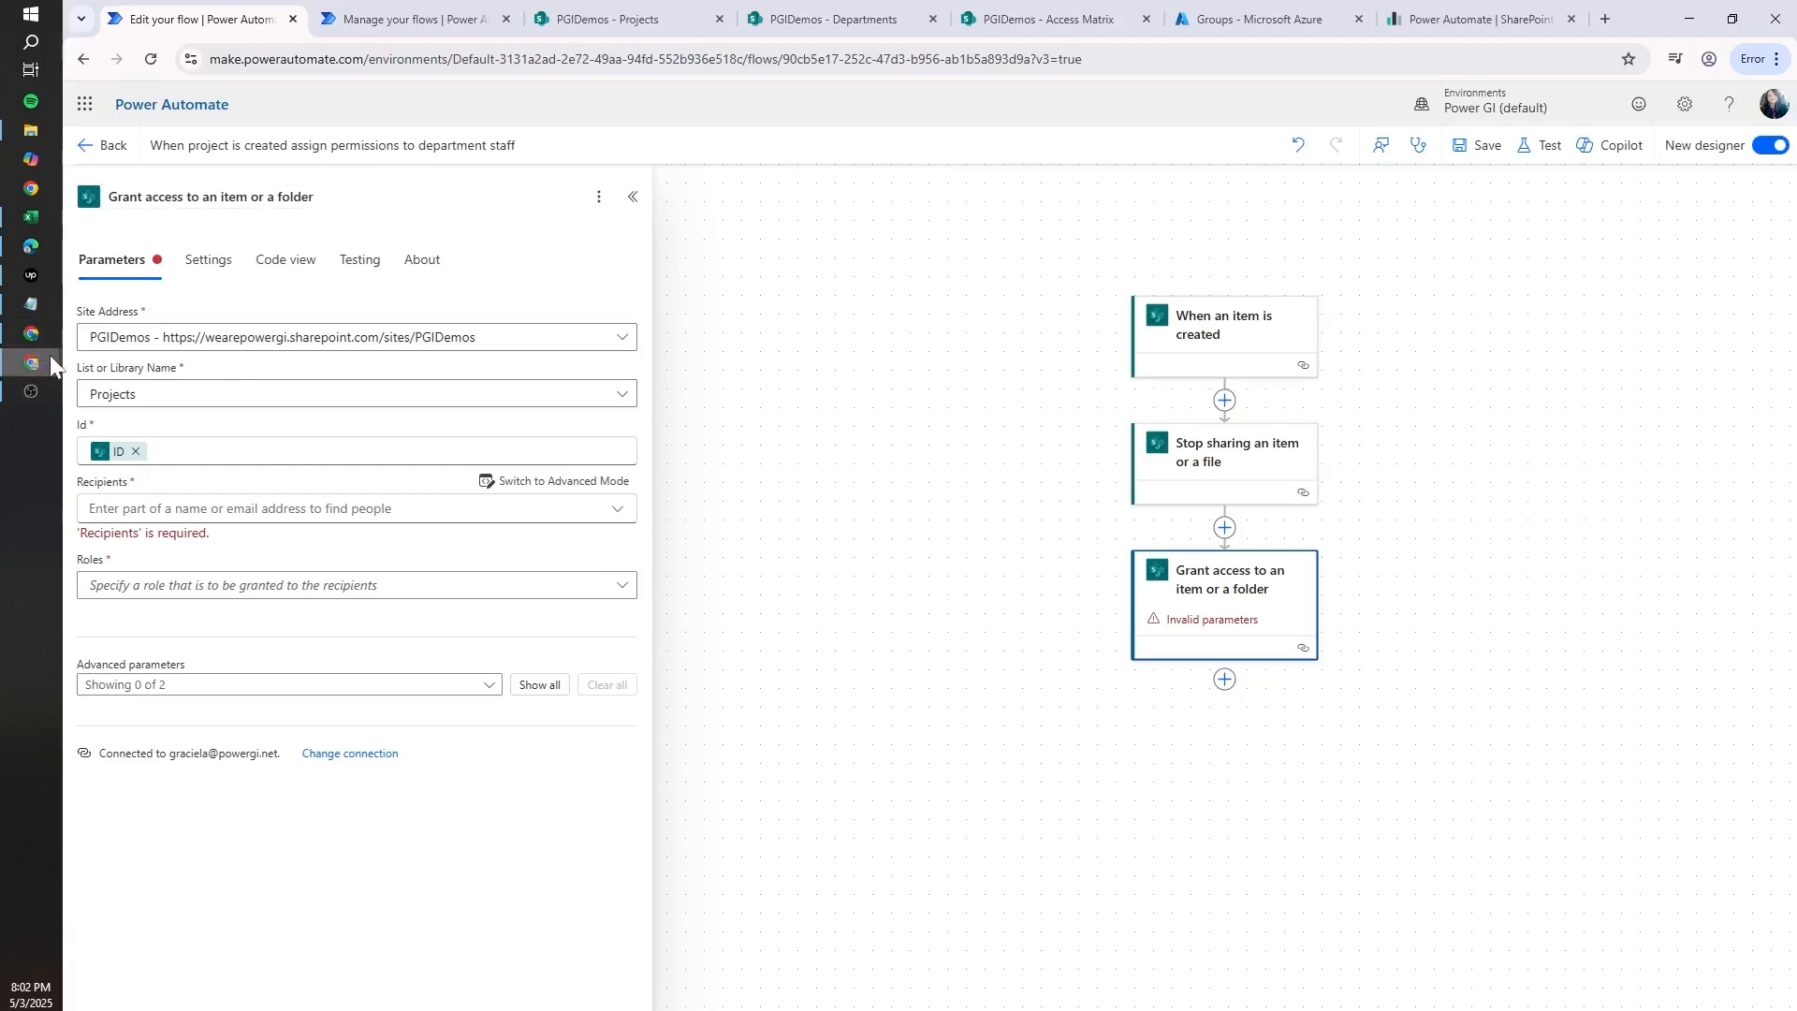
- Add a new item titled Test3 to the Projects list in the incognito session and save it
mouse_move(49, 356)
mouse_move(31, 362)
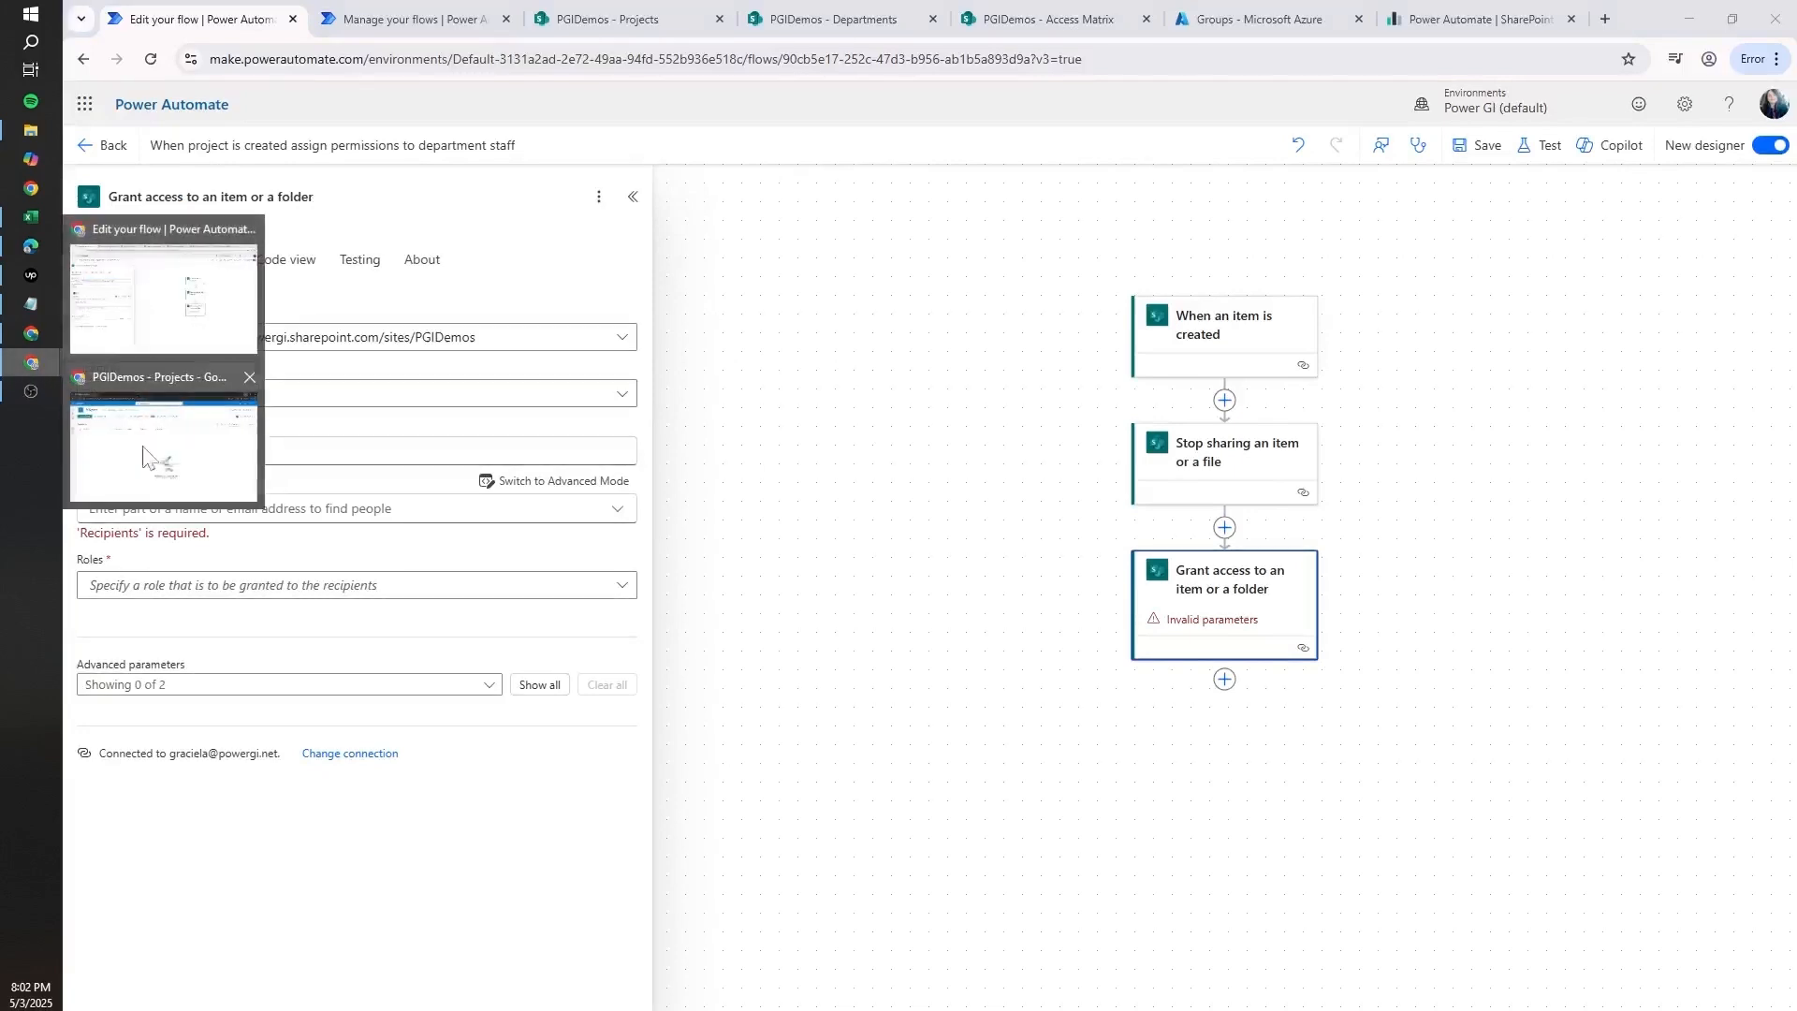
left_click(193, 328)
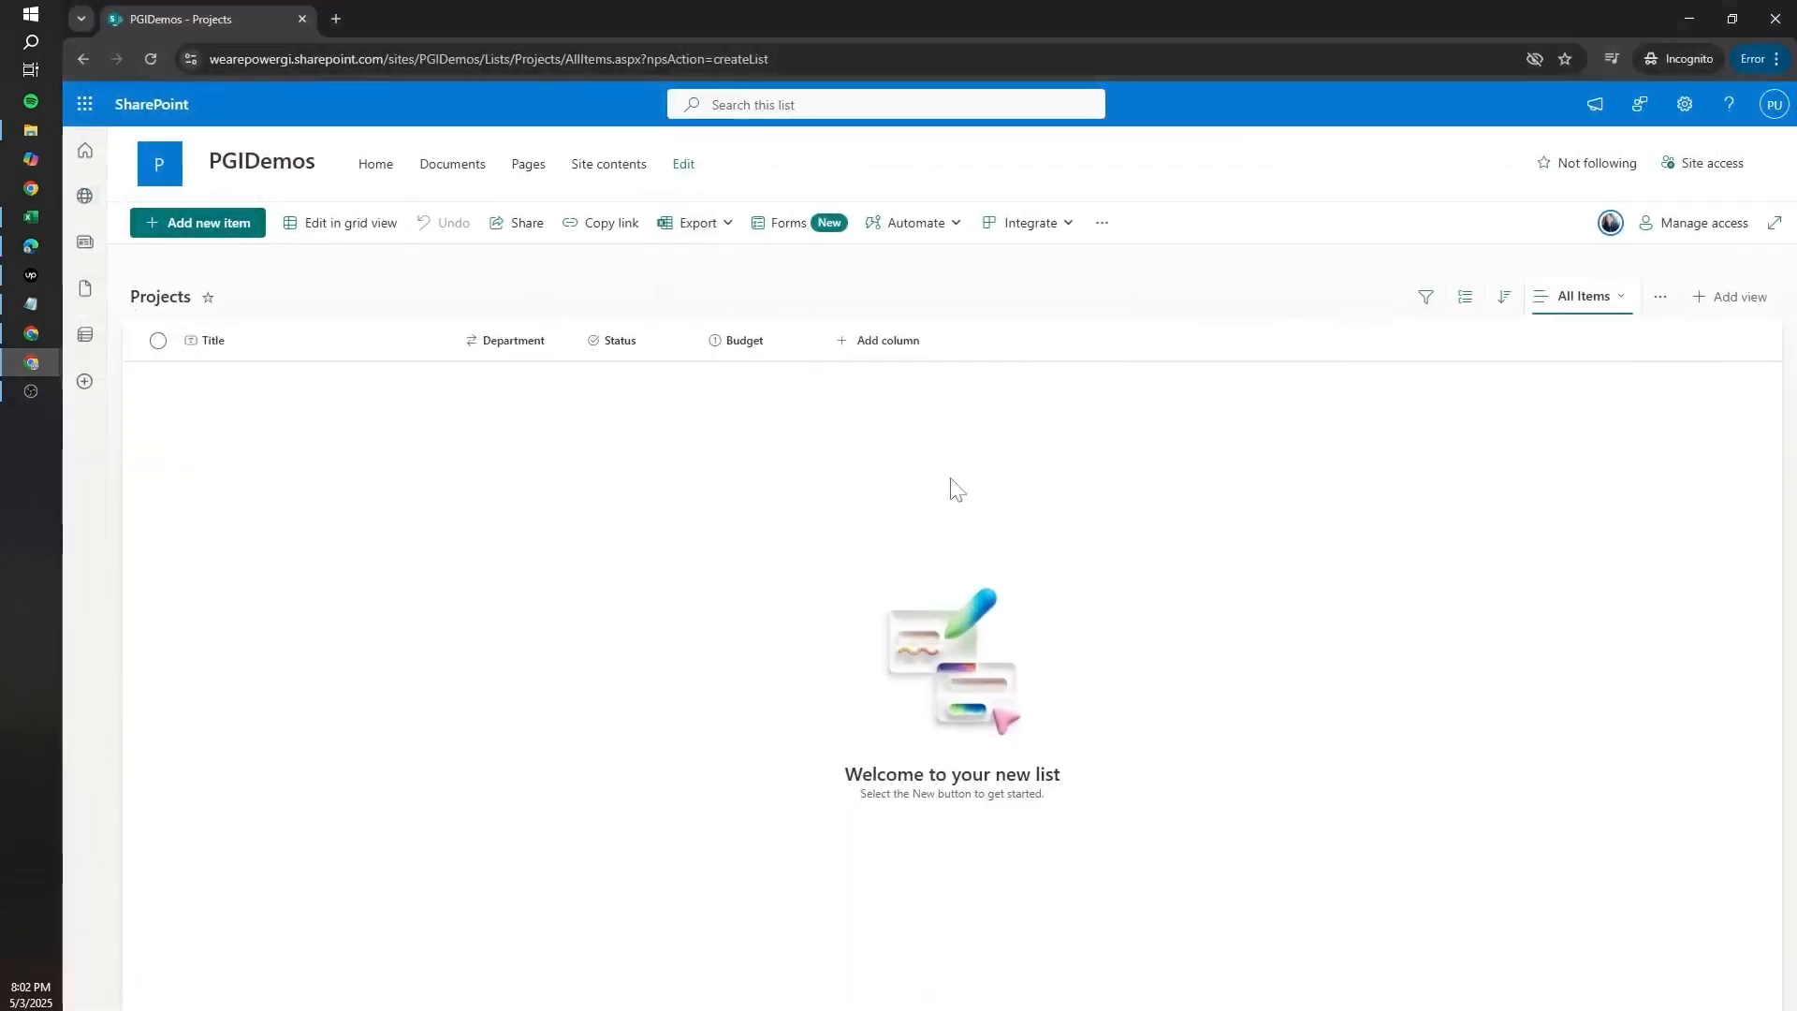
left_click(255, 223)
type("Test3")
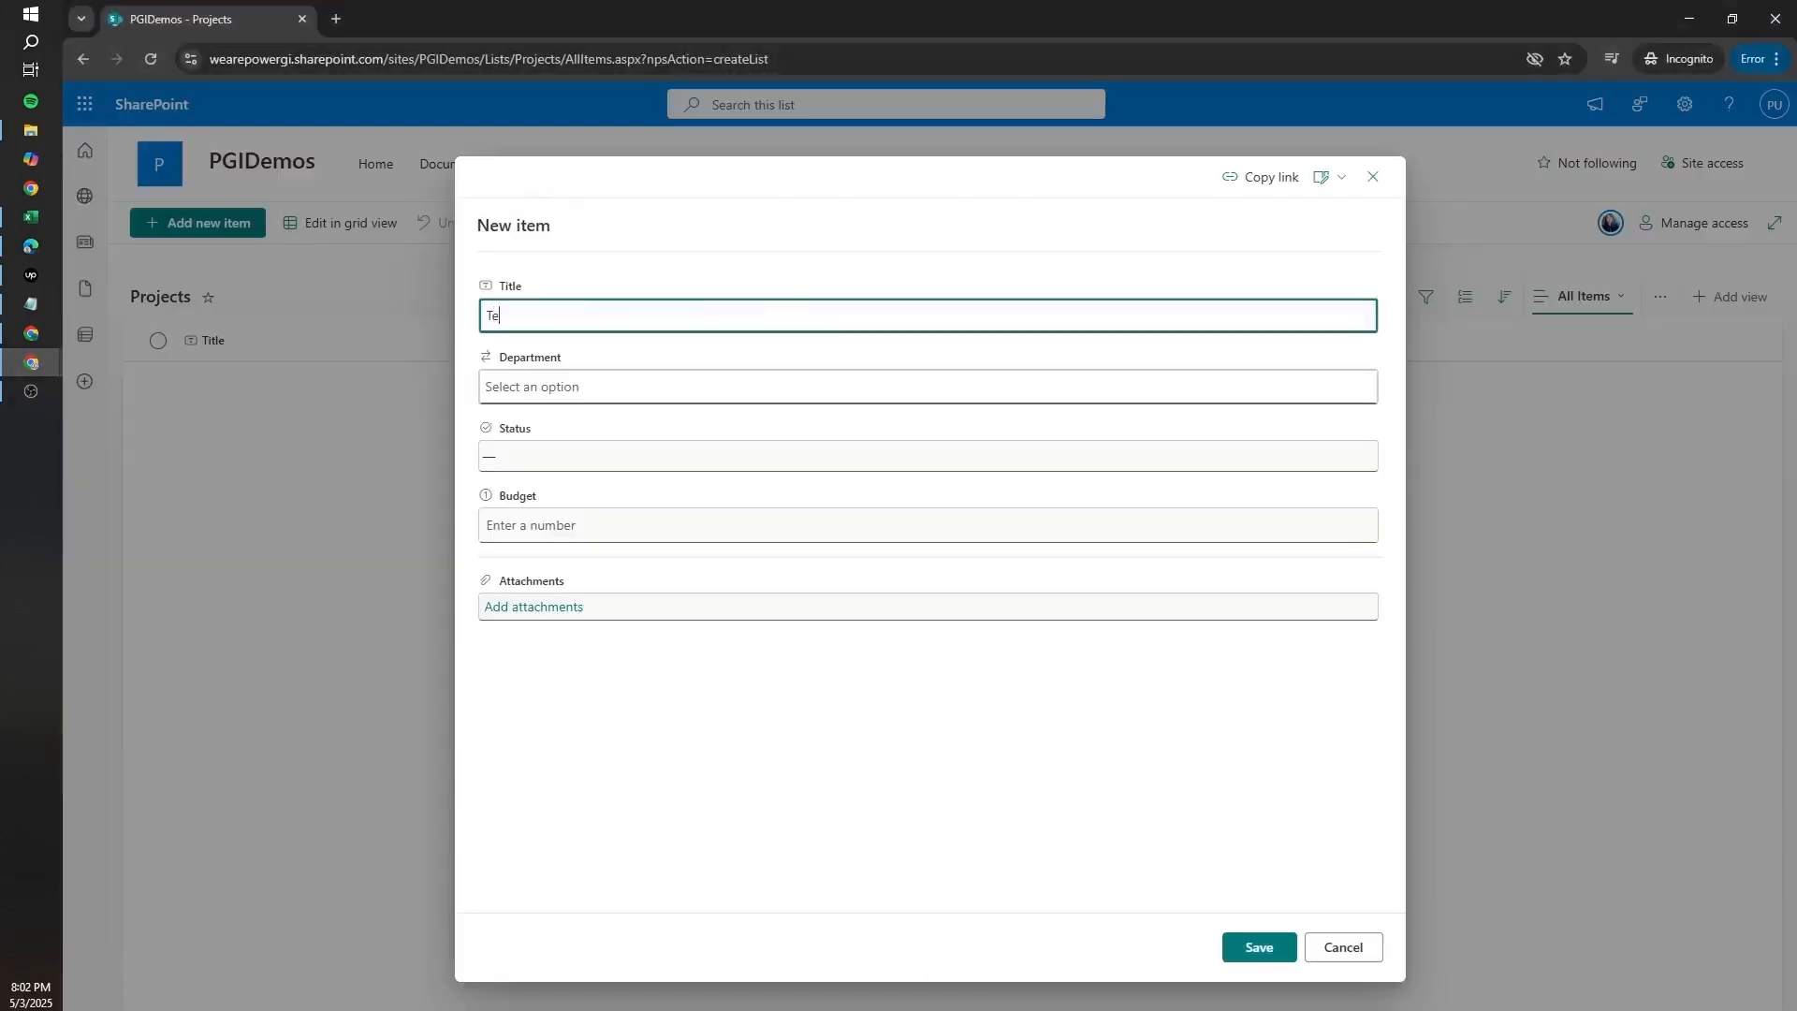
left_click(1285, 946)
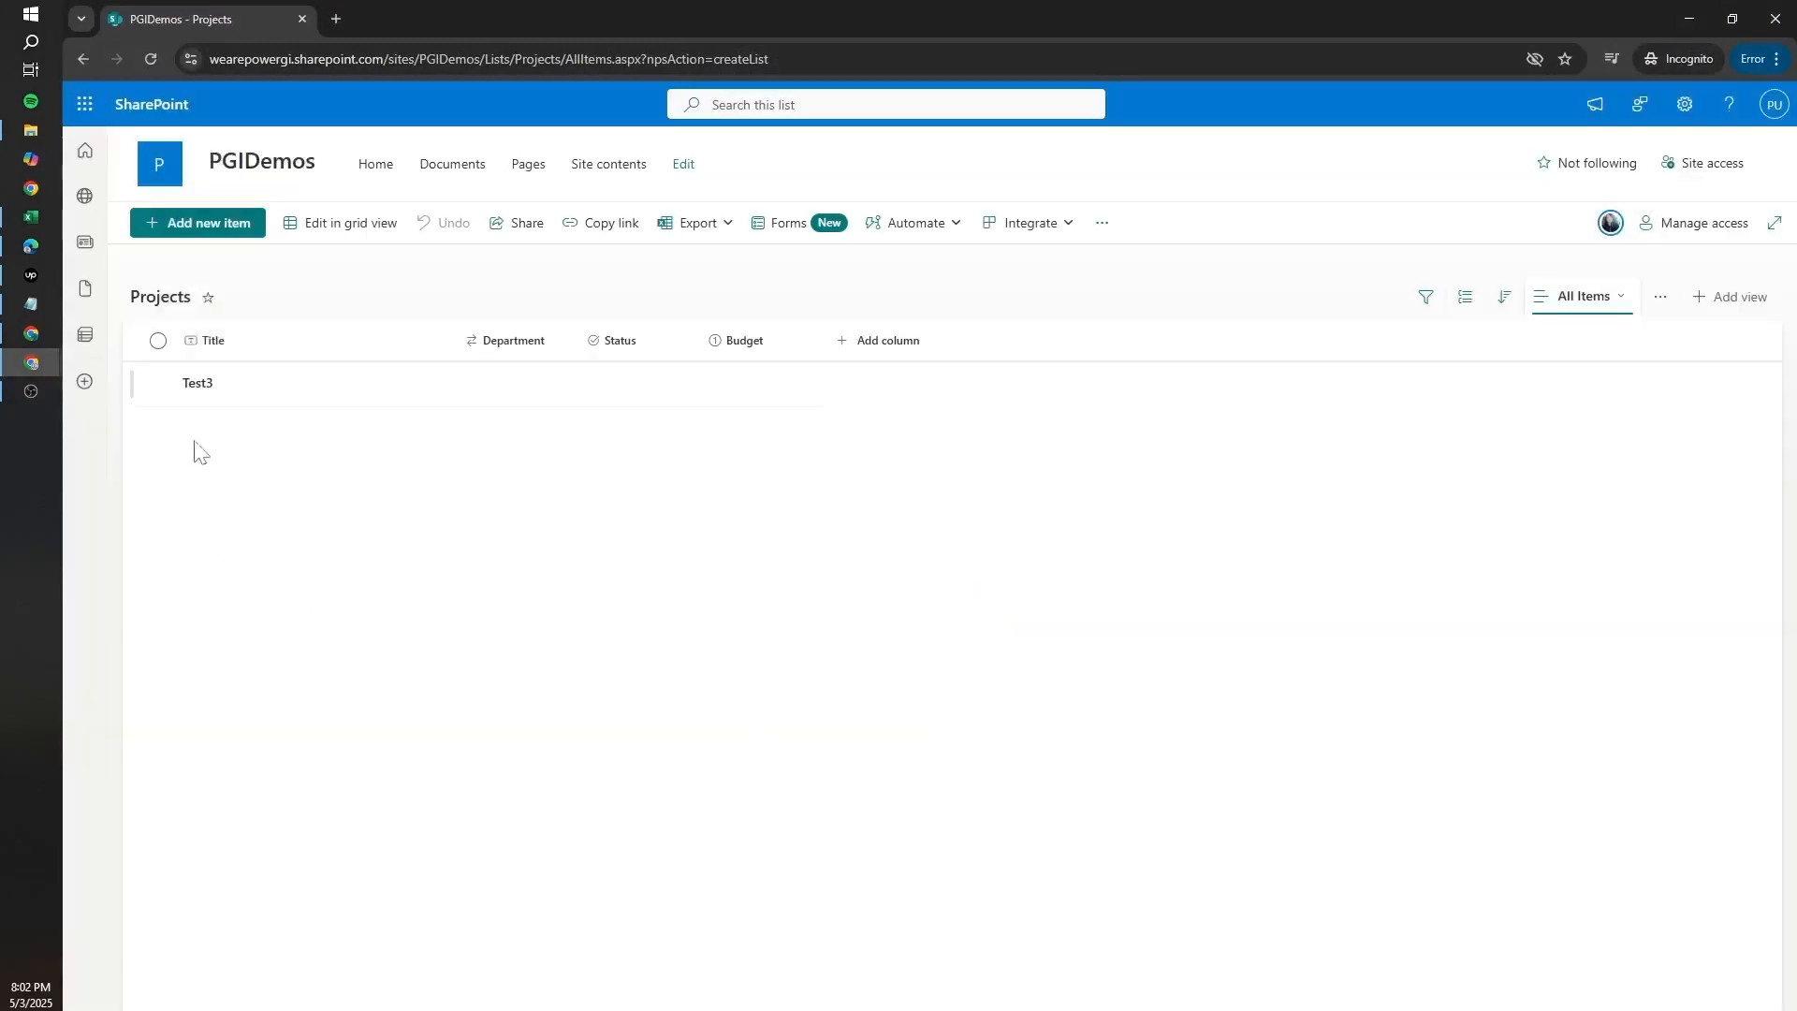
- Inspect which people and groups have access to the Test3 item in the incognito session
left_click(31, 362)
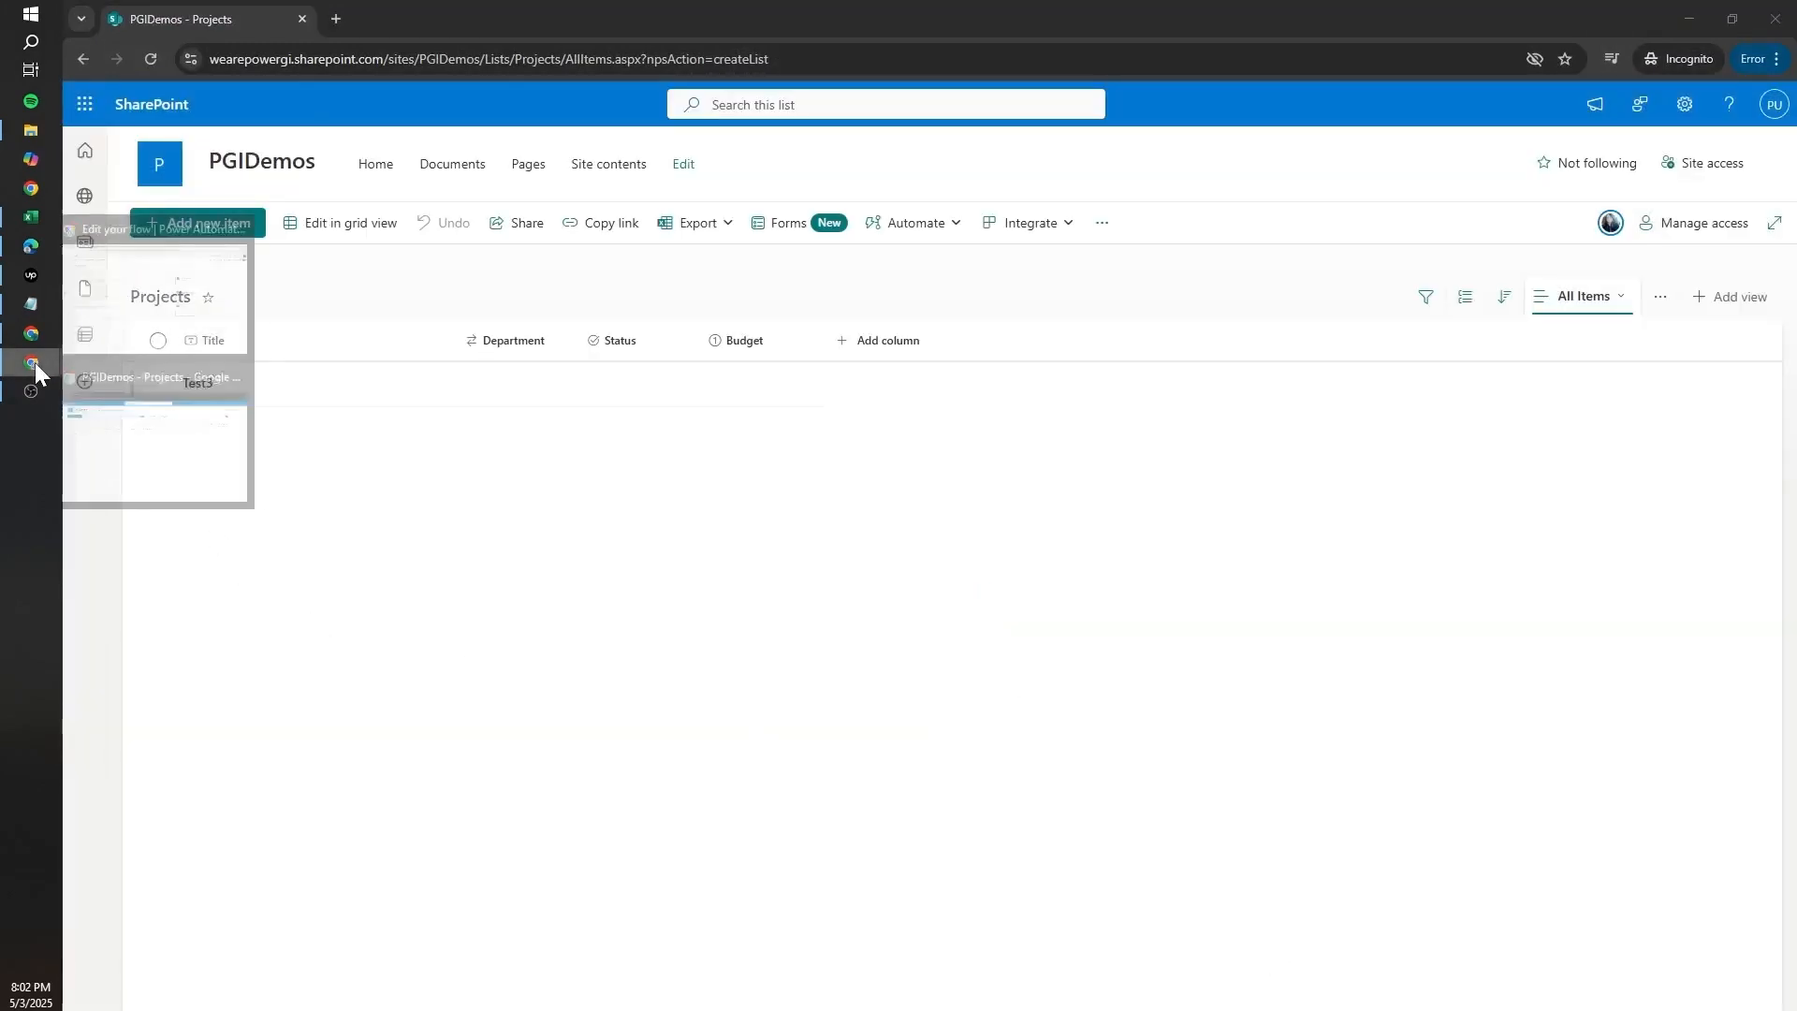
left_click(143, 412)
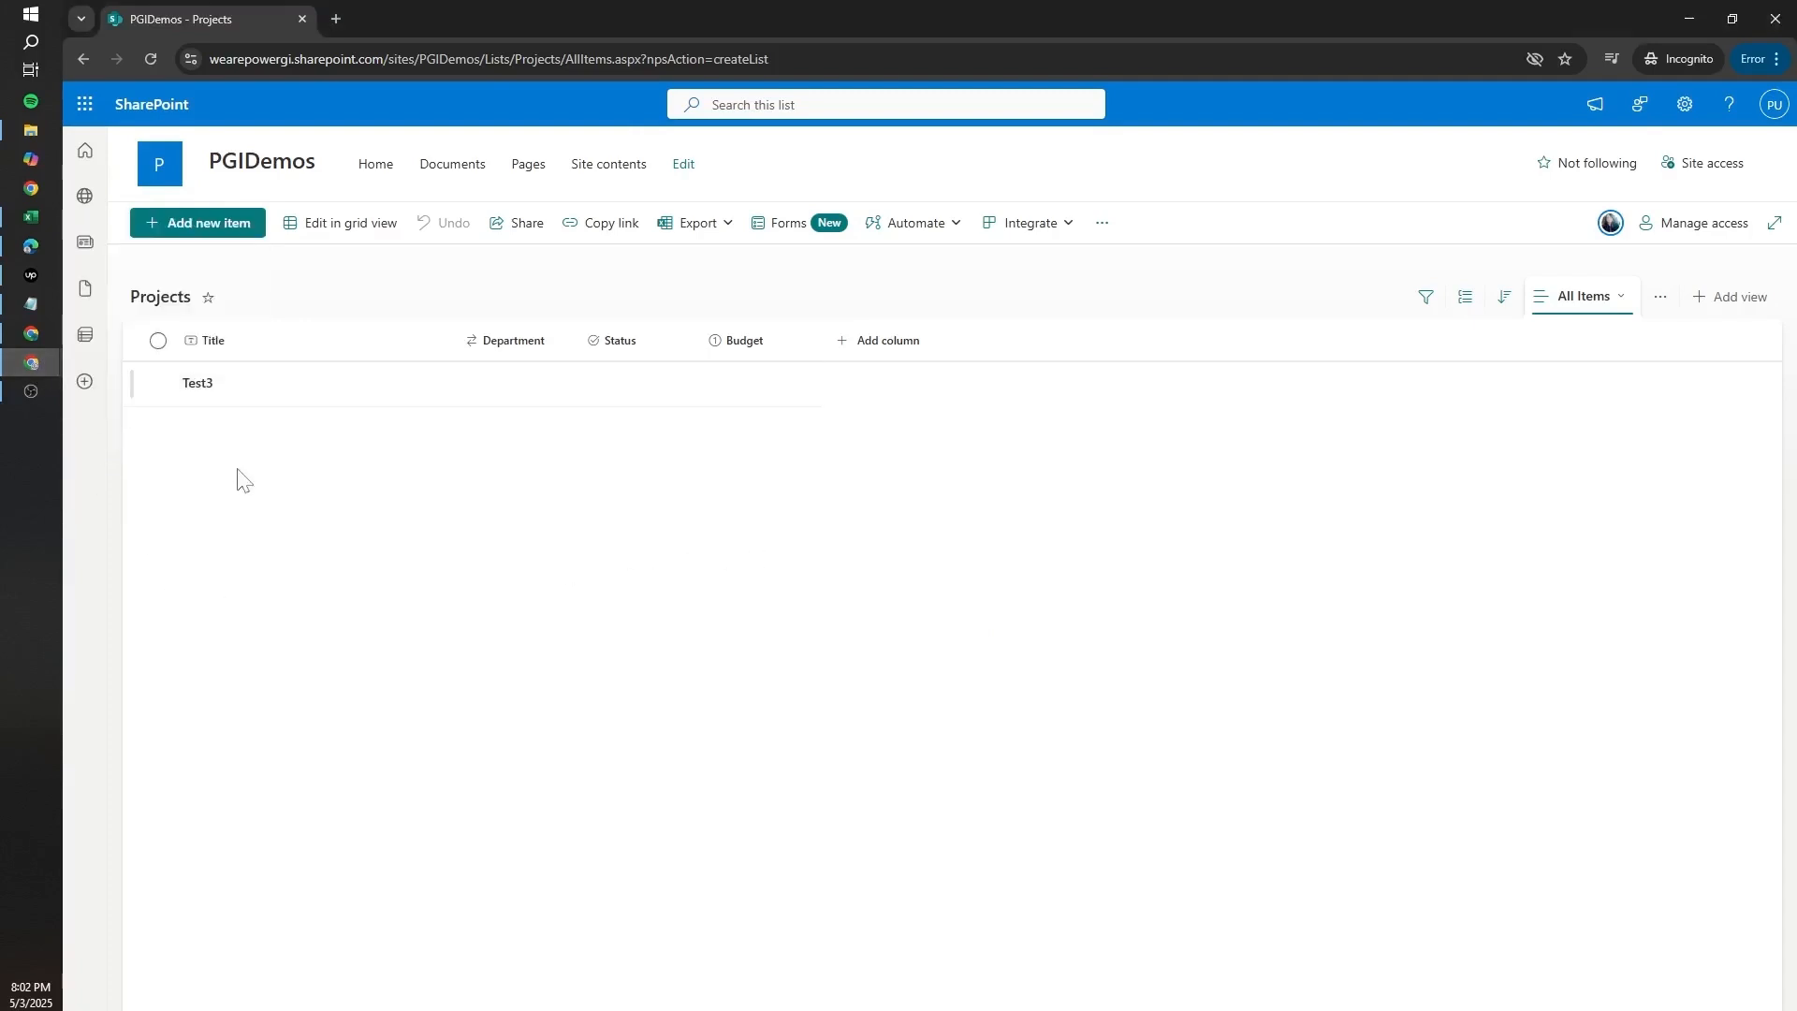
right_click(284, 401)
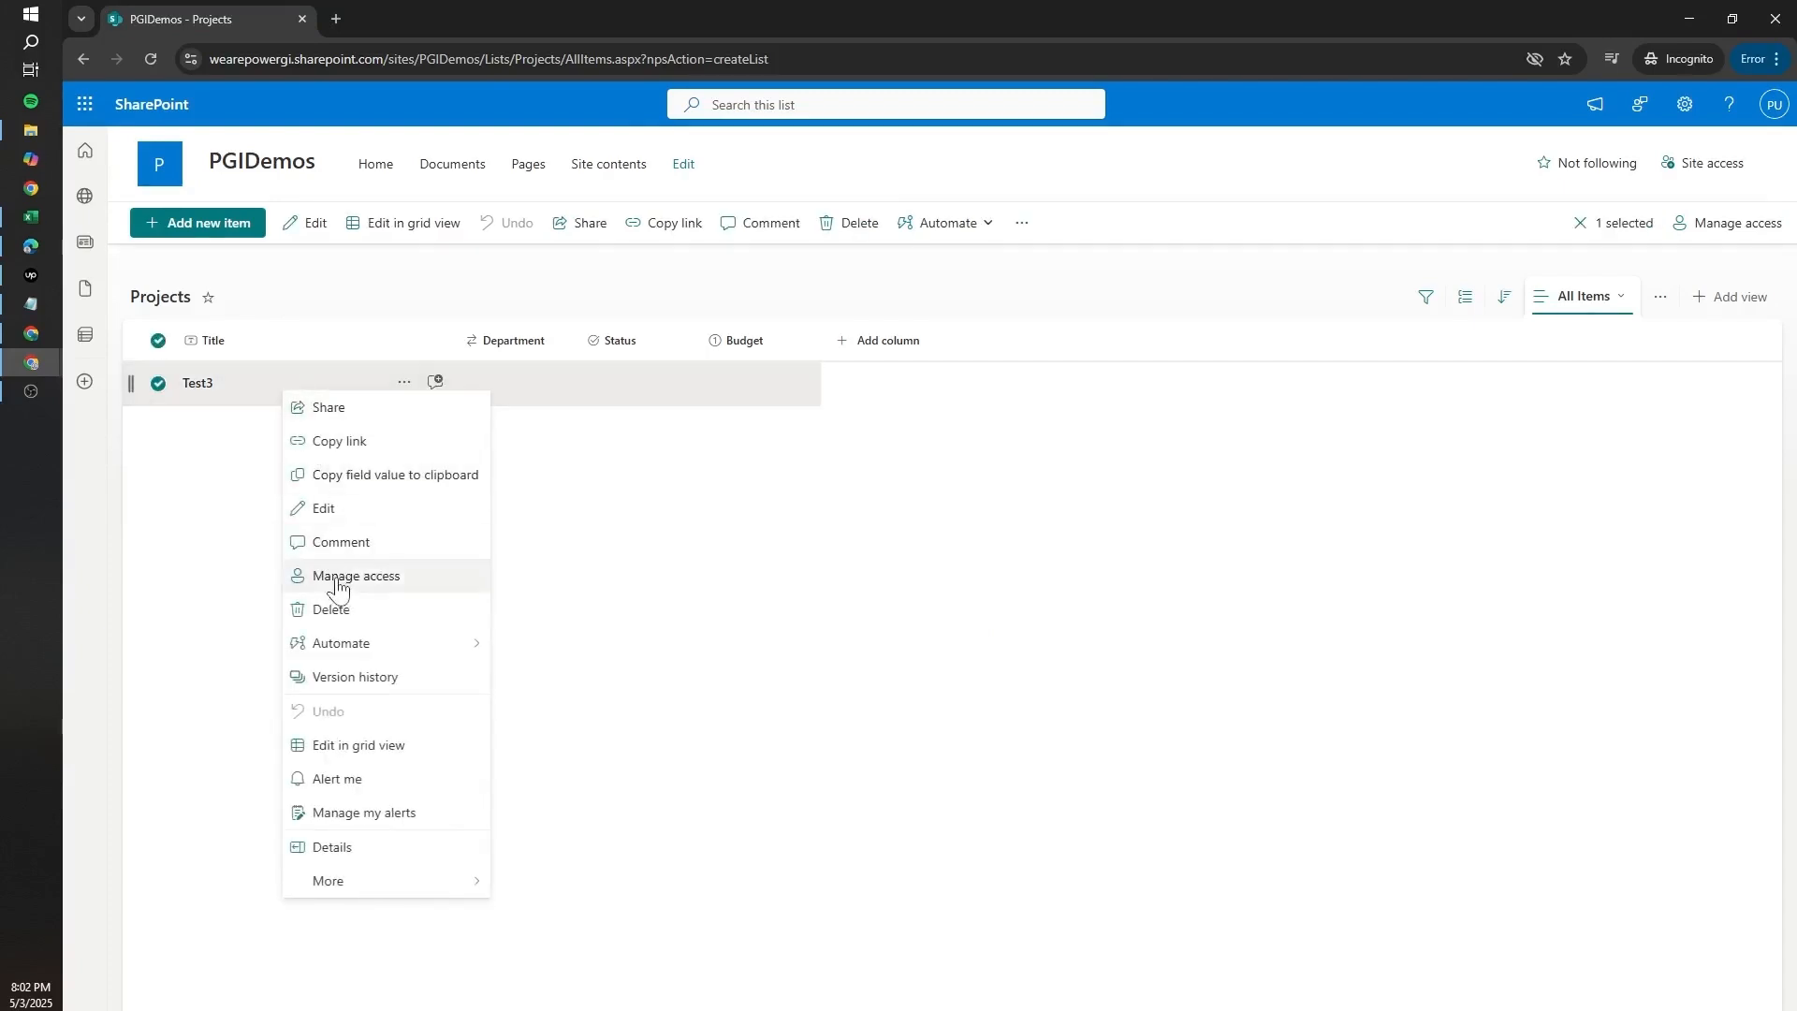
left_click(338, 581)
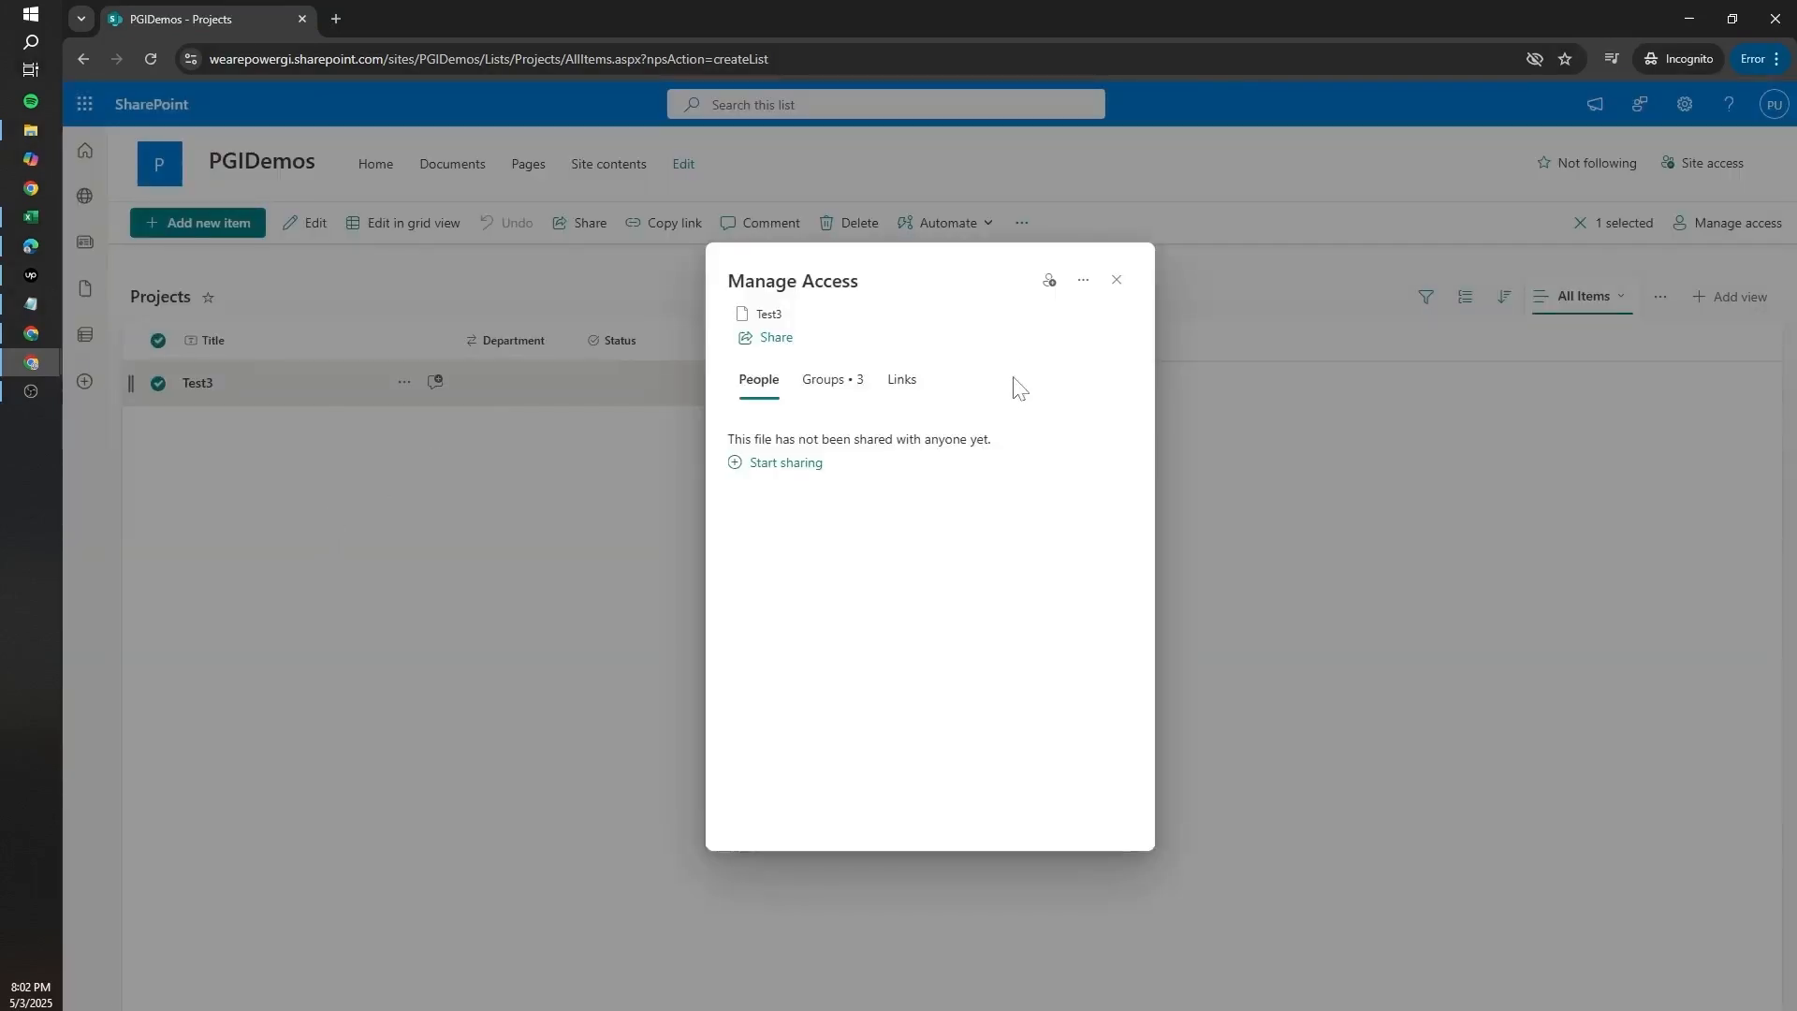
left_click(830, 378)
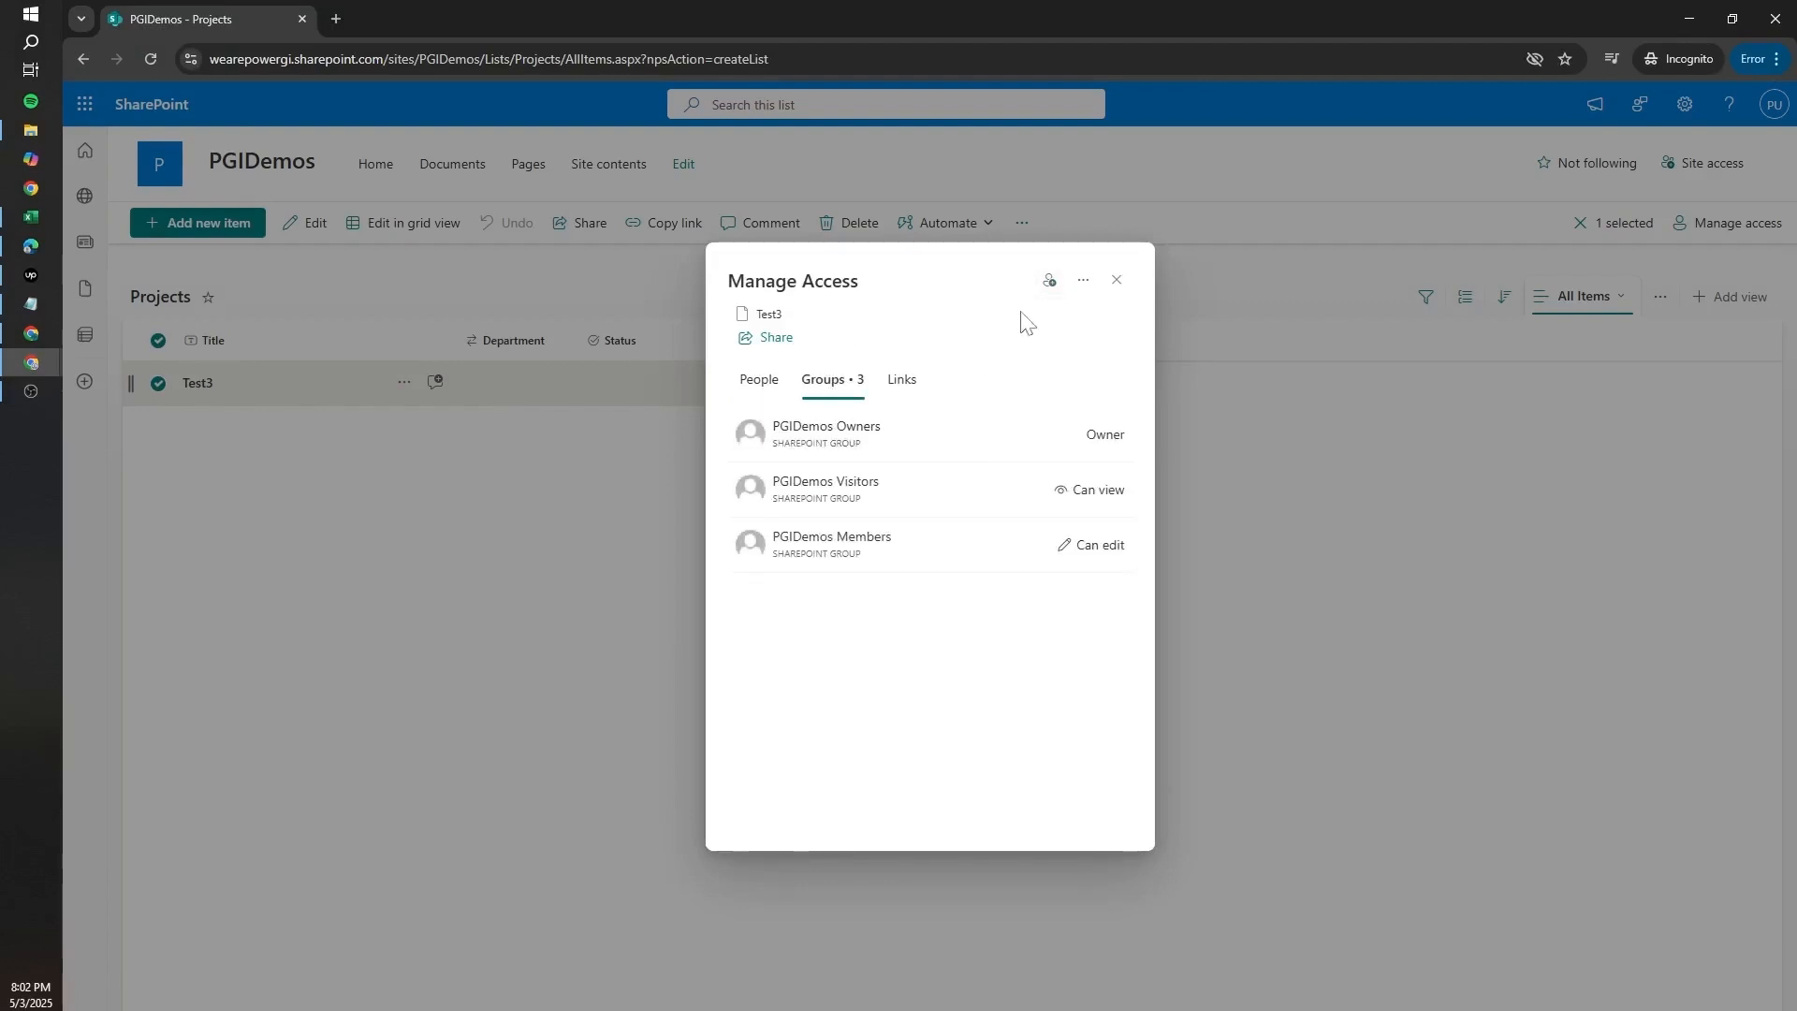
left_click(1115, 280)
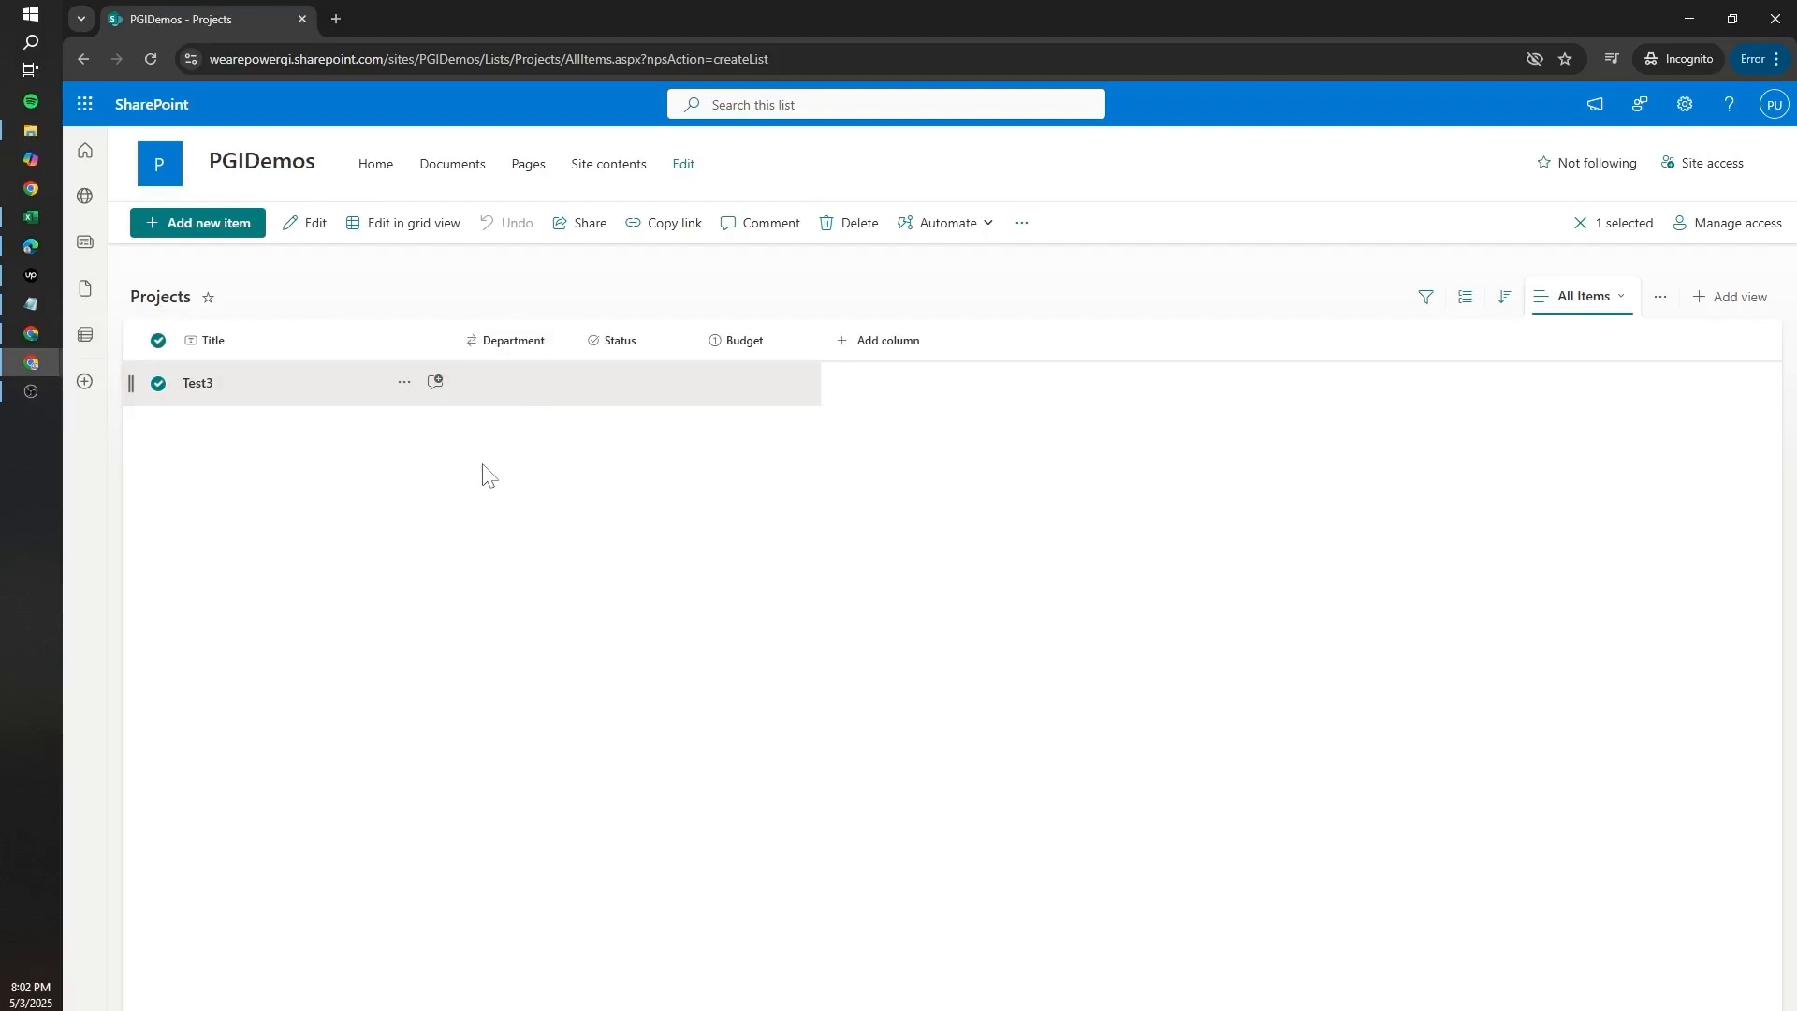
- Back in Power Automate, rename the Grant access to an item or a folder action as "Grant access to creator"
left_click(1677, 15)
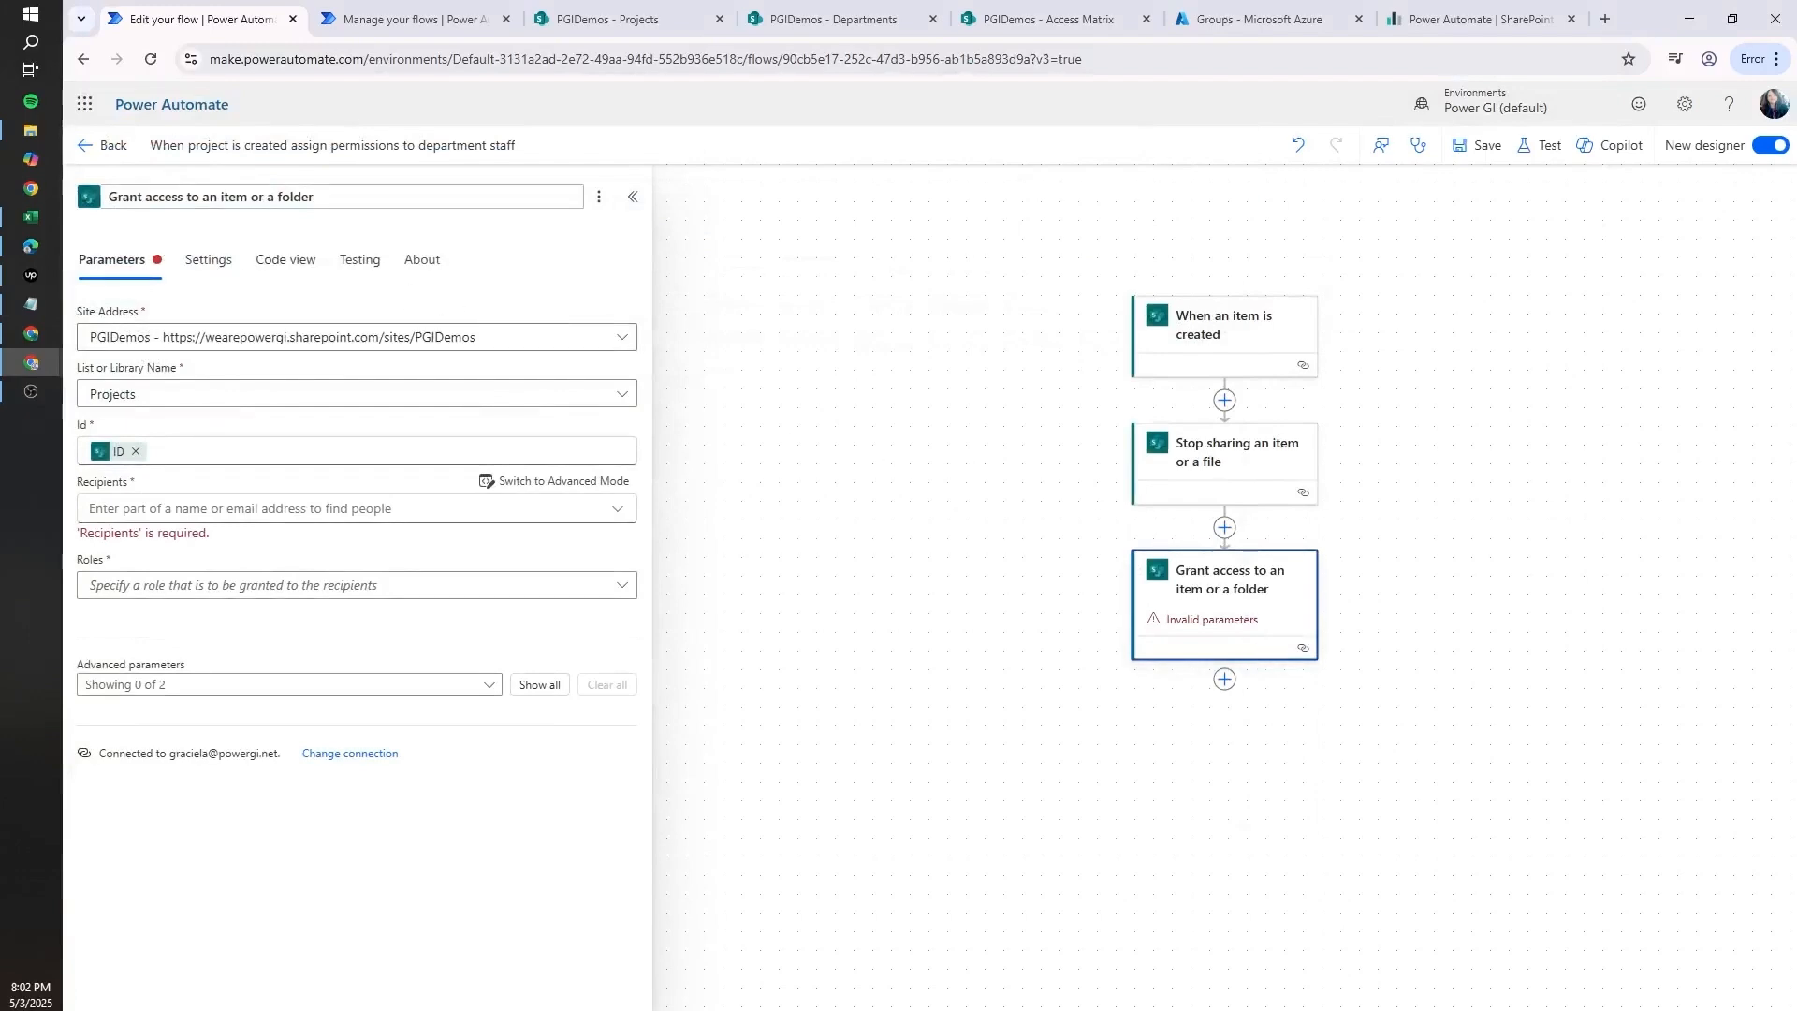
left_click_drag(187, 196, 315, 196)
type("t")
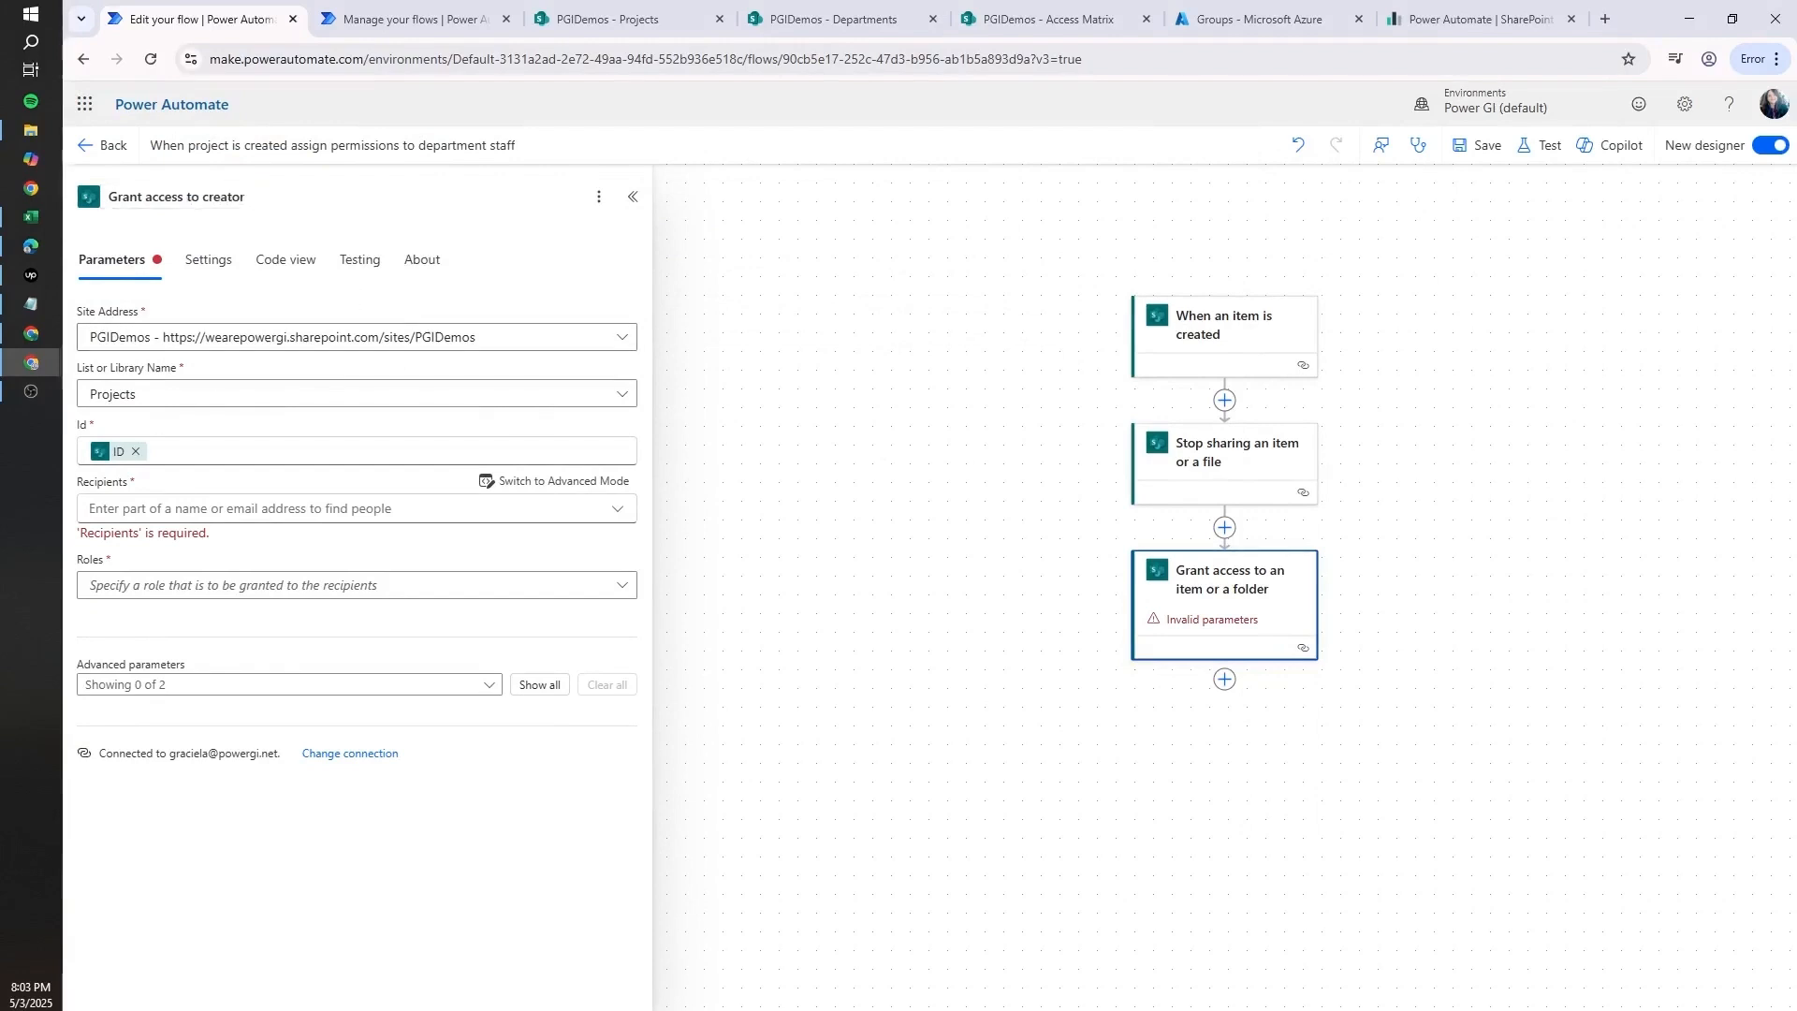
- Set the Grant access to creator action's recipients to the trigger's dynamic Created By Email and its role to Can view
left_click(131, 510)
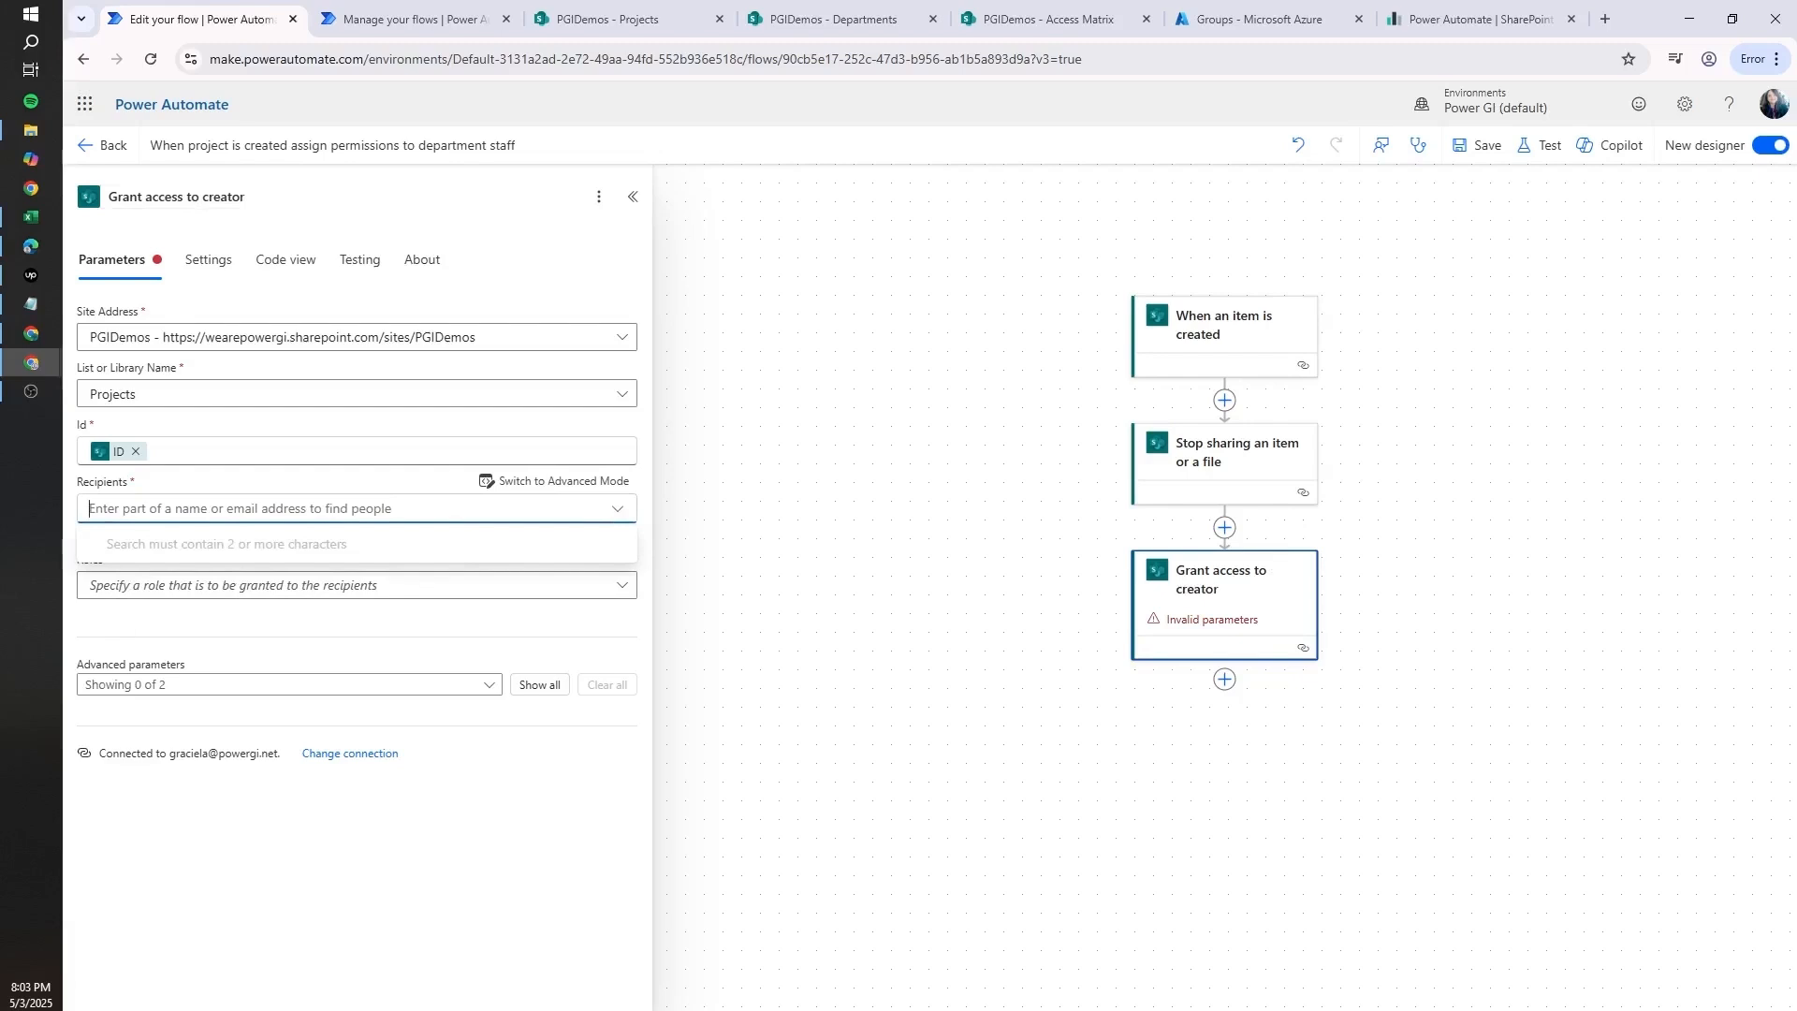
left_click(573, 493)
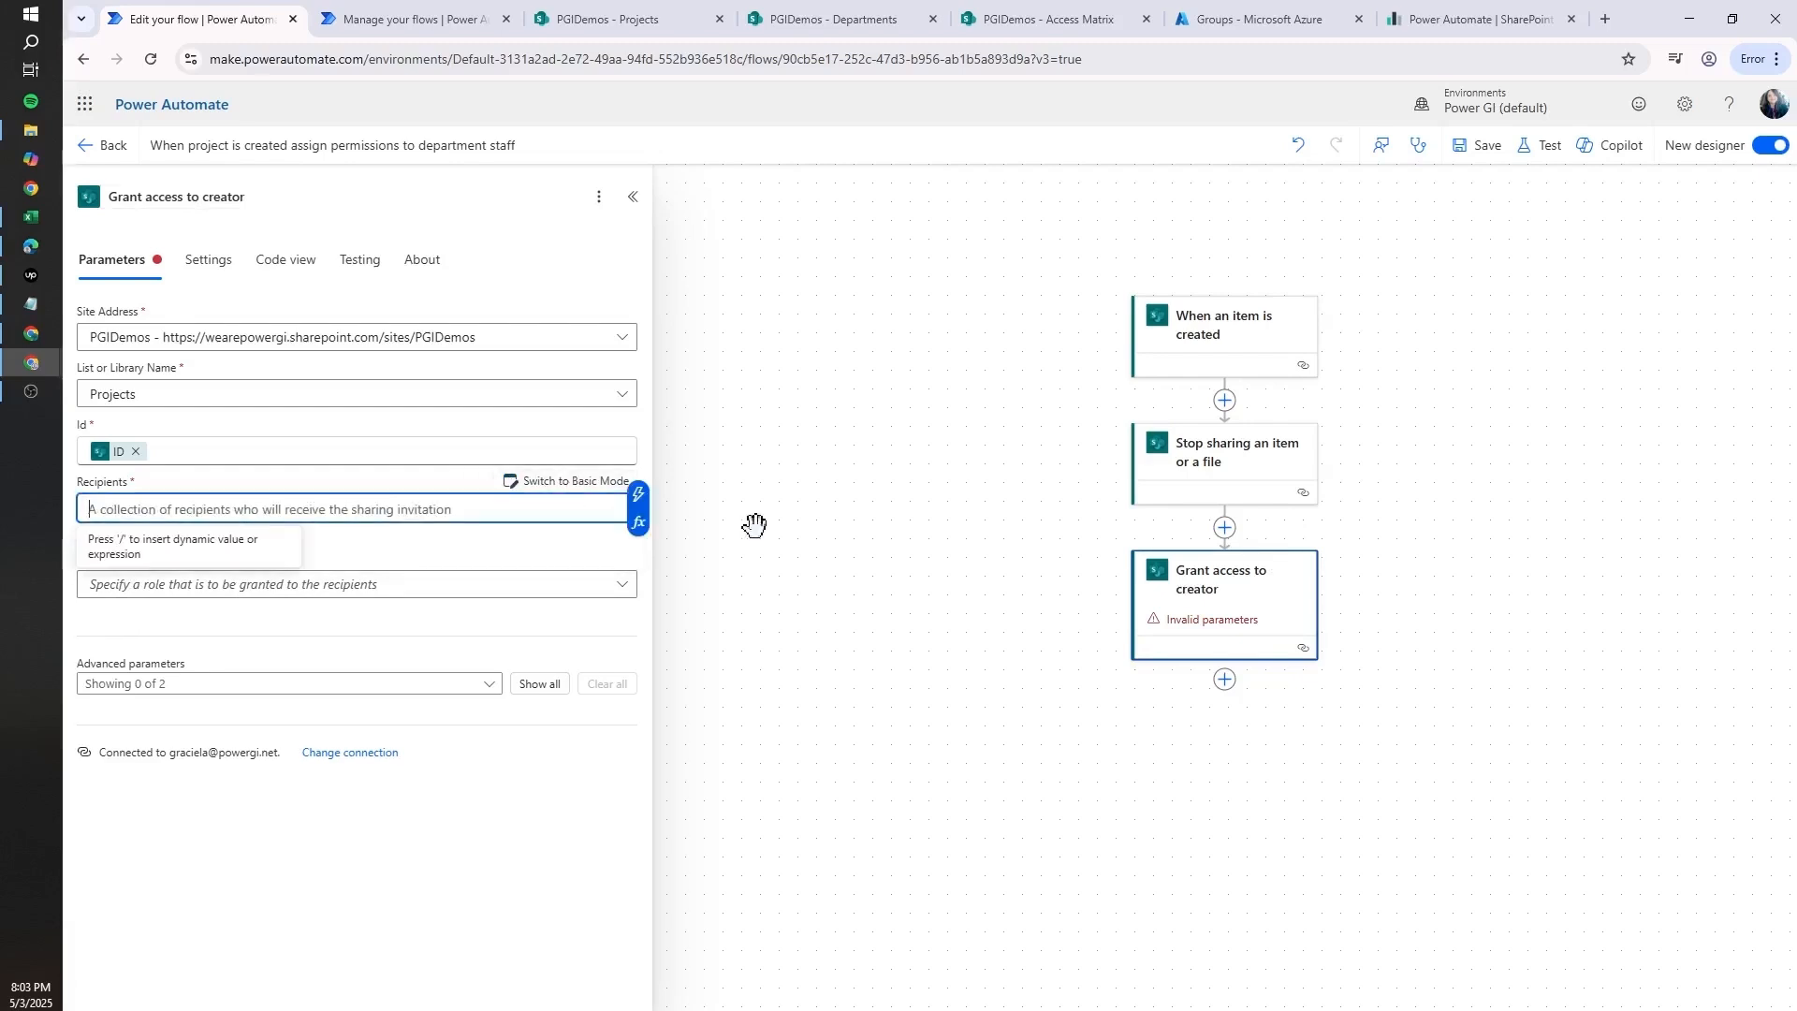
left_click(660, 524)
type("create")
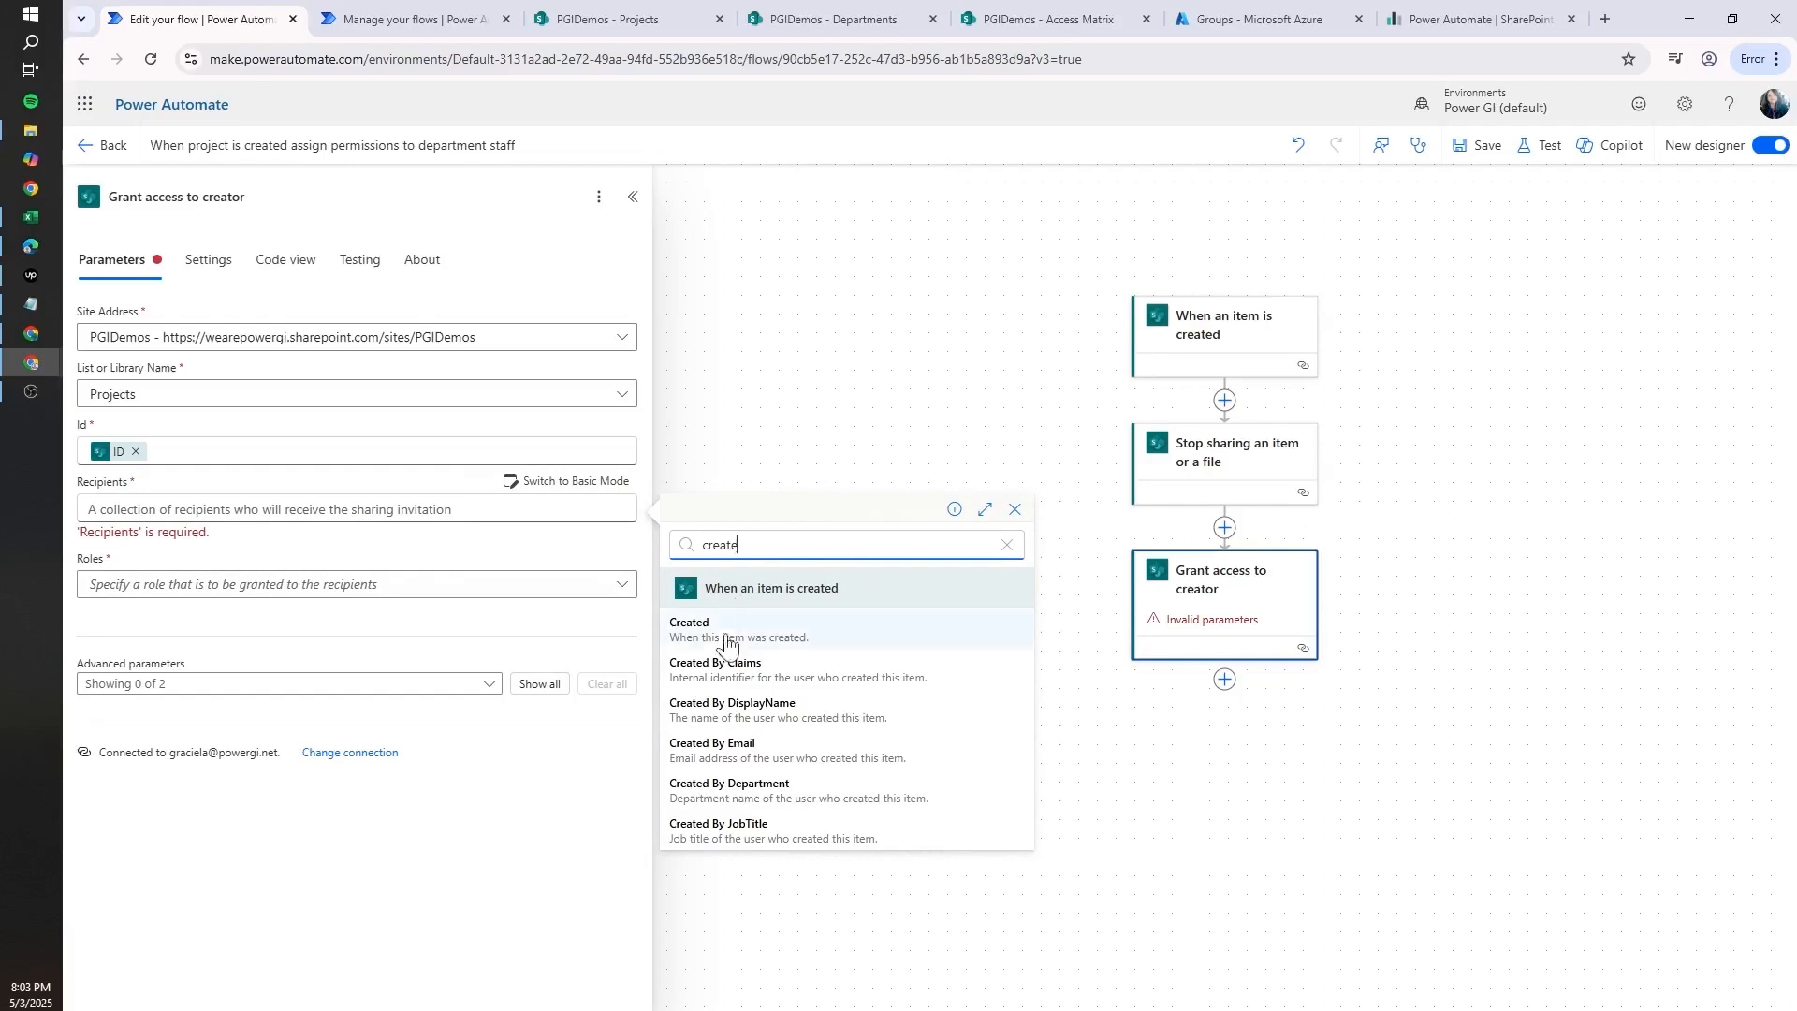
left_click(742, 755)
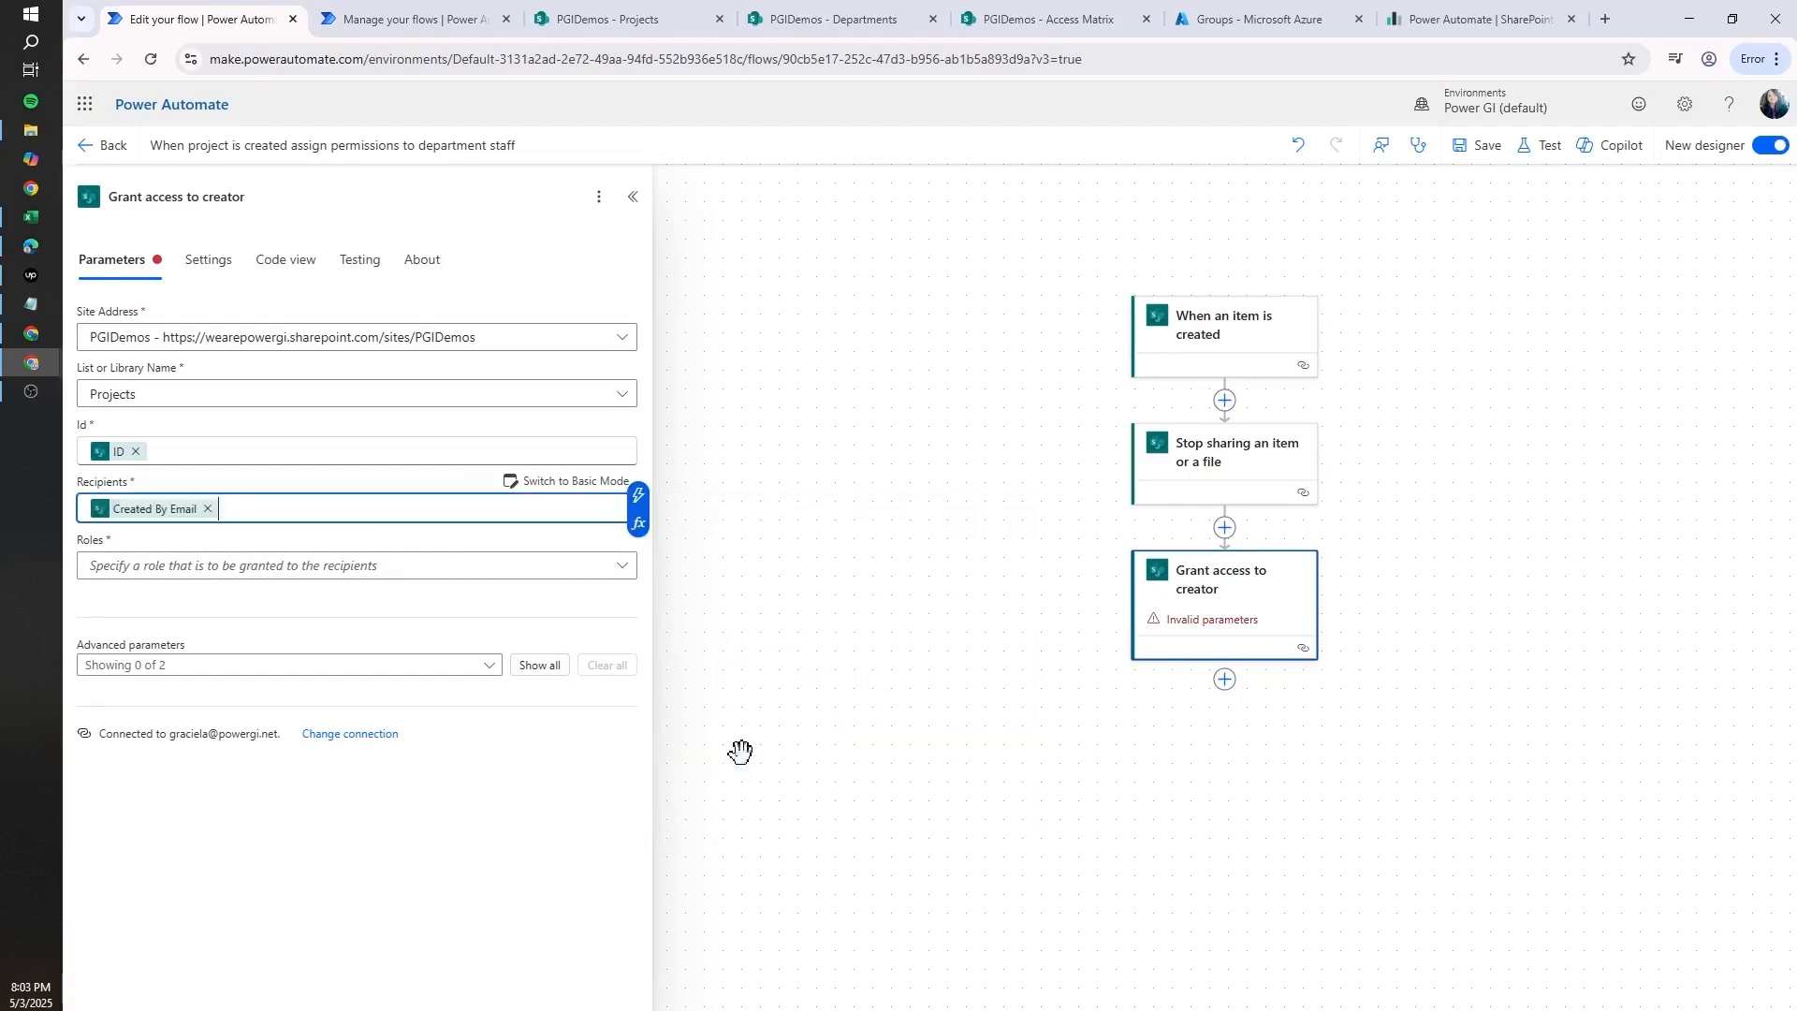
left_click(263, 569)
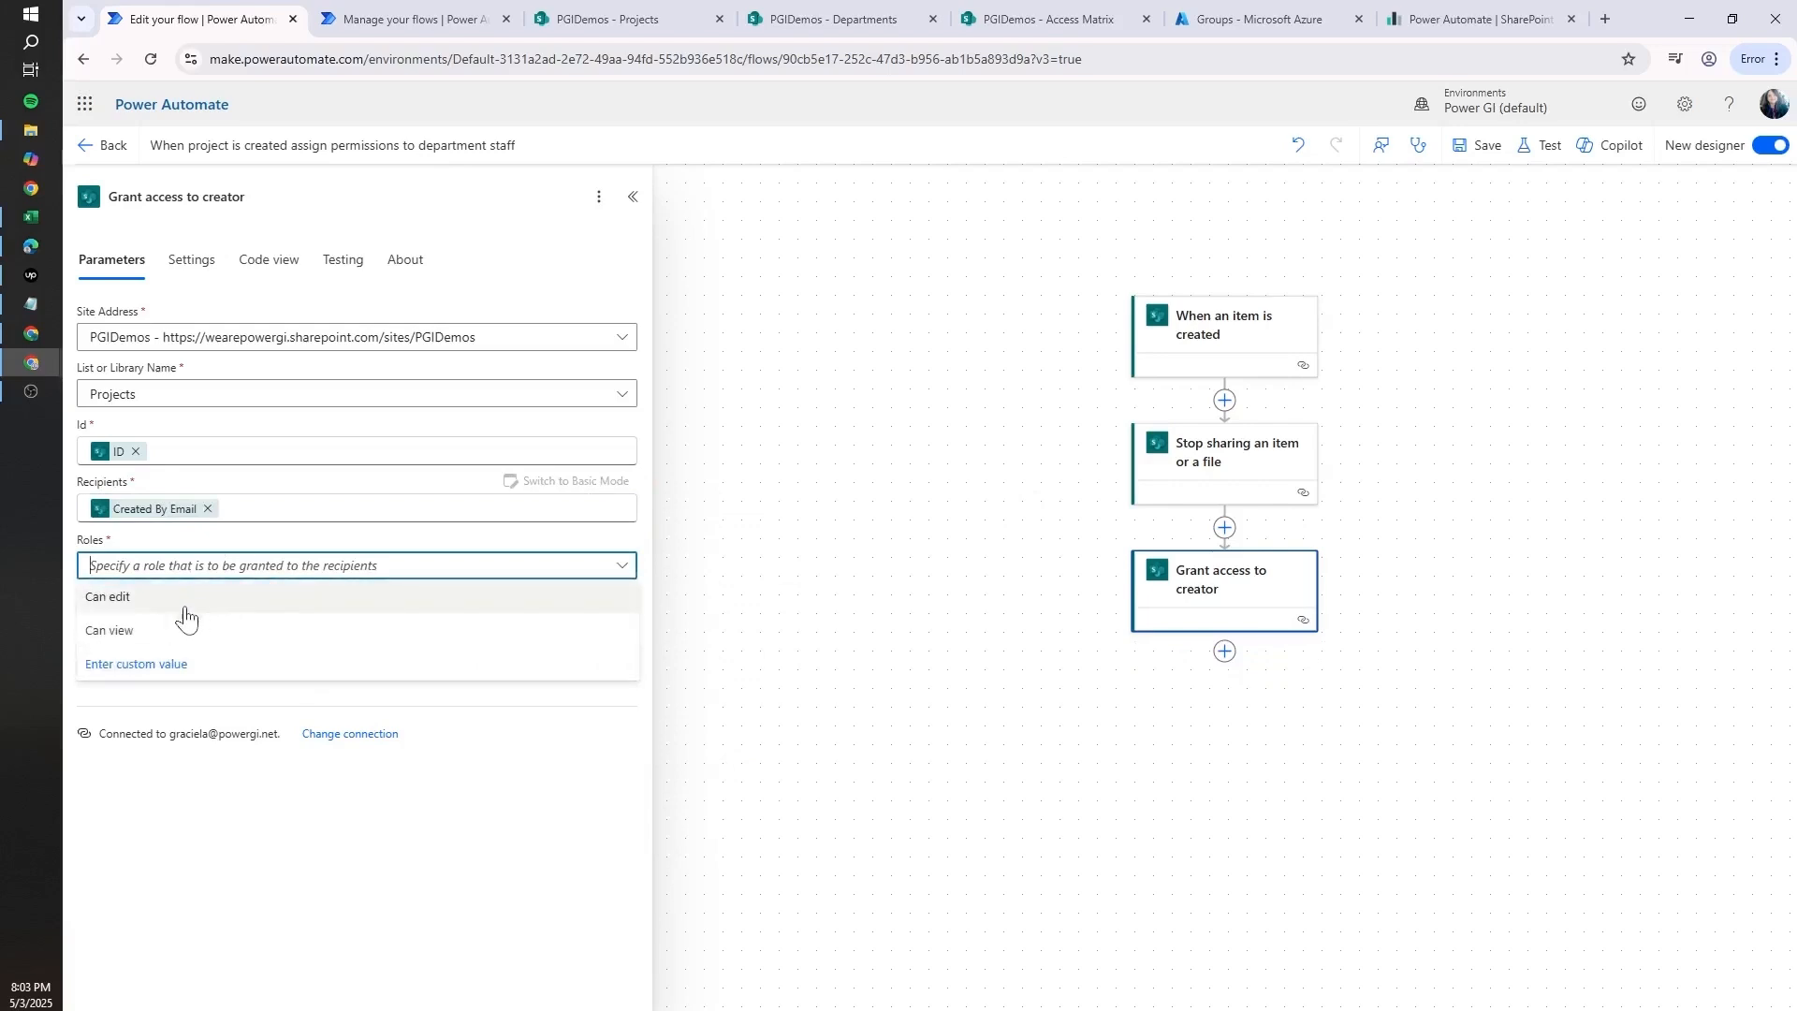
left_click(130, 633)
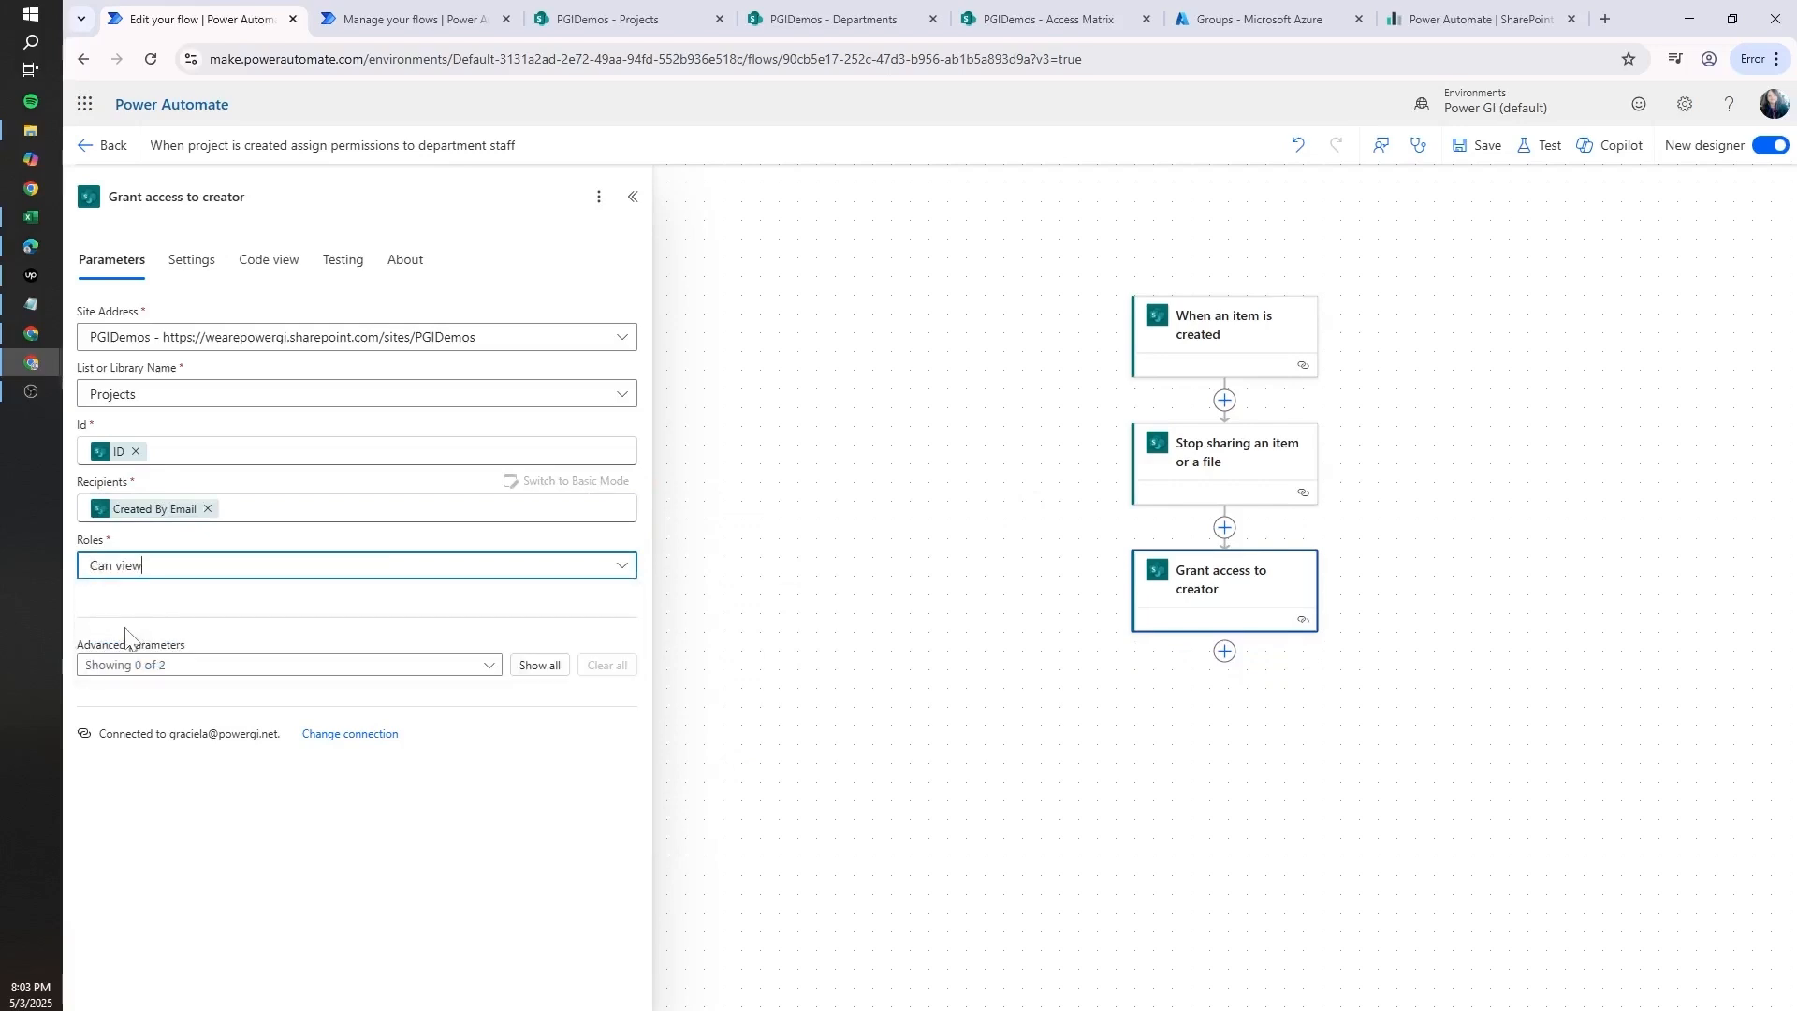
- Review the 0525 security groups in Azure and the role options available in the Grant access to creator action
left_click(1215, 10)
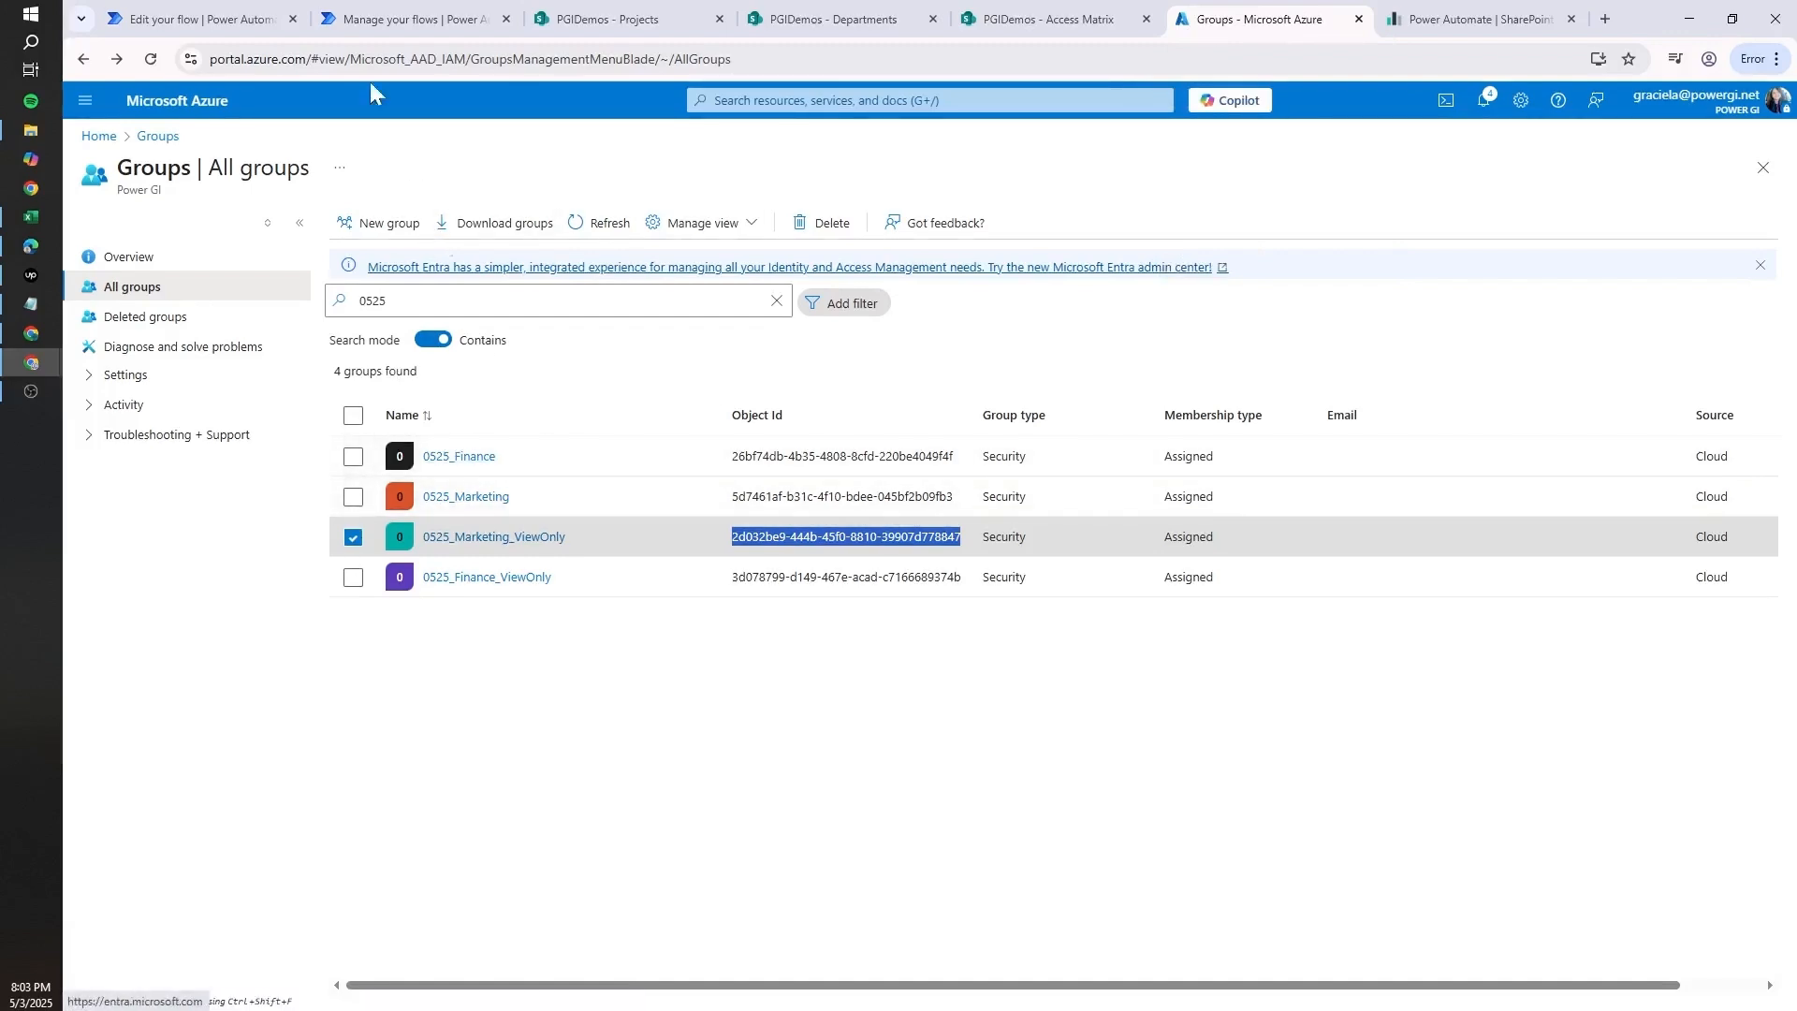
left_click(174, 11)
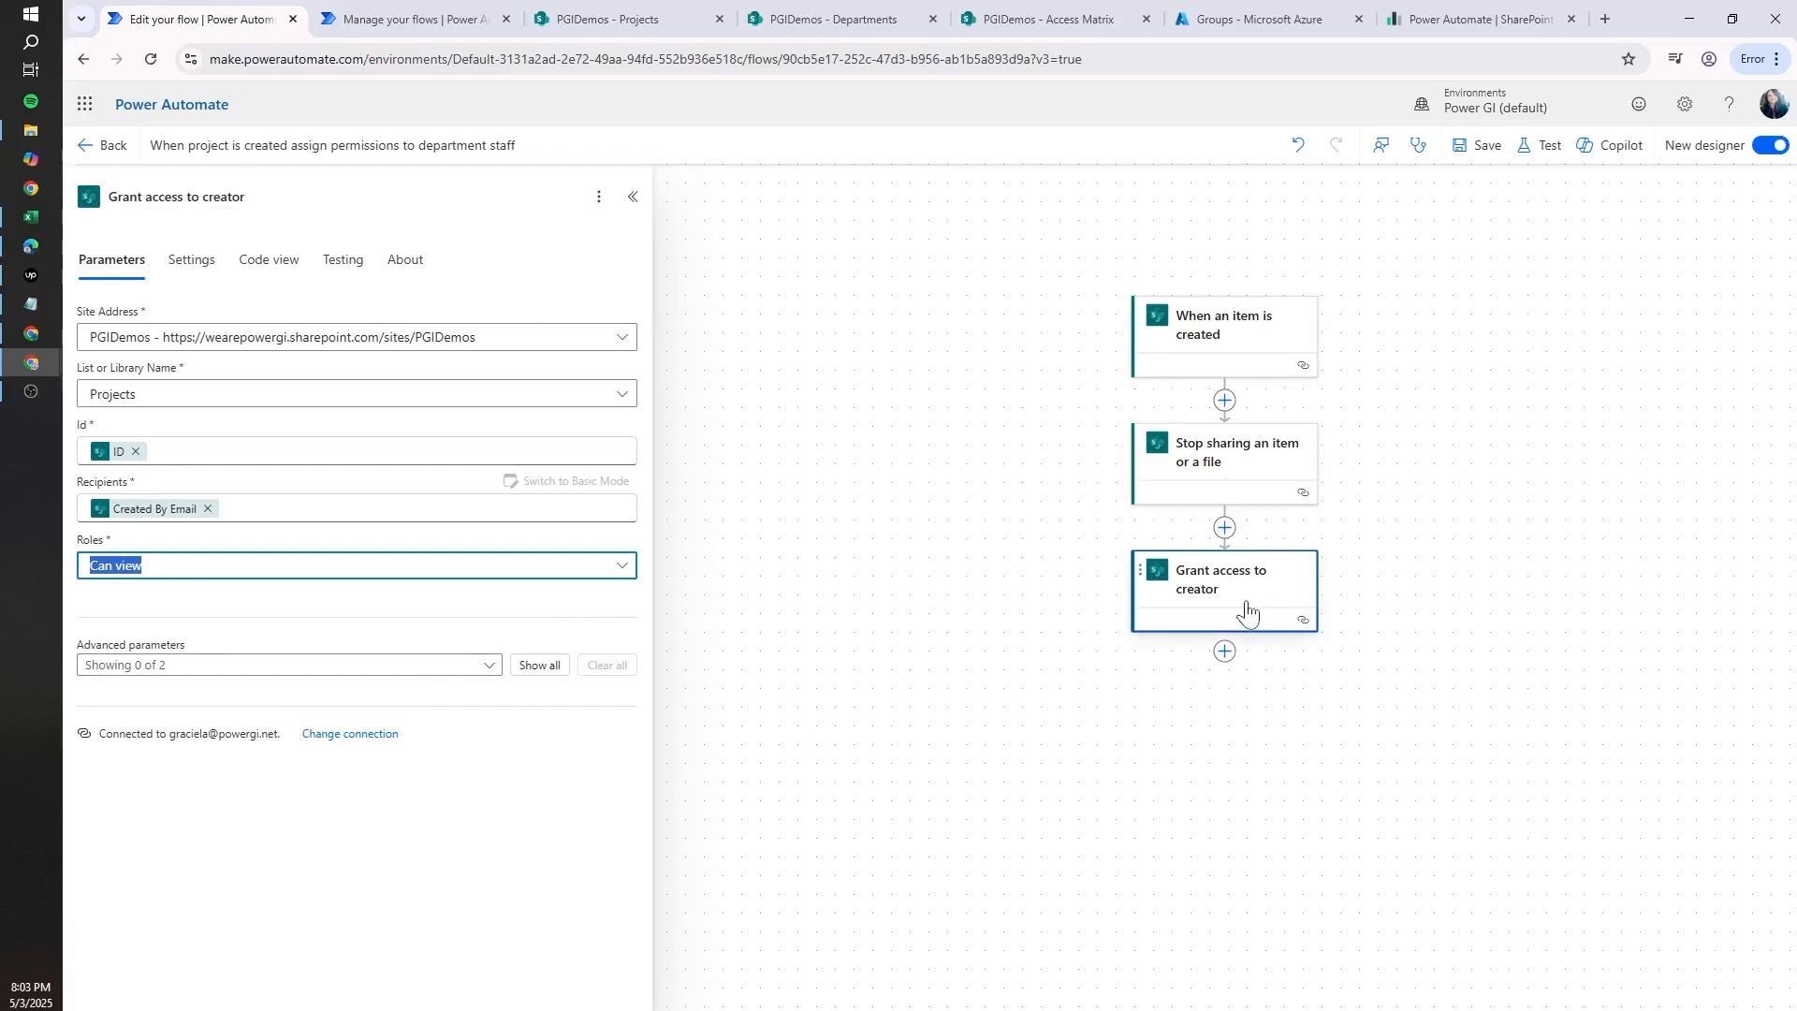
left_click(335, 562)
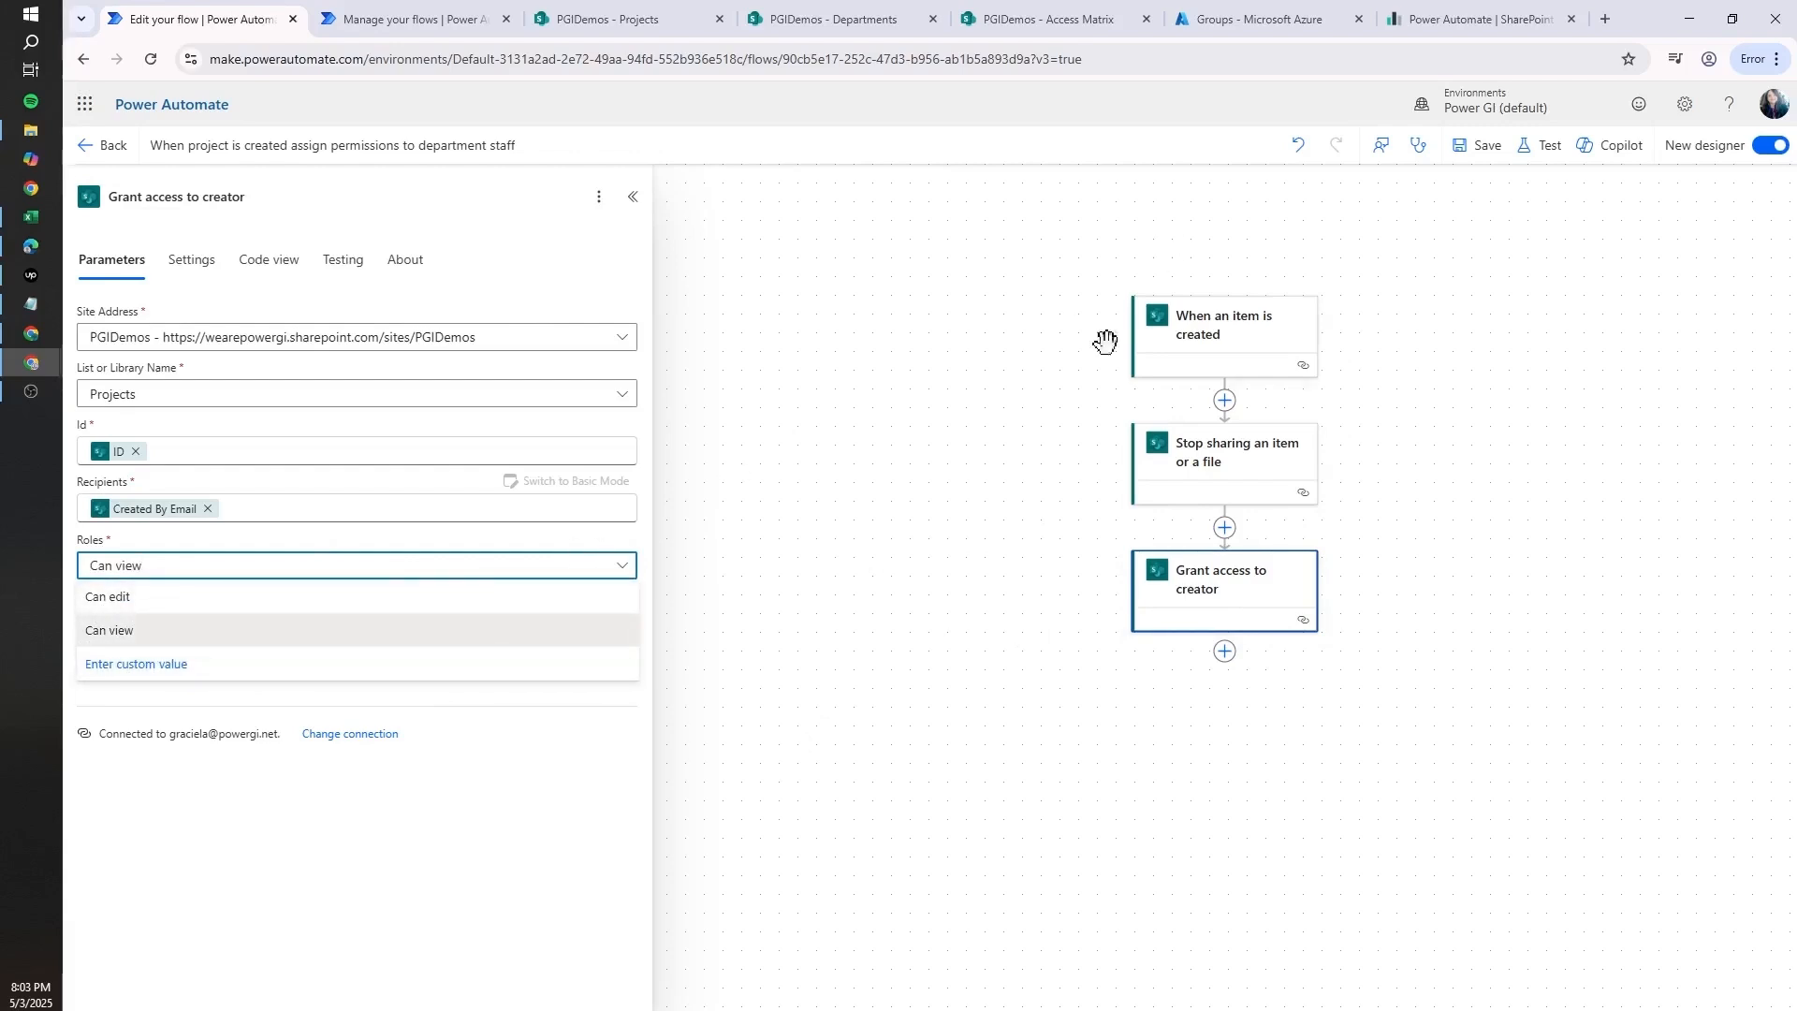
left_click(961, 608)
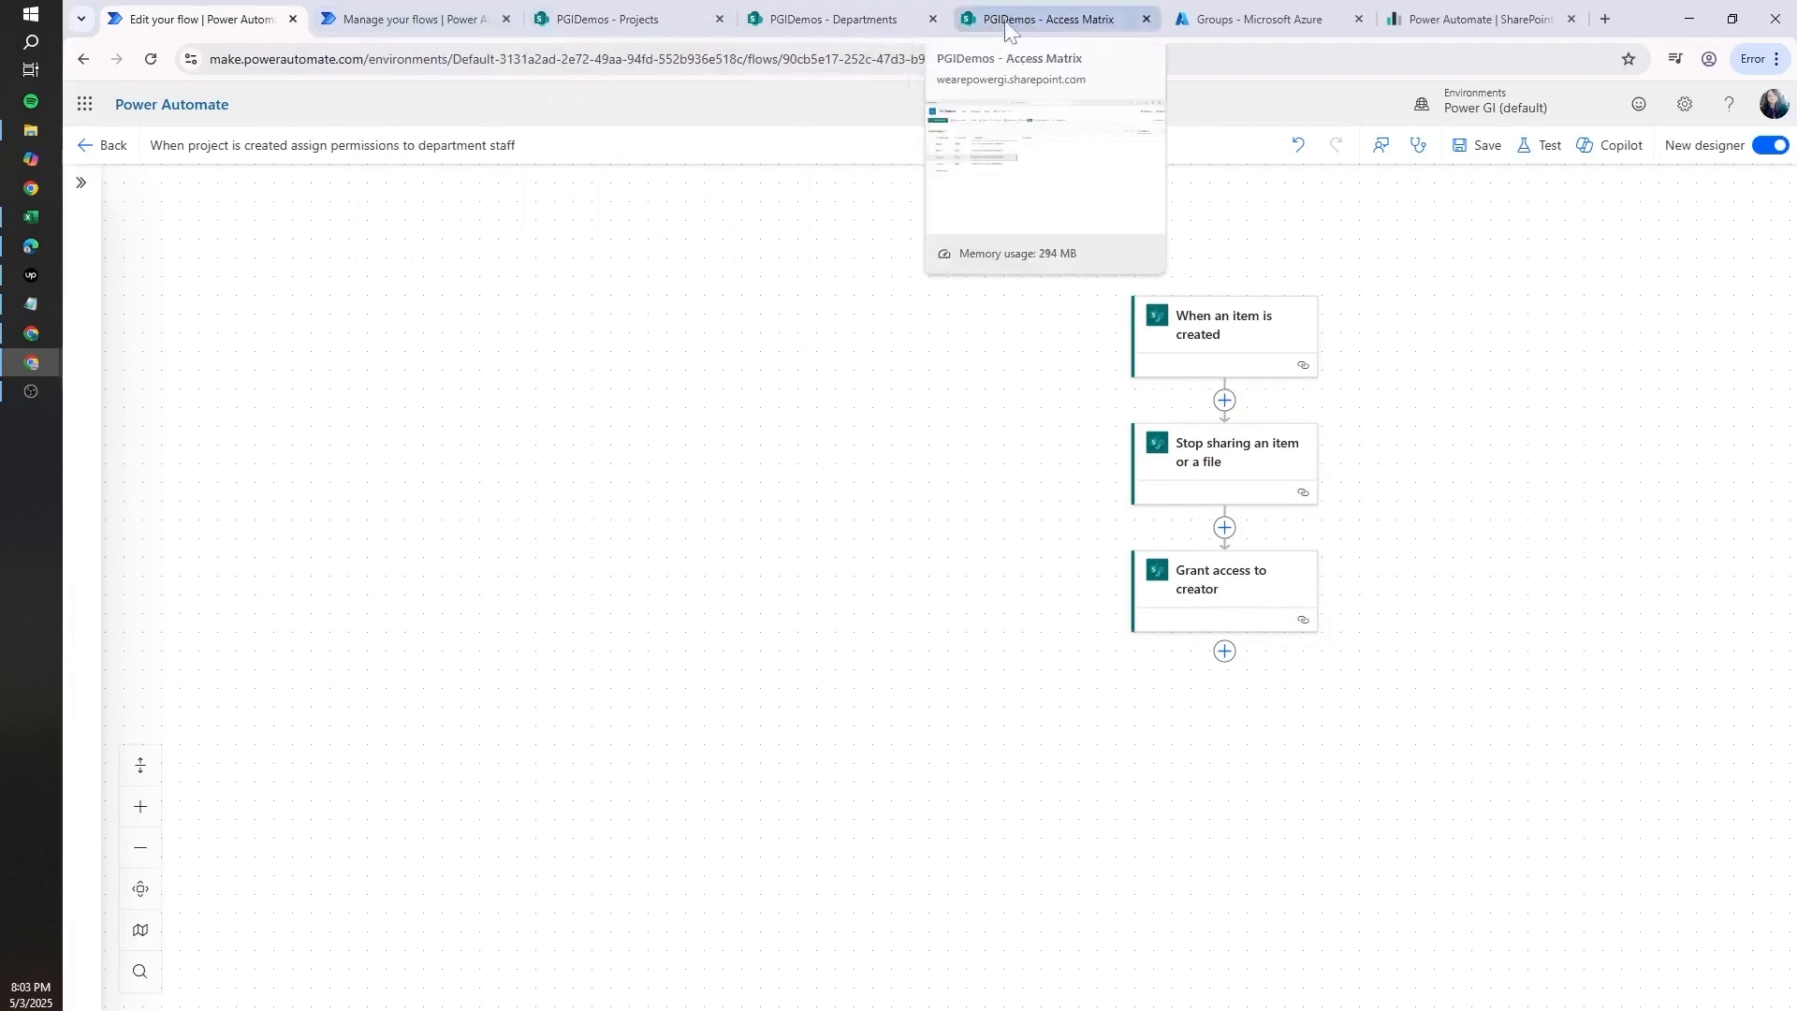
- Refresh the flow's 28-day run history to check its latest runs, and return to the flow designer
left_click(404, 19)
left_click(1189, 614)
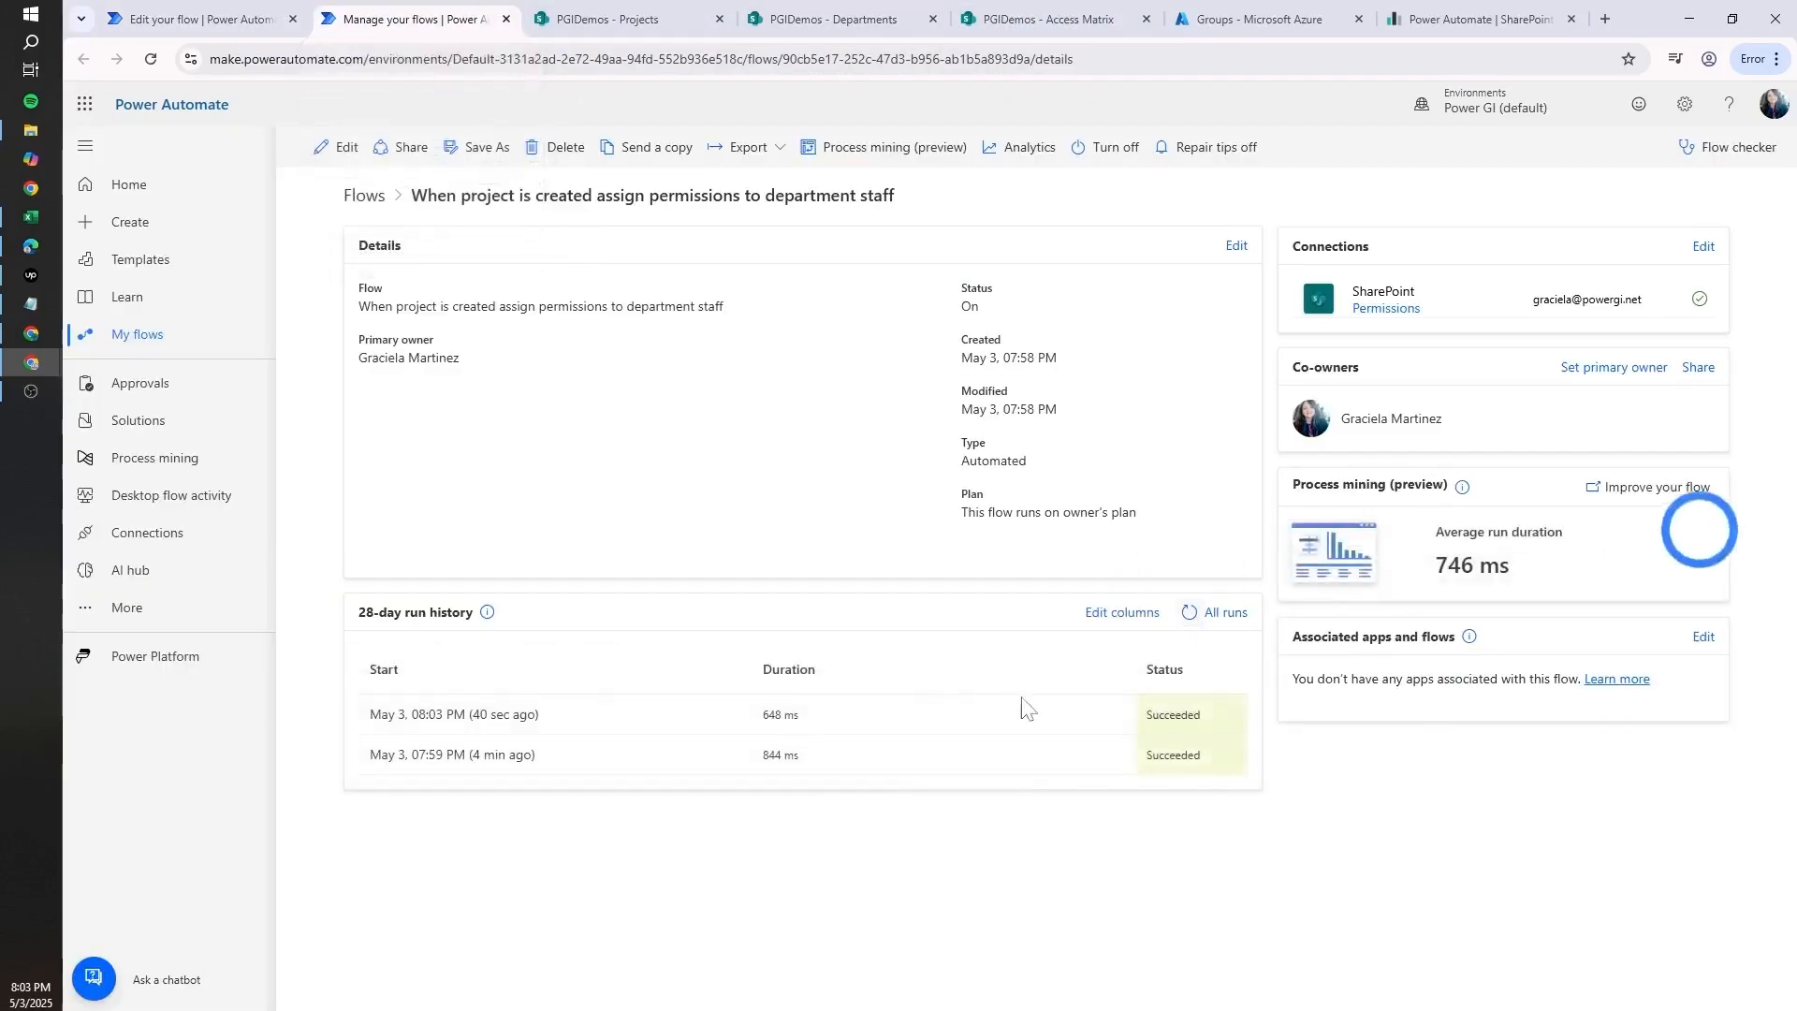
left_click(201, 19)
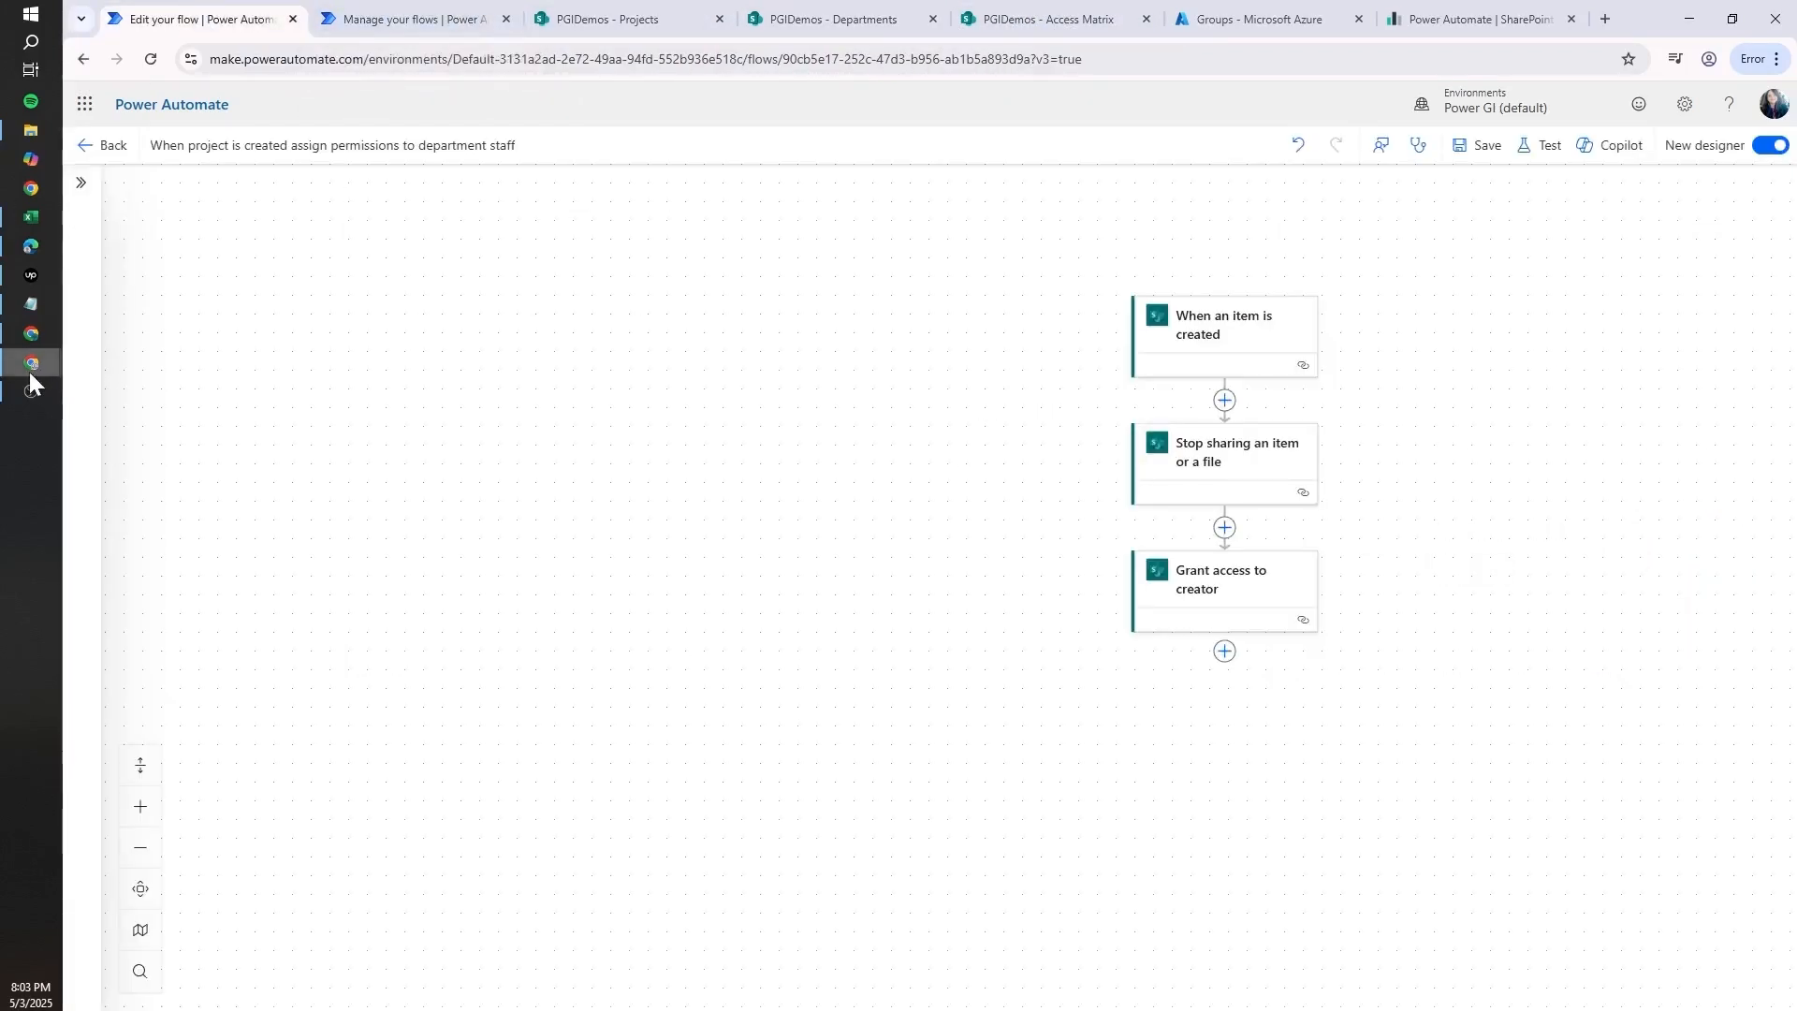
- Reload the Projects list in the incognito session to check whether the test account can still see Test3
mouse_move(32, 374)
left_click(137, 469)
left_click(311, 62)
key("Return")
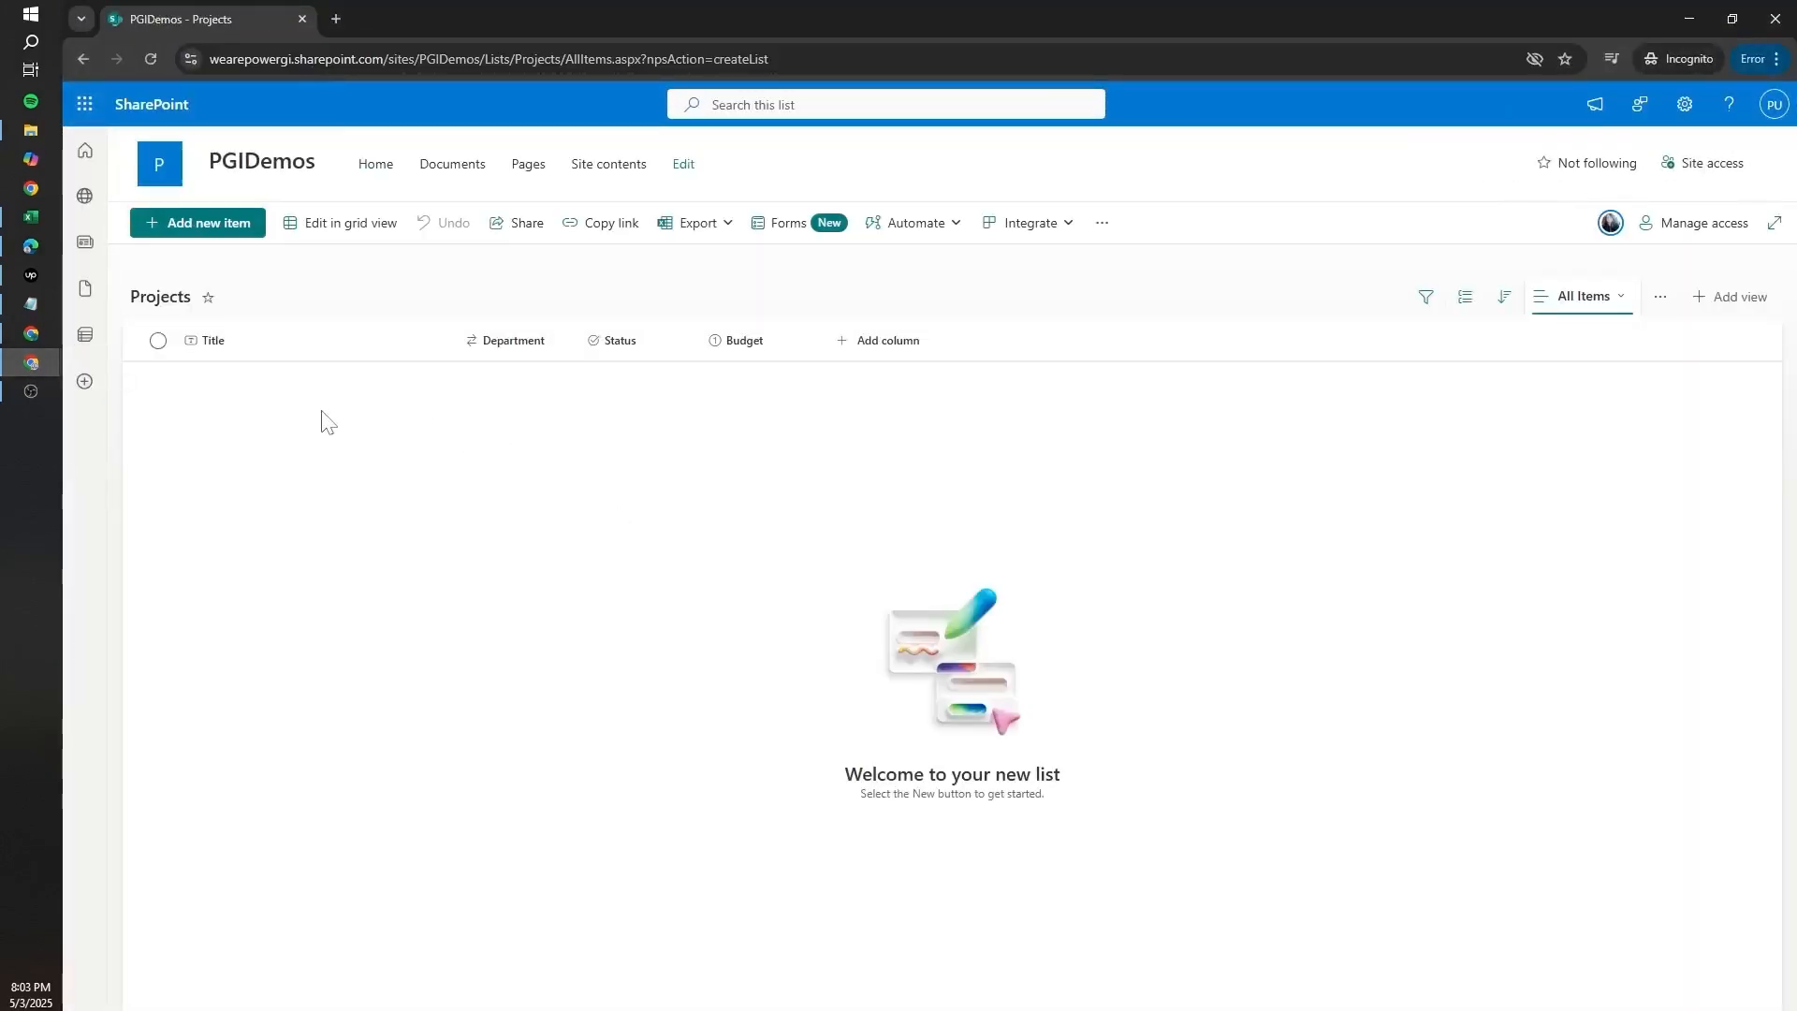
left_click(1690, 19)
- Review the Grant access to creator settings, and compare the Access Matrix list's departments and access types with the Projects list
left_click(1198, 581)
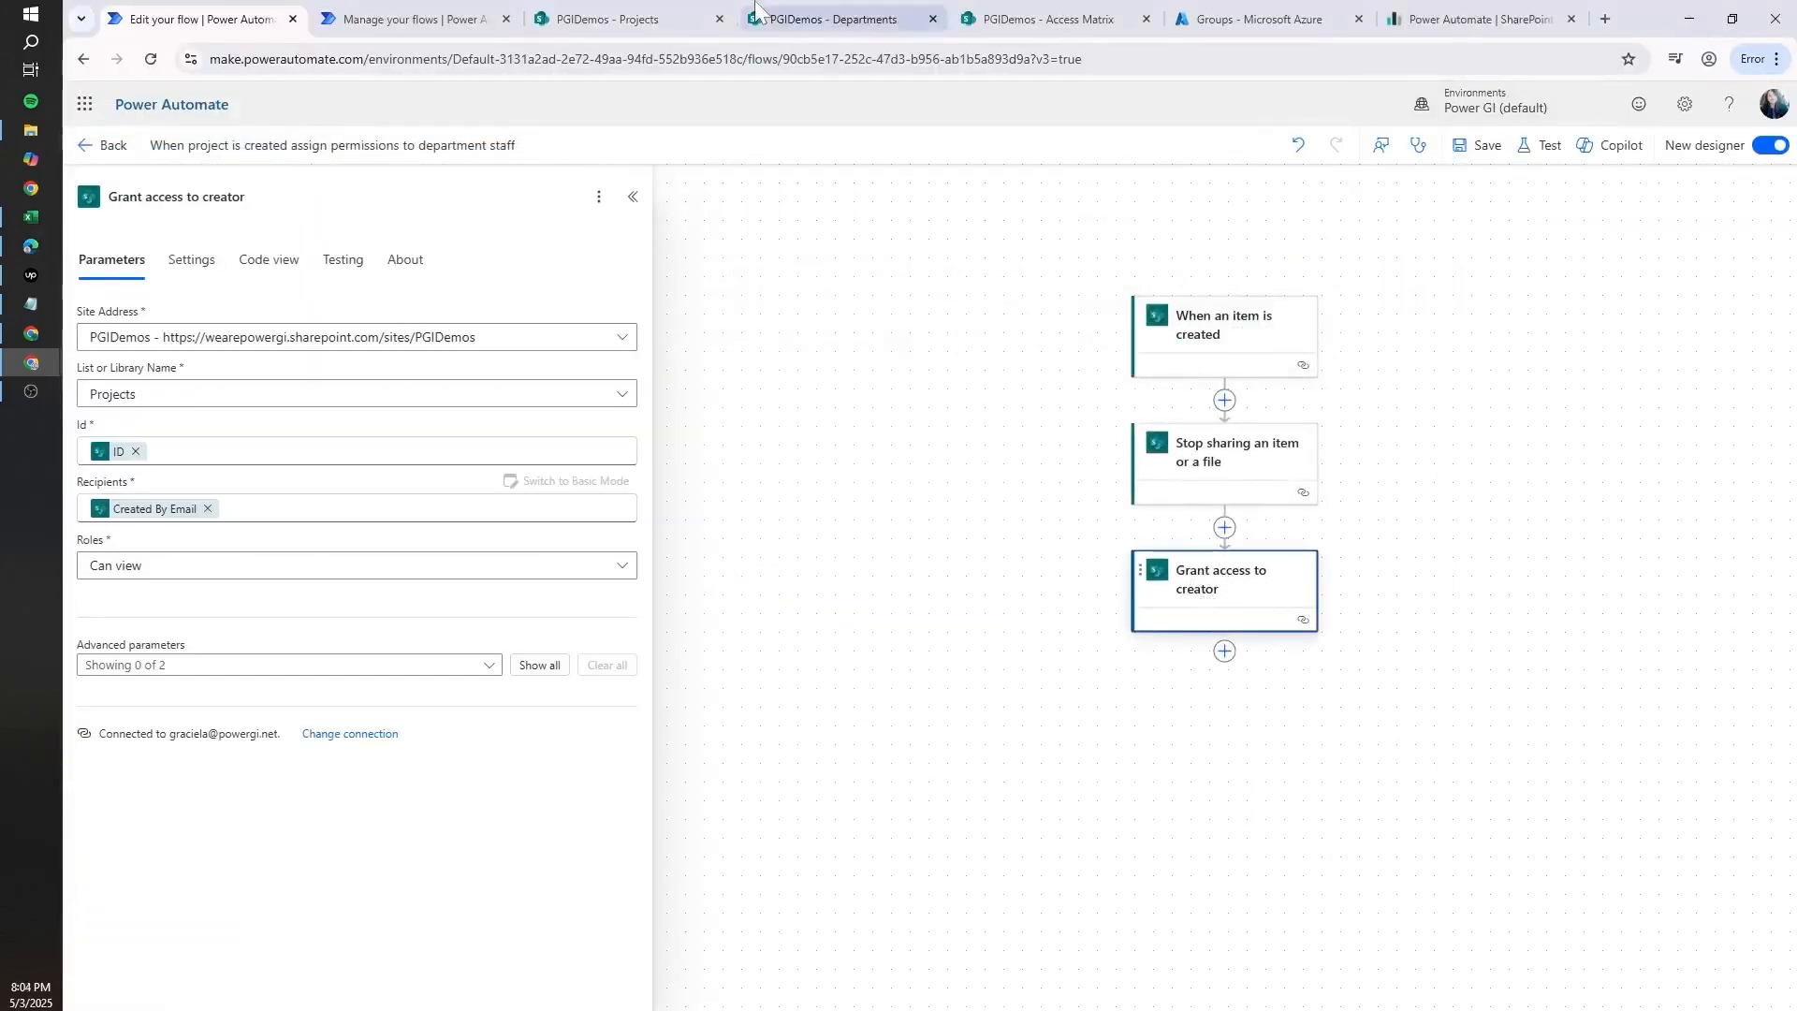
left_click(1048, 19)
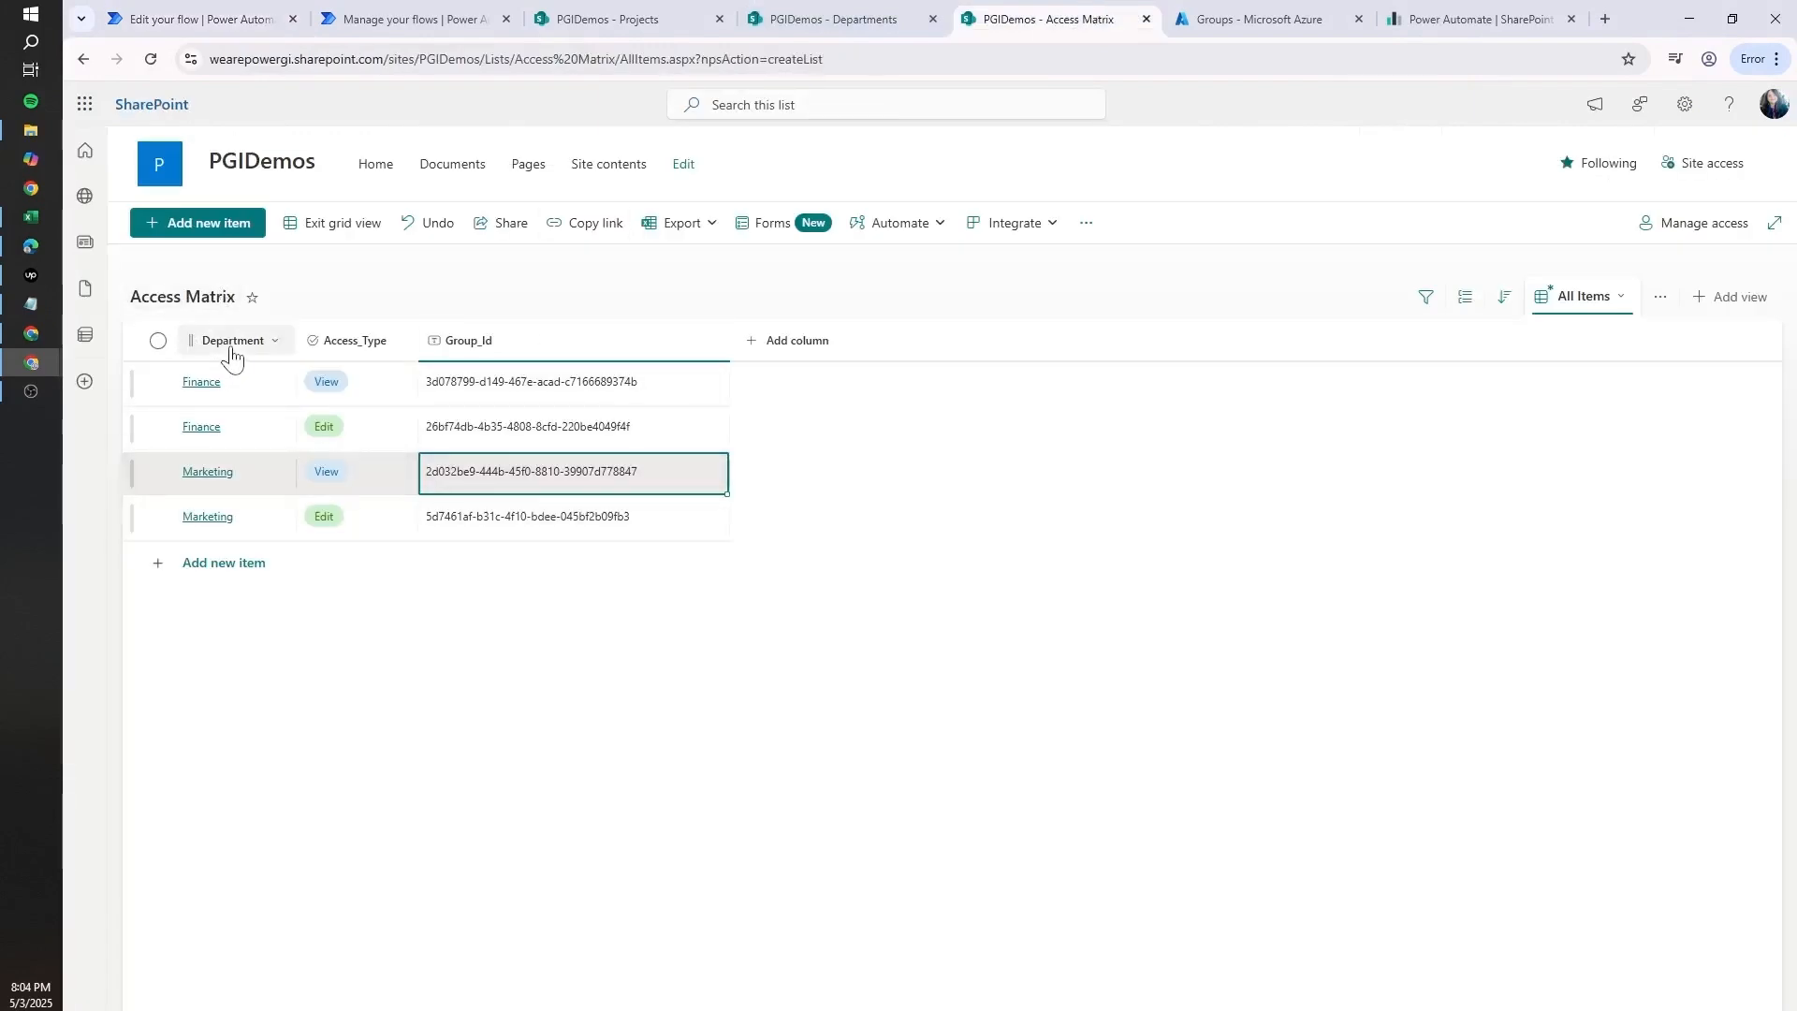
left_click(183, 11)
left_click(610, 19)
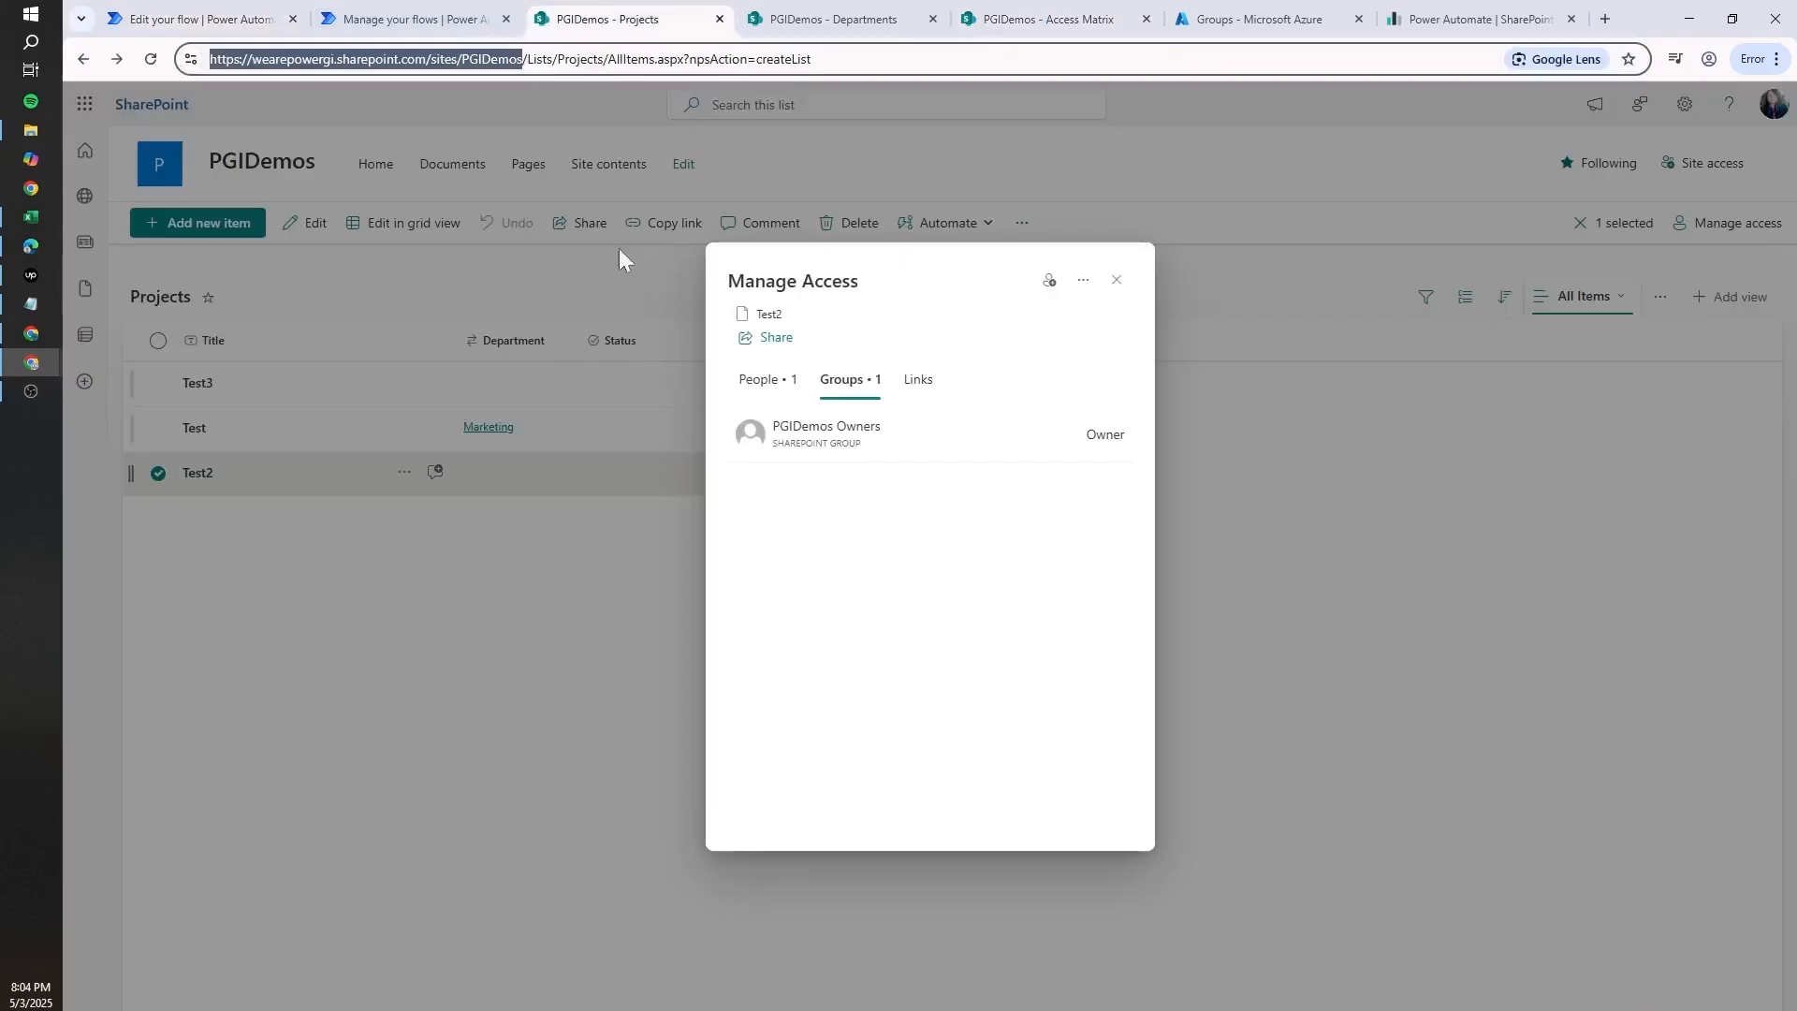
- Close Test2's access details and search for a "get items" action to add after Grant access to creator in the flow
left_click(1117, 280)
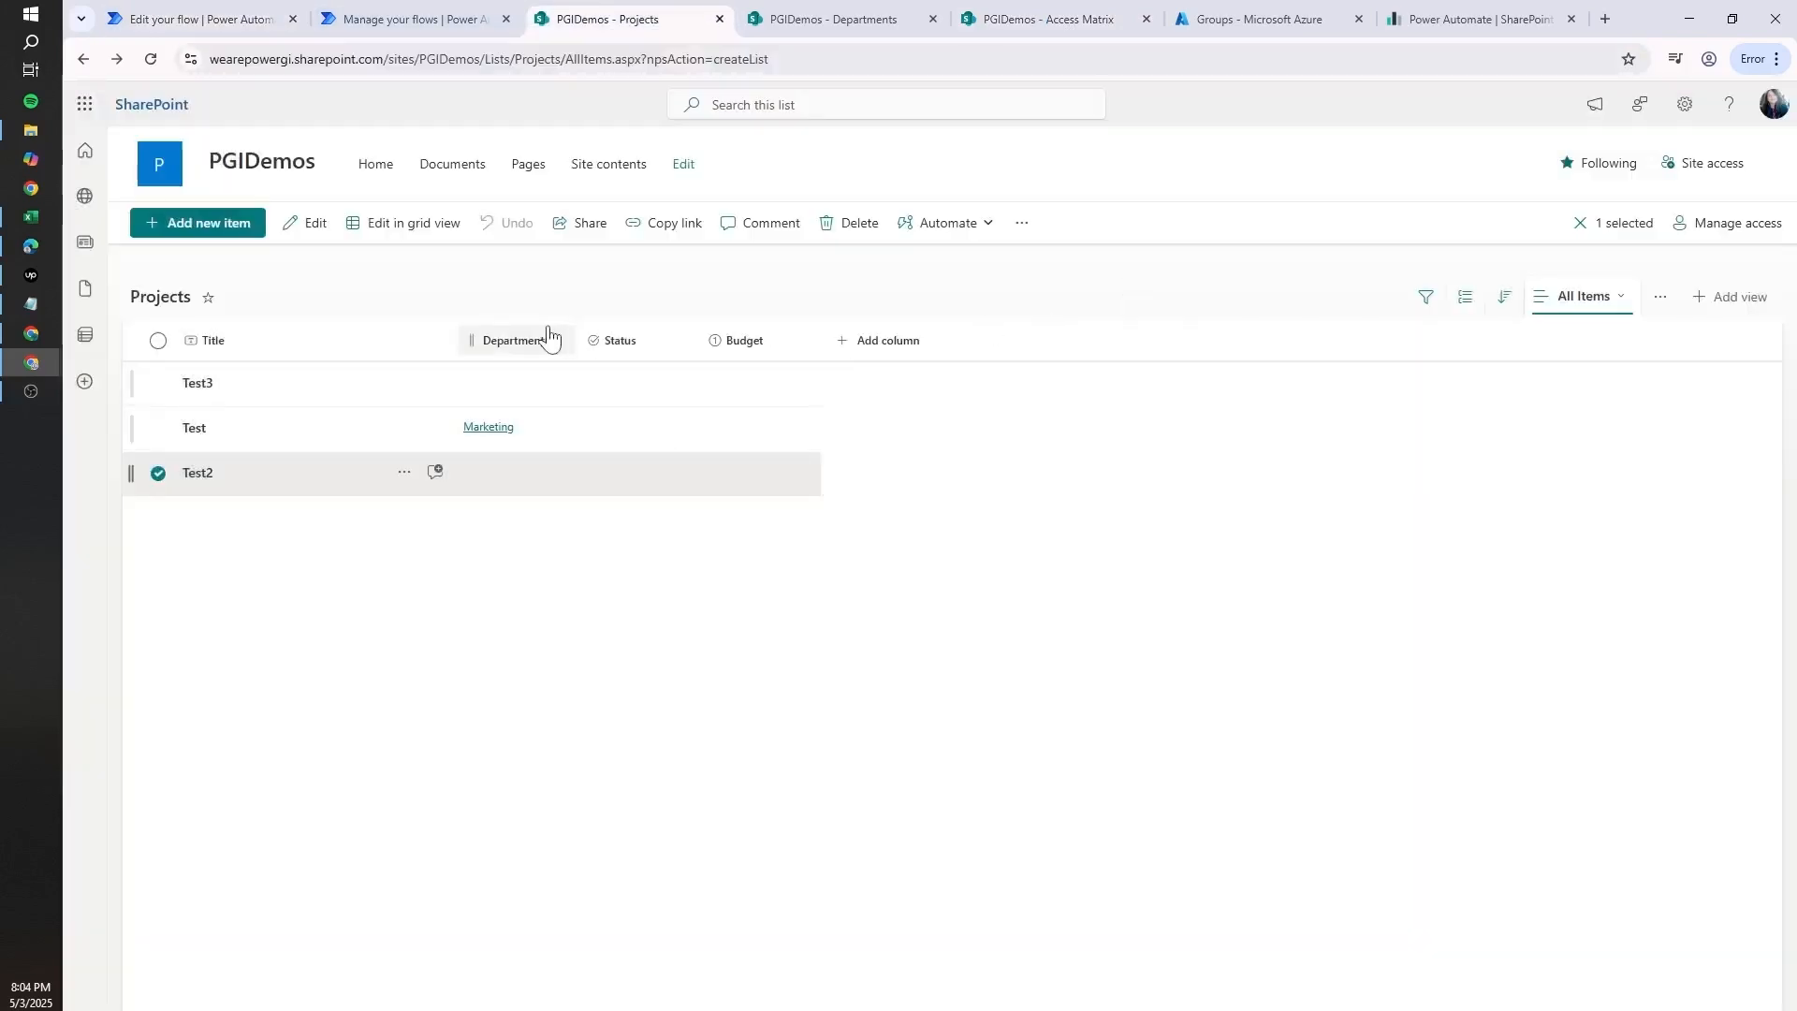
left_click(1046, 19)
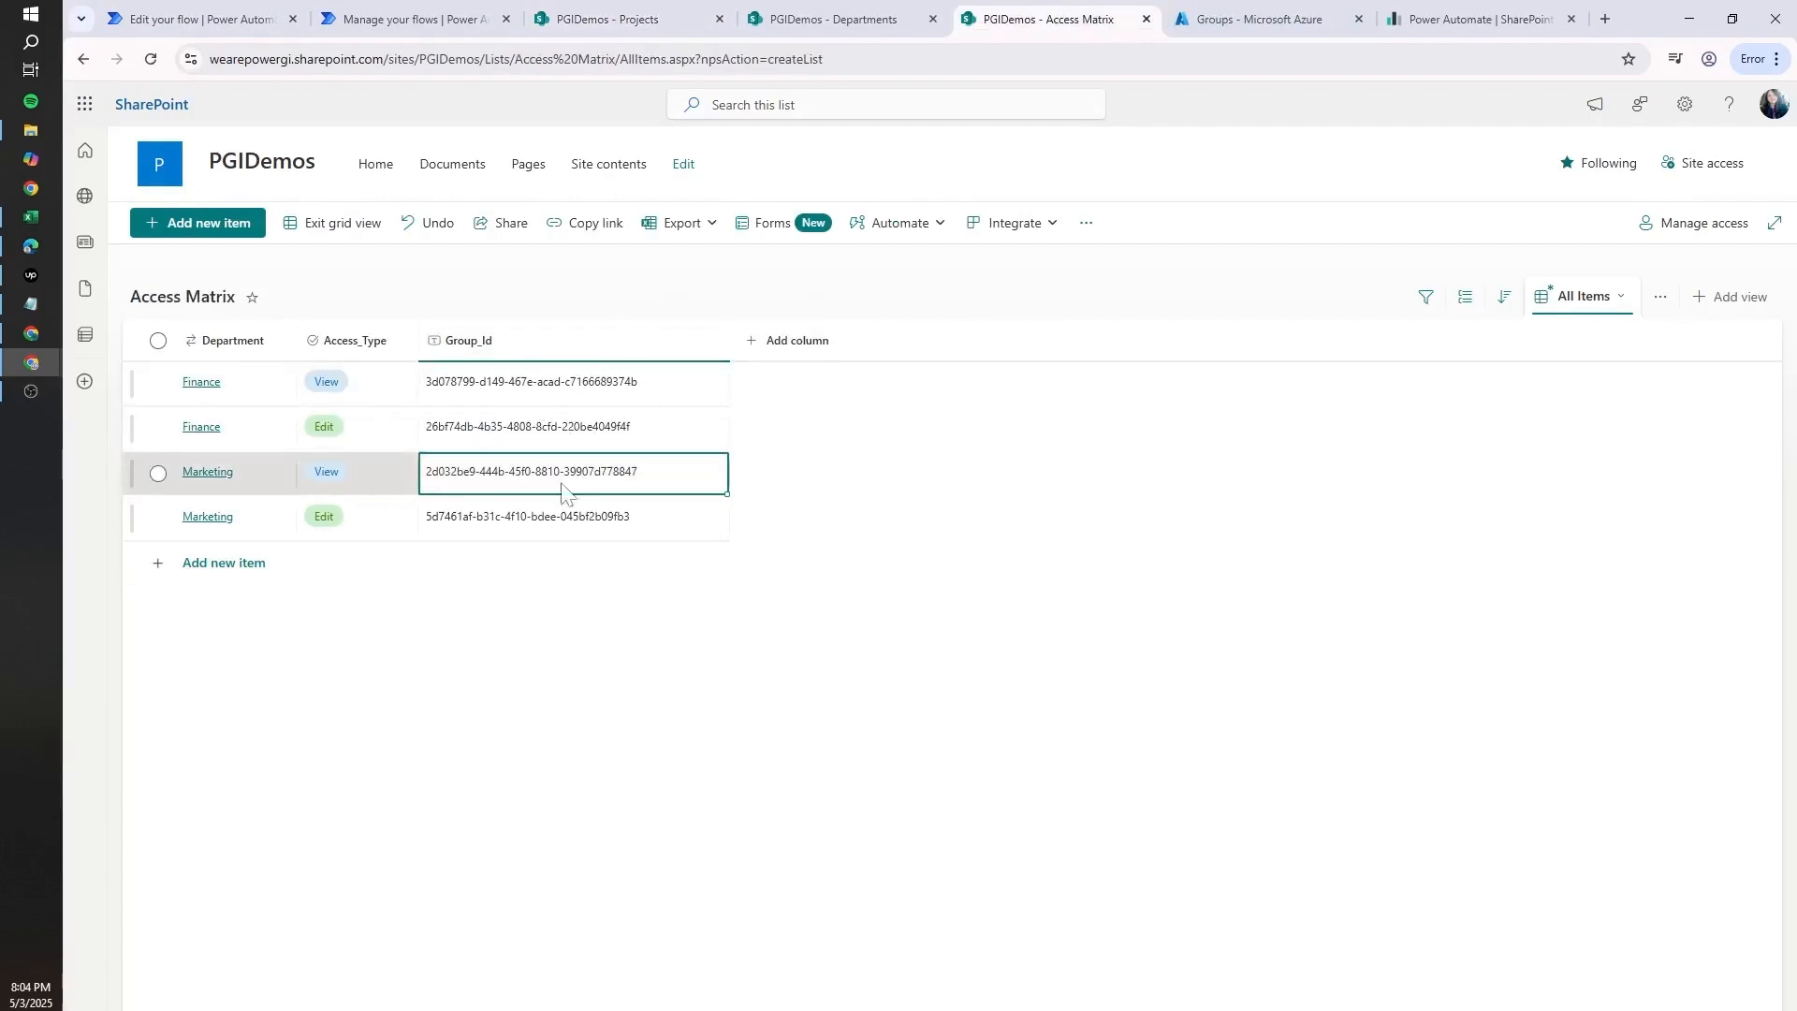
left_click(178, 18)
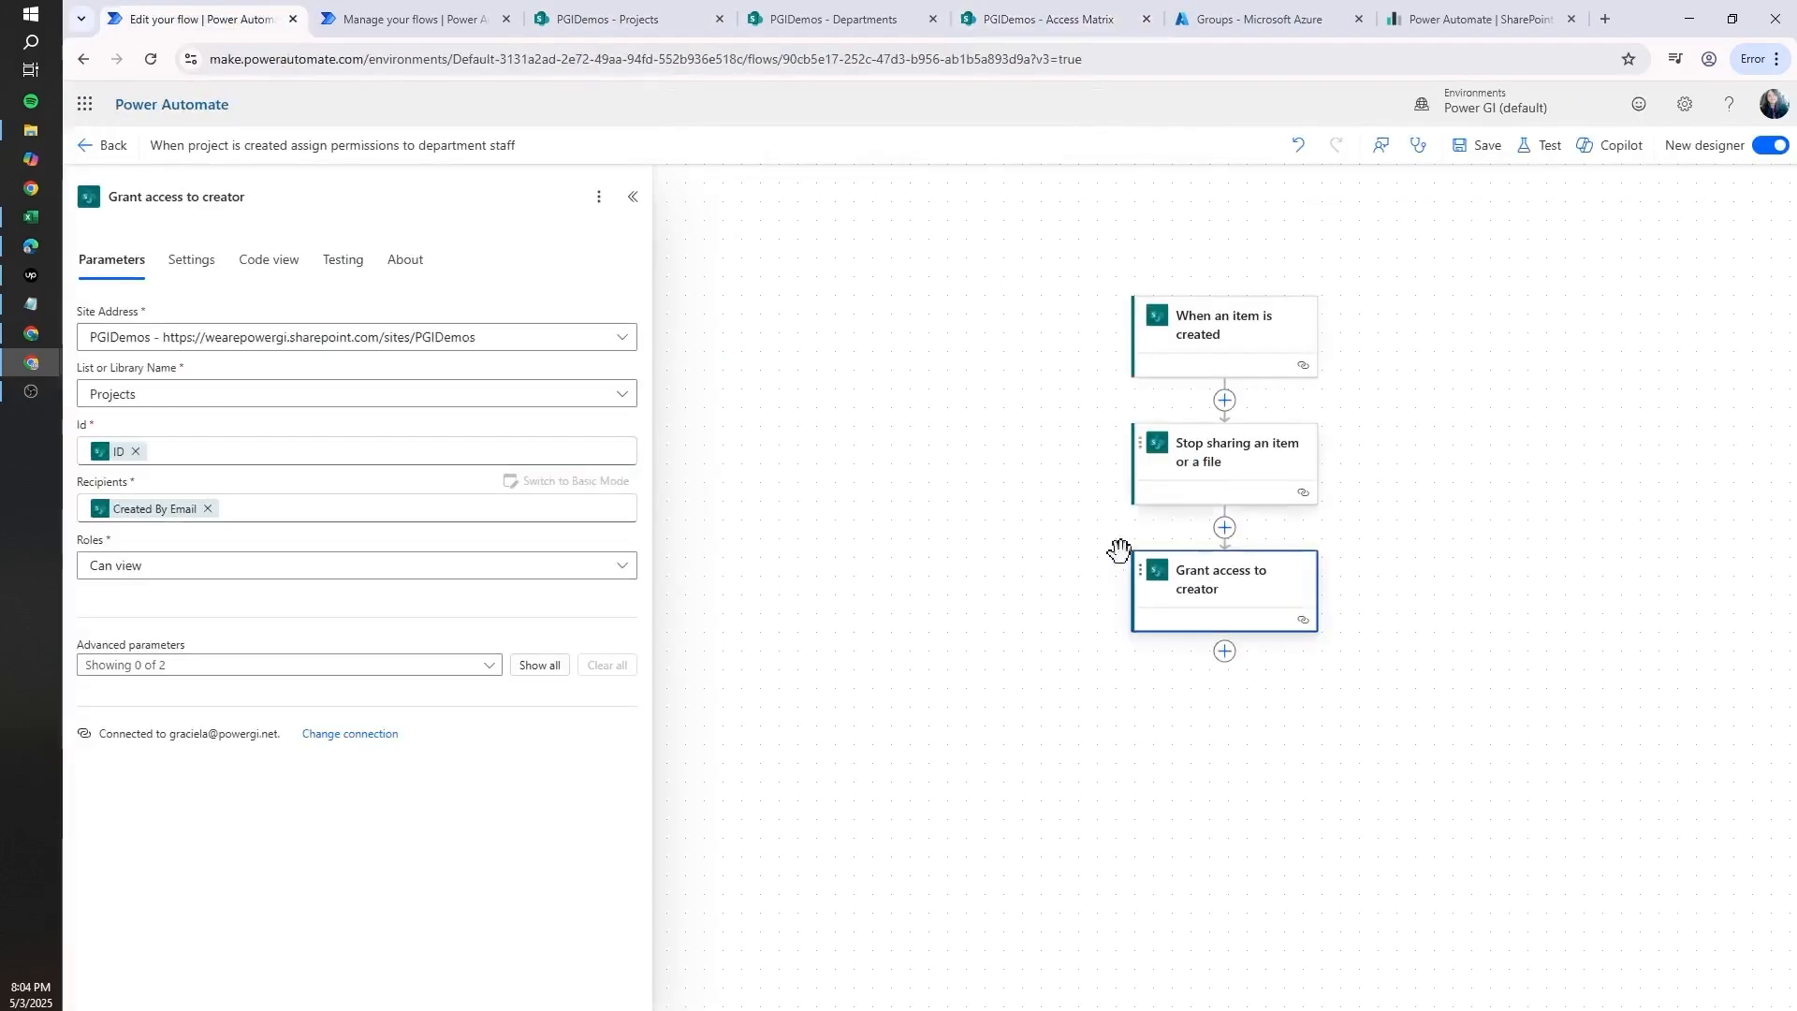
left_click(1222, 653)
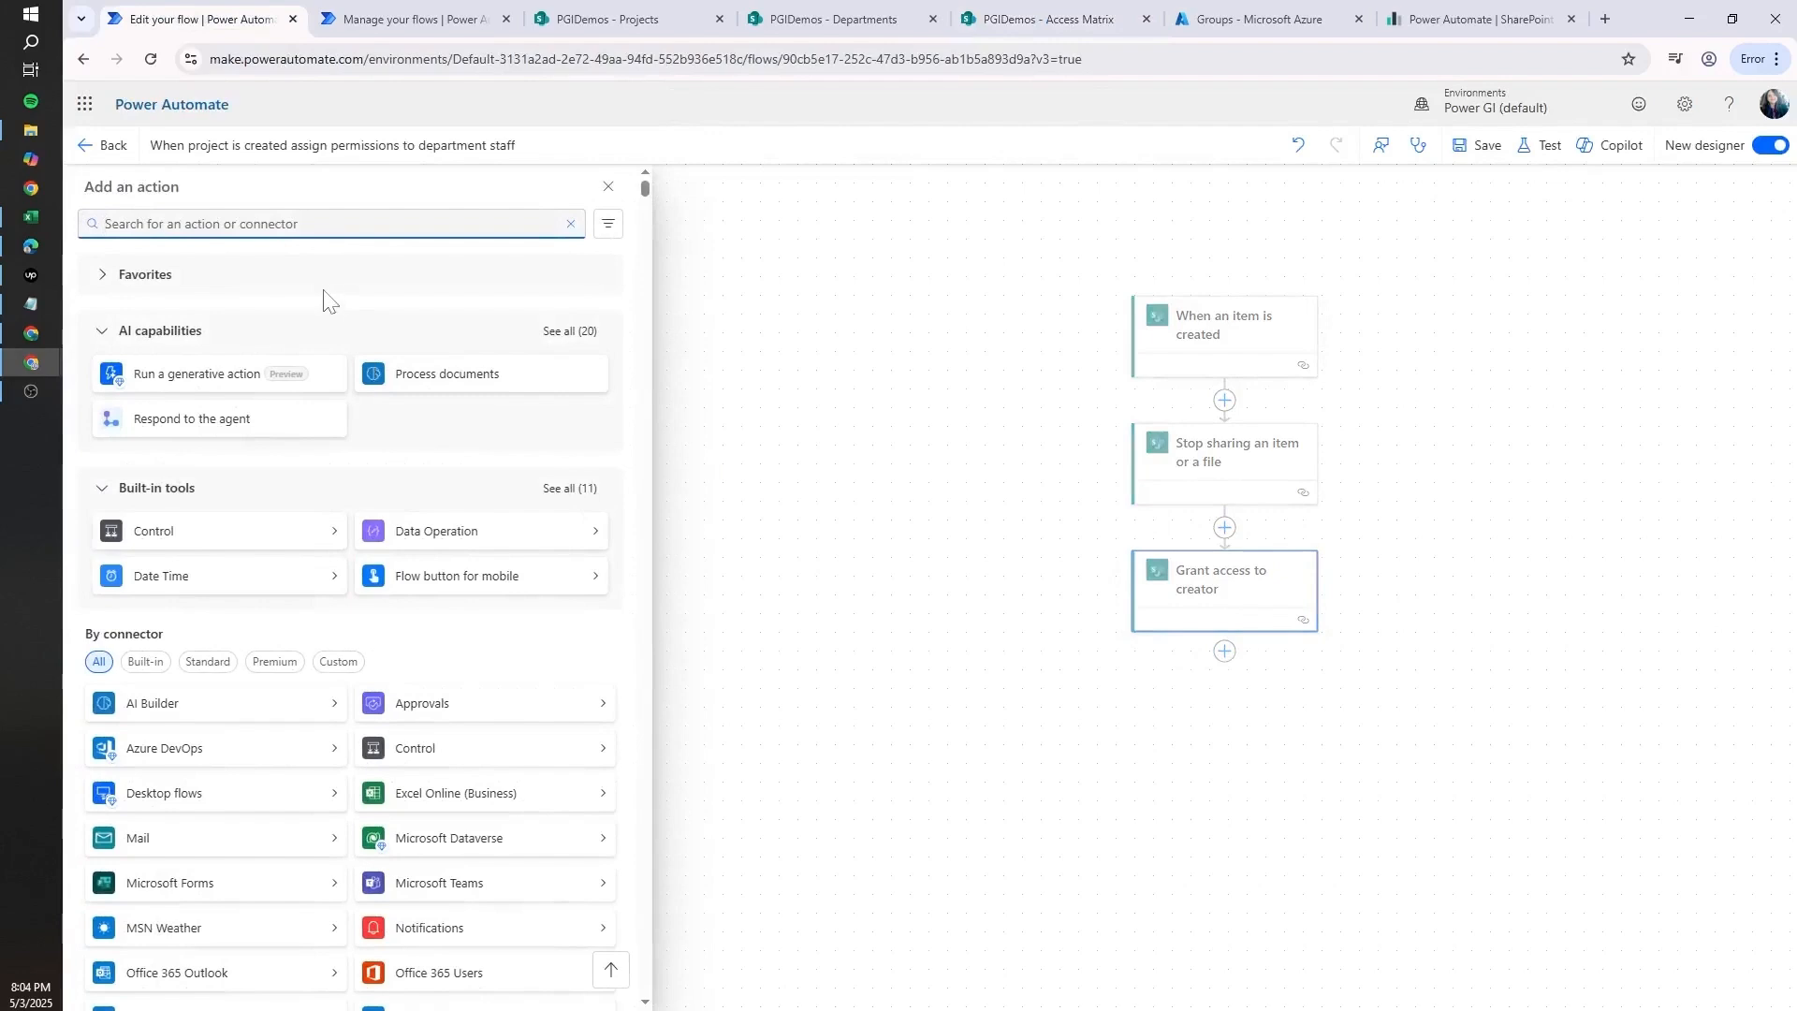
type("get items")
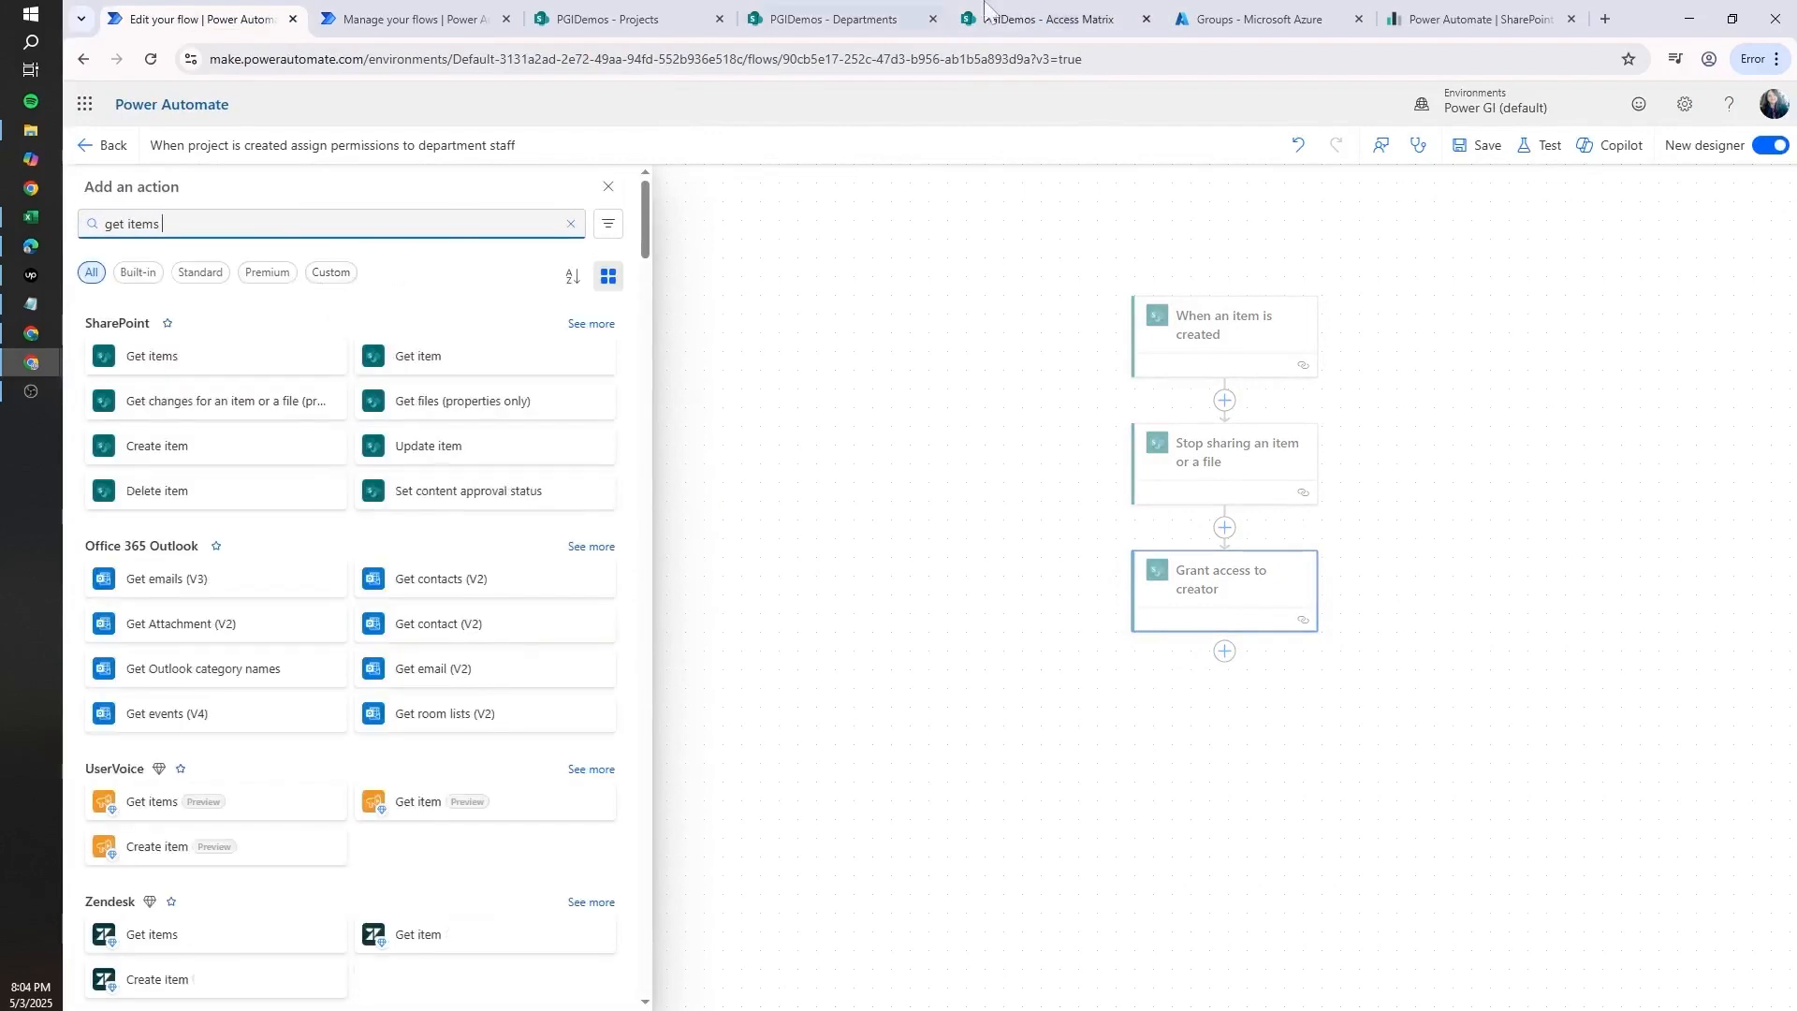
- Return to the Access Matrix list and start a new blank row below the Marketing entries
left_click(1060, 11)
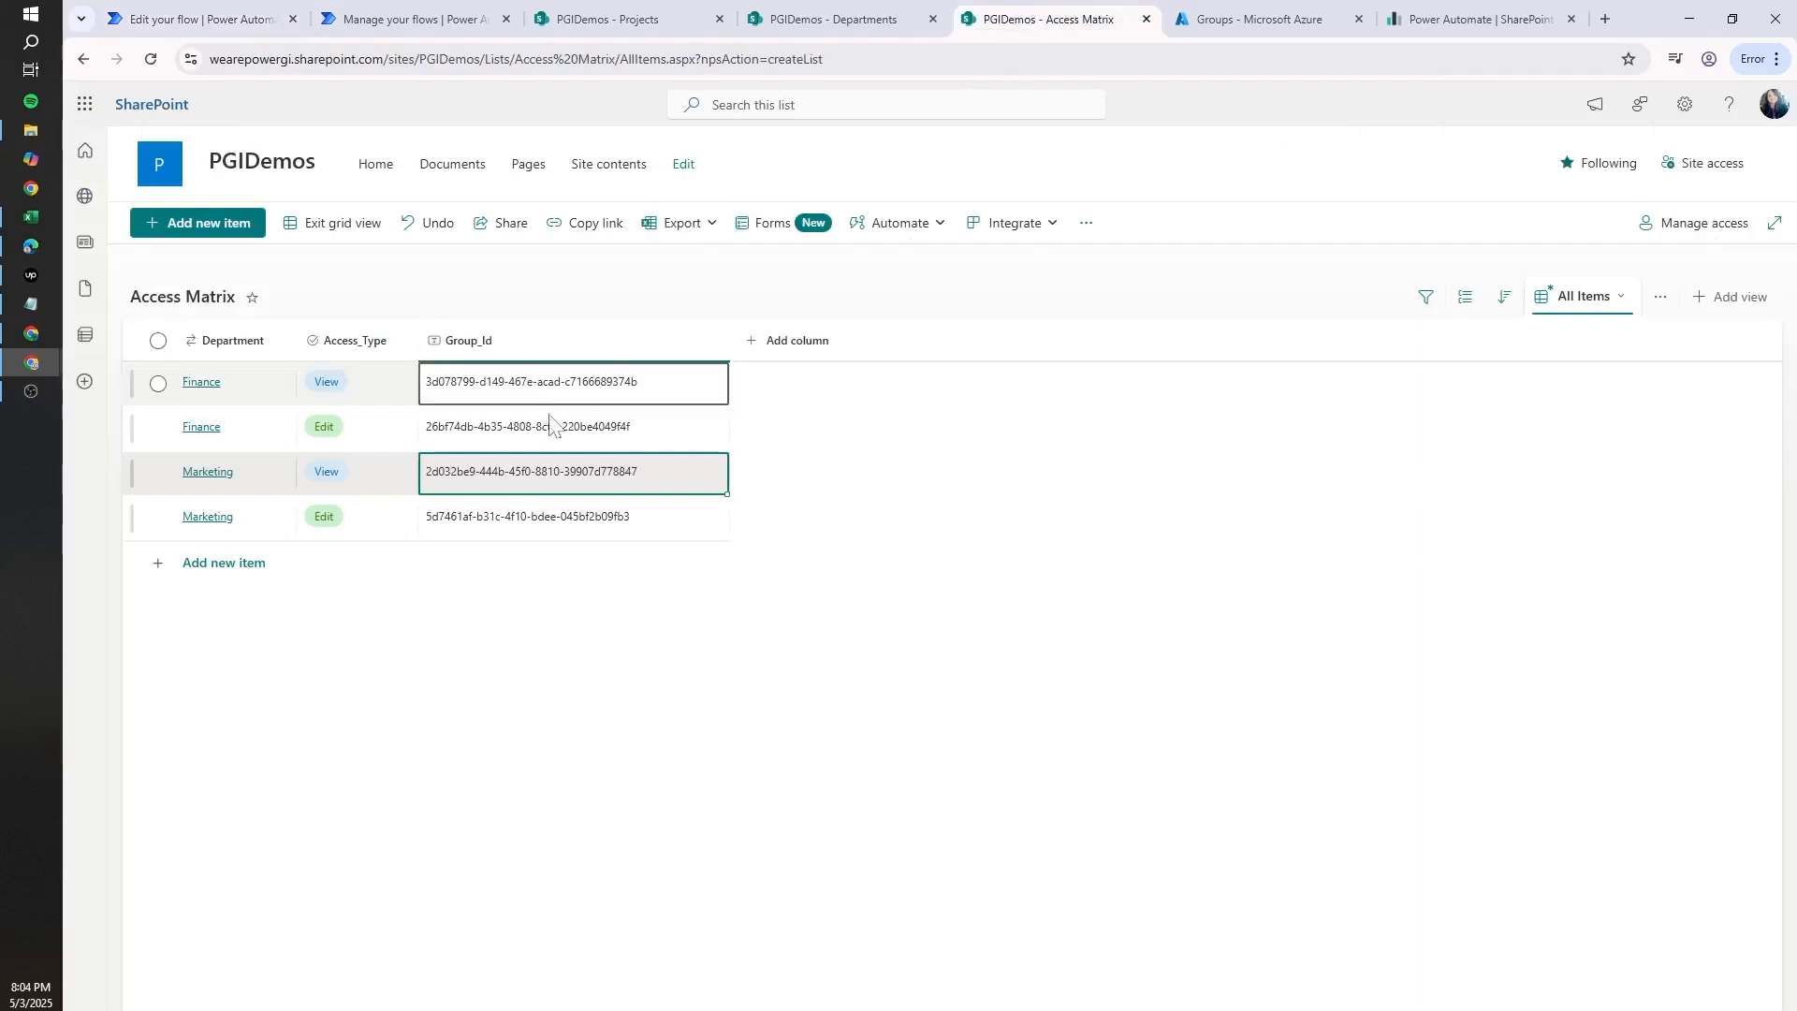
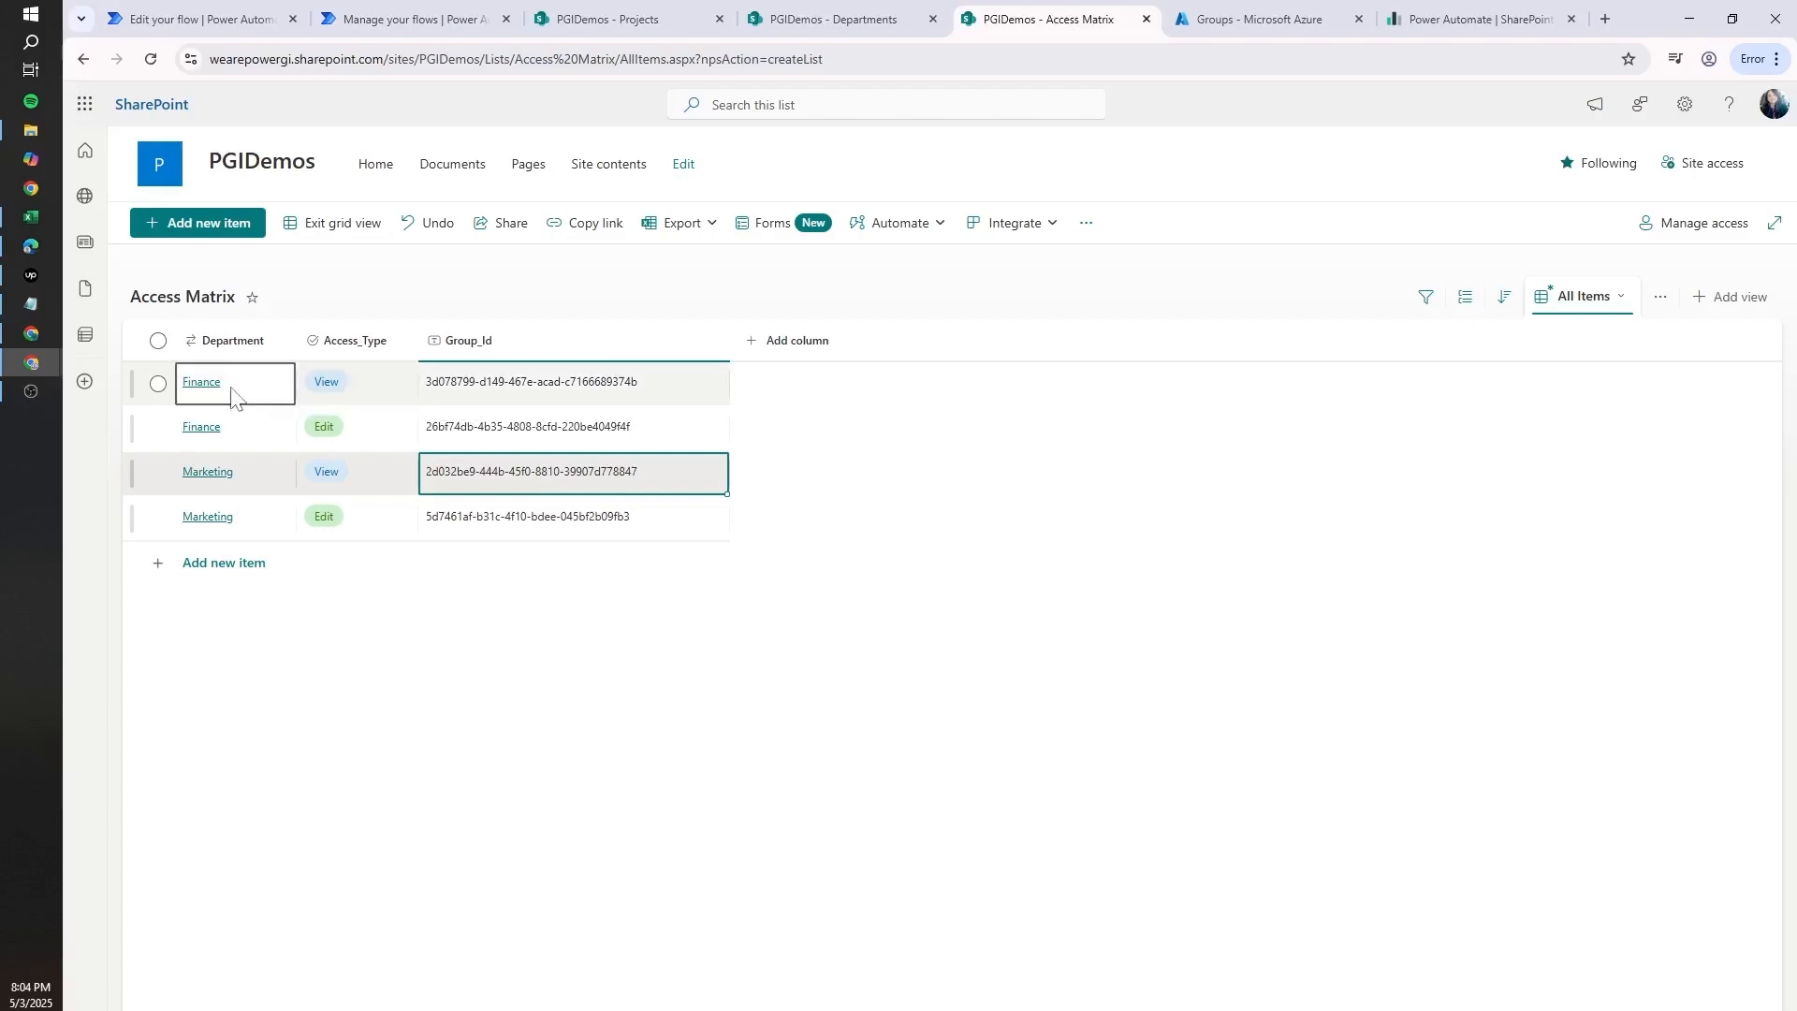
left_click(222, 564)
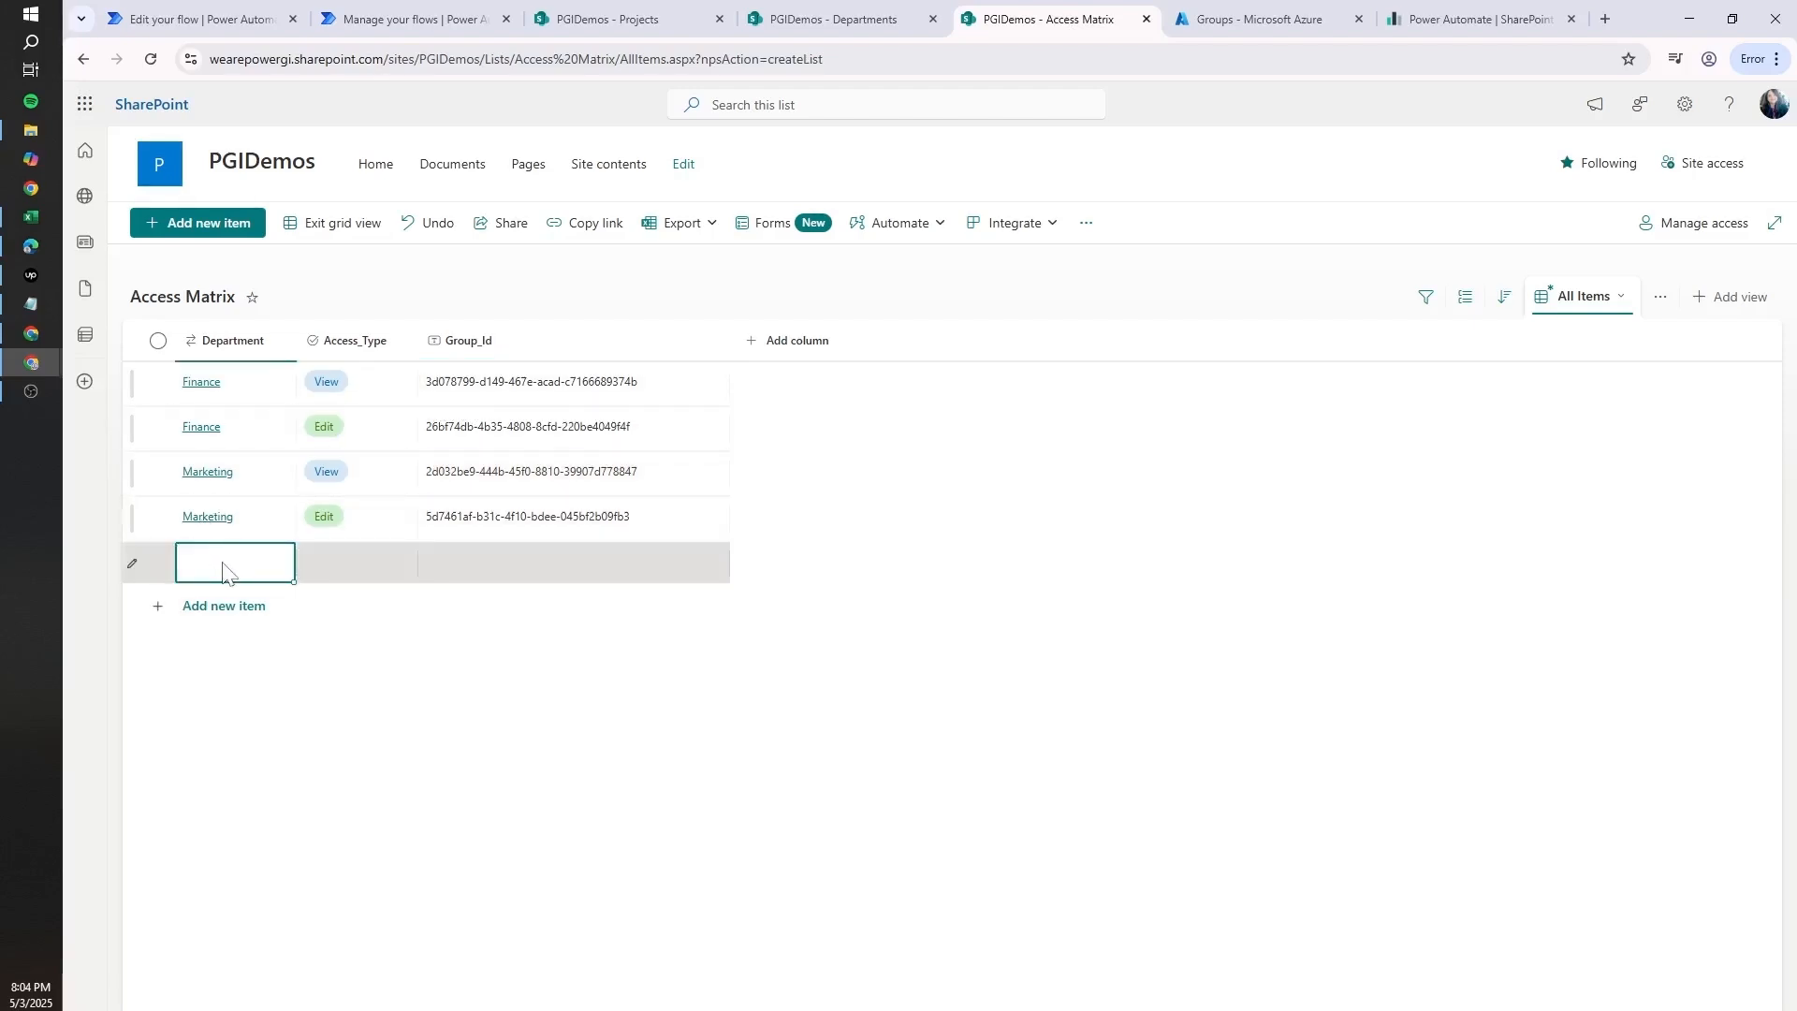
- Fill in the new Access Matrix row with department Finance and access type View
type("ina")
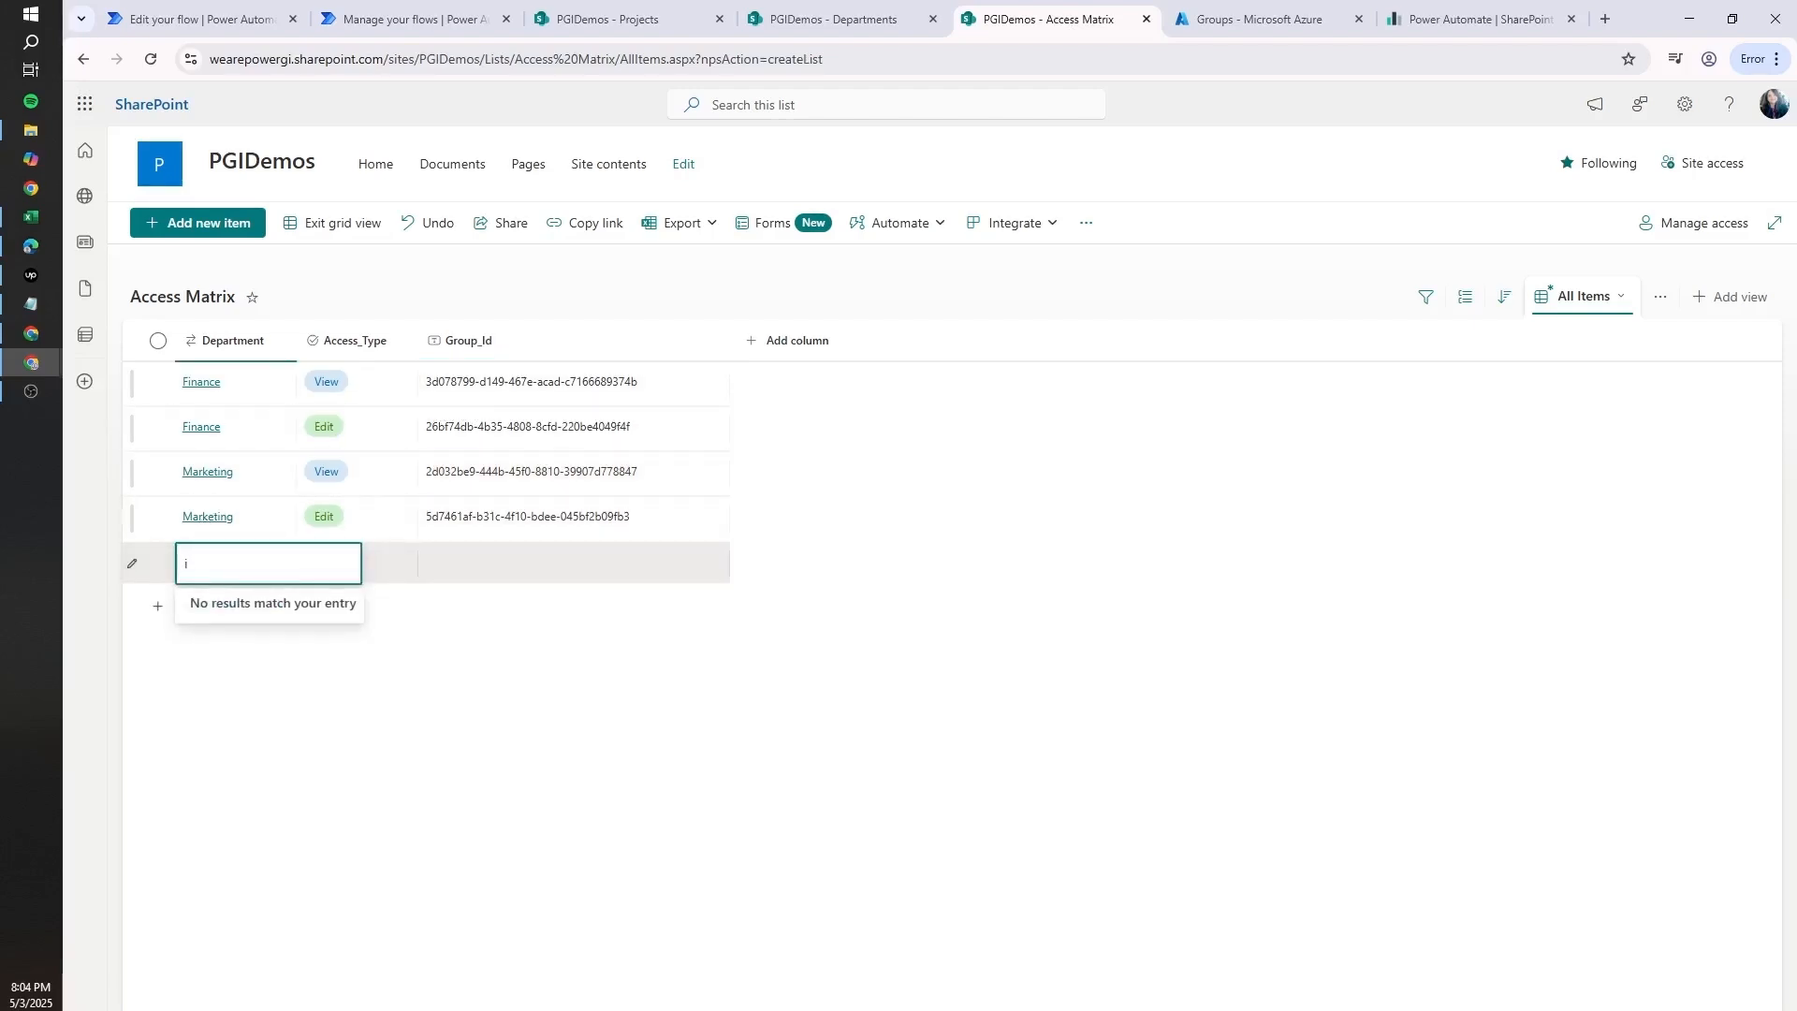
key("BackSpace")
type("f")
left_click(214, 603)
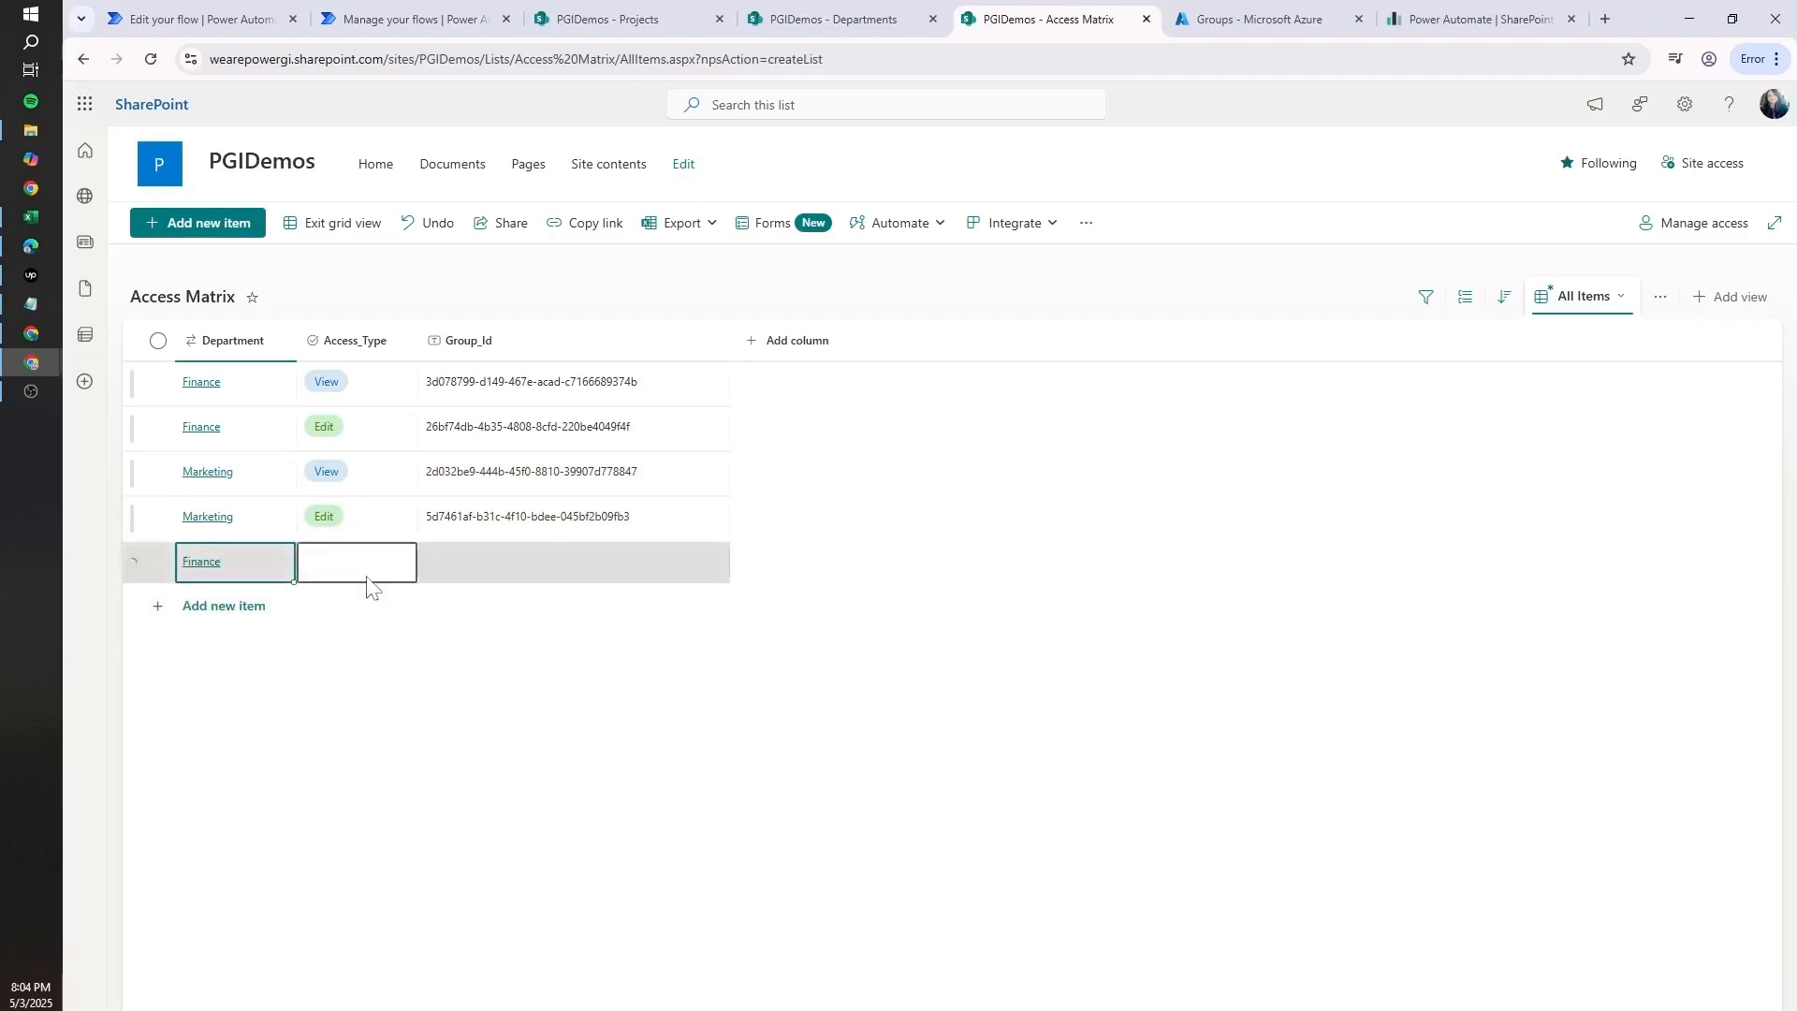
left_click(365, 572)
left_click(379, 578)
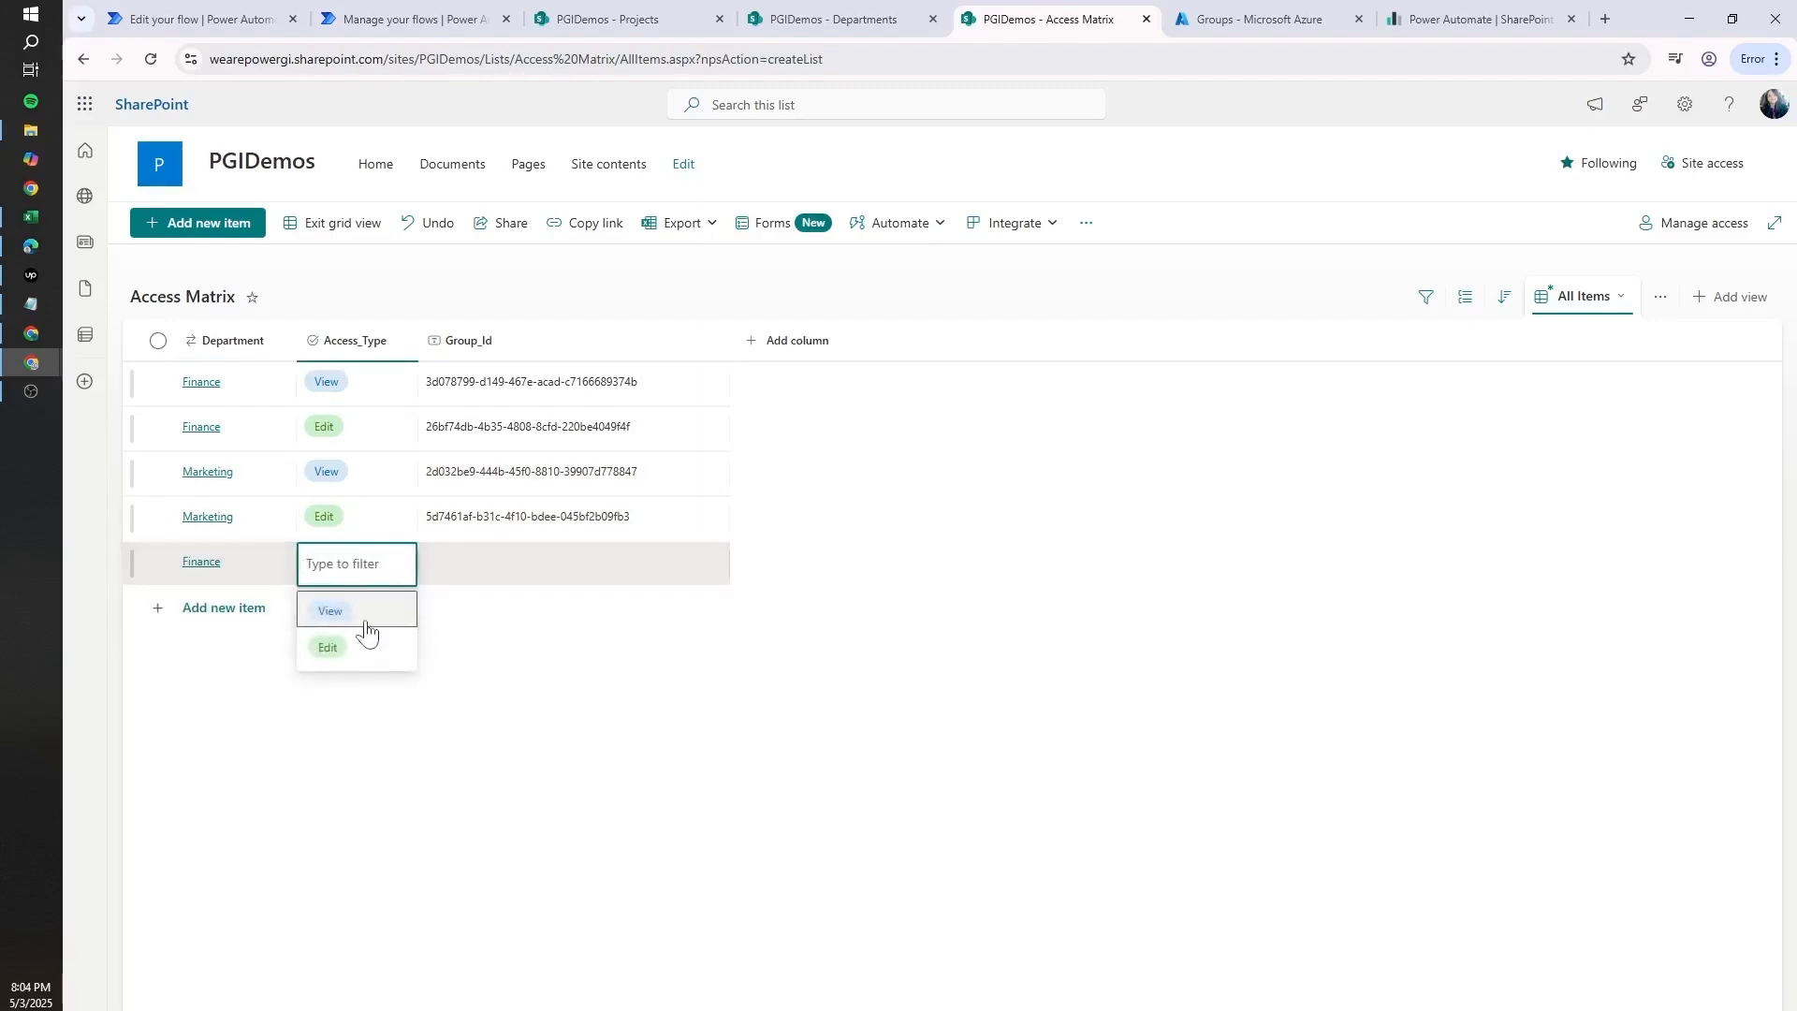
left_click(363, 613)
left_click(472, 573)
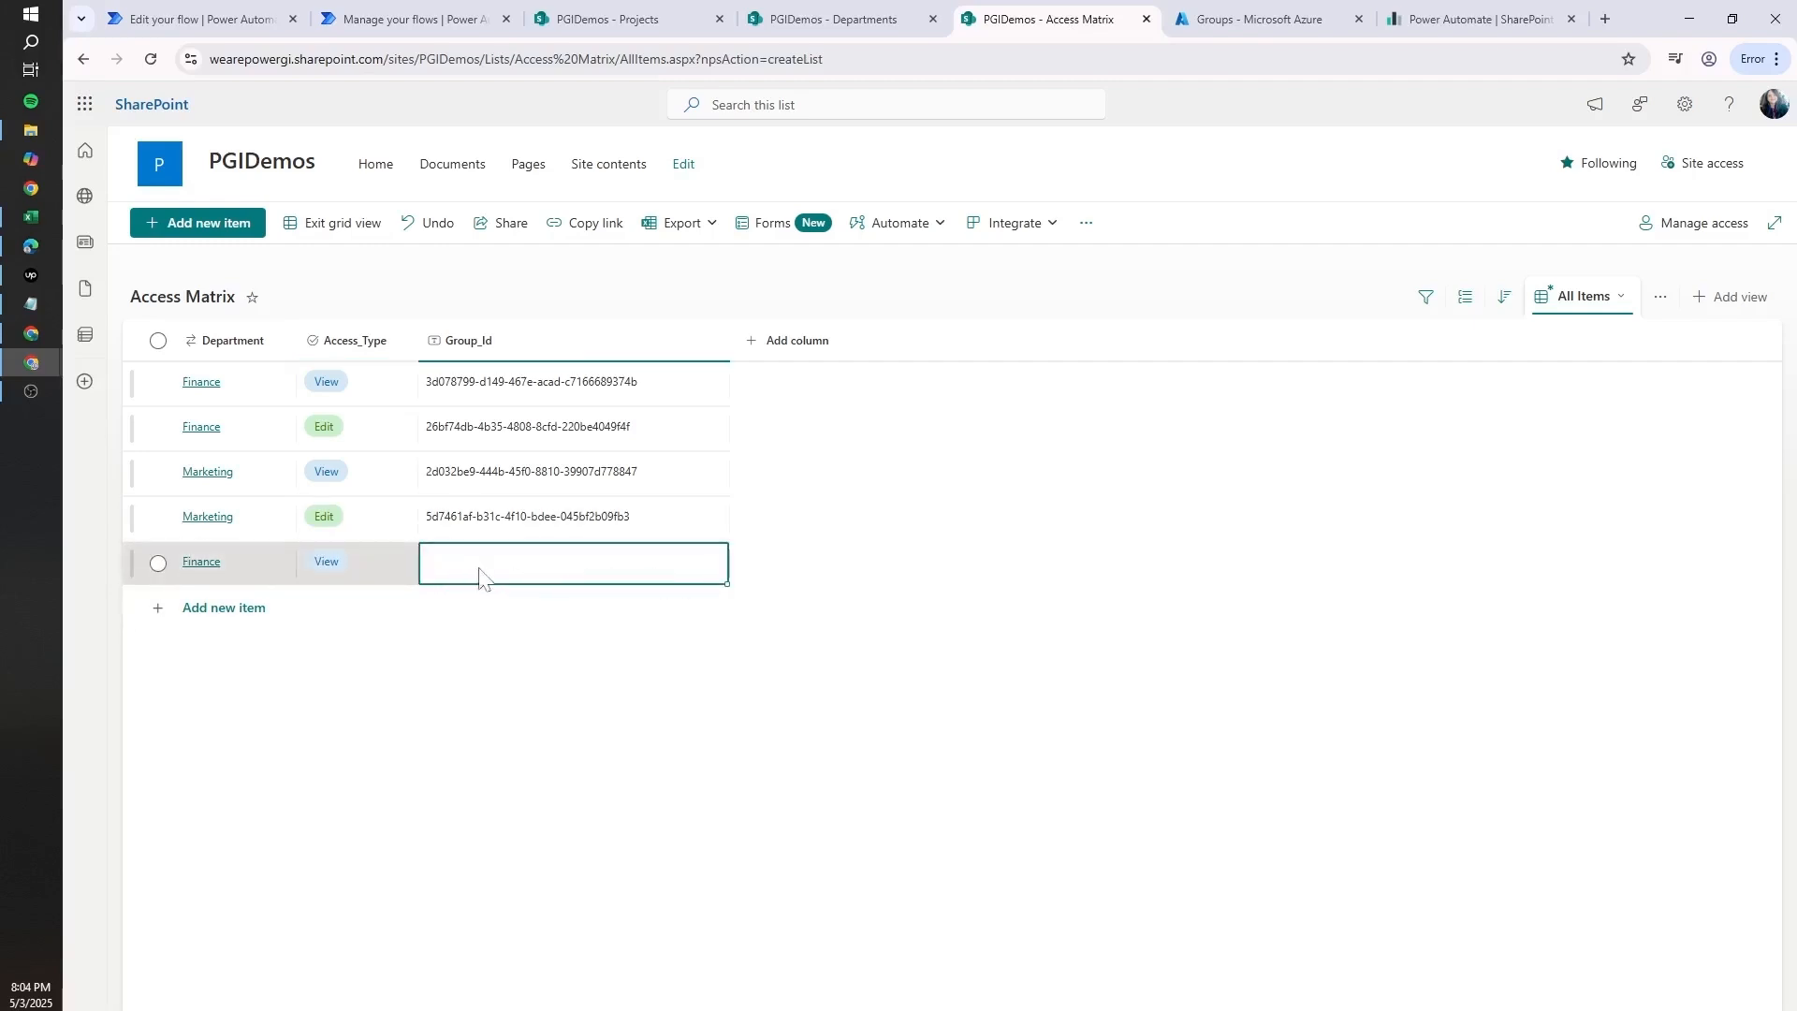
- Delete the last Finance row, which has no group ID, from the Access Matrix list
left_click(157, 565)
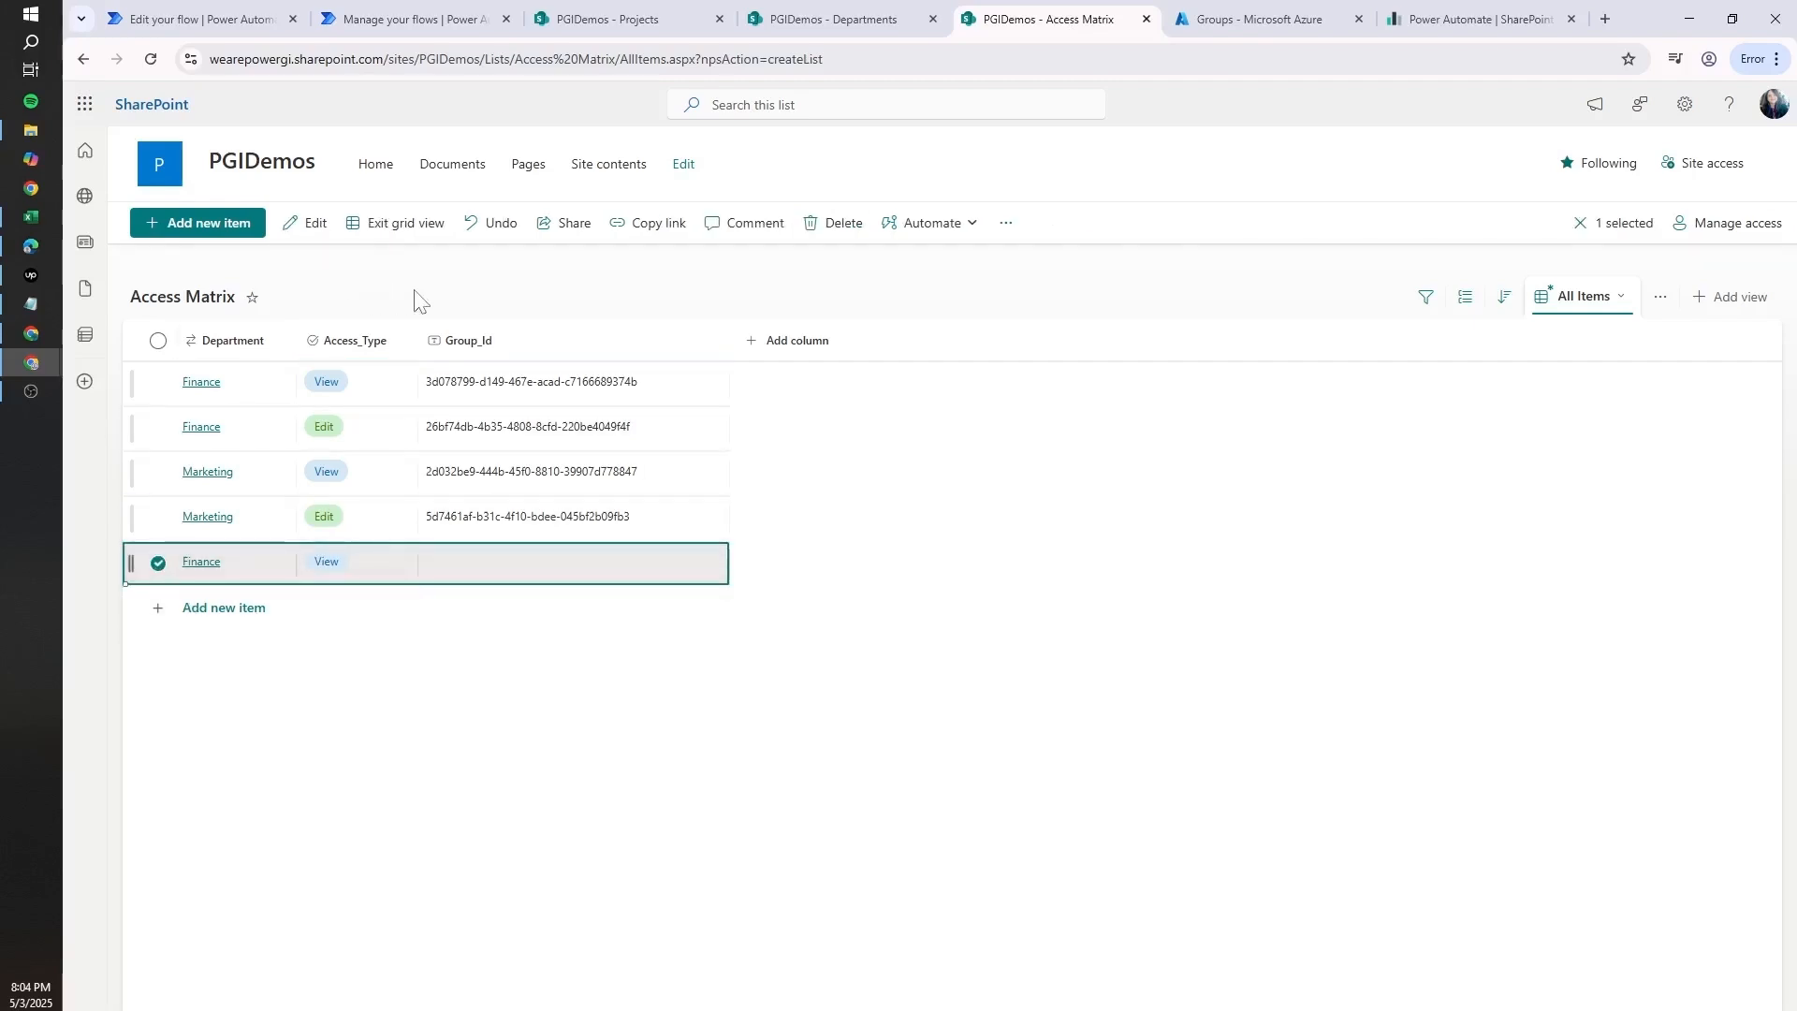
left_click(858, 231)
left_click(939, 606)
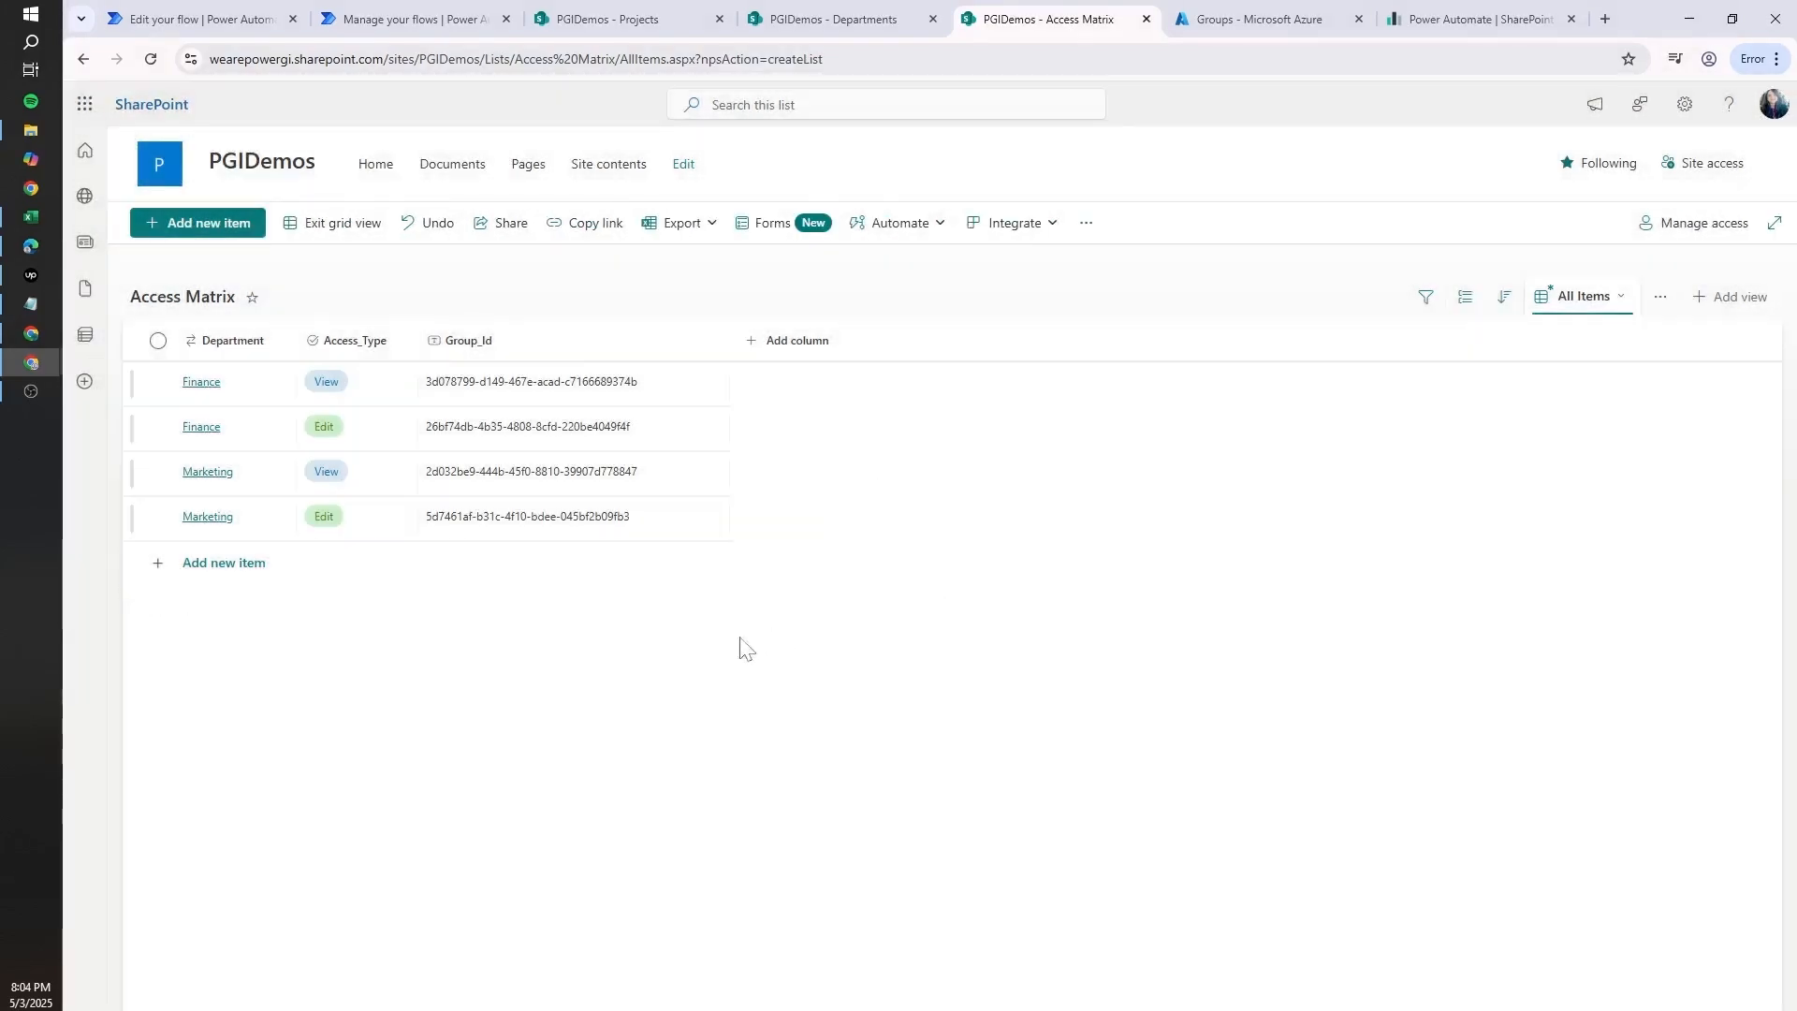
- Switch to the Power Automate flow and add a SharePoint Get items action after Grant access to creator
left_click(197, 19)
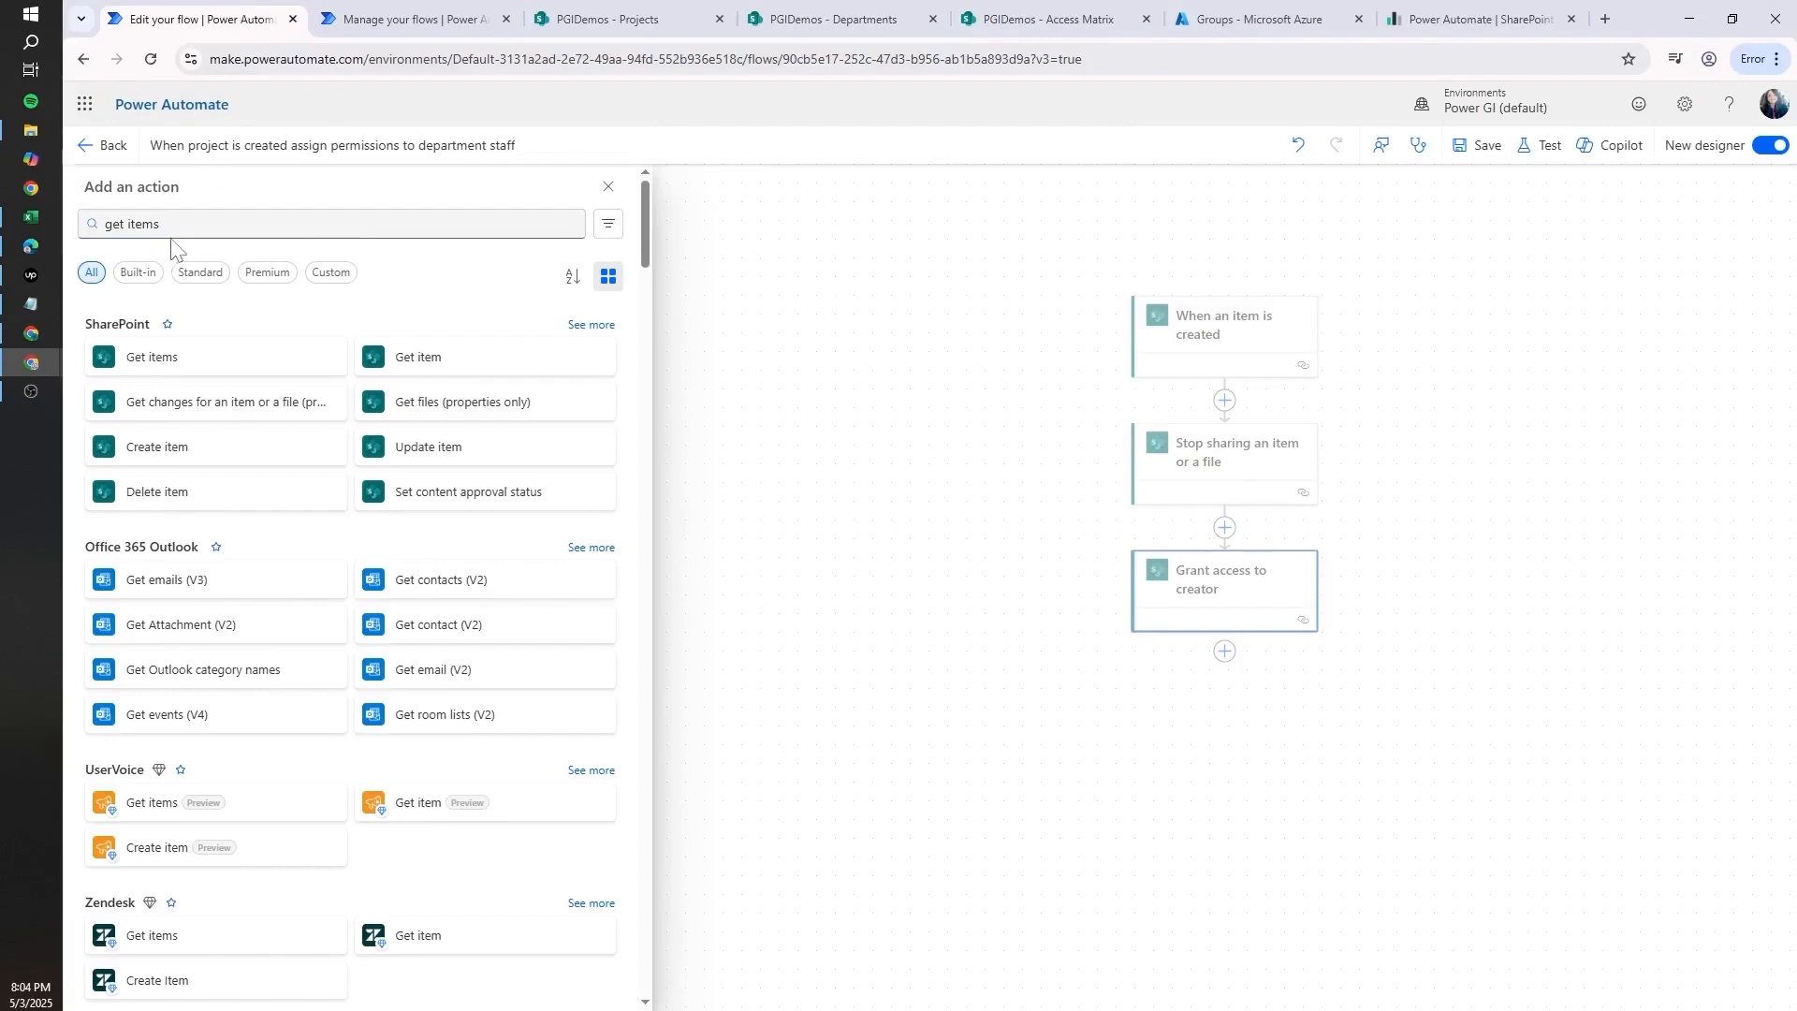
left_click(1010, 18)
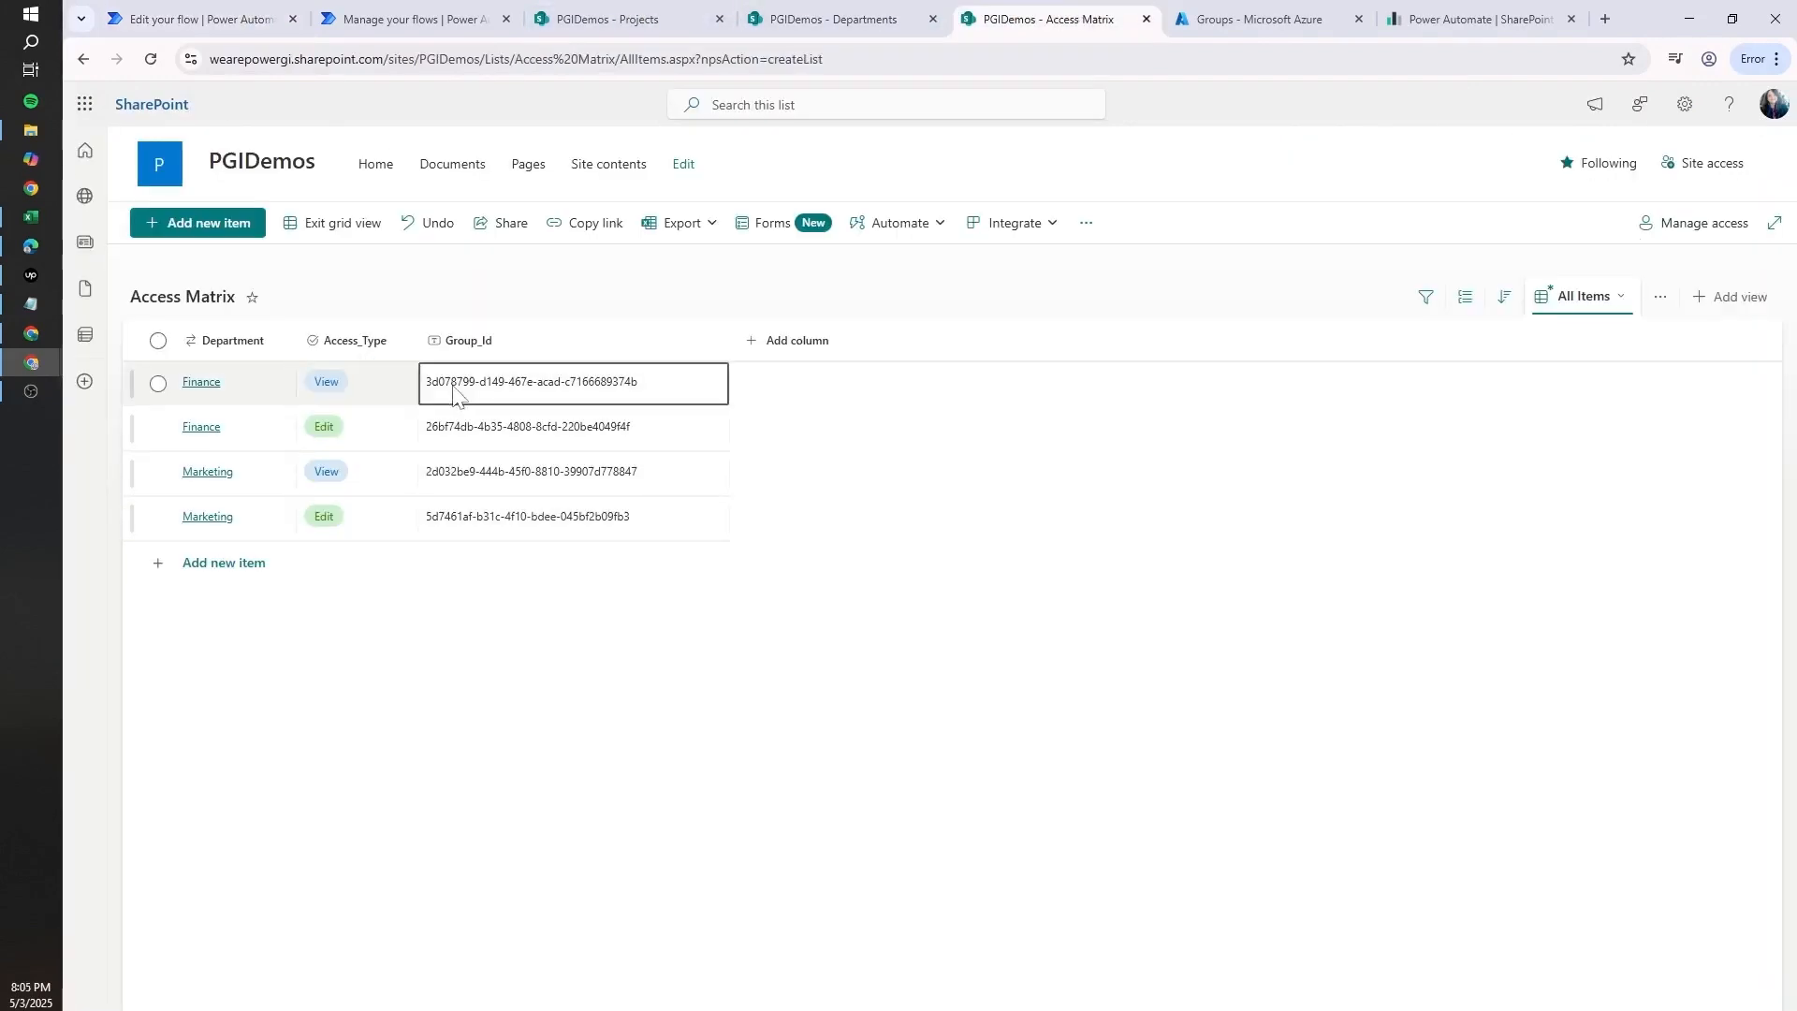
left_click(266, 27)
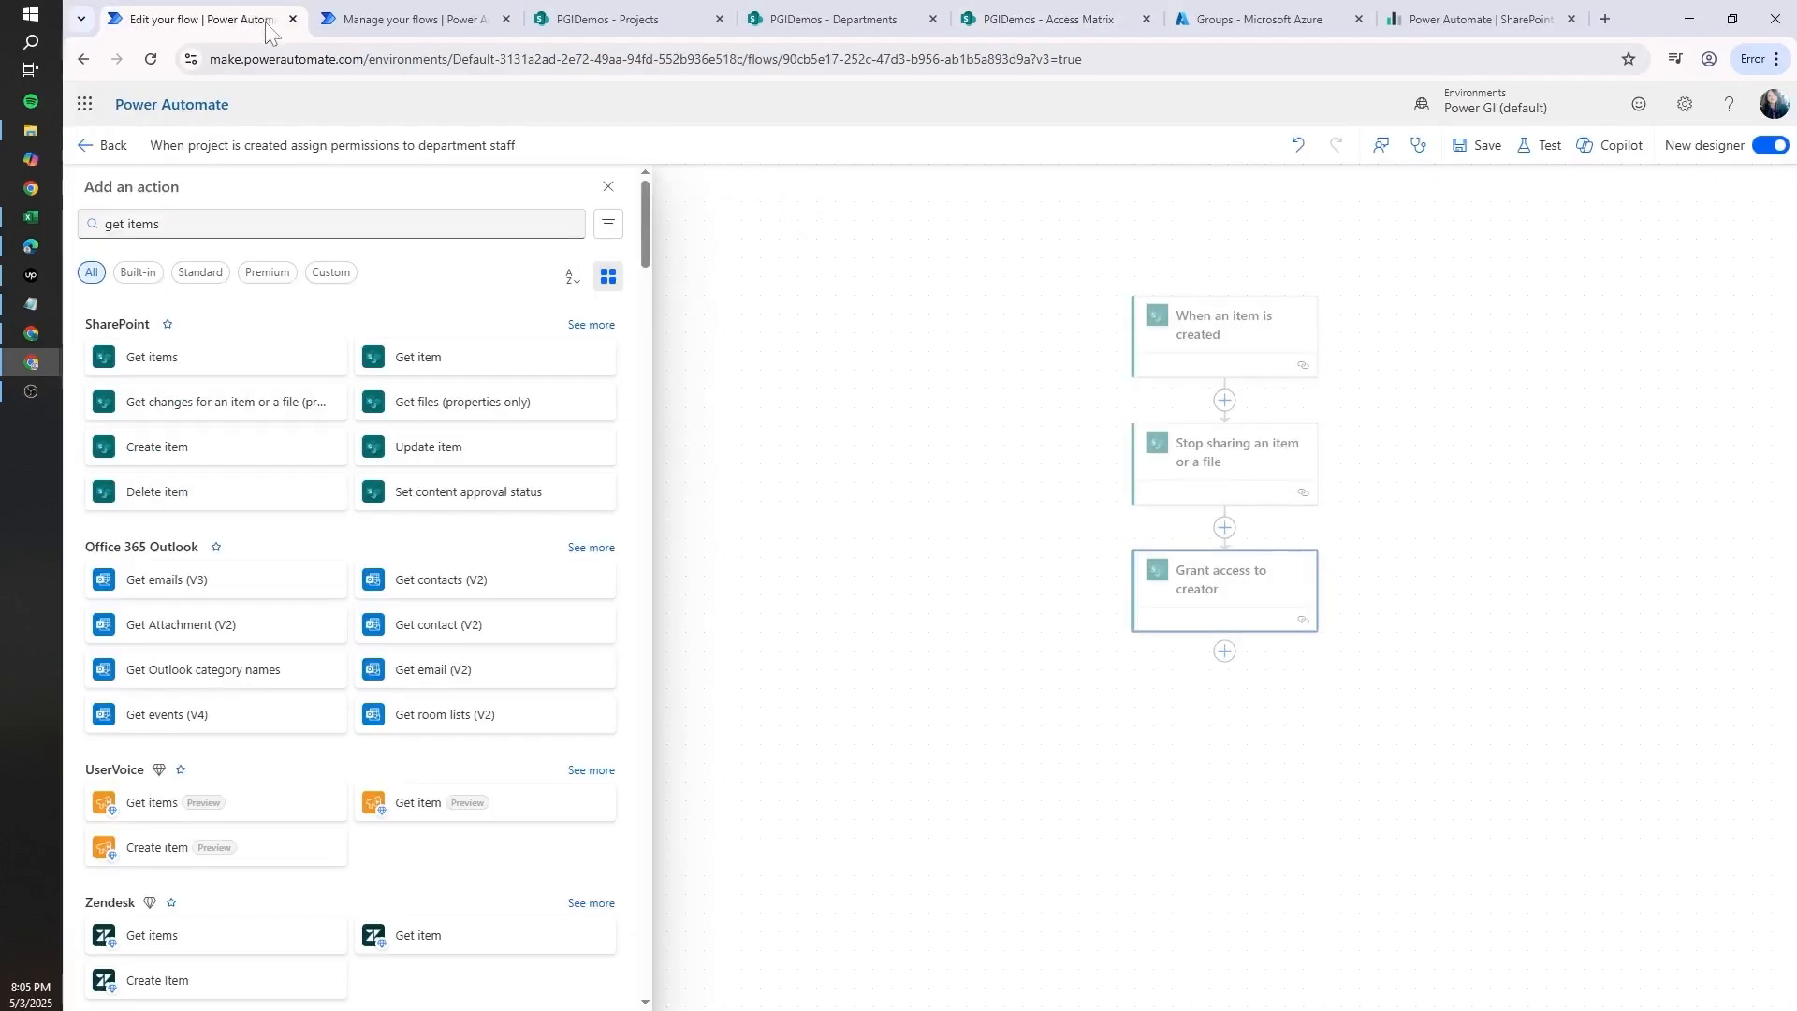
left_click(202, 363)
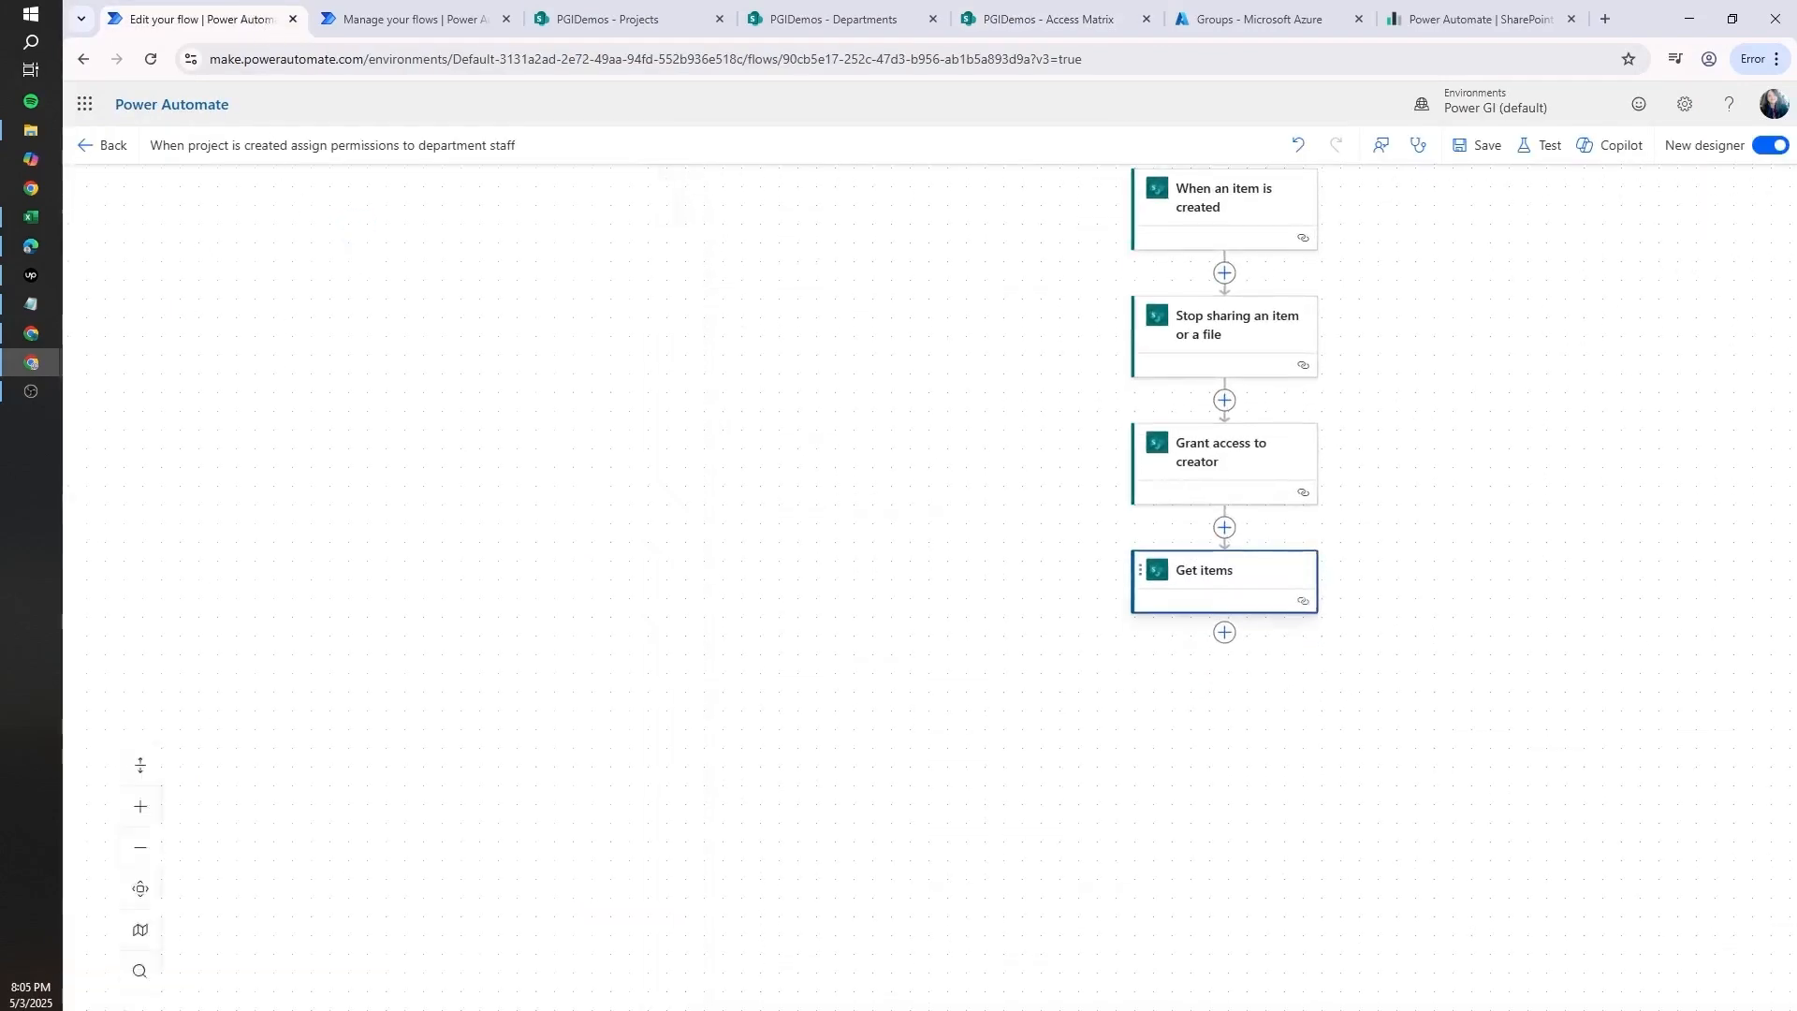
- Set the Get items site address to the PGIDemos site, using the URL copied from SharePoint, and choose the Projects list
left_click(599, 19)
left_click_drag(487, 59, 42, 16)
key("ctrl+c")
left_click(198, 19)
left_click(274, 343)
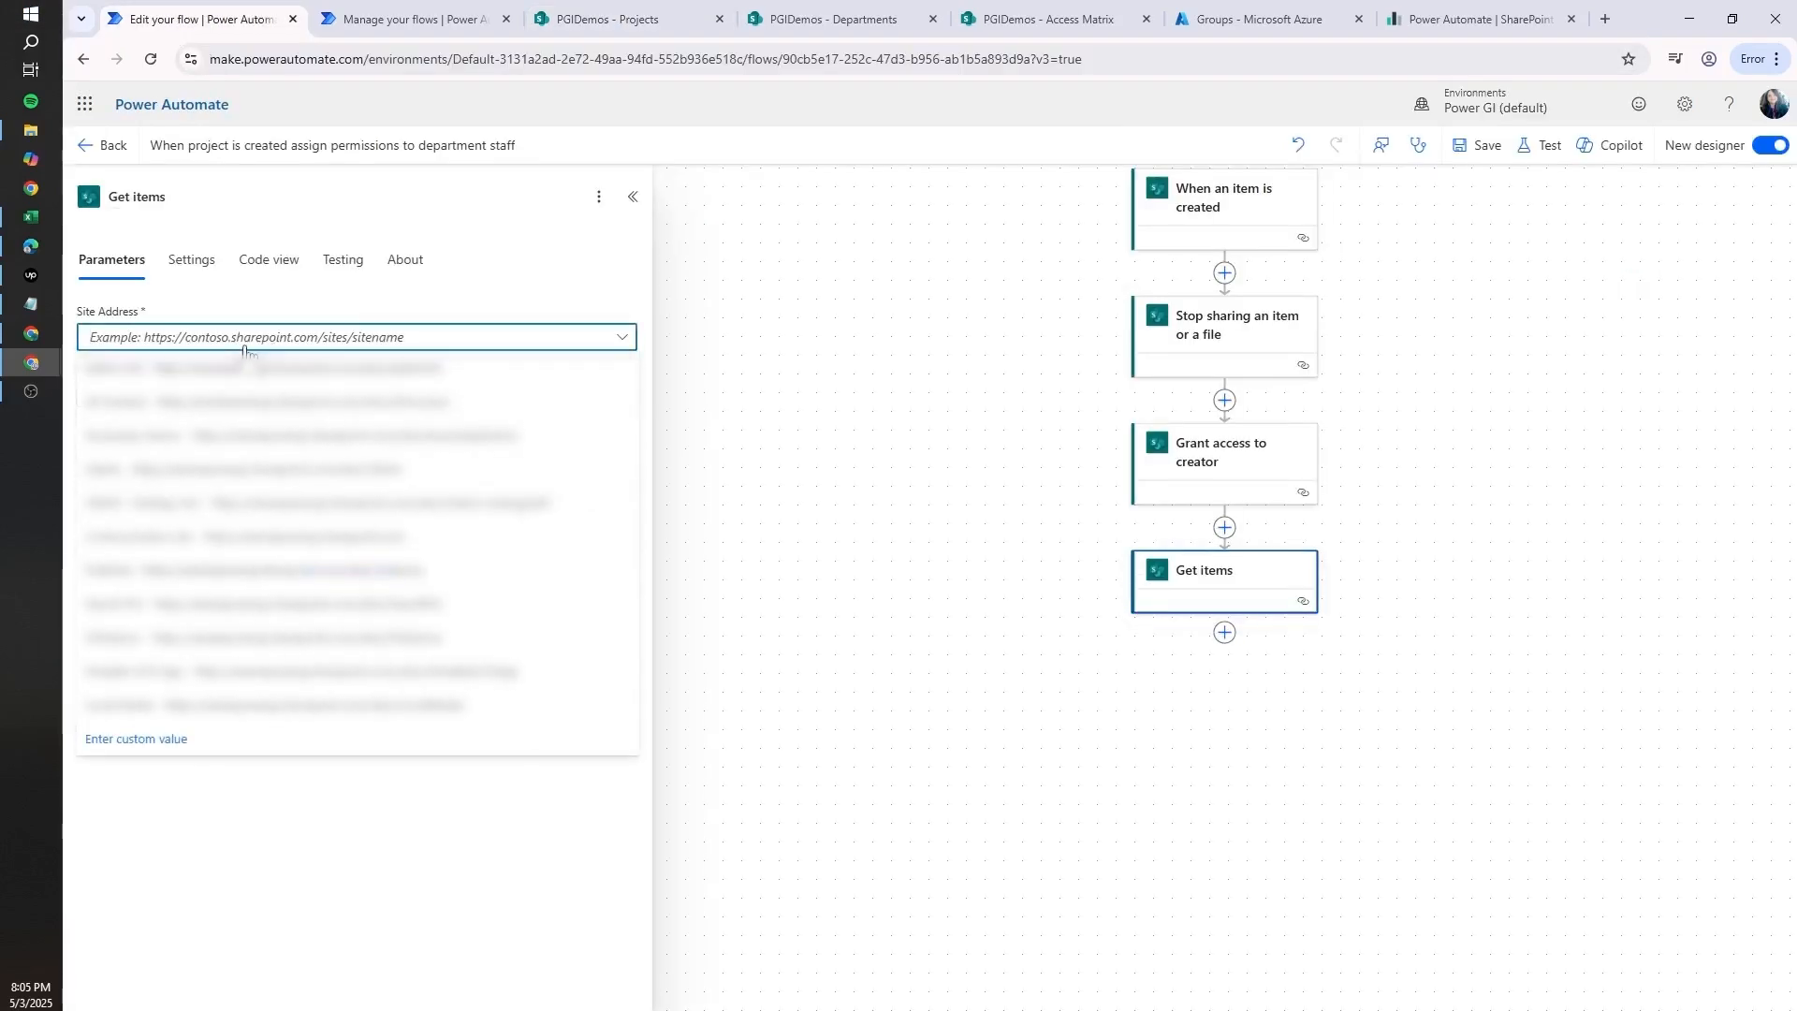
key("ctrl+v")
left_click(245, 370)
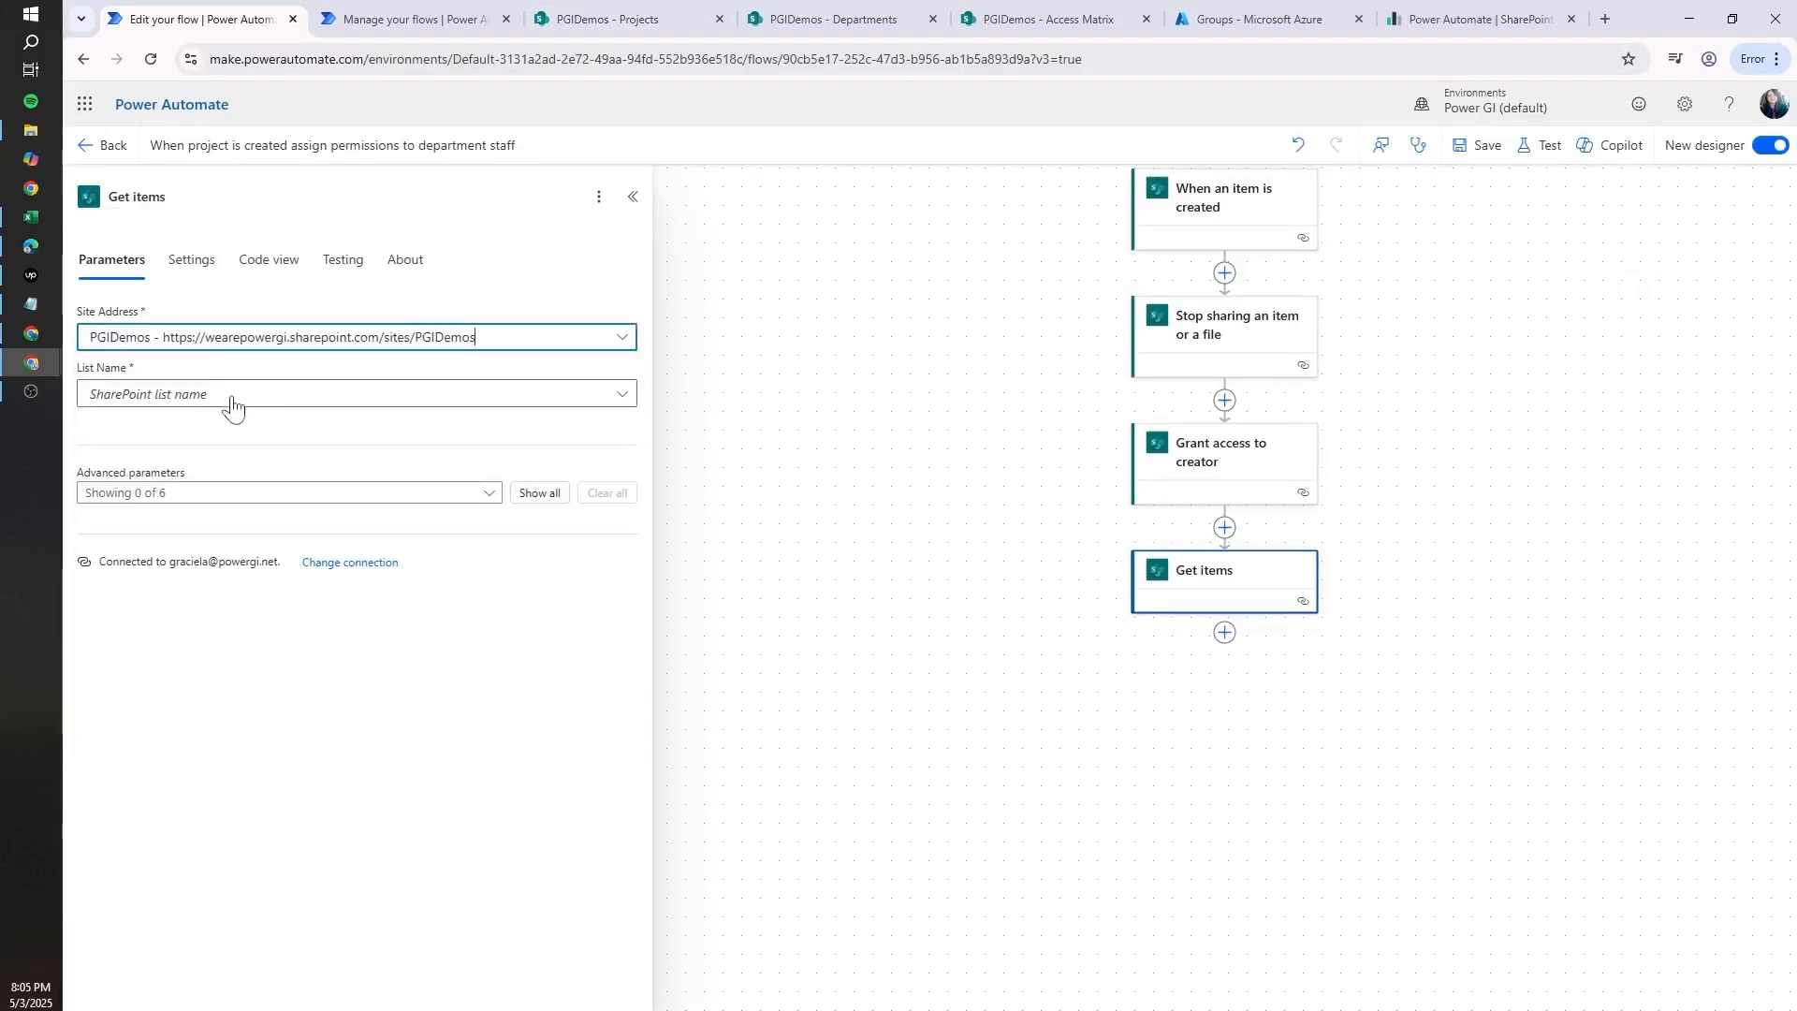
left_click(242, 397)
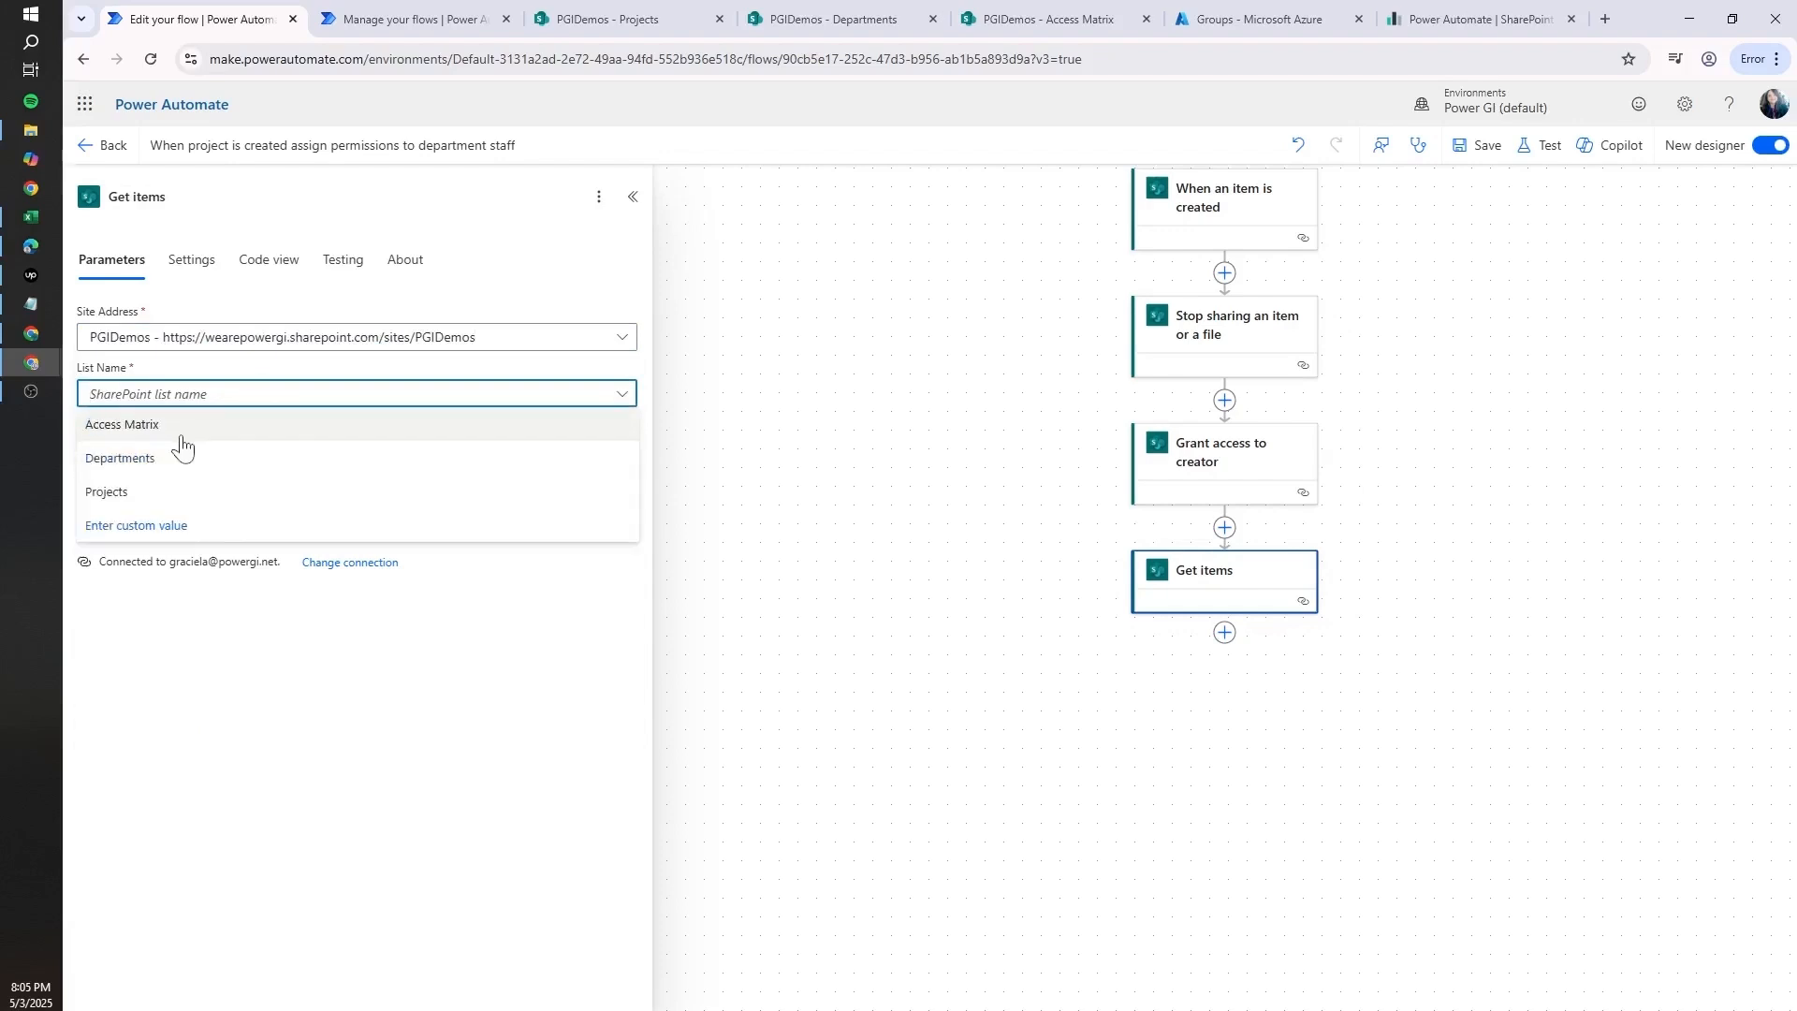
left_click(160, 492)
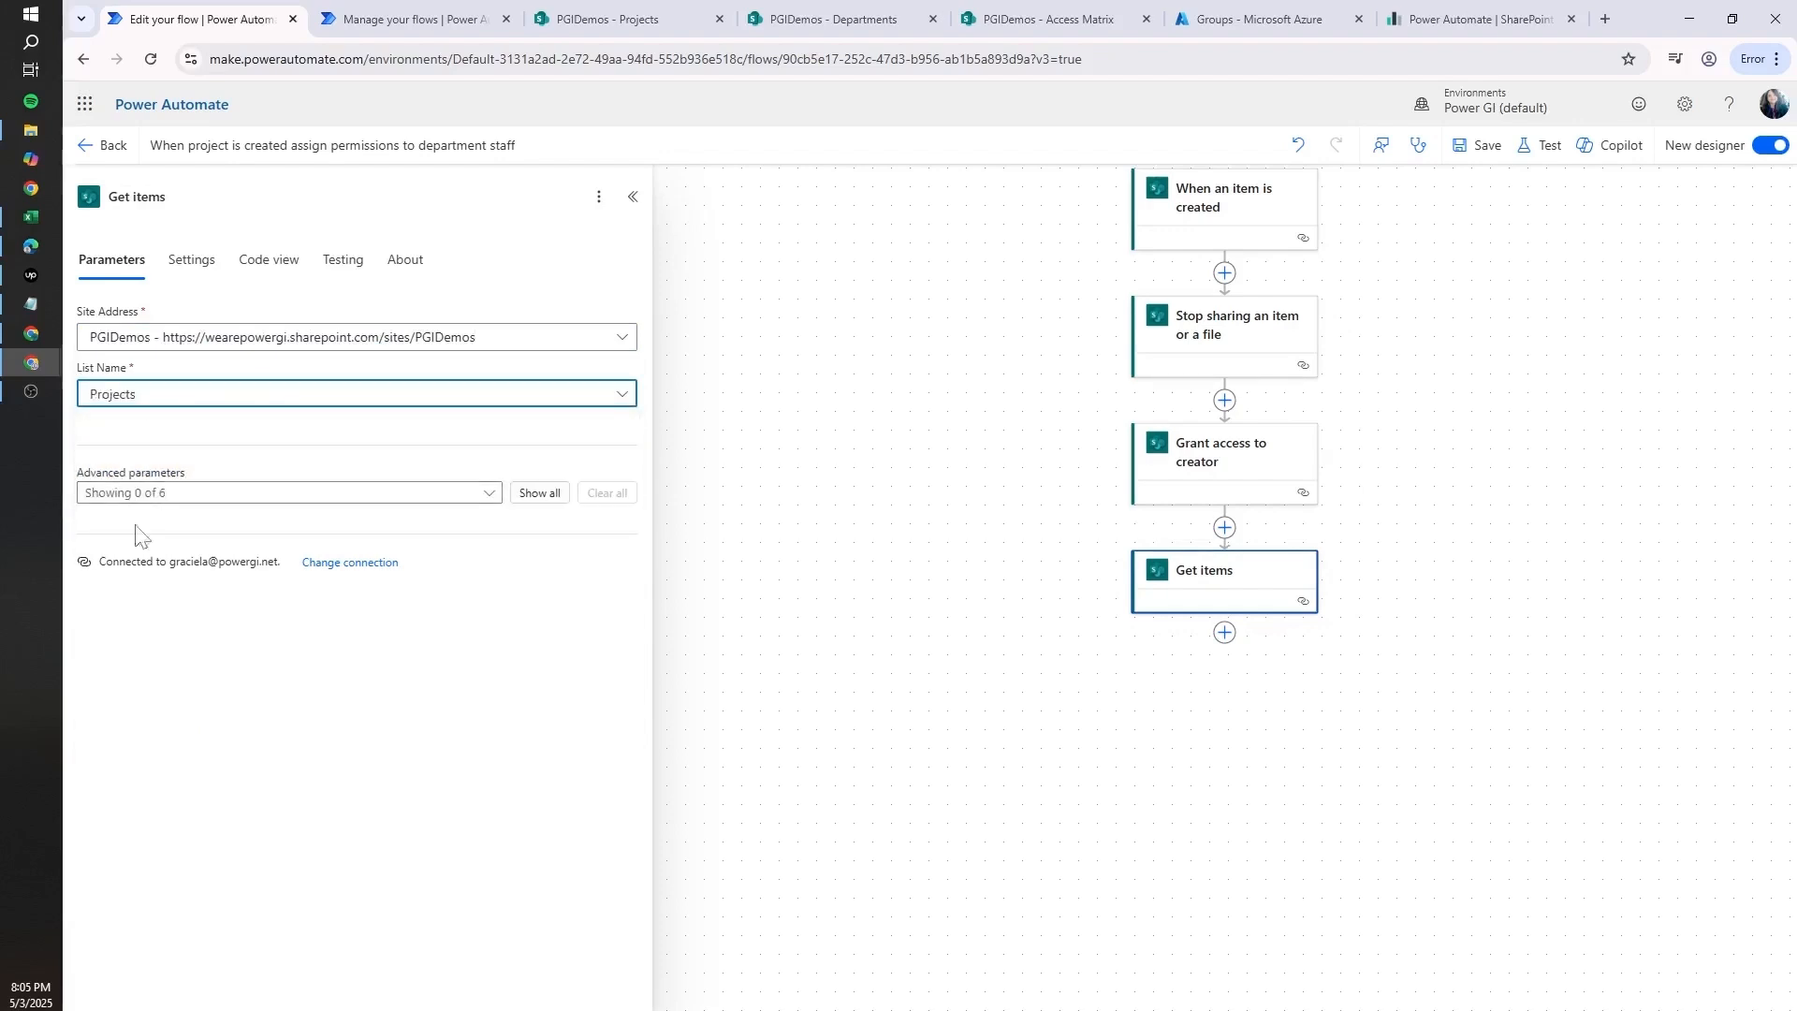
- Add the Filter Query advanced parameter to the Get items action and start editing it
left_click(465, 496)
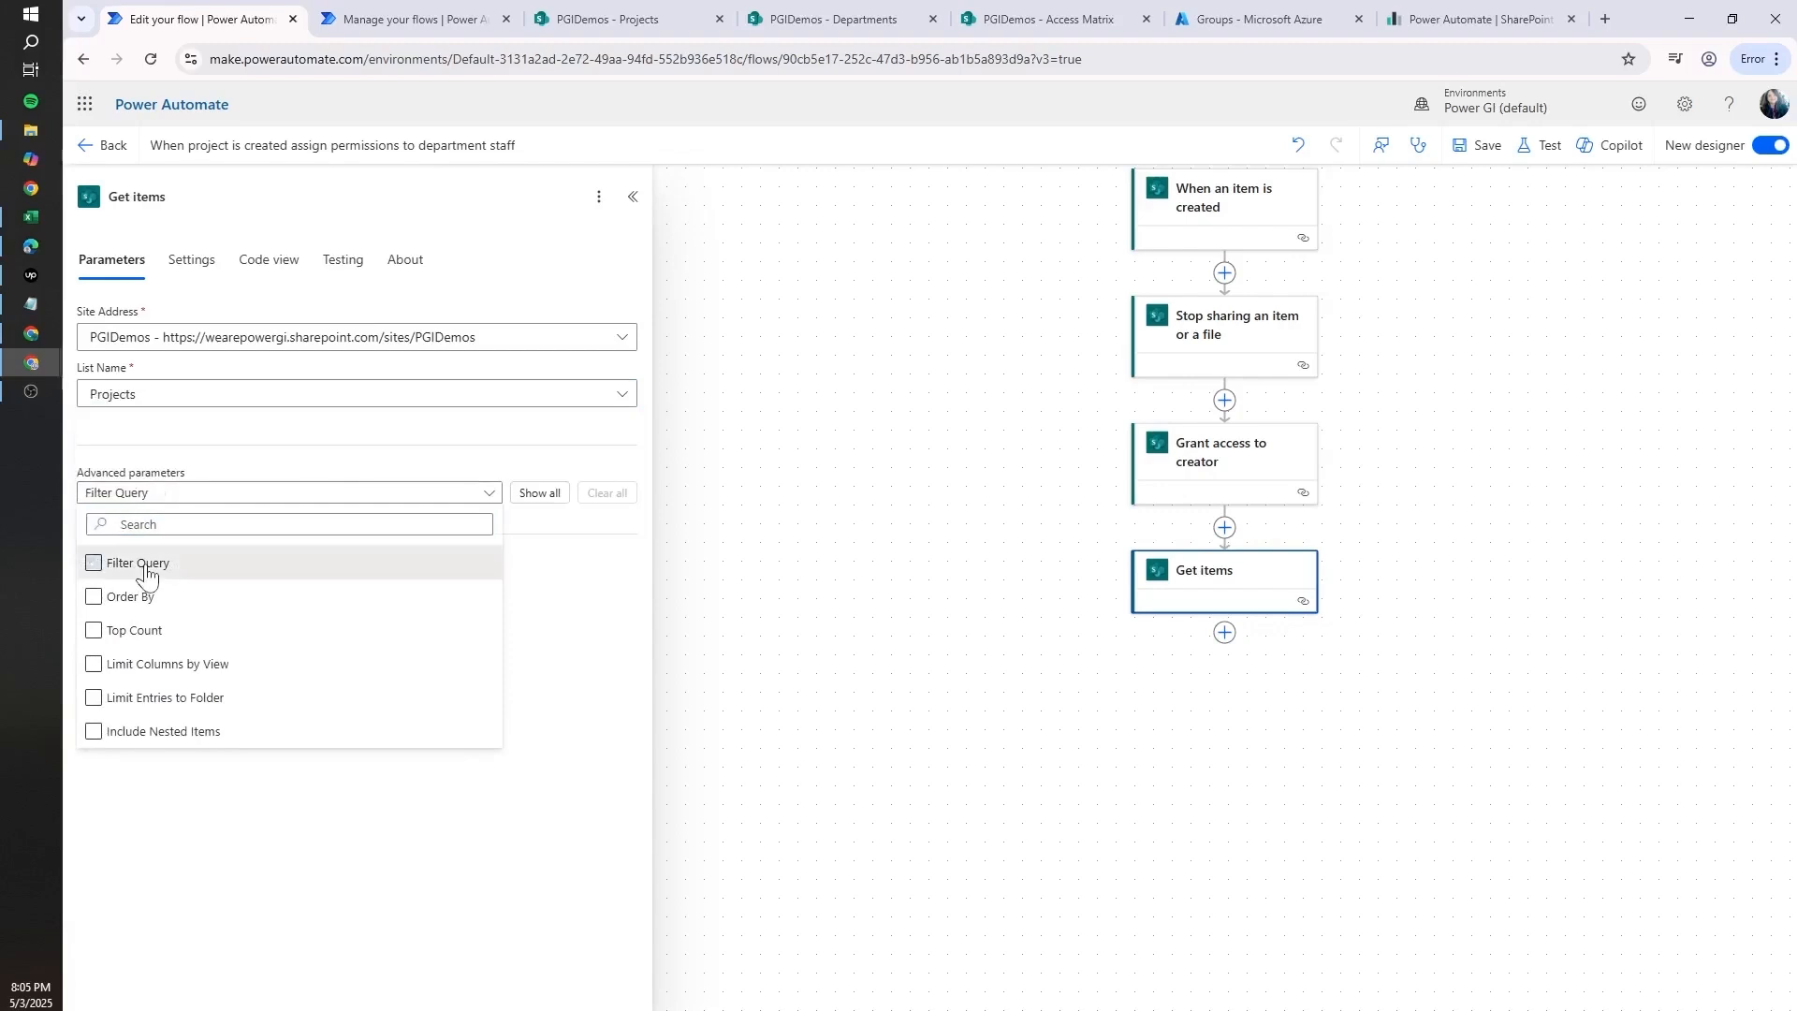
left_click(262, 845)
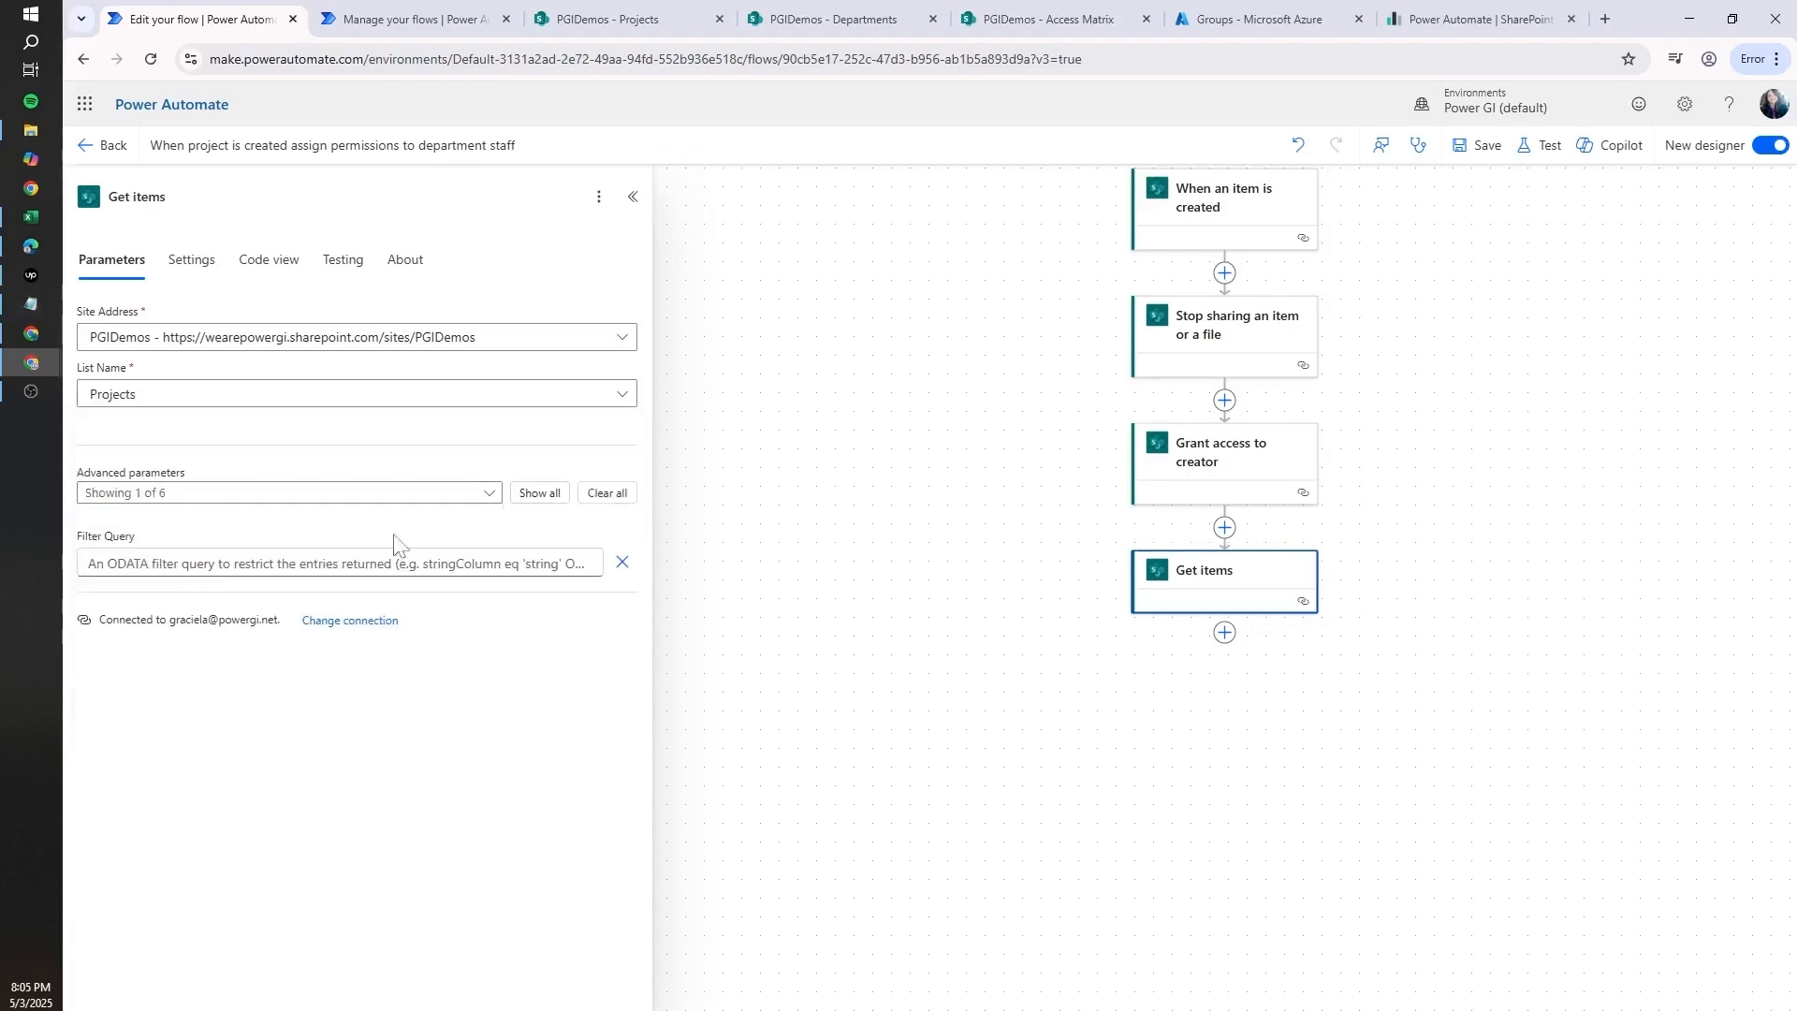
left_click(327, 563)
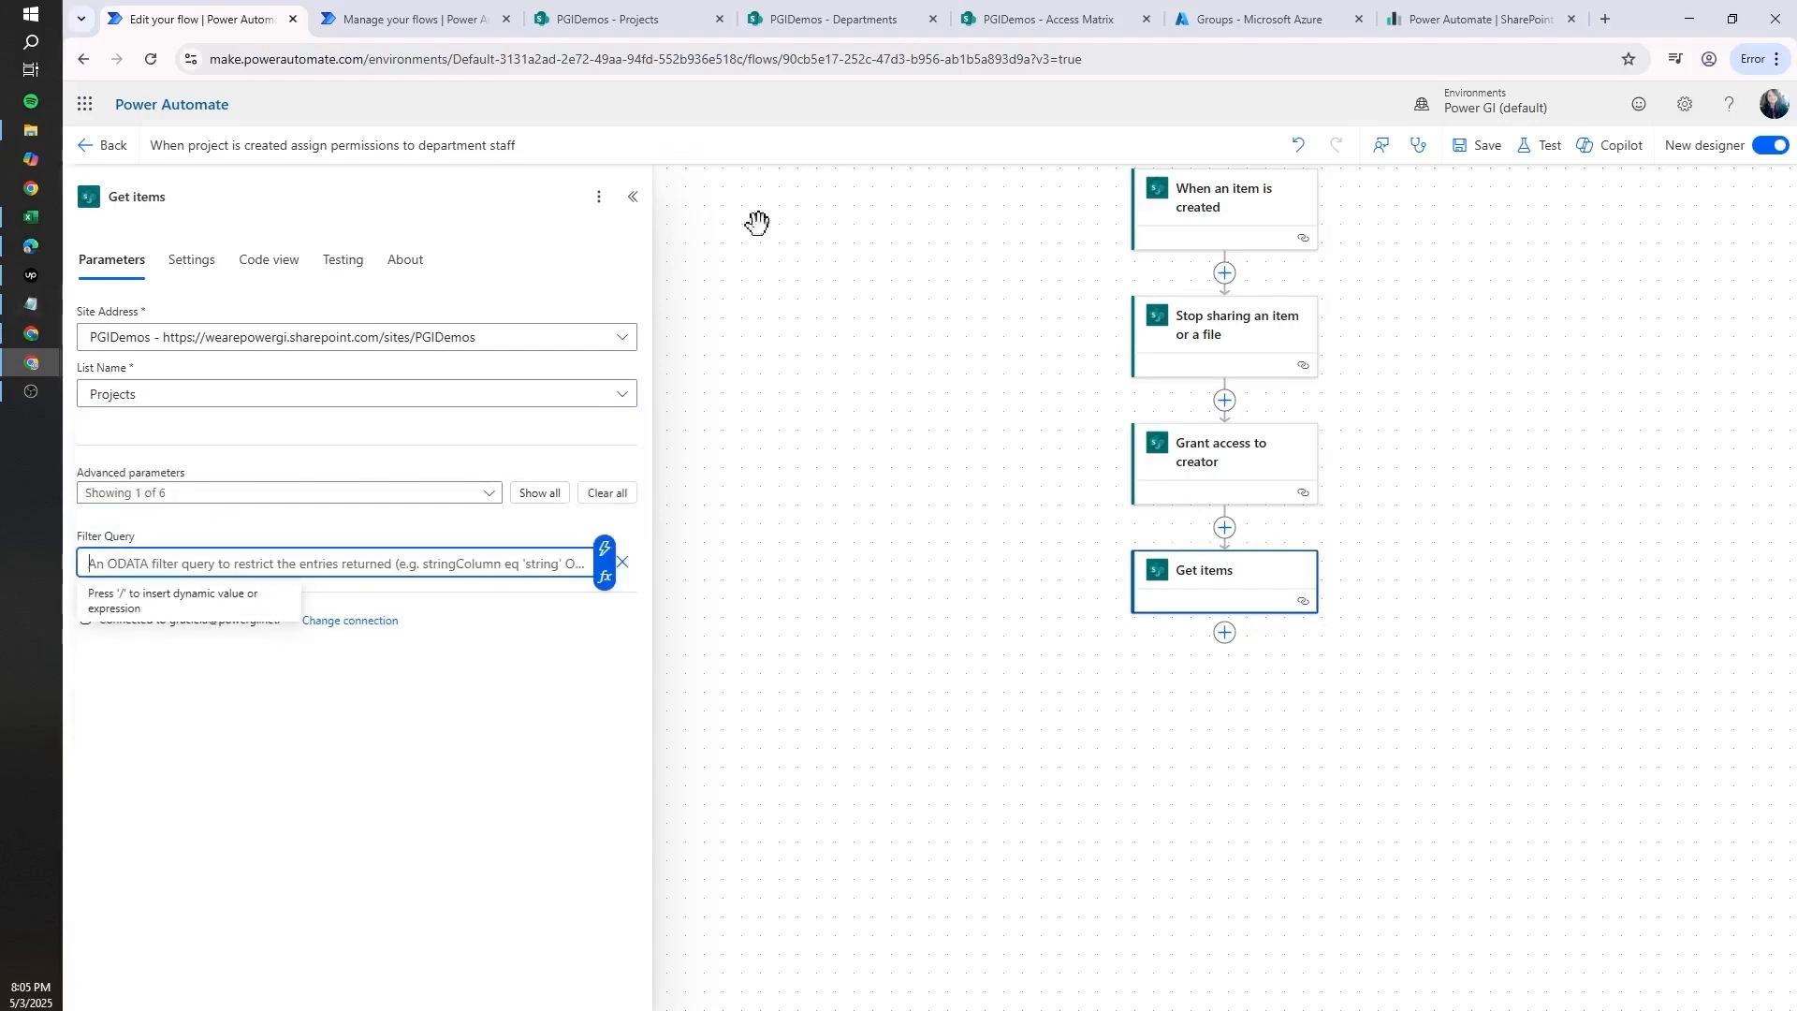
- Search the web for "odata filter query power automate" and open the Power GI OData guide at its Filter Lookup columns section
left_click(1606, 20)
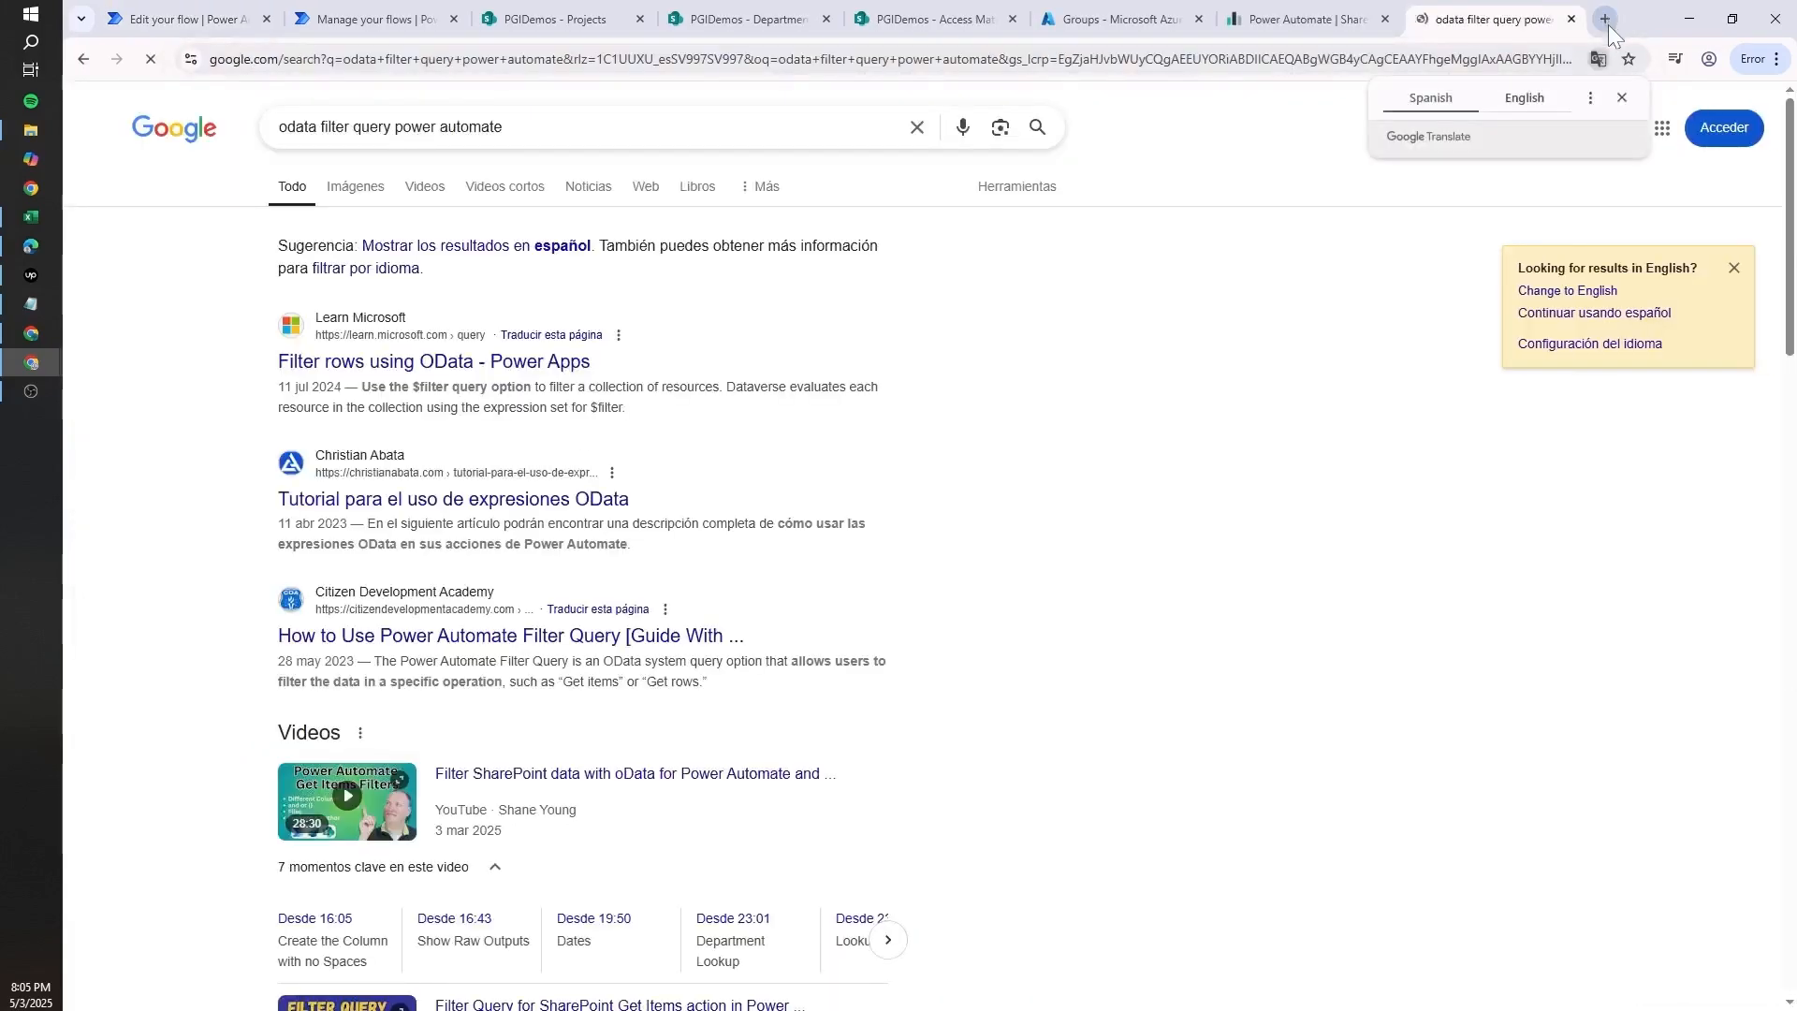
left_click_drag(1787, 285, 1788, 611)
left_click(539, 821)
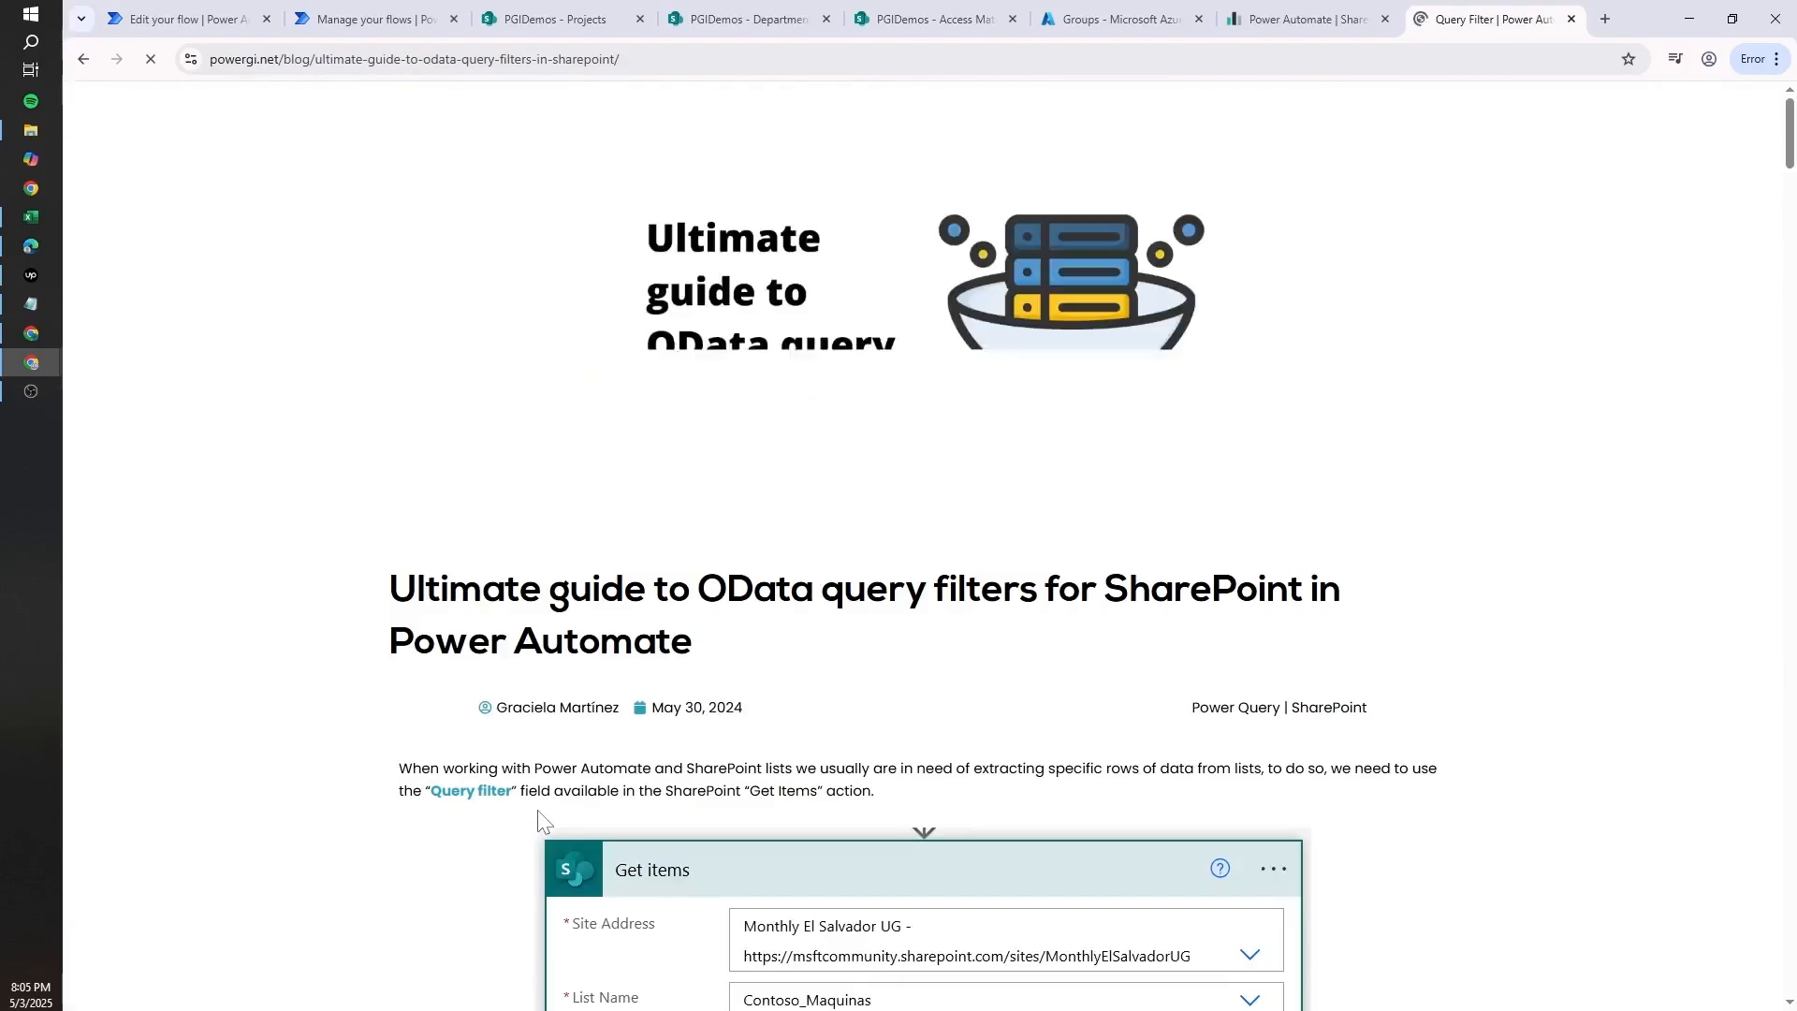
left_click(936, 18)
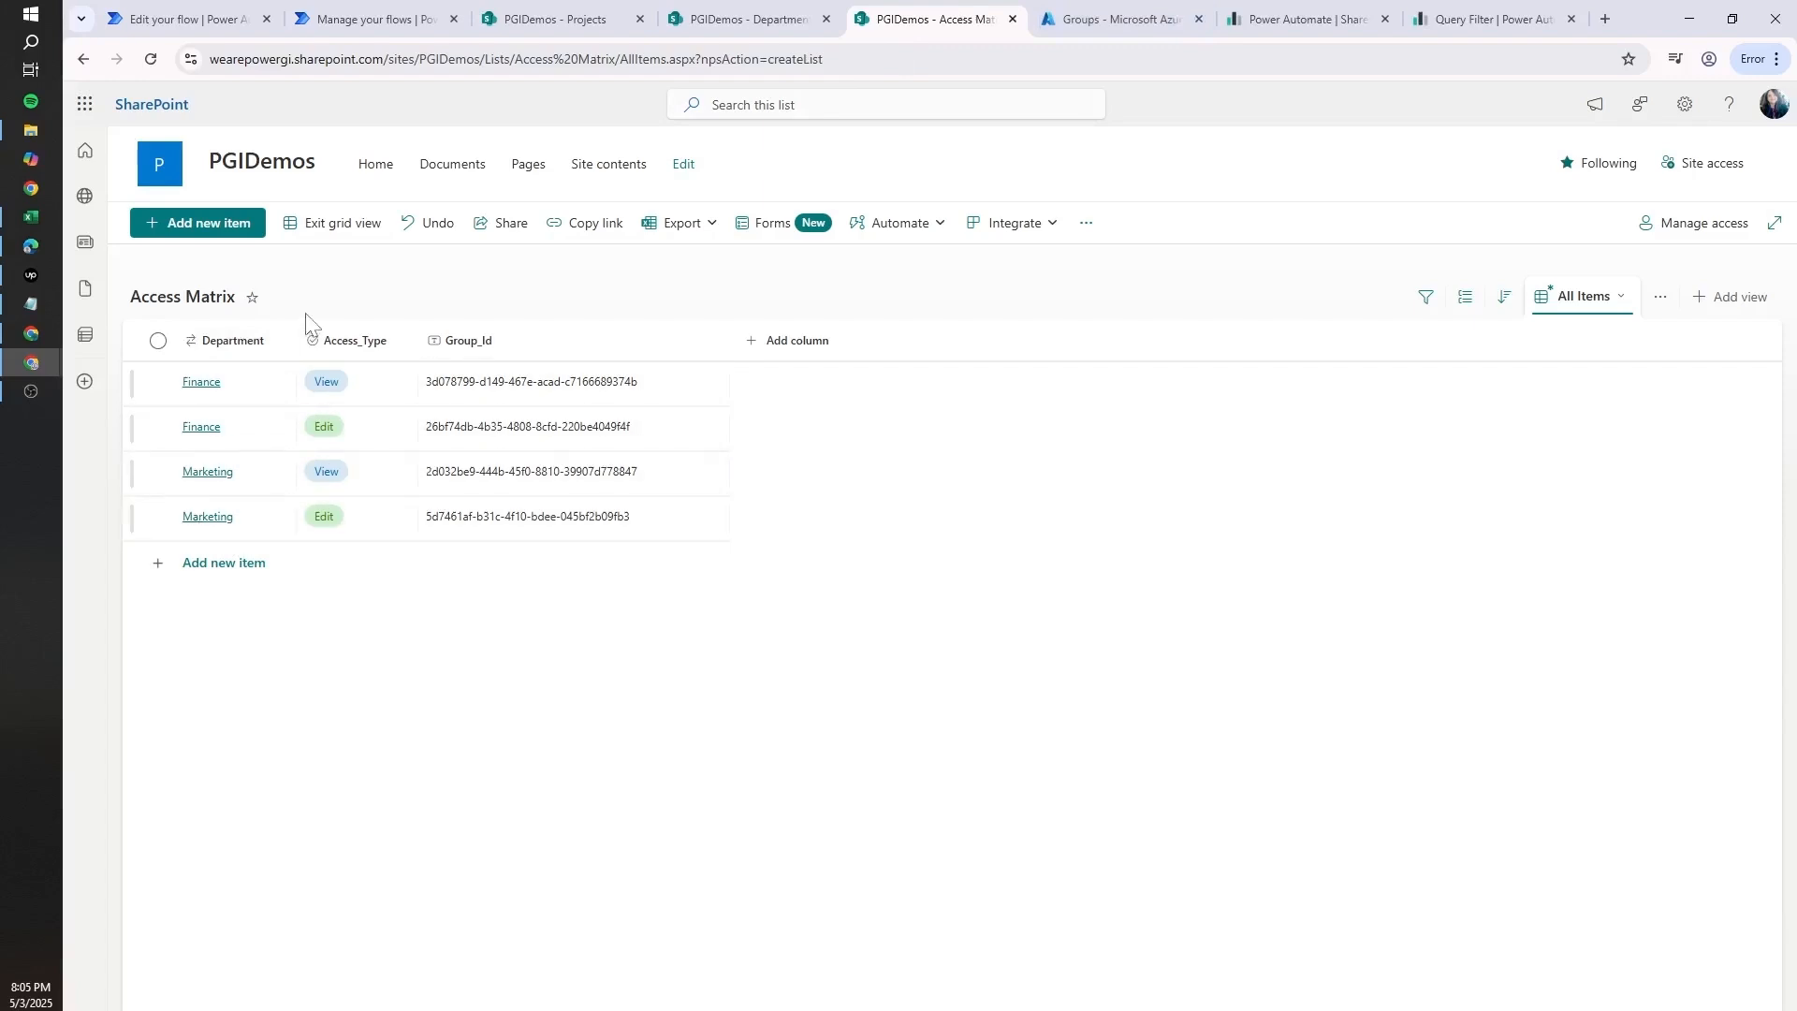
left_click(1516, 26)
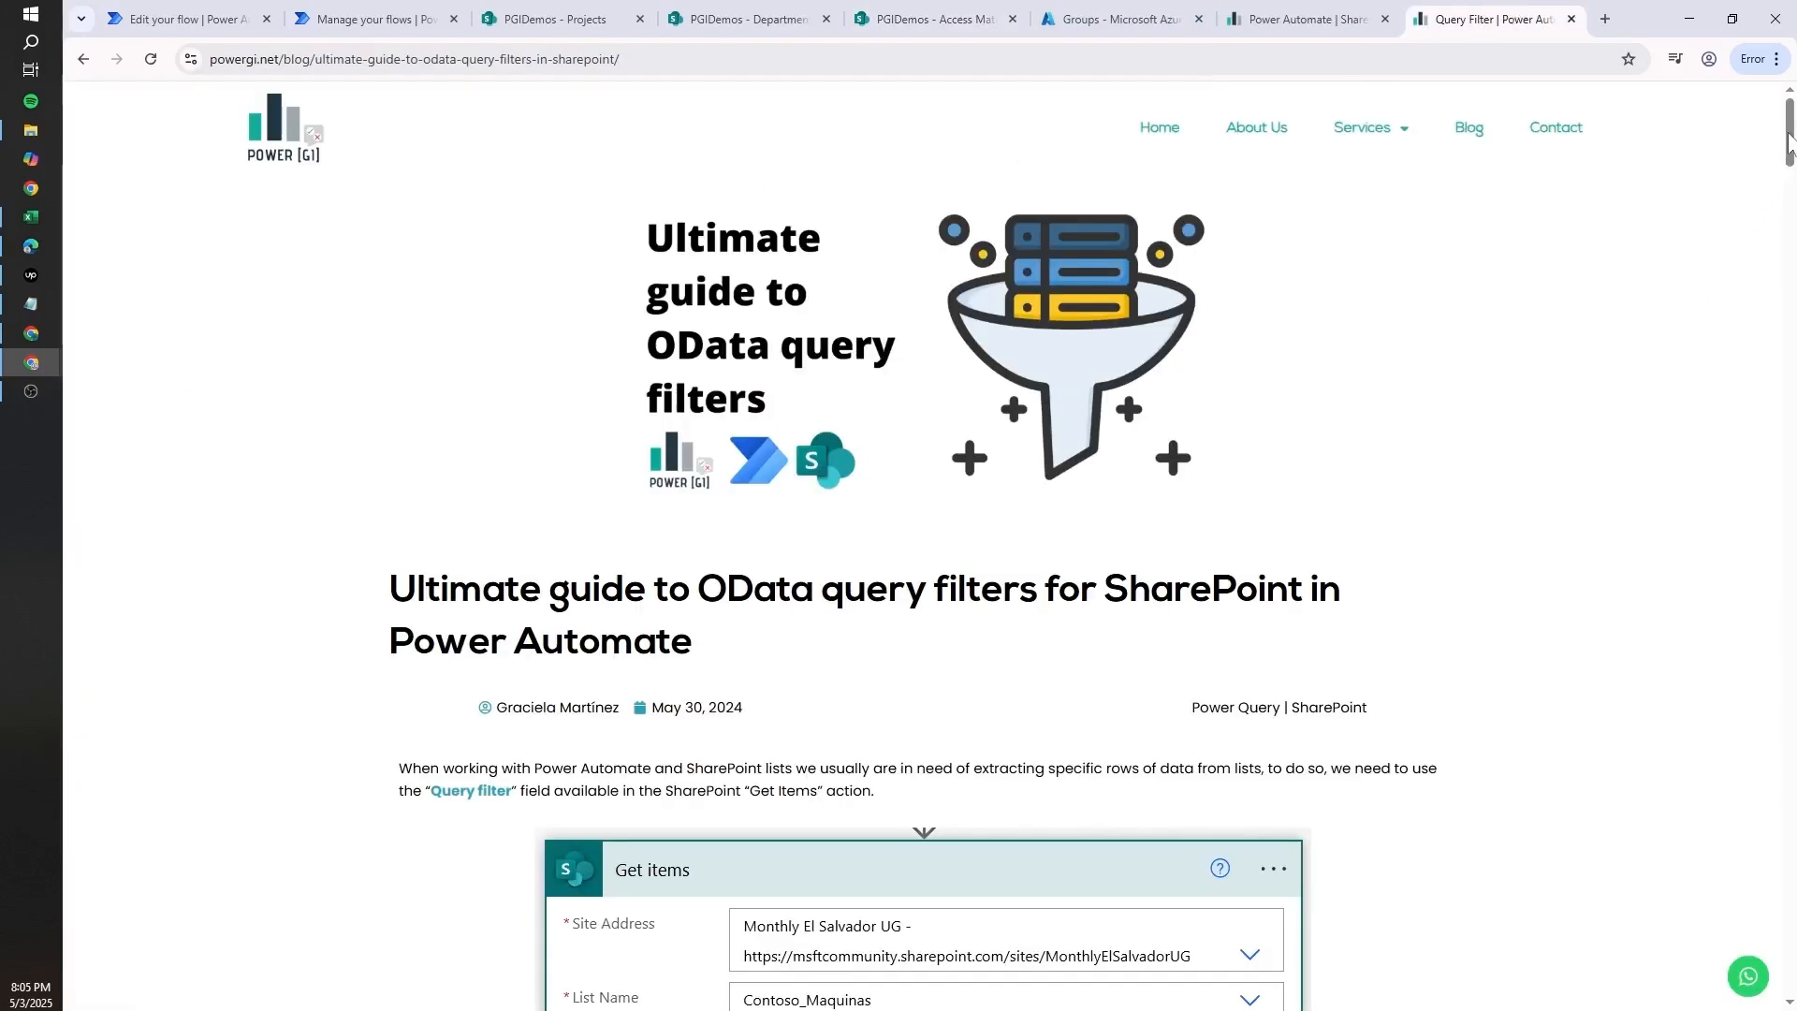
left_click_drag(1789, 140, 1789, 290)
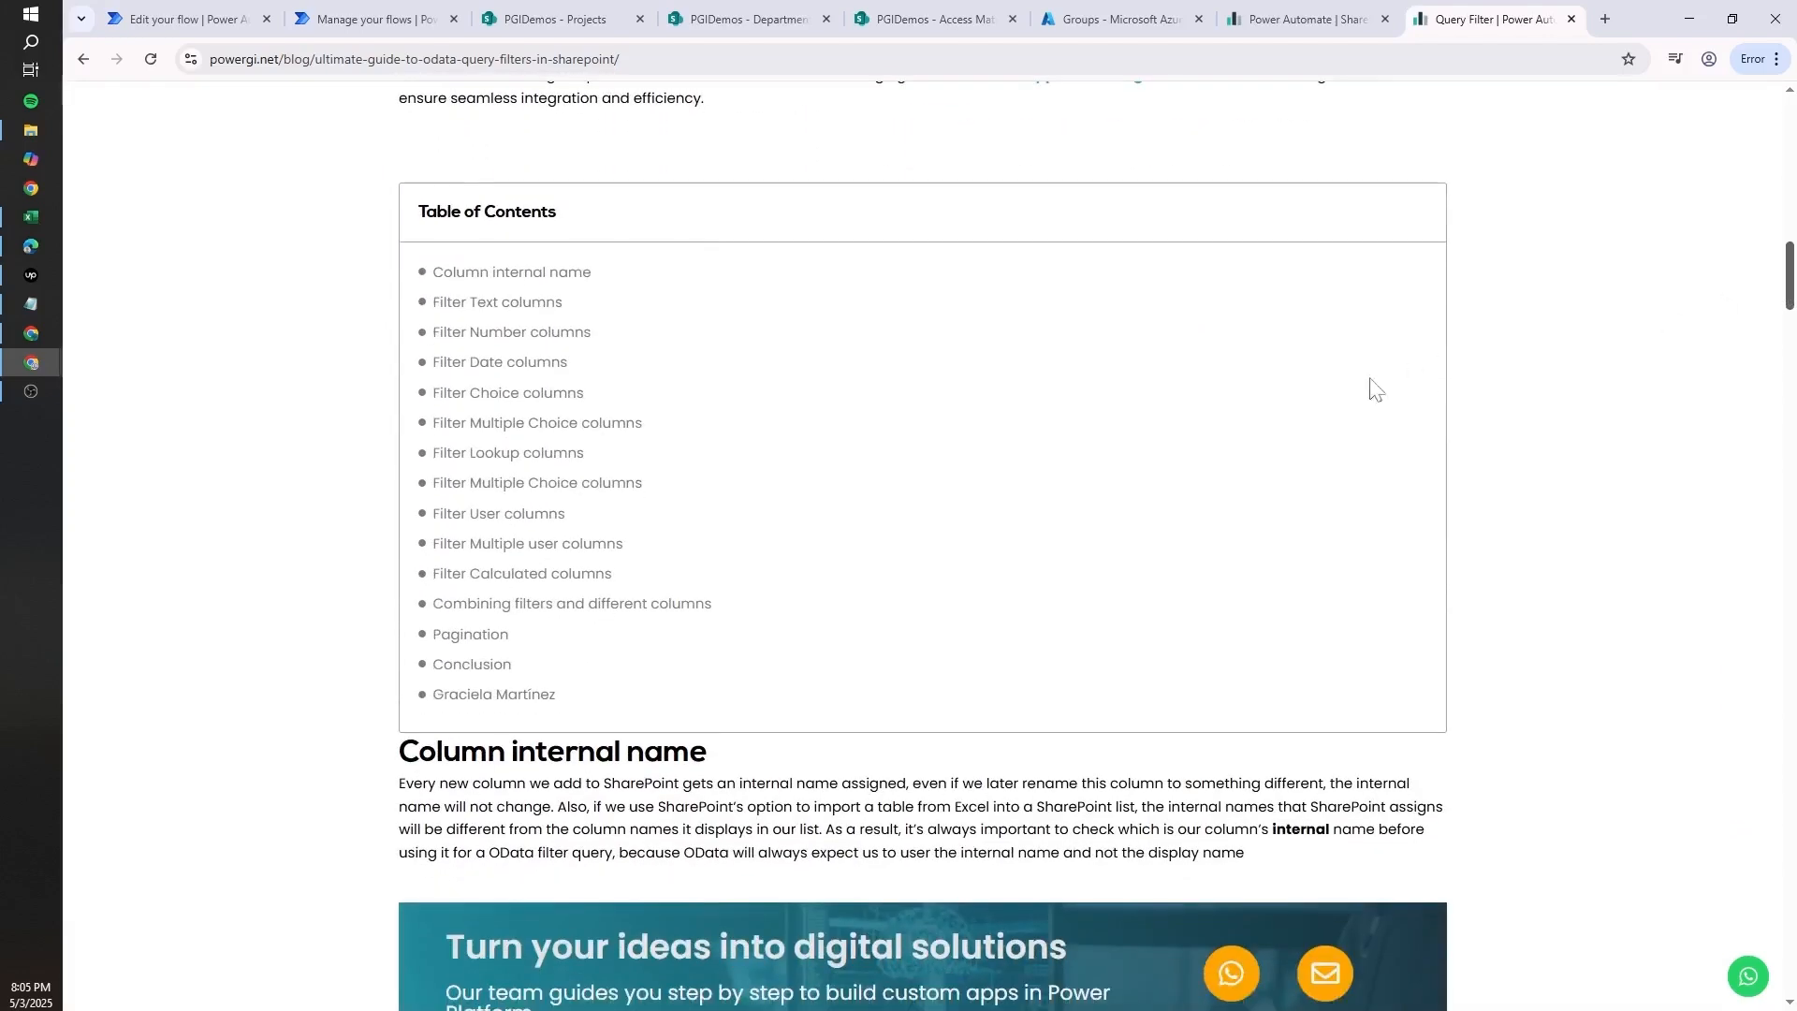
left_click(491, 455)
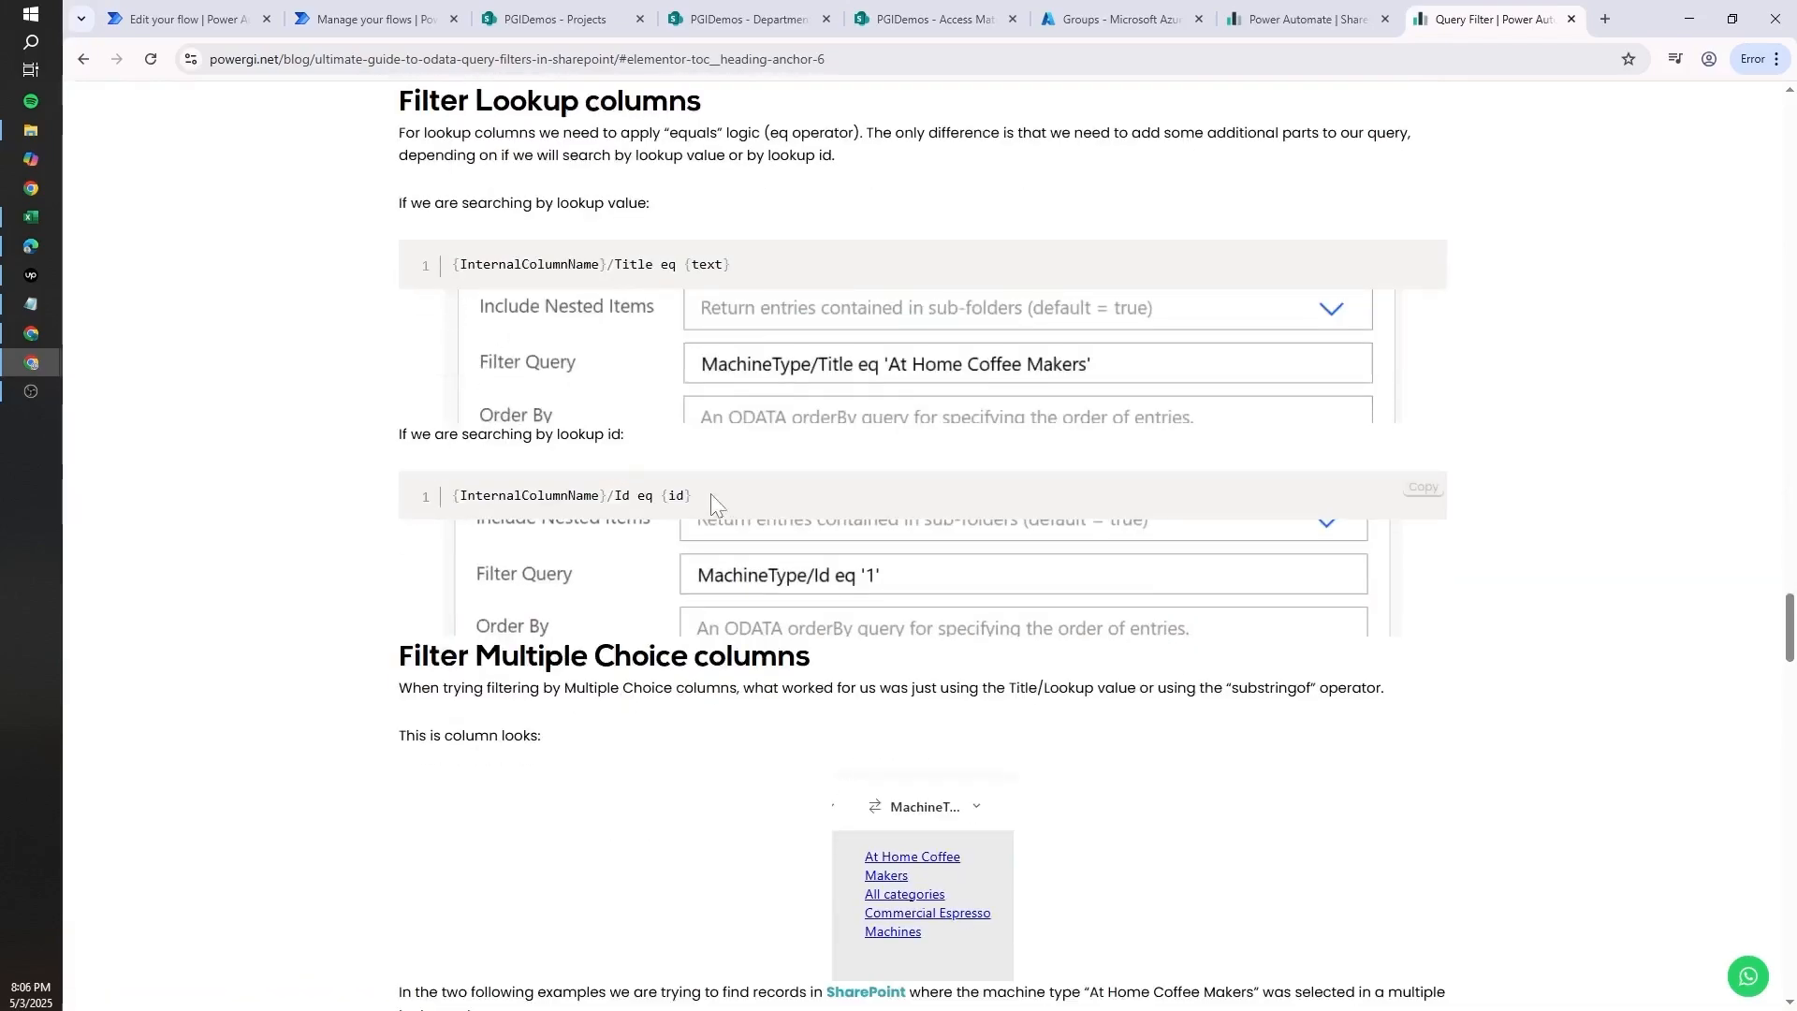
- Copy the guide's lookup-ID template into the Filter Query and replace the column placeholder so it reads Department/Id eq {id}
left_click_drag(704, 492, 576, 478)
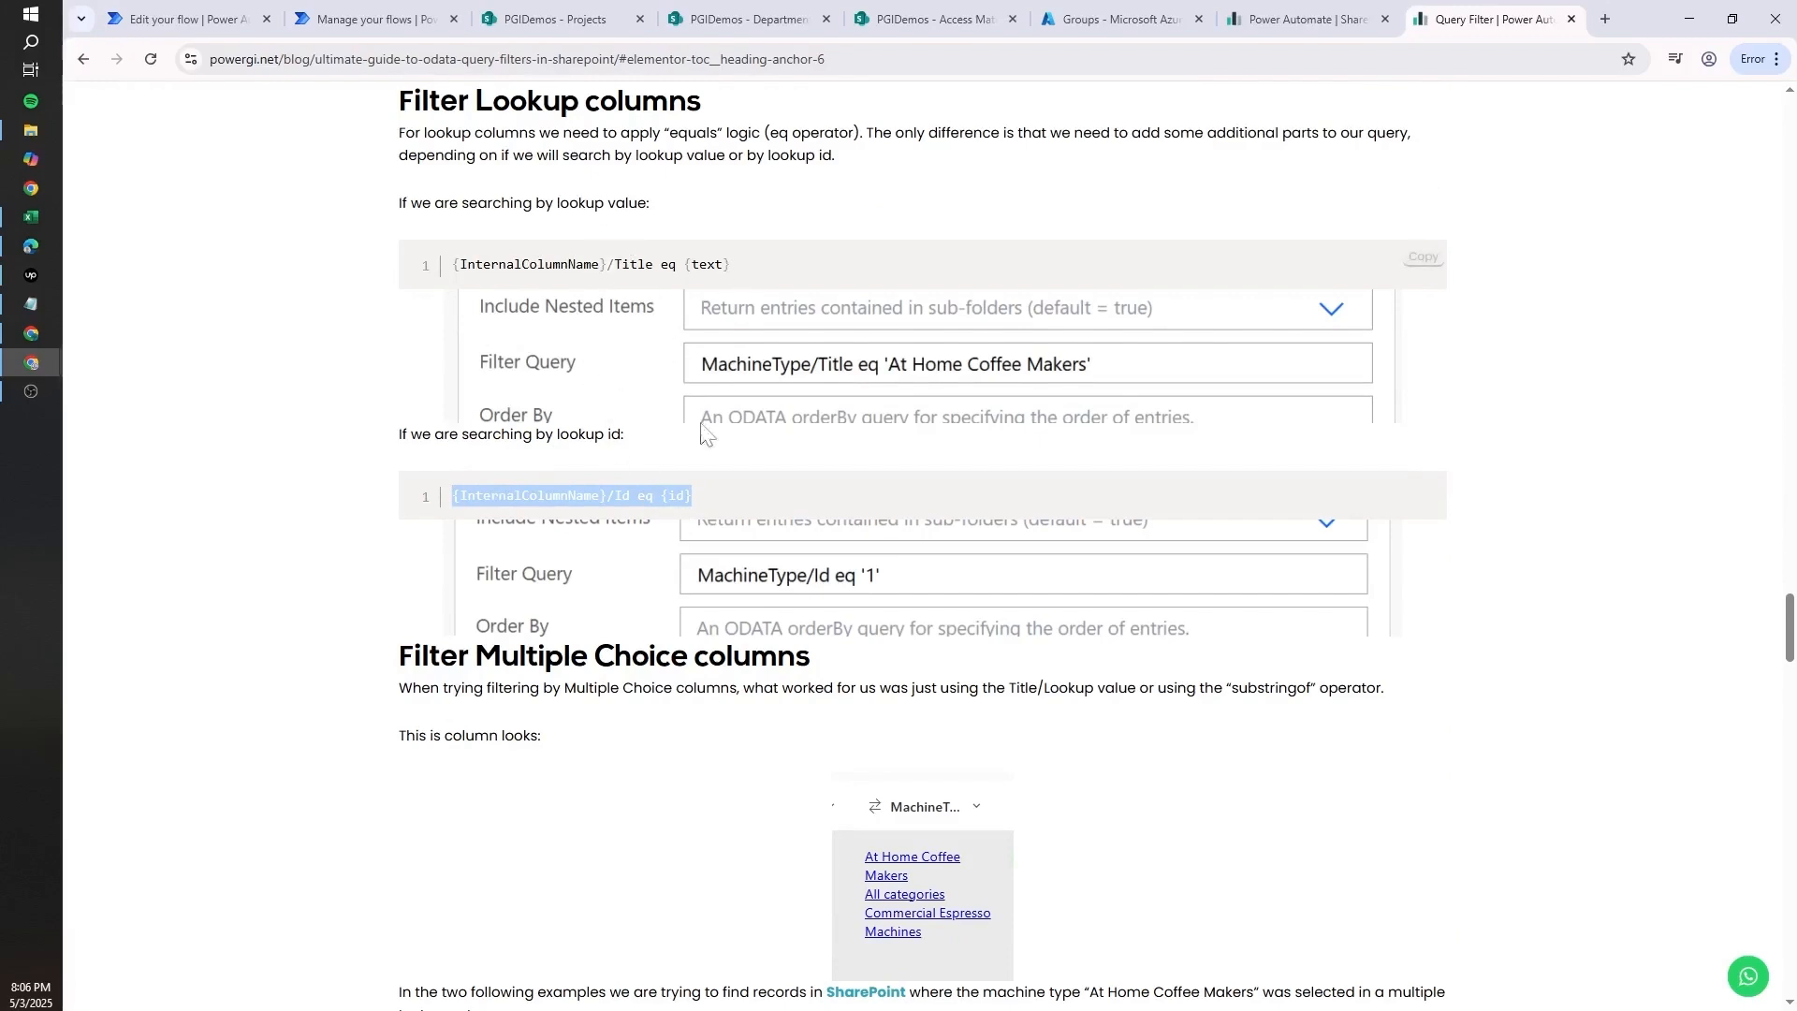
left_click_drag(695, 492, 593, 494)
left_click(220, 17)
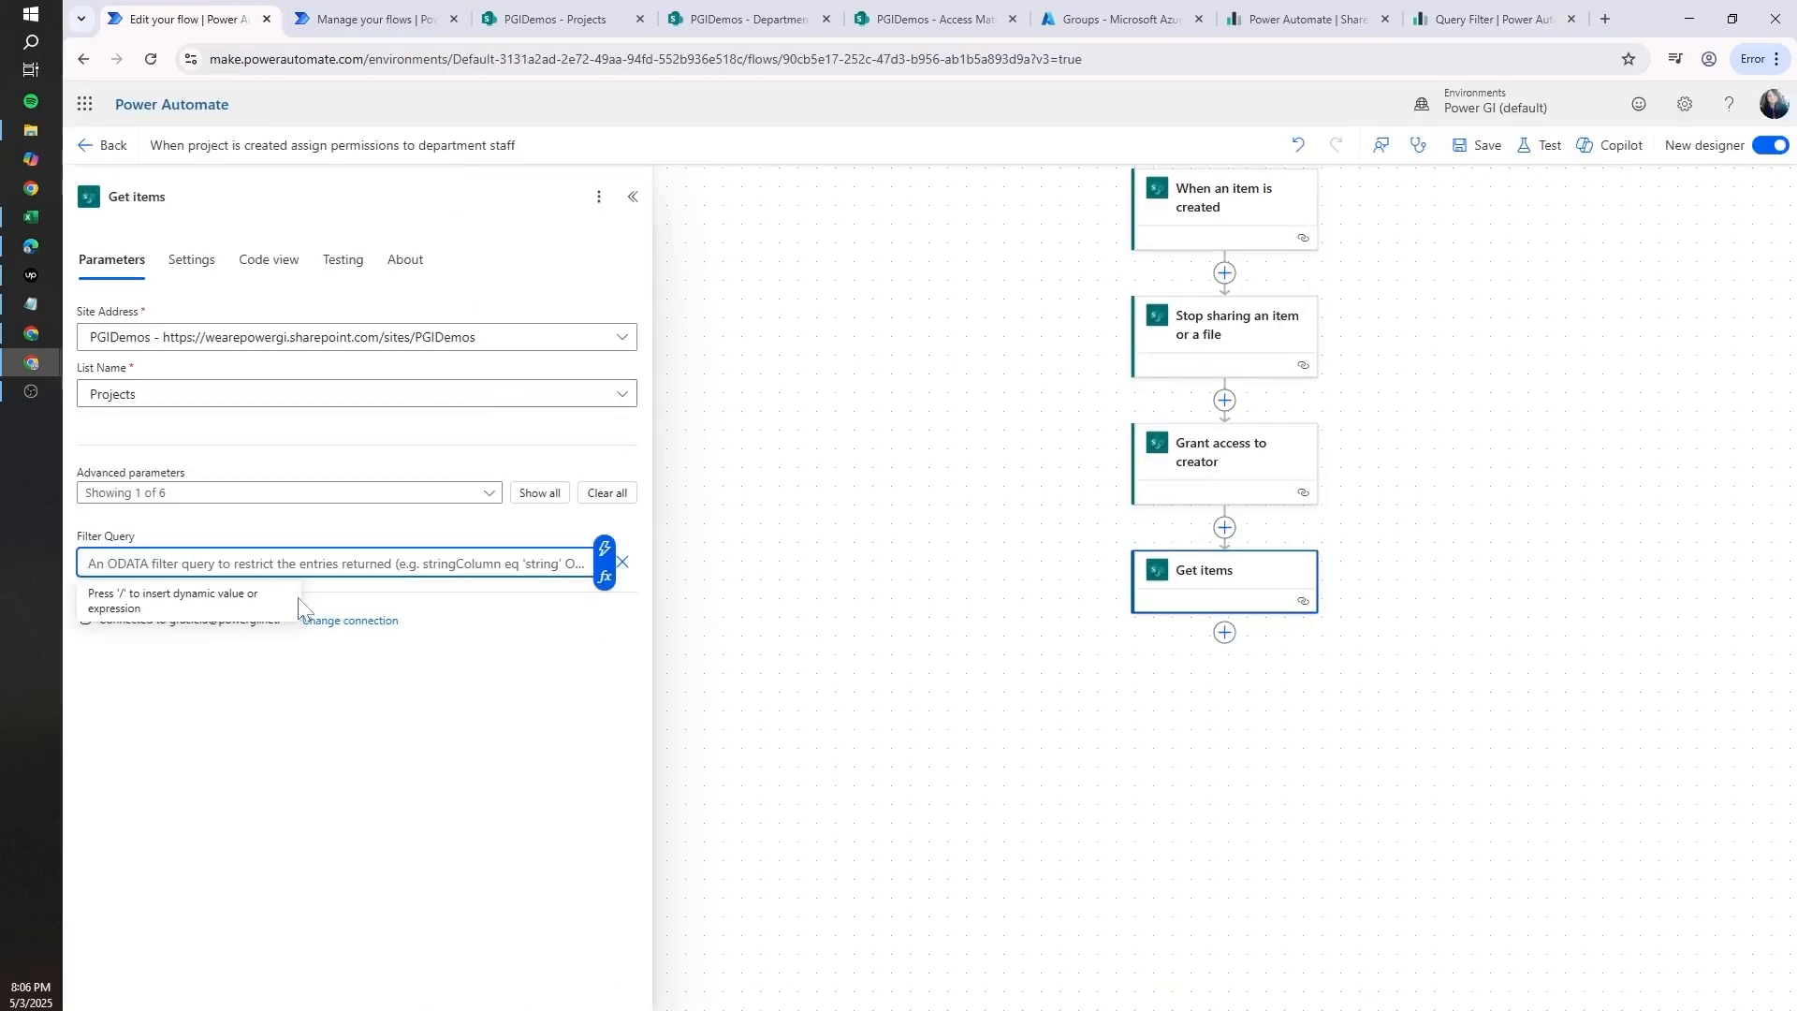
type("{InternalColumnName}/Id eq {id}")
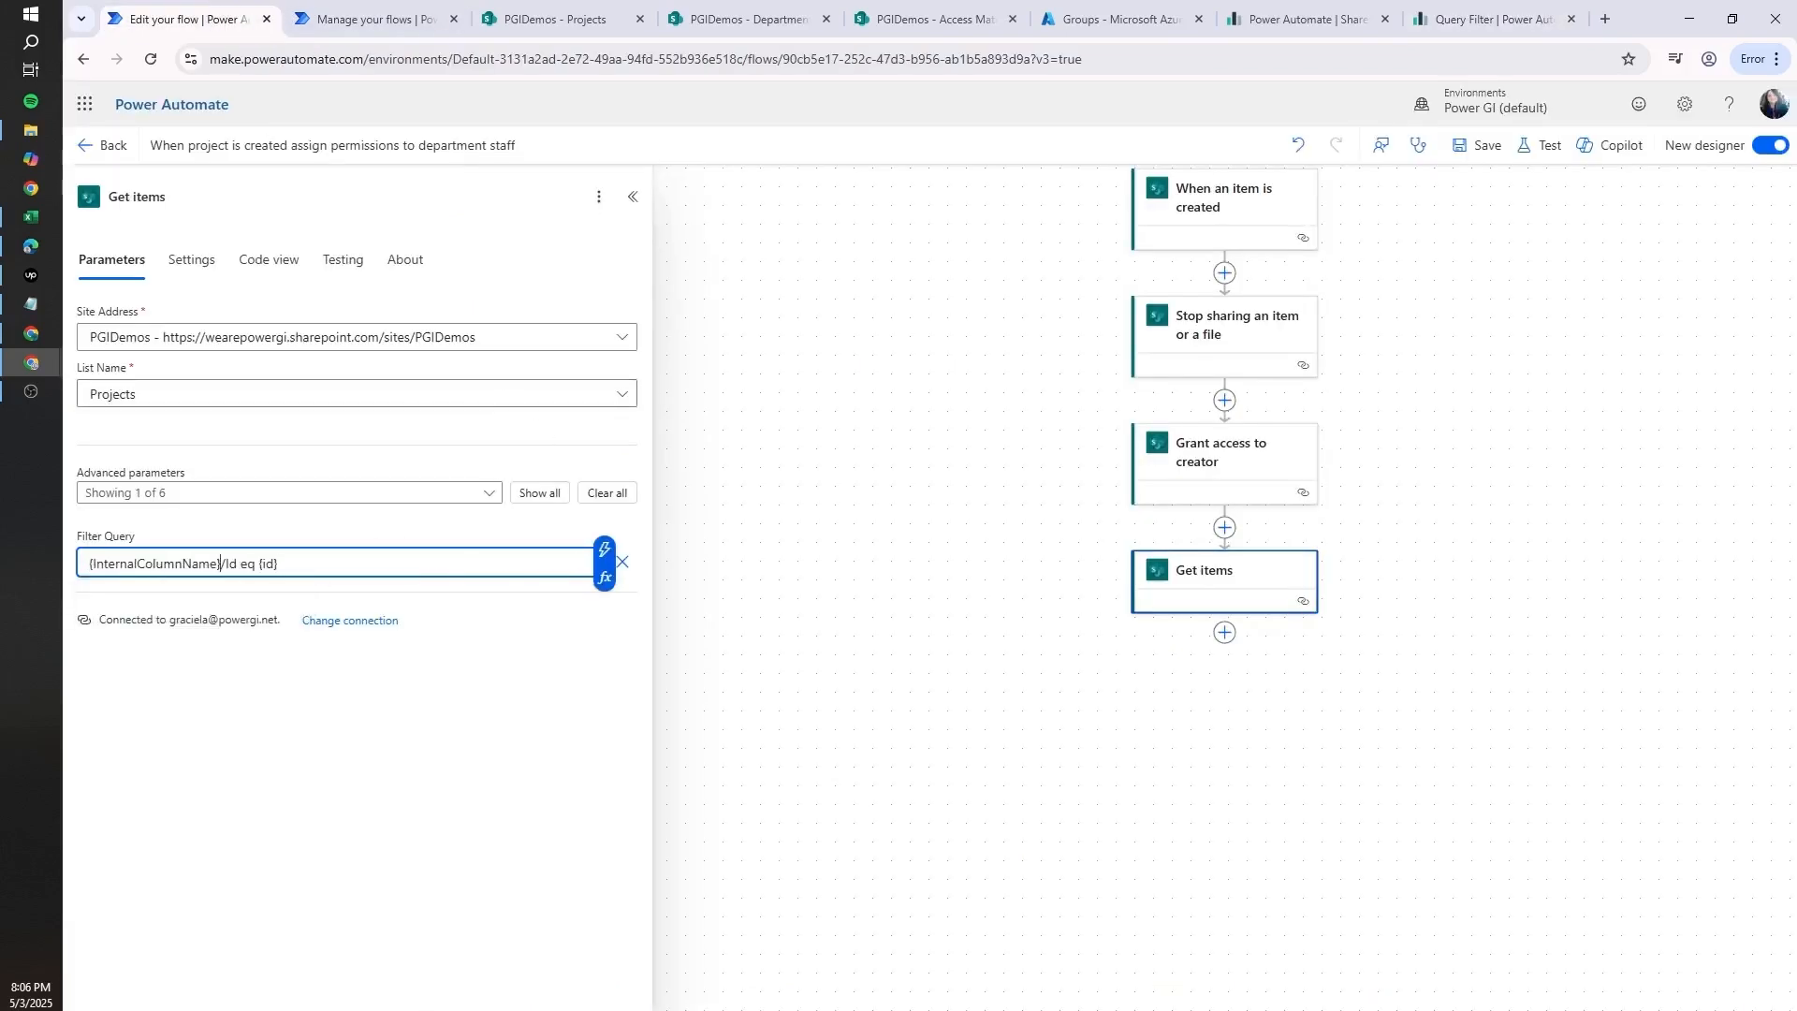
left_click_drag(221, 562, 34, 571)
type("Department")
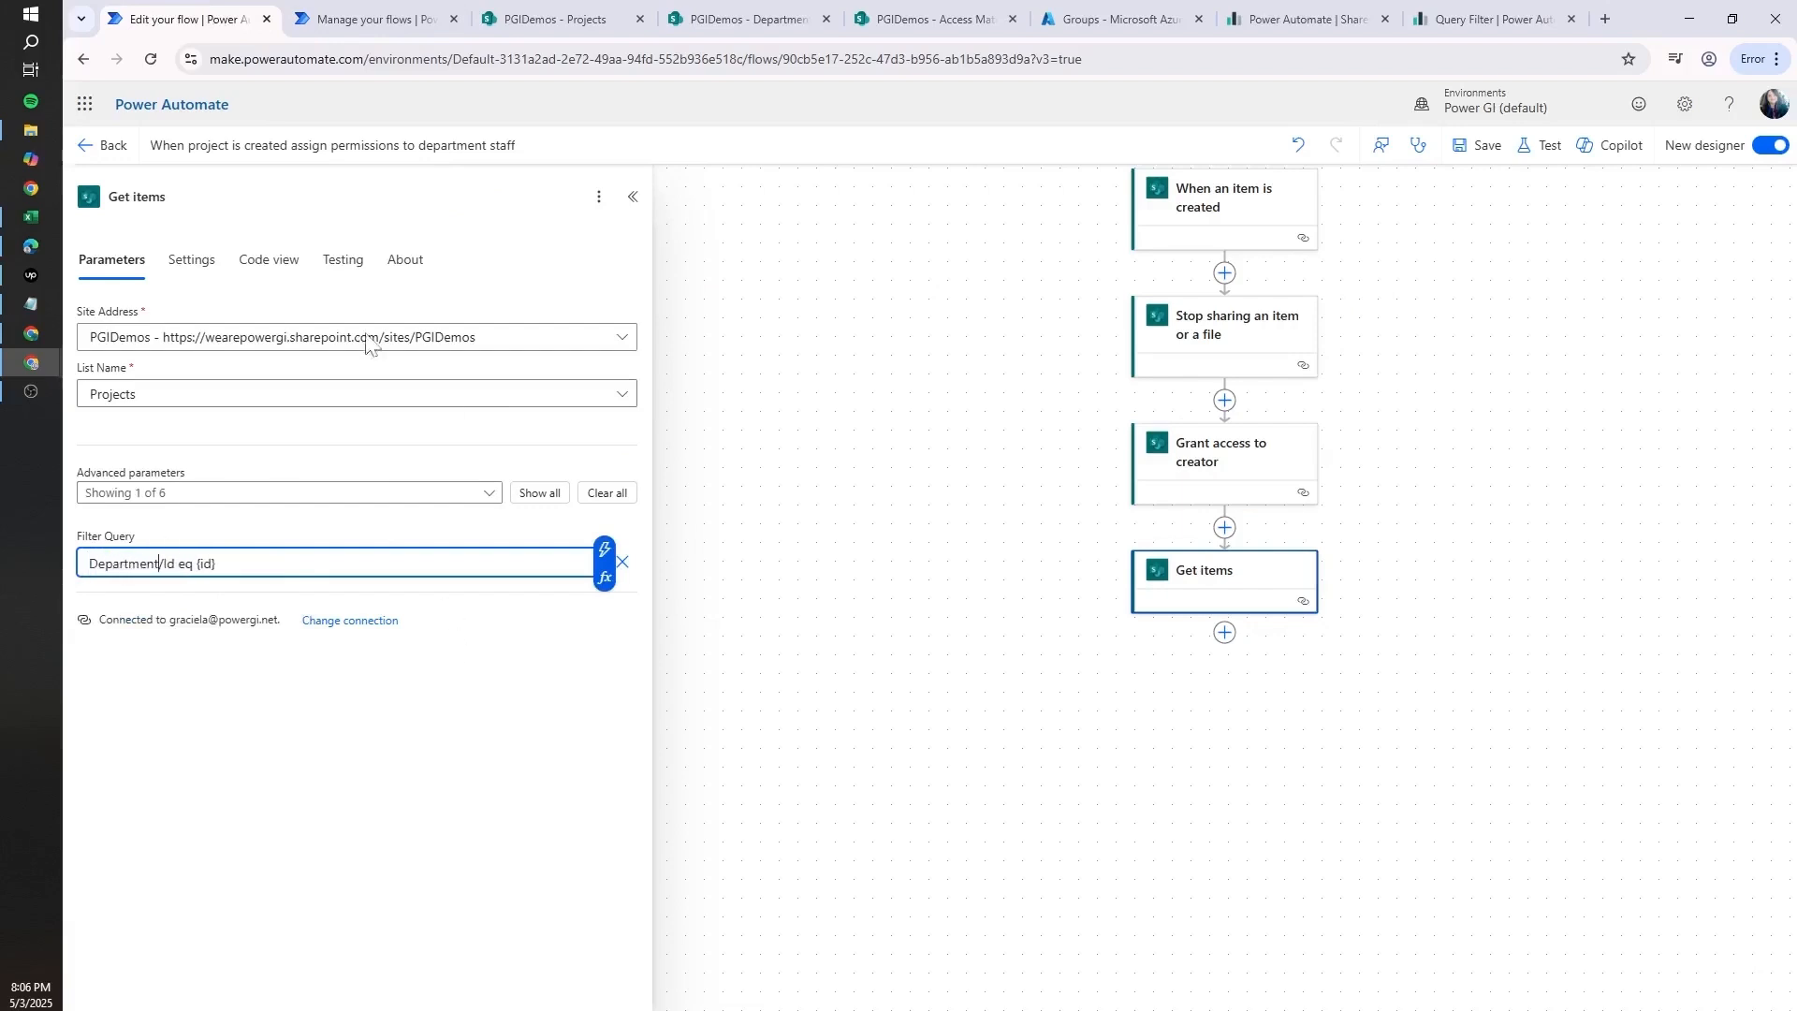
- Compare the column name used in the Filter Query with the Department column of the Access Matrix list
left_click(740, 19)
left_click(866, 17)
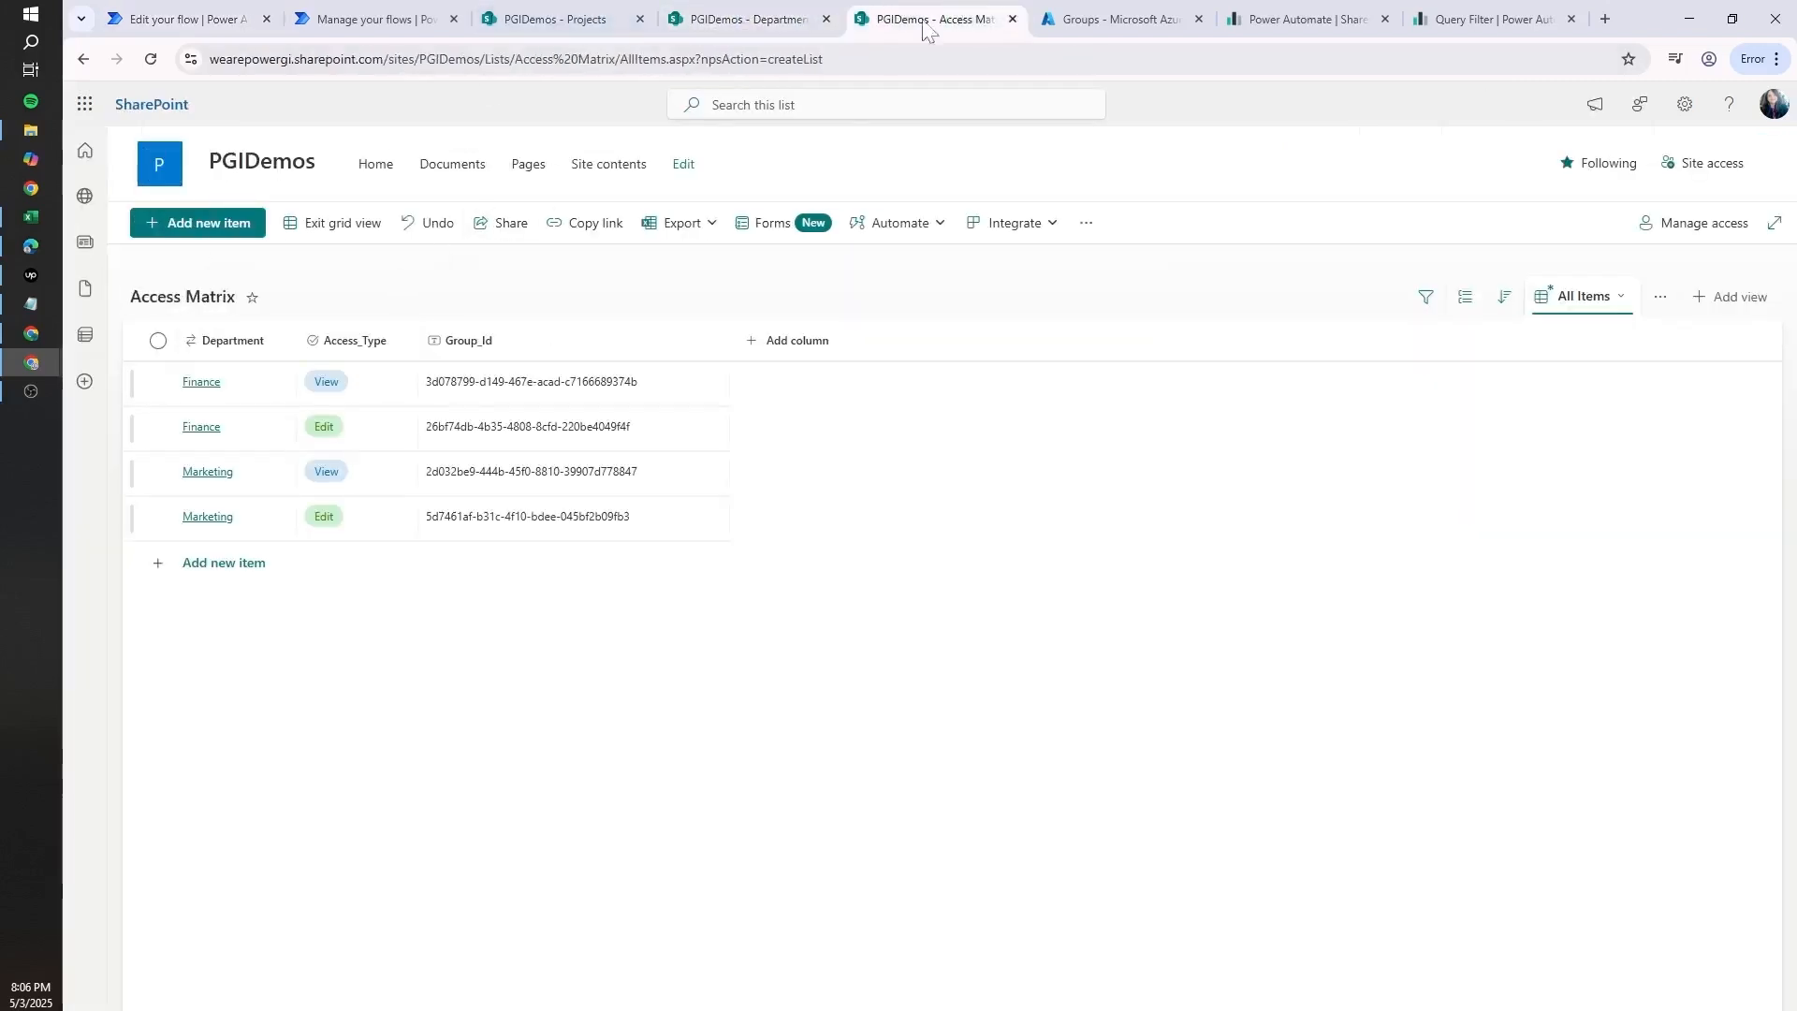
left_click(253, 348)
left_click(192, 17)
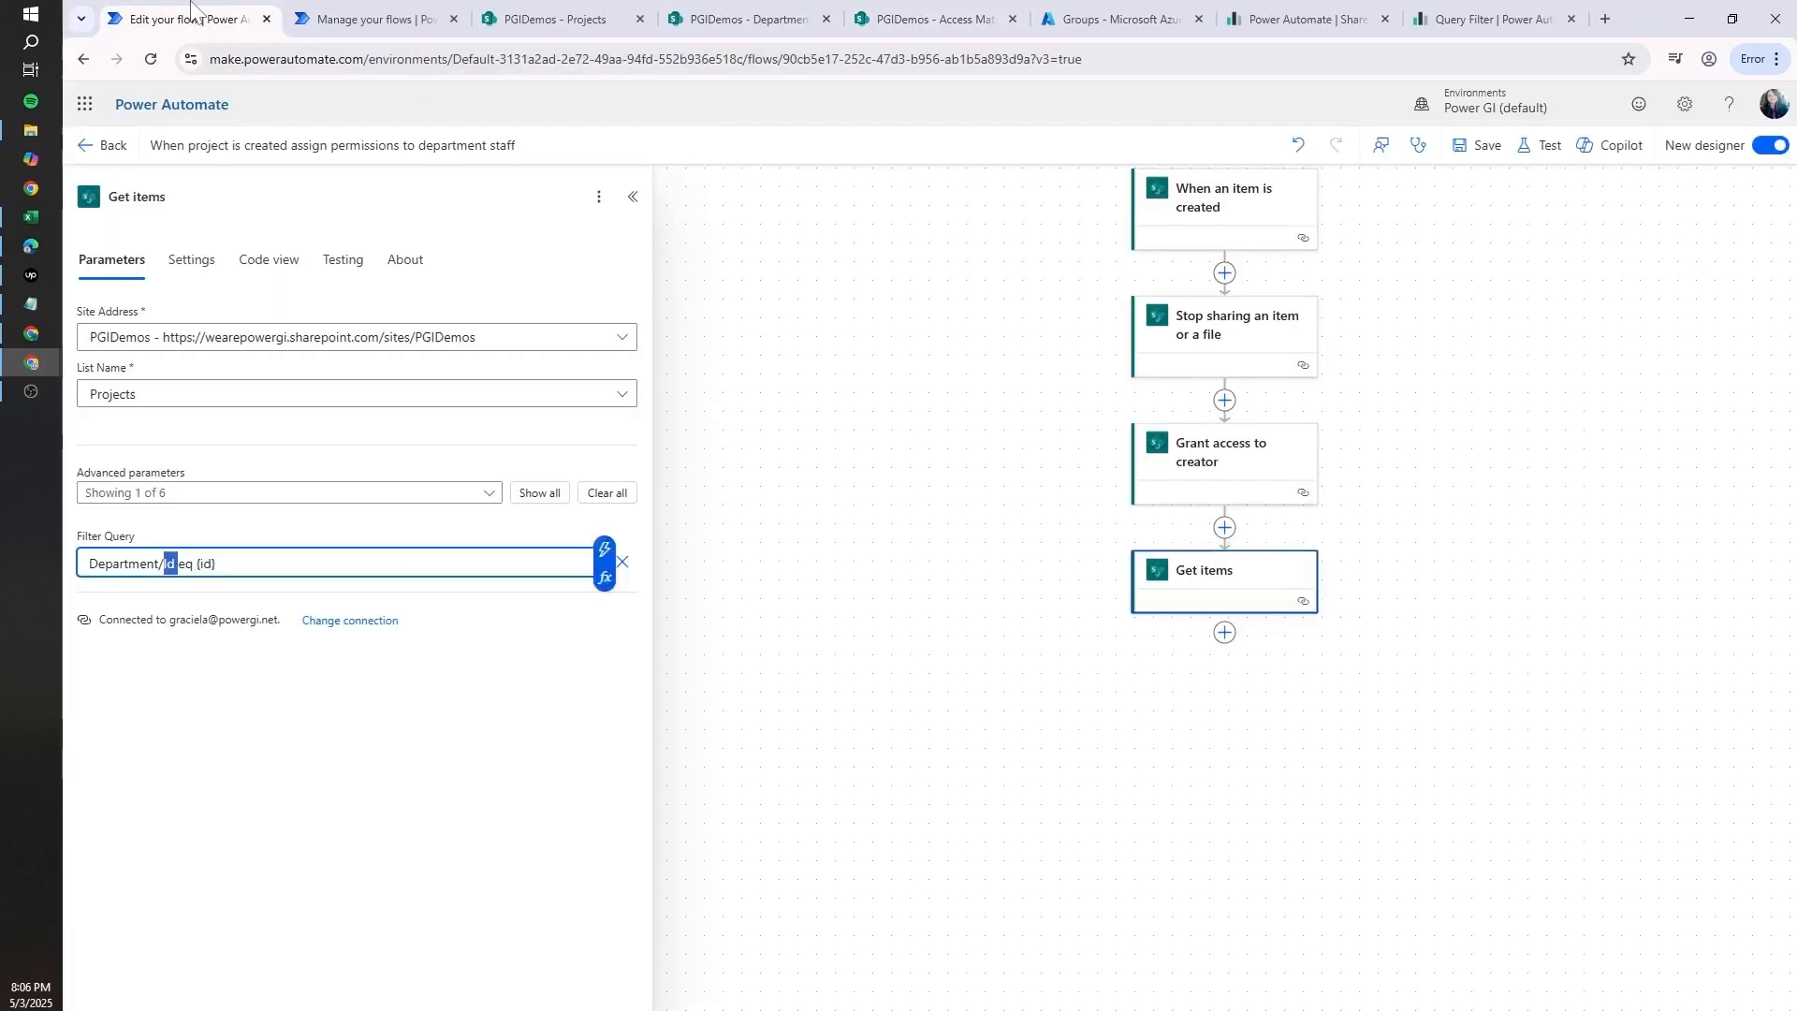
double_click(141, 562)
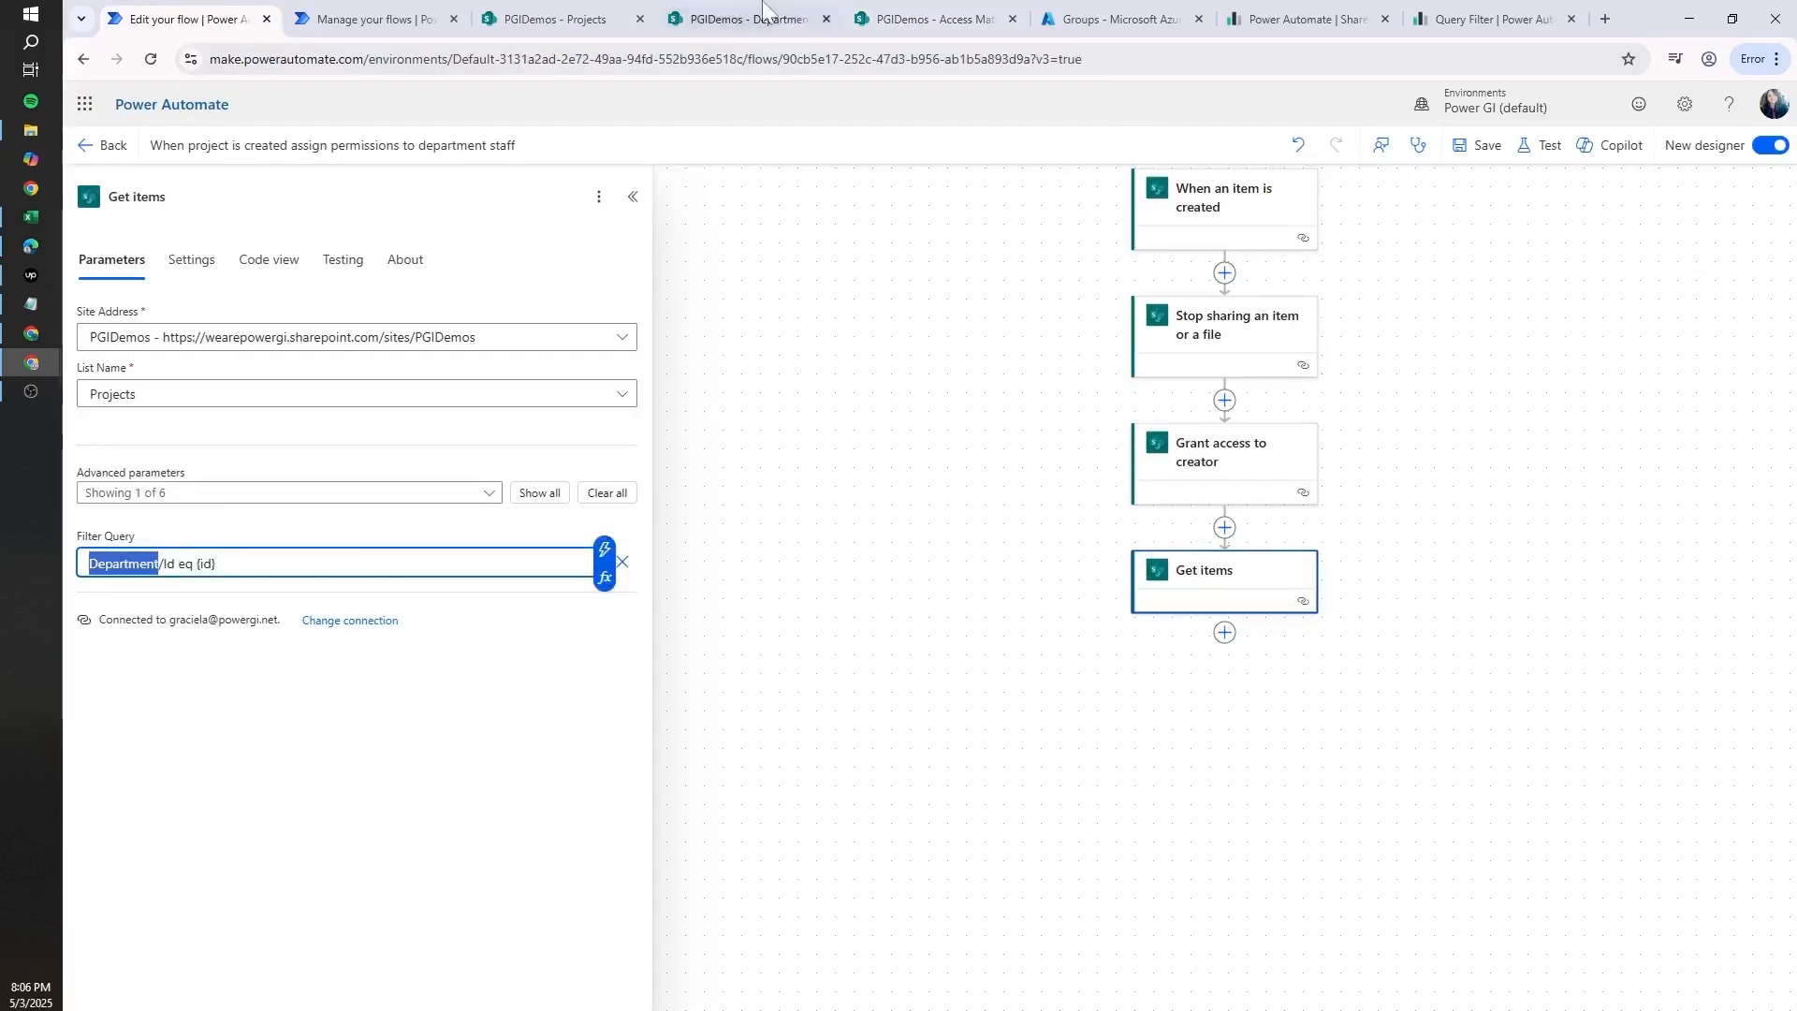
left_click(927, 19)
left_click(181, 19)
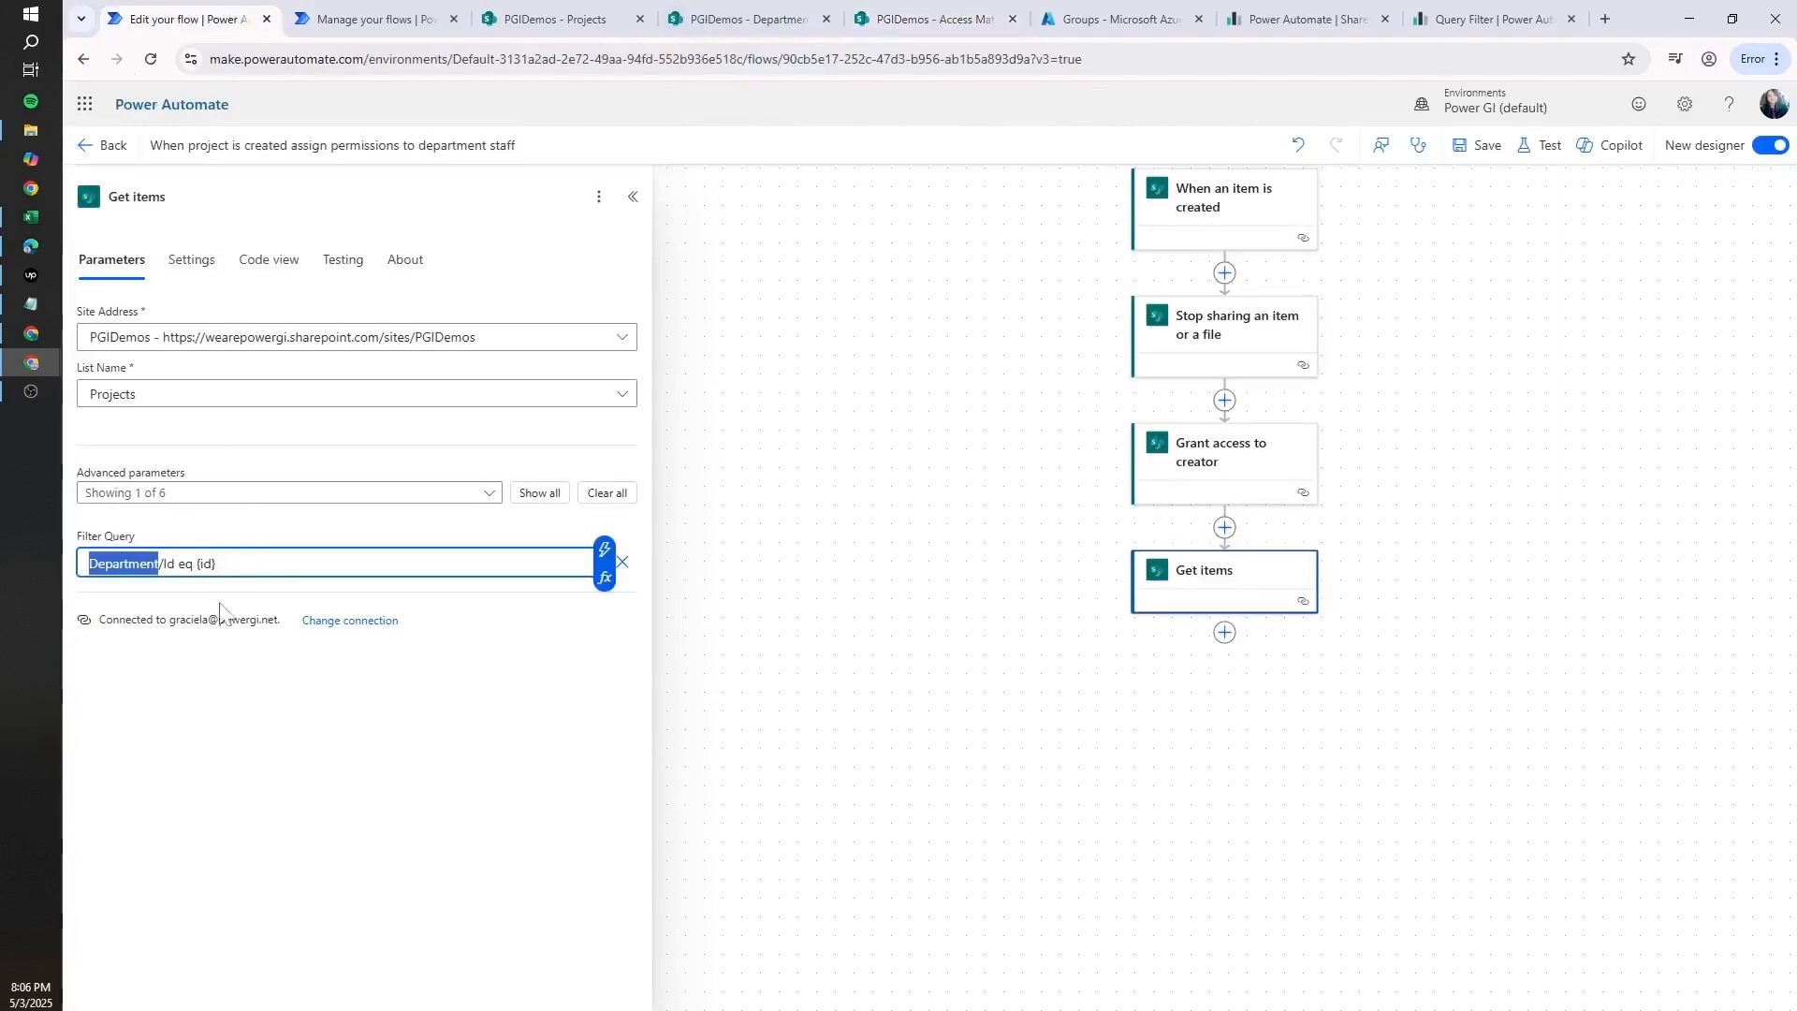
- Open the list settings of the Access Matrix list in SharePoint
left_click(926, 19)
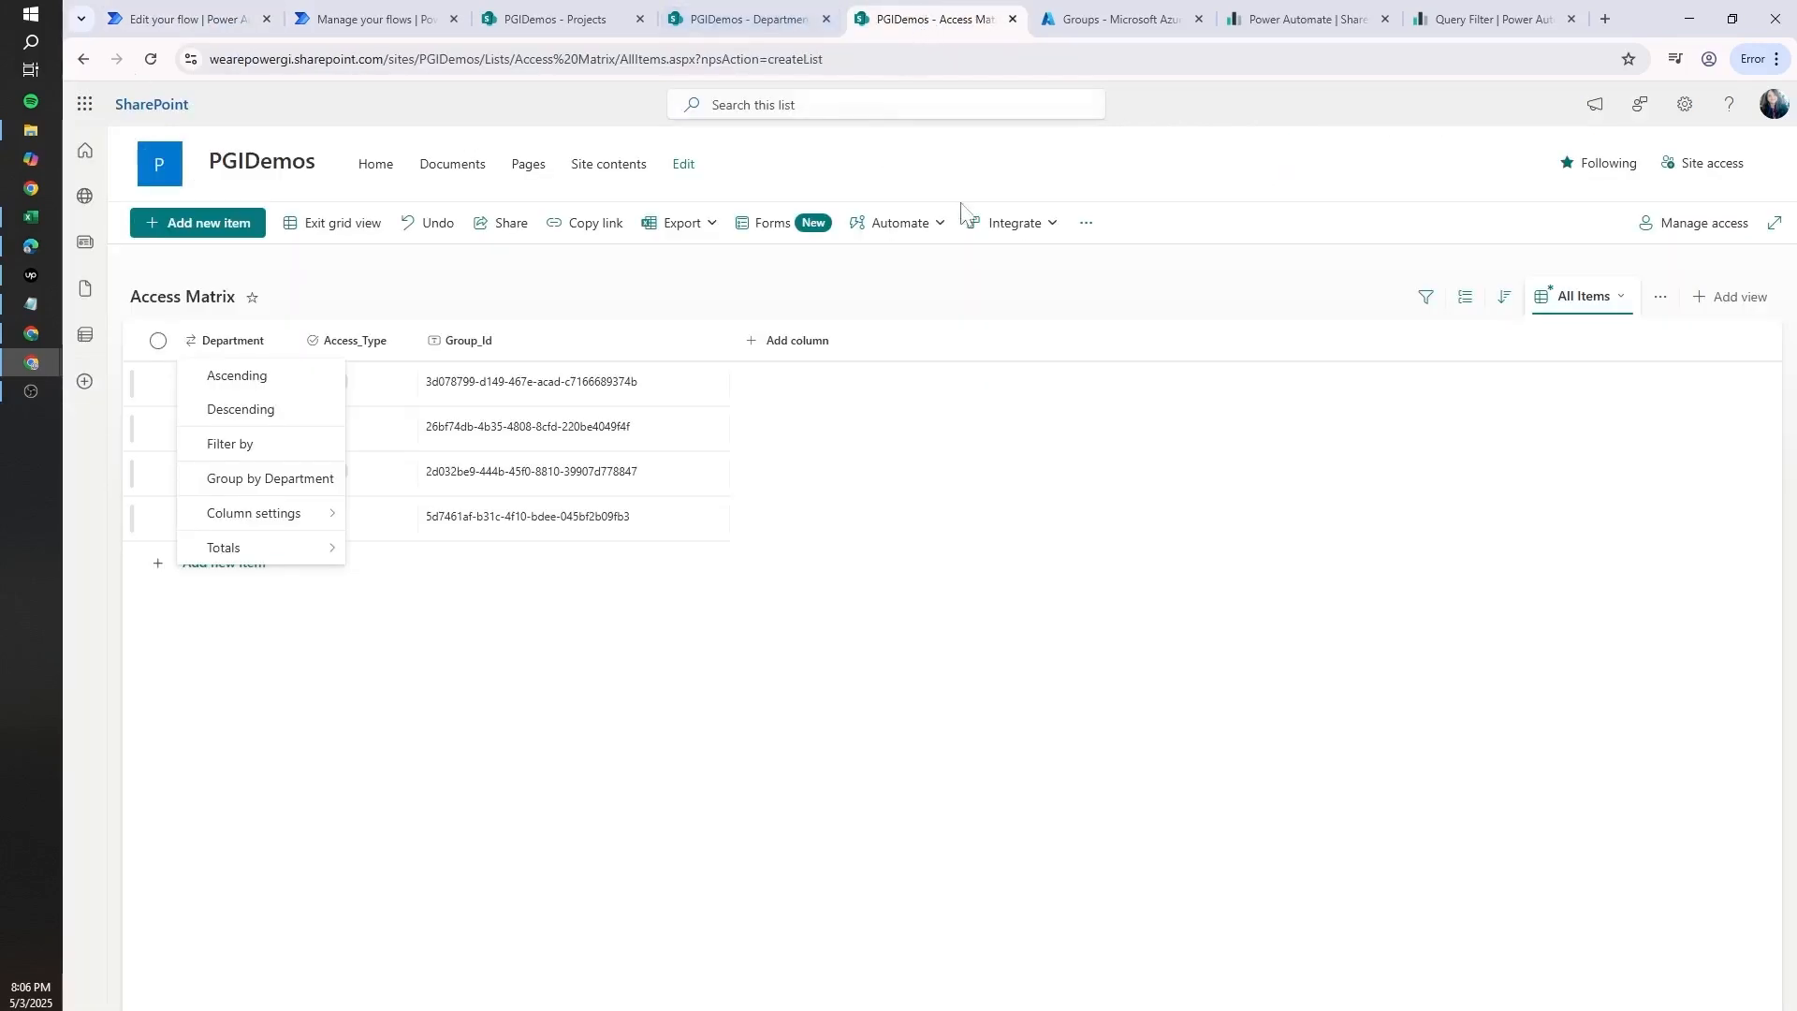
key("Escape")
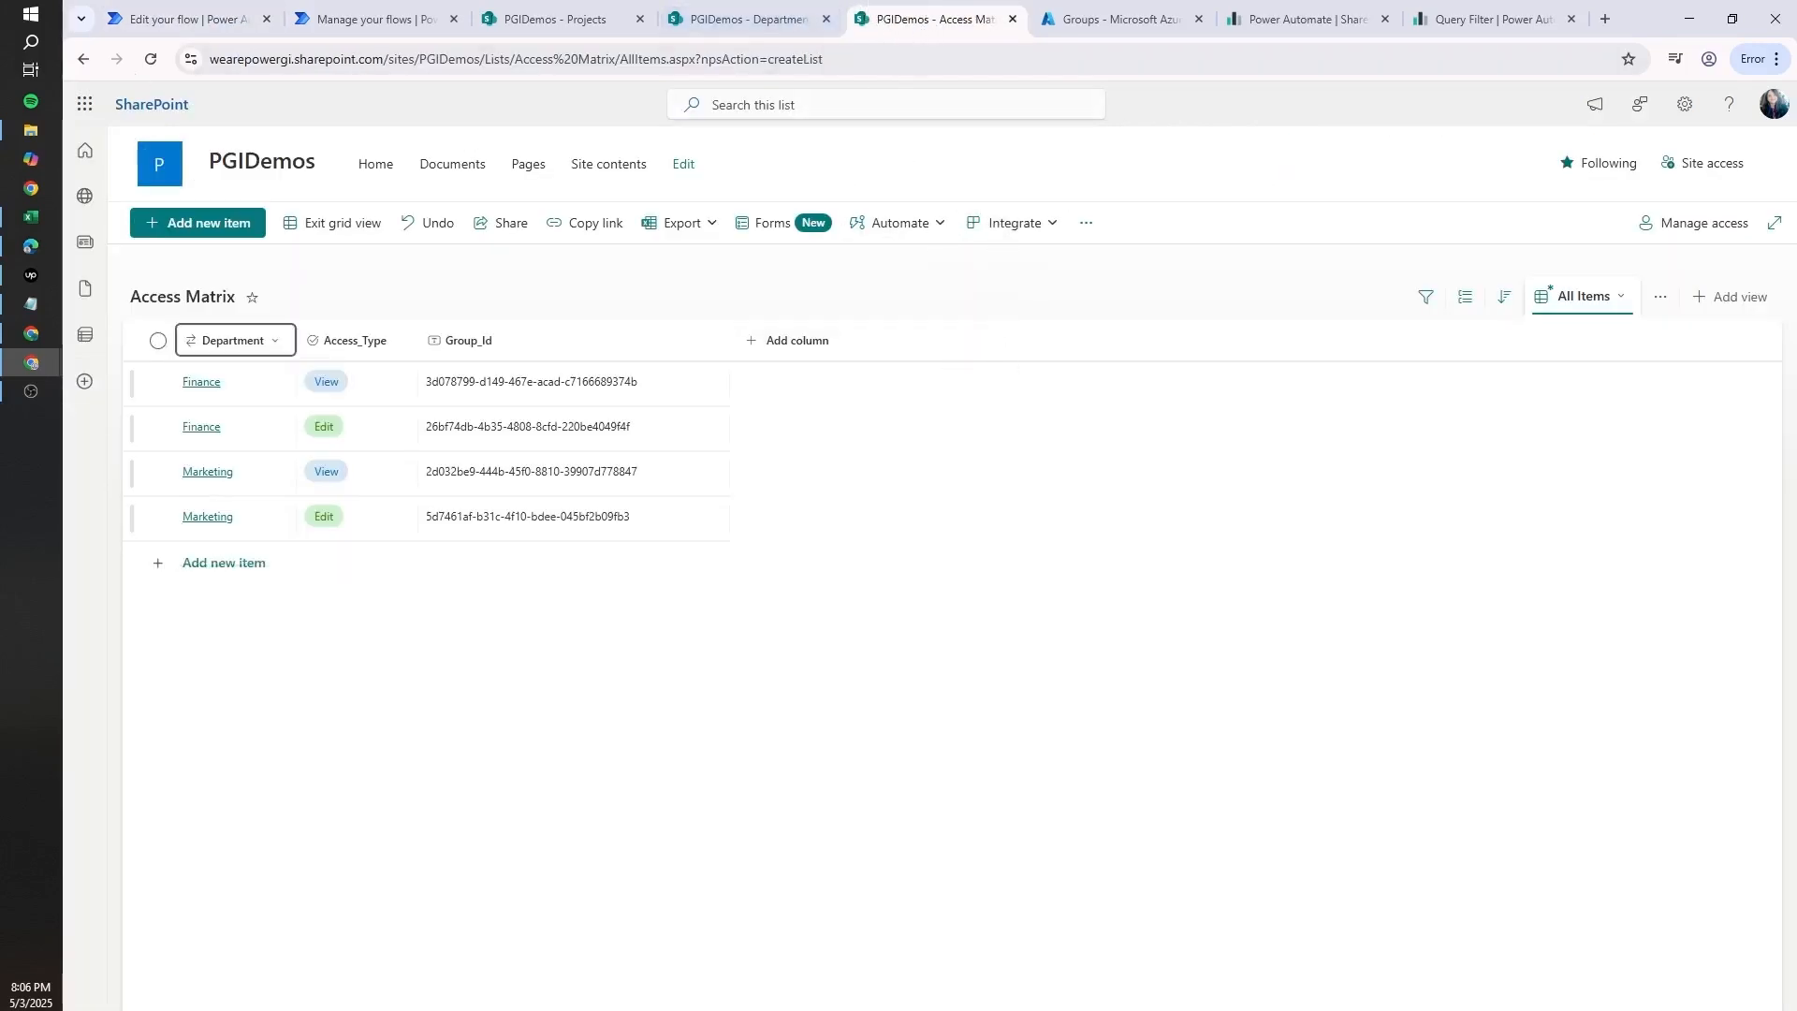
left_click(1685, 106)
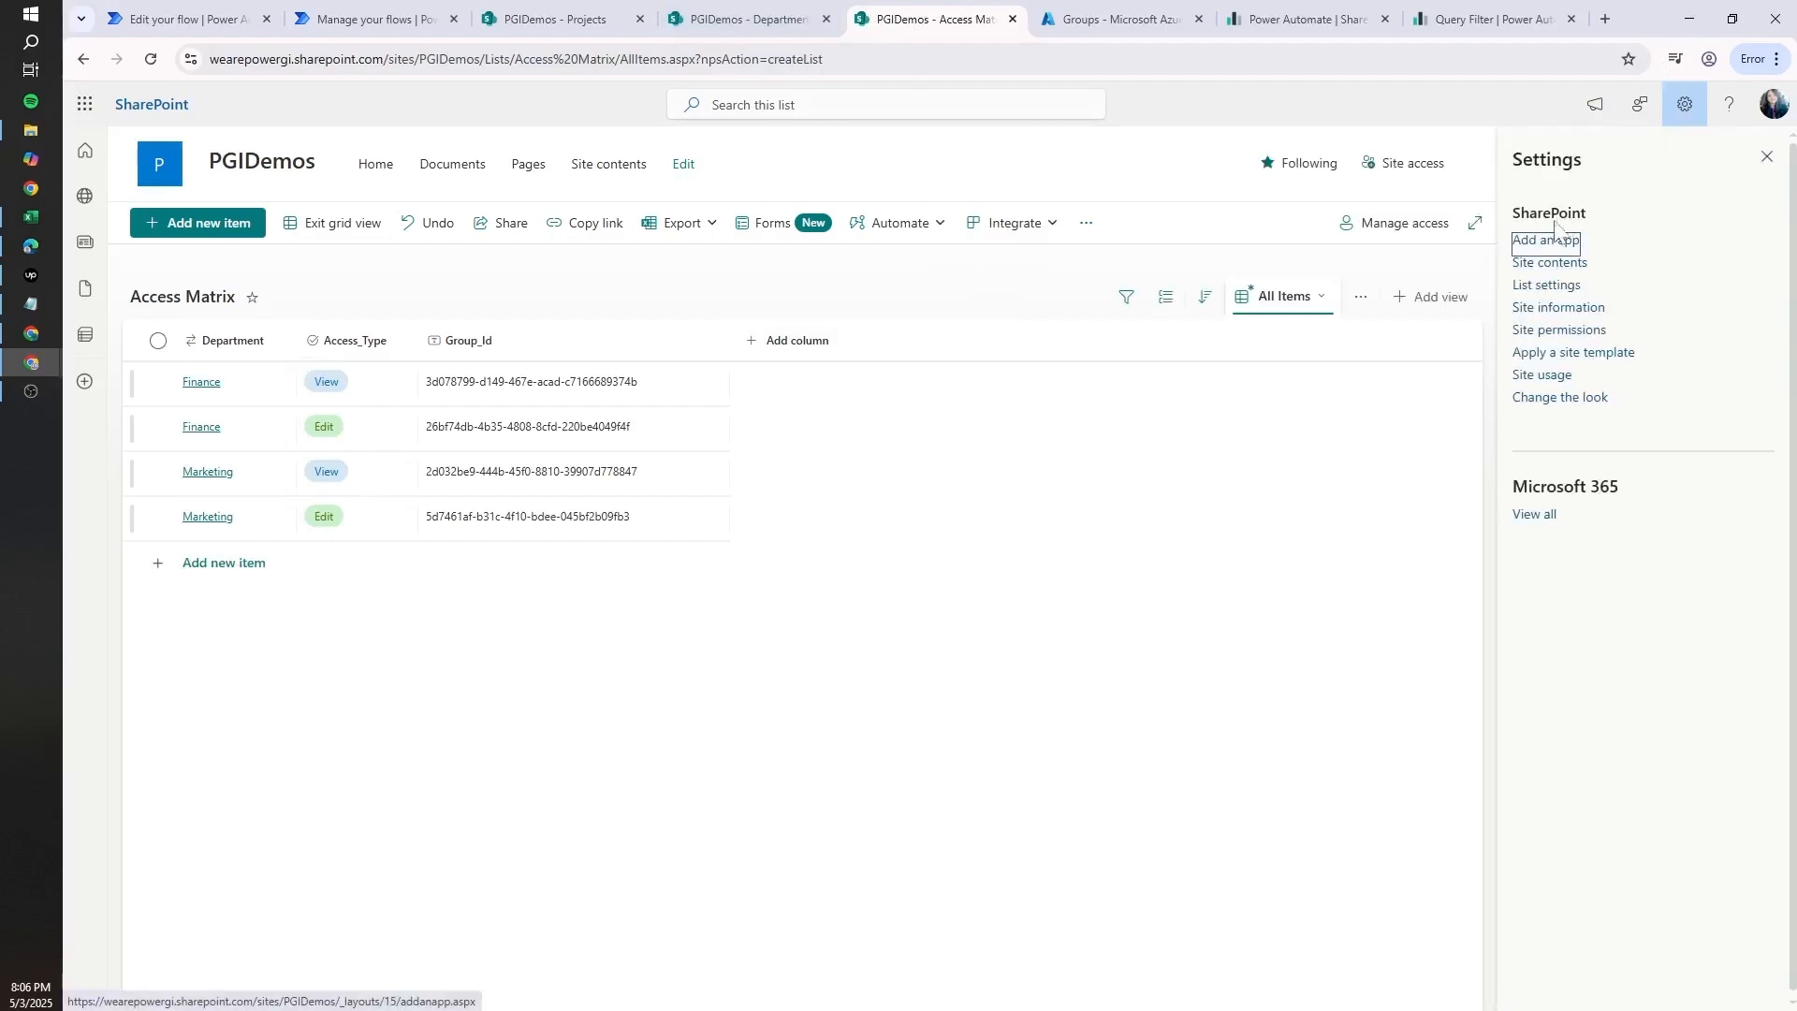
left_click(1538, 295)
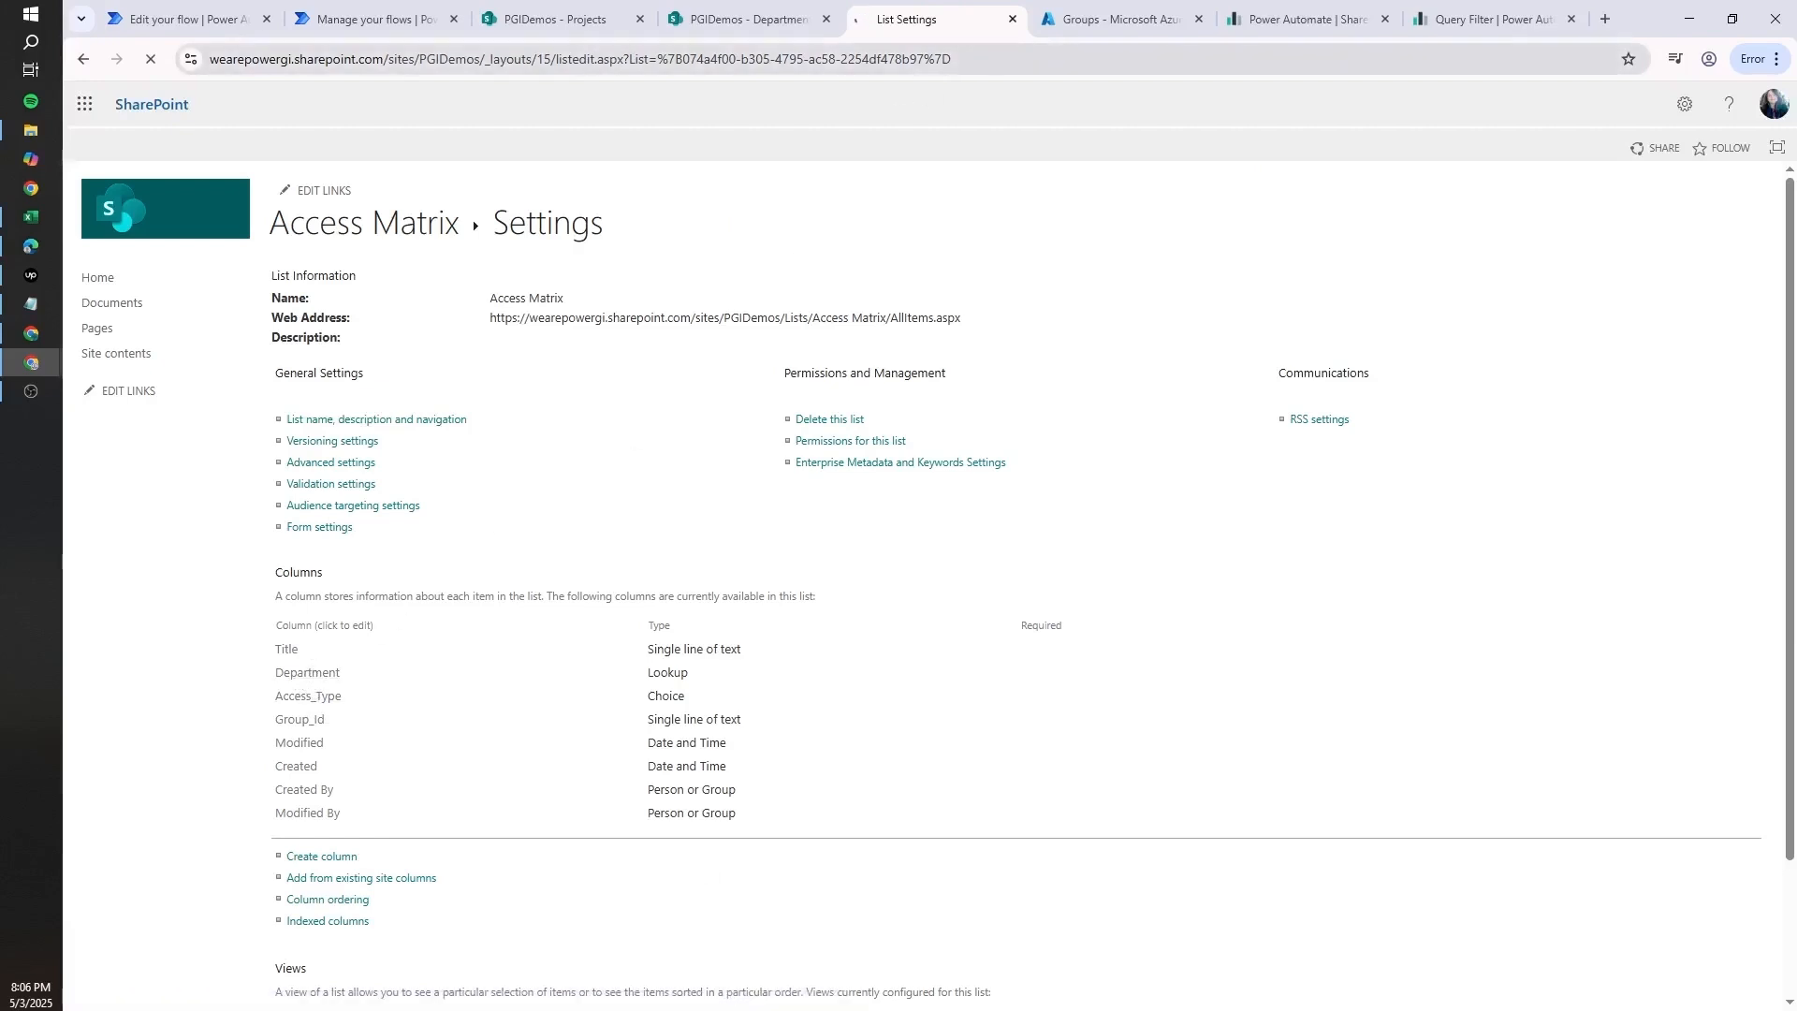
- Check the internal name of the Access Matrix list's Department column in its edit page address, and return to the list
left_click(1061, 60)
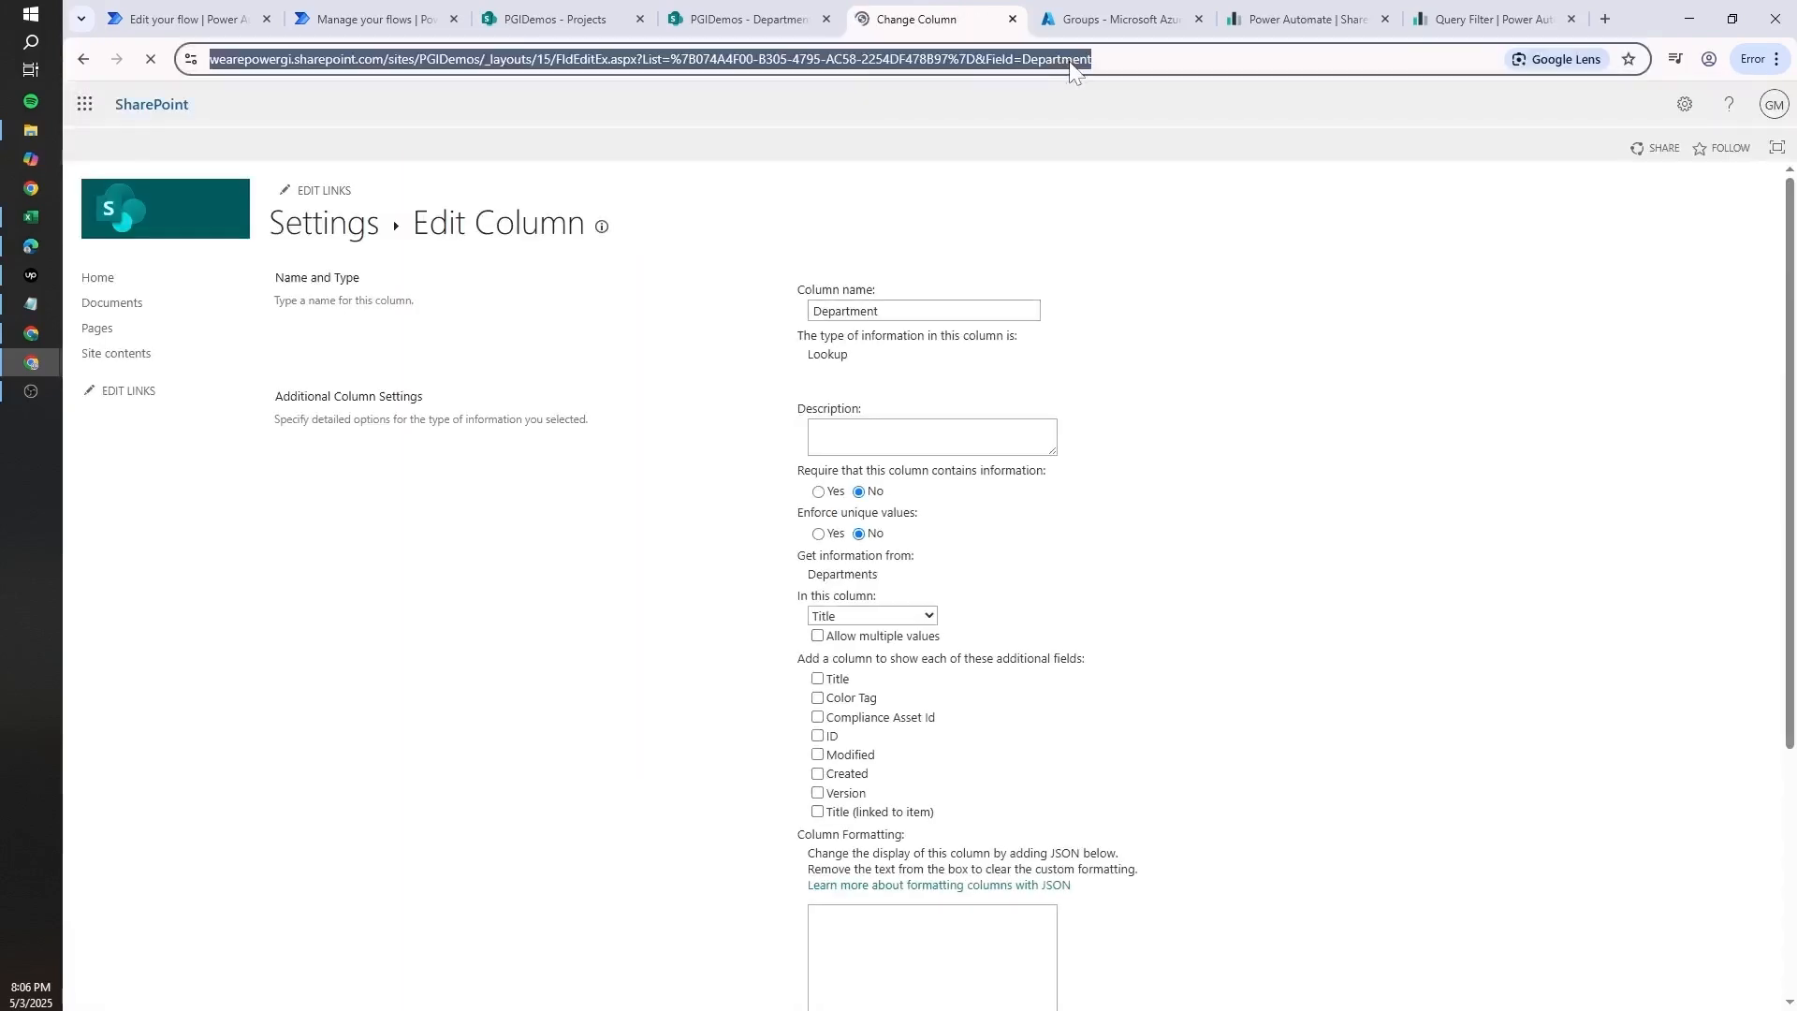
left_click(1074, 66)
double_click(1094, 62)
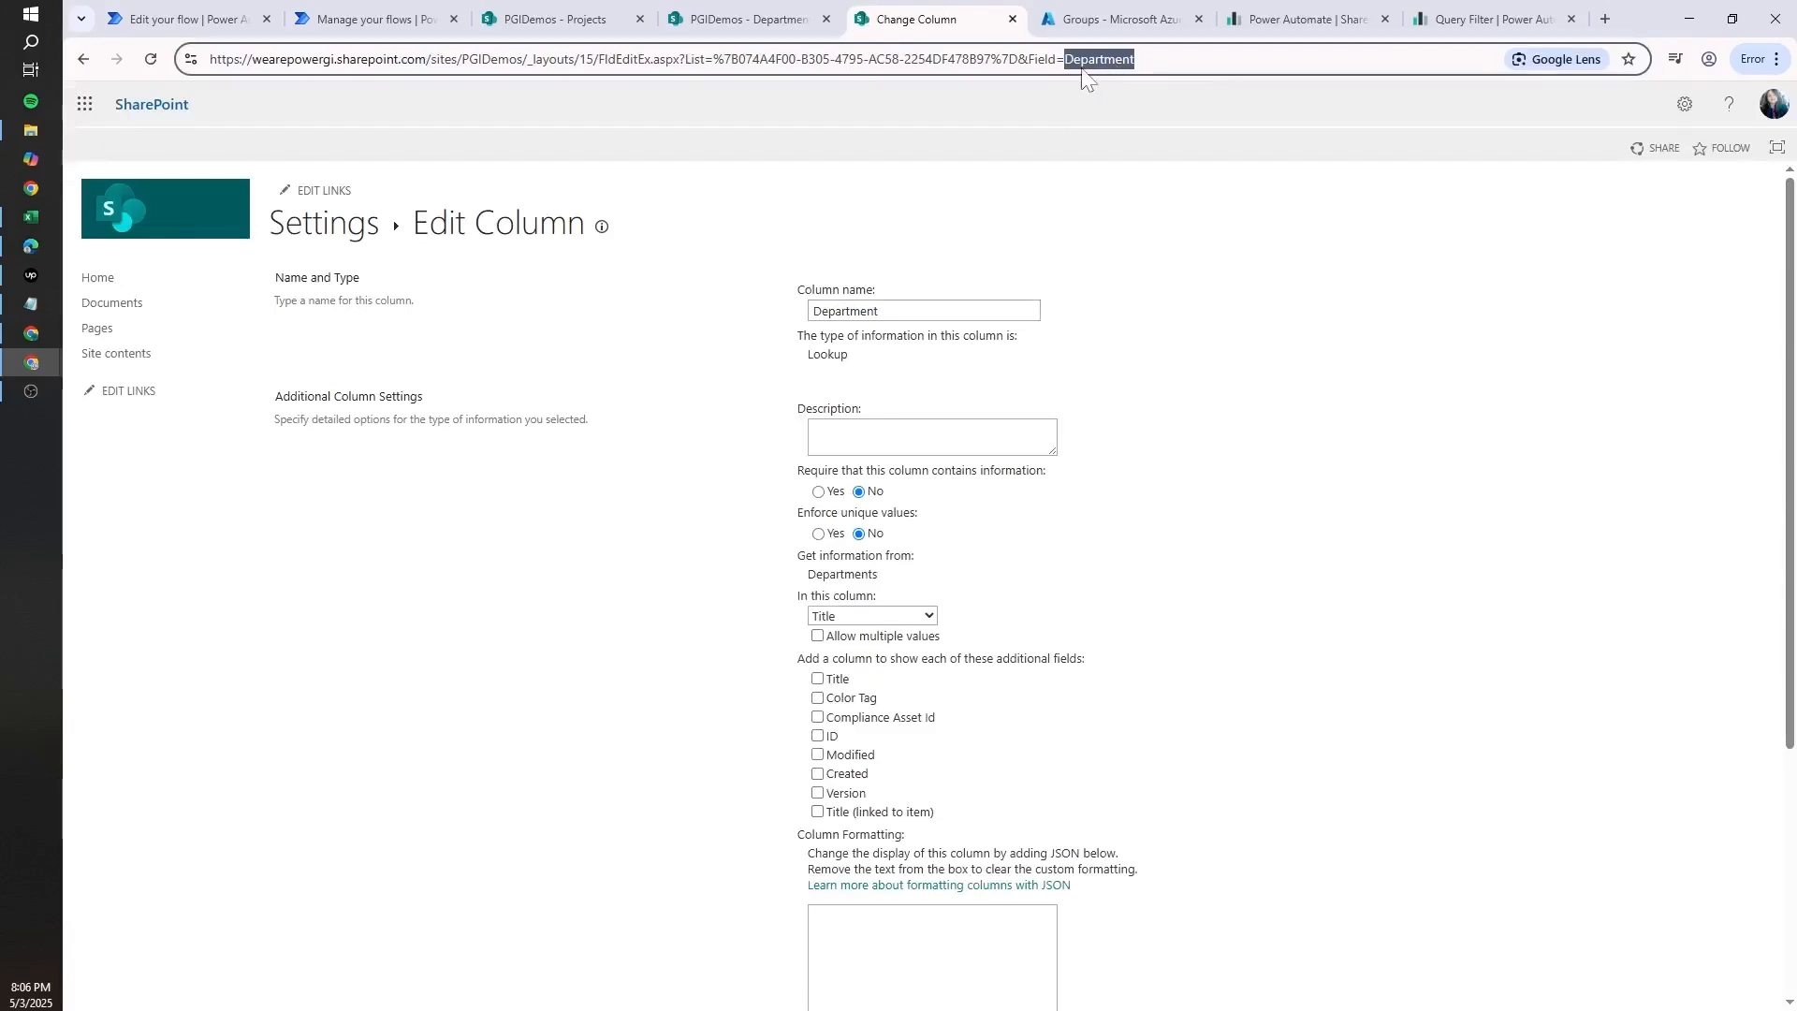
double_click(1042, 60)
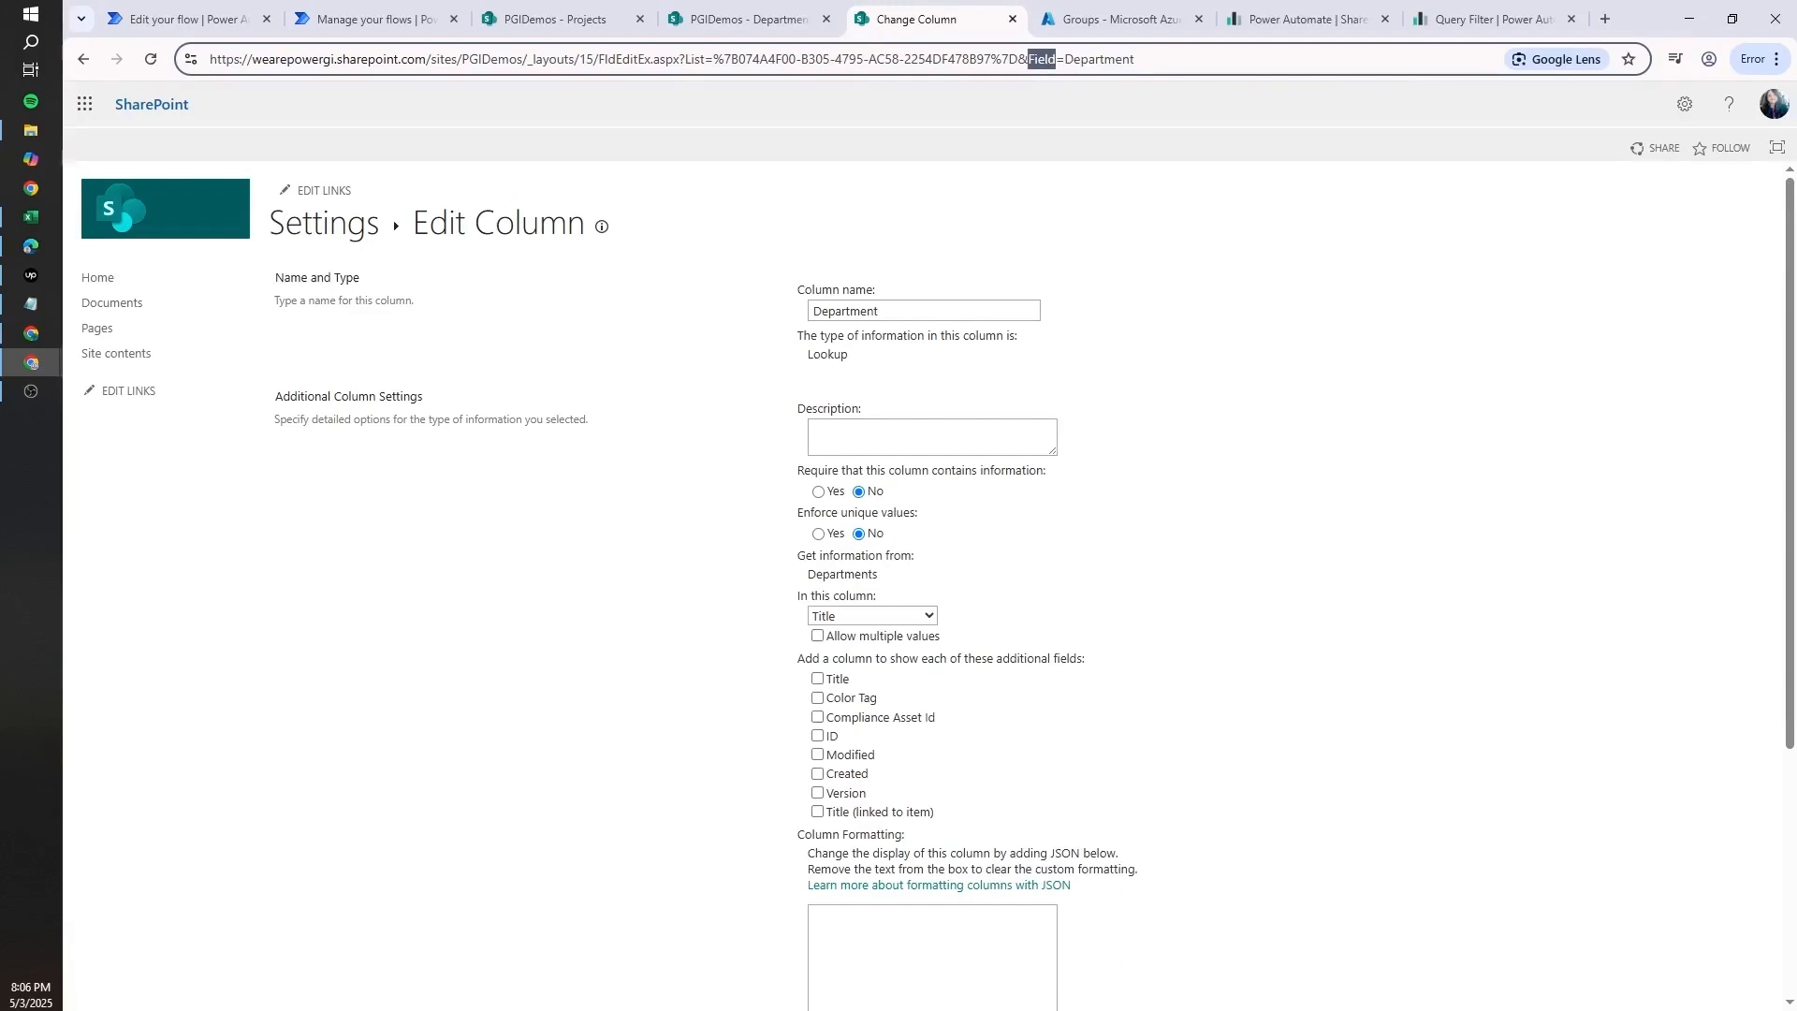
double_click(1097, 62)
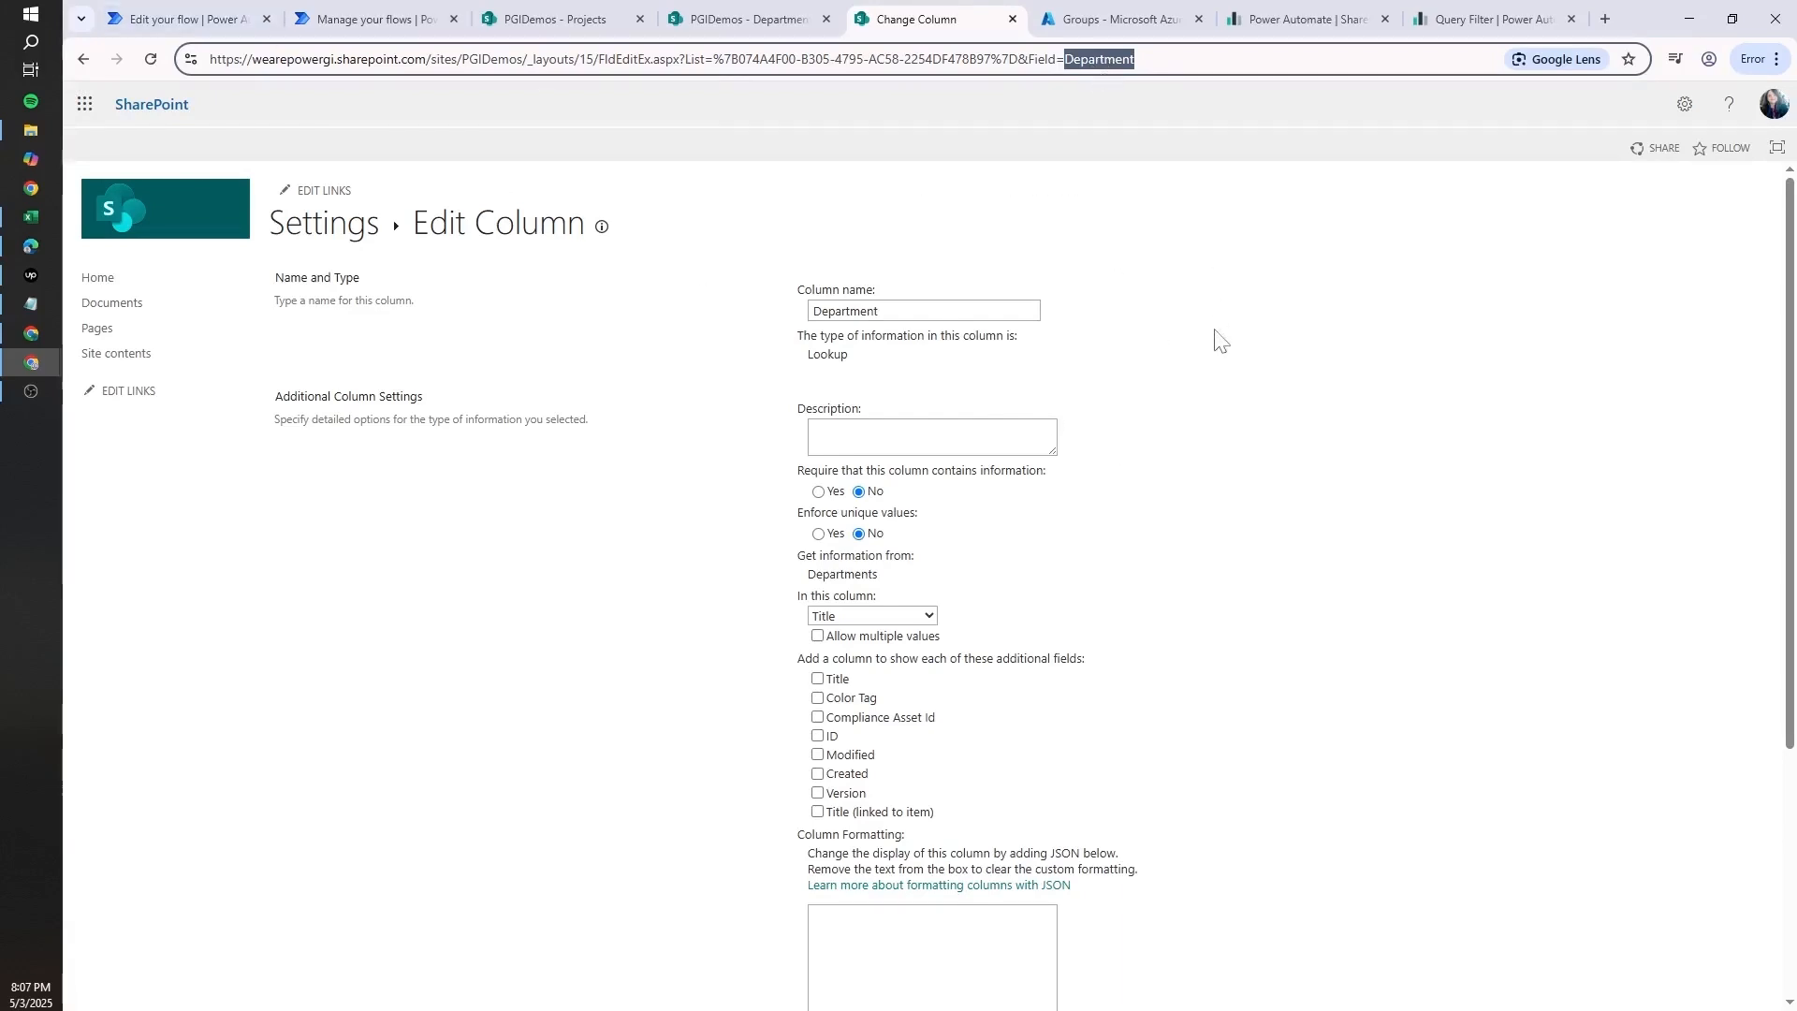
key("alt+Left")
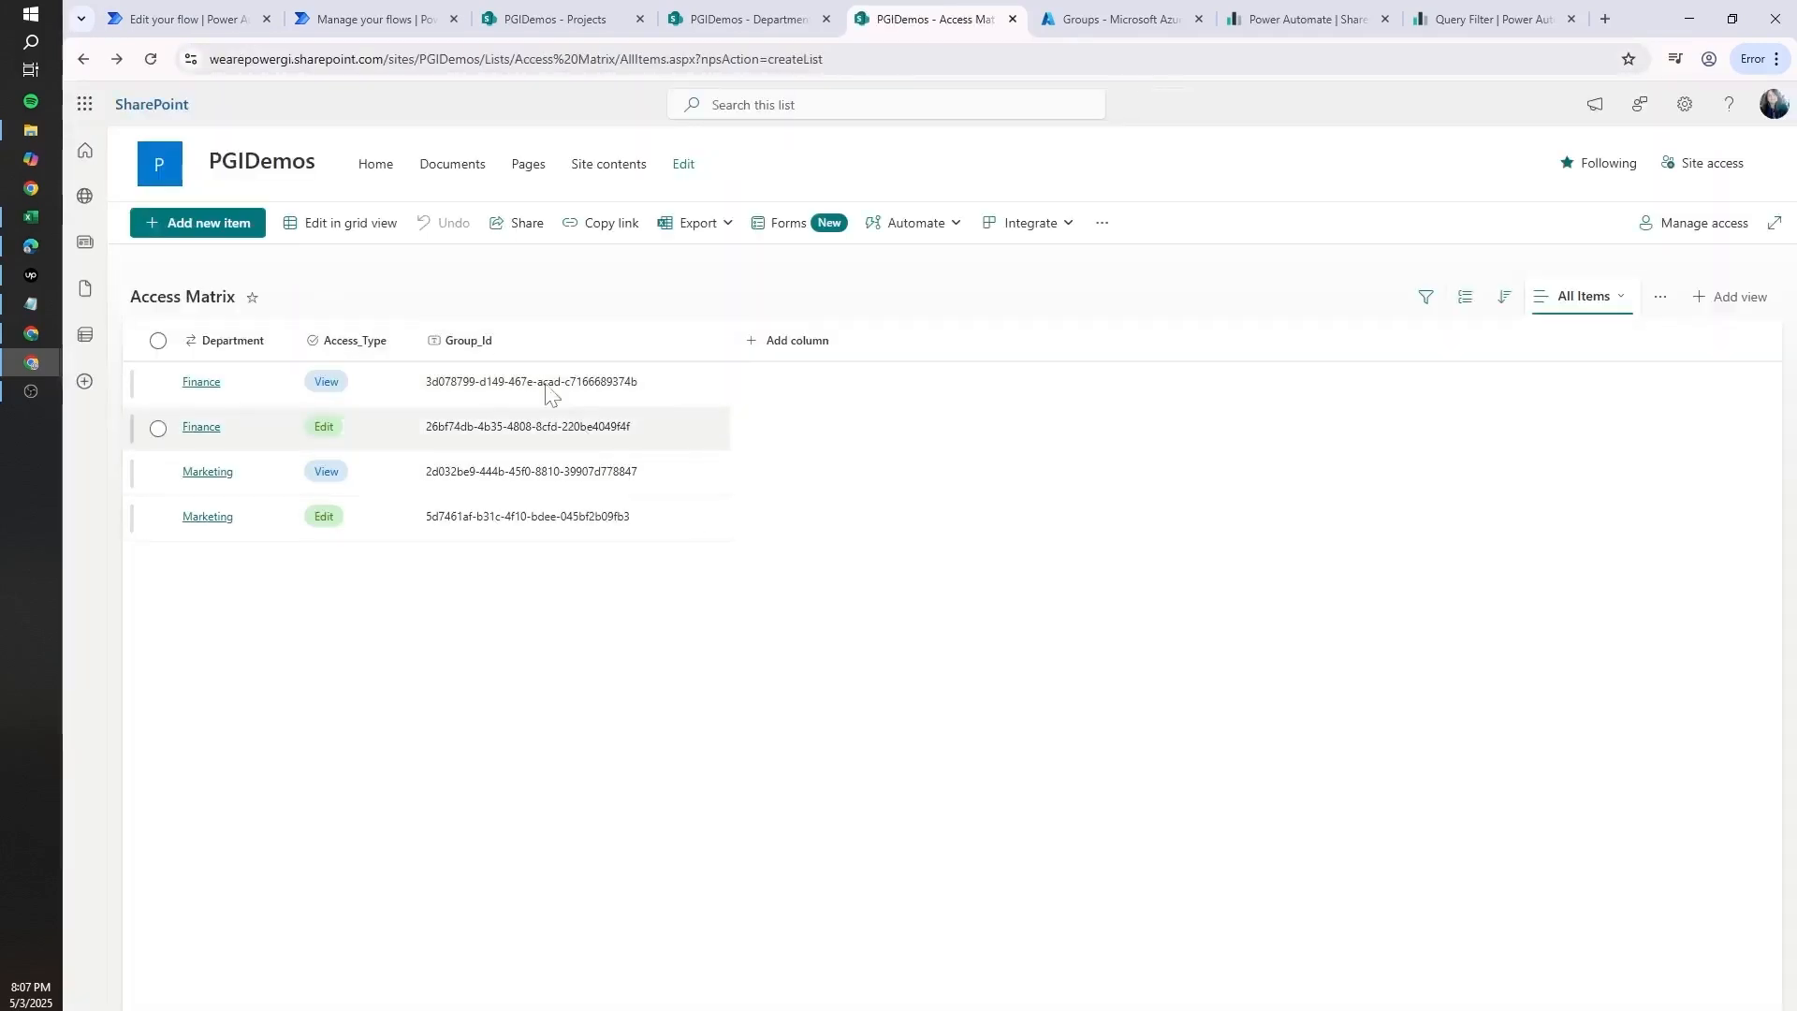
- Replace the {id} placeholder in the Get items Filter Query with the trigger's Department Id dynamic value
left_click(187, 19)
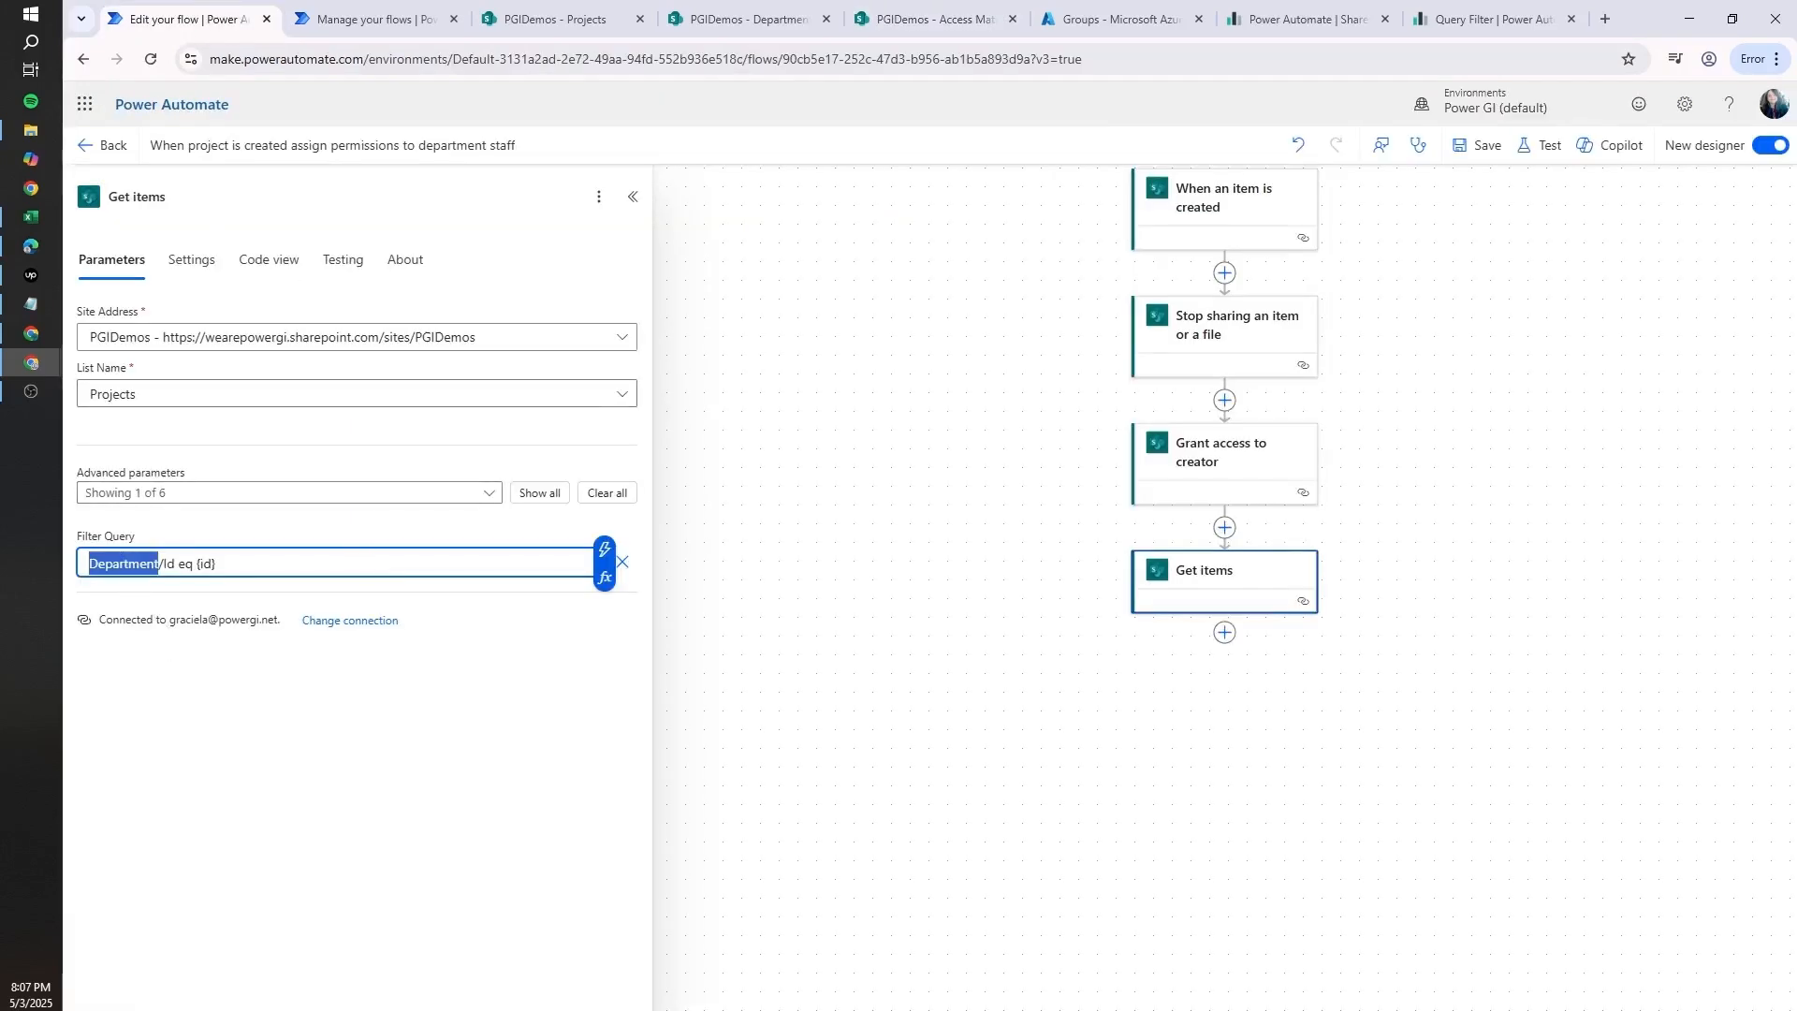
left_click(159, 563)
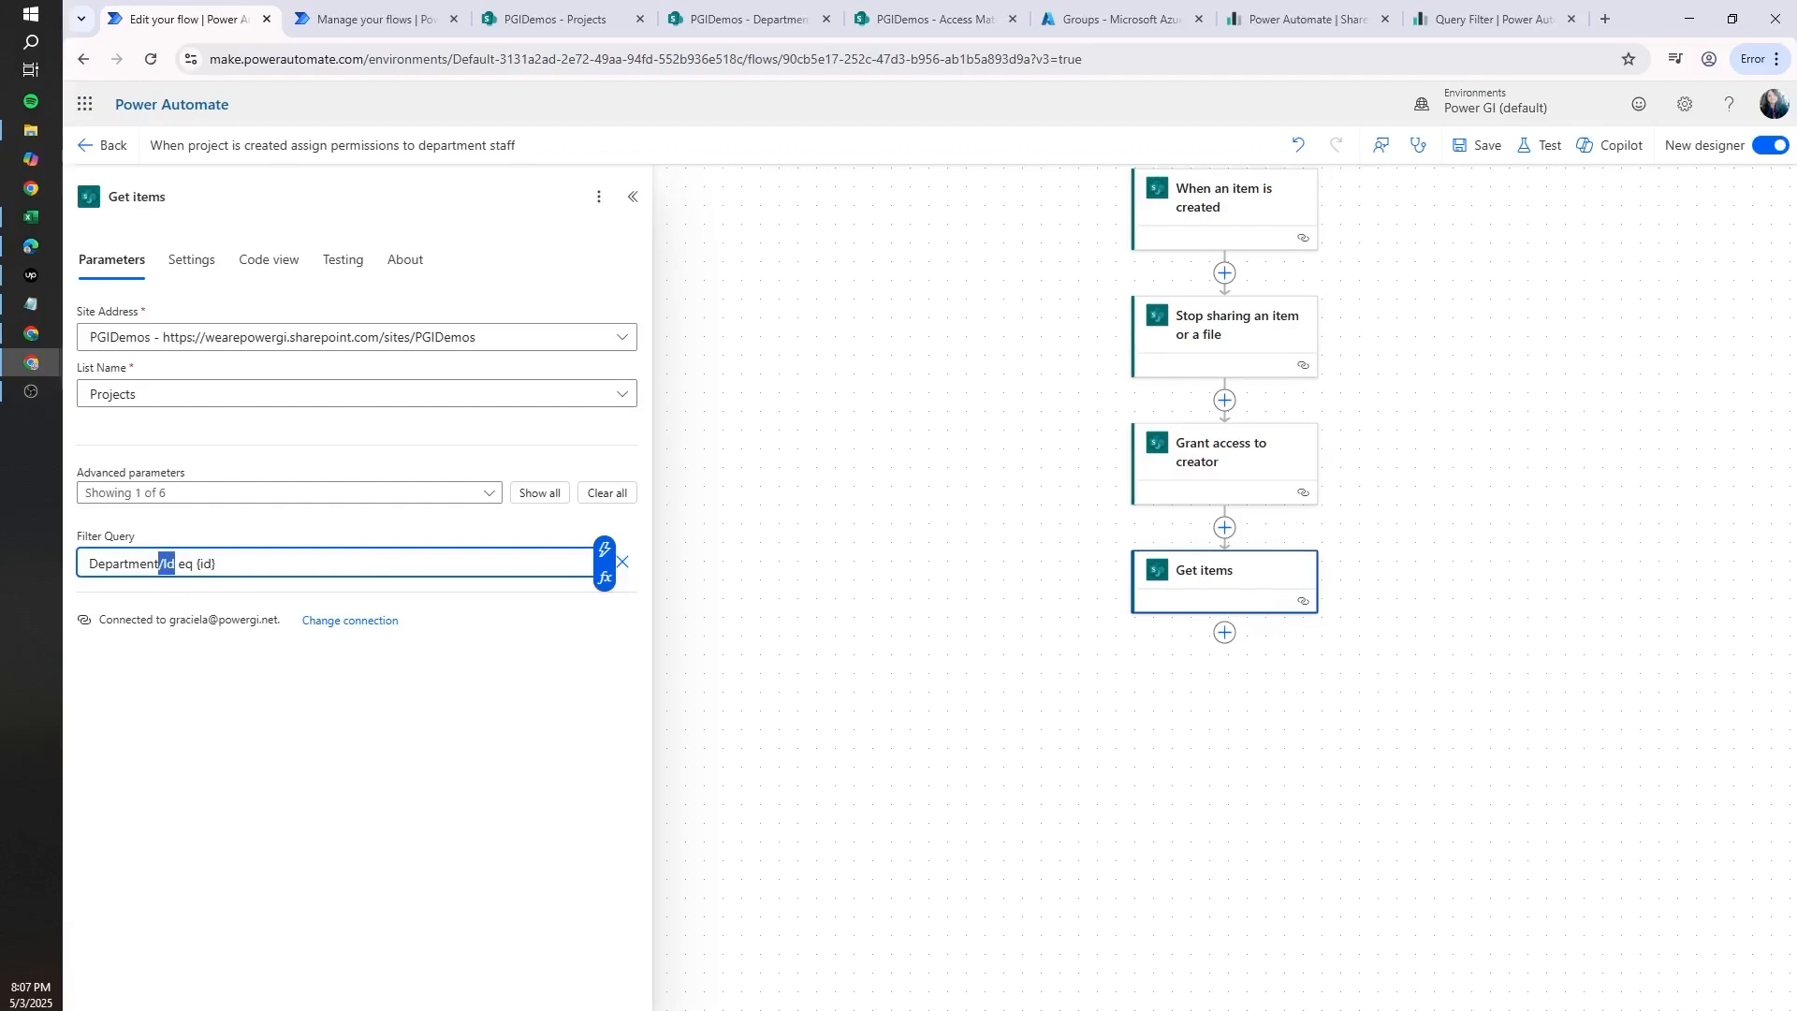
left_click(195, 563)
left_click(604, 552)
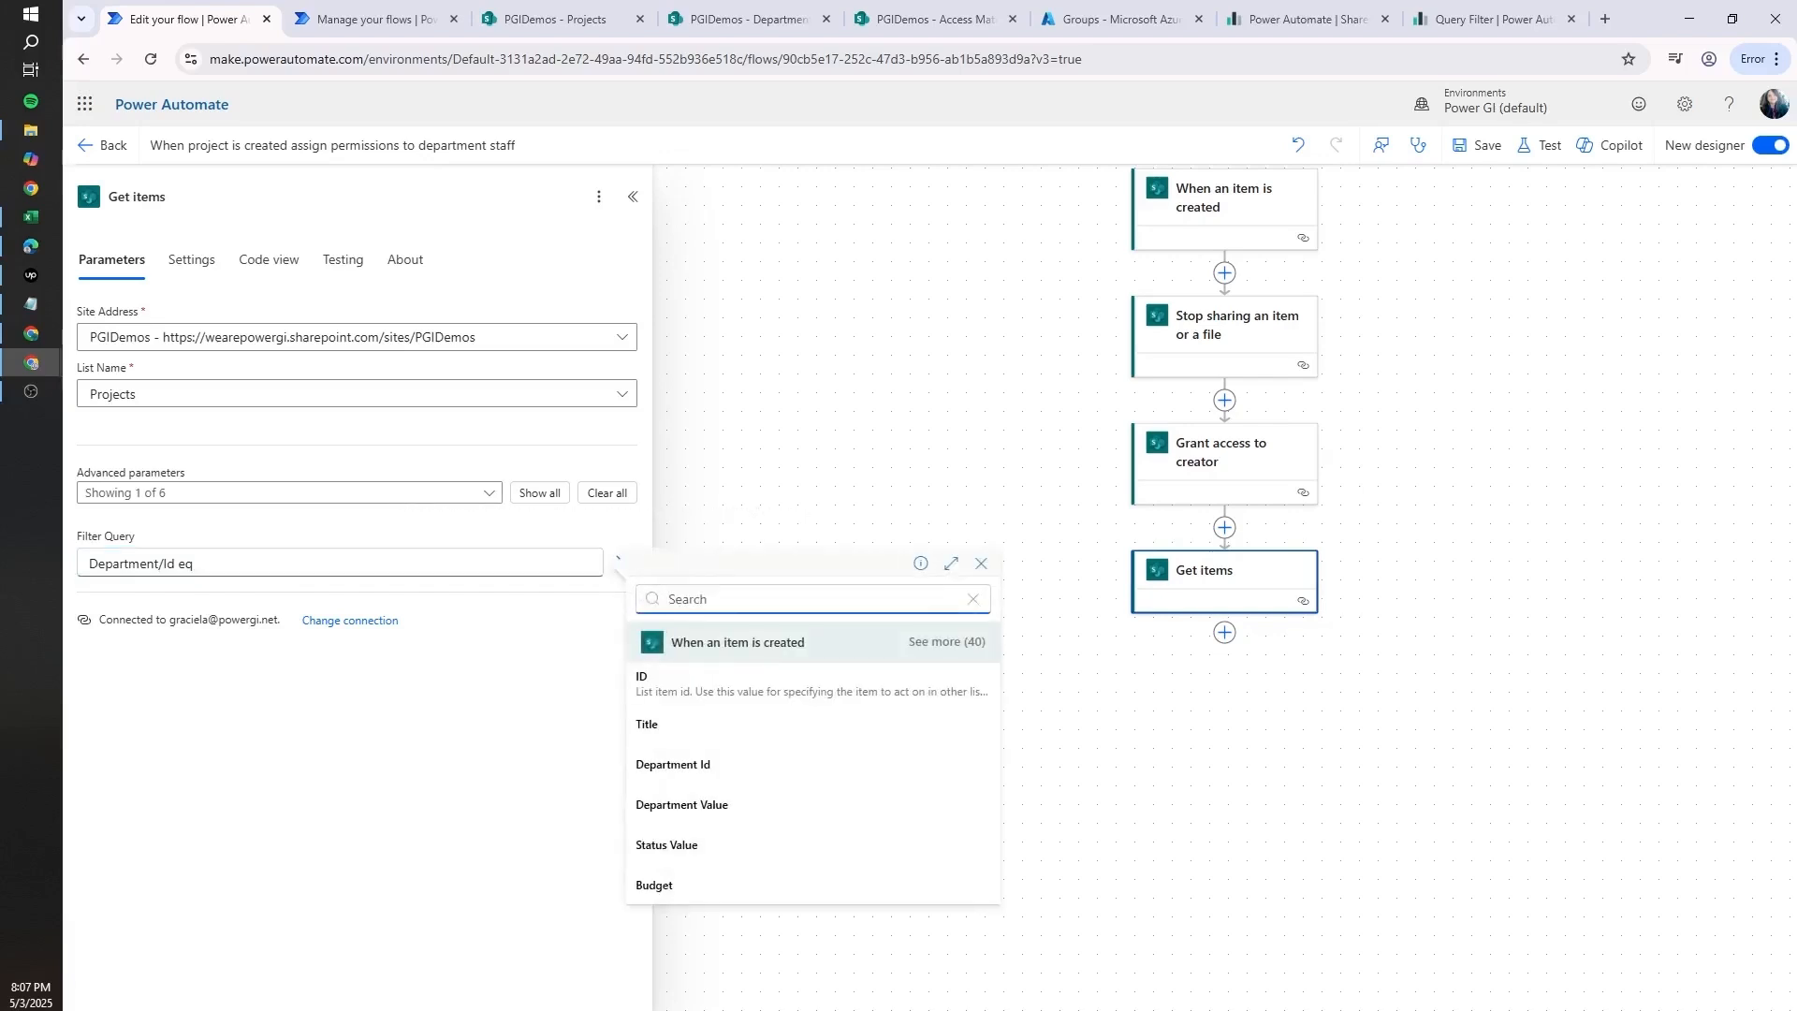
type("depart")
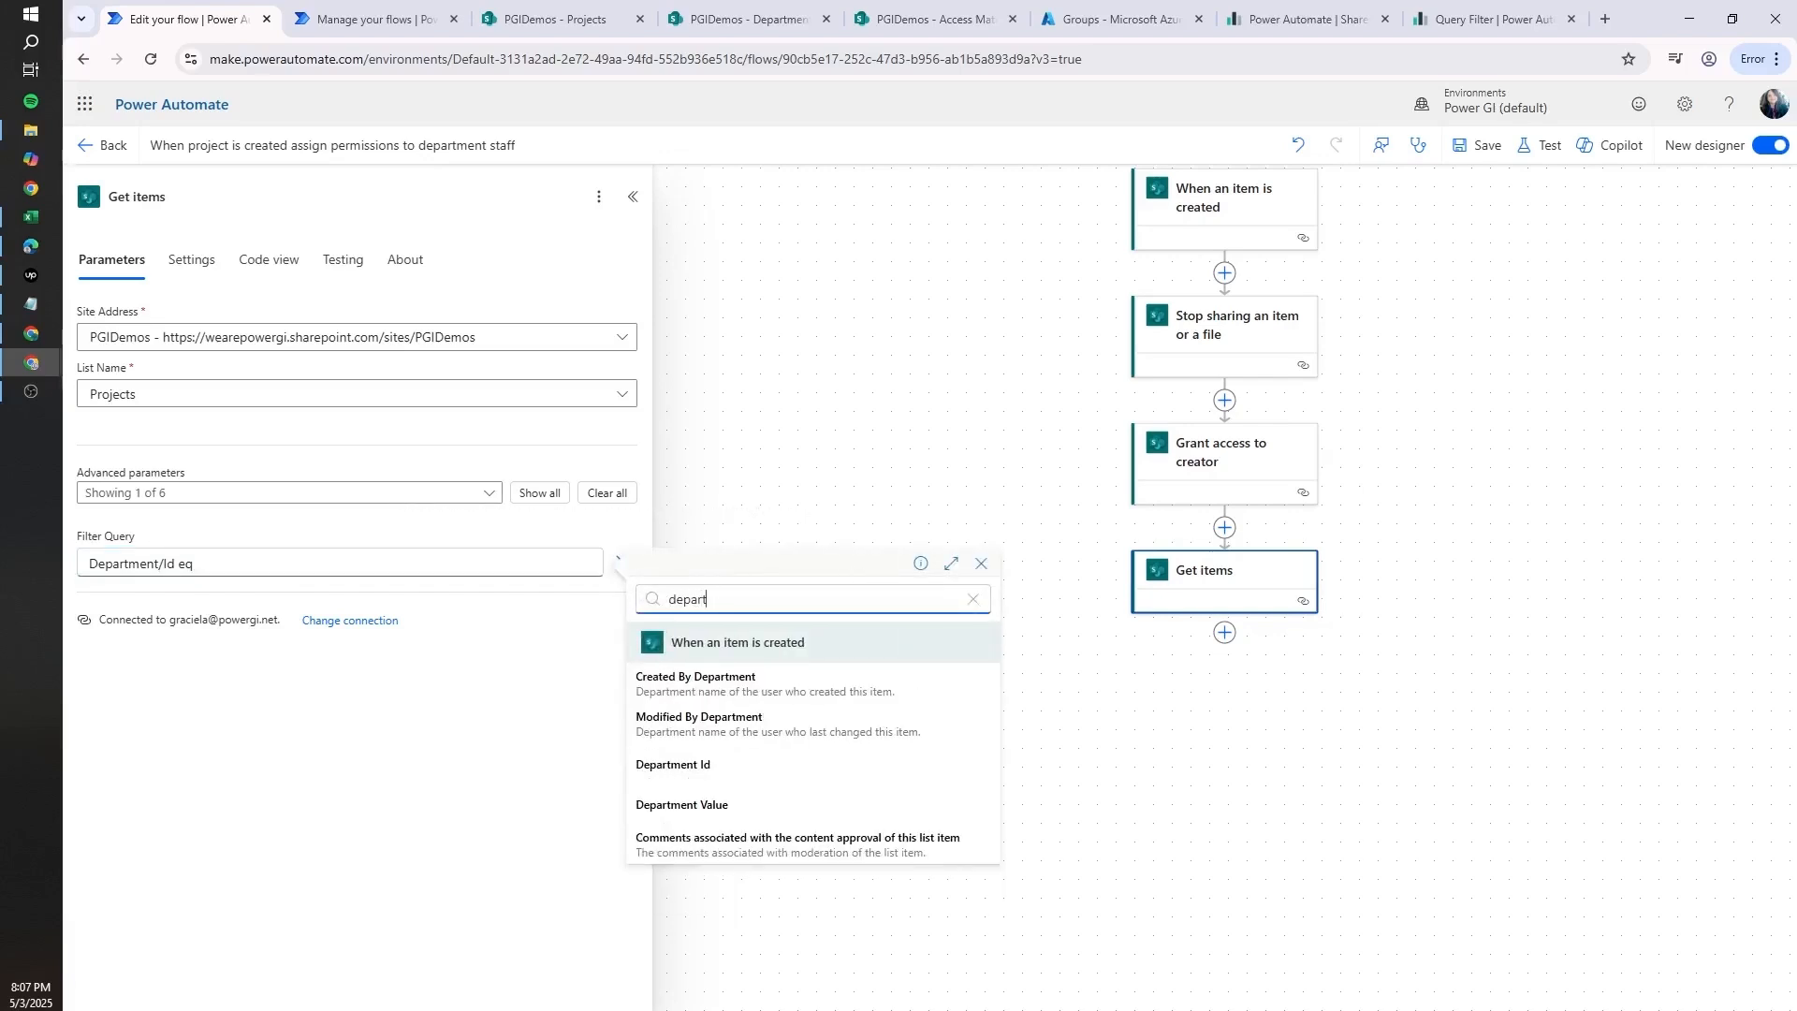
left_click(703, 767)
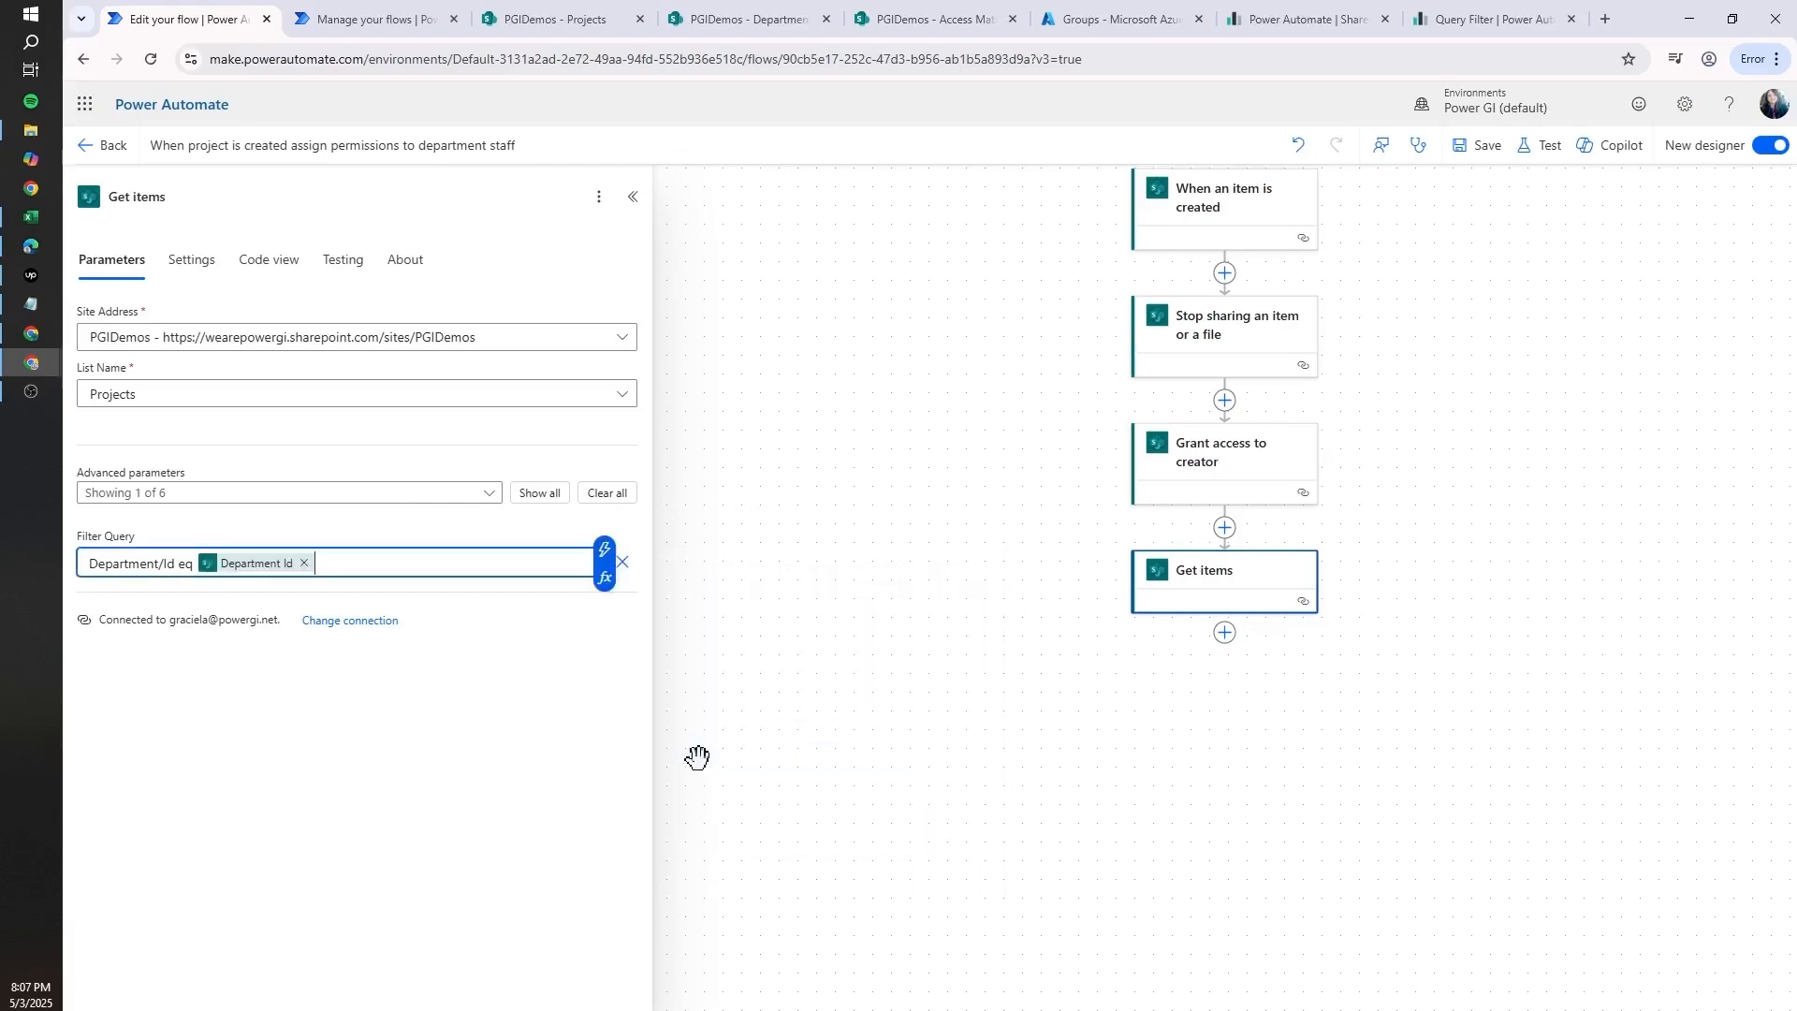
mouse_move(264, 575)
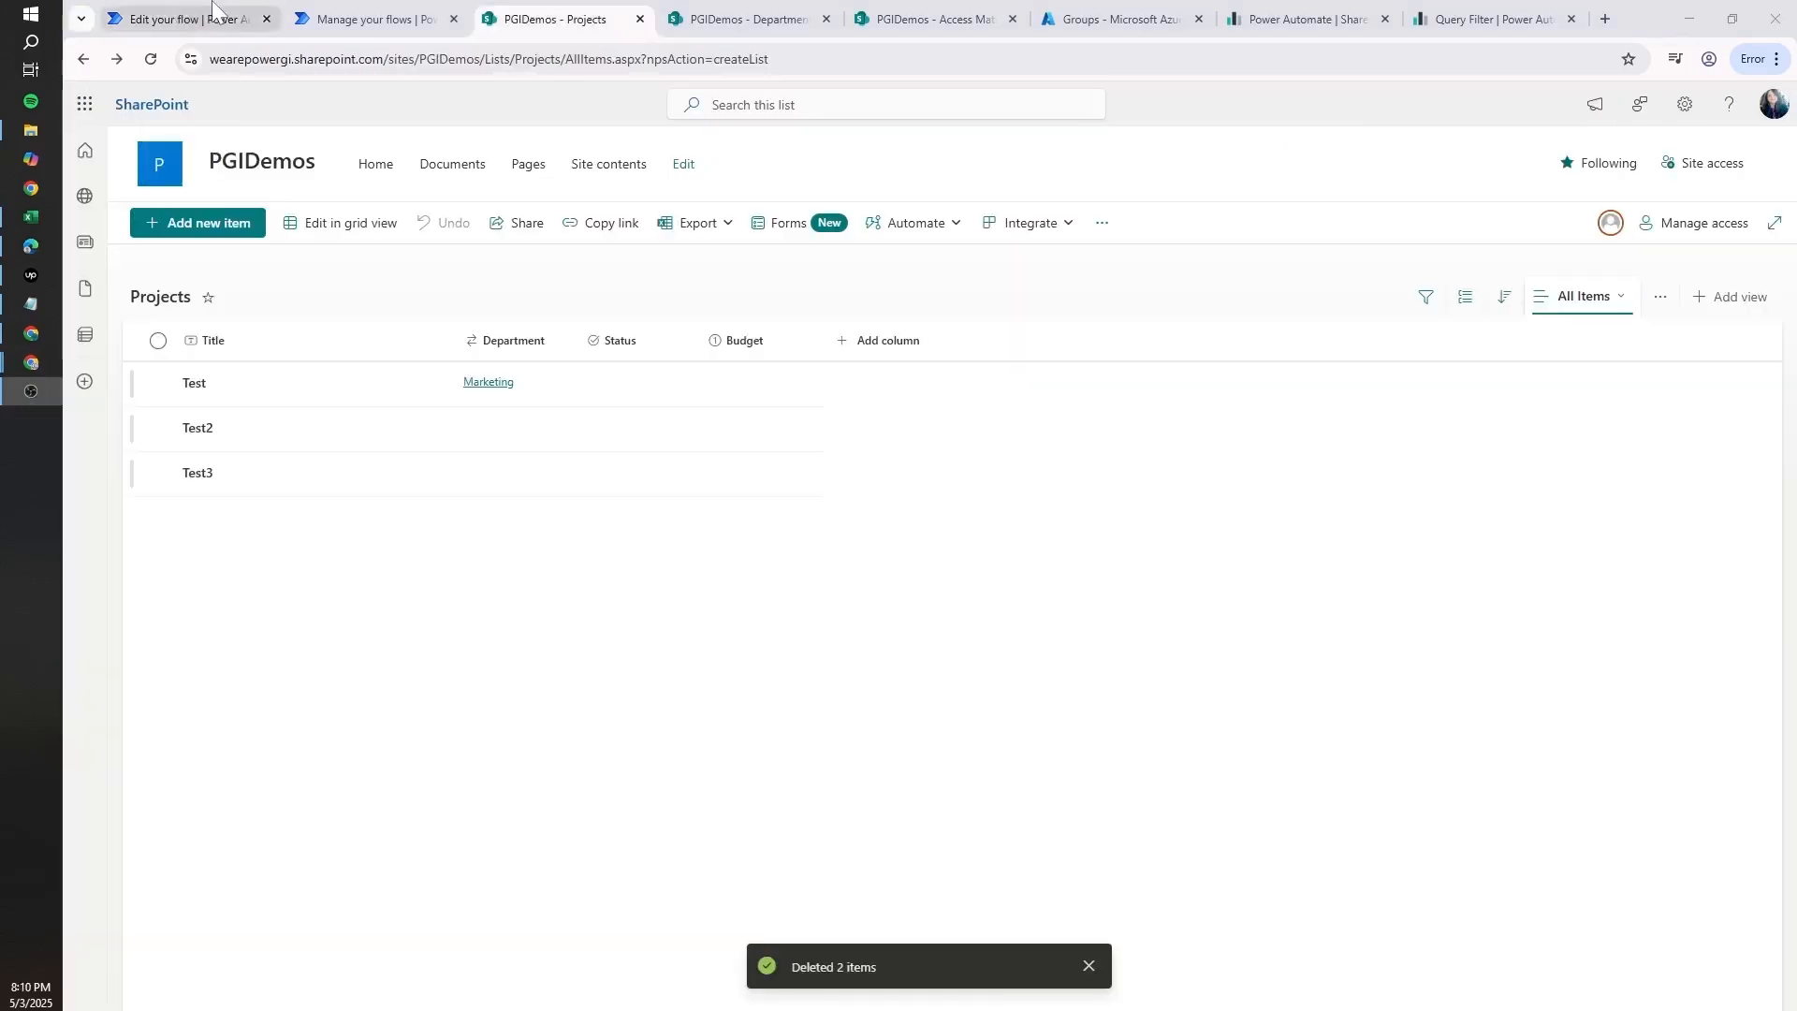
- Change the list queried by the Get items action to Access Matrix
left_click(211, 15)
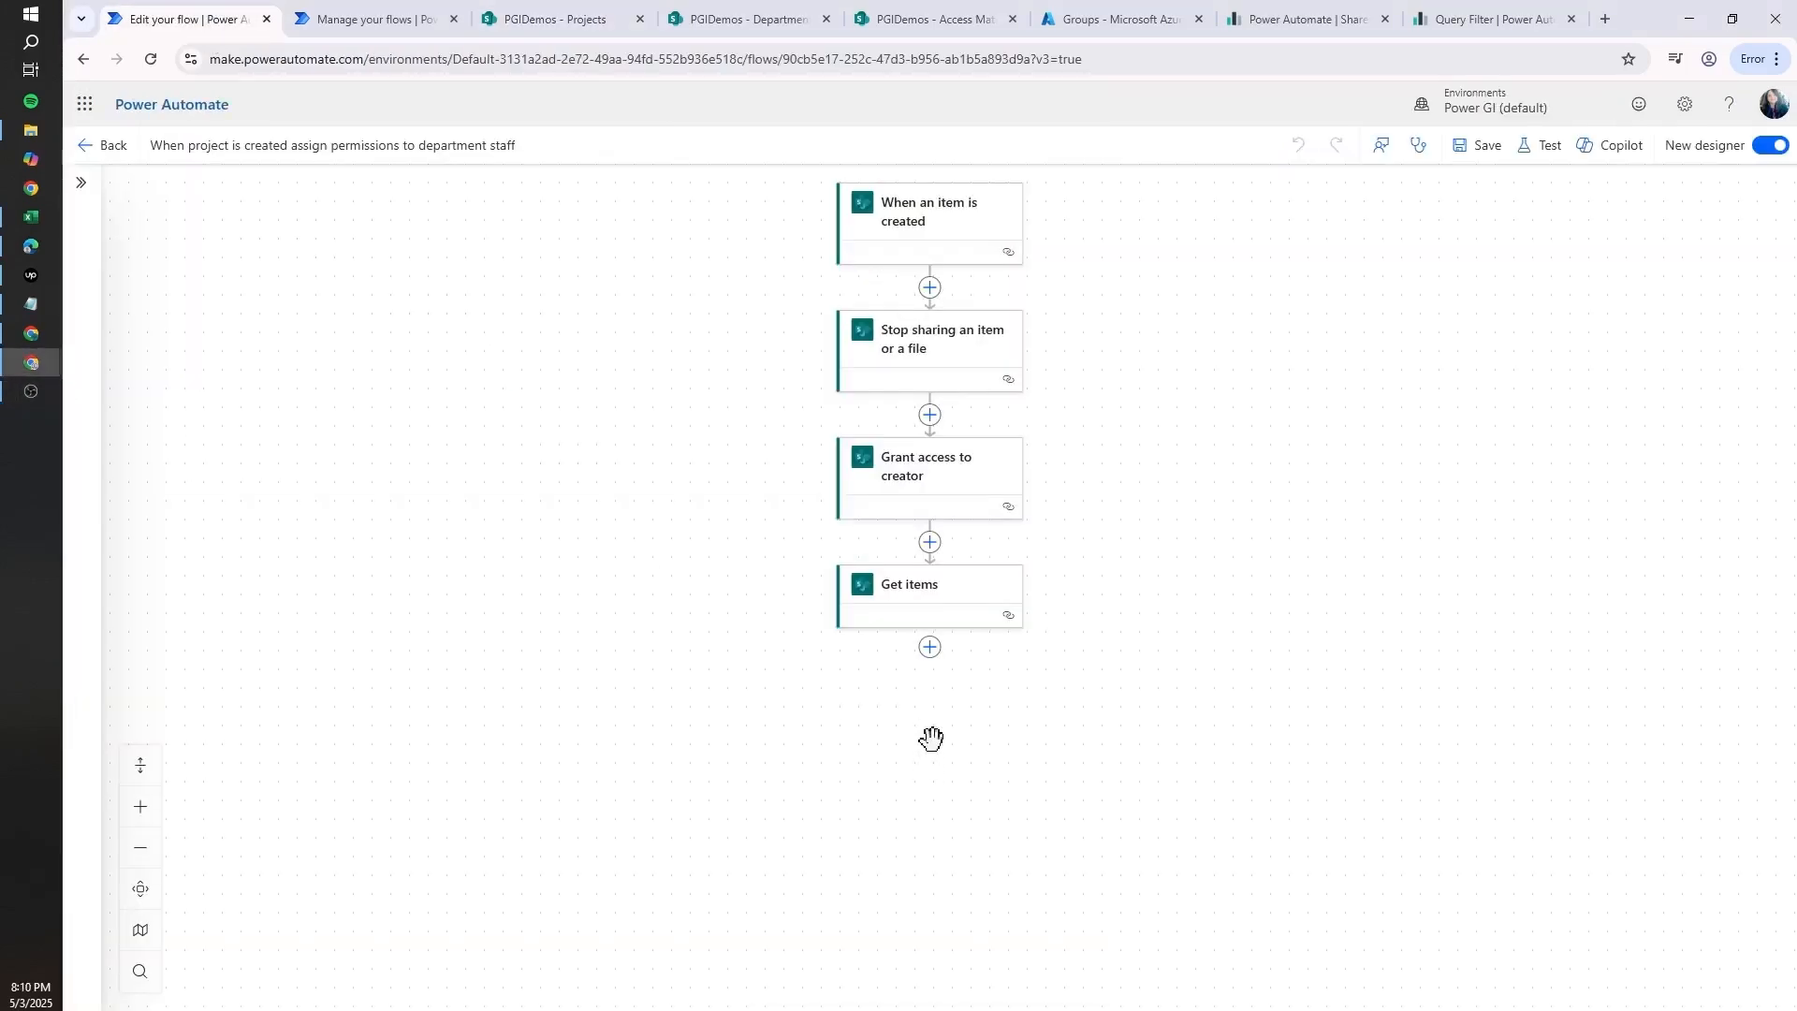
left_click(927, 599)
left_click(445, 418)
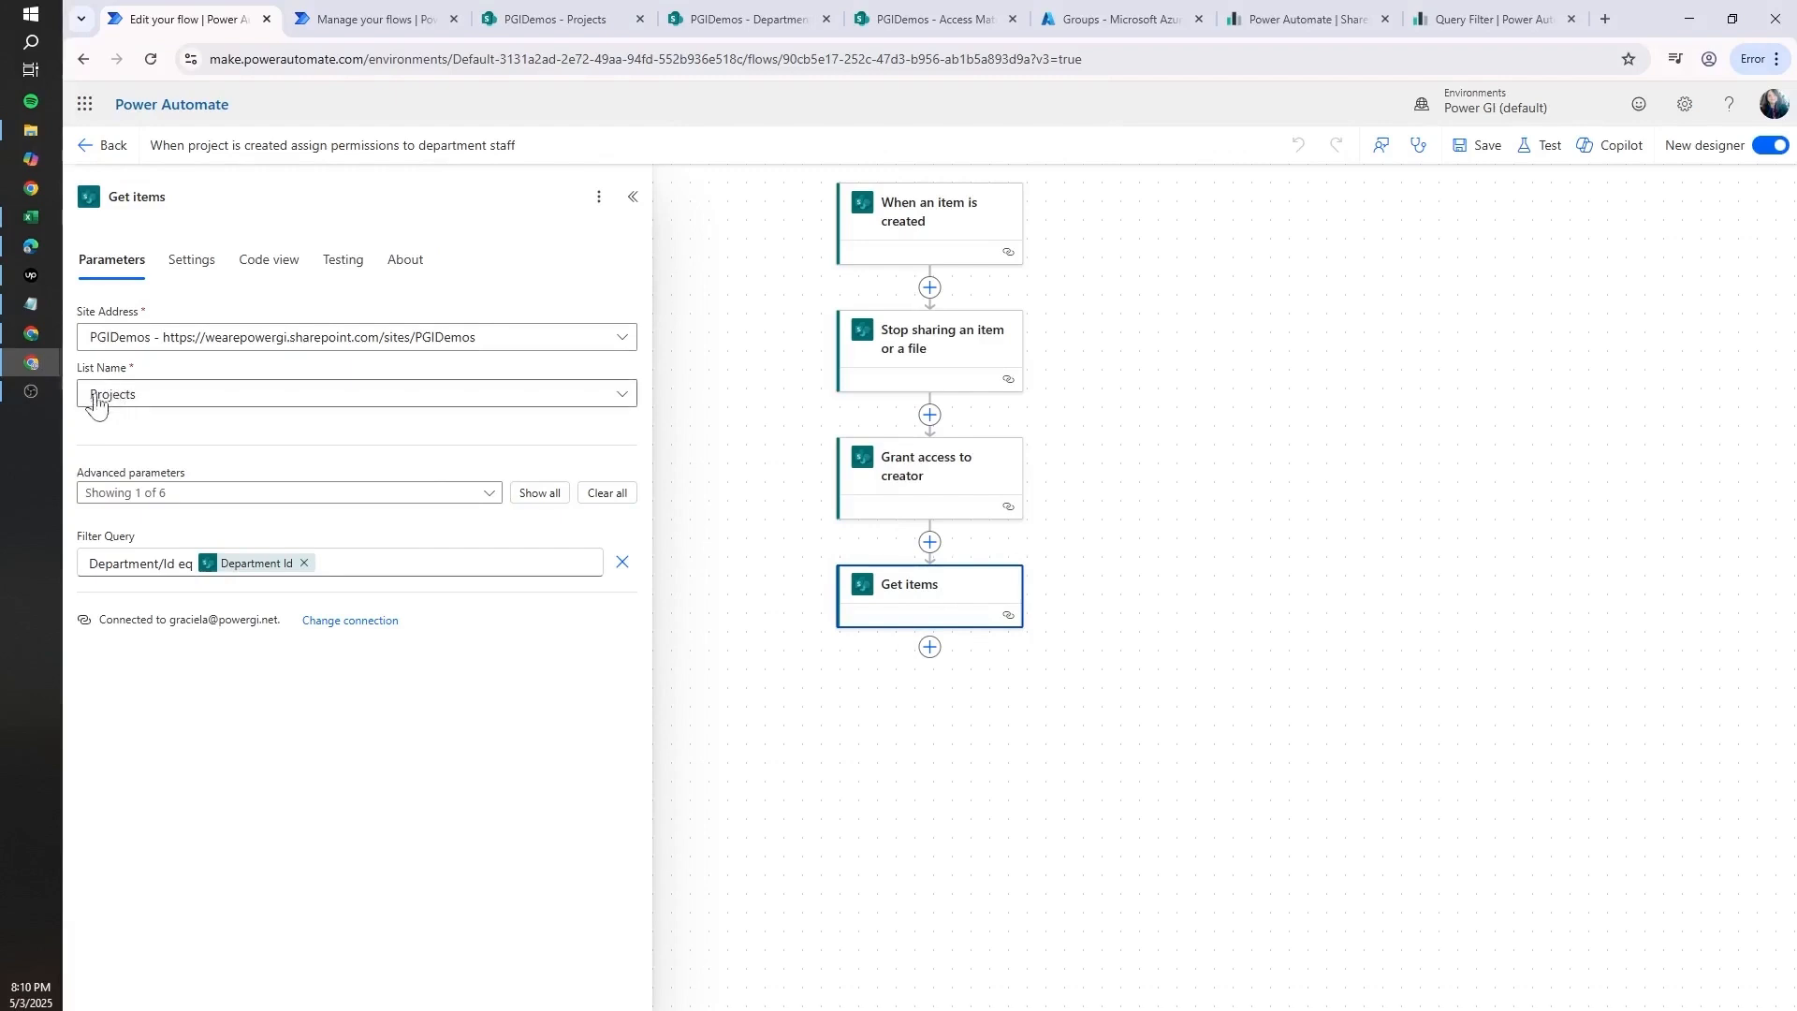
double_click(147, 394)
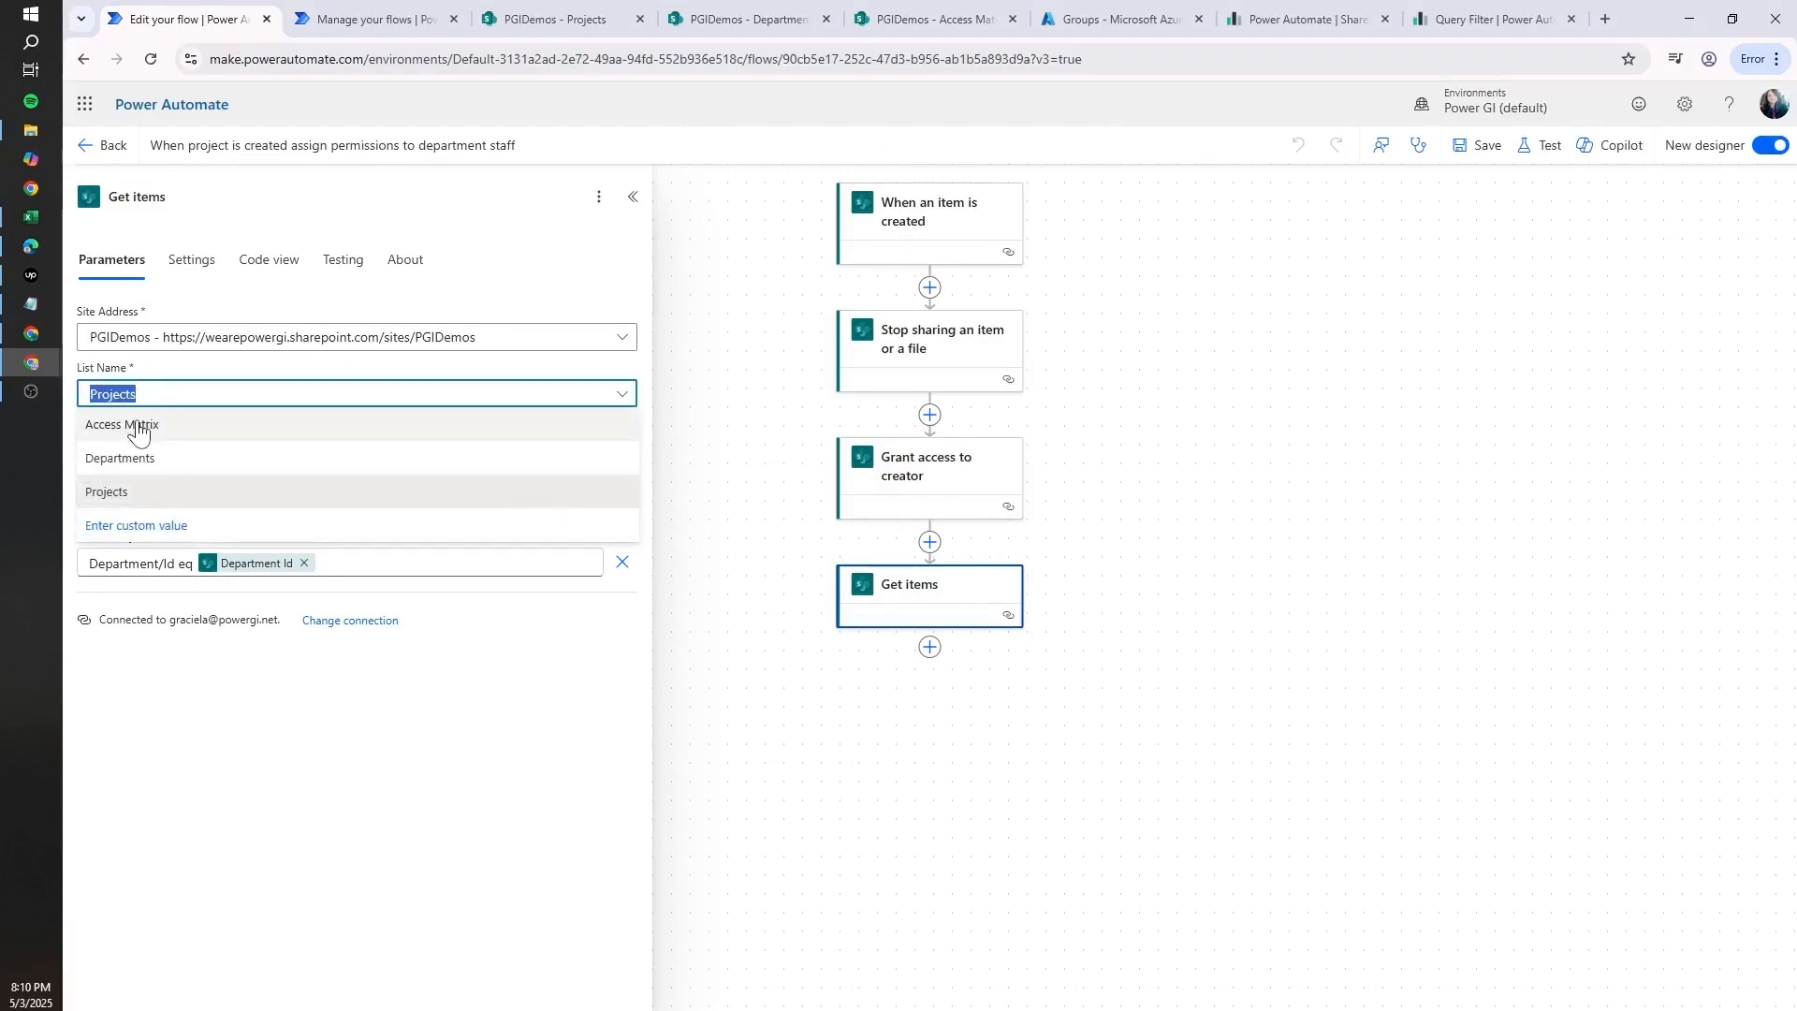
left_click(153, 426)
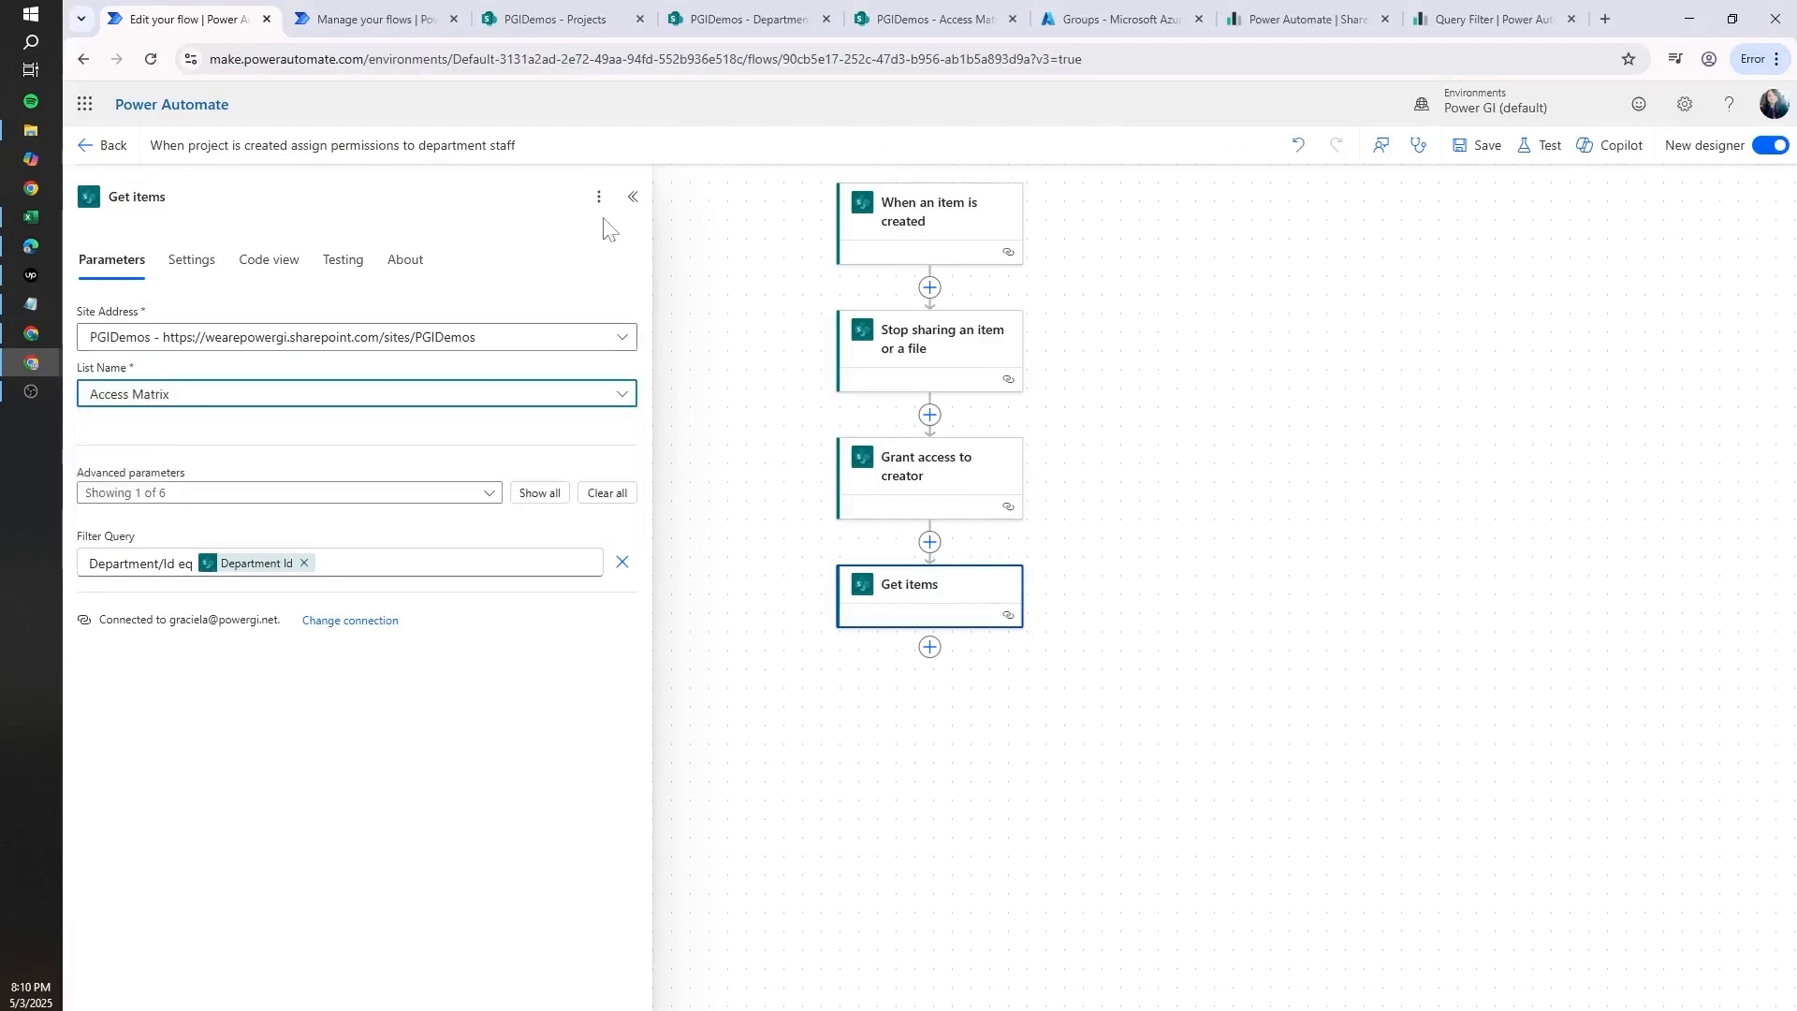
- Check the Marketing rows in the Access Matrix list, then save the flow and start a manual test
left_click(922, 19)
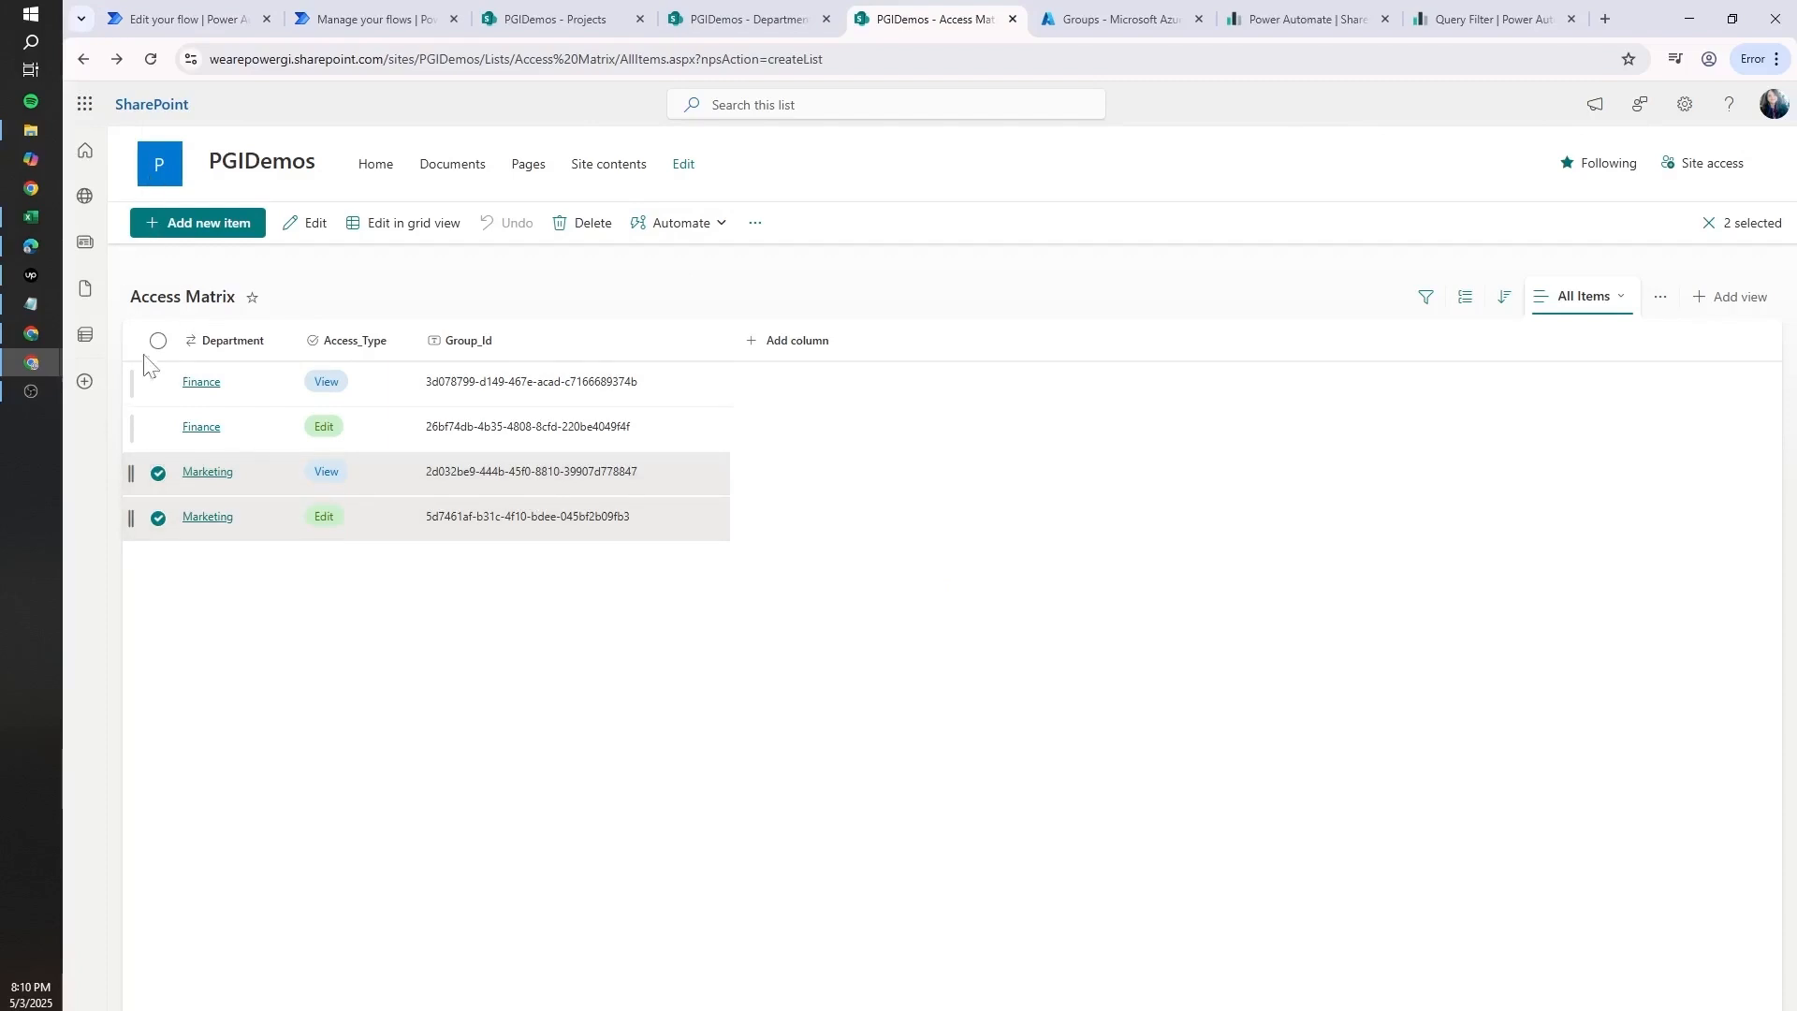
left_click(187, 19)
left_click(1474, 146)
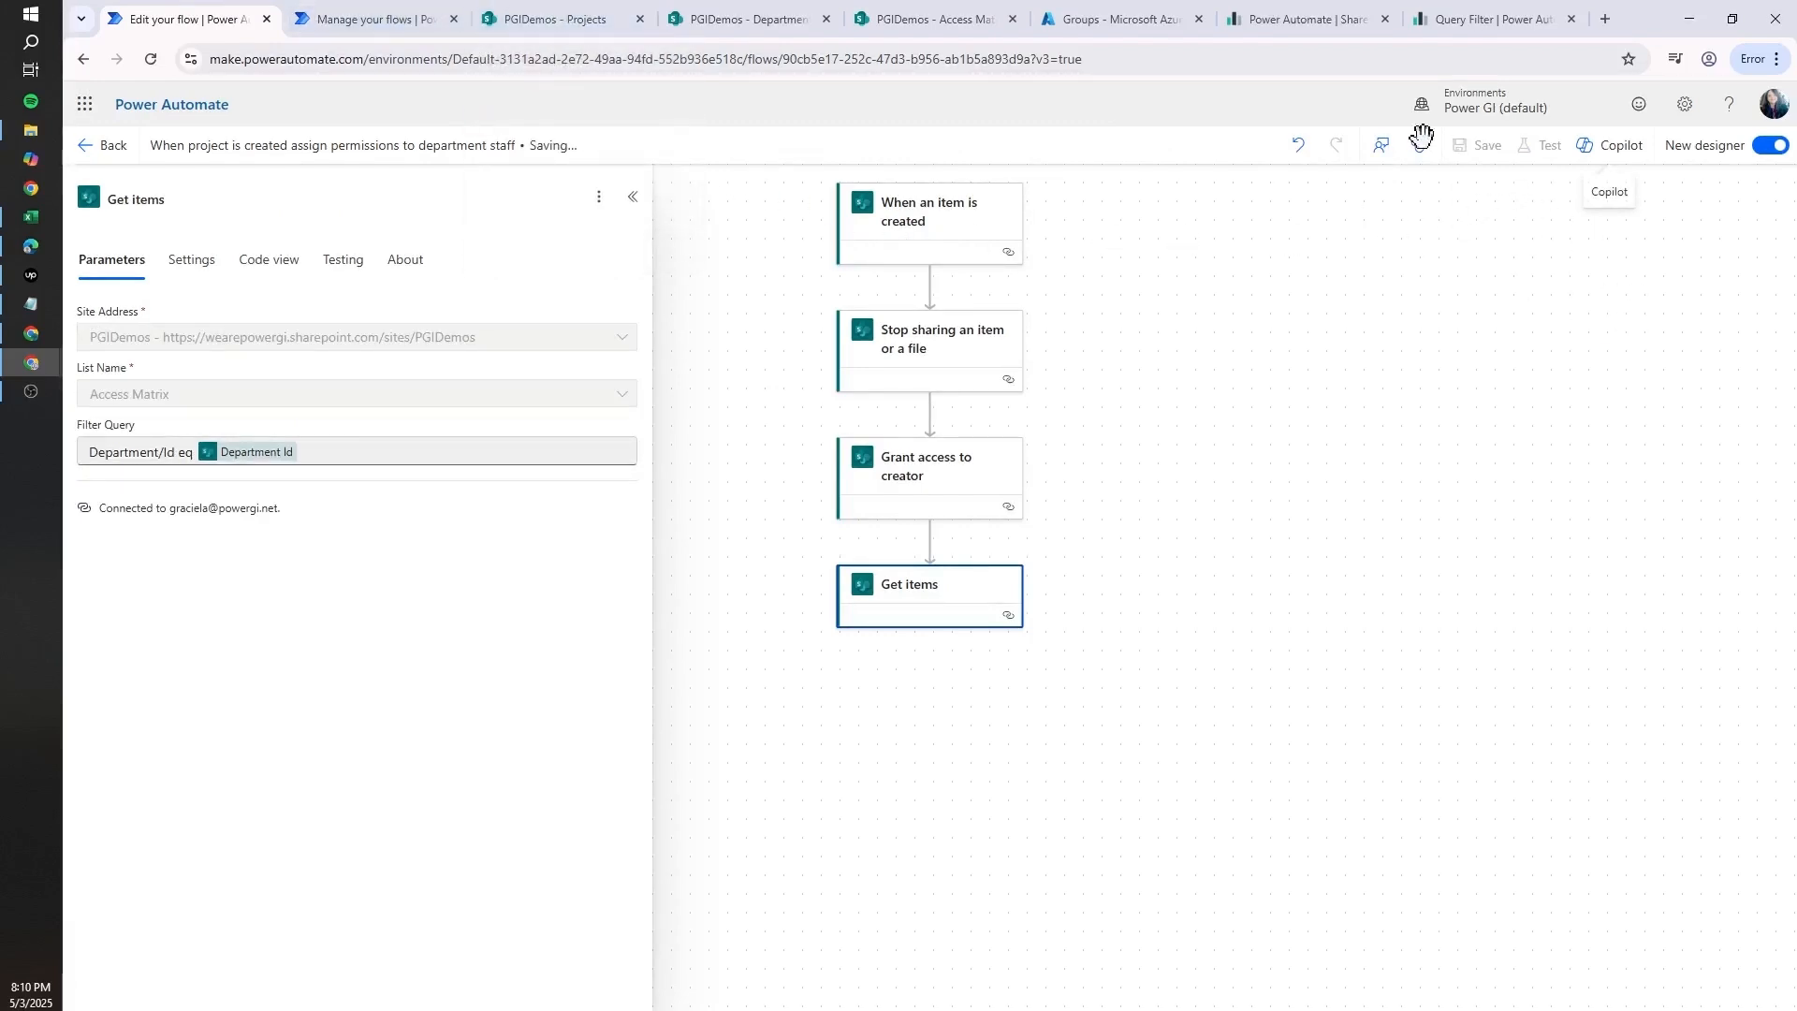
left_click(1542, 145)
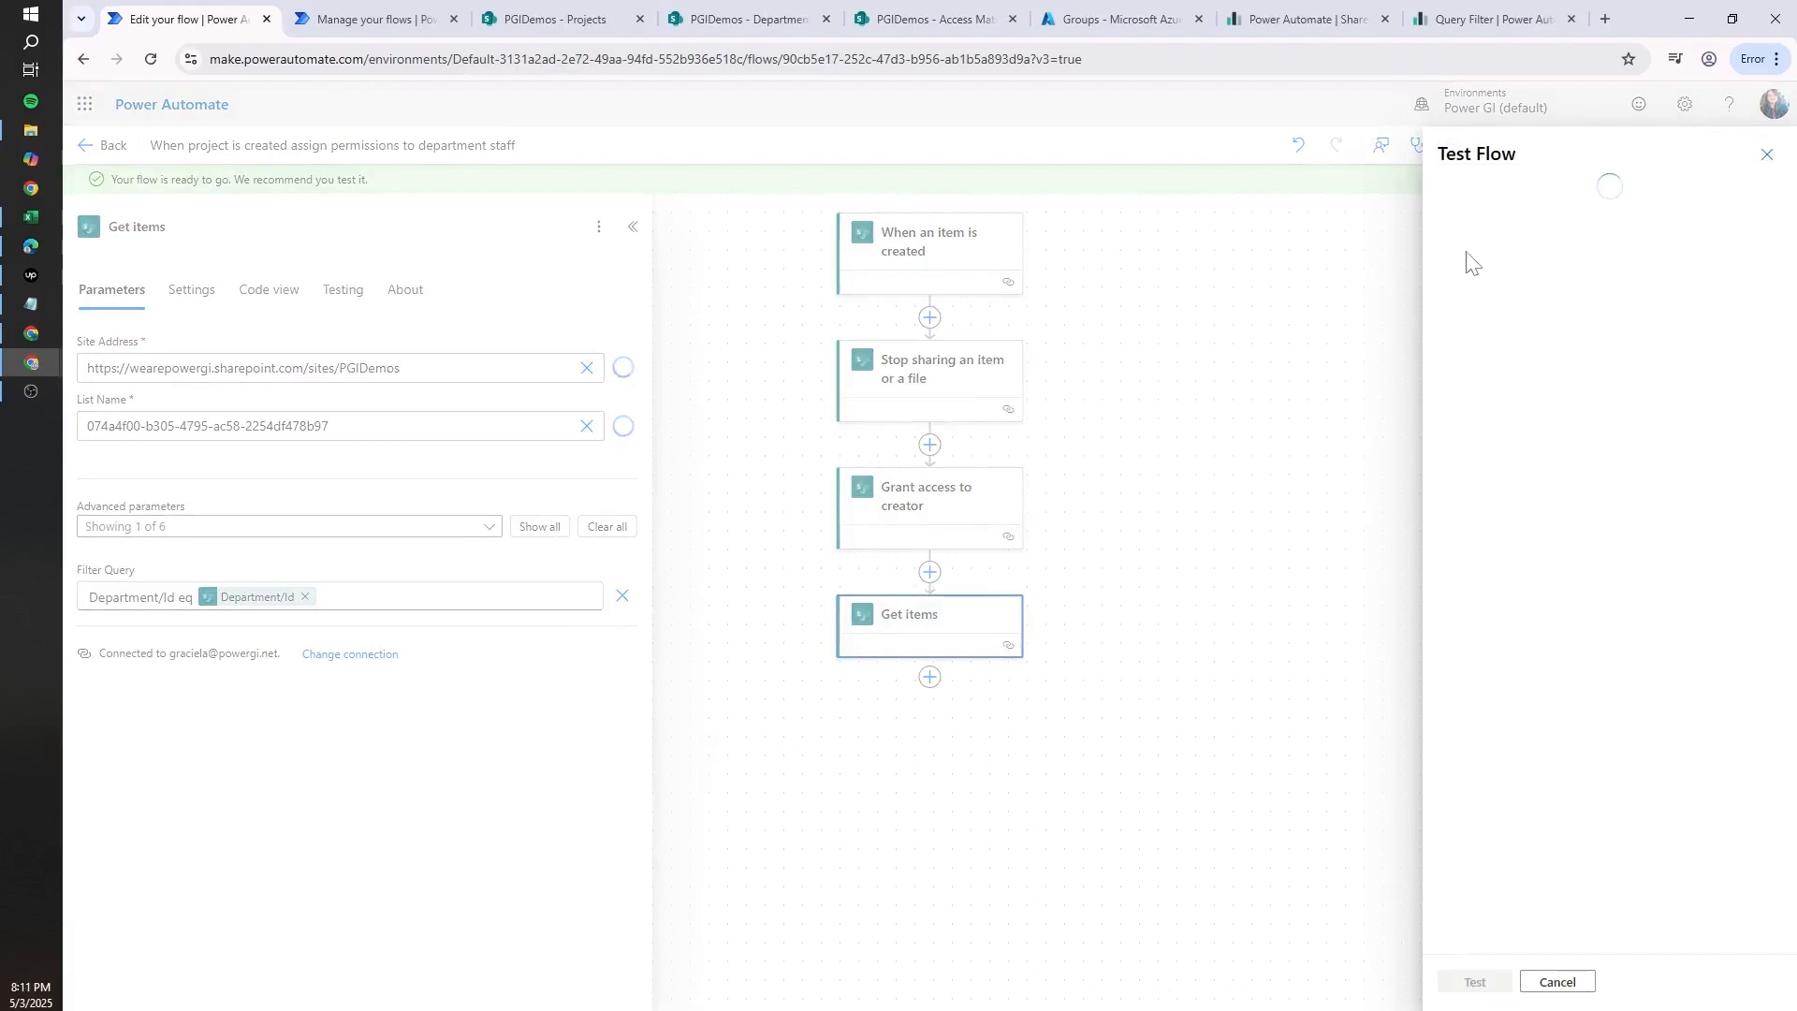
left_click(1472, 272)
left_click(1484, 982)
- Add an item titled Test4 with department Marketing to the SharePoint Projects list
left_click(559, 18)
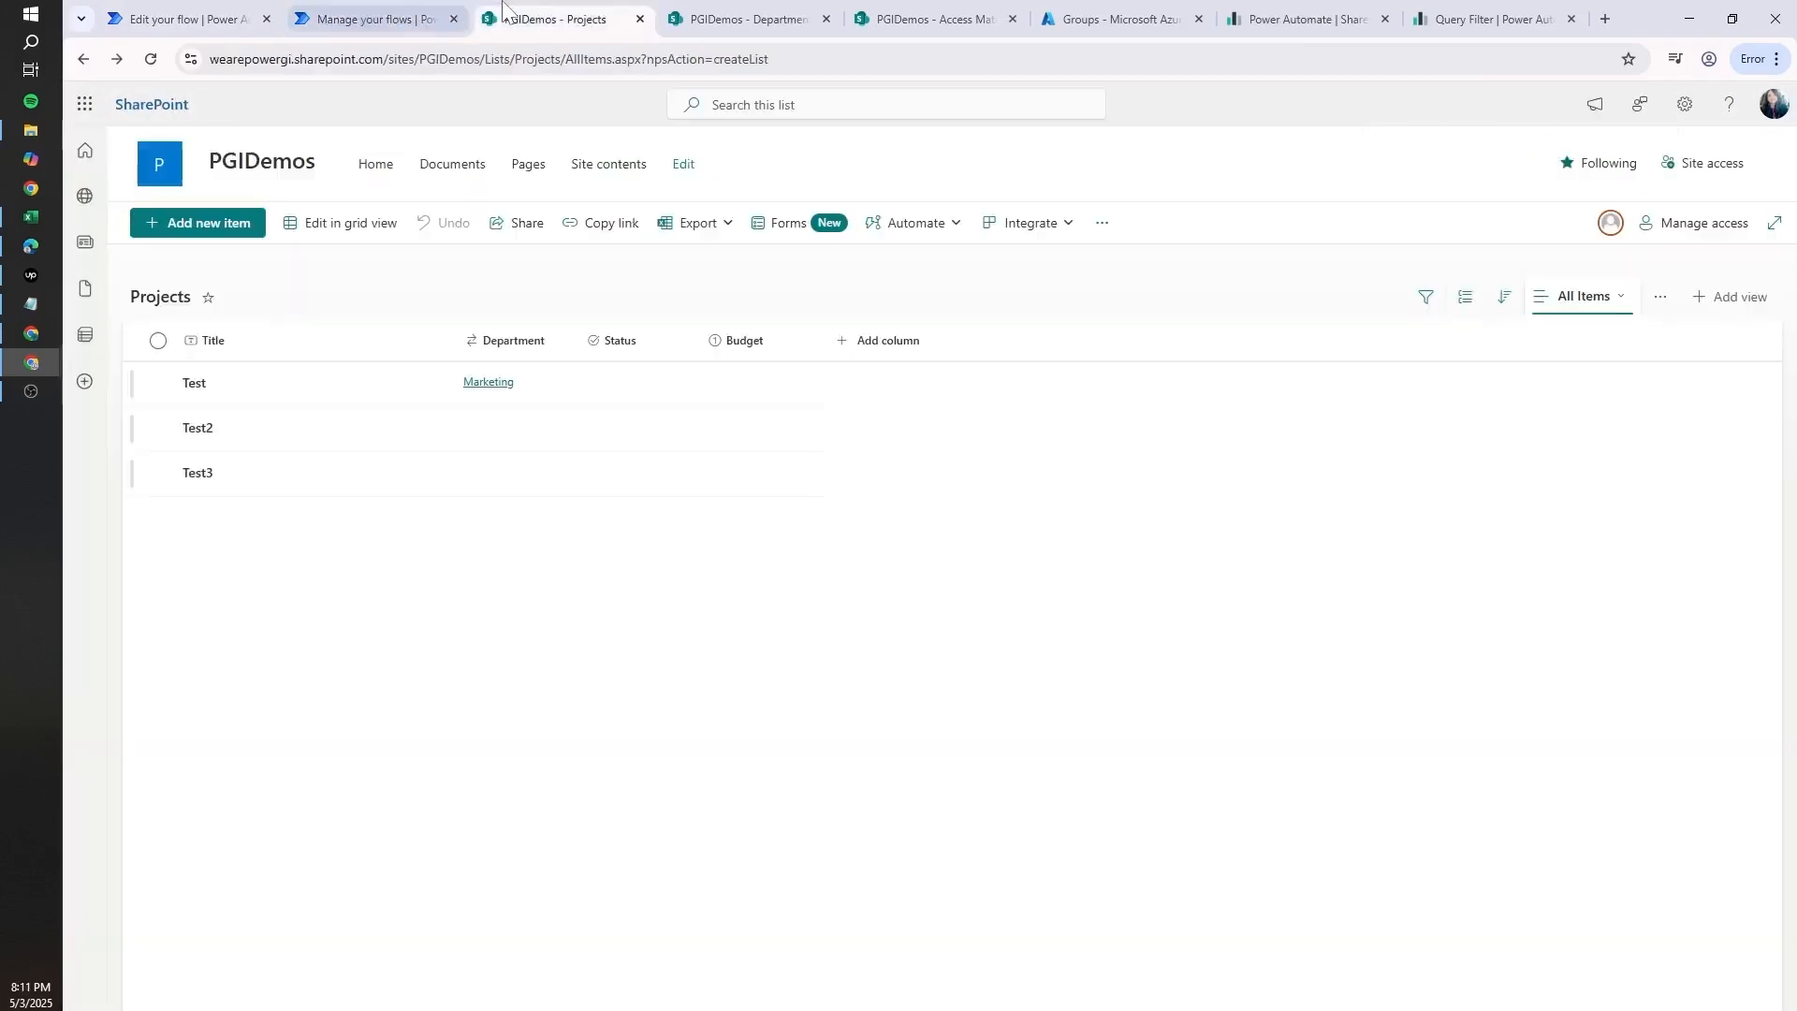
left_click(201, 223)
type("Test4")
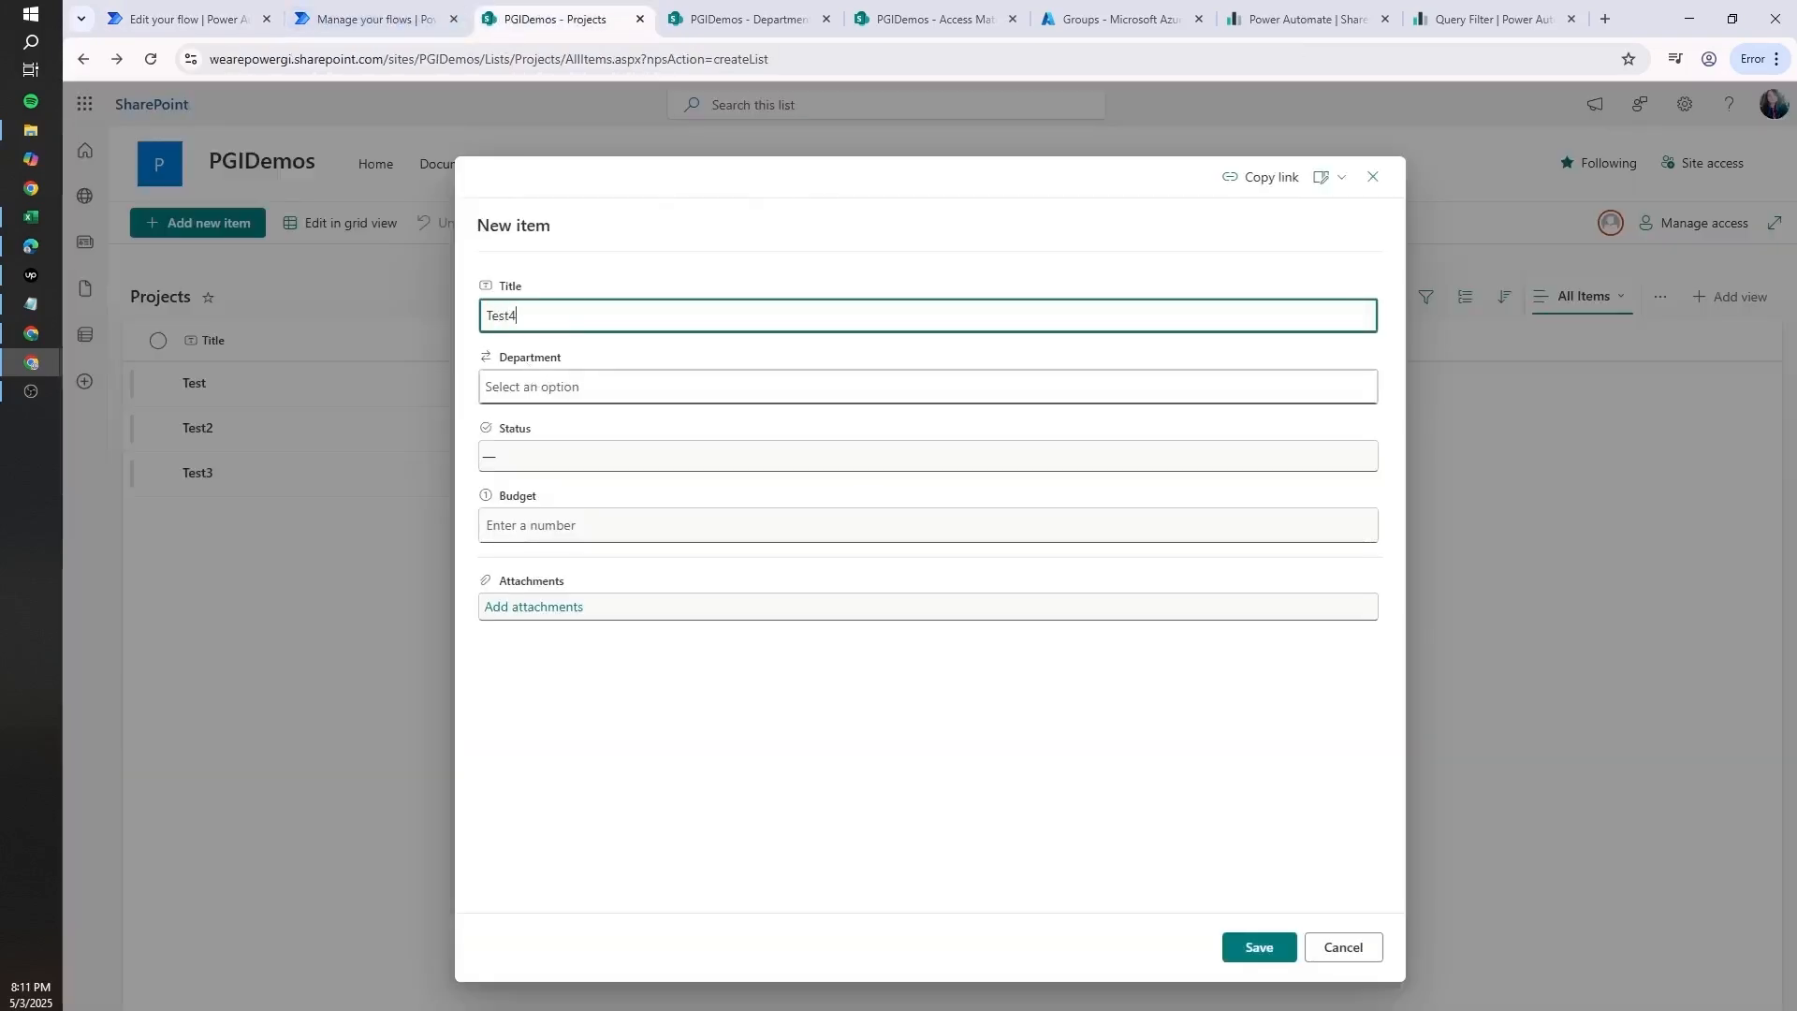
key("Tab")
type("mar")
left_click(573, 453)
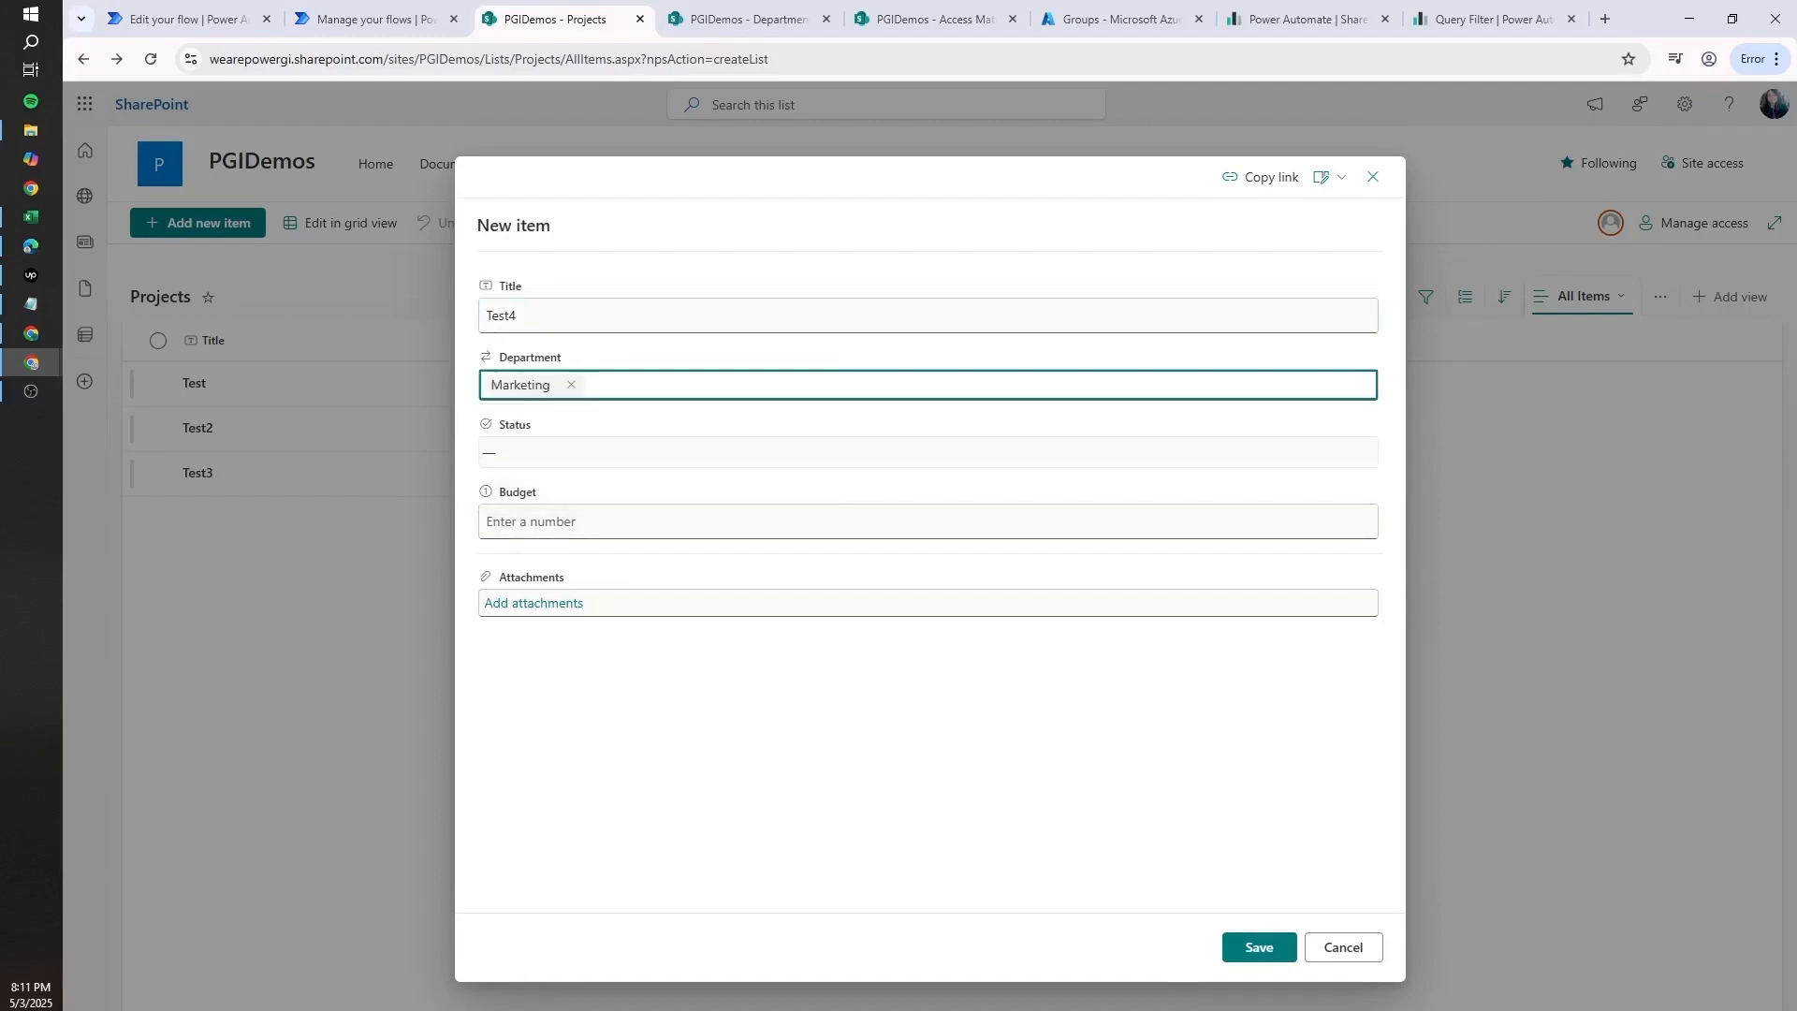
left_click(1260, 947)
- Examine the filter input and the outputs of the Get items action in the flow's run results
key("ctrl+shift+Tab")
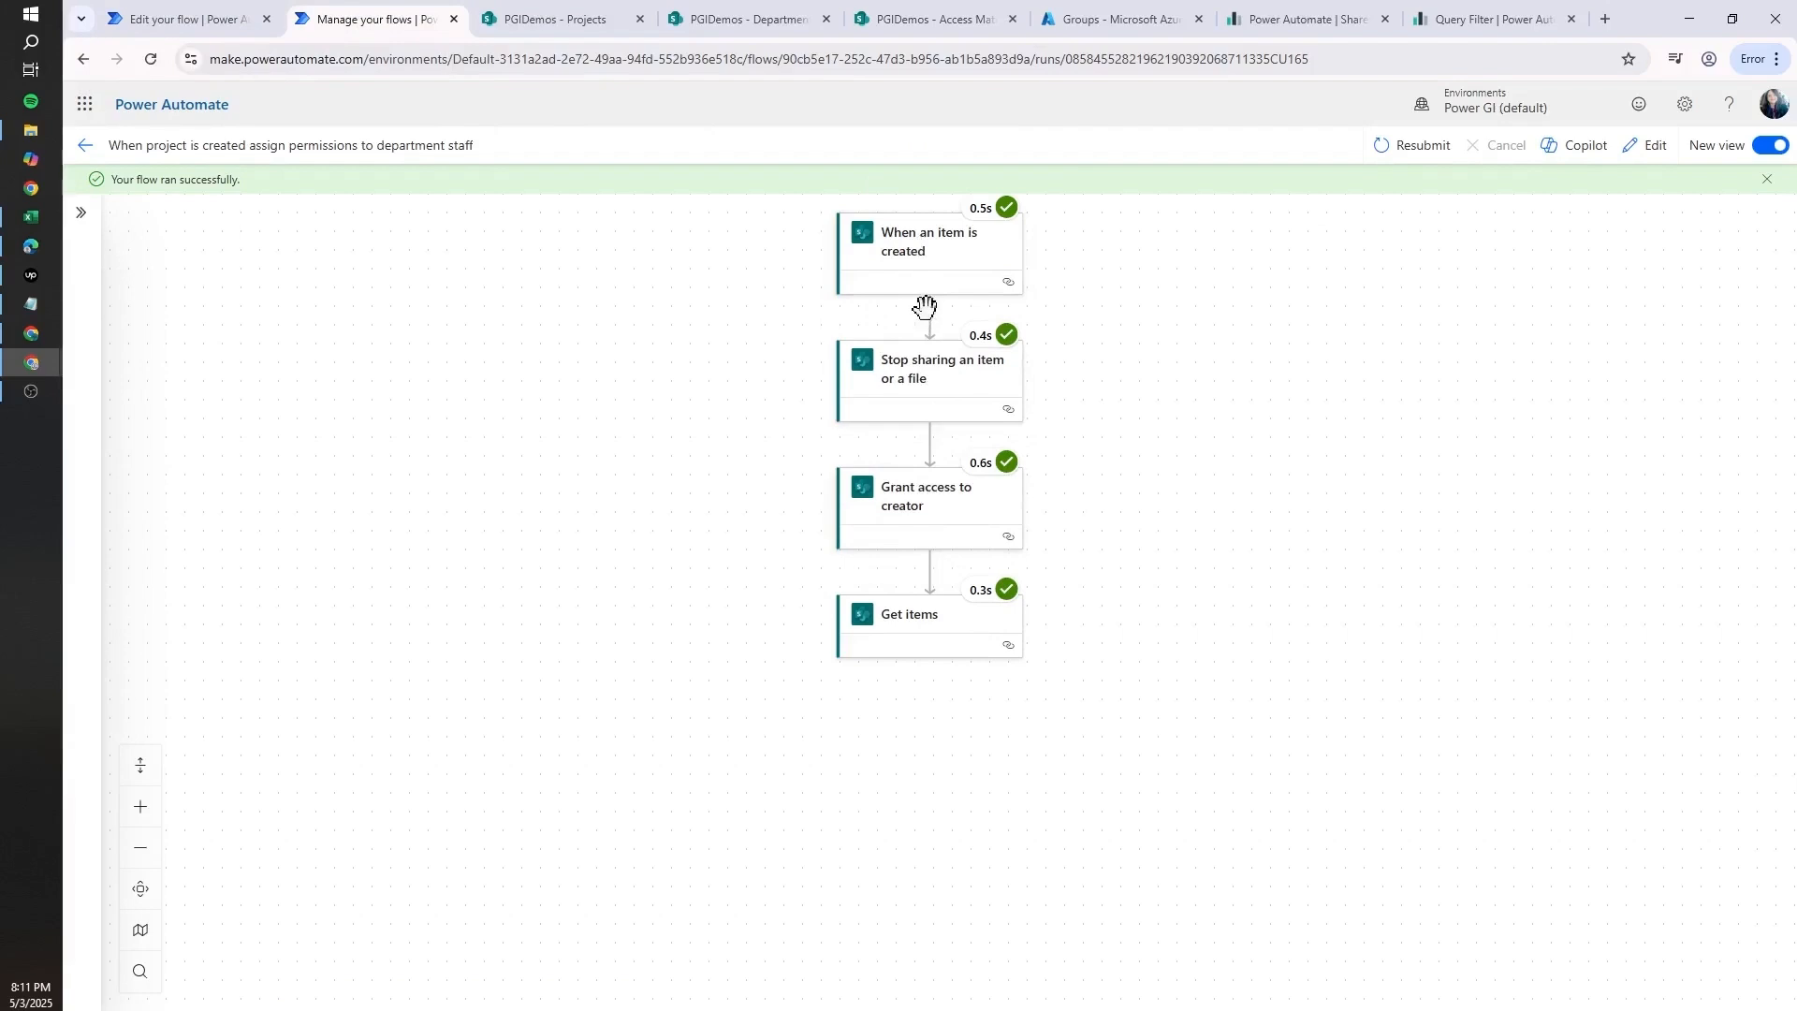
left_click(959, 628)
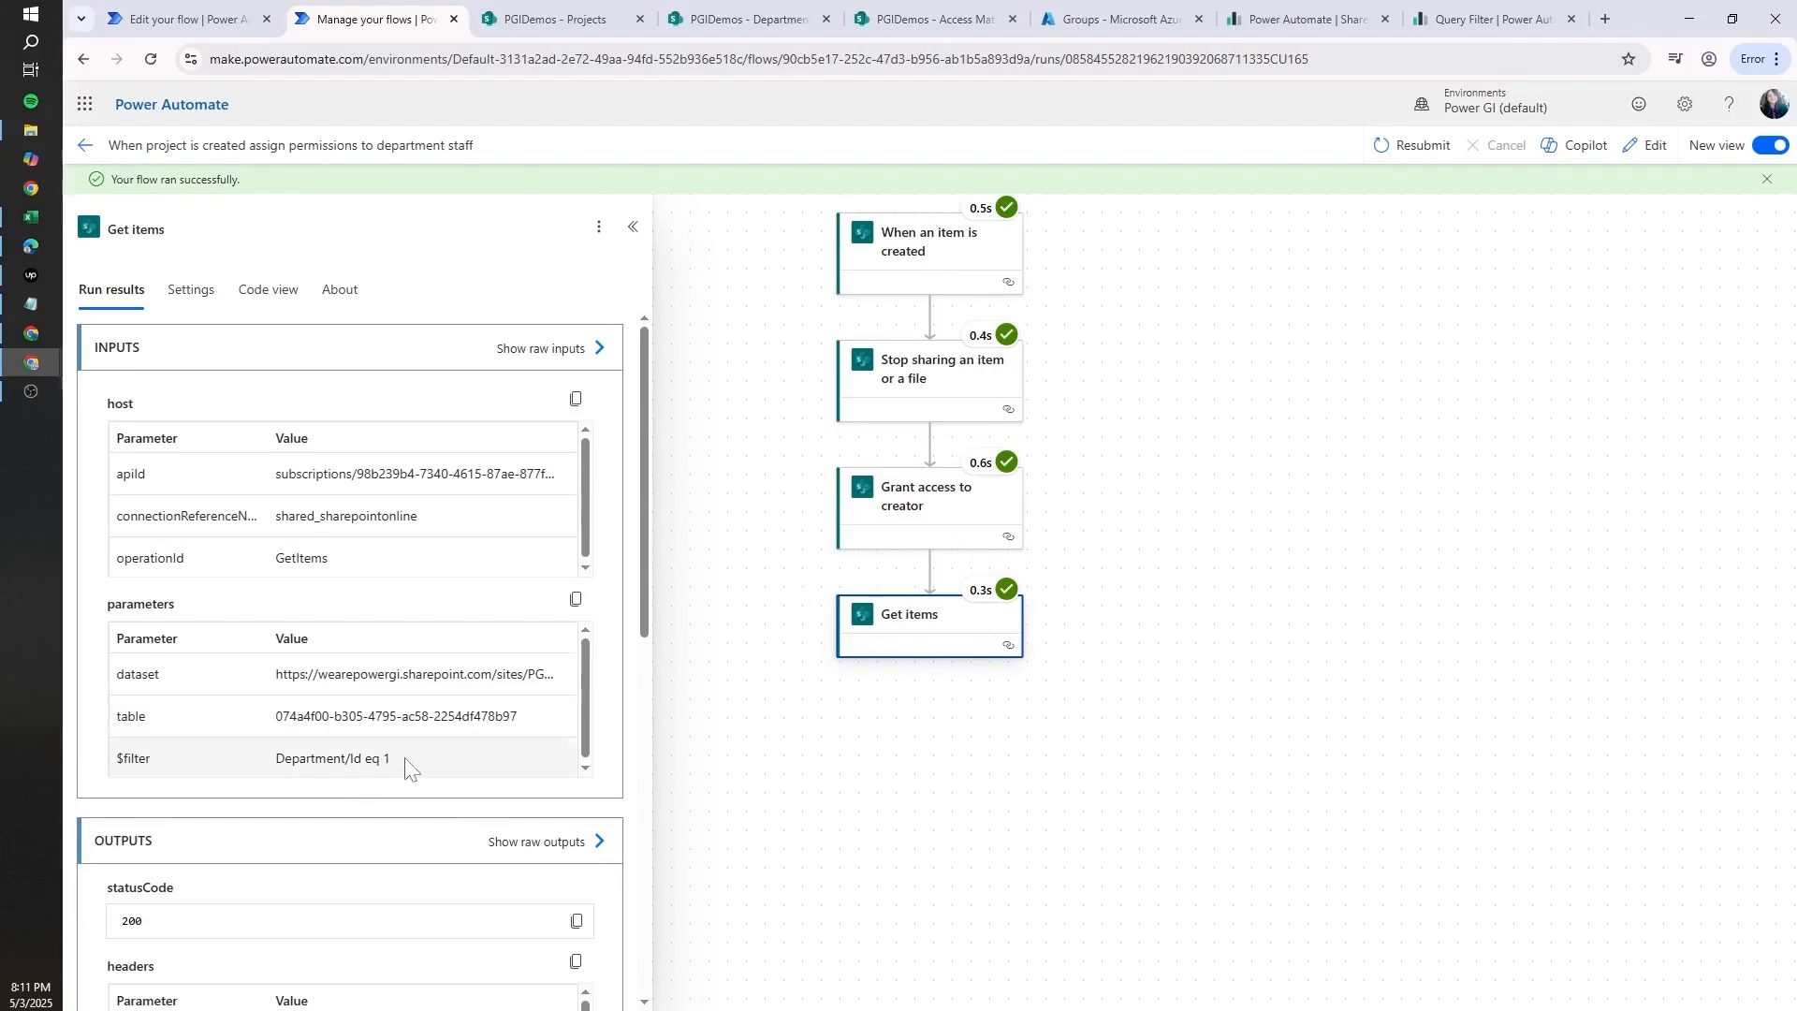
left_click_drag(409, 770, 265, 761)
left_click_drag(643, 590, 679, 807)
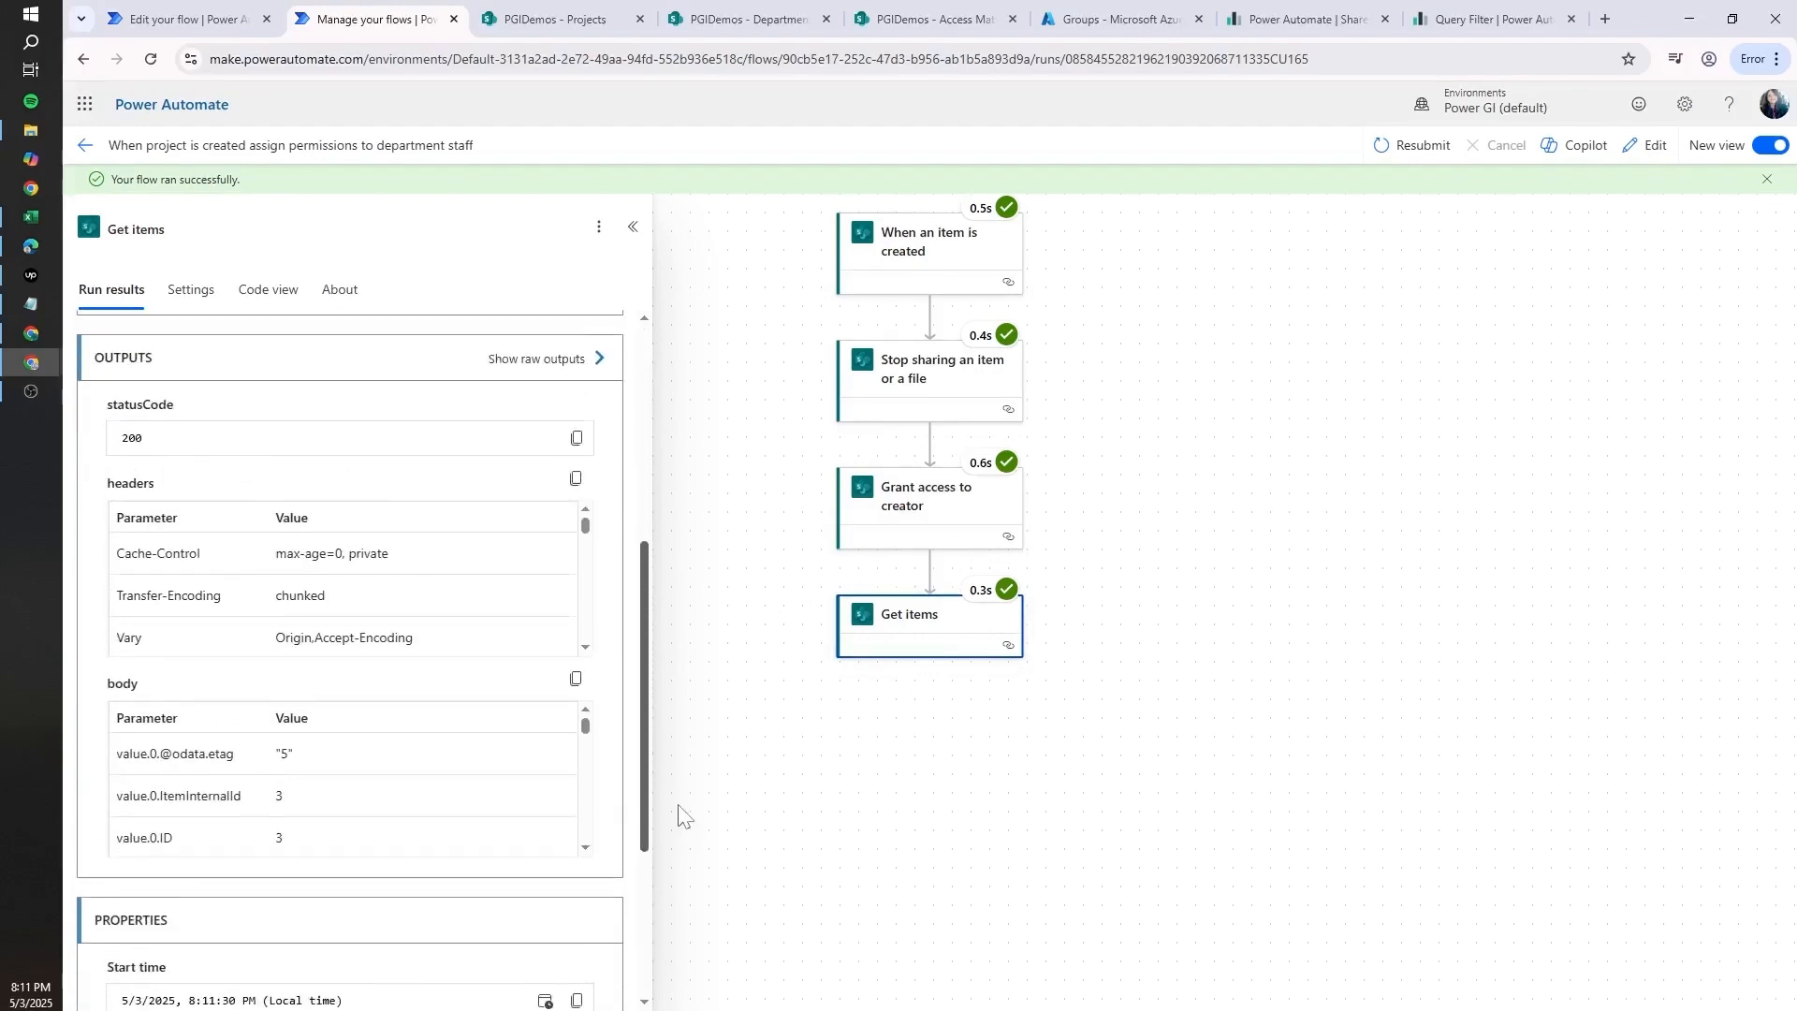
- Search the raw outputs of Get items for "group_" and examine the Group_Id and Access_Type values of the returned items
left_click(566, 361)
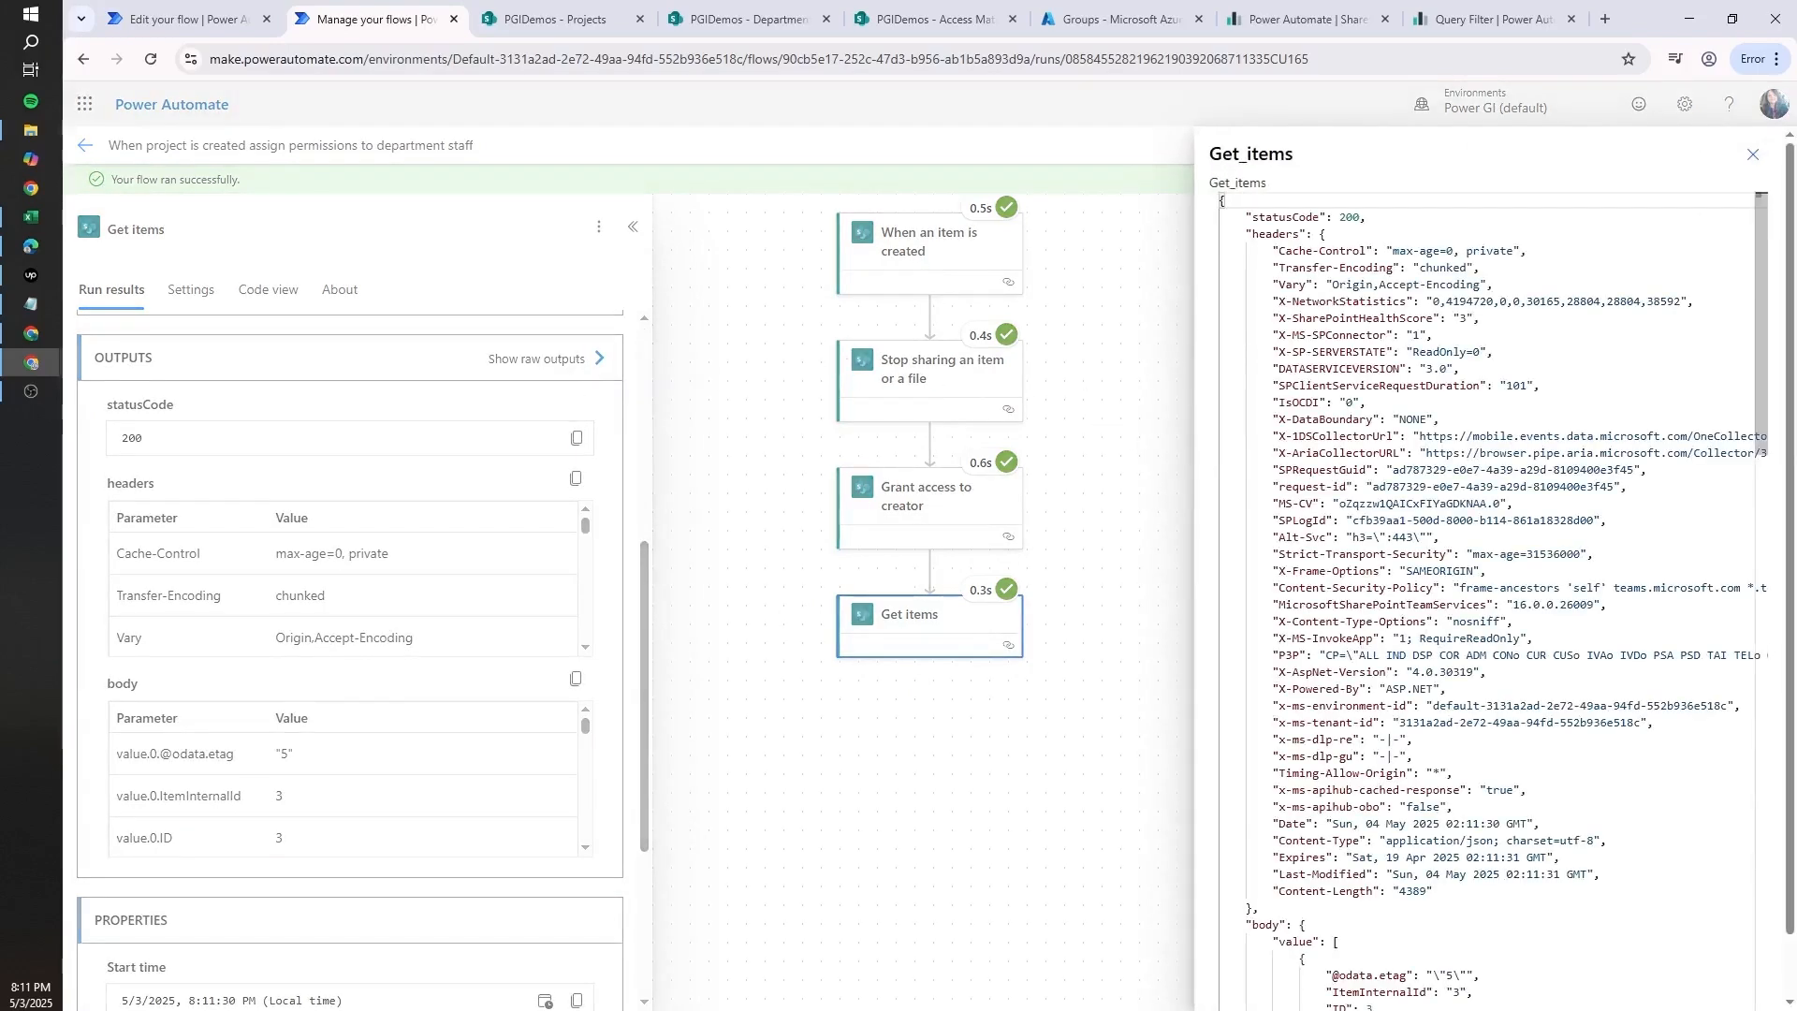
left_click_drag(1762, 309, 1783, 561)
key("ctrl+f")
type("gr")
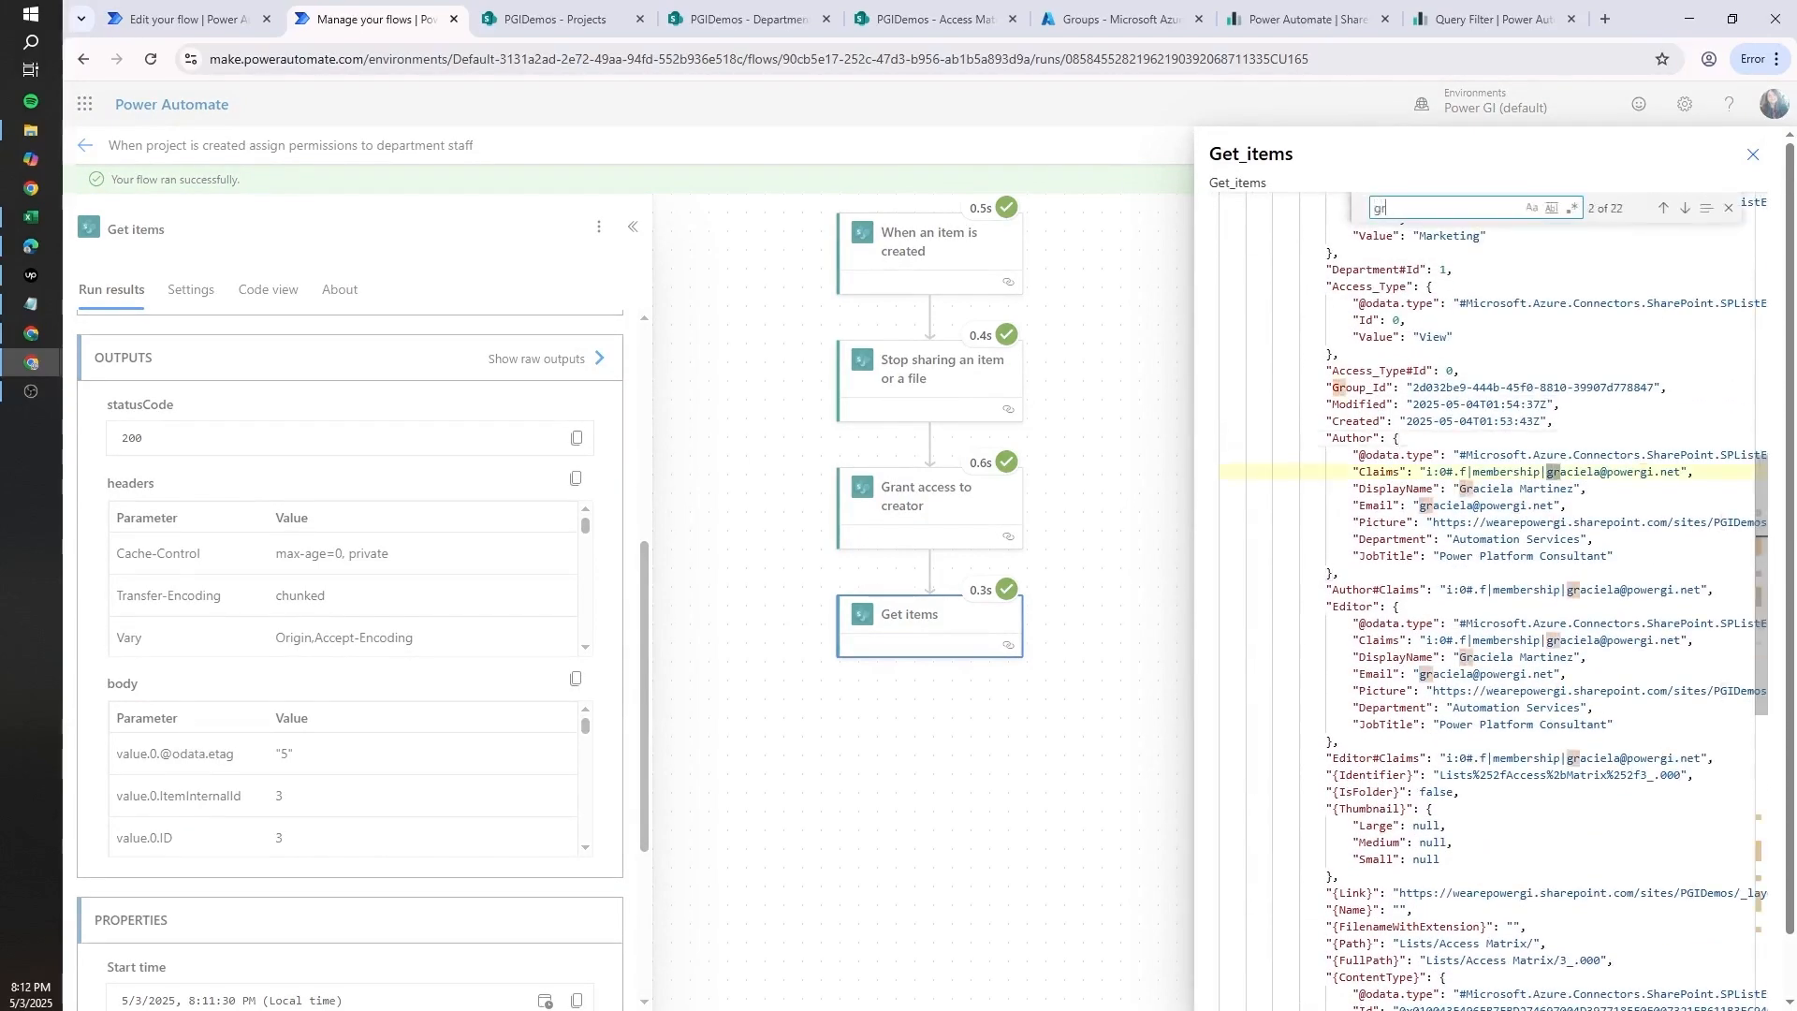
type("oup_")
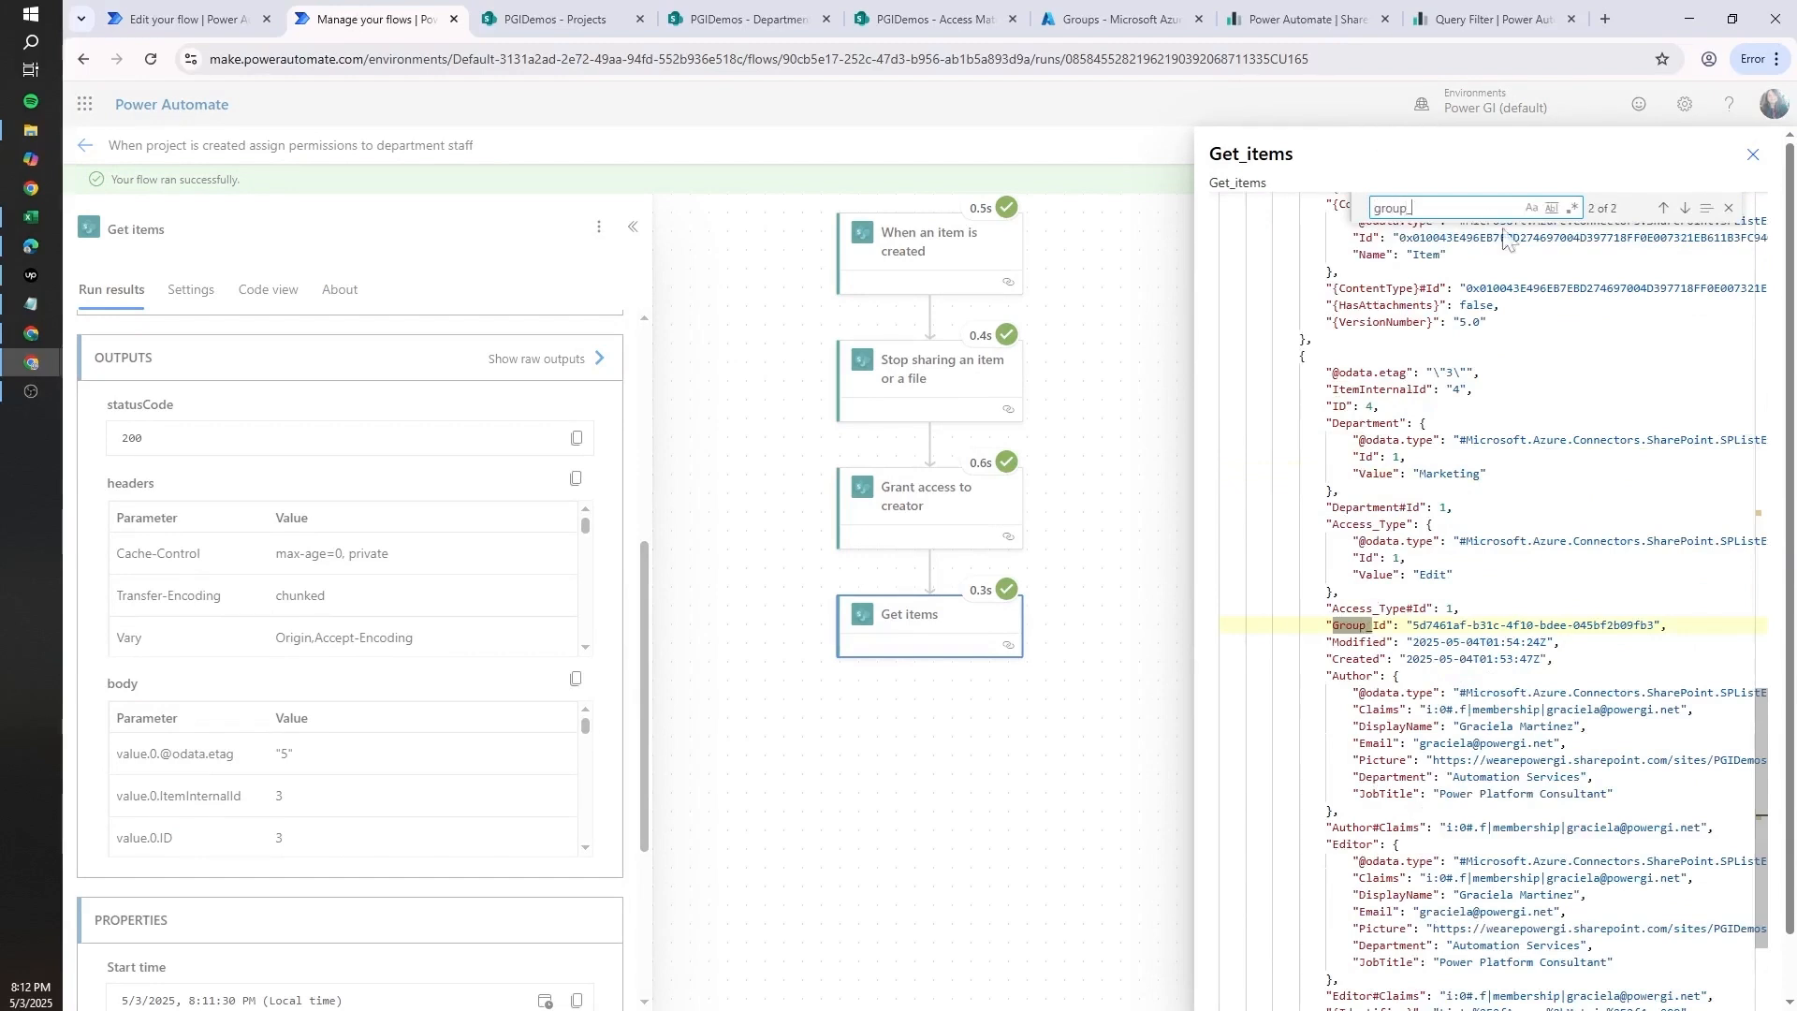
key("Return")
key("Return")
key("Return")
key("Return")
key("Return")
key("Return")
left_click_drag(1453, 574, 1353, 575)
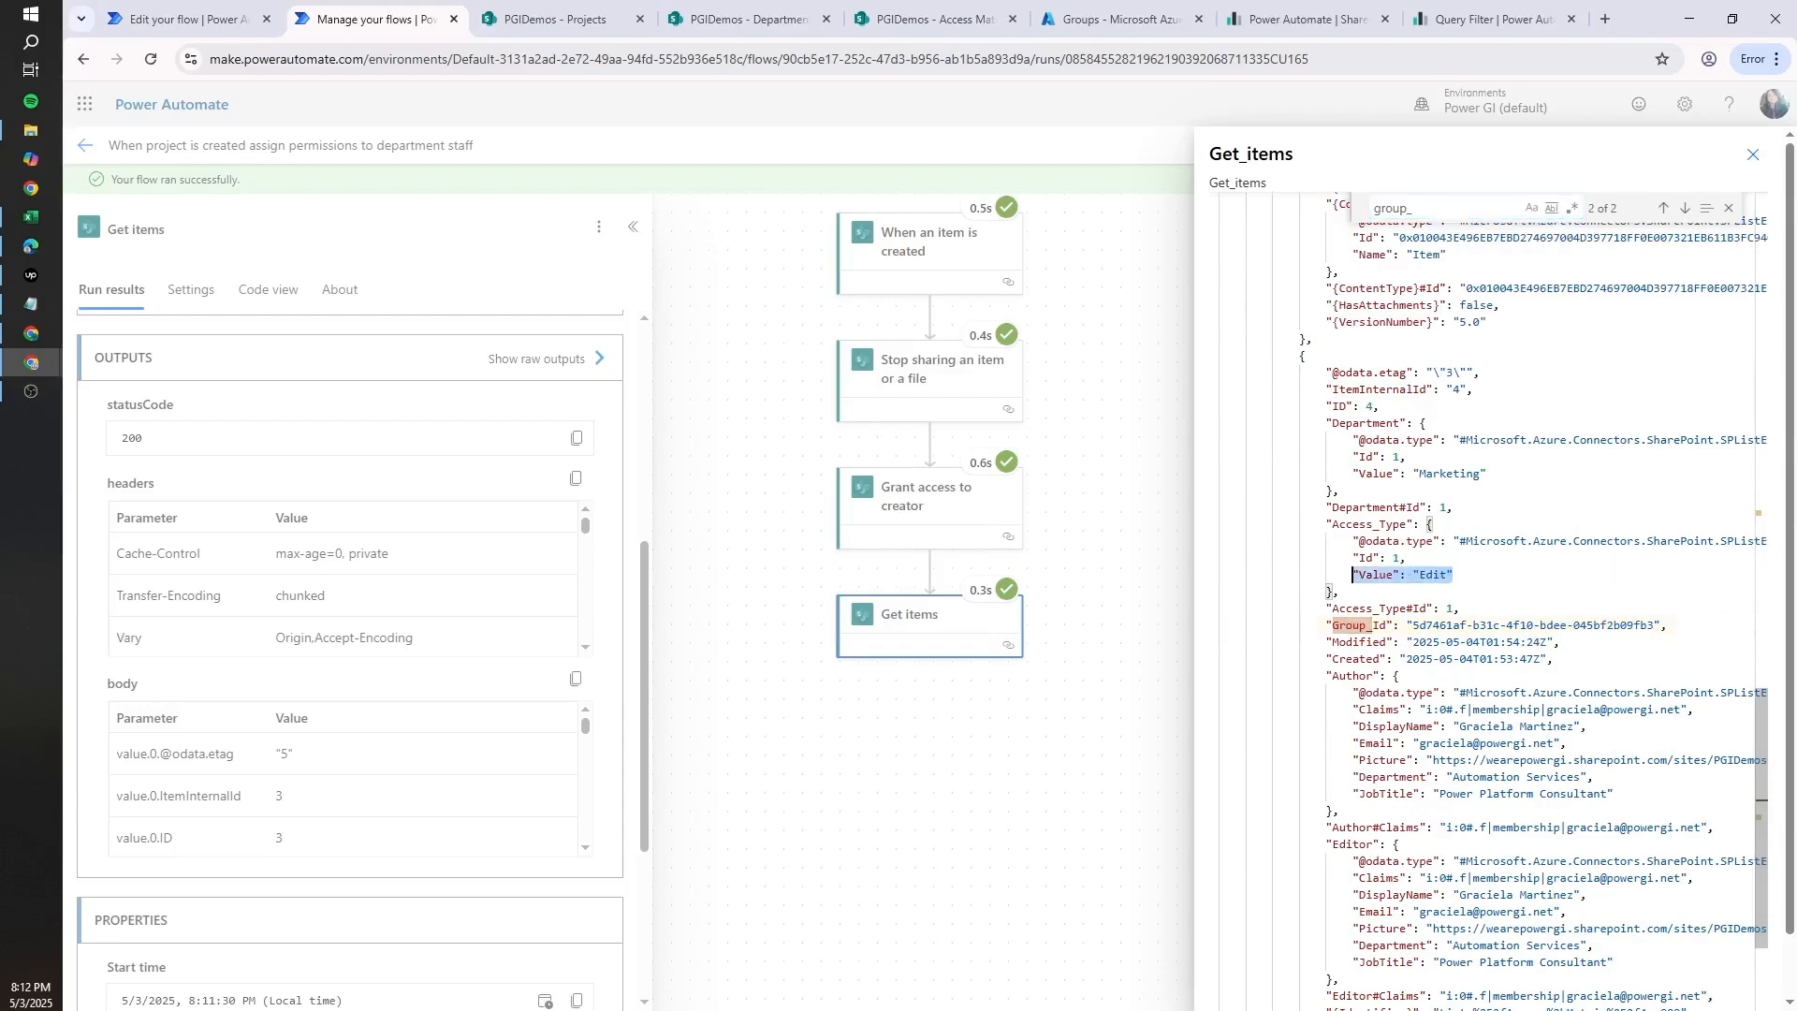
key("Return")
left_click(1407, 558)
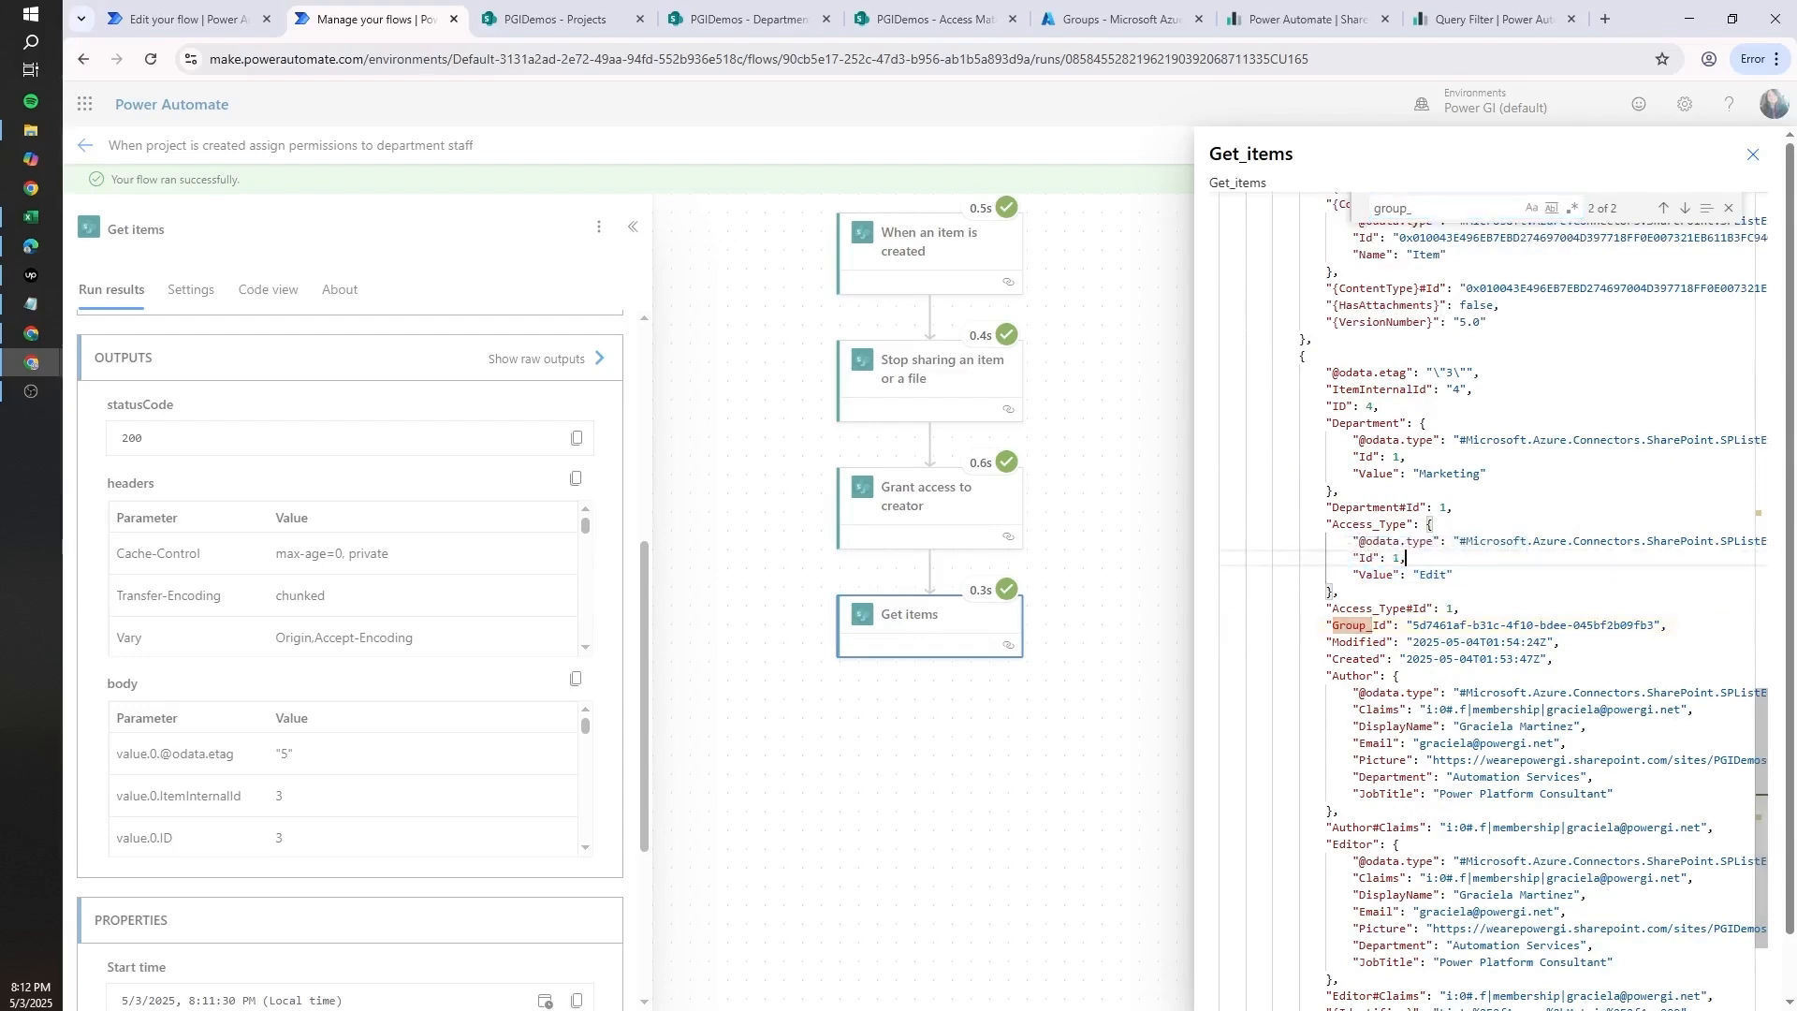
- Reopen the flow for editing and rename the Get items action as "Get security groups"
left_click(187, 18)
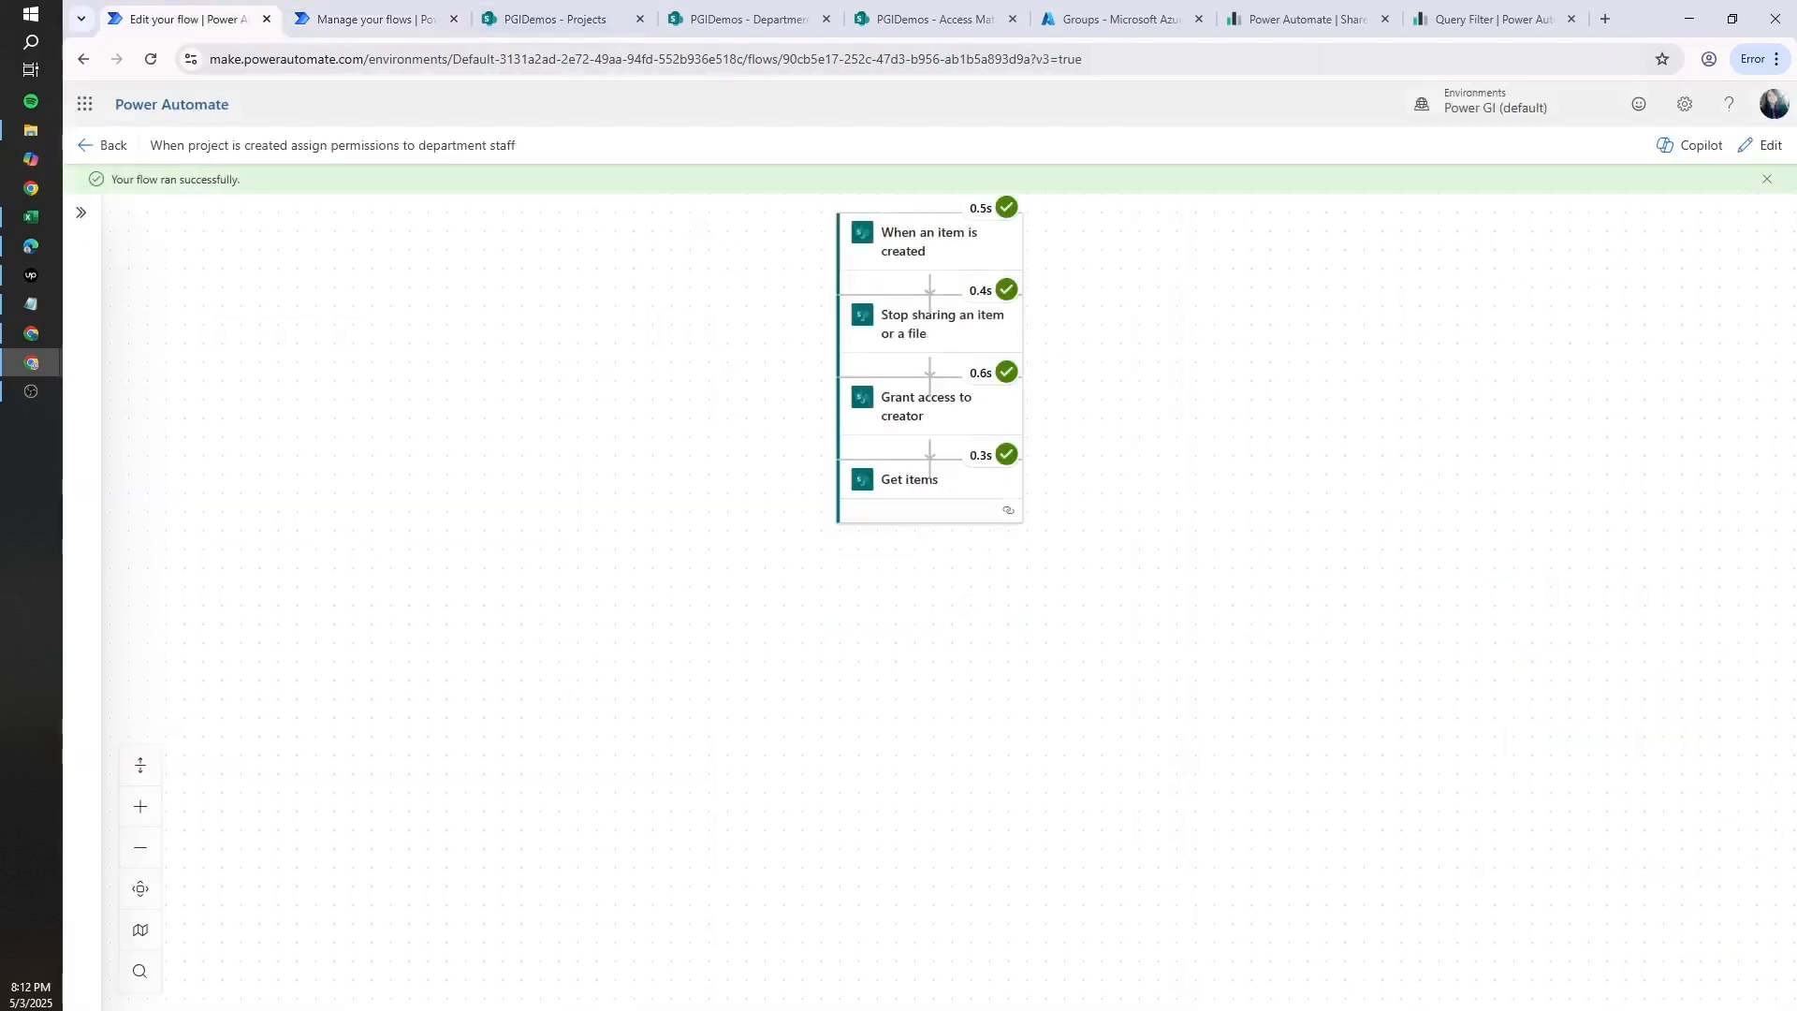
left_click(1765, 145)
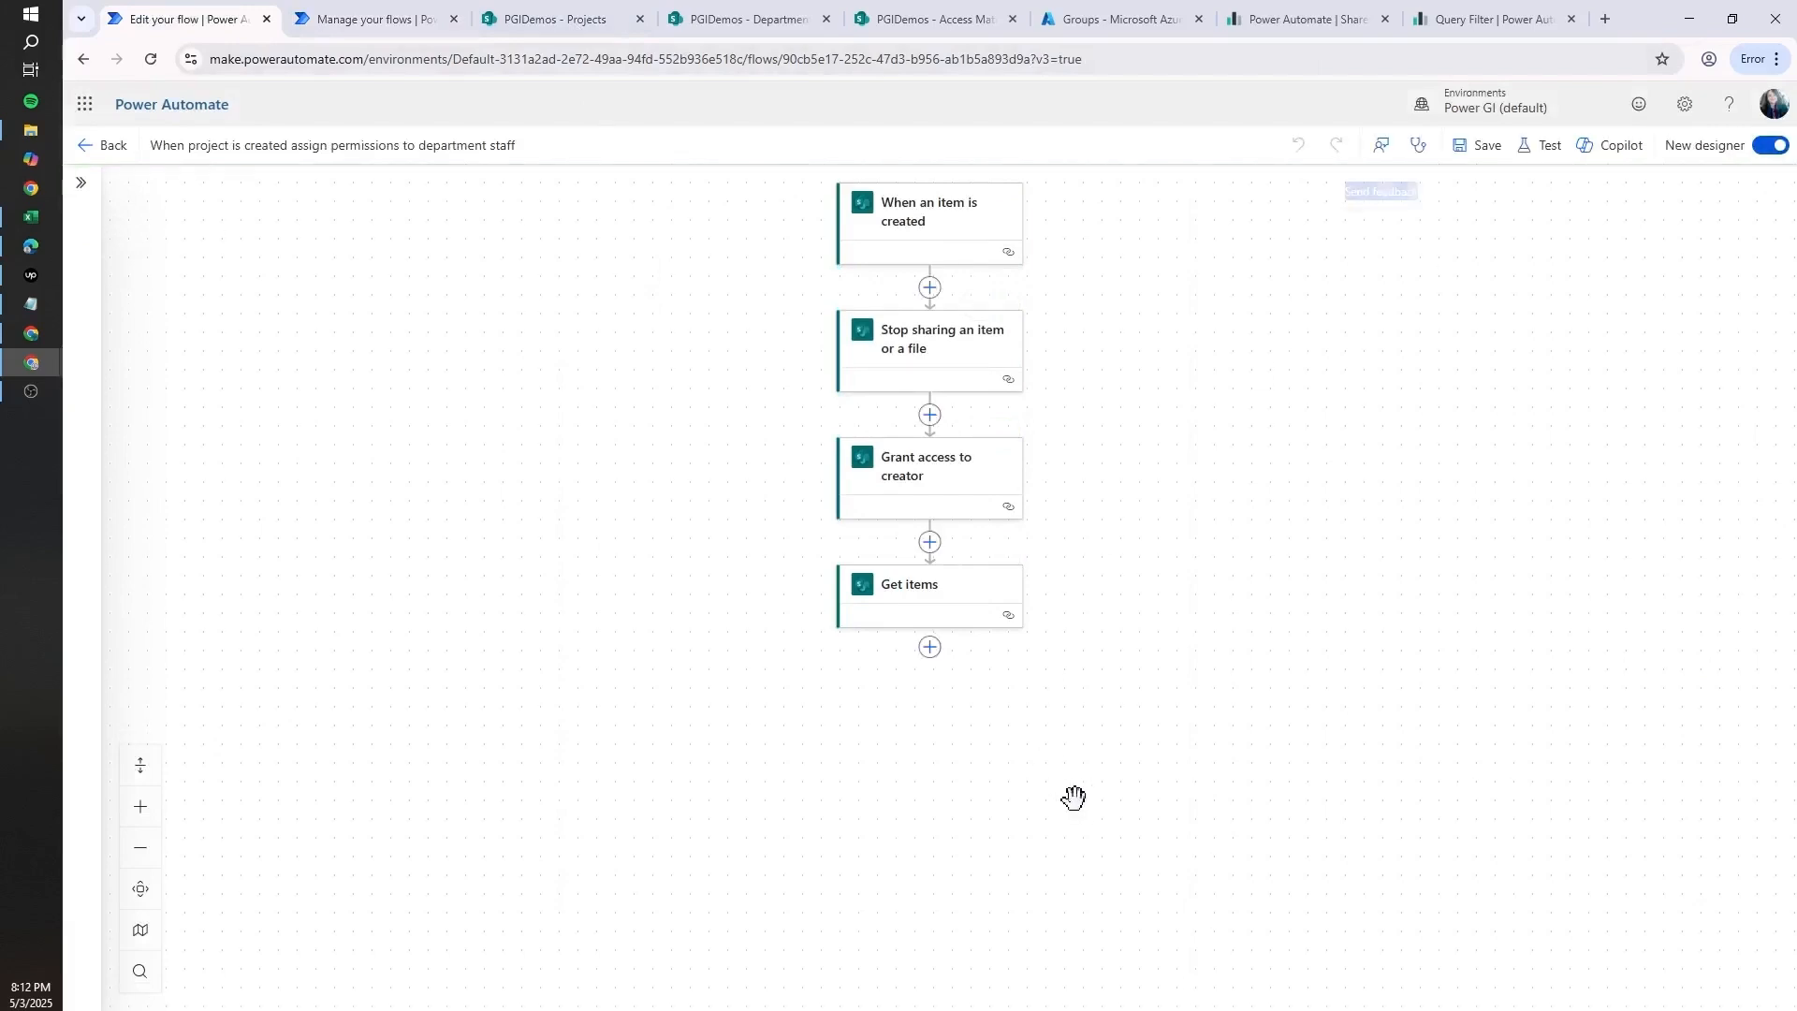
left_click(948, 591)
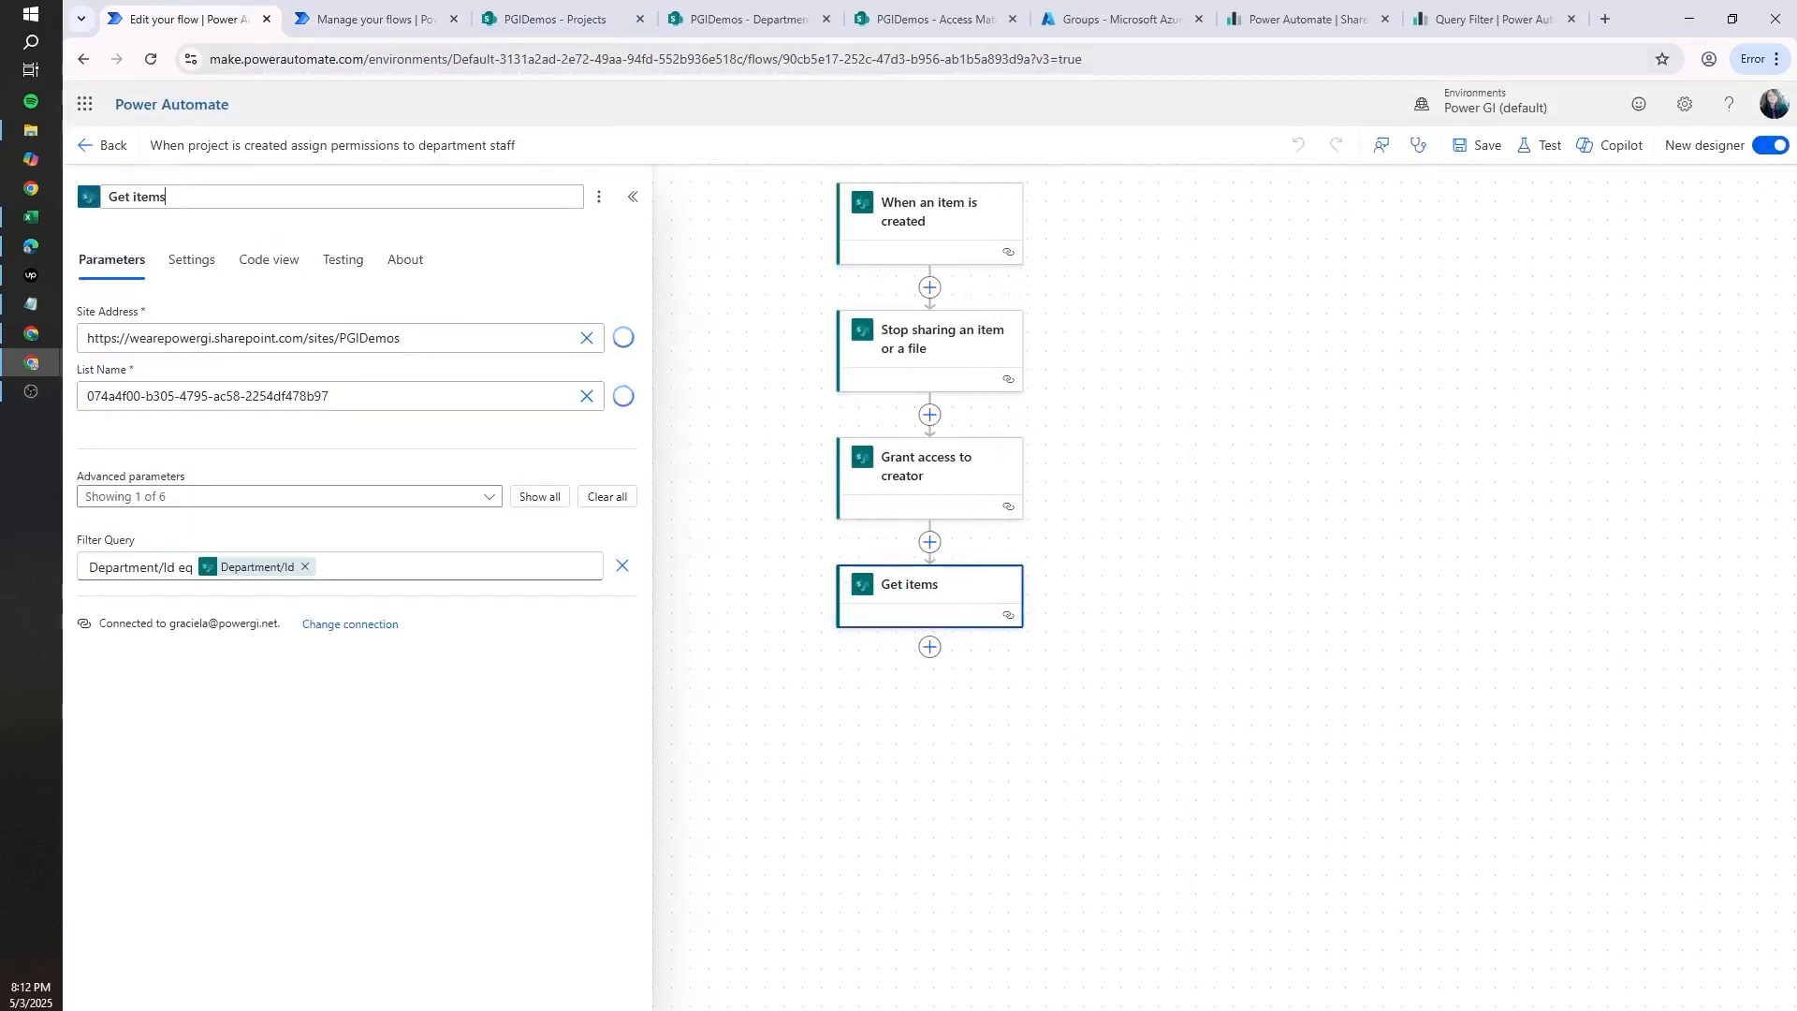
double_click(130, 197)
type("security groups")
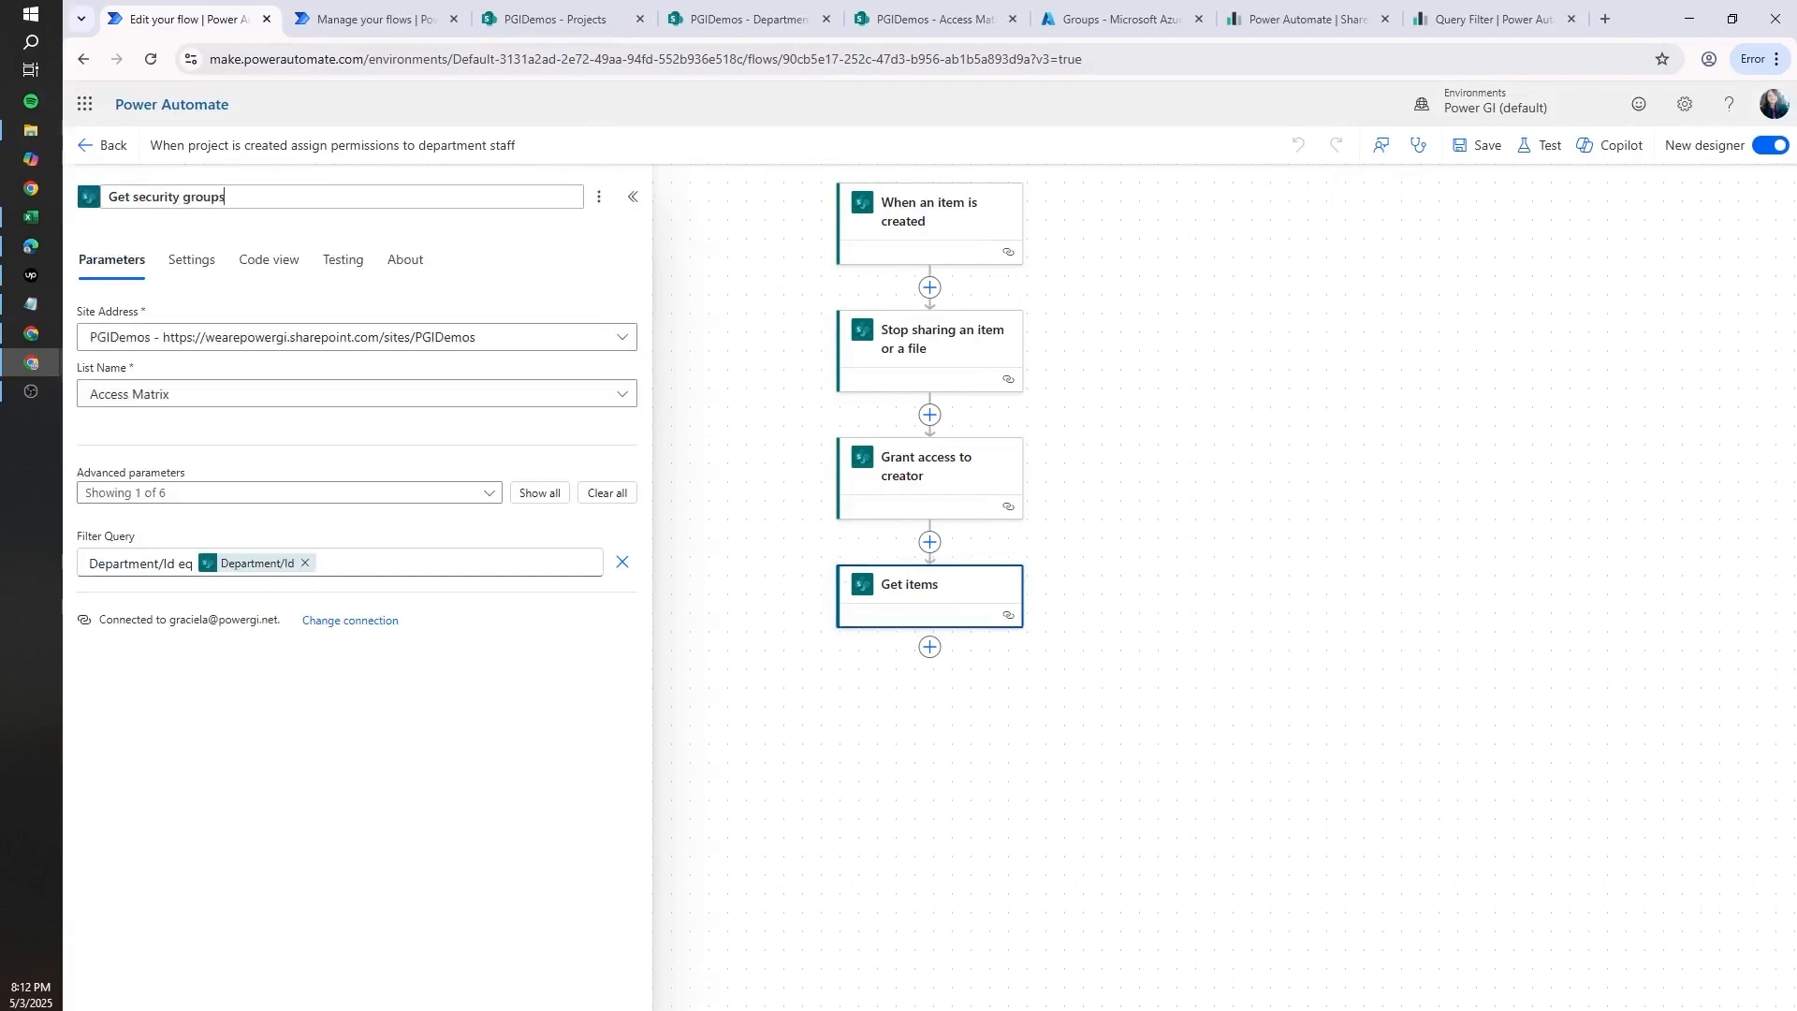
- Add a Send an HTTP request to SharePoint action after Get security groups, consulting the blog article on item-level permissions for the action name
left_click(924, 652)
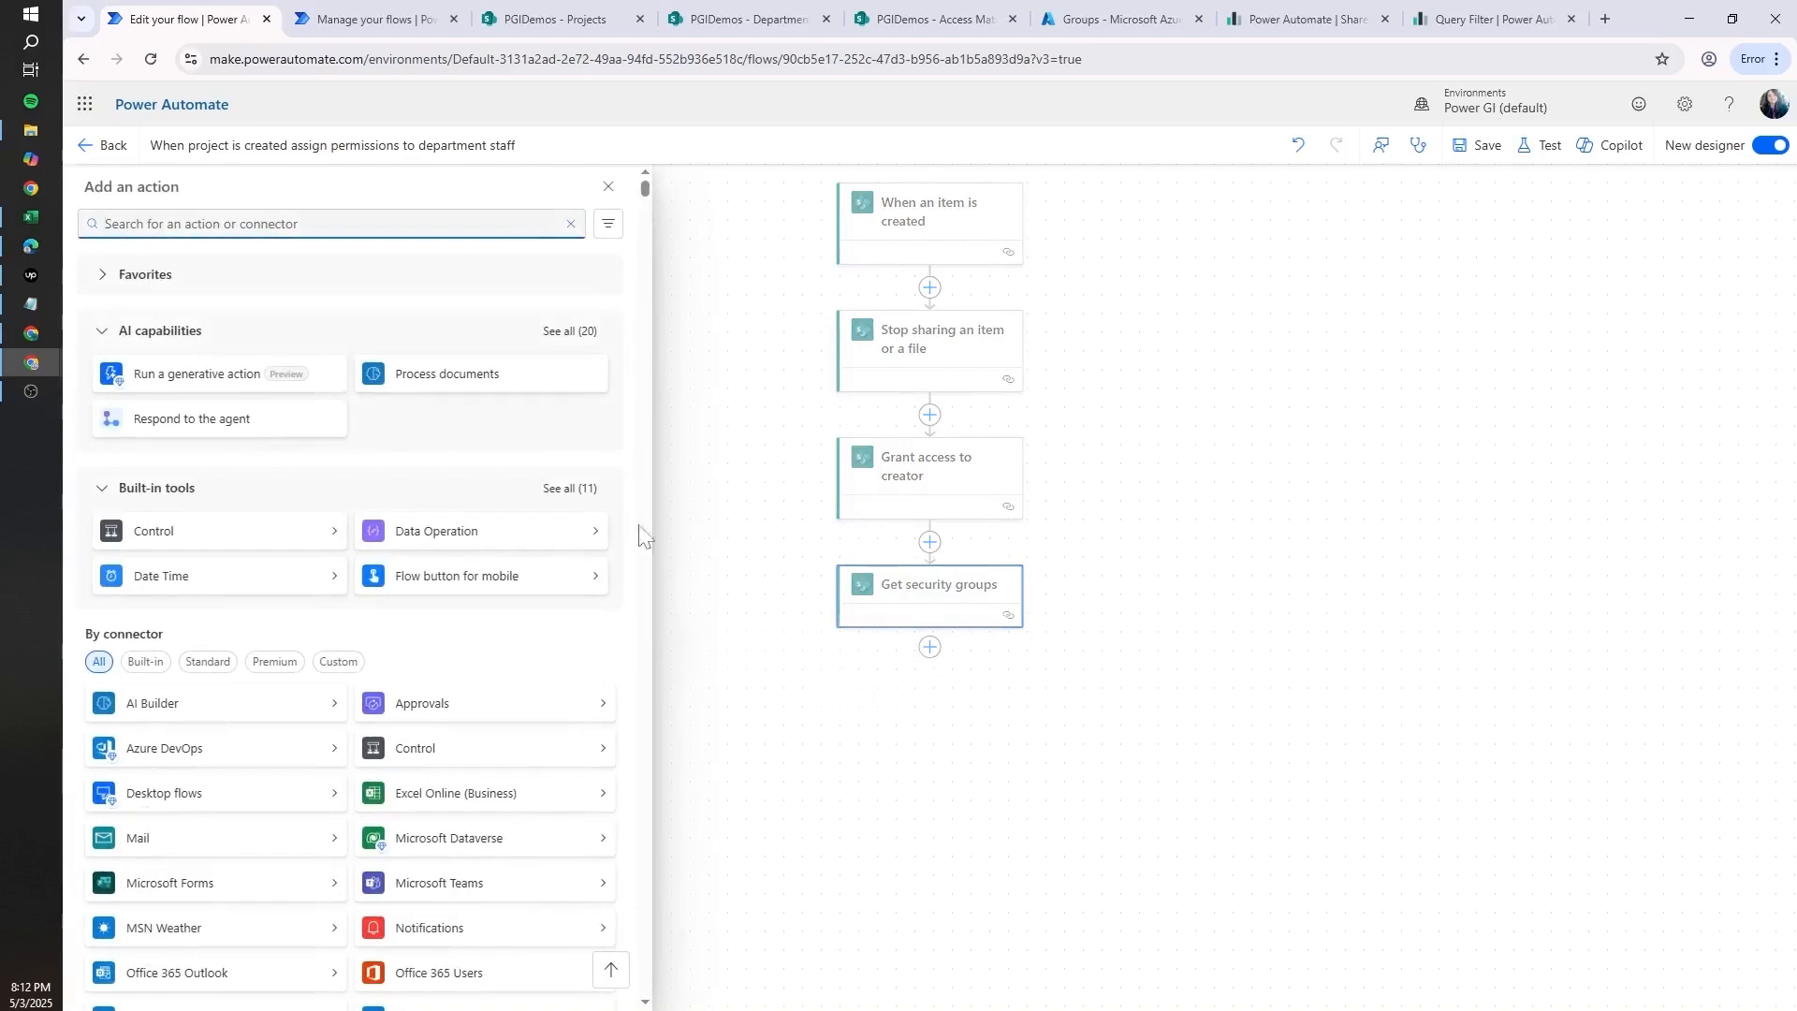
left_click(1493, 18)
left_click(1304, 19)
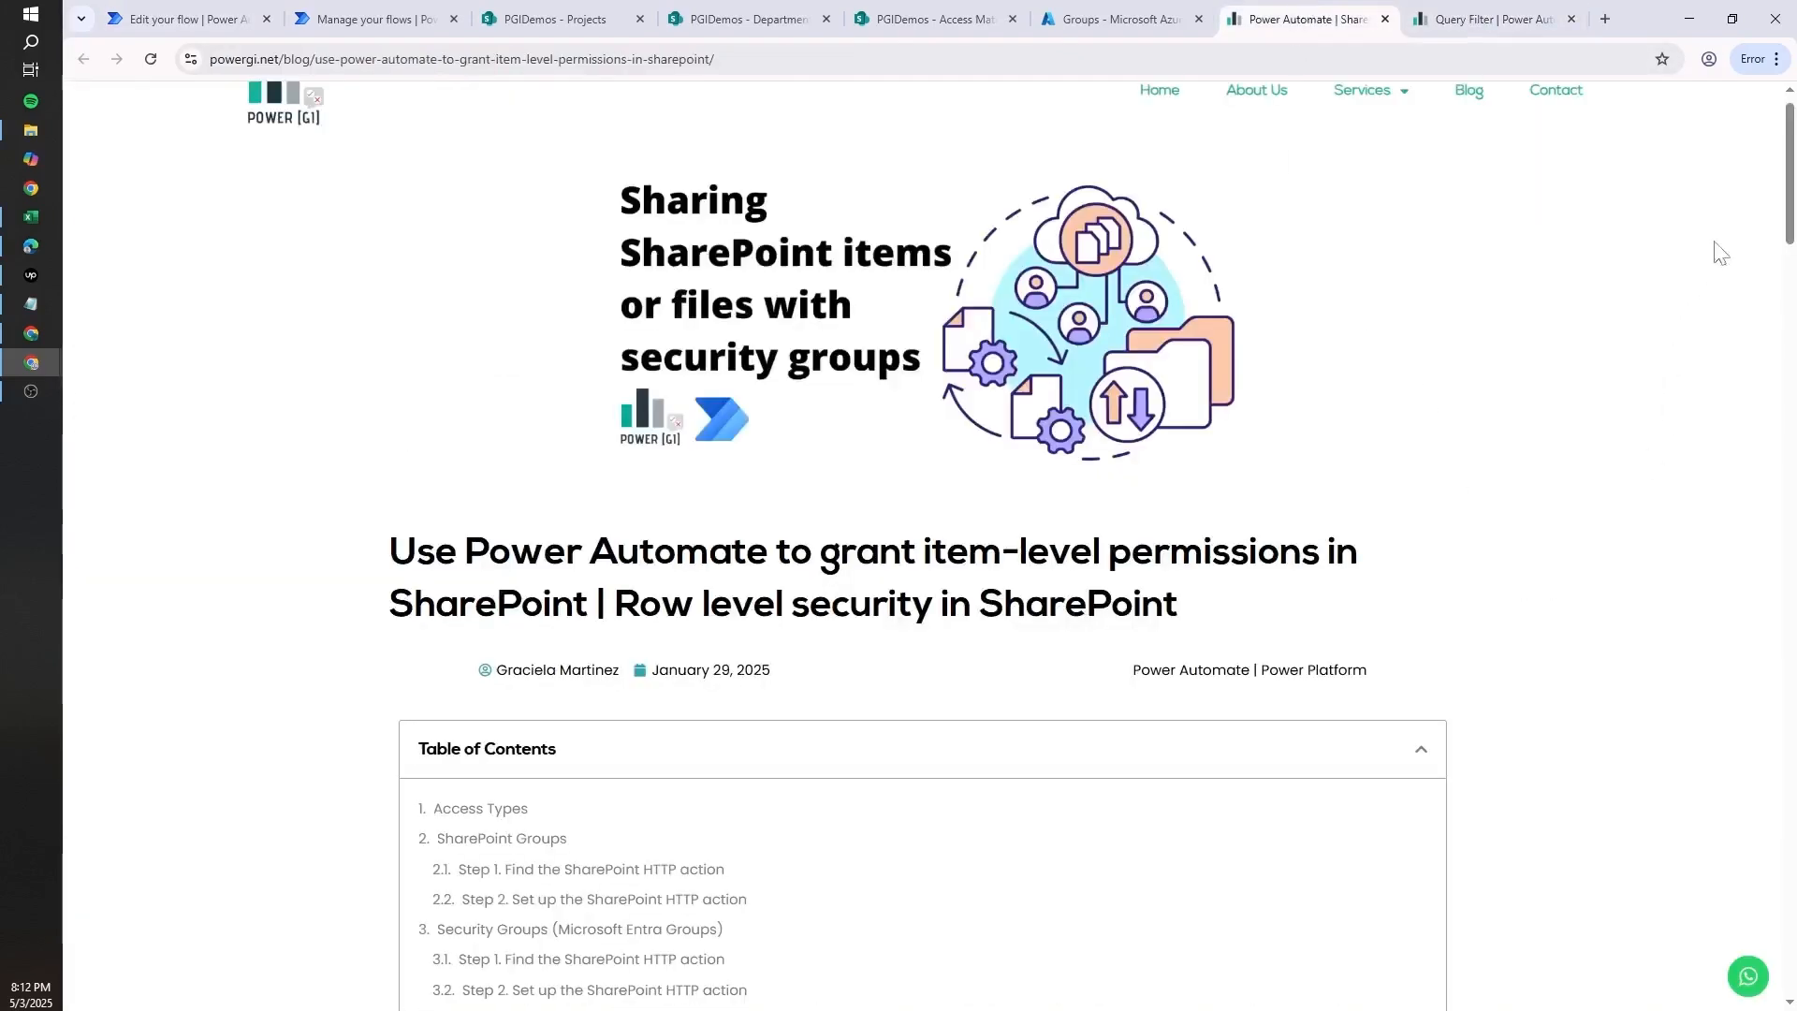
left_click_drag(1792, 187, 1773, 415)
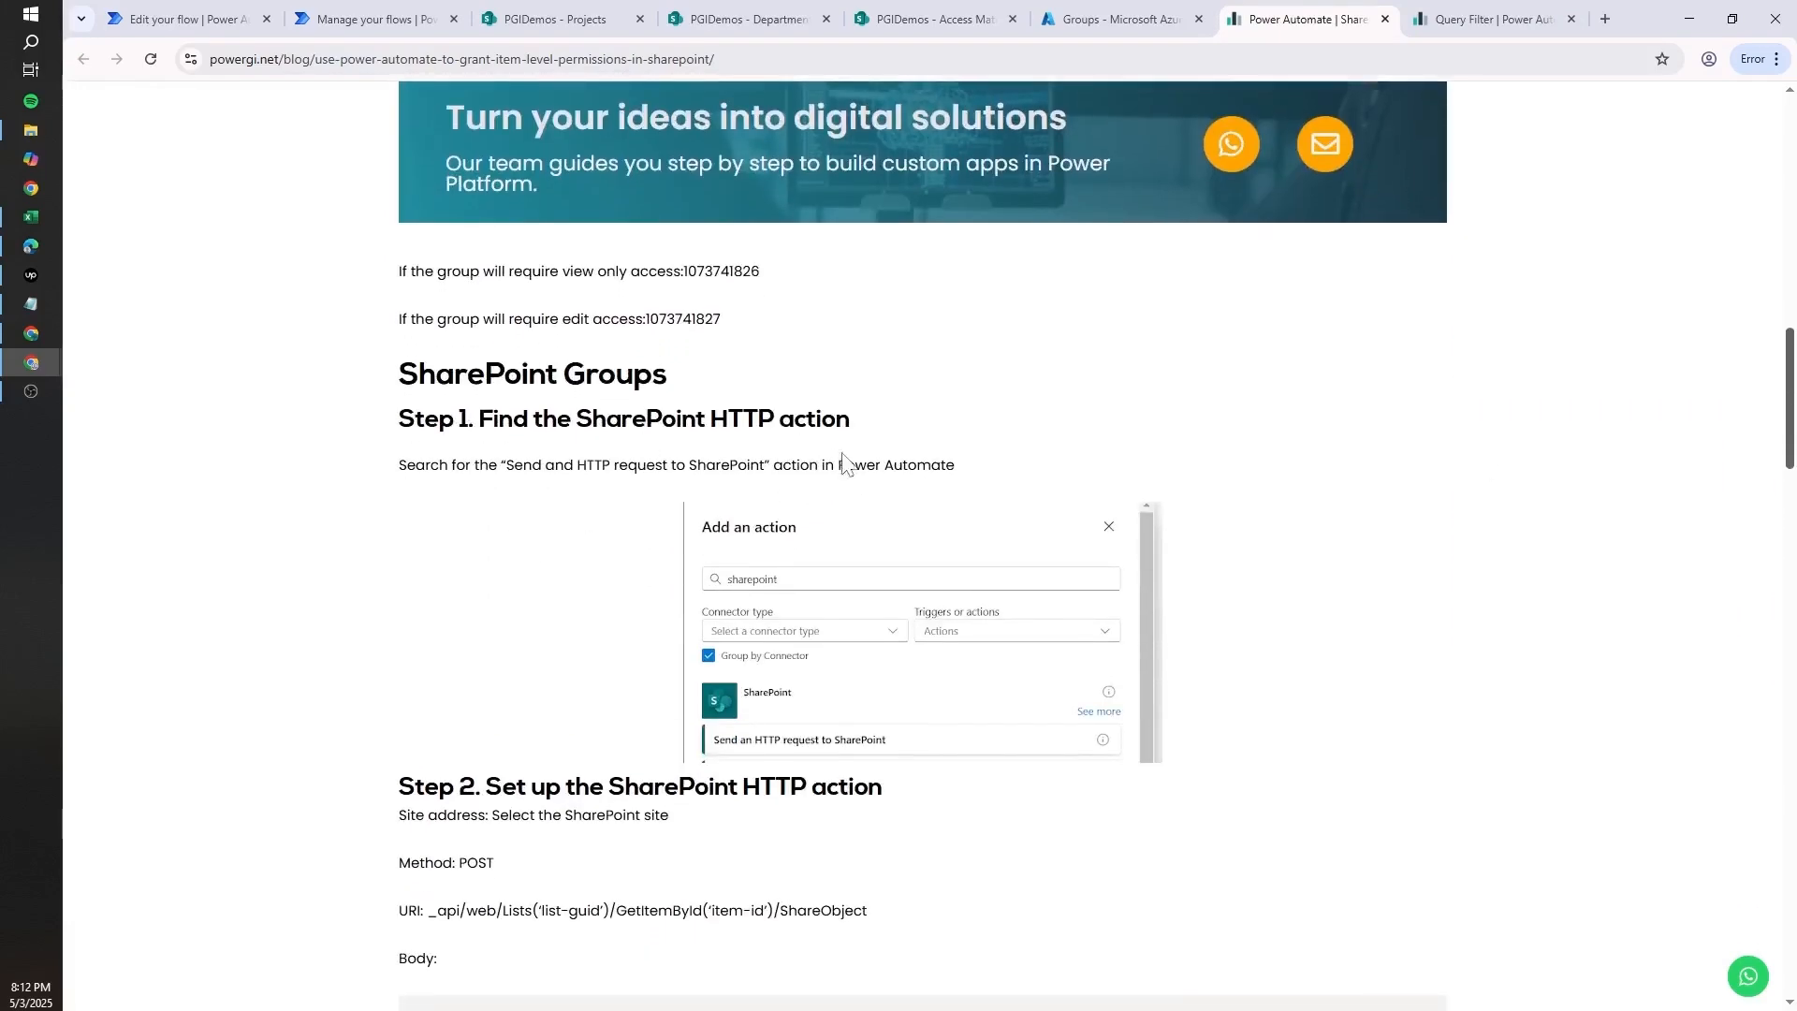
left_click(225, 19)
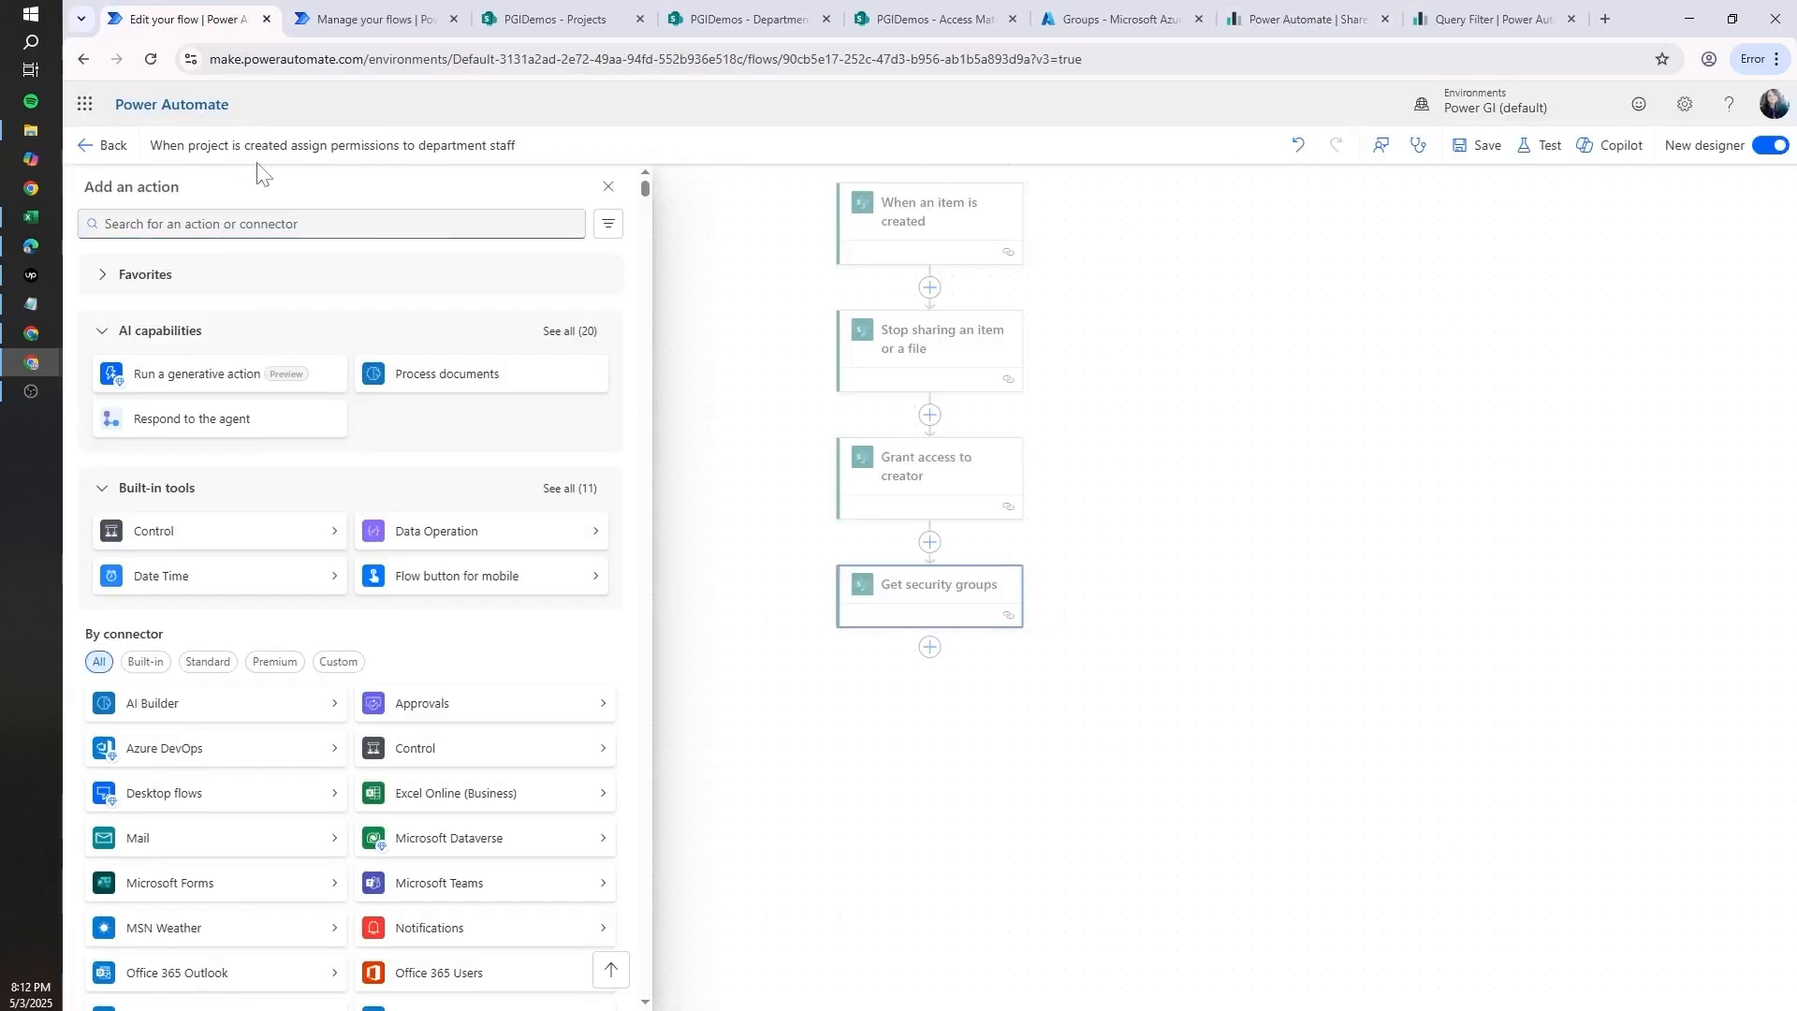
left_click(256, 223)
type("sharepoint http")
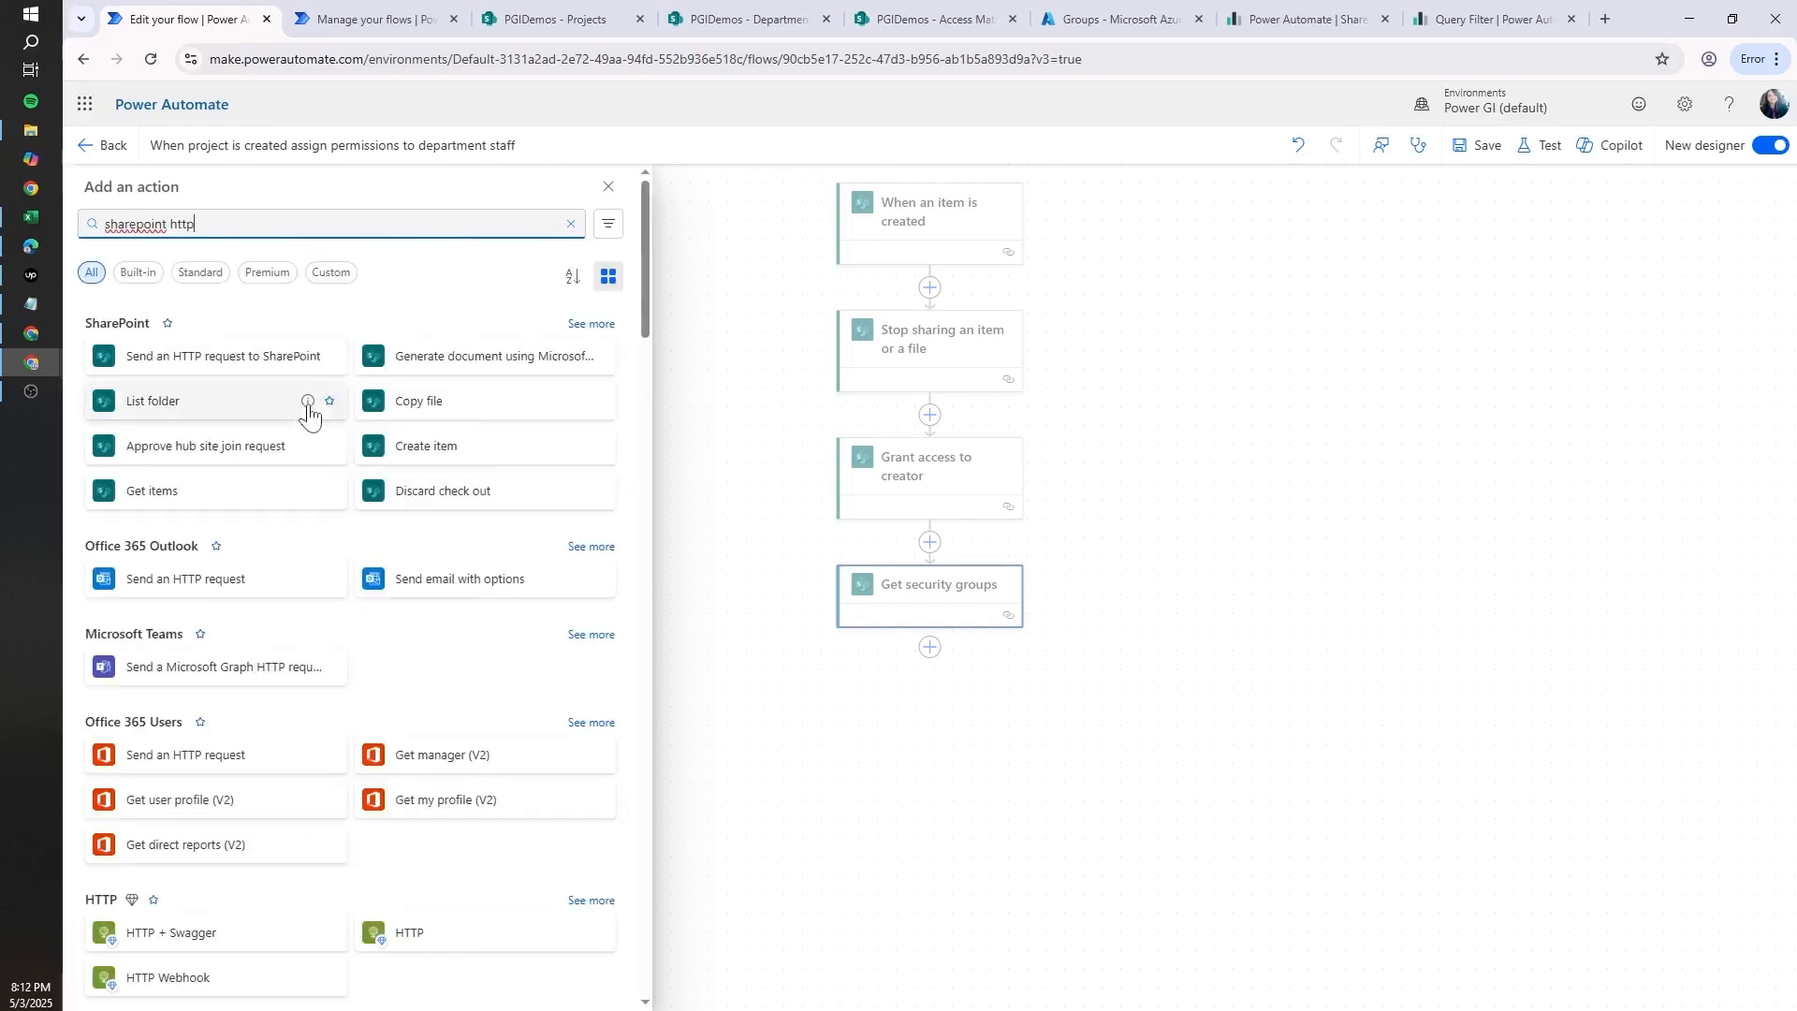
left_click(192, 358)
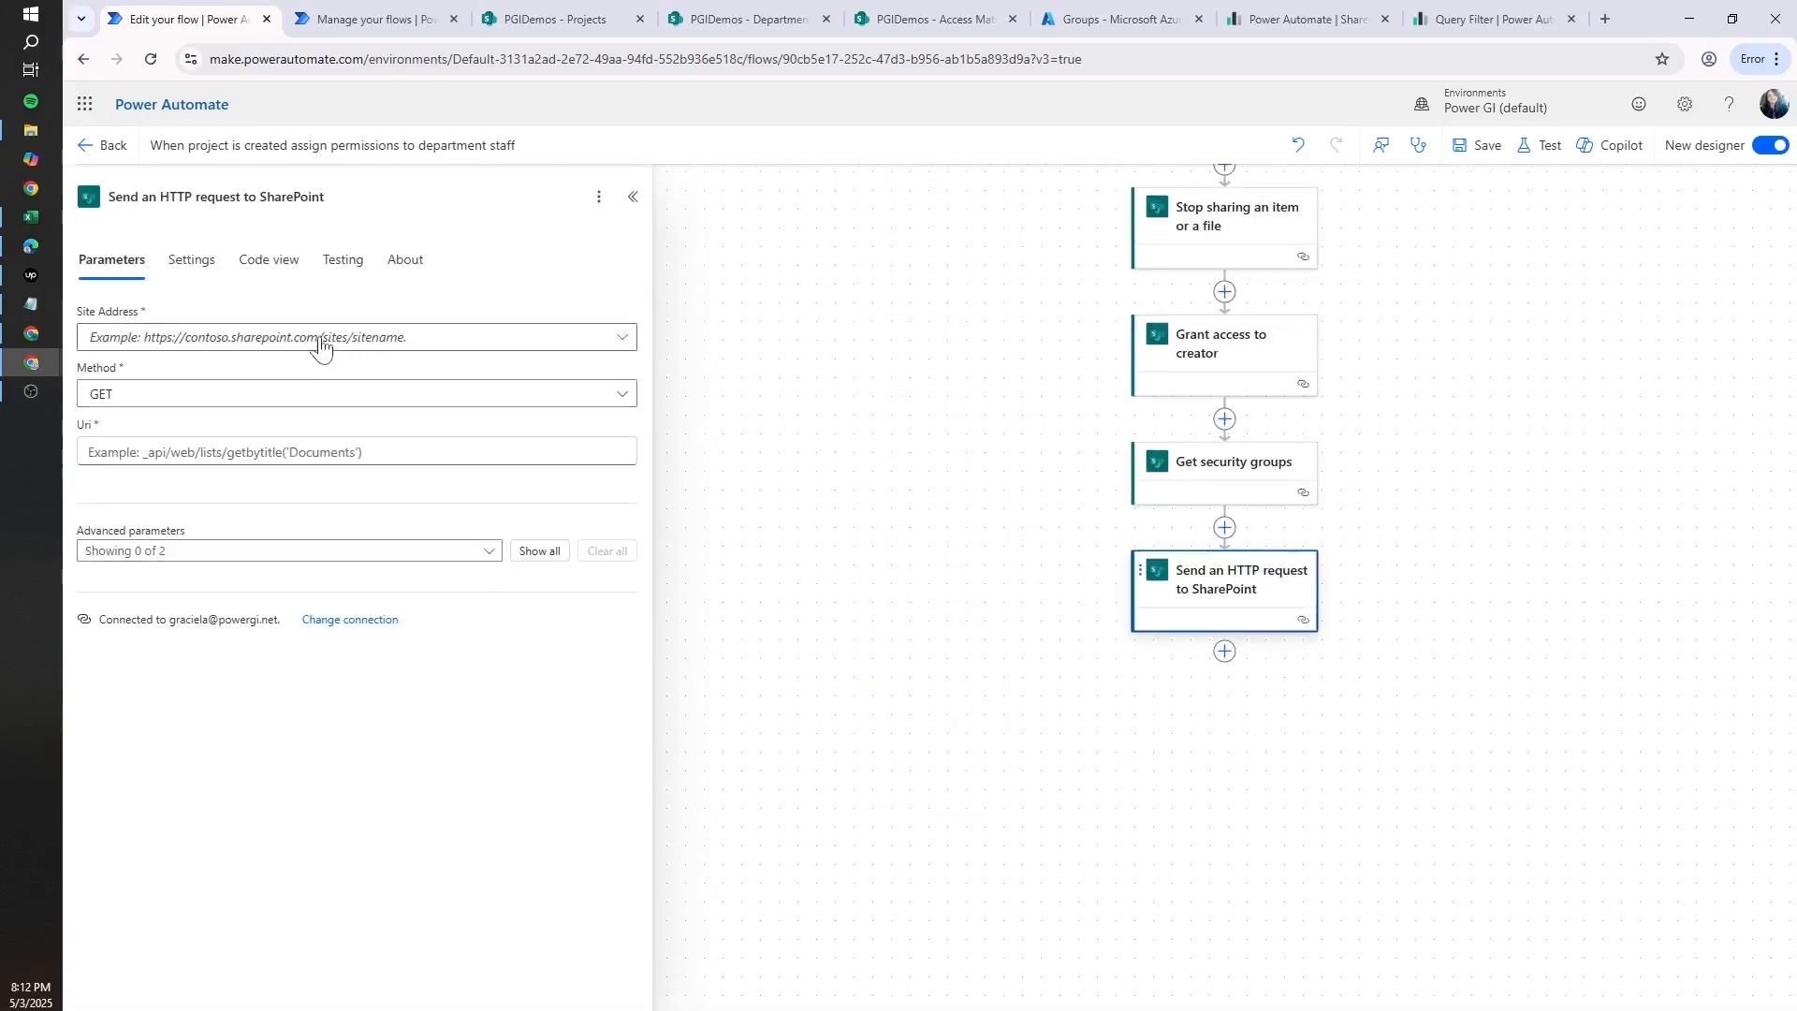
- Copy the PGIDemos site URL from the Projects list in SharePoint and set it as the HTTP request action's site address
left_click(544, 14)
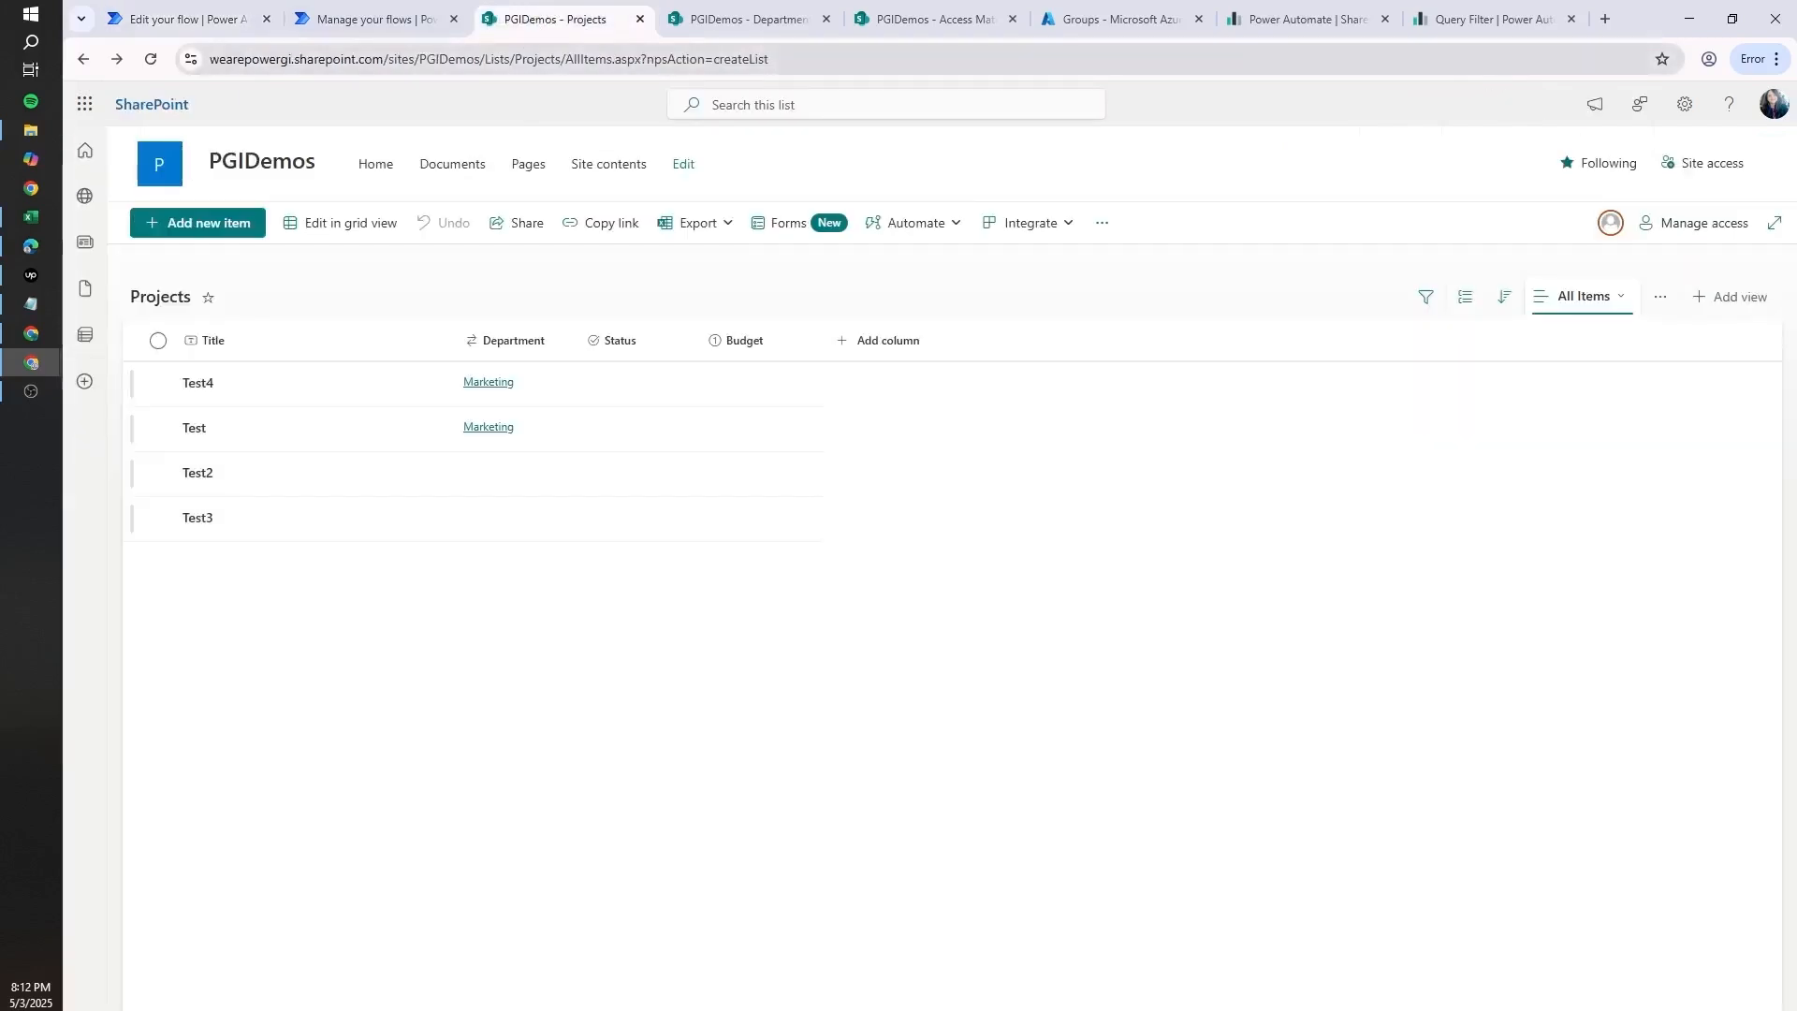
left_click_drag(485, 59, 204, 59)
key("ctrl+c")
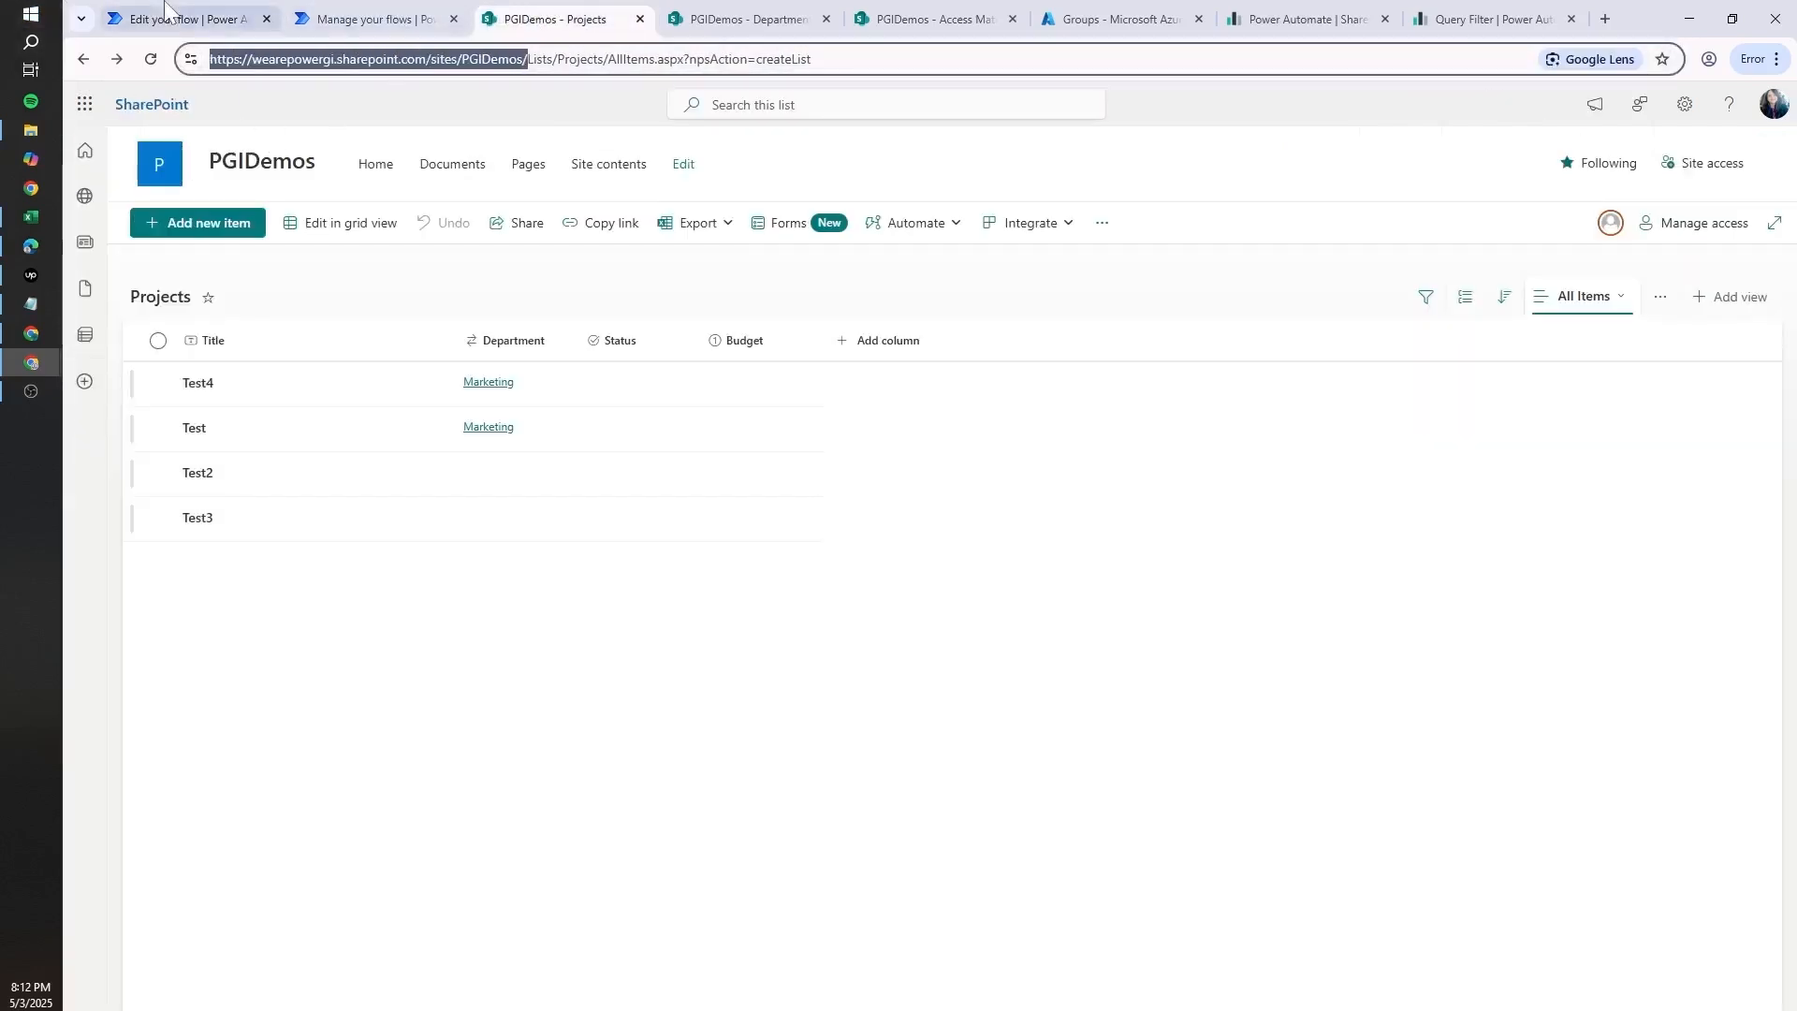
left_click(187, 17)
left_click(299, 346)
key("ctrl+v")
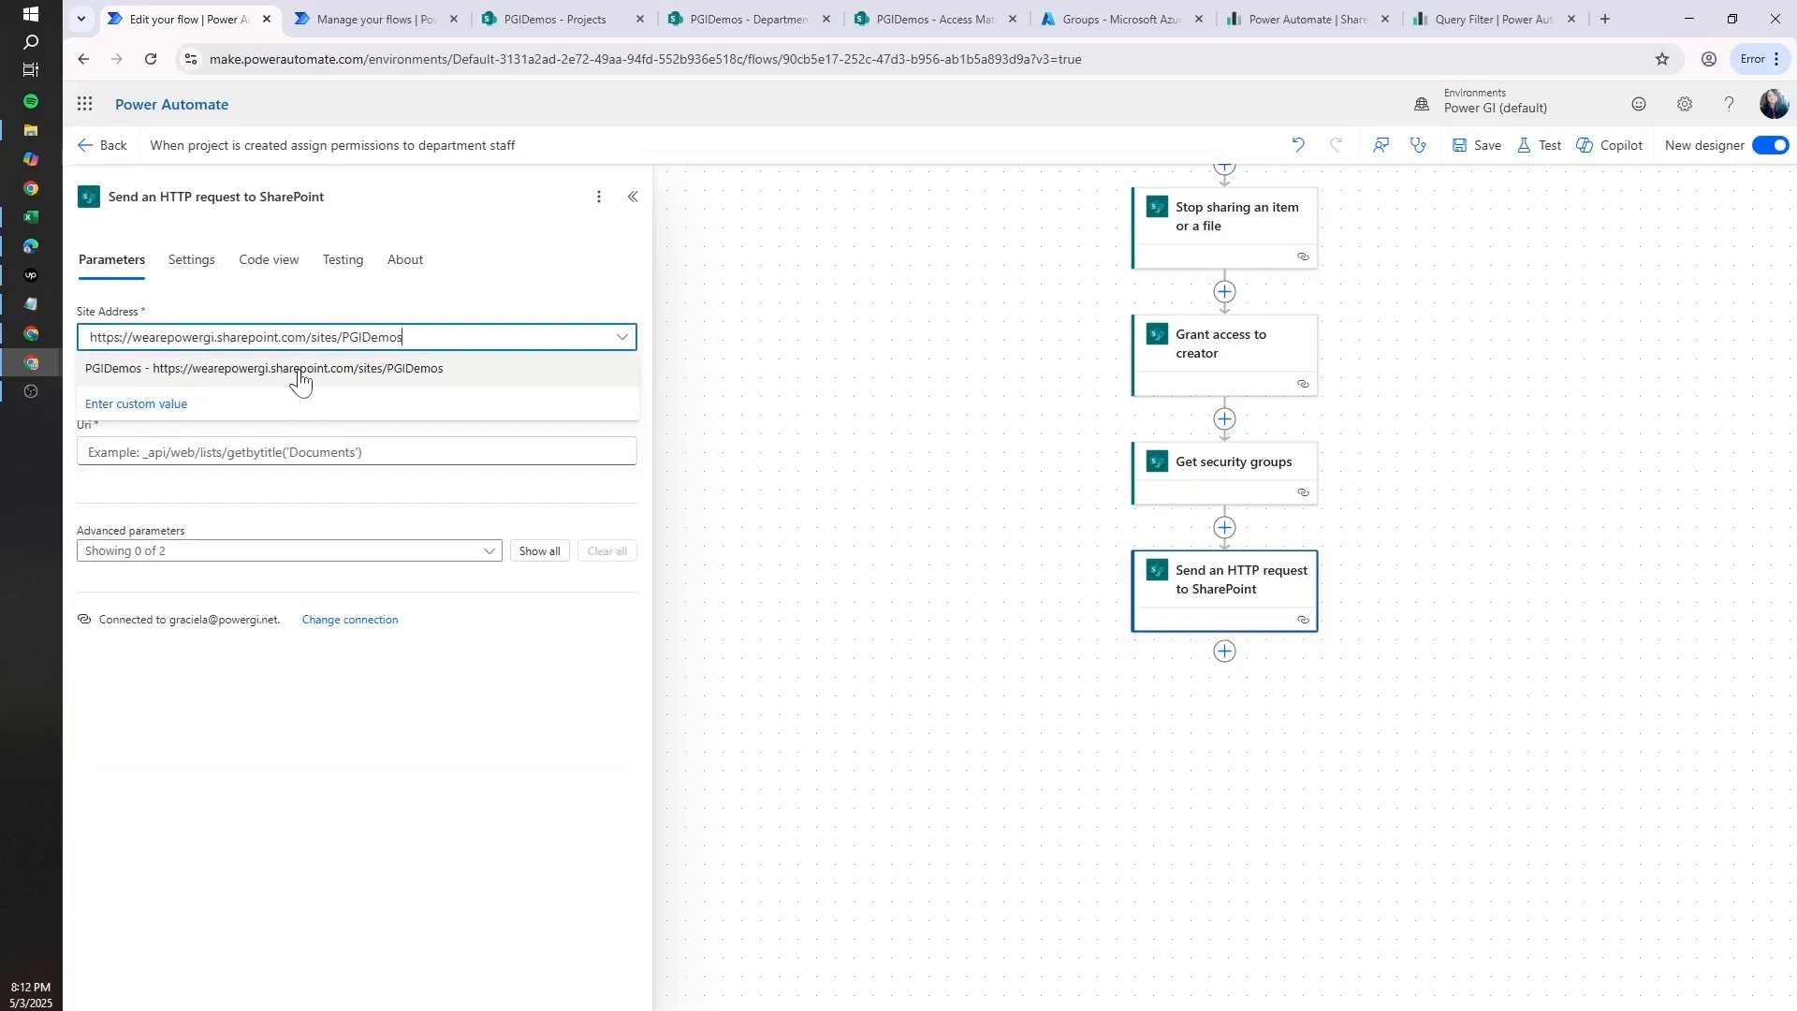
left_click(292, 371)
- Set the HTTP request method to POST, as specified in the blog article
left_click(276, 400)
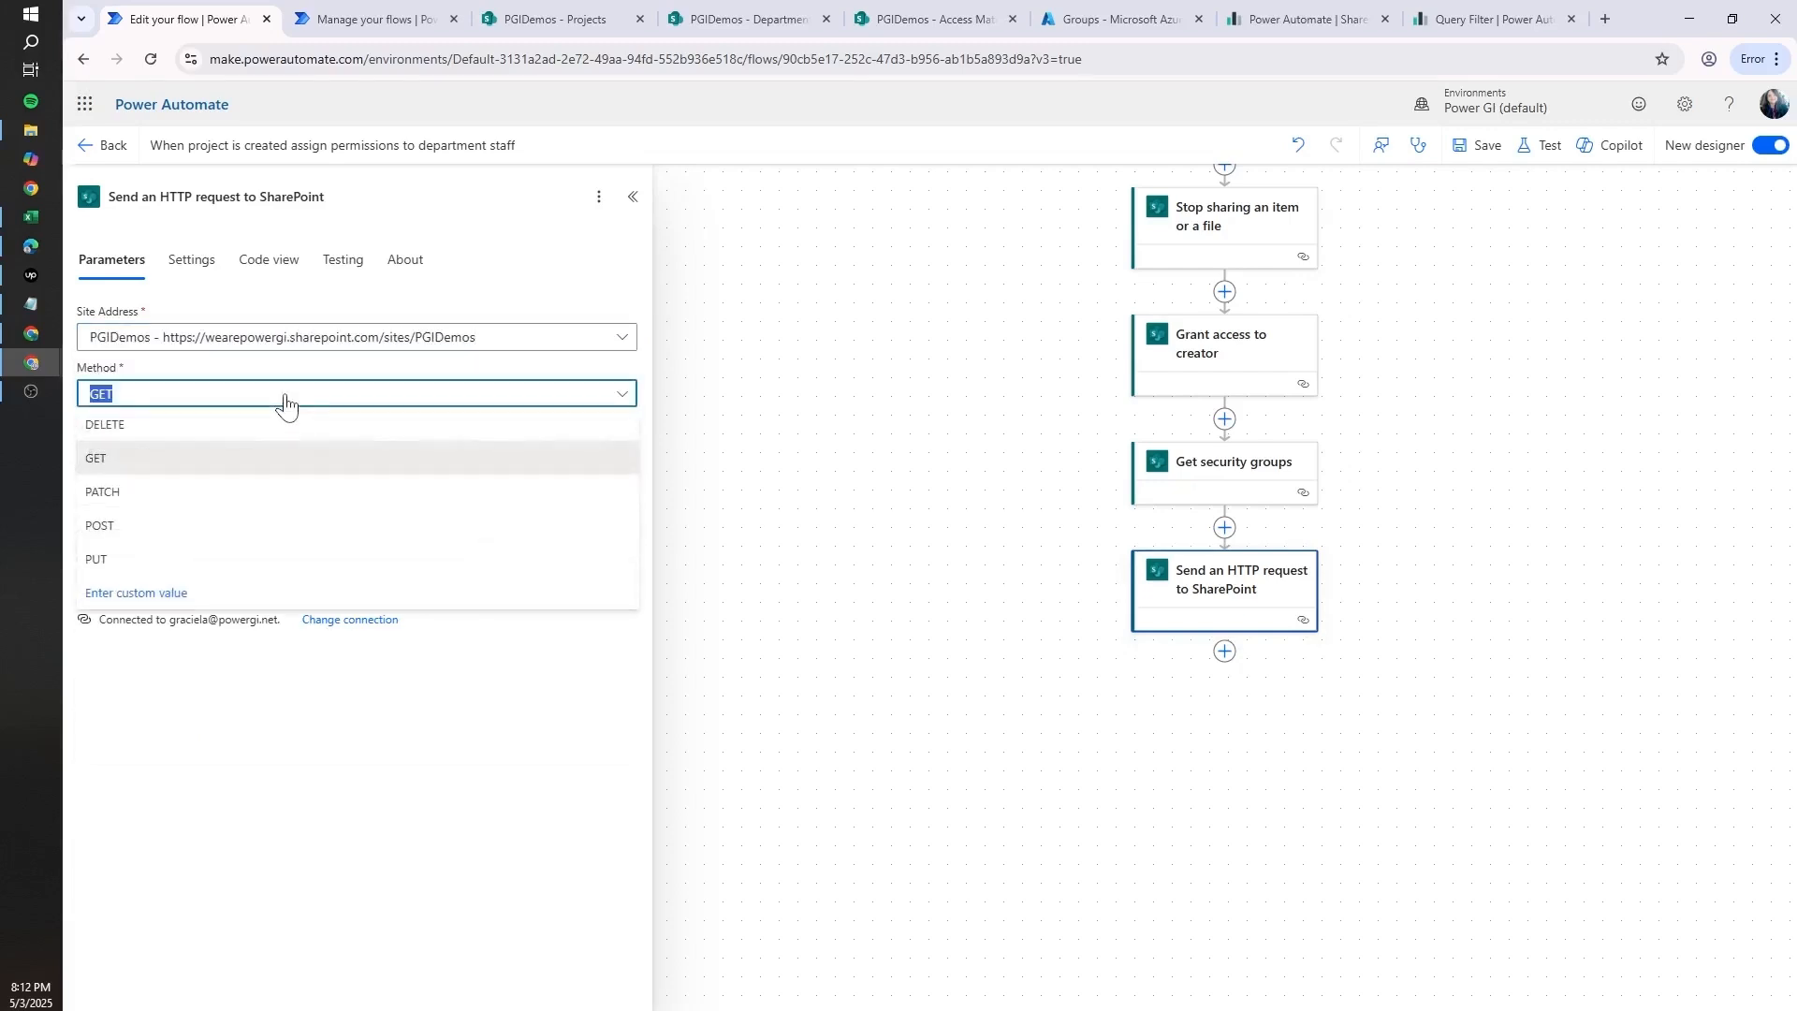
left_click(1301, 19)
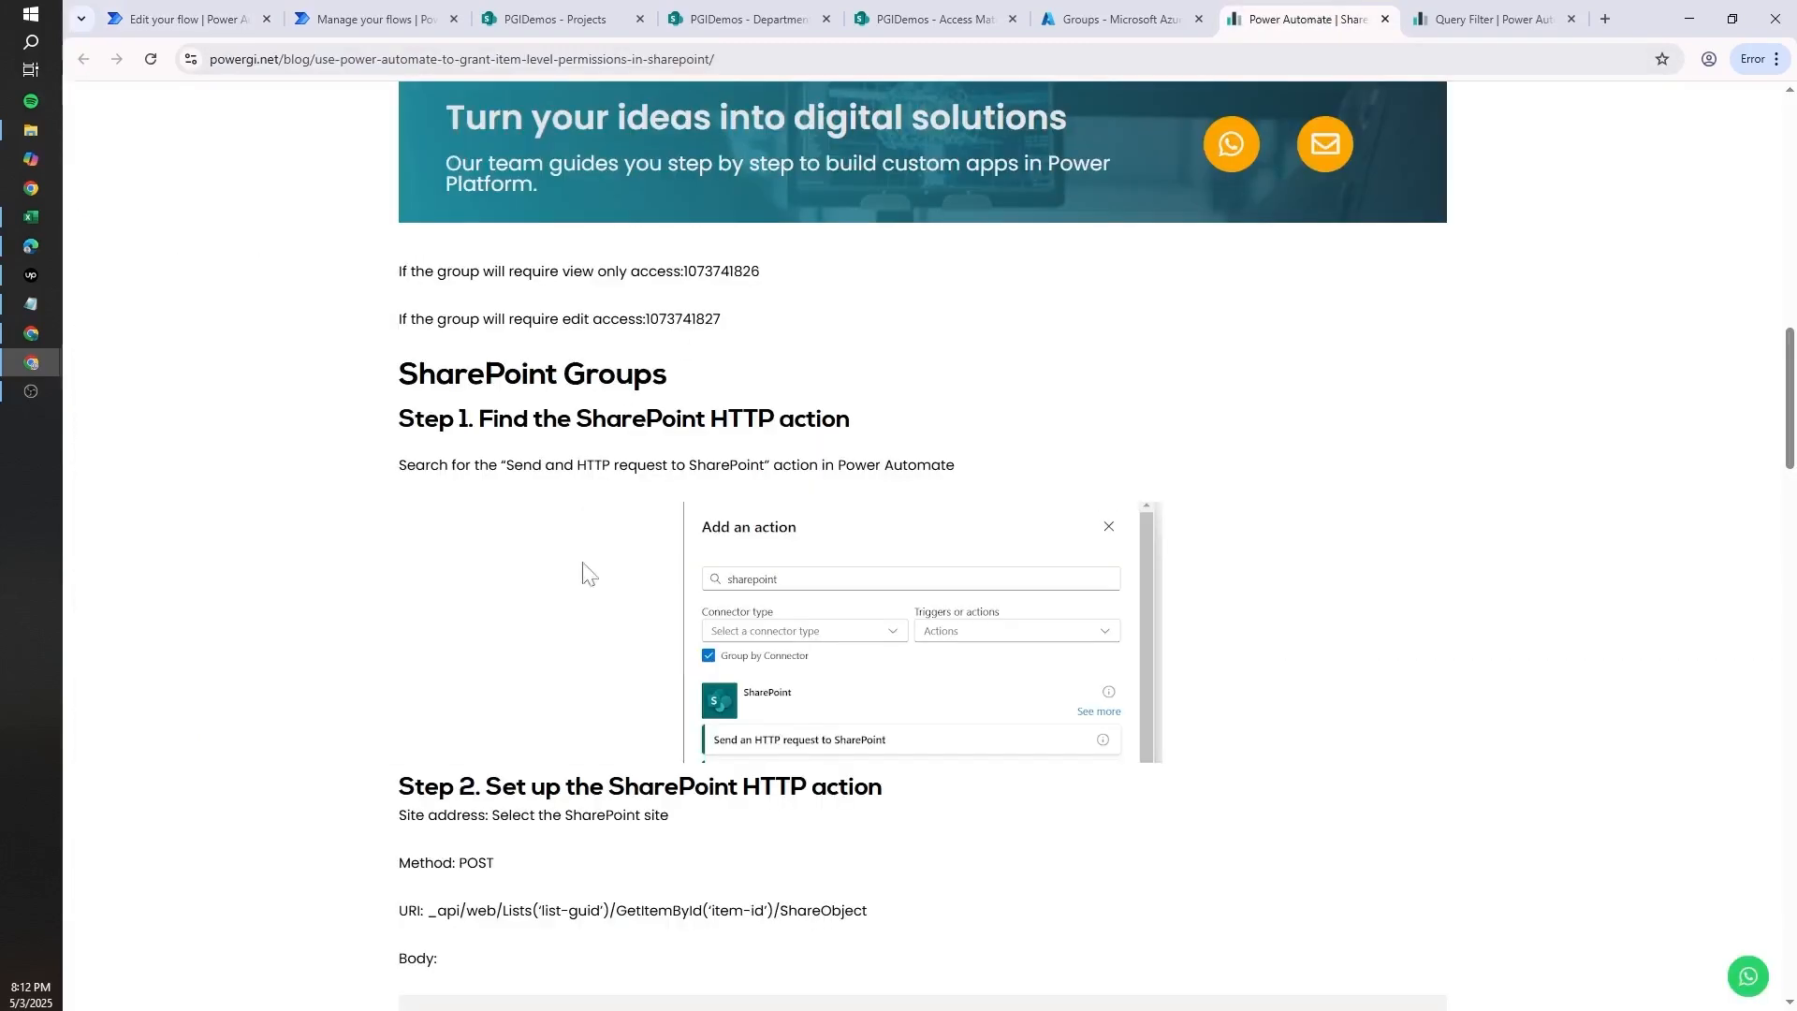
double_click(476, 862)
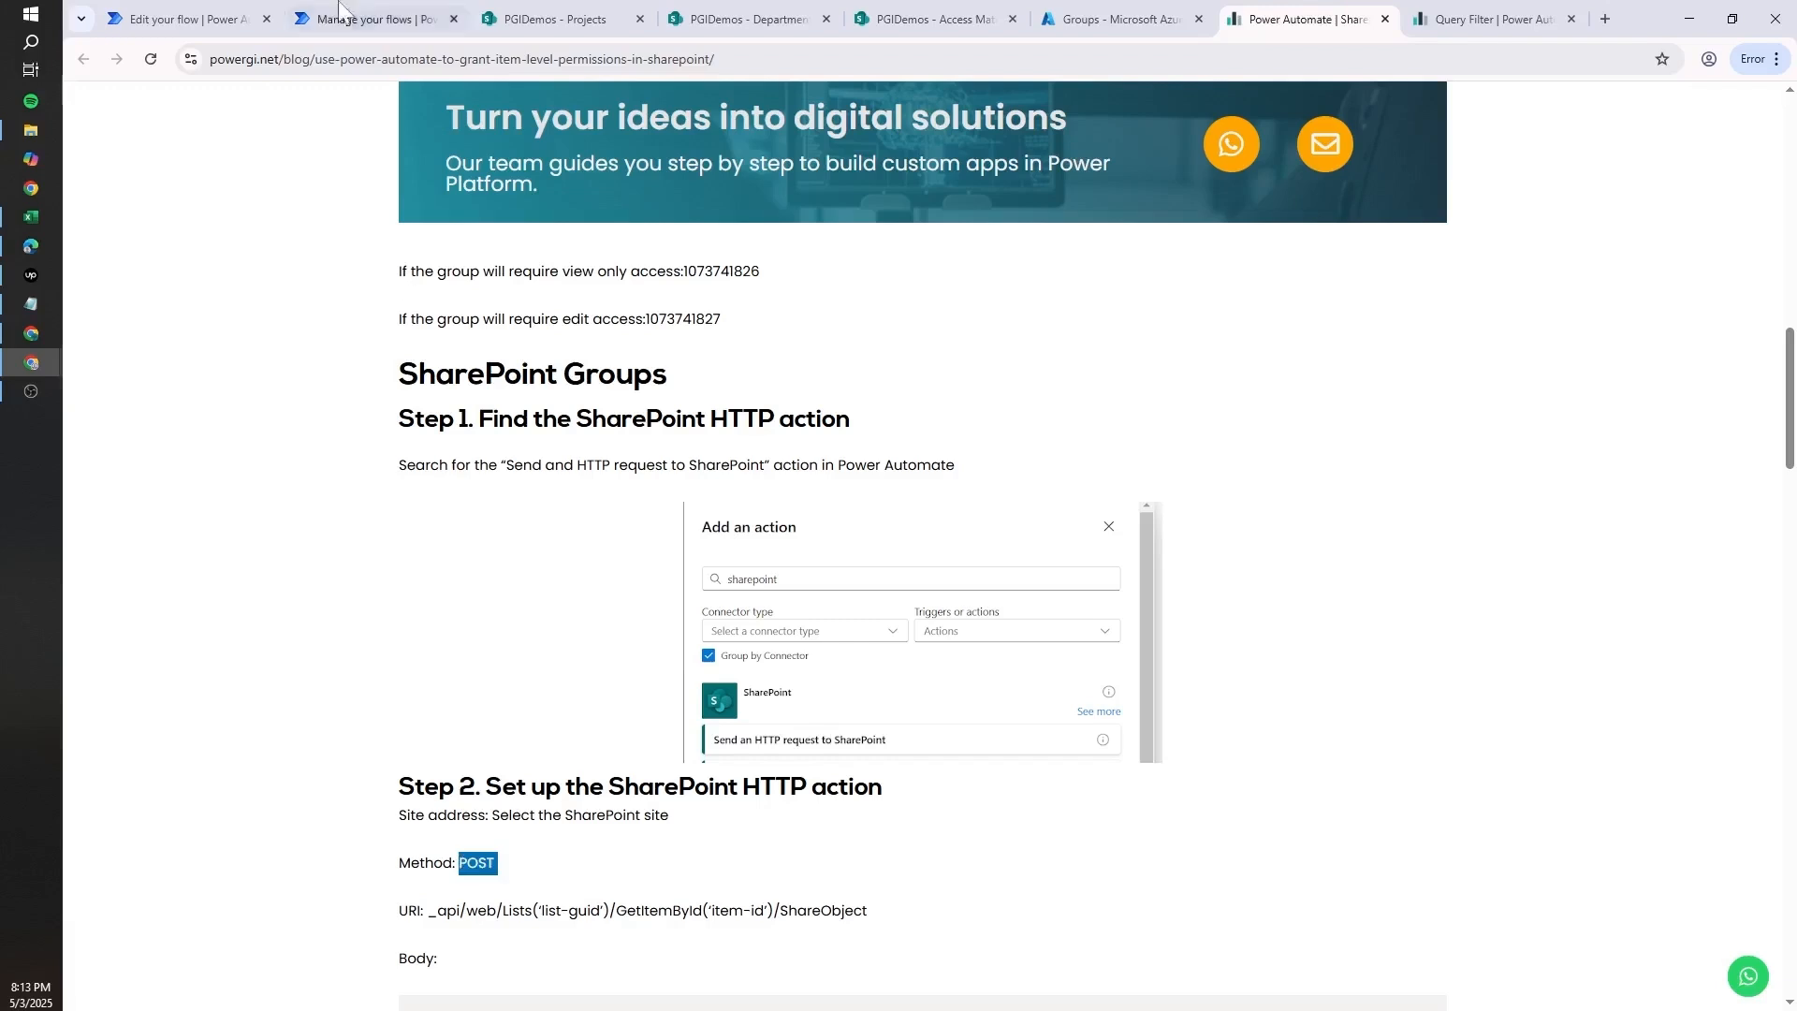
left_click(187, 18)
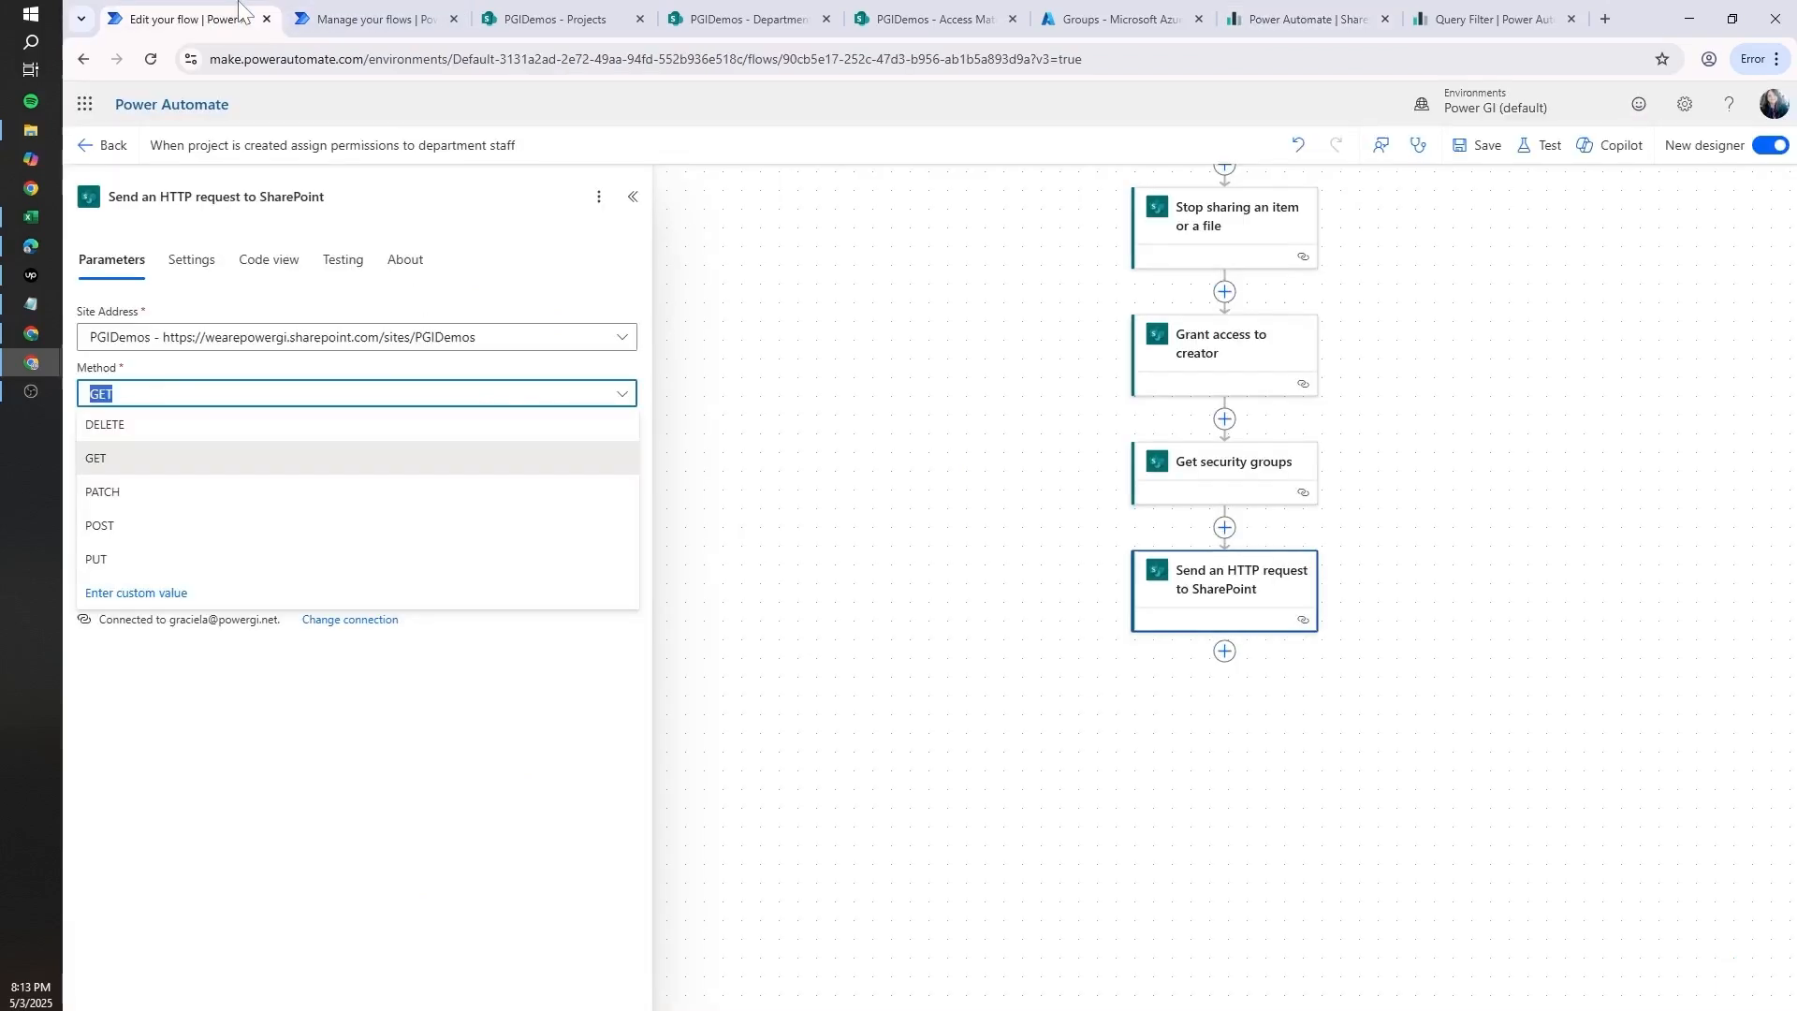
left_click(145, 527)
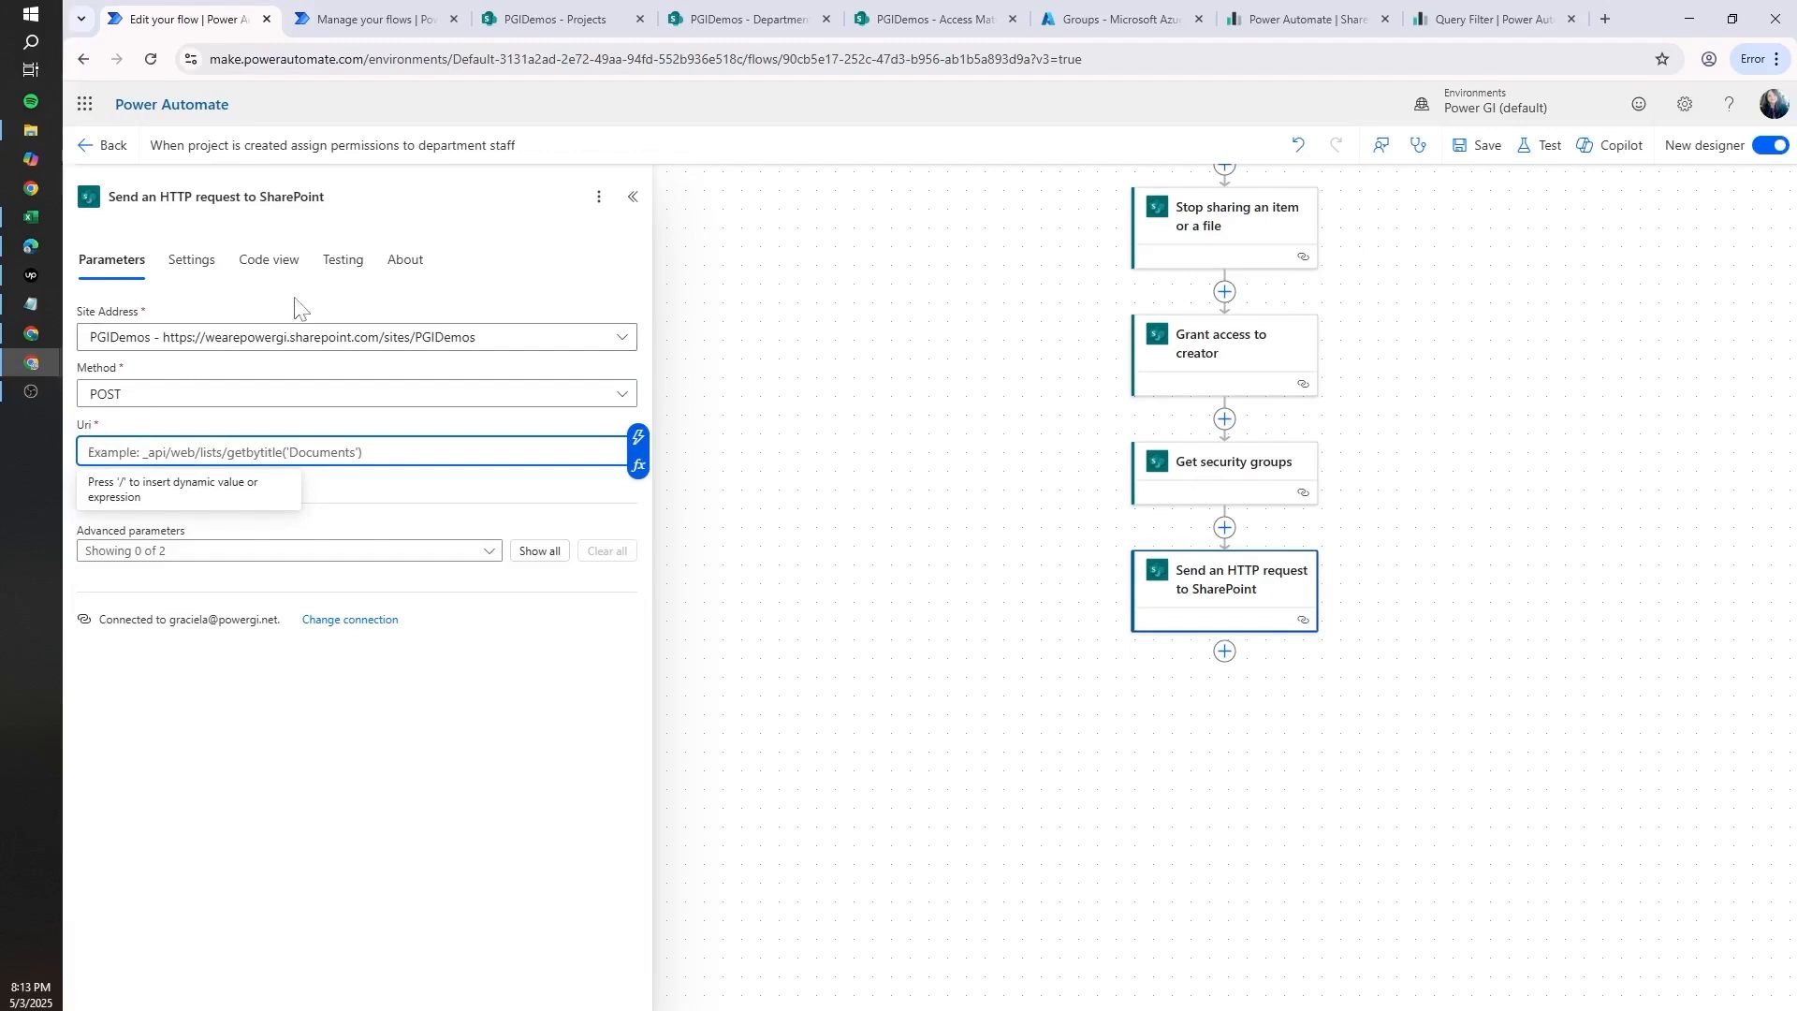
- Copy the URI template _api/web/Lists('list-guid')/GetItemById('item-id')/ShareObject from the blog article into the action's Uri
left_click(1316, 3)
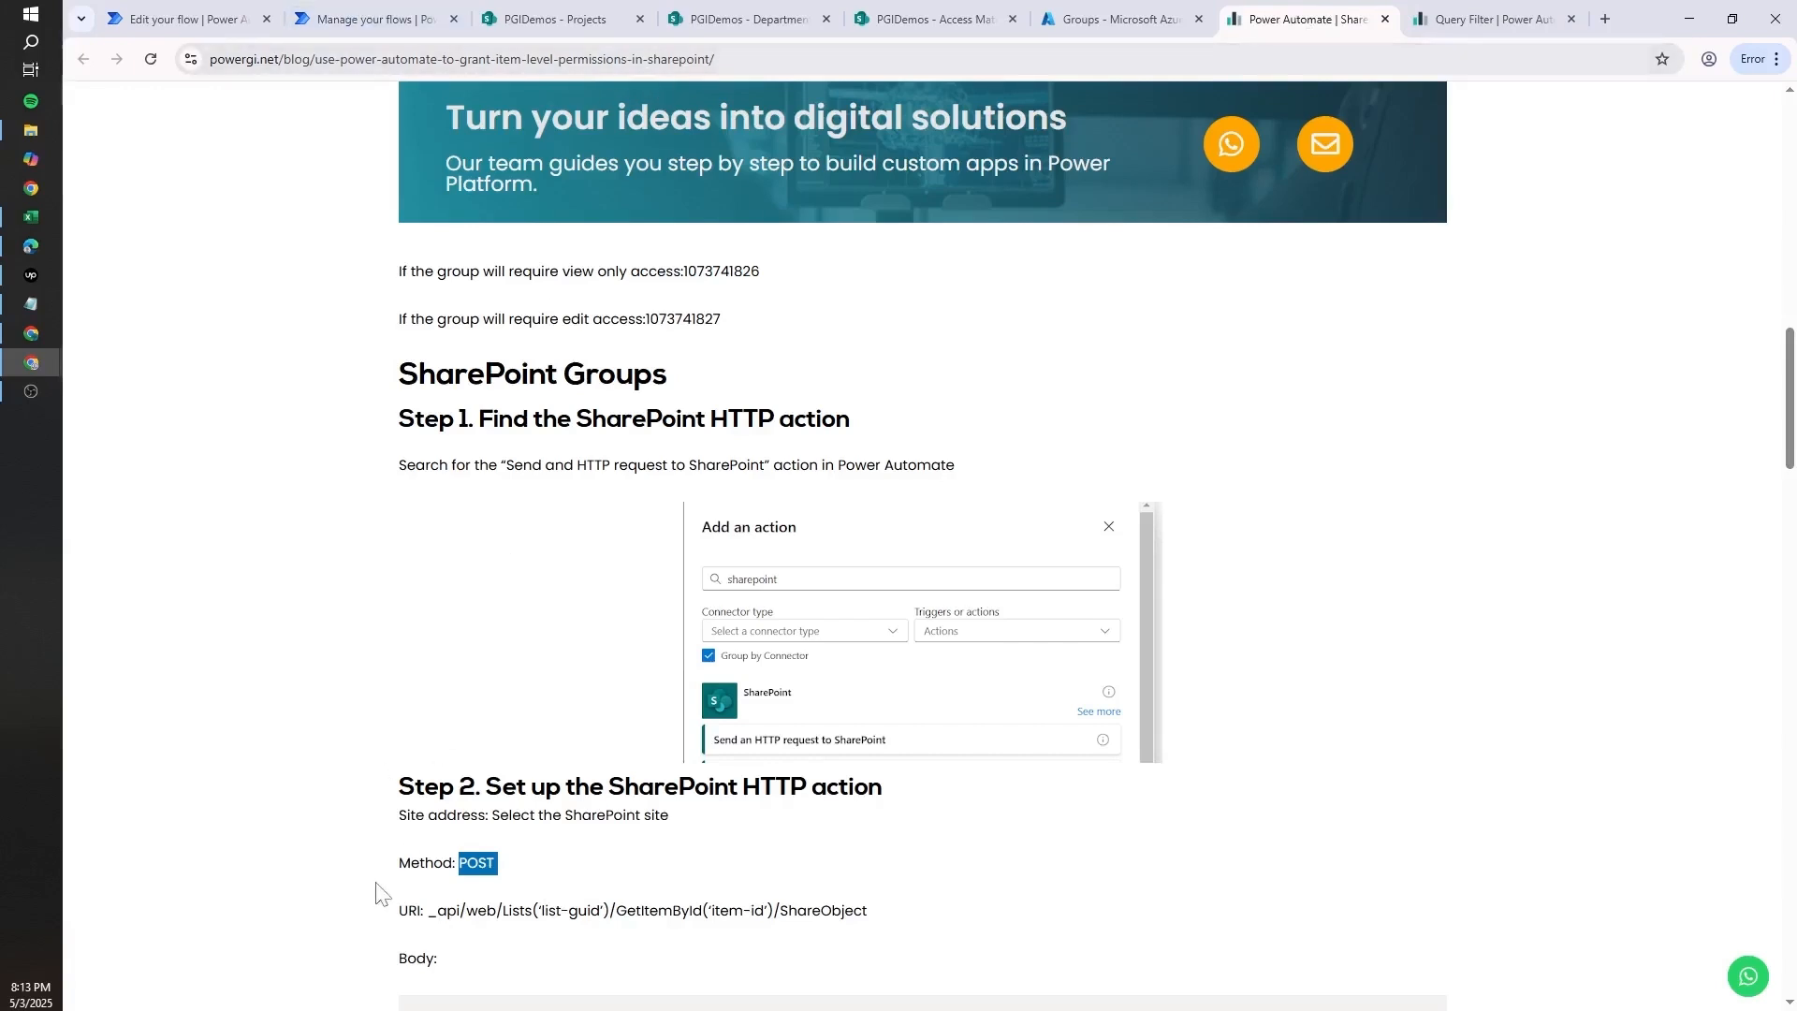
left_click_drag(428, 910, 867, 912)
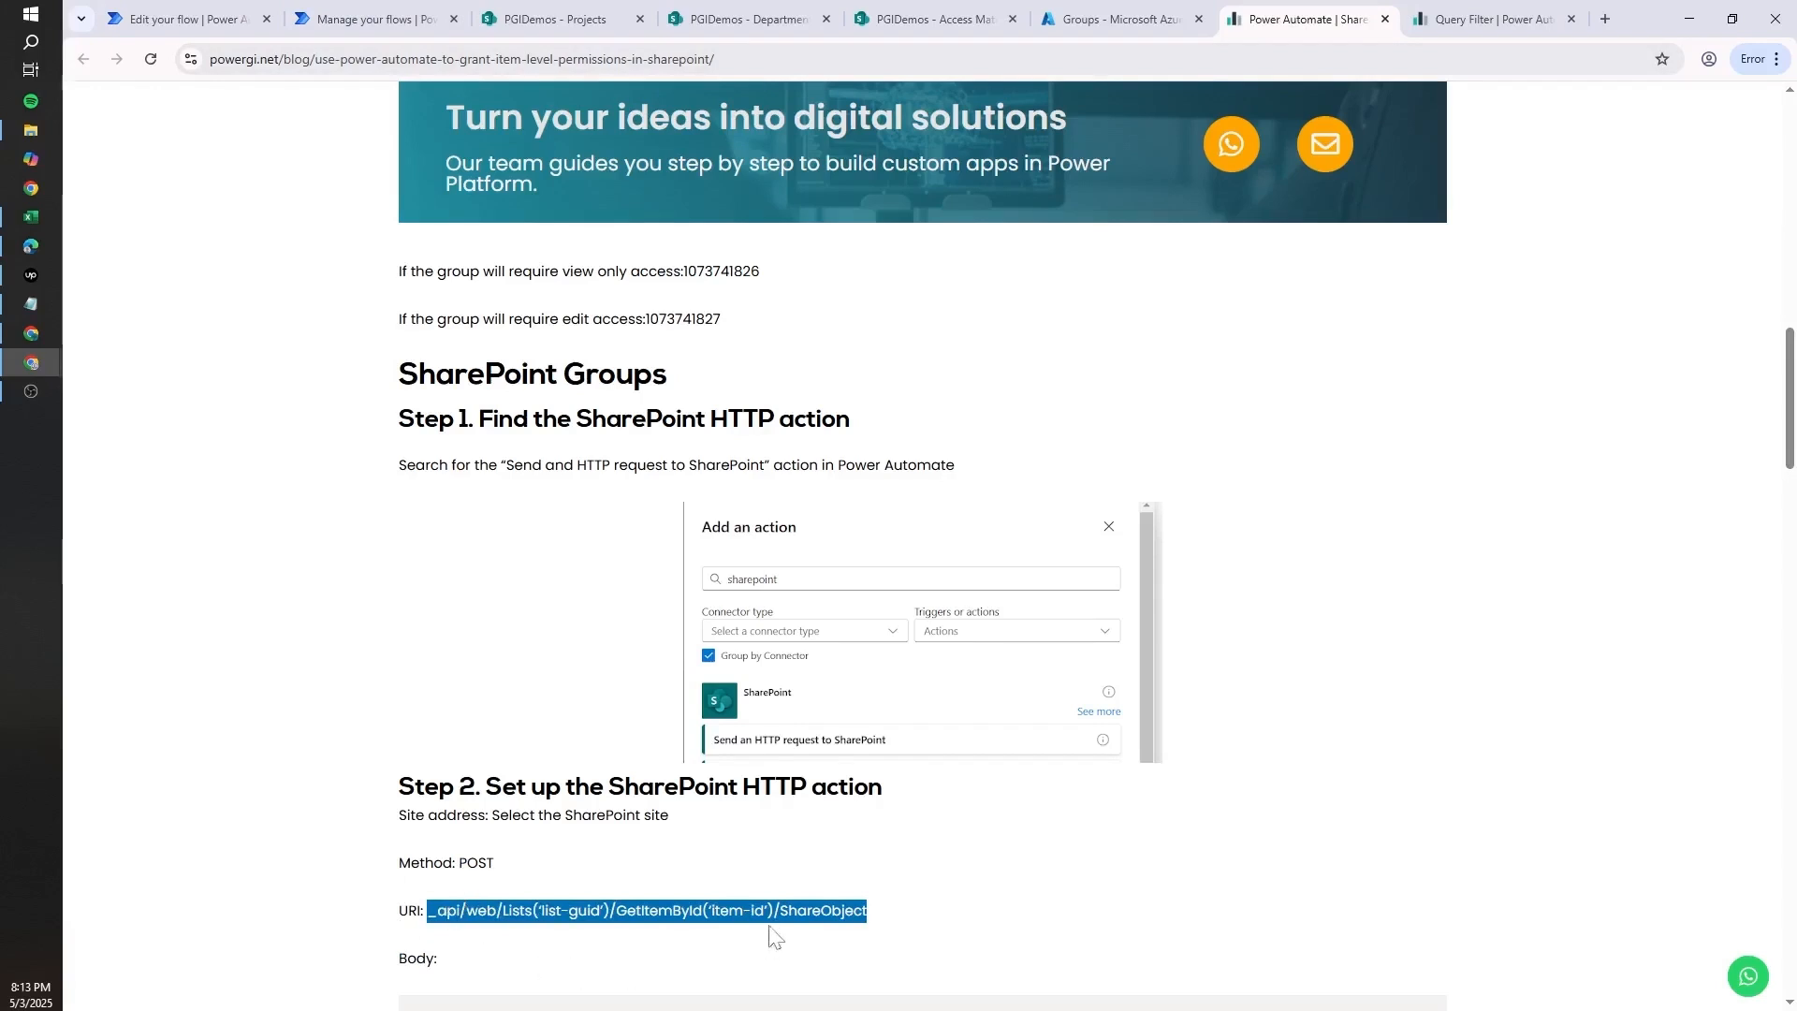
left_click(177, 19)
key("ctrl+v")
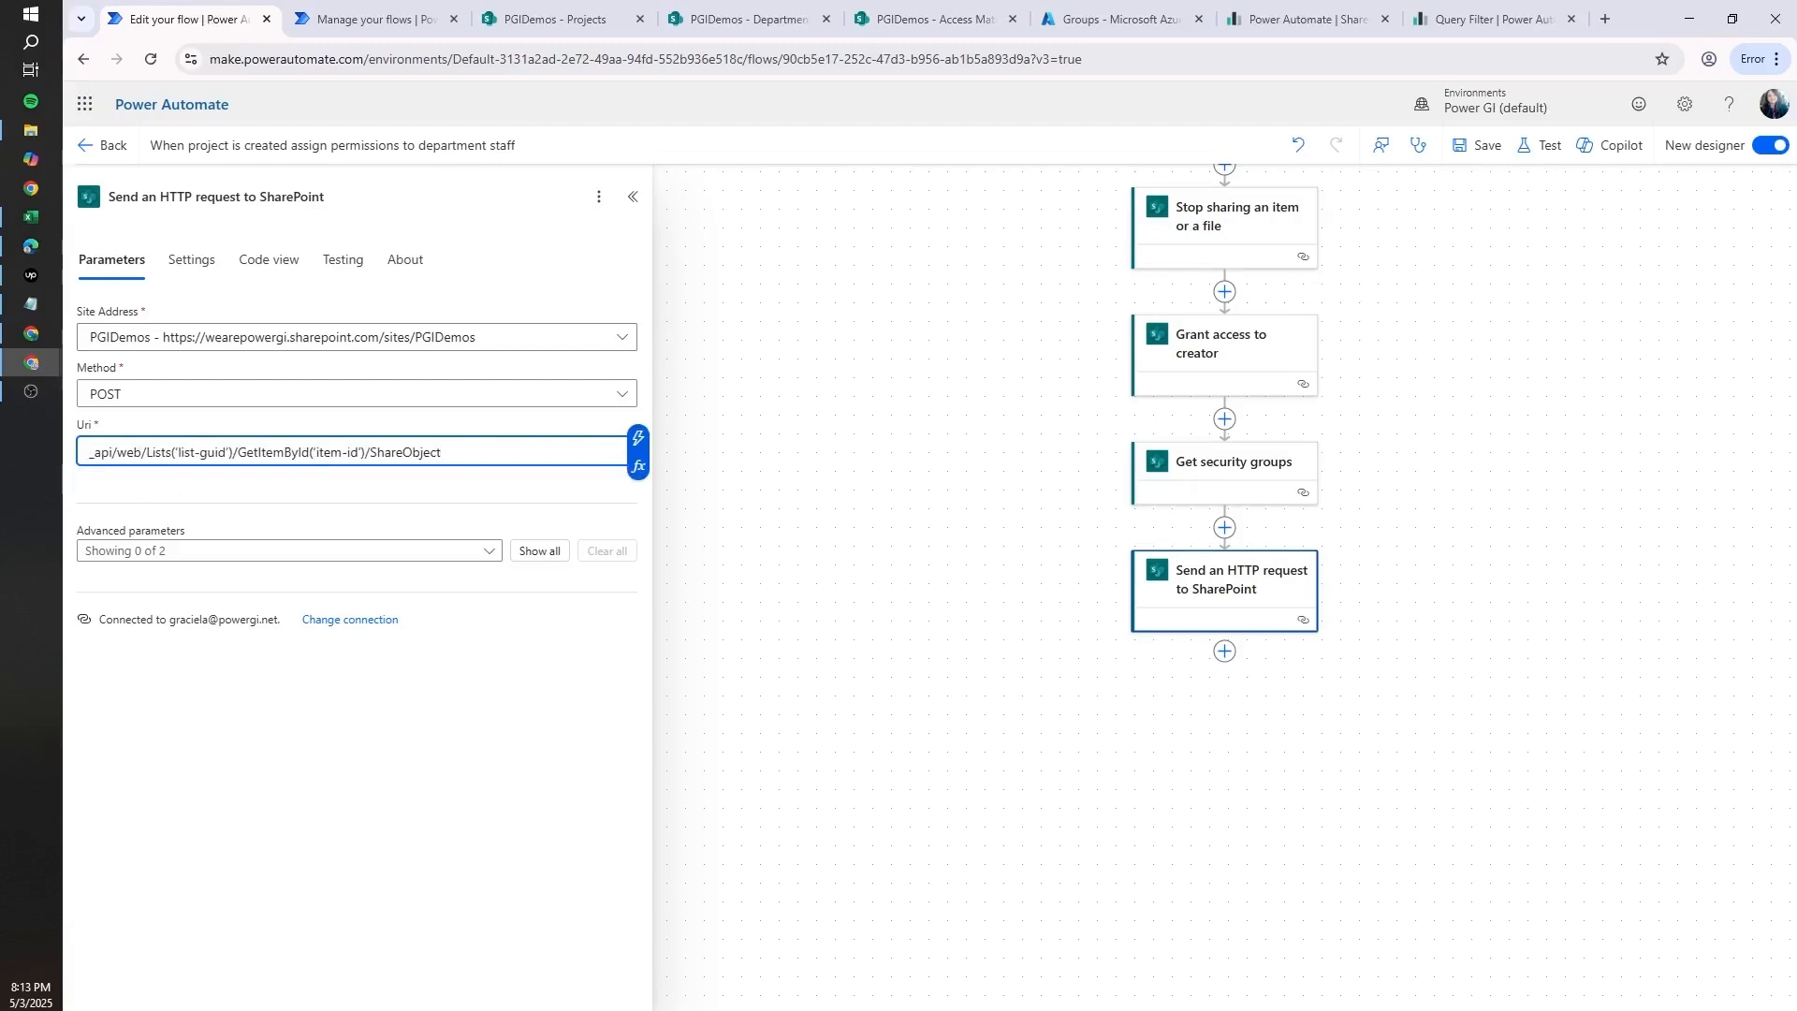
- Remove the list-guid and item-id placeholders from the Uri and insert the trigger's ID as the GetItemById value
left_click_drag(178, 452, 217, 452)
key("BackSpace")
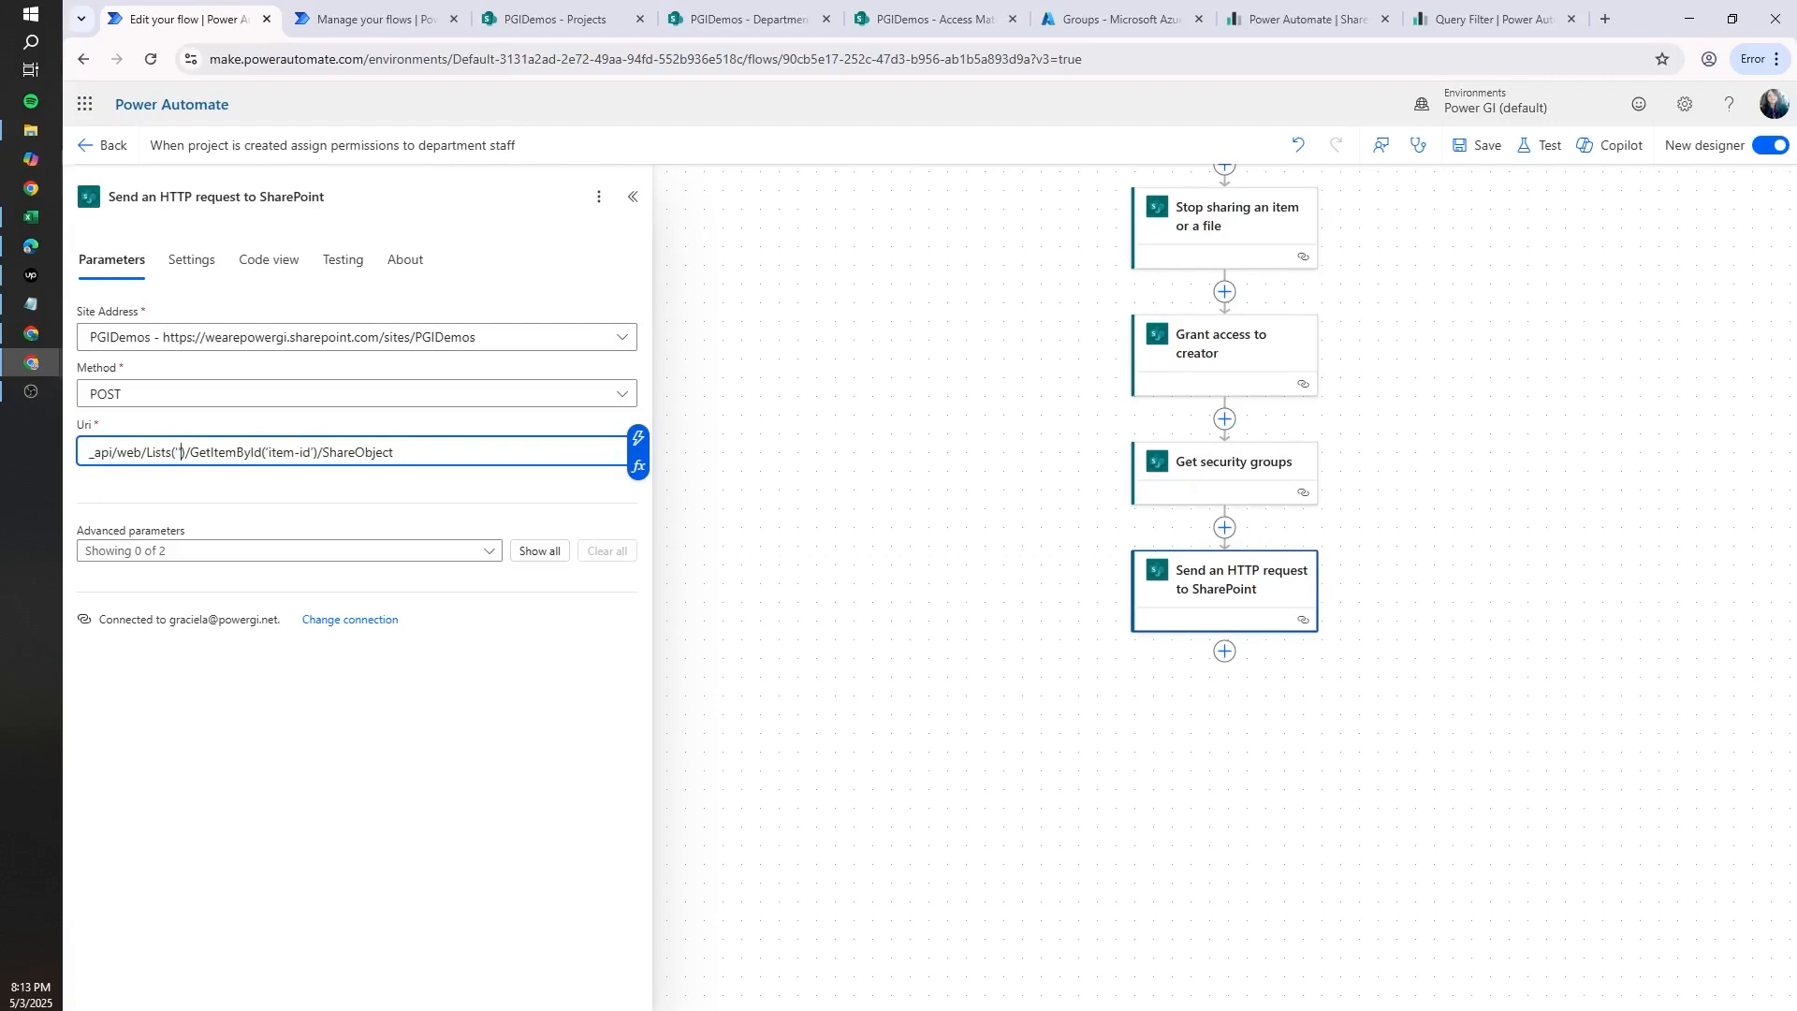
left_click_drag(267, 452, 301, 452)
key("BackSpace")
left_click(637, 438)
type("id")
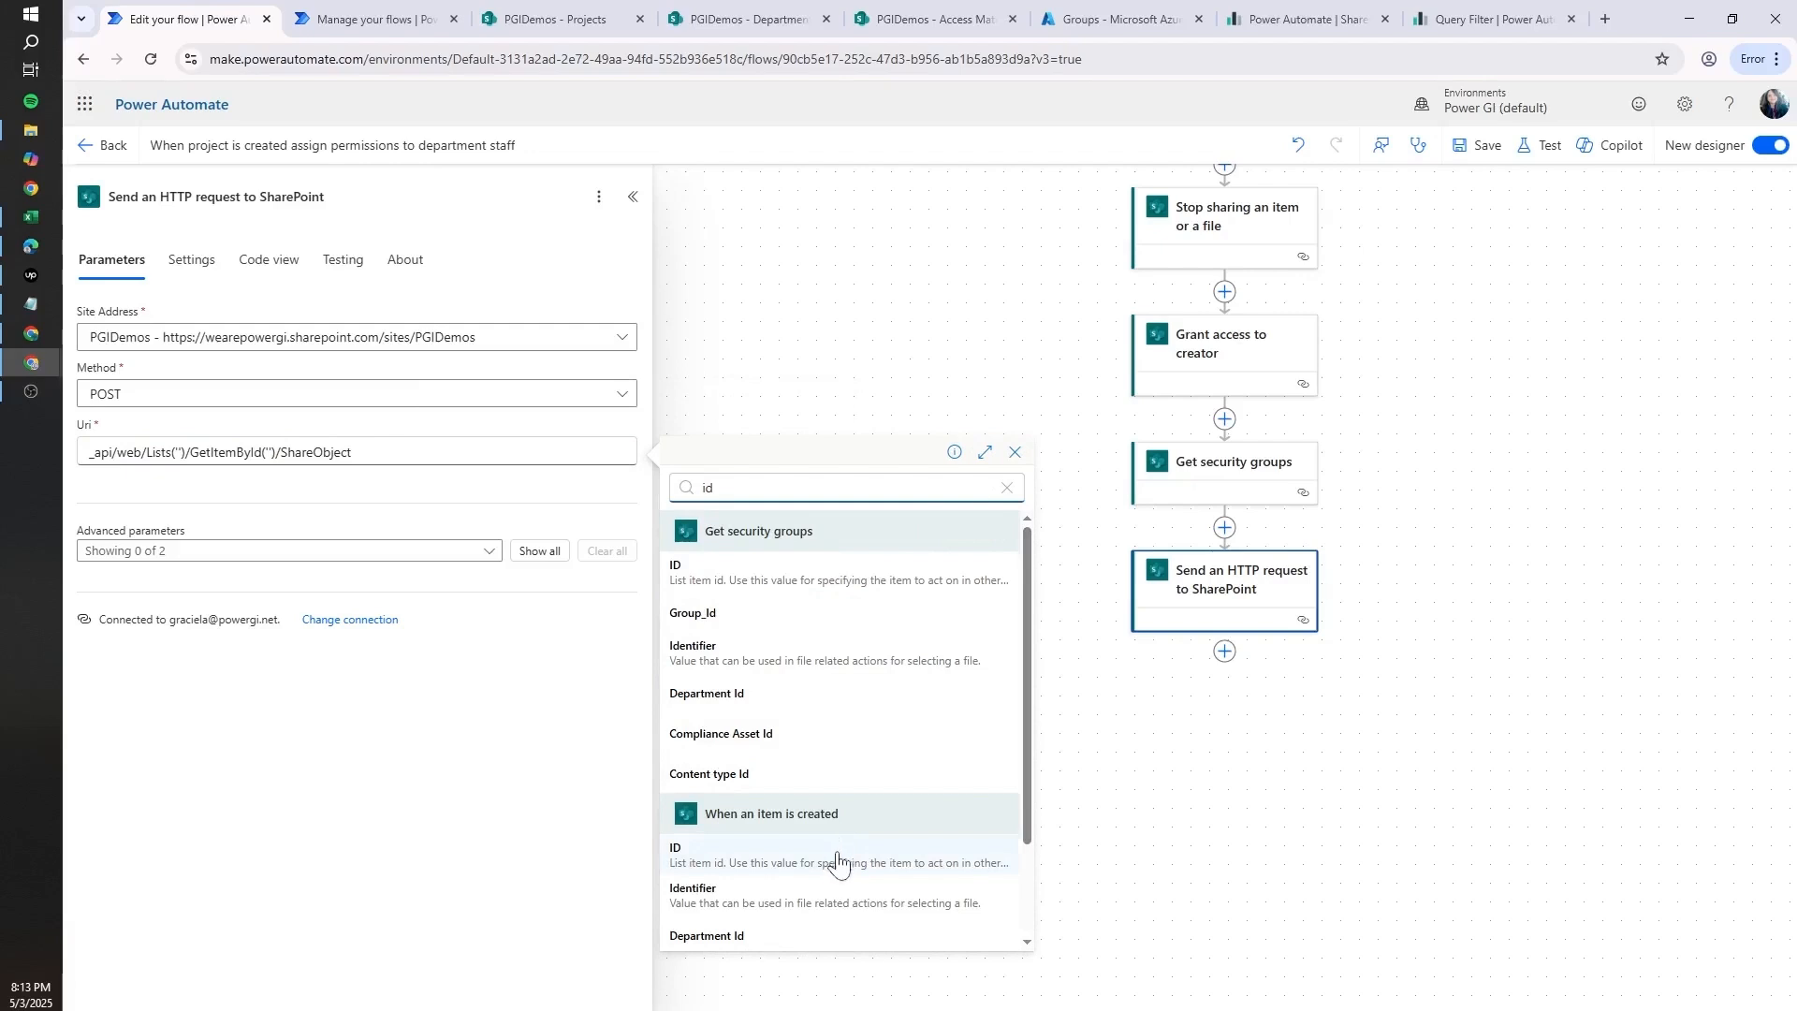
left_click(828, 856)
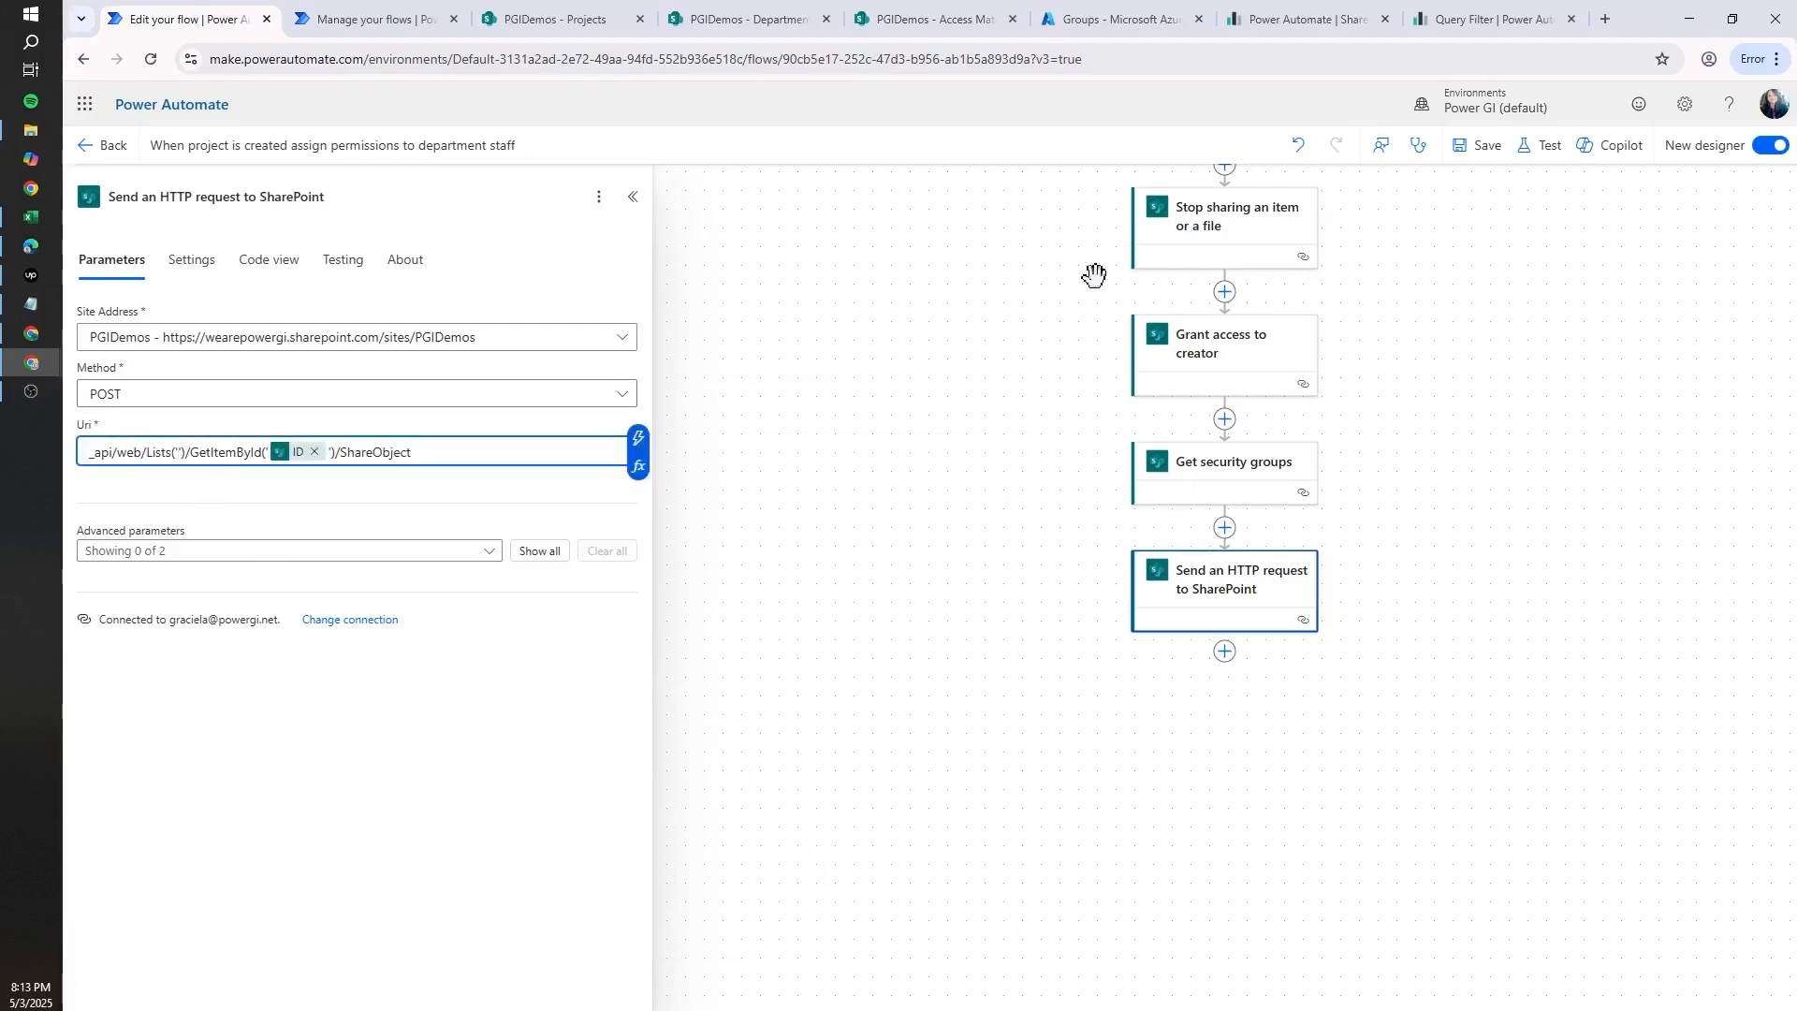
- Open the Projects list's settings in SharePoint and copy the encoded list ID from the page URL
left_click(939, 21)
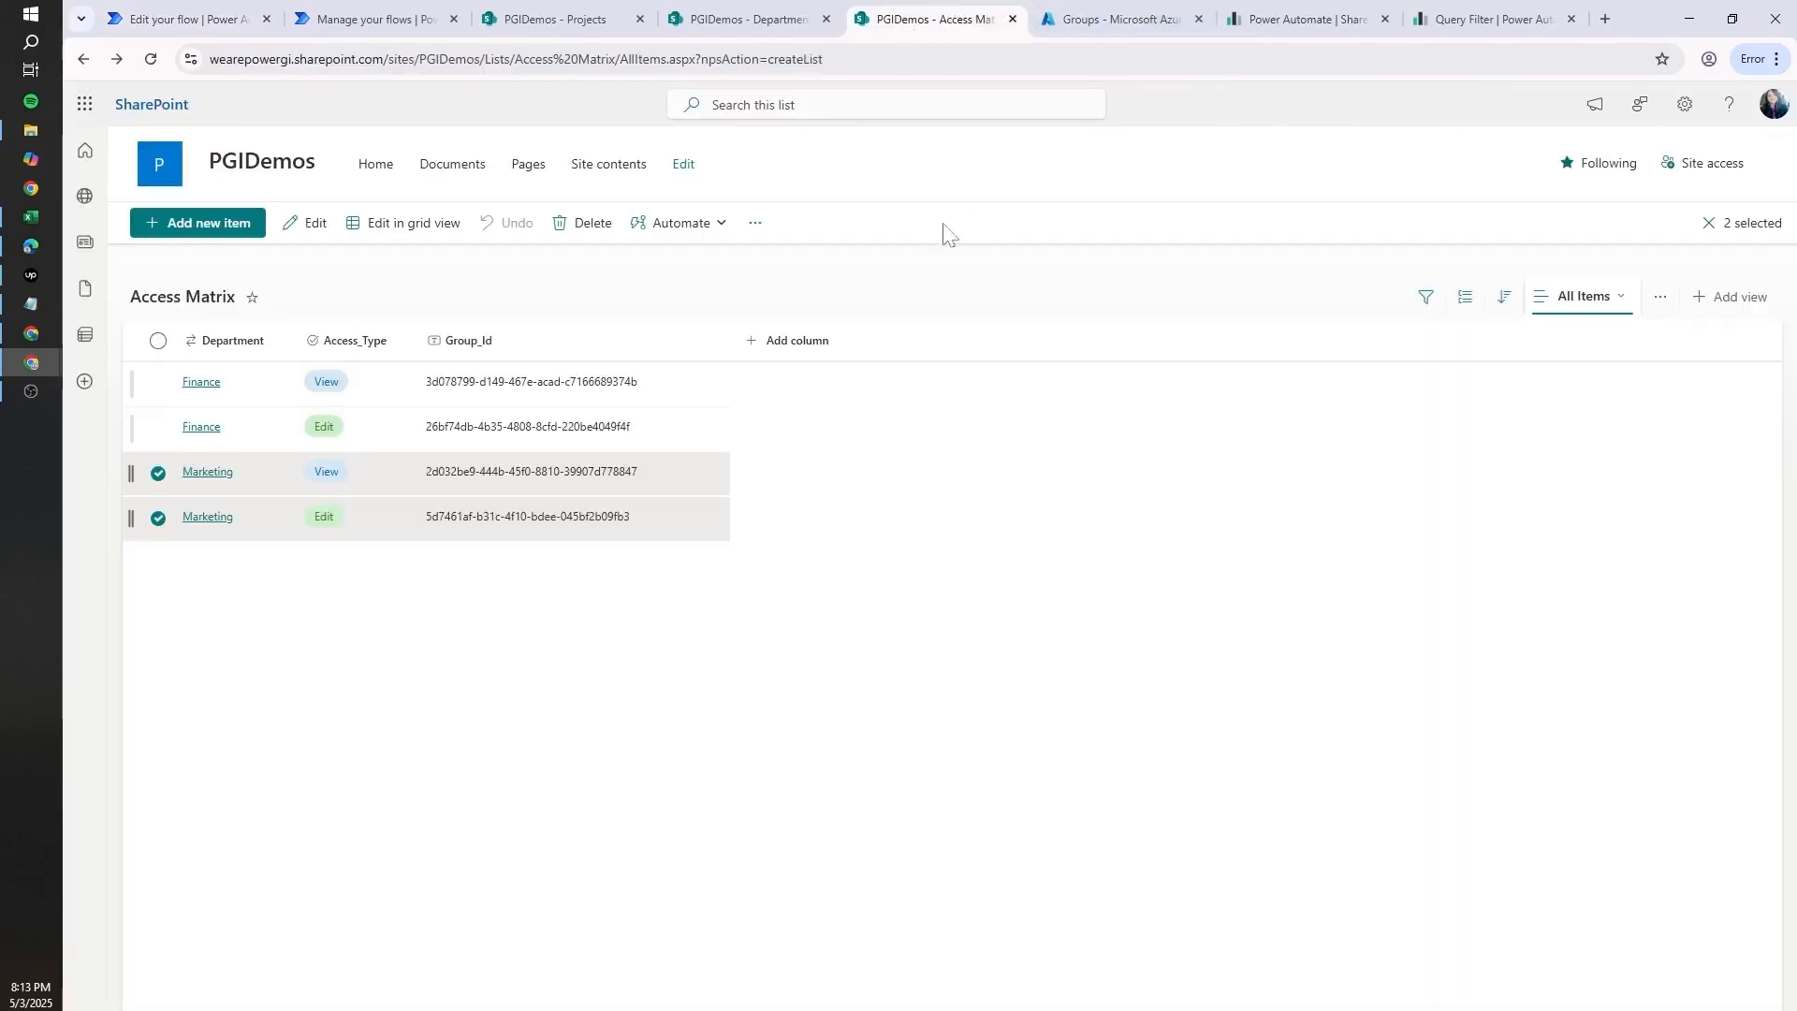
left_click(755, 14)
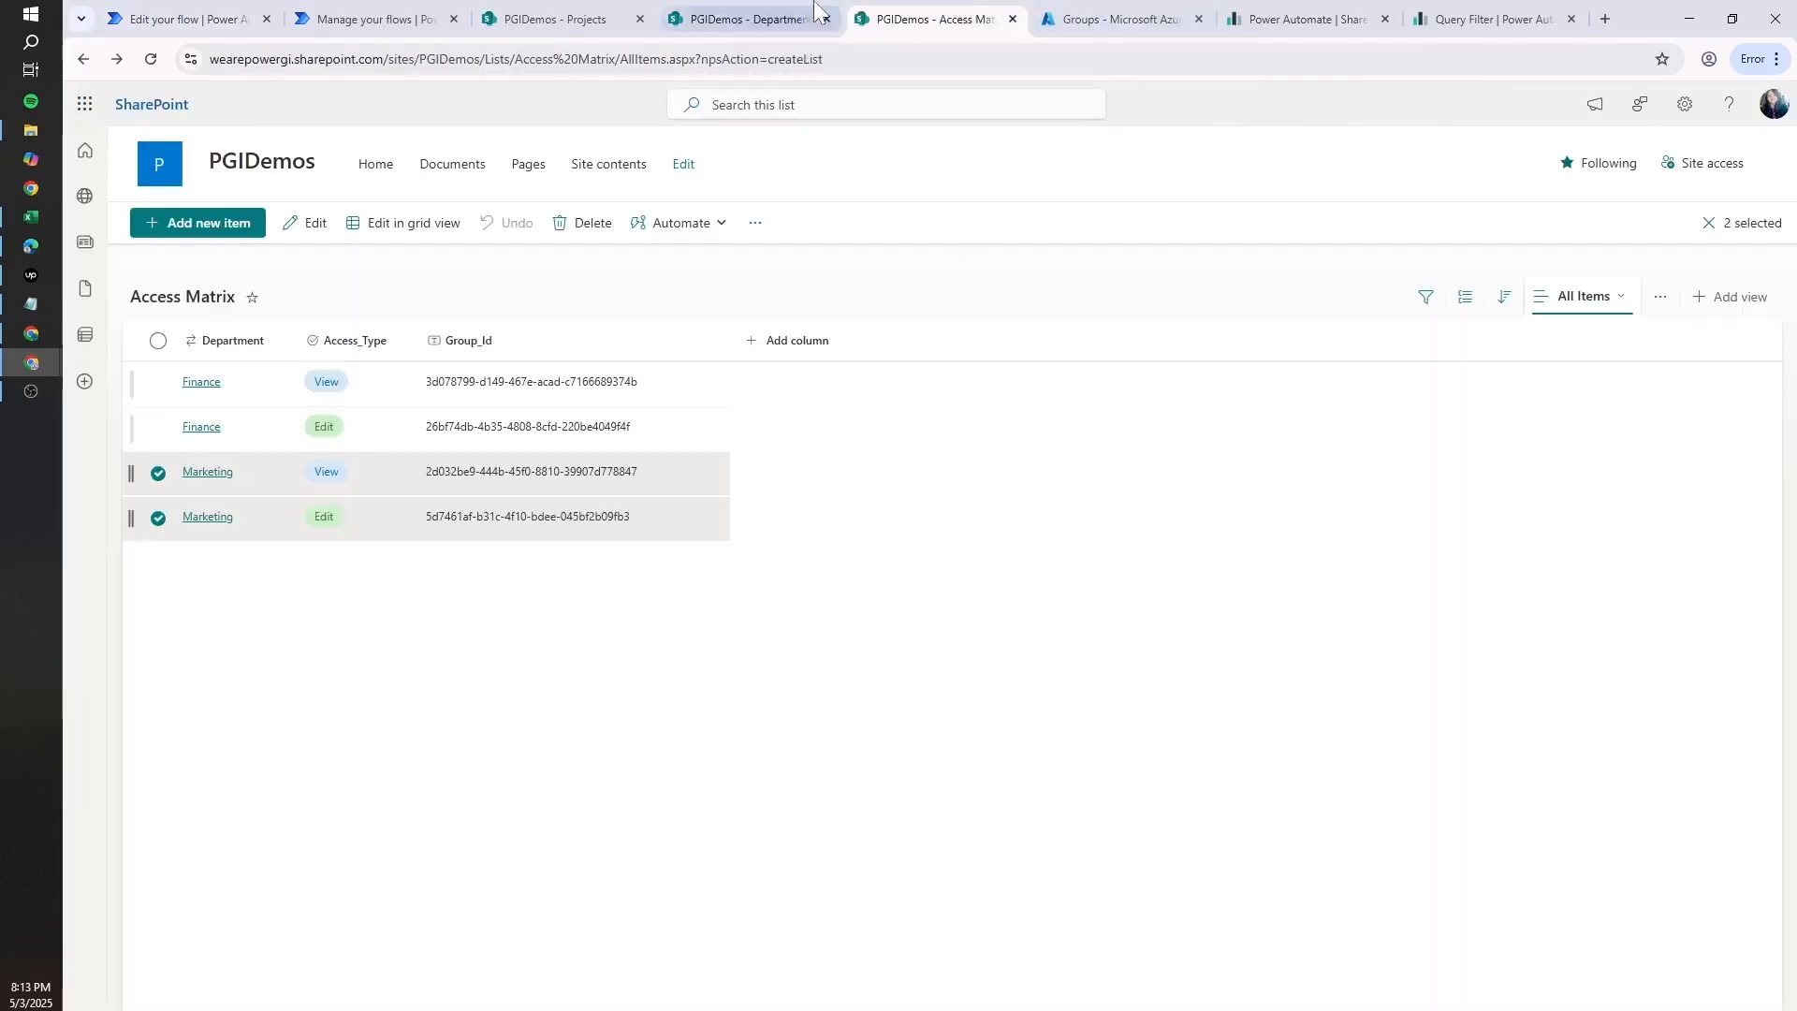
left_click(618, 16)
left_click(1685, 106)
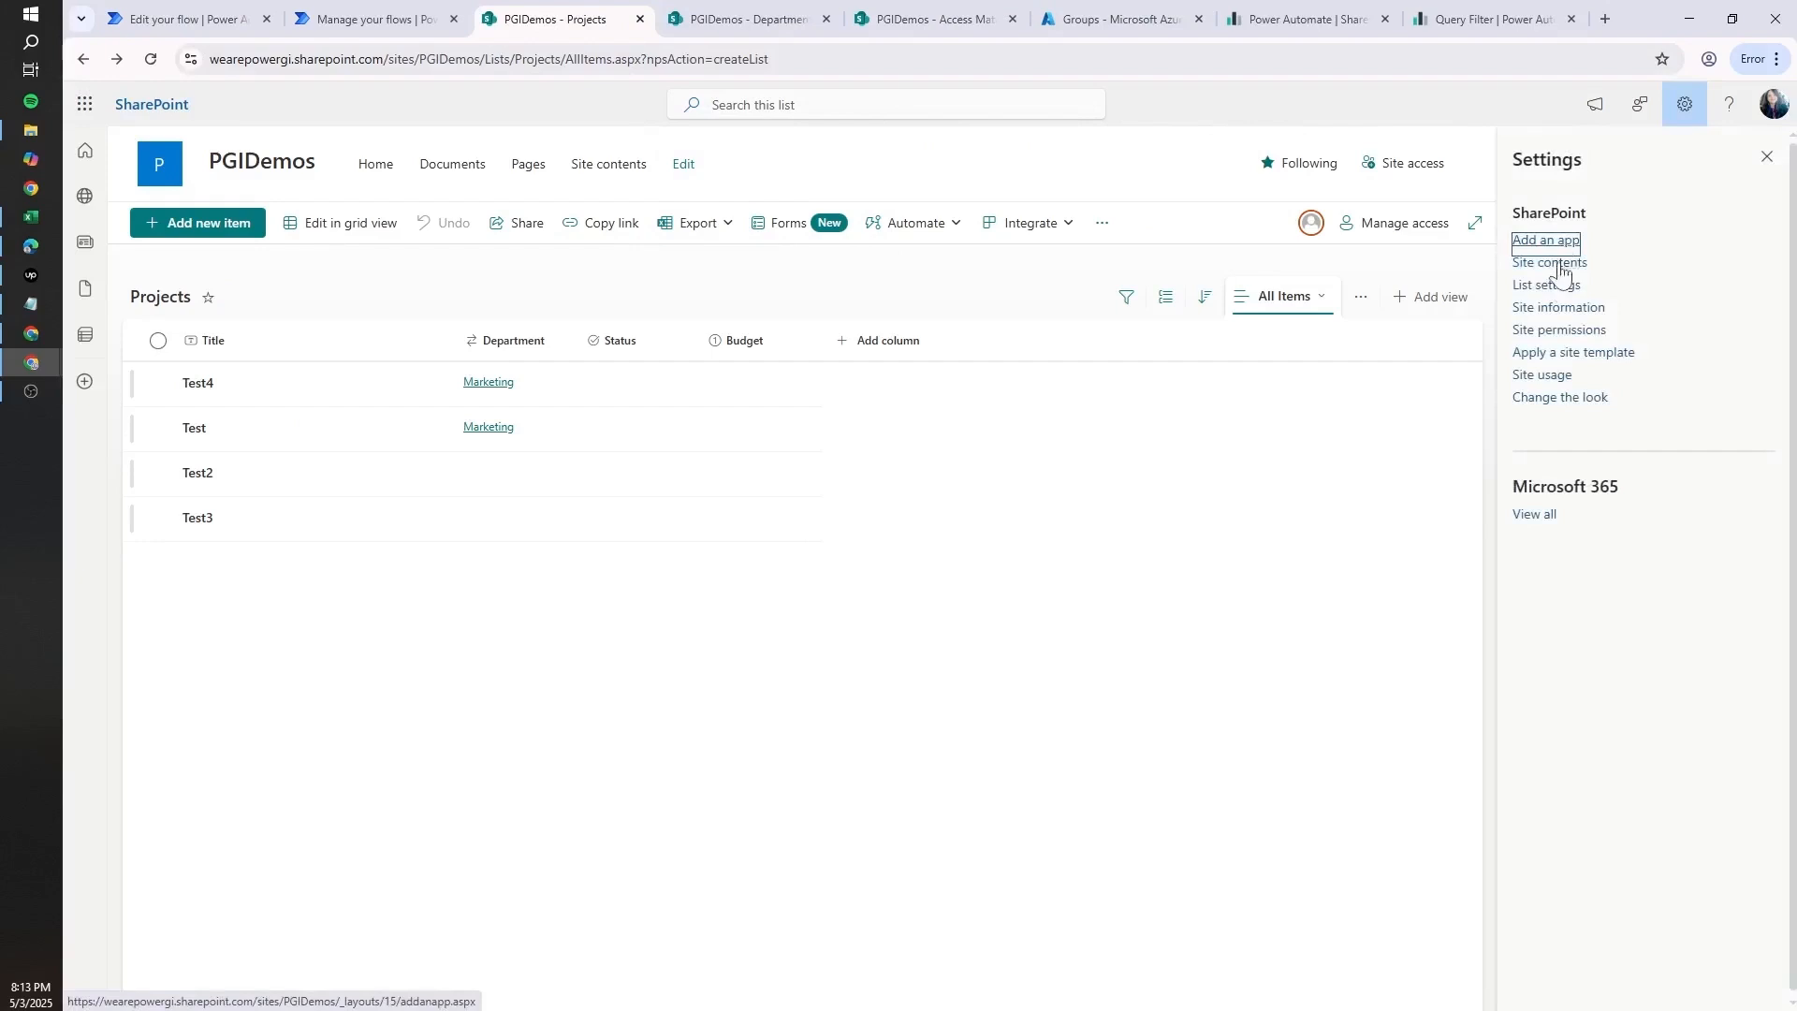
left_click(1546, 285)
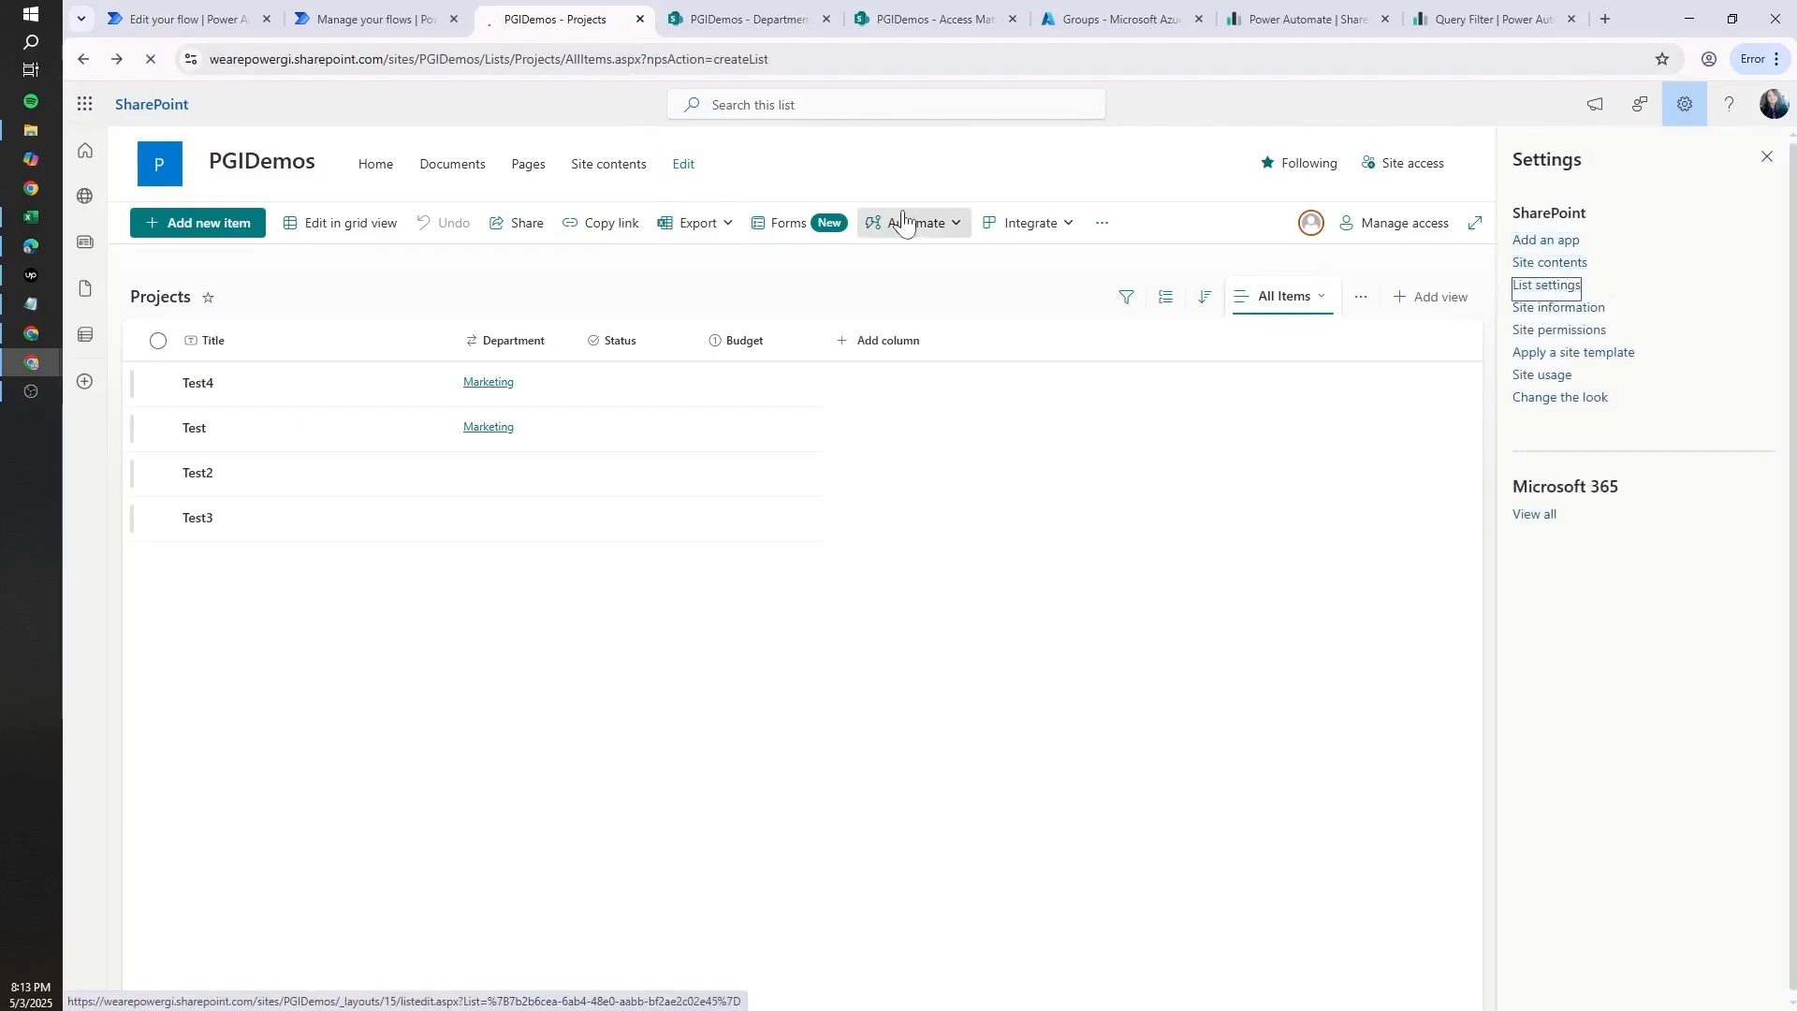
left_click(930, 59)
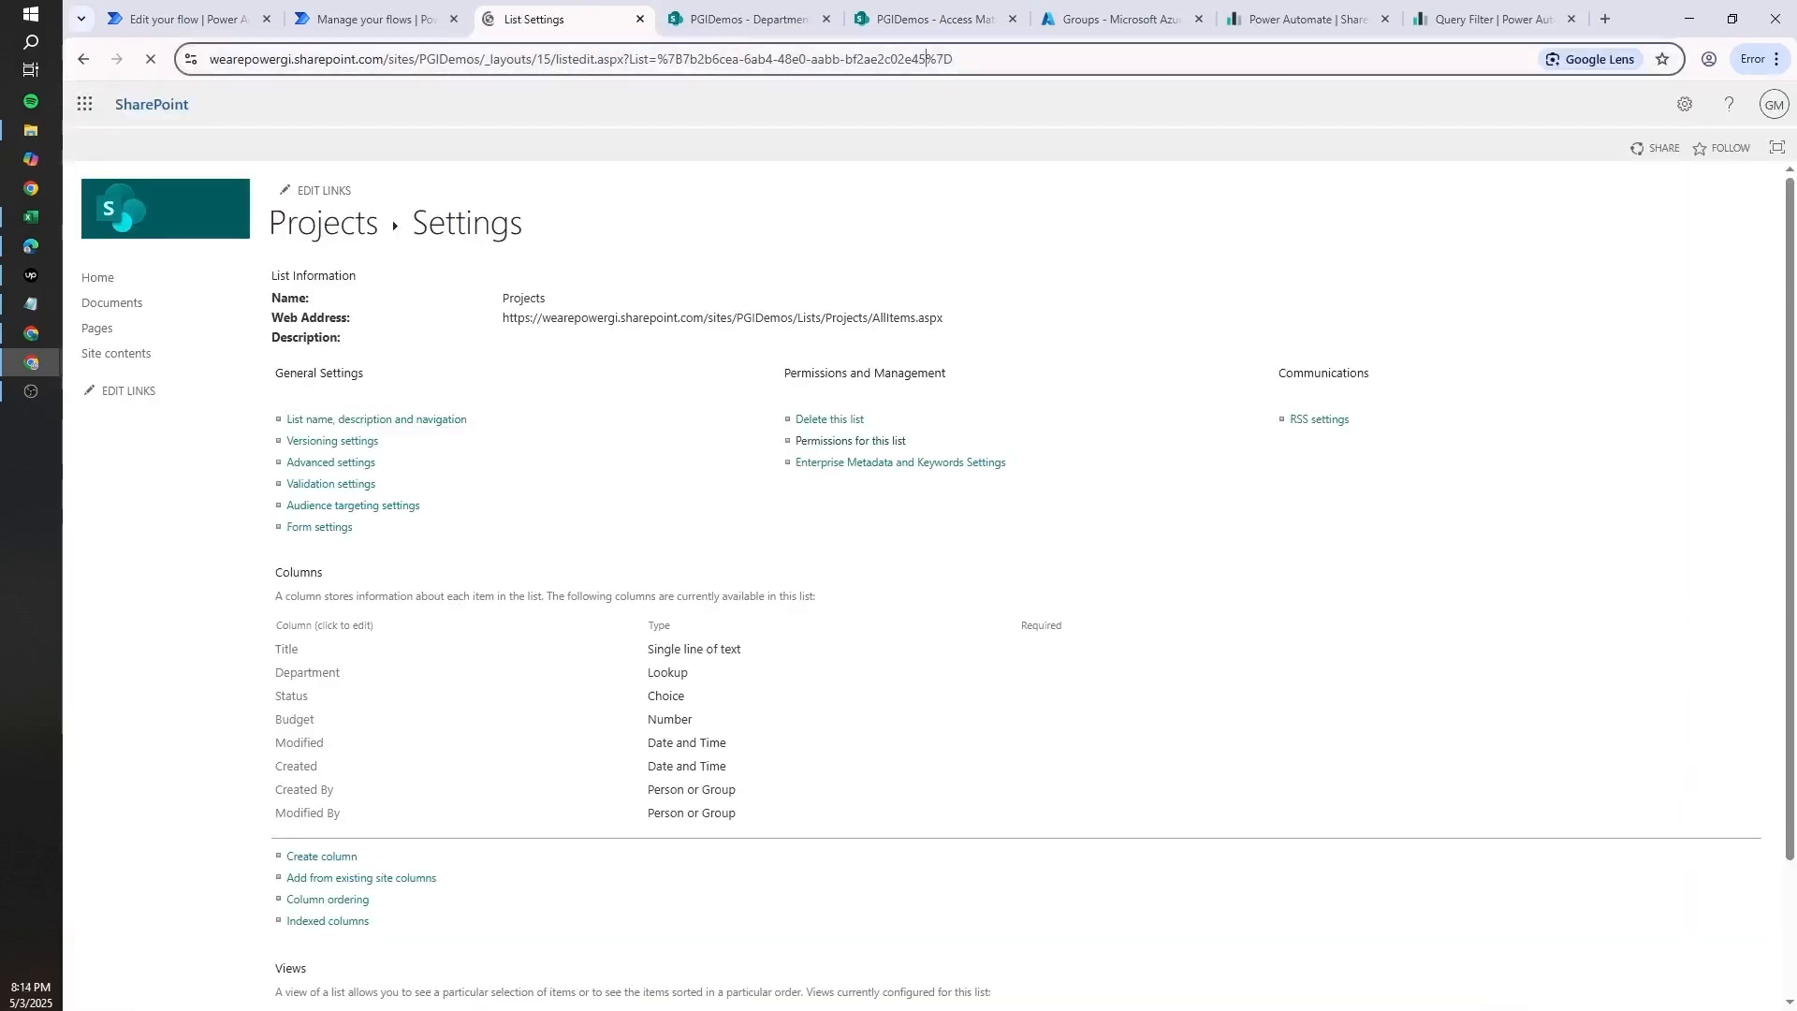
left_click(659, 62)
left_click_drag(700, 59, 995, 59)
key("ctrl+c")
- Search the web for "decode url" and decode the copied list ID on urldecoder.org
left_click(1605, 18)
type("decode url")
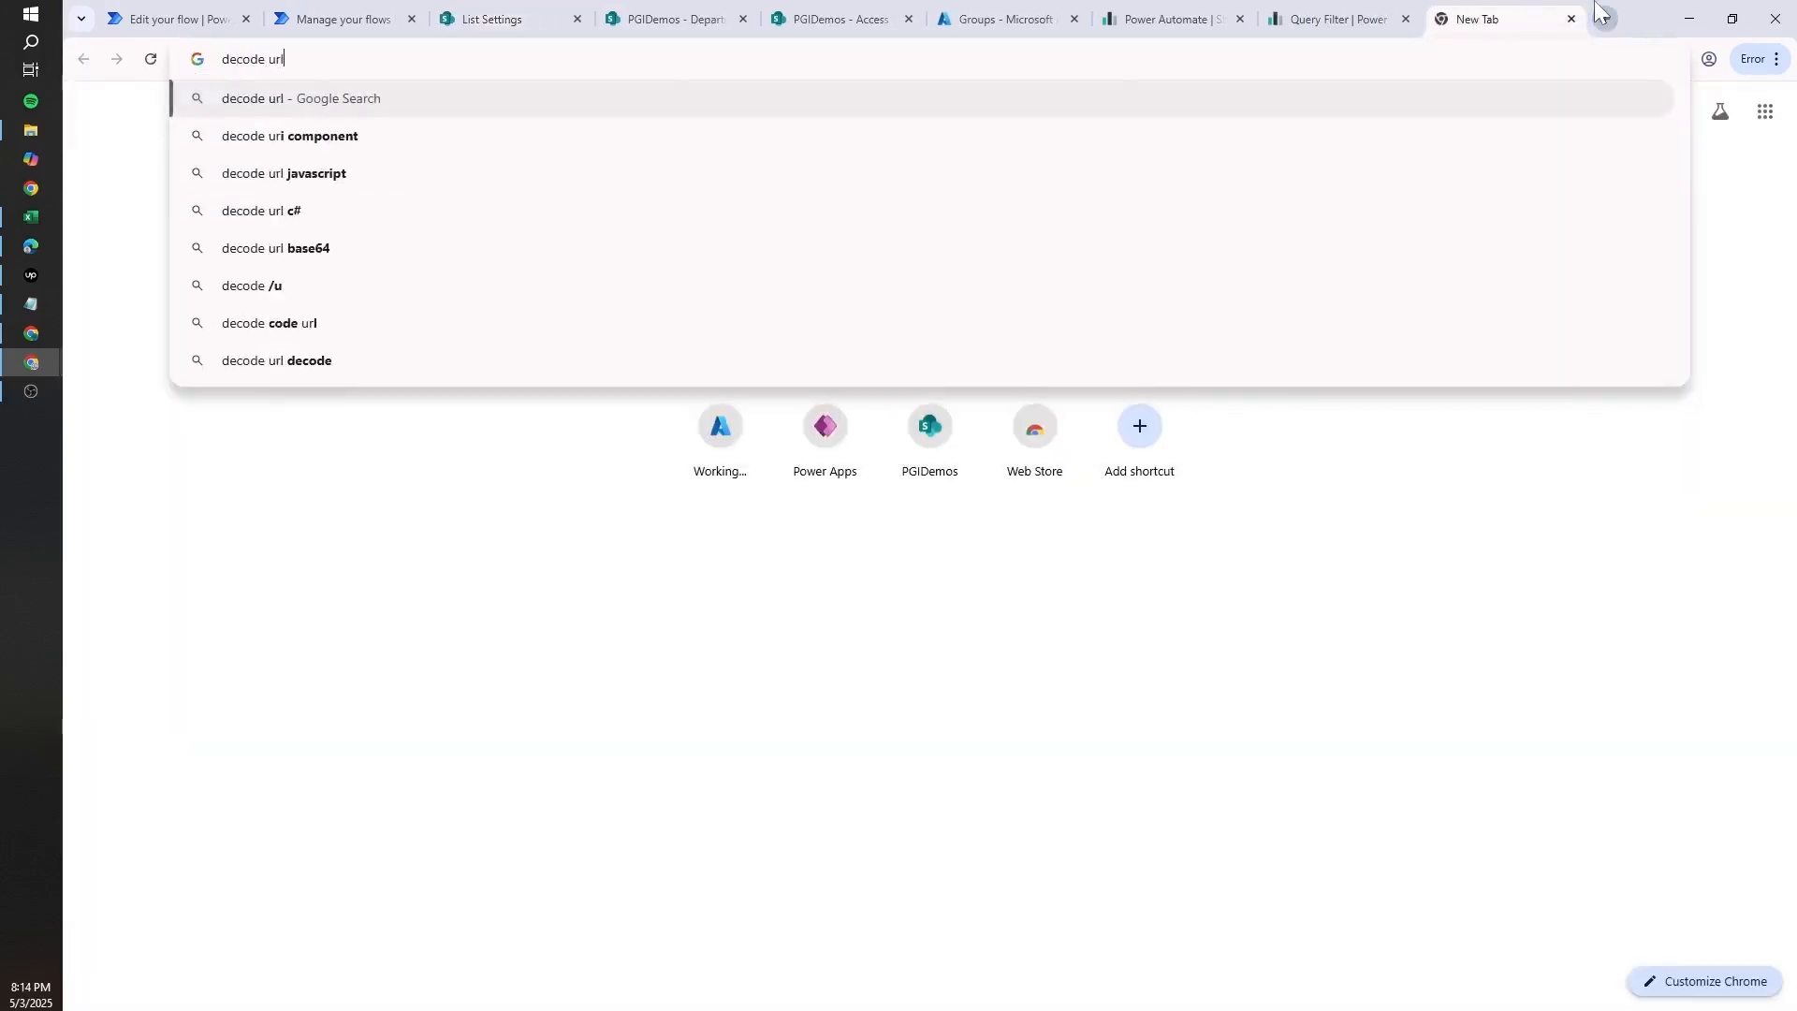
key("Return")
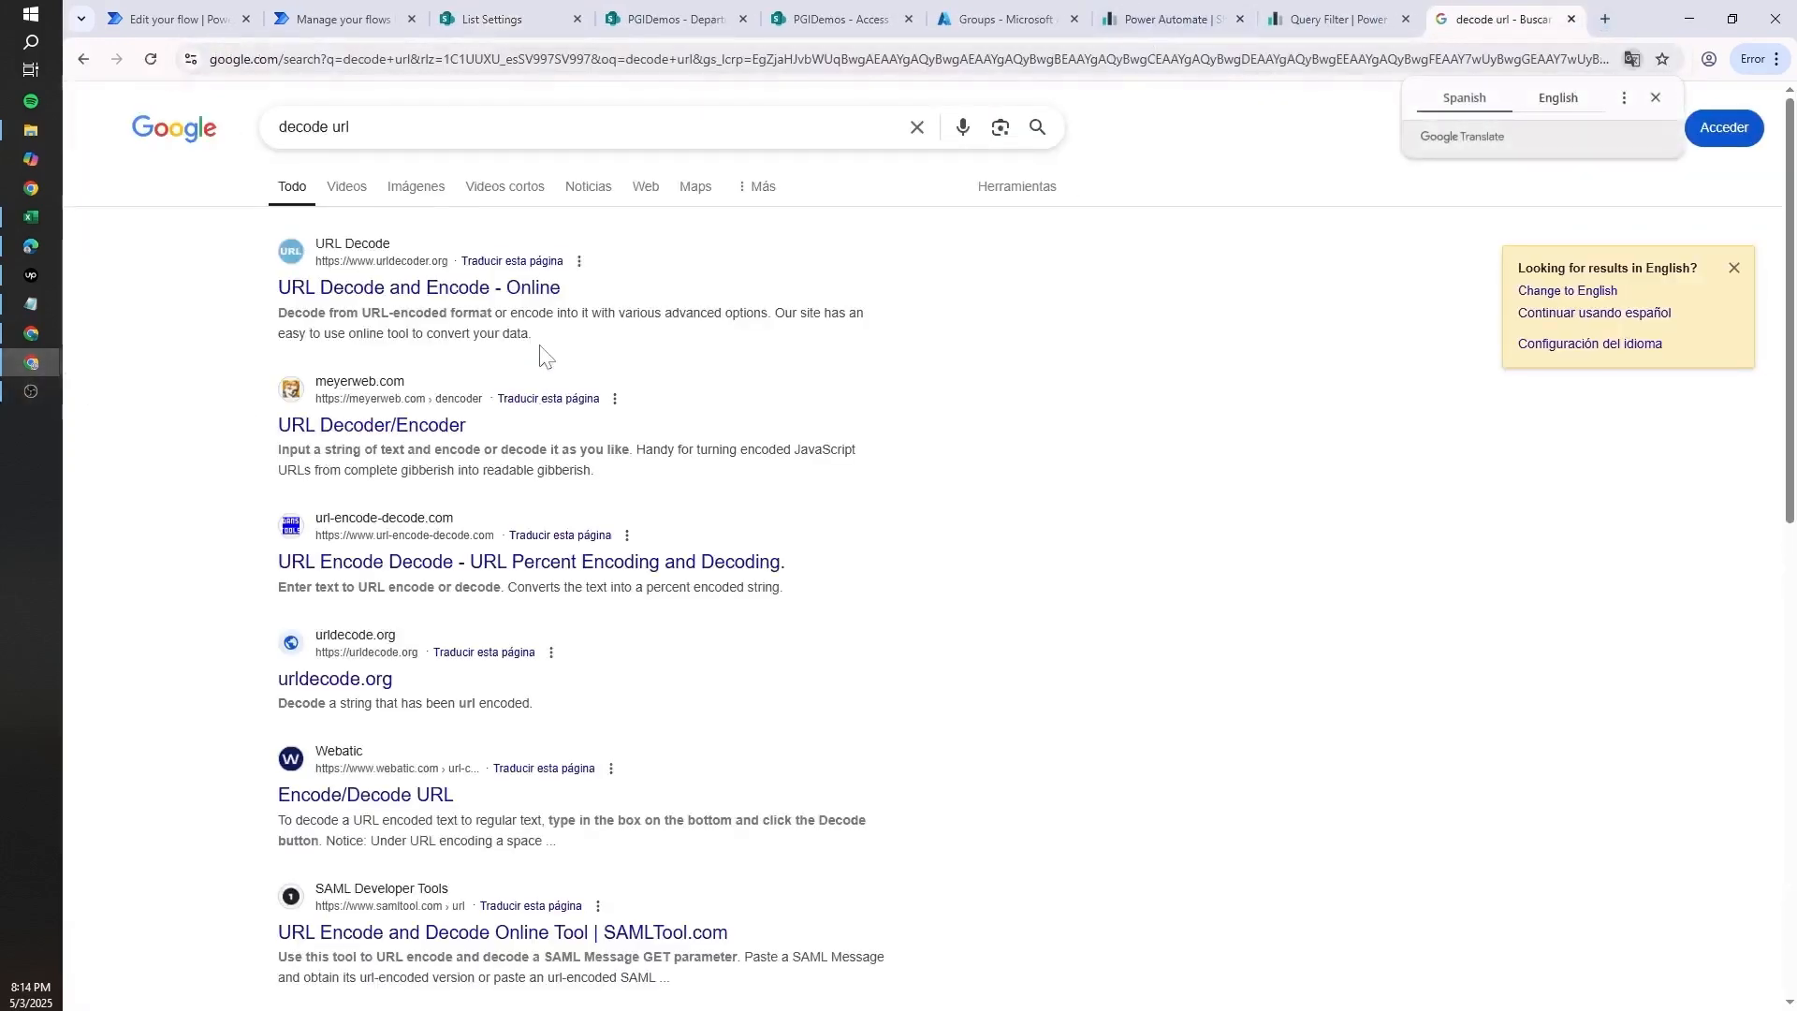
left_click(529, 288)
key("ctrl+v")
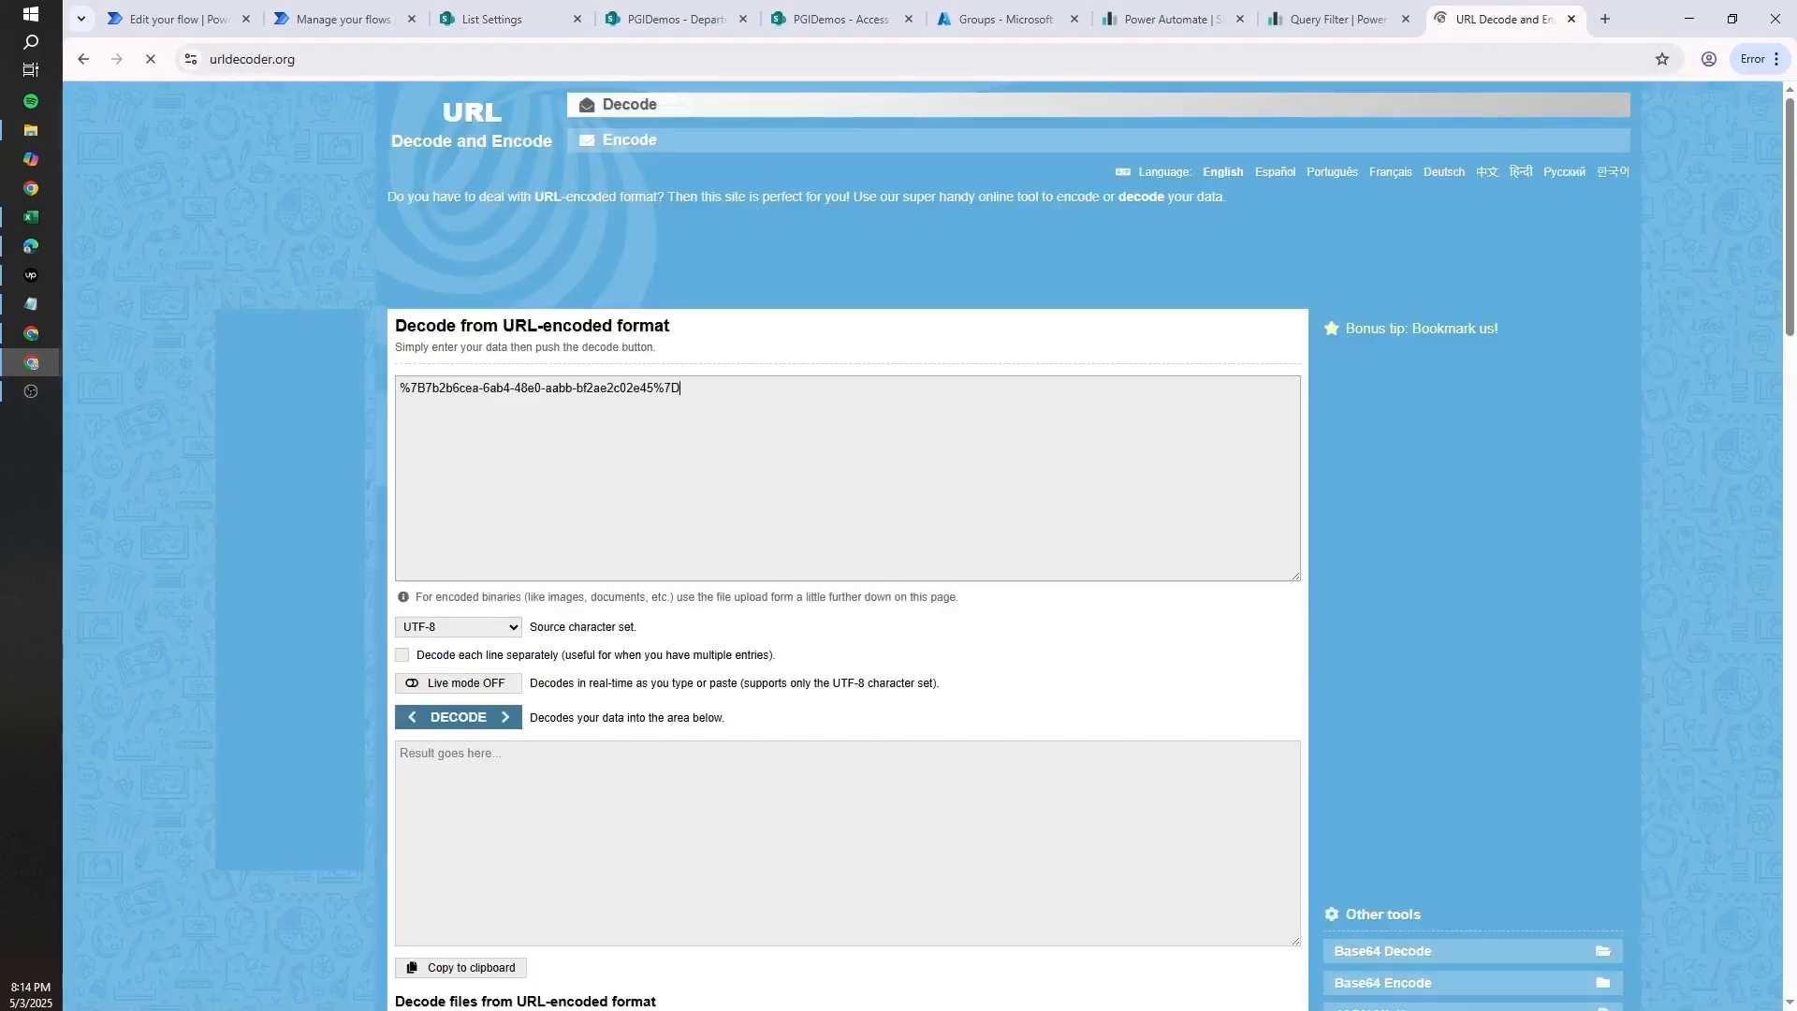
left_click(458, 717)
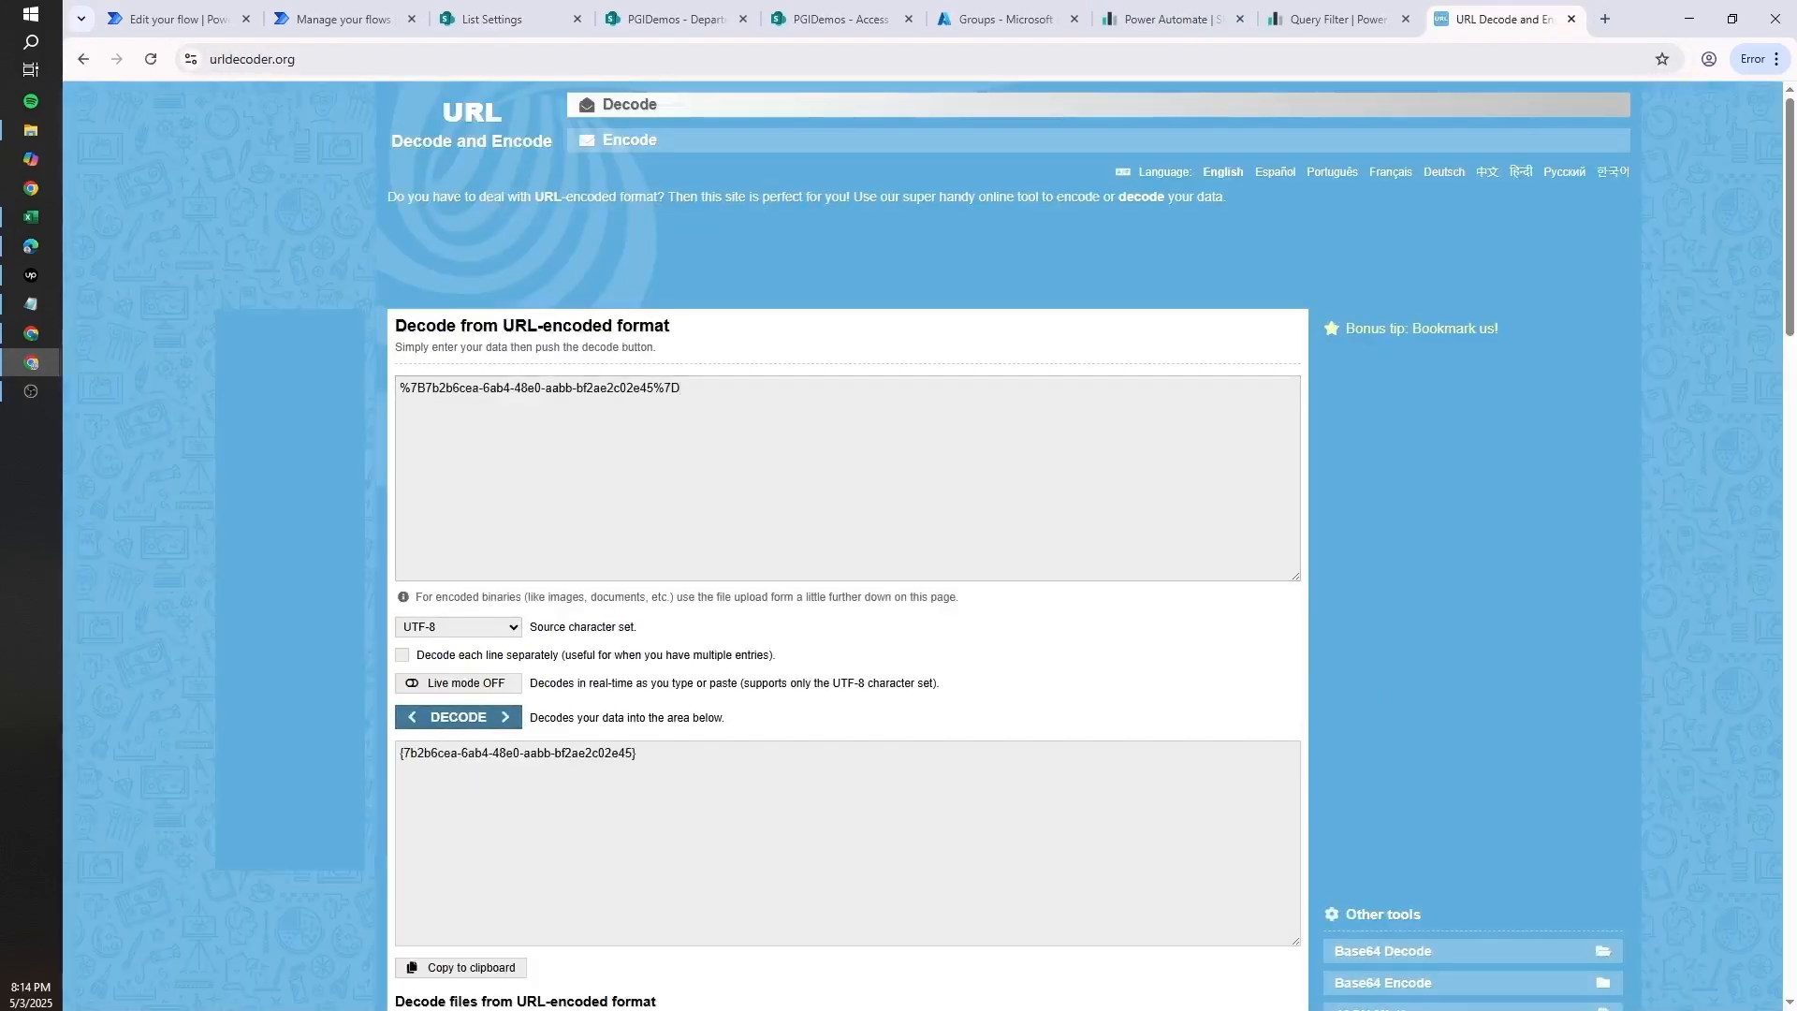
- Copy the decoded list GUID without braces and insert 7b2b6cea-6ab4-48e0-aabb-bf2ae2c02e45 as the Lists value in the flow action's Uri
left_click_drag(401, 754, 626, 756)
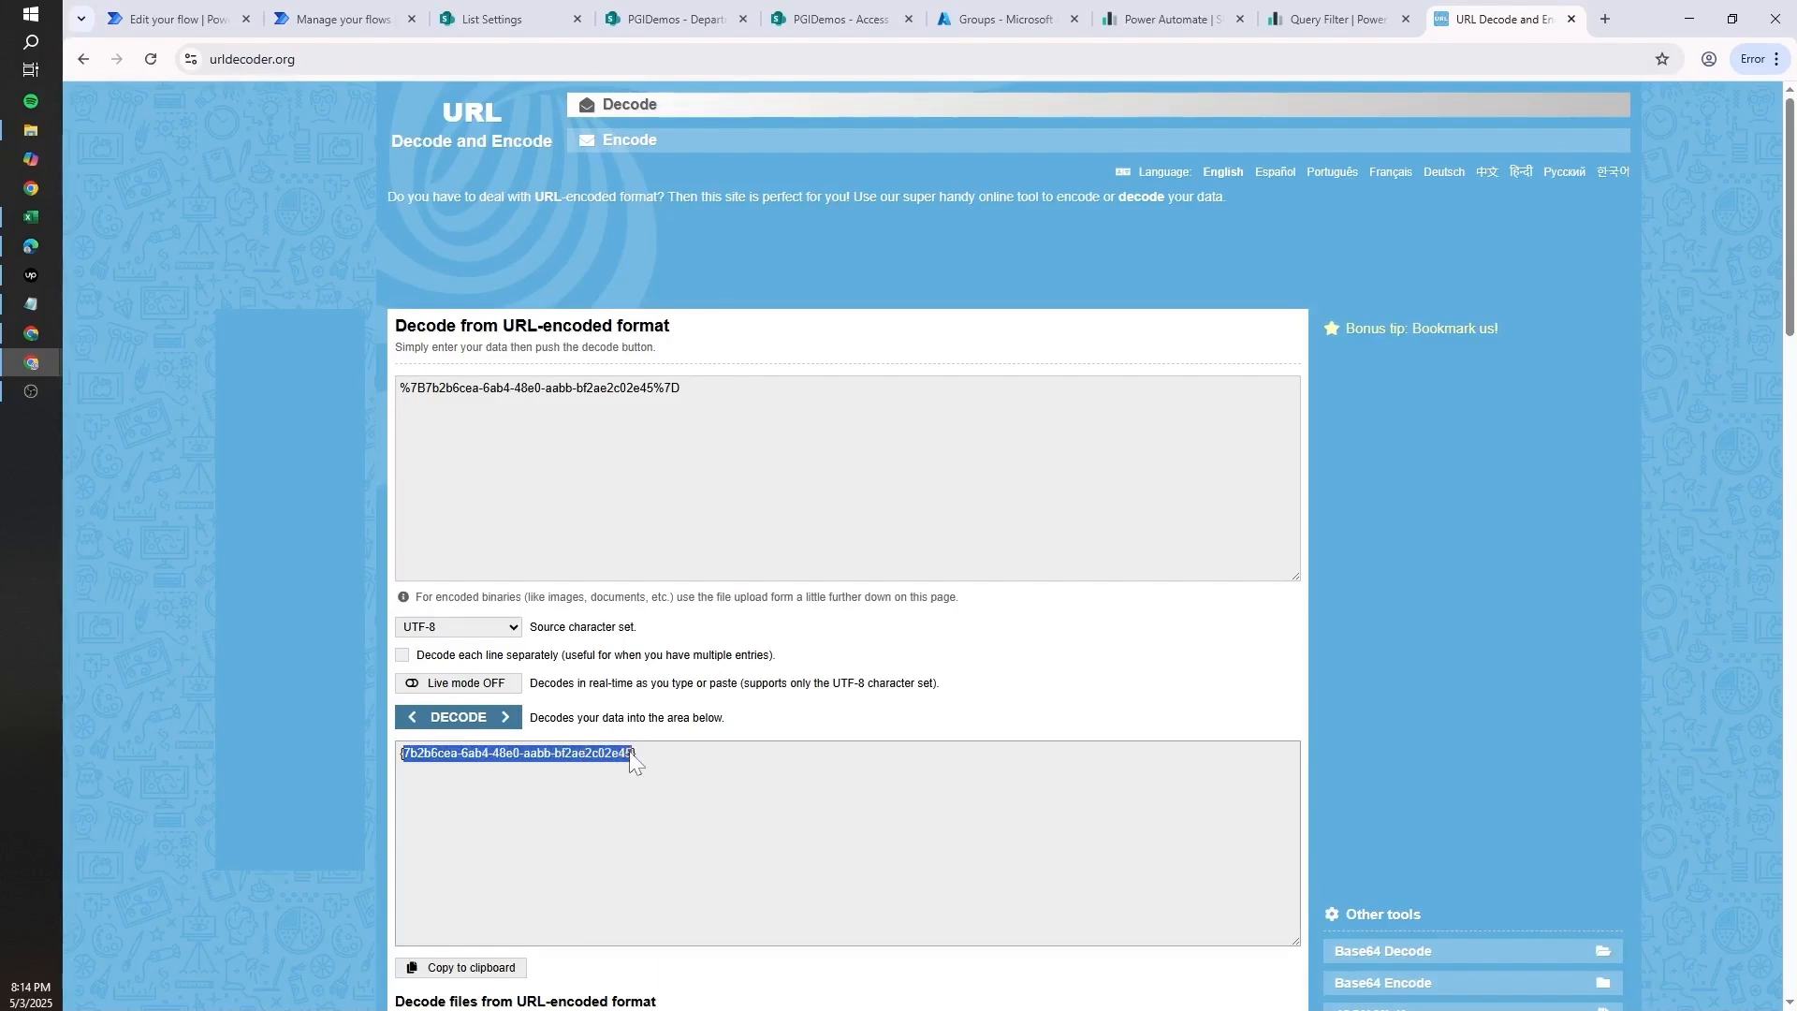
left_click(173, 19)
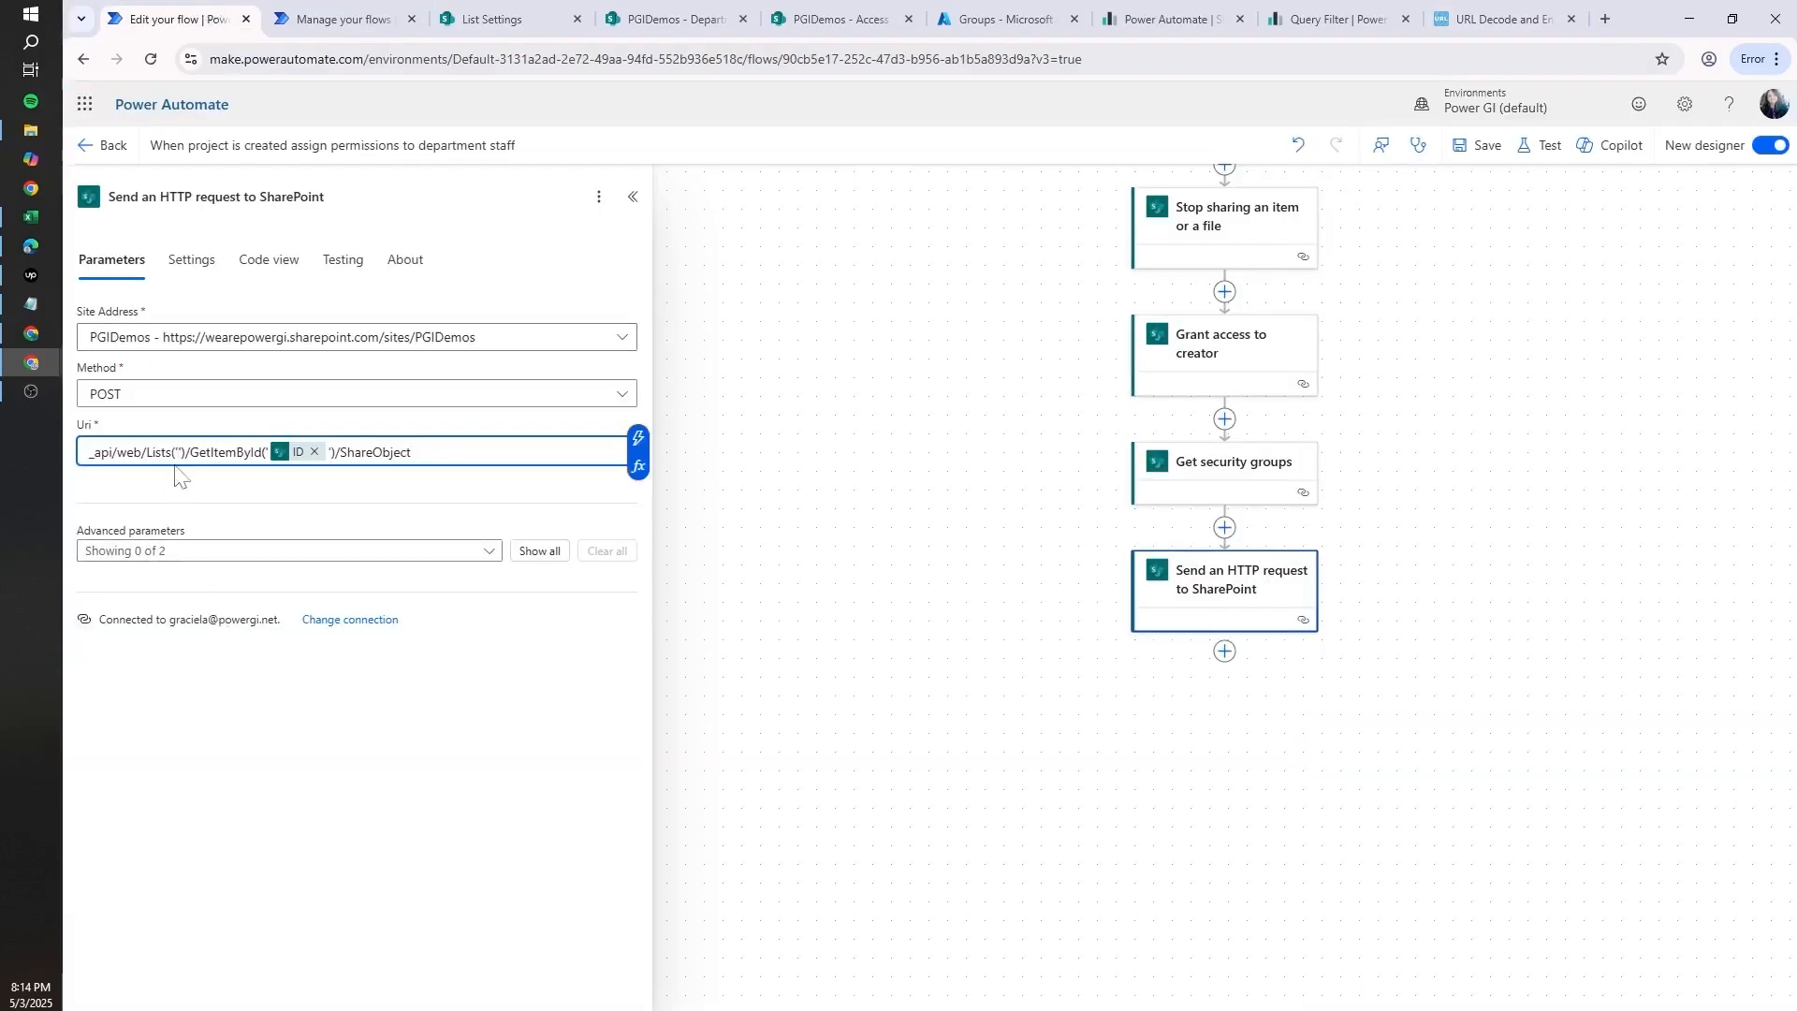
type("7b2b6cea-6ab4-48e0-aabb-bf2ae2c02e45")
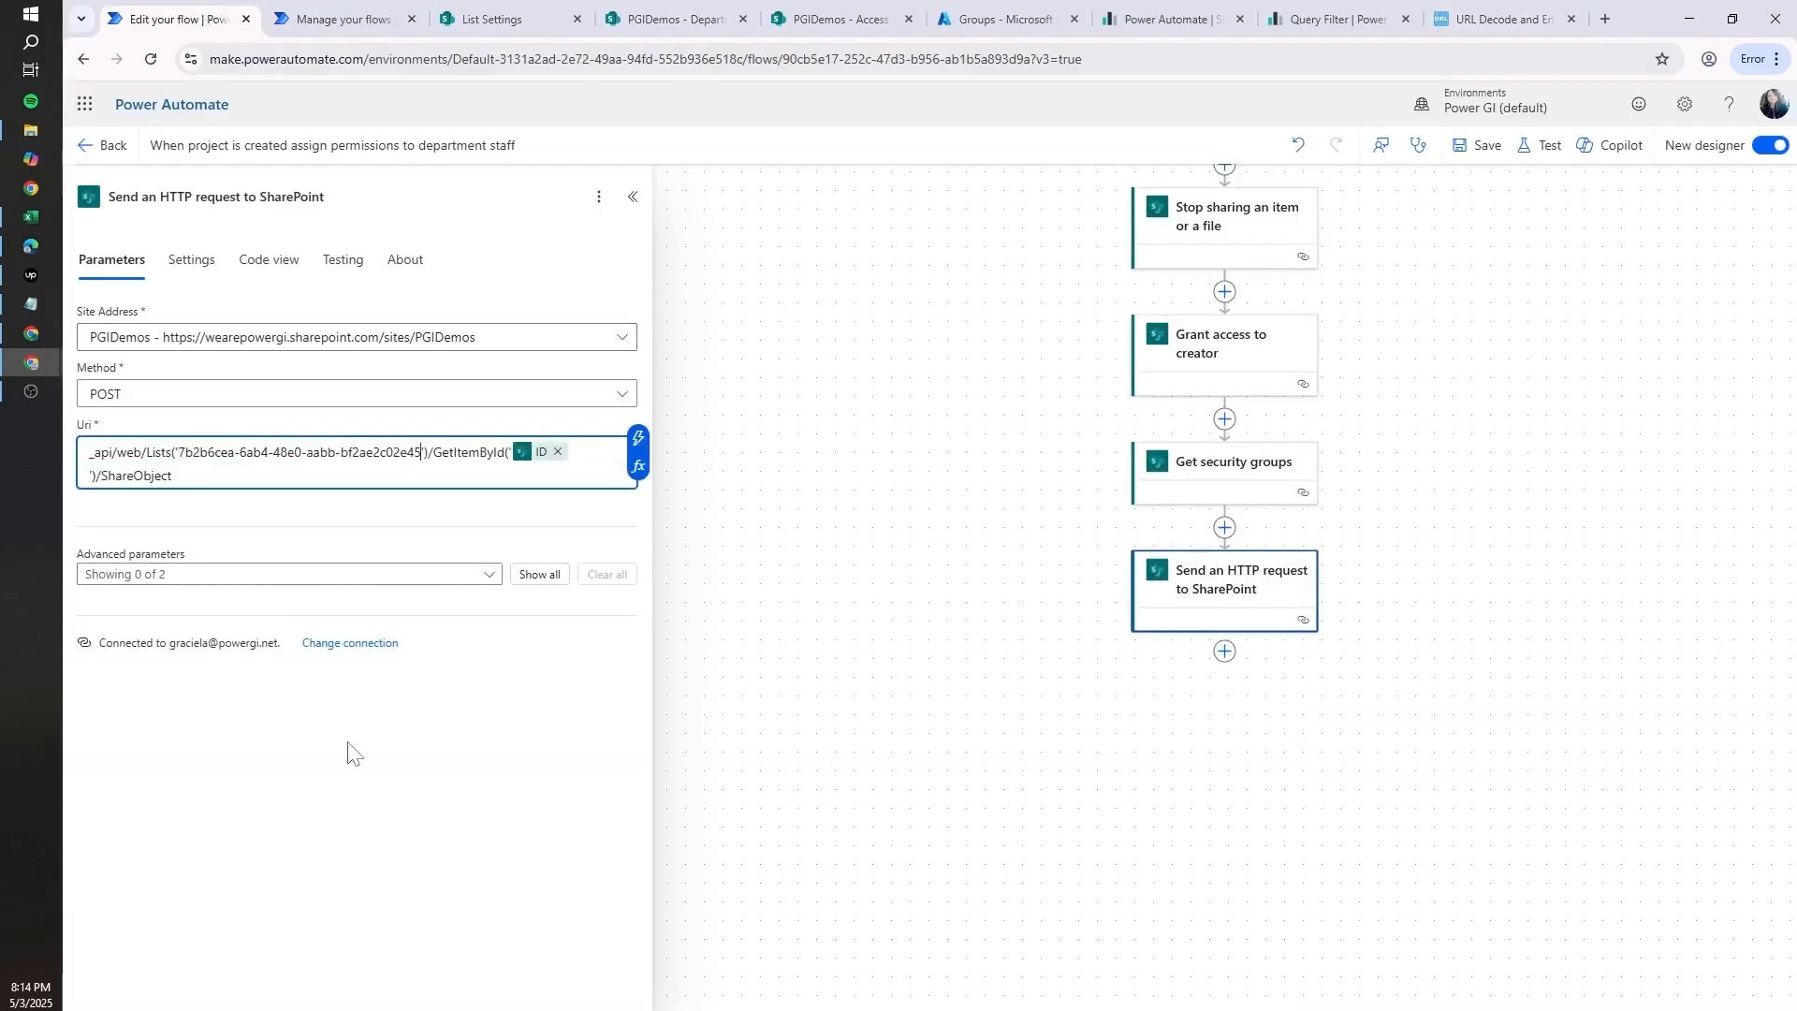
- Add the optional Body parameter to the Send an HTTP request to SharePoint action
left_click(447, 584)
left_click(113, 636)
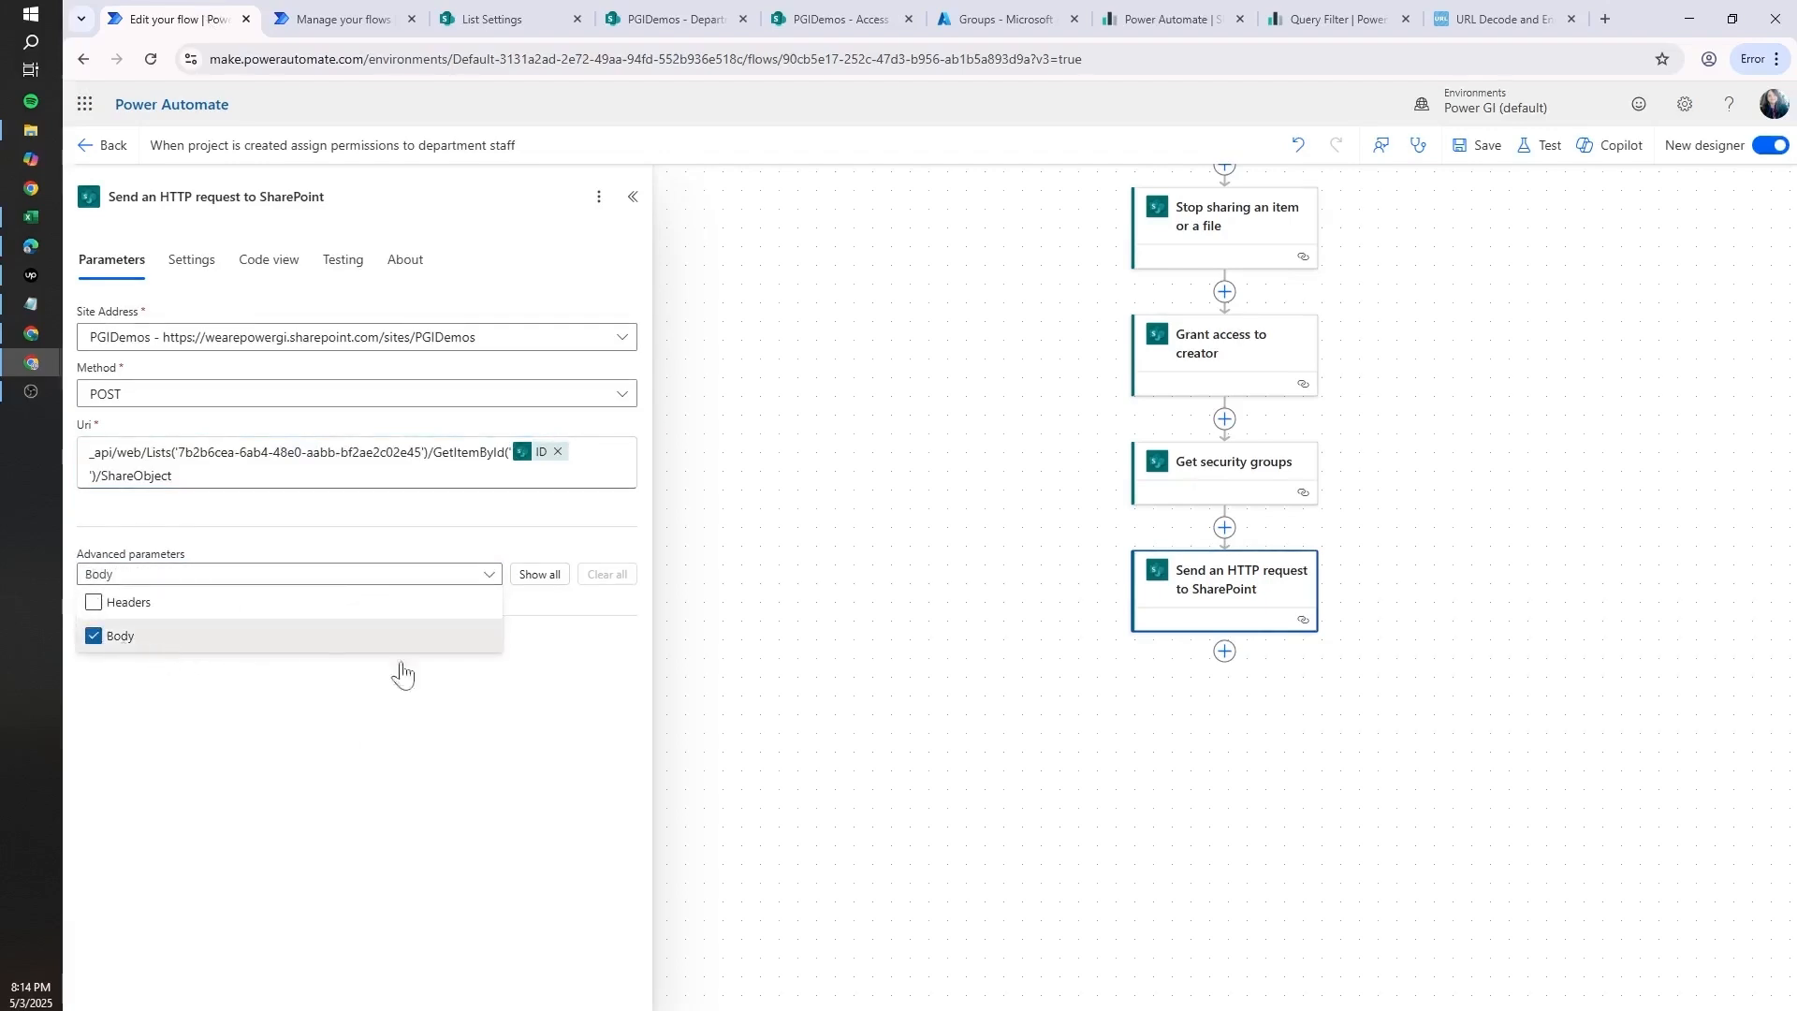
left_click(529, 749)
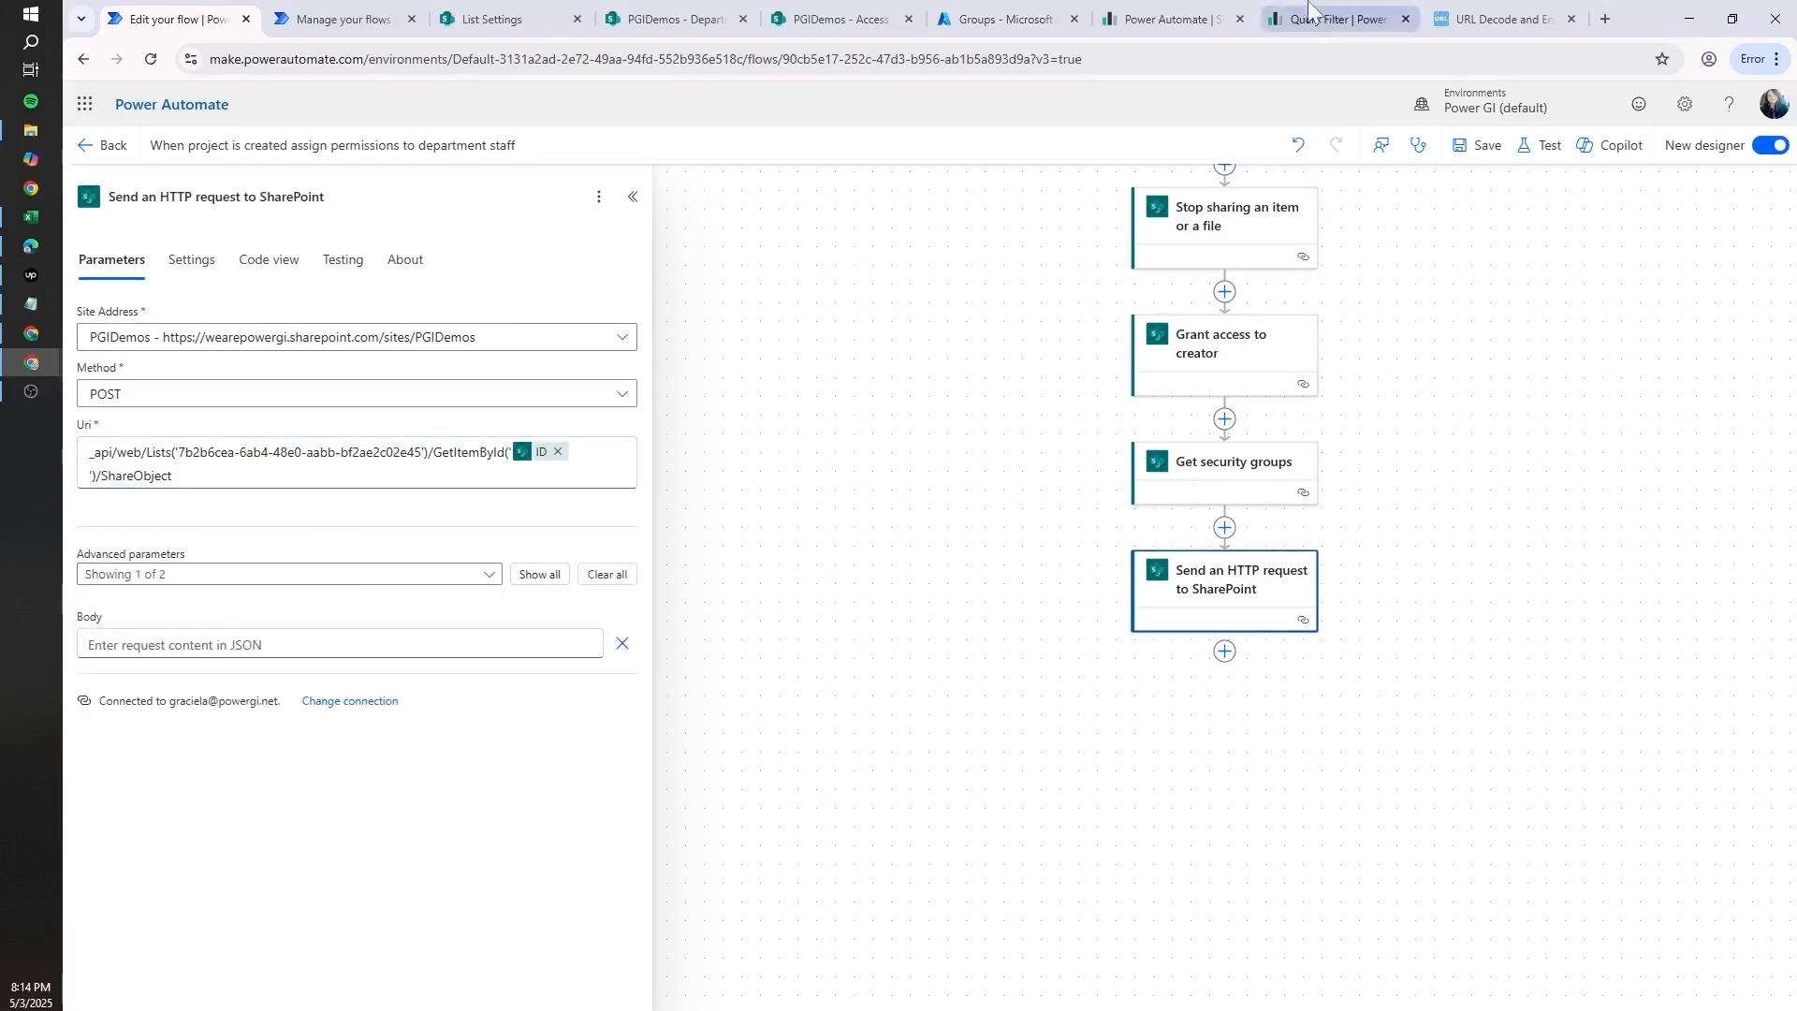
- Copy the JSON body template from the powergi.net article's Security Groups section and paste it into the flow action's Body
left_click(1217, 8)
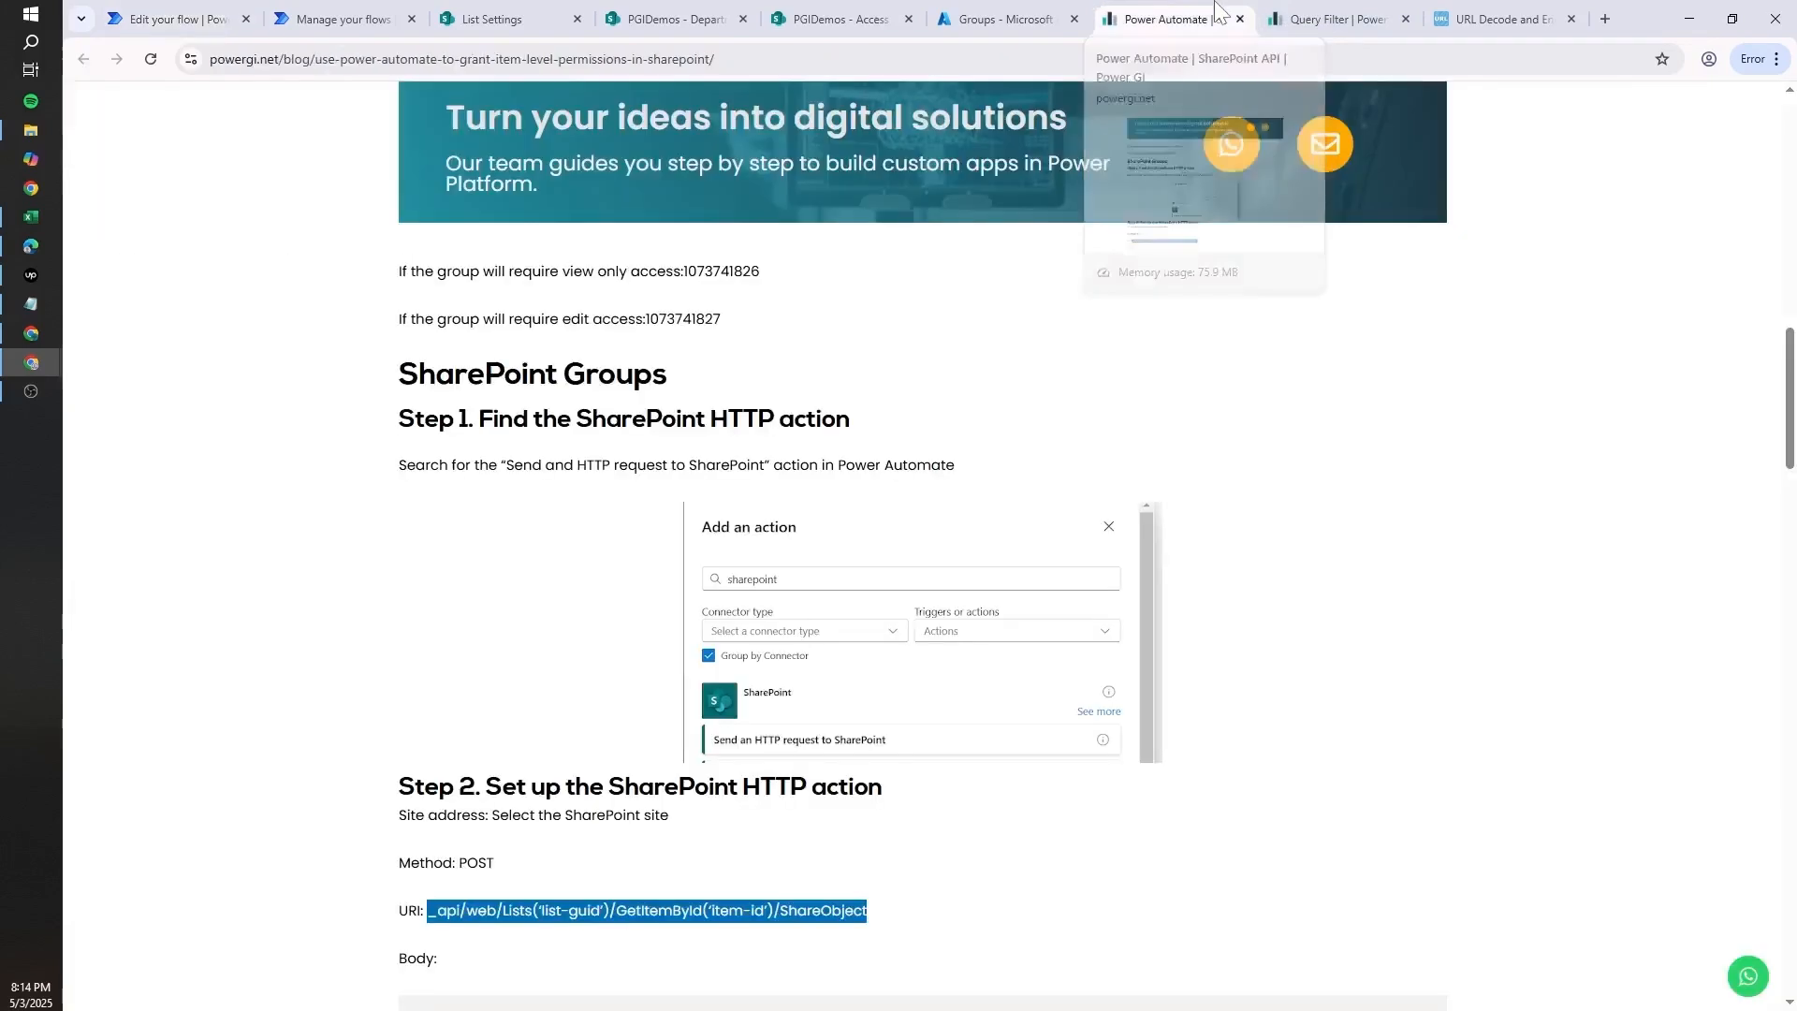
left_click_drag(1789, 456, 1790, 292)
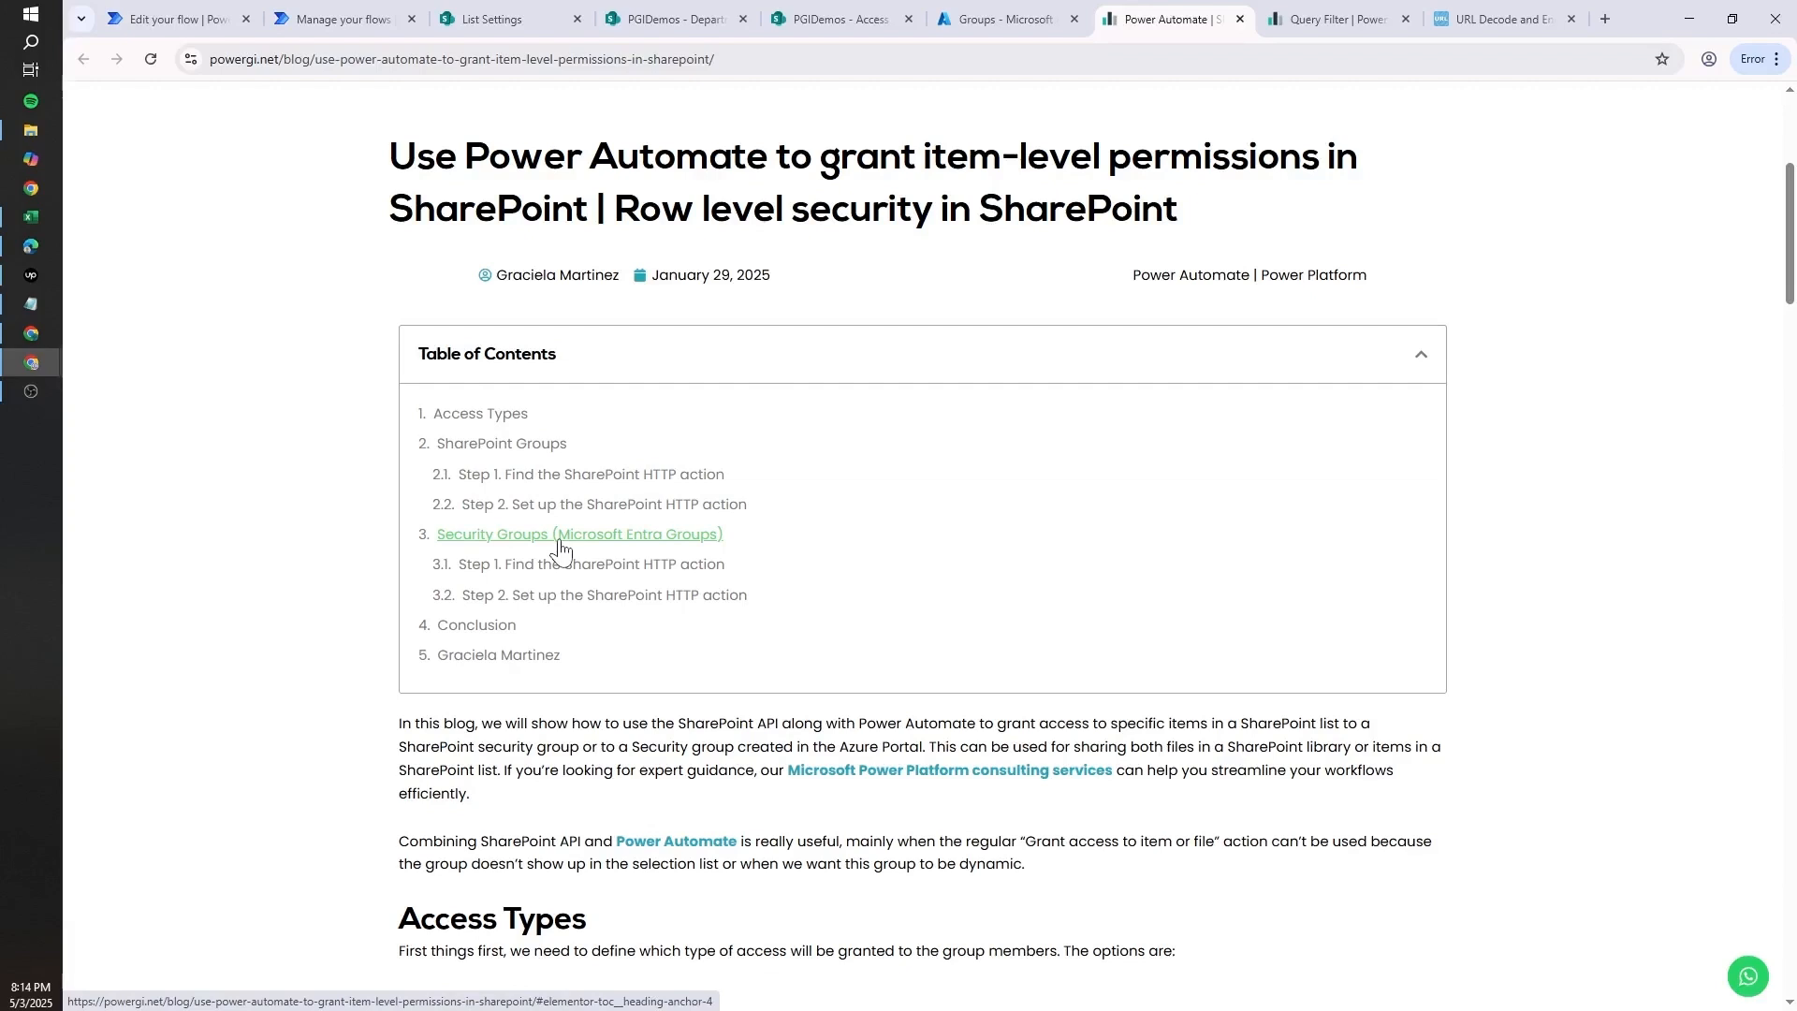
left_click_drag(1781, 265, 1792, 533)
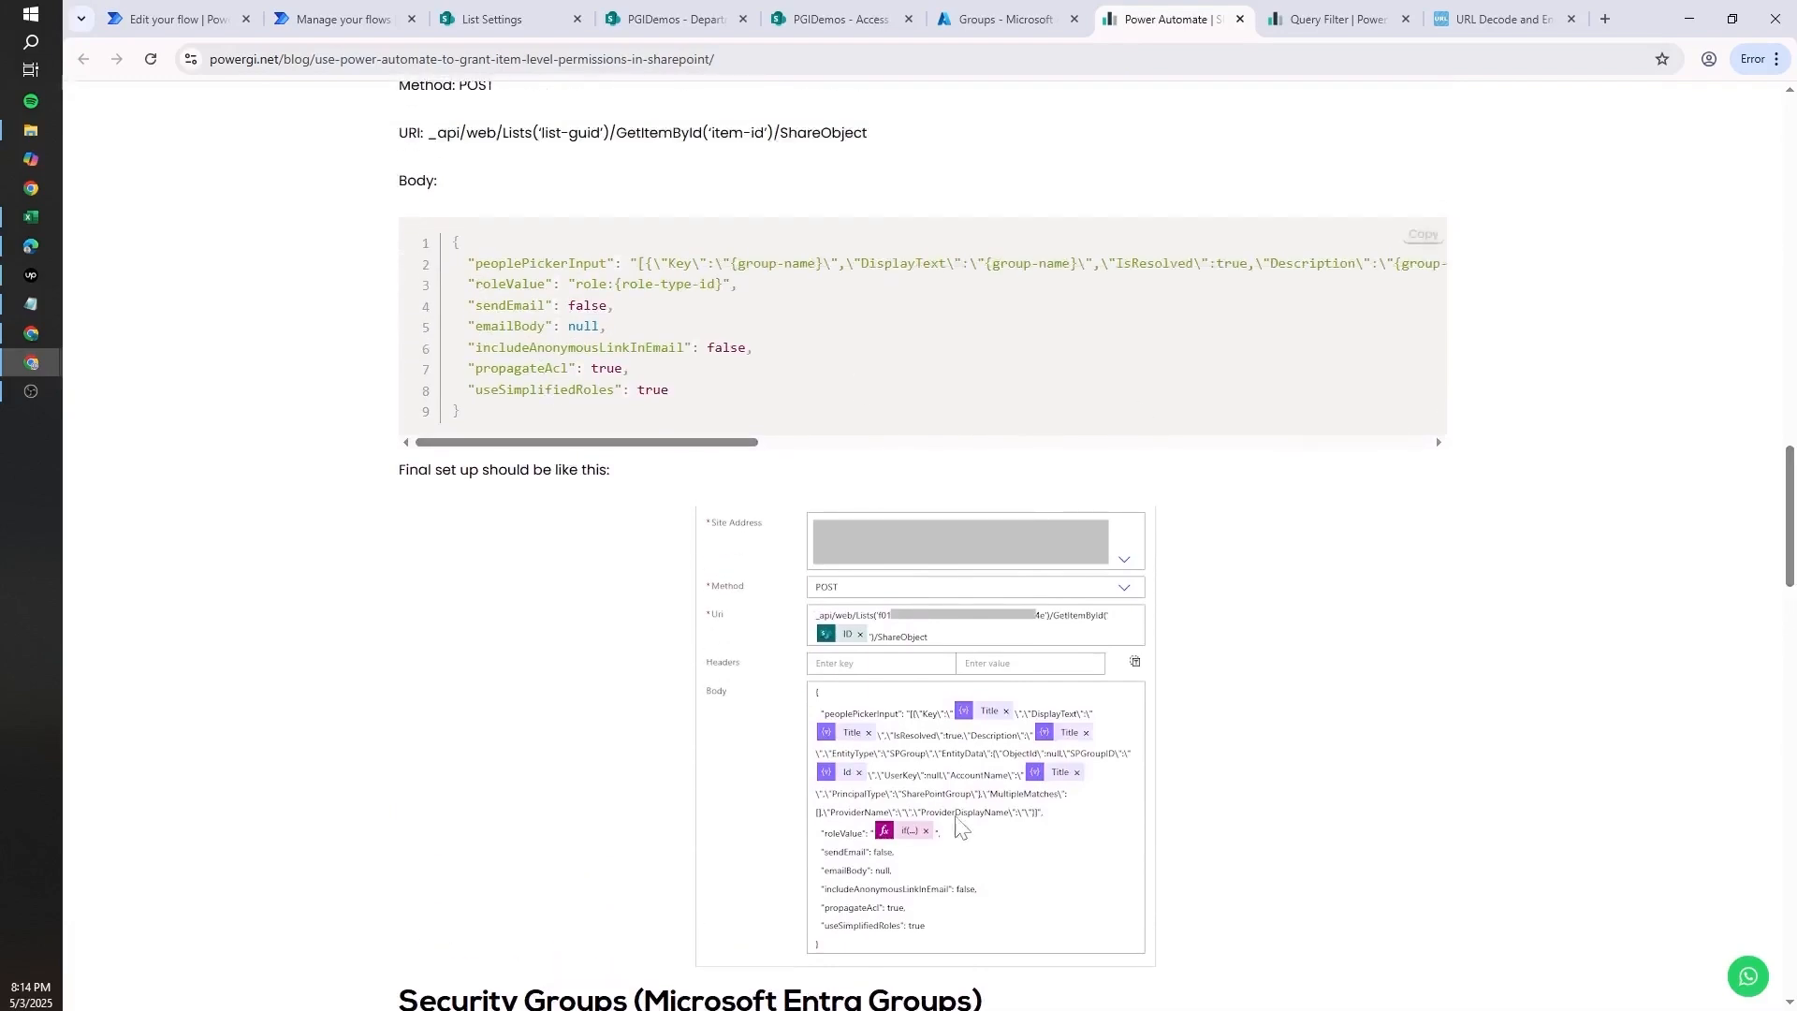
left_click(195, 19)
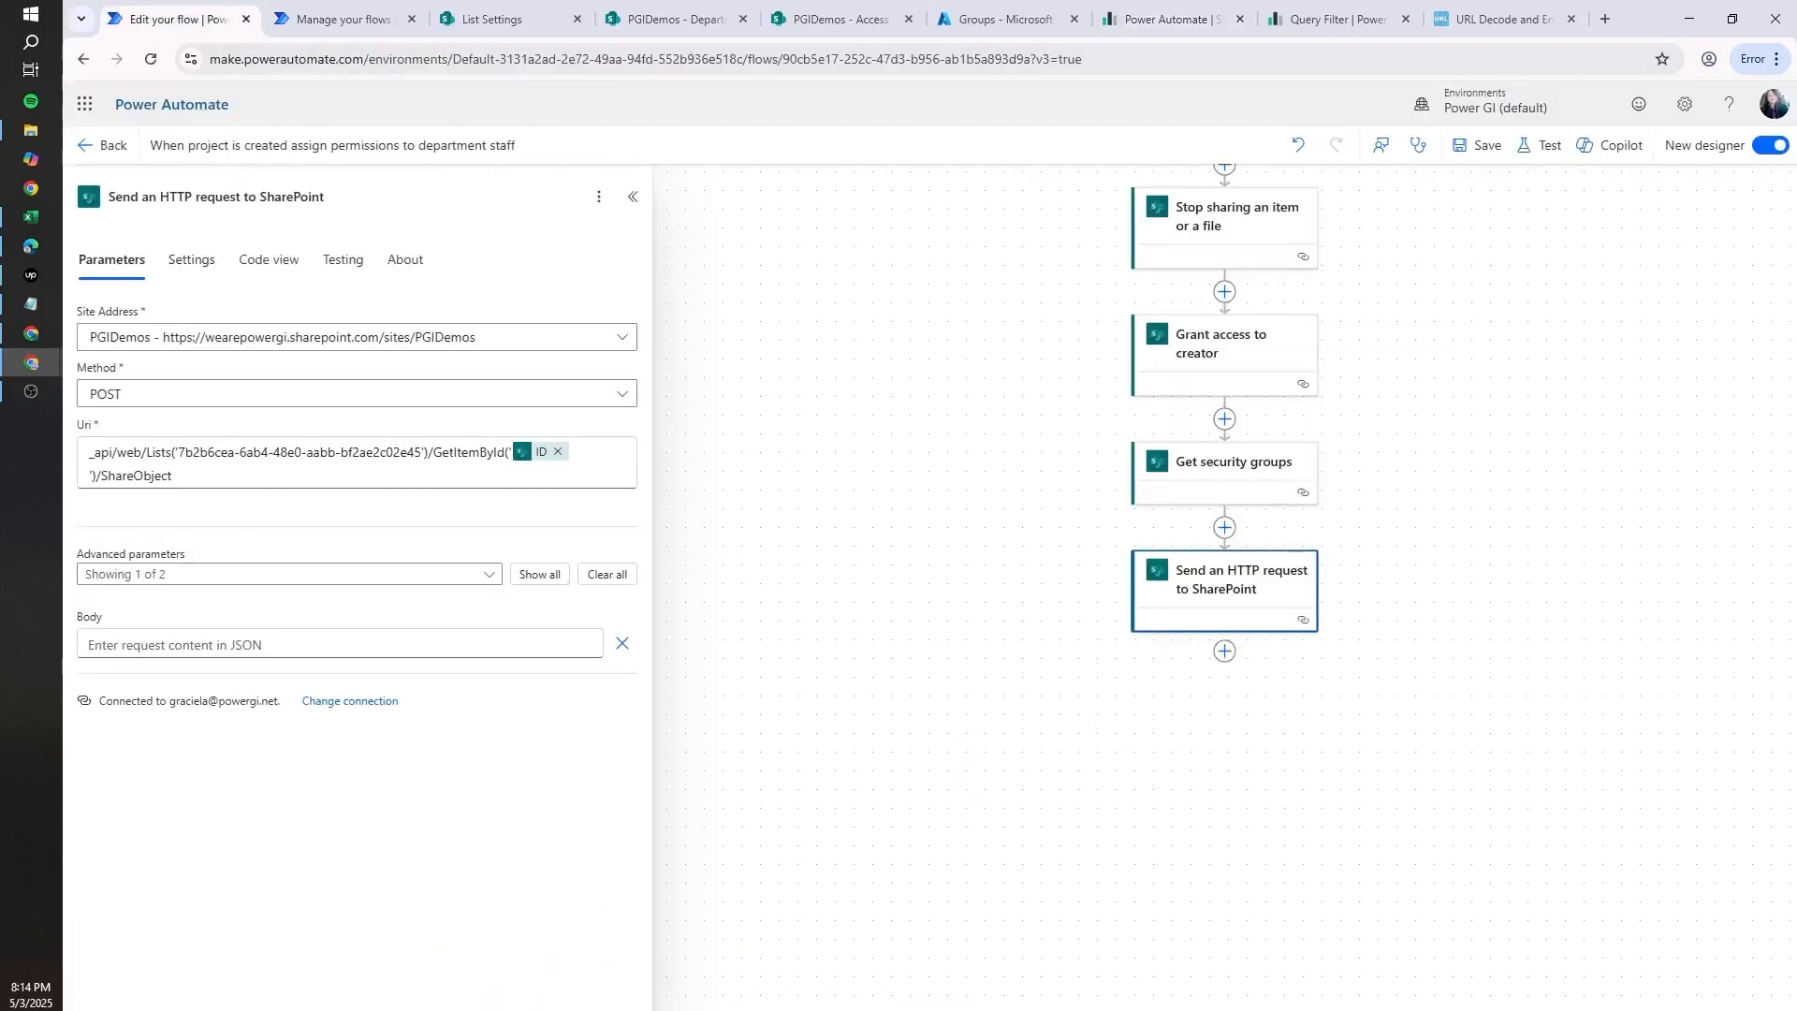
left_click(1174, 19)
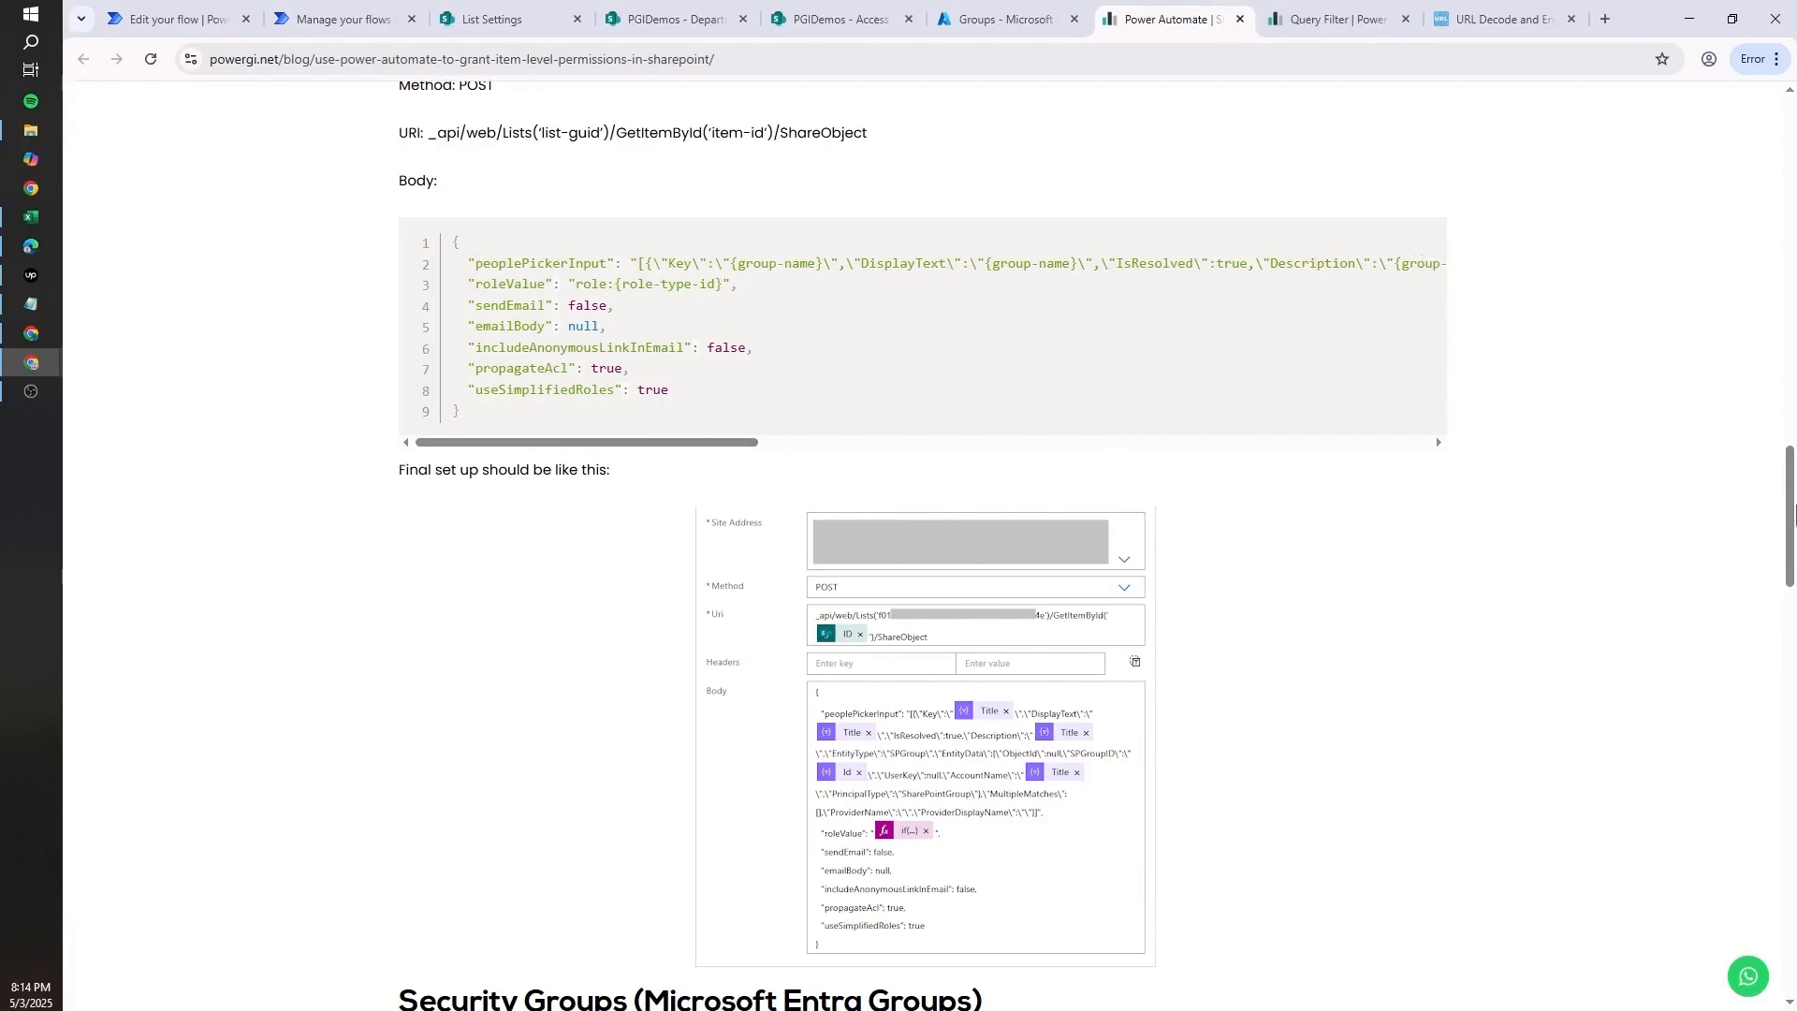
left_click_drag(1789, 510, 1790, 690)
left_click(1423, 447)
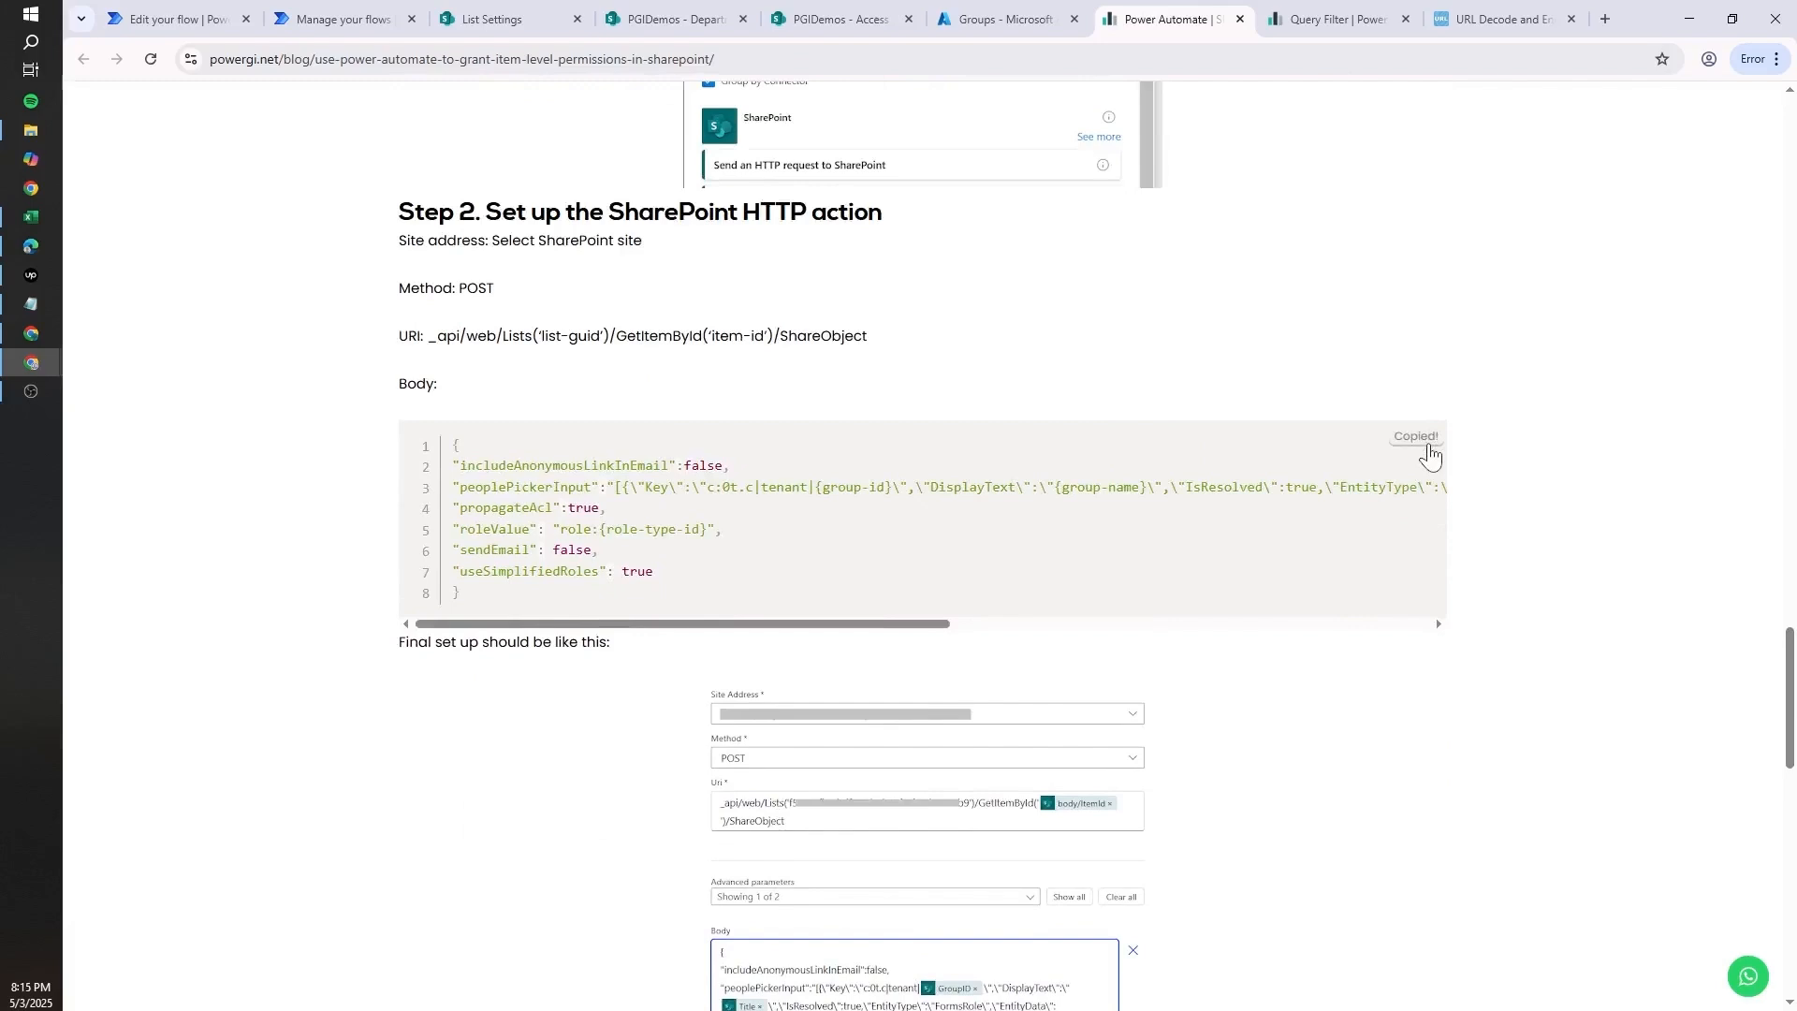
left_click(178, 18)
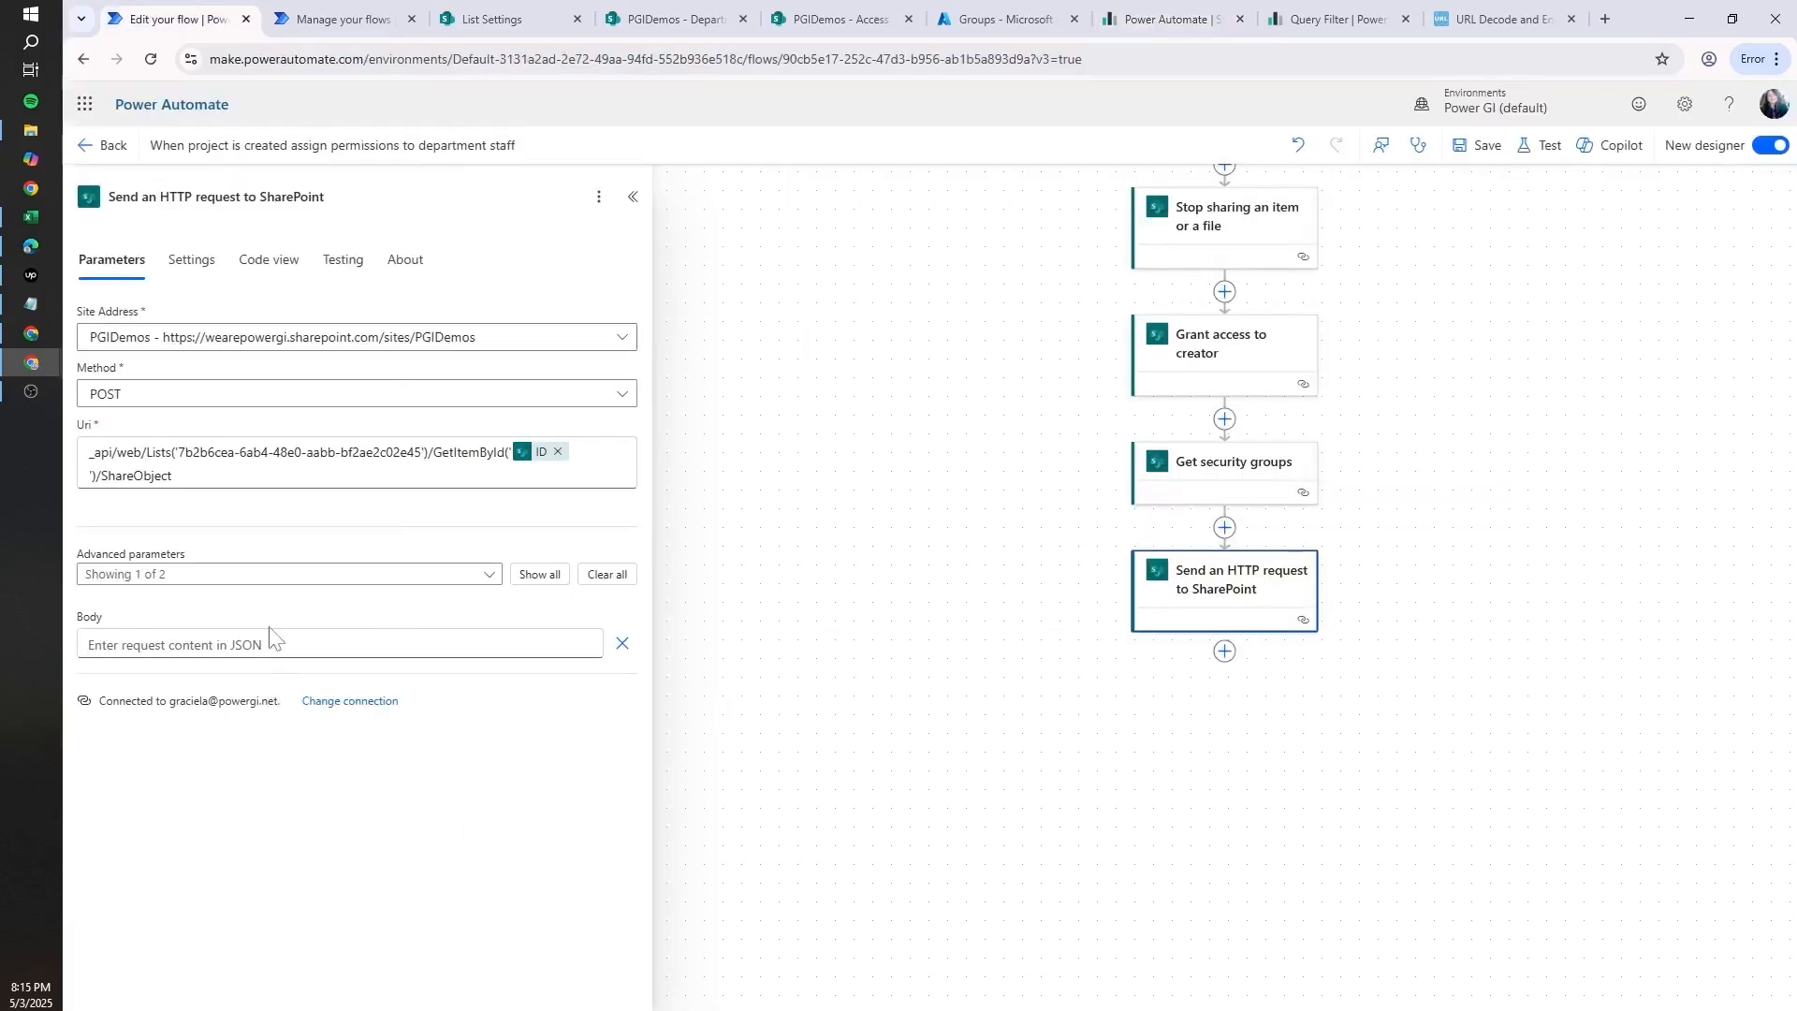
left_click(276, 642)
key("ctrl+v")
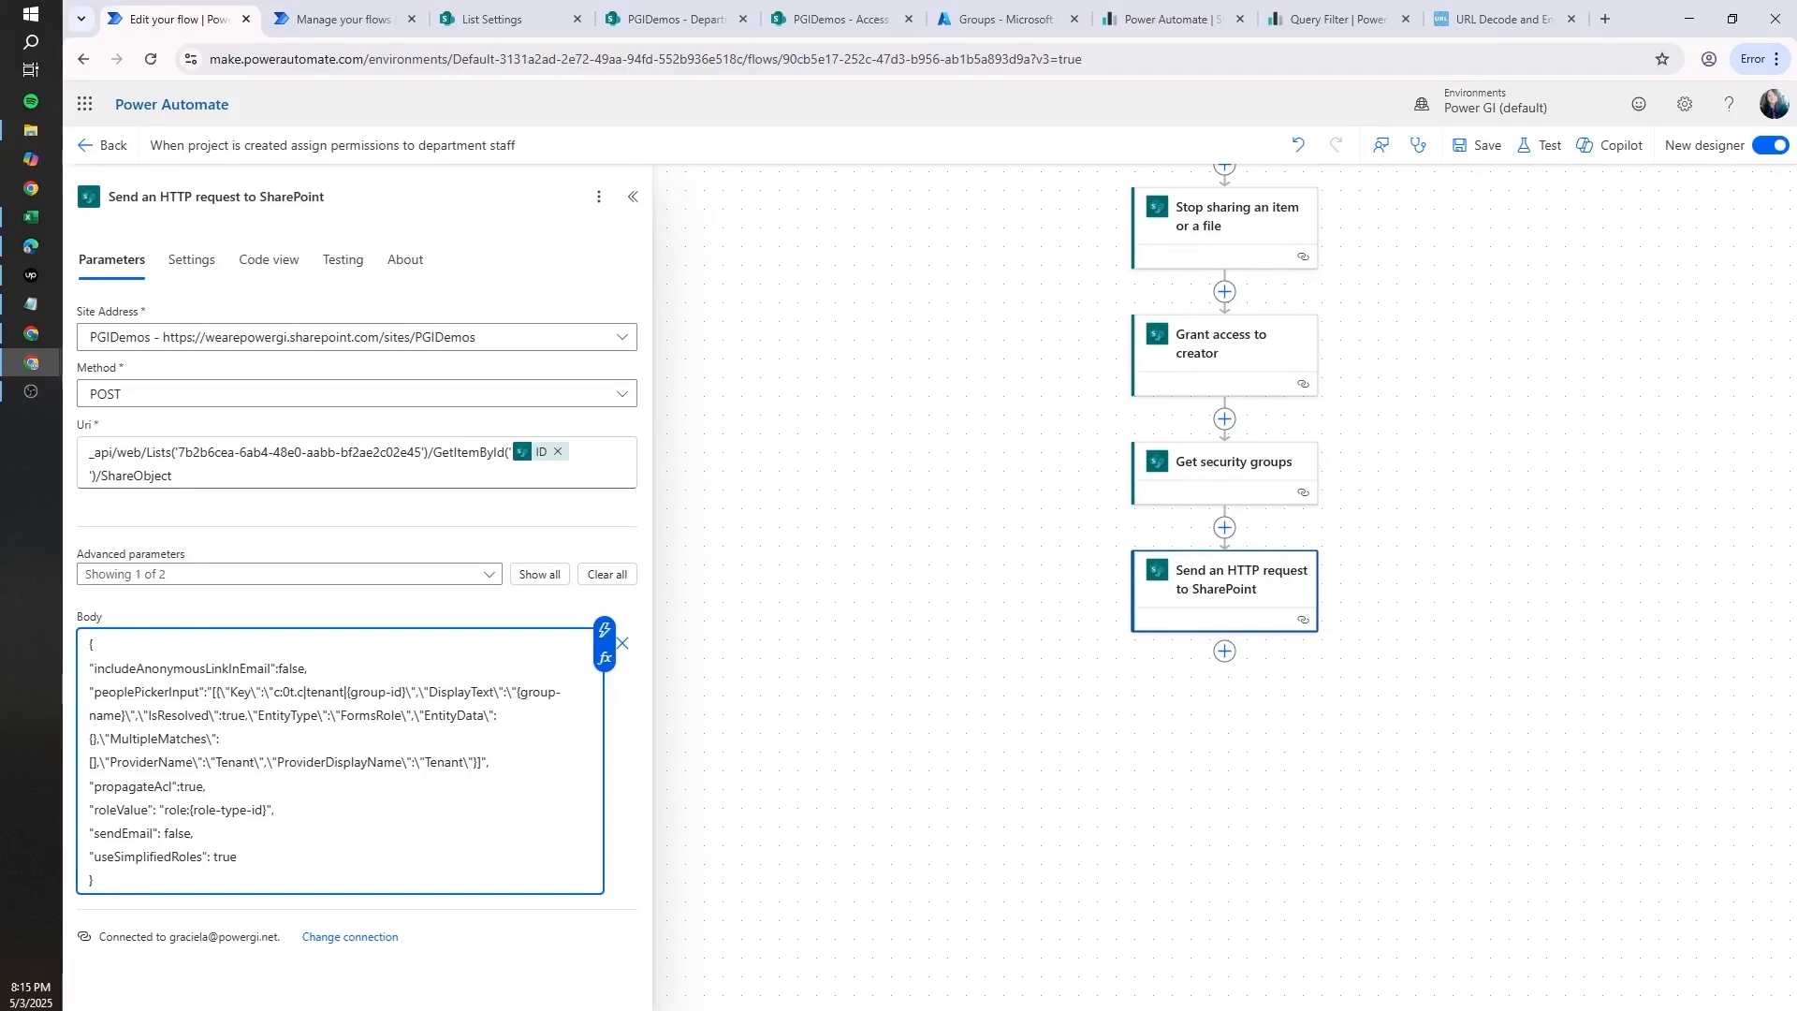
- Replace the {group-id} placeholder in the Body with the Group_Id value from Get security groups
left_click_drag(94, 809, 67, 839)
left_click(147, 833)
double_click(169, 832)
left_click(194, 833)
left_click_drag(346, 691, 406, 692)
key("BackSpace")
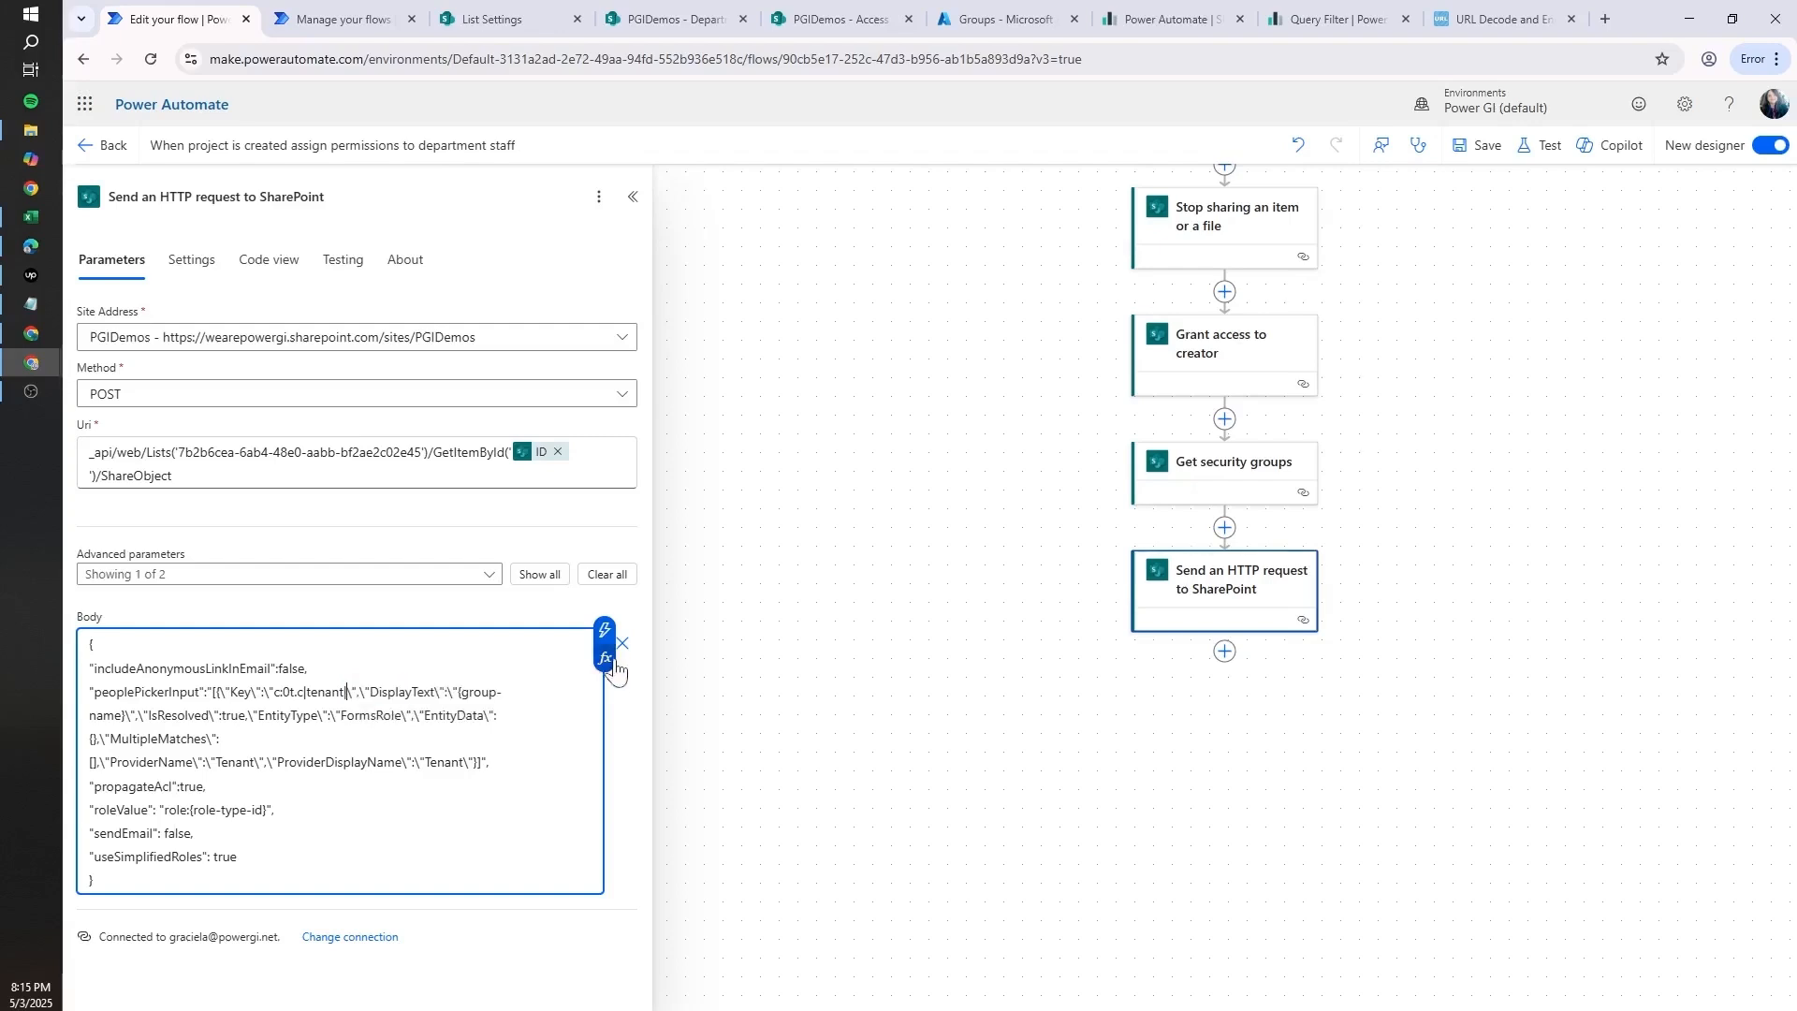
left_click(608, 632)
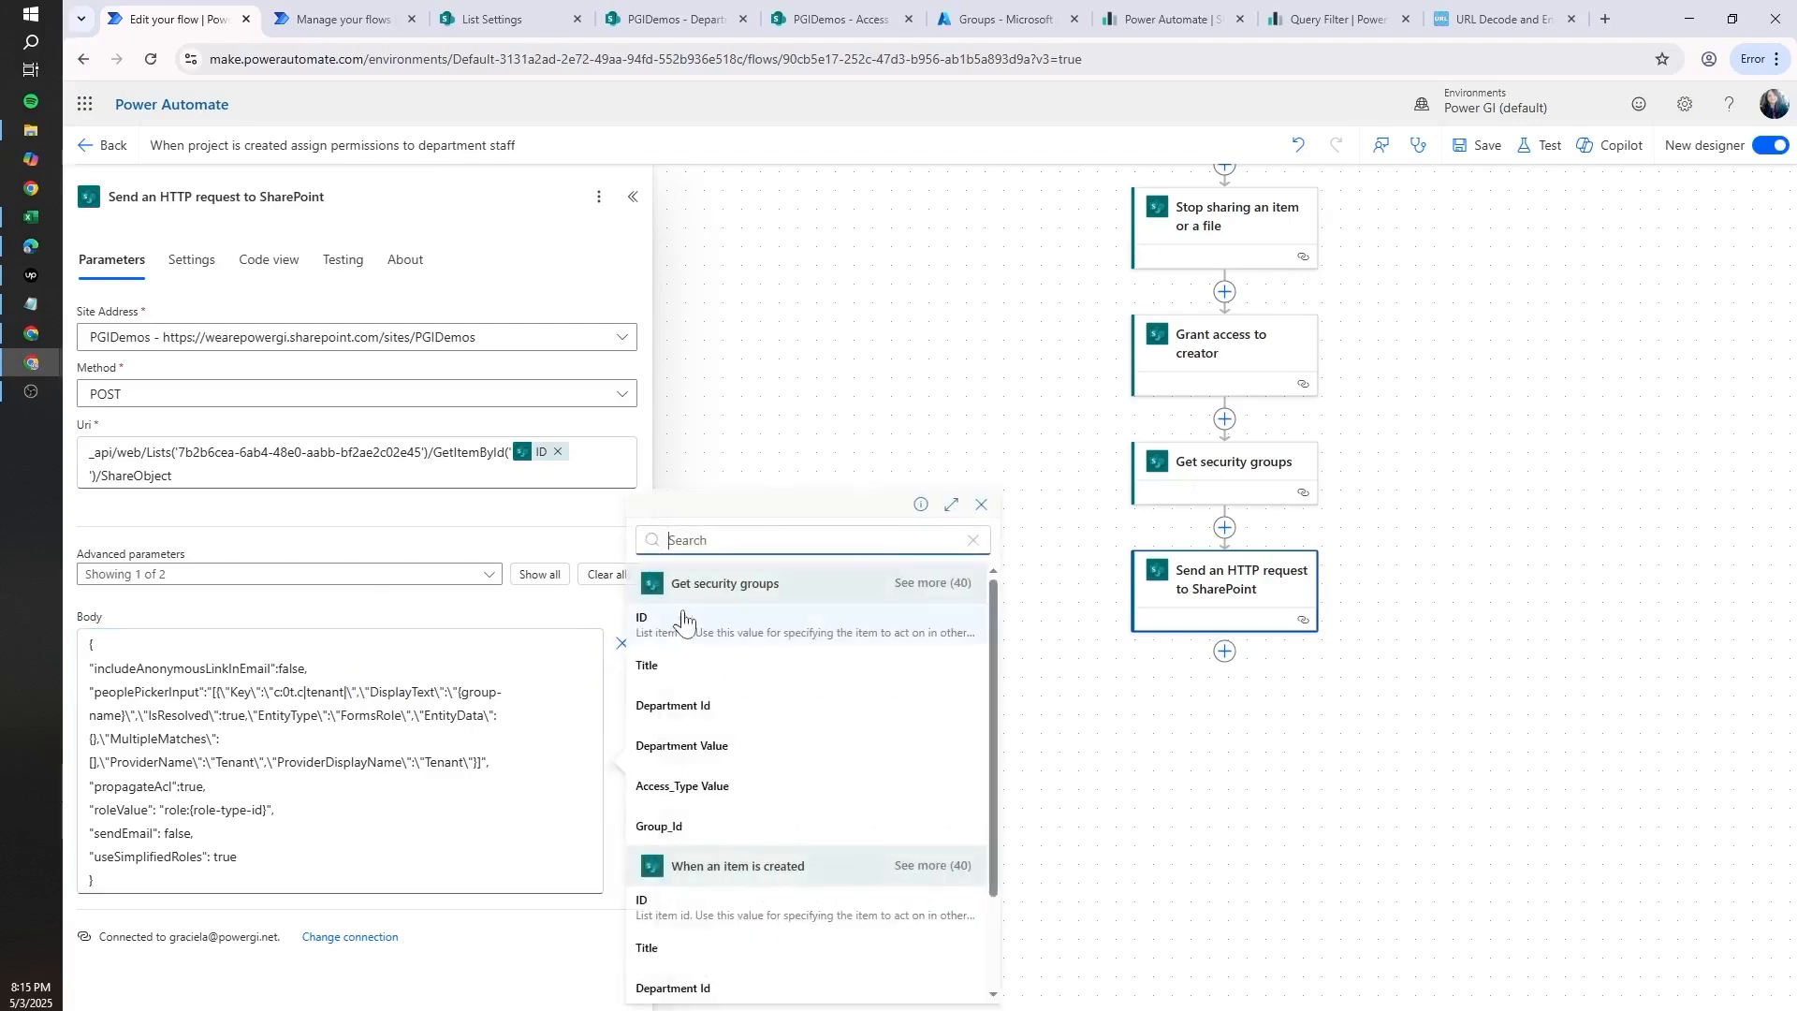
type("grou")
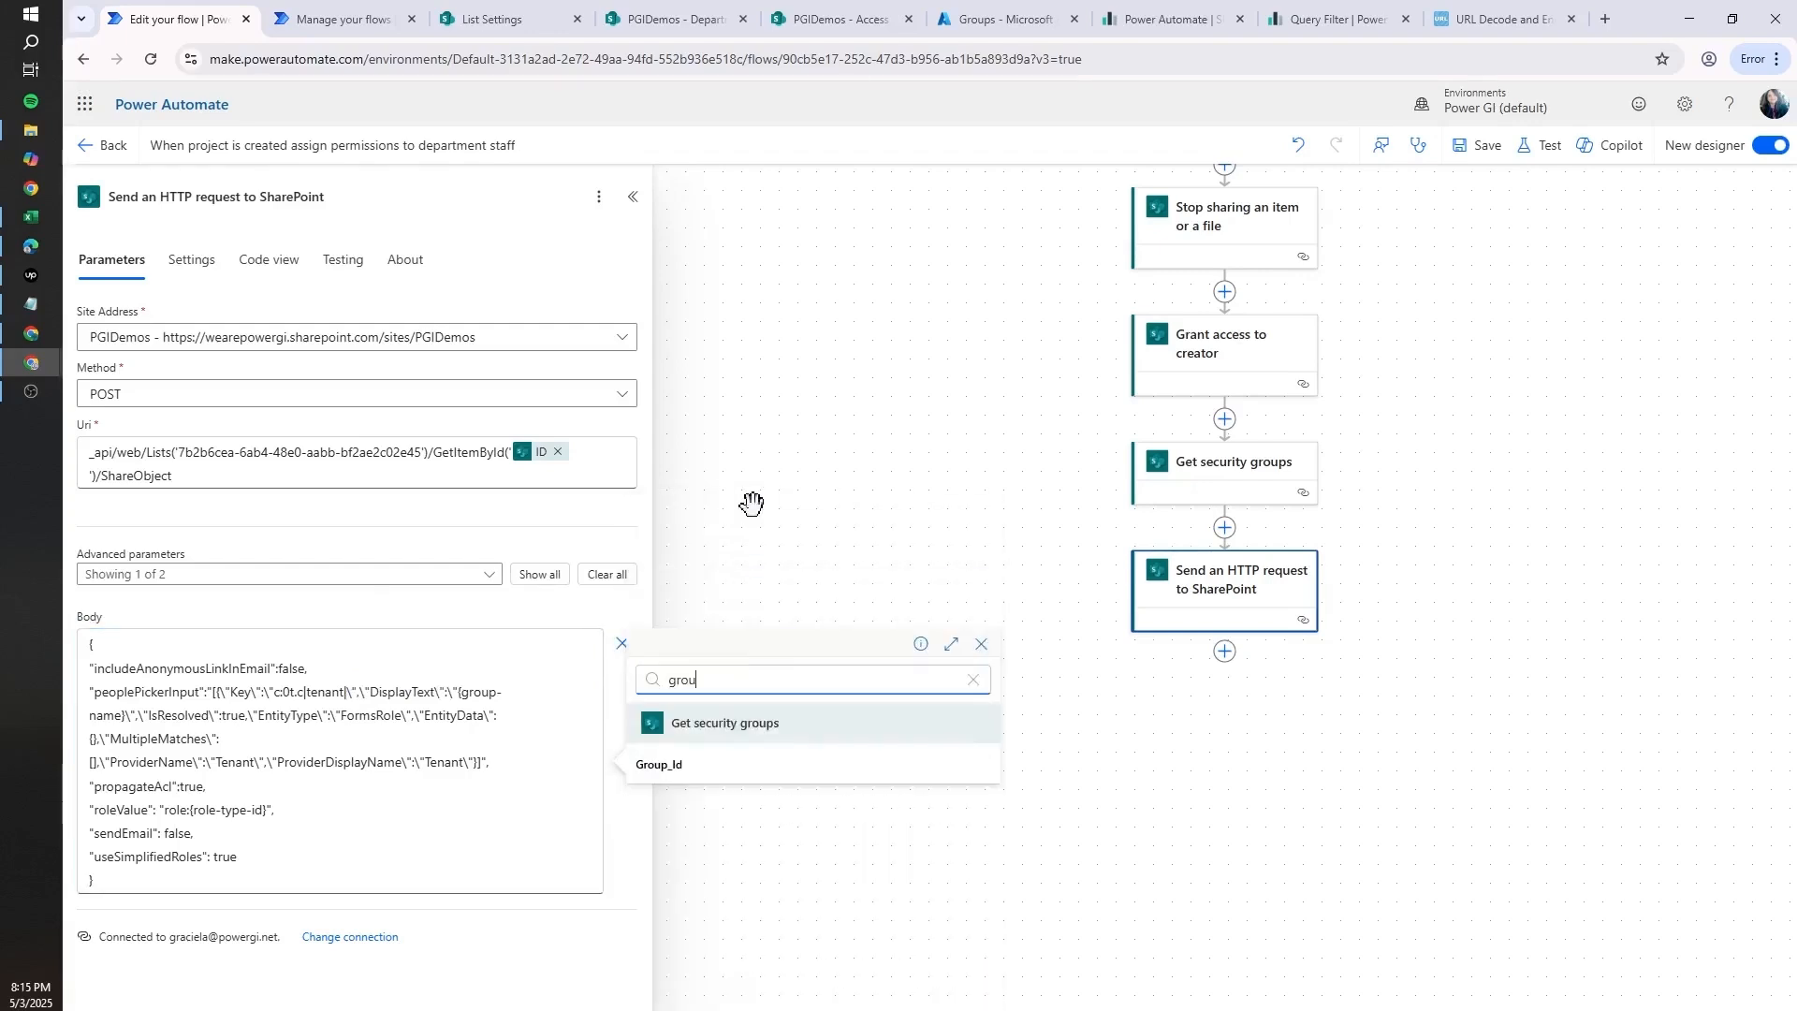
left_click(710, 765)
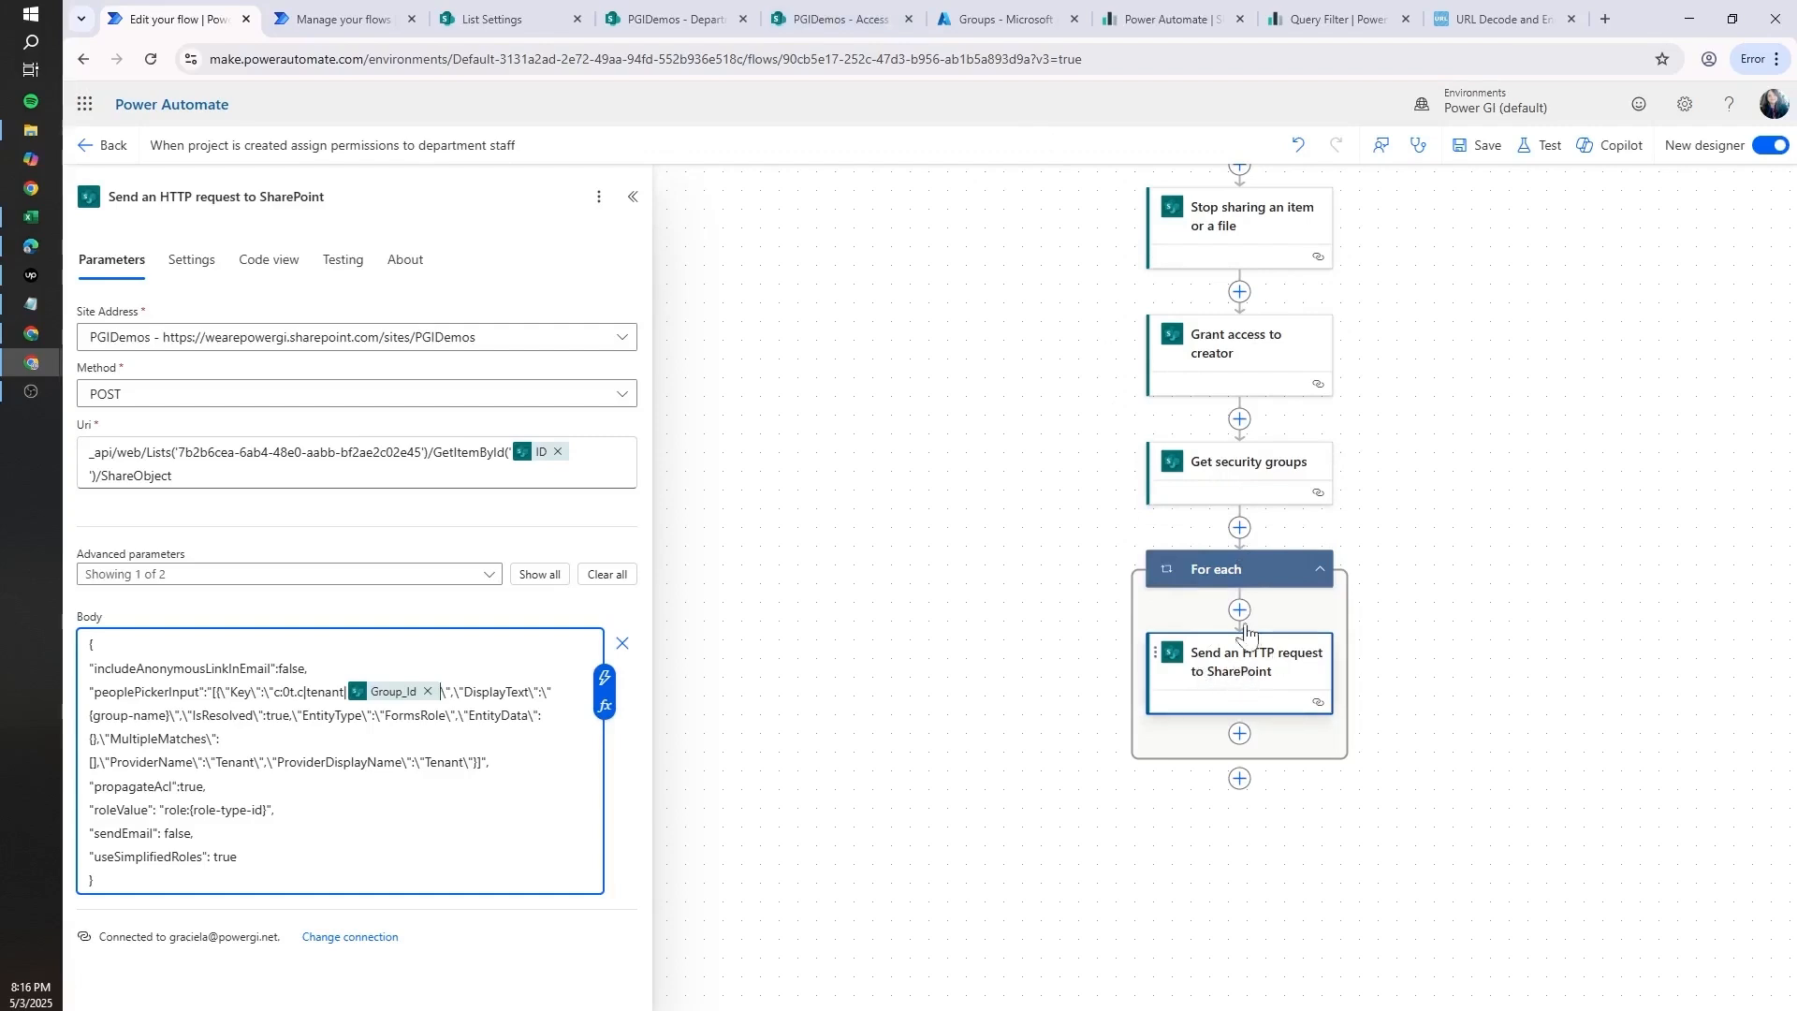
- Rename the For each loop as "For each security group"
left_click(1216, 569)
left_click(169, 196)
type("security group")
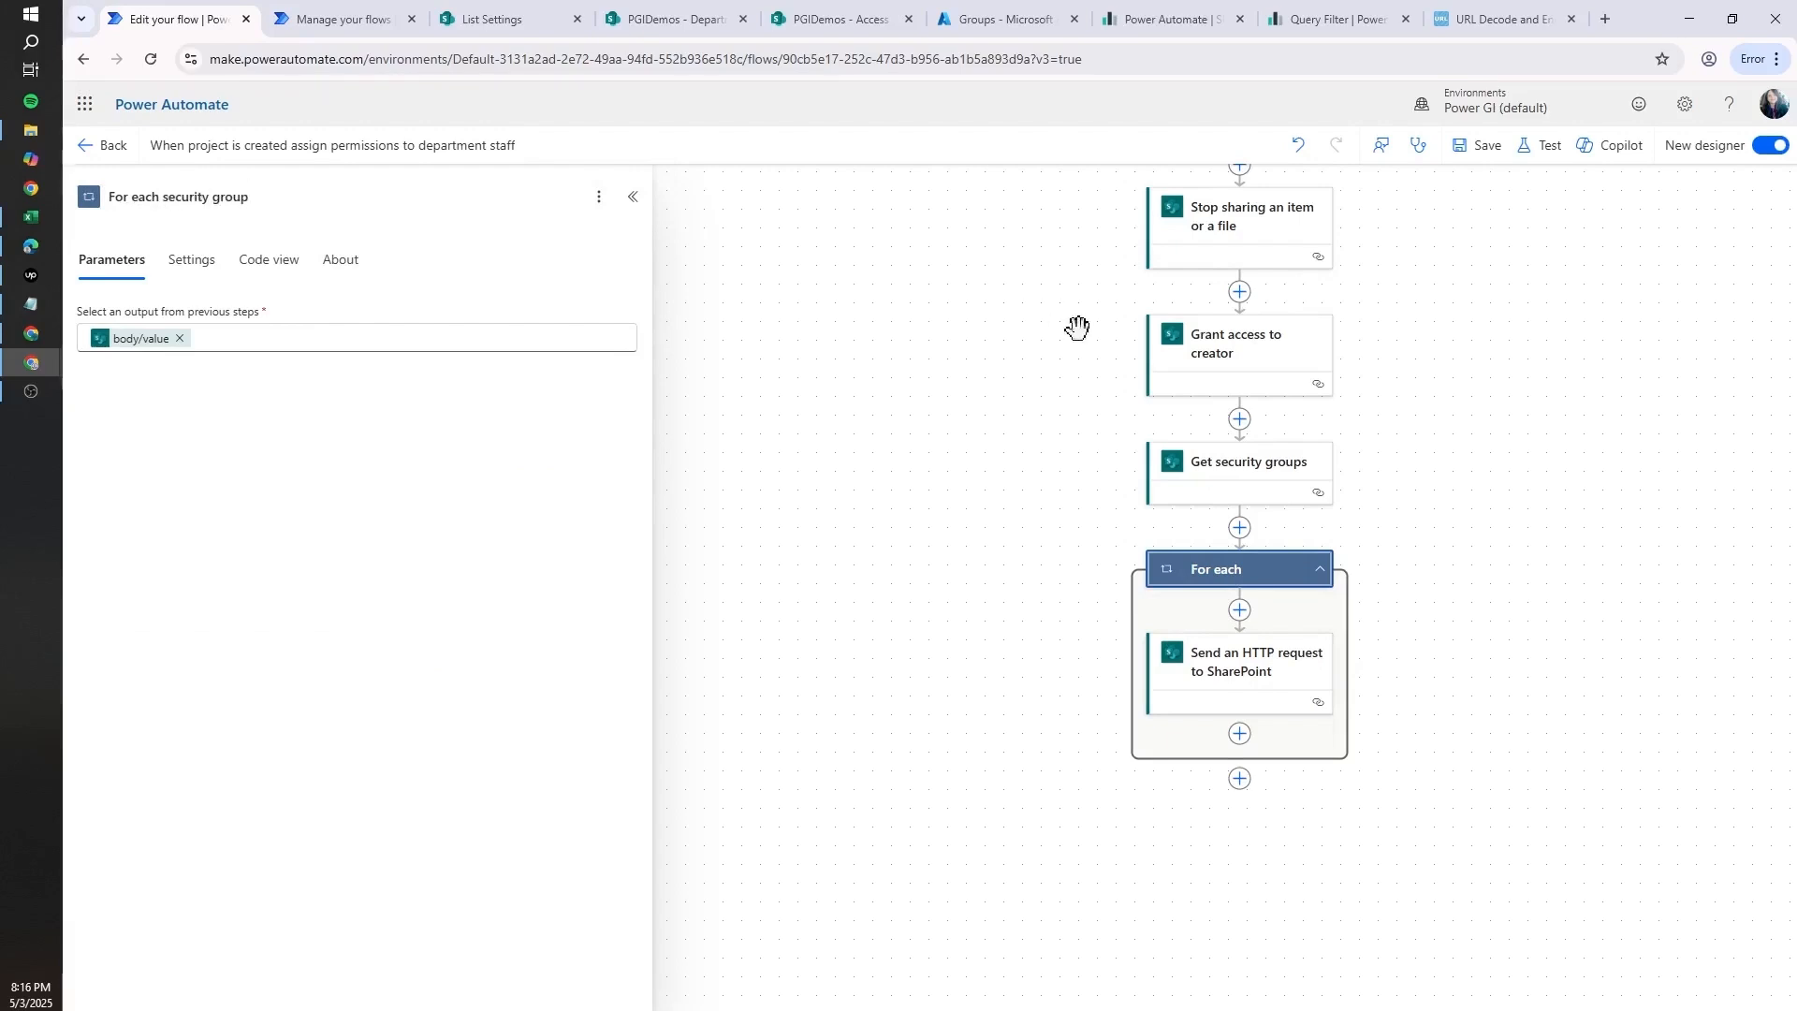
- Rename the SharePoint HTTP request action inside the loop as "Grant access to record"
left_click(1266, 679)
left_click(215, 197)
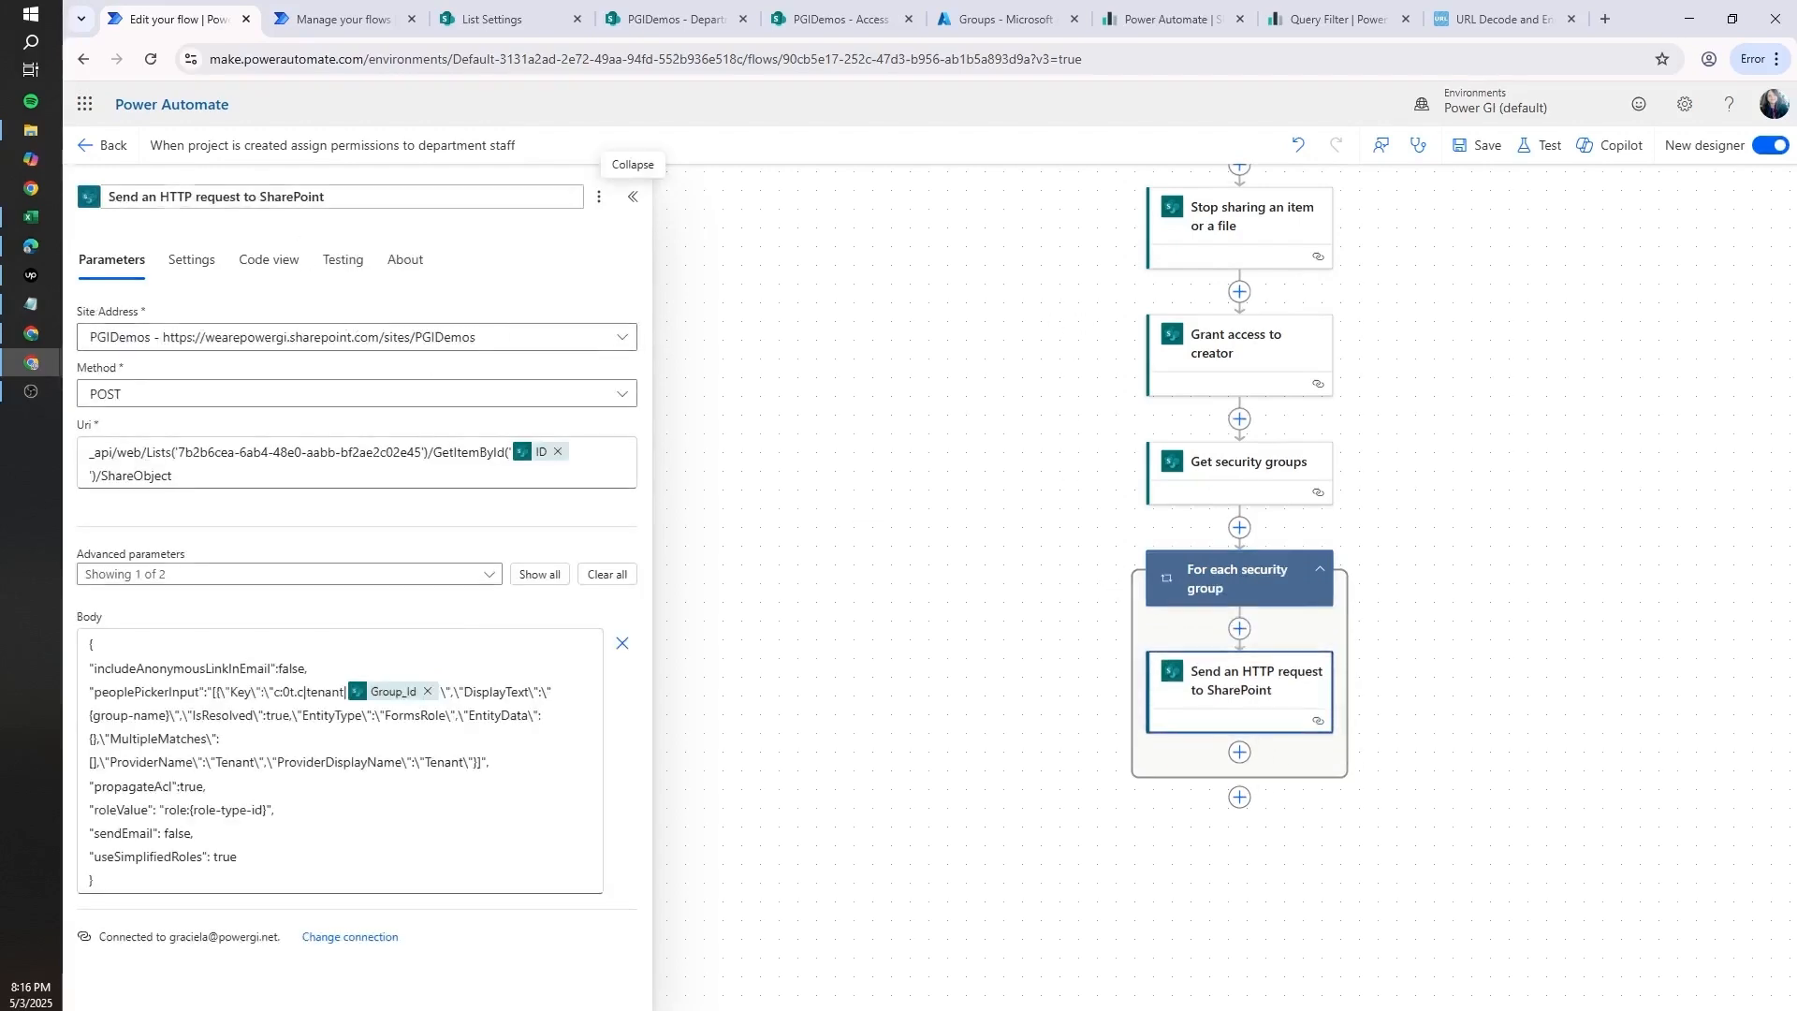
key("ctrl+a")
type("Gran")
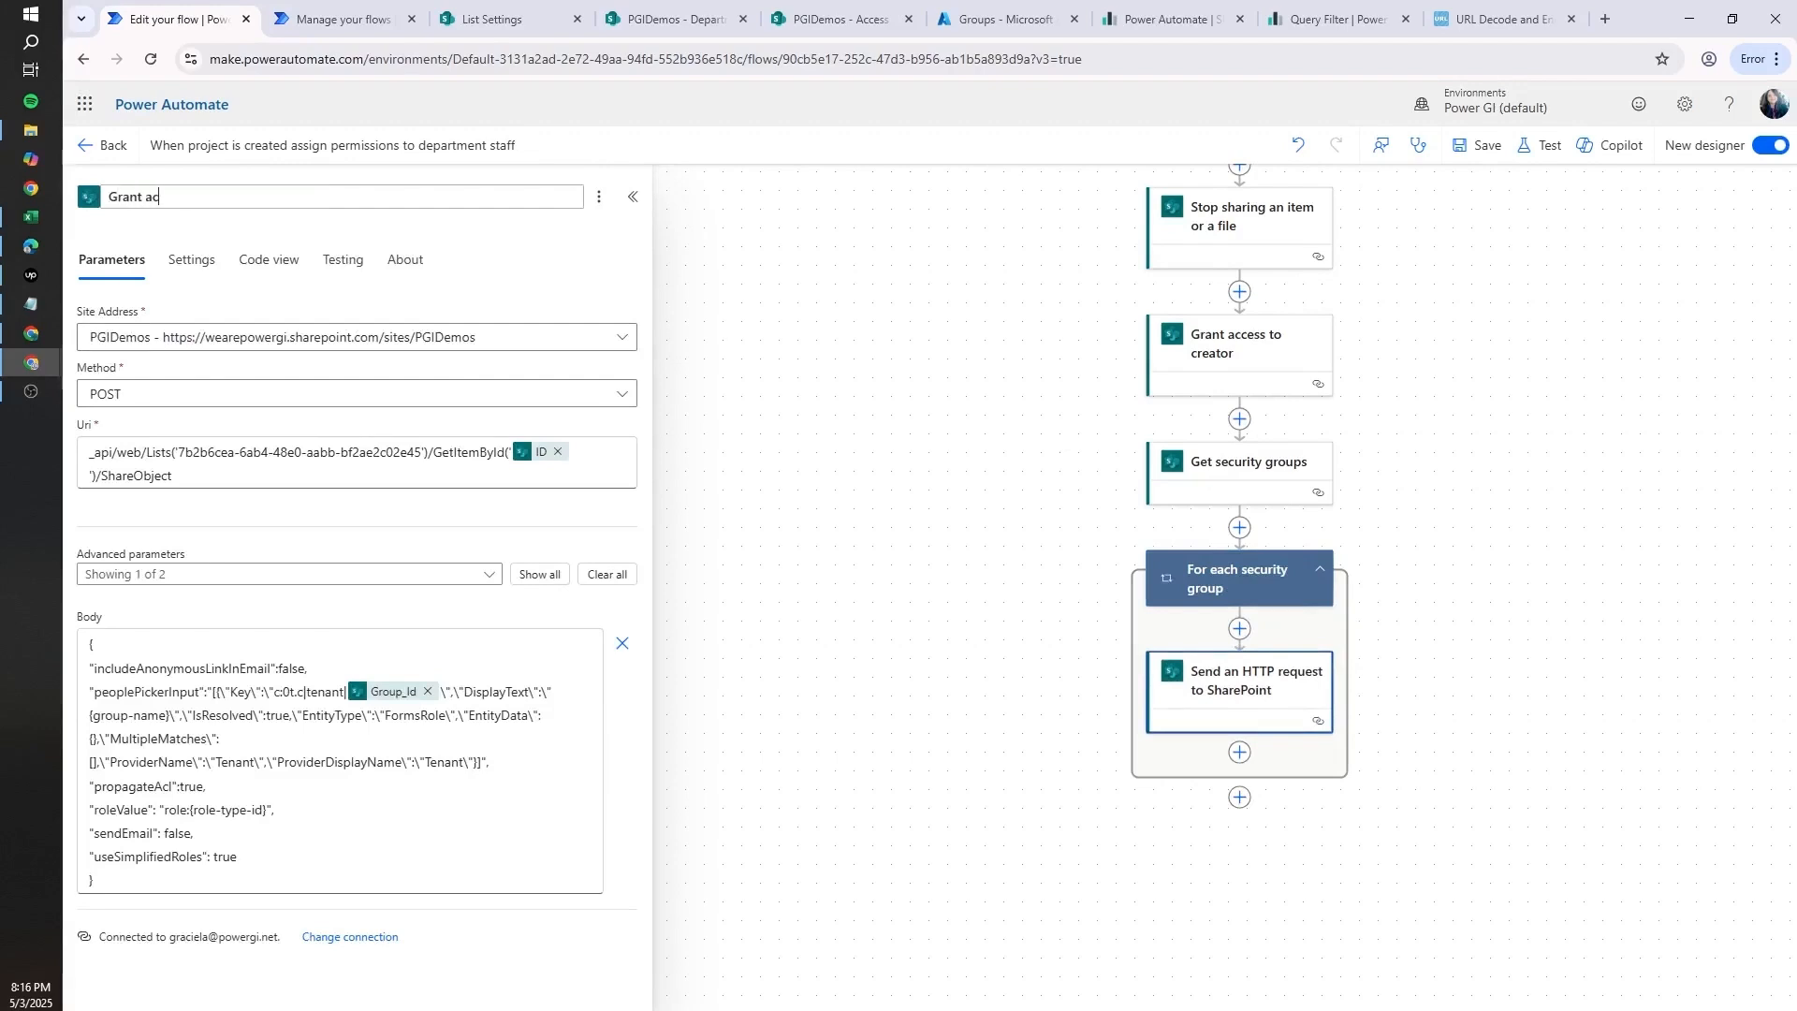
type("t access to record")
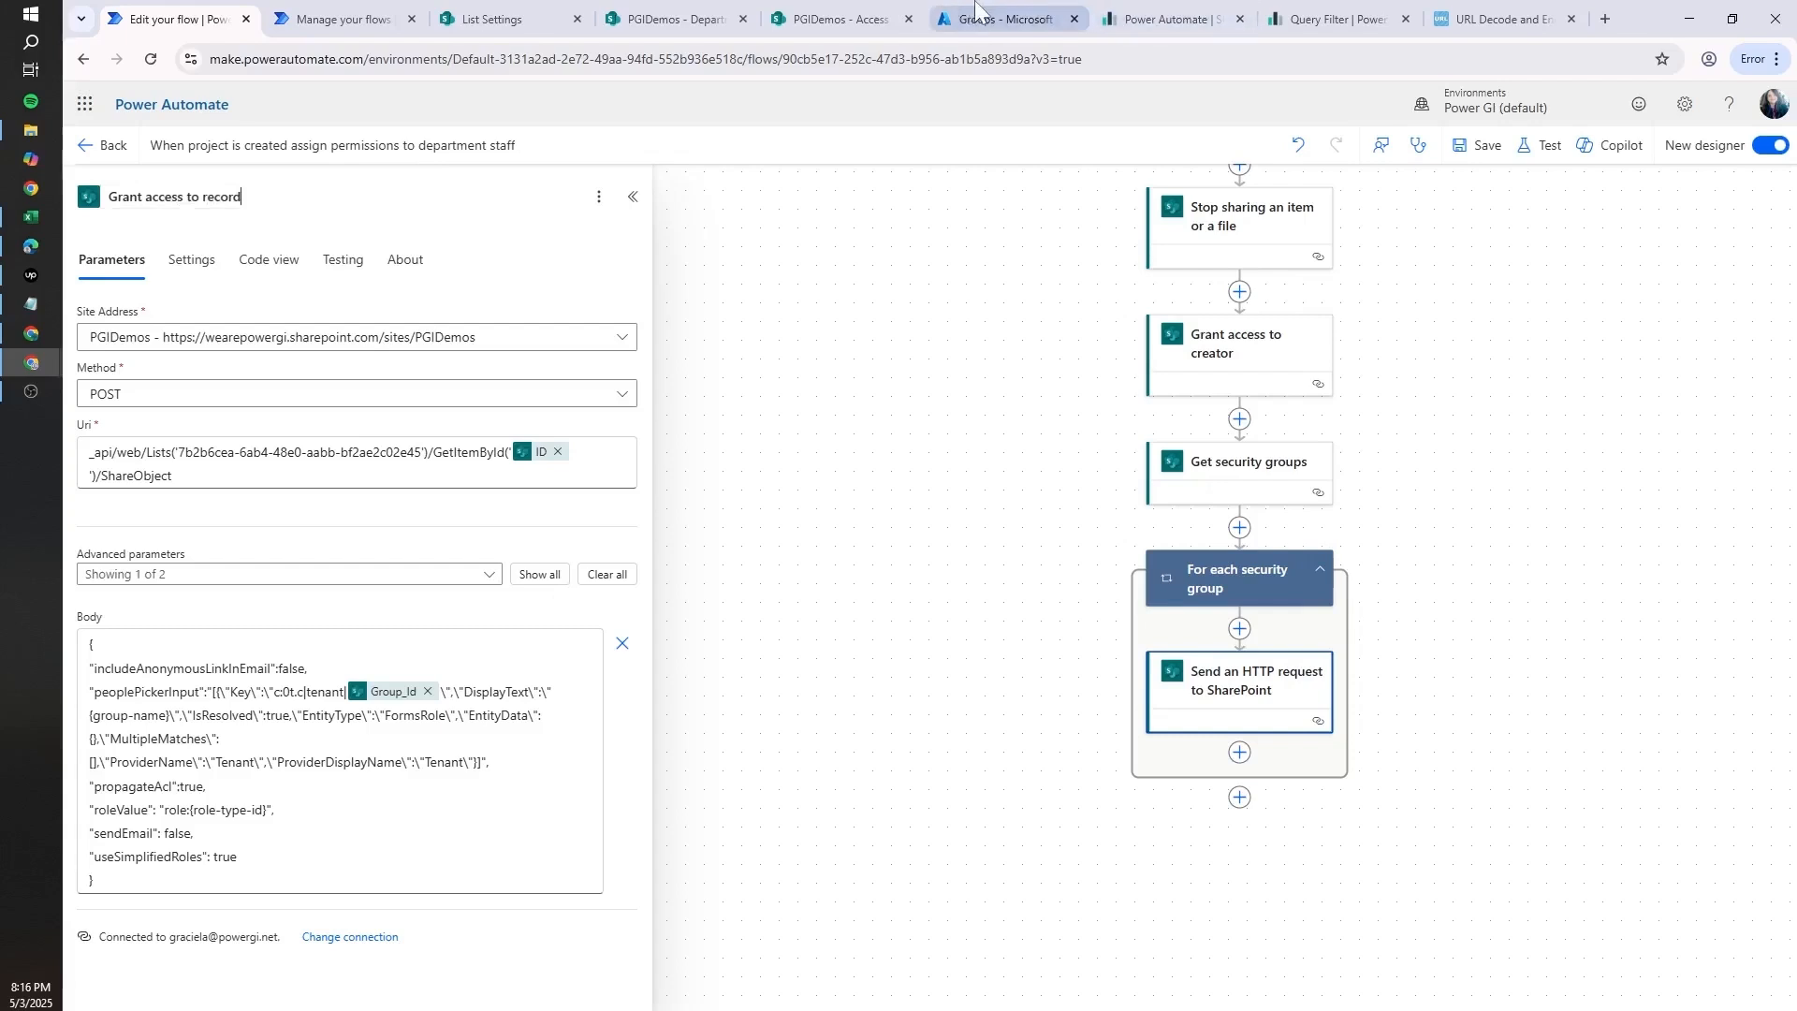
- Add a single-line text column named Group_Name to the Access Matrix list in SharePoint
left_click(861, 11)
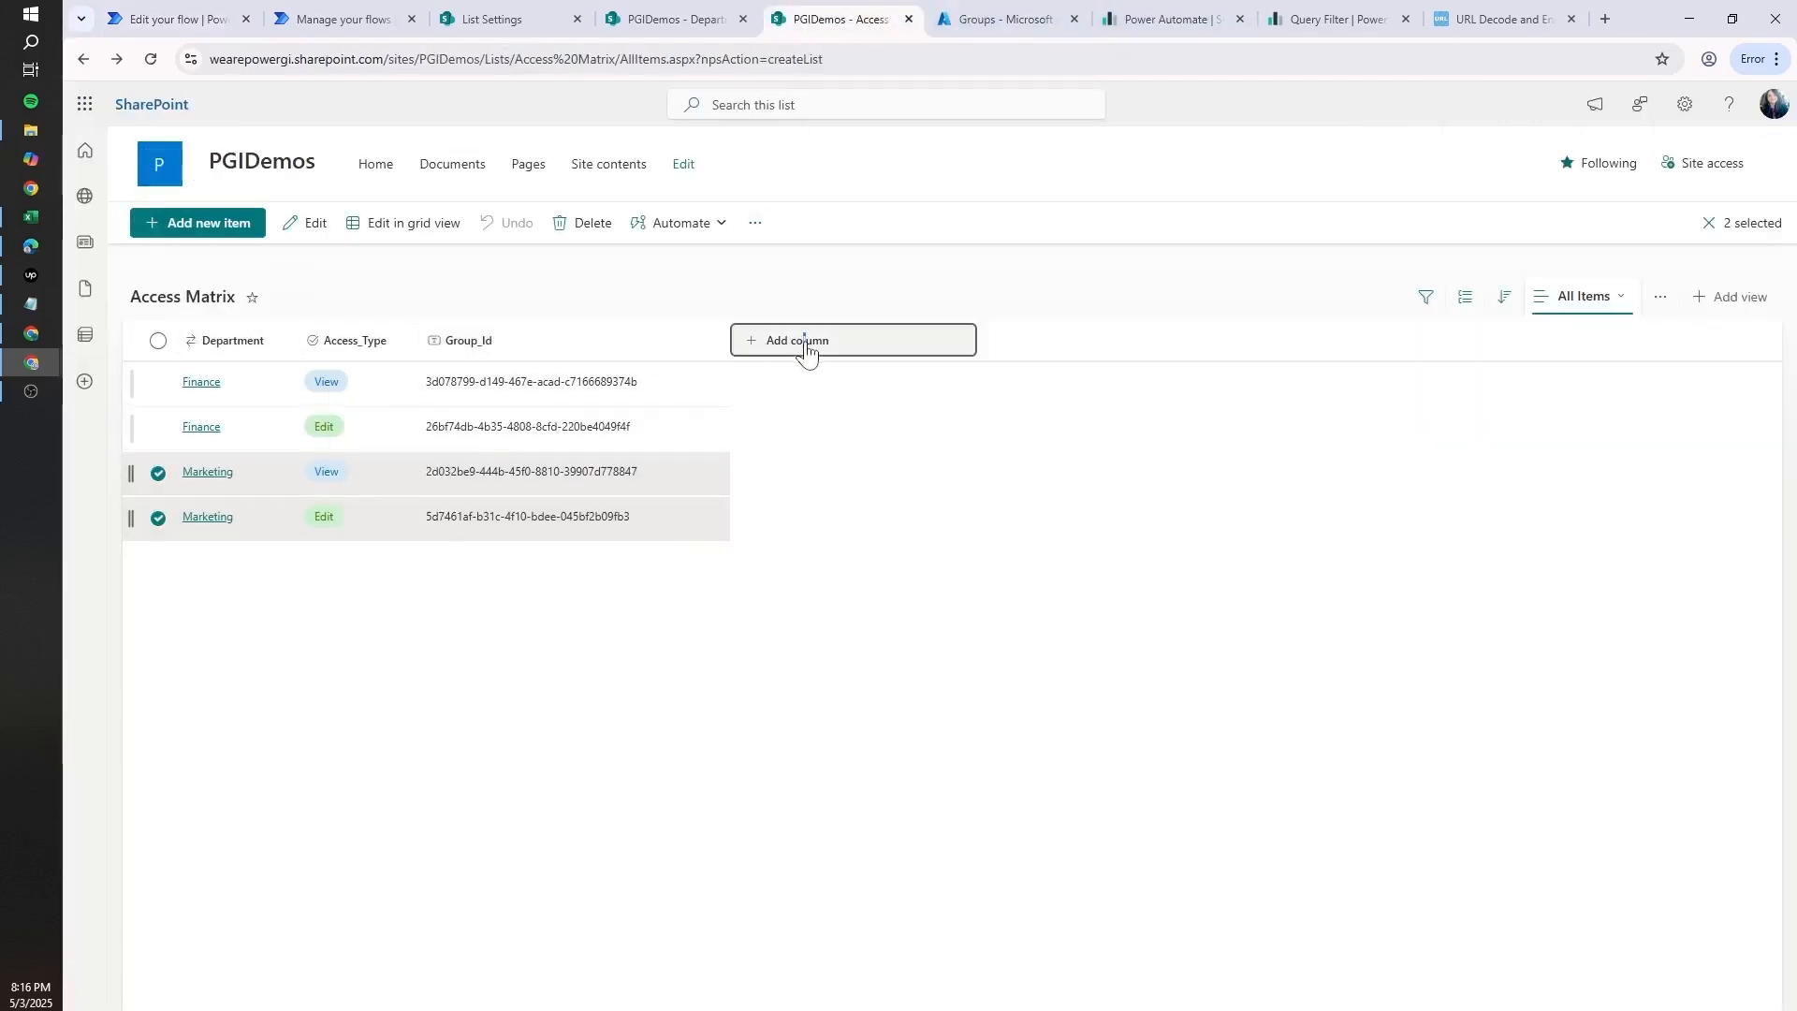
left_click(848, 350)
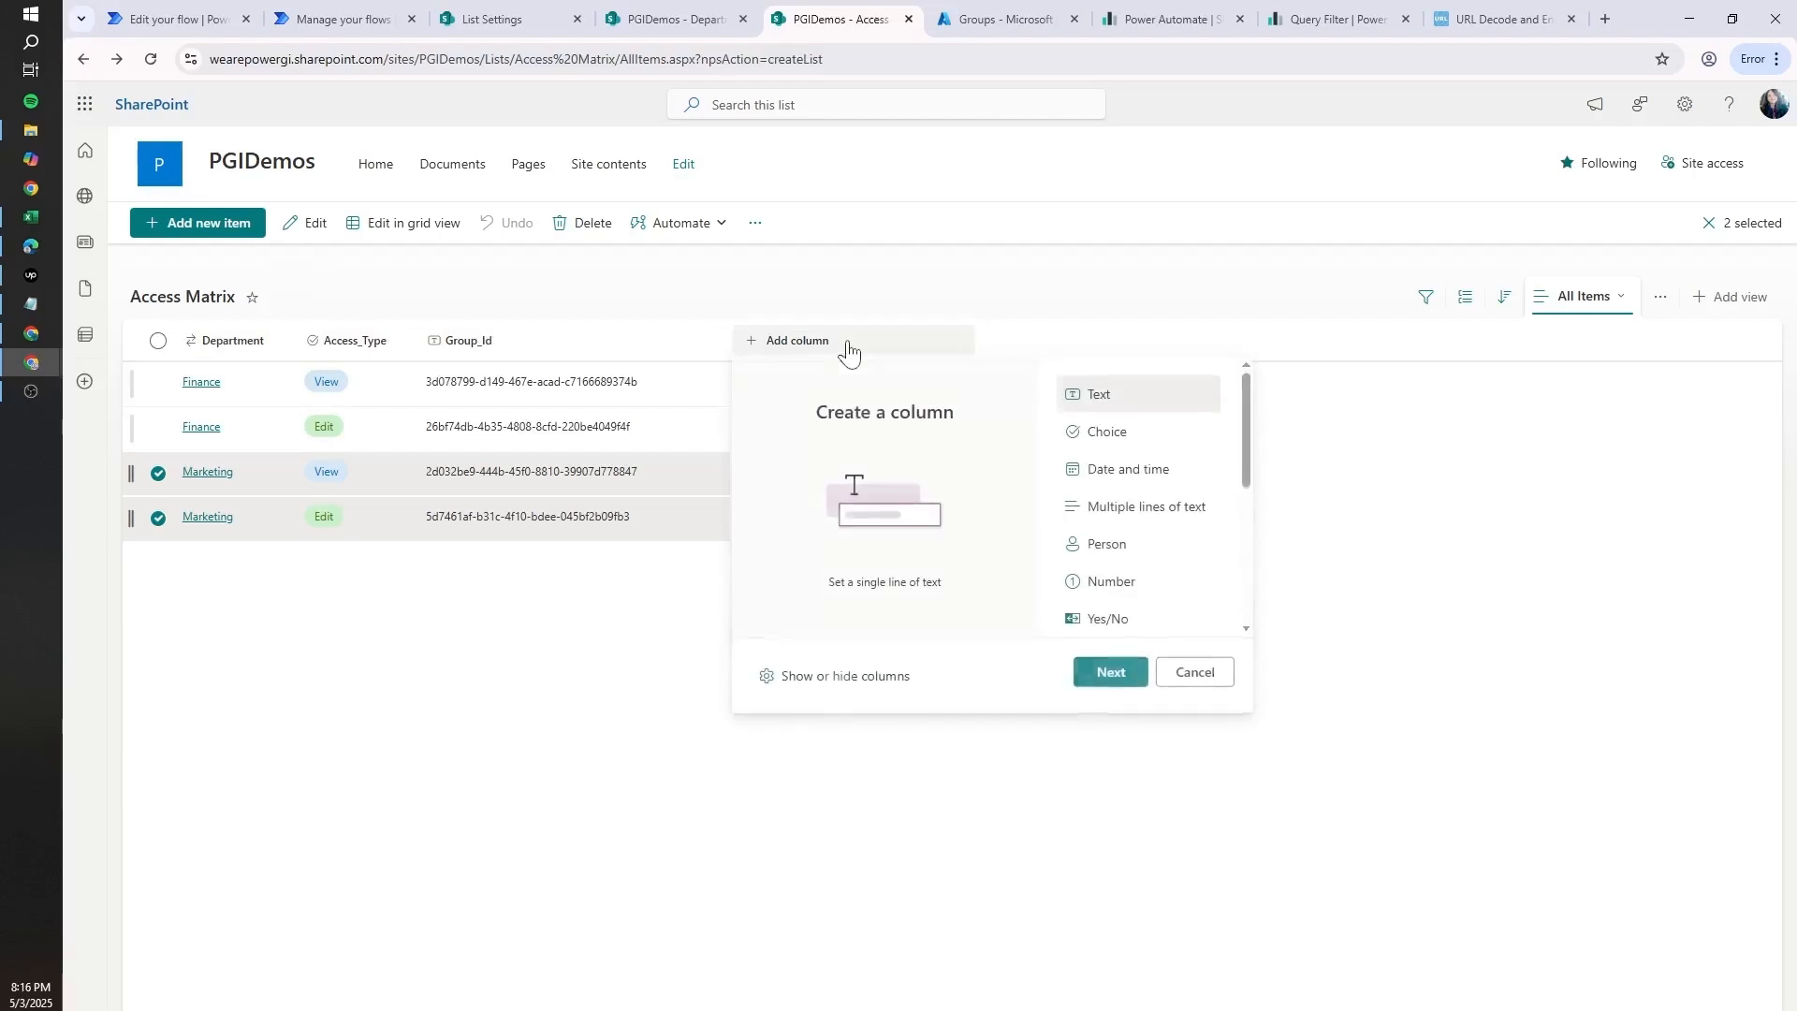
left_click(1105, 676)
type("Grou")
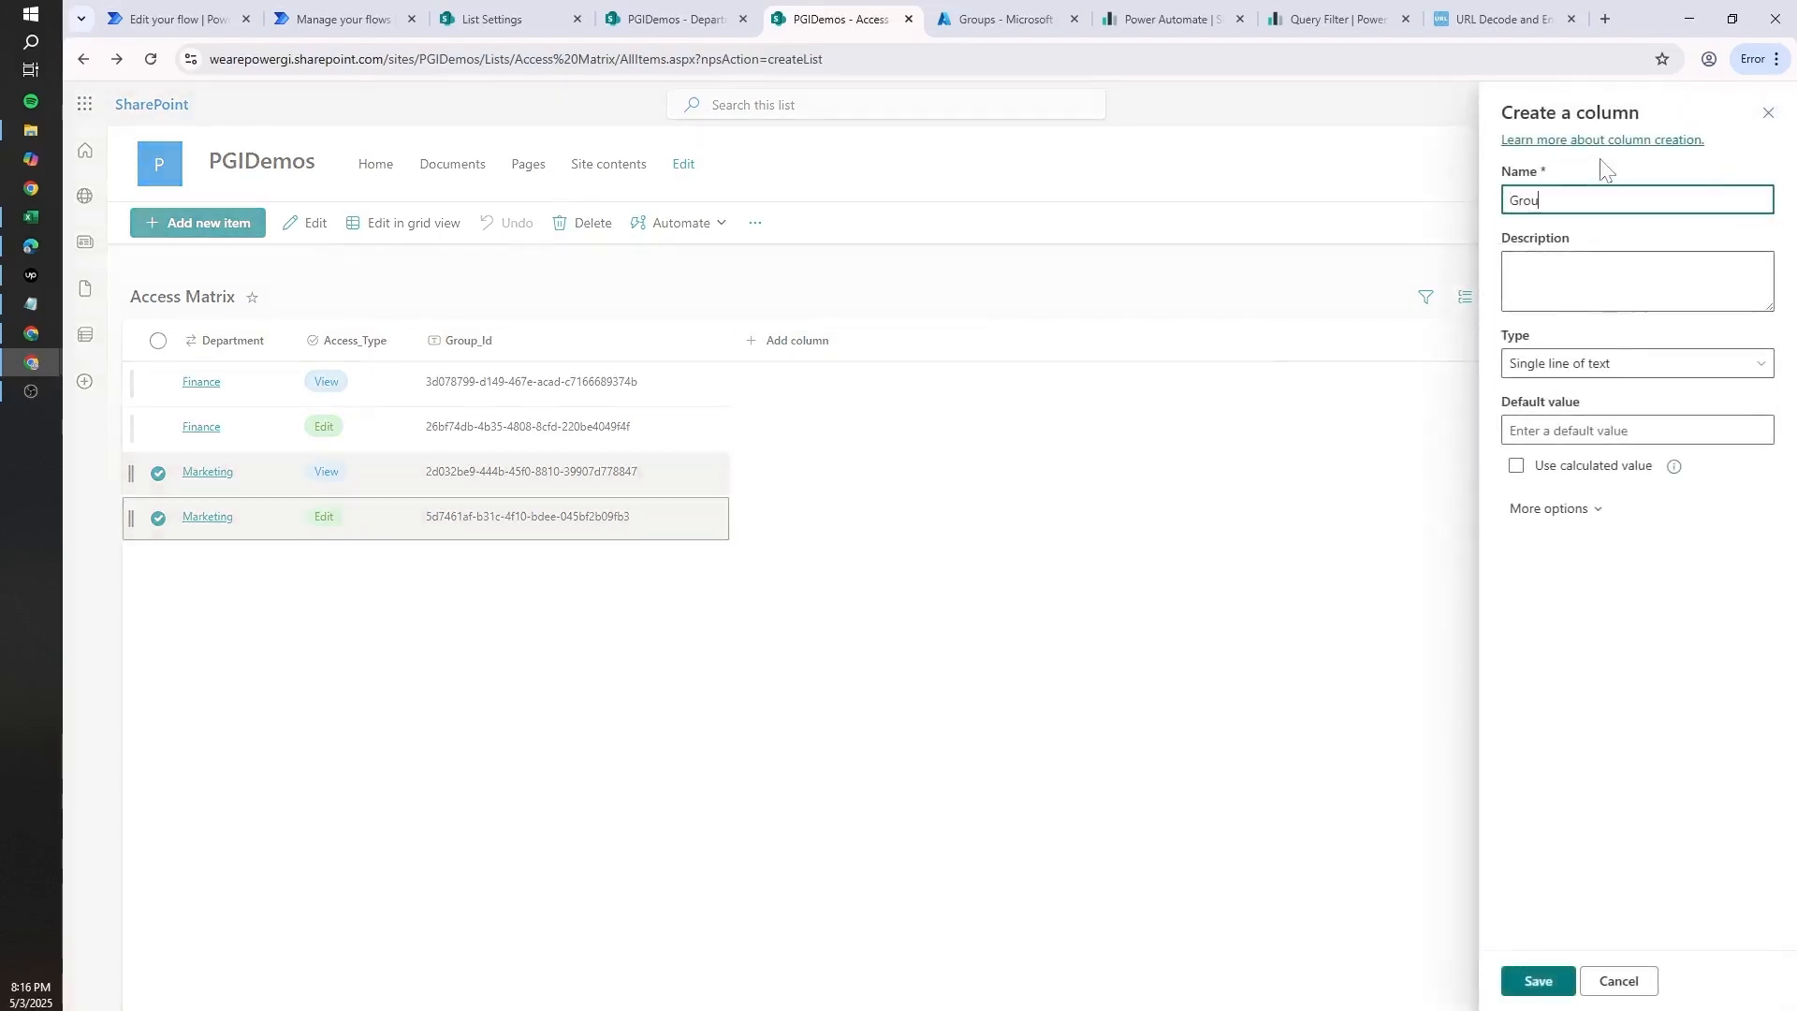
type("p_Name")
left_click(1525, 978)
- Put the Access Matrix list in grid editing and enter 0525_Finance as the Group_Name of both Finance rows
left_click(379, 227)
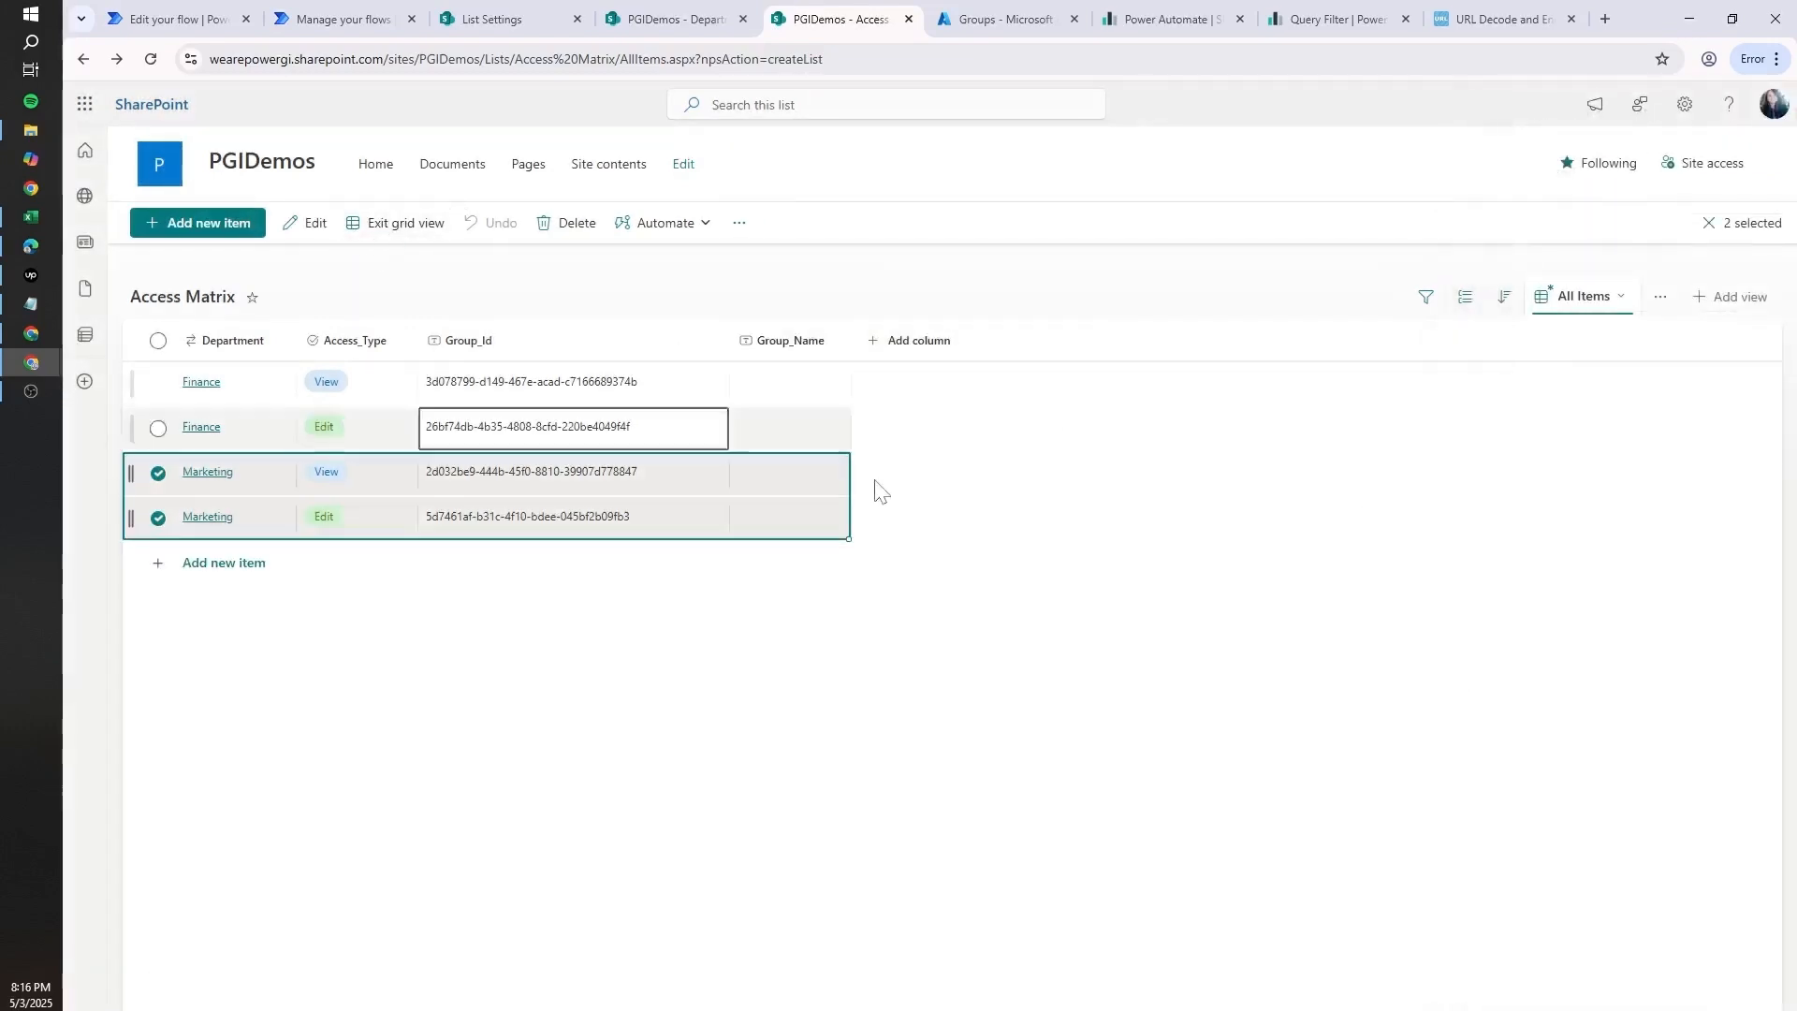
left_click(802, 384)
type("052")
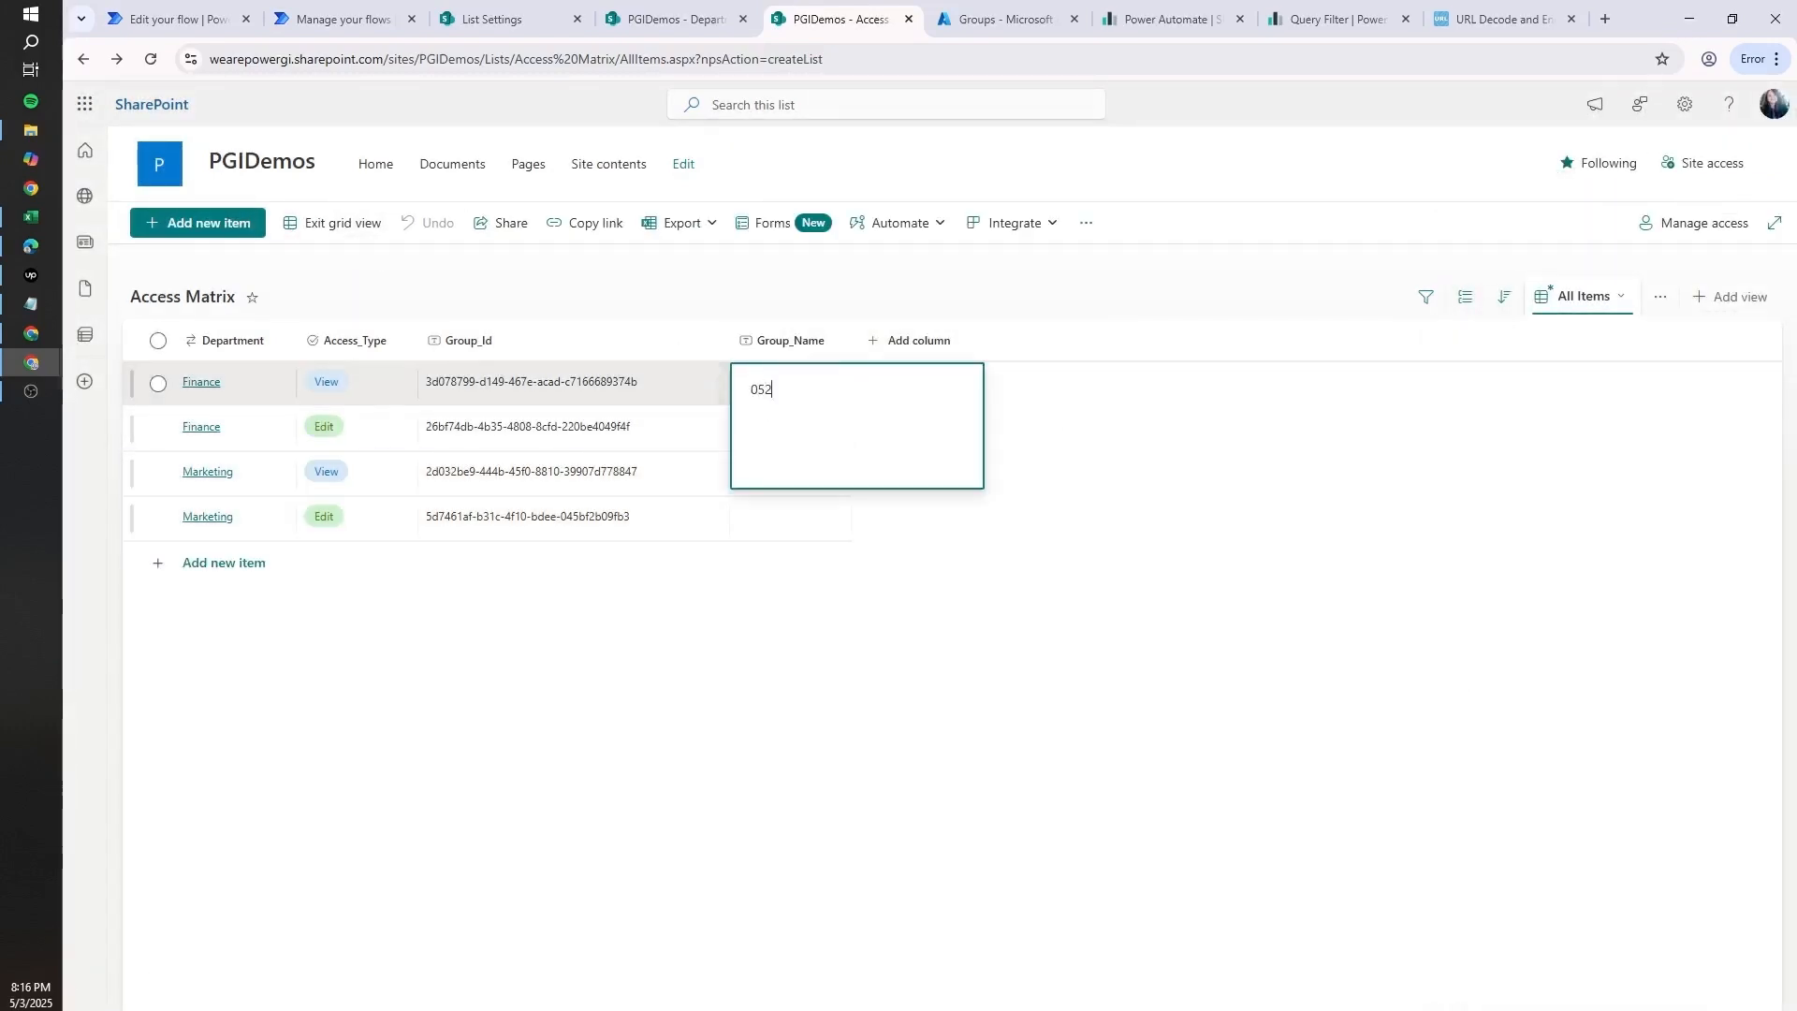
type("5_Fn")
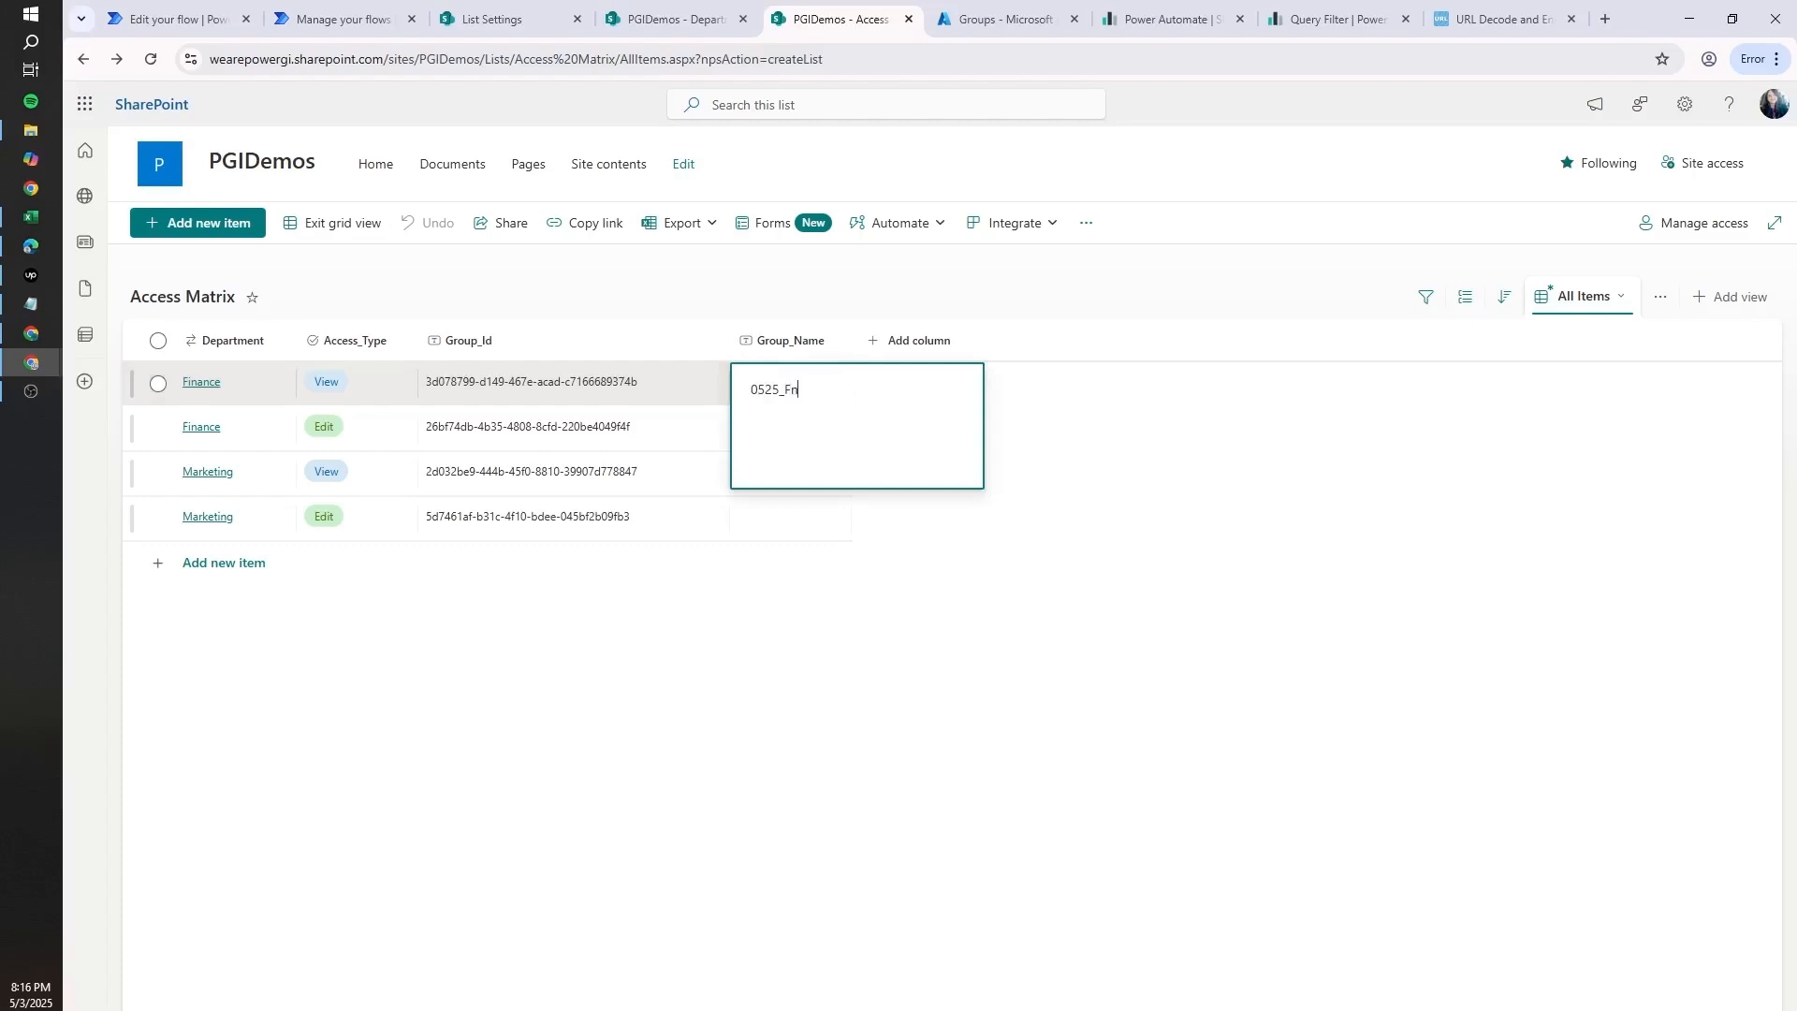
key("BackSpace")
key("ctrl+a")
key("ctrl+c")
left_click(803, 560)
left_click(814, 433)
key("ctrl+v")
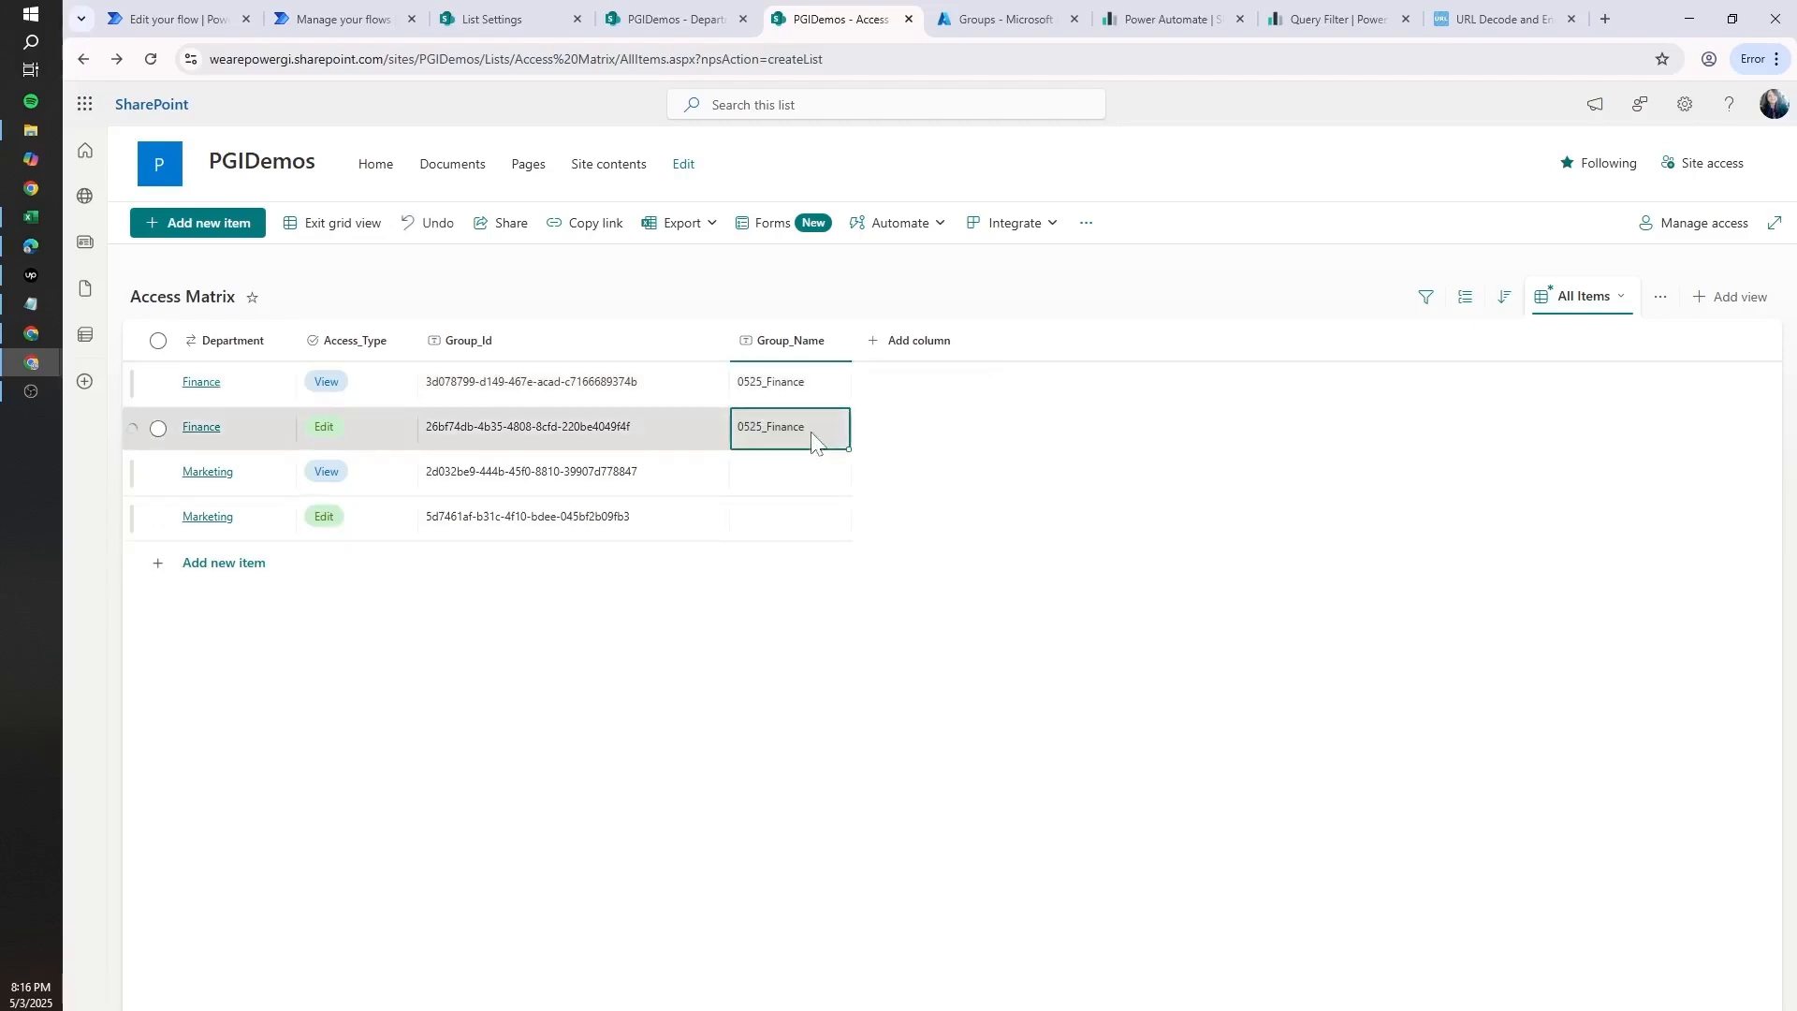
- Extend the second Finance row's Group_Name to 0525_Finance_ViewOnly and copy the full text
double_click(812, 435)
key("Right")
type("_ViewOnl")
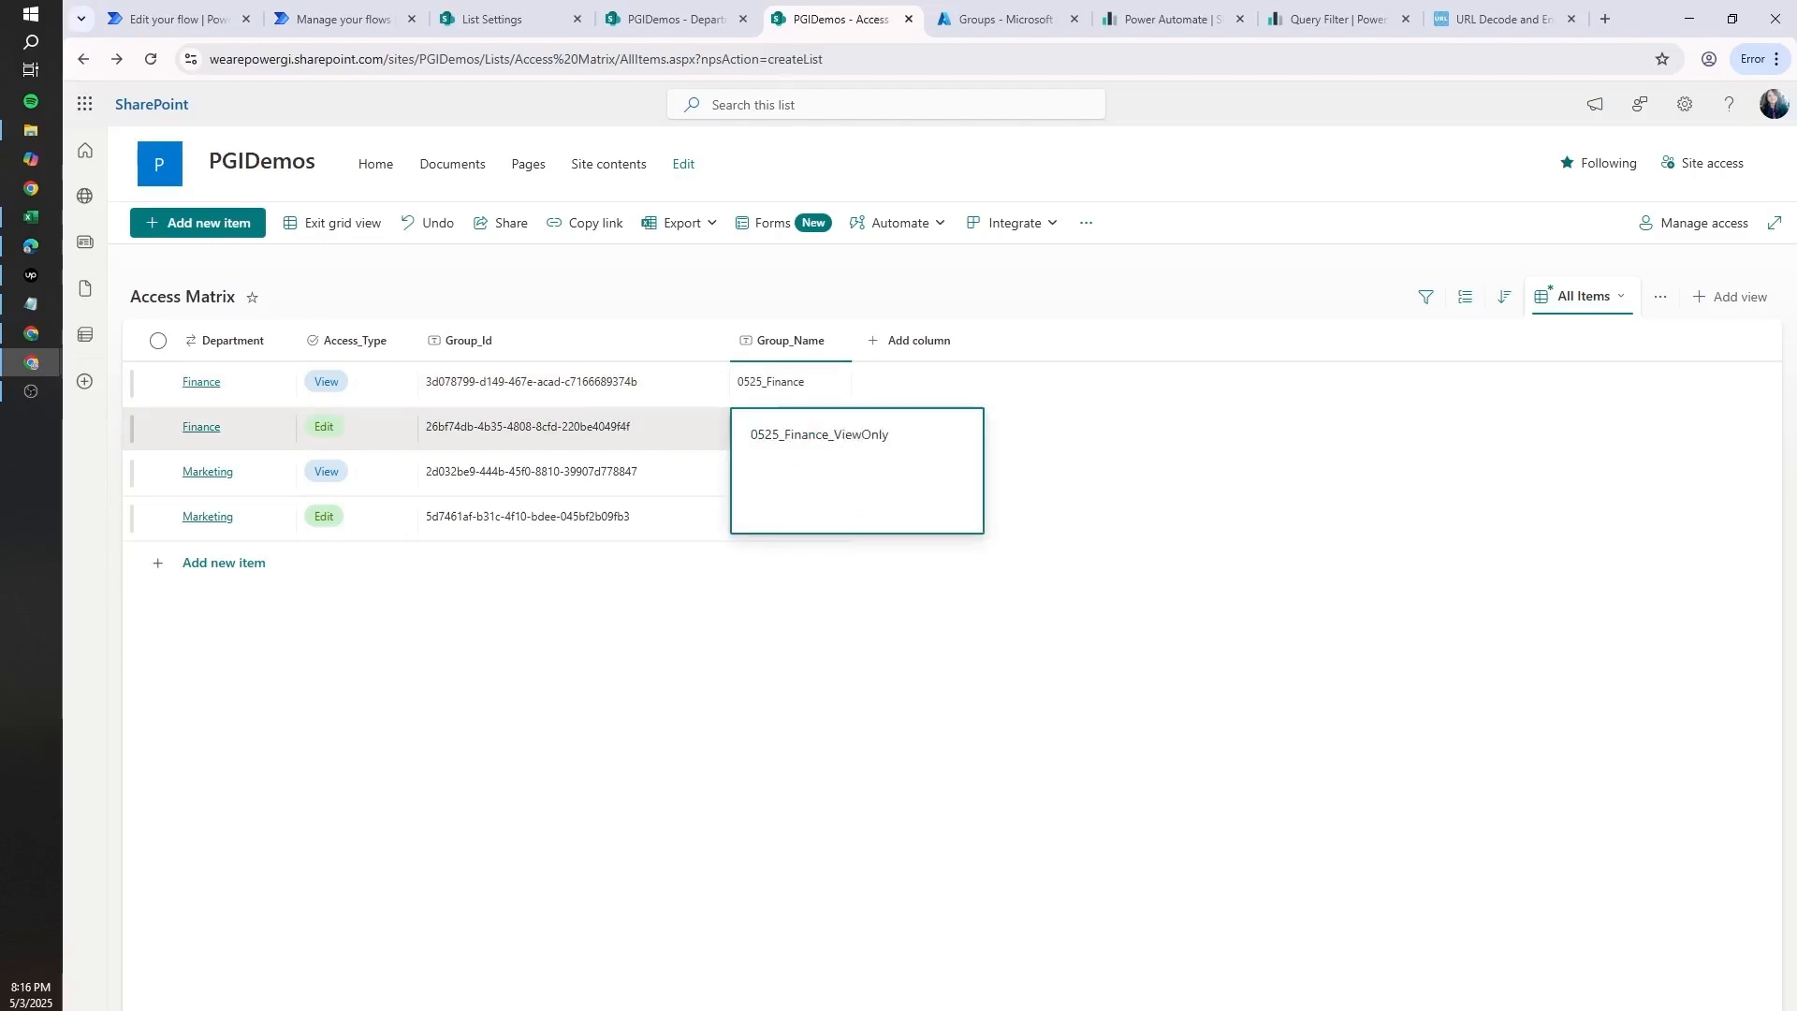
key("ctrl+a")
key("ctrl+c")
key("Return")
- Paste the copied name into the Marketing View row's Group_Name and change it to 0525_Marketing_ViewOnly
left_click(799, 523)
left_click(794, 478)
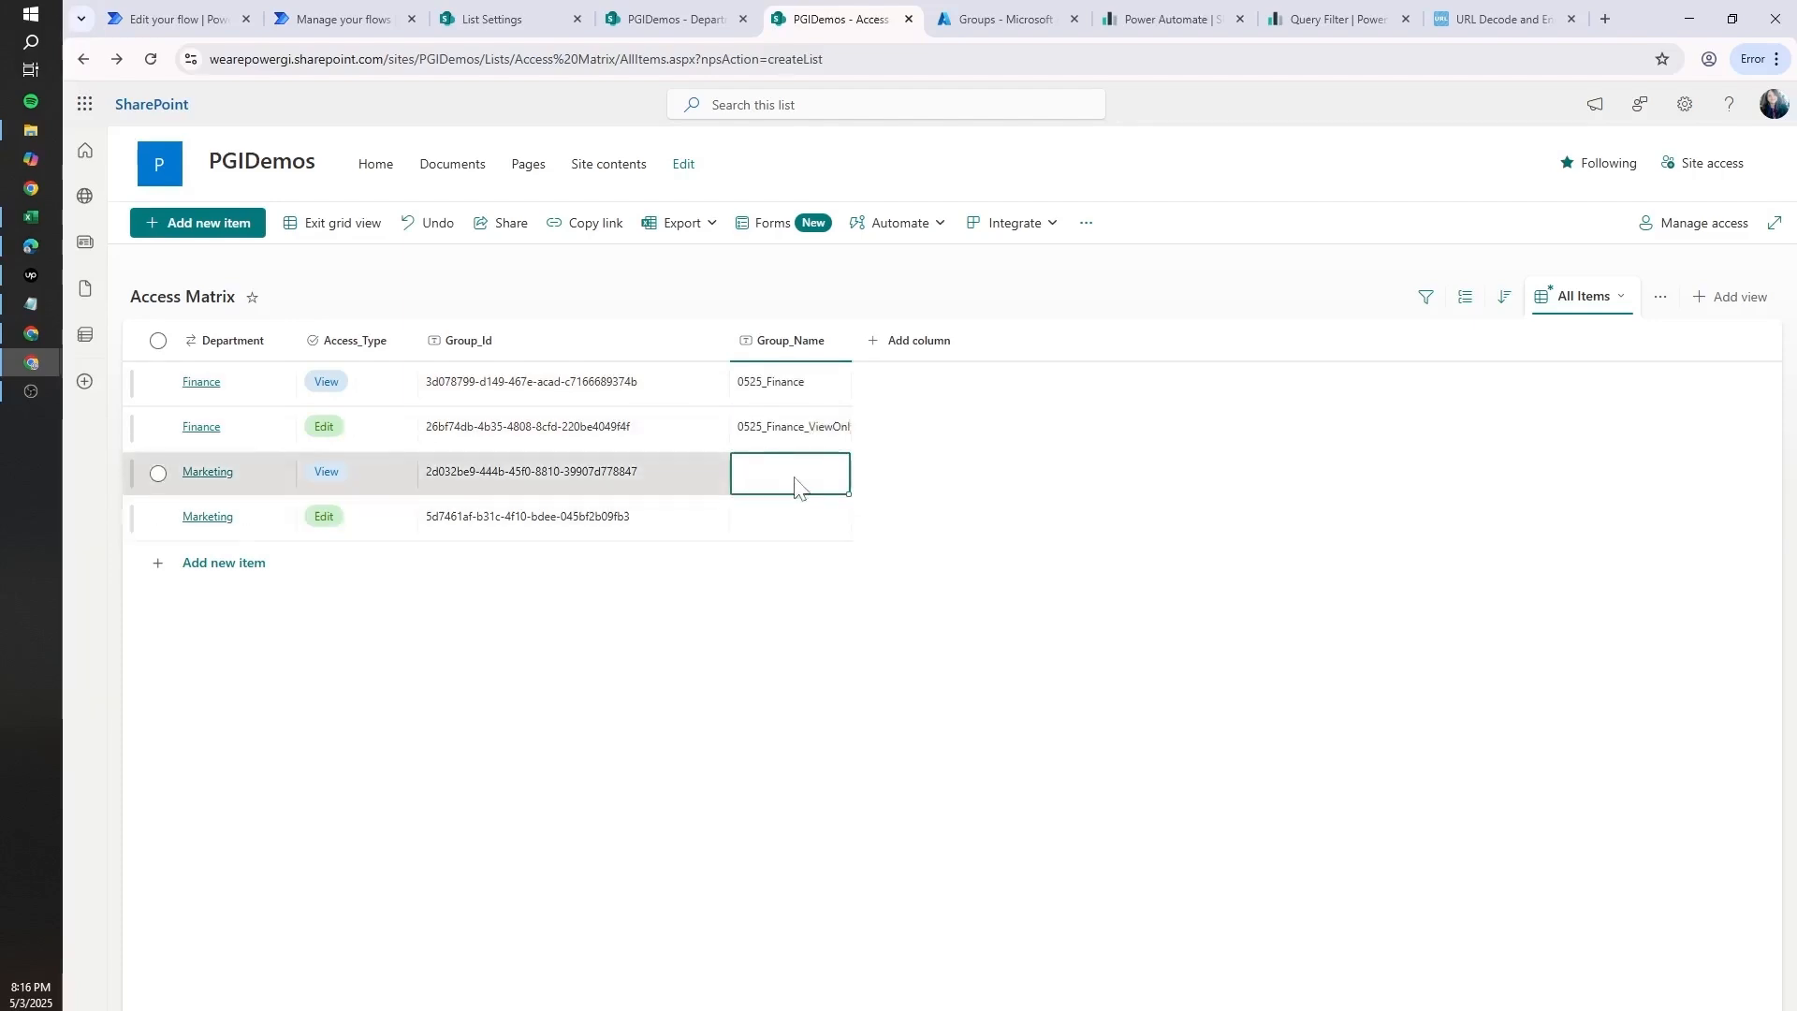
key("ctrl+v")
double_click(794, 487)
key("ctrl+a")
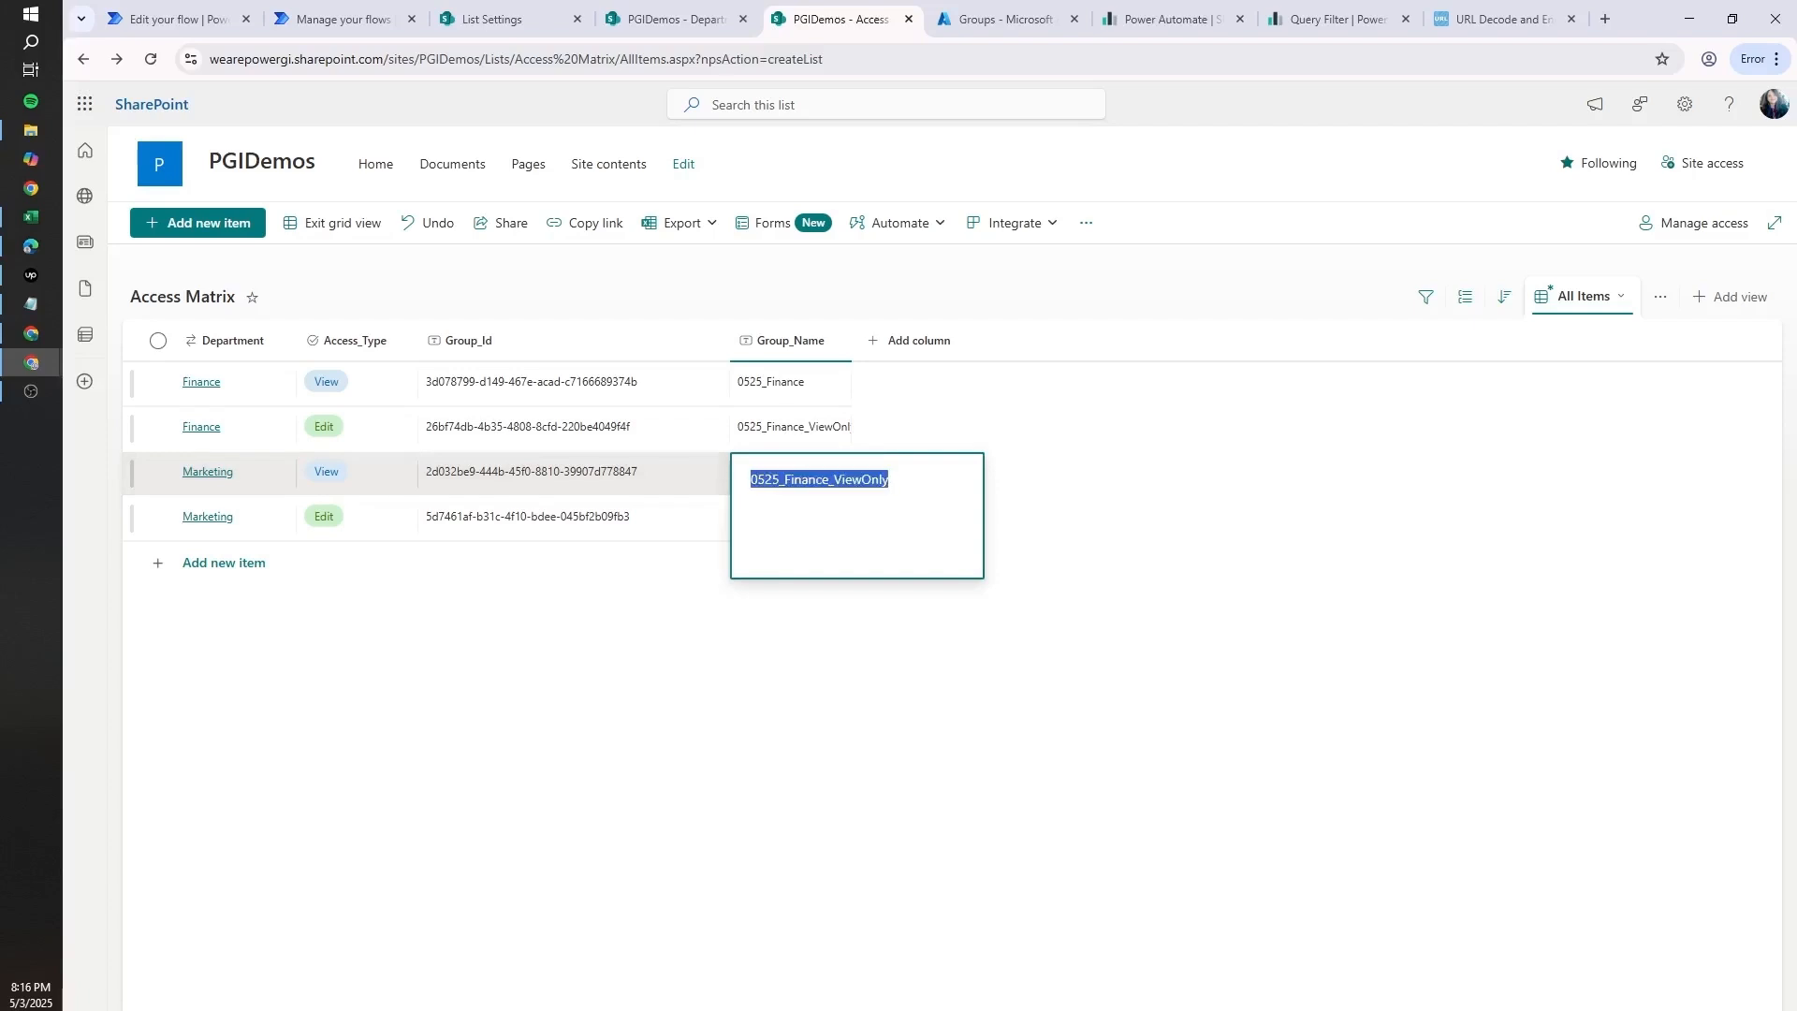
left_click_drag(783, 478, 822, 478)
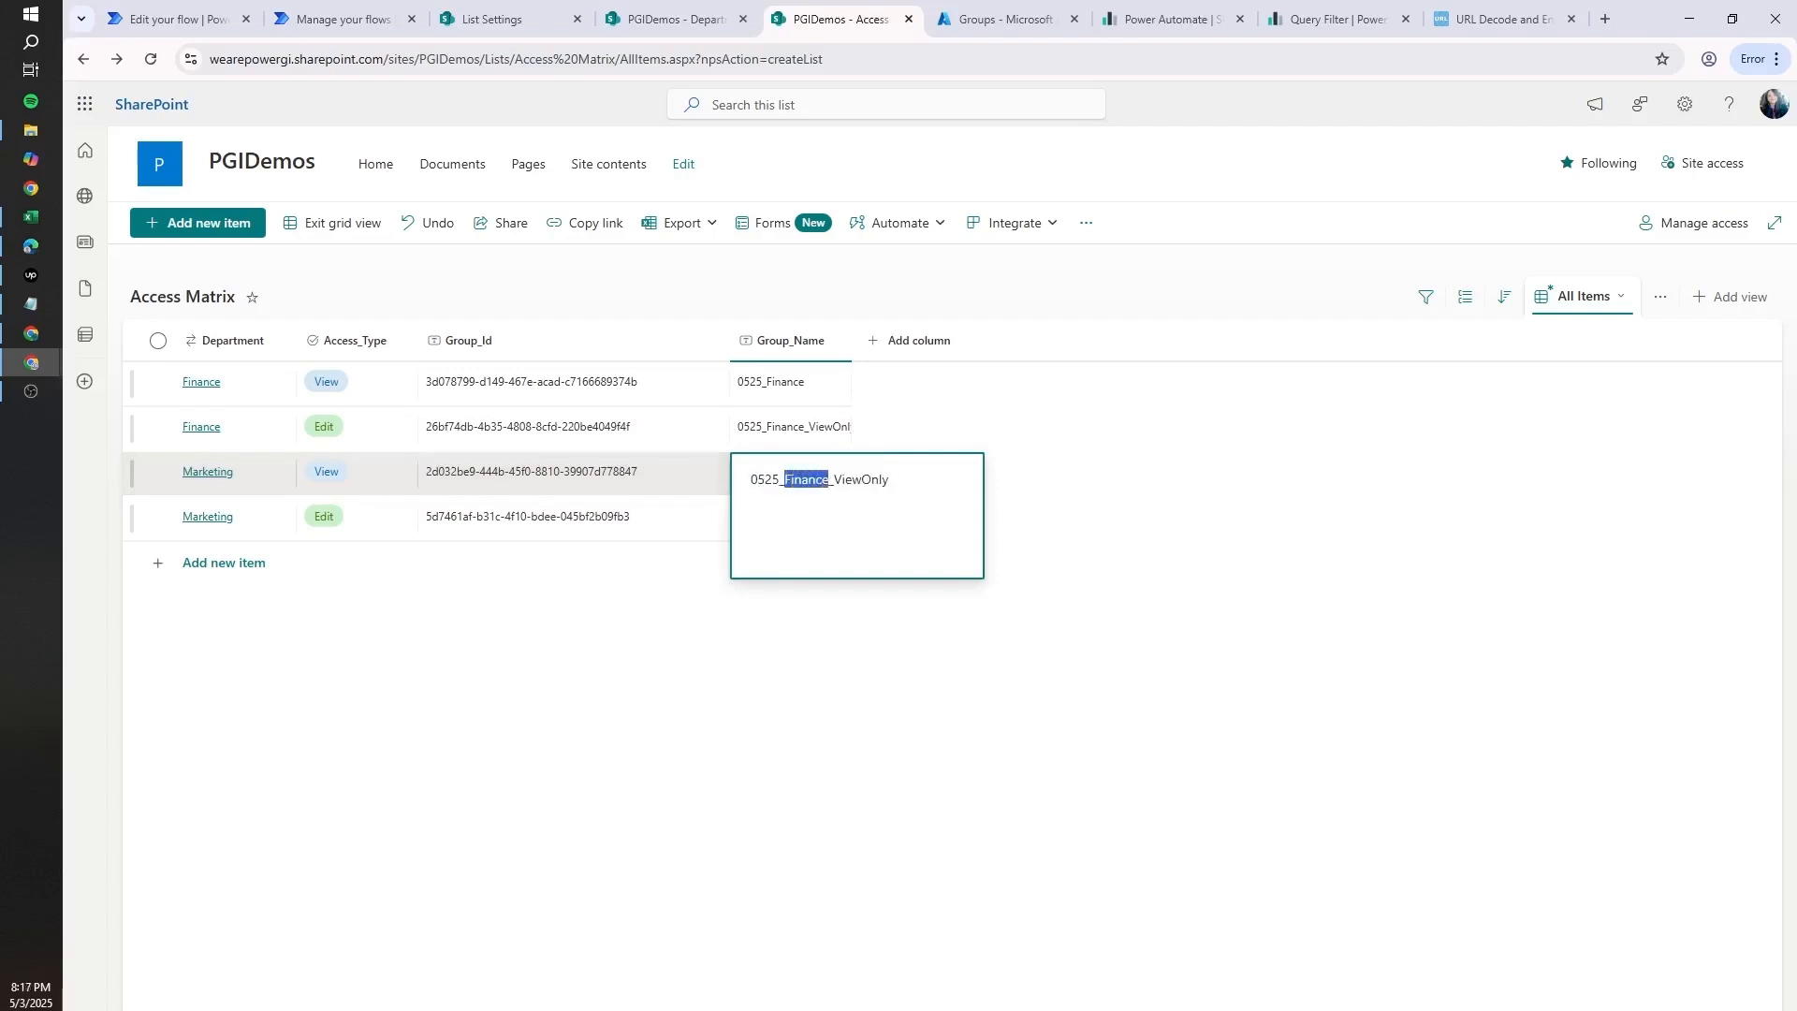
type("Marketing")
key("Return")
- Fill the Marketing Edit row's Group_Name with the marketing group name and trim it to 0525_Marketing
type("0525_Marketing_ViewOnly")
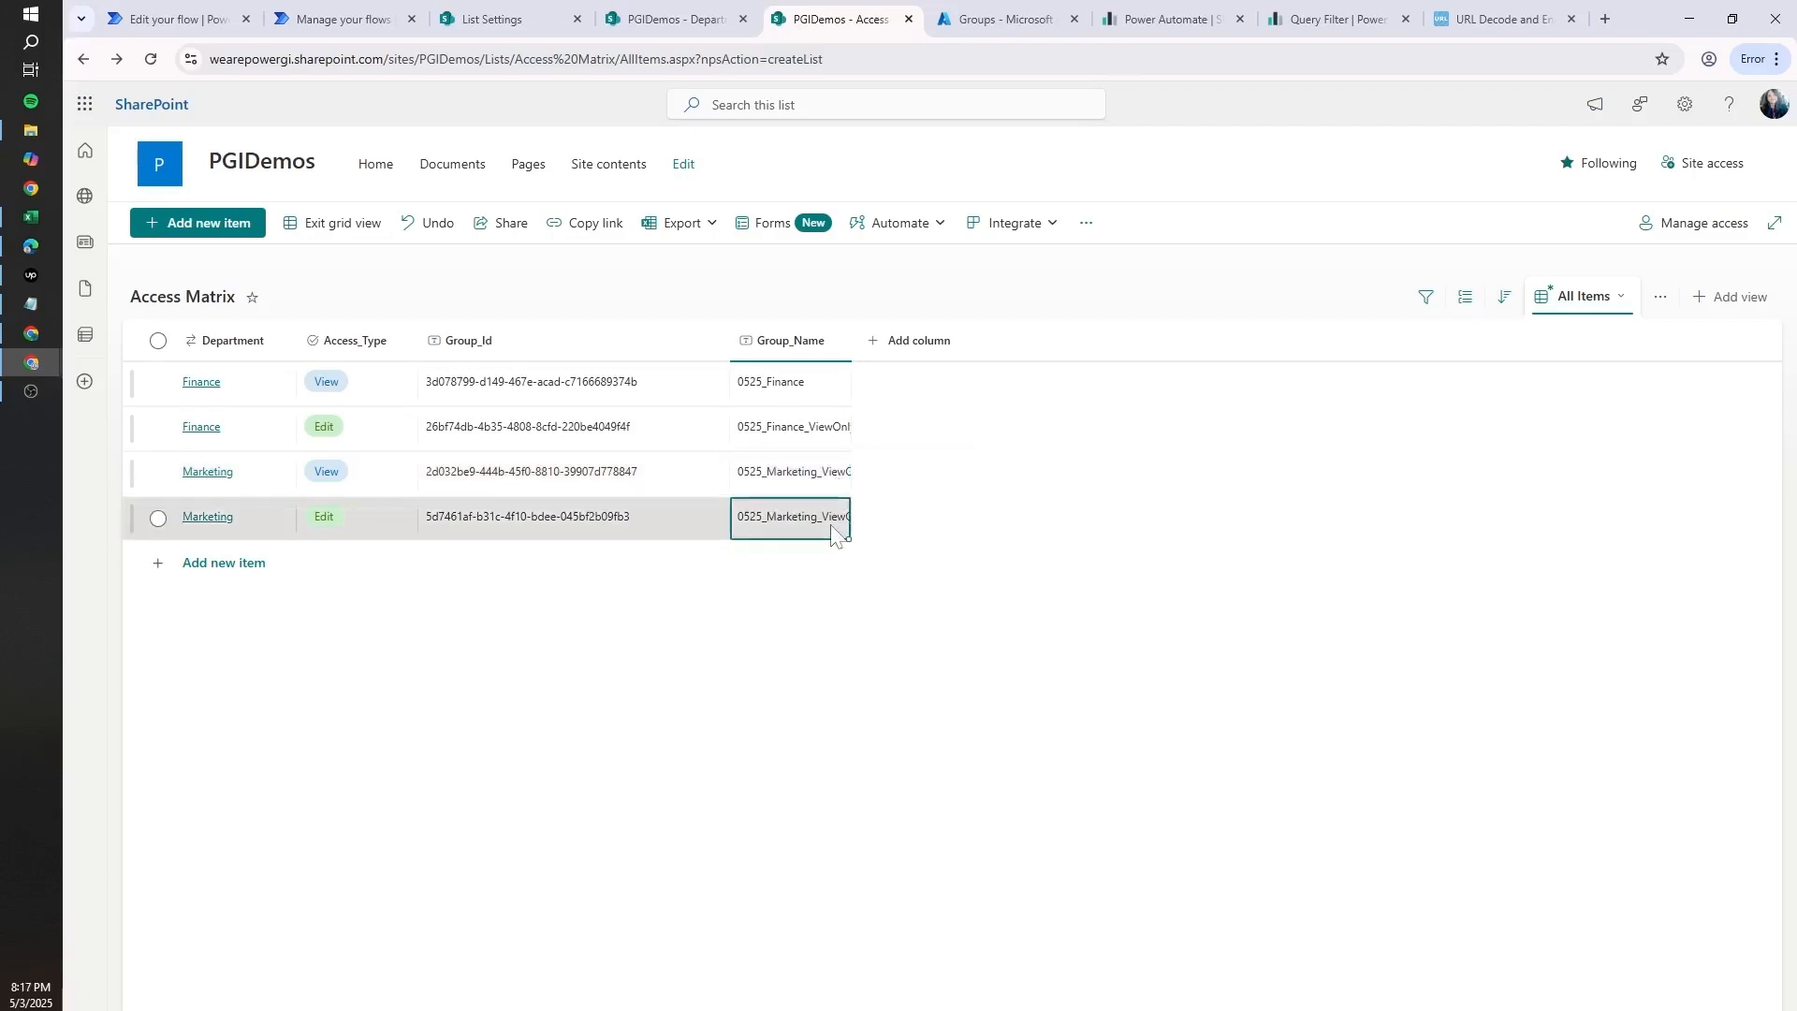
double_click(835, 526)
left_click_drag(842, 525, 994, 534)
key("BackSpace")
key("Return")
- Copy 0525_Finance_ViewOnly from the Finance Edit row into the Finance View row's Group_Name
left_click(814, 435)
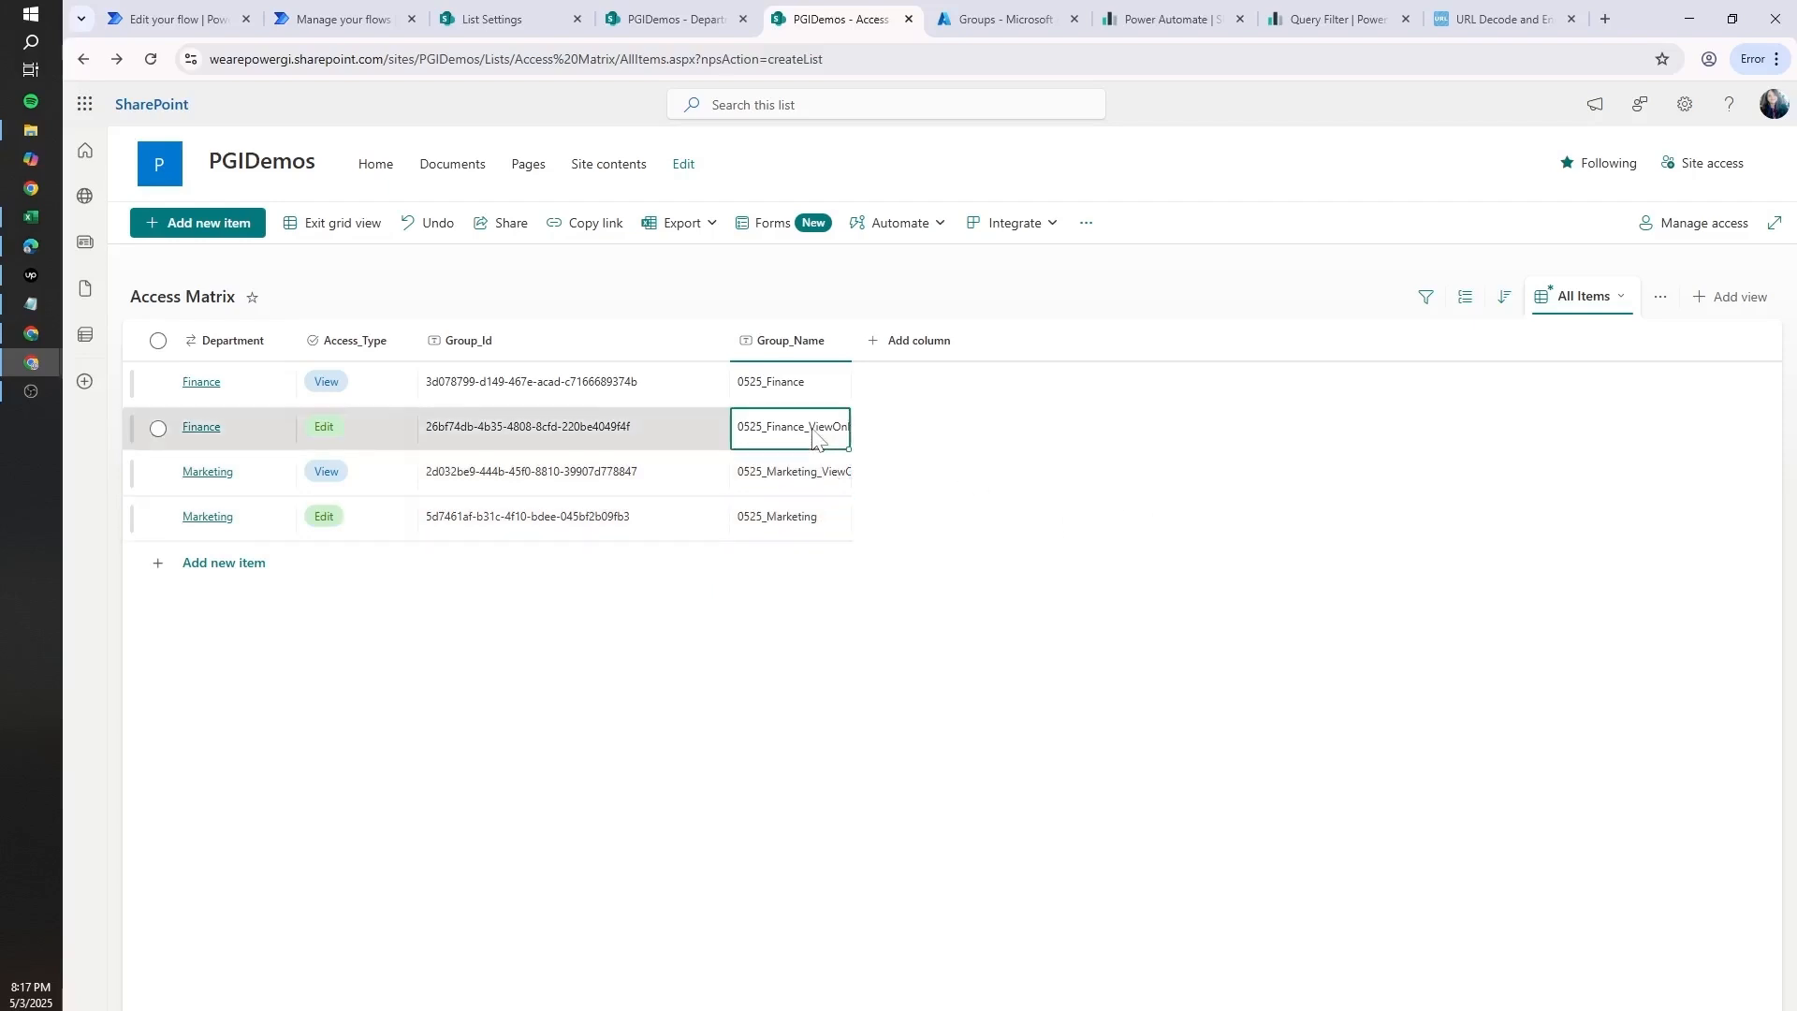
left_click(814, 435)
key("ctrl+a")
key("ctrl+c")
left_click(815, 379)
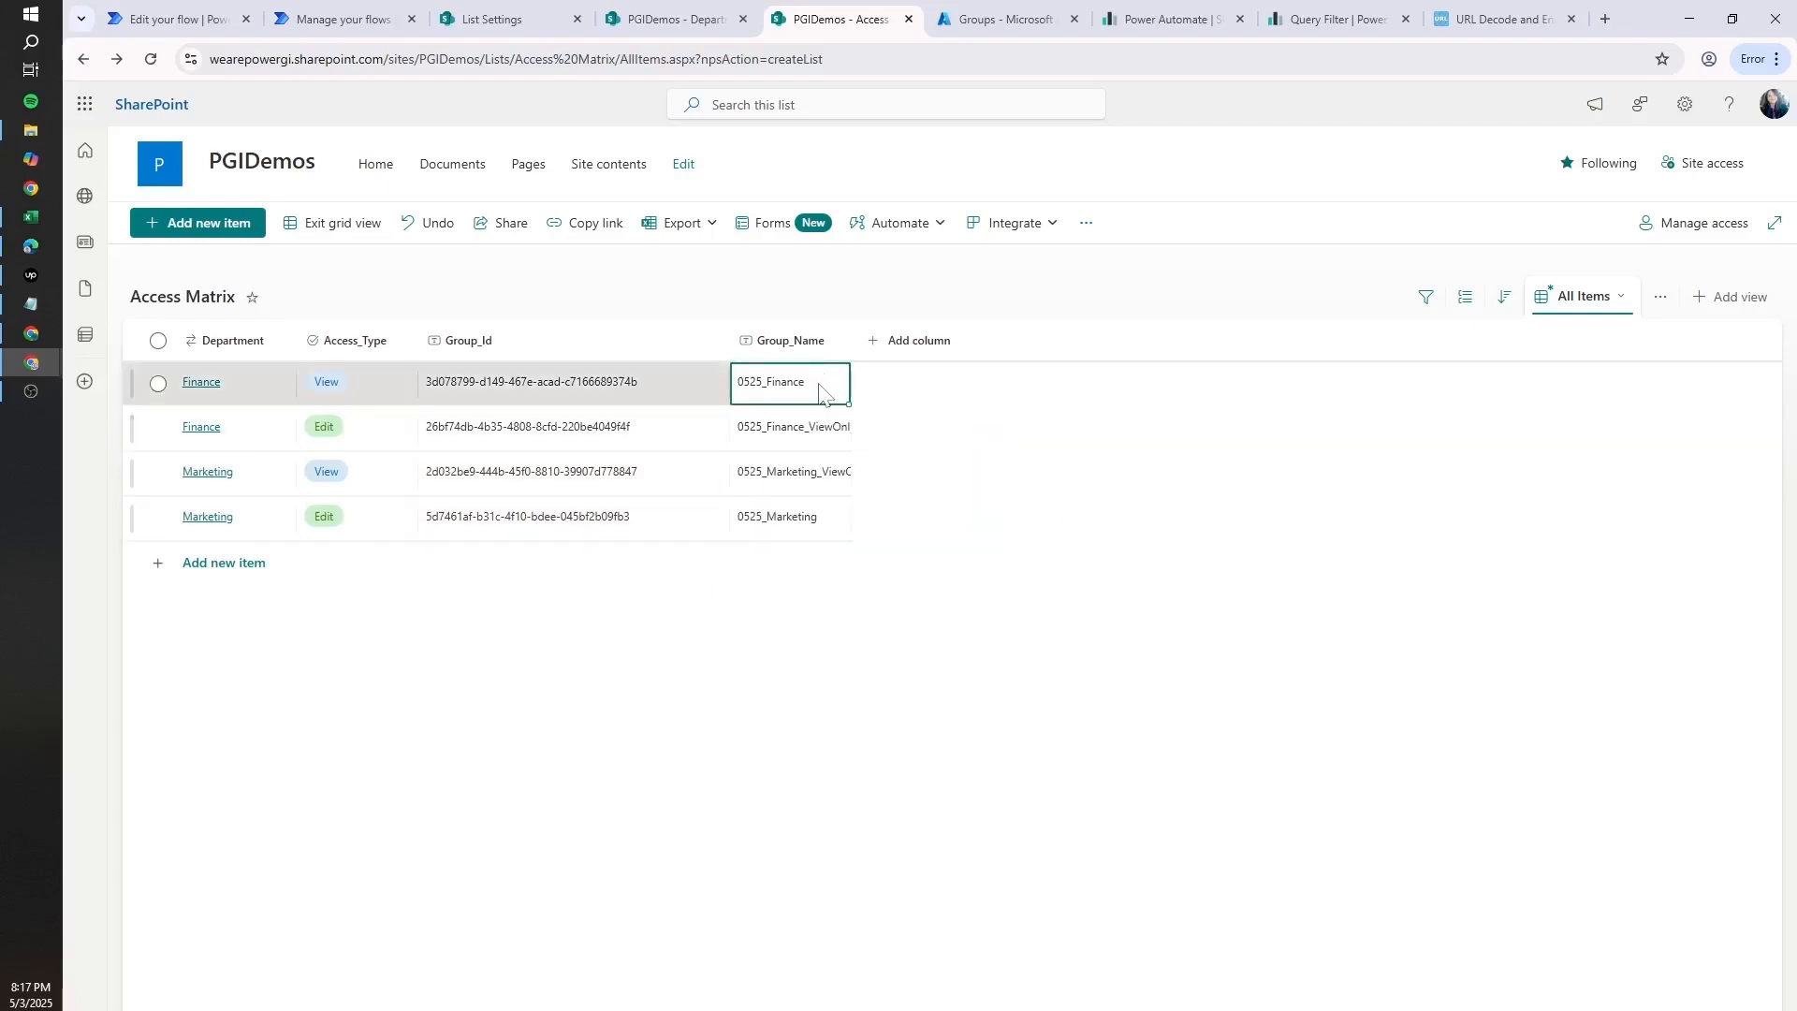
left_click(814, 379)
key("ctrl+v")
left_click(721, 392)
- Change the Finance Edit row's Group_Name to 0525_Finance_Edit
left_click(826, 436)
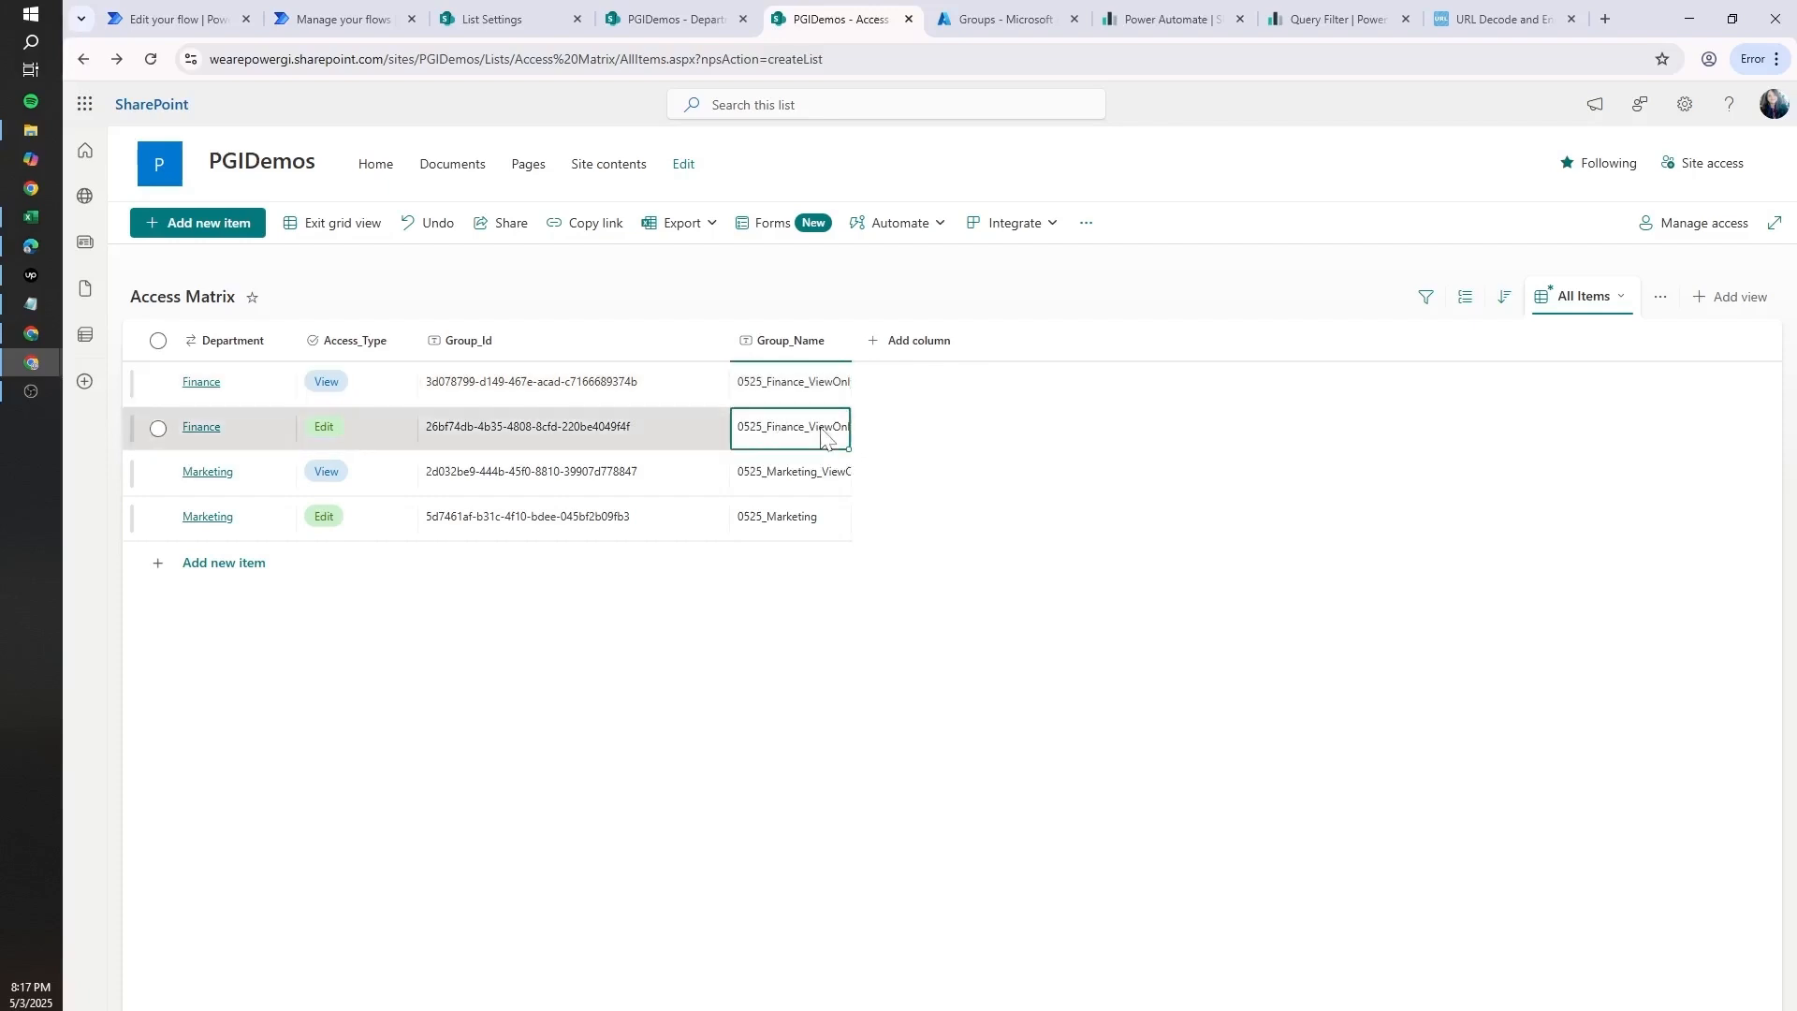
left_click(826, 436)
key("shift+End")
type("_Edit")
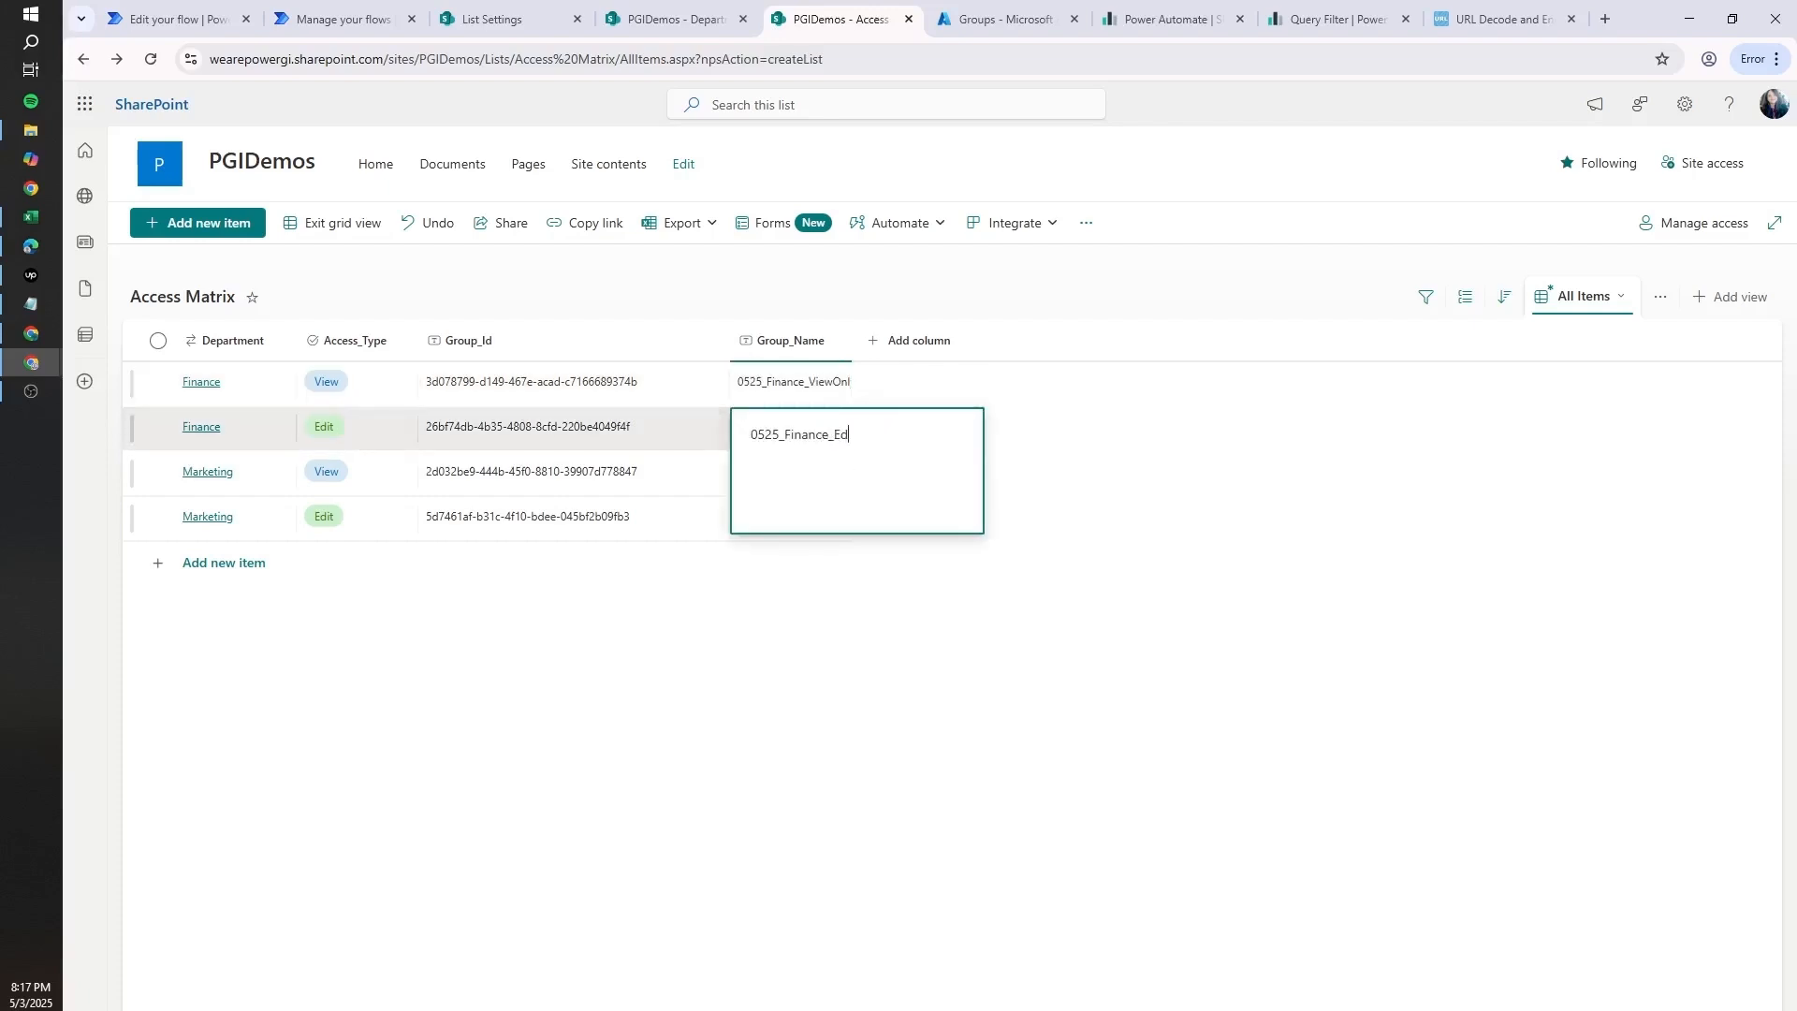
left_click(952, 440)
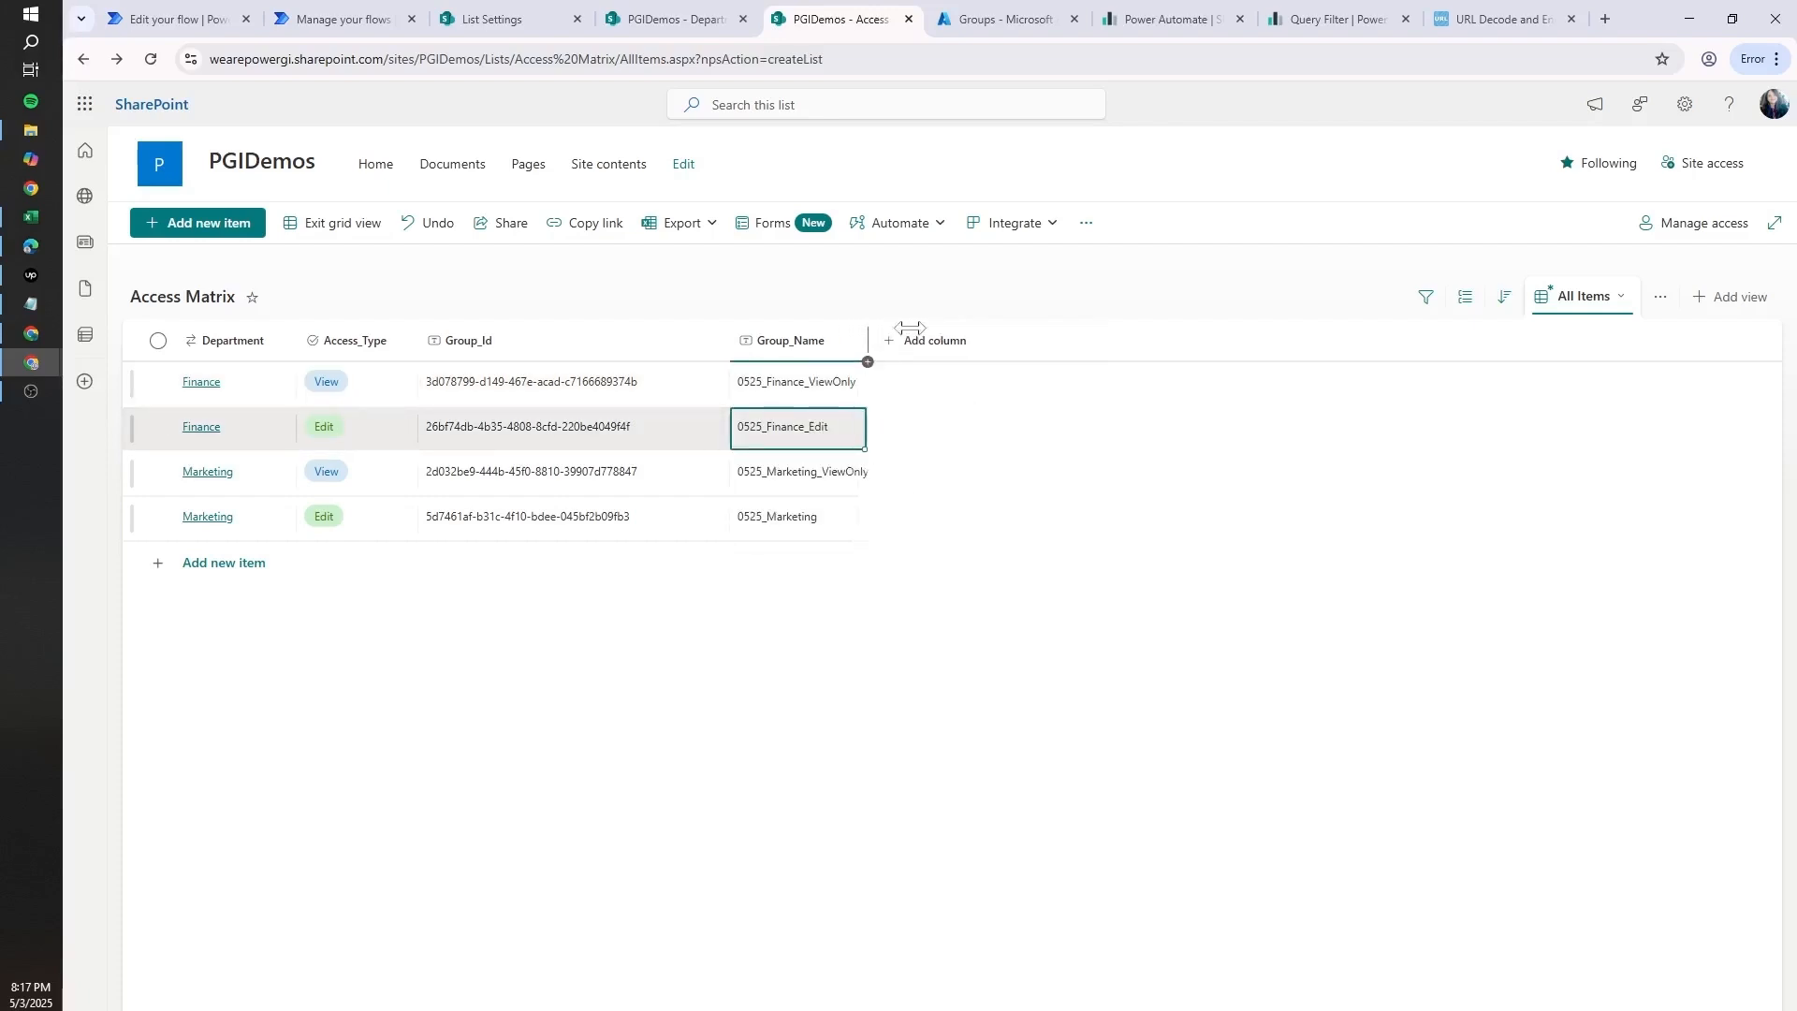
- Widen the Access Matrix's Group_Name column, and save the permissions flow in Power Automate
left_click_drag(852, 341, 1003, 341)
left_click(182, 21)
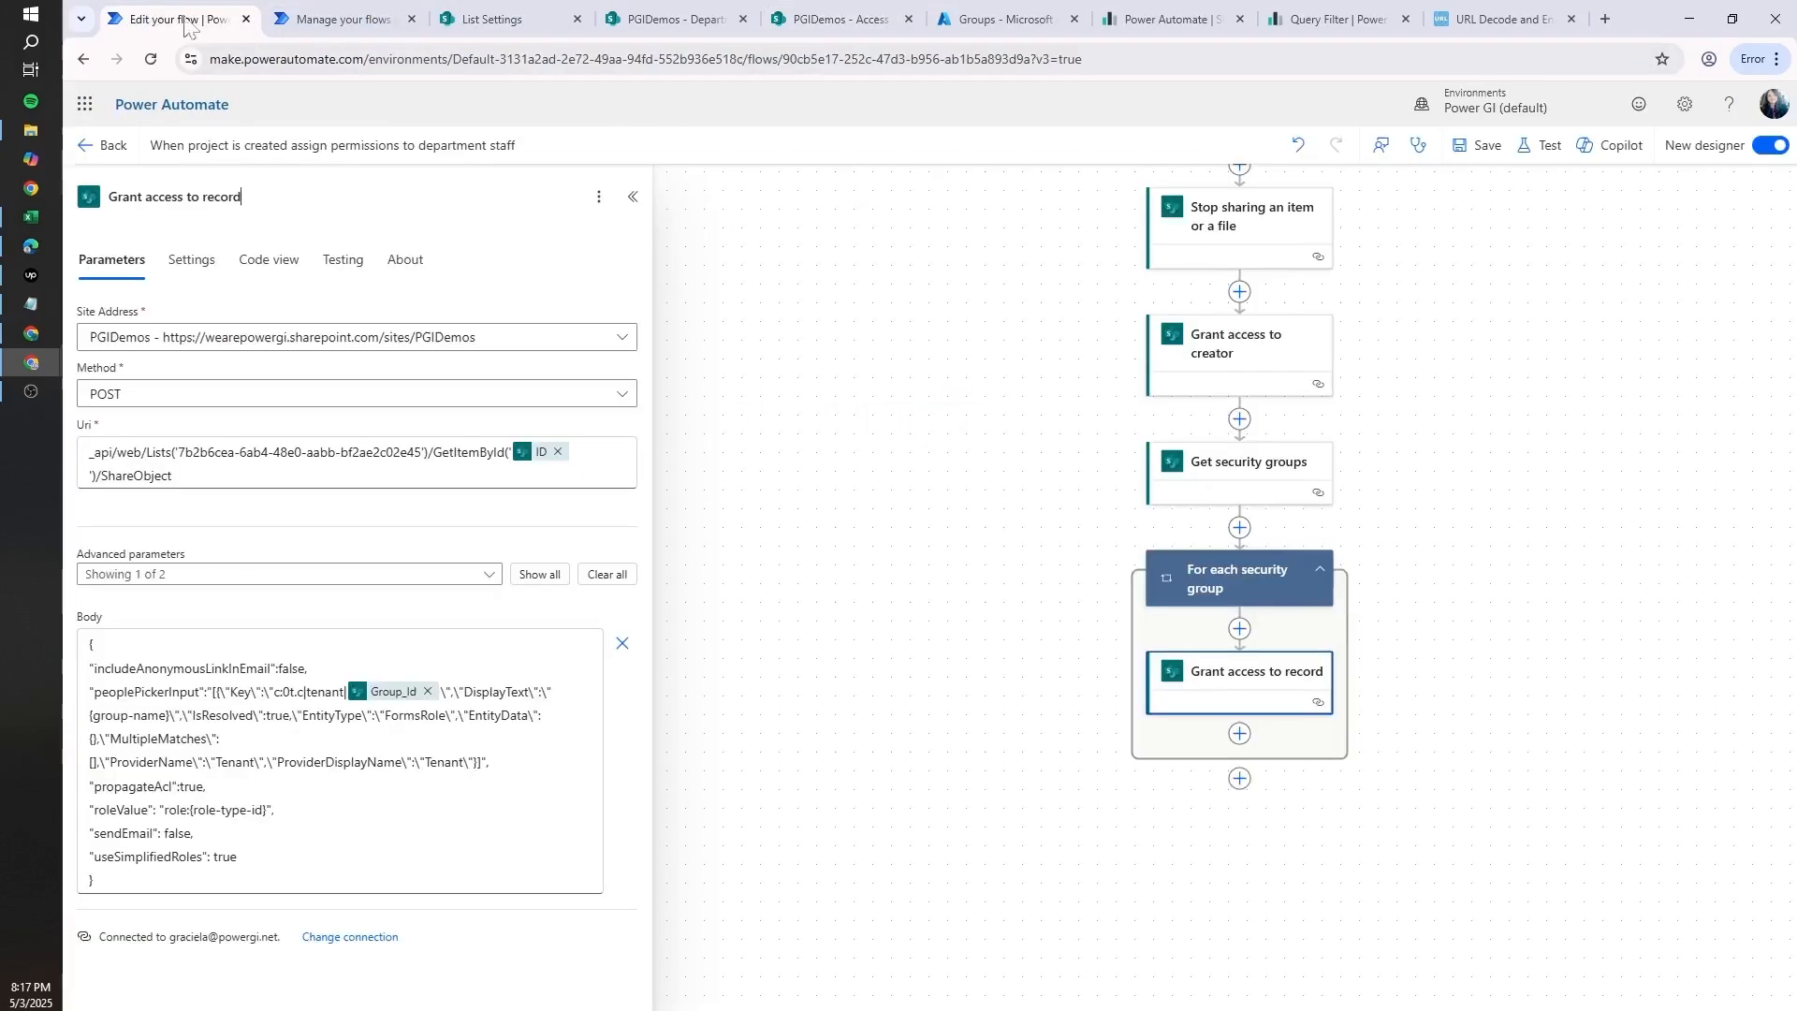
left_click(1477, 146)
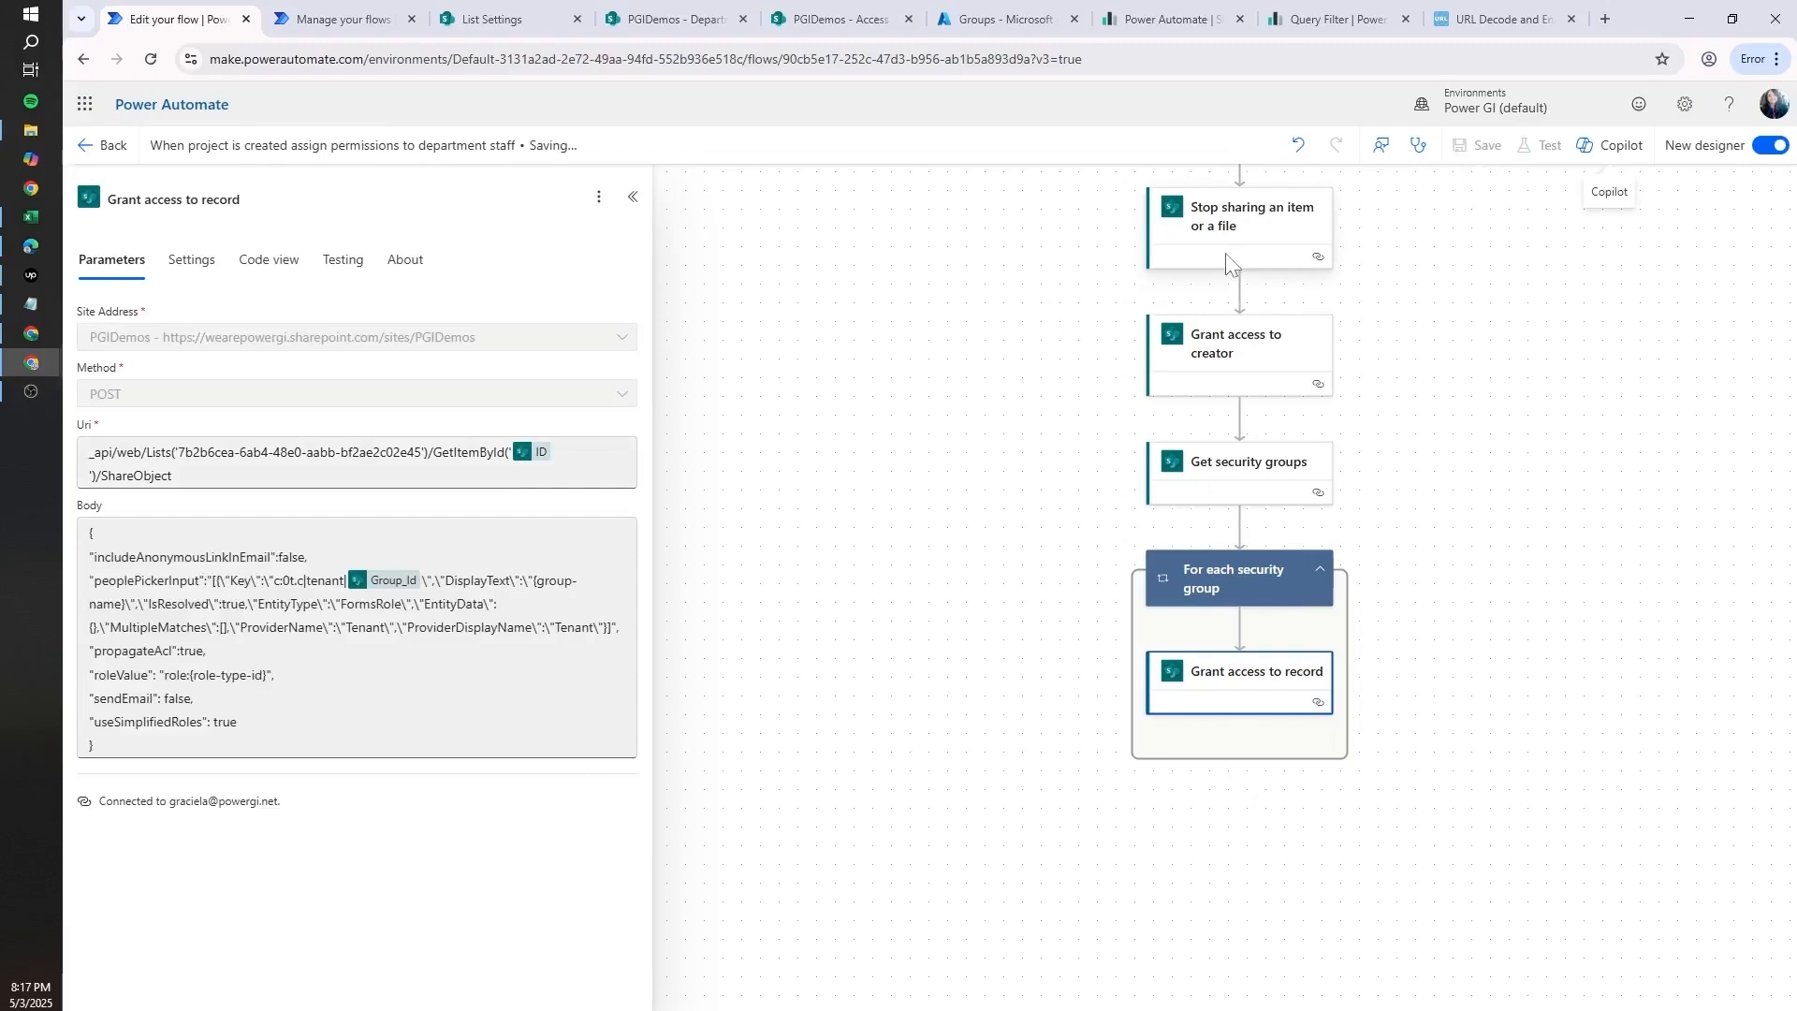
- Reload the flow's editing page and open the Grant access to record action inside the For each security group loop
left_click_drag(534, 581, 360, 604)
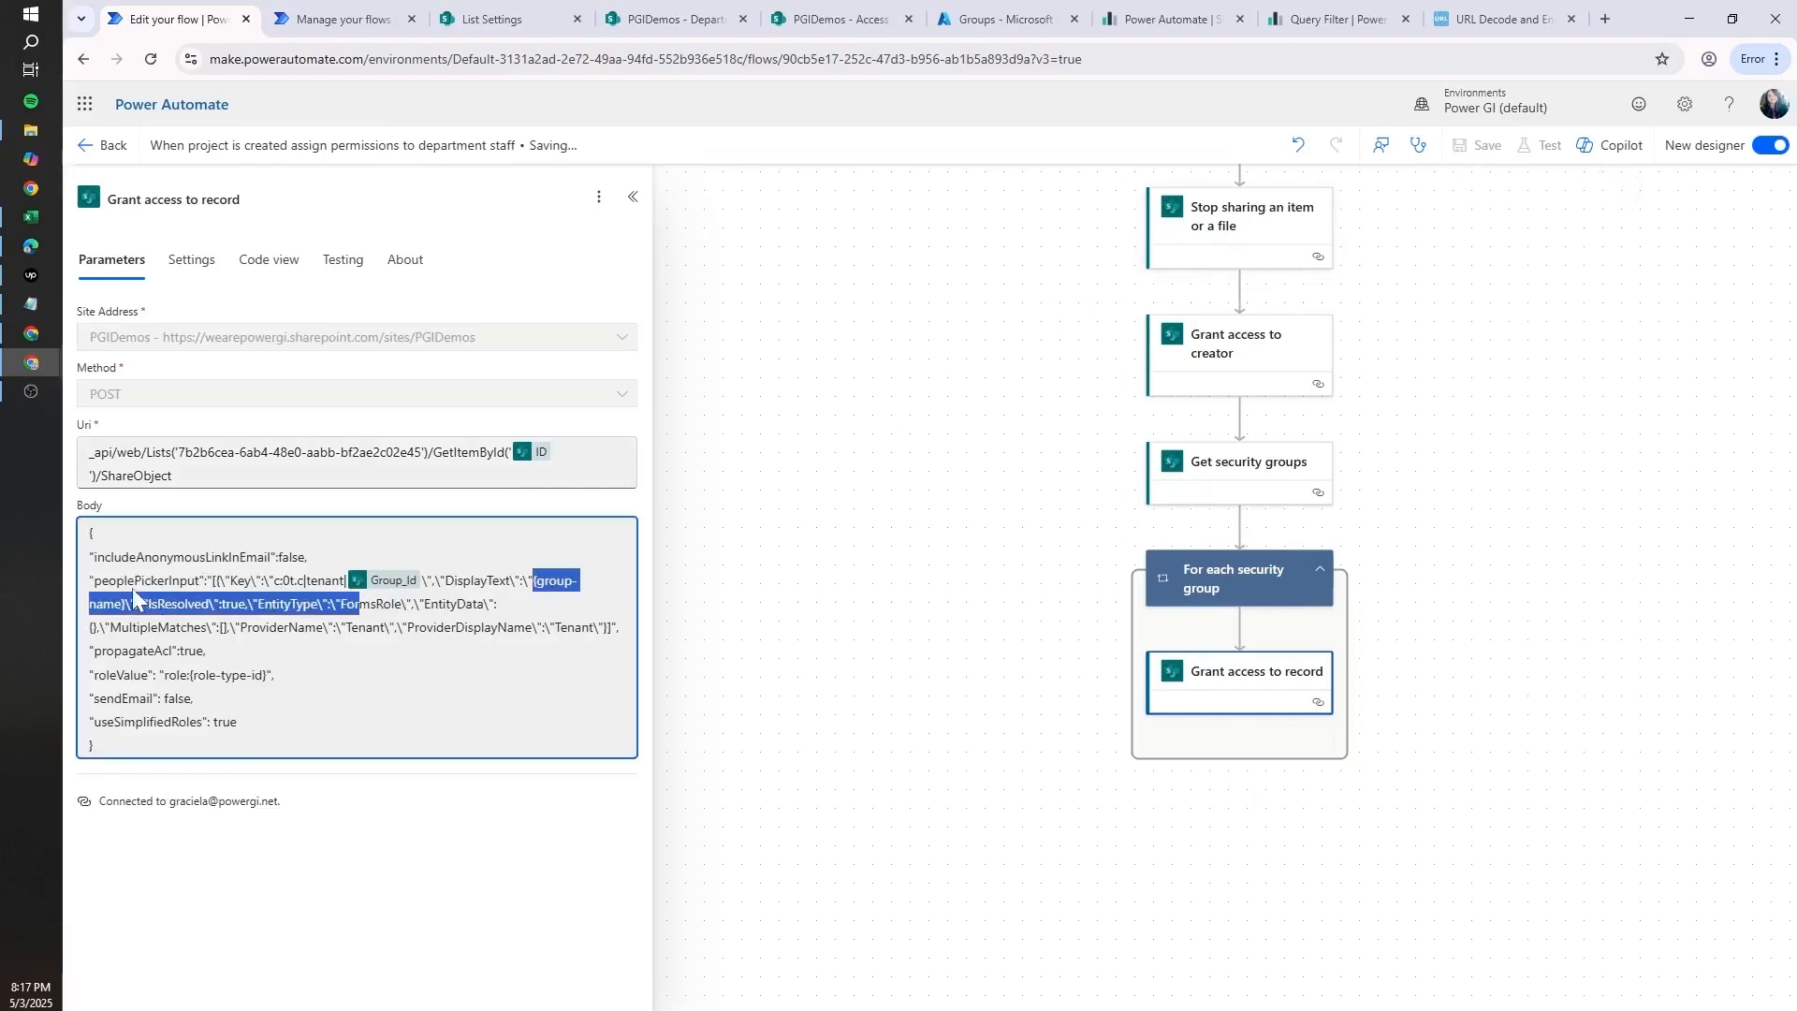
left_click(794, 71)
key("Return")
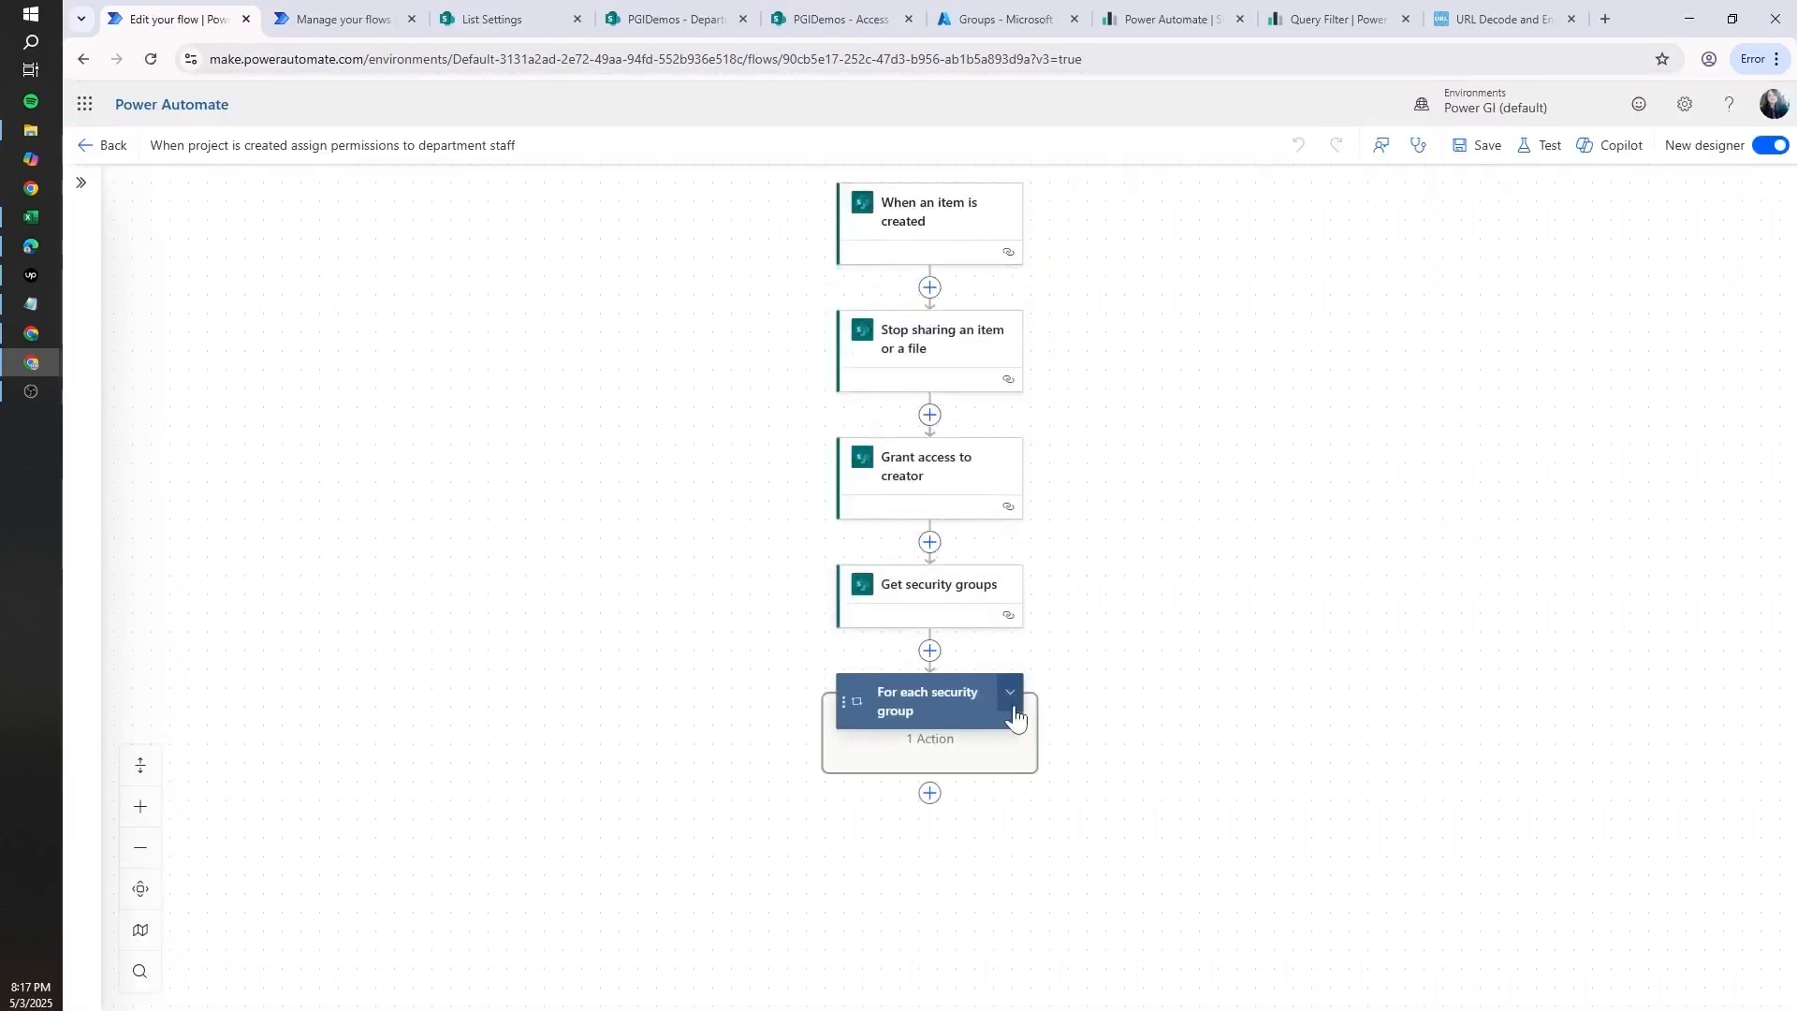
left_click(1012, 707)
left_click(964, 801)
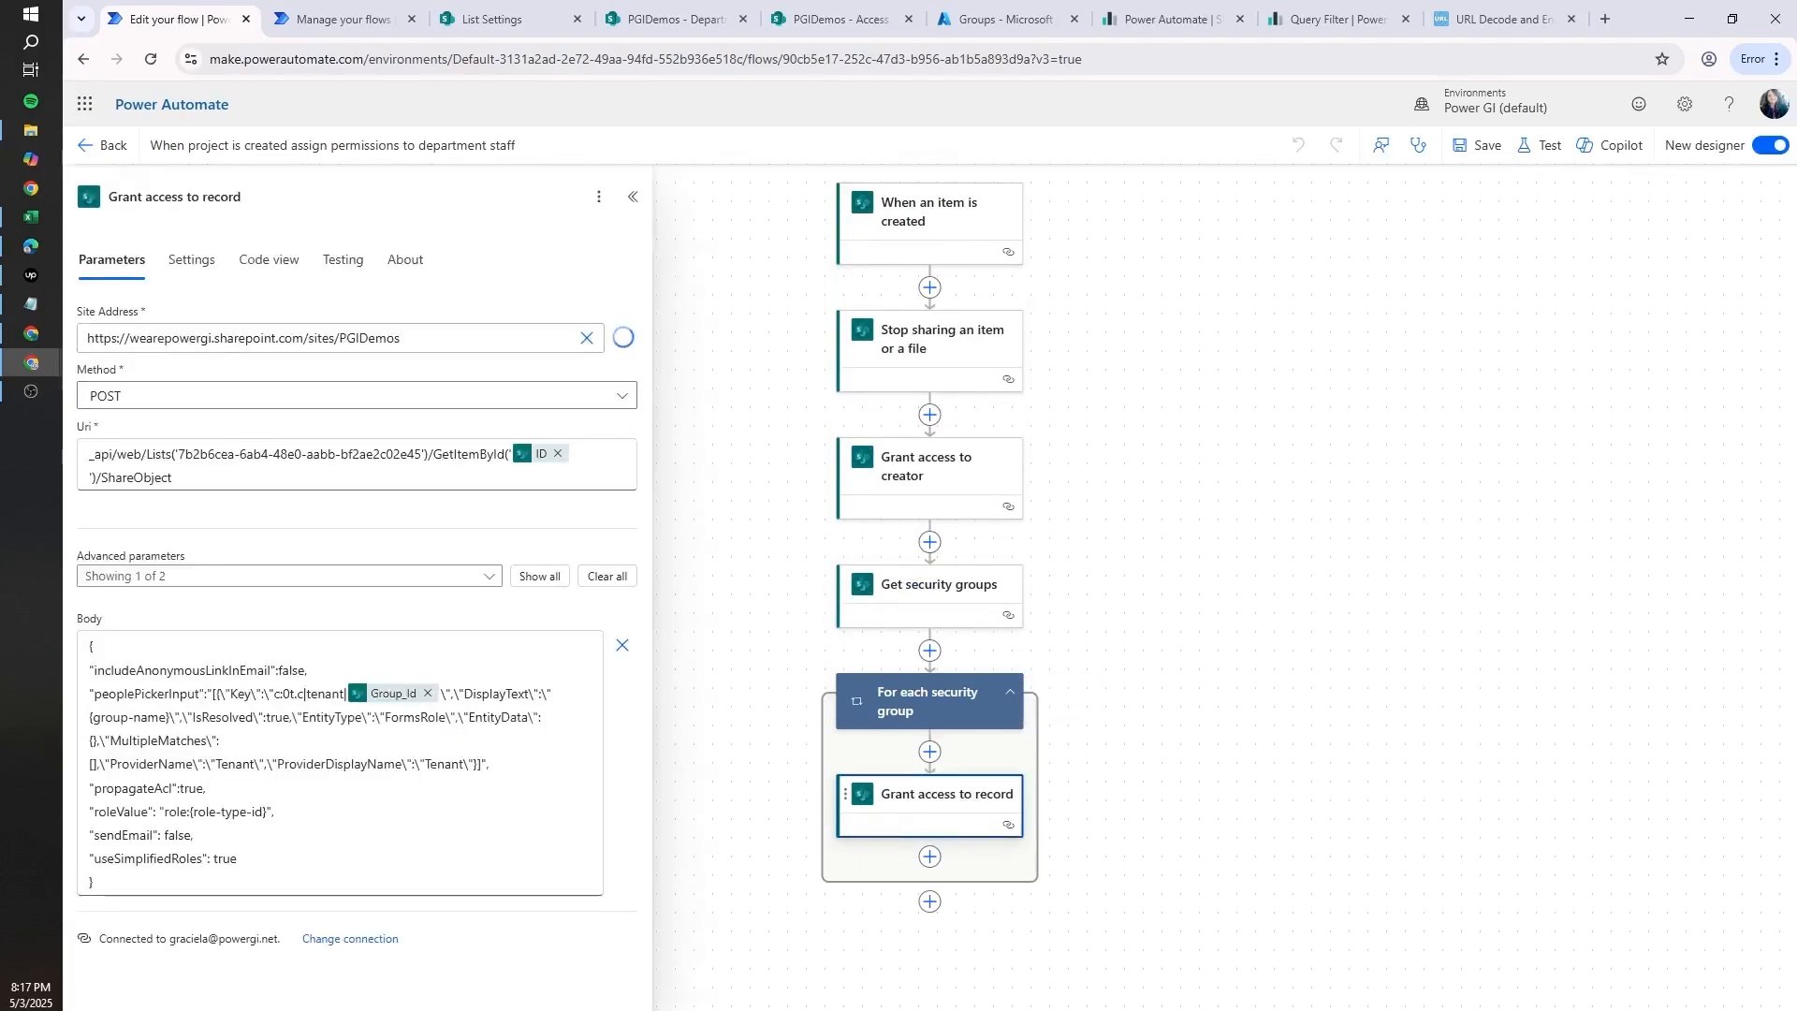
- Replace the {group-name} placeholder in the request body with Group_Name from Get security groups
left_click_drag(169, 715, 100, 715)
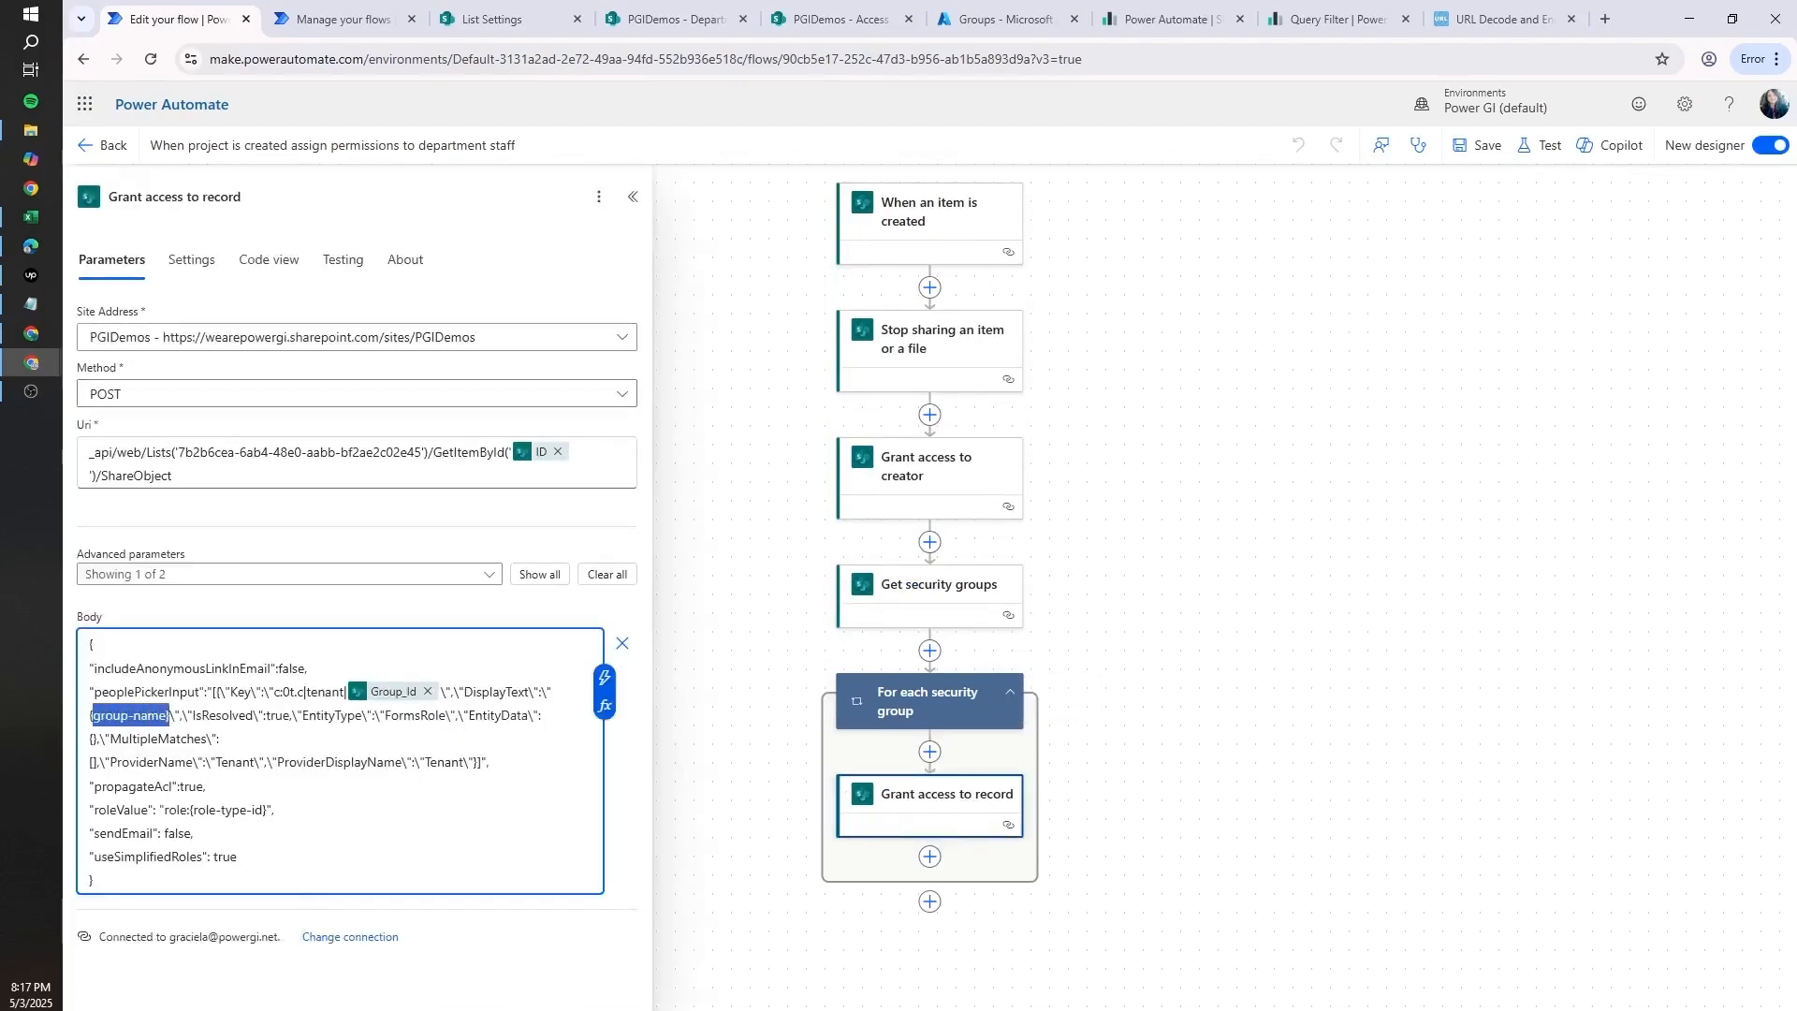
key("BackSpace")
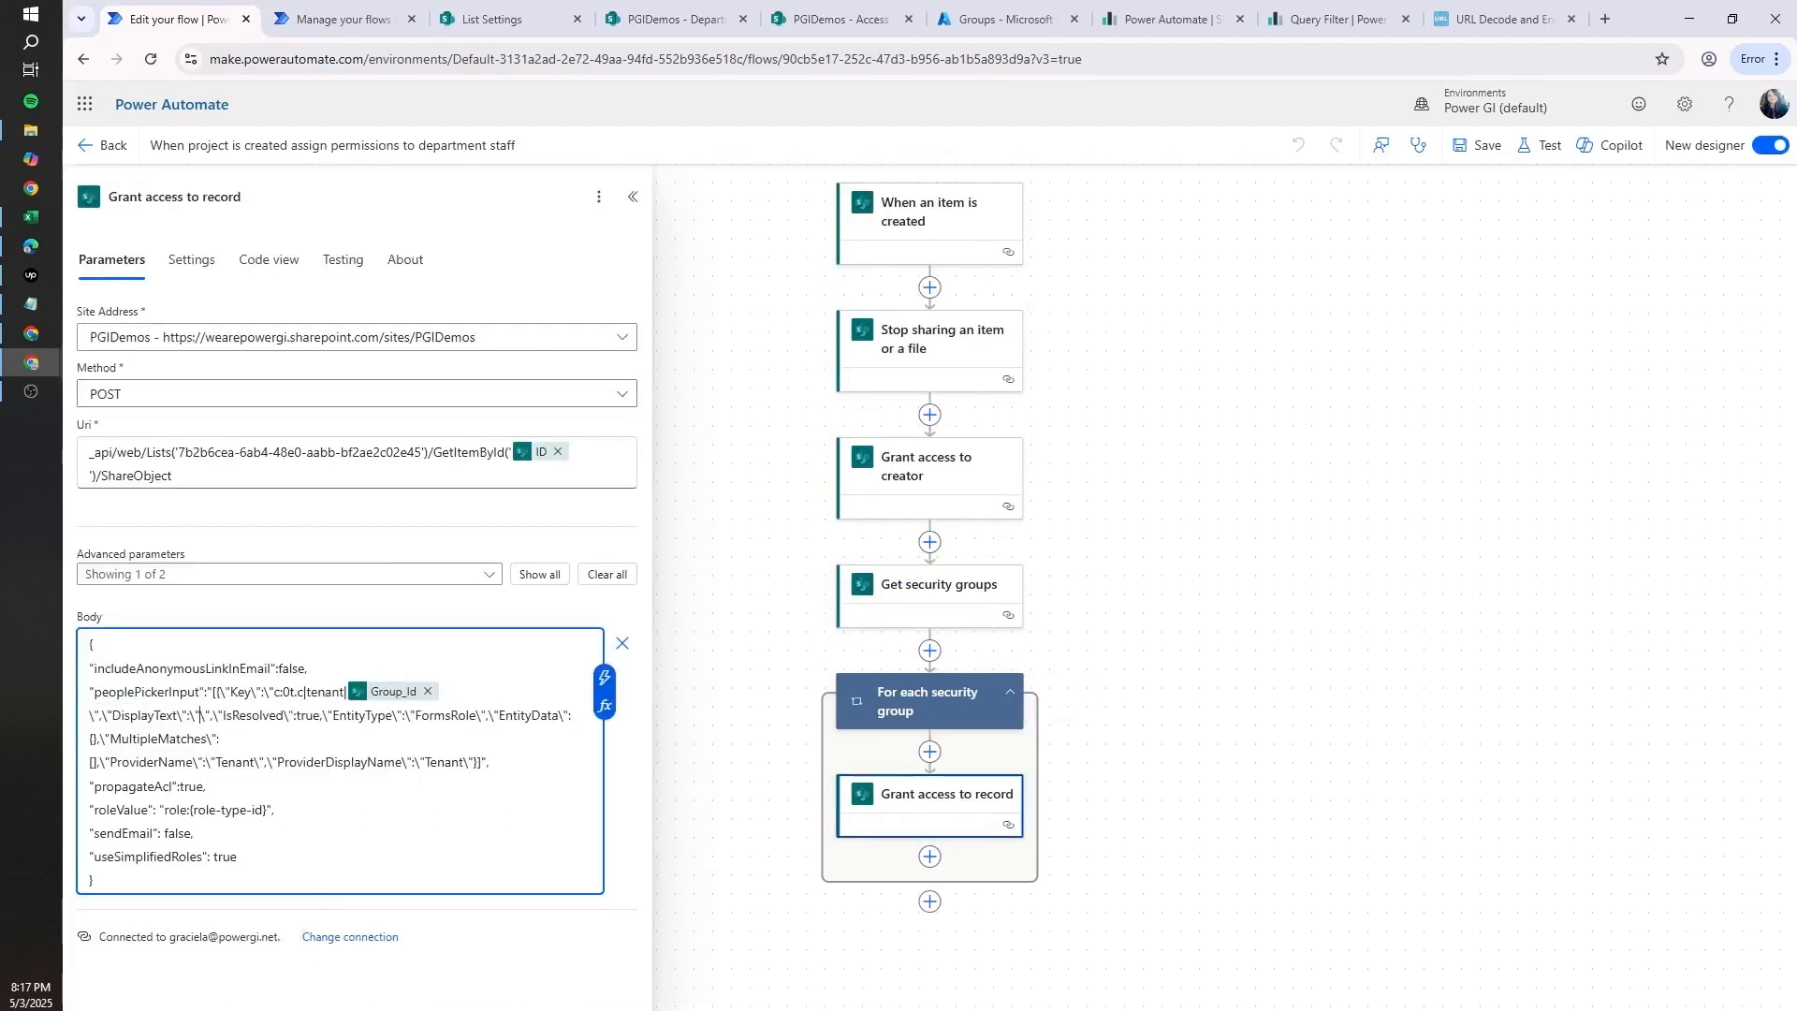
left_click(605, 677)
type("name")
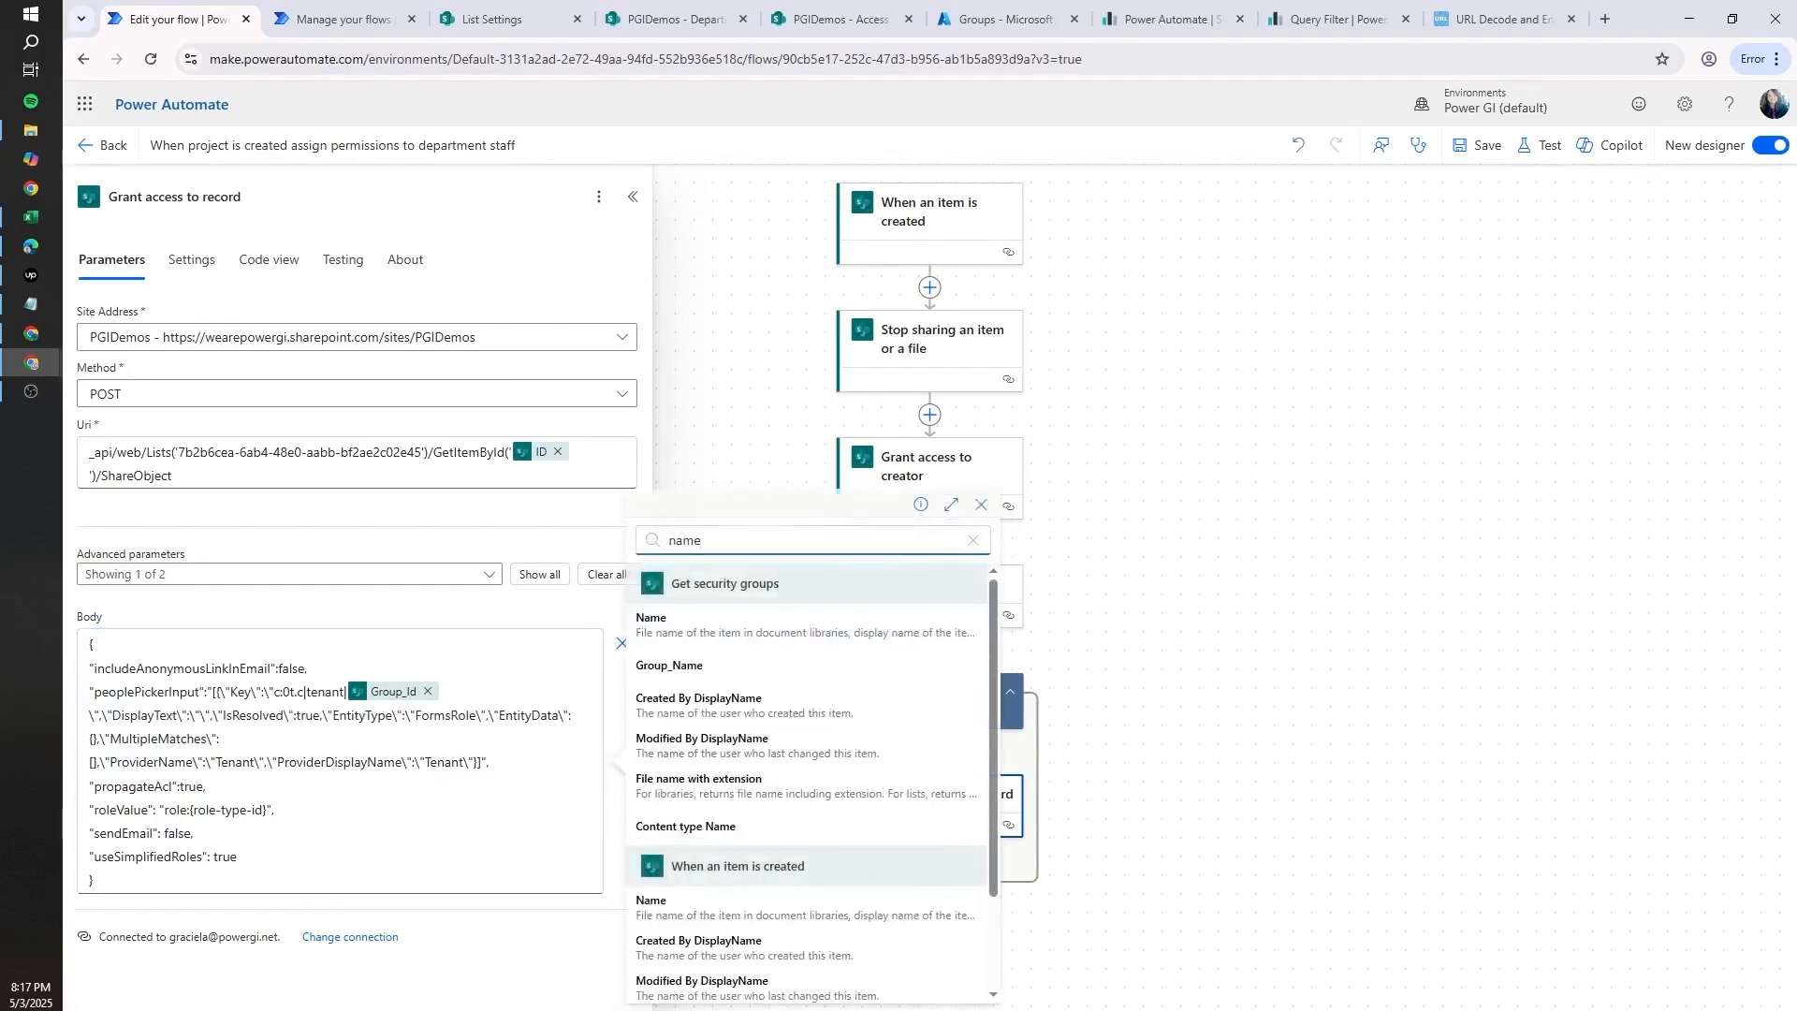
left_click(716, 674)
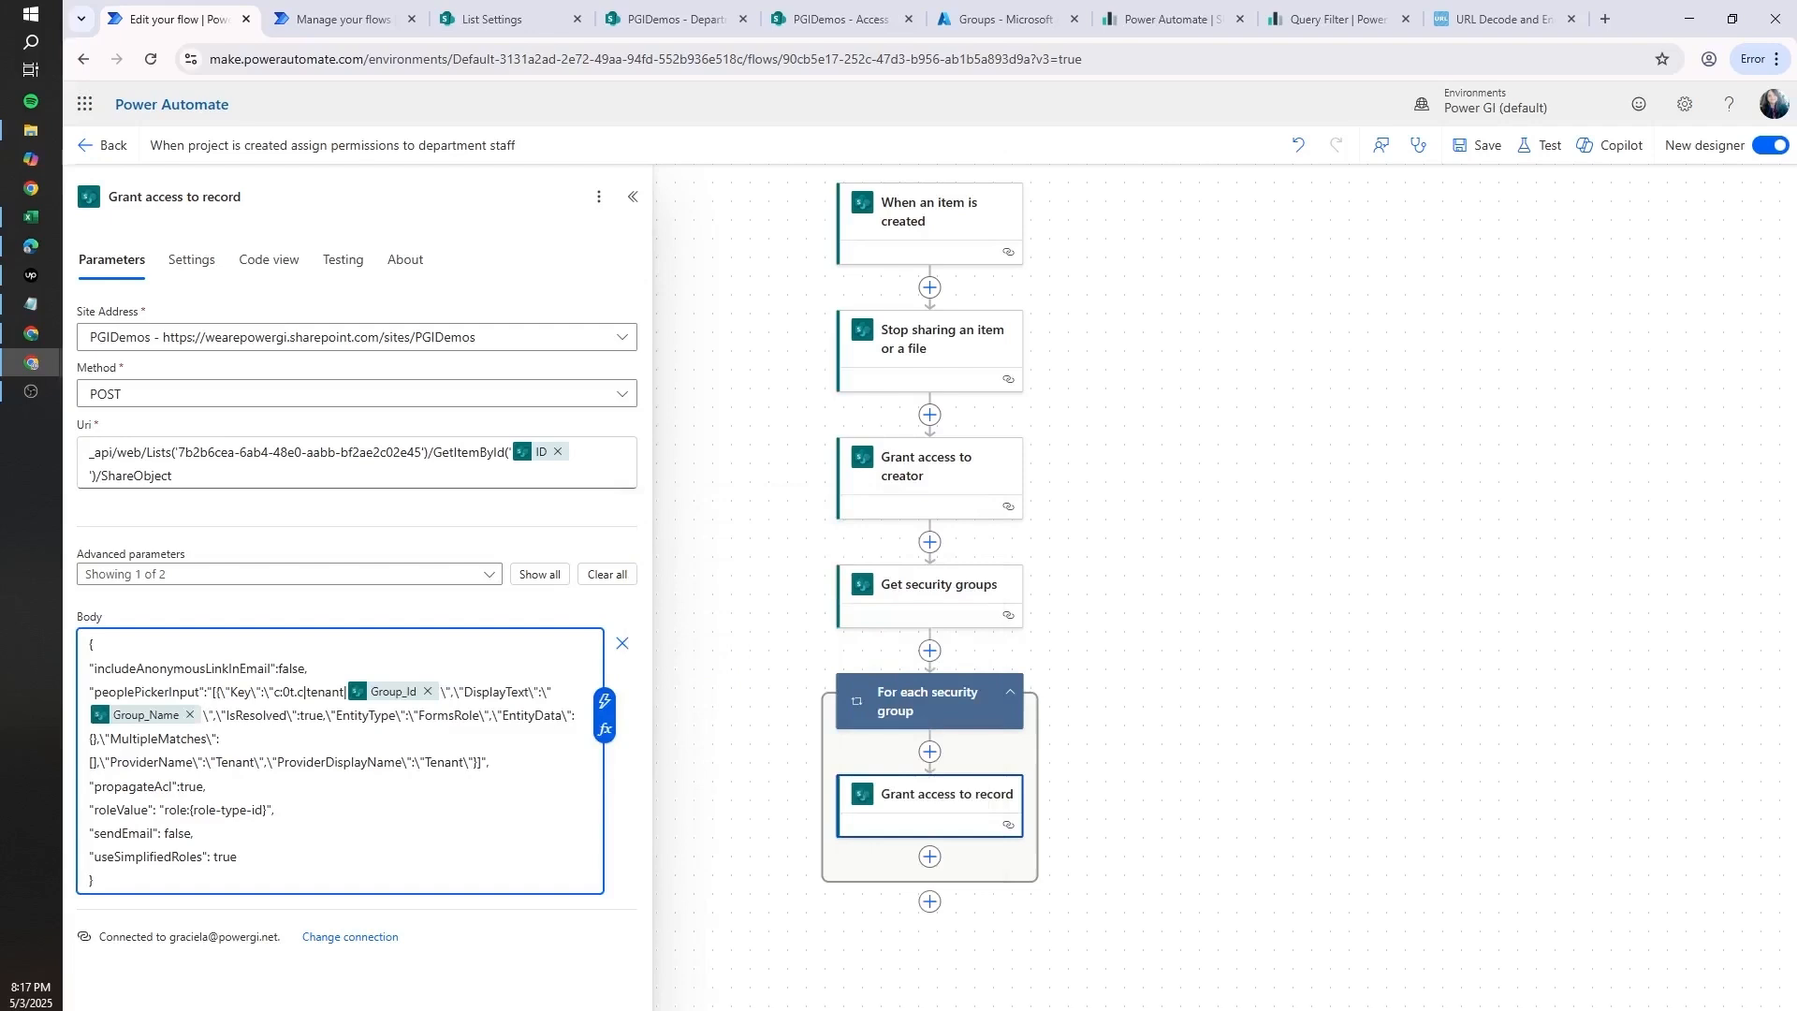
- Look up the role IDs for view only and edit access in the blog article on granting item-level permissions
left_click_drag(164, 810, 264, 810)
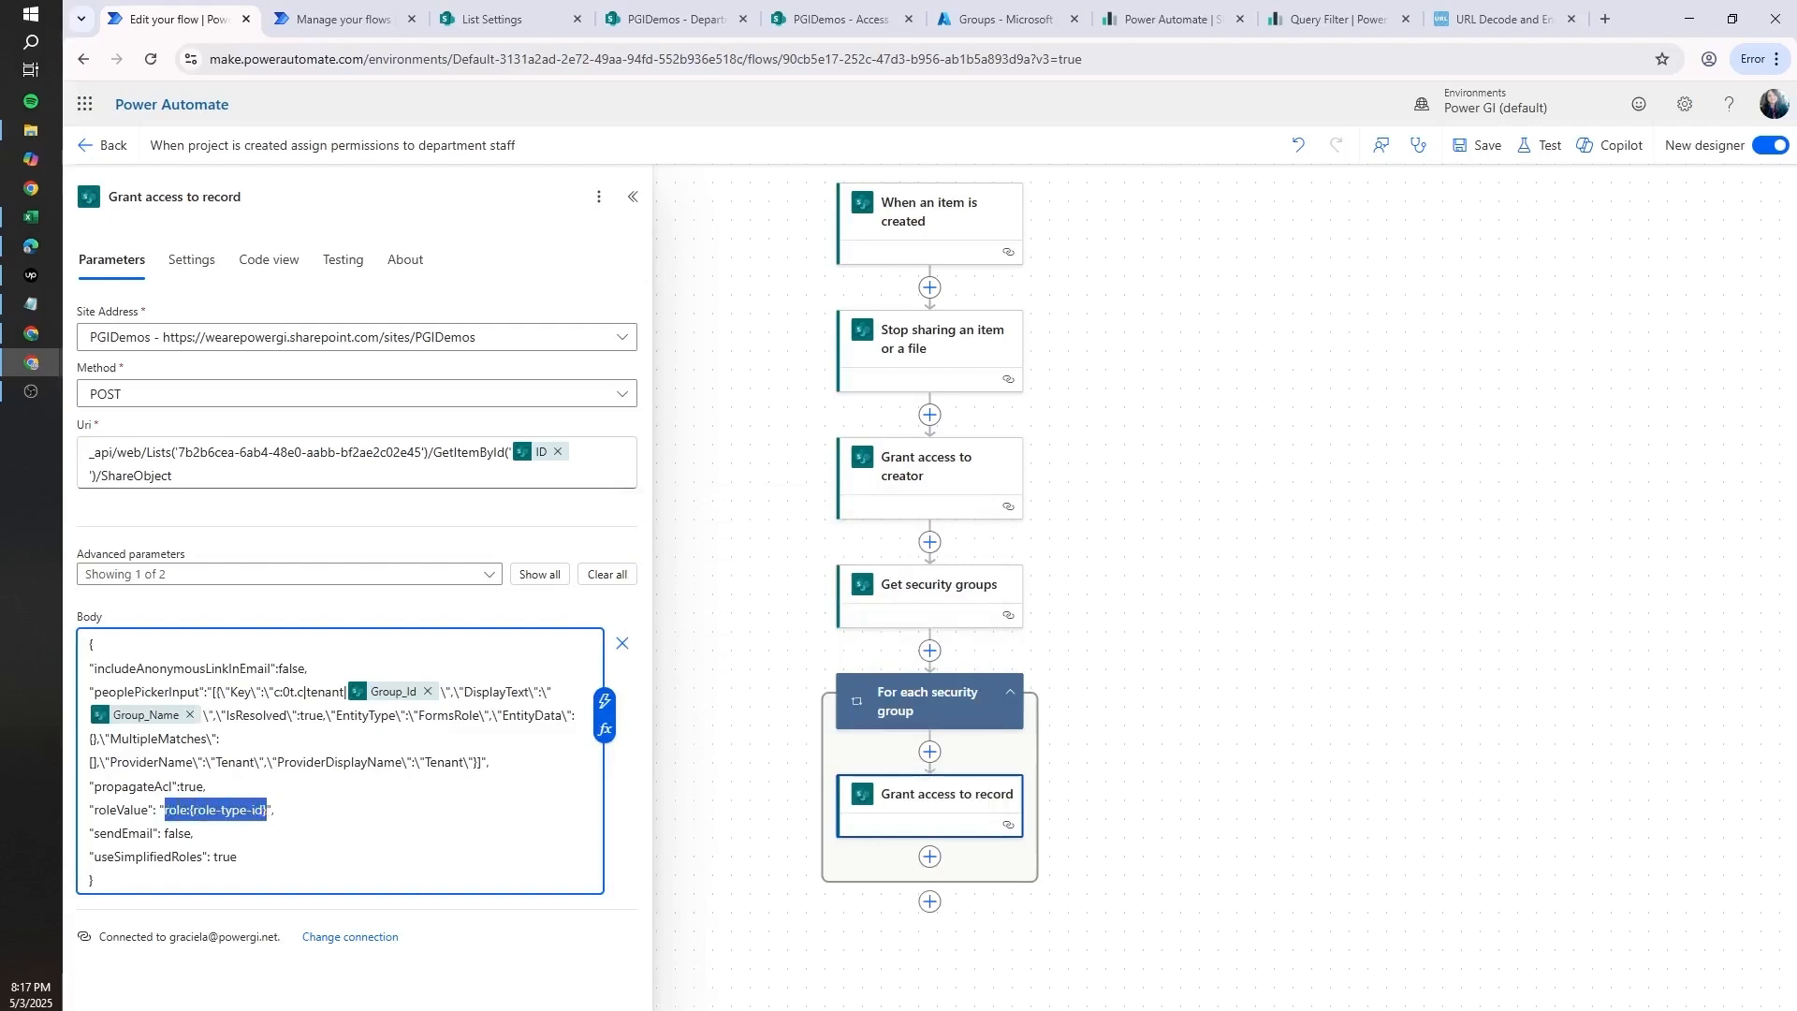
left_click(840, 19)
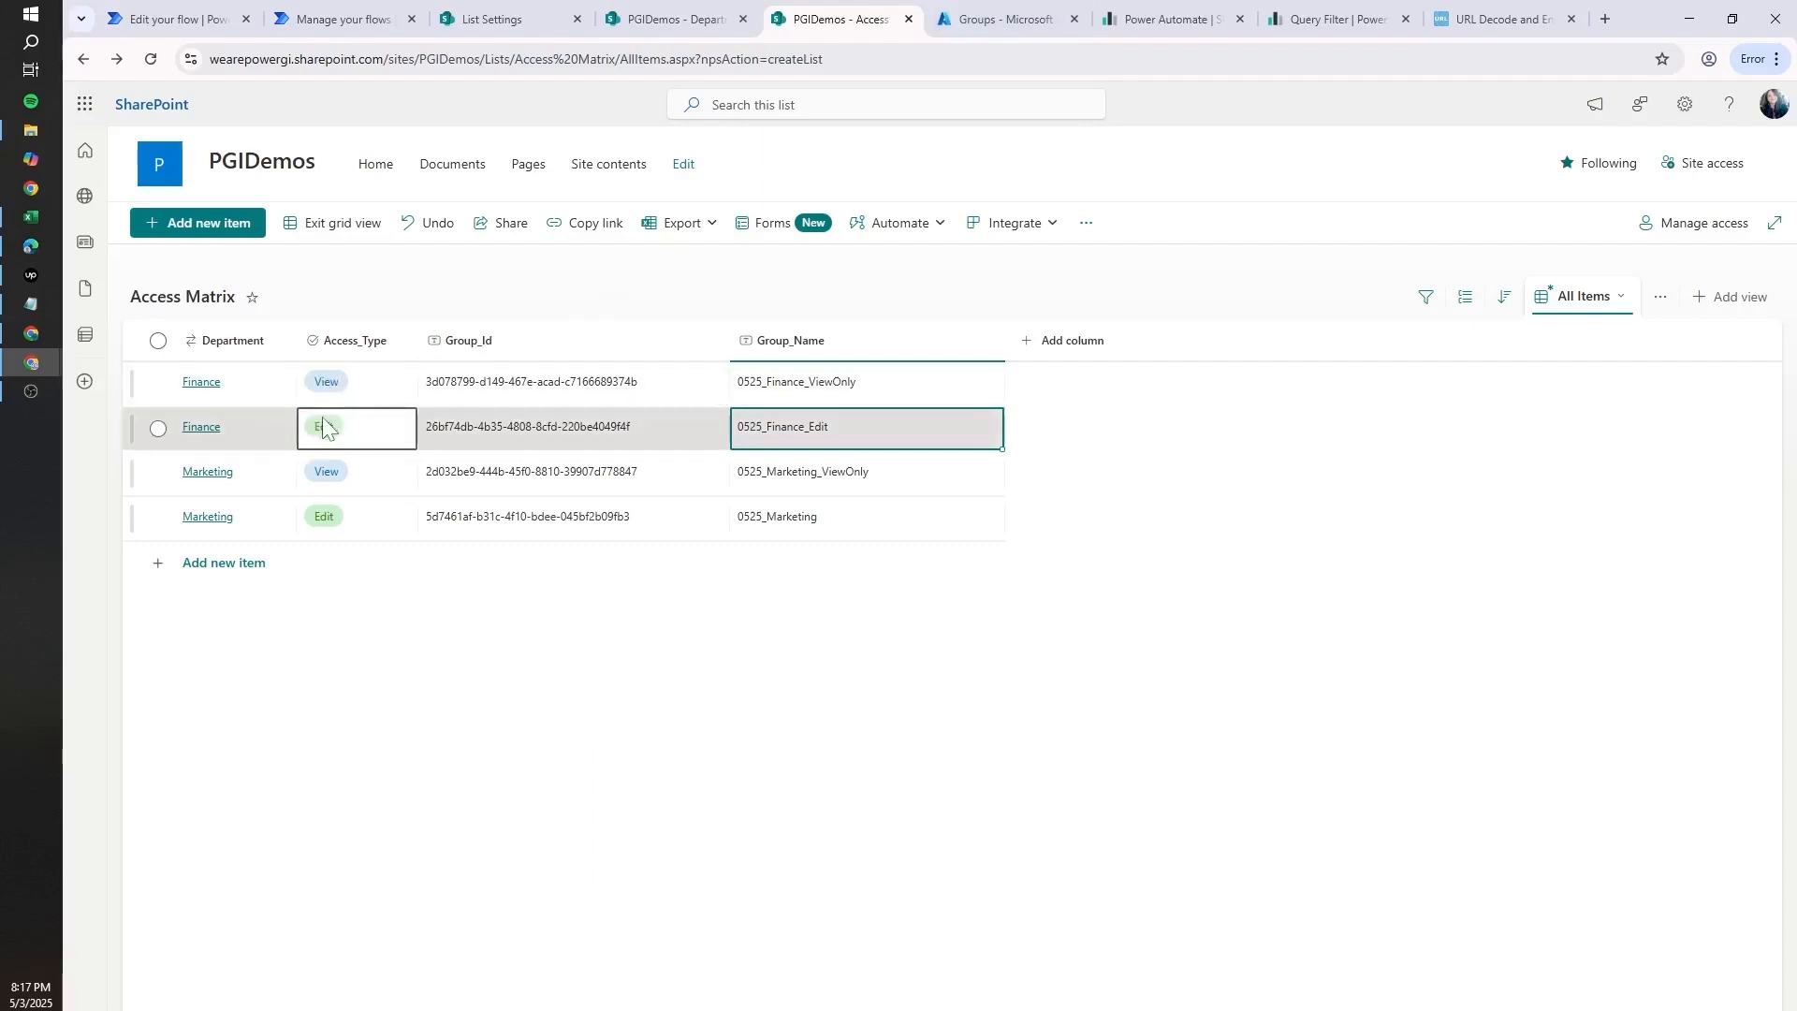
left_click(225, 8)
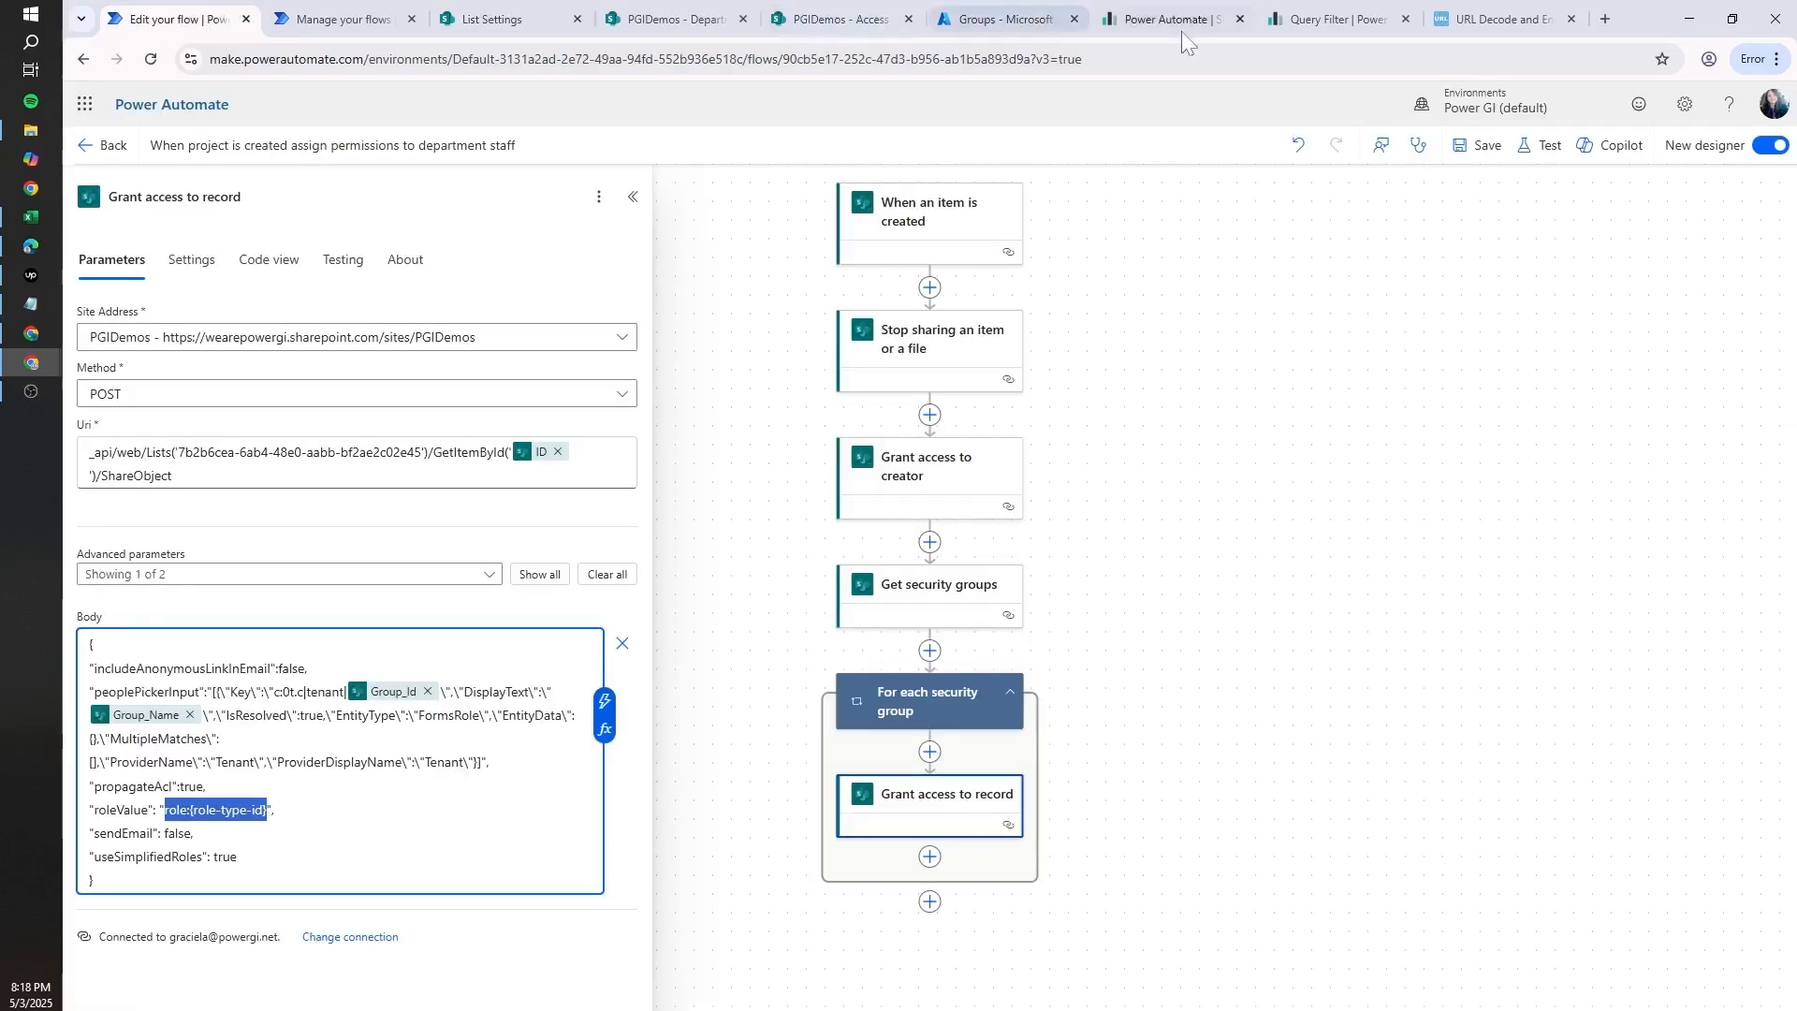
left_click(1329, 19)
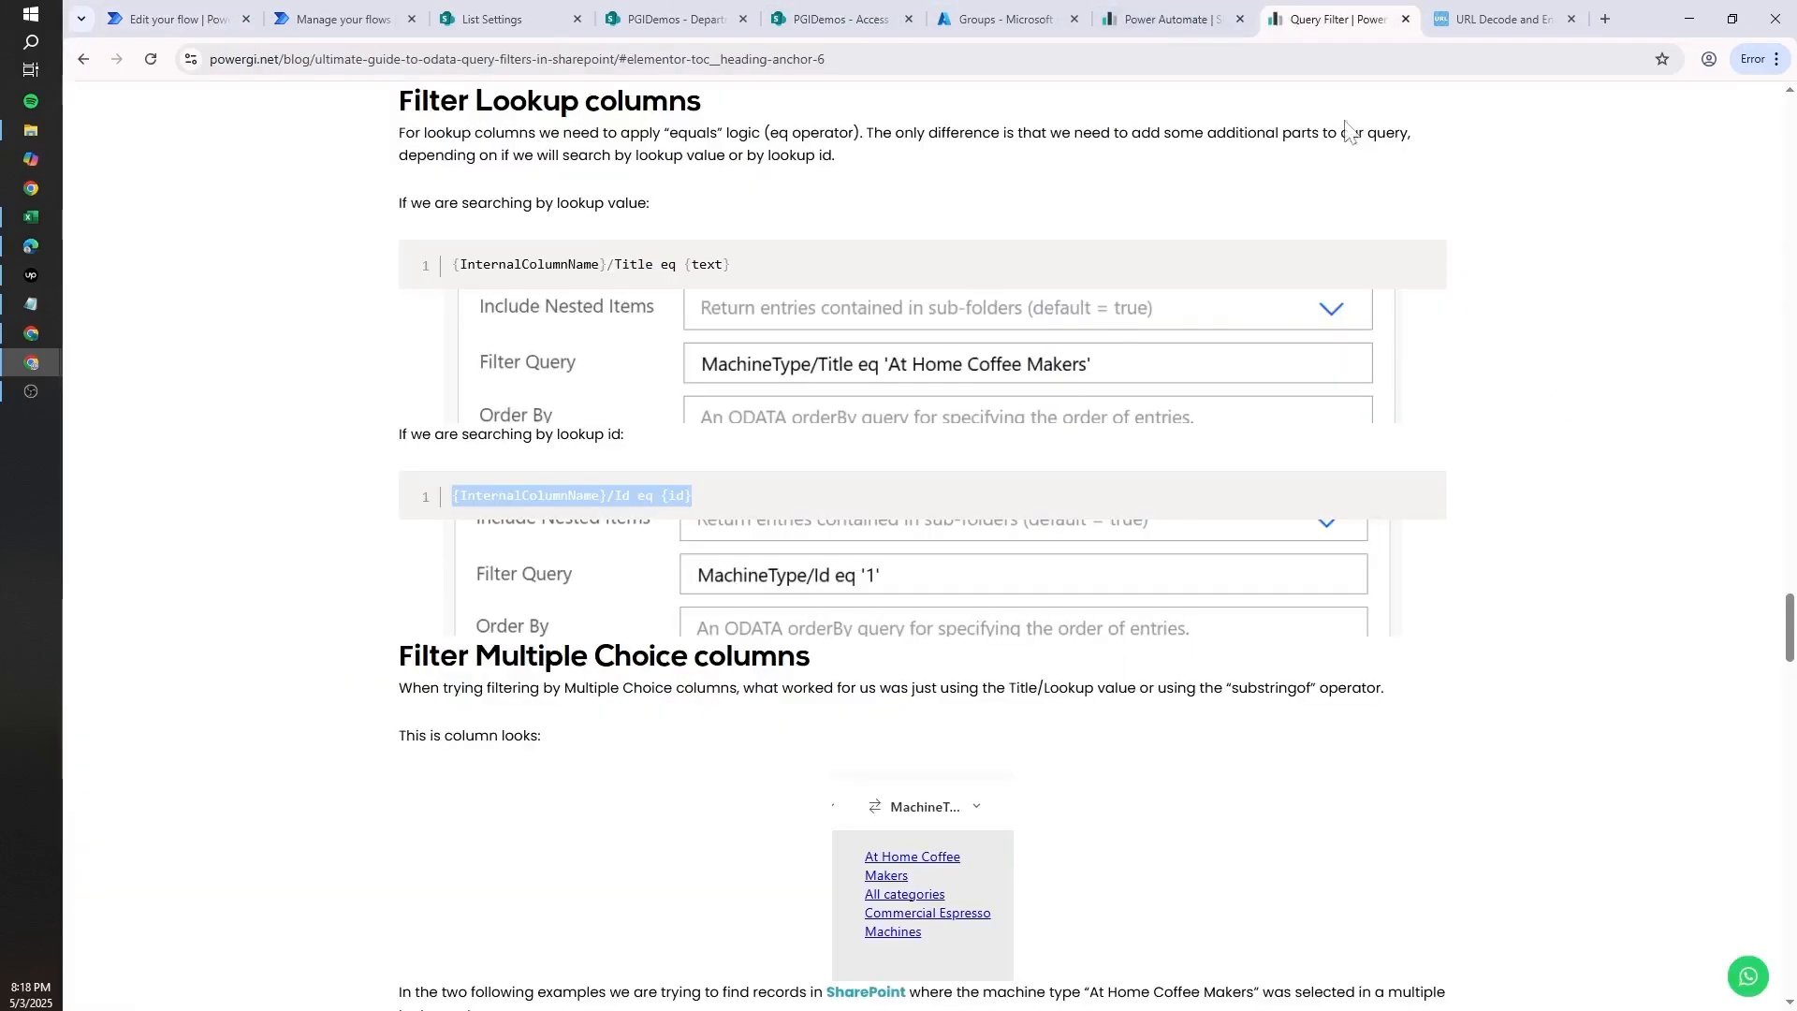
left_click(1177, 9)
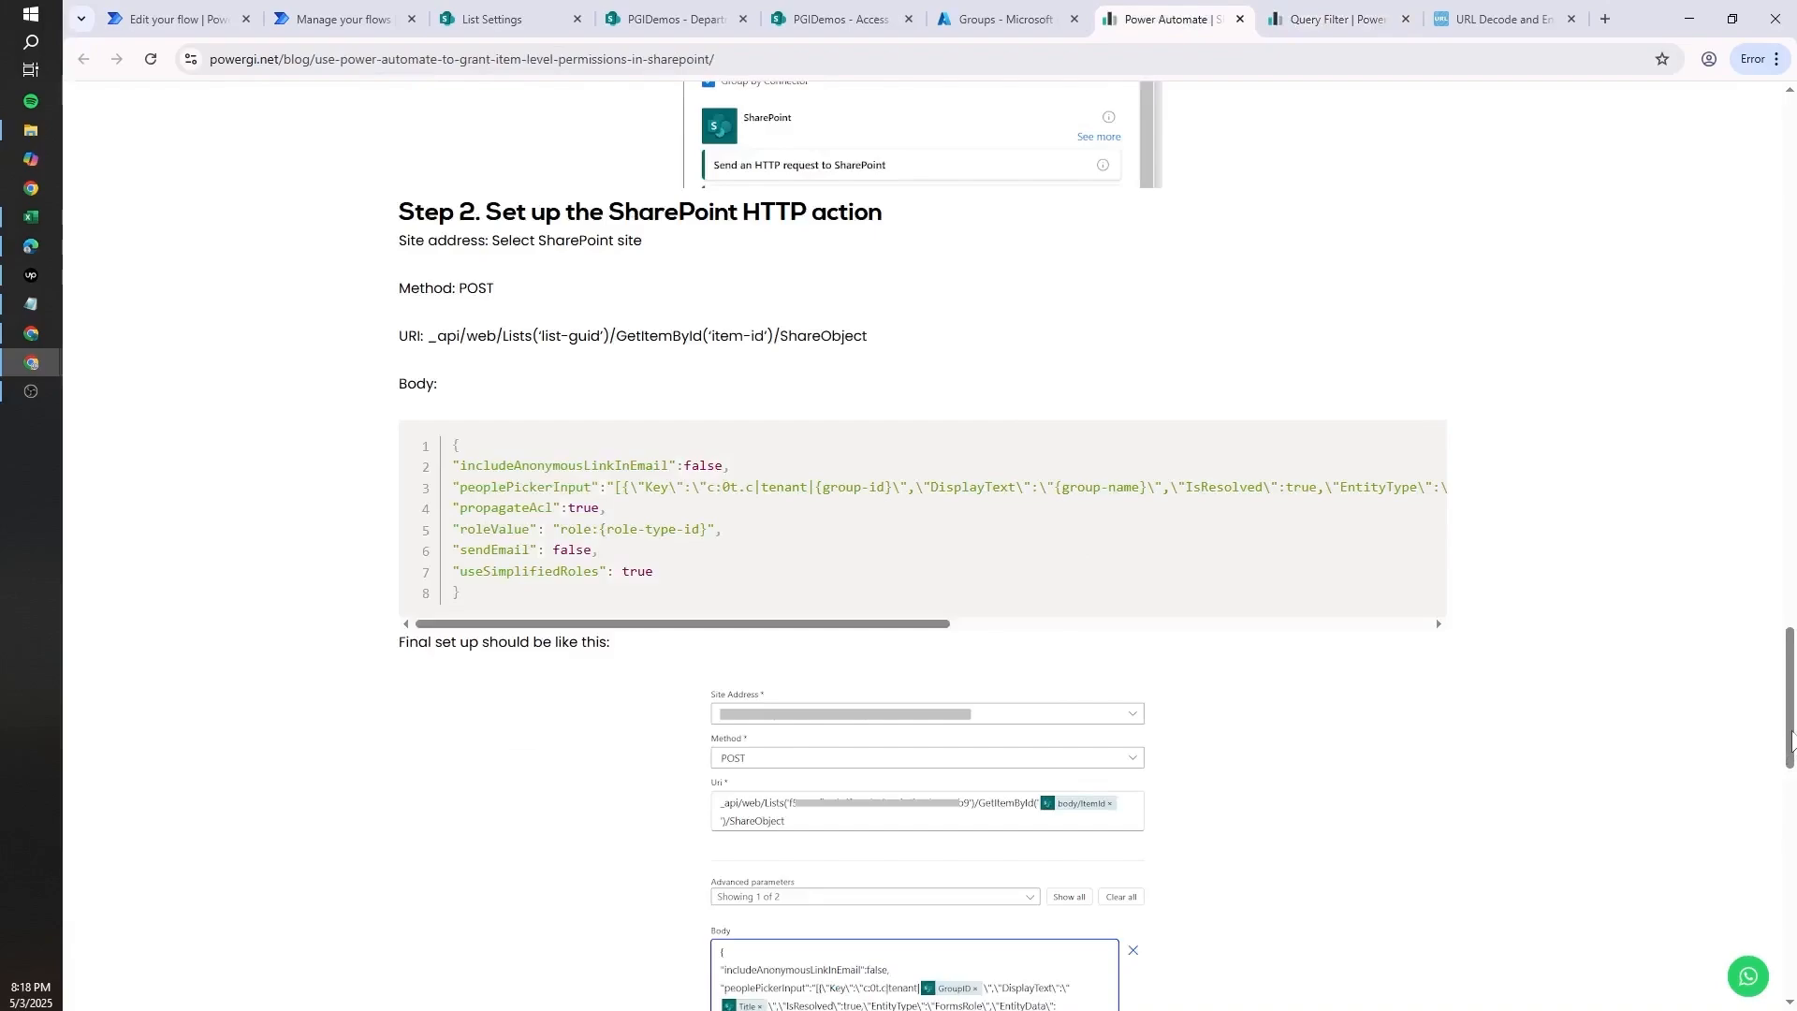
left_click_drag(1787, 775, 1684, 373)
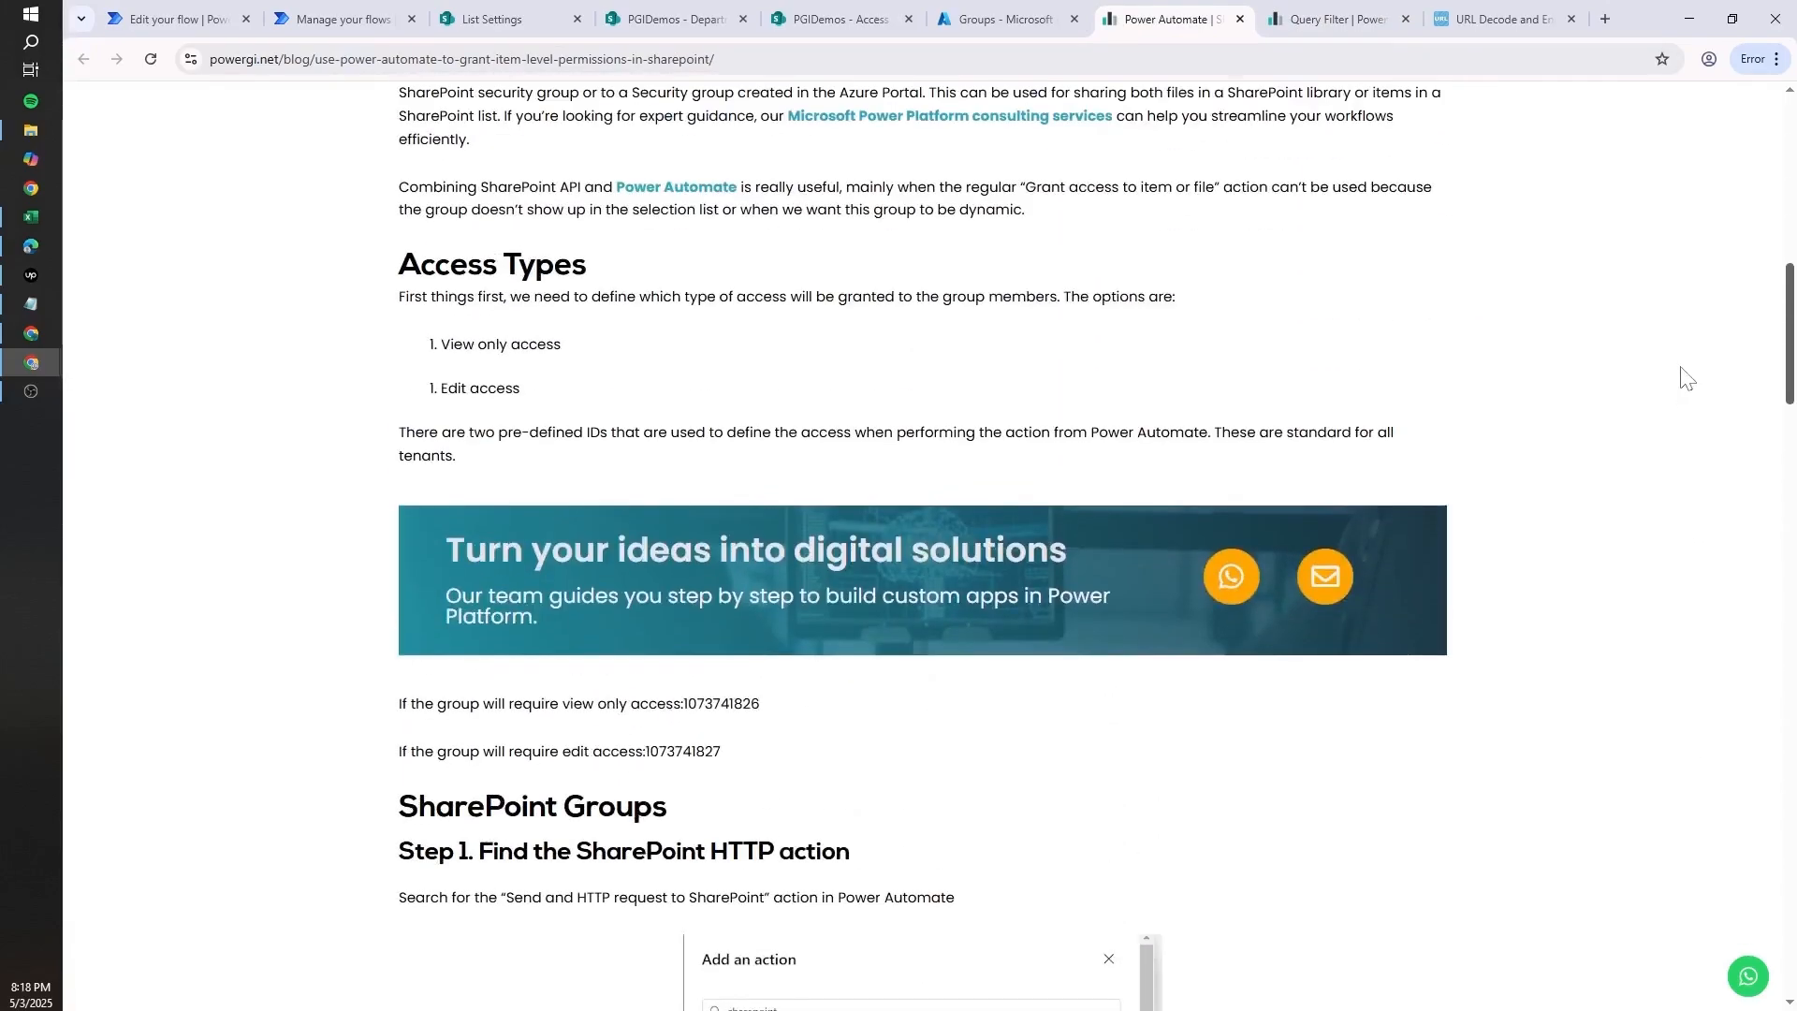
left_click_drag(733, 755, 383, 699)
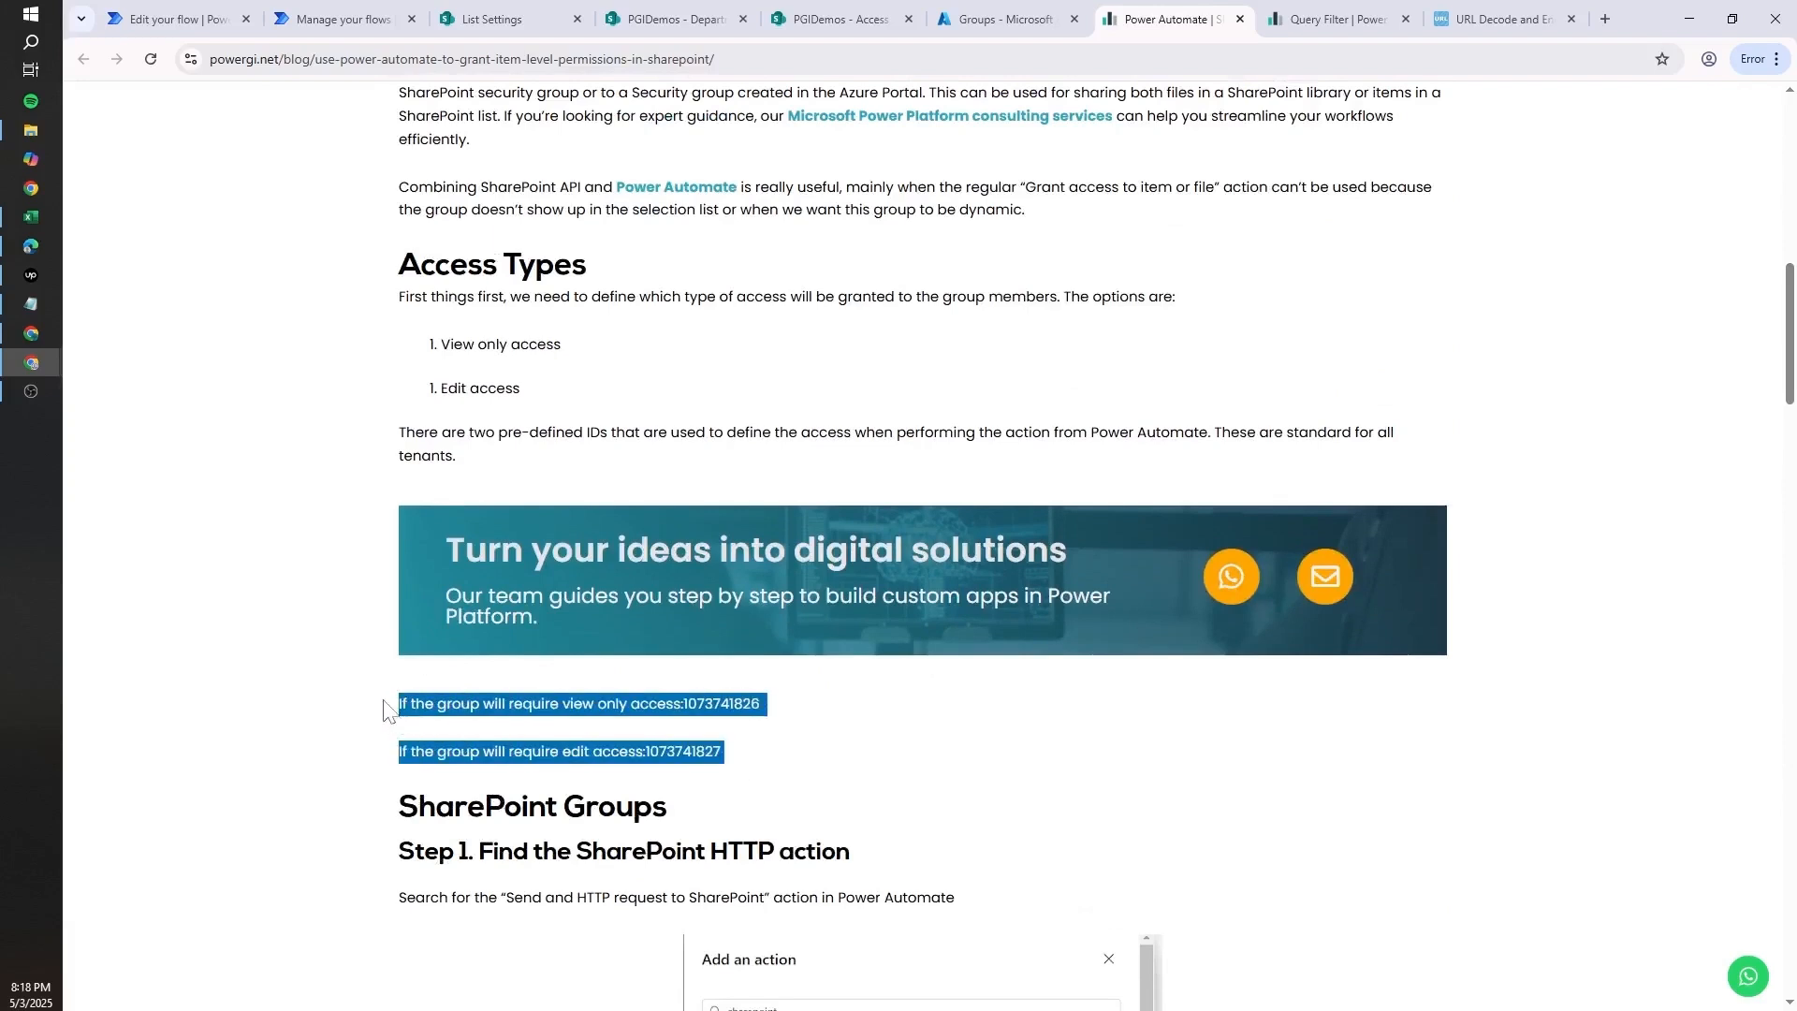
left_click(383, 699)
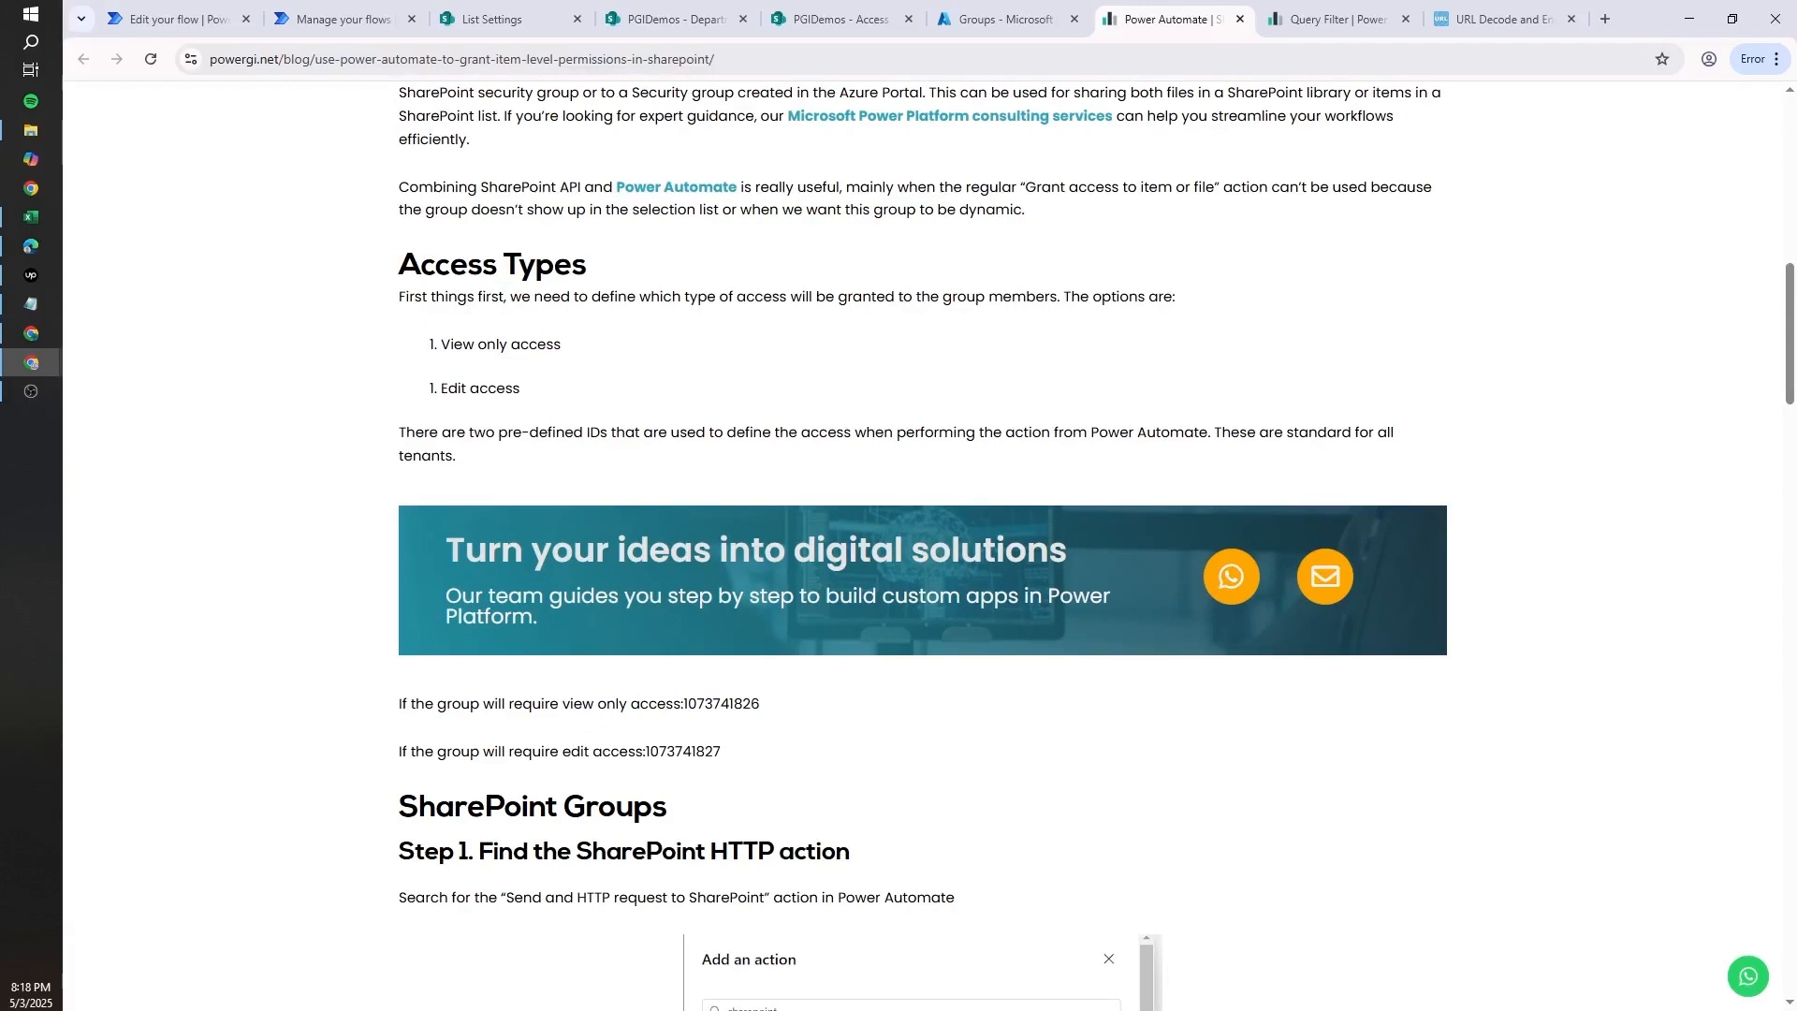
left_click_drag(629, 704, 767, 703)
left_click(767, 704)
left_click_drag(563, 704, 746, 774)
key("ctrl+c")
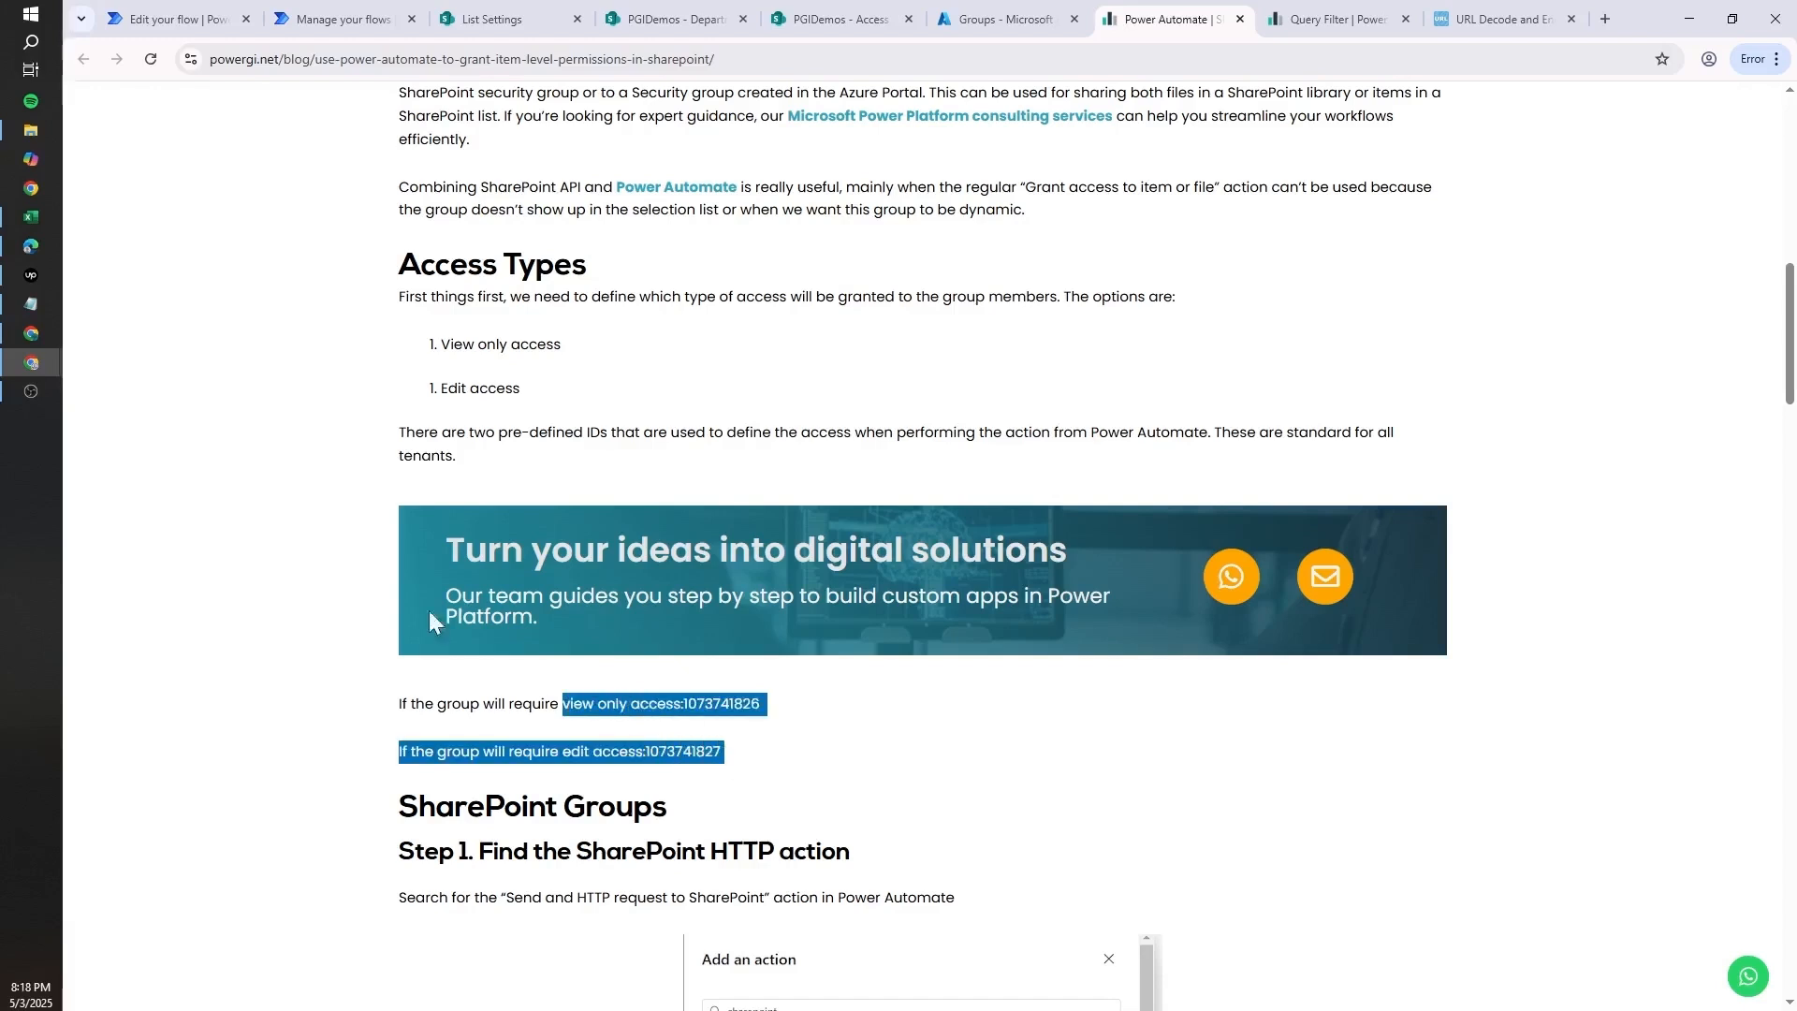
left_click(37, 303)
key("ctrl+a")
key("ctrl+v")
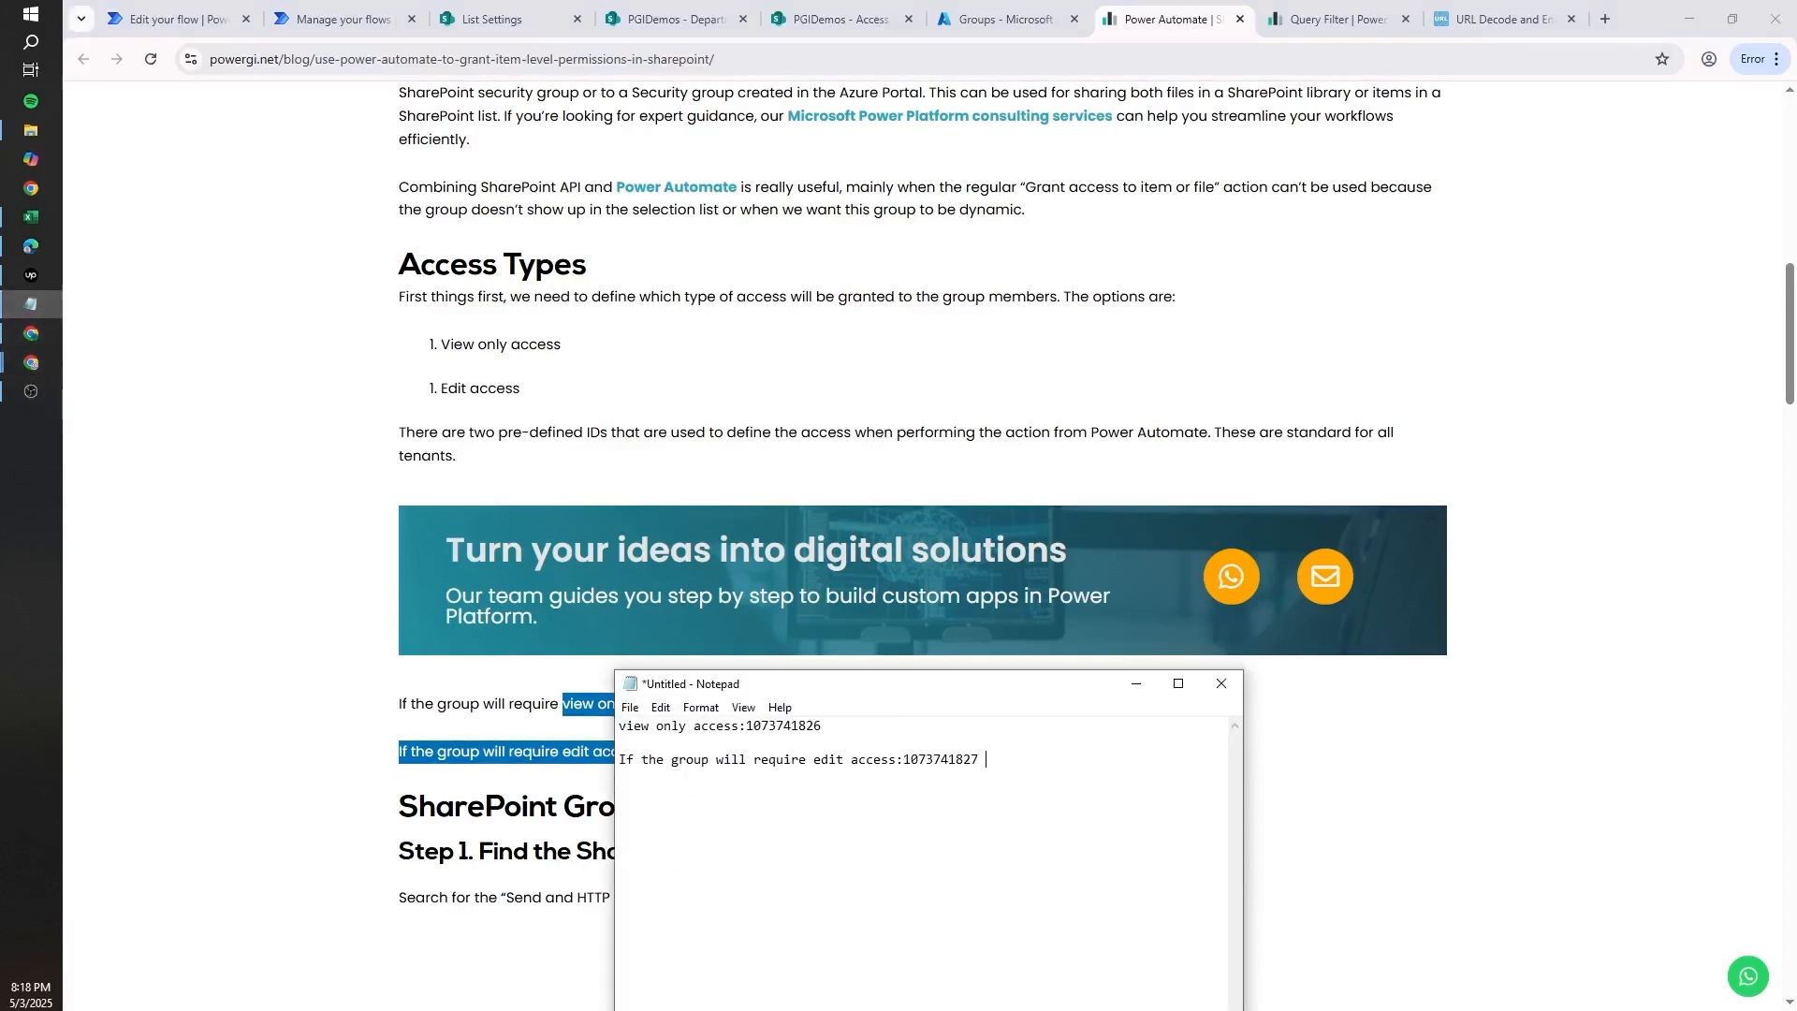
left_click_drag(813, 760, 618, 760)
key("BackSpace")
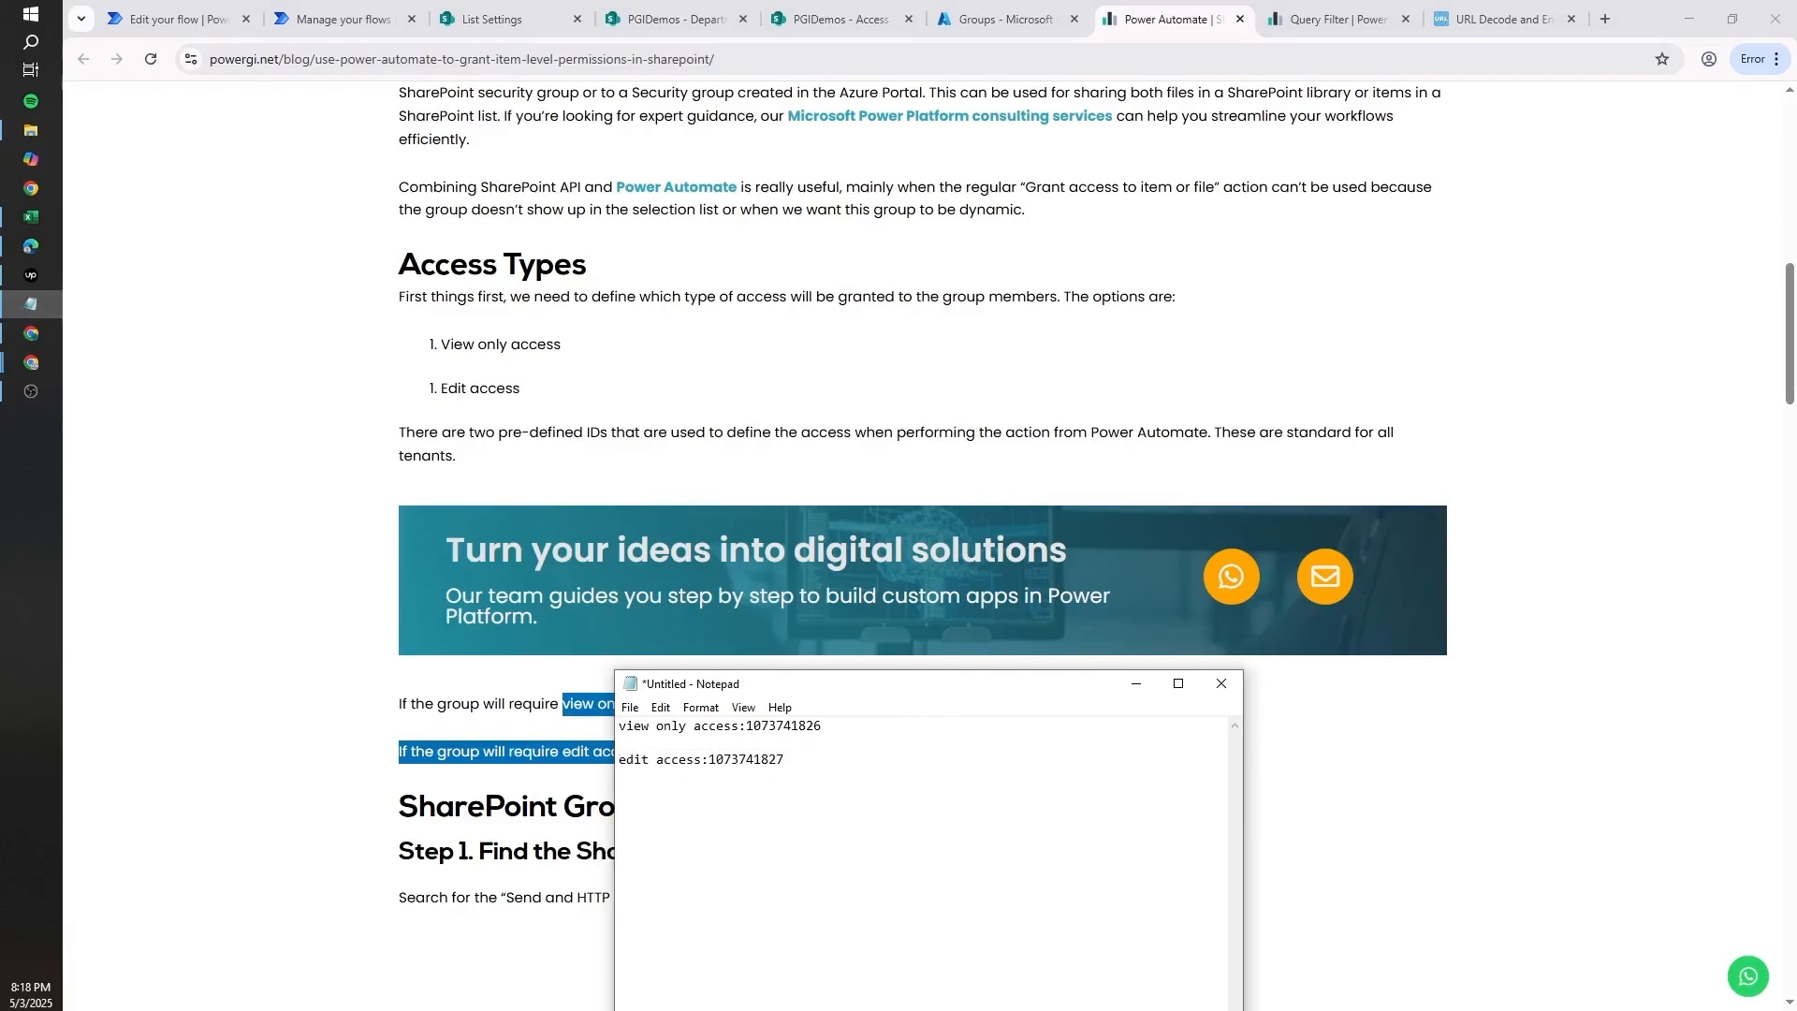
- Insert Access_Type Value from Get security groups after the roleValue entry in the Grant access to record body
left_click(173, 19)
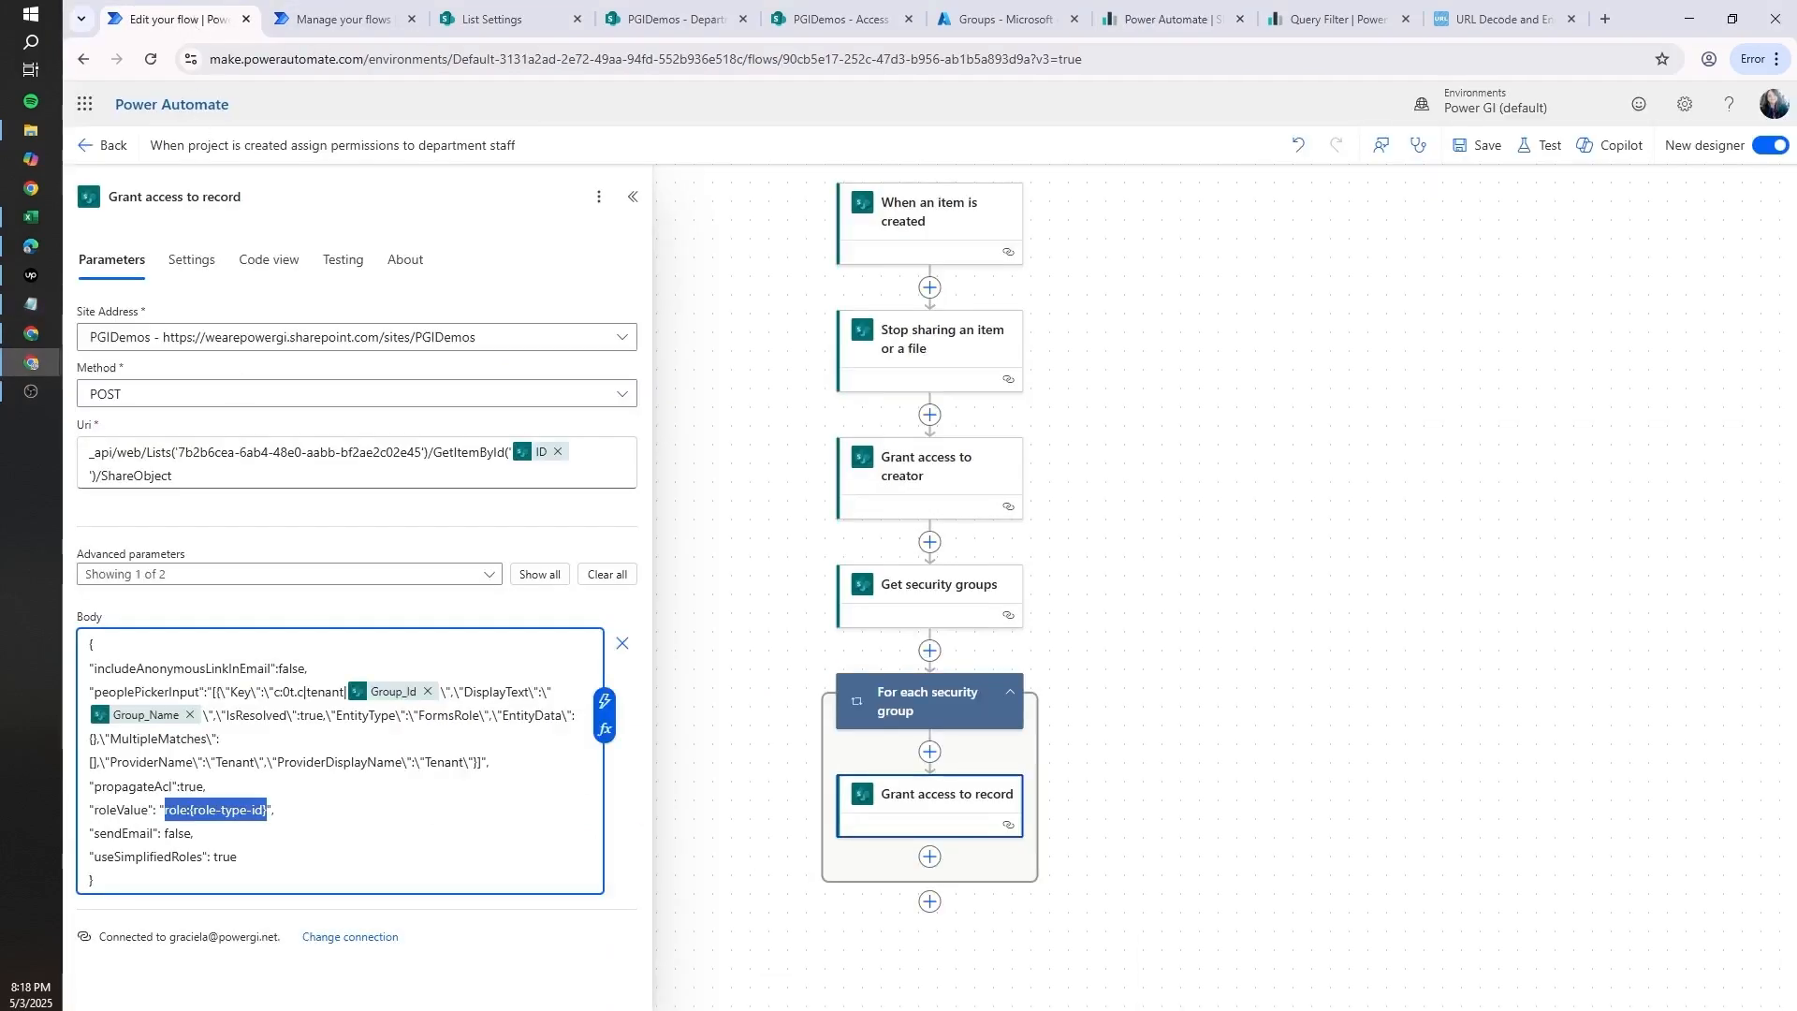
left_click(223, 810)
left_click_drag(193, 809, 263, 809)
left_click(276, 810)
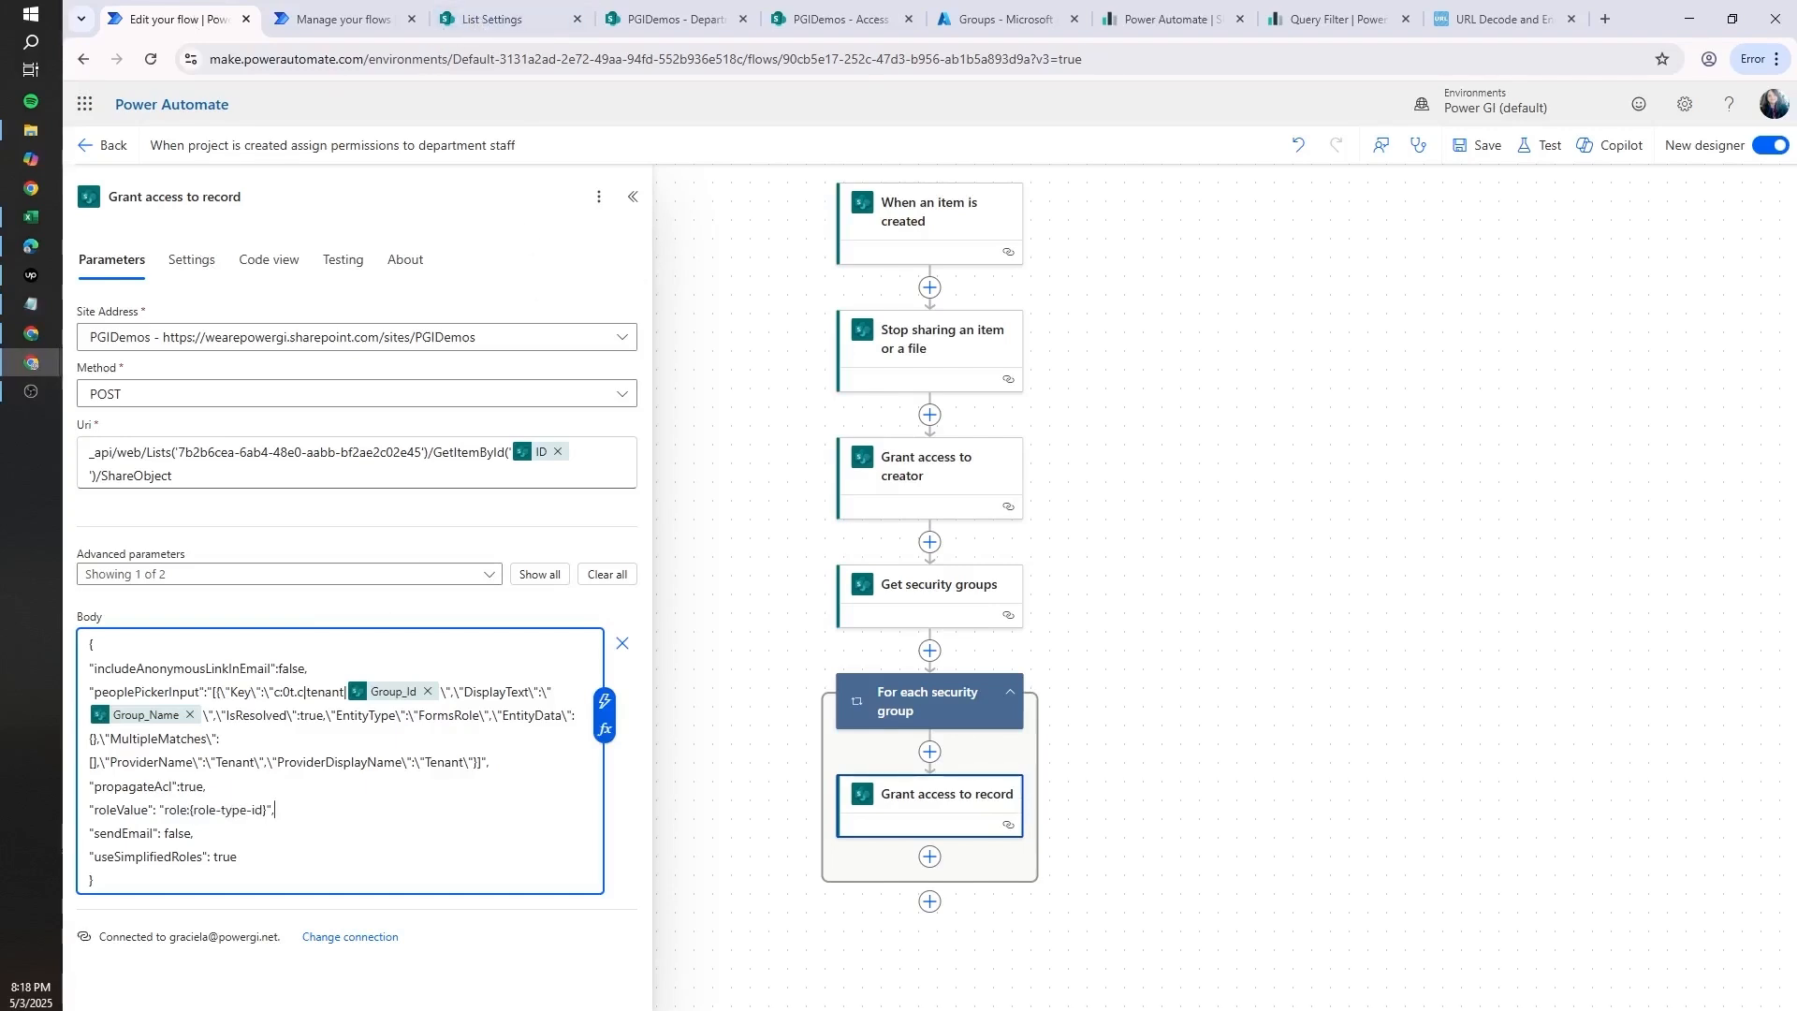
left_click(605, 702)
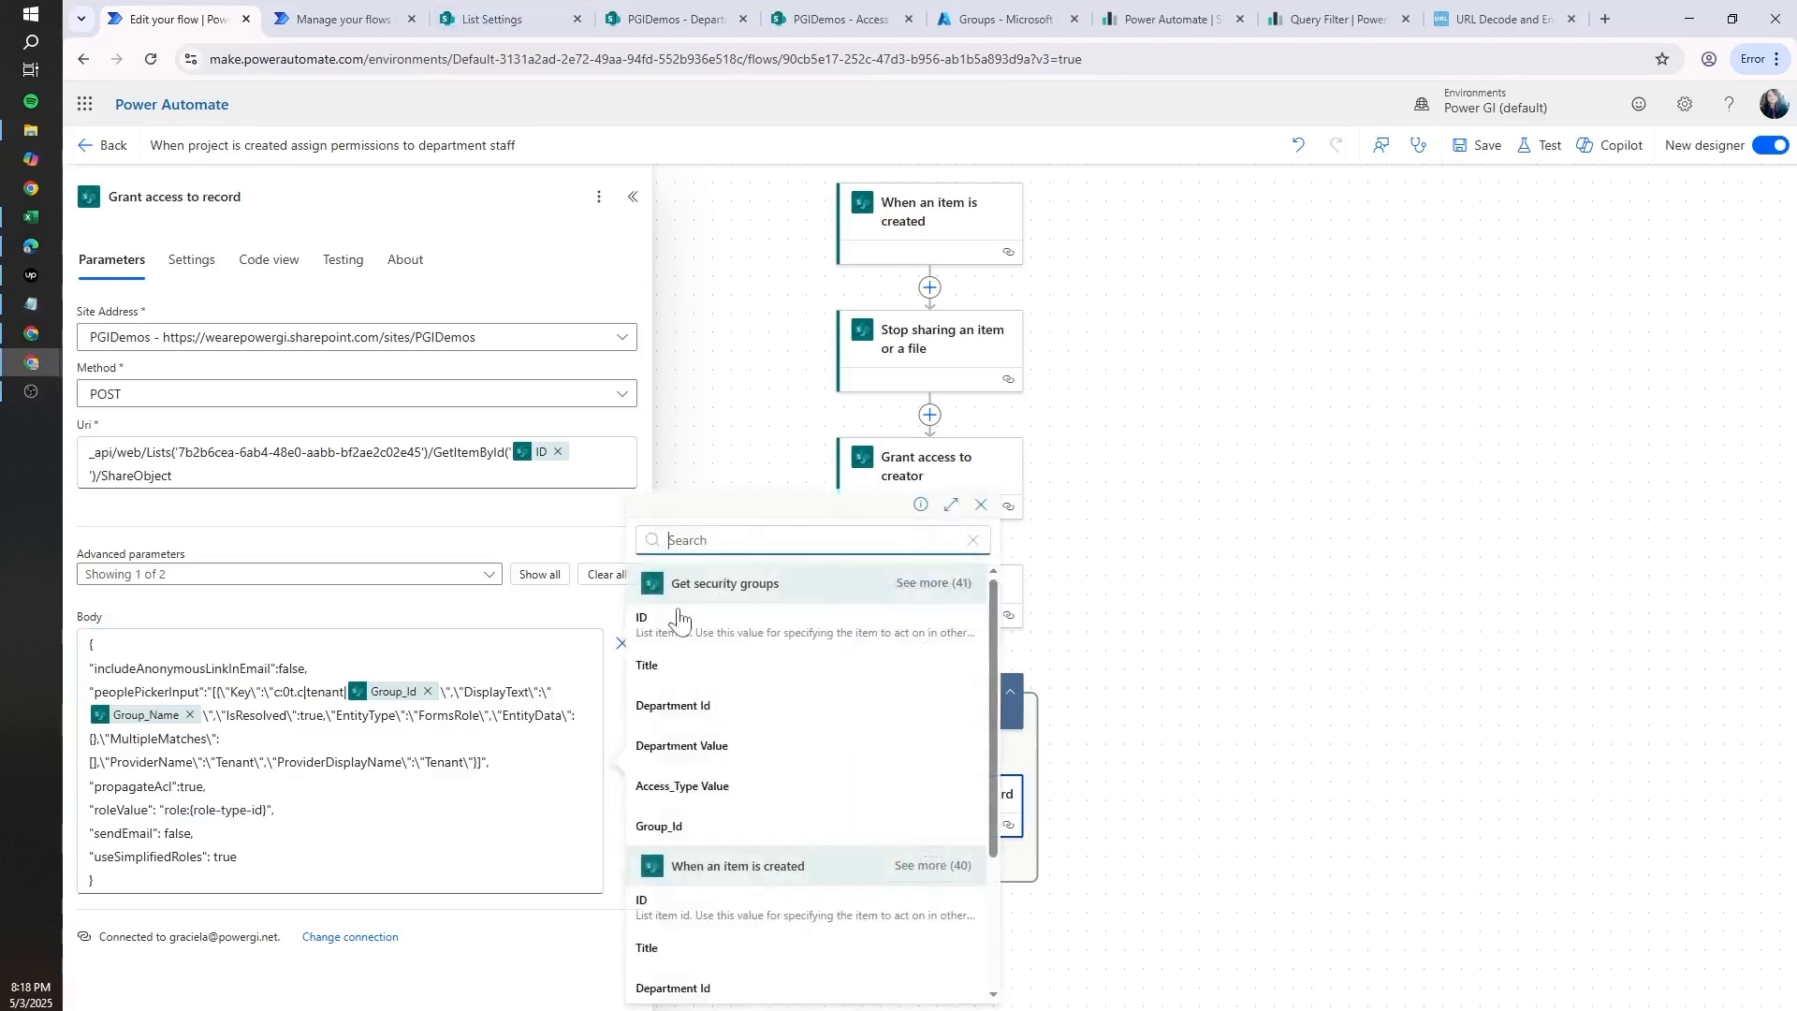
type("type")
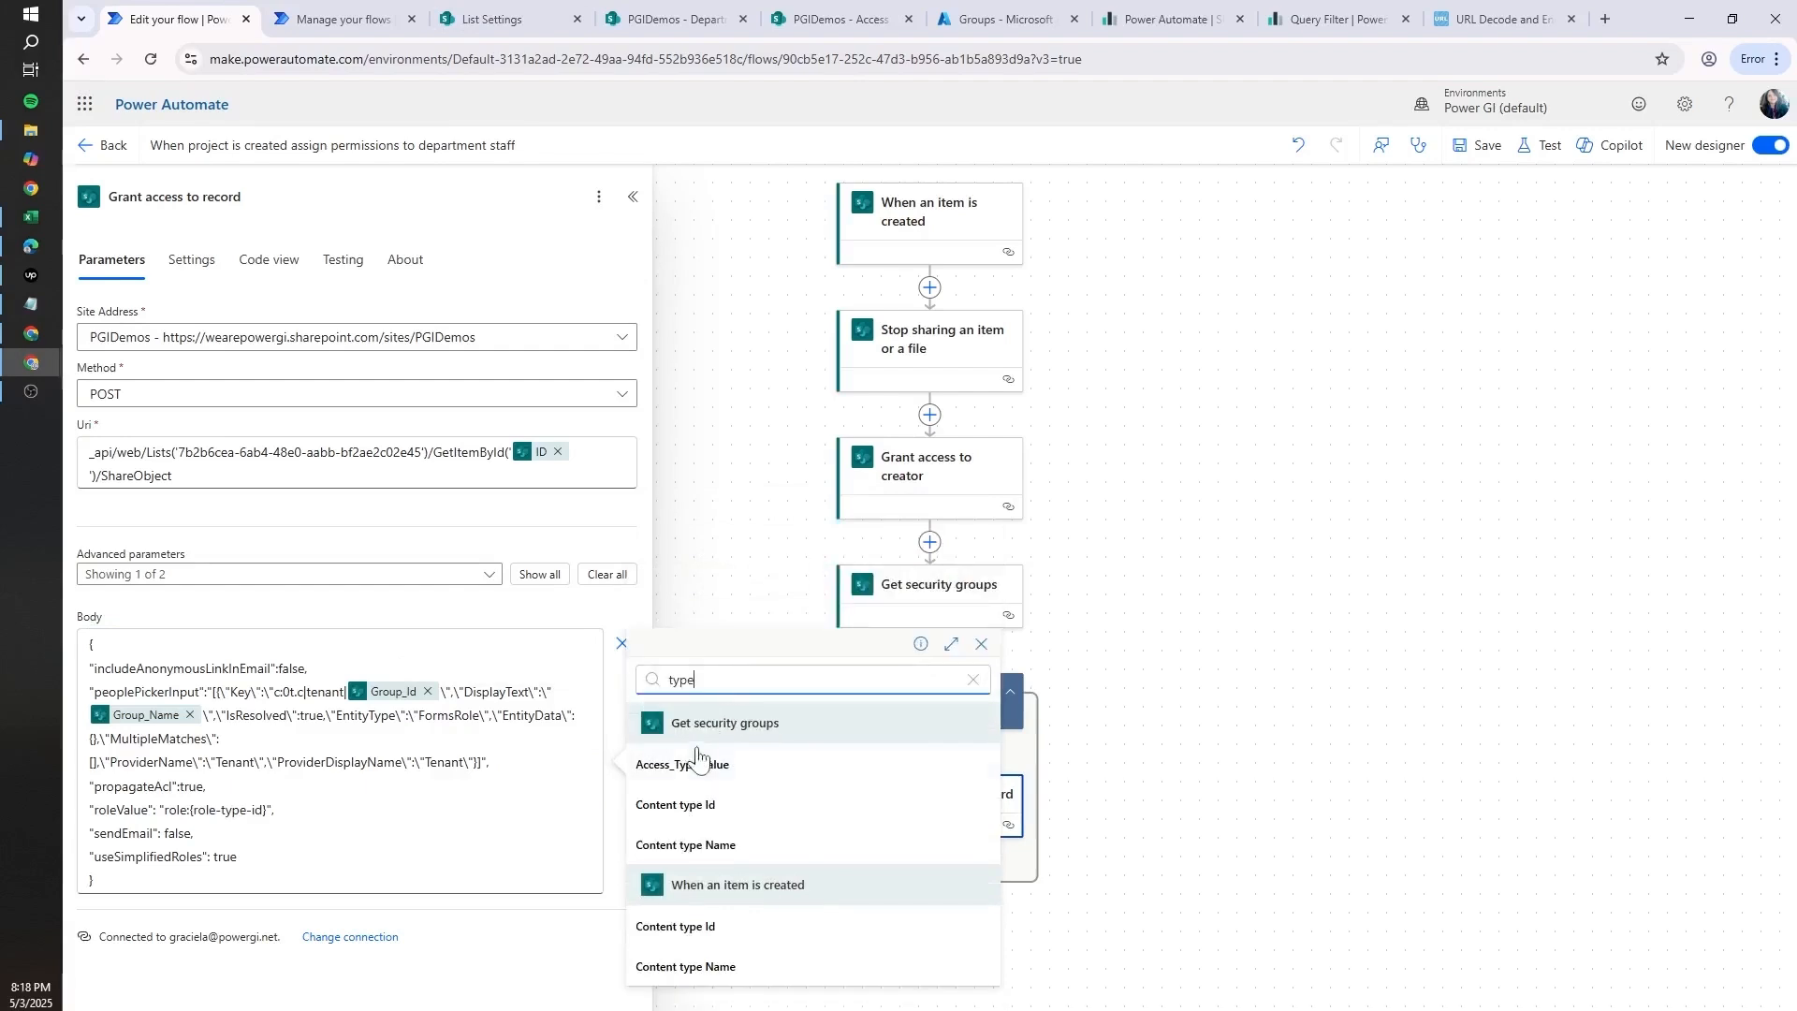
left_click(719, 773)
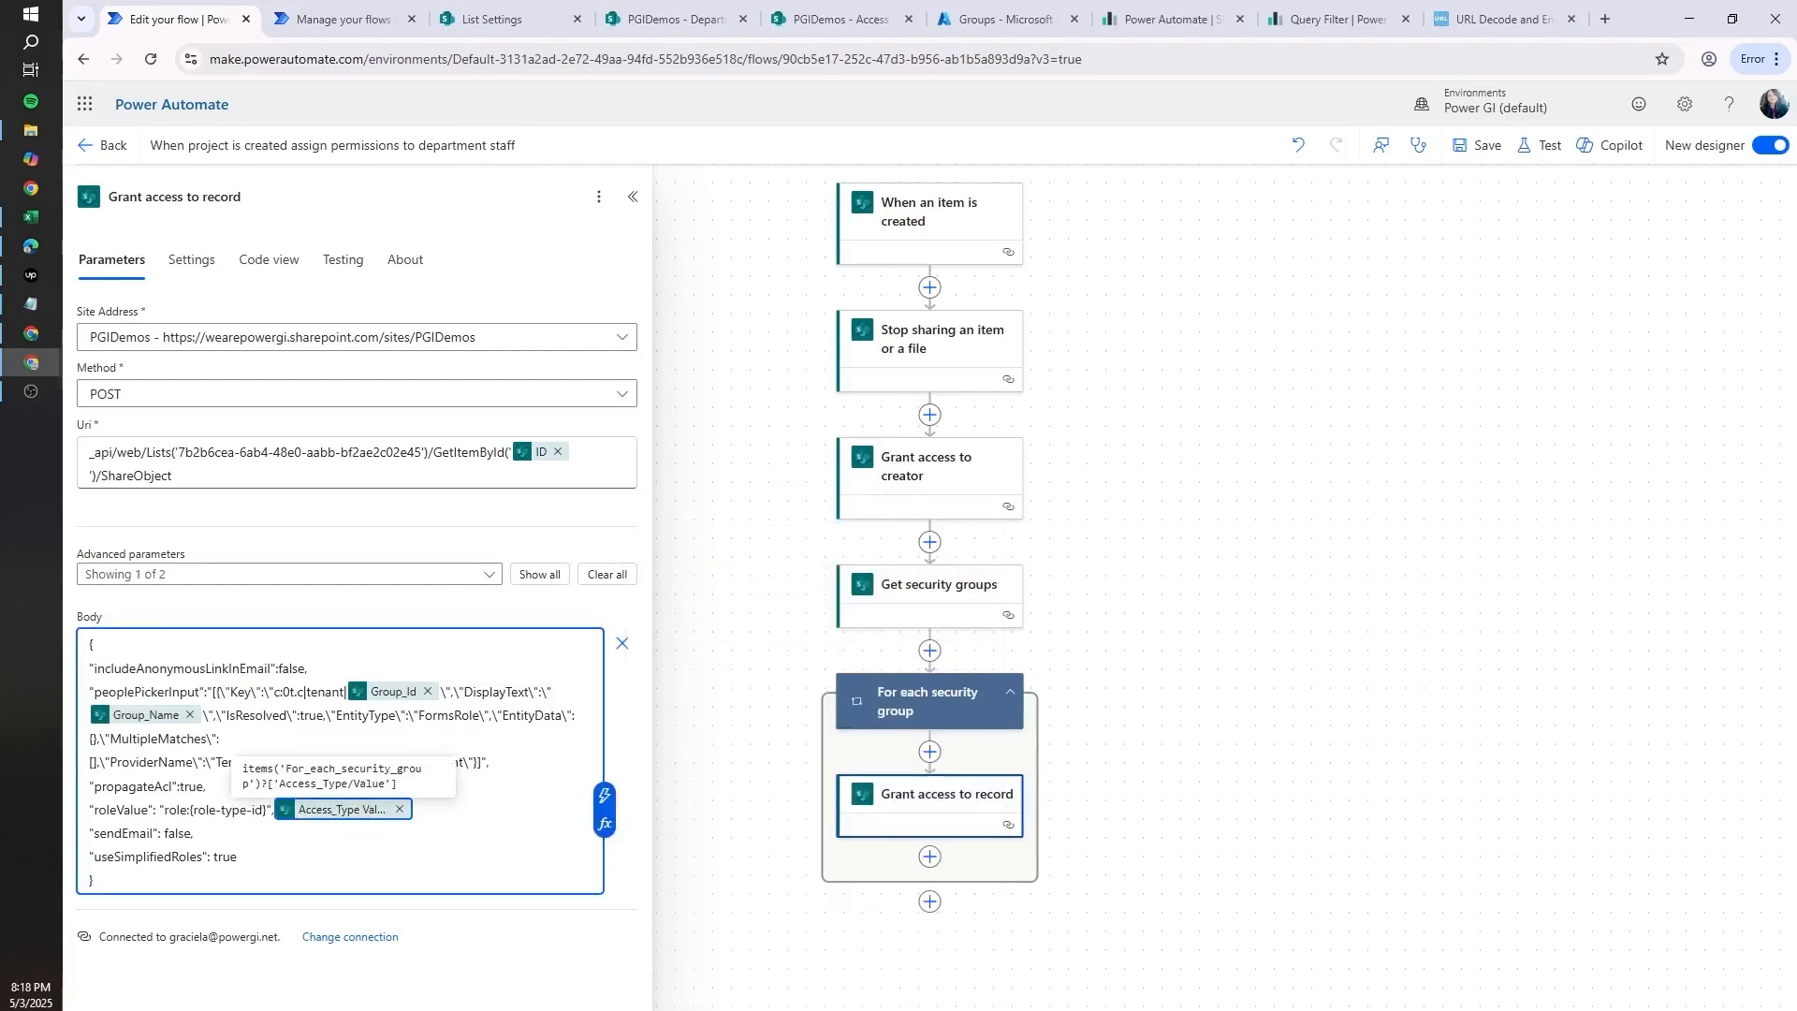
- Copy the Access_Type Value reference from the request body into Notepad below the two access IDs
key("alt+Tab")
key("alt+Tab")
key("alt+Tab")
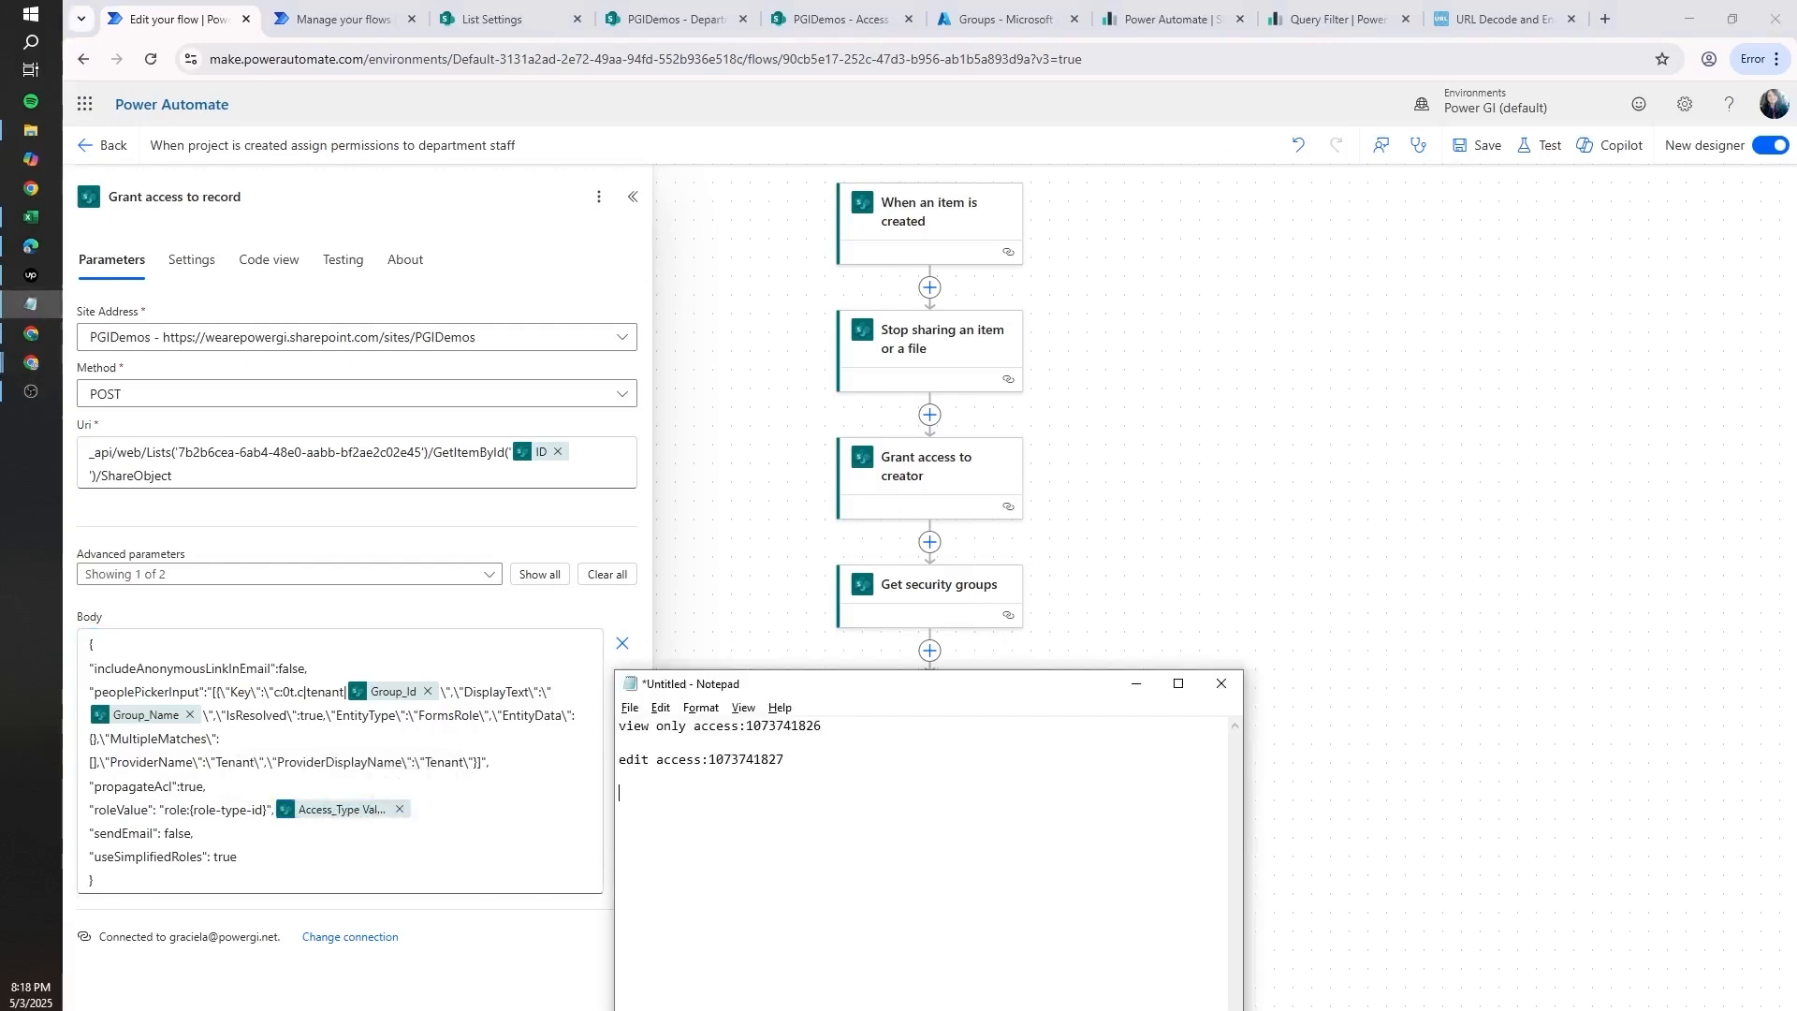
key("ctrl+v")
key("ctrl+z")
left_click(364, 816)
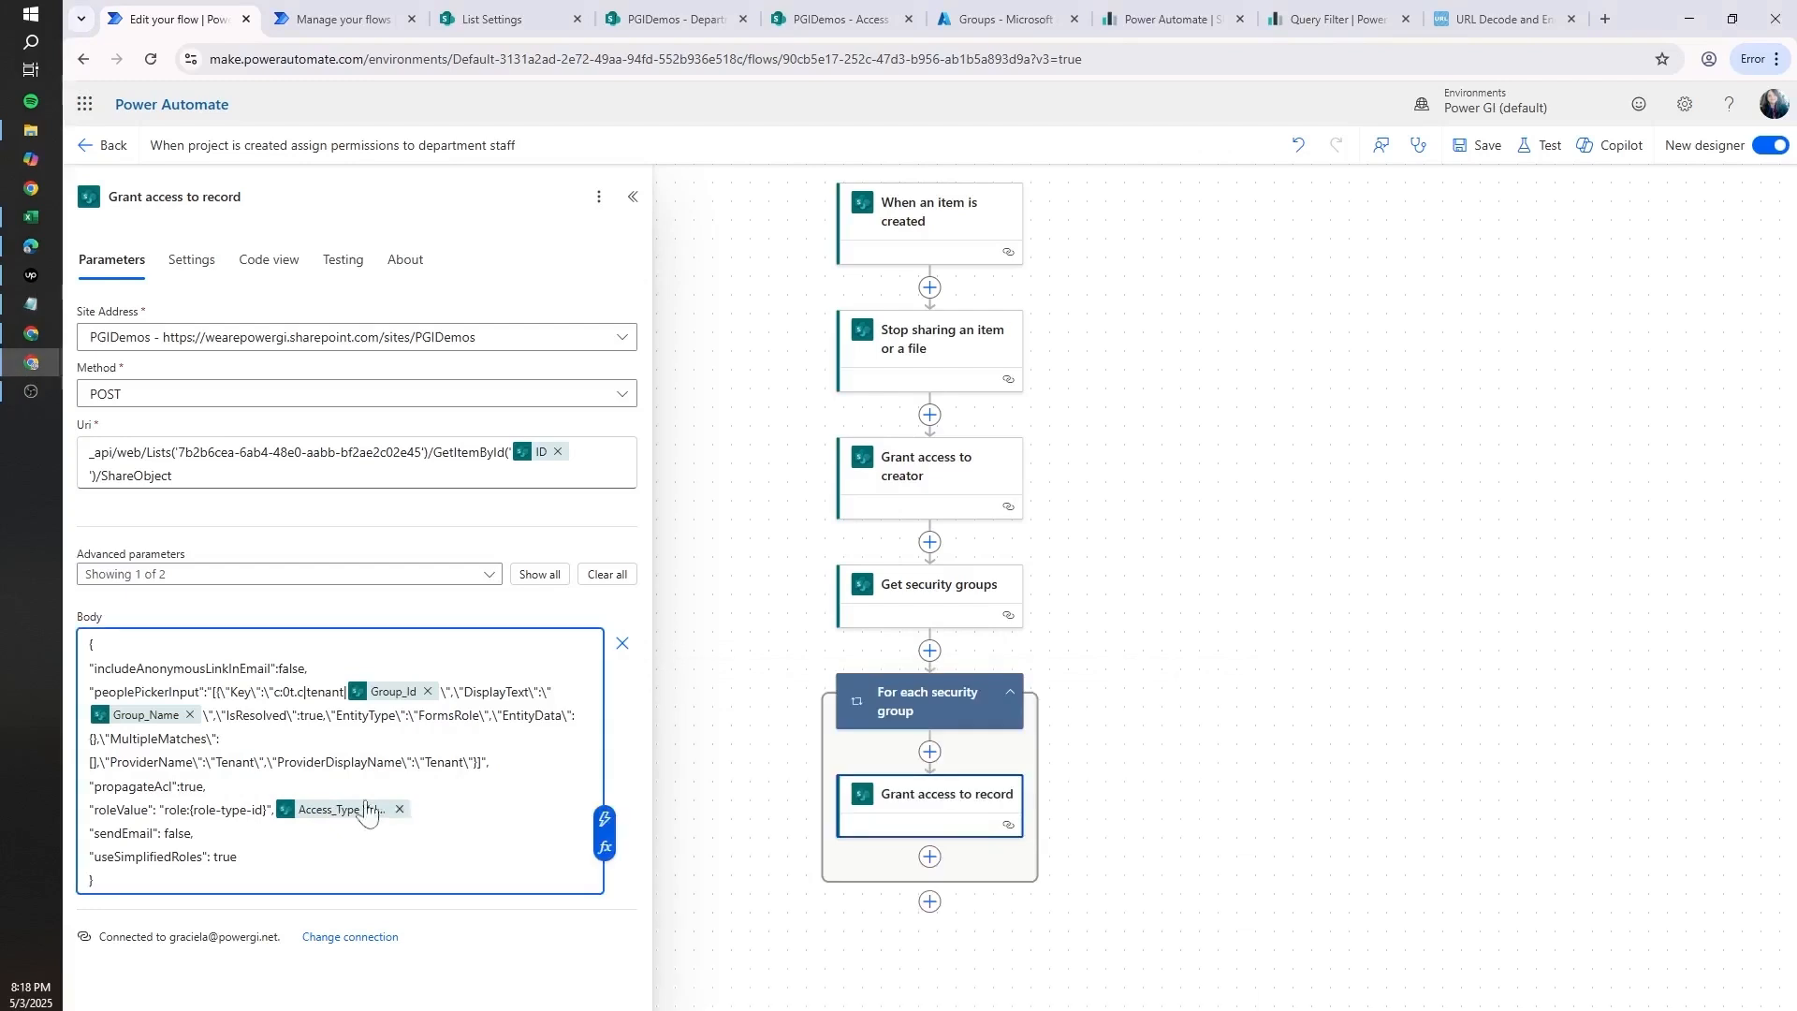
left_click_drag(369, 814, 266, 811)
key("ctrl+c")
key("alt+Tab")
key("ctrl+v")
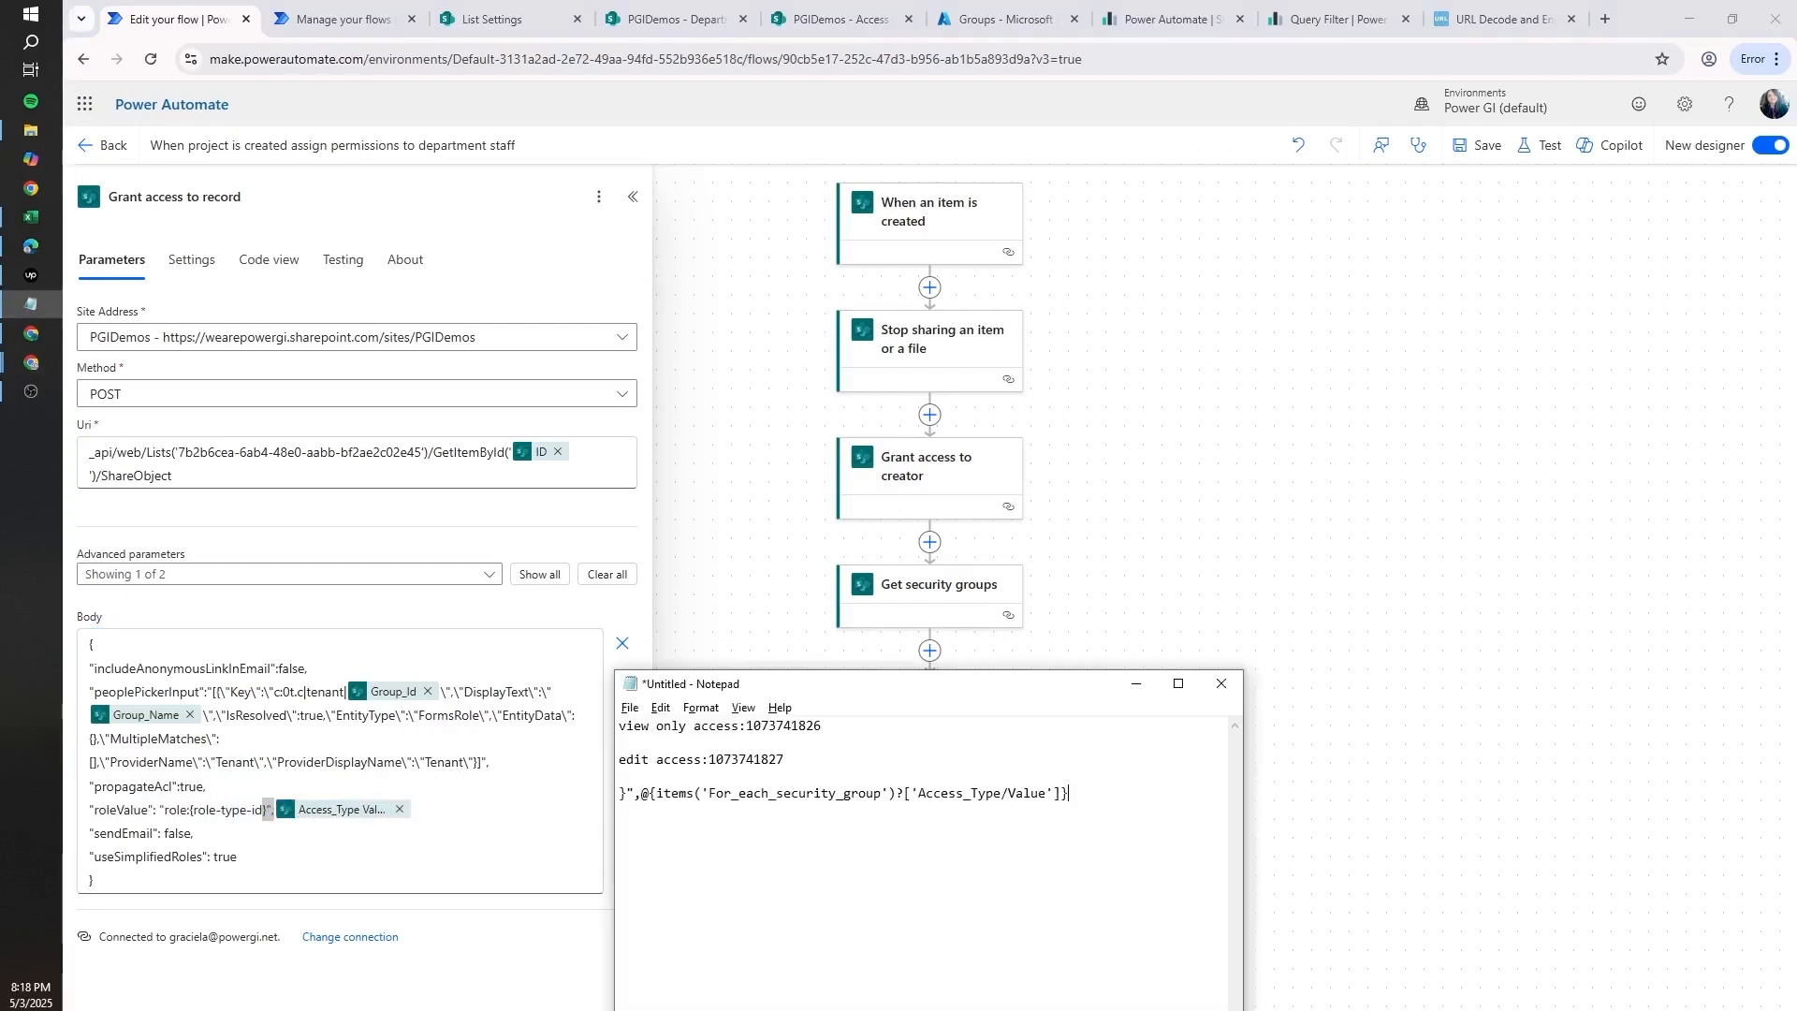
- Remove Access_Type Value from the request body and trim the stray characters before @{items( in the Notepad expression
left_click(400, 810)
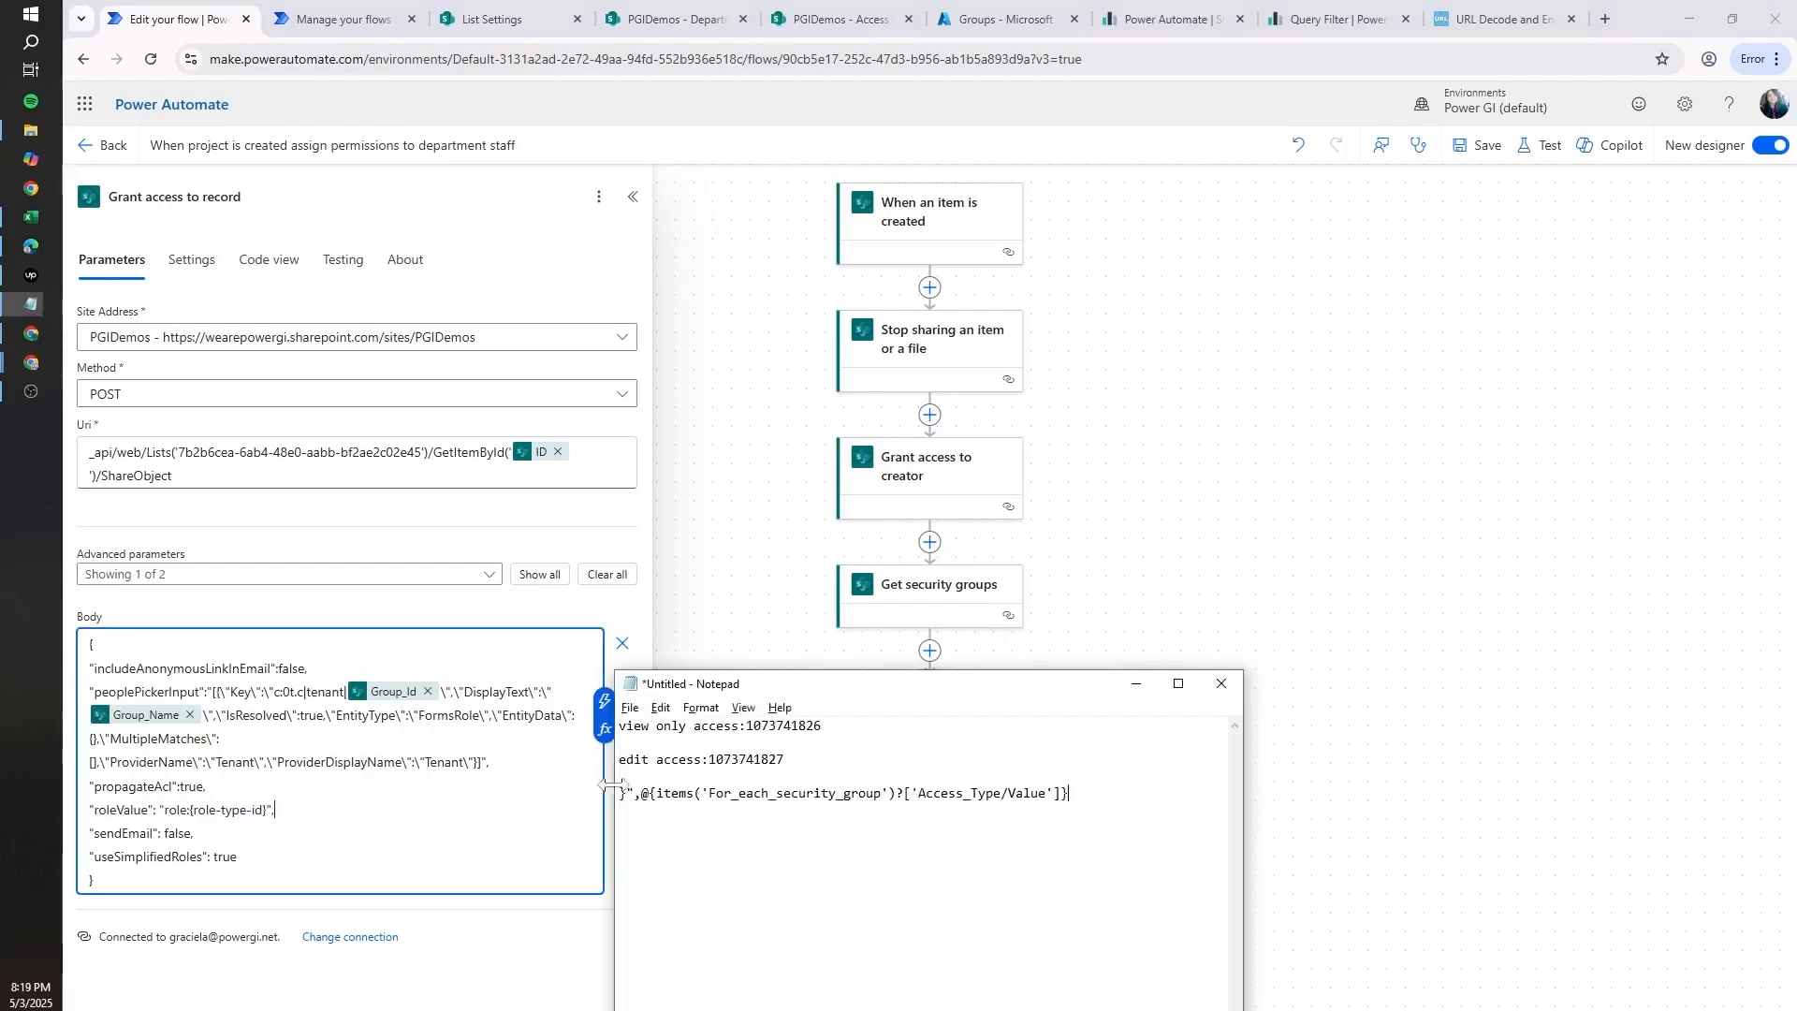
key("alt+Tab")
key("BackSpace")
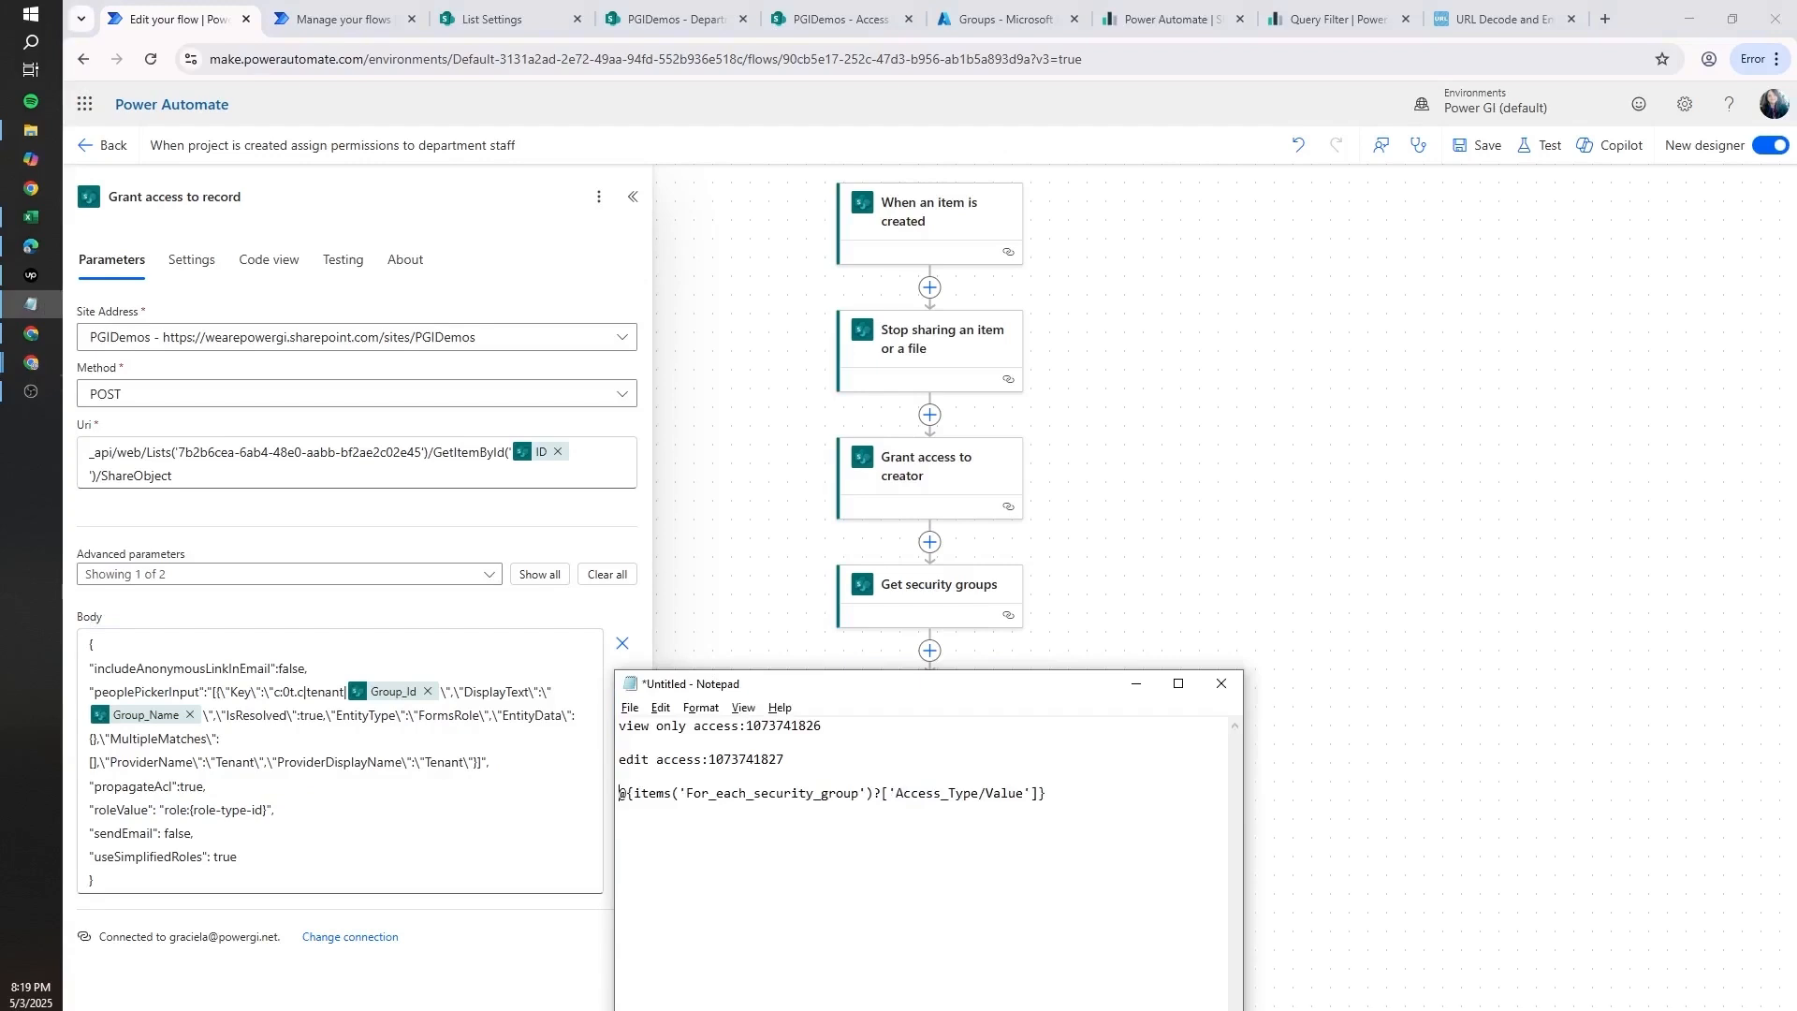
- Wrap the Notepad expression in if(equals( so that it compares the Access_Type value with 'Edit'
key("Right")
key("Right")
type("if(equa")
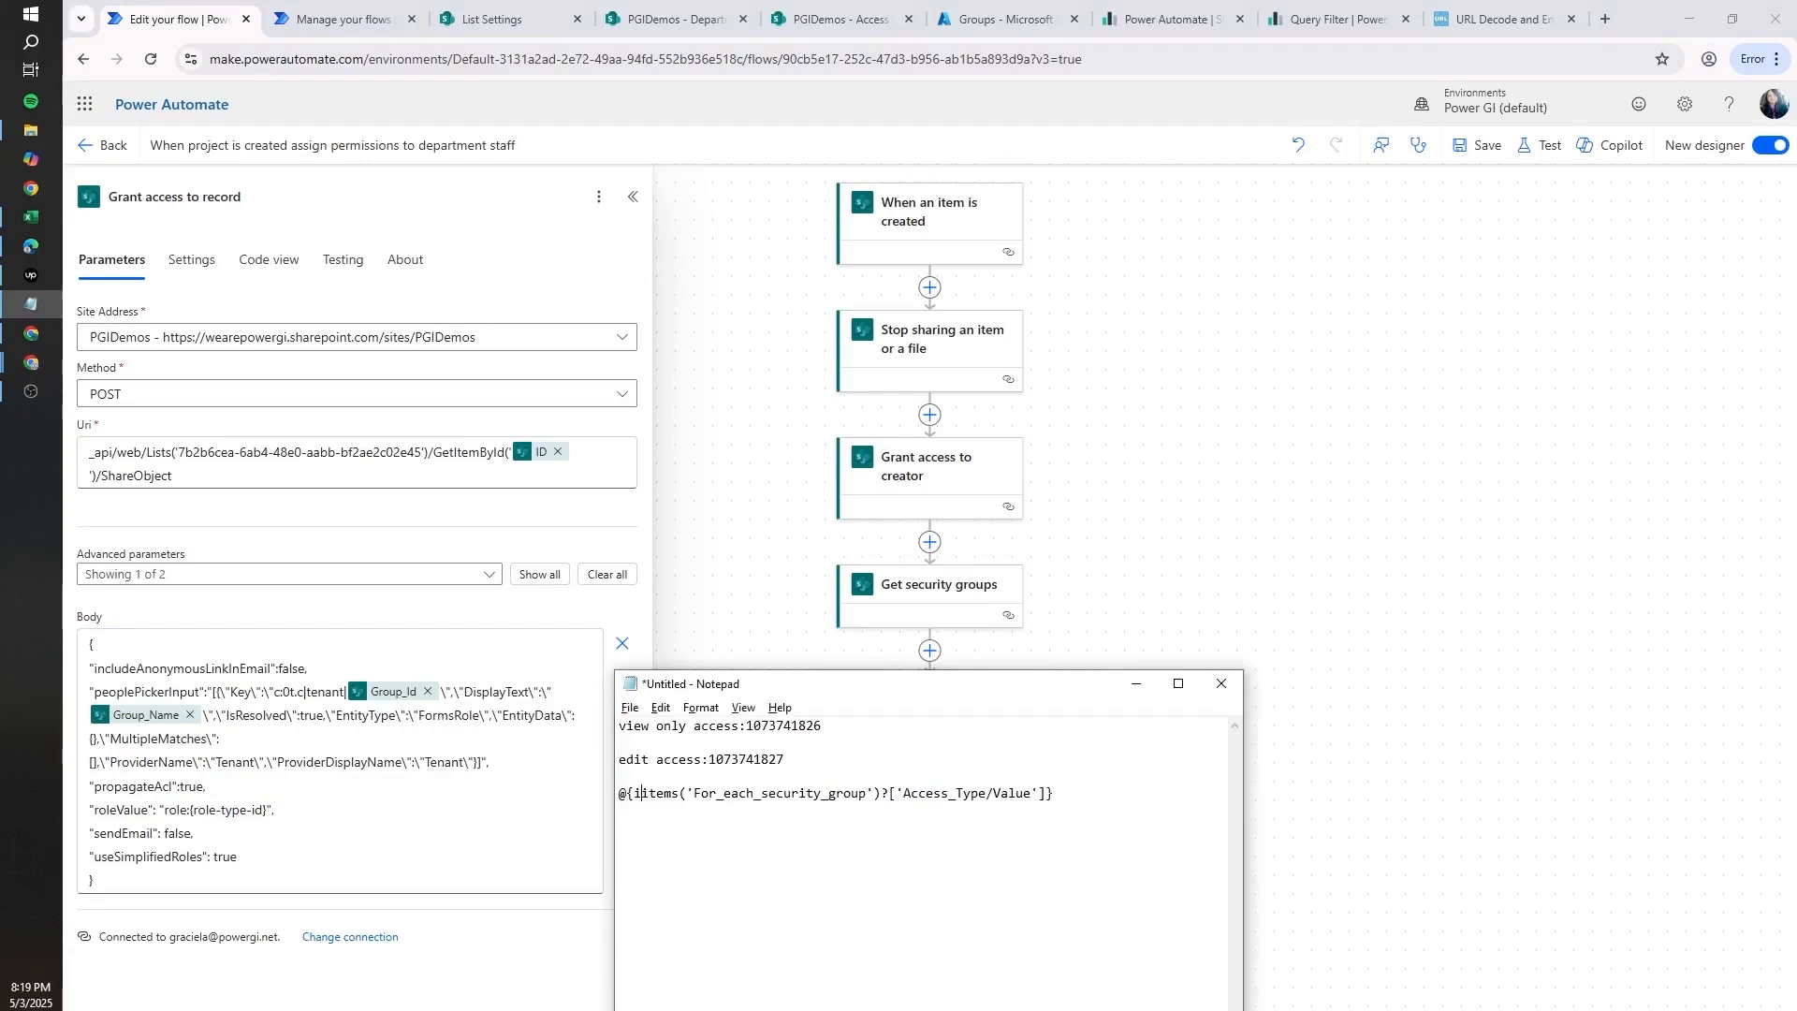
type("ls")
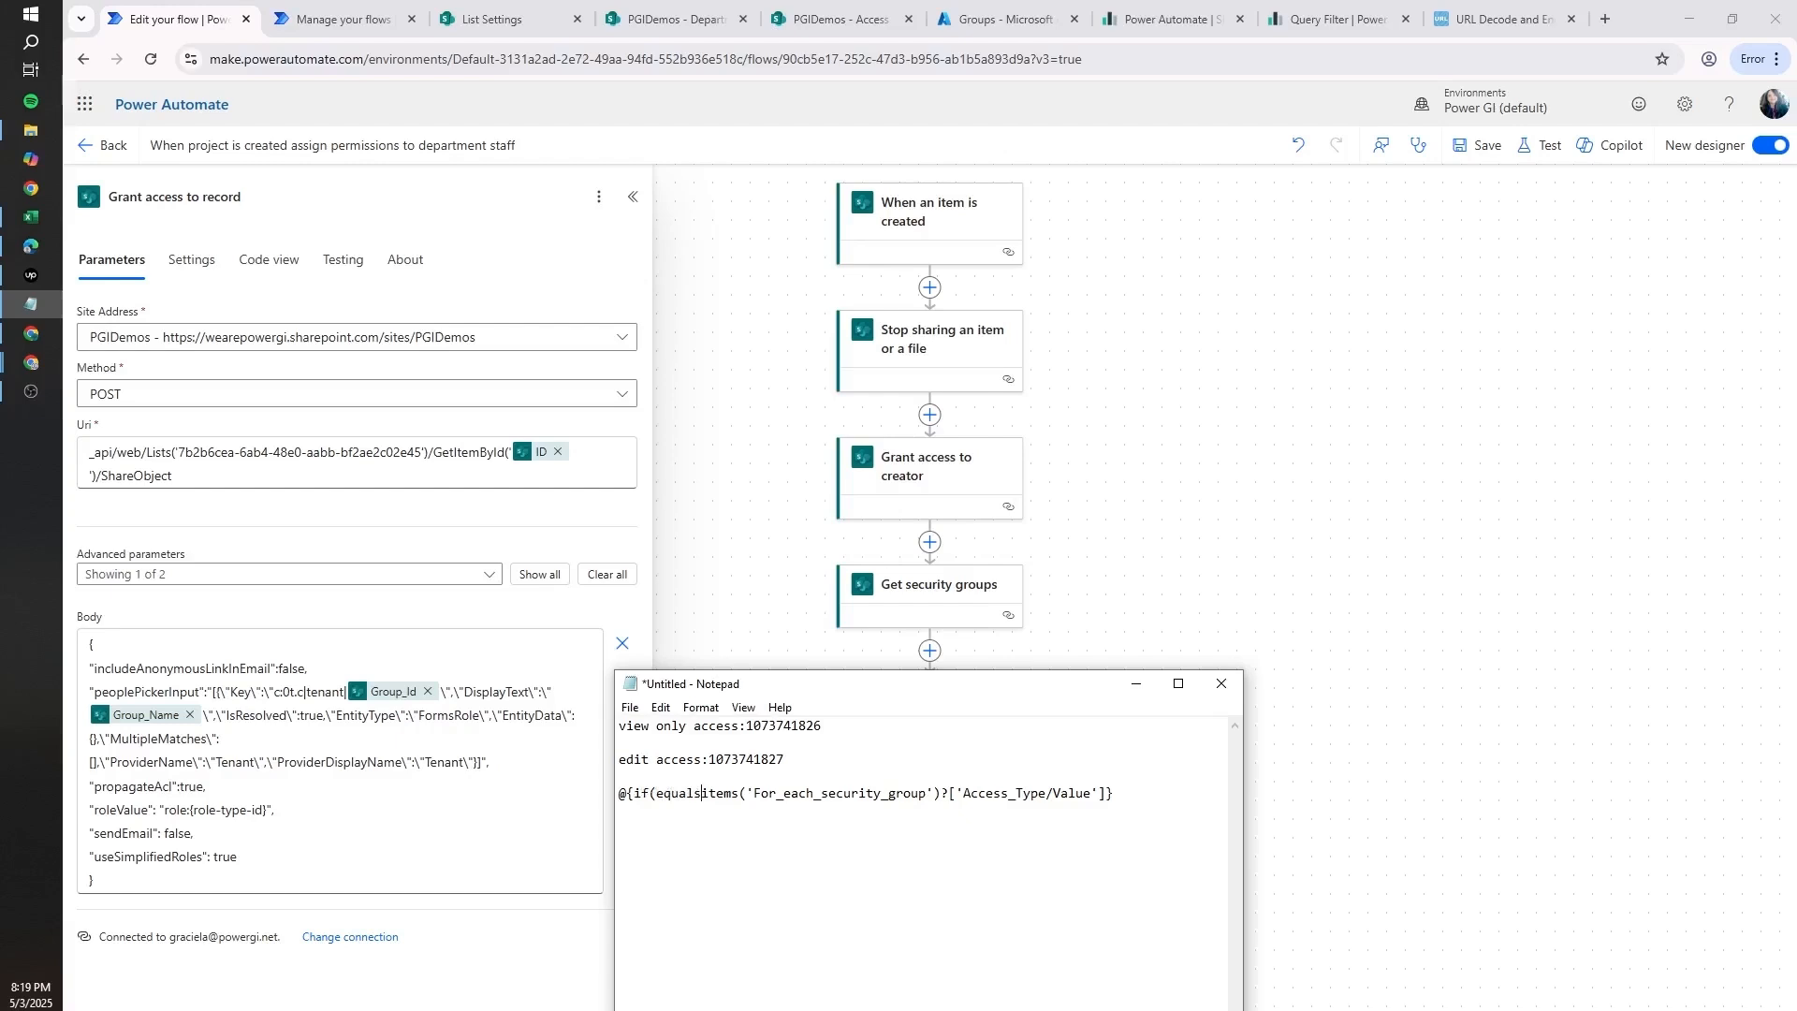
type("(")
key("ctrl+plus")
key("ctrl+plus")
key("ctrl+plus")
key("ctrl+plus")
key("ctrl+plus")
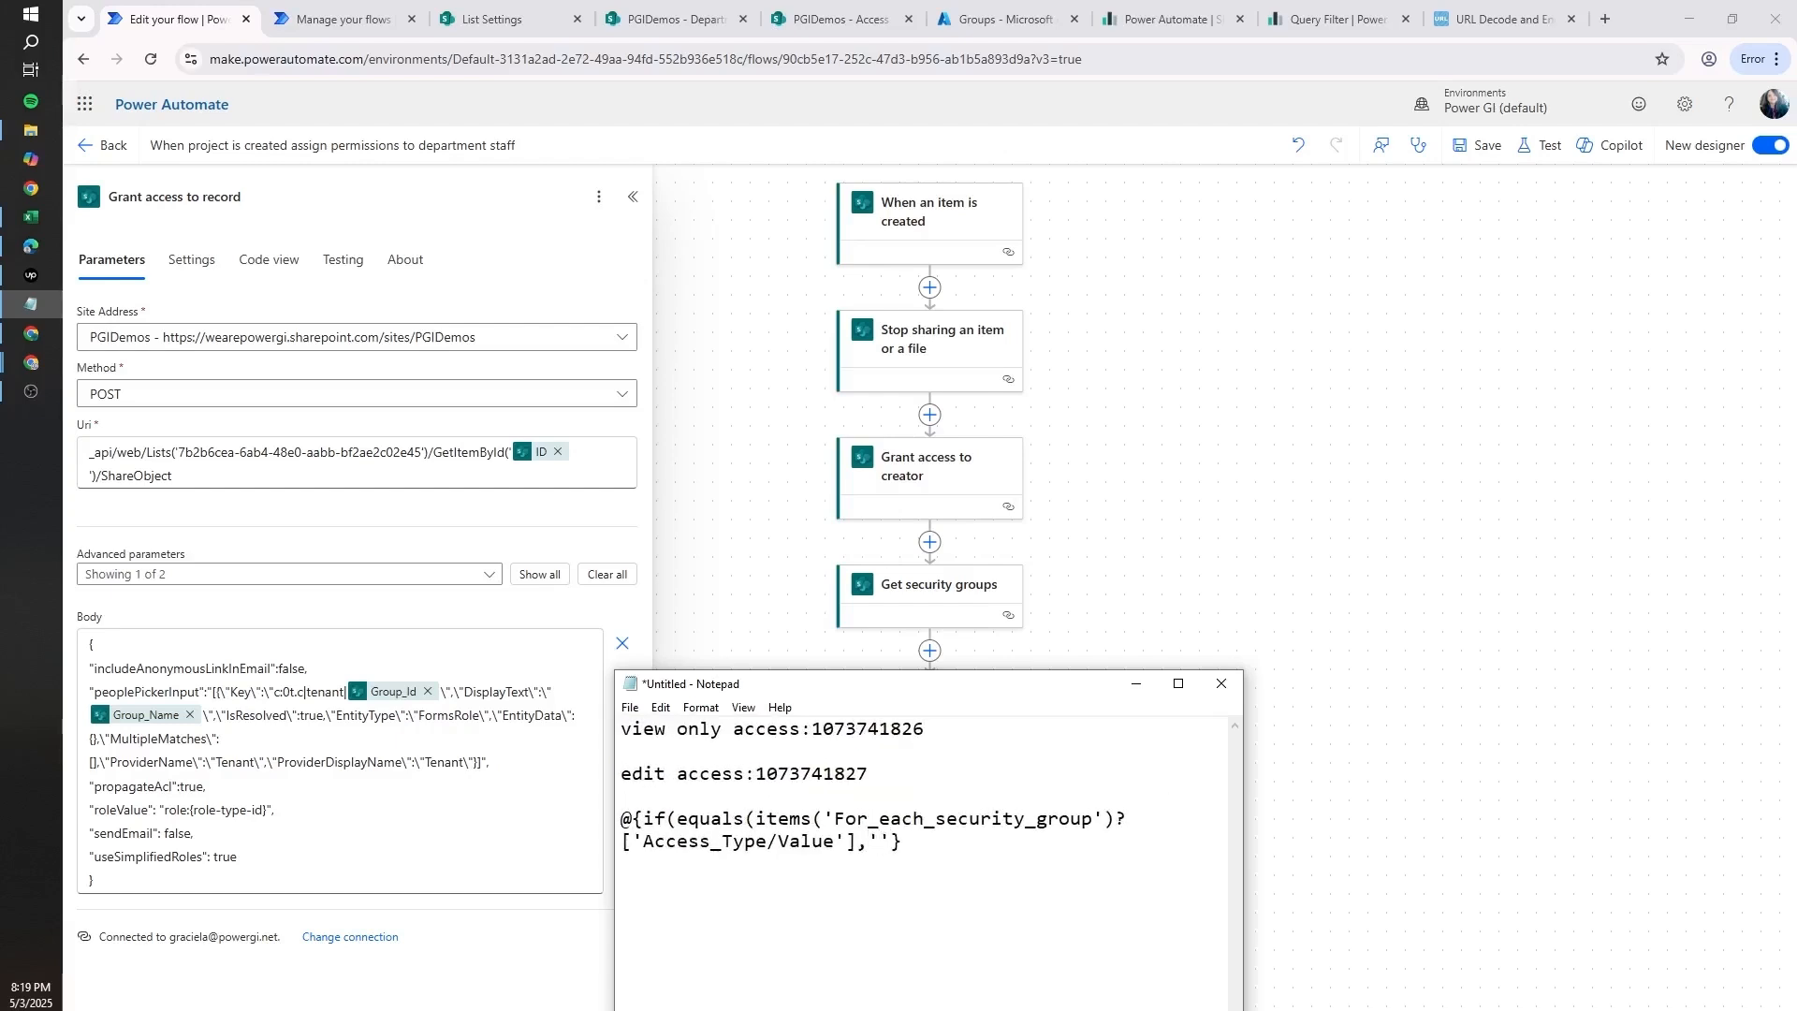
type("dit")
left_click_drag(756, 774, 914, 729)
key("ctrl+c")
left_click(969, 842)
key("ctrl+v")
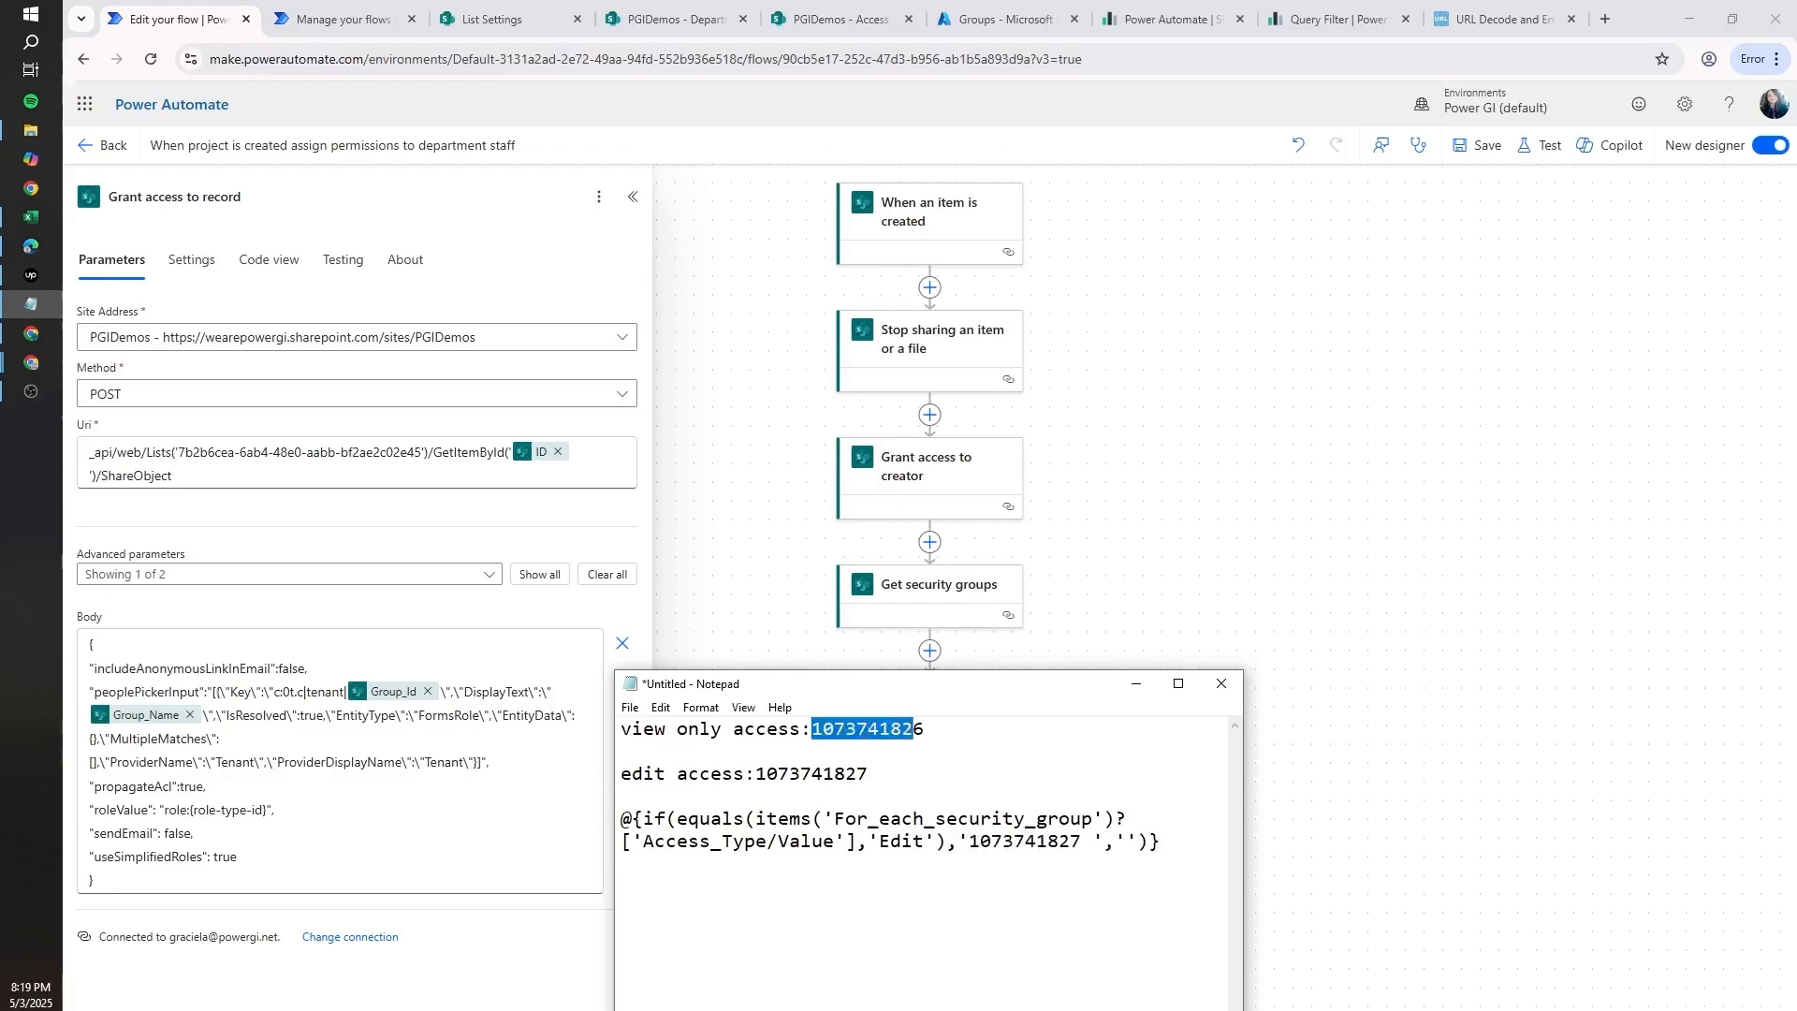
key("ctrl+c")
left_click(1126, 842)
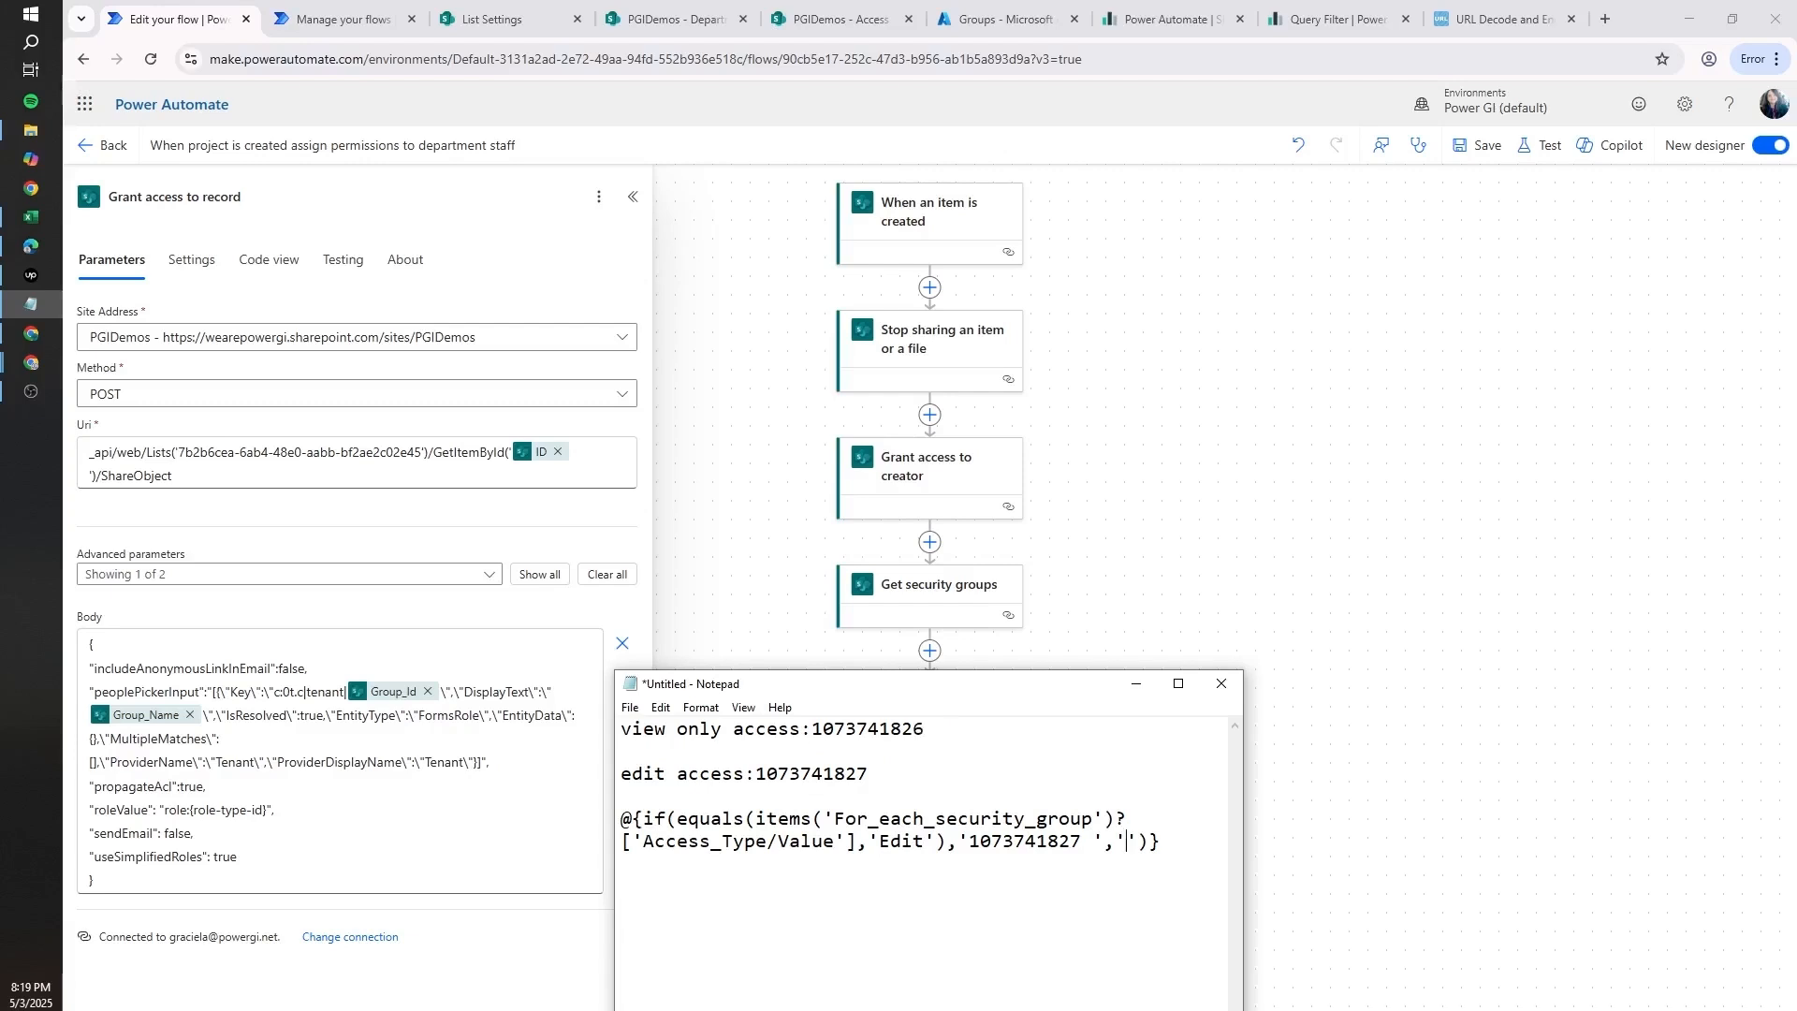
key("ctrl+v")
key("Delete")
- Replace the {role-type-id} placeholder in the Grant access to record body with the Notepad if expression and save the flow
left_click_drag(667, 864, 622, 819)
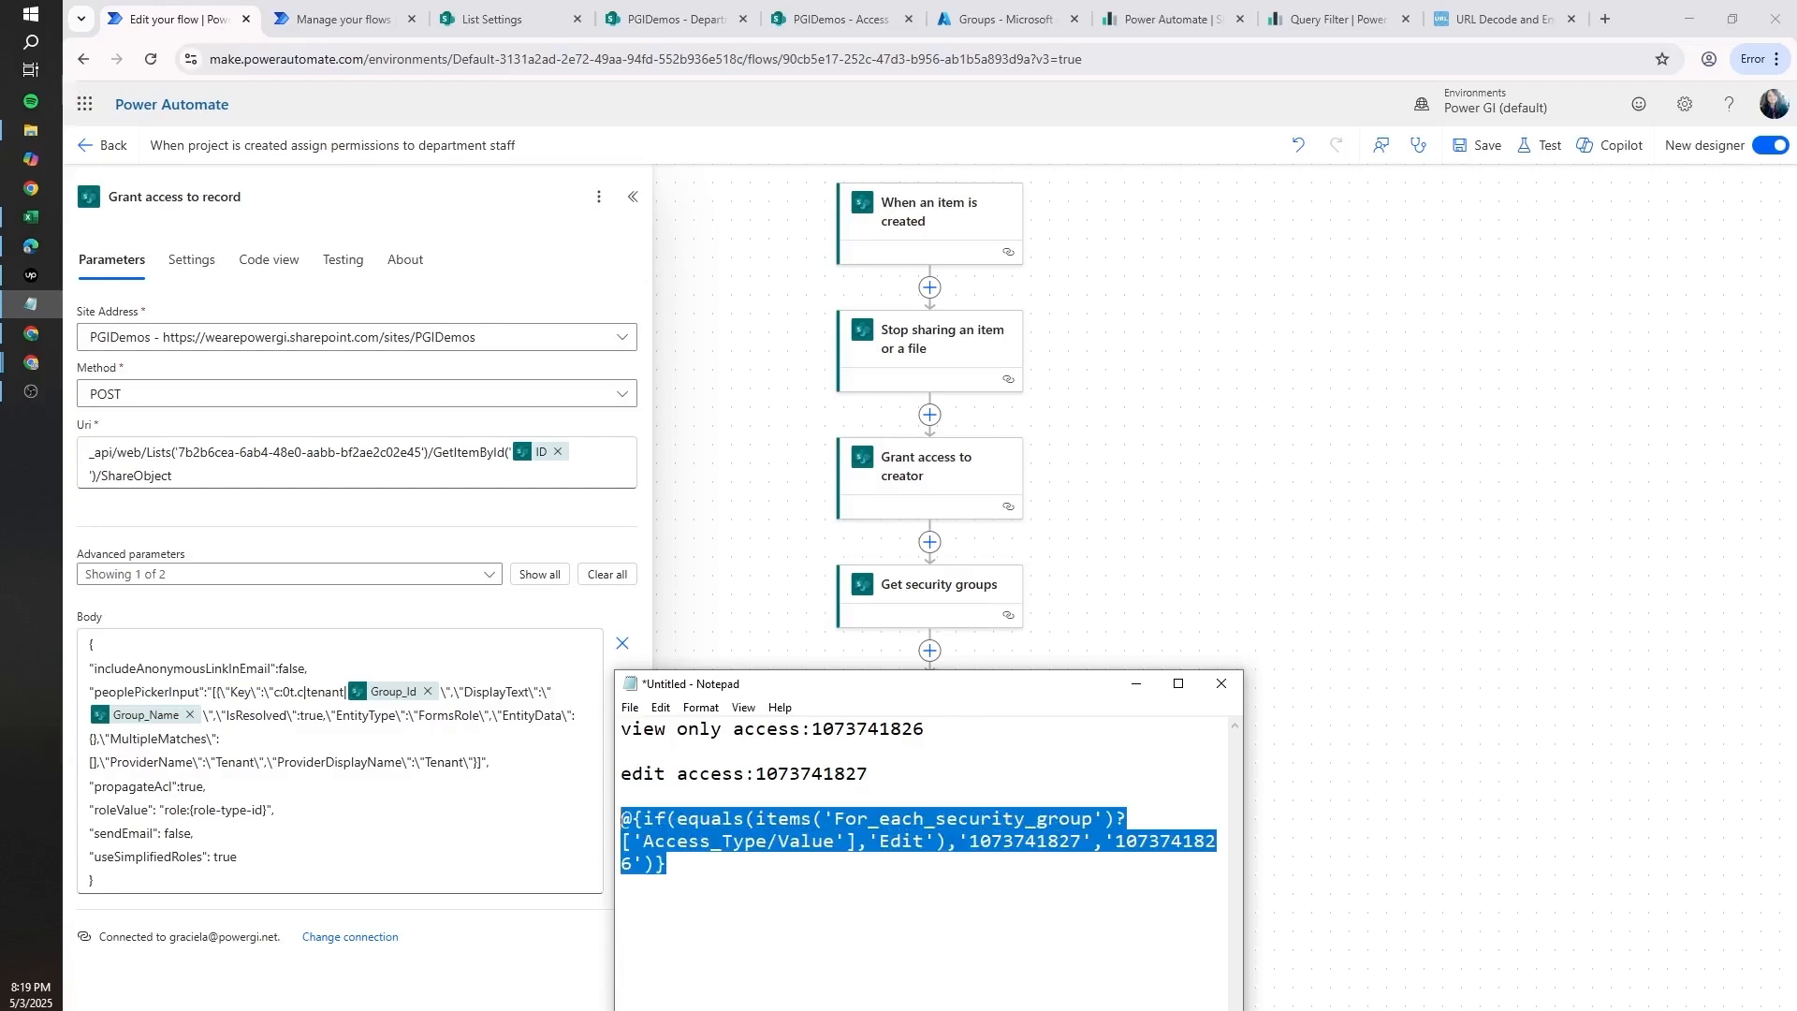
left_click(191, 810)
left_click_drag(206, 809, 270, 809)
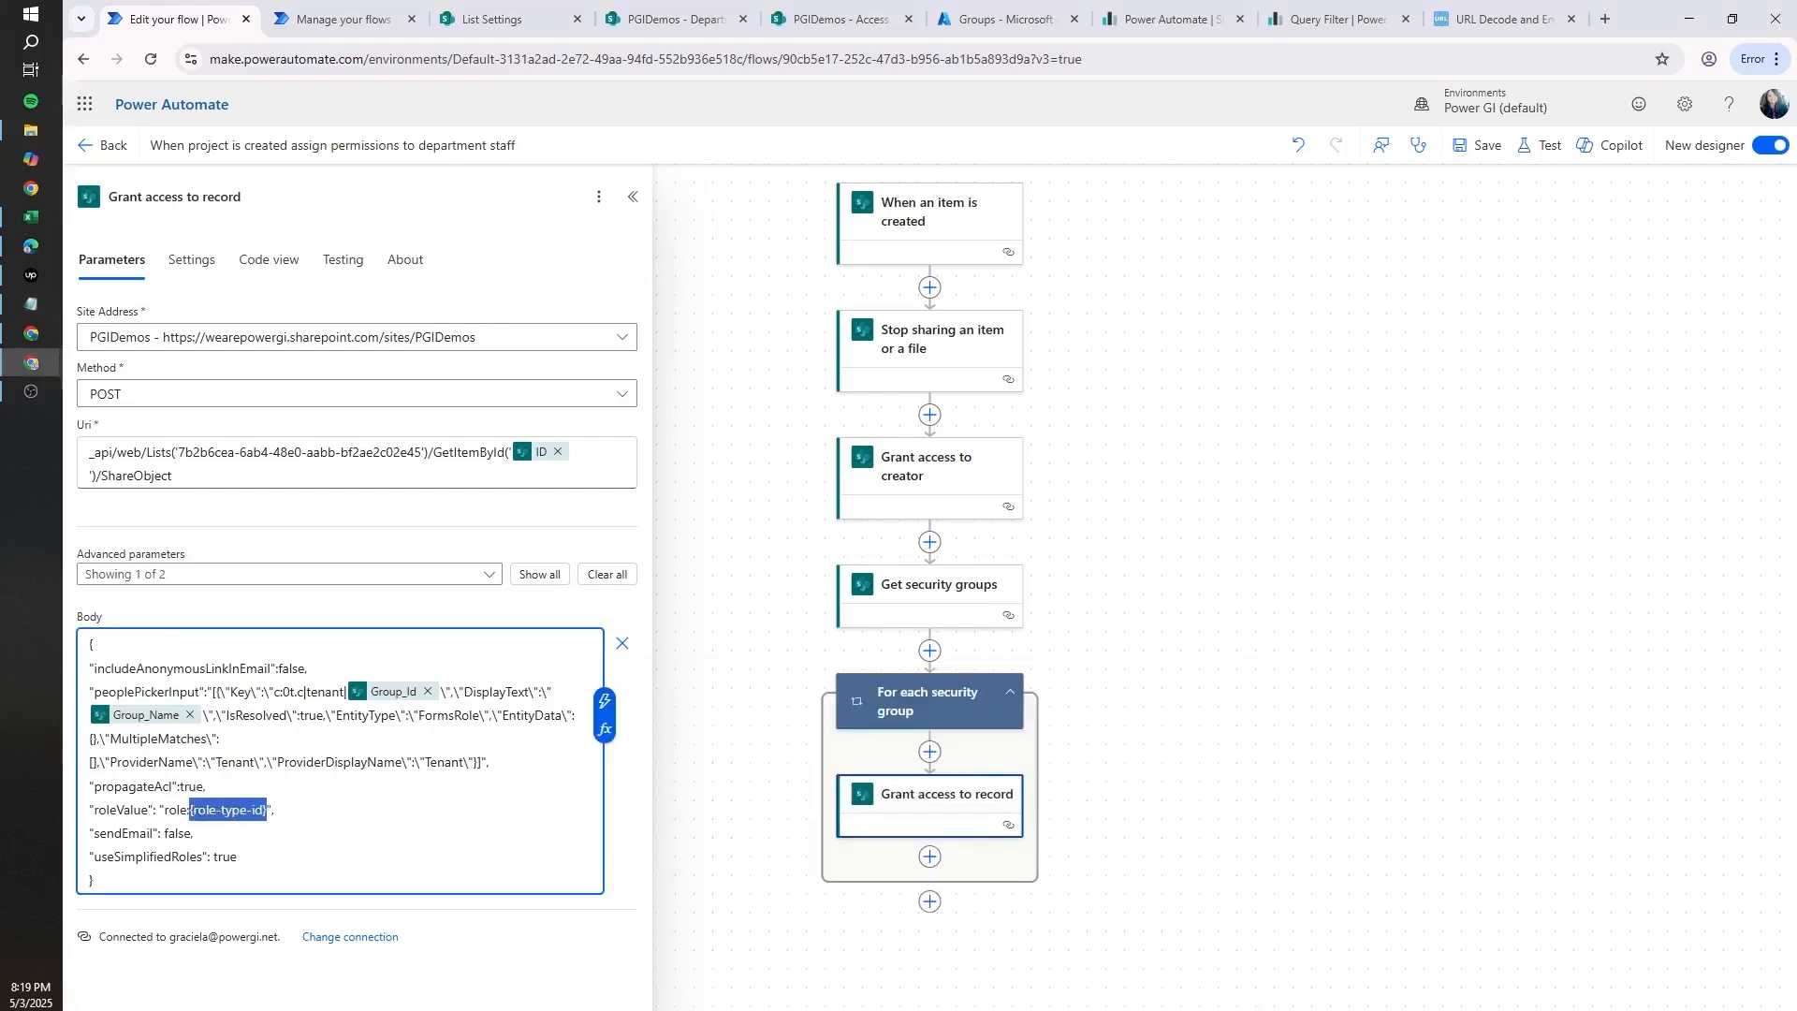
key("ctrl+v")
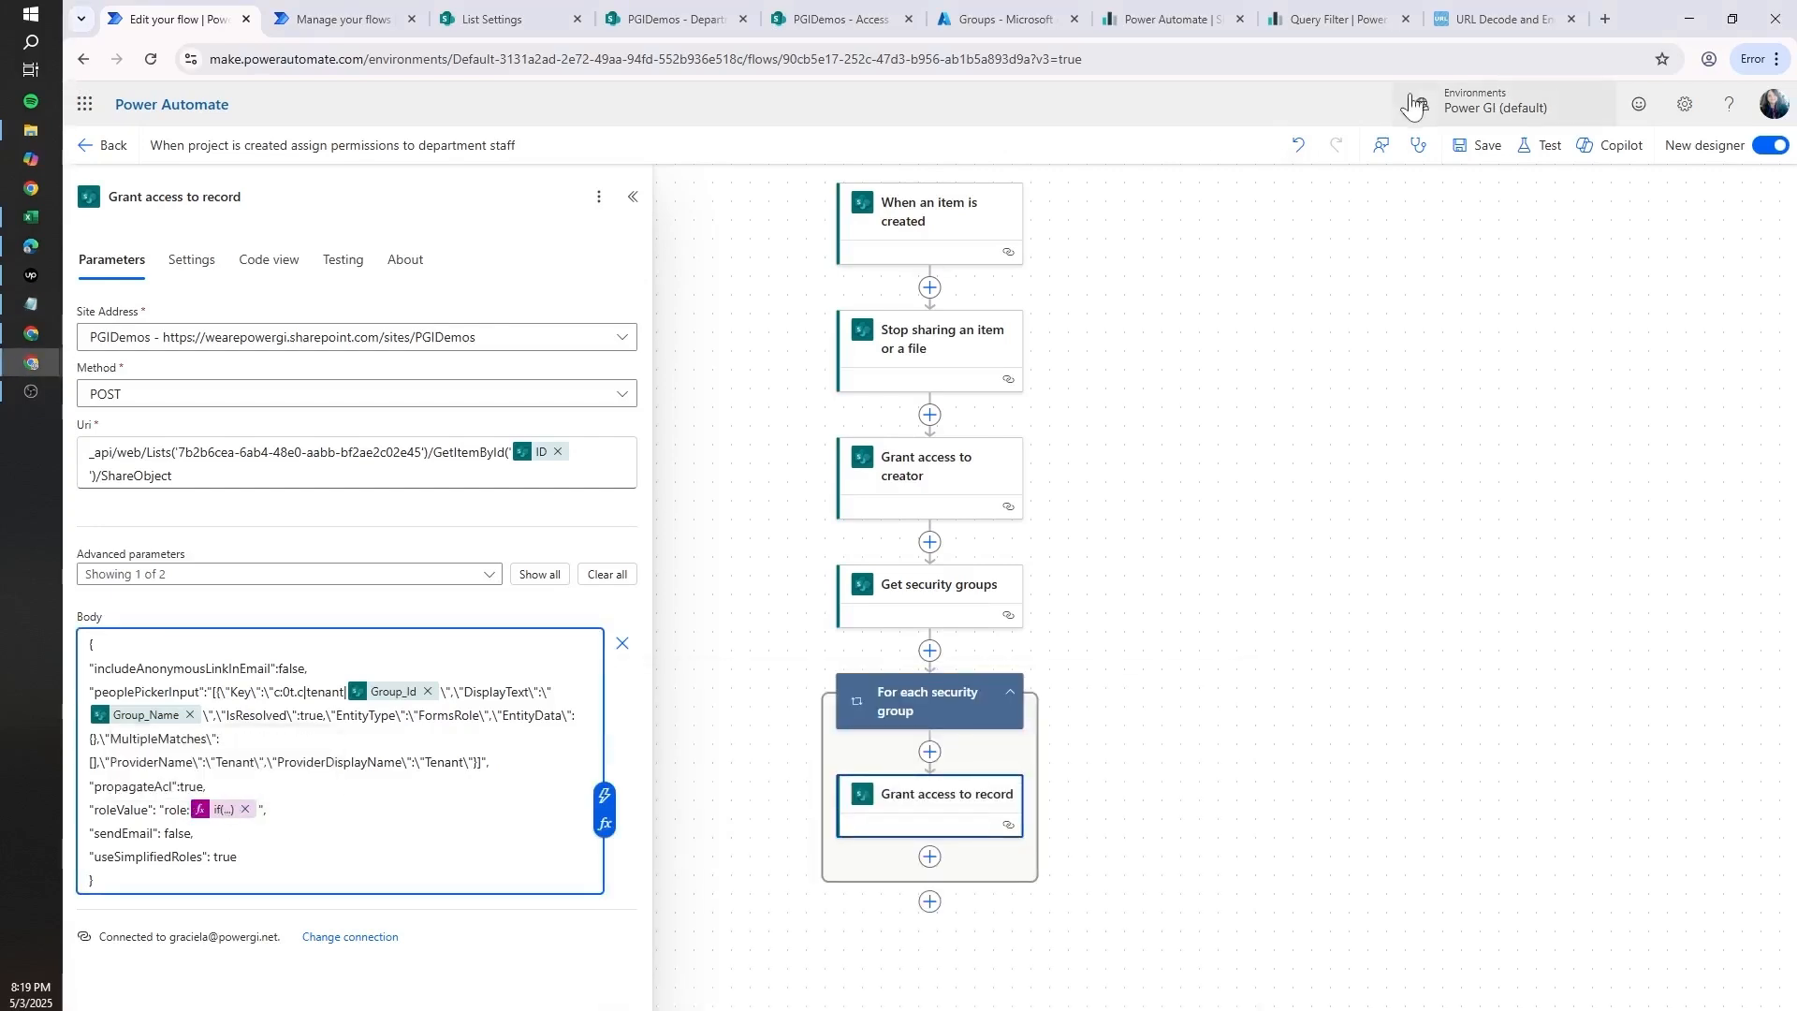
left_click(1479, 145)
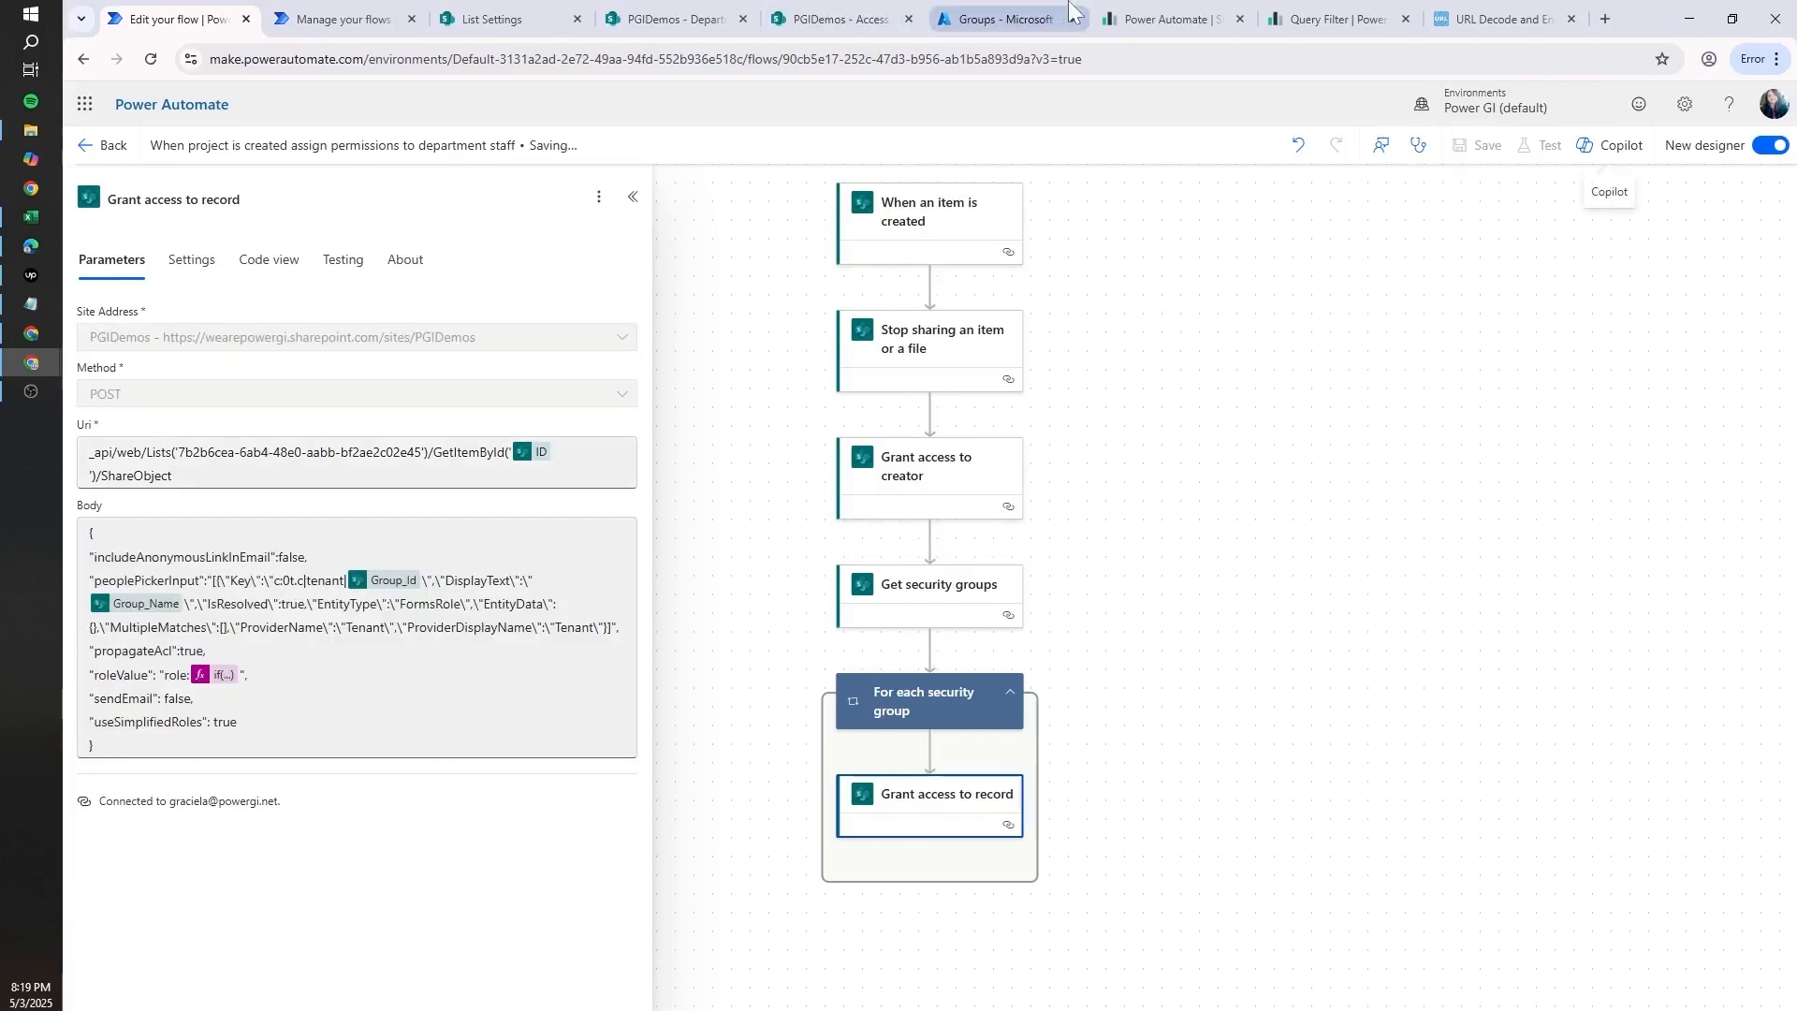
- Mark the 0525_Marketing and 0525_Finance_ViewOnly groups in the Azure groups list
left_click(1001, 21)
left_click(541, 460)
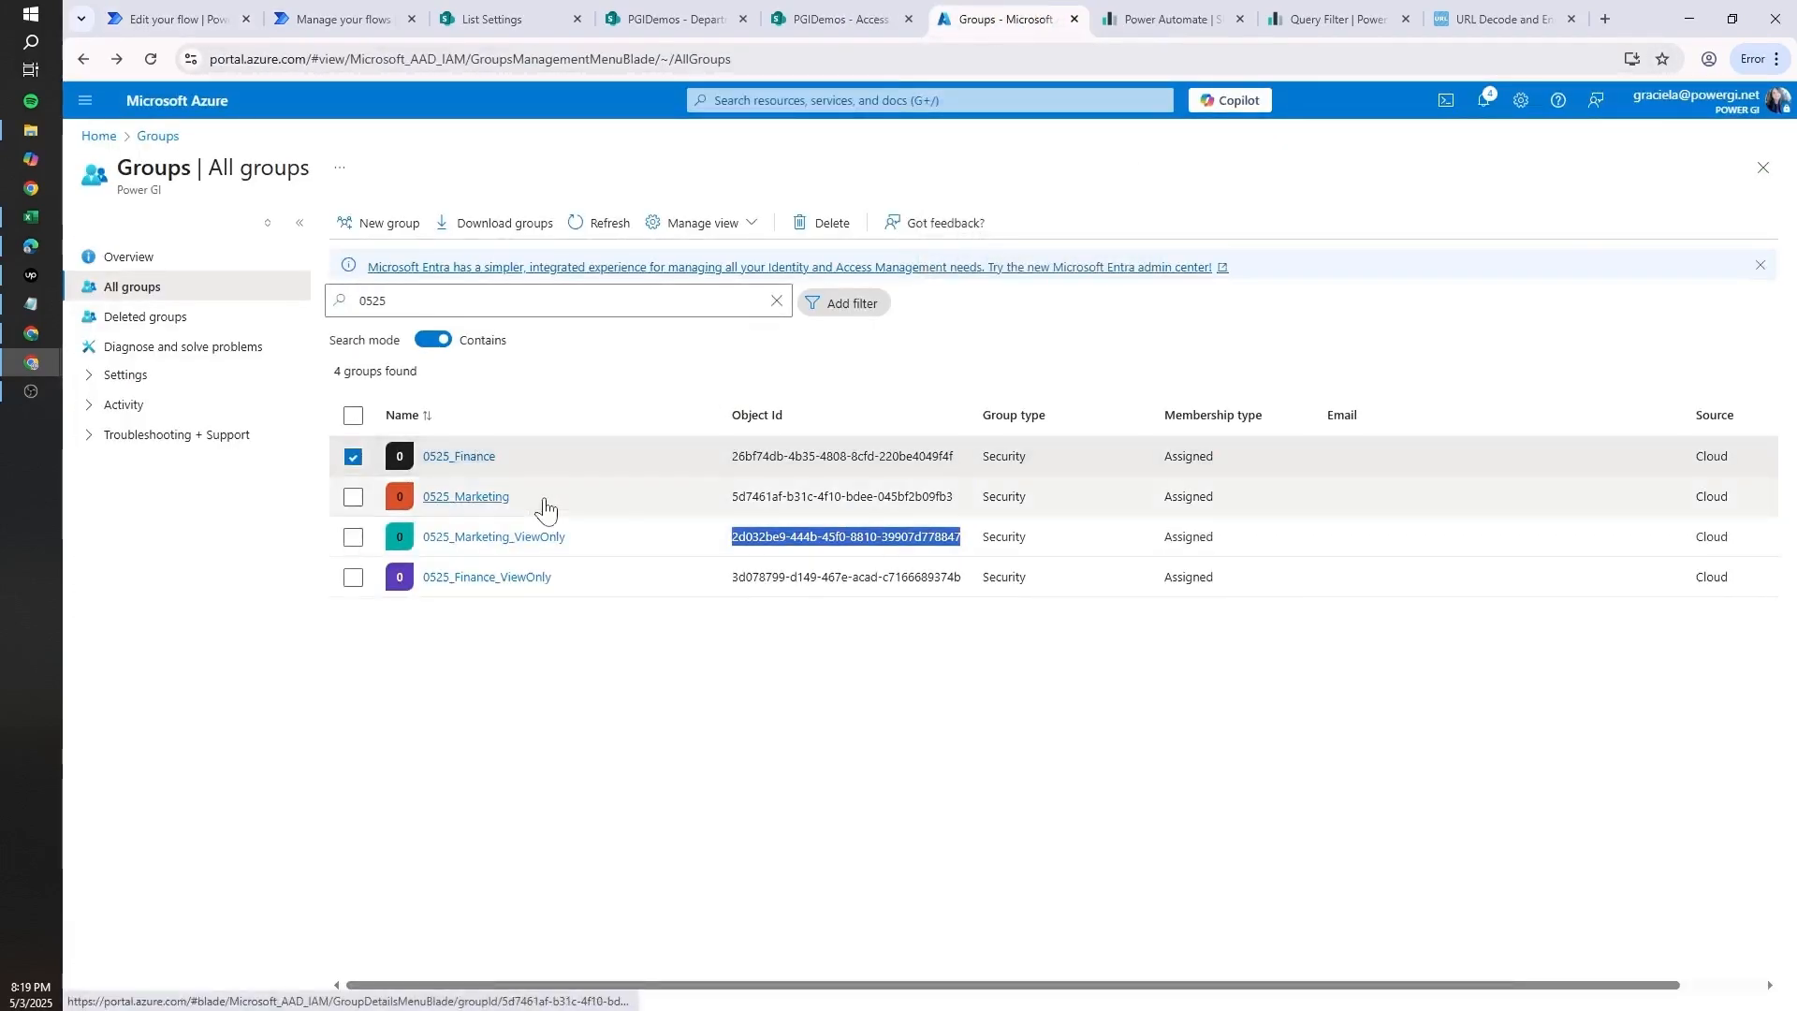
left_click(541, 500)
left_click(353, 577)
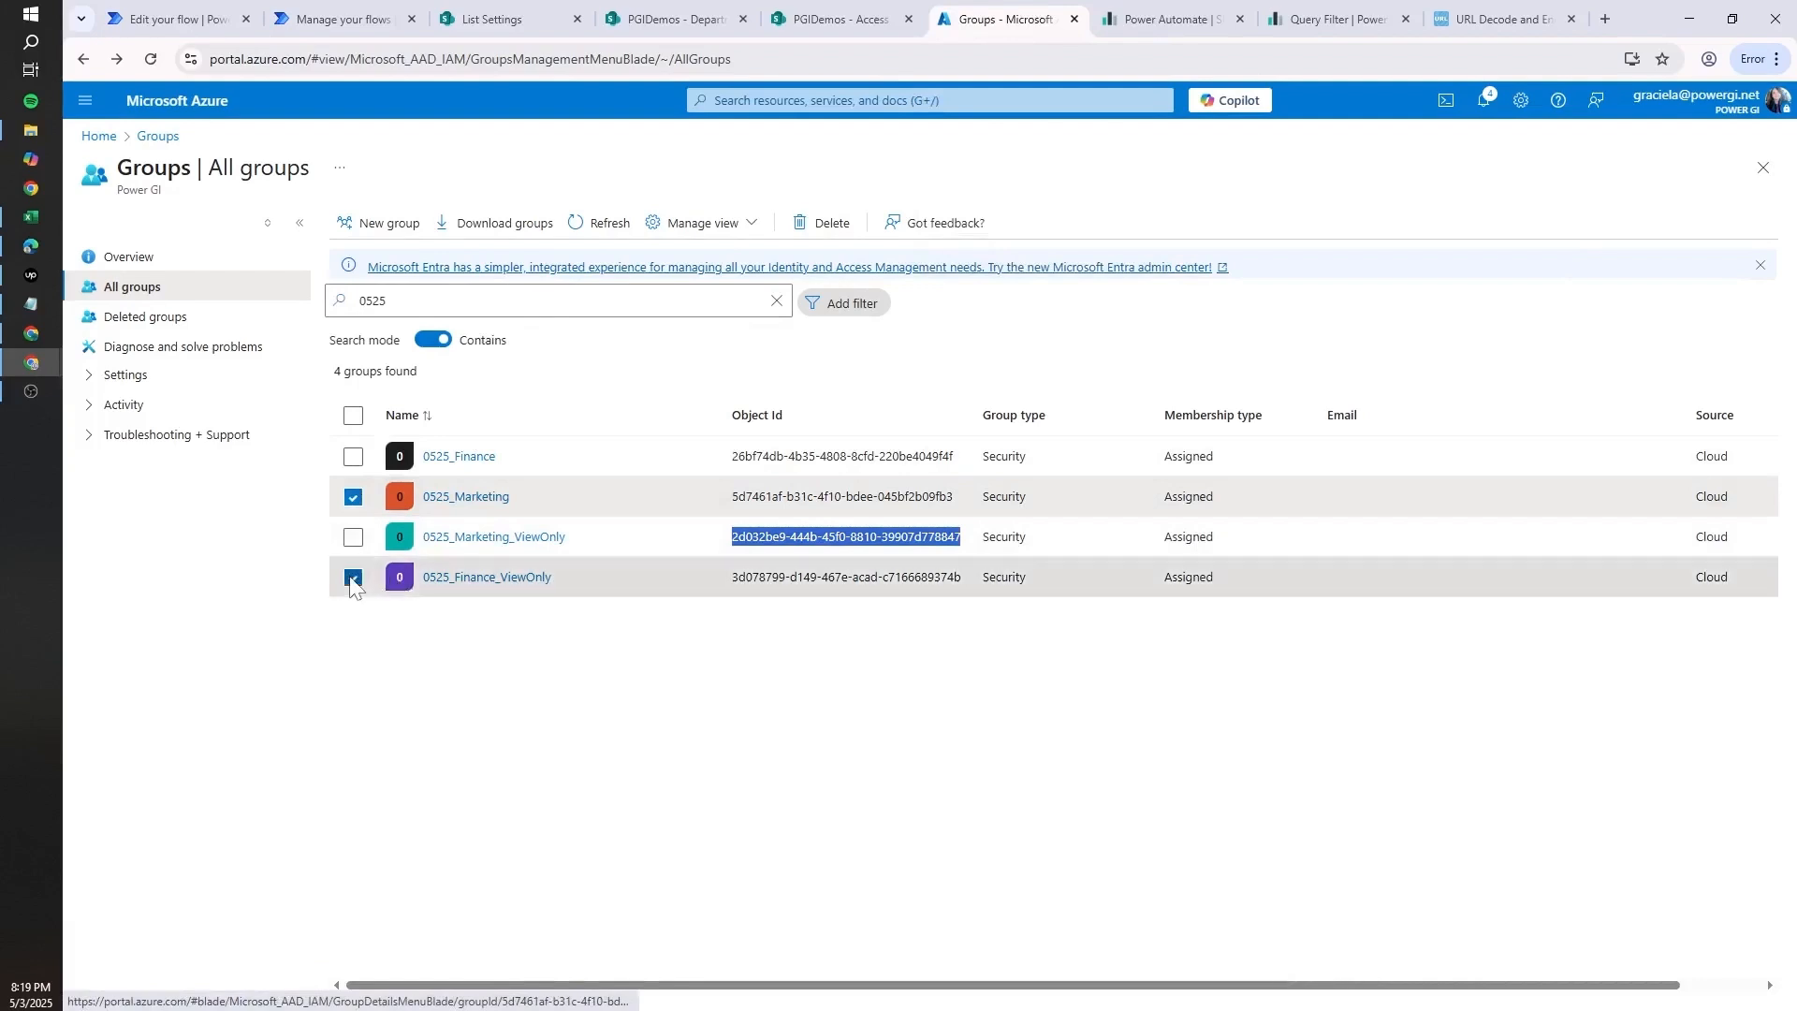
- Start a manual test of the permissions flow
left_click(168, 19)
left_click(1539, 148)
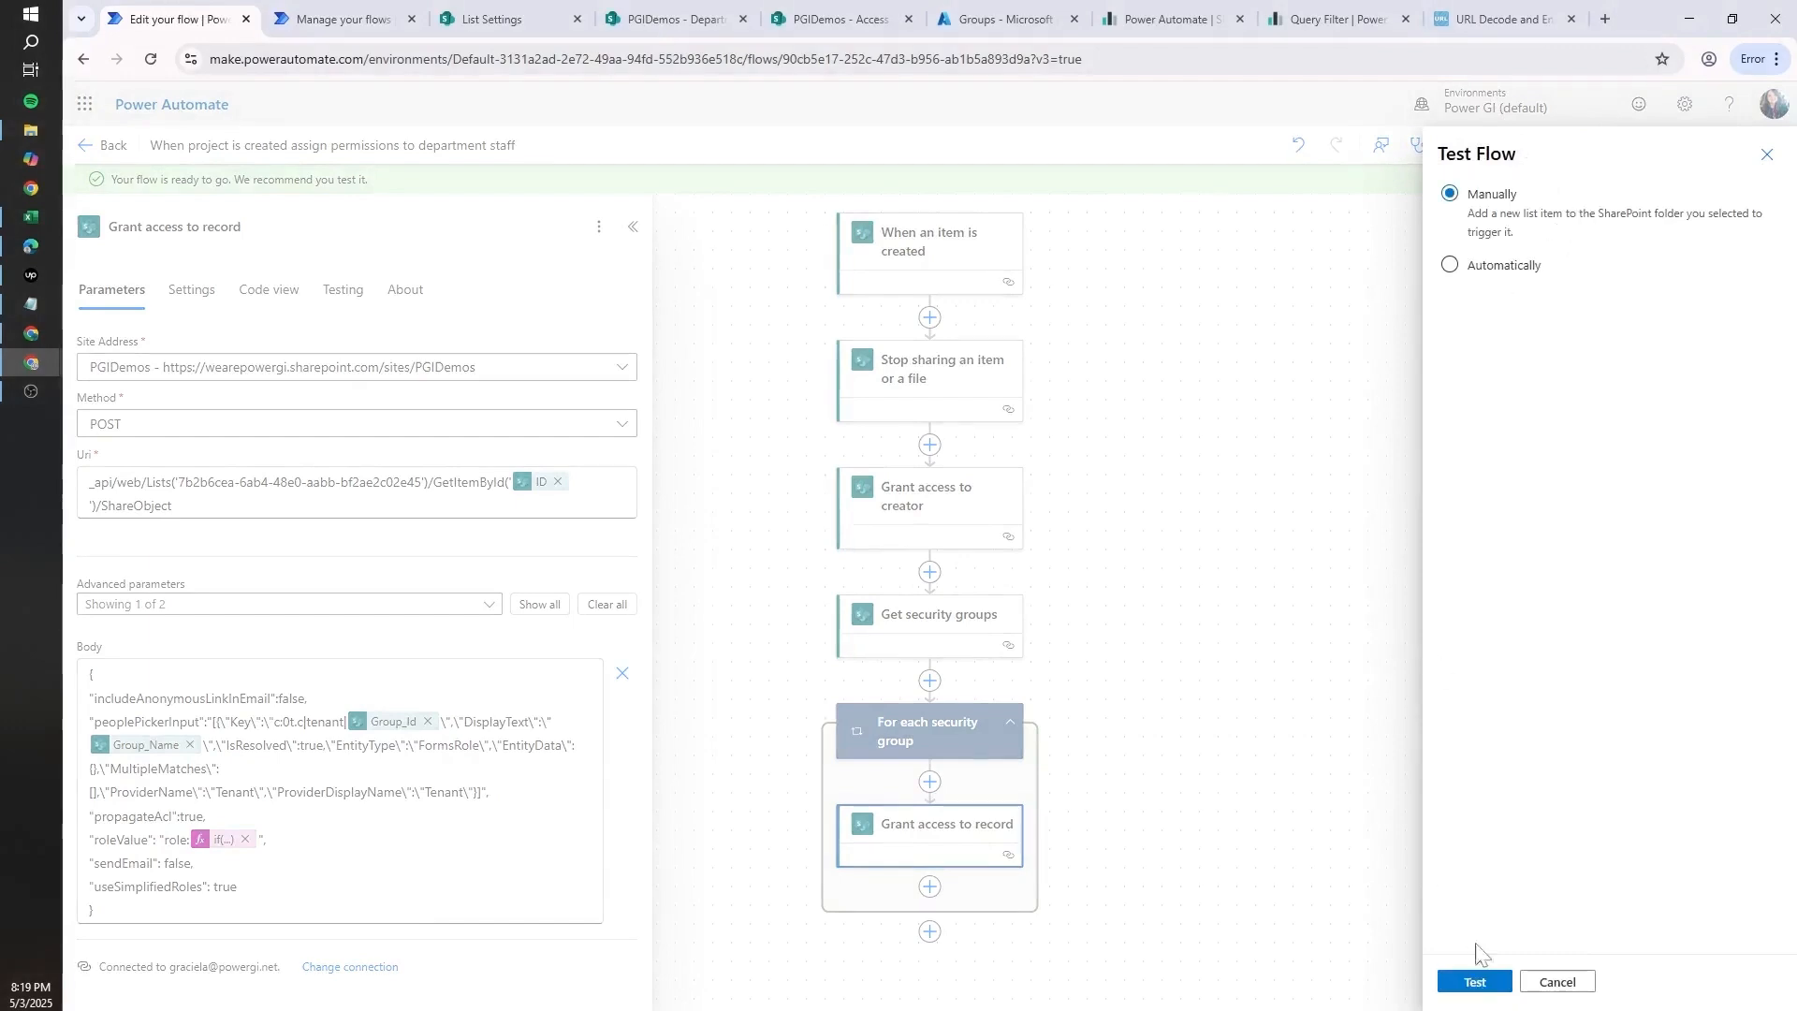
left_click(1488, 984)
- Add an item titled "Marketing test - full access" with the Marketing department to the SharePoint Projects list
left_click(646, 14)
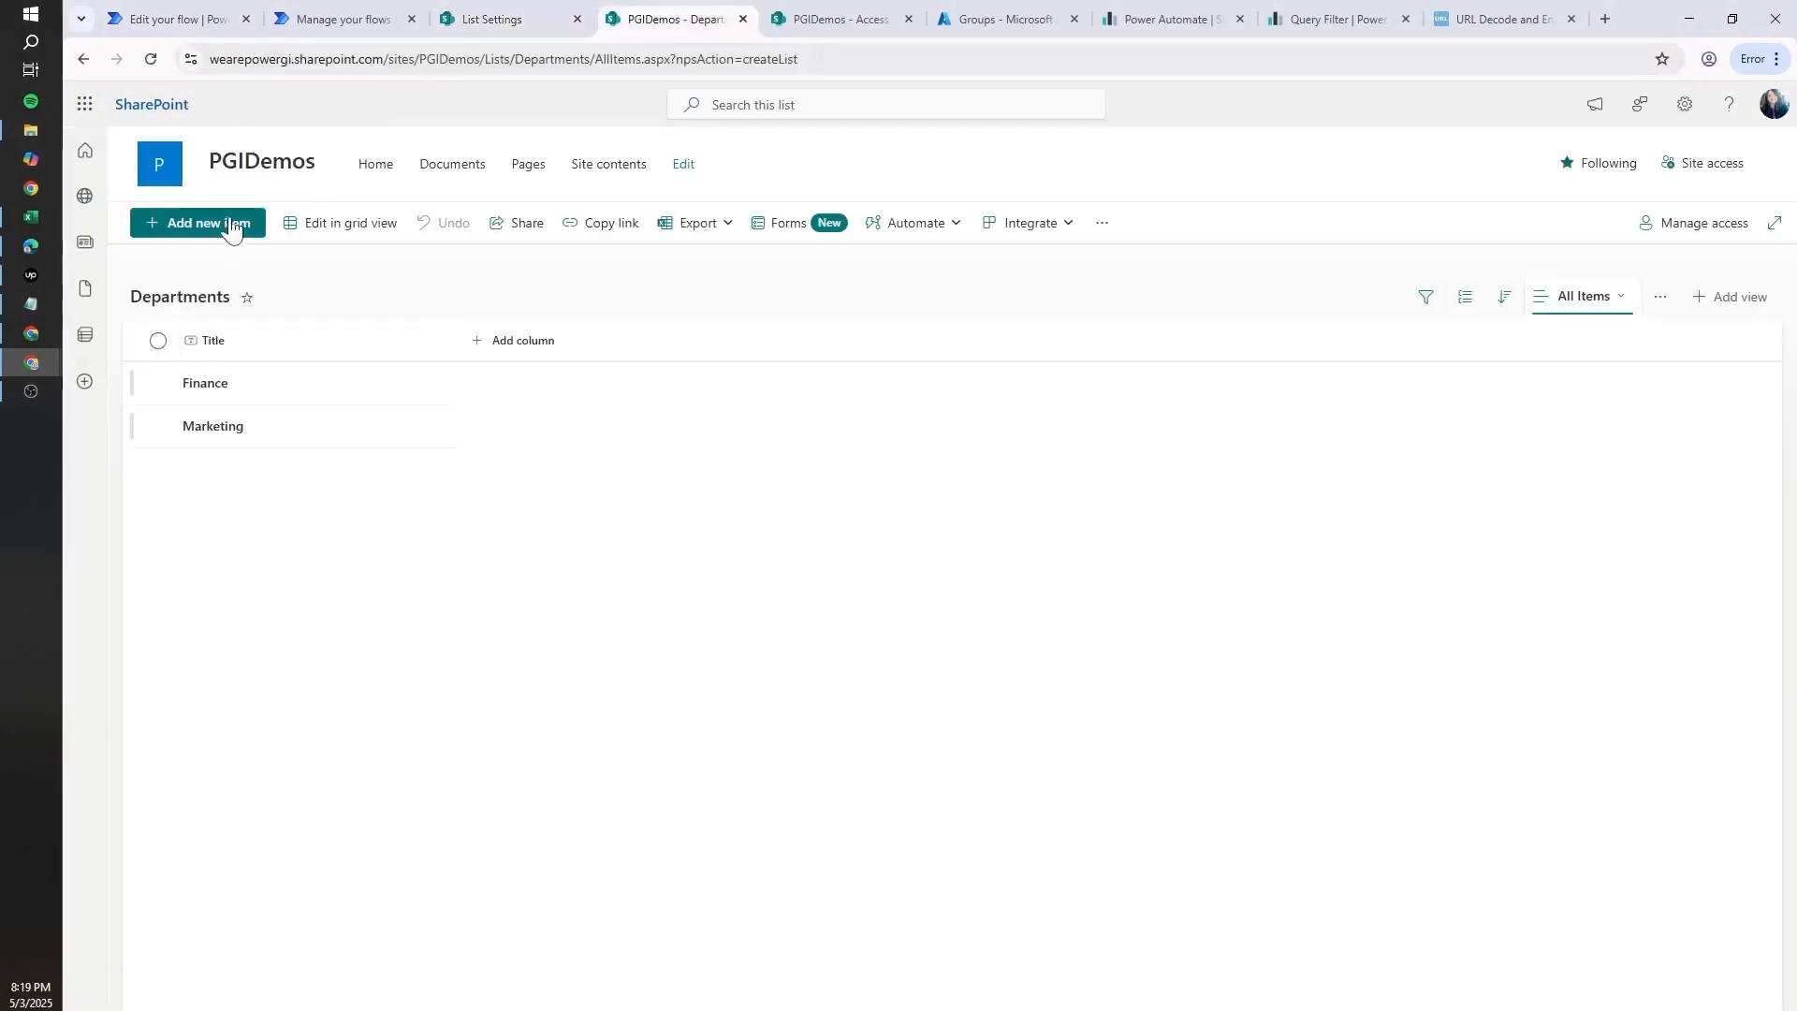
left_click(814, 13)
left_click(463, 13)
key("alt+Left")
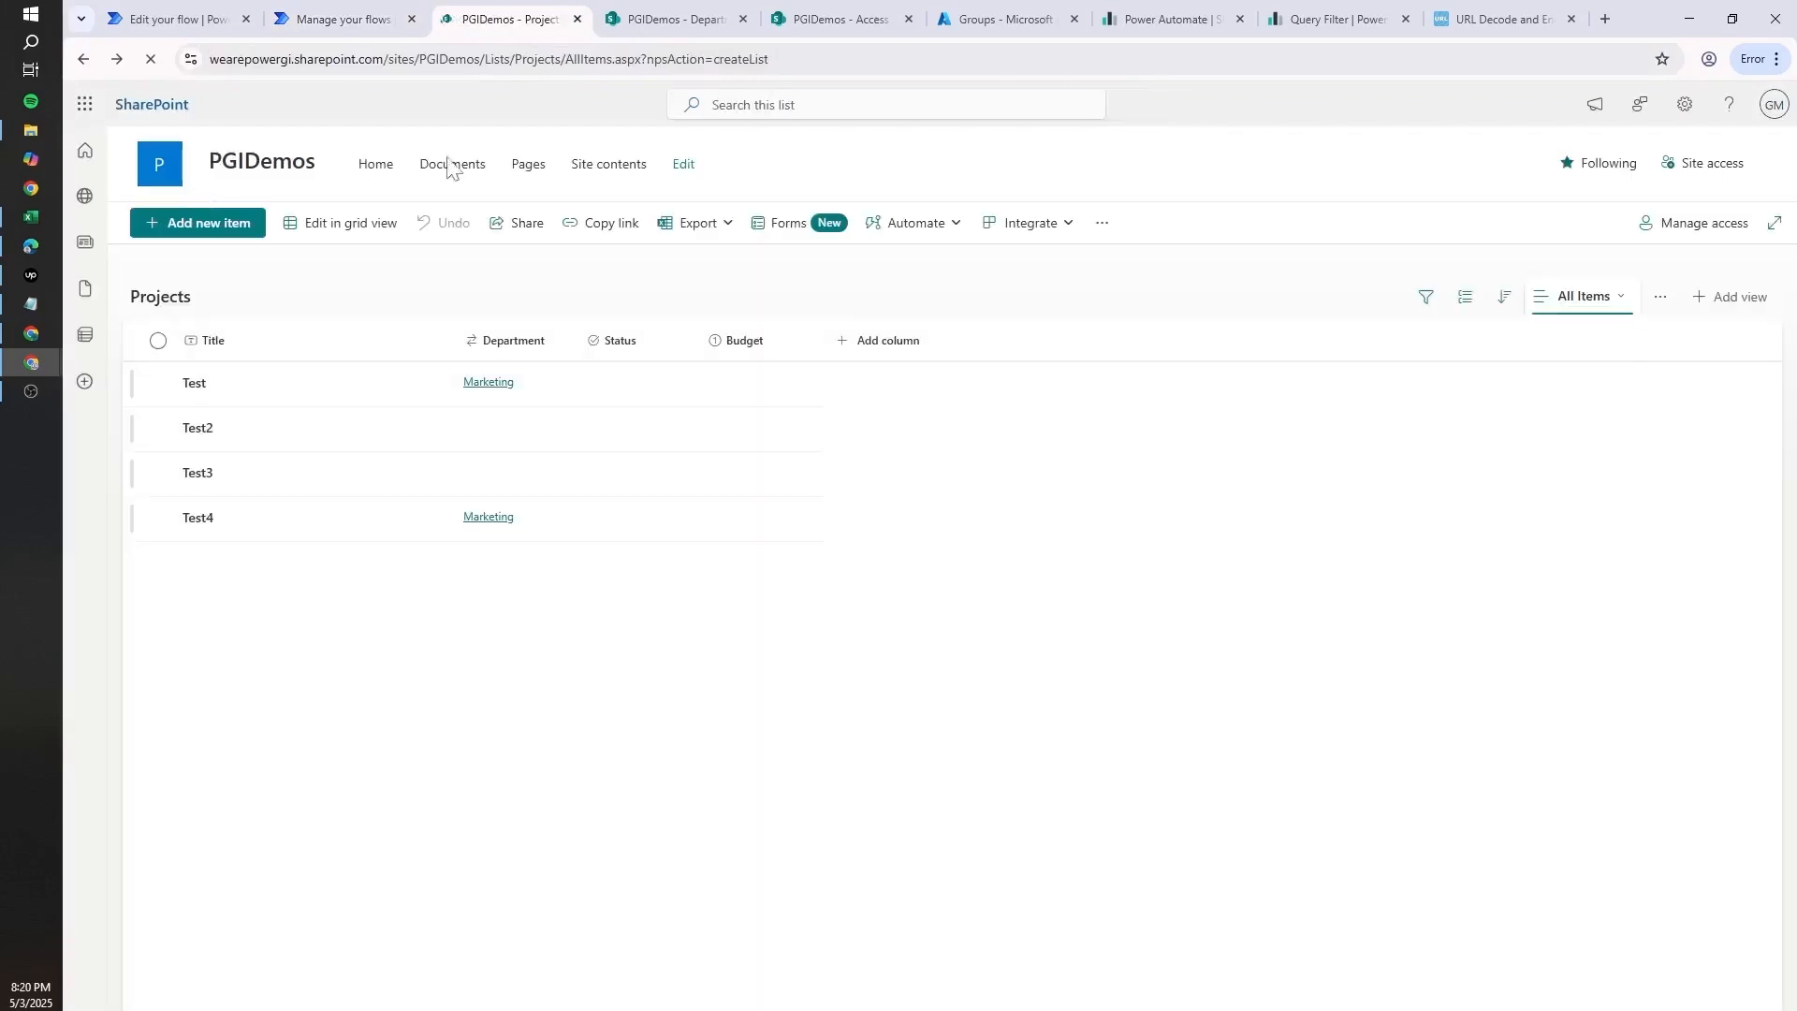
type("Marketing test ")
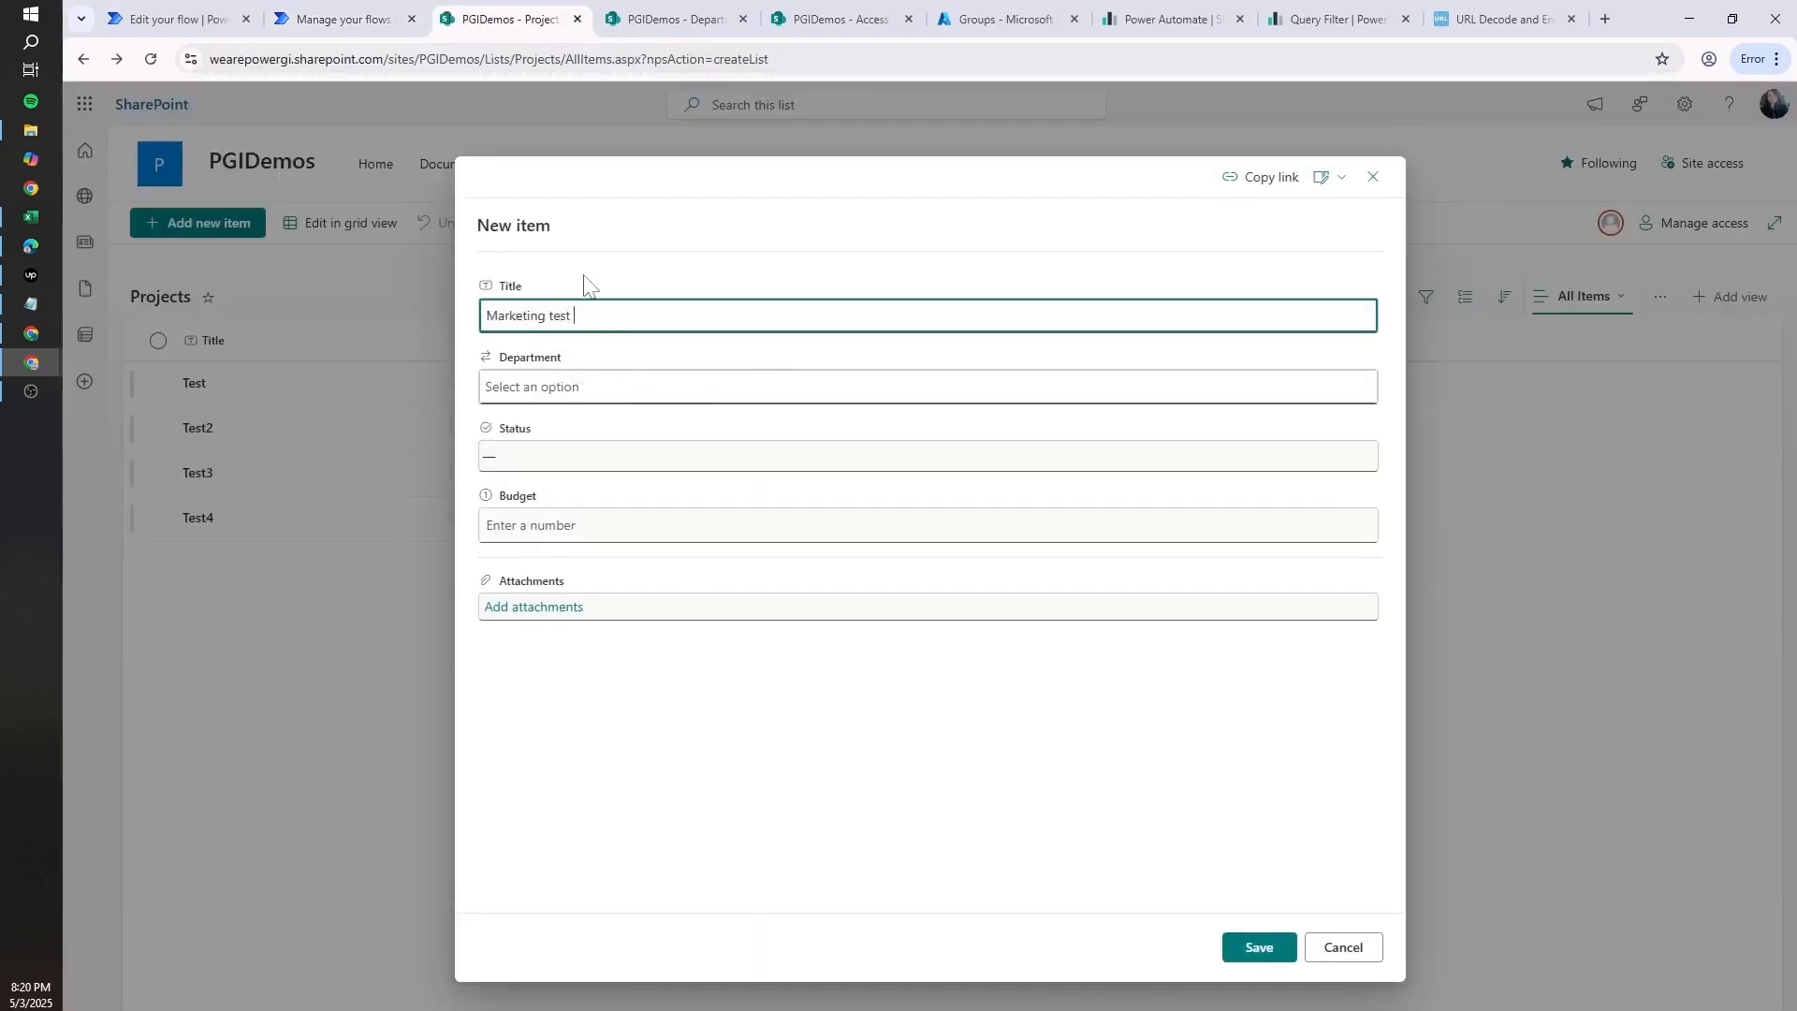
type("- full access")
key("Tab")
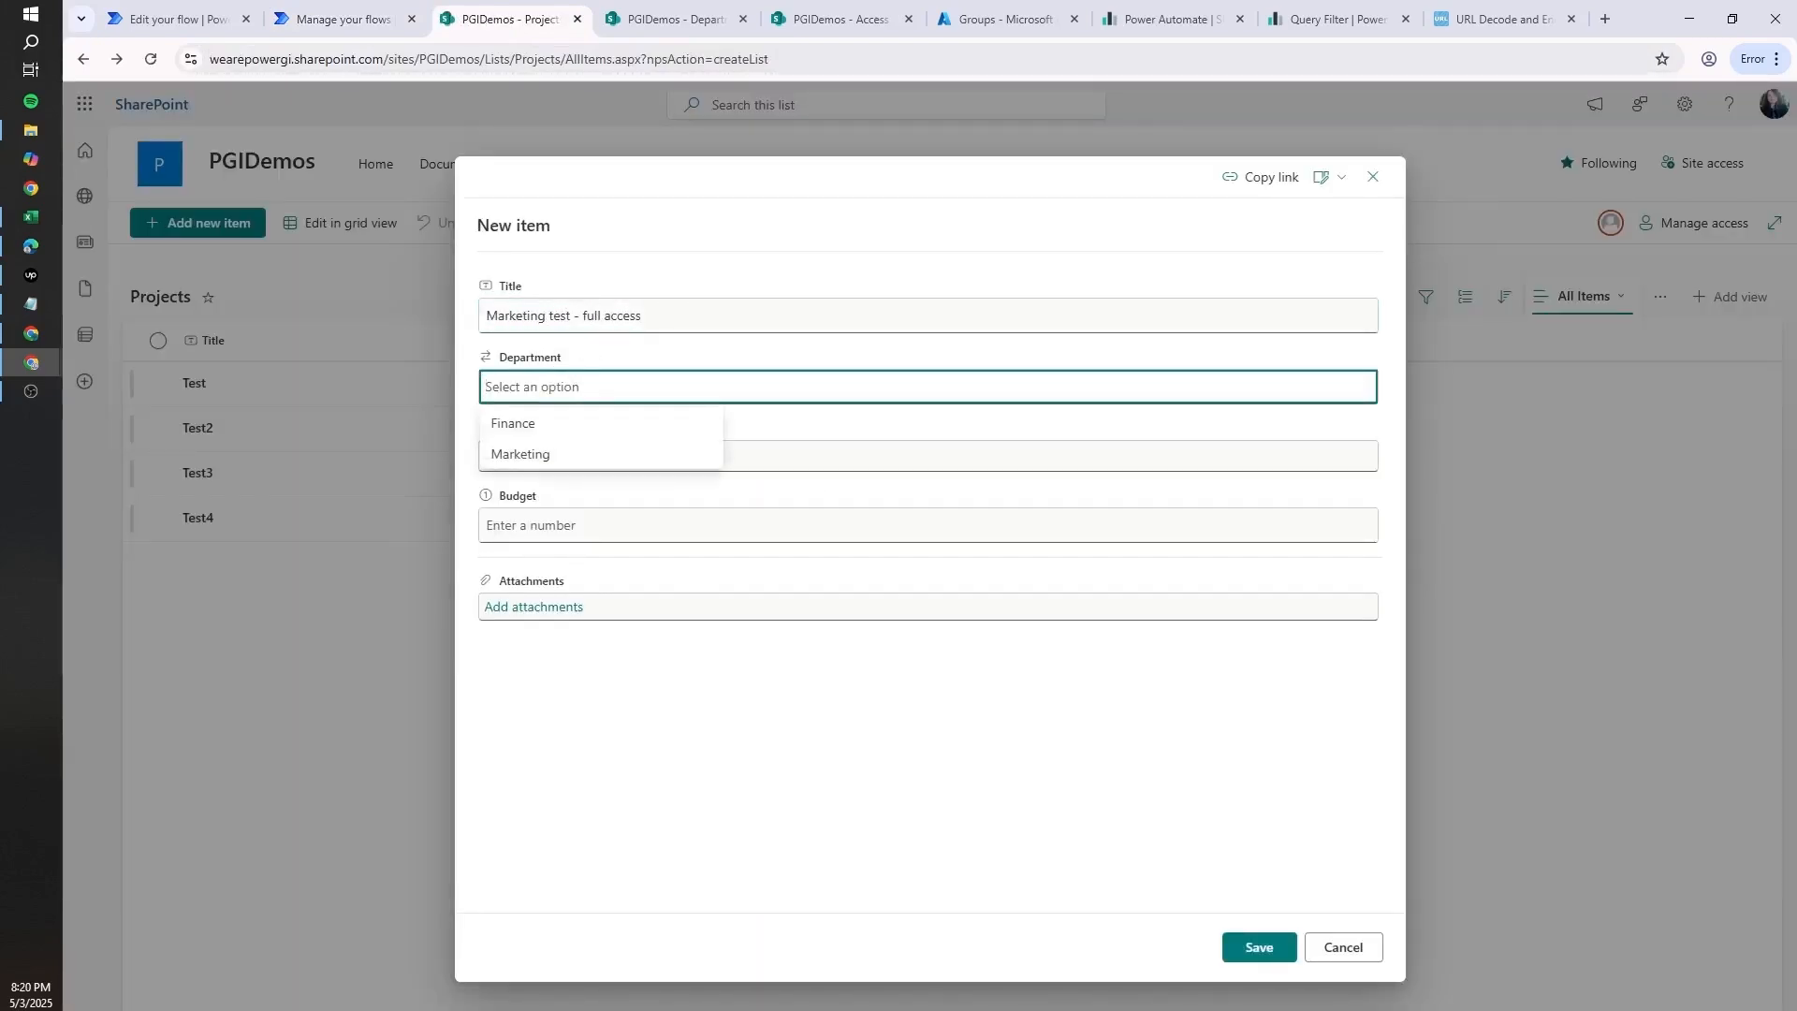
left_click(562, 454)
left_click(1257, 947)
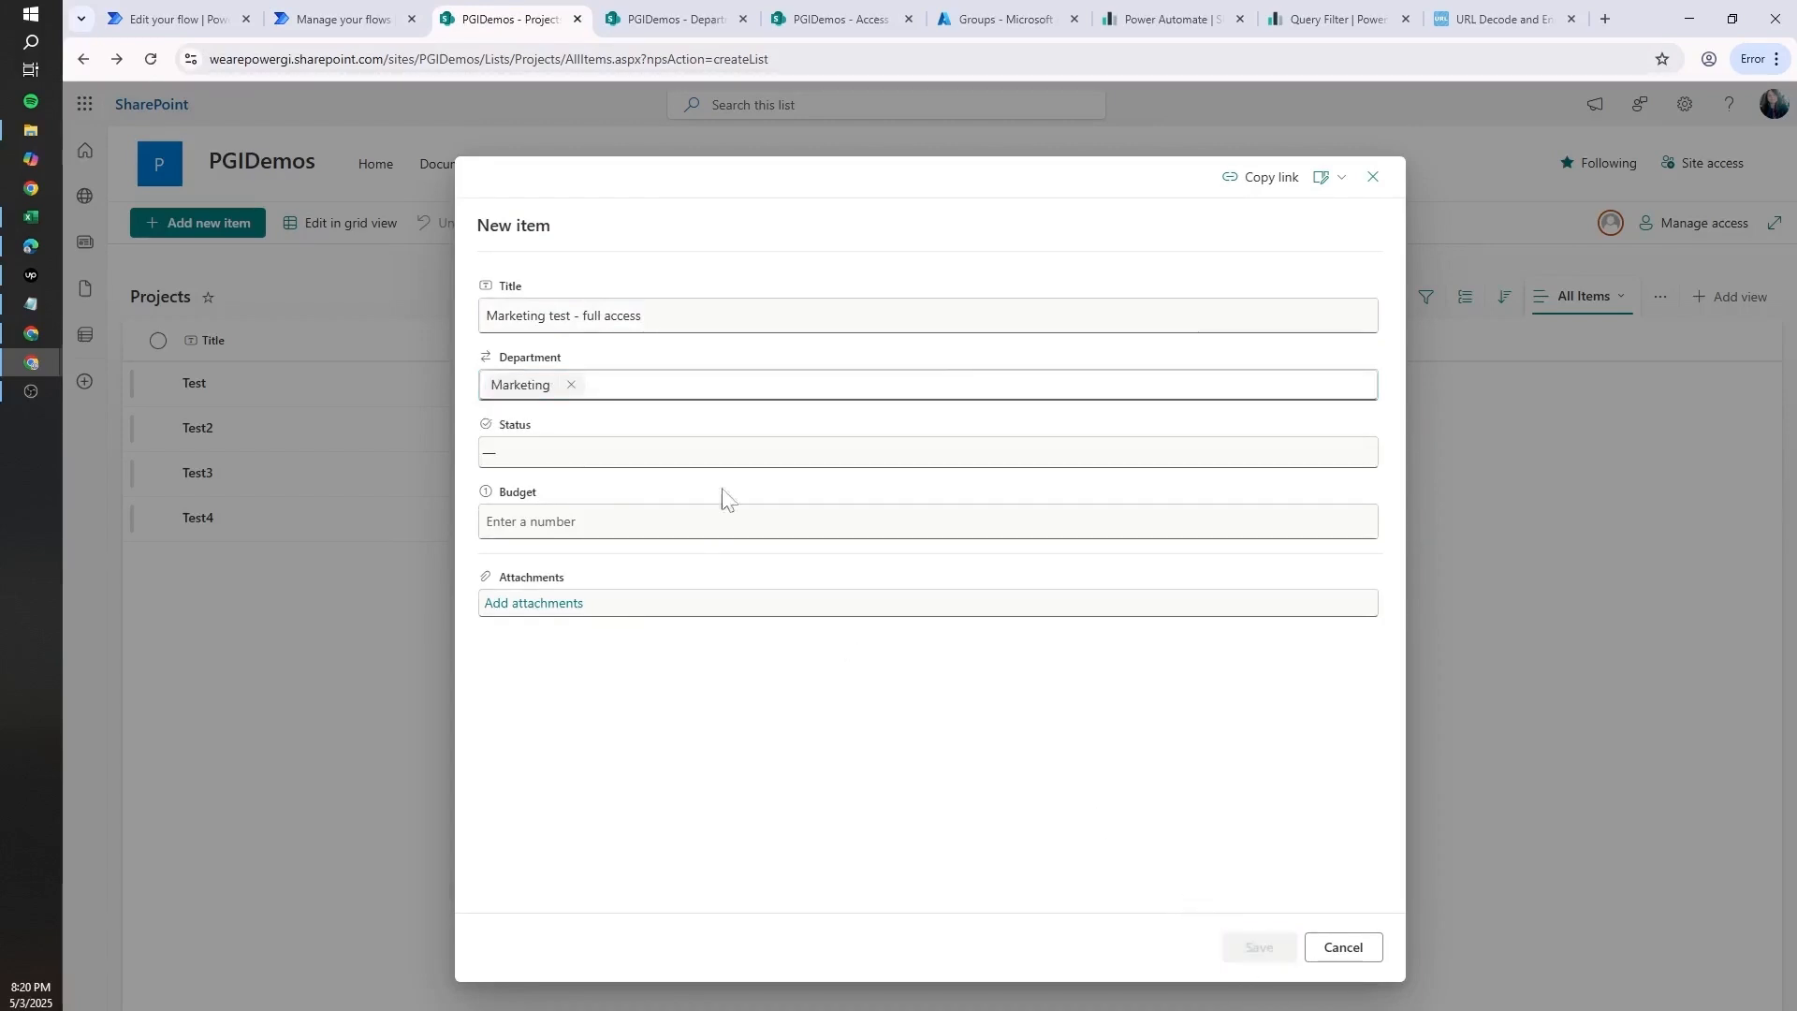
- Add a project titled "Finance test - view only access" with the Finance department to the Projects list
left_click(210, 223)
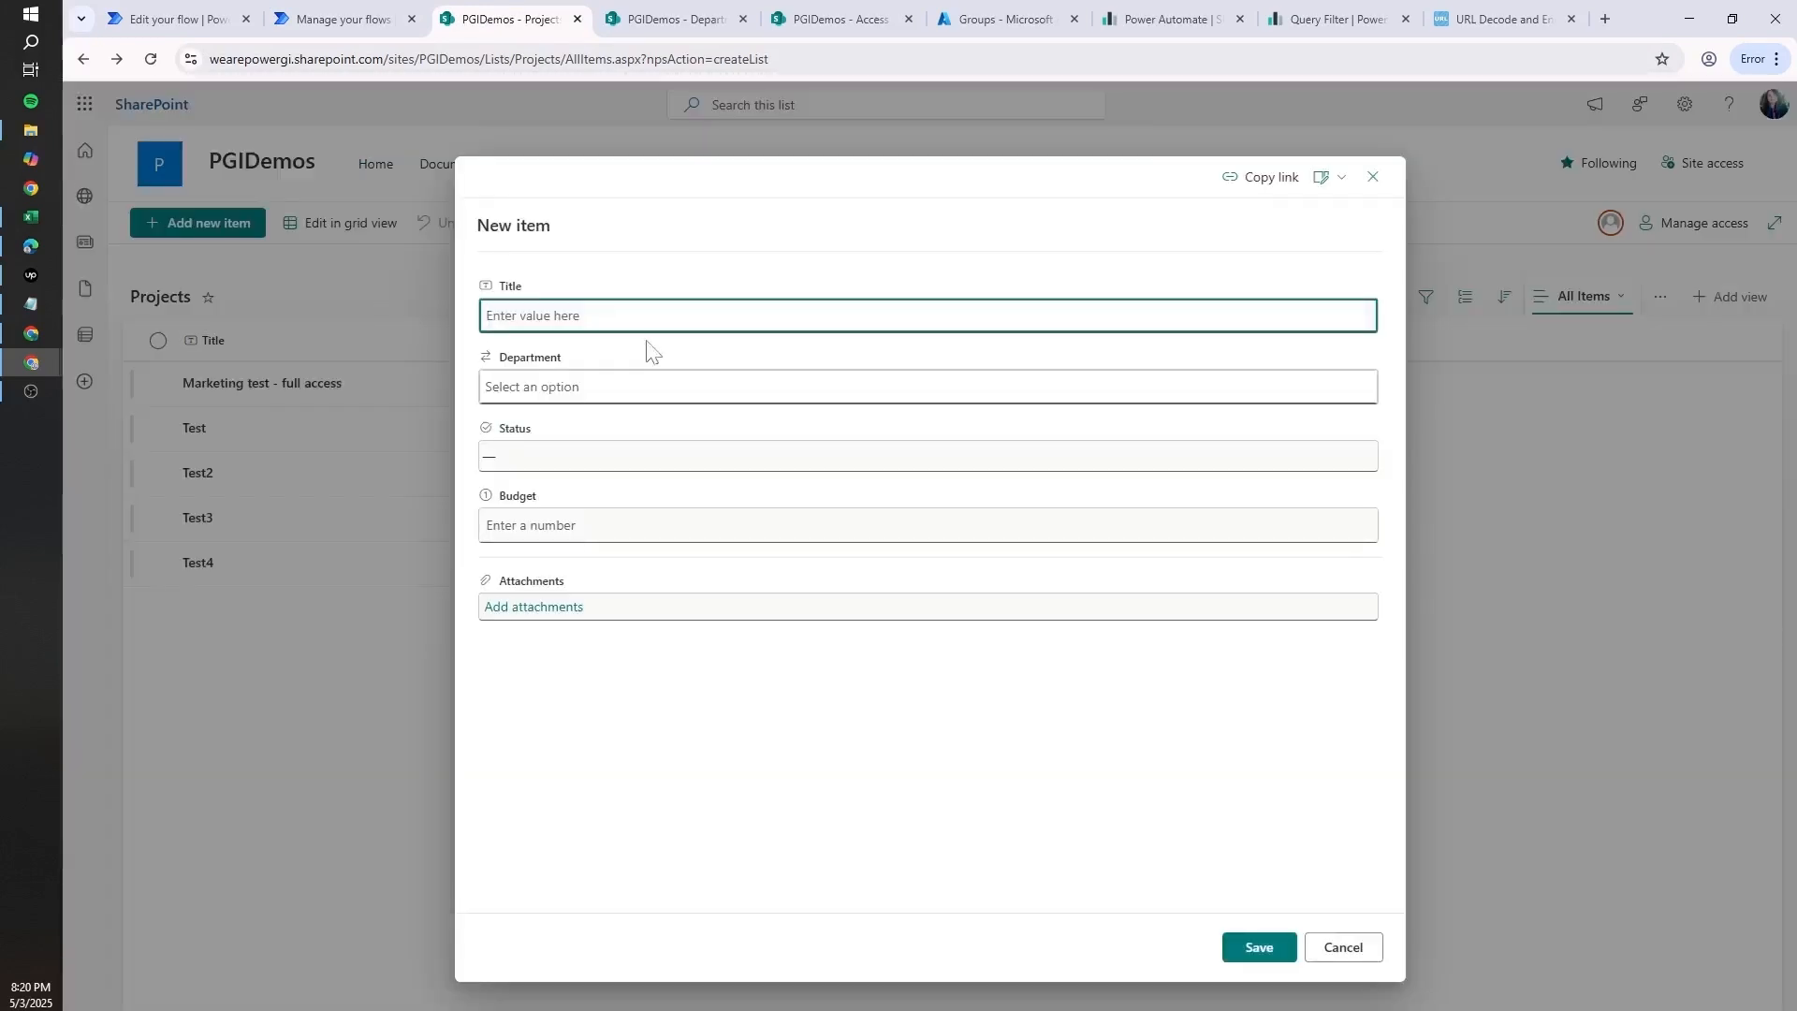
type("Finance test - view only access")
left_click(655, 387)
left_click(531, 439)
left_click(1259, 947)
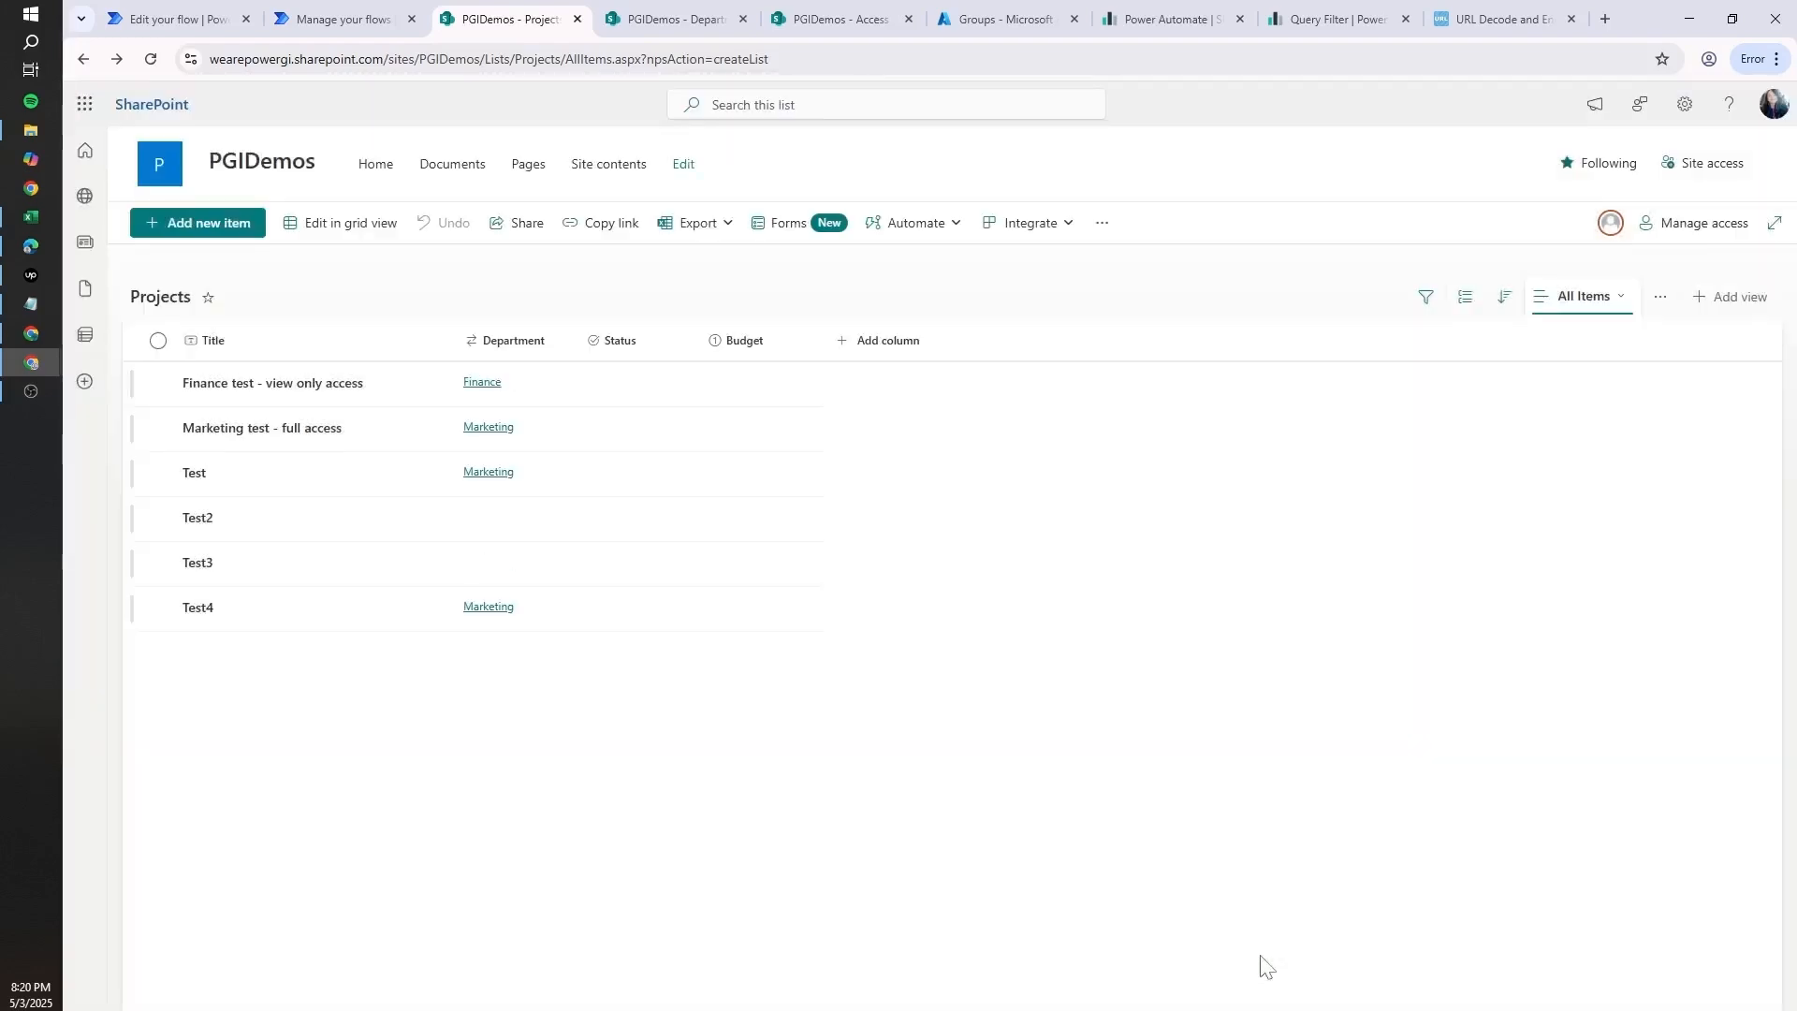
- Return to the flow's details page and refresh the run history until the runs for the two new projects are listed
left_click(339, 19)
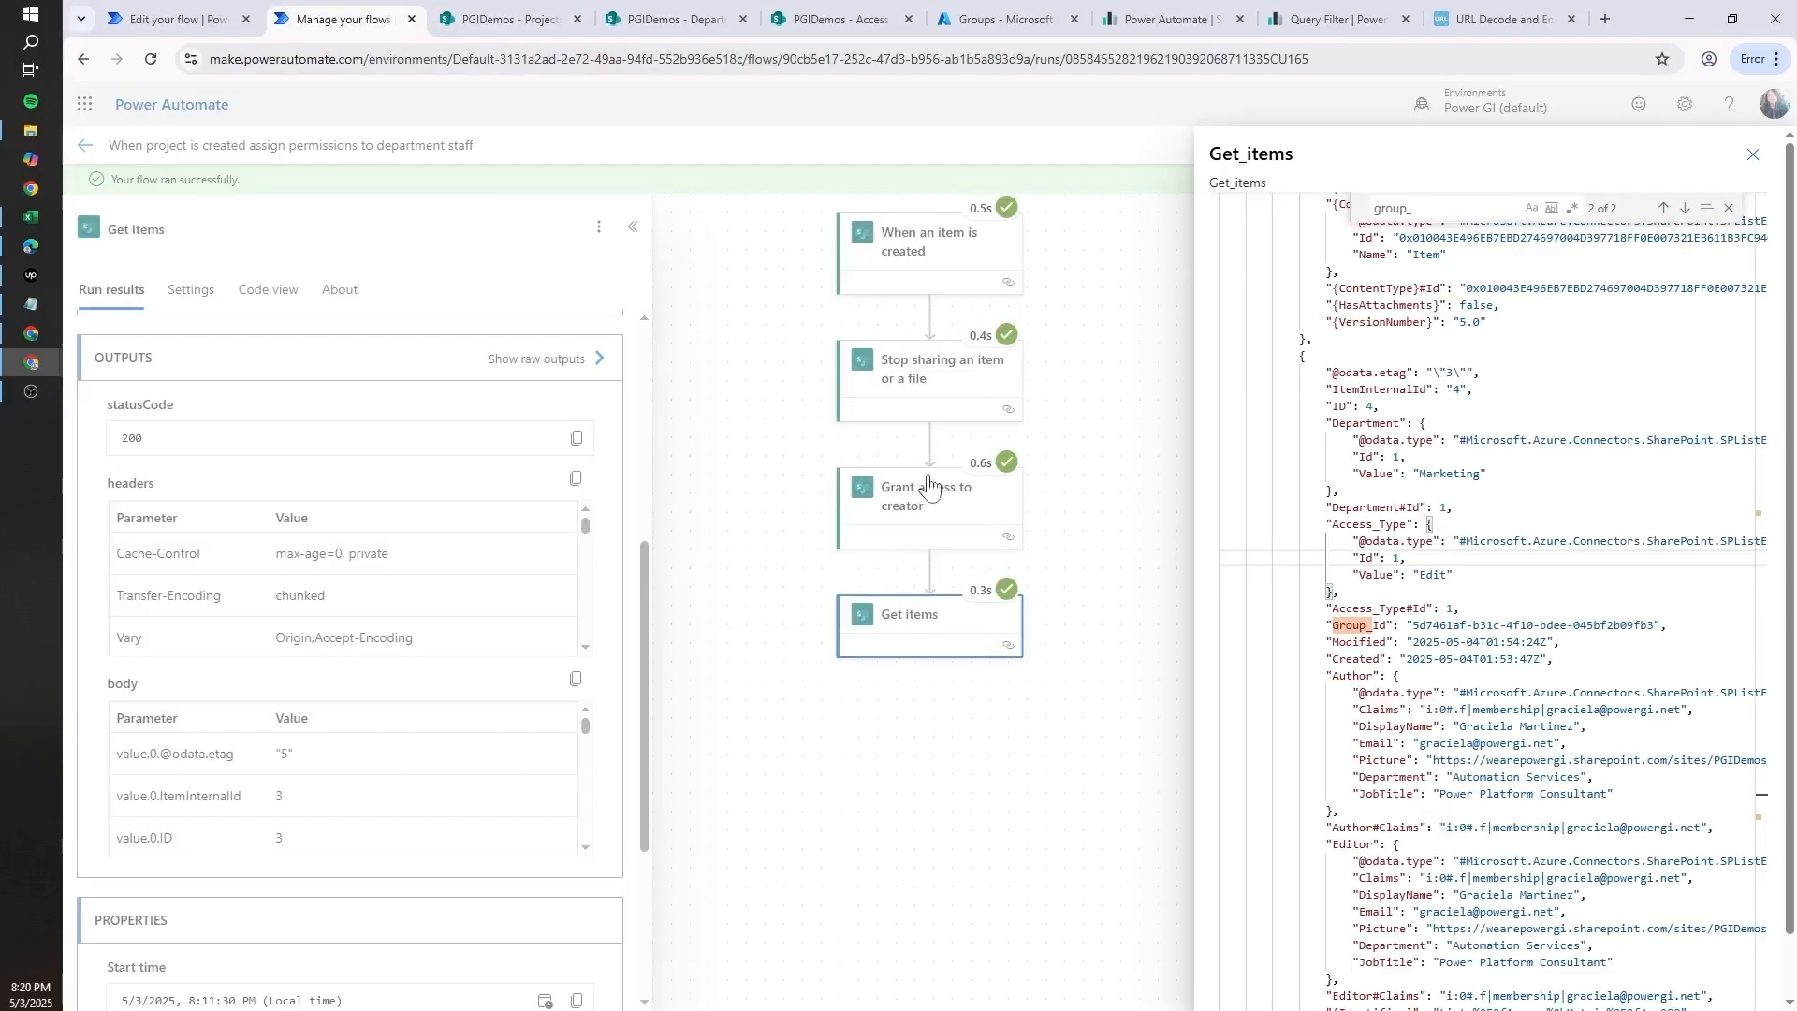
left_click(1045, 613)
left_click(85, 145)
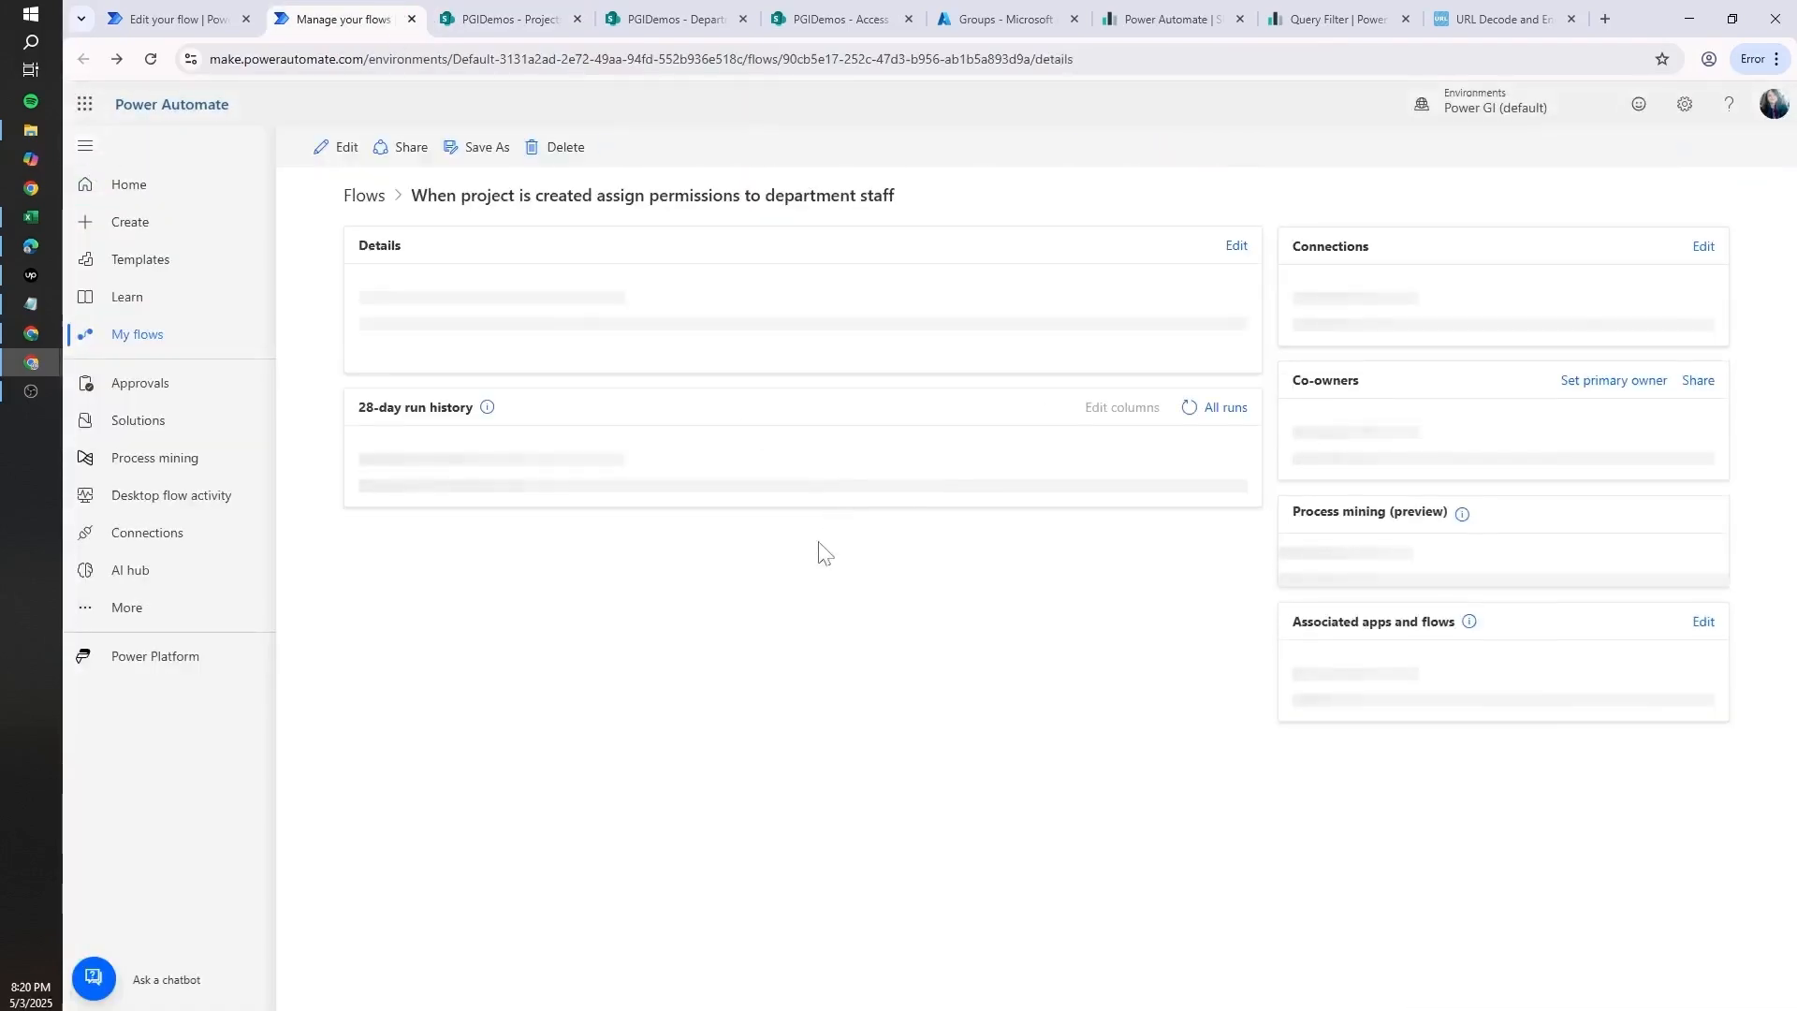
left_click(1188, 613)
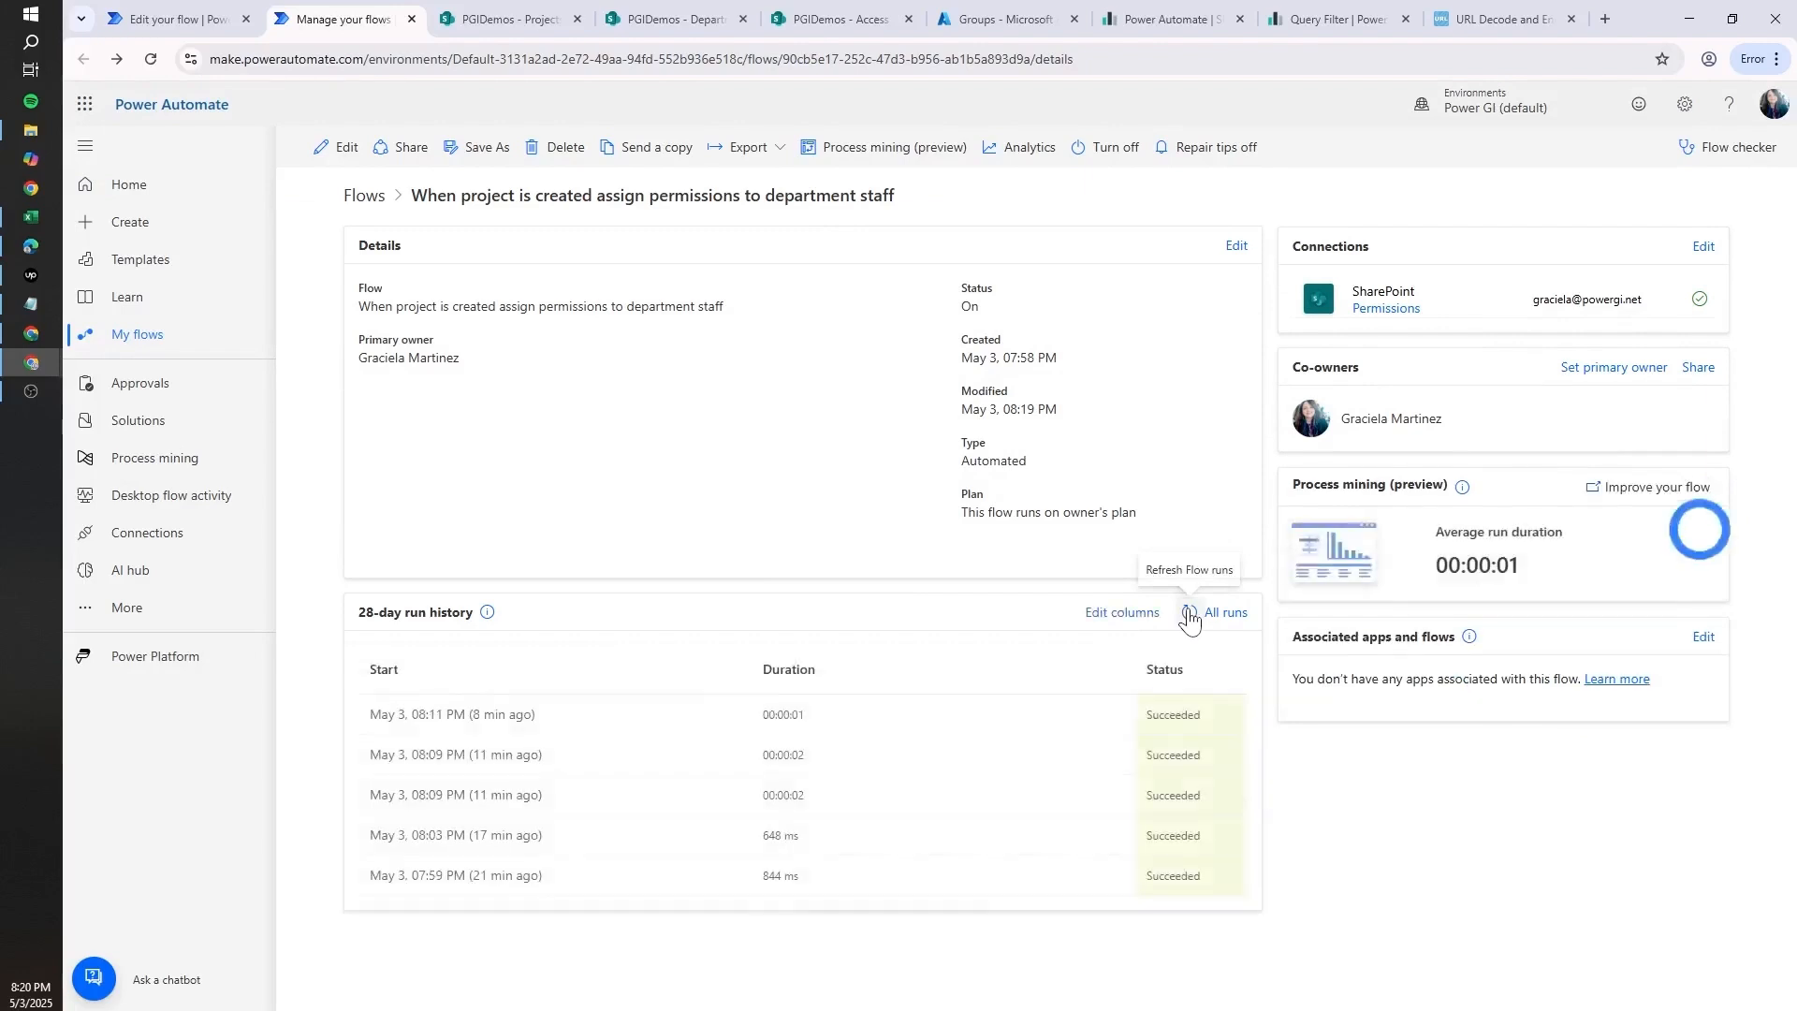
left_click(1189, 613)
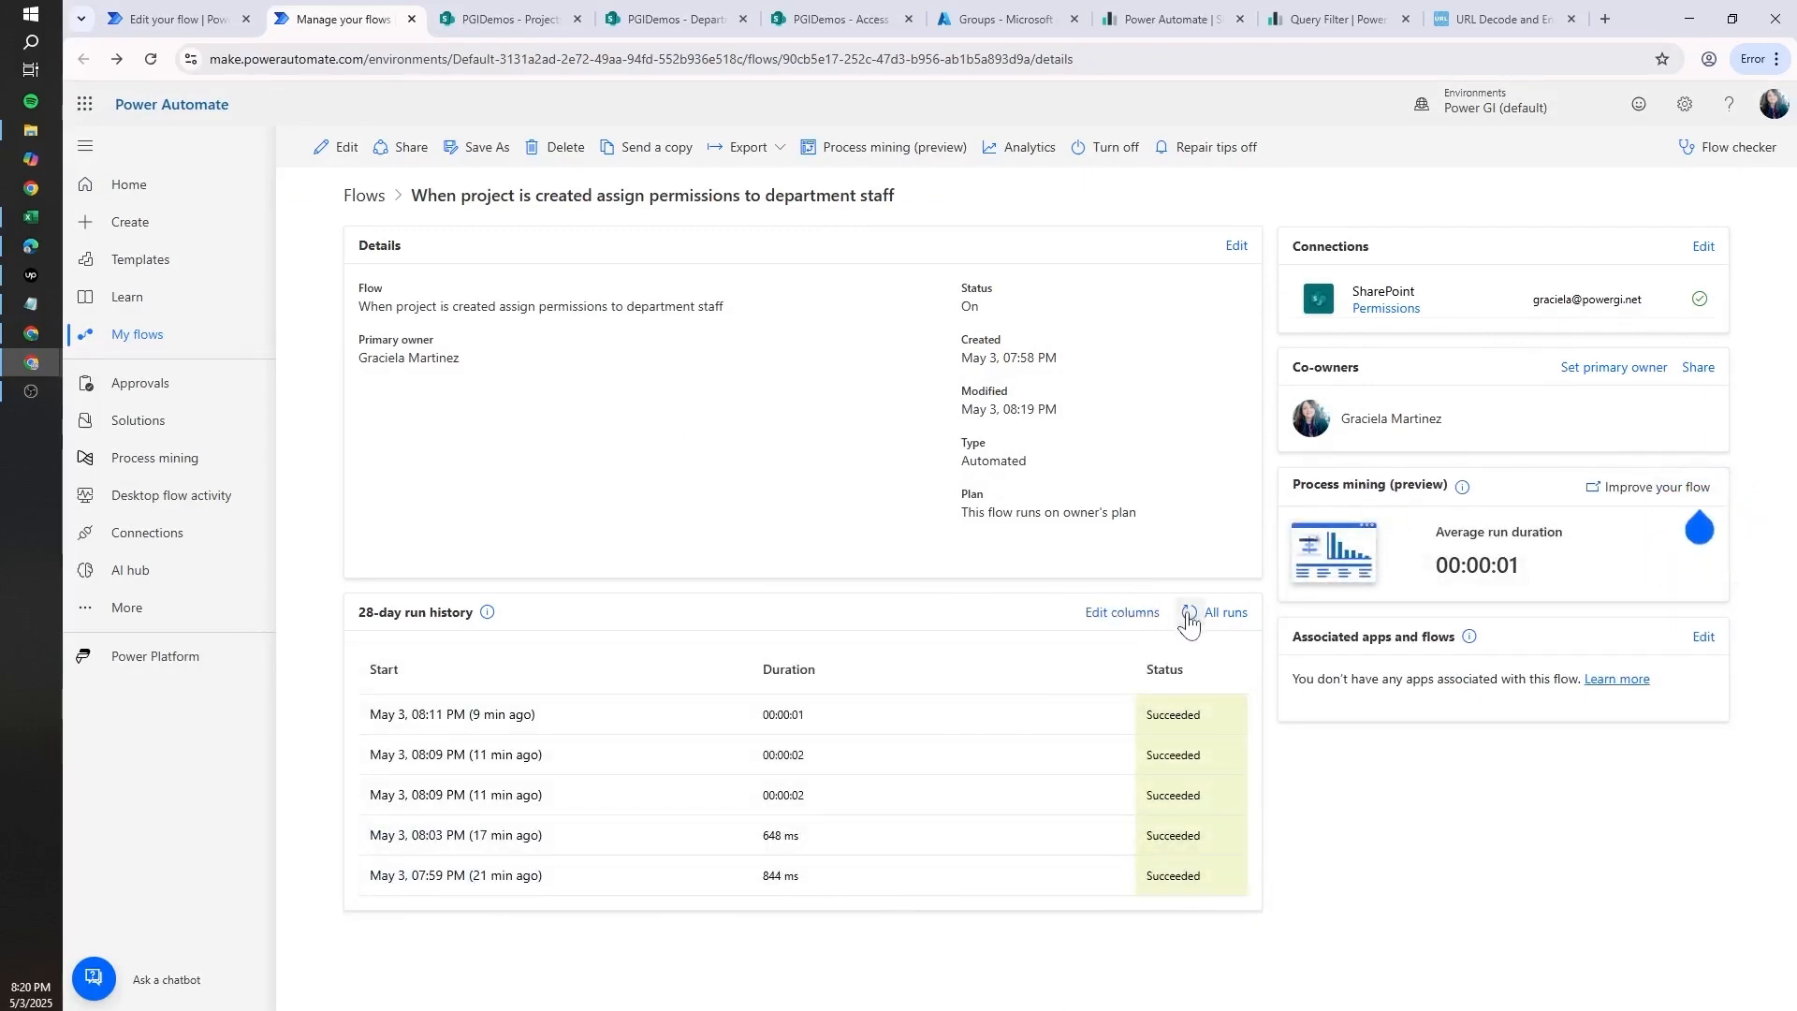
left_click(1189, 613)
left_click(1189, 613)
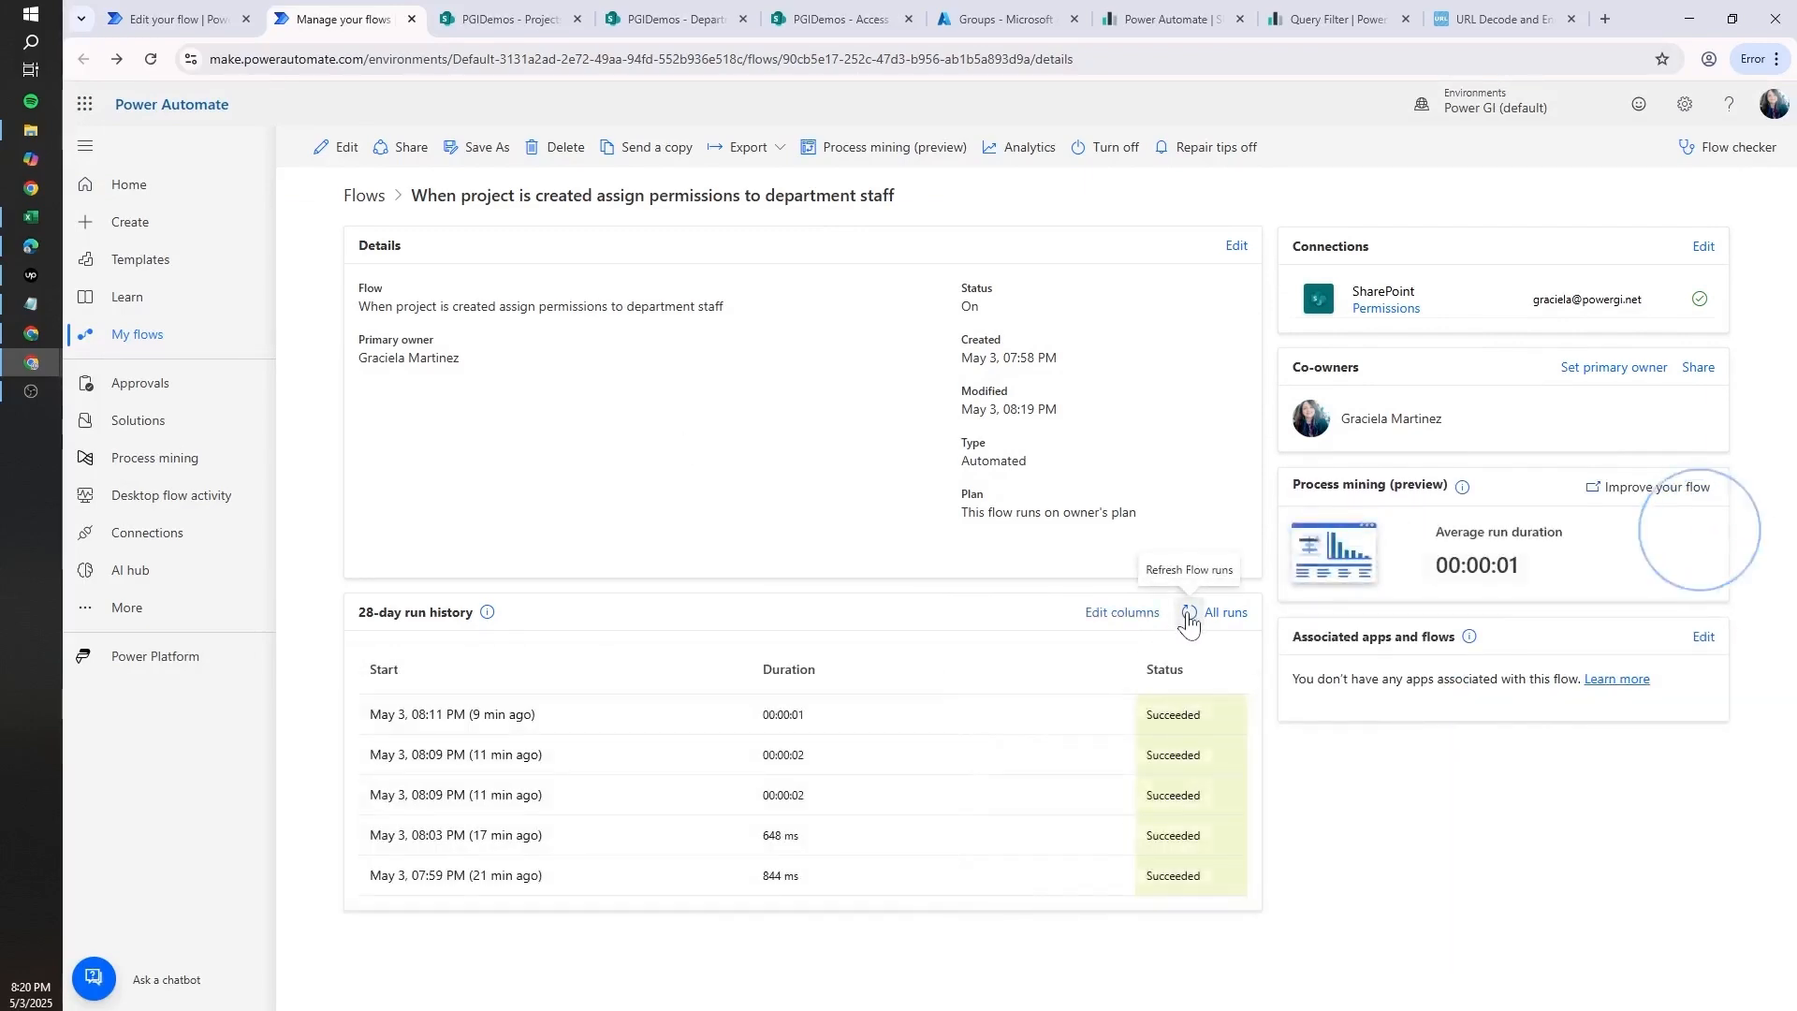
left_click(1189, 613)
left_click(1186, 613)
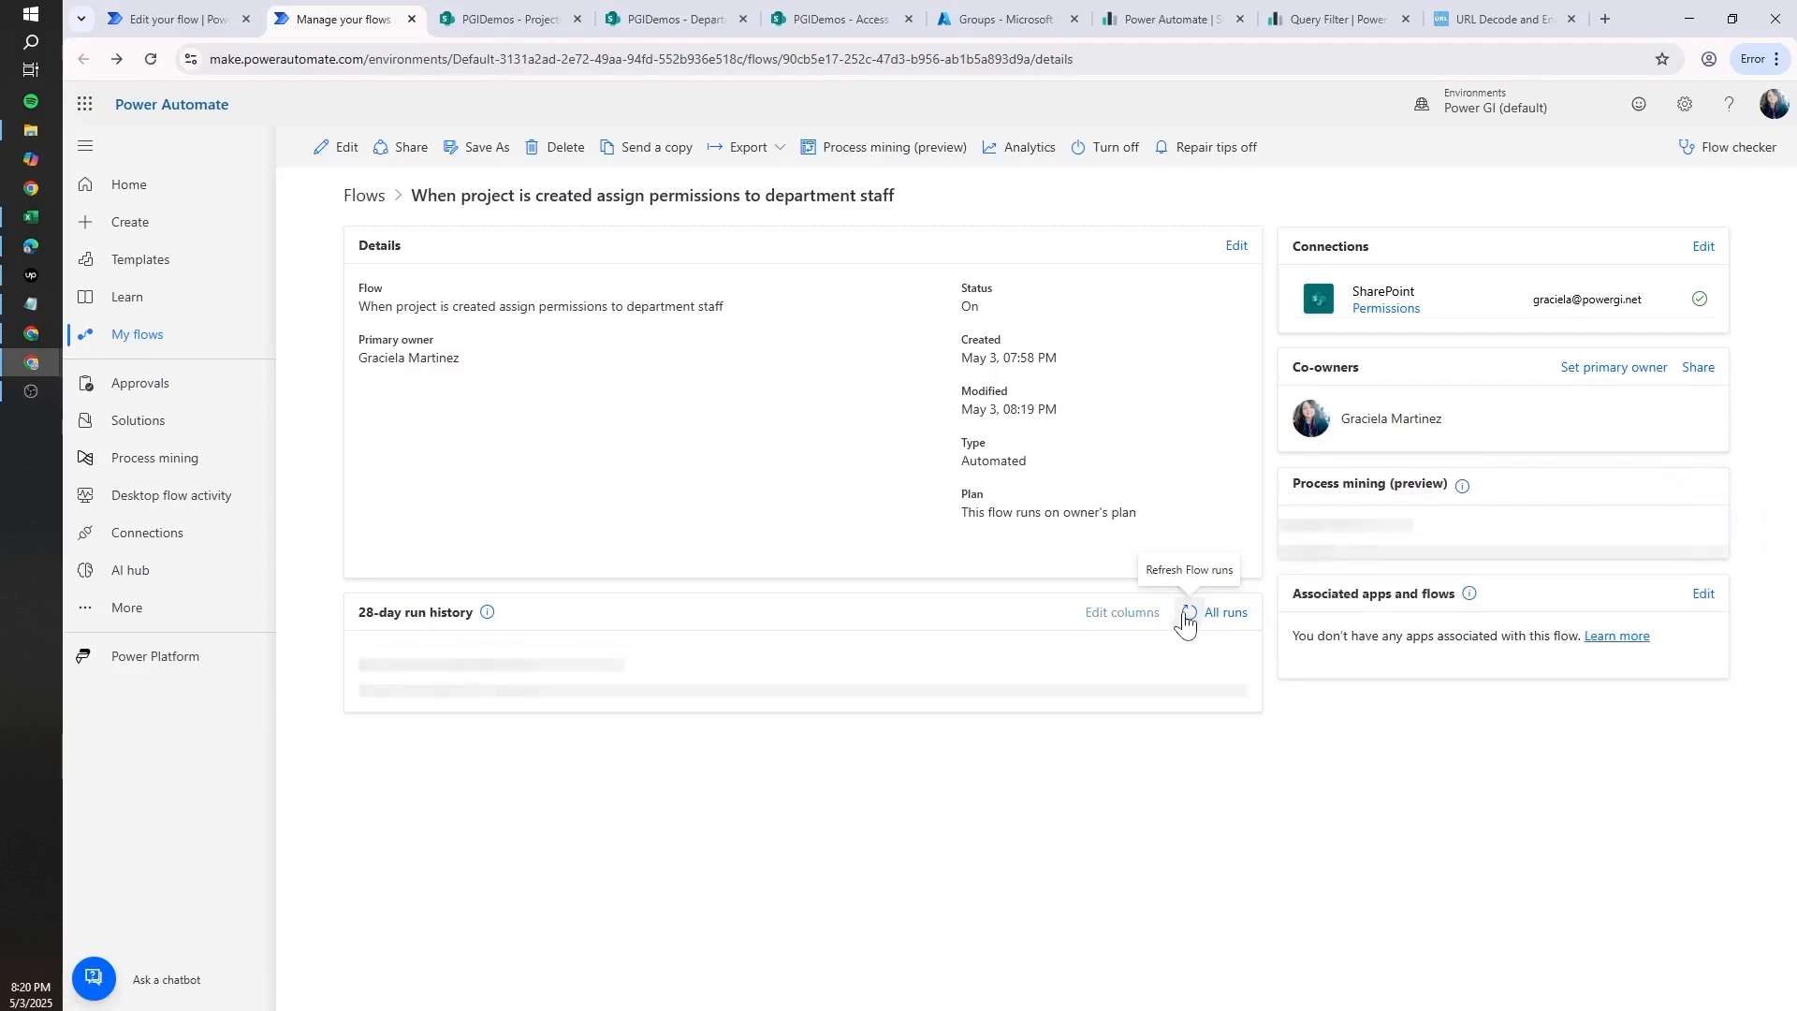
left_click(1184, 613)
left_click(1179, 616)
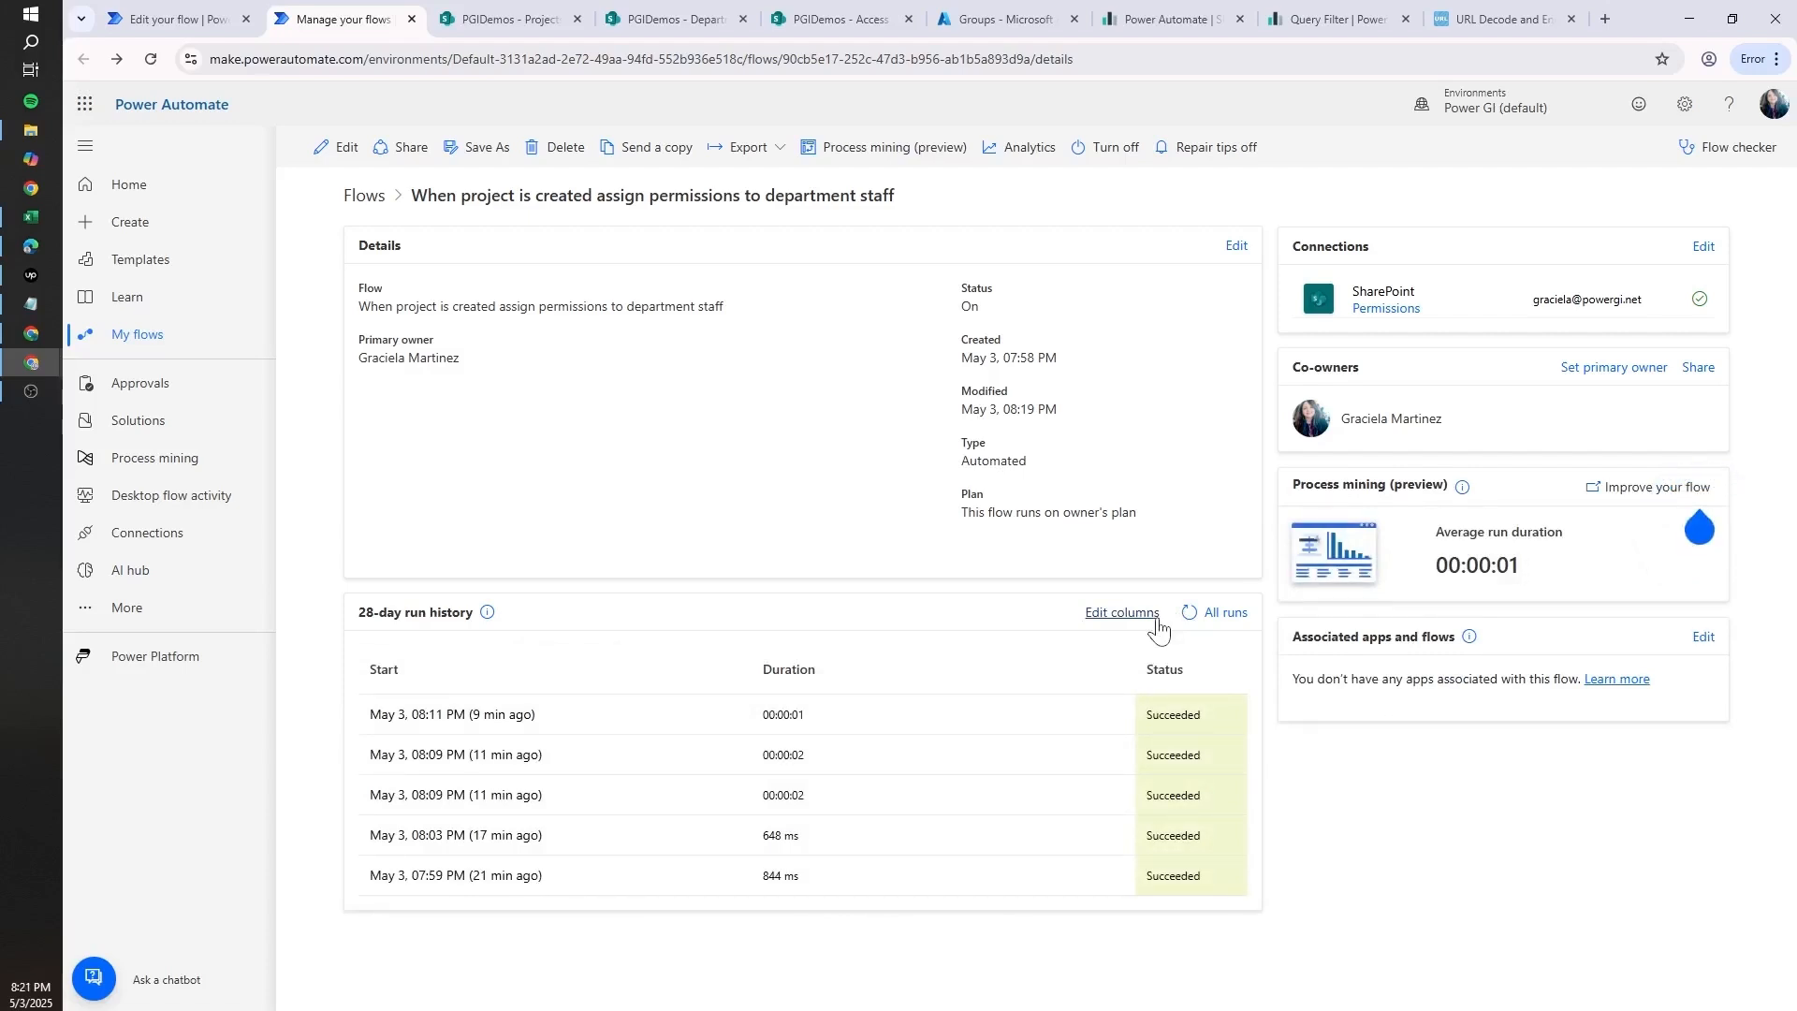
left_click(1189, 613)
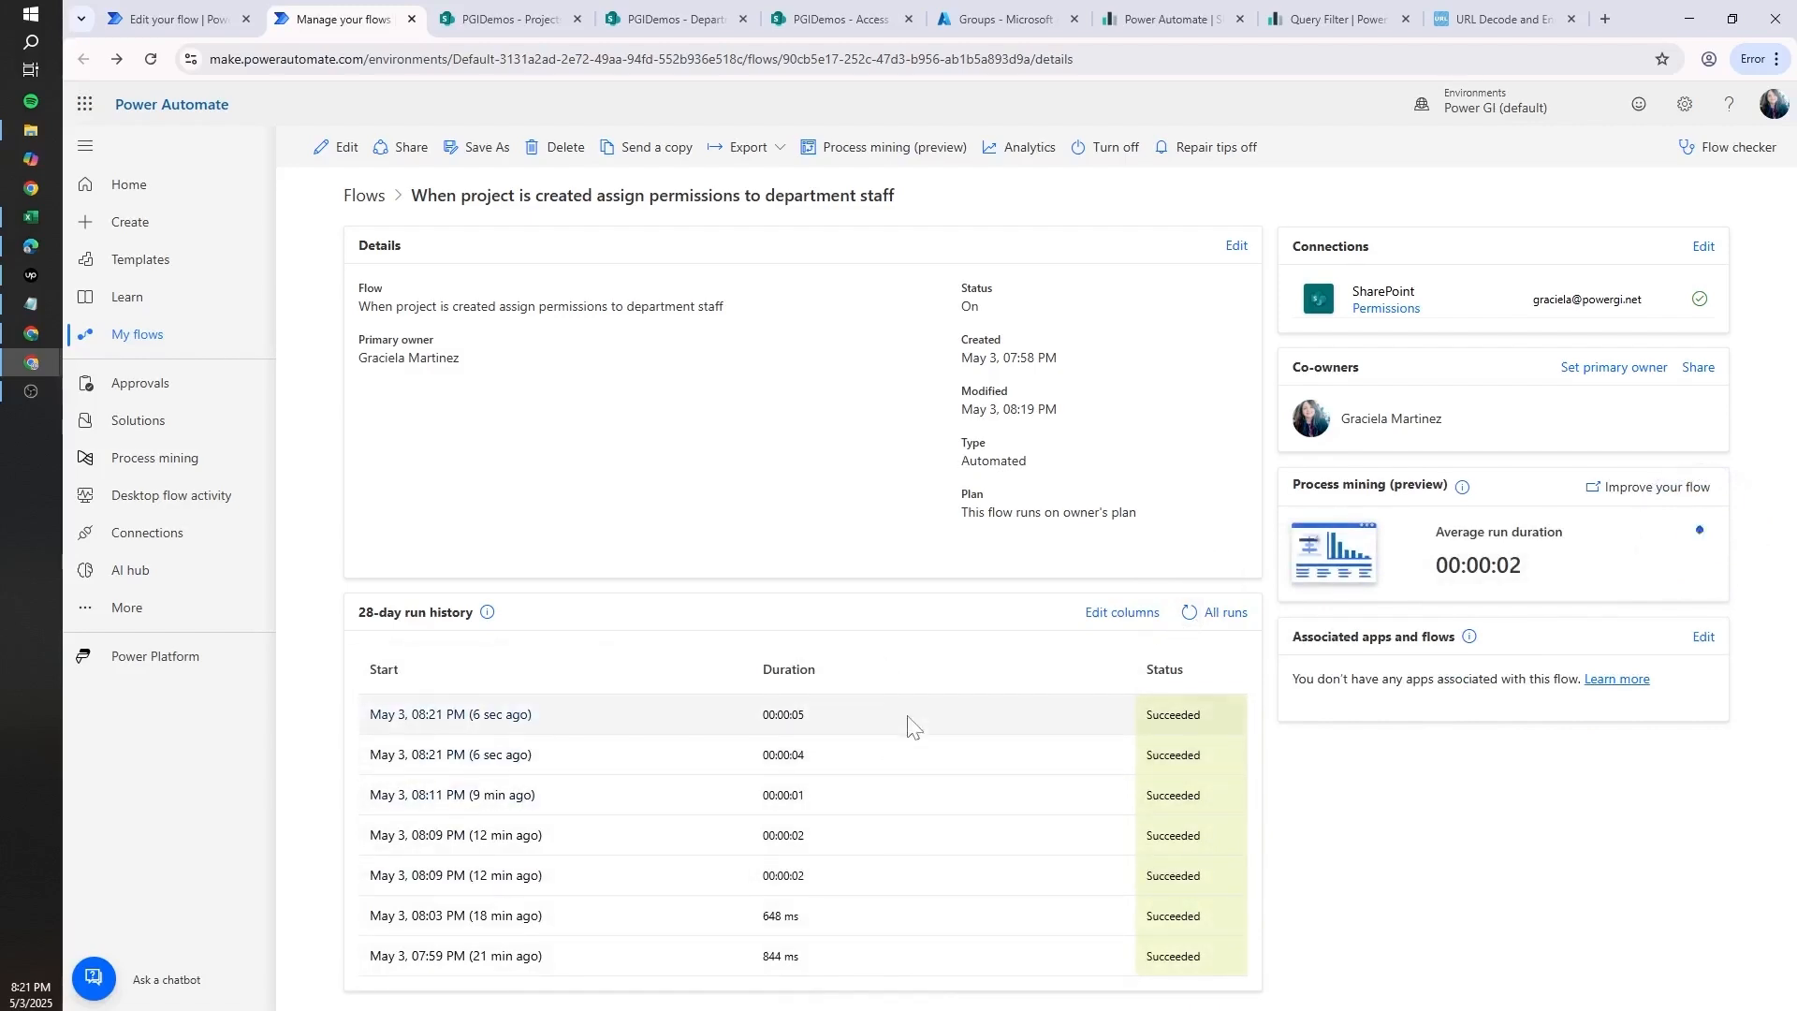
- Reload the Projects list in the owner's browser and again in the test user's Incognito window
left_click(513, 20)
left_click(519, 59)
key("Return")
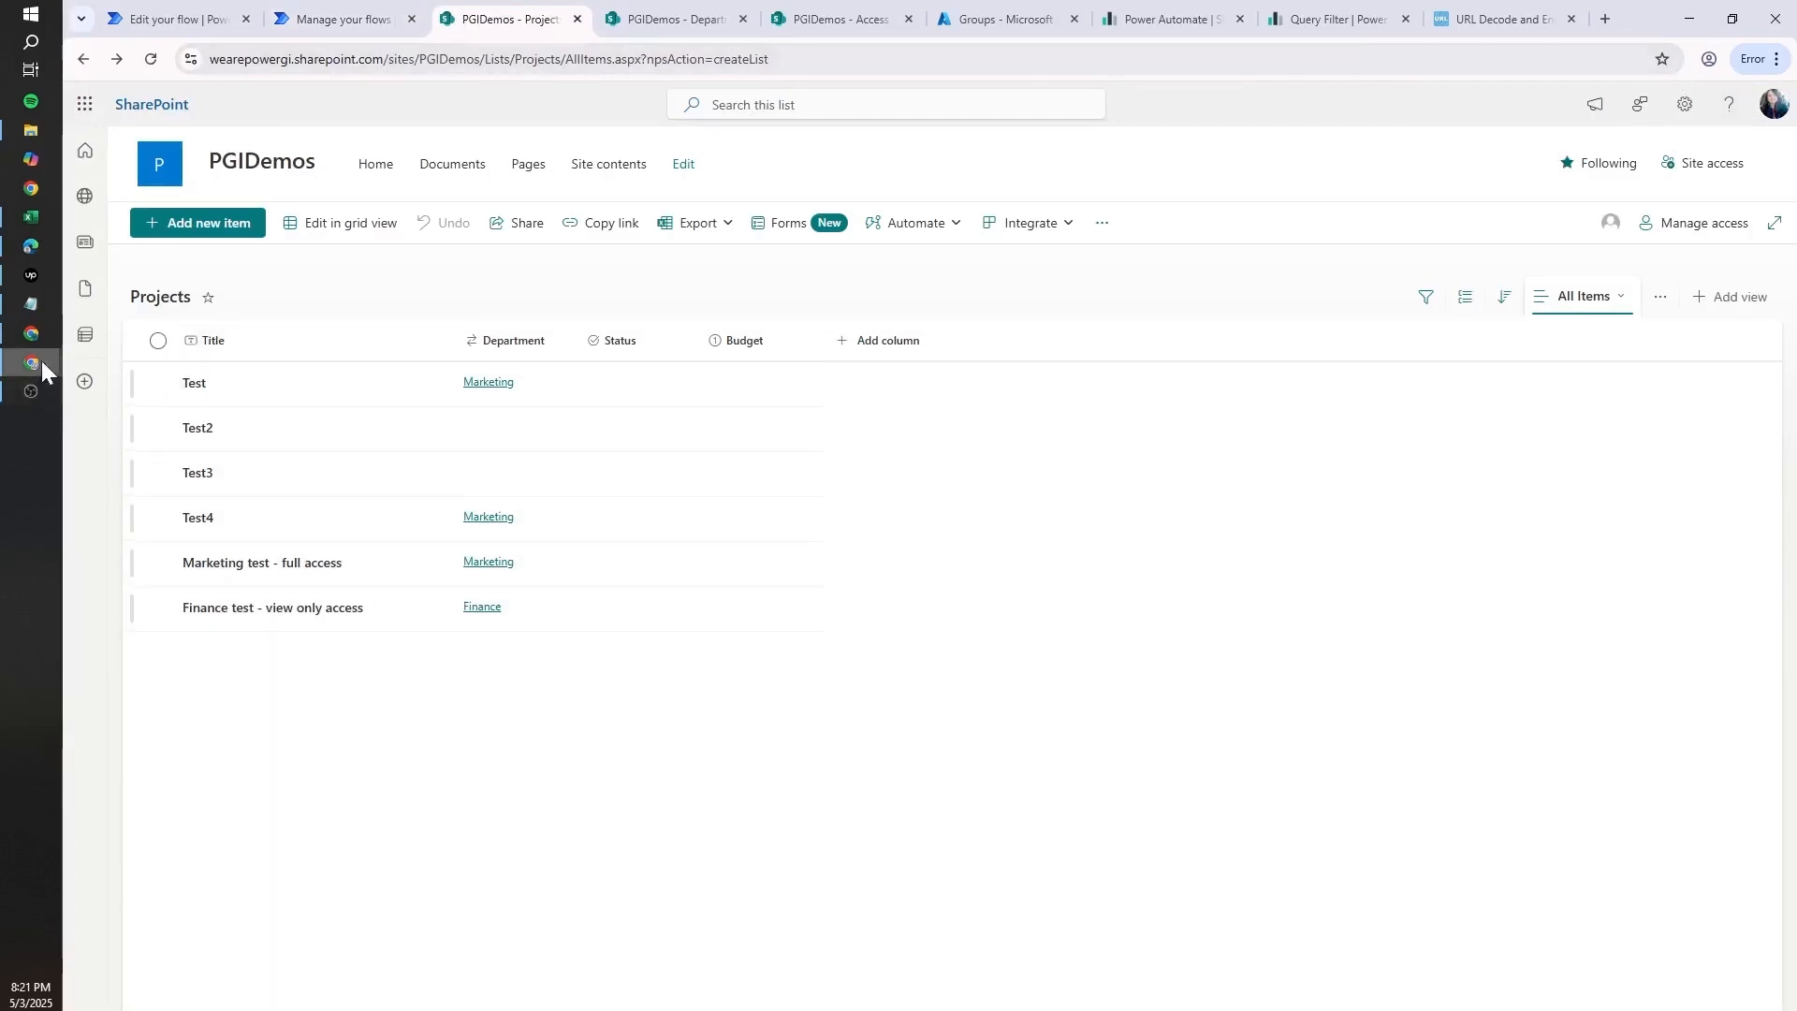
mouse_move(41, 361)
left_click(124, 478)
left_click(571, 59)
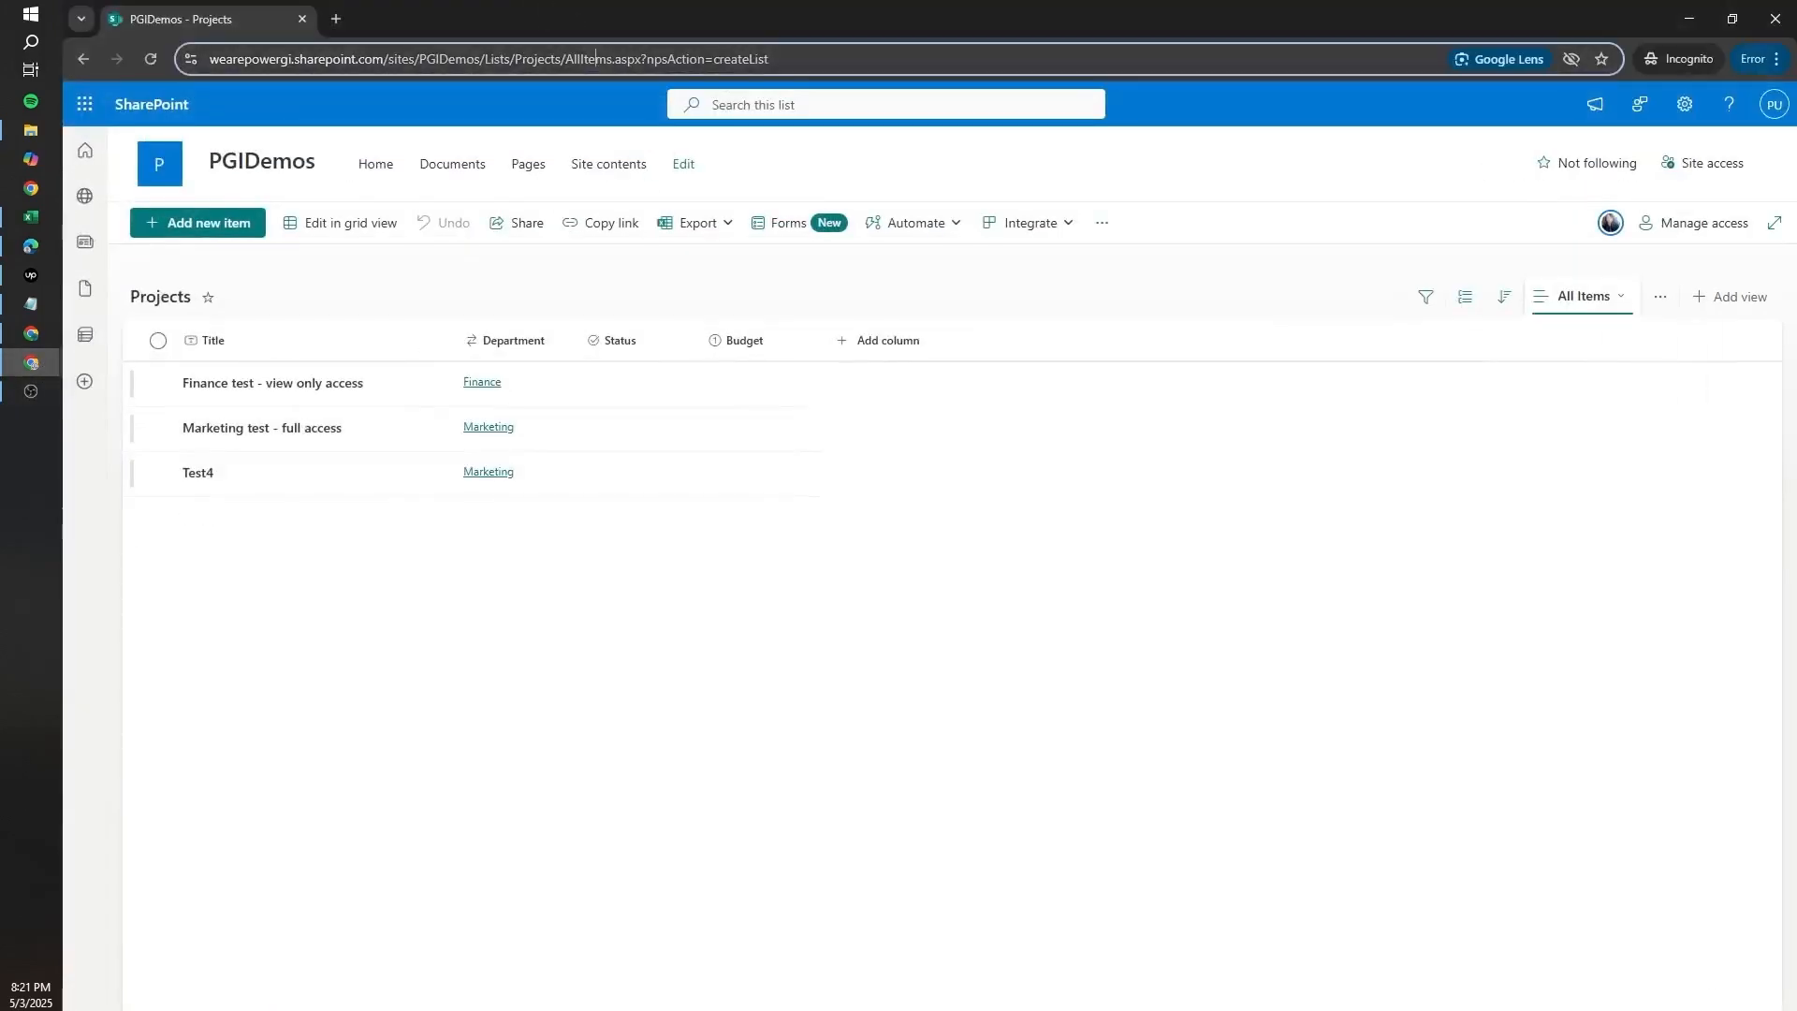
key("Return")
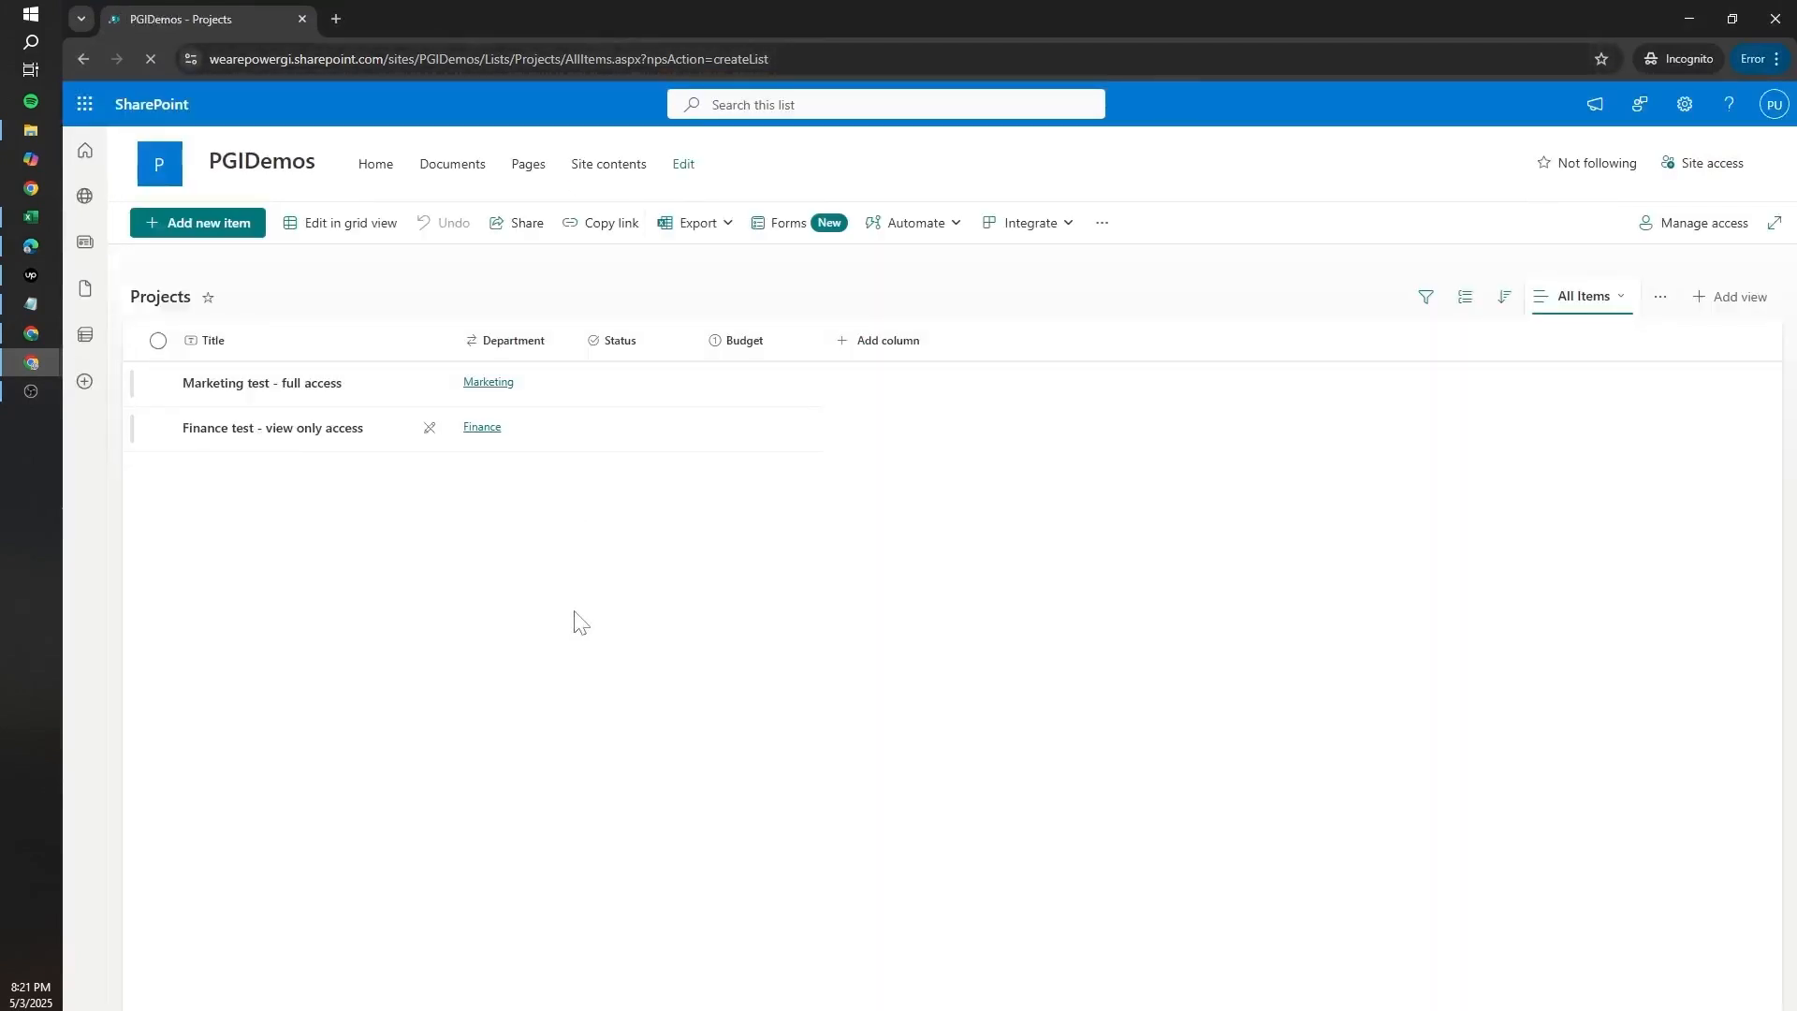
- Open the details of the Marketing and Finance test projects as the test user to check their editing rights
left_click(590, 384)
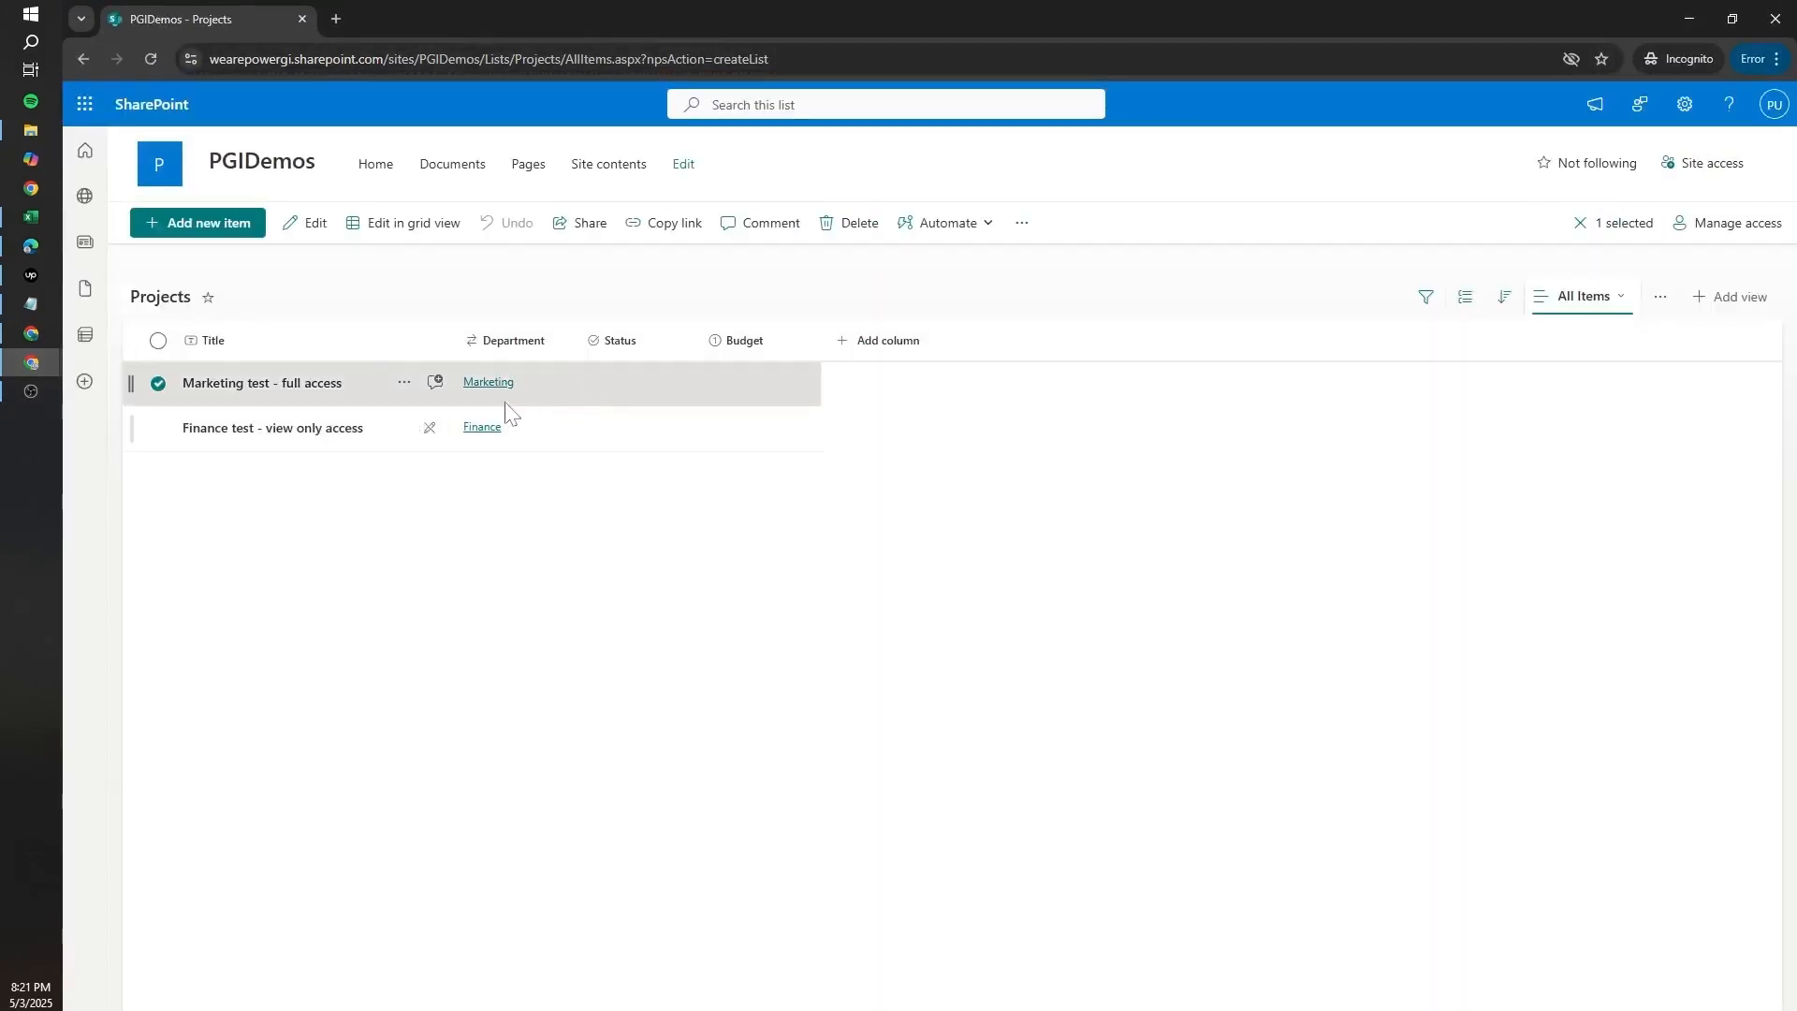
double_click(716, 384)
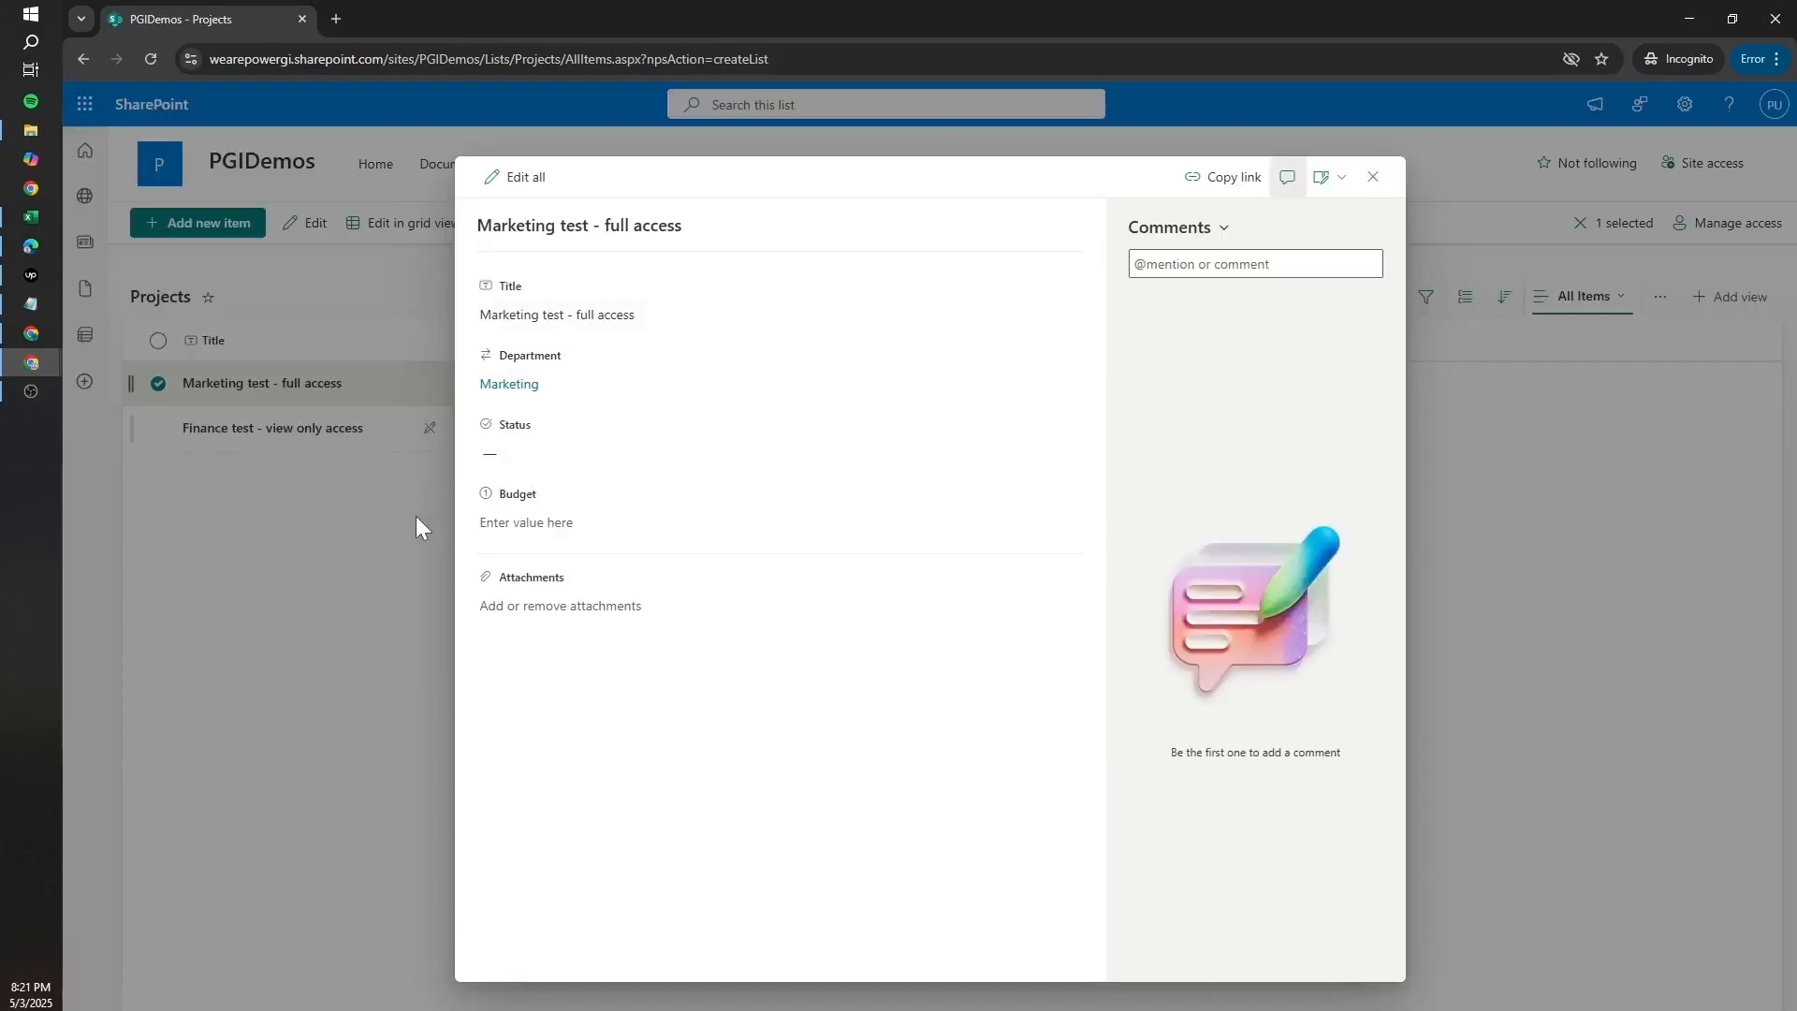
left_click(1373, 176)
left_click(566, 440)
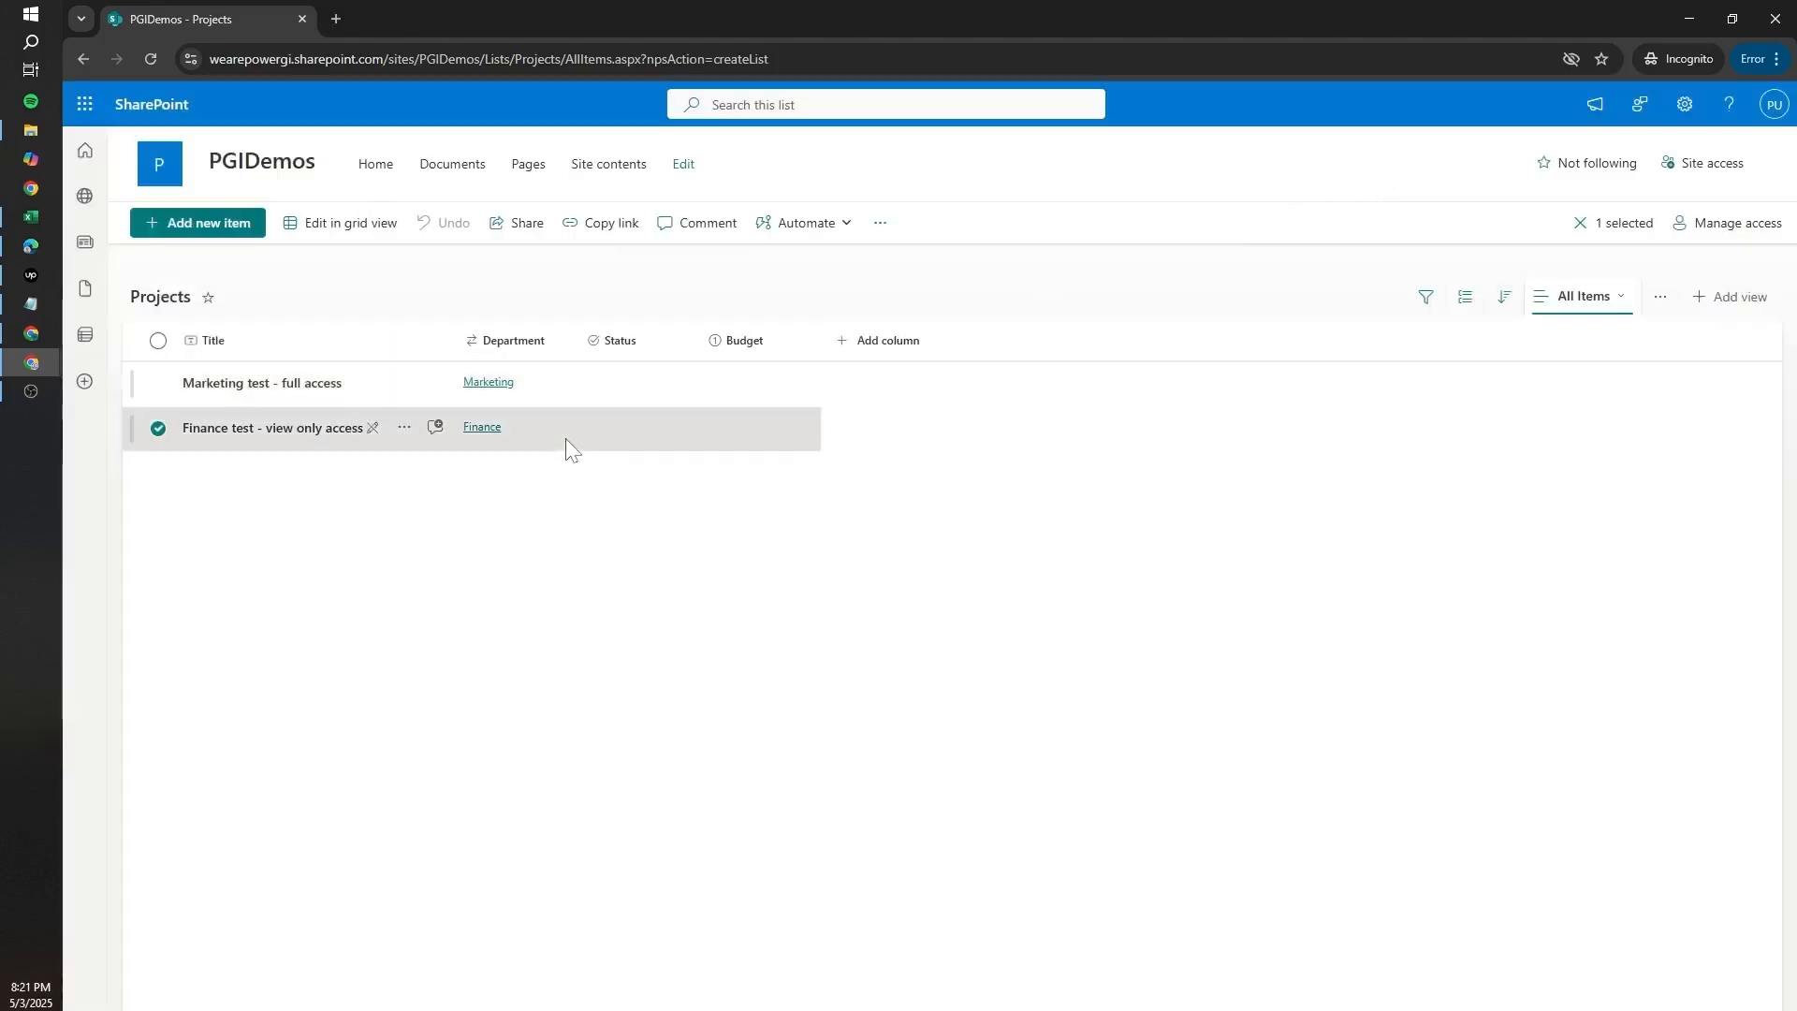
double_click(566, 439)
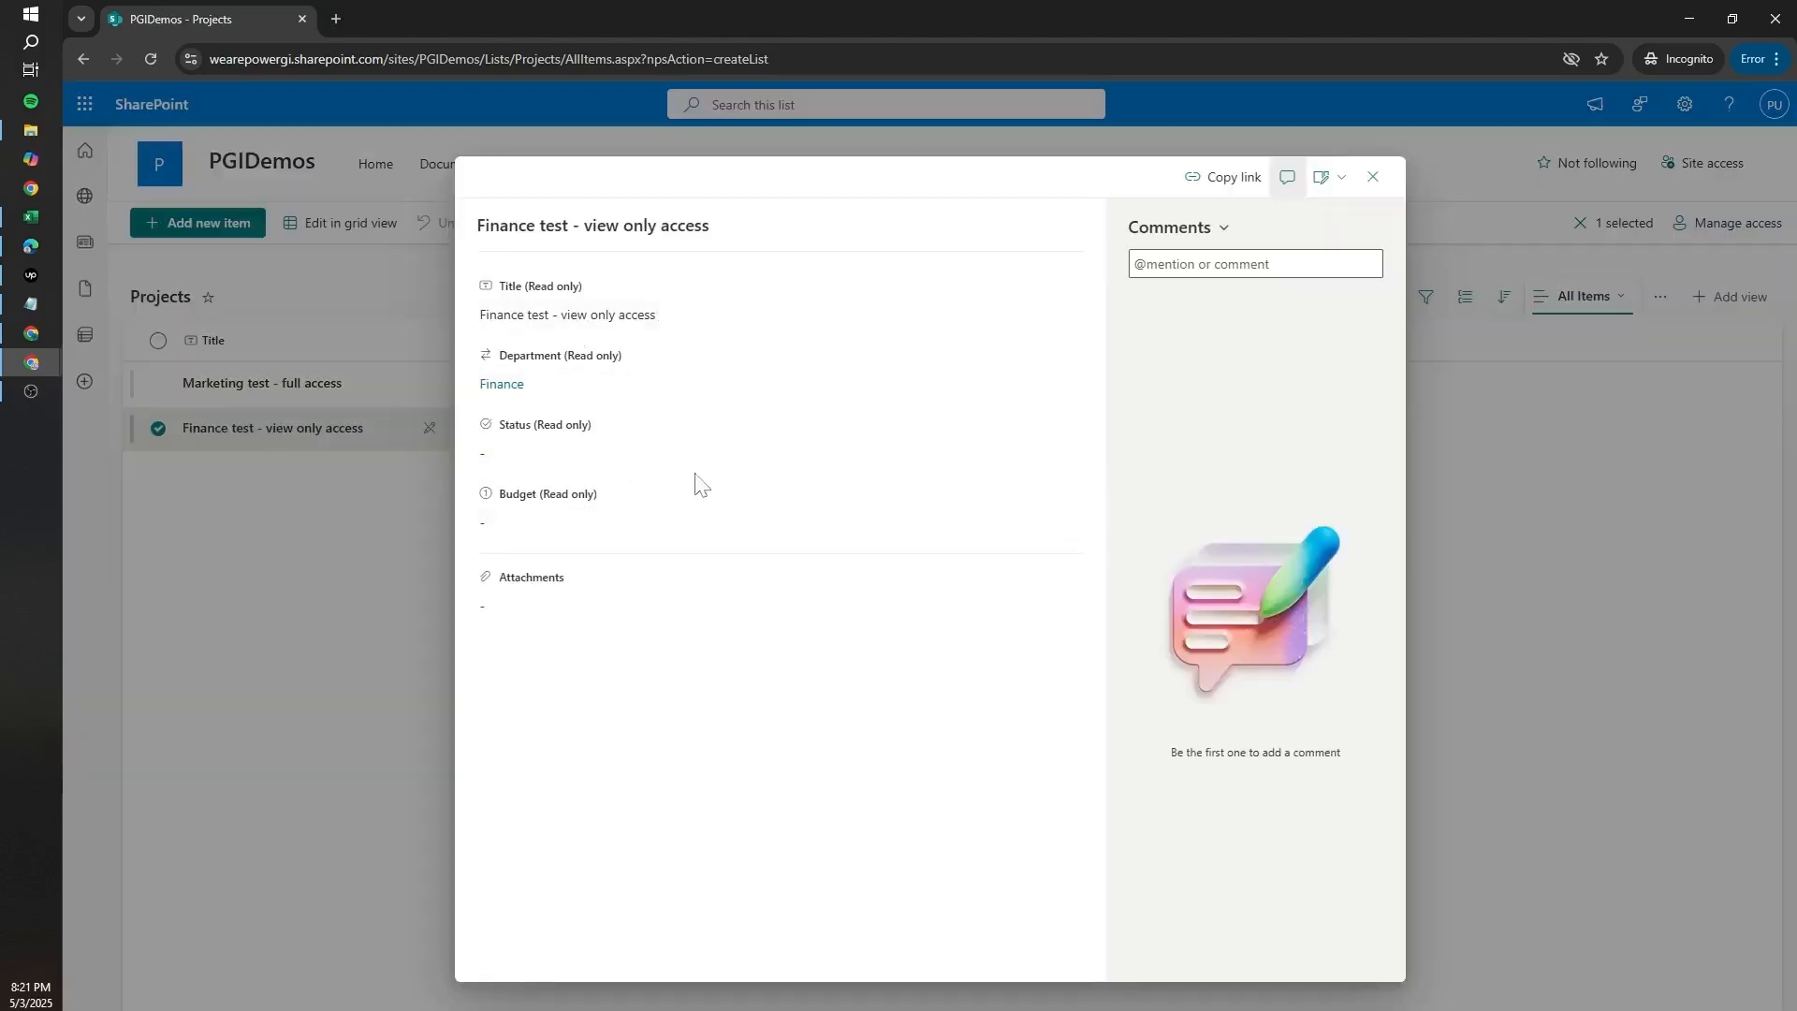
- Switch to the Azure groups list, clear the selected groups and open the member list of 0525_Finance_ViewOnly
key("alt+Tab")
left_click(1039, 4)
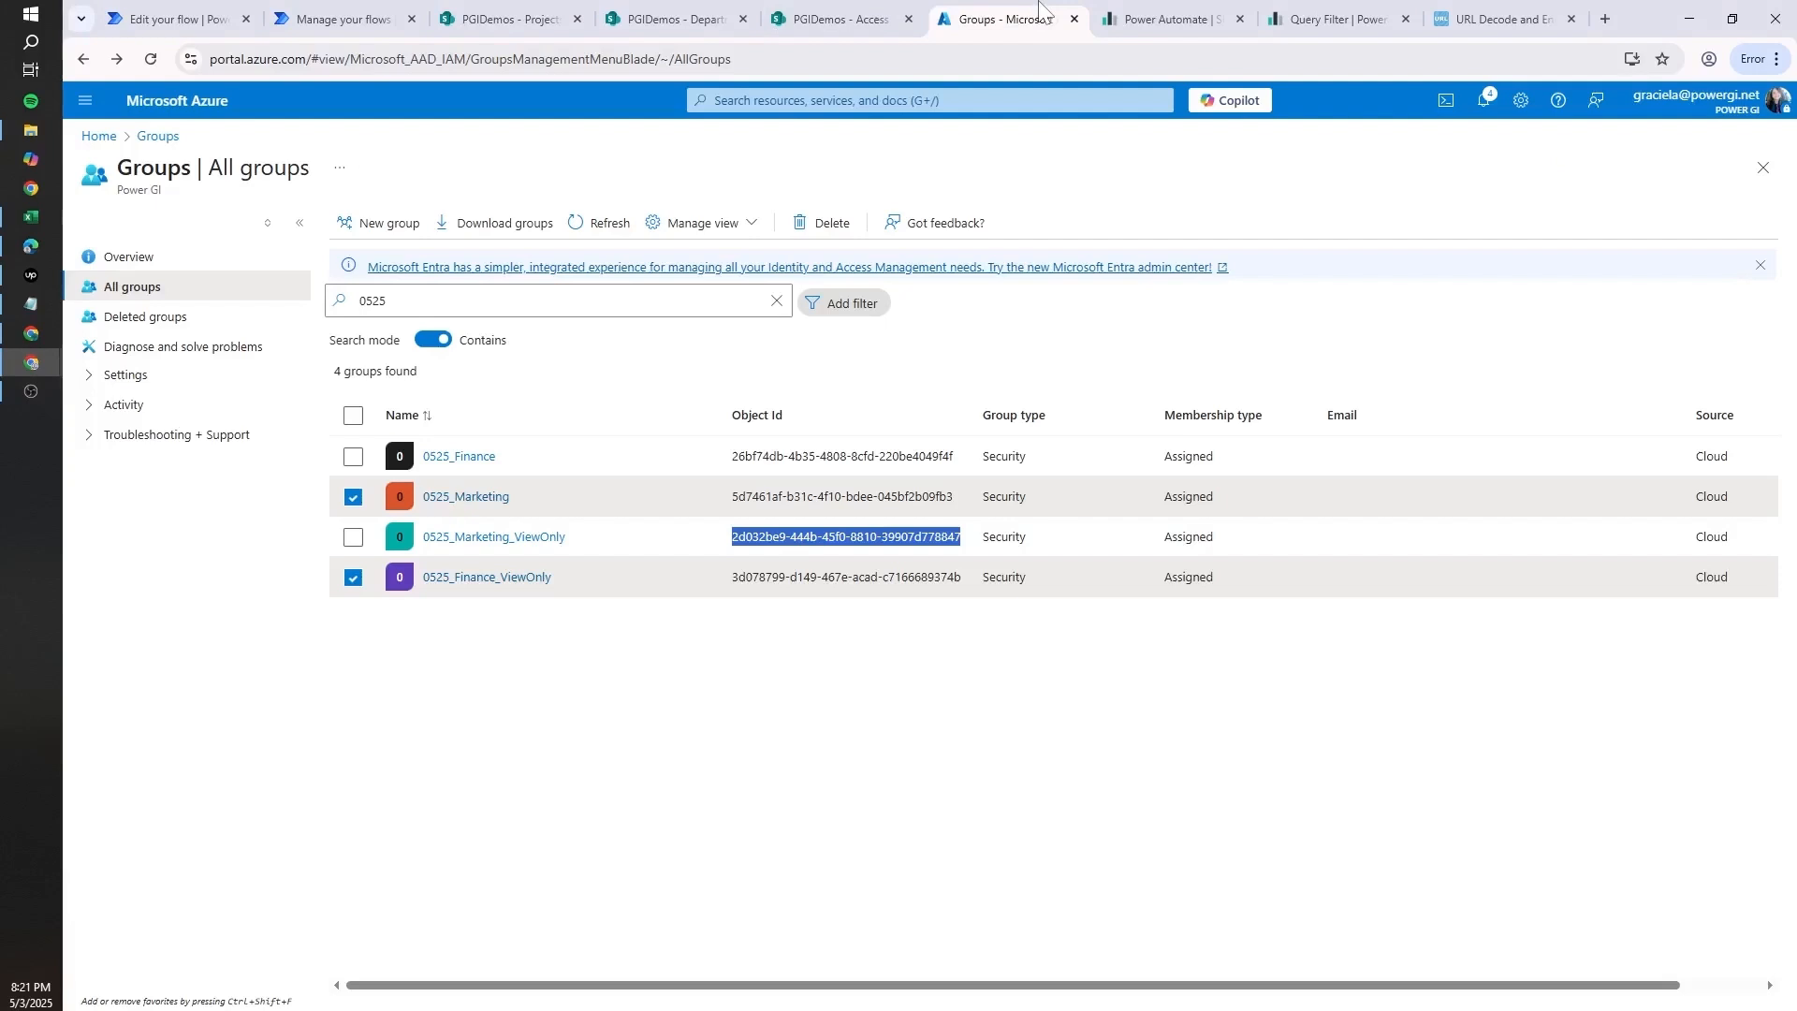
left_click(555, 659)
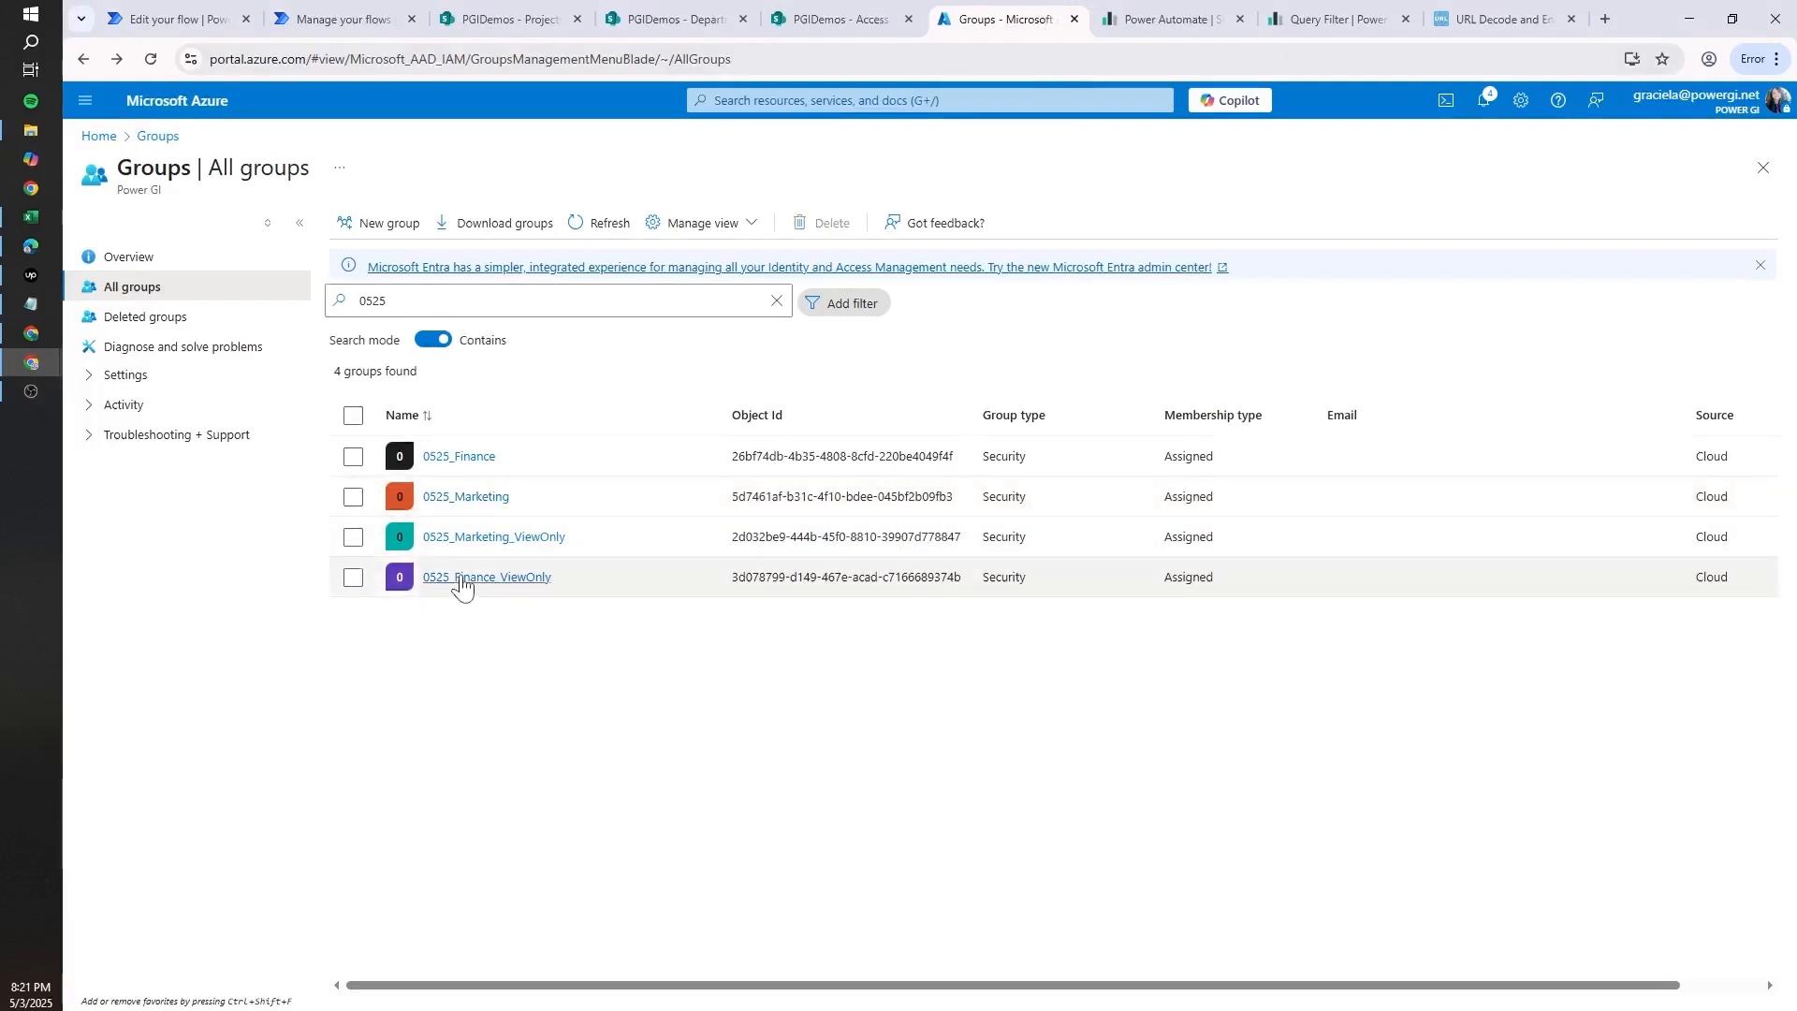
left_click(514, 579)
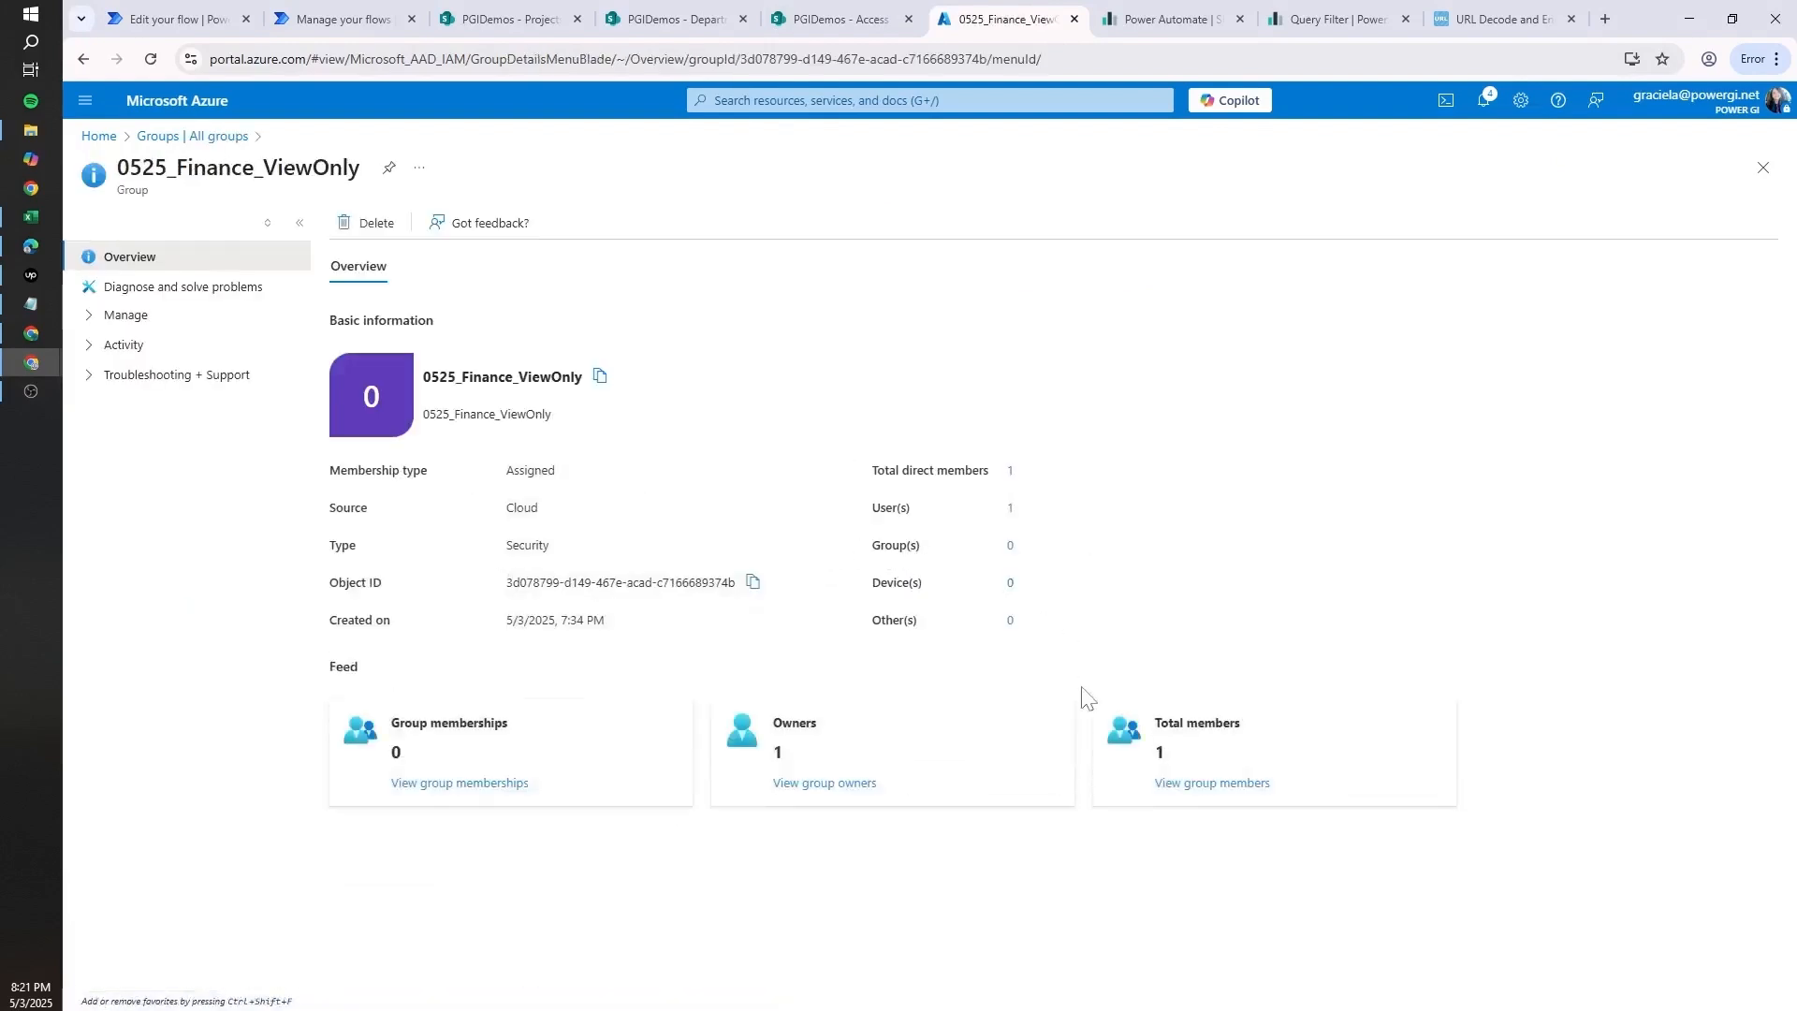
left_click(1219, 786)
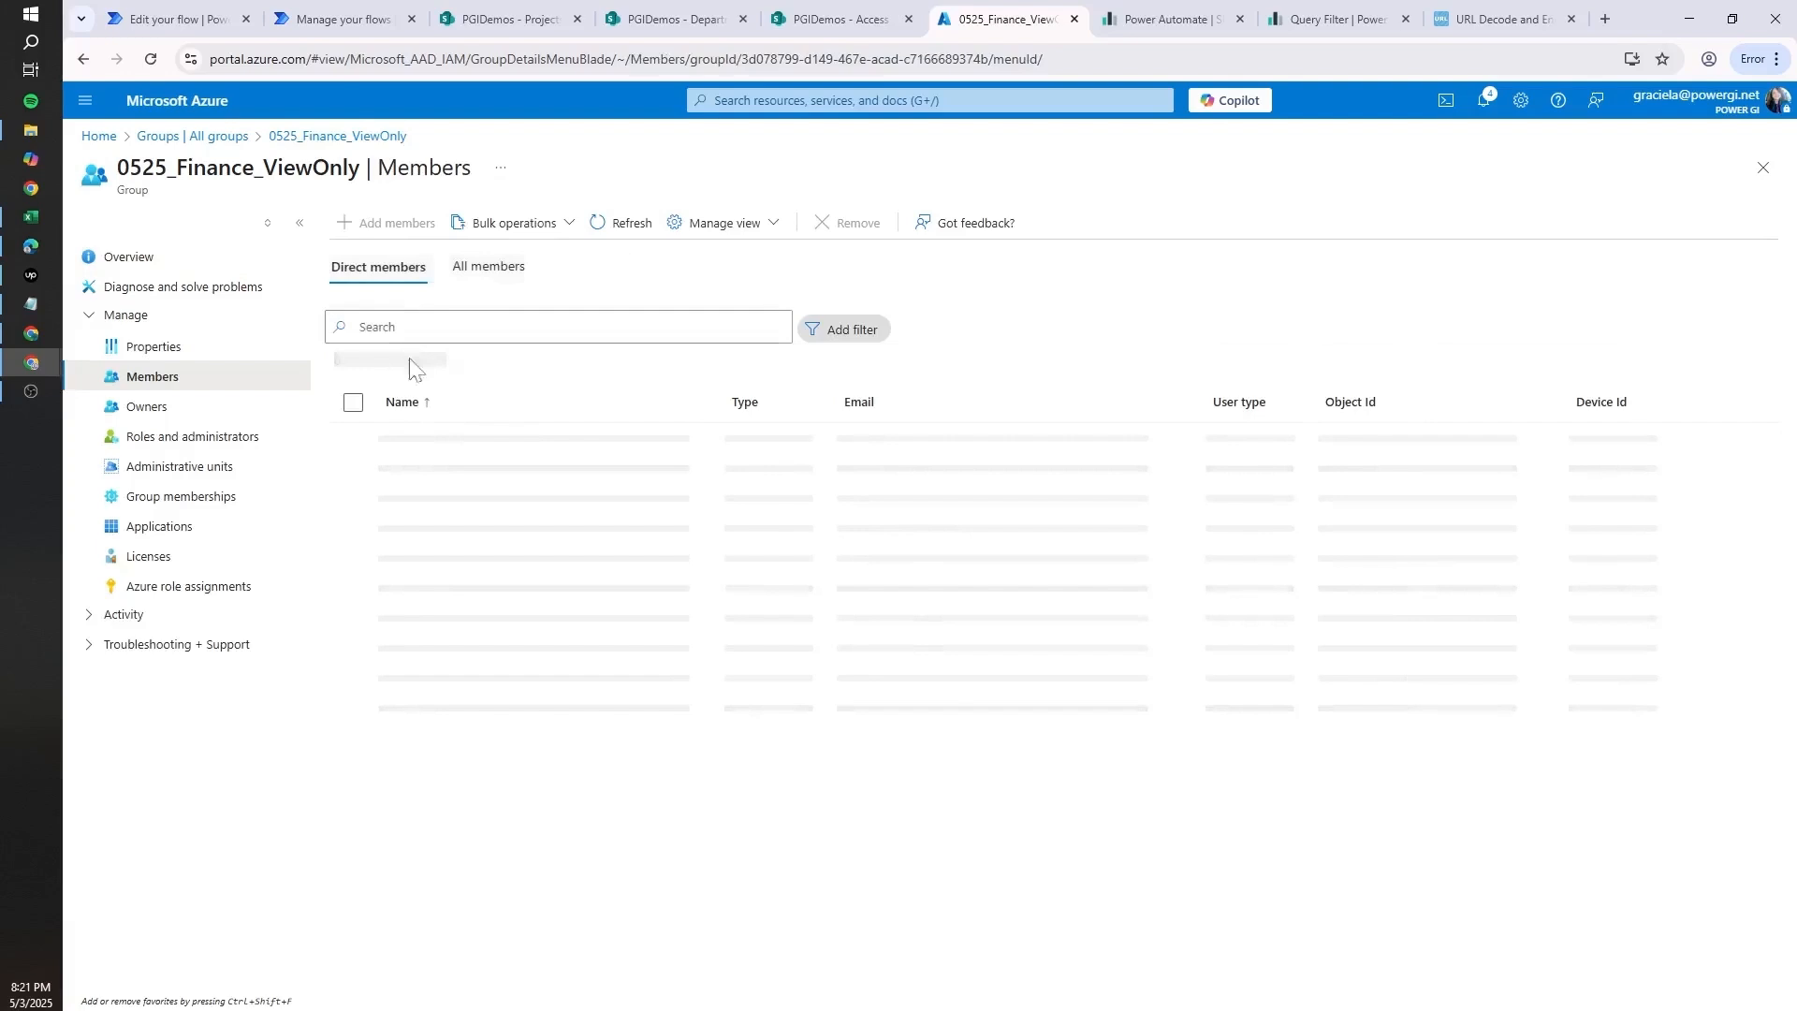
- Remove the test user from the members of the 0525_Finance_ViewOnly group
left_click(354, 446)
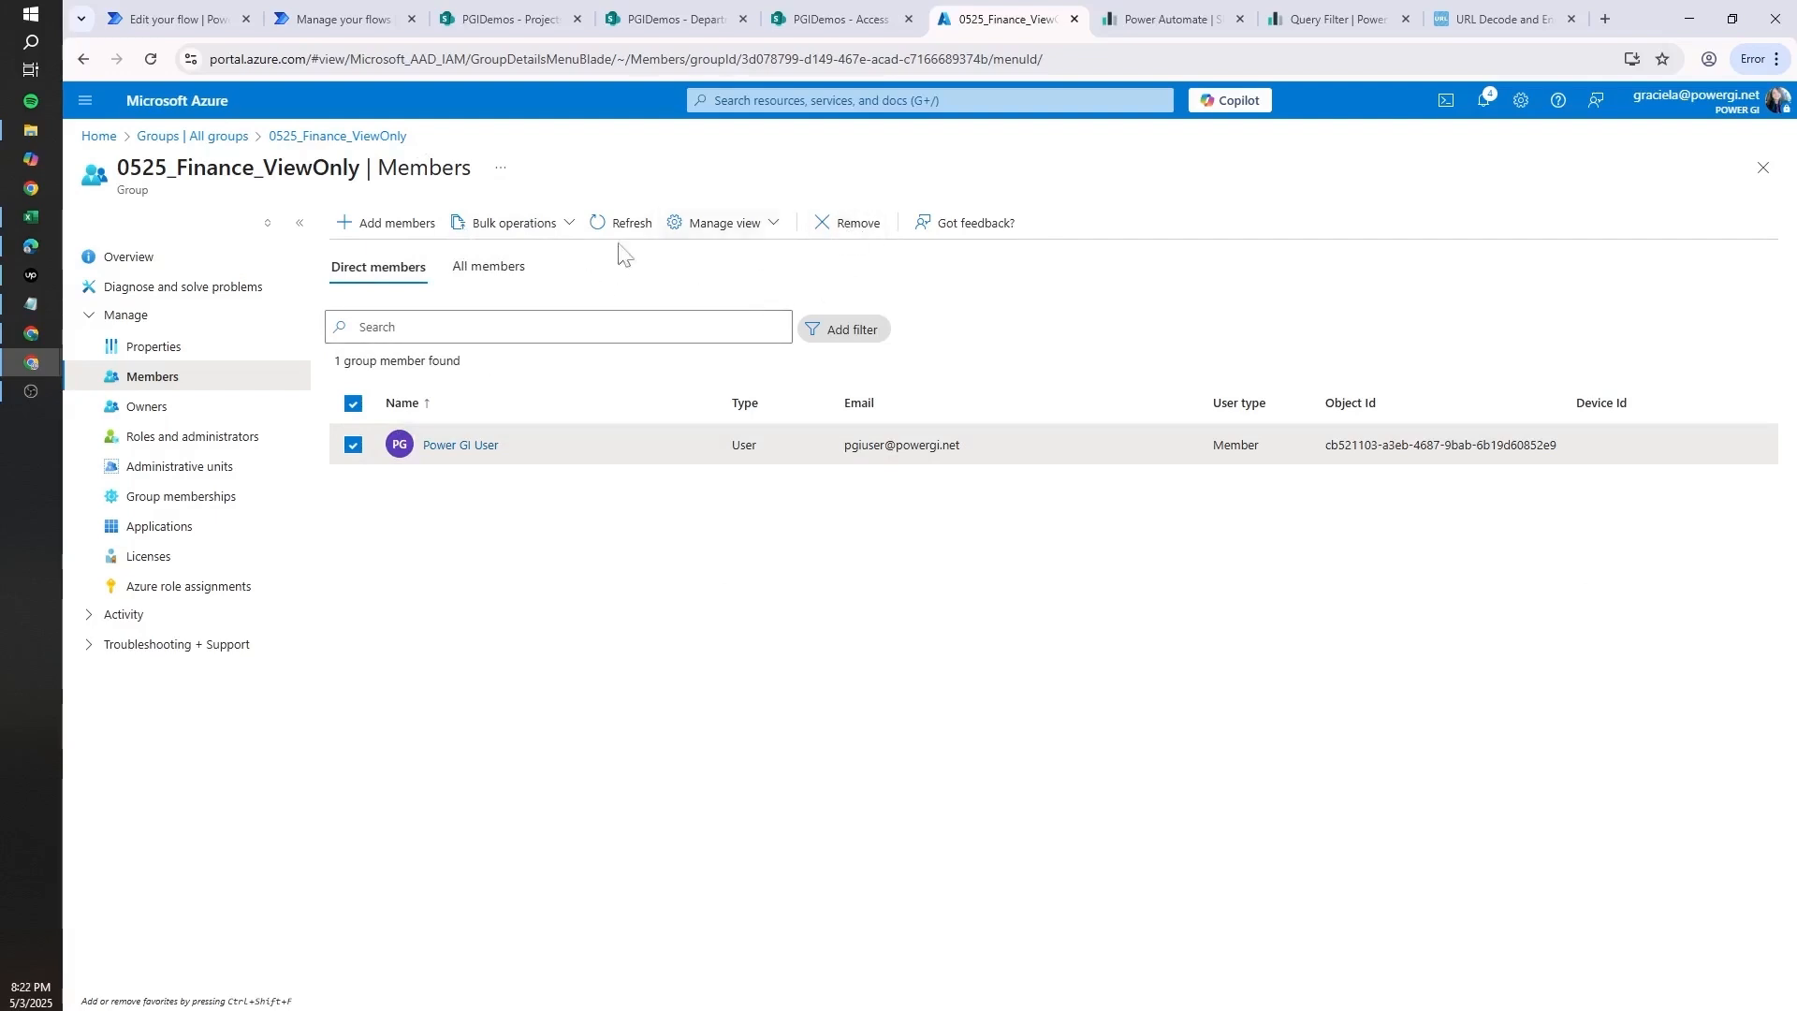
left_click(859, 227)
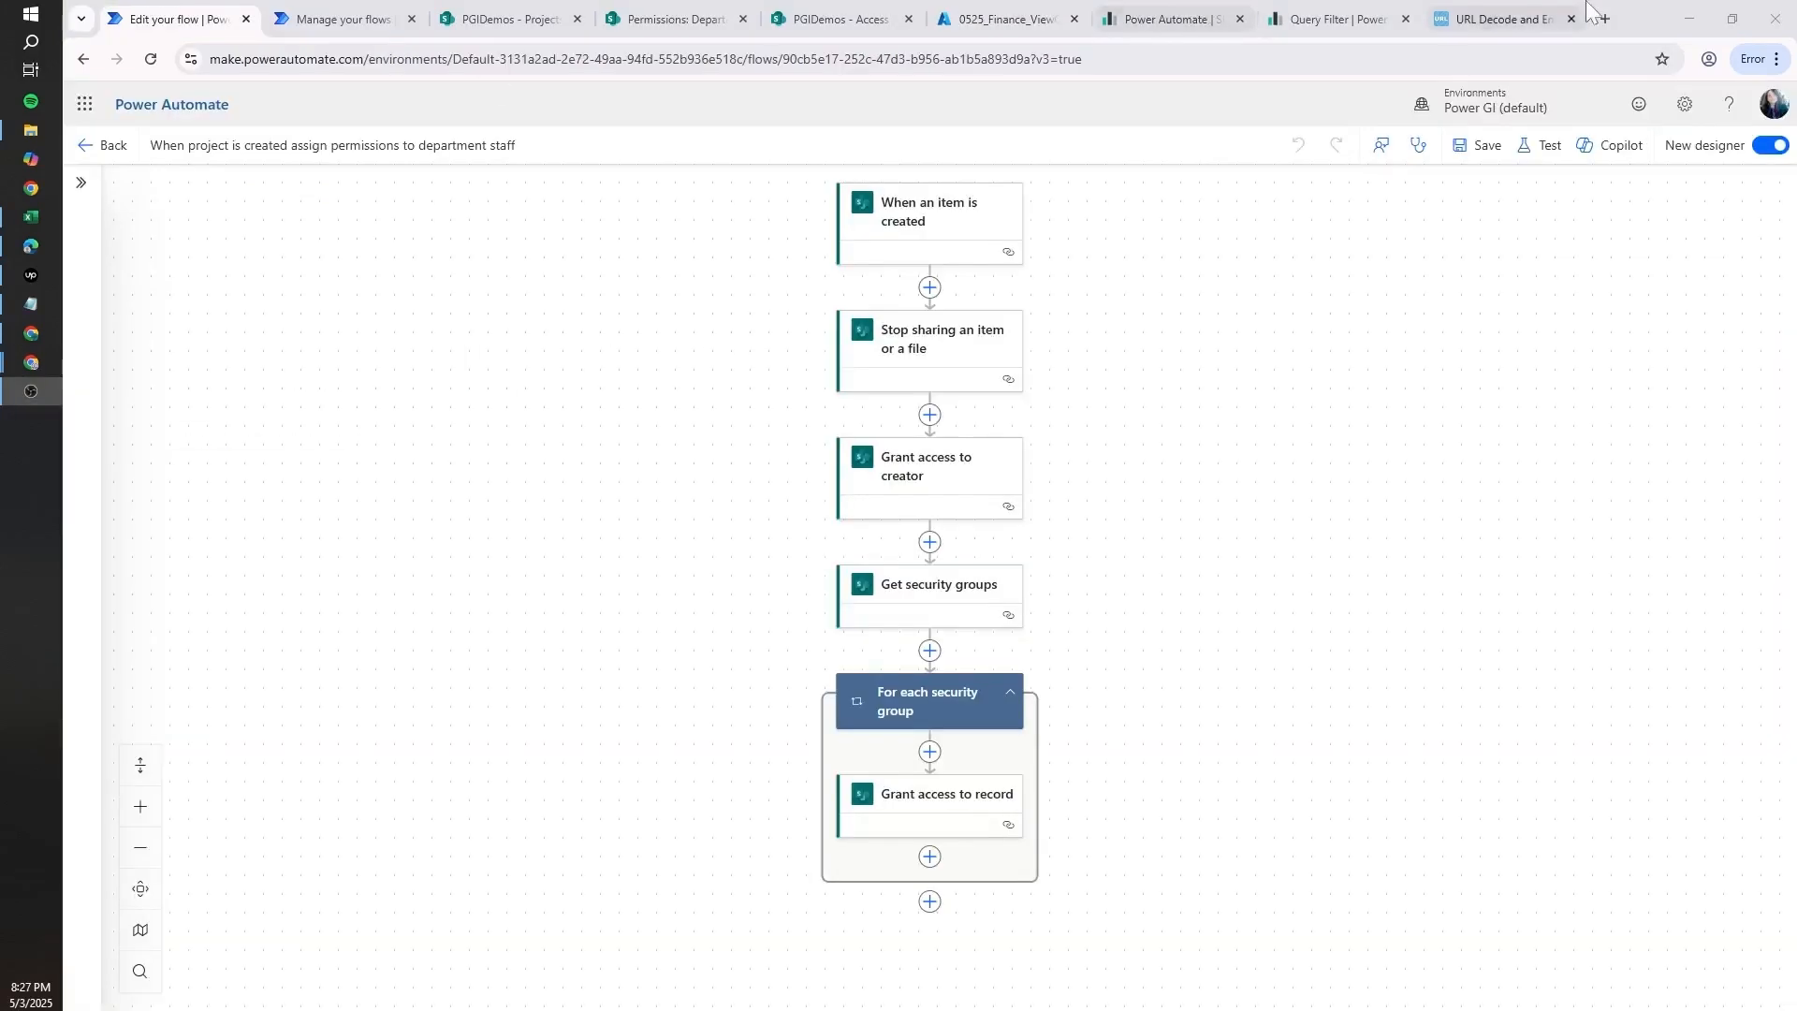
- Open Power Apps in a new browser tab and start creating an app from external SharePoint data
left_click(1605, 19)
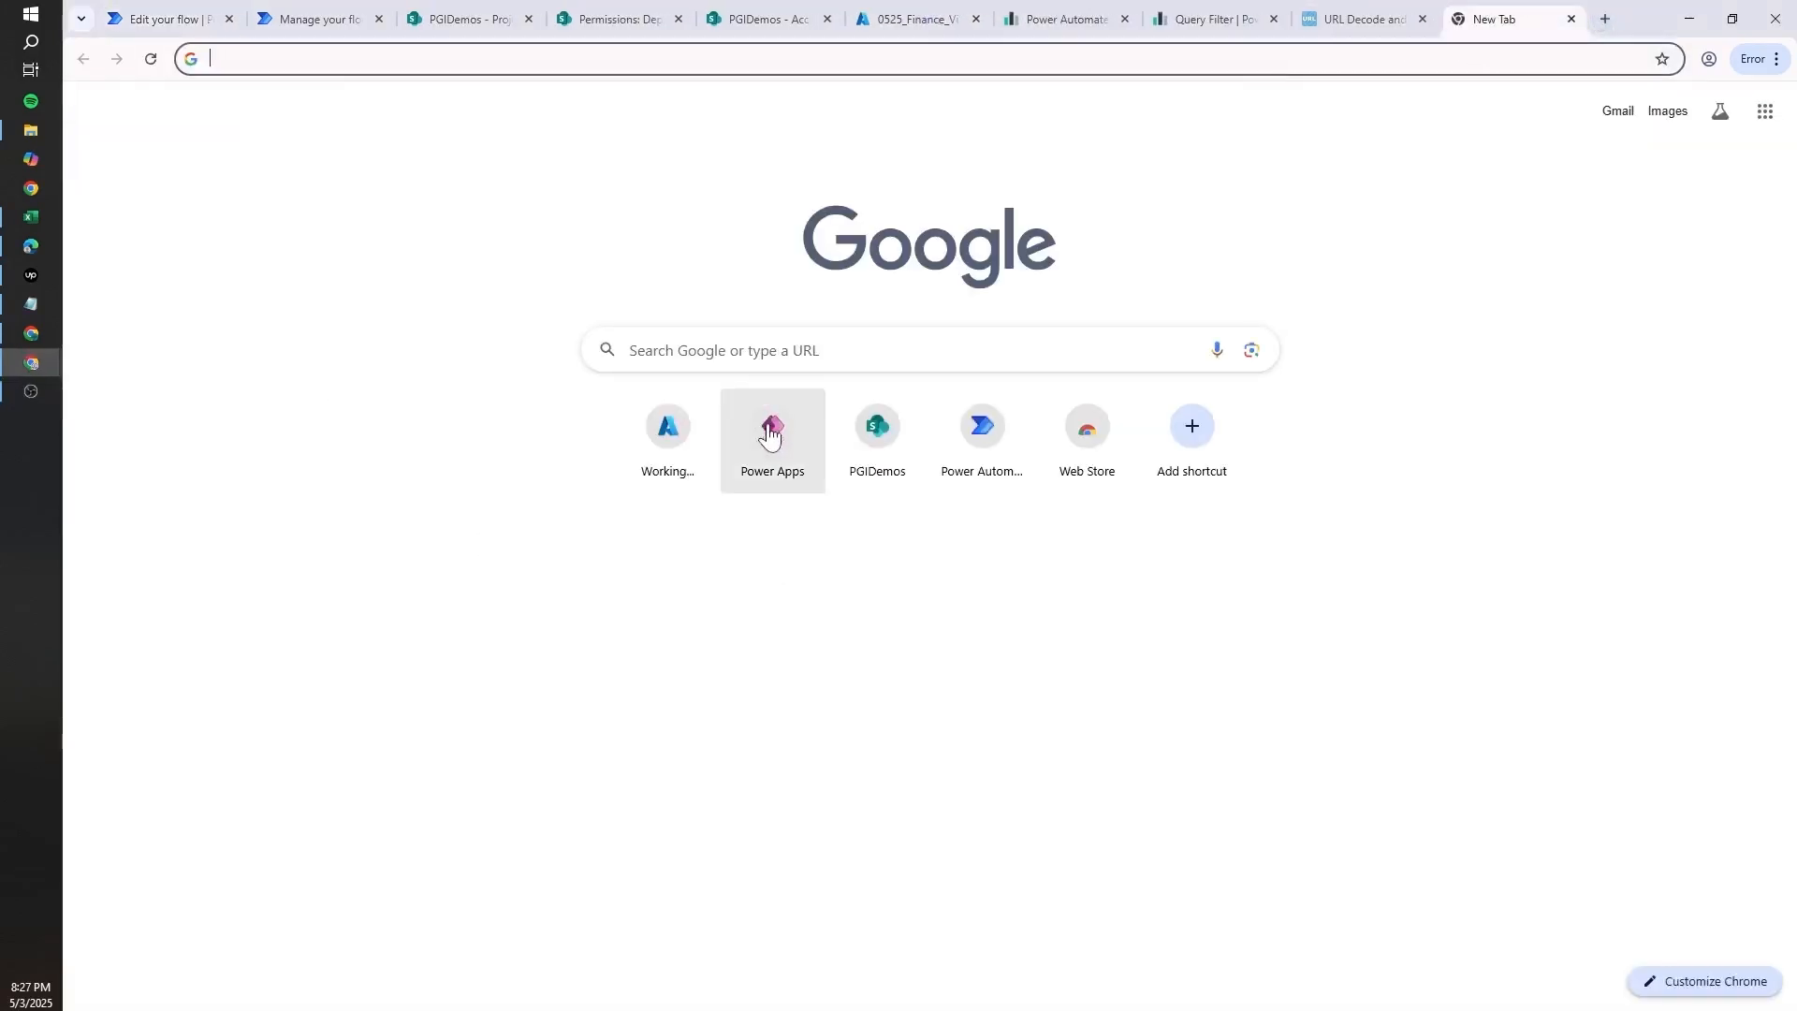
left_click(776, 450)
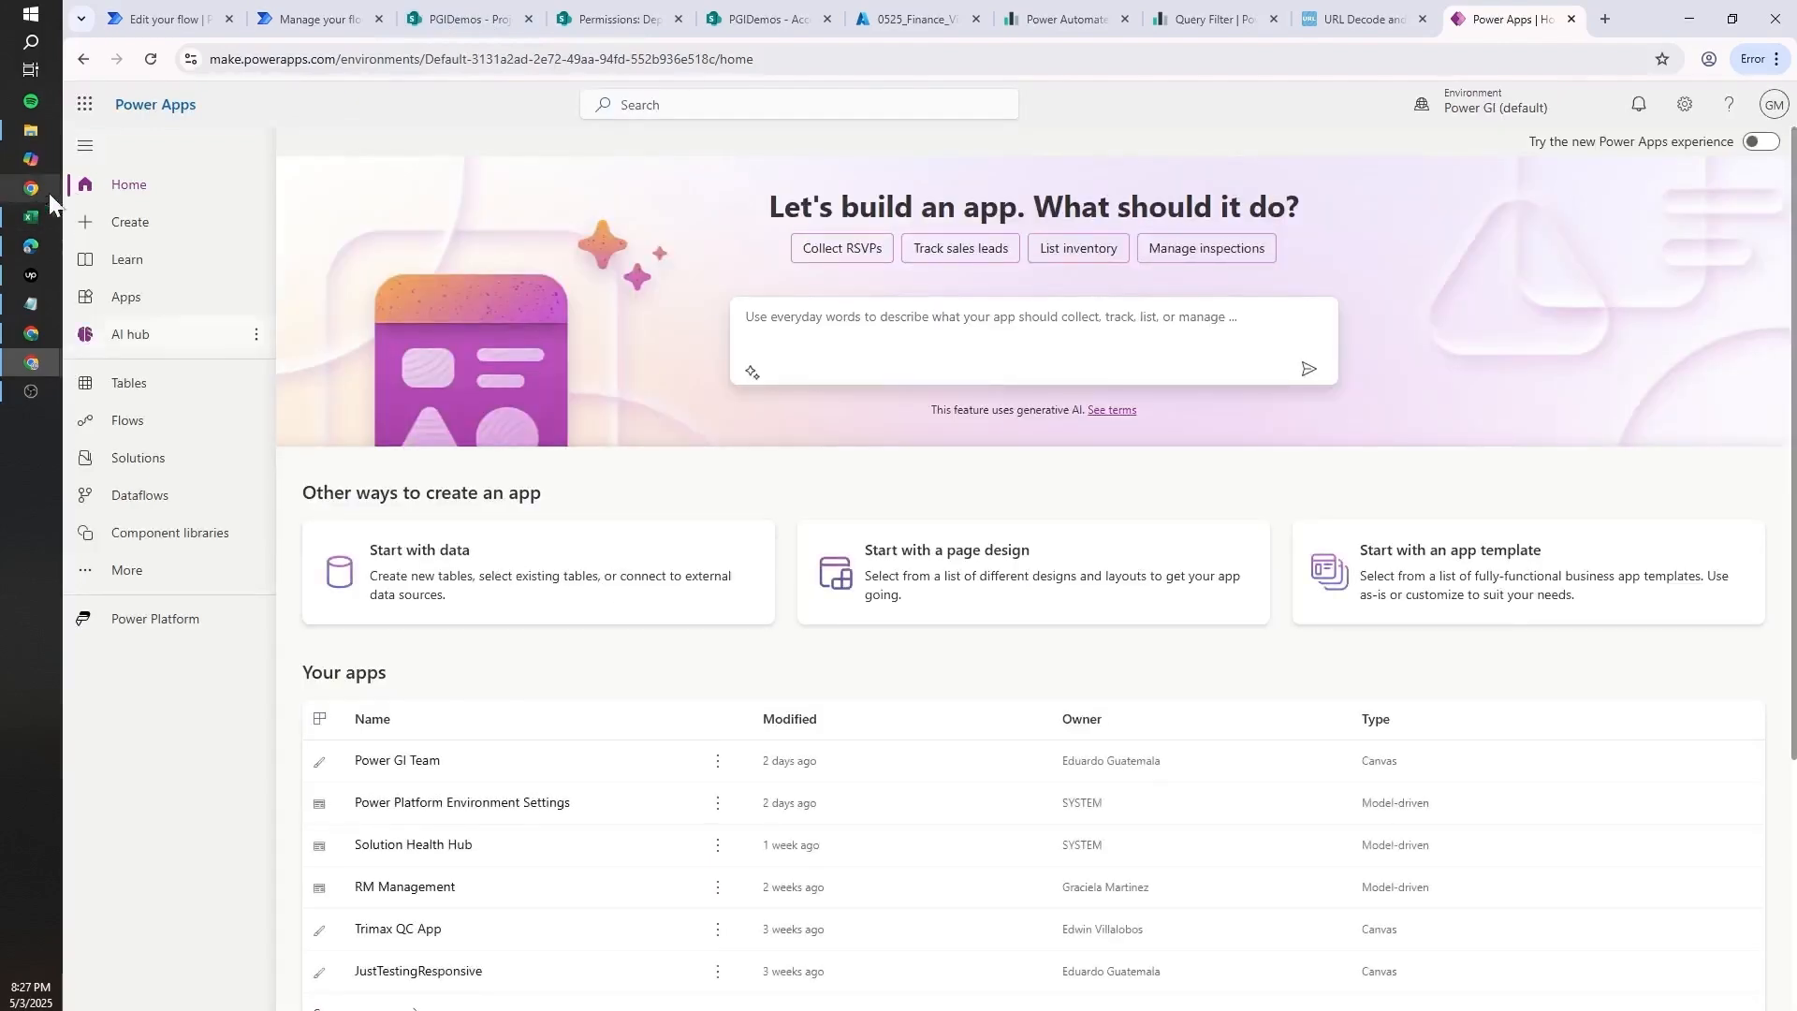
left_click(164, 234)
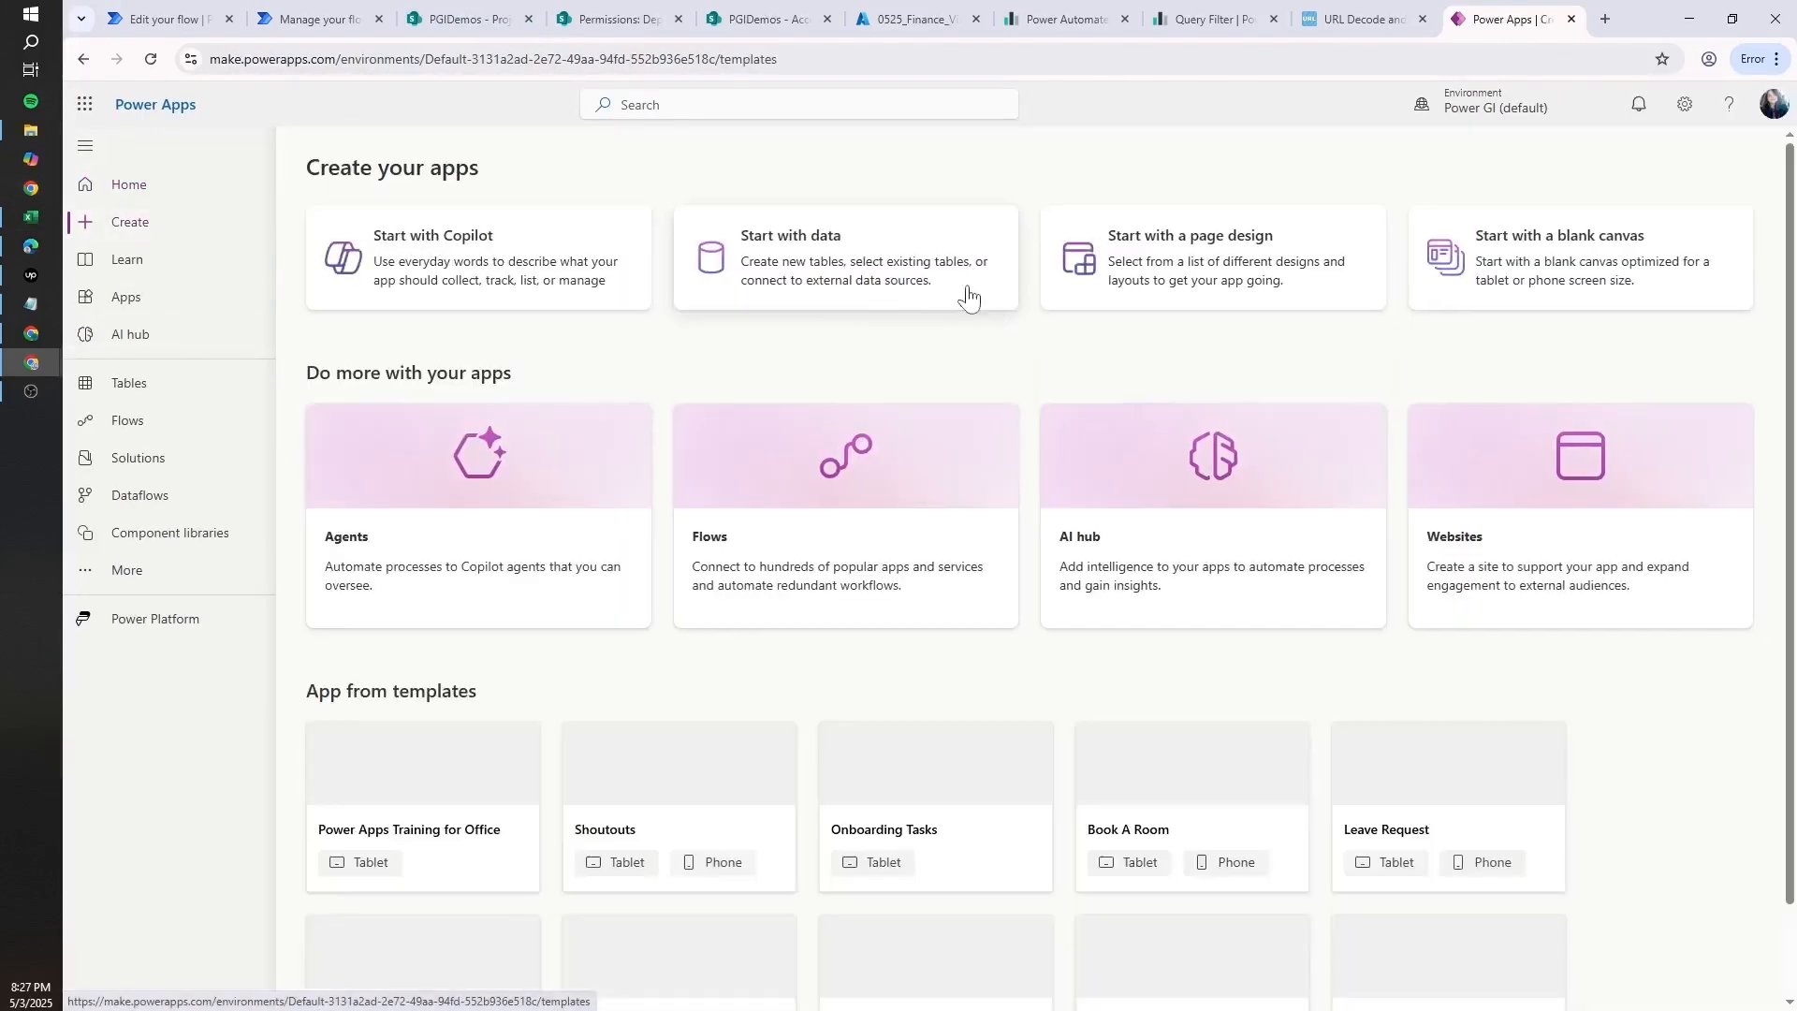
left_click(891, 273)
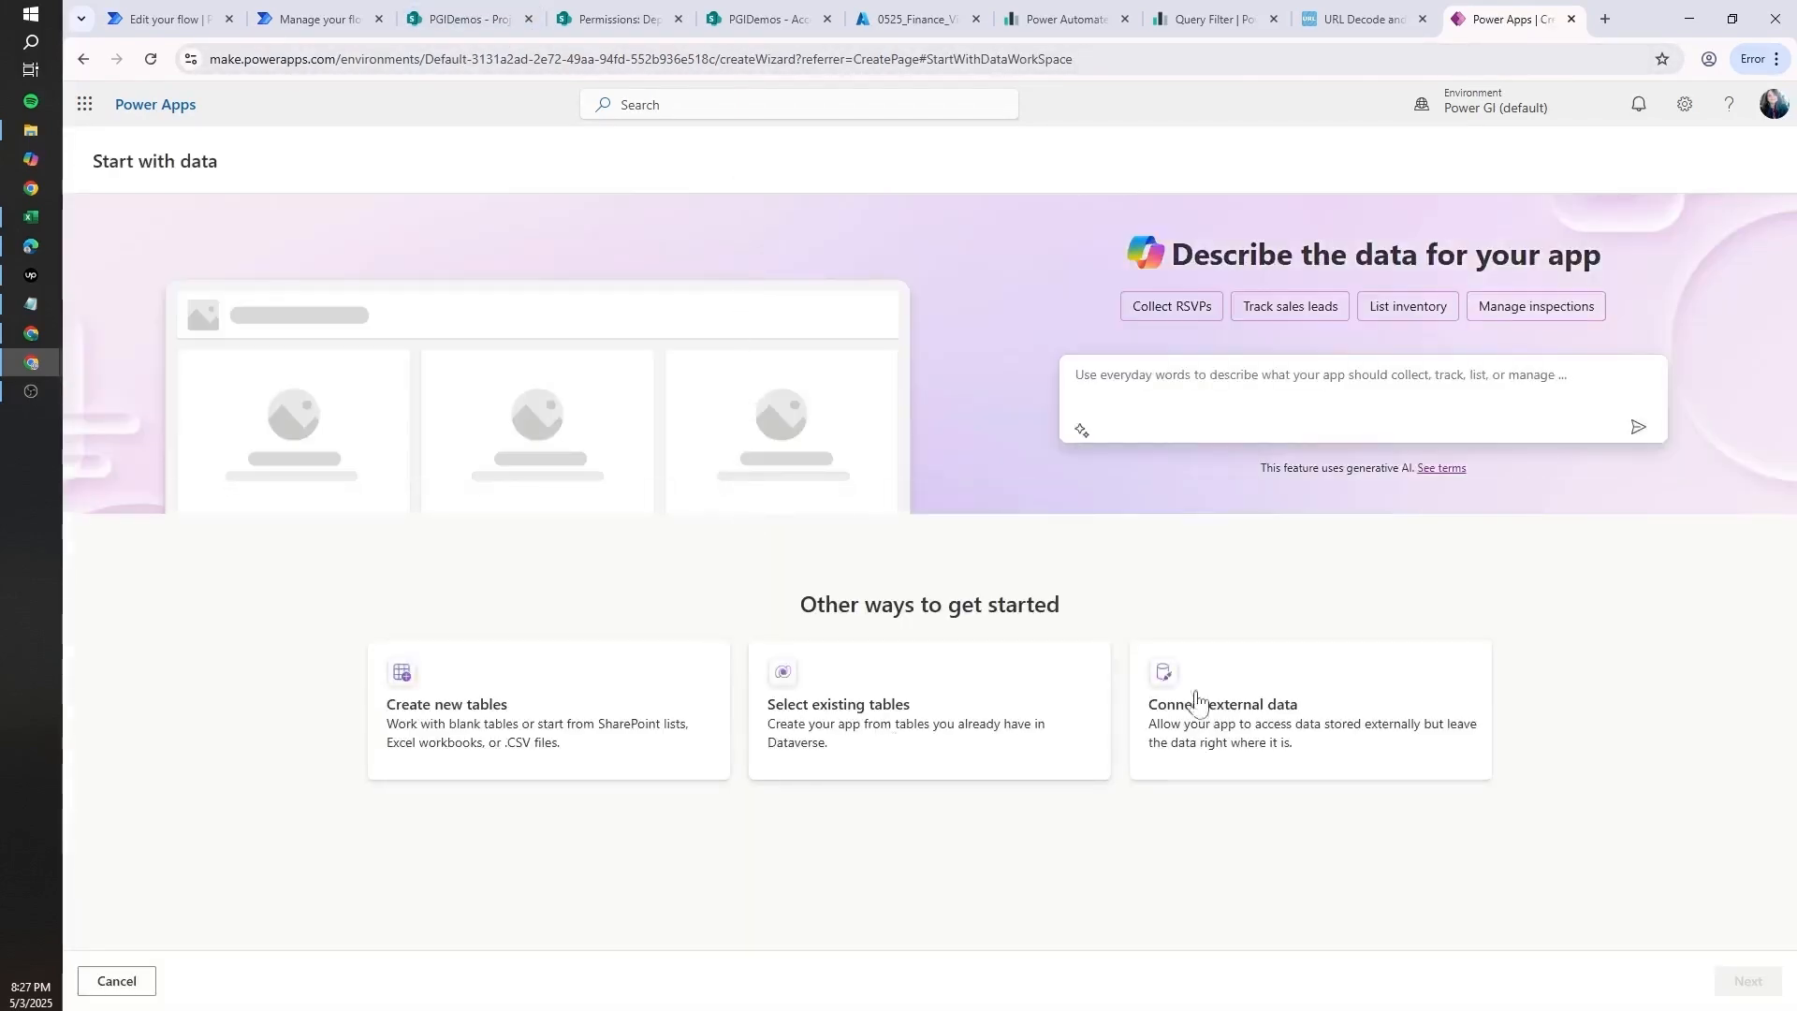
left_click(1321, 732)
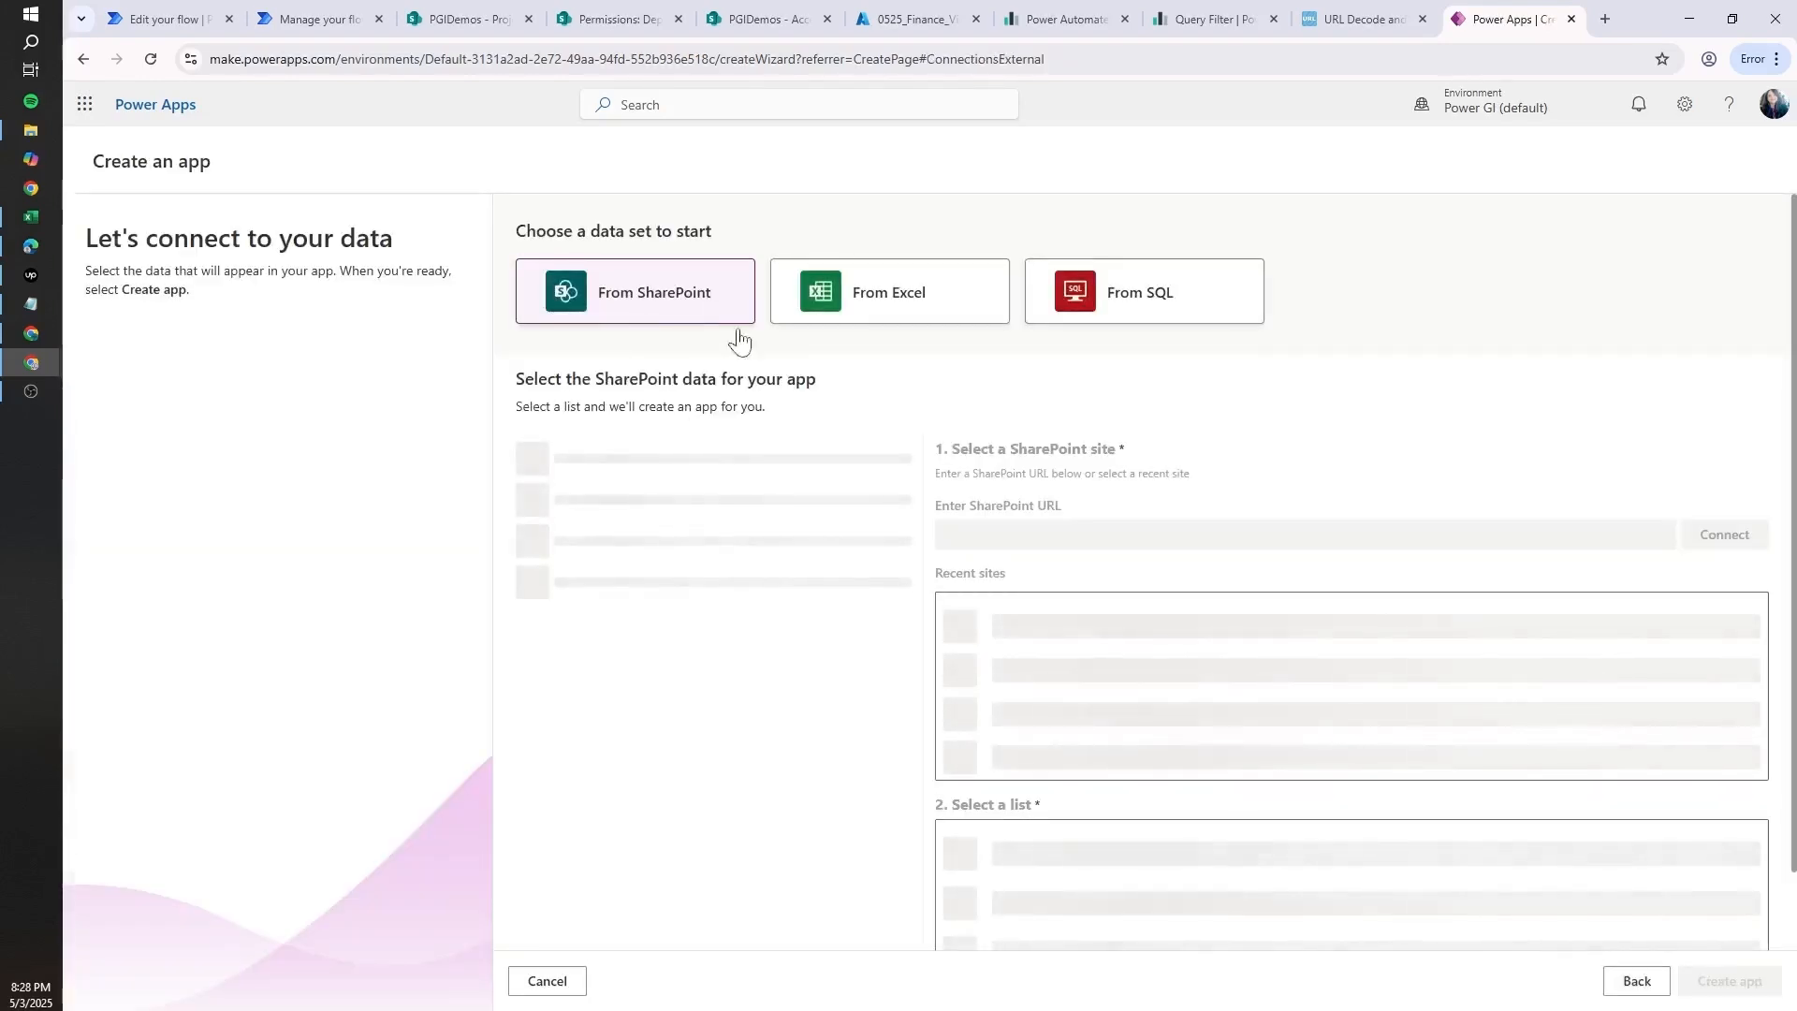
left_click(471, 13)
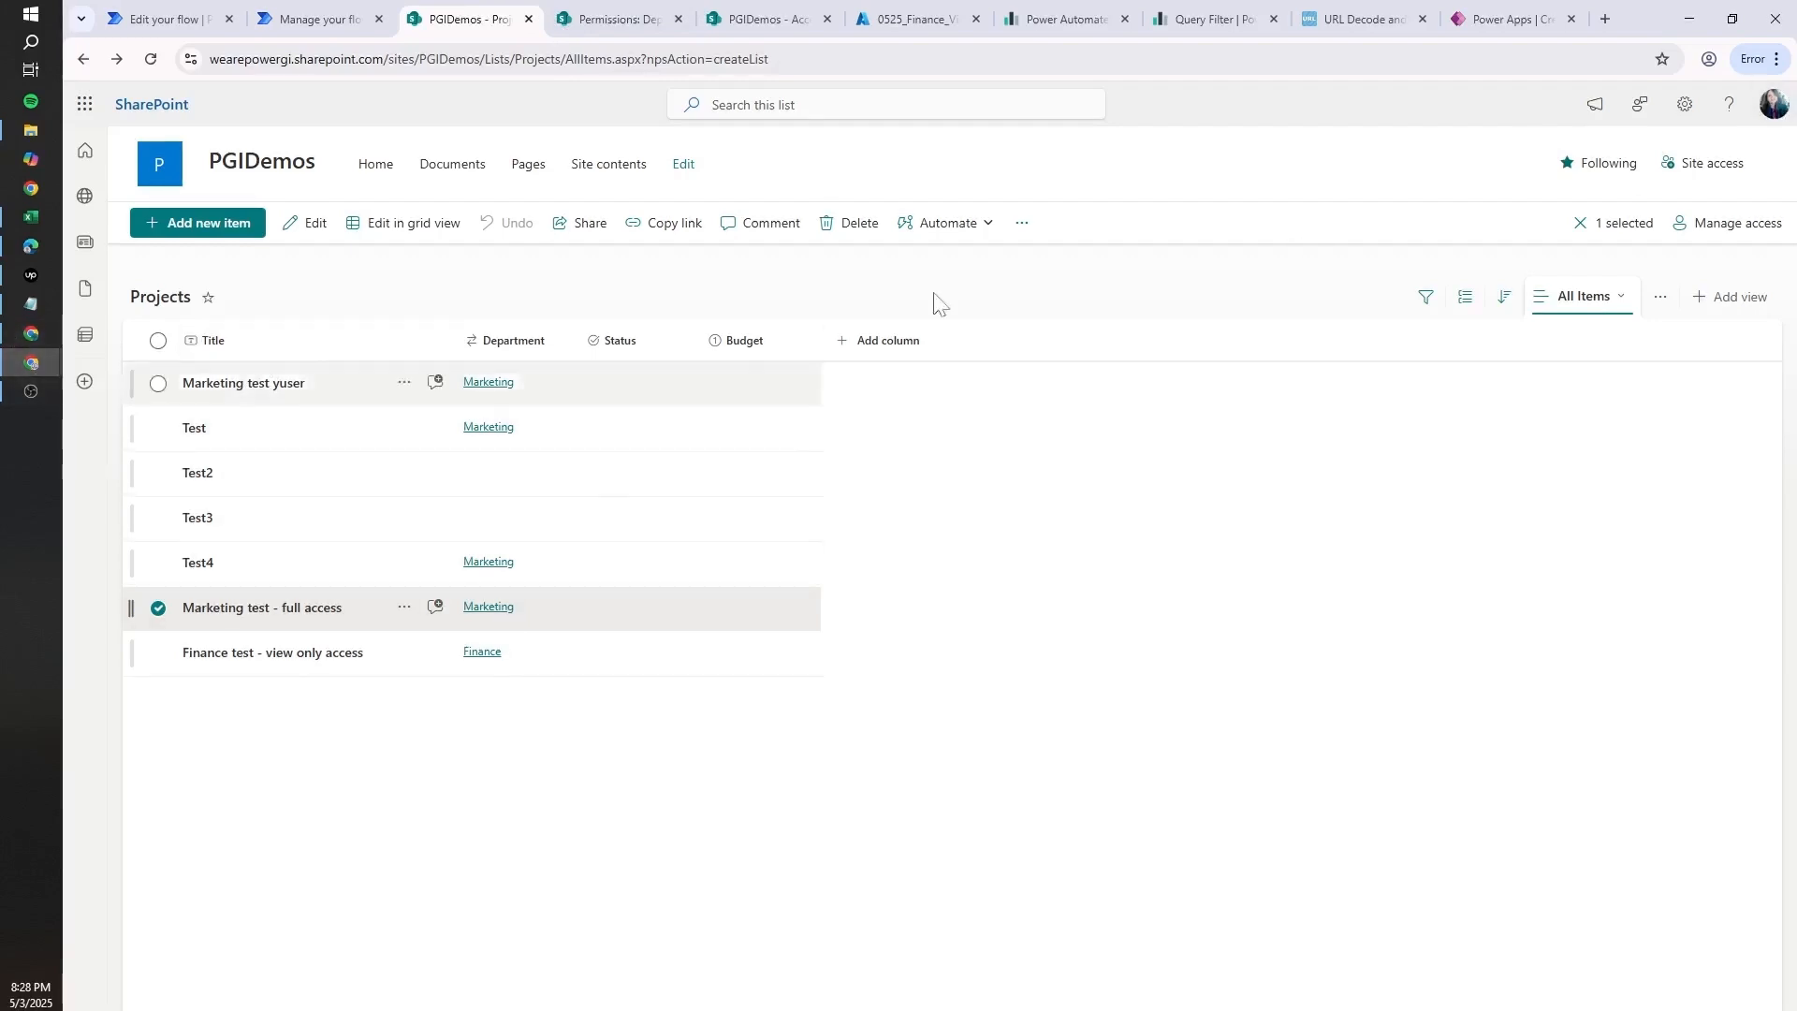
left_click(1507, 19)
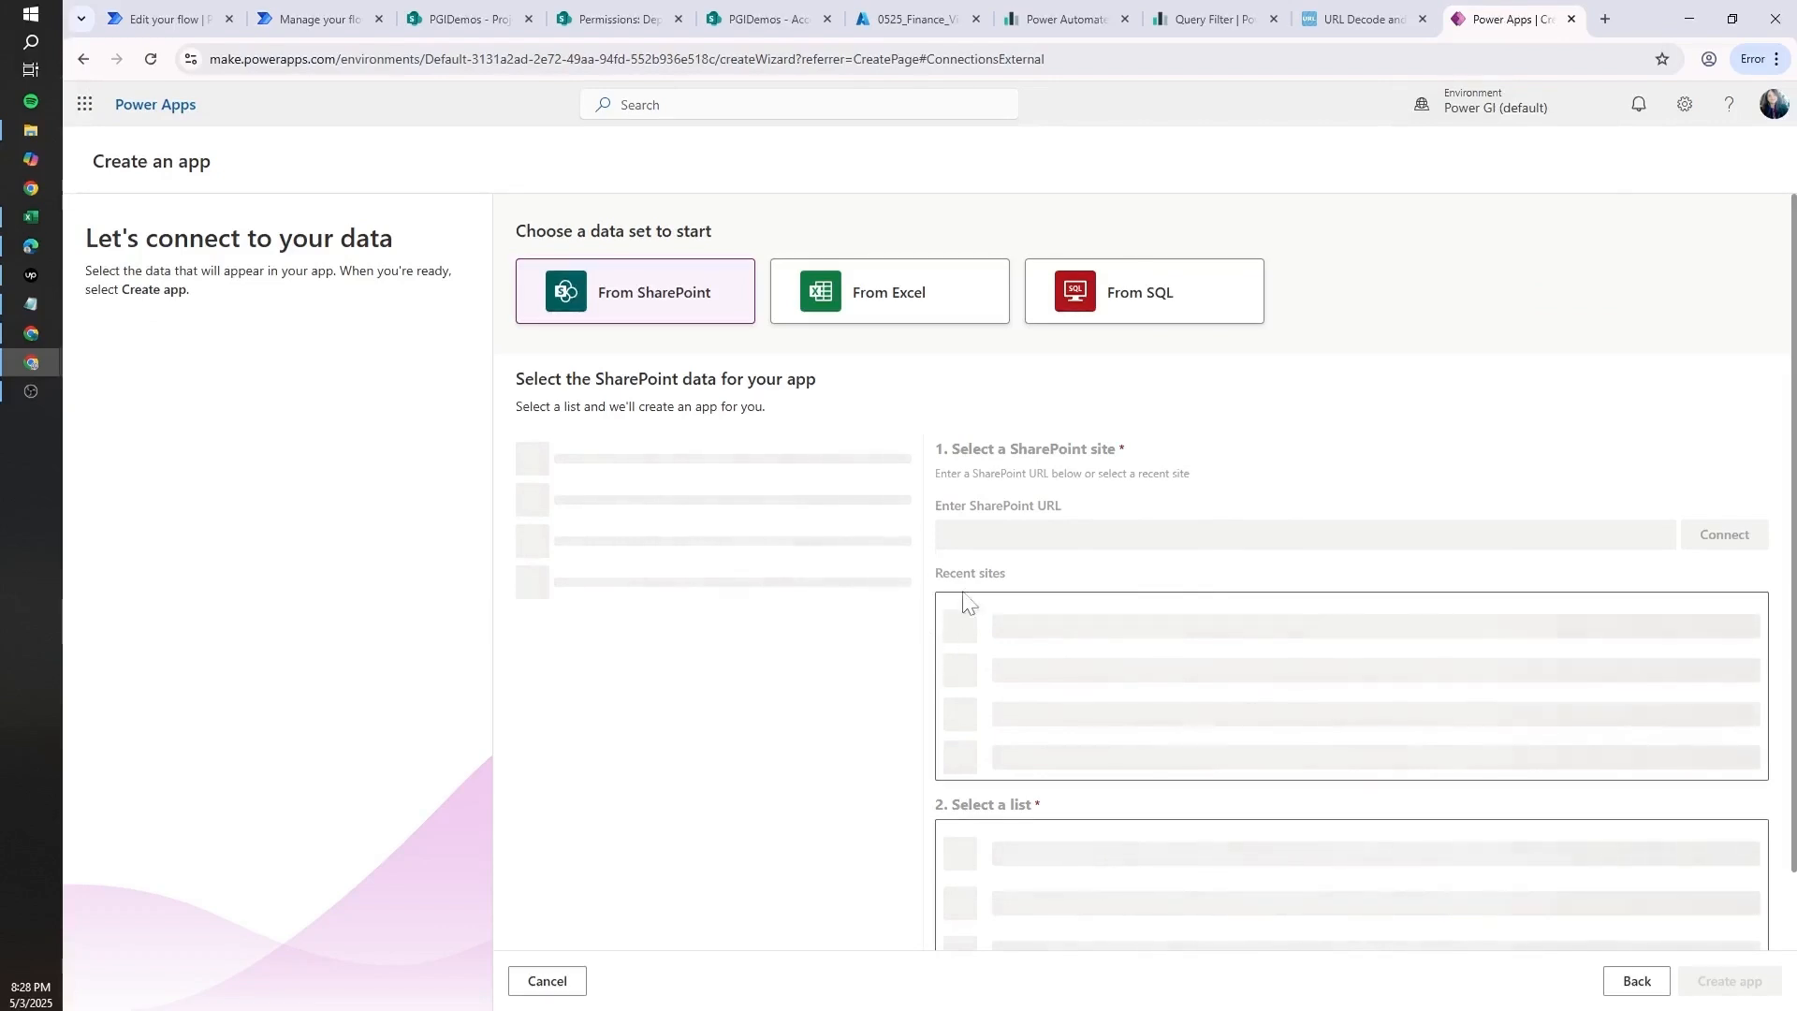
left_click(538, 21)
left_click_drag(209, 59, 486, 59)
key("ctrl+c")
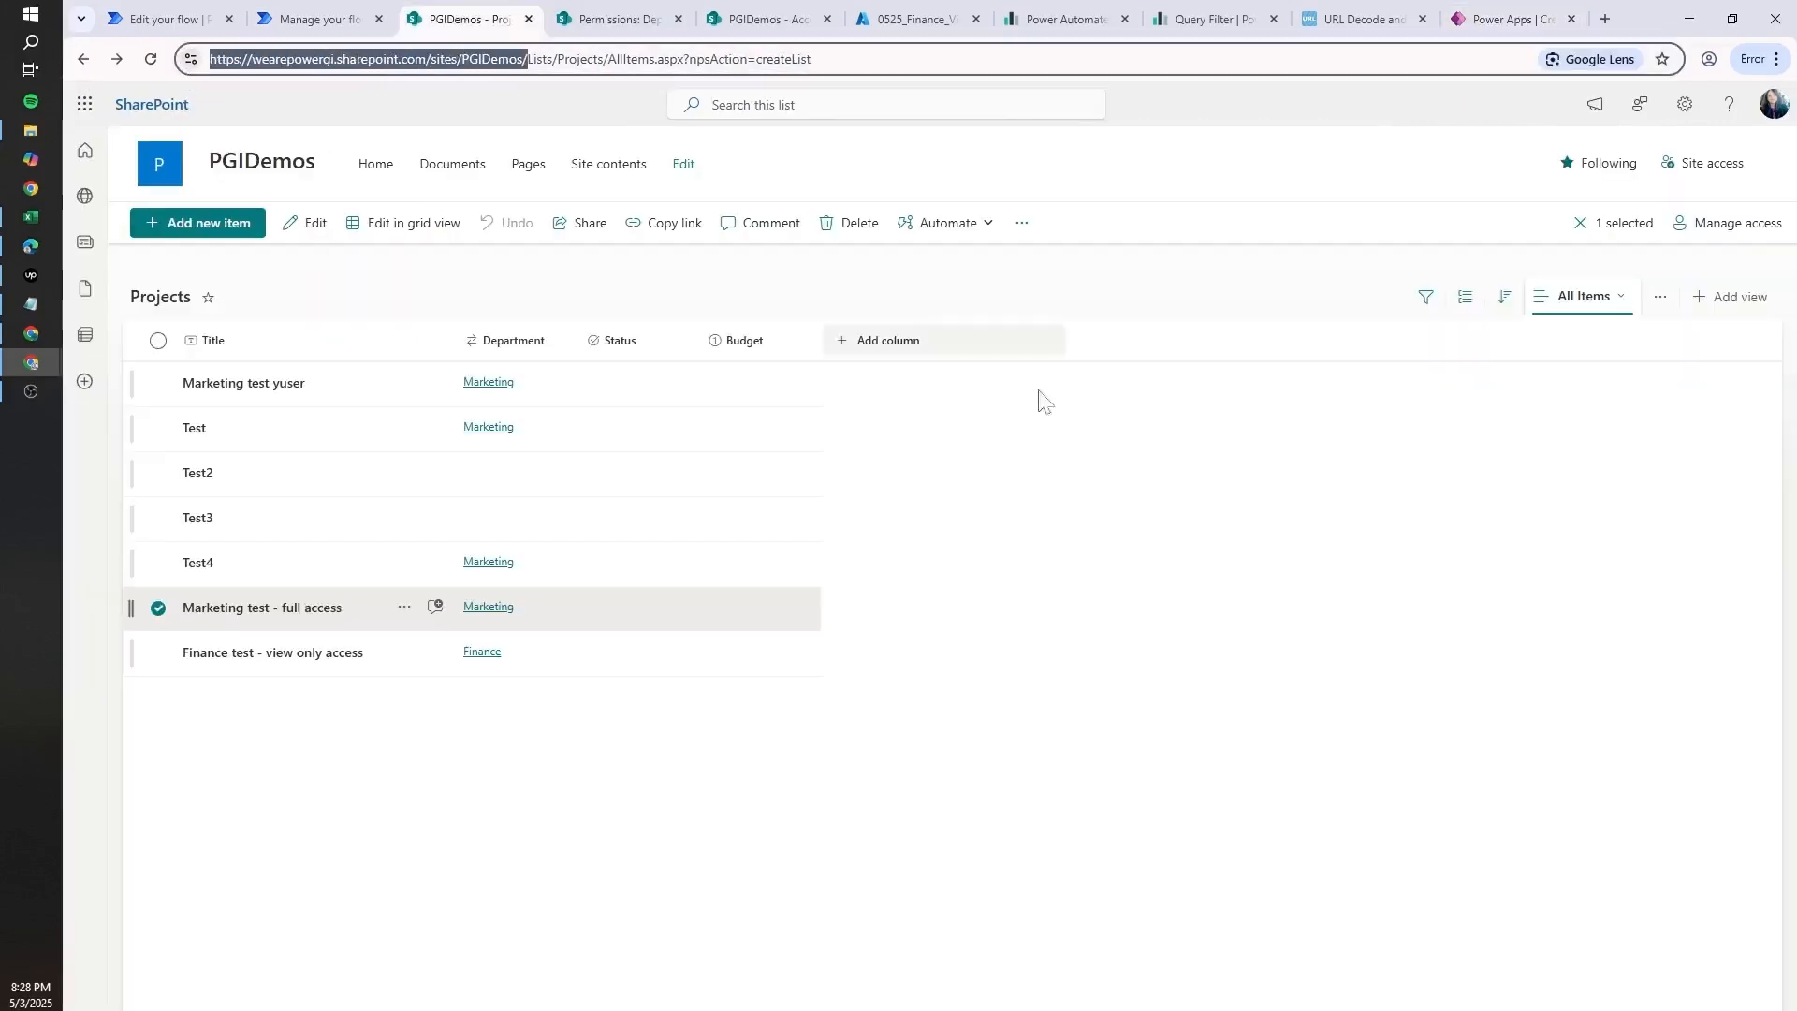
left_click(1273, 495)
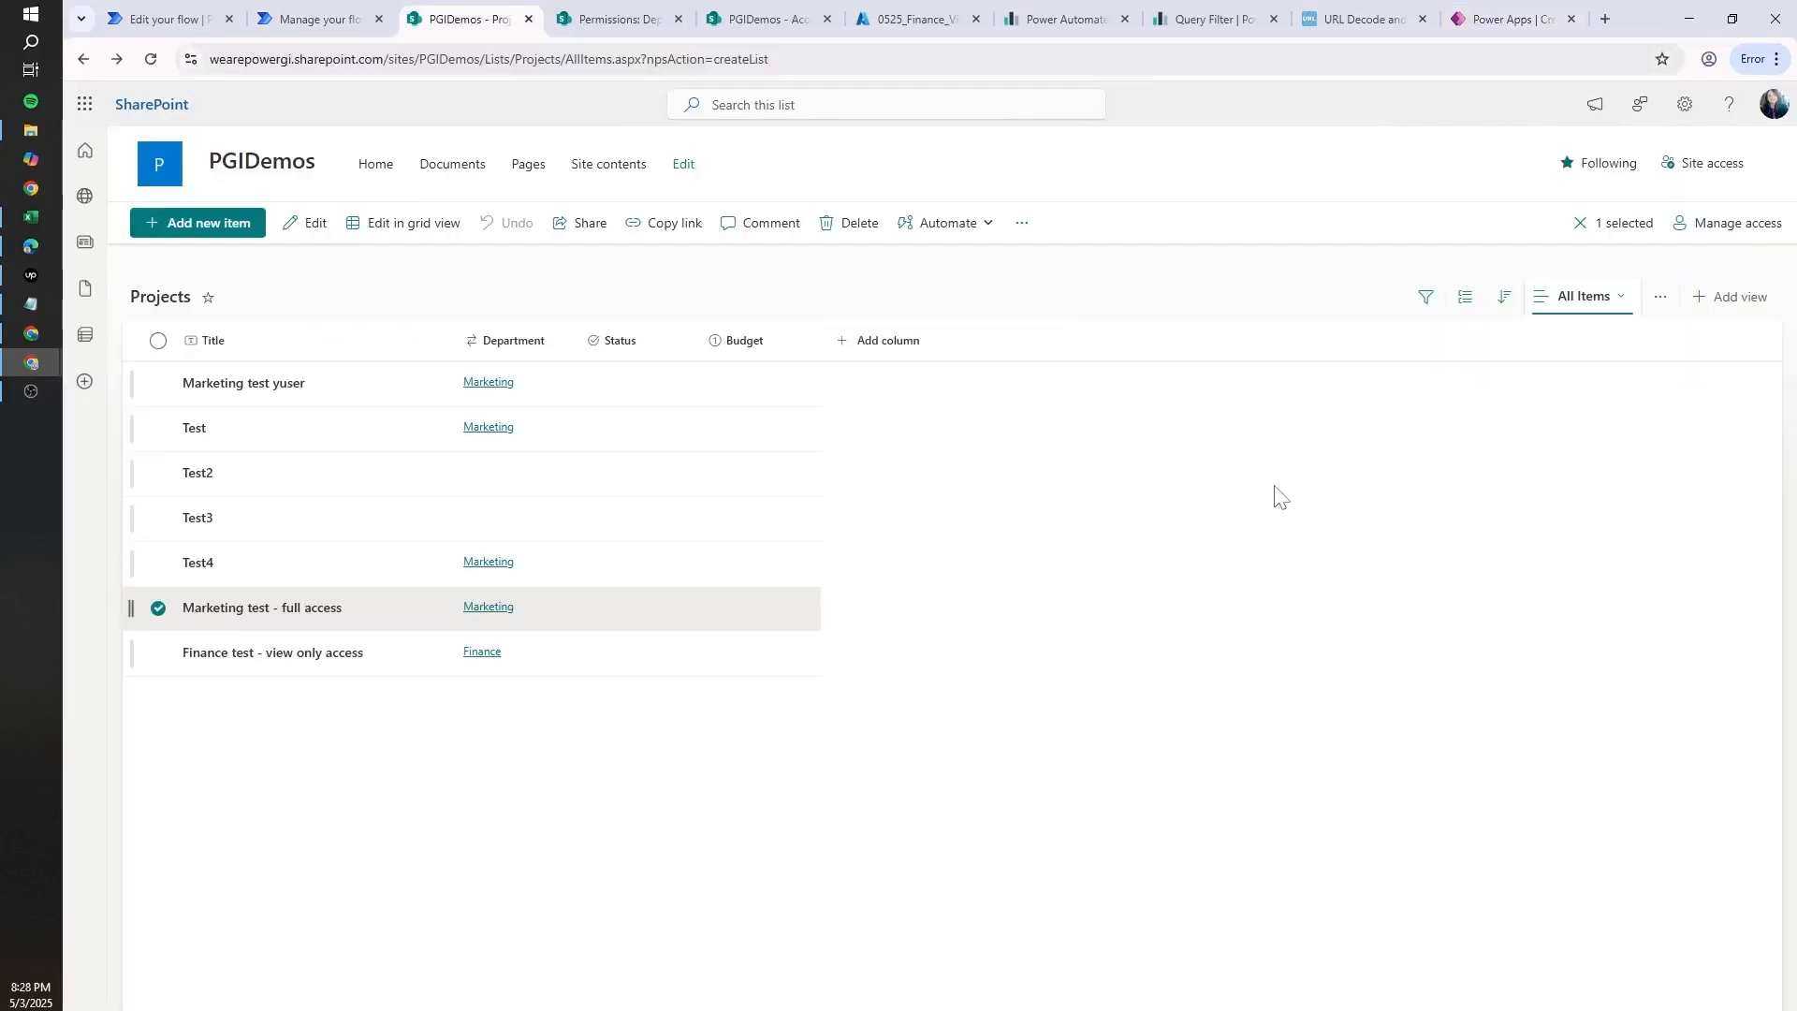
left_click(1488, 13)
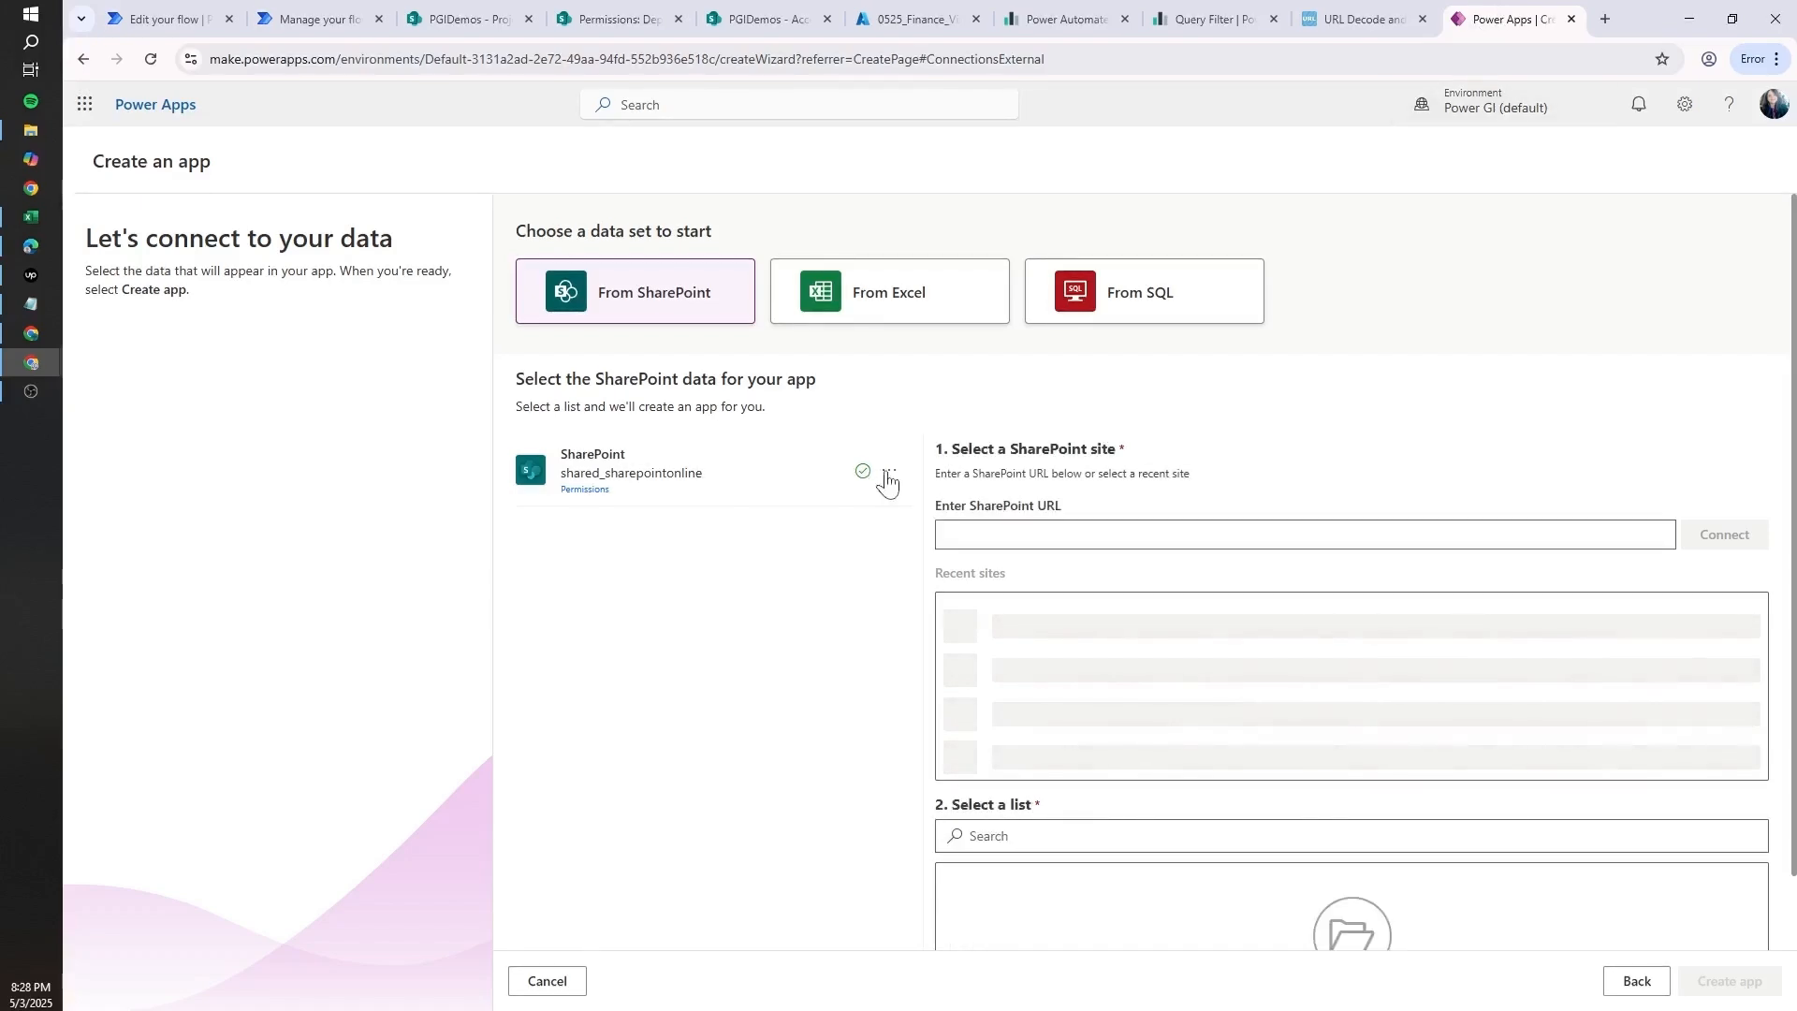
key("ctrl+v")
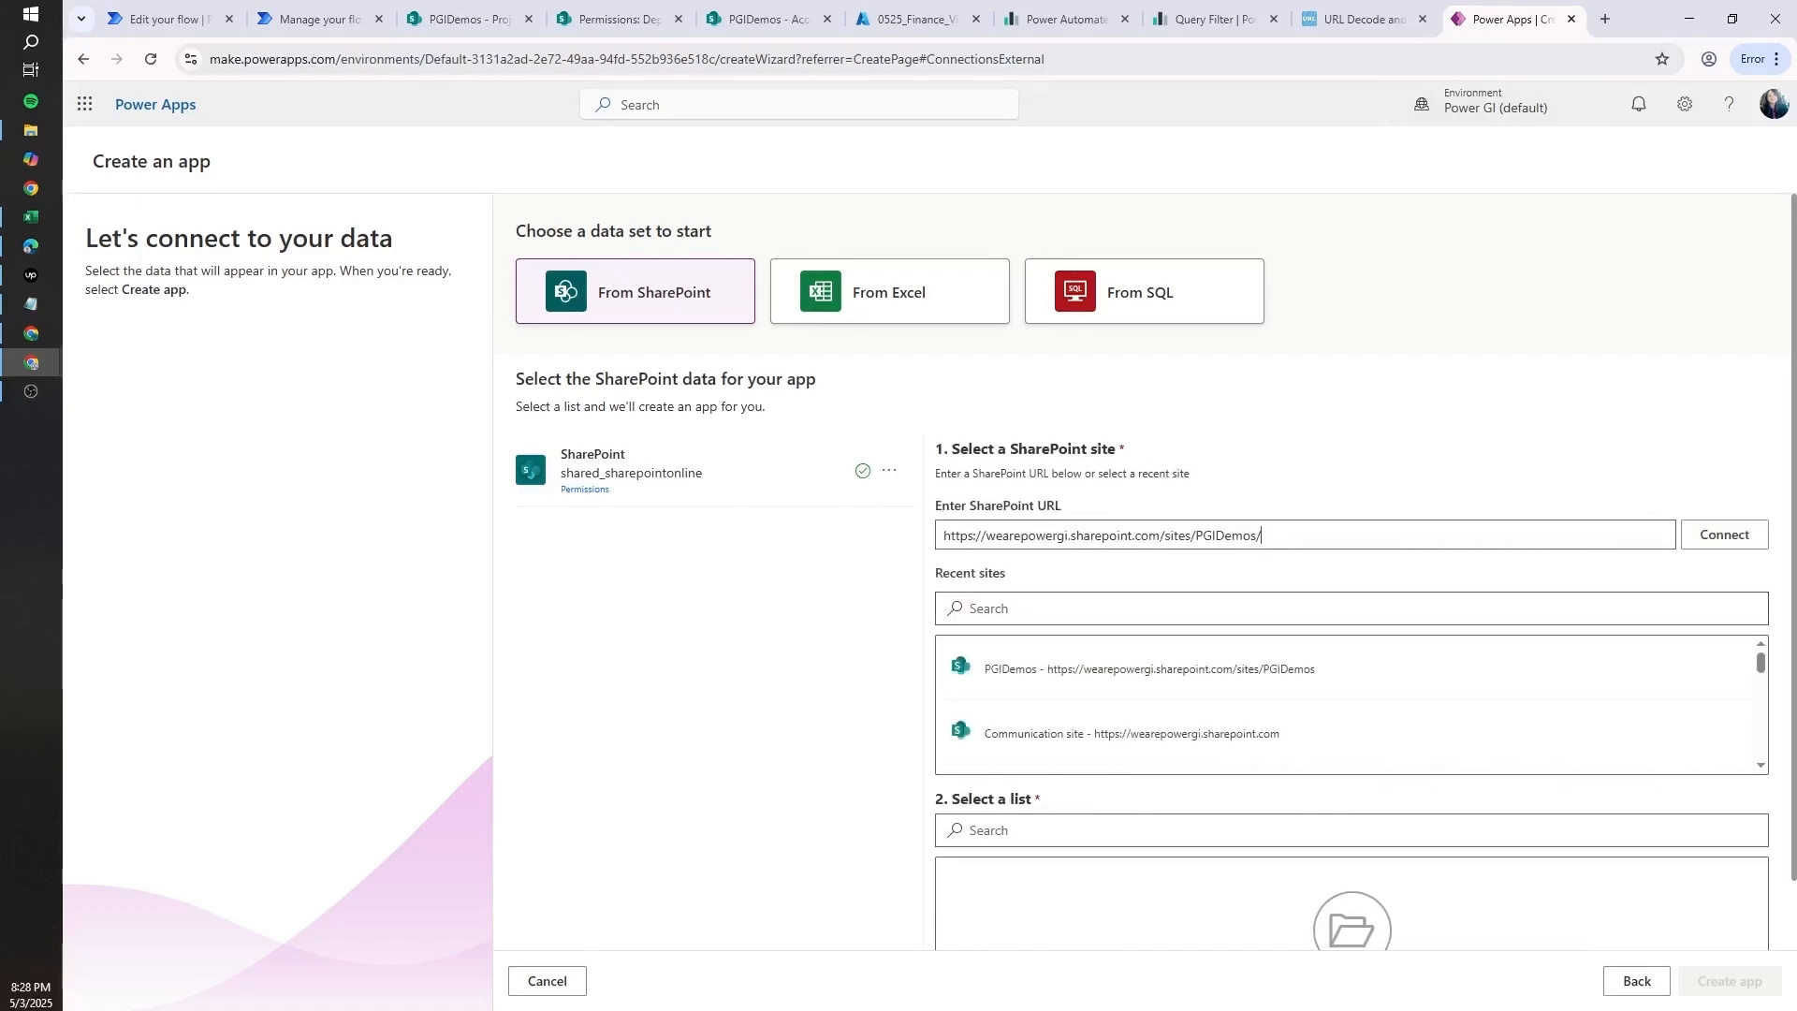
key("BackSpace")
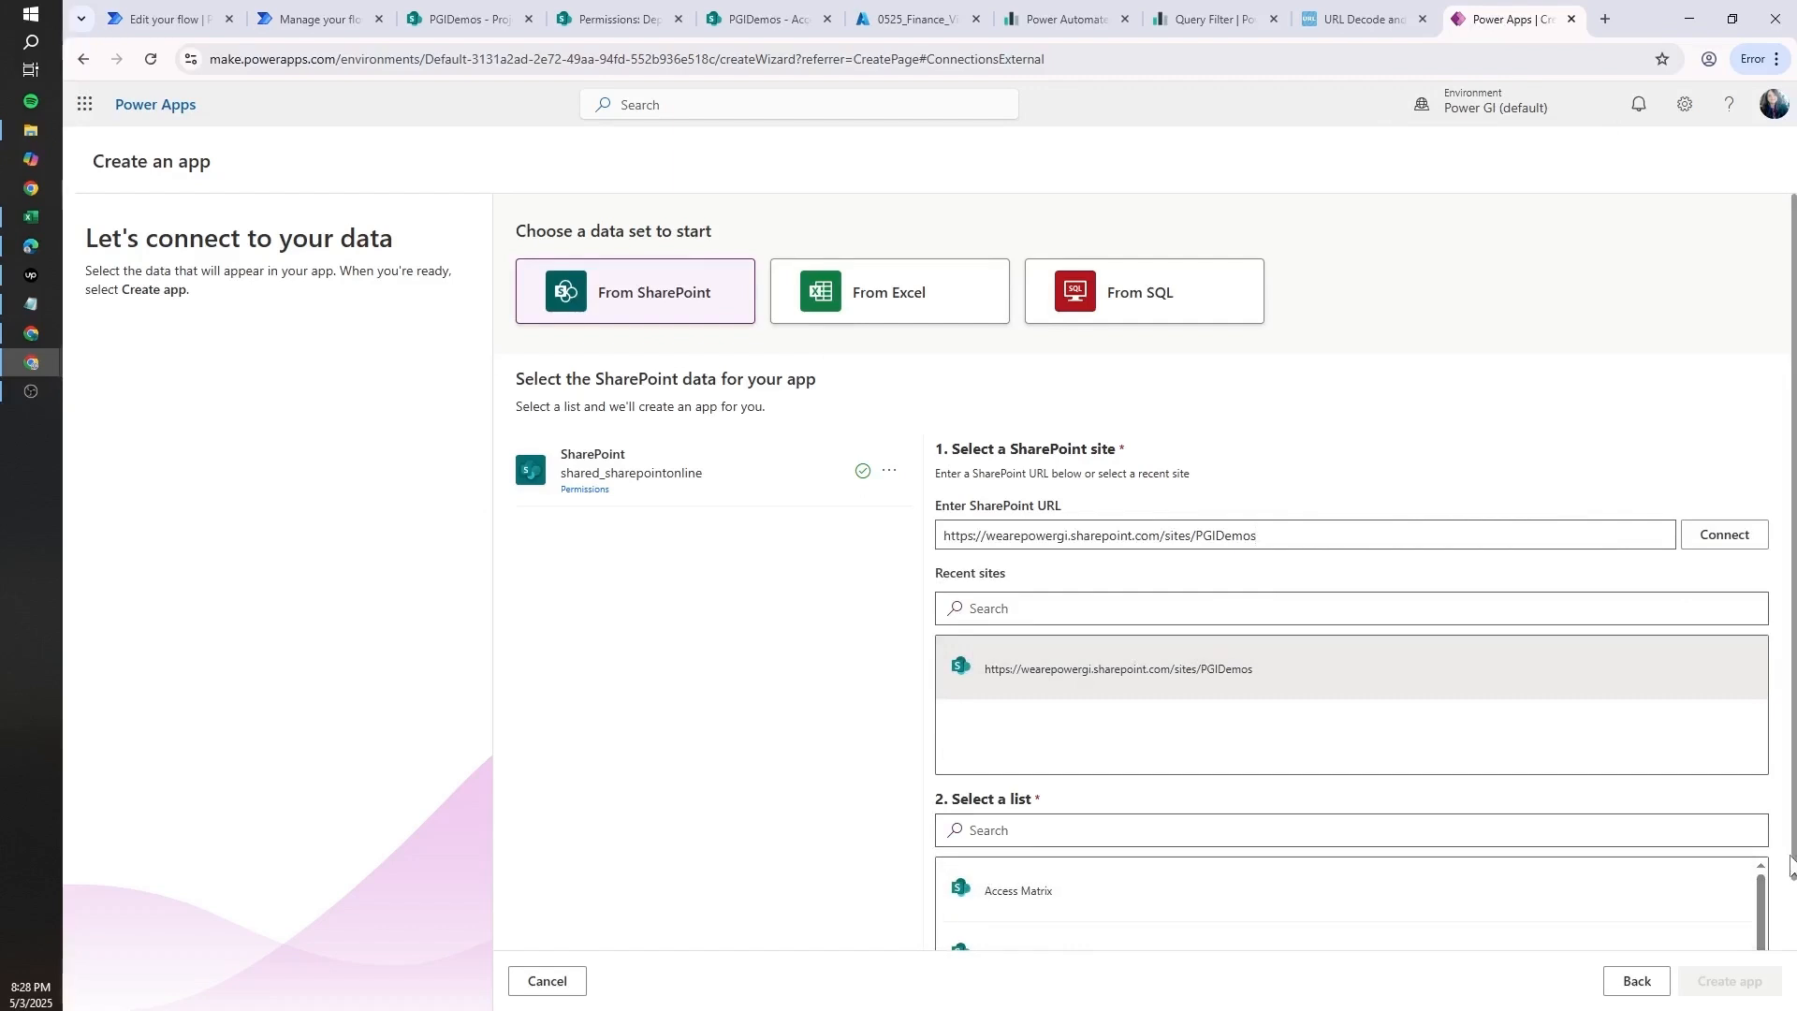
- Choose the Projects list as the data source and create the app from it
left_click_drag(1793, 859, 1764, 921)
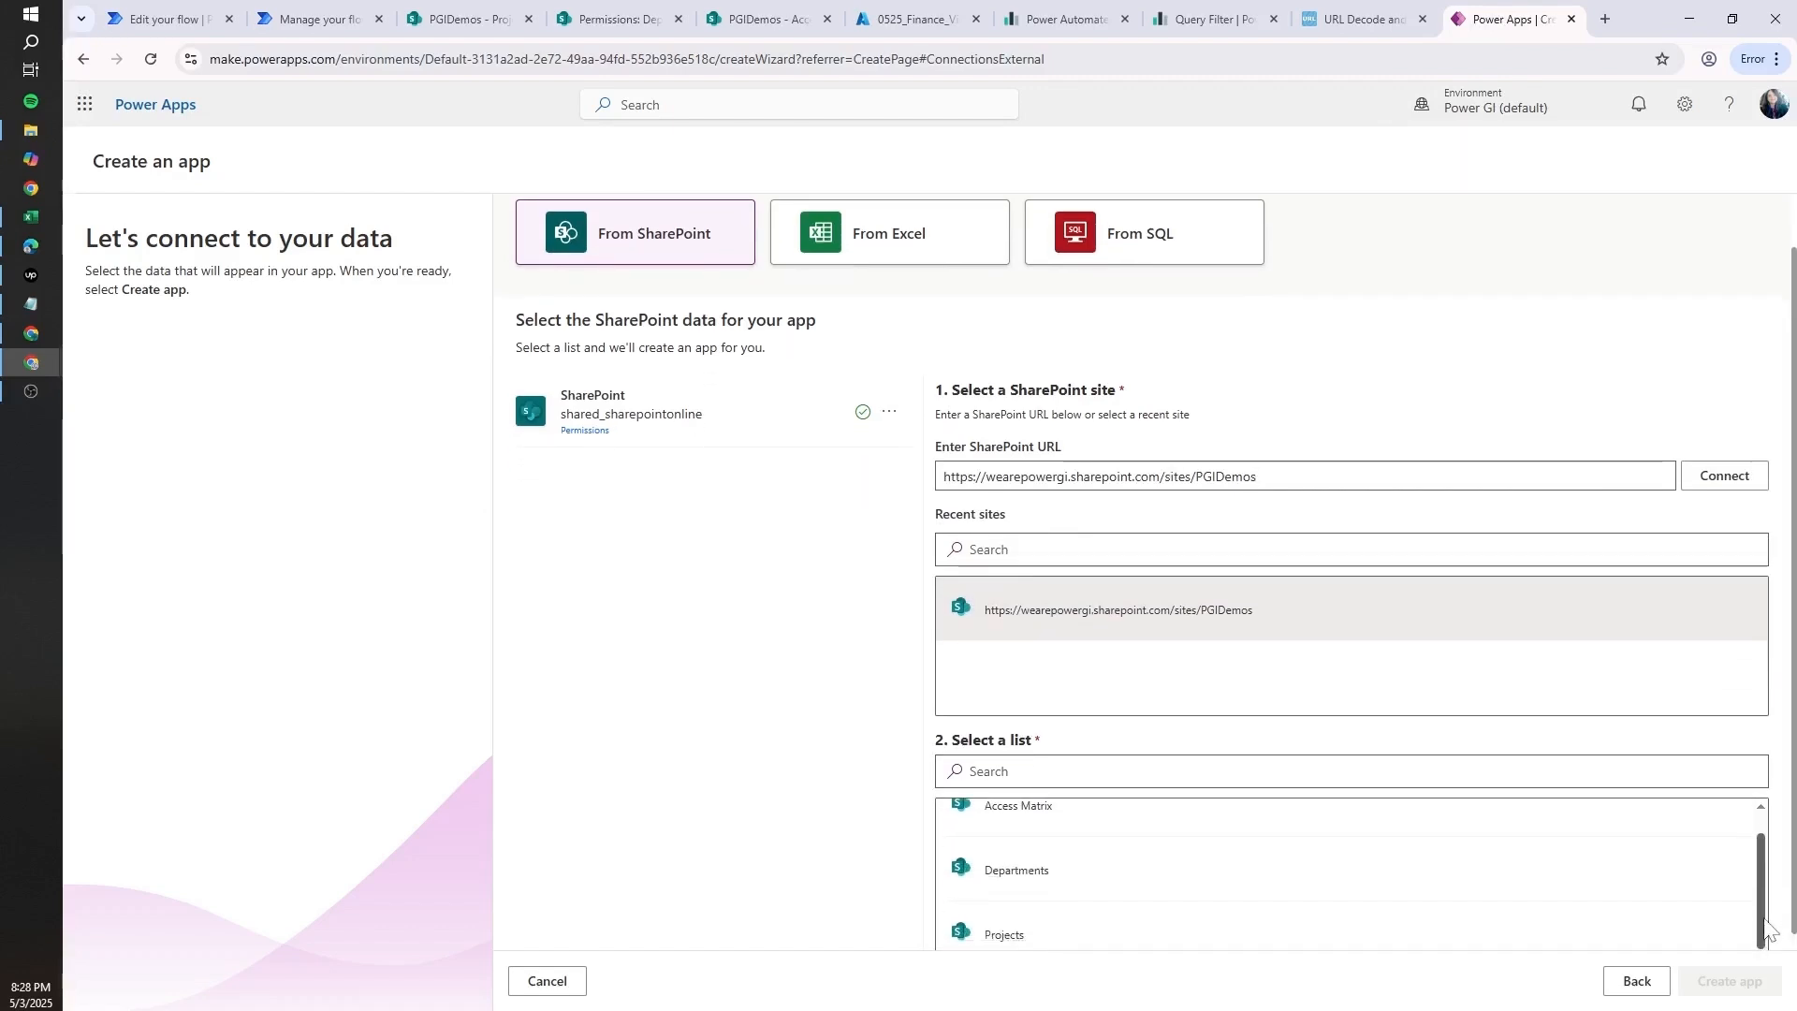
left_click(1685, 927)
left_click(1712, 979)
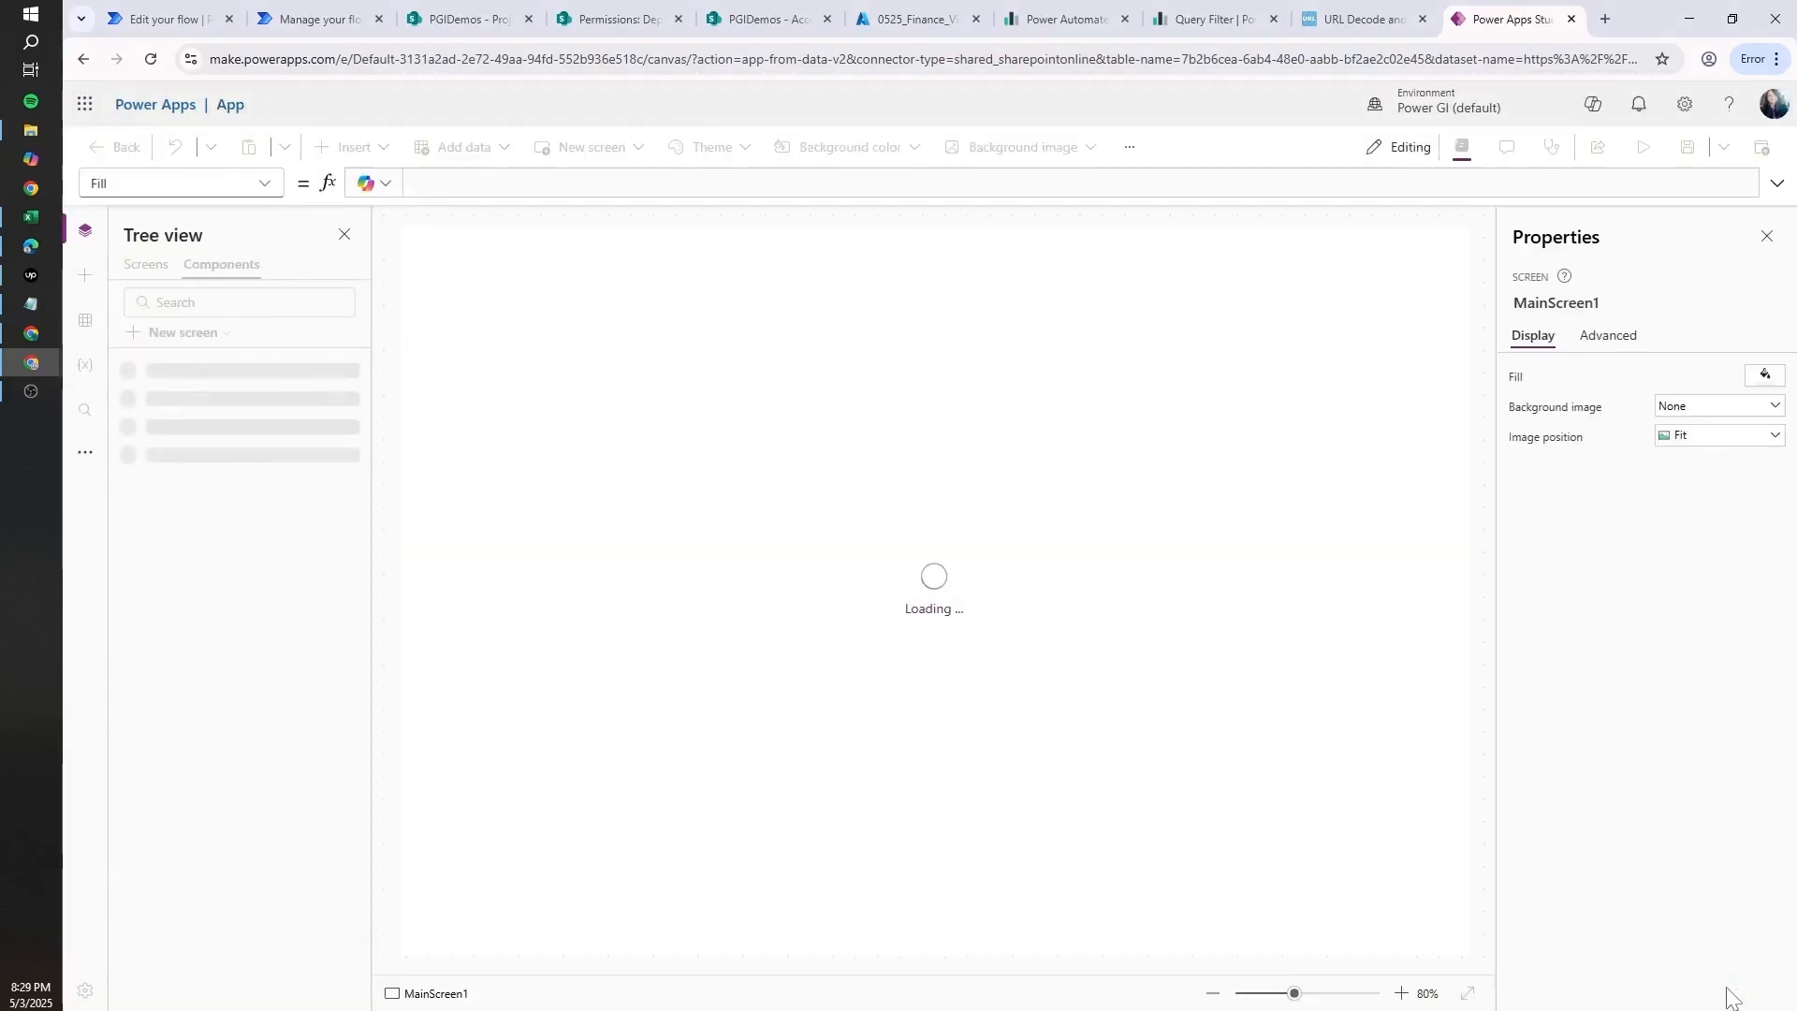
left_click(1102, 652)
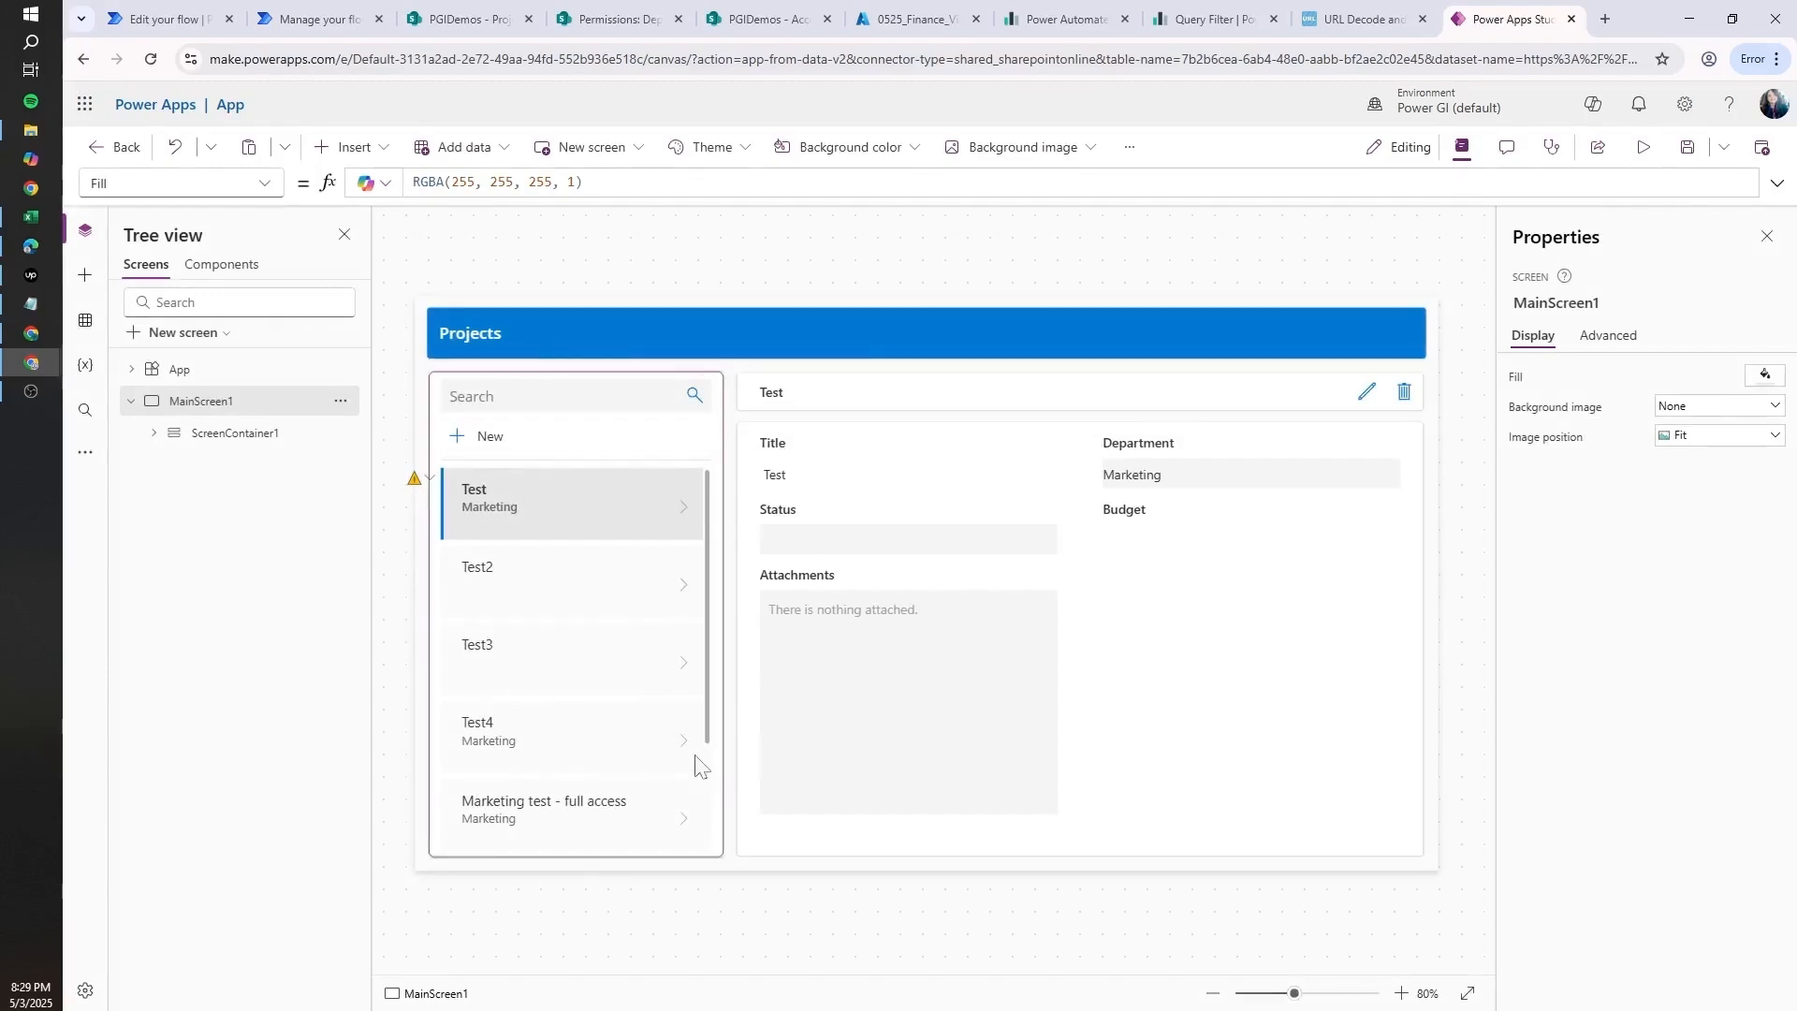
- Save the generated app under the name App Projects Test
left_click(1765, 149)
left_click(1109, 573)
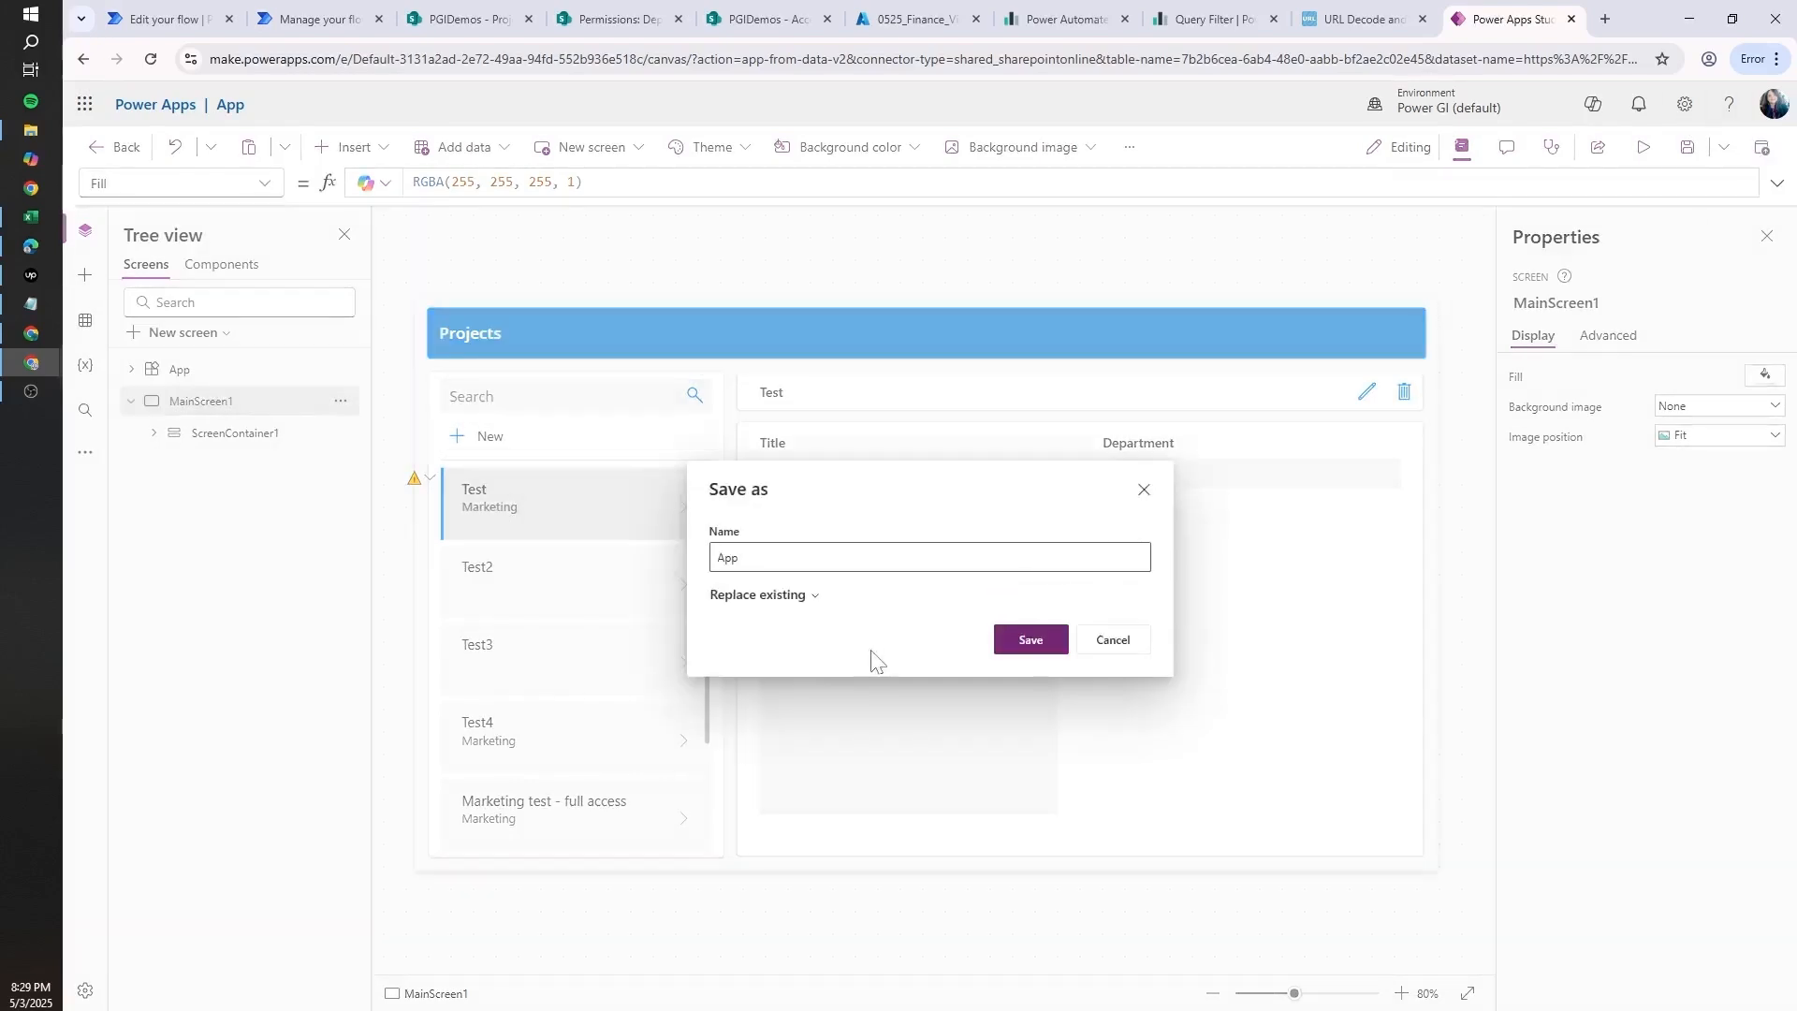
type("Projects Test")
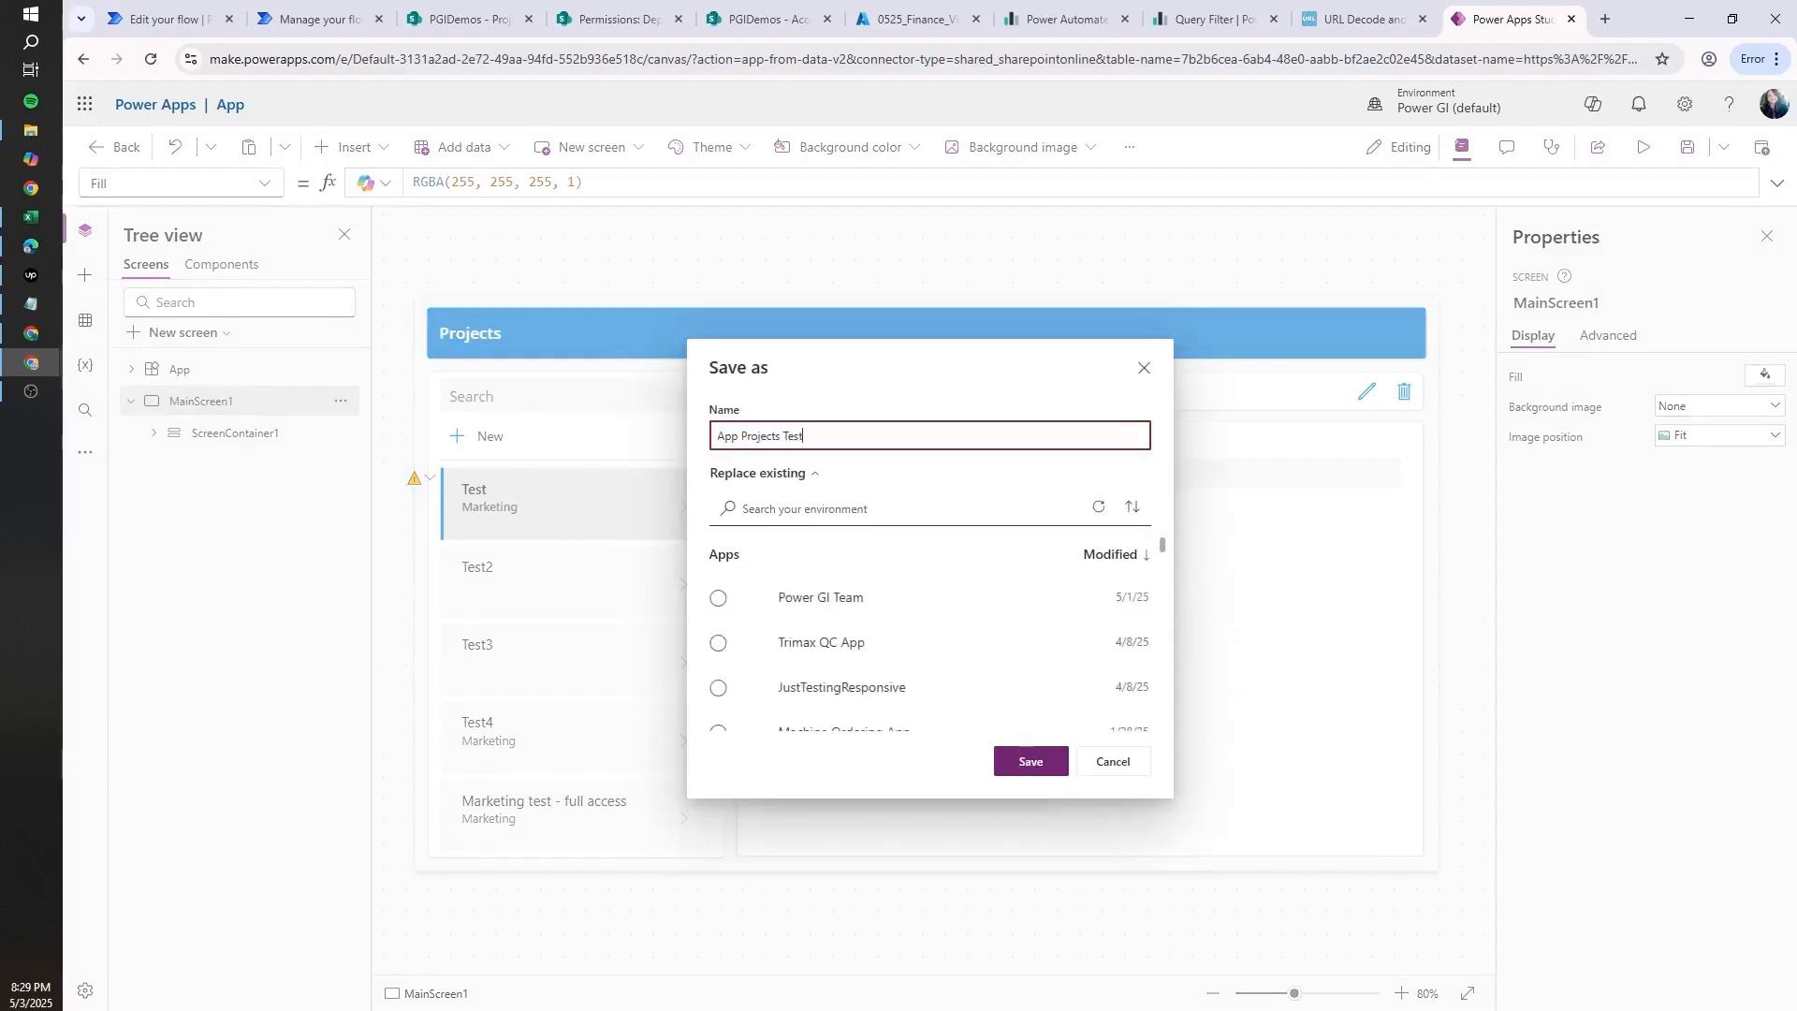
left_click(1030, 761)
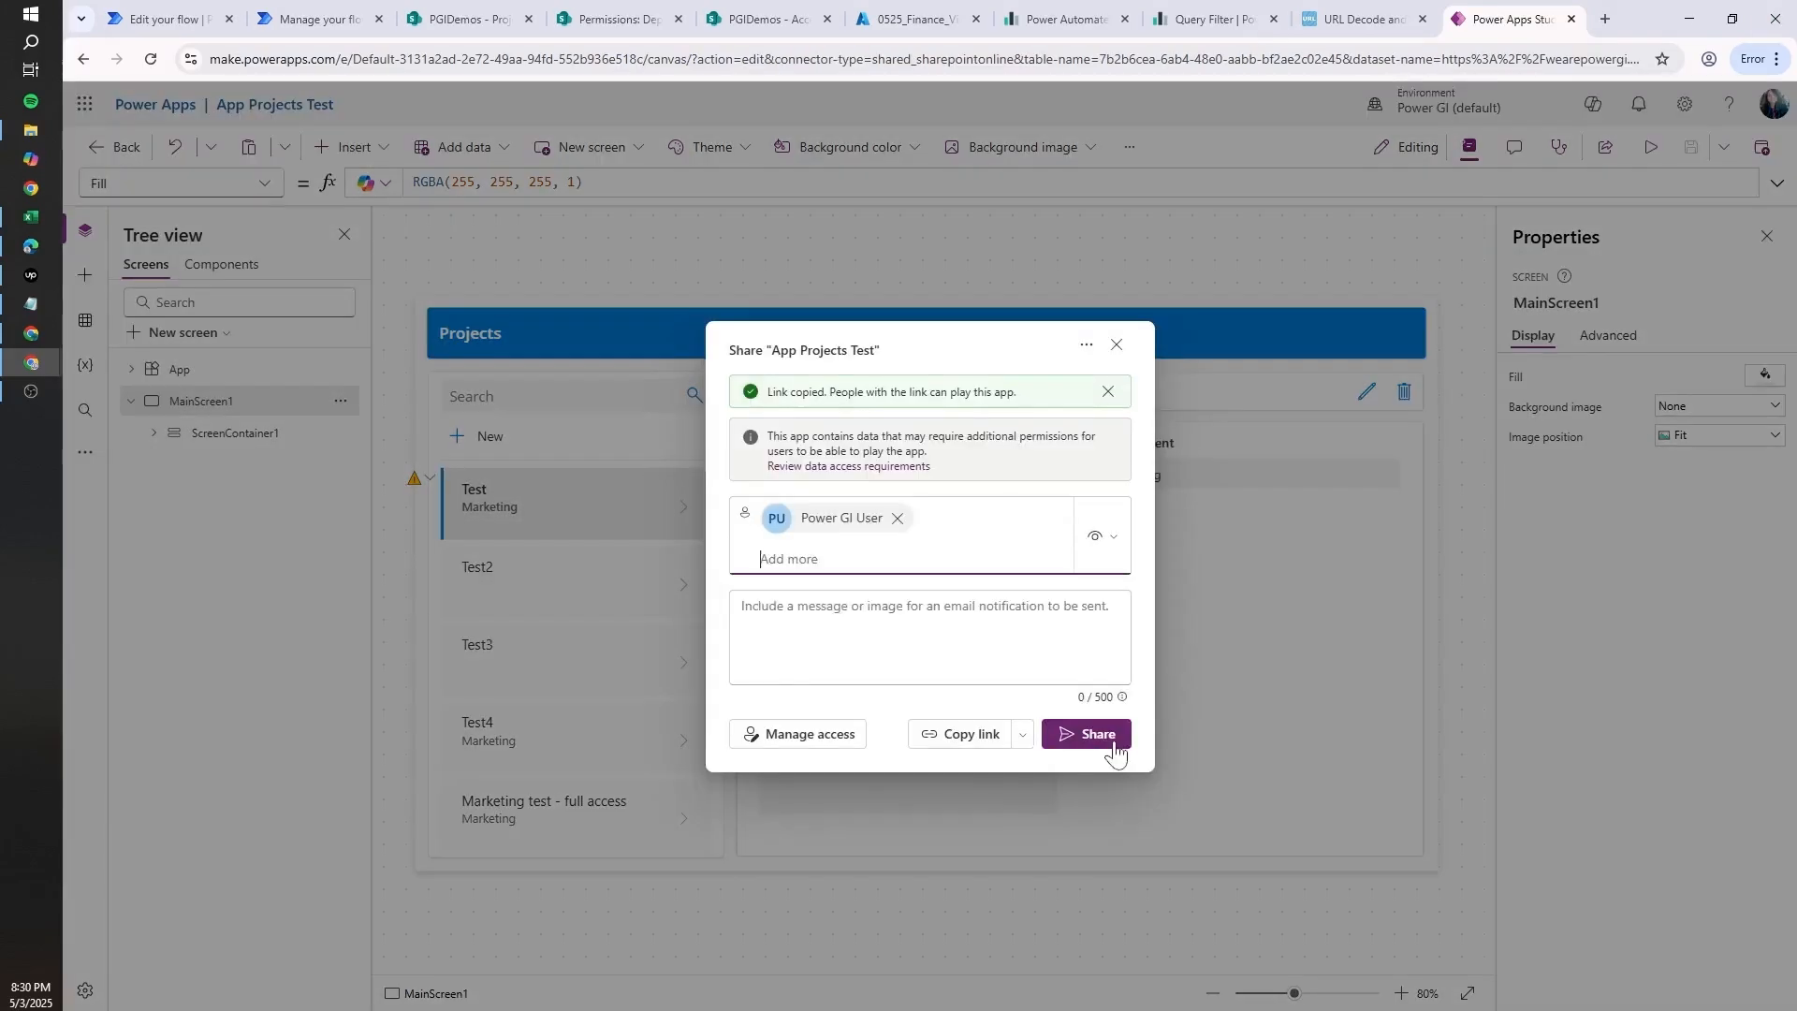
- Share the app with the test user and allow its SharePoint access in that user's reloaded Incognito session
left_click(1114, 750)
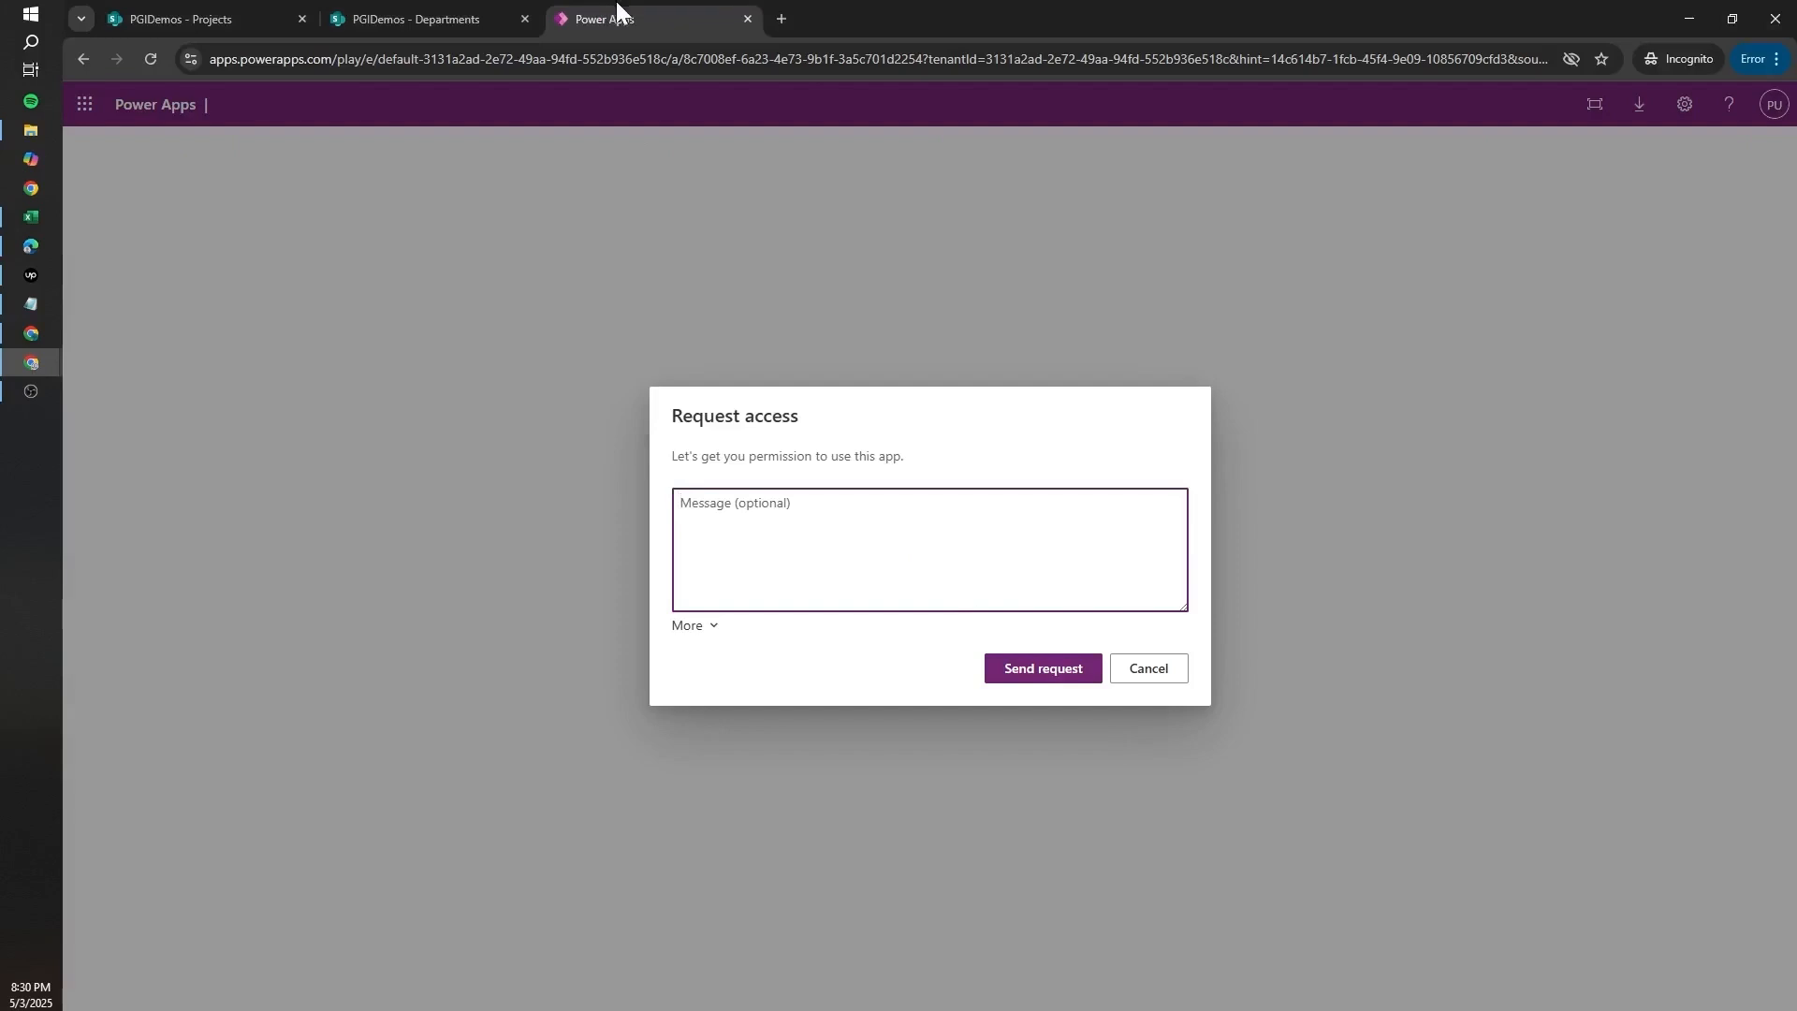
key("F5")
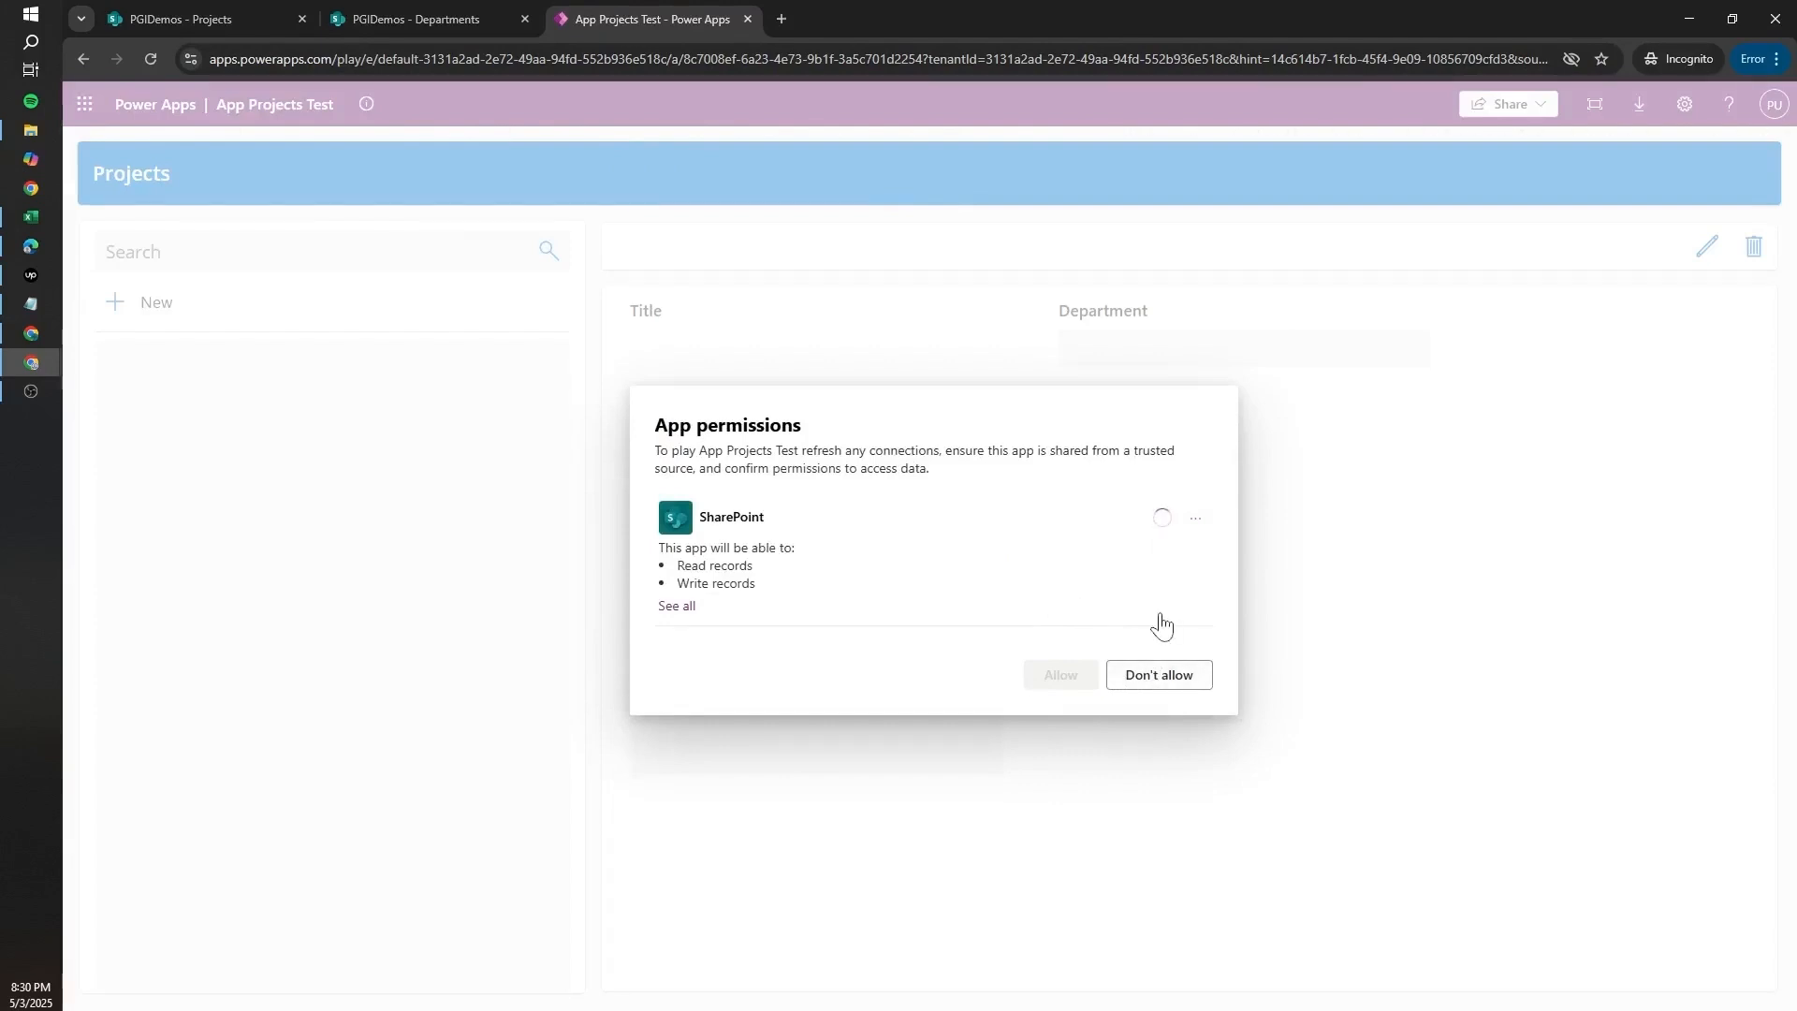
left_click(1062, 674)
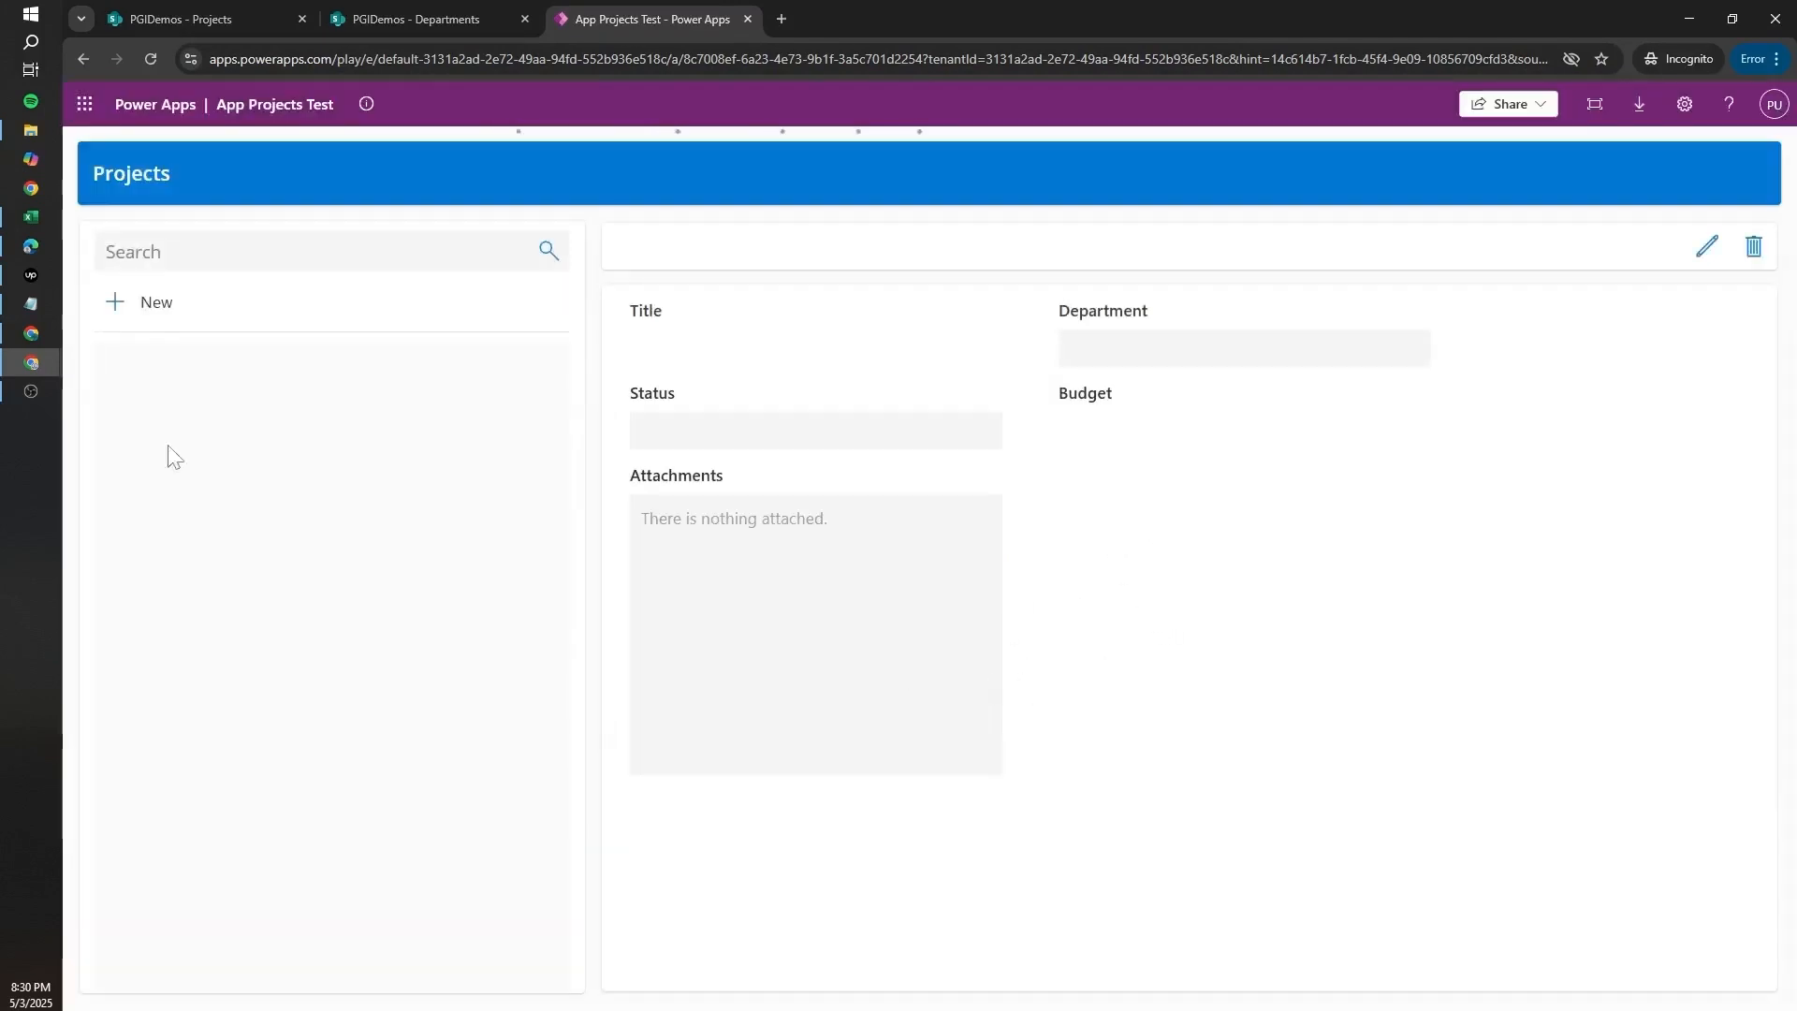
left_click(1689, 17)
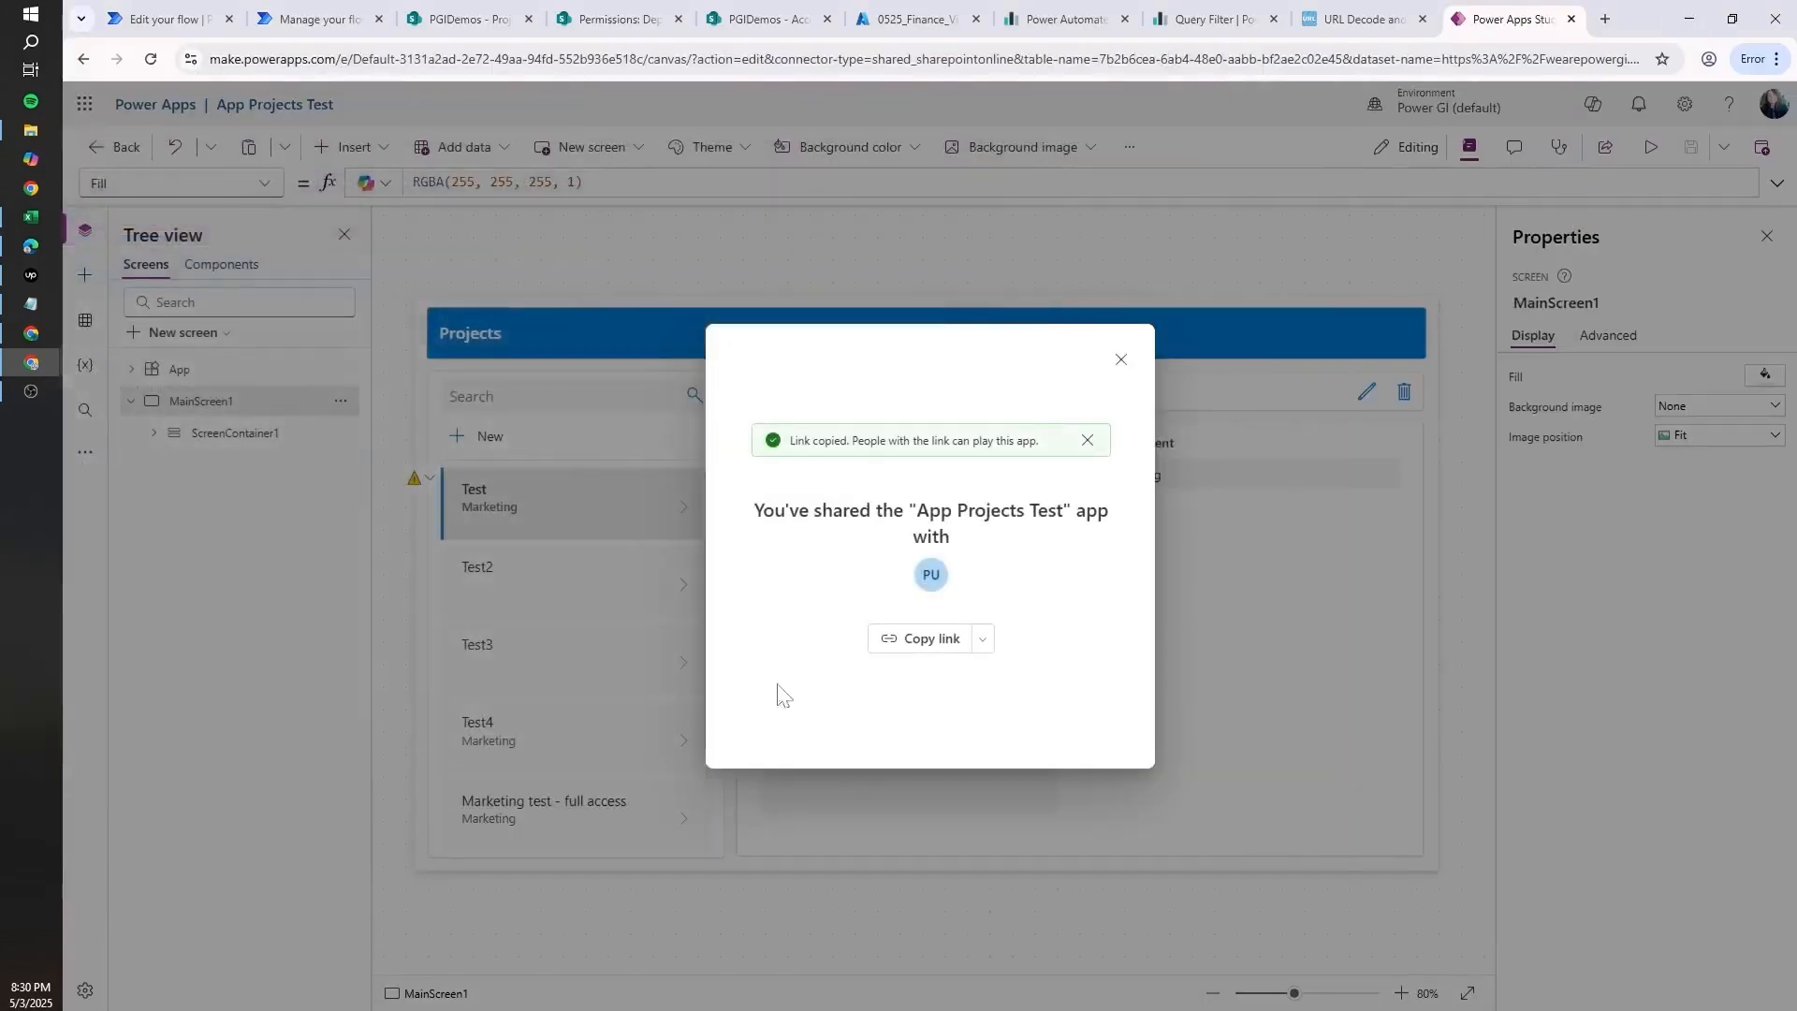
left_click(1120, 359)
left_click(590, 691)
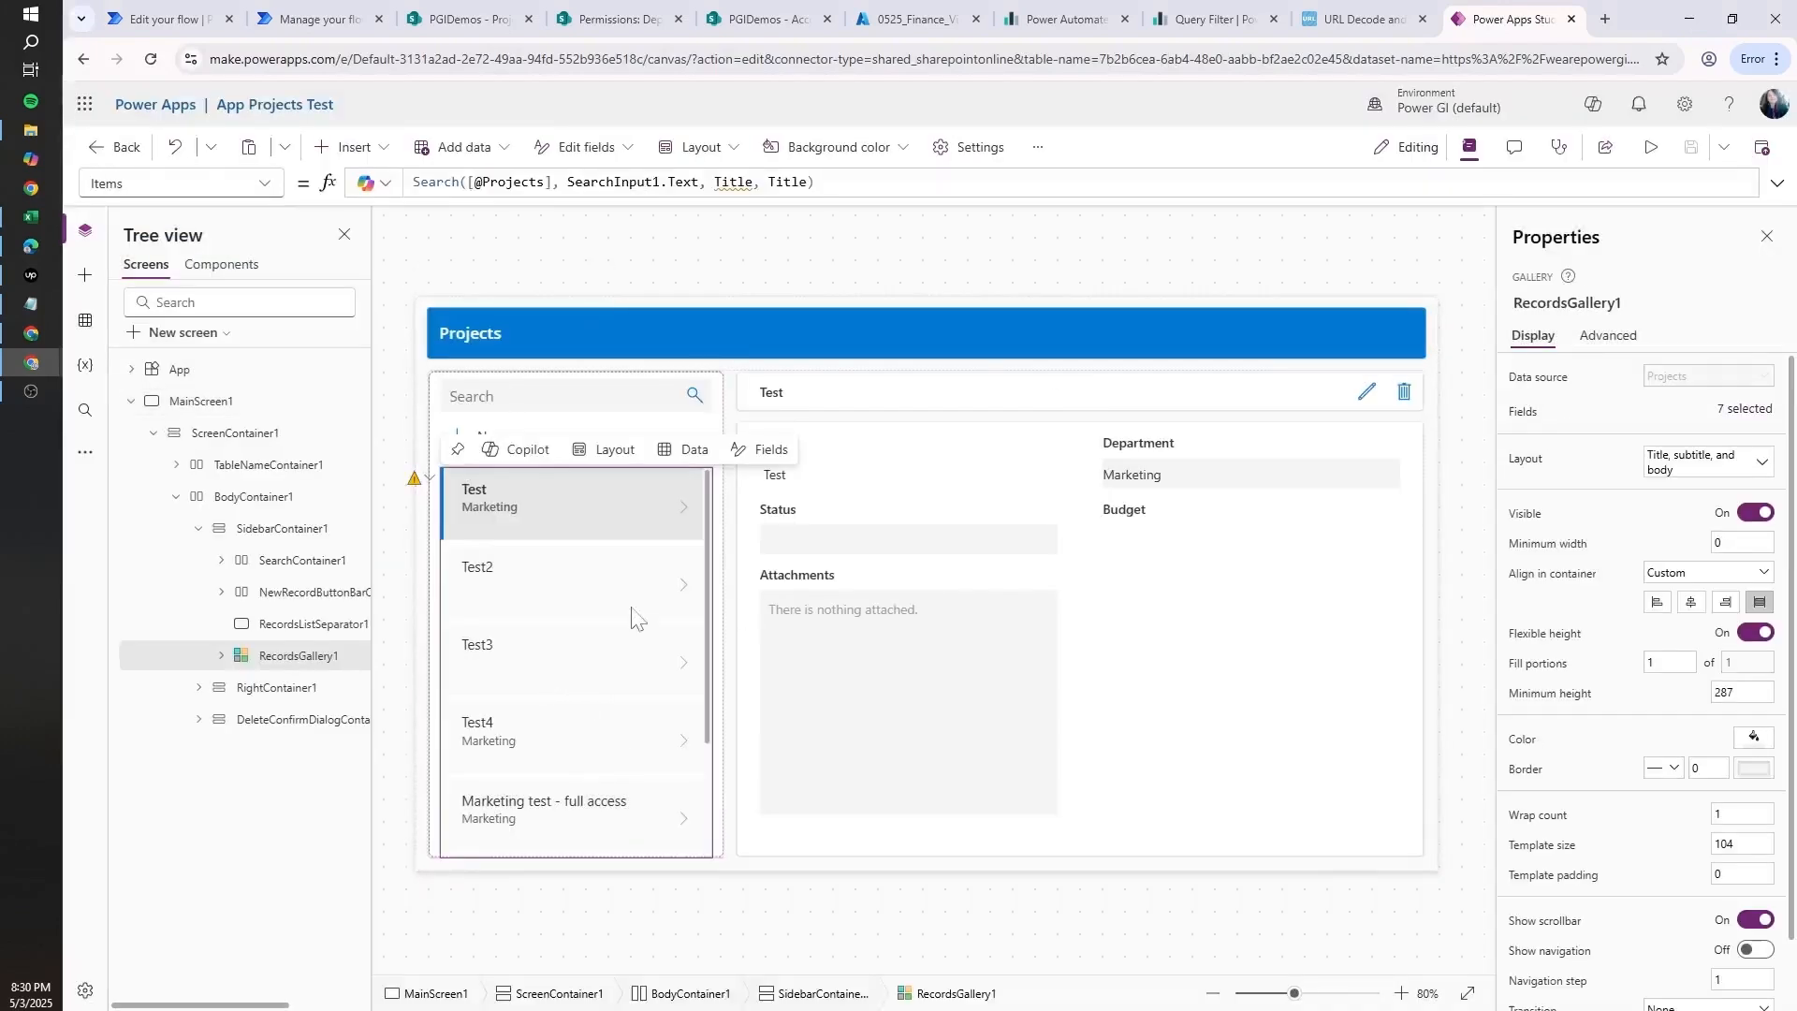
left_click(1773, 180)
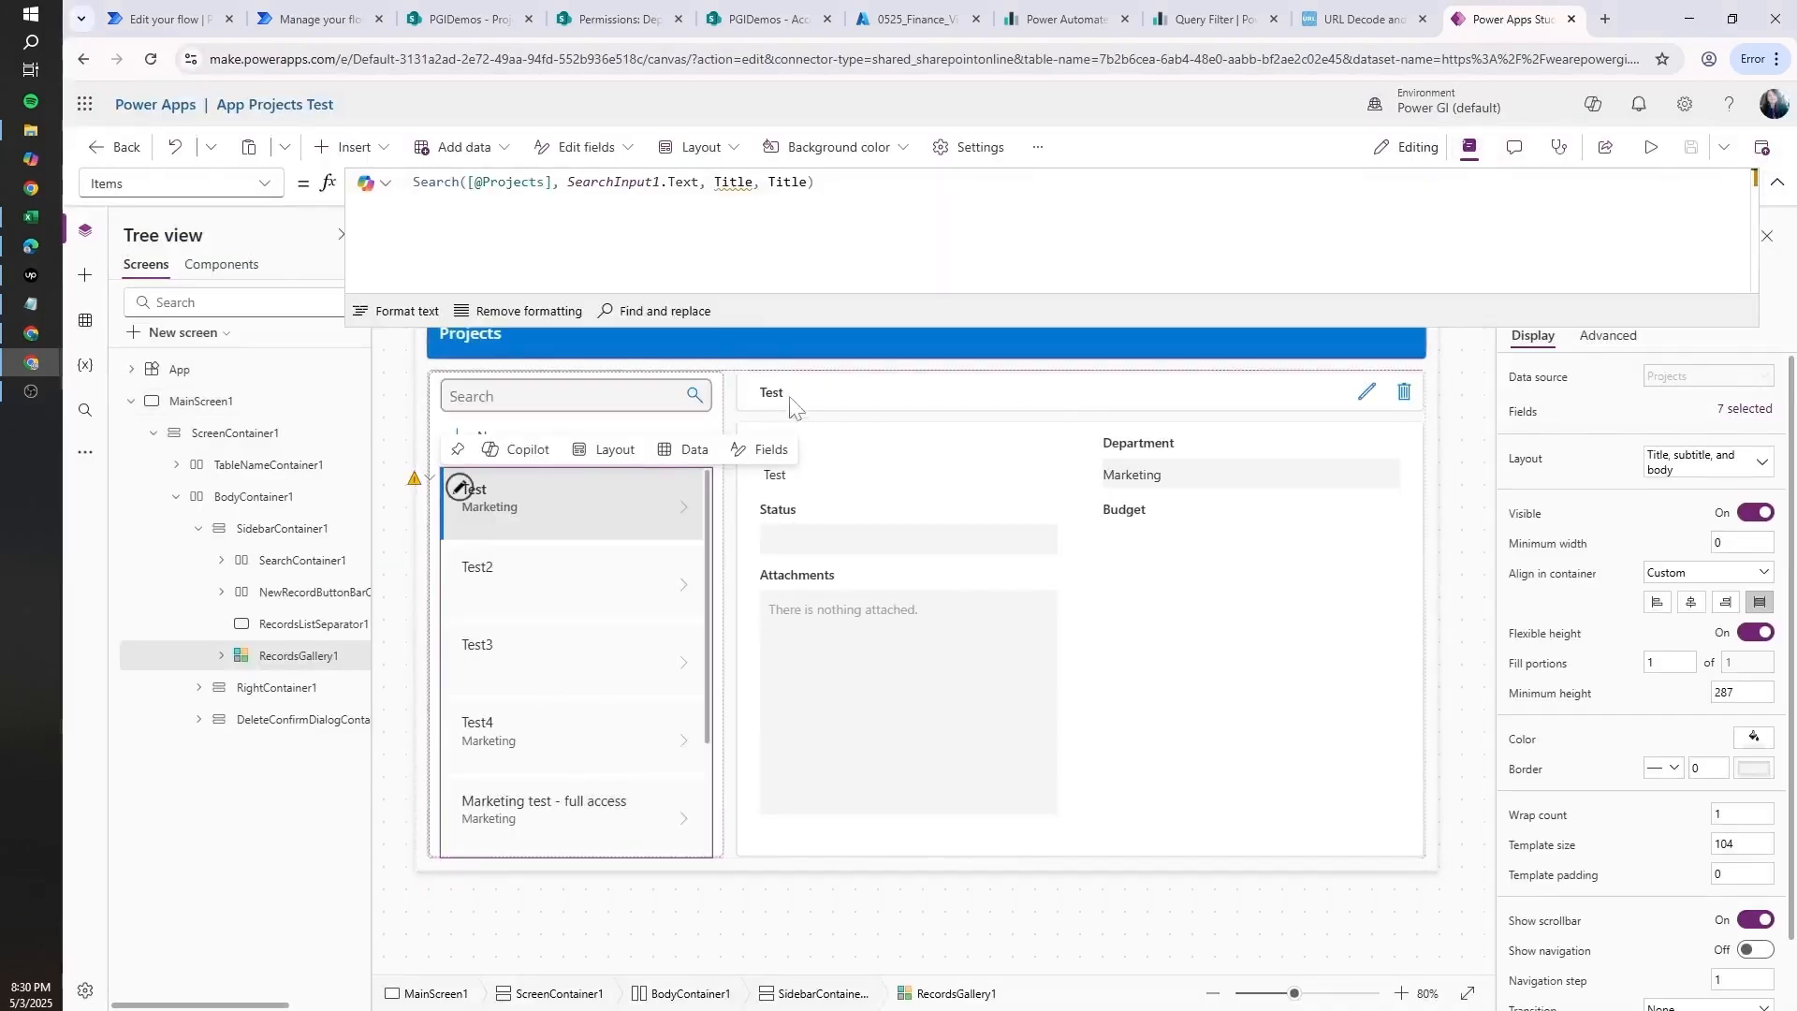
left_click_drag(821, 184, 406, 189)
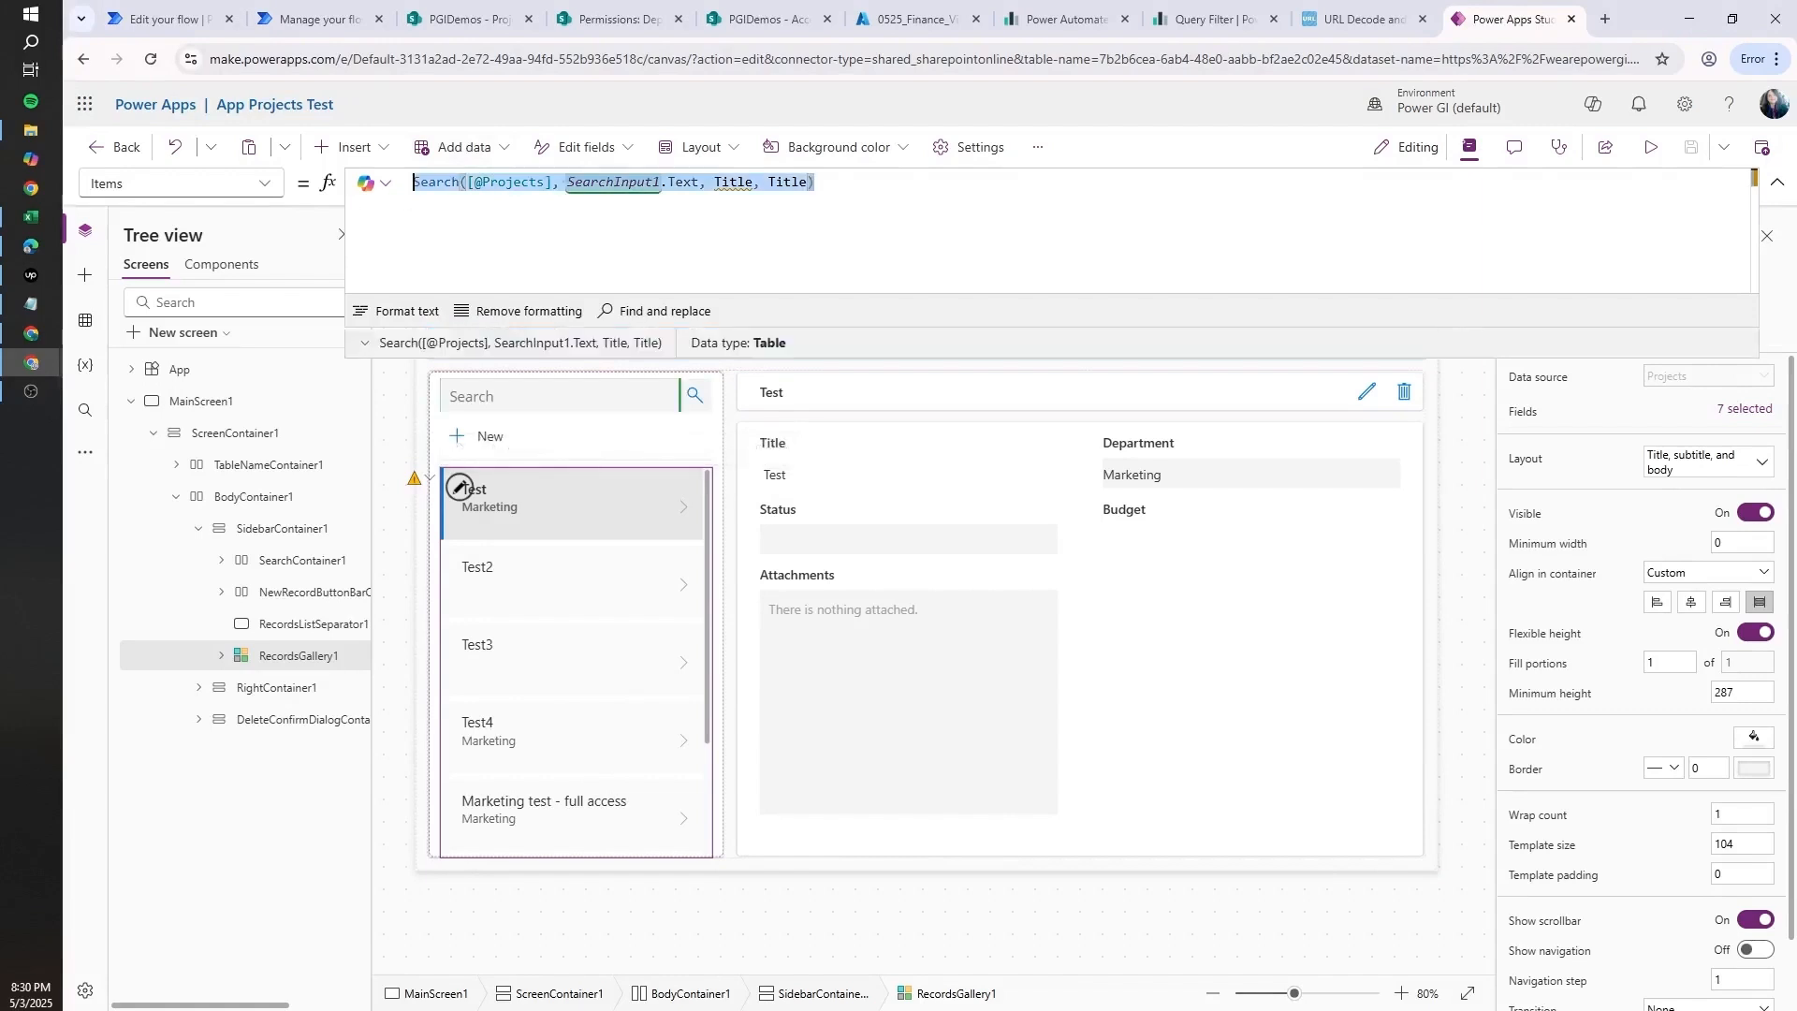
left_click(552, 184)
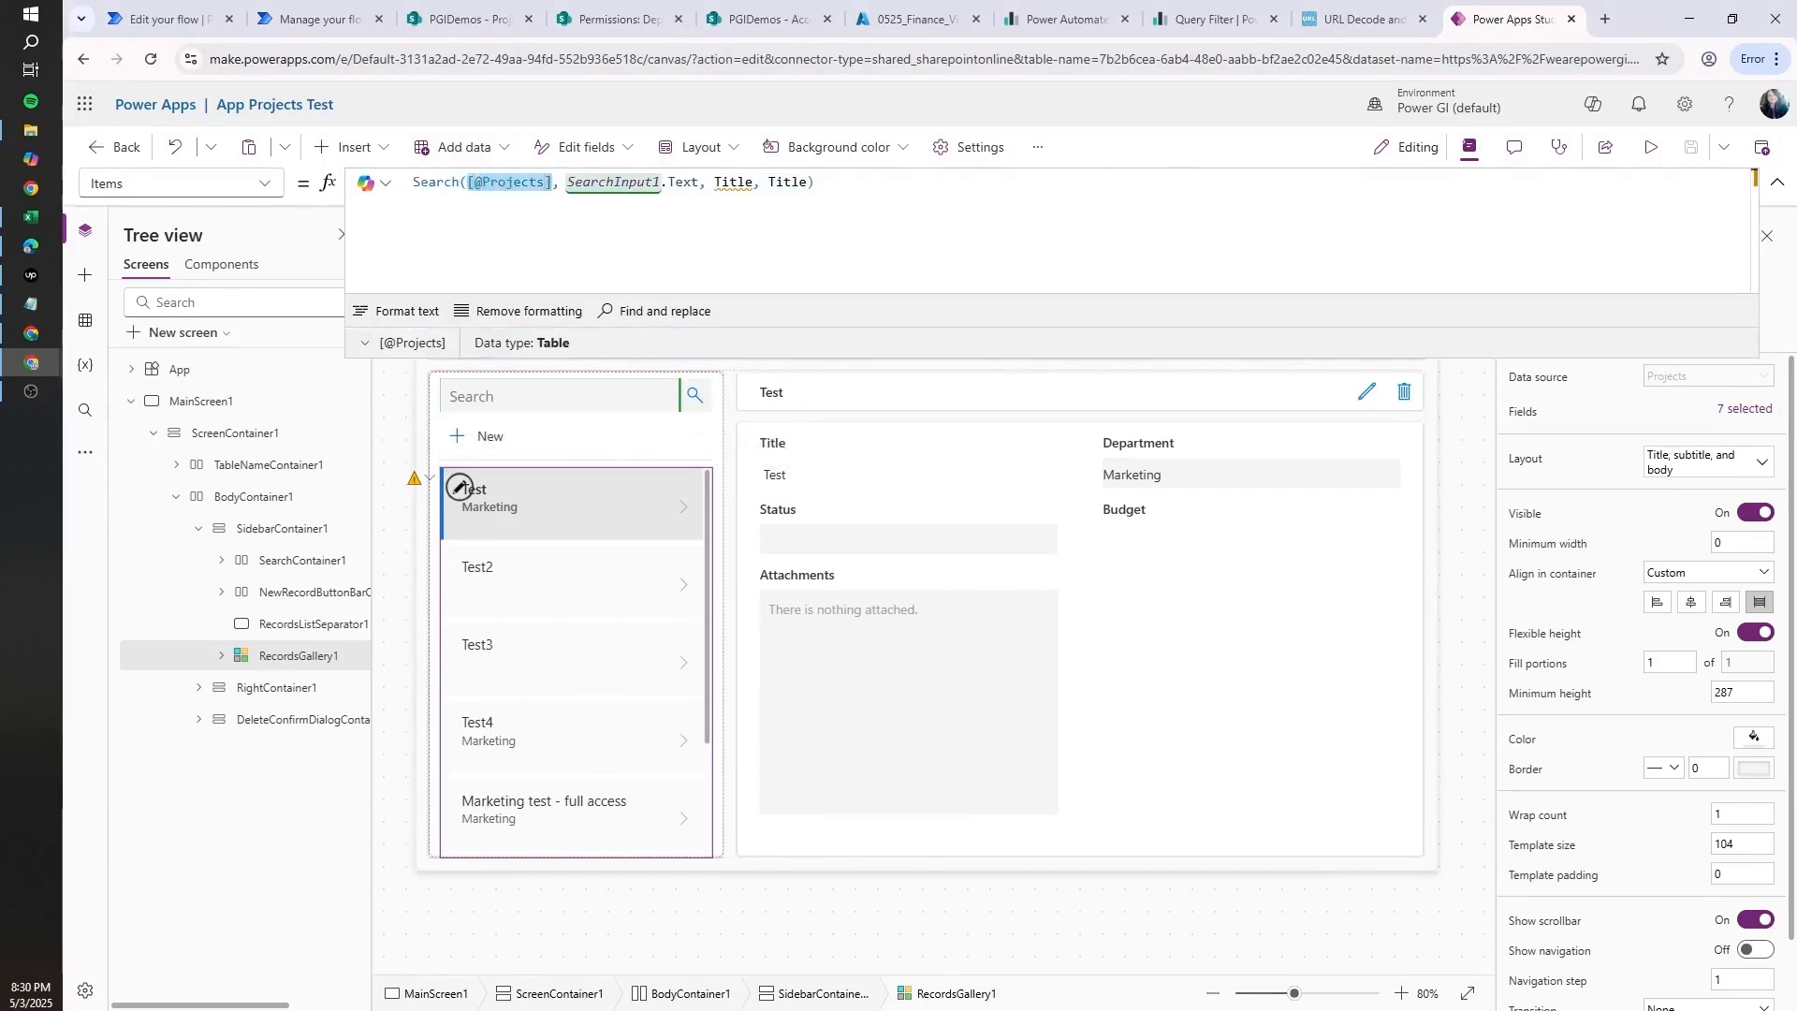
key("ctrl+a")
type("[@Projects]")
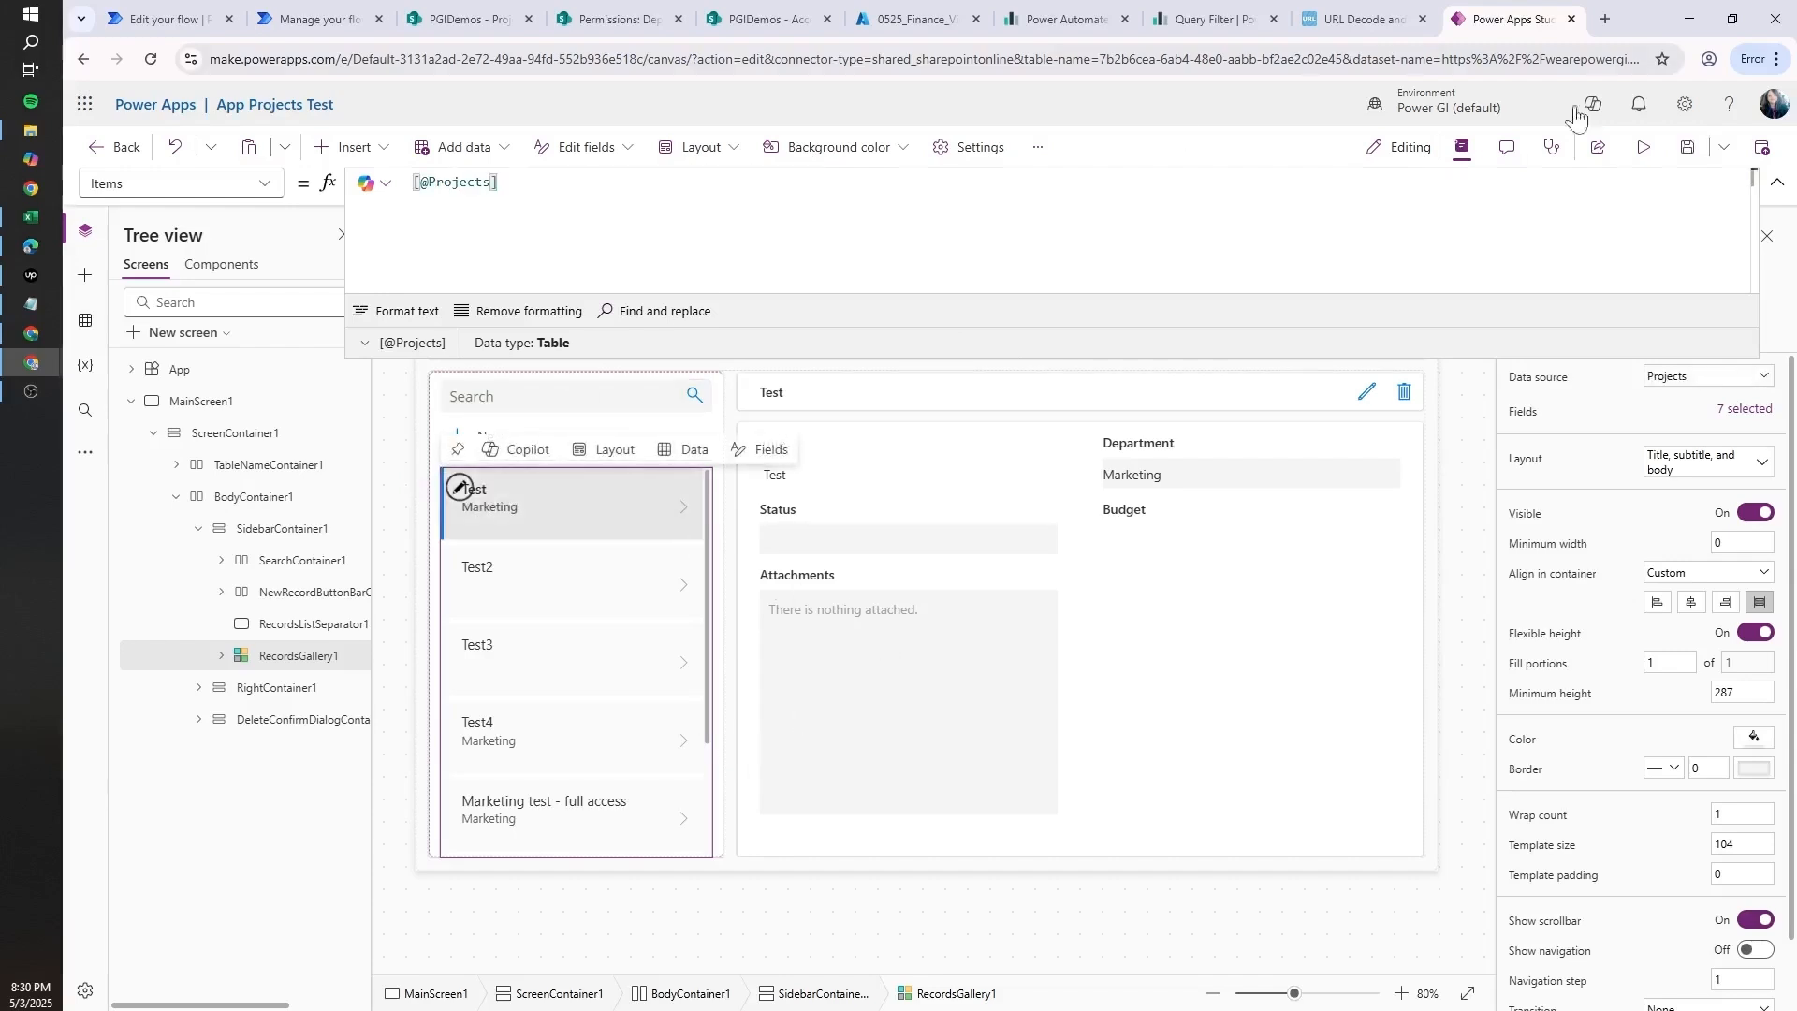
left_click(1762, 150)
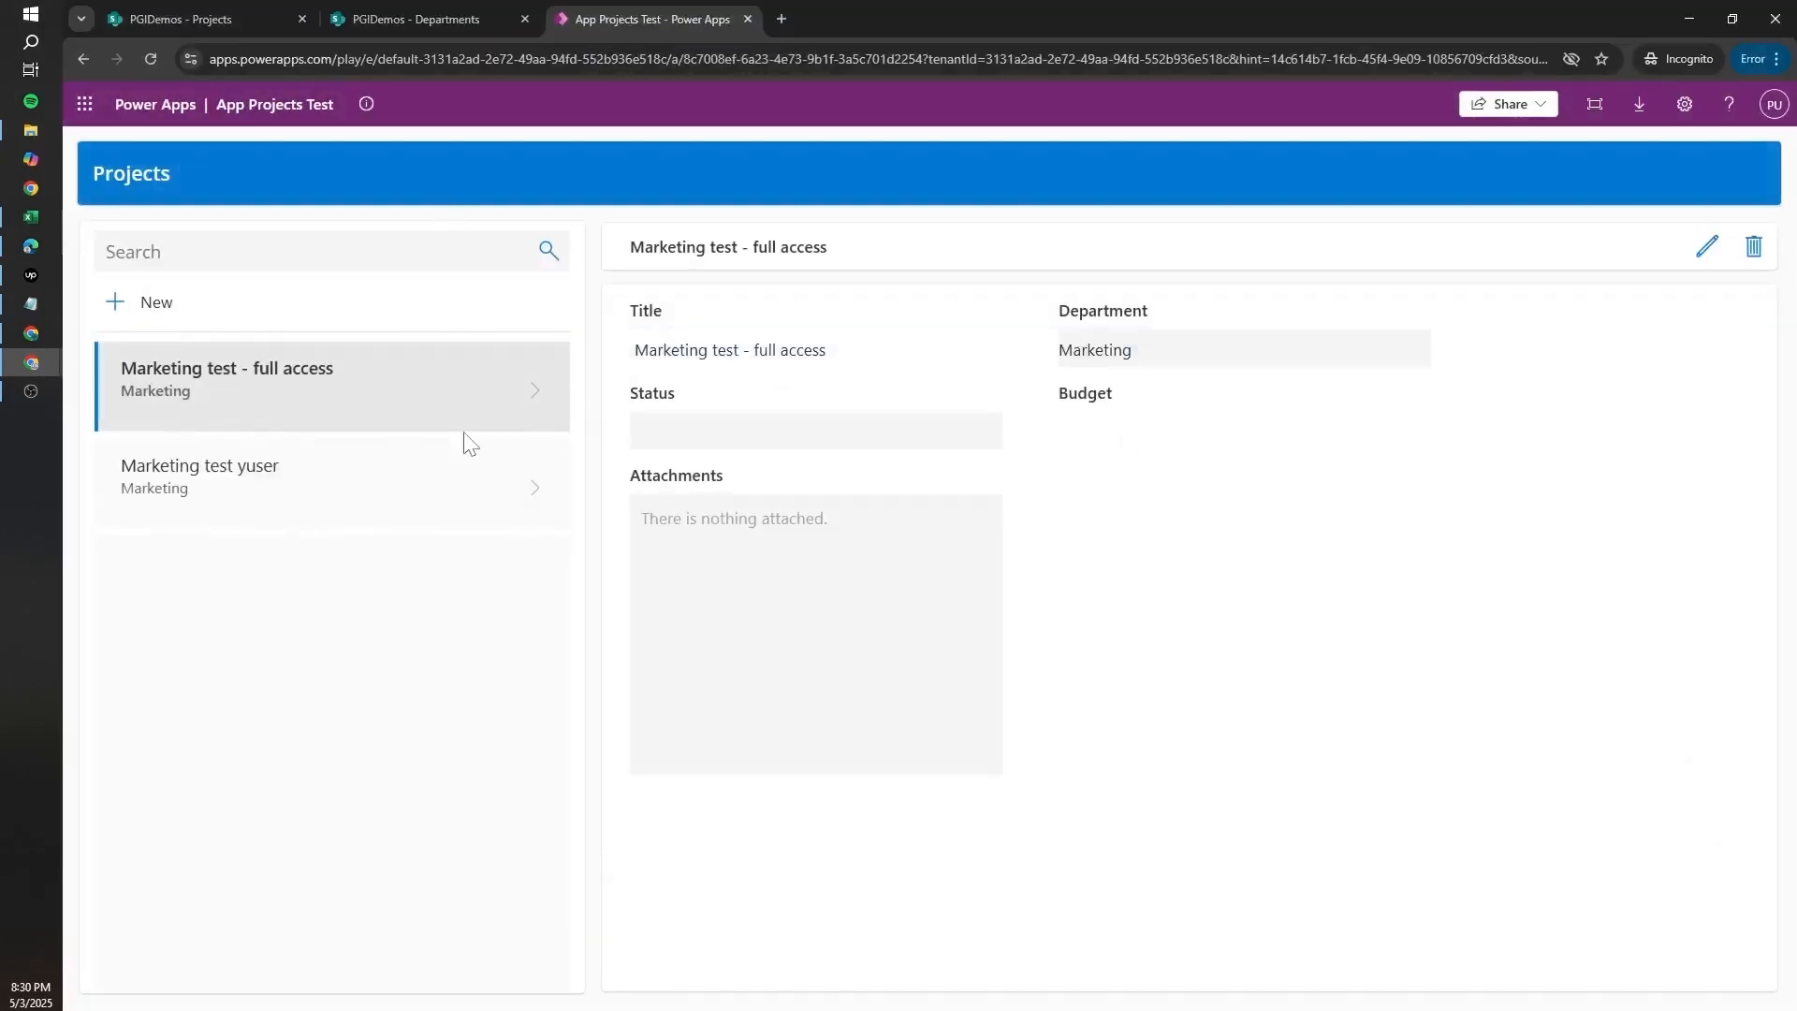
- As the test user, compare the SharePoint Projects list with the app's gallery and examine the app's new project form
left_click(452, 22)
left_click(277, 30)
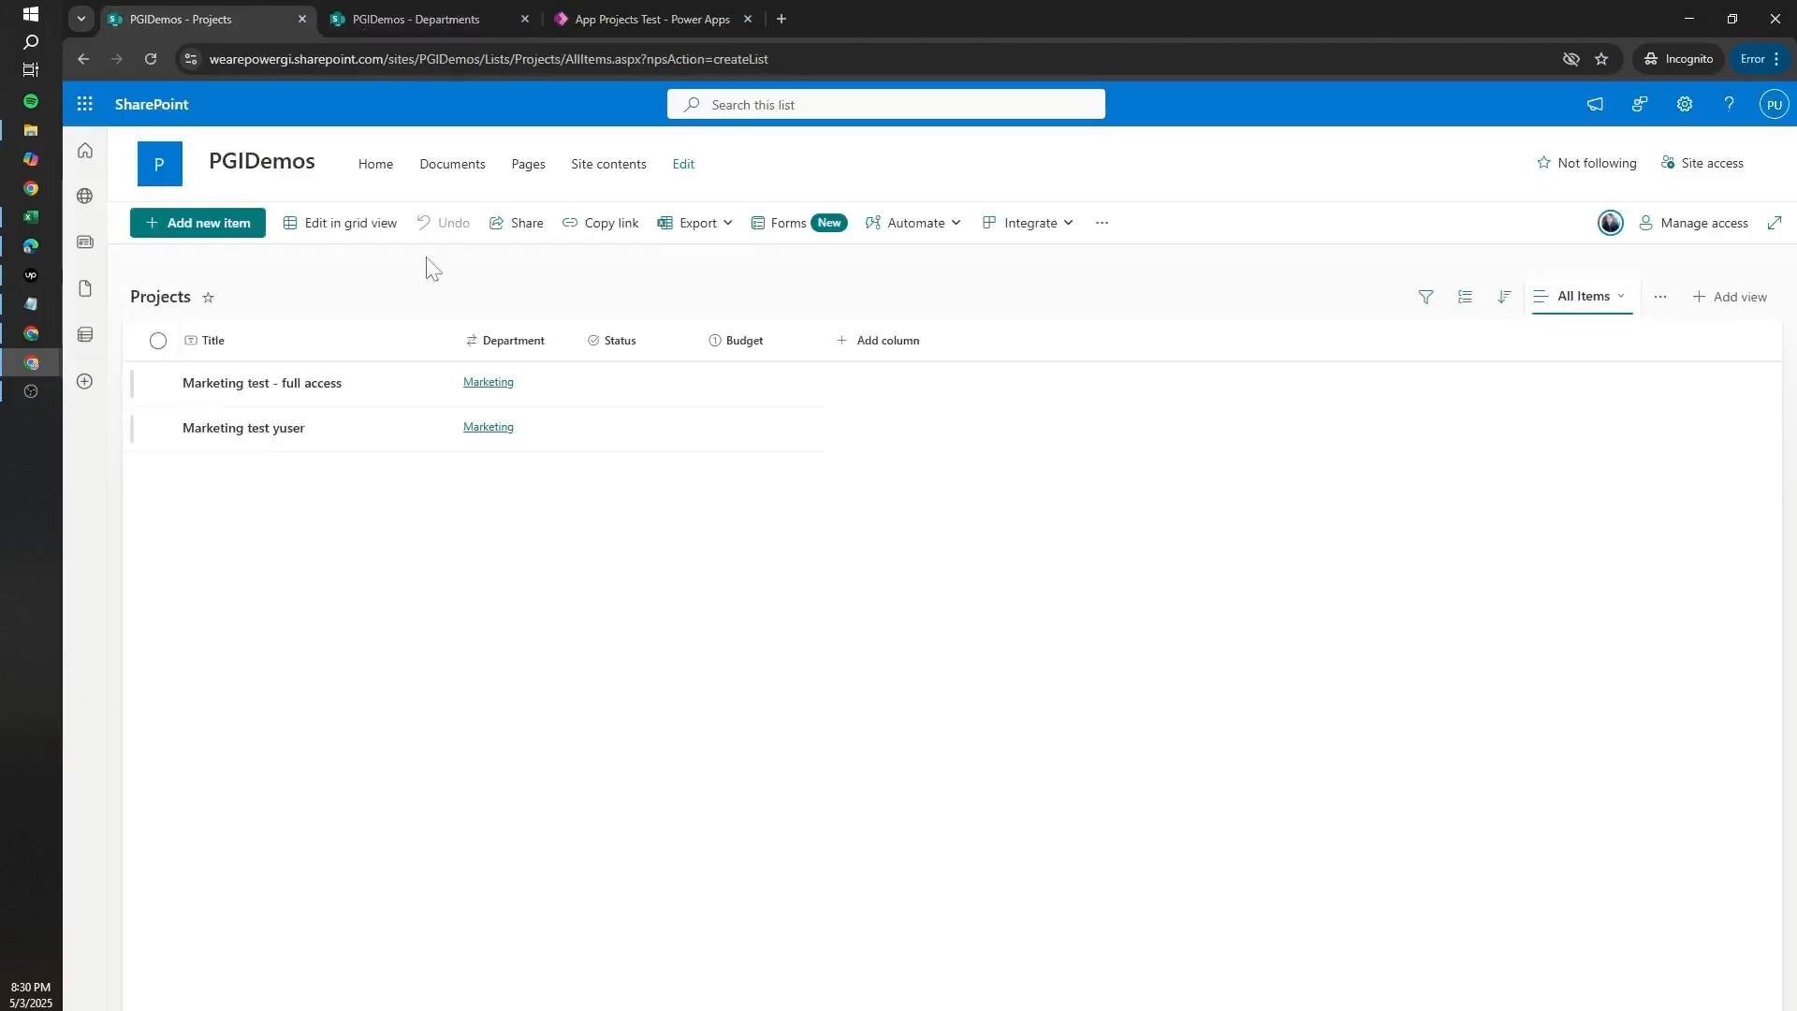
left_click(721, 13)
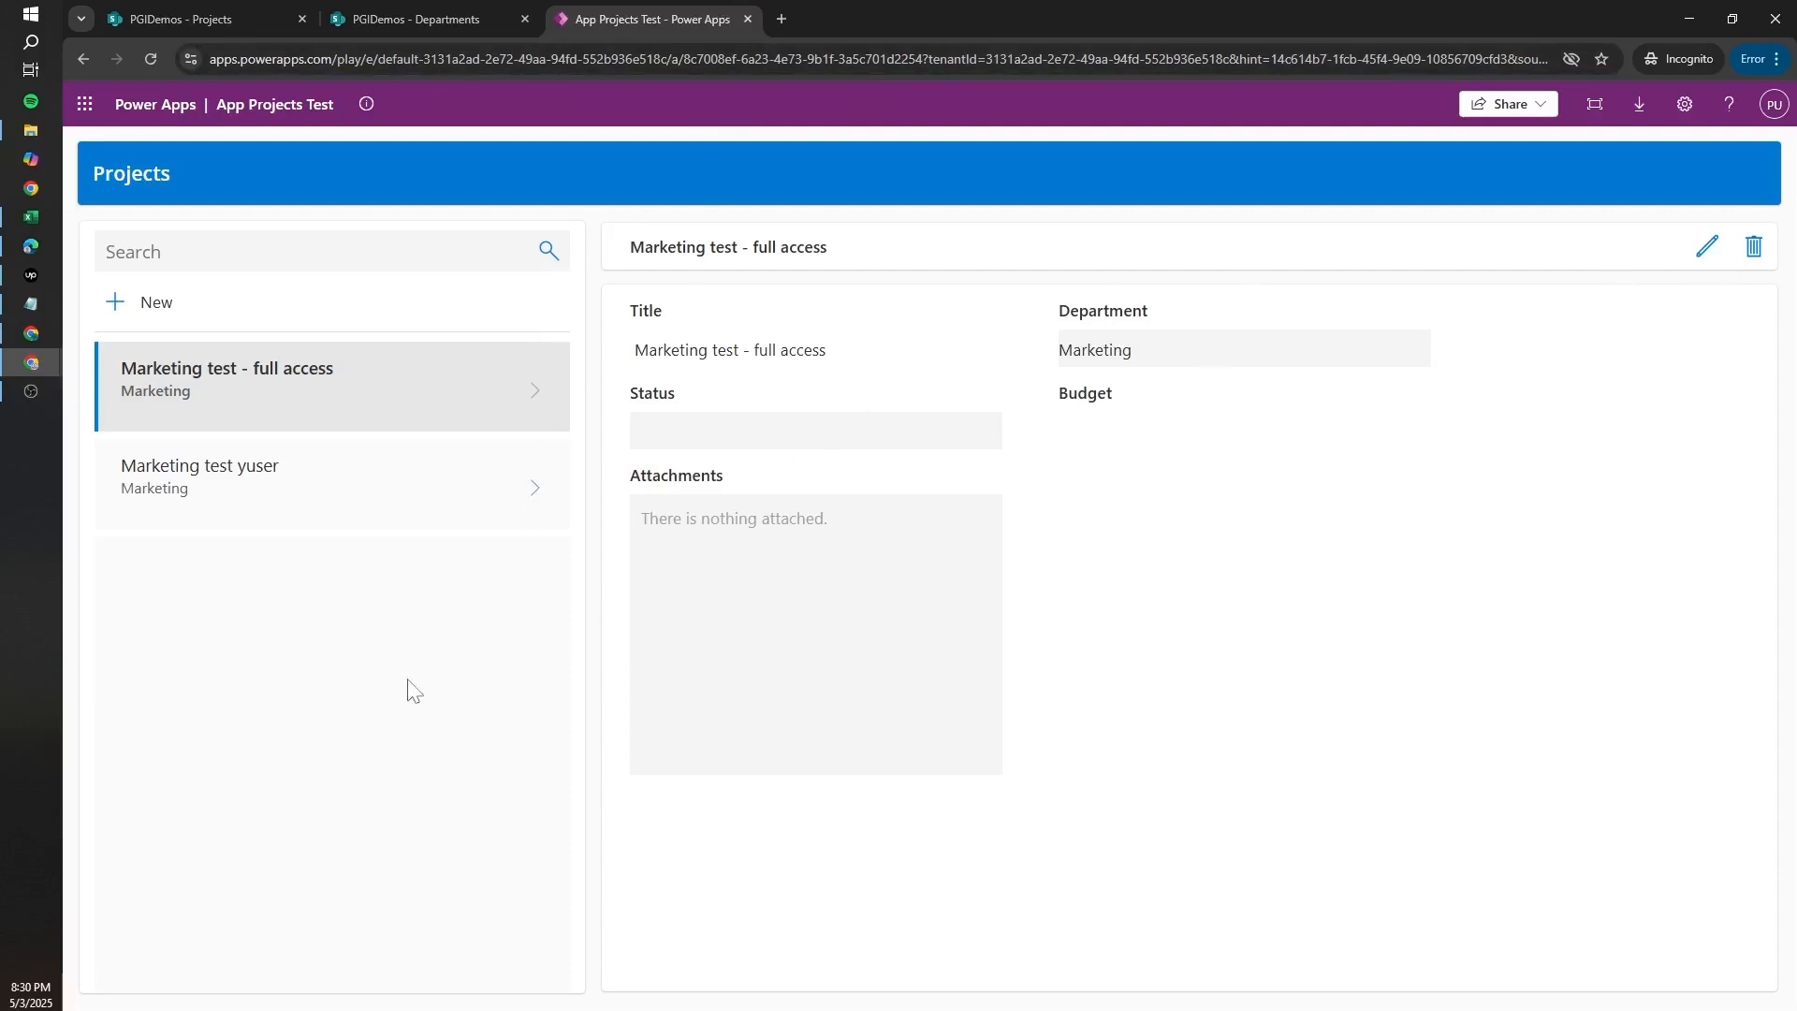
left_click(128, 319)
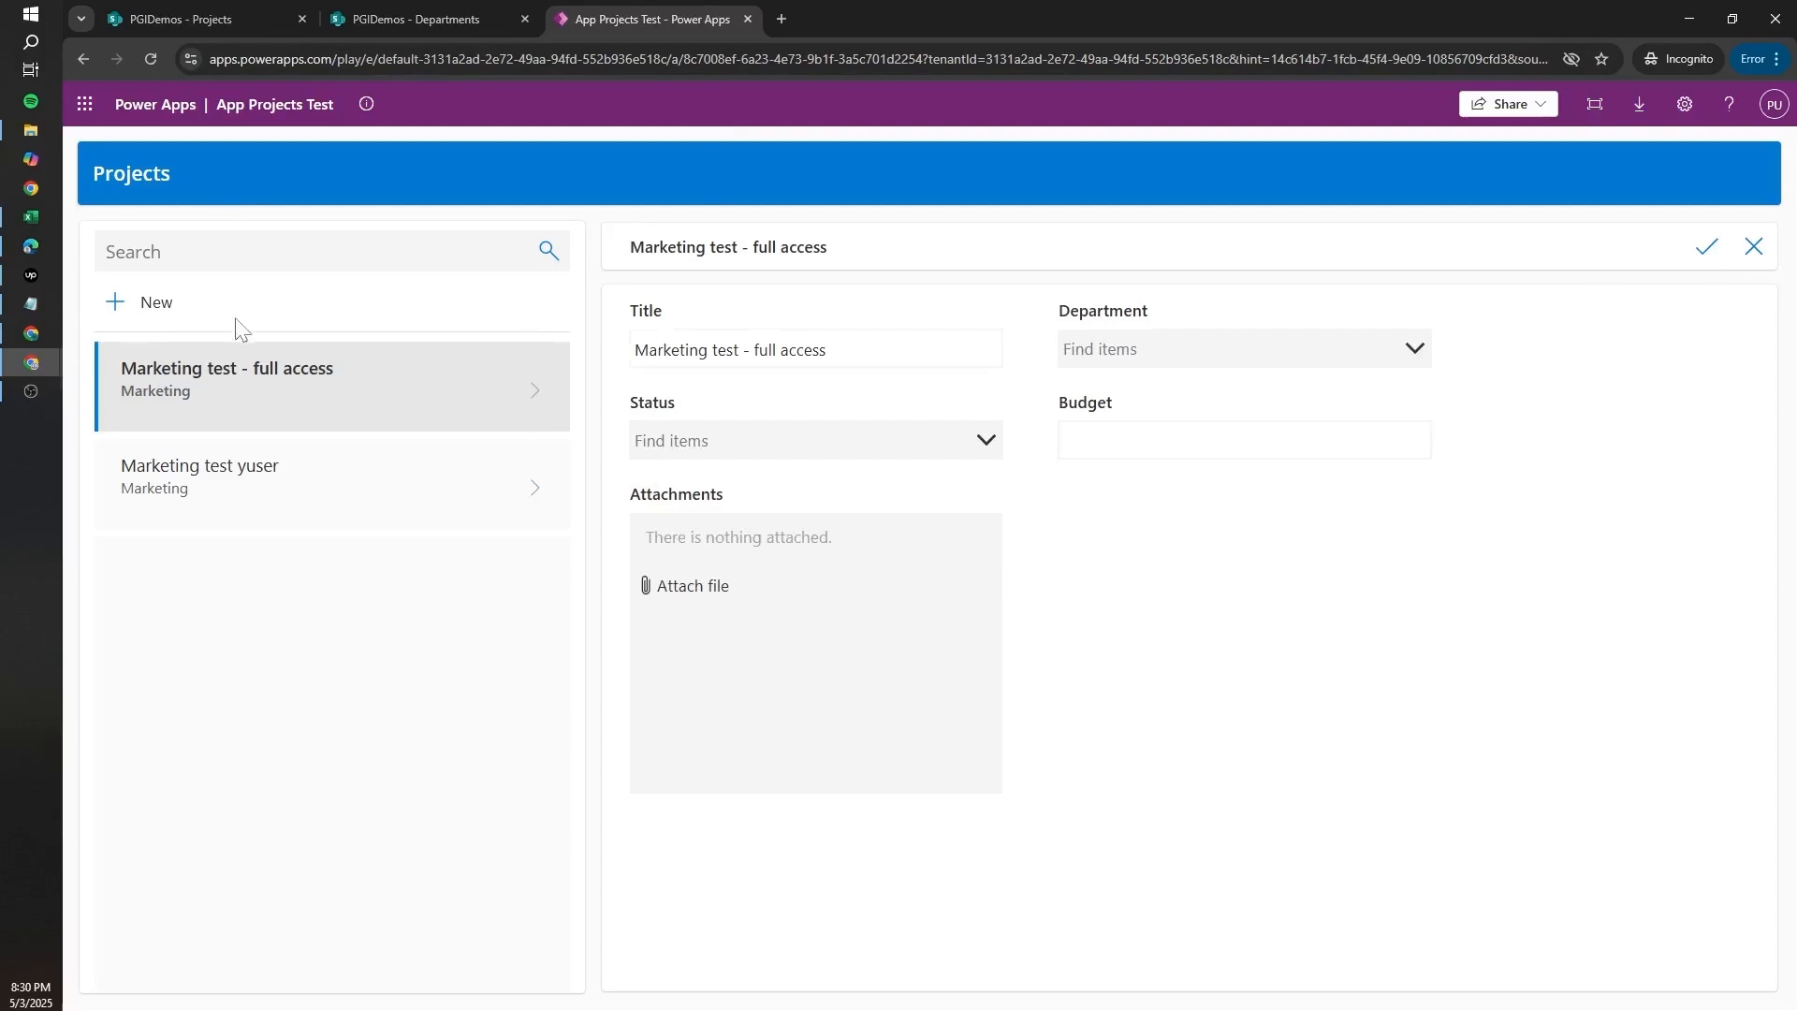
left_click(1283, 349)
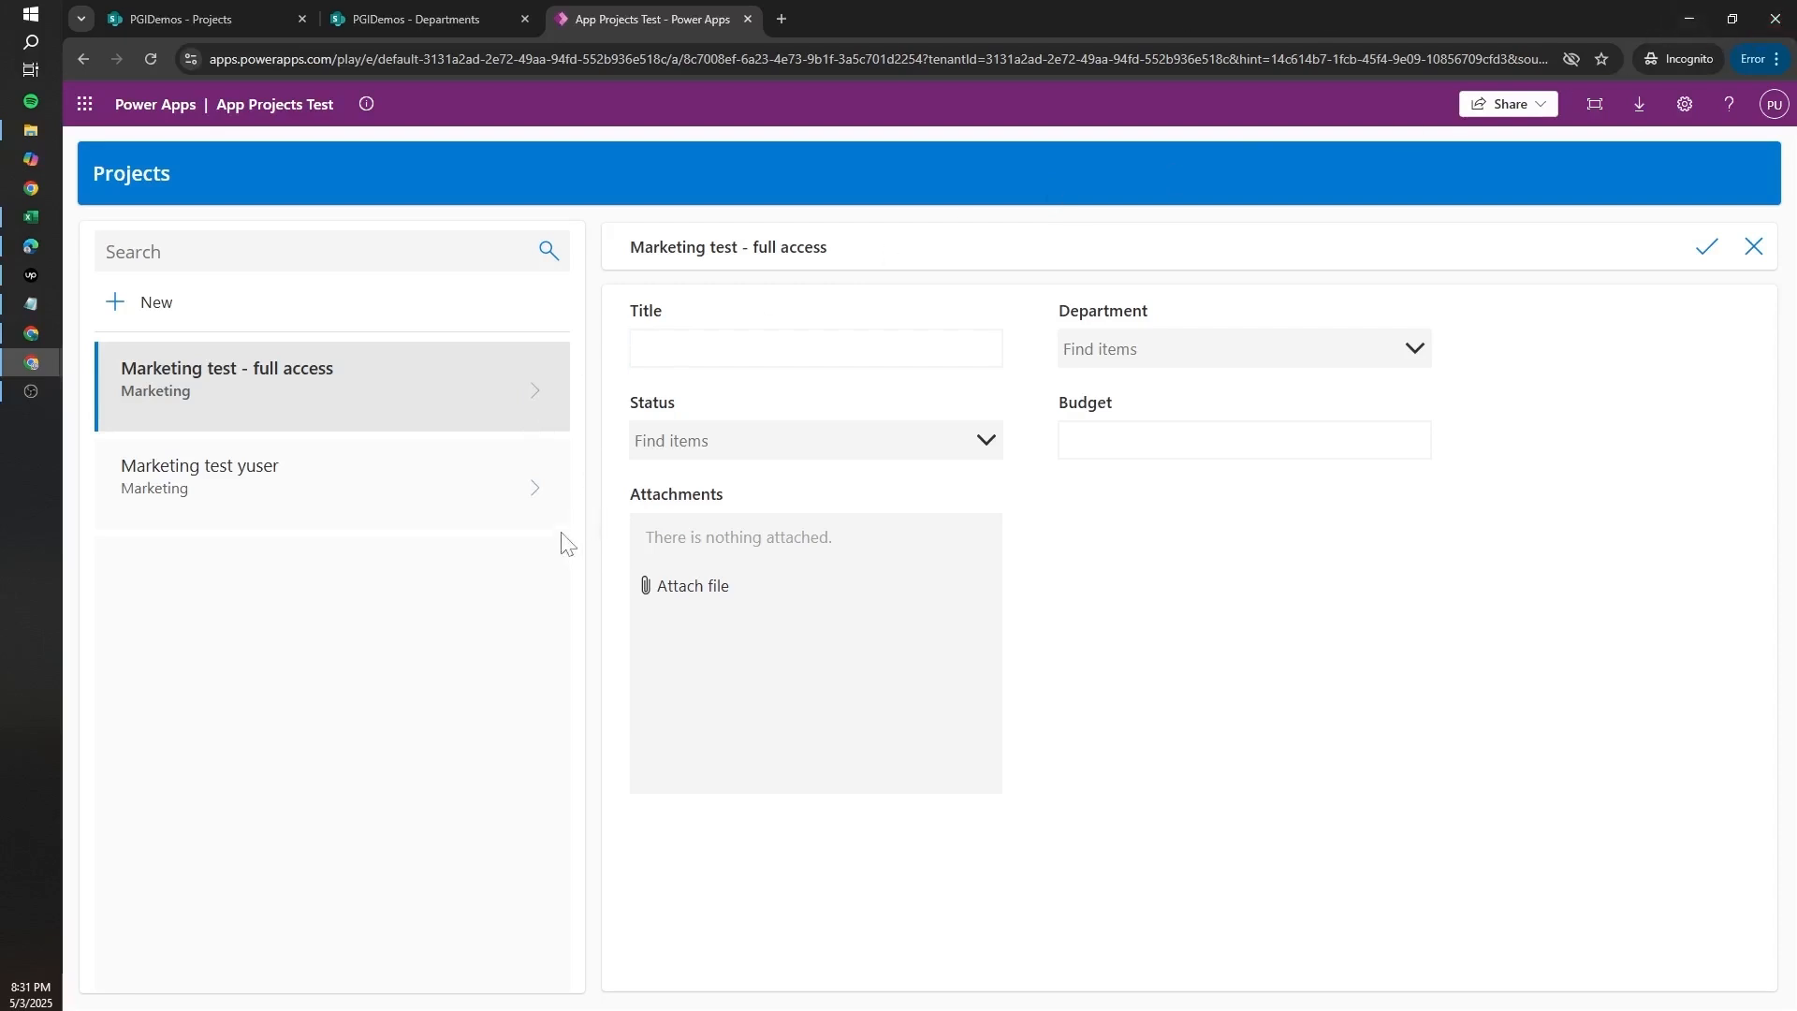
- Return to the owner's app editor and publish the current version of App Projects Test
left_click(1689, 19)
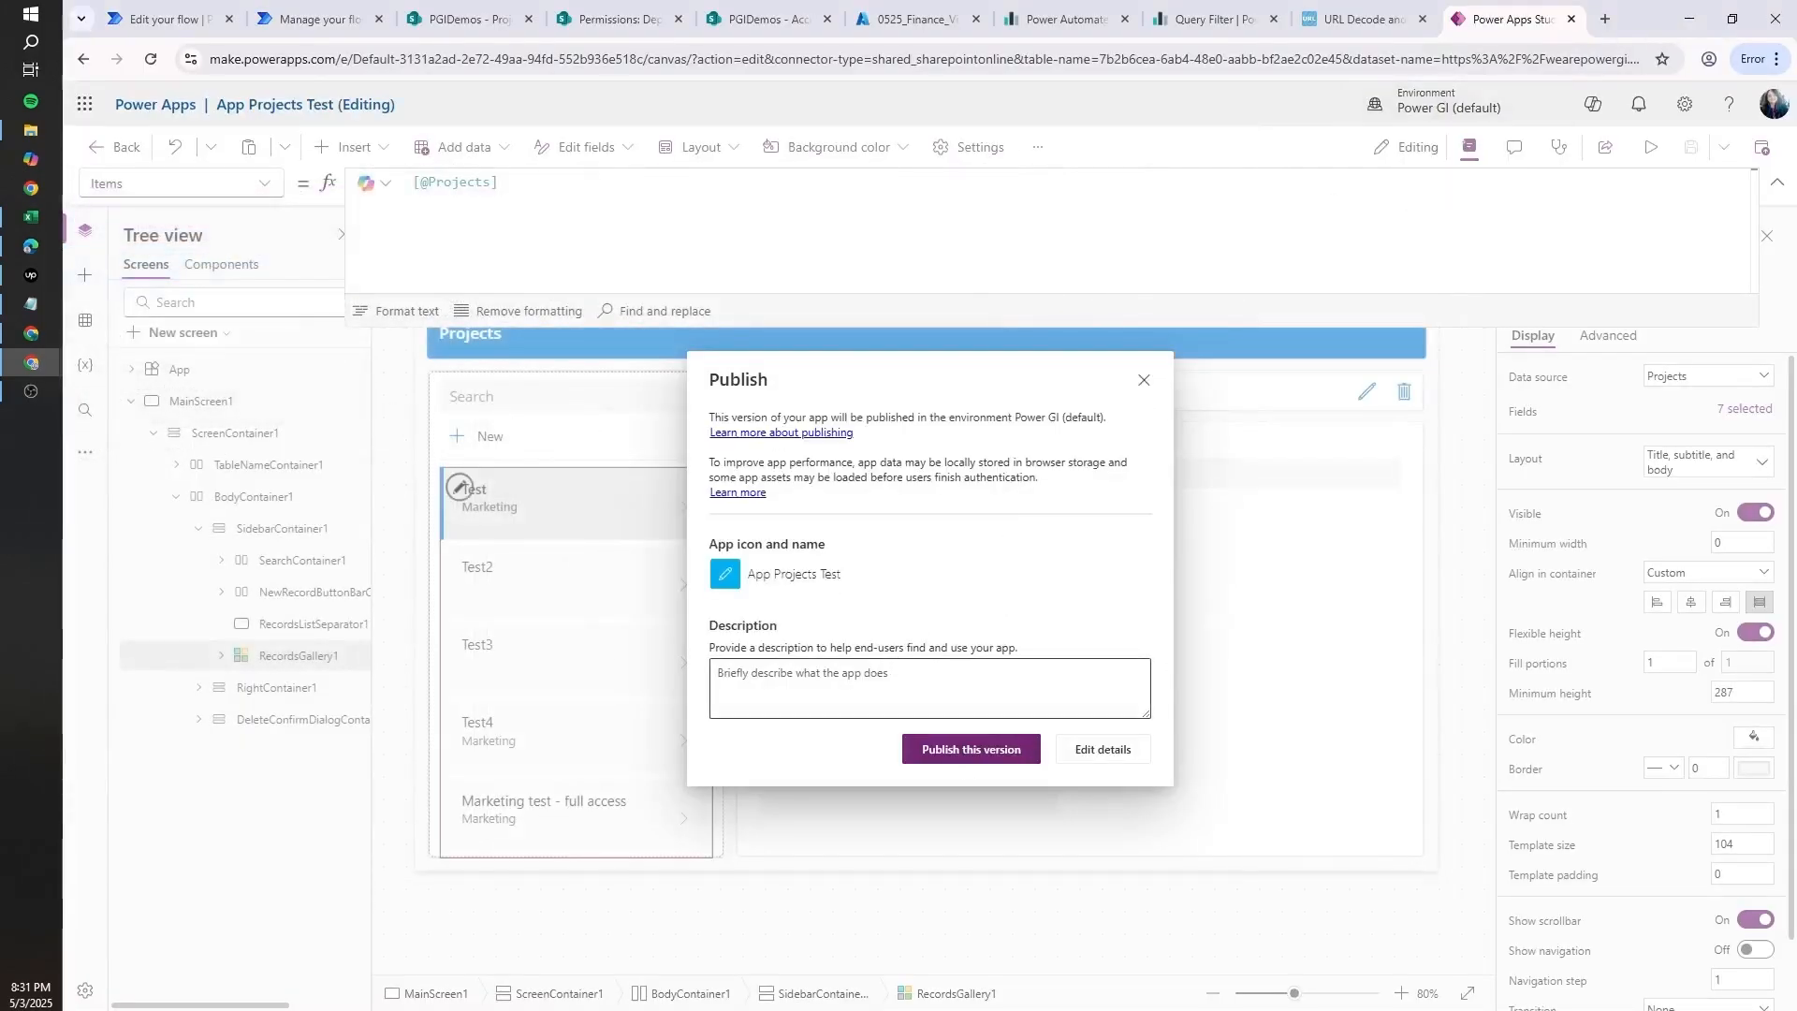
left_click(1004, 760)
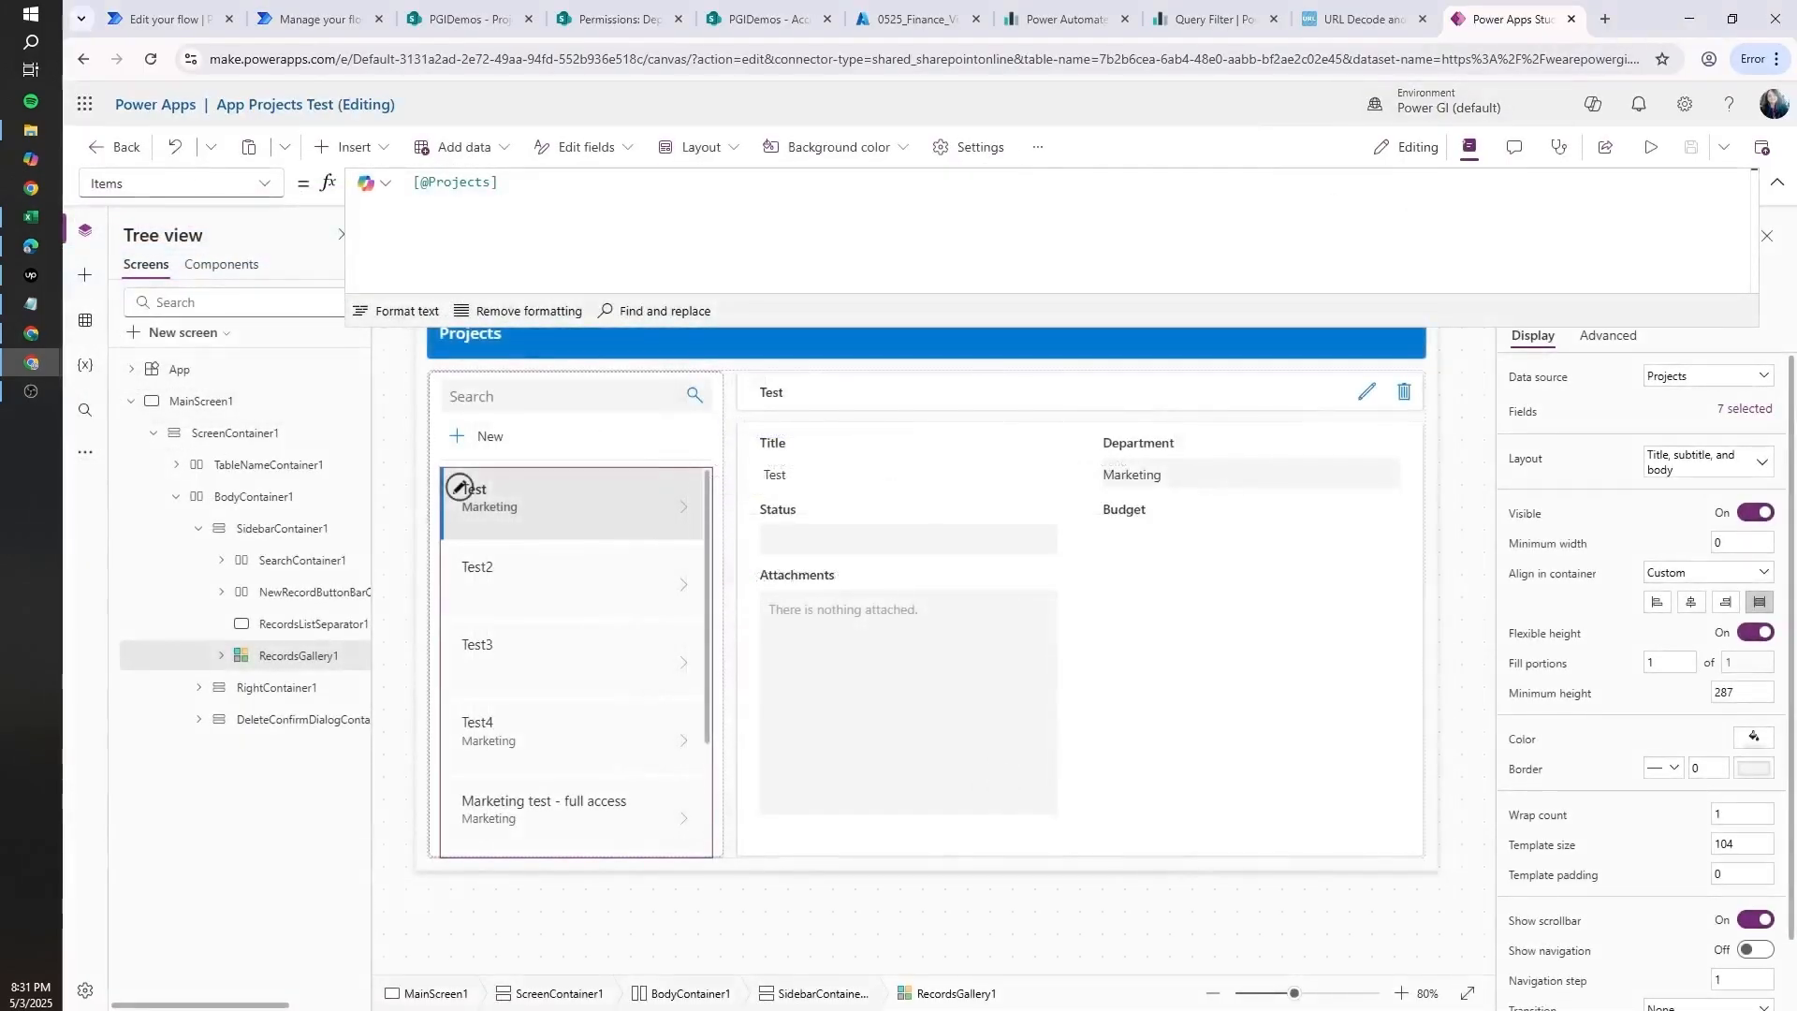